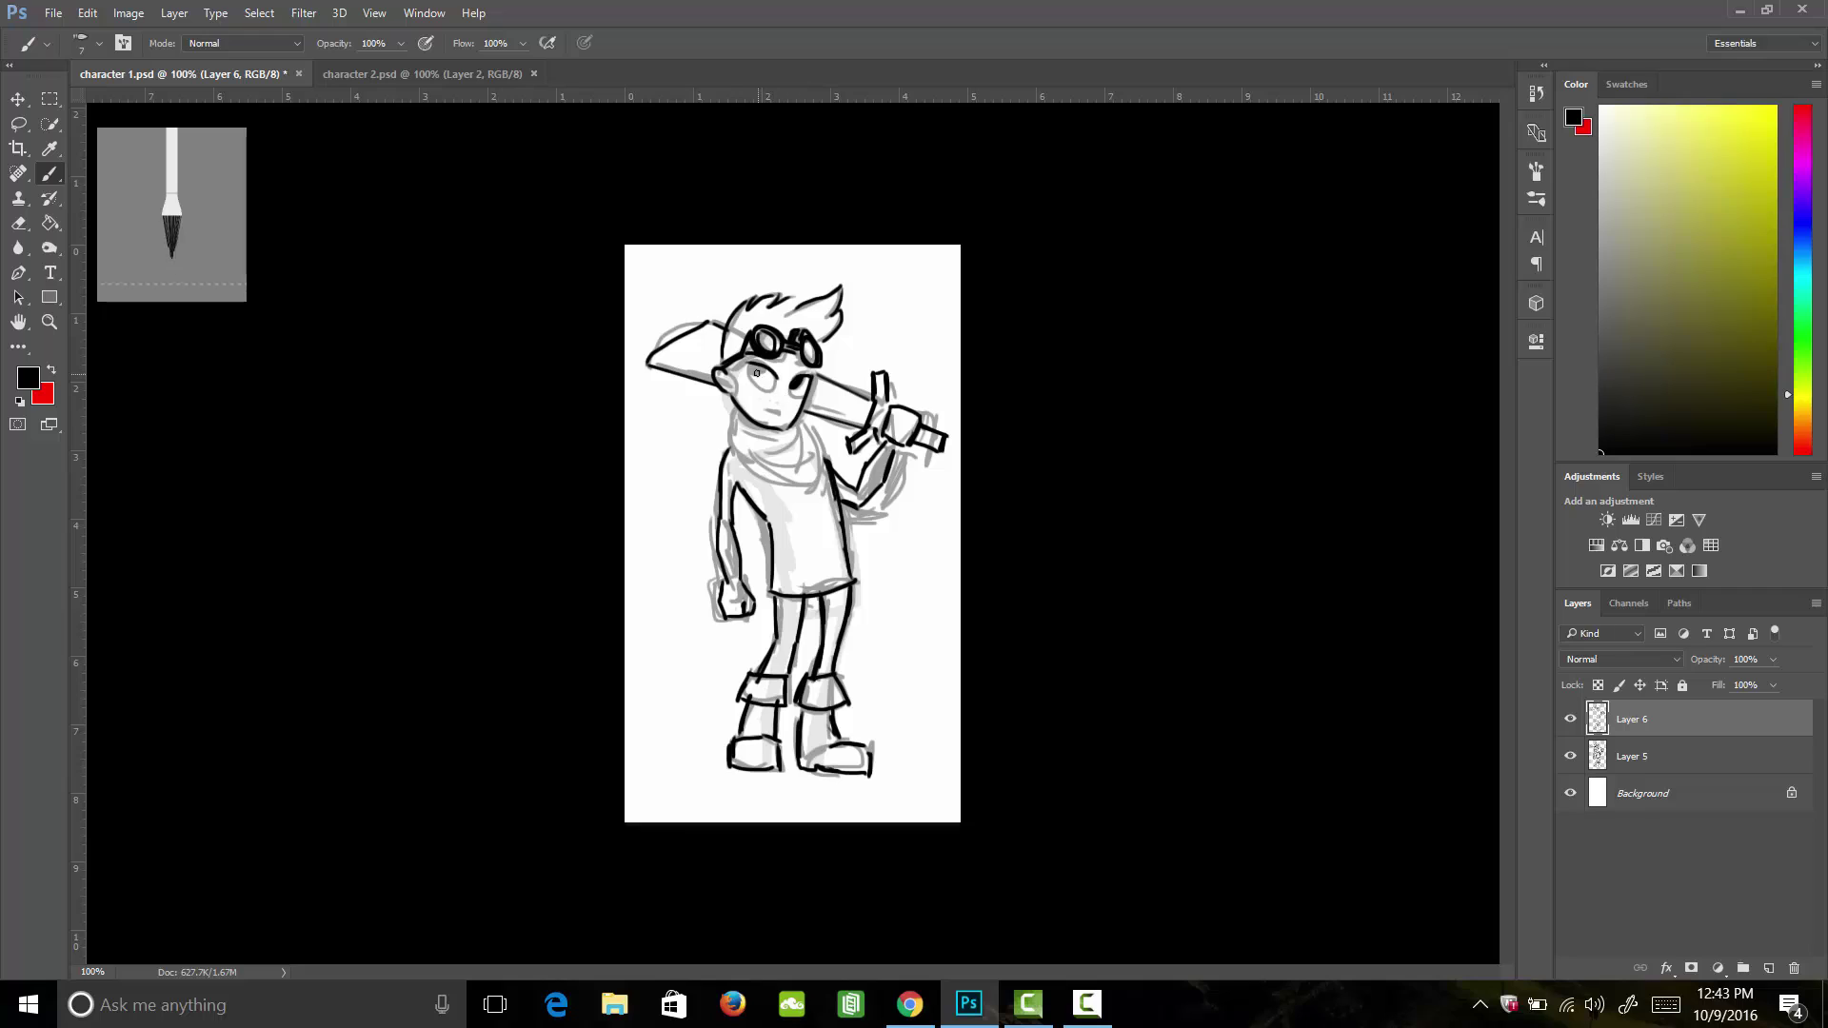
# Step: Draw a small brush stroke inside the sketched character's eye on Layer 6
pyautogui.moveTo(756, 371); pyautogui.dragTo(760, 375)
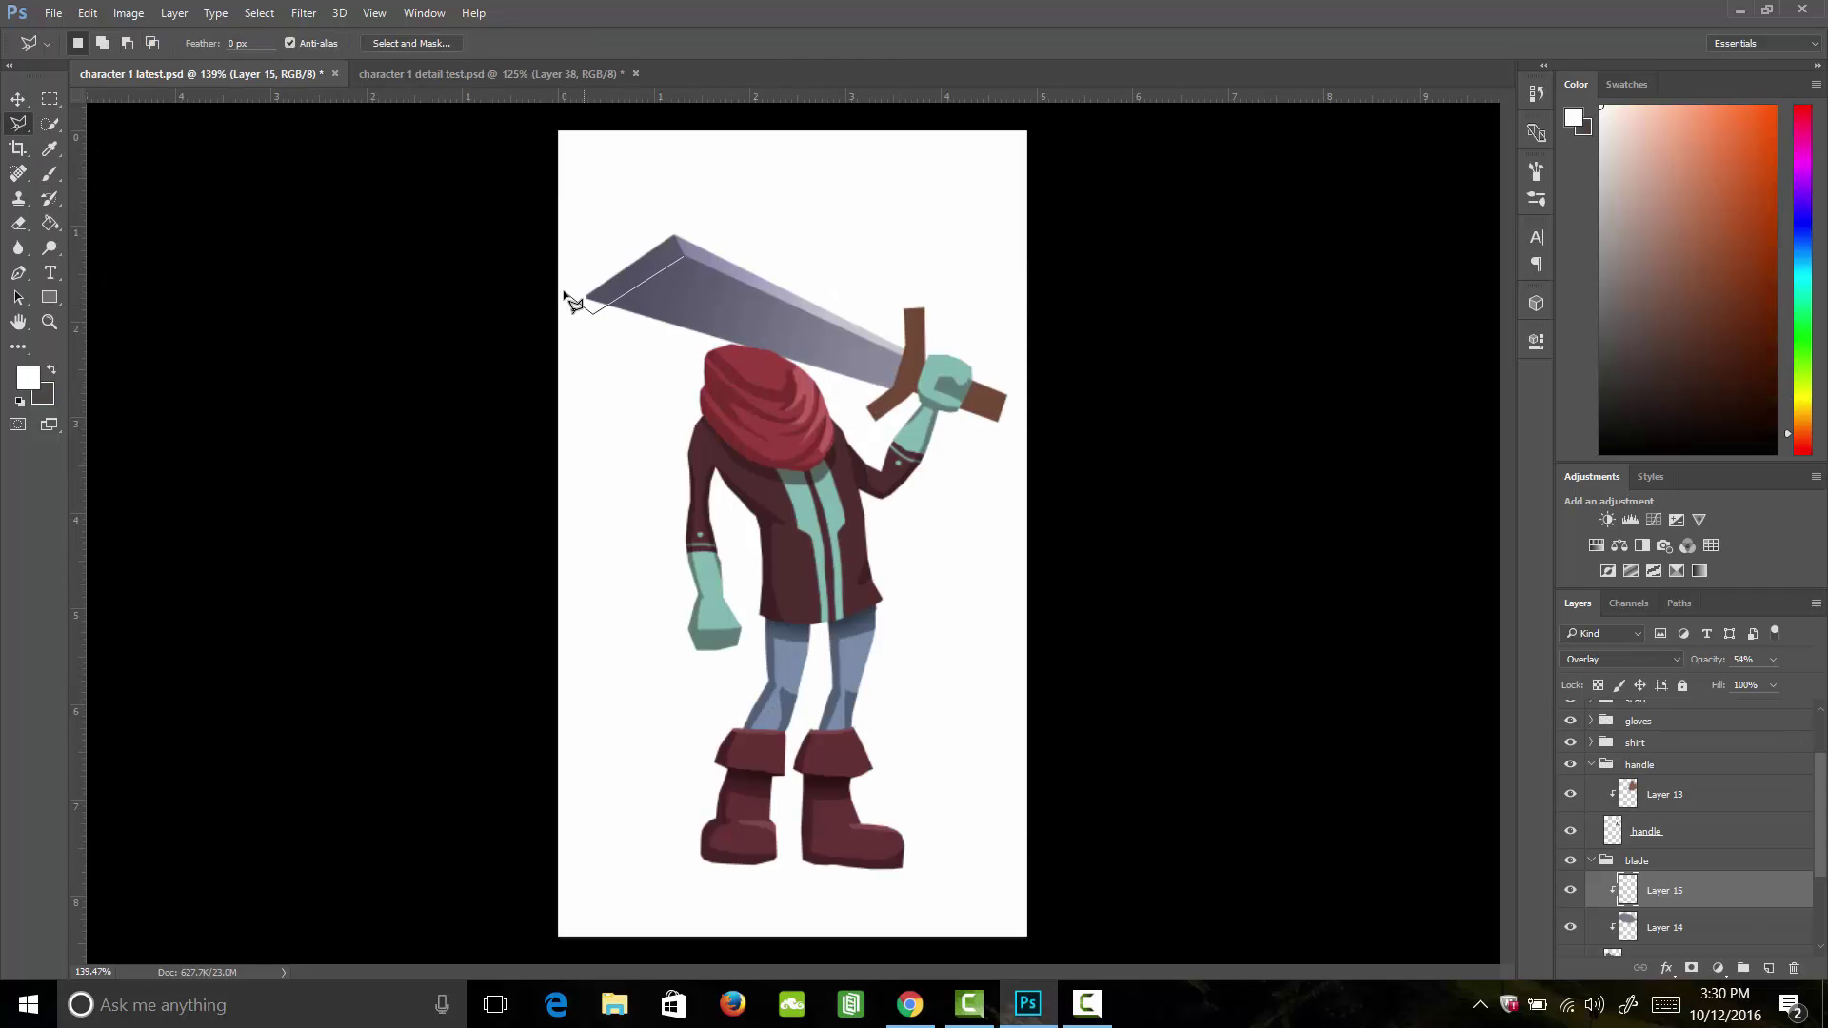
# Step: Outline the sword blade's tip facet with a polygonal lasso selection on Layer 15
pyautogui.click(651, 203)
pyautogui.click(675, 236)
pyautogui.click(684, 256)
# Step: Choose a dark brown foreground colour, fill the loincloth selection with it on Layer 23, and deselect
pyautogui.click(30, 380)
pyautogui.moveTo(240, 535); pyautogui.dragTo(227, 558)
pyautogui.press('Return')
pyautogui.press('g')
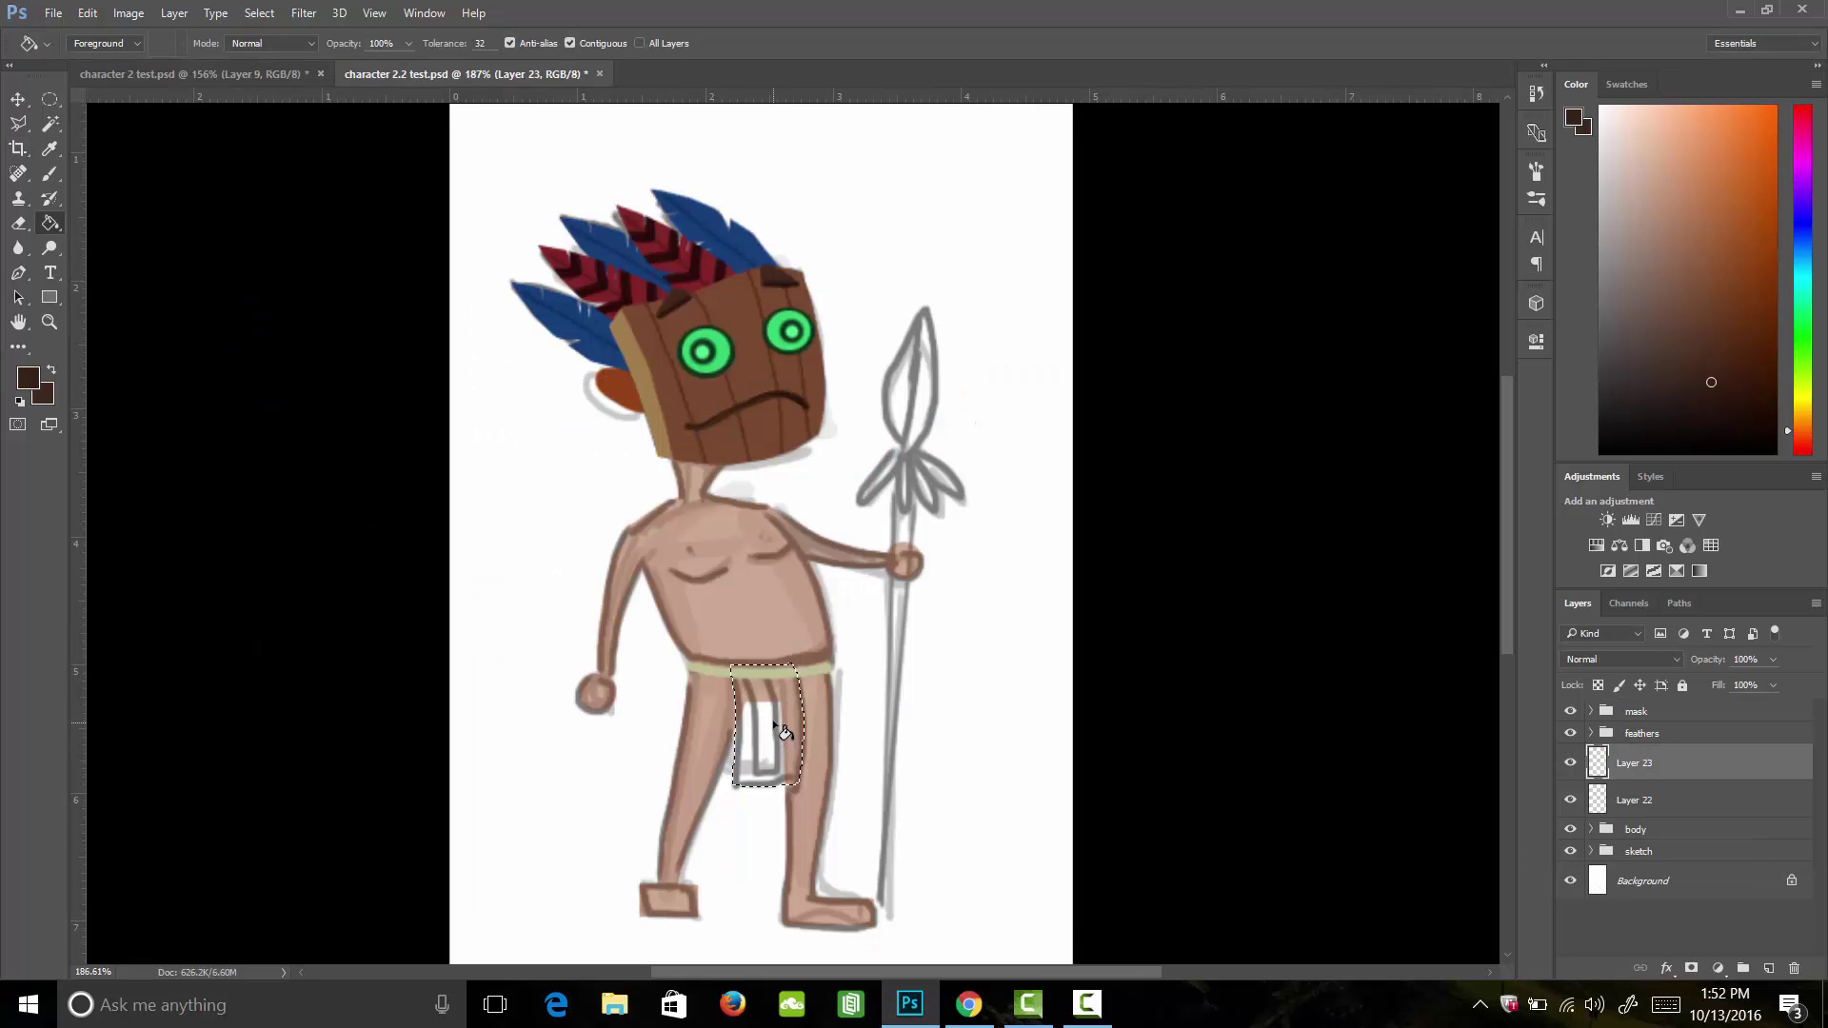
pyautogui.click(783, 739)
pyautogui.click(785, 739)
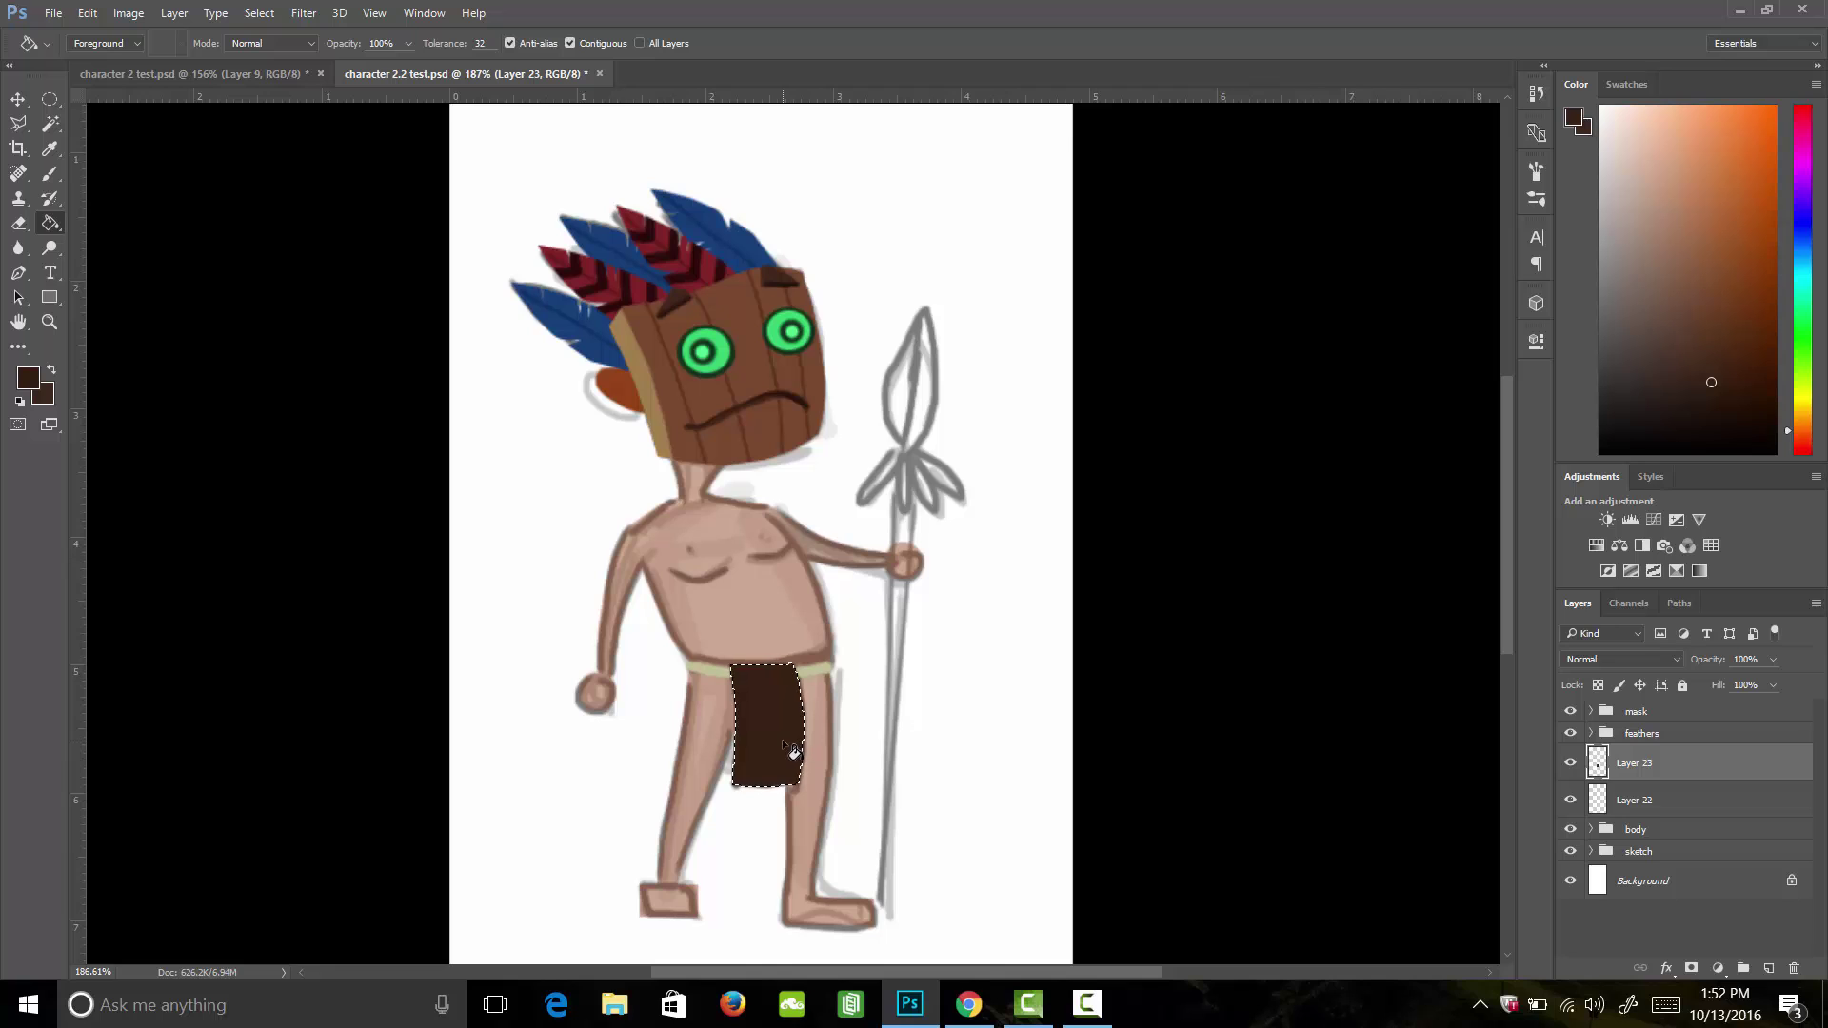
pyautogui.hotkey('ctrl', 'd')
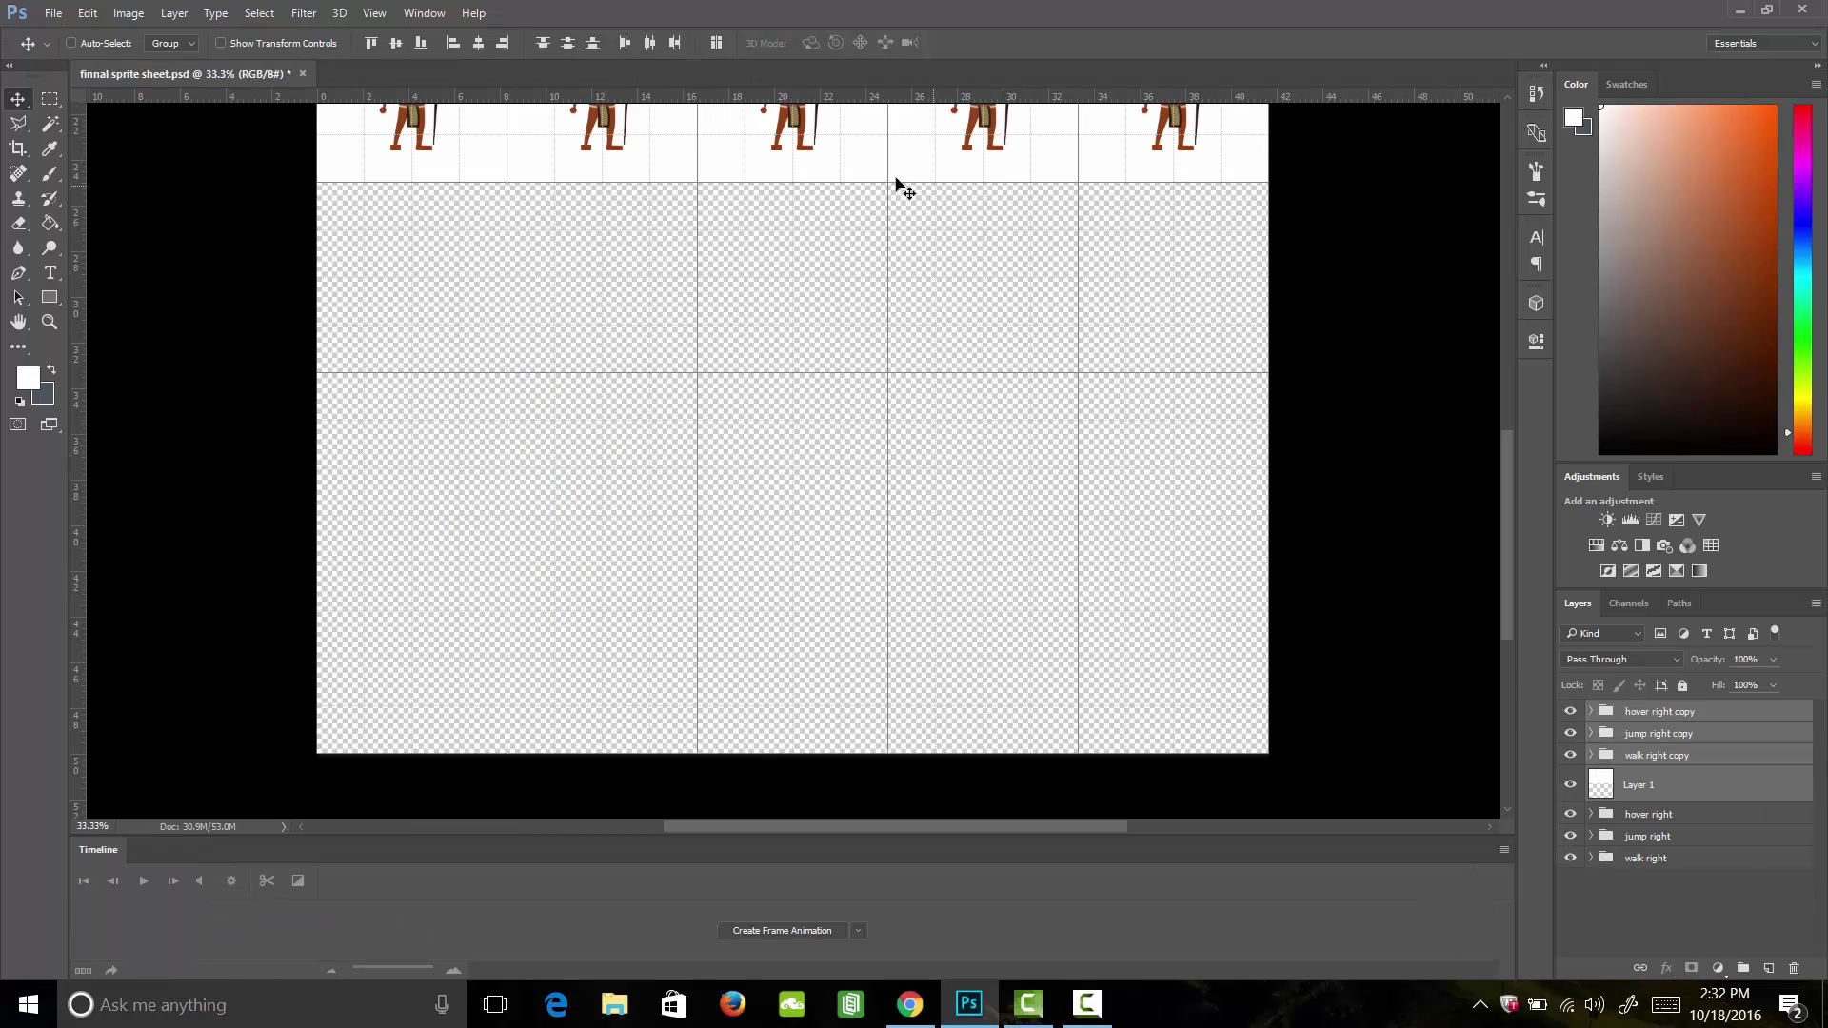
# Step: Move the selected copied animation layers down into the empty rows of the sprite sheet
pyautogui.moveTo(873, 152); pyautogui.dragTo(882, 725)
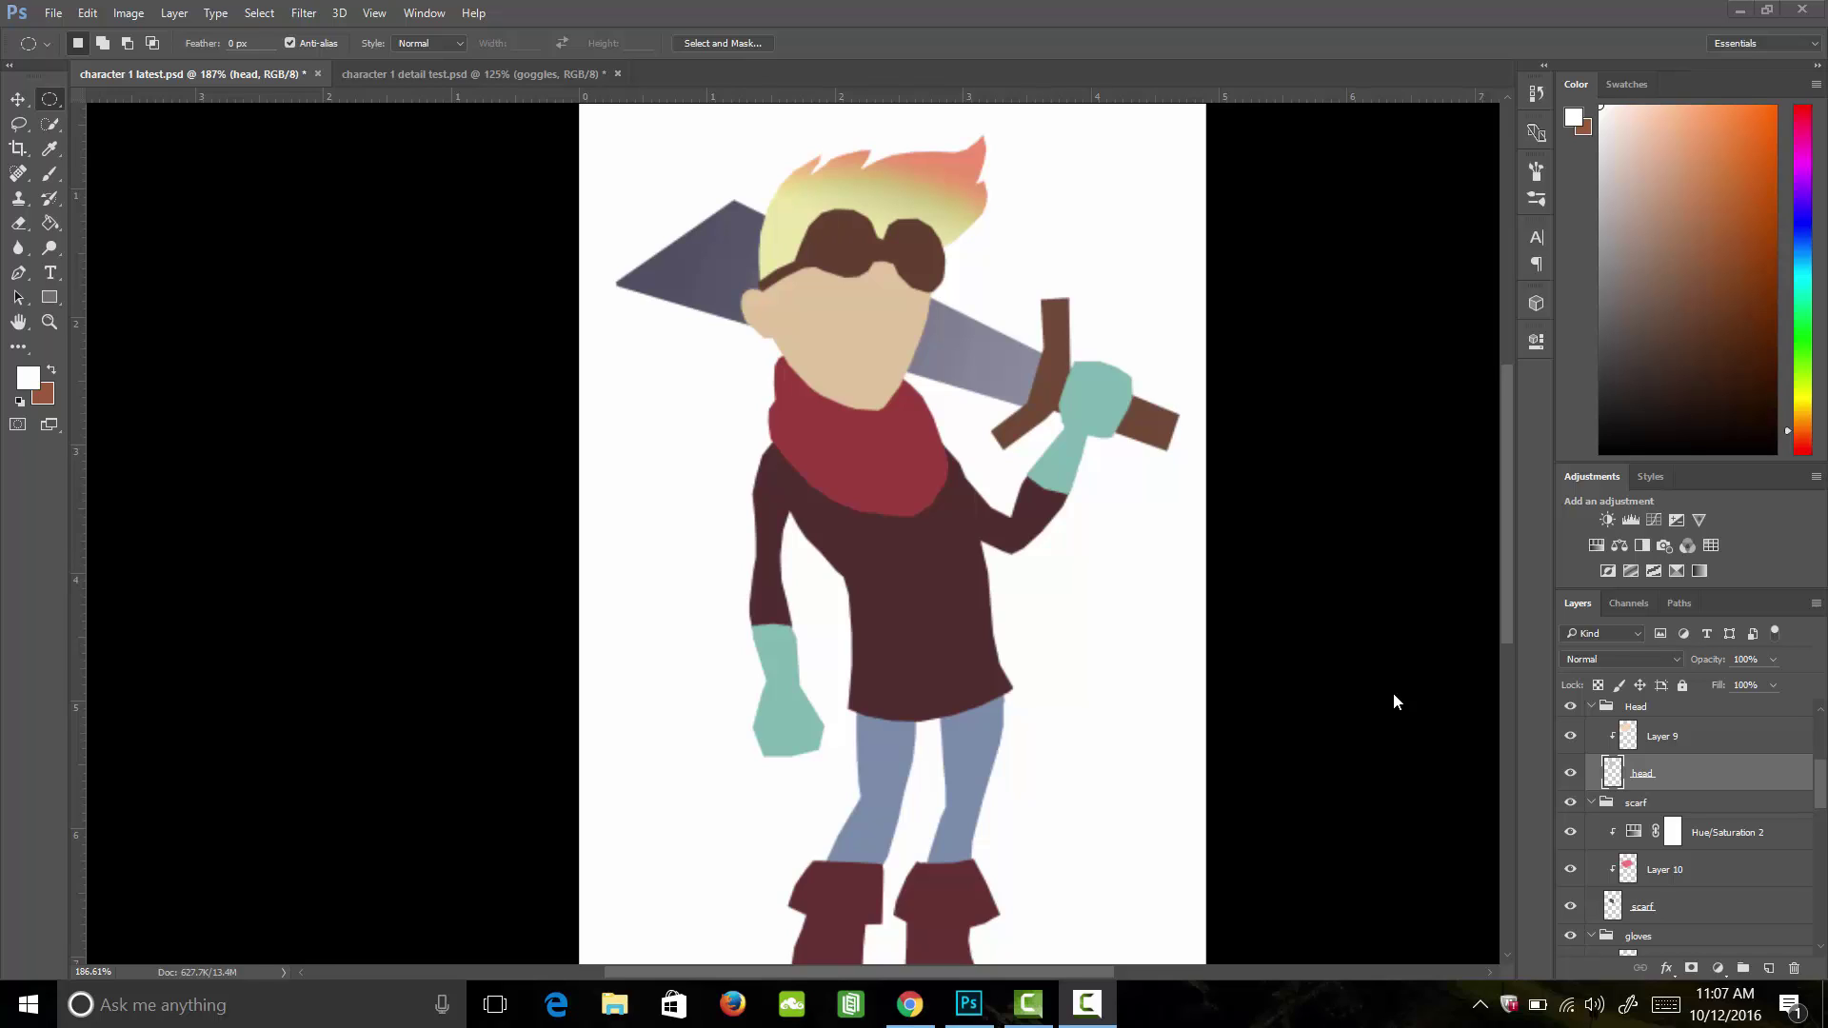
# Step: Add a new layer directly above Layer 9 in the Head group
pyautogui.click(1394, 696)
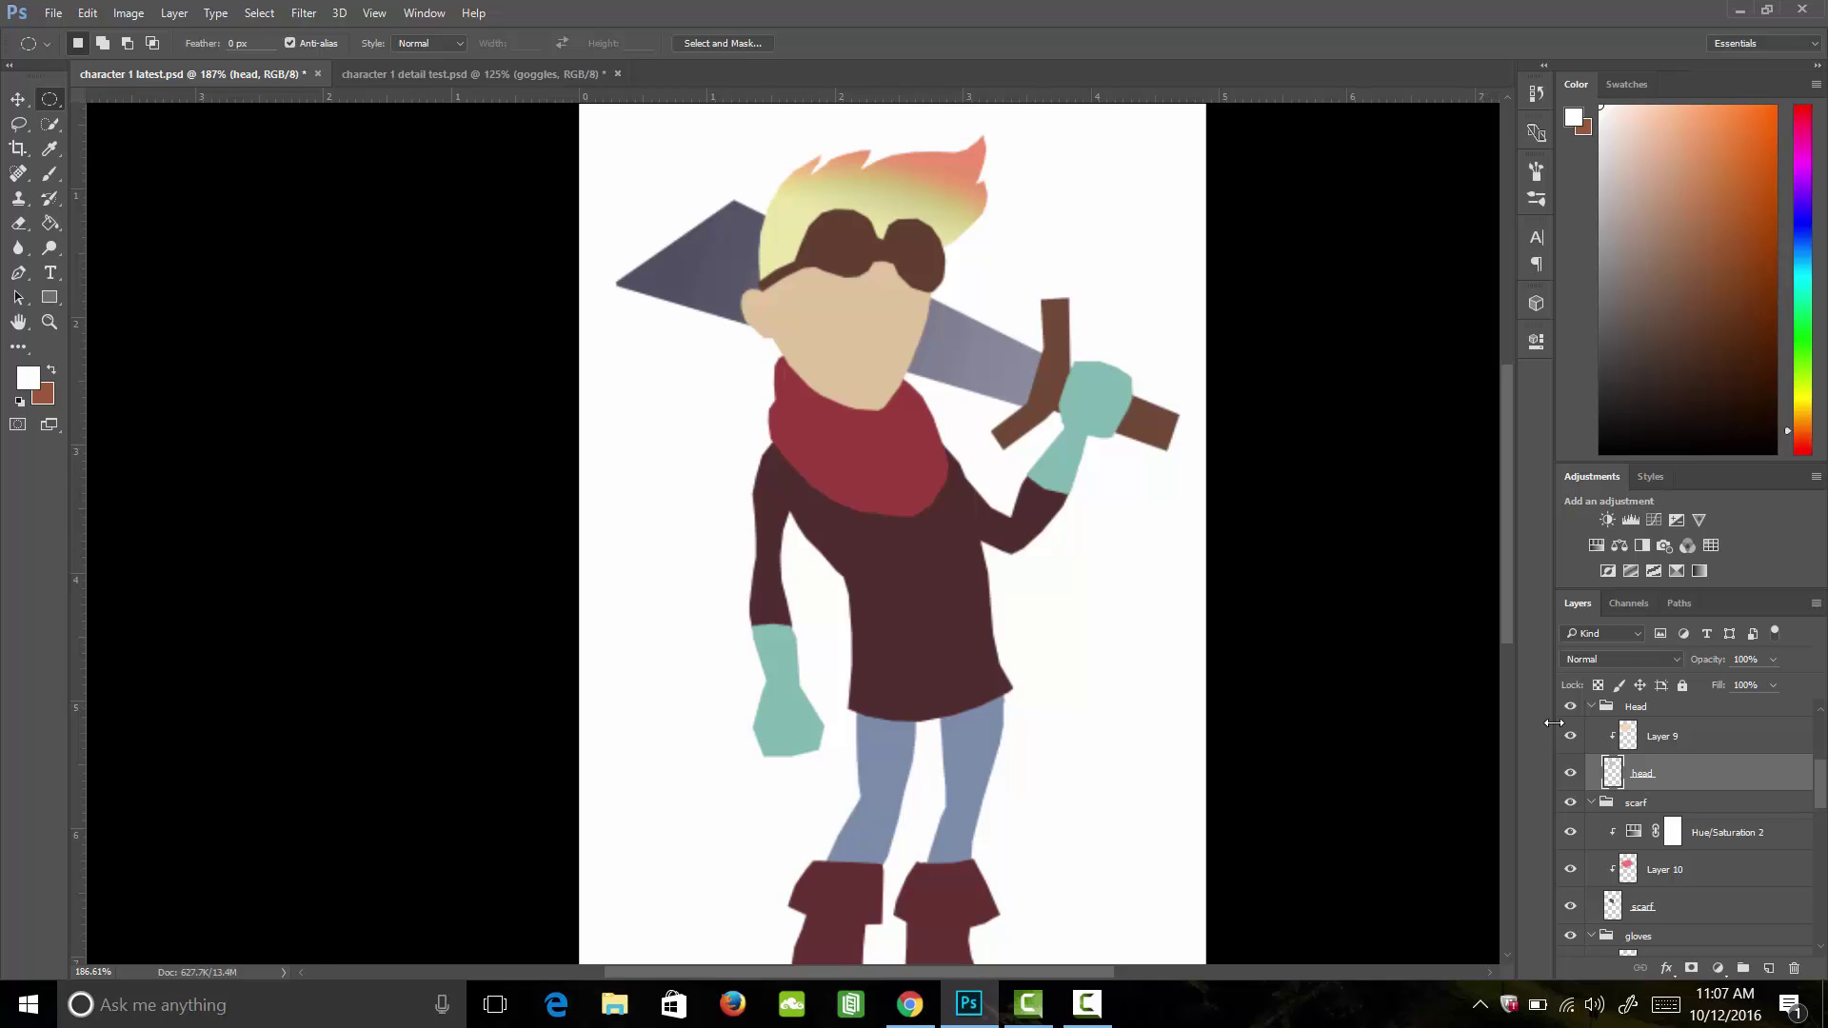
pyautogui.click(1683, 739)
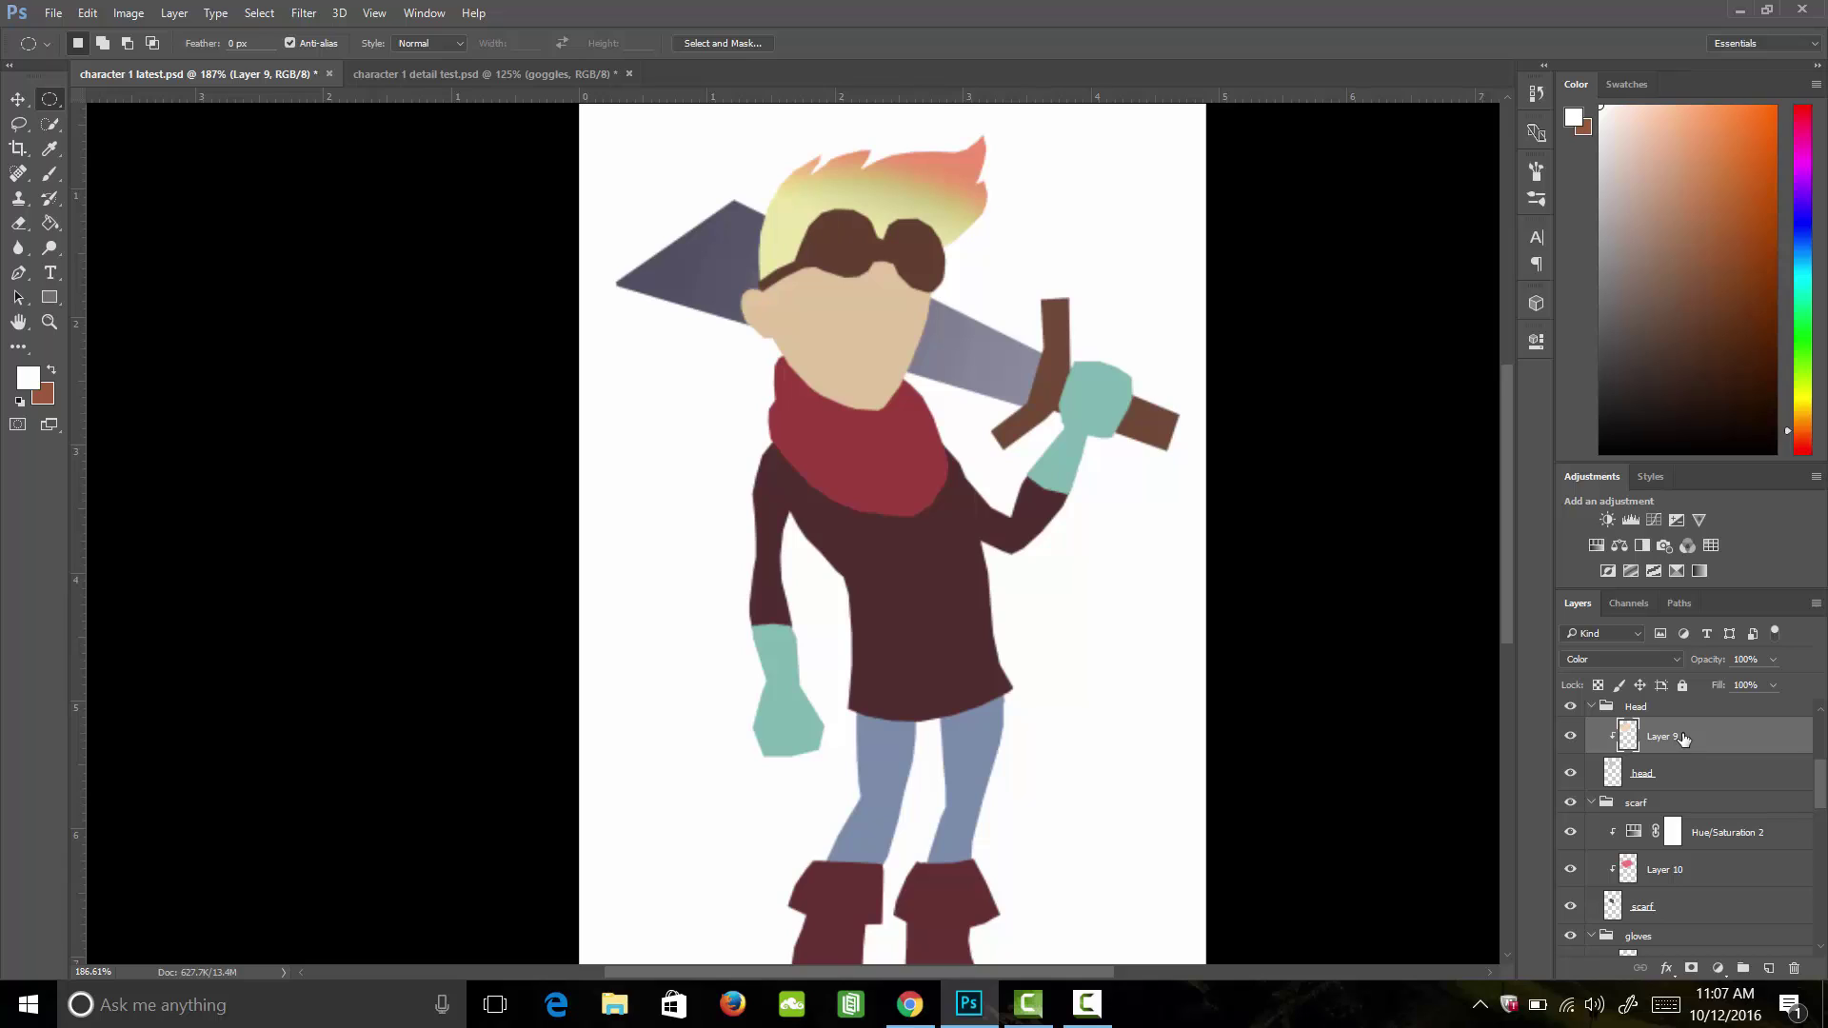
pyautogui.click(1768, 969)
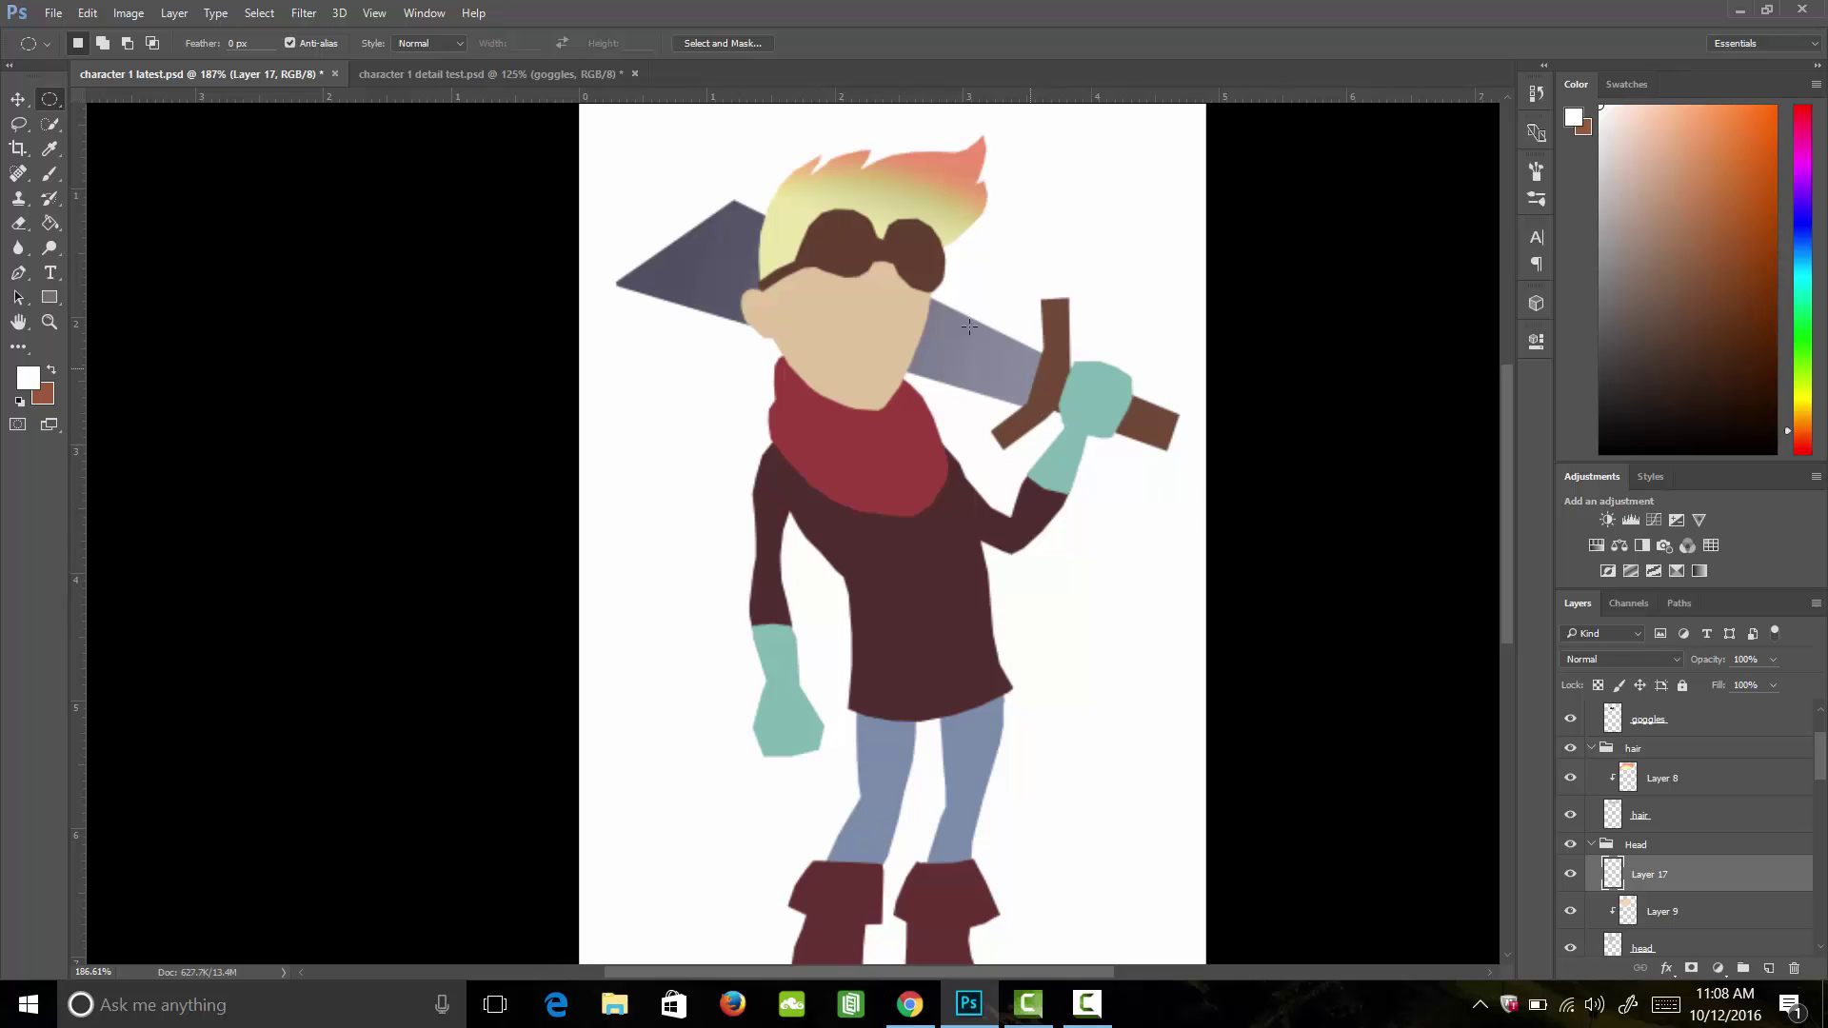
# Step: Make an elliptical selection on the face below the goggles, fill it with white as the eye, and deselect
pyautogui.moveTo(802, 285); pyautogui.dragTo(874, 341)
pyautogui.press('g')
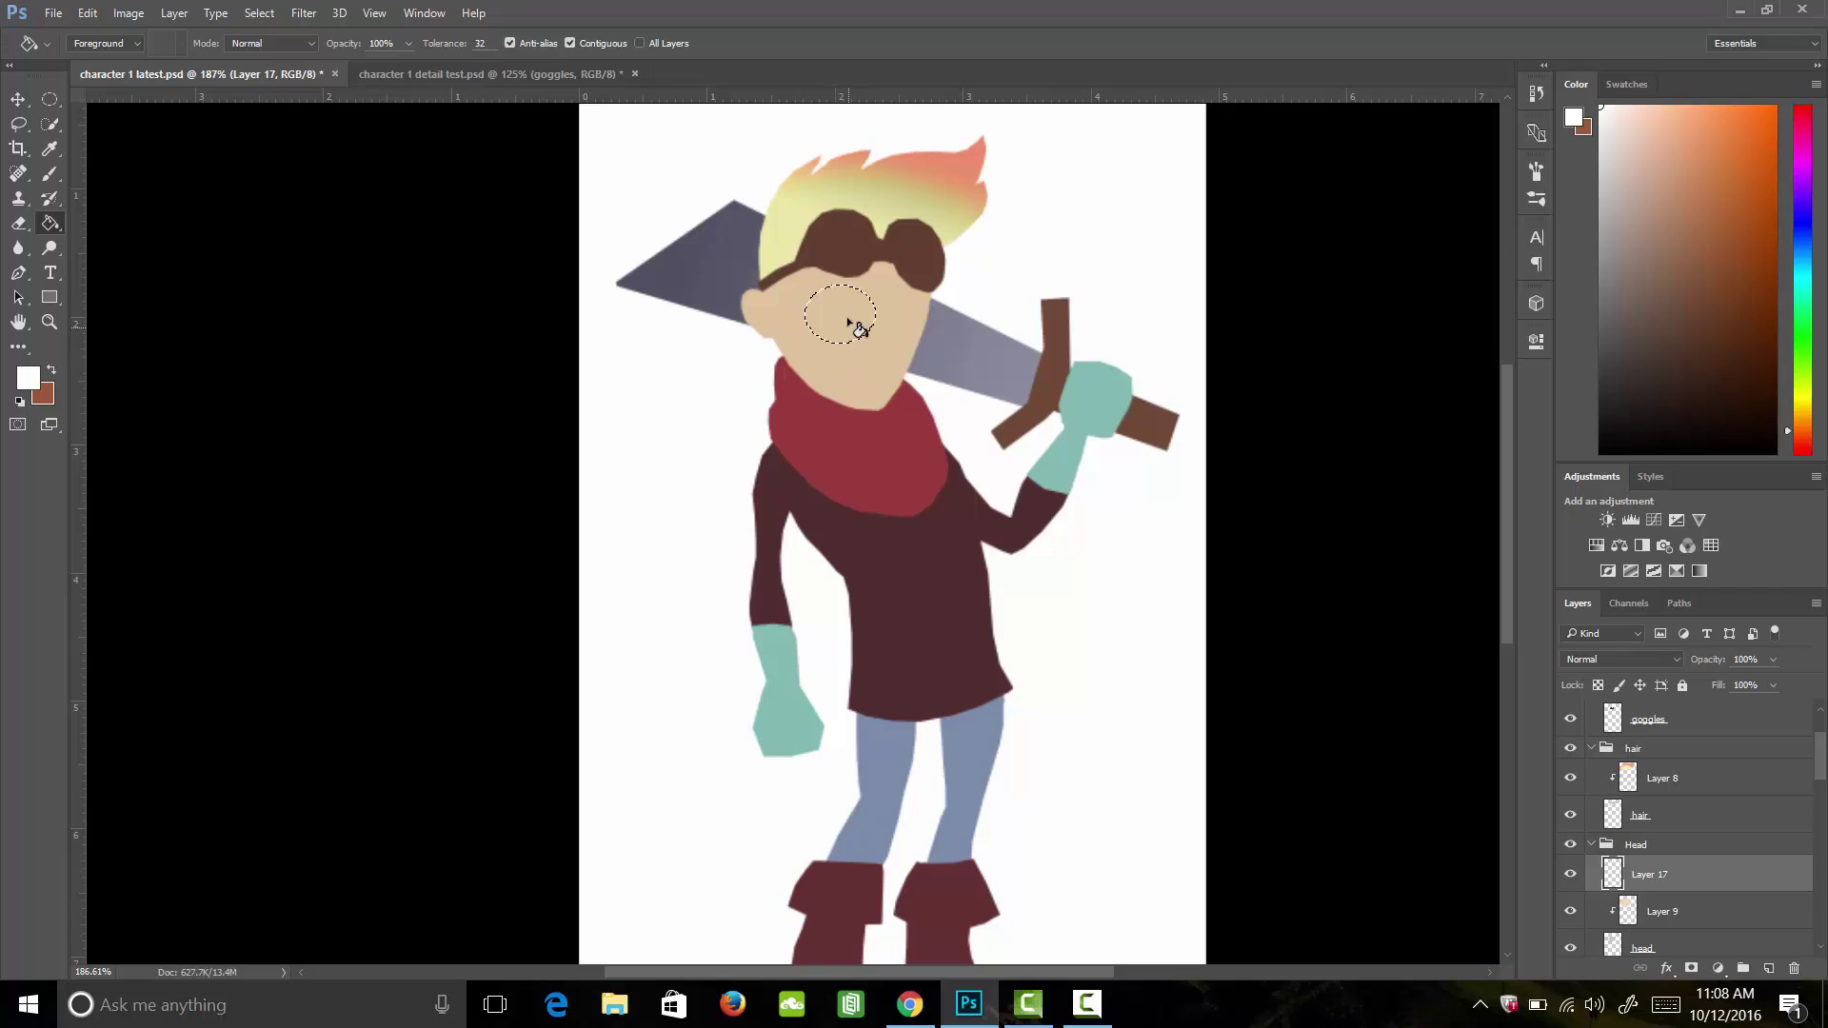
pyautogui.click(847, 320)
pyautogui.hotkey('ctrl', 'd')
pyautogui.press('m')
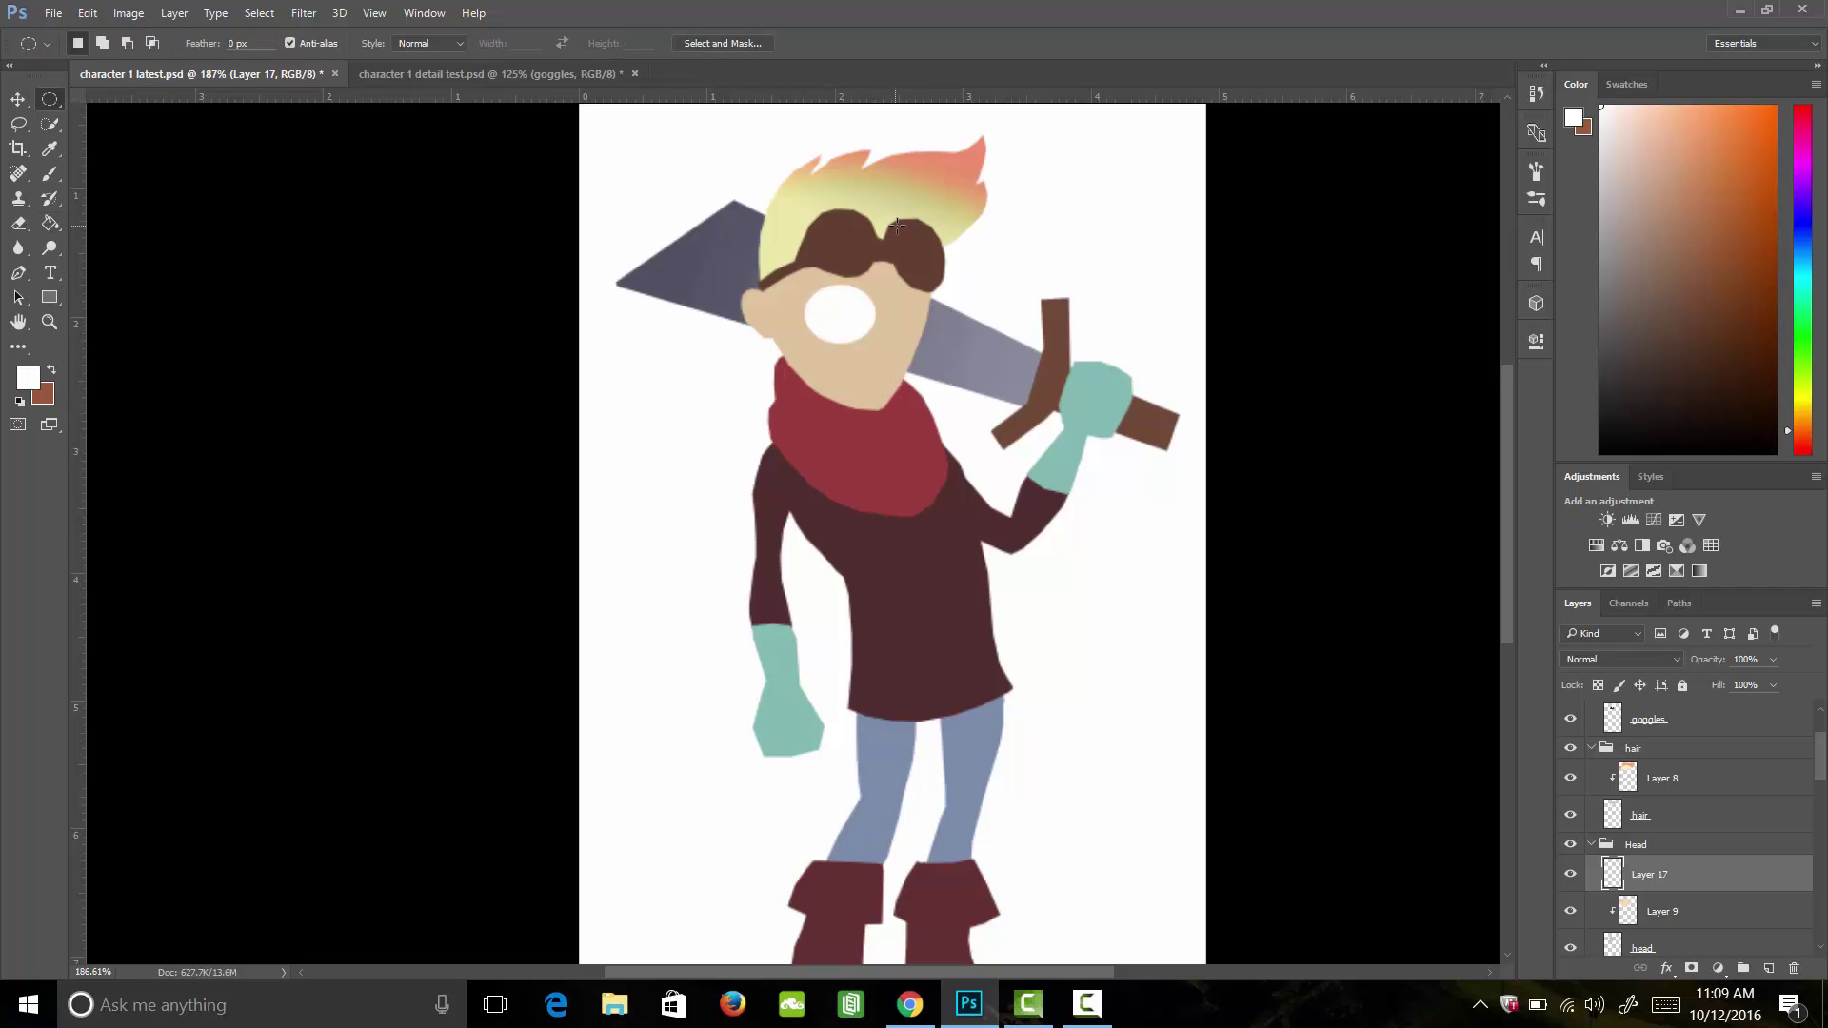
# Step: Rotate the white eye shape clockwise by about 14 degrees with Free Transform
pyautogui.hotkey('ctrl', 't')
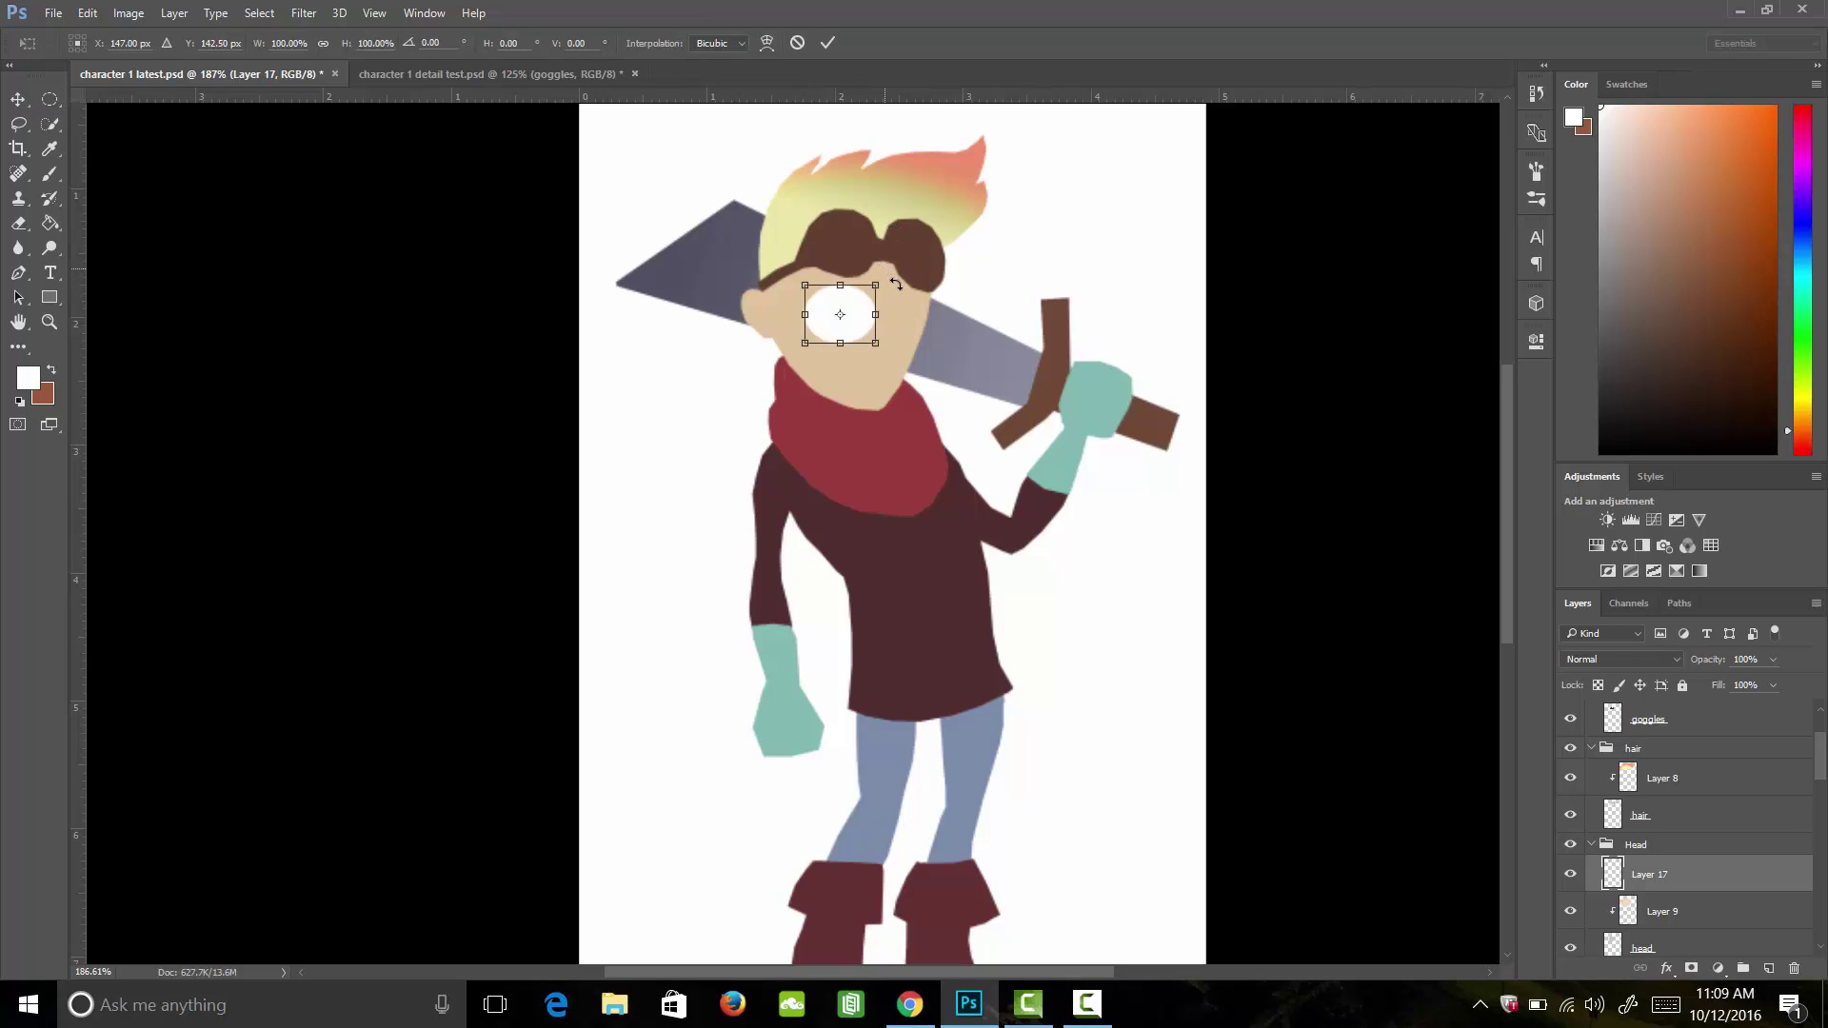
pyautogui.moveTo(895, 284); pyautogui.dragTo(899, 286)
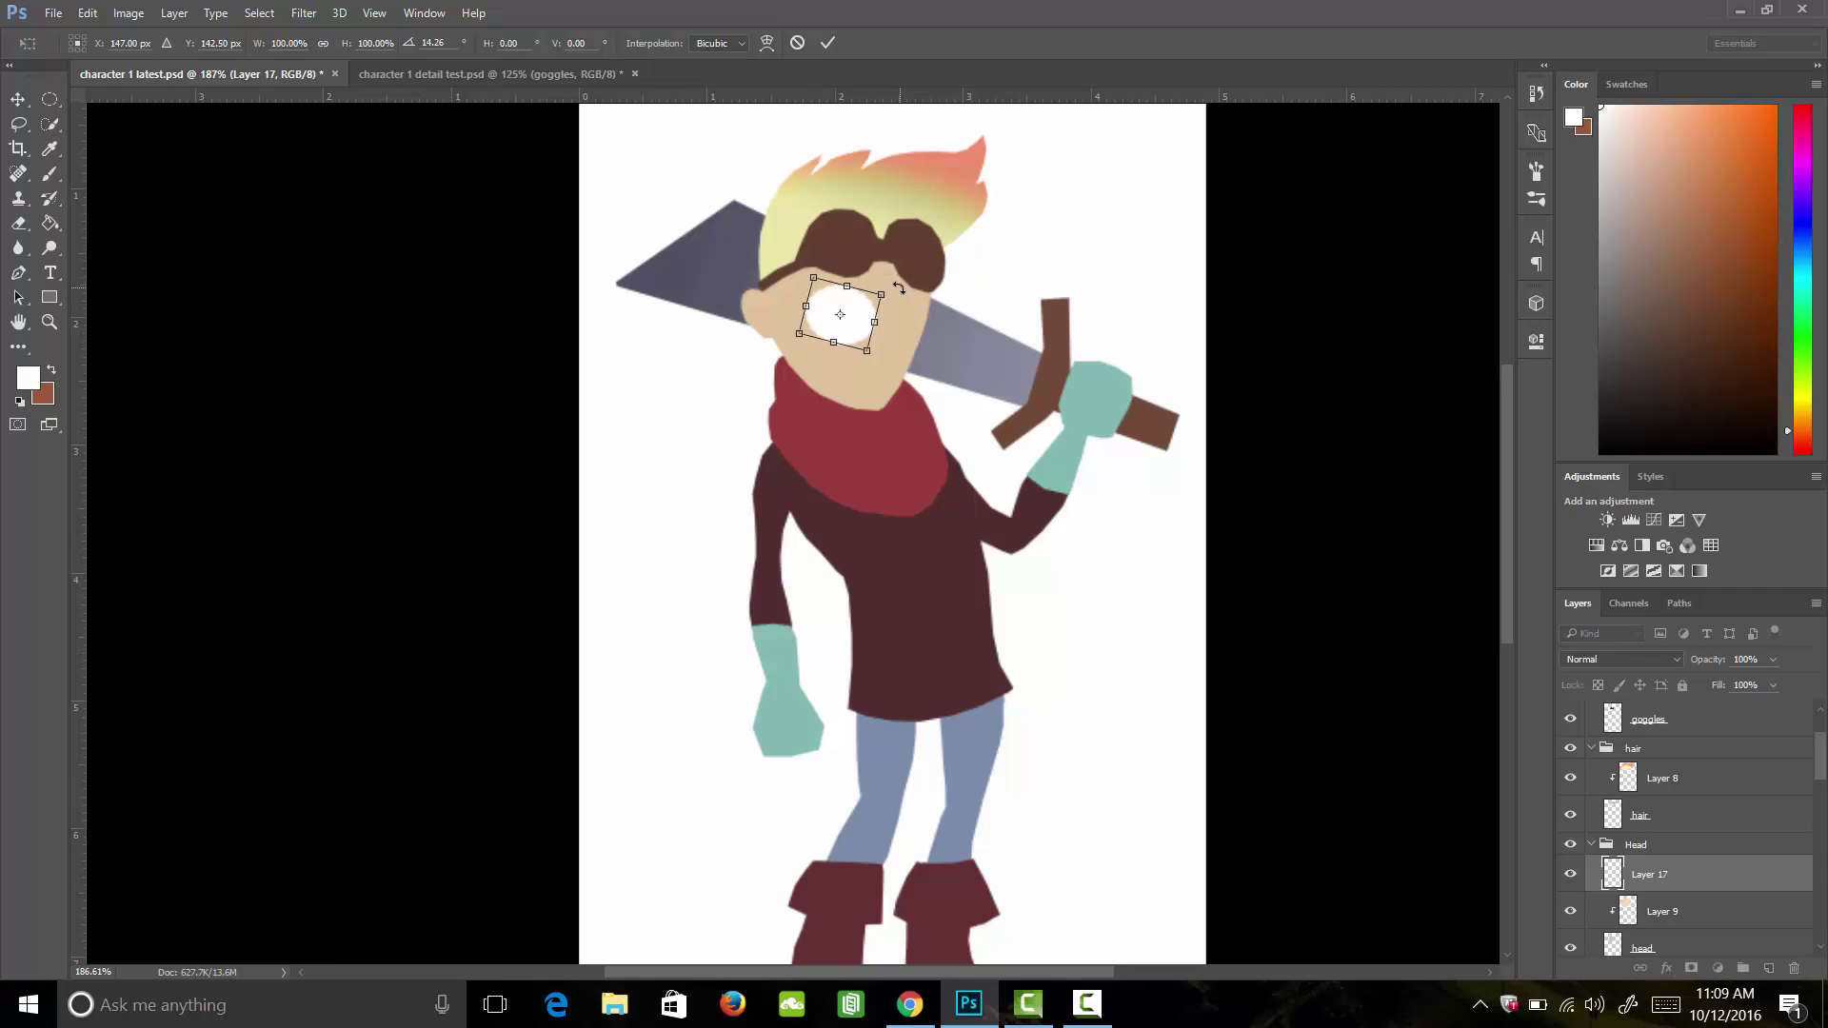
pyautogui.press('Return')
# Step: Add a new layer above the eye layer and clip it to the white eye shape
pyautogui.hotkey('ctrl', 'shift', 'alt', 'n')
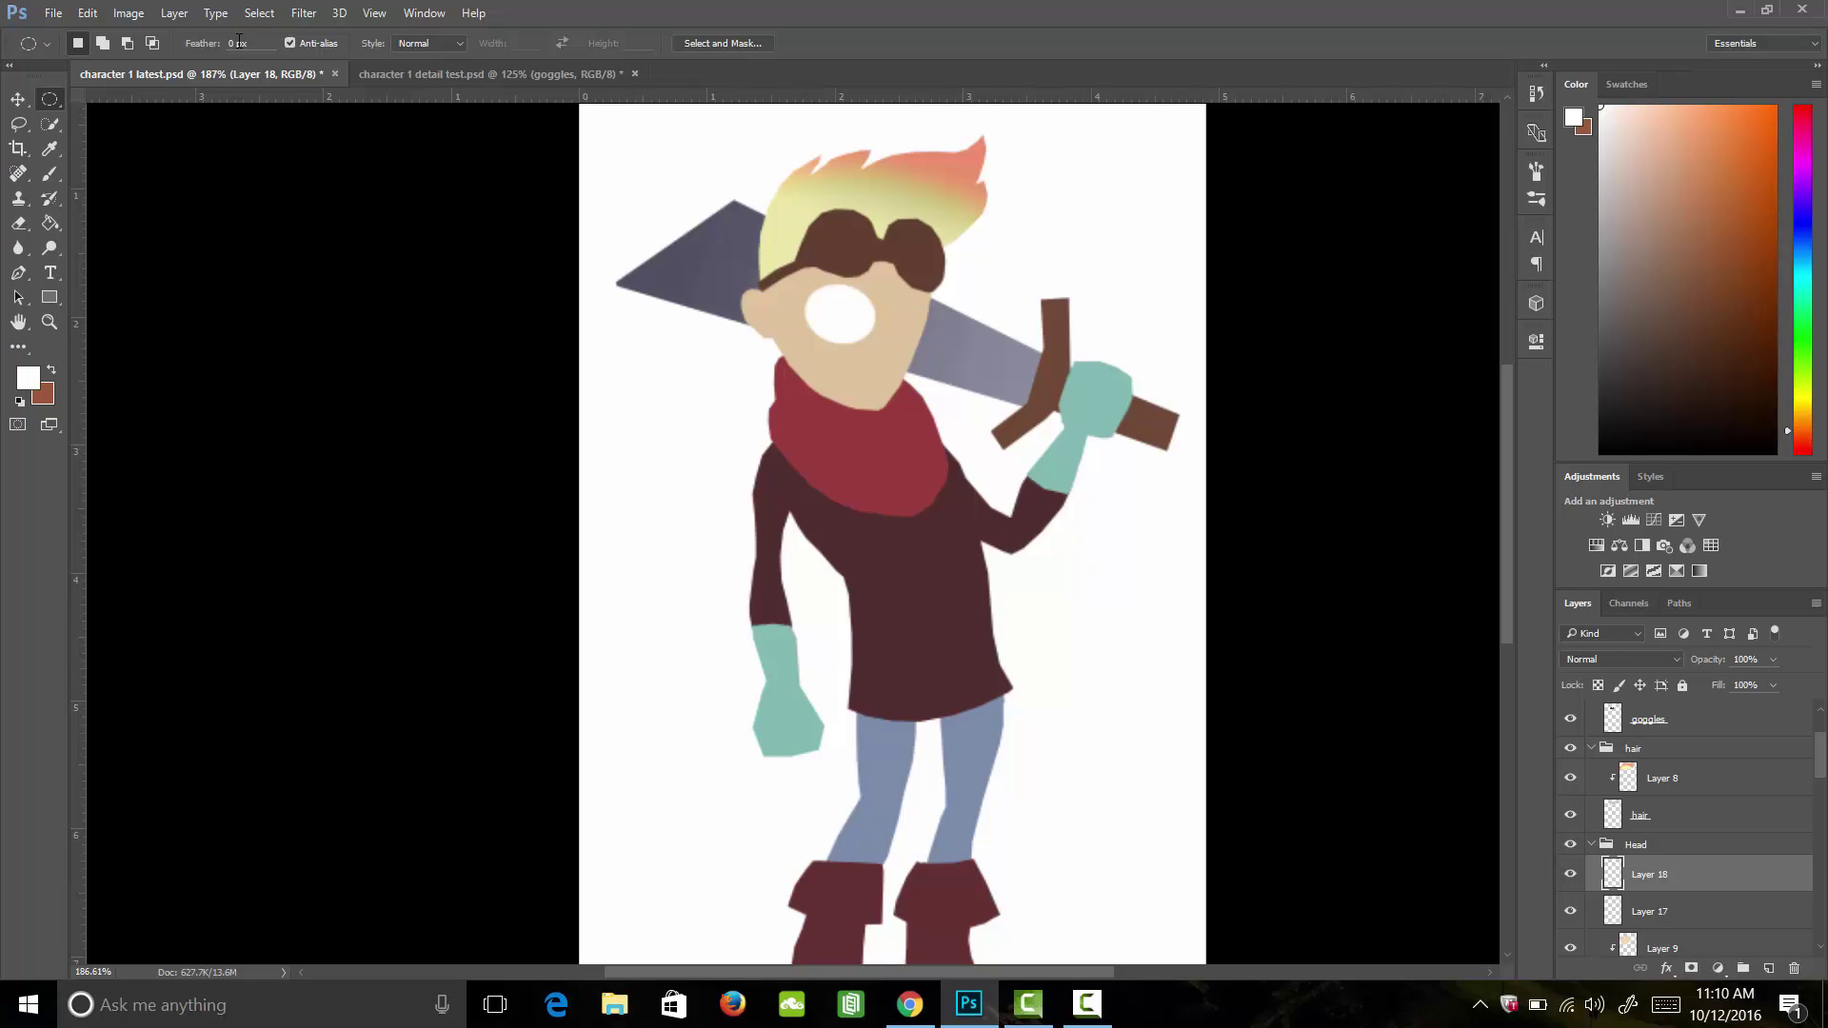
pyautogui.click(174, 12)
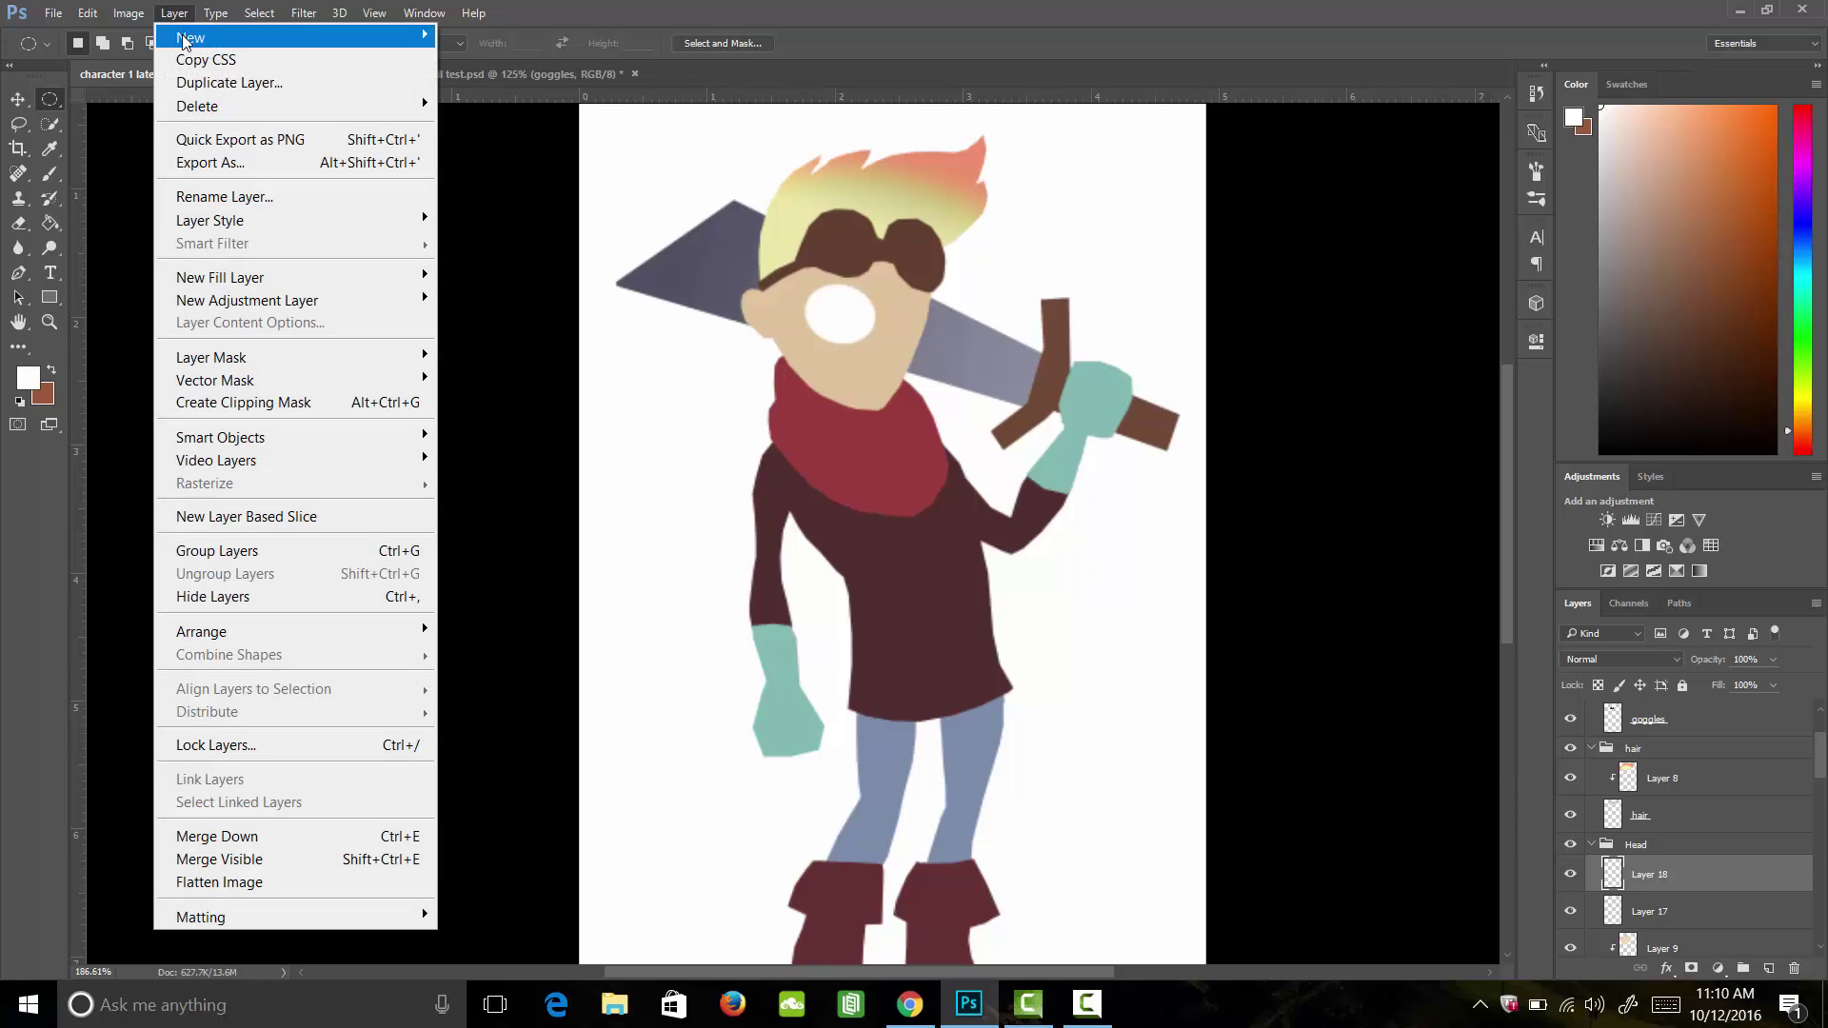
pyautogui.click(285, 402)
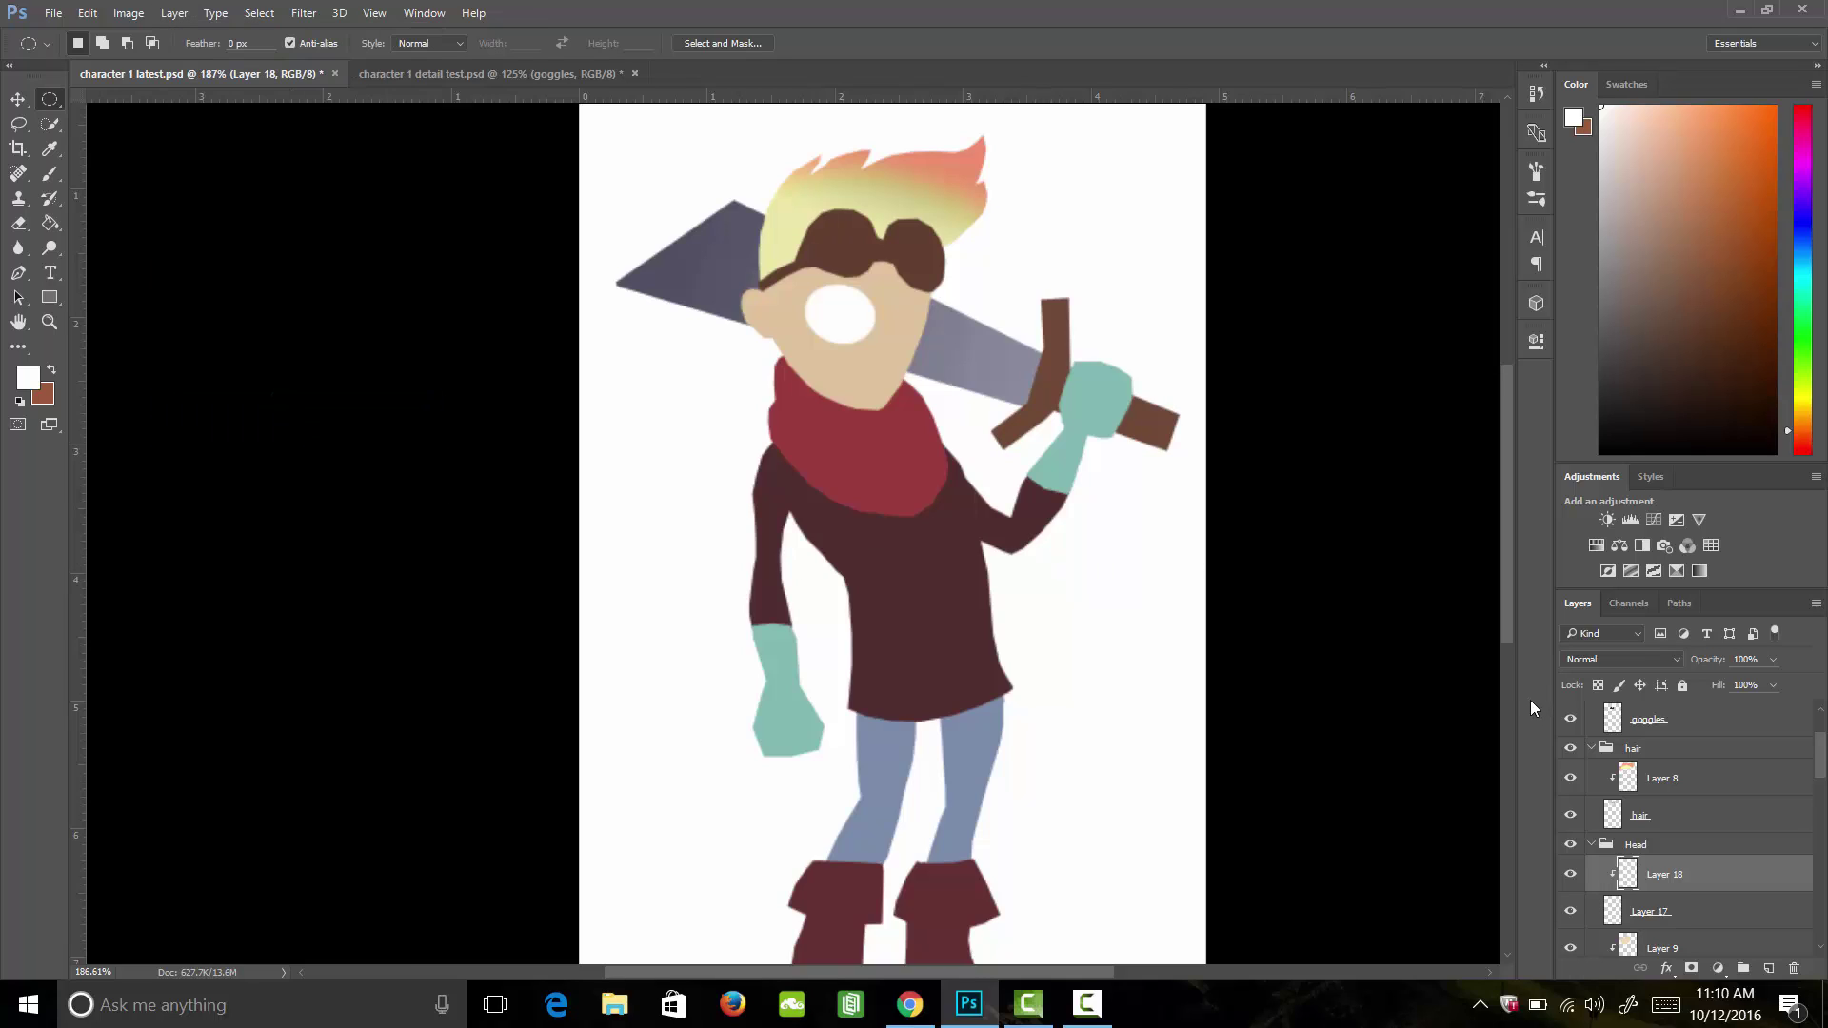
# Step: Set the brush to the 30 px hard round tip with 100% hardness
pyautogui.press('b')
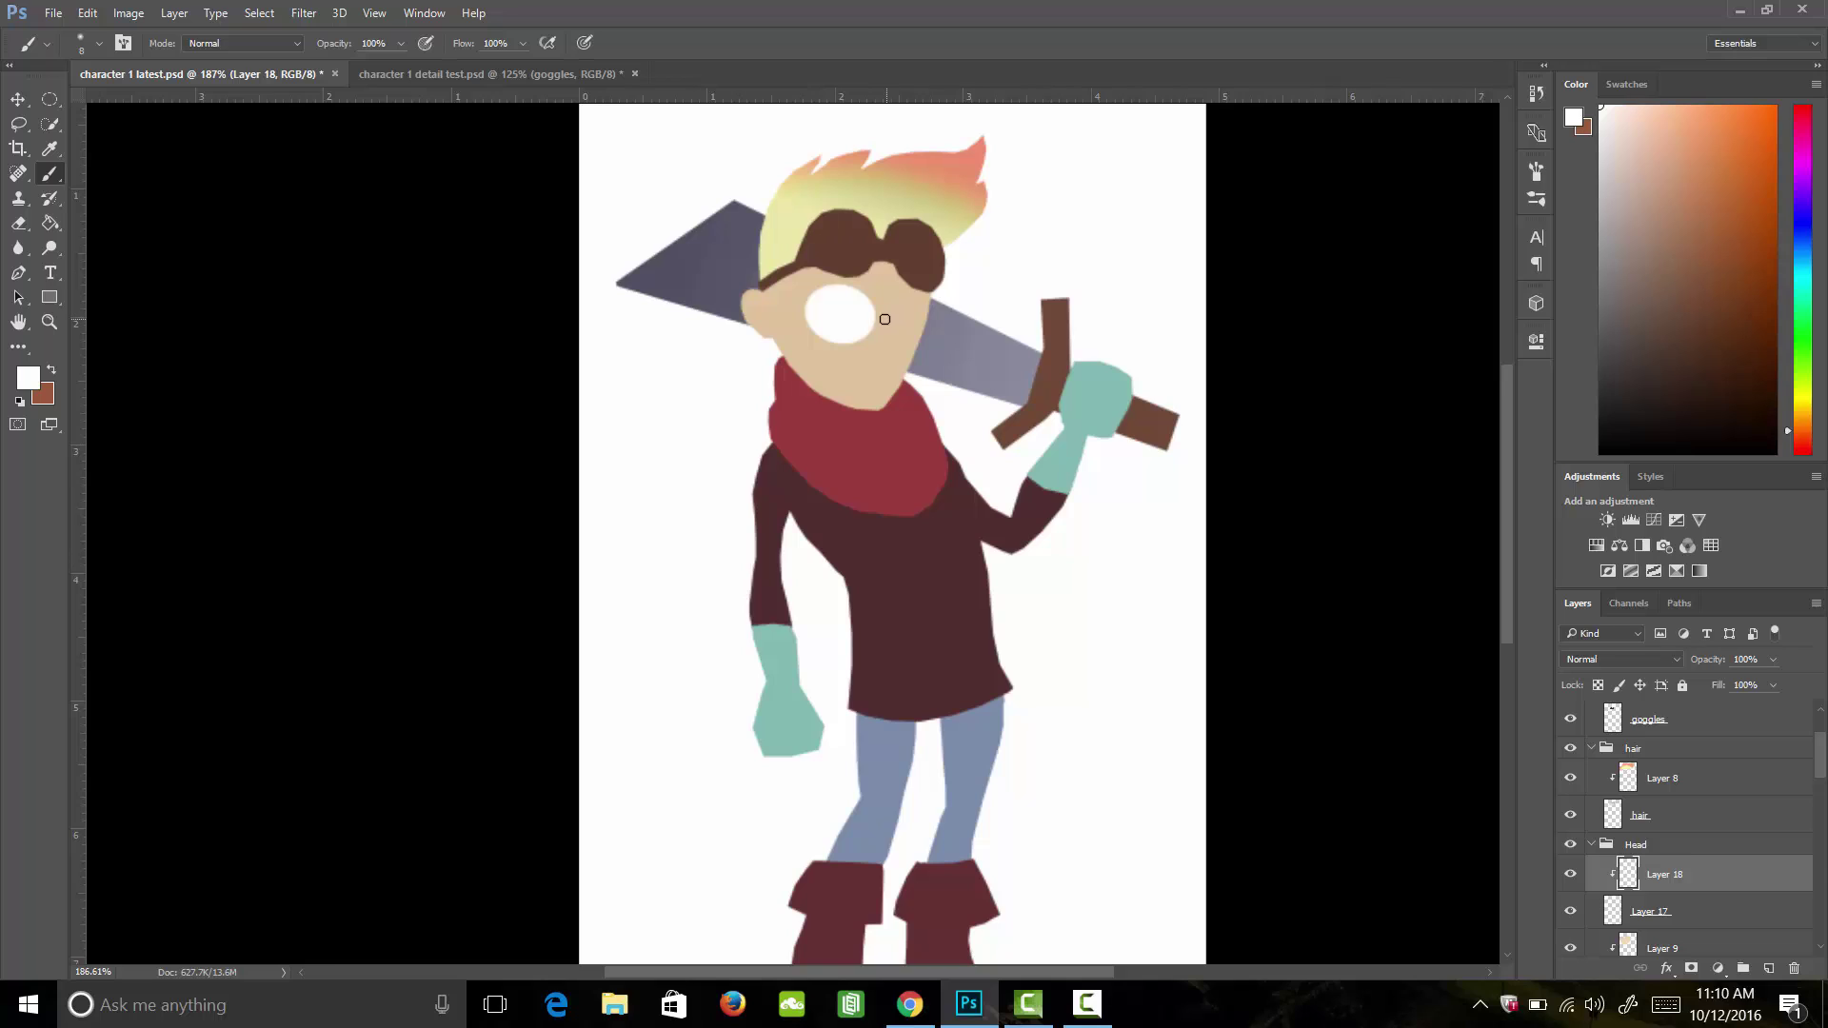
pyautogui.click(1532, 176)
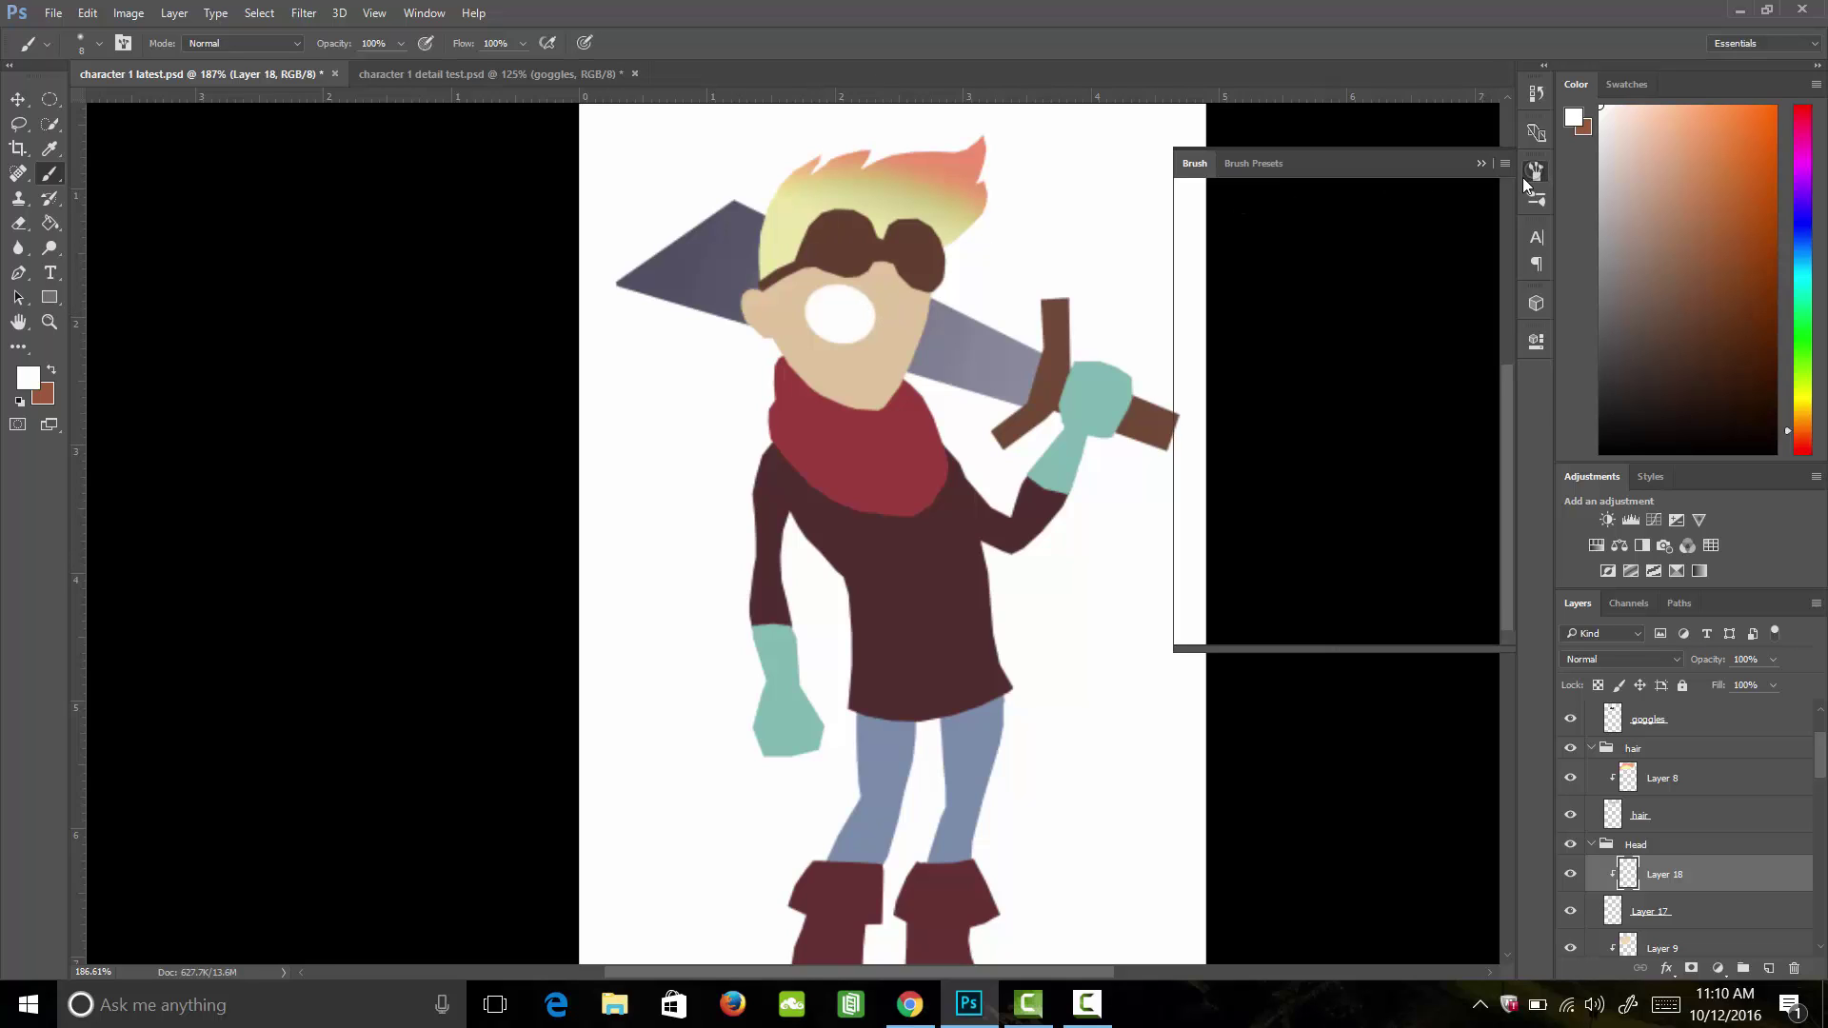
pyautogui.click(1390, 202)
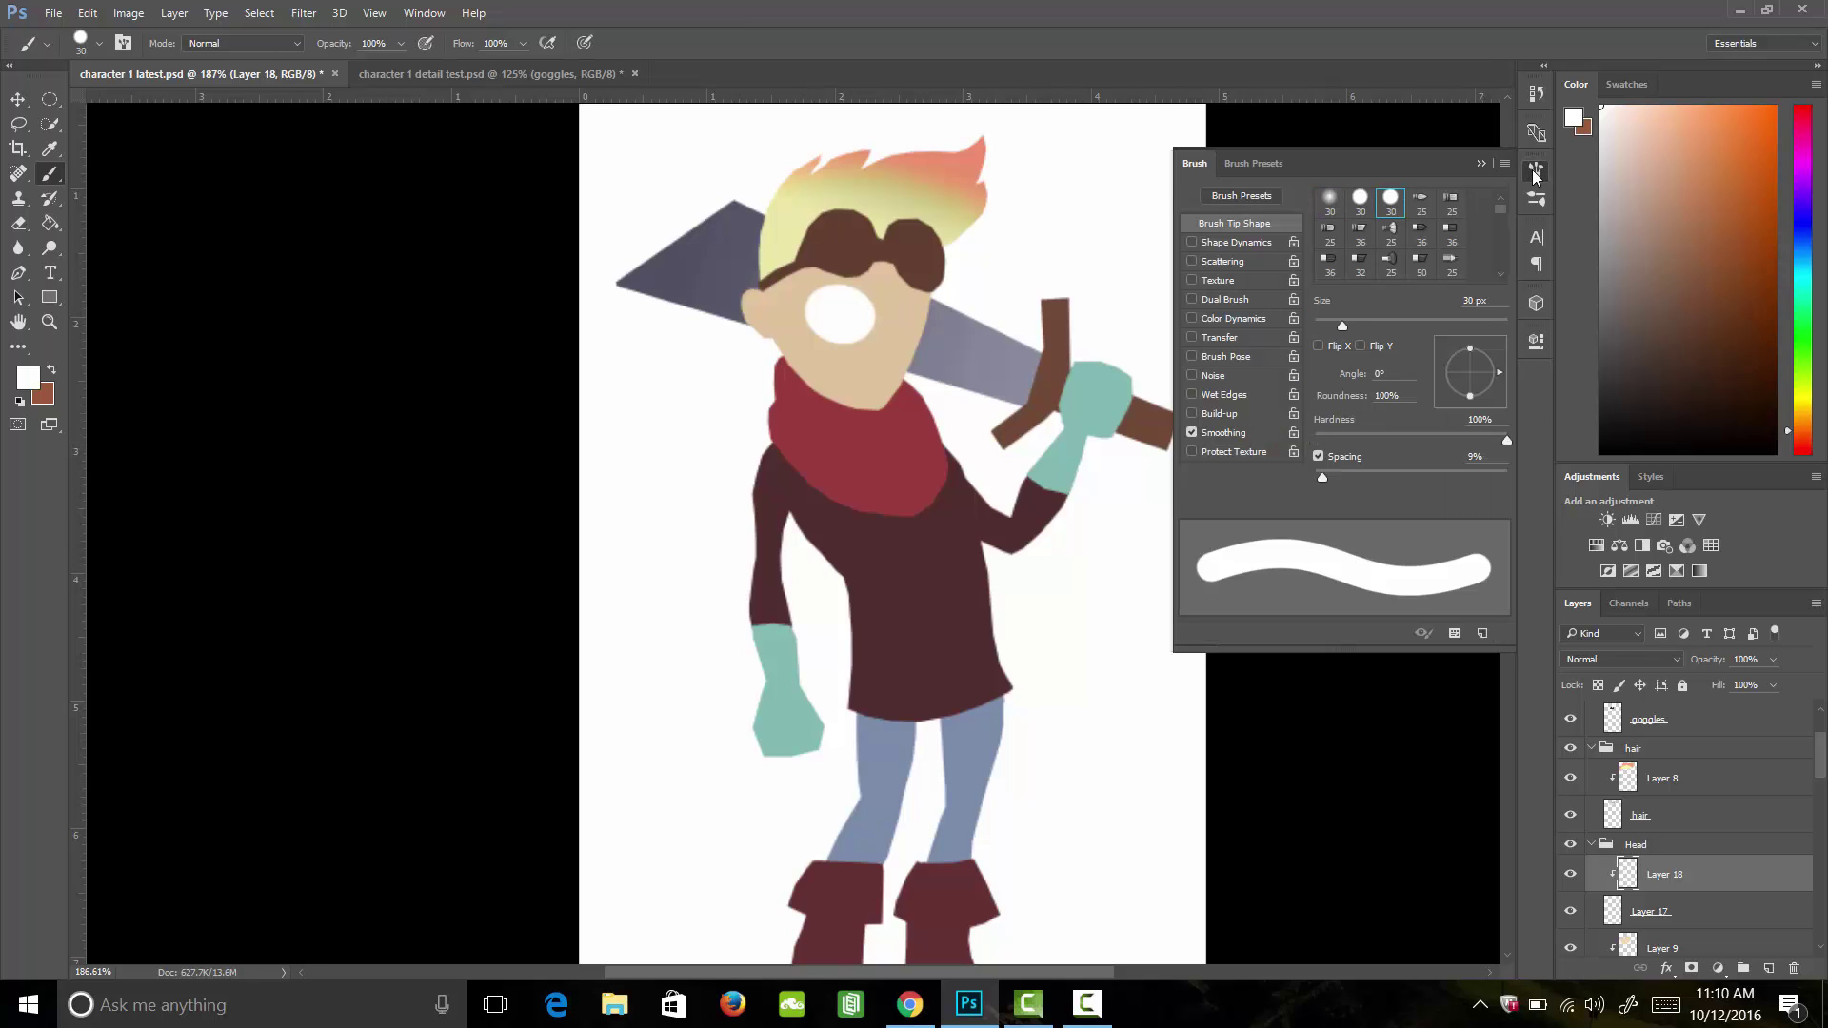
pyautogui.click(1535, 176)
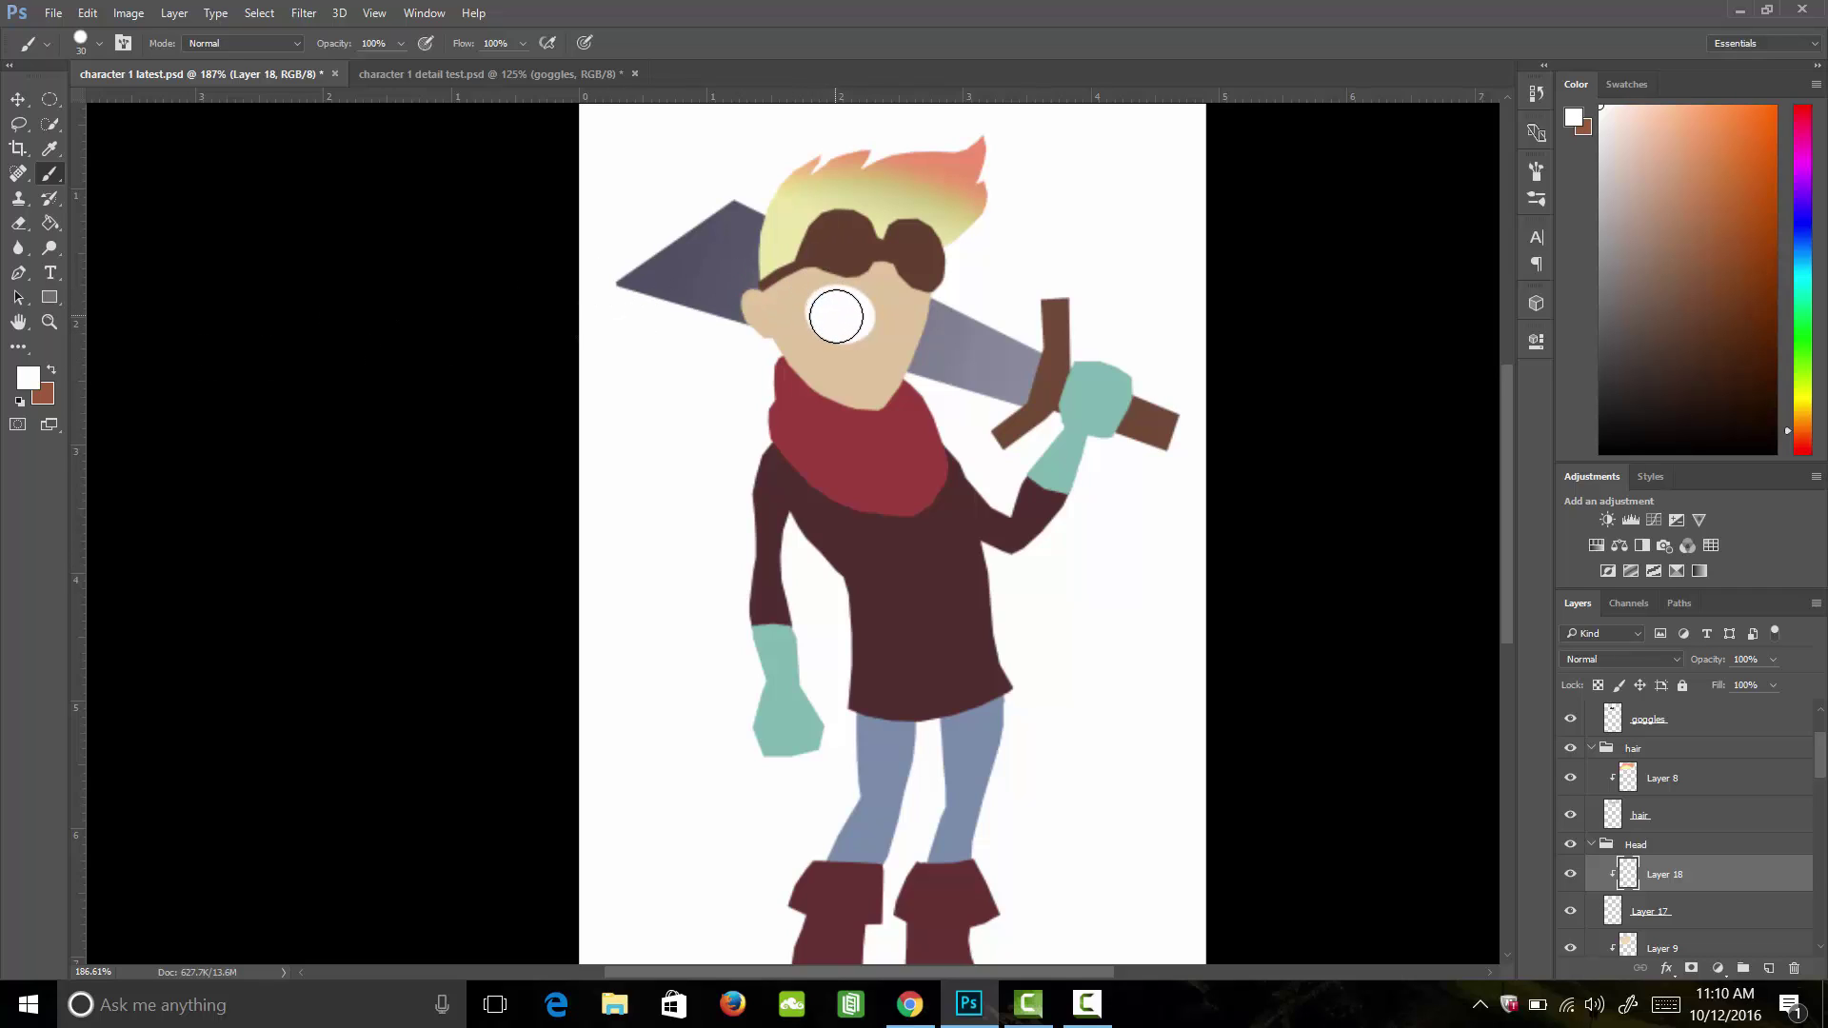
# Step: Sample the goggles' brown and adjust the foreground colour to the lighter brown a17c50
pyautogui.press('i')
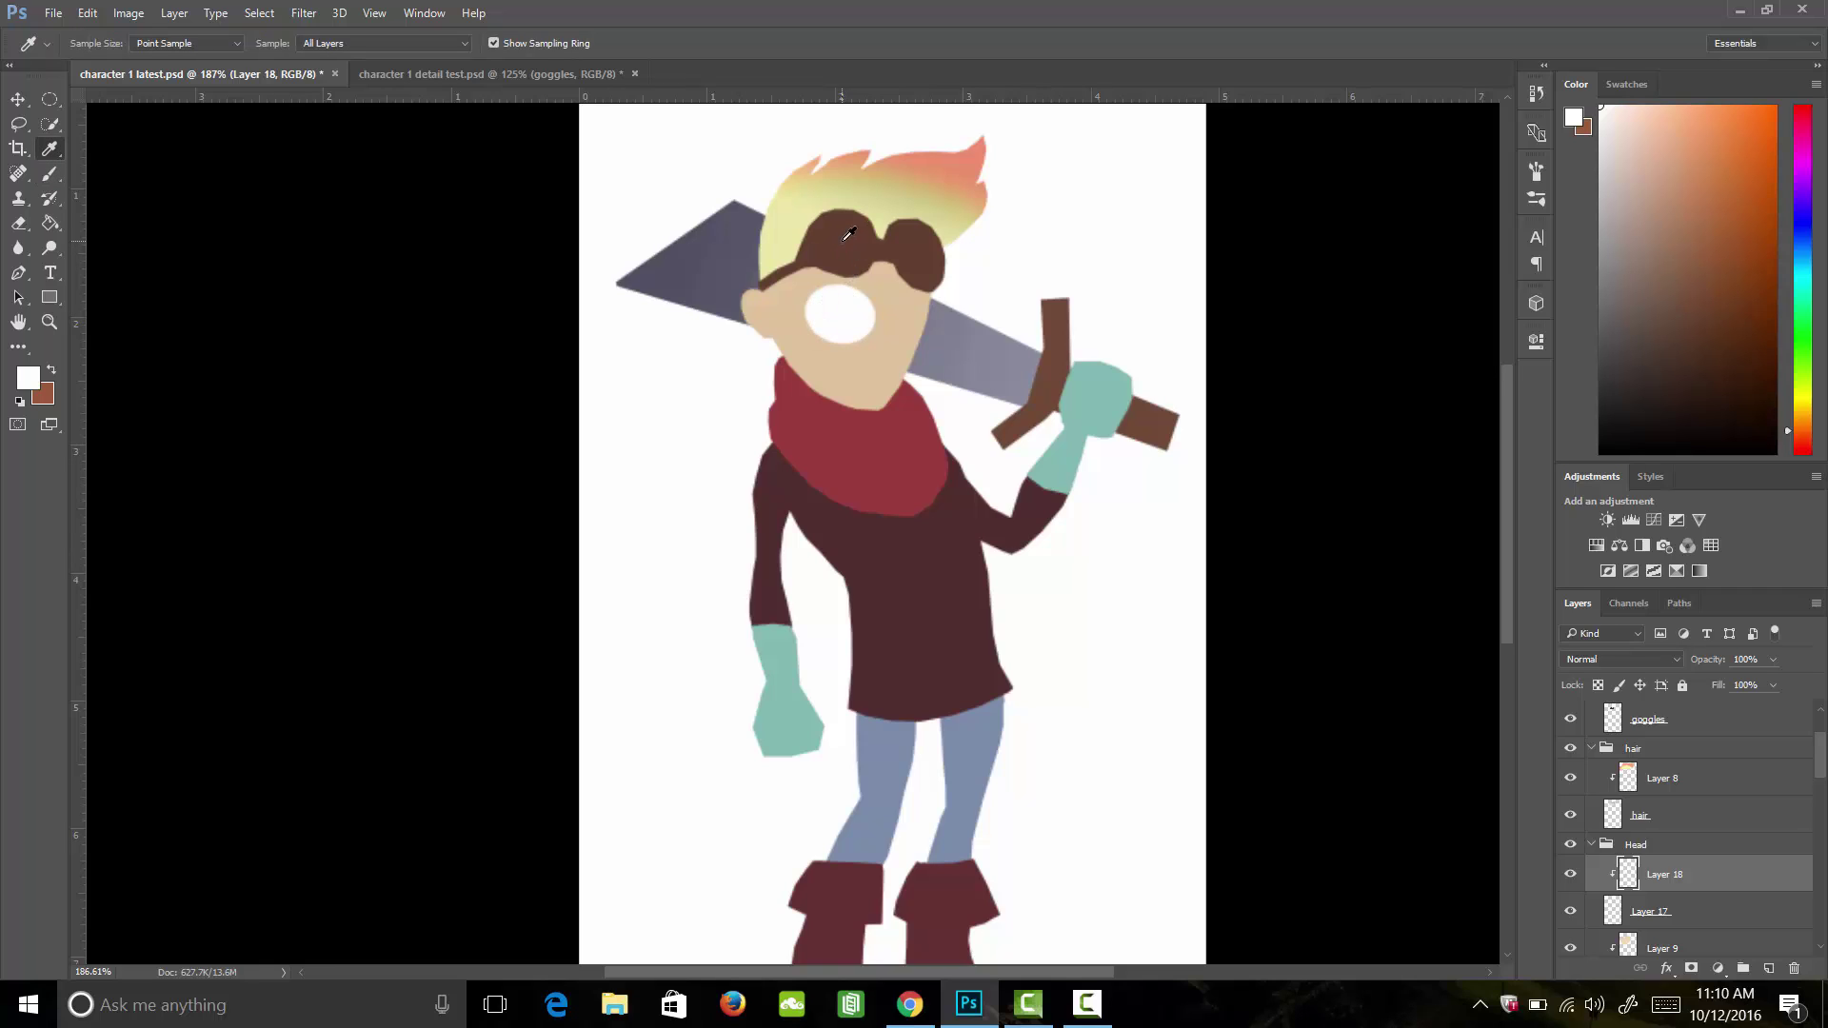
pyautogui.click(843, 240)
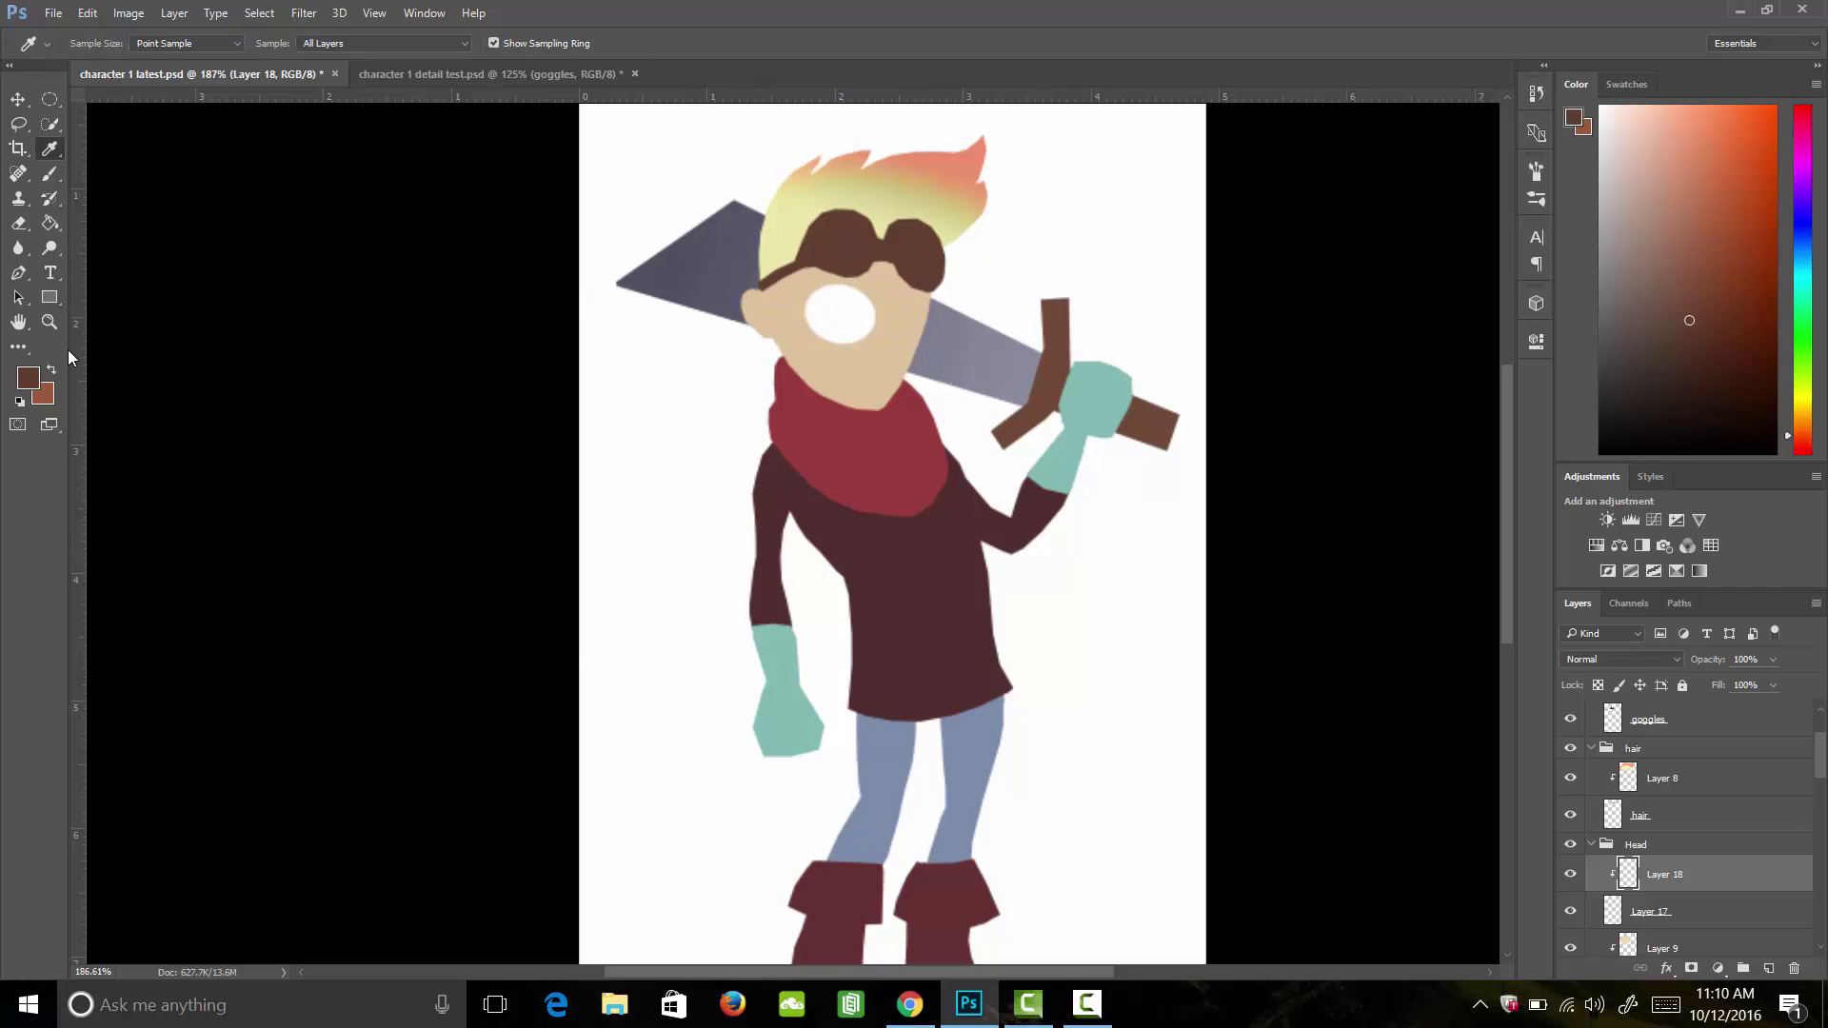
pyautogui.click(28, 378)
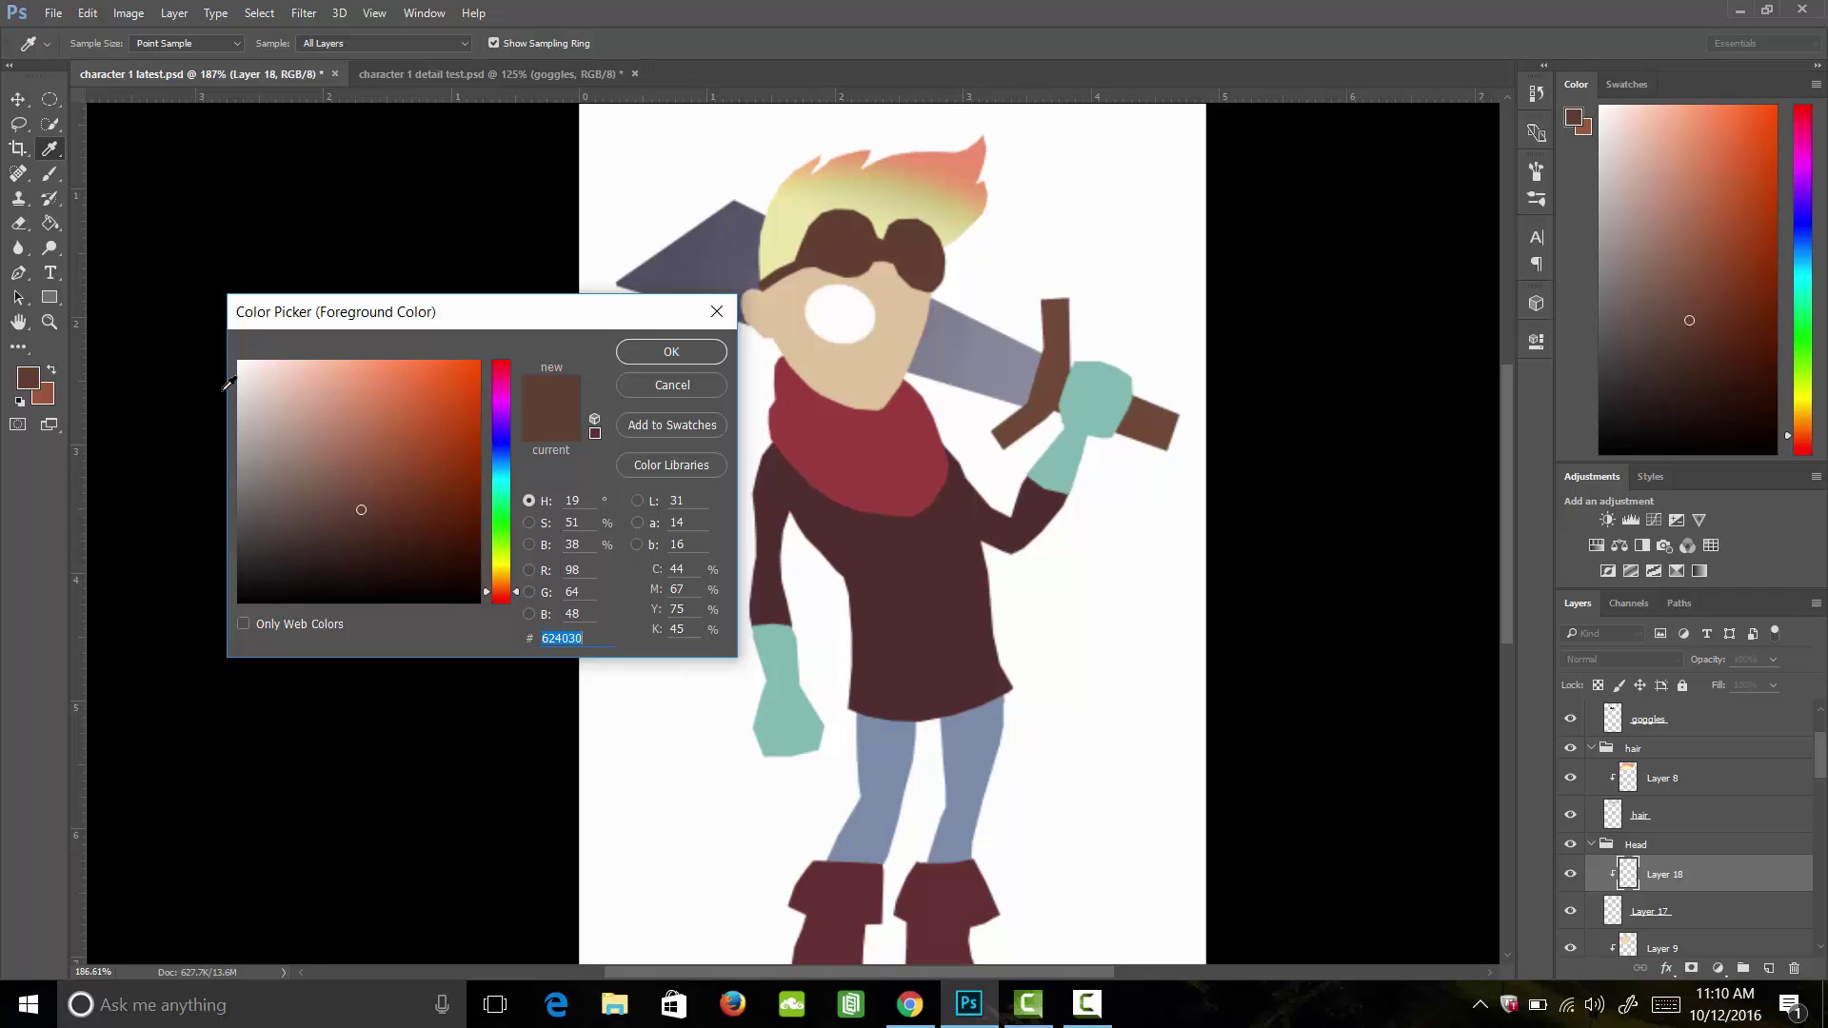
pyautogui.click(360, 449)
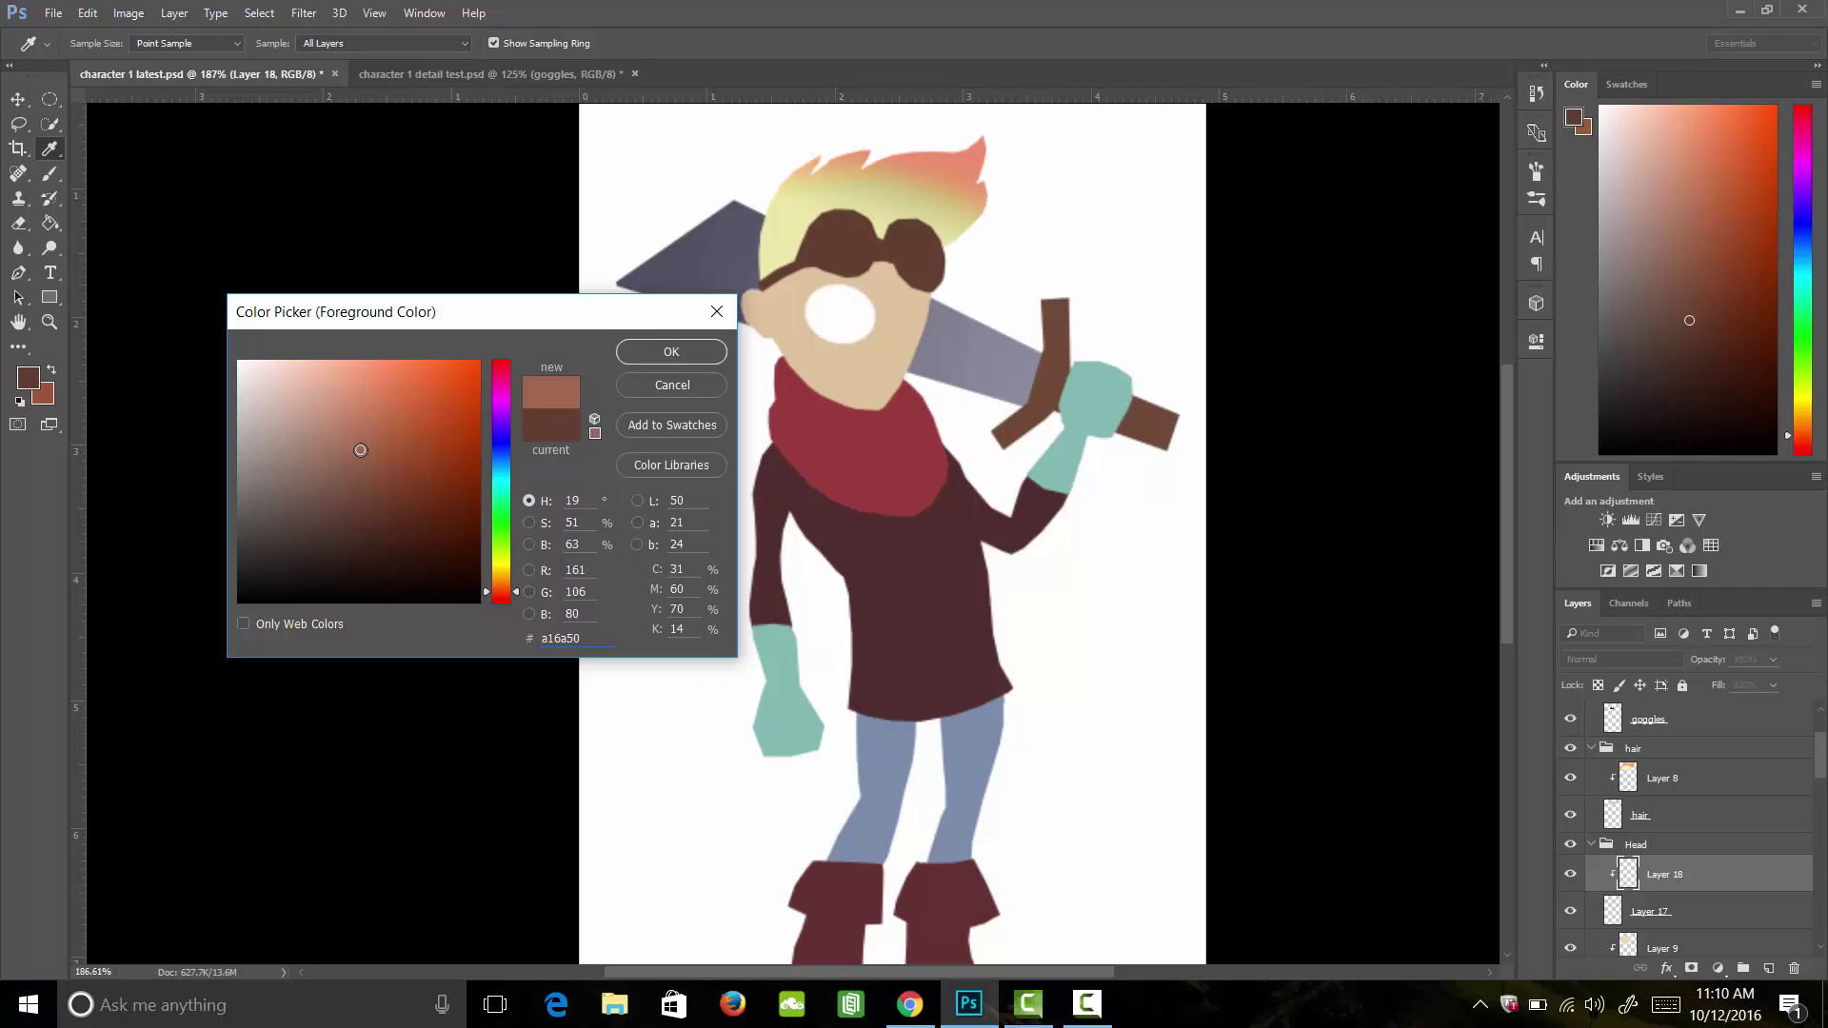
pyautogui.click(502, 582)
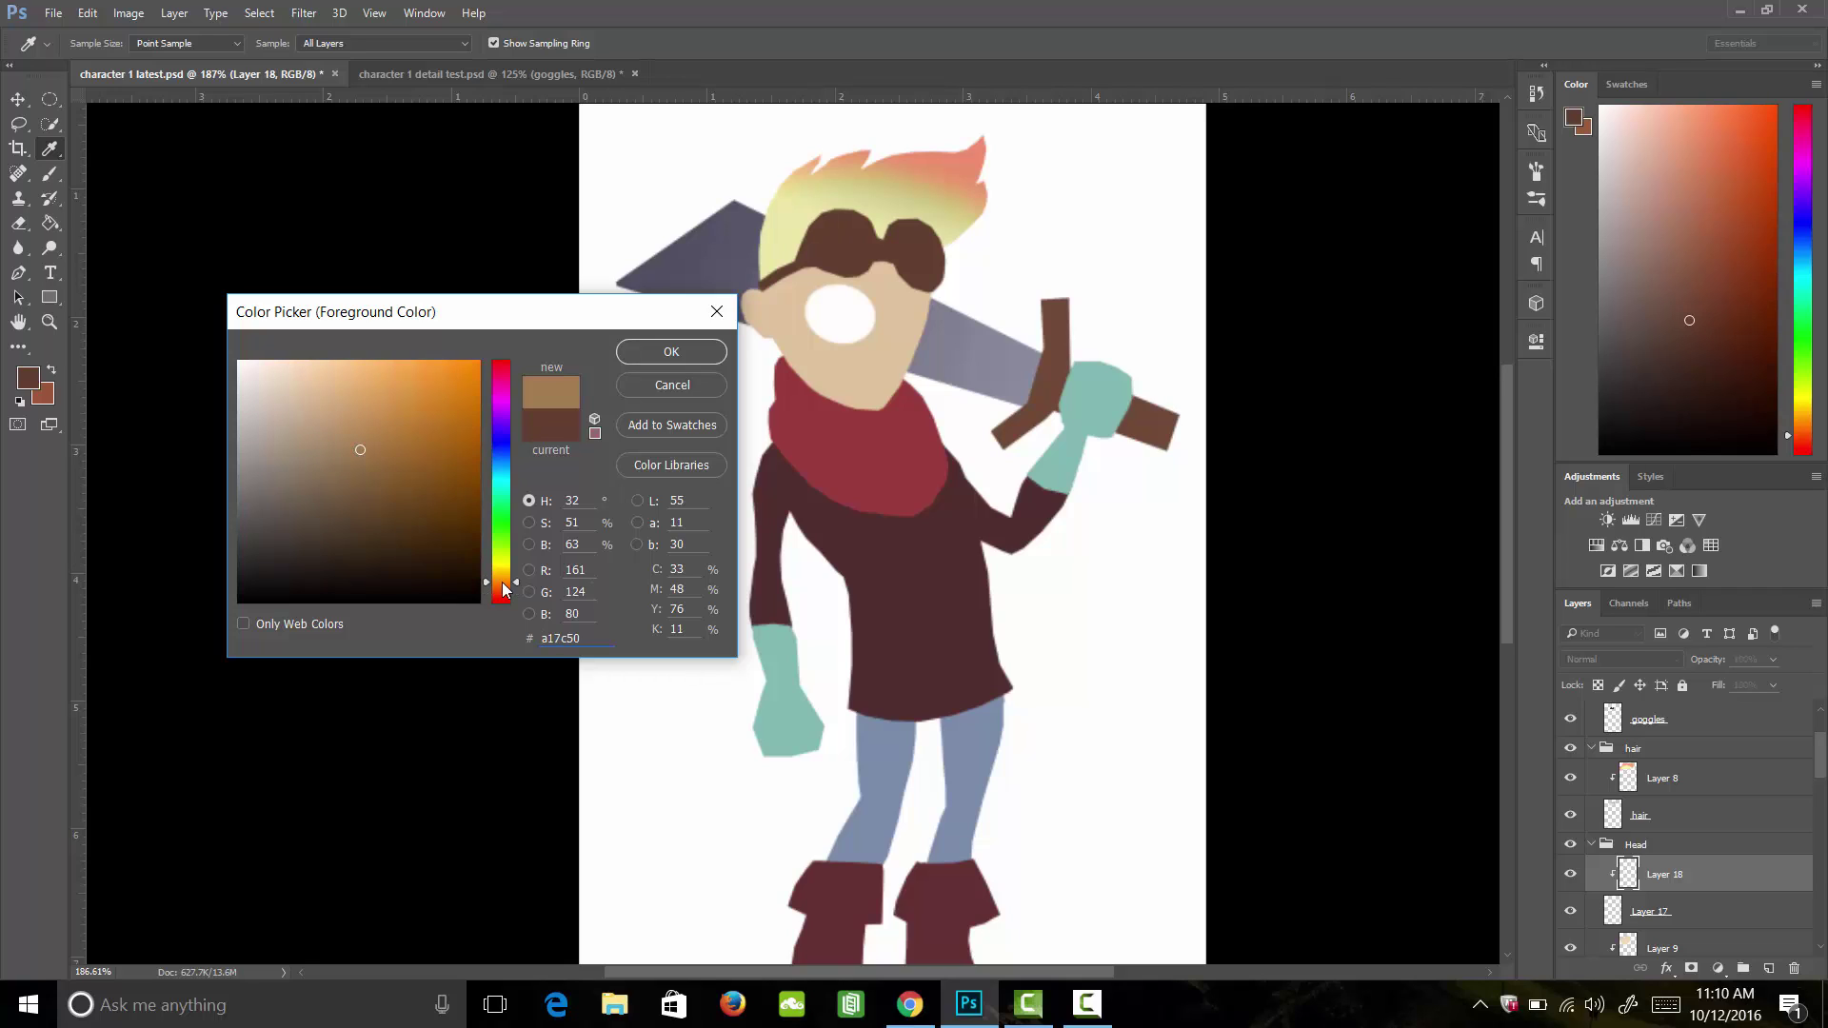
pyautogui.click(636, 352)
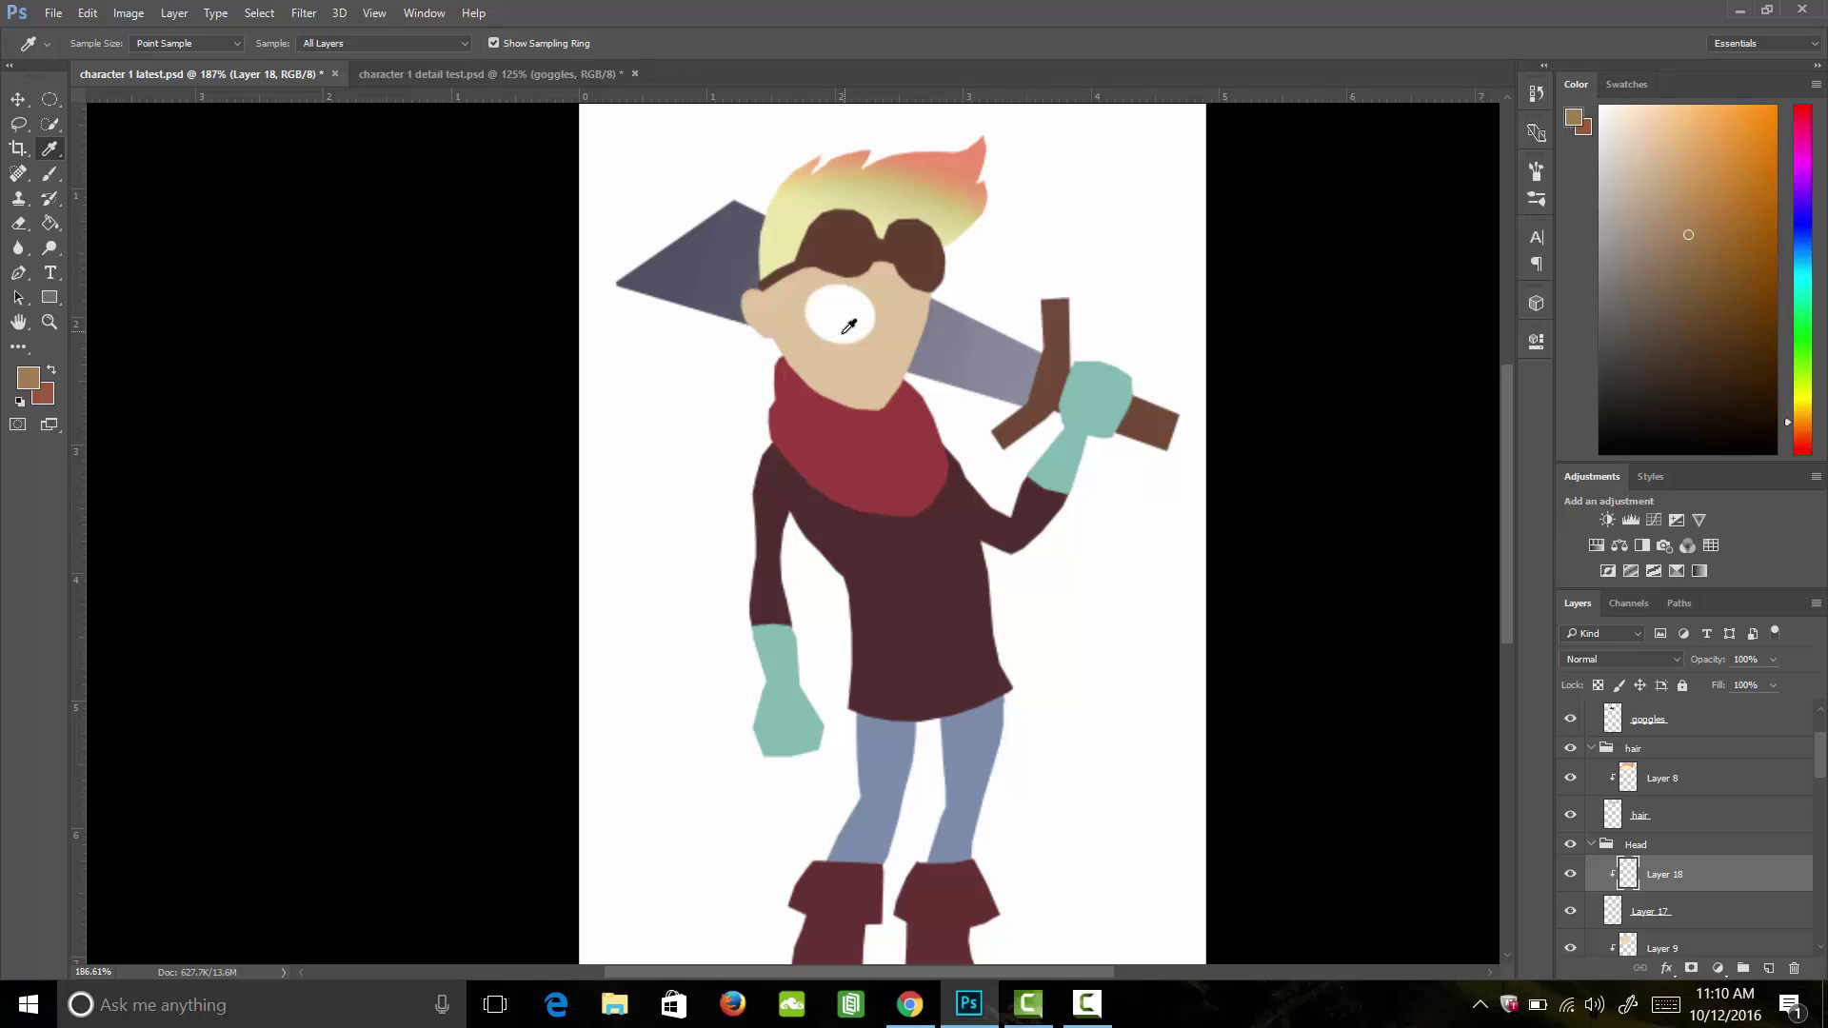
# Step: Paint a round brown iris over the white eye with a slightly larger brush and nudge it into position
pyautogui.press('b')
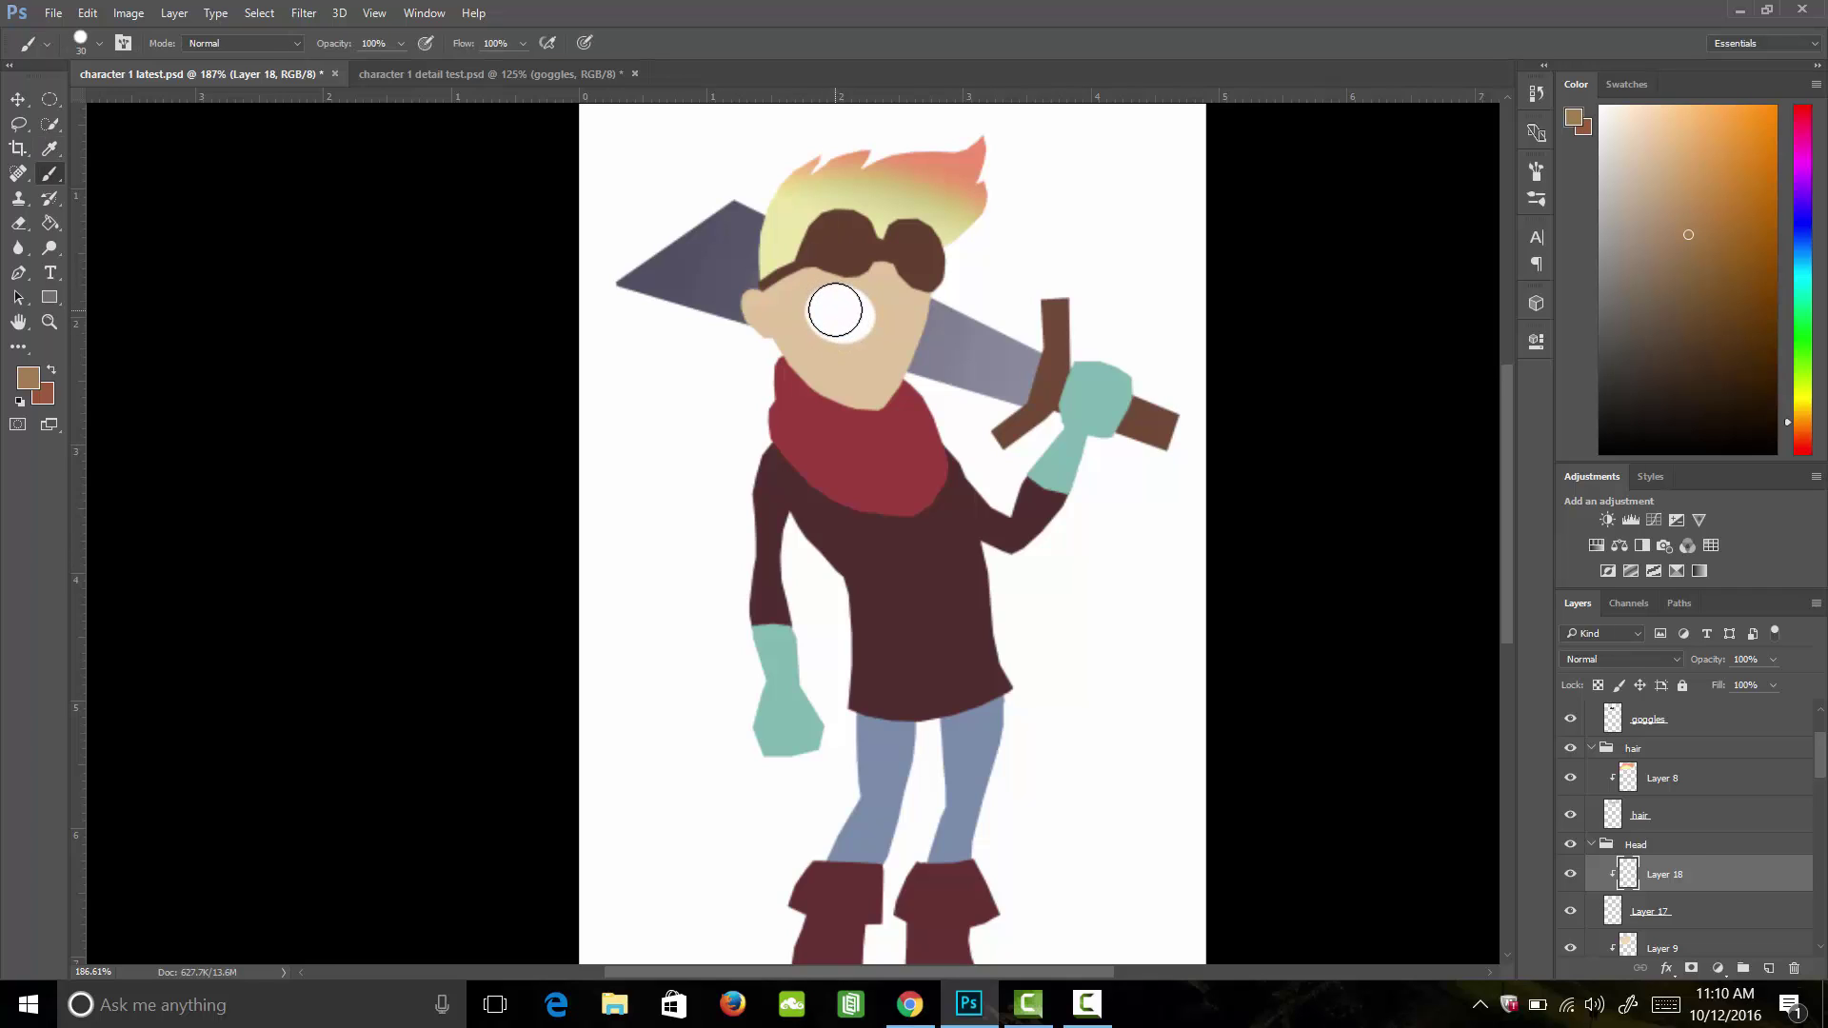
pyautogui.press(']')
pyautogui.click(836, 308)
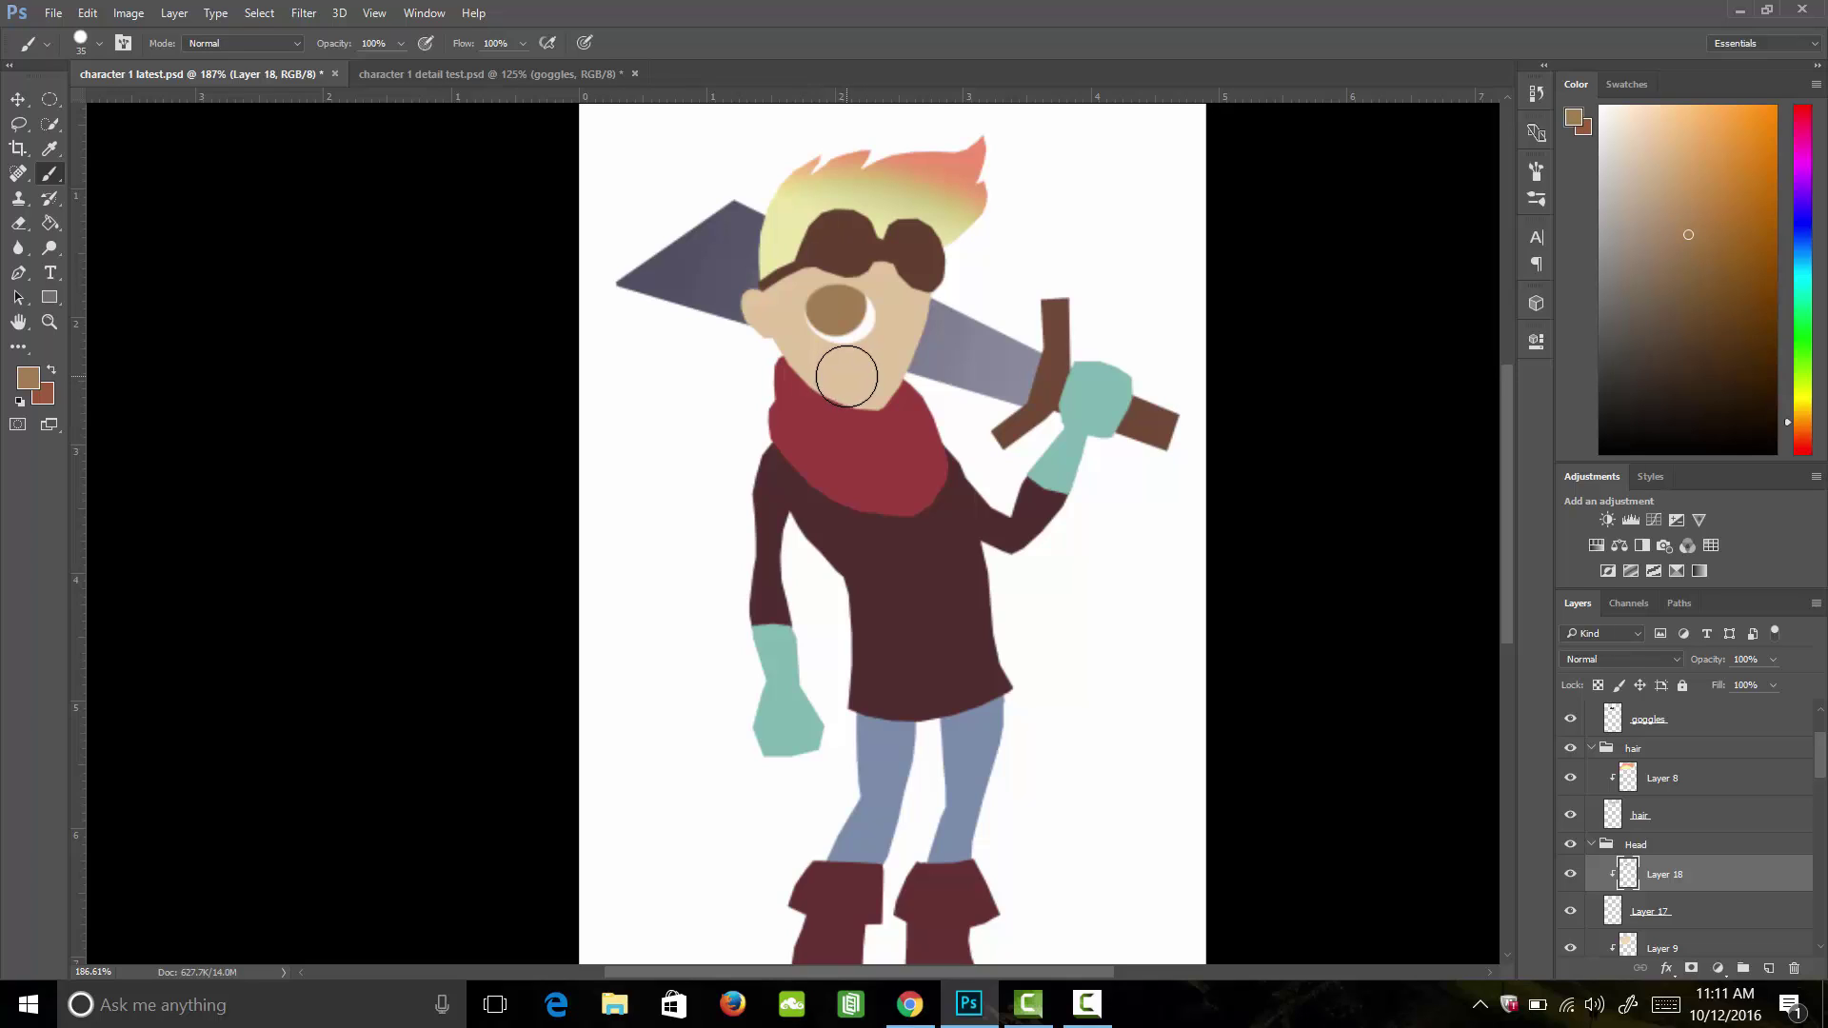
pyautogui.press('v')
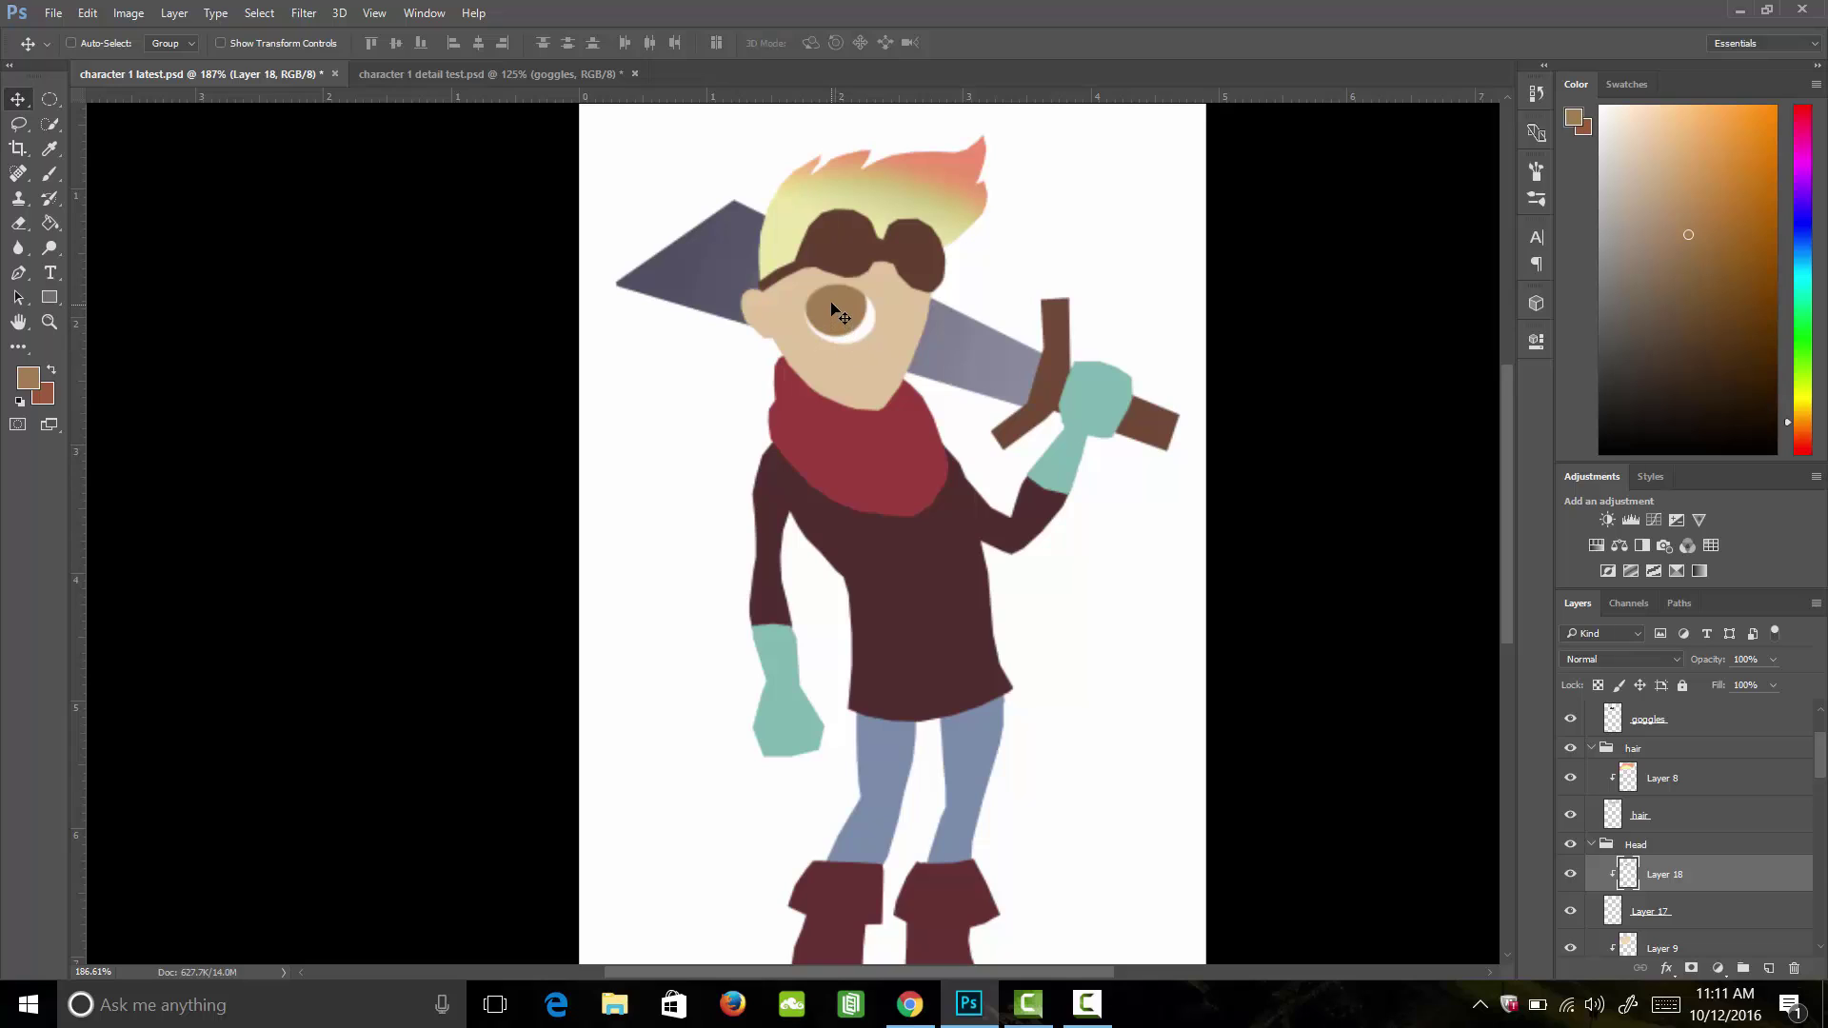
pyautogui.moveTo(831, 305)
pyautogui.mouseDown()
pyautogui.moveTo(860, 305)
pyautogui.moveTo(824, 287)
pyautogui.moveTo(826, 318)
pyautogui.moveTo(855, 316)
pyautogui.moveTo(817, 316)
pyautogui.moveTo(834, 301)
pyautogui.moveTo(827, 323)
pyautogui.moveTo(824, 307)
pyautogui.mouseUp()
pyautogui.moveTo(834, 313); pyautogui.dragTo(832, 306)
# Step: Set the foreground colour to dark brown 211910 and paint a smaller round pupil over the iris
pyautogui.click(34, 375)
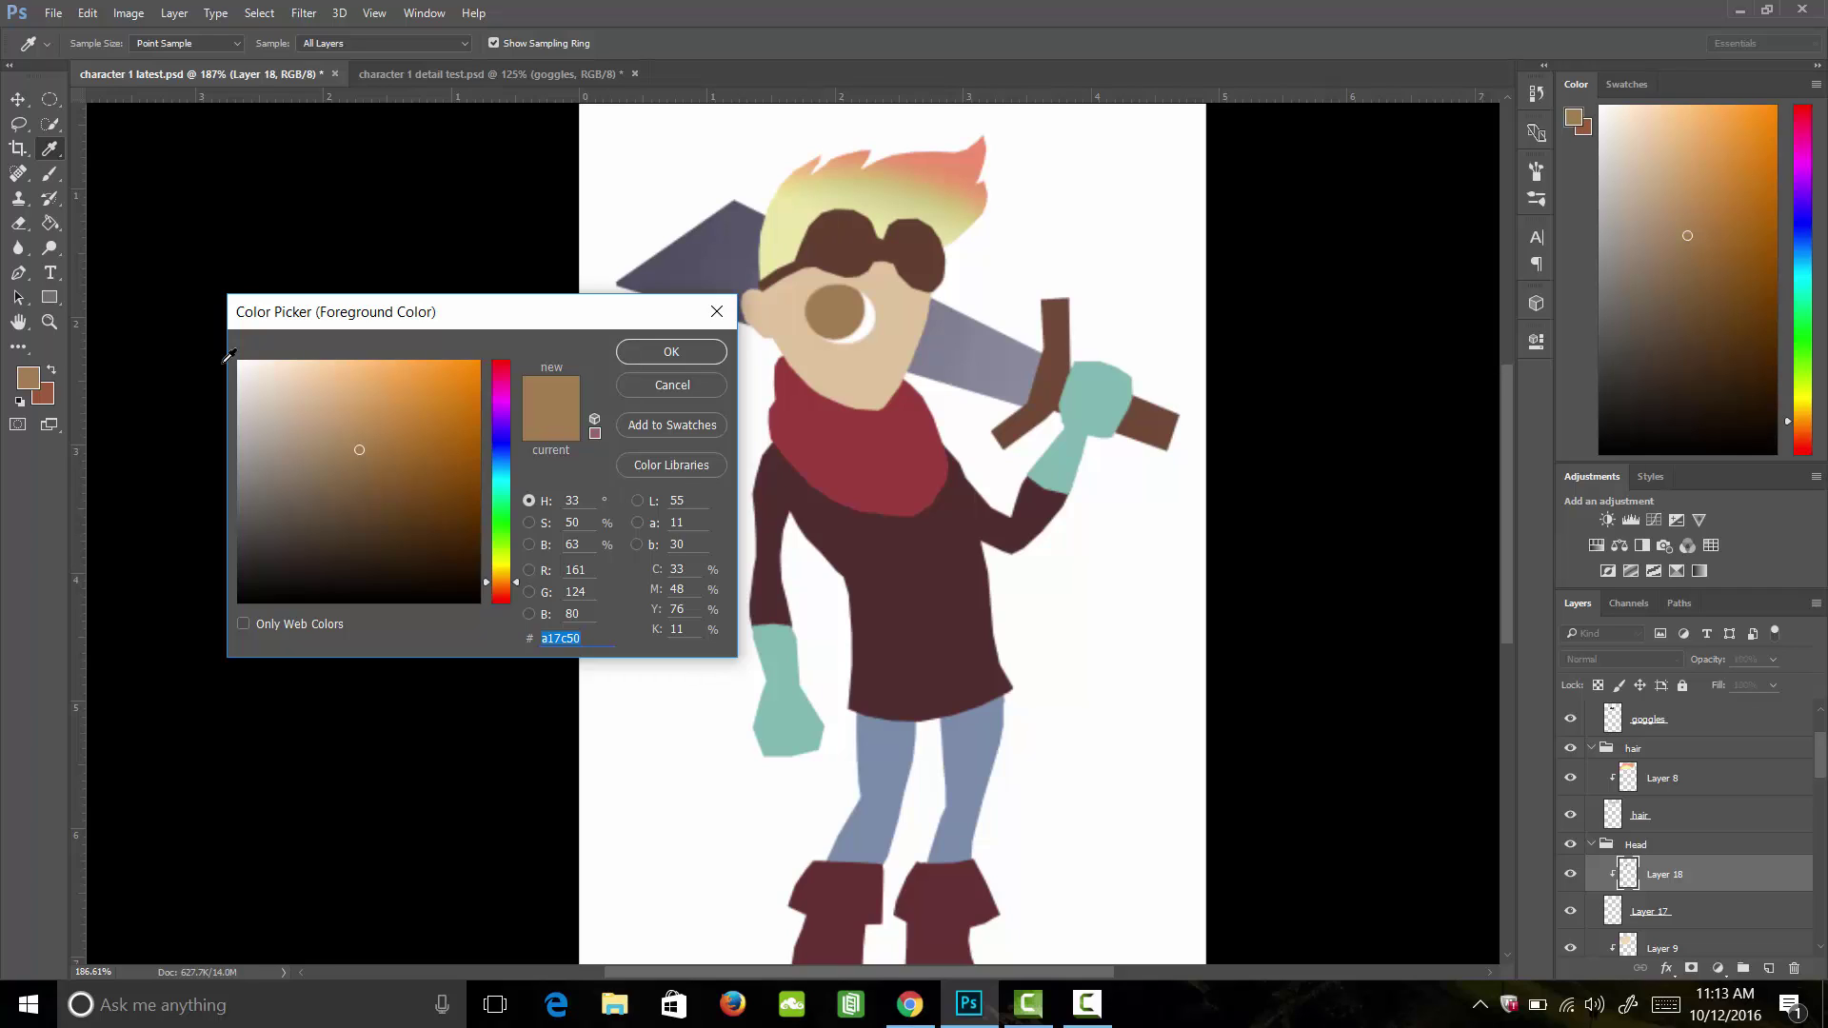
pyautogui.click(363, 571)
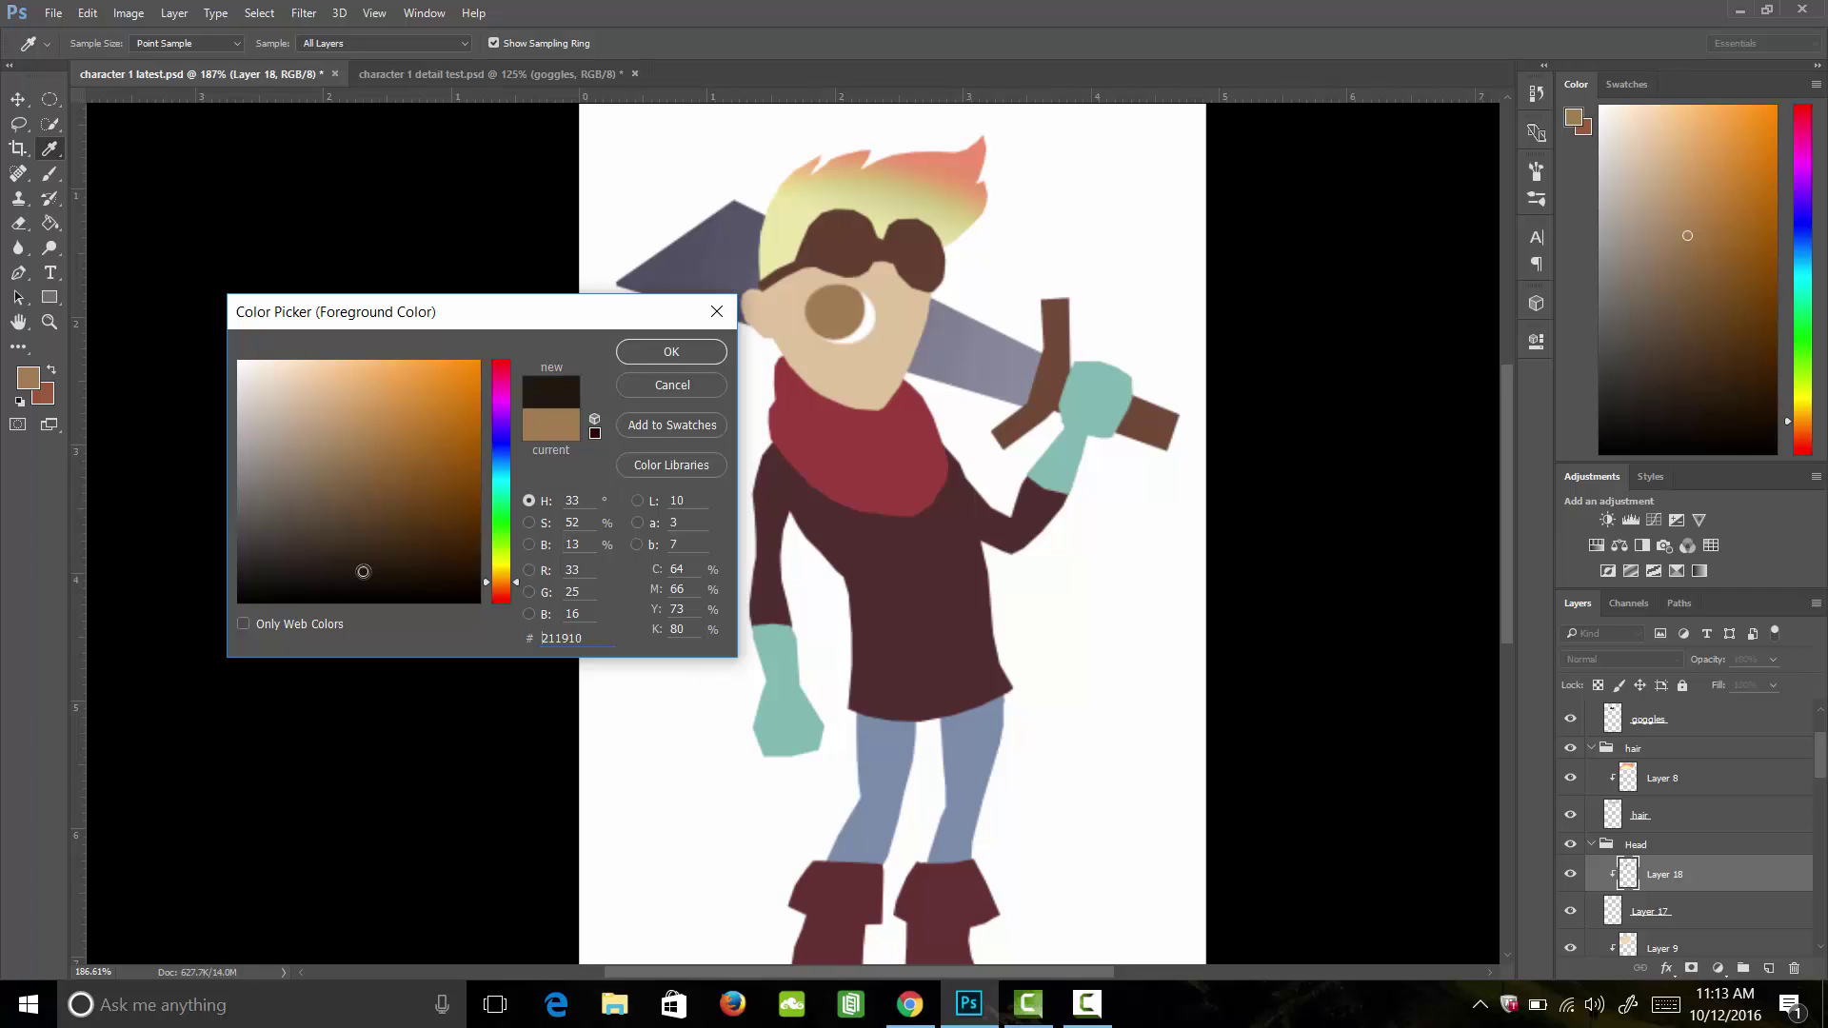
pyautogui.click(660, 354)
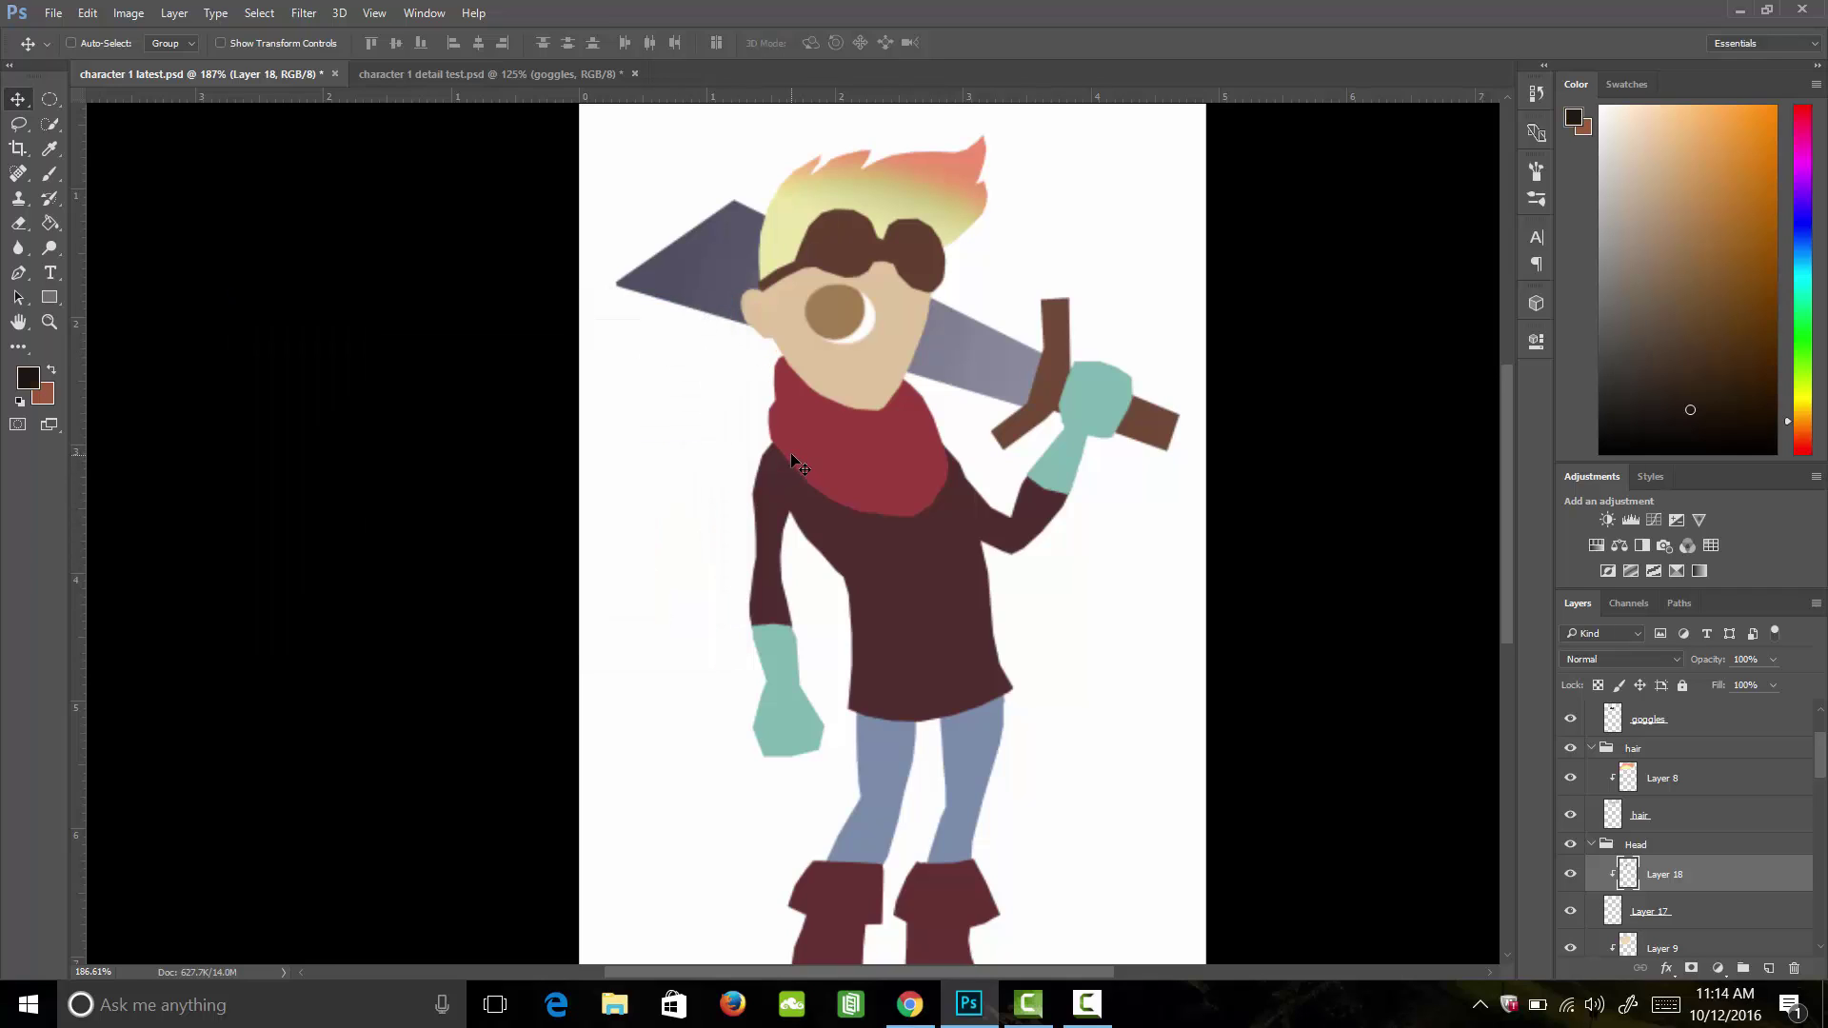
pyautogui.press('b')
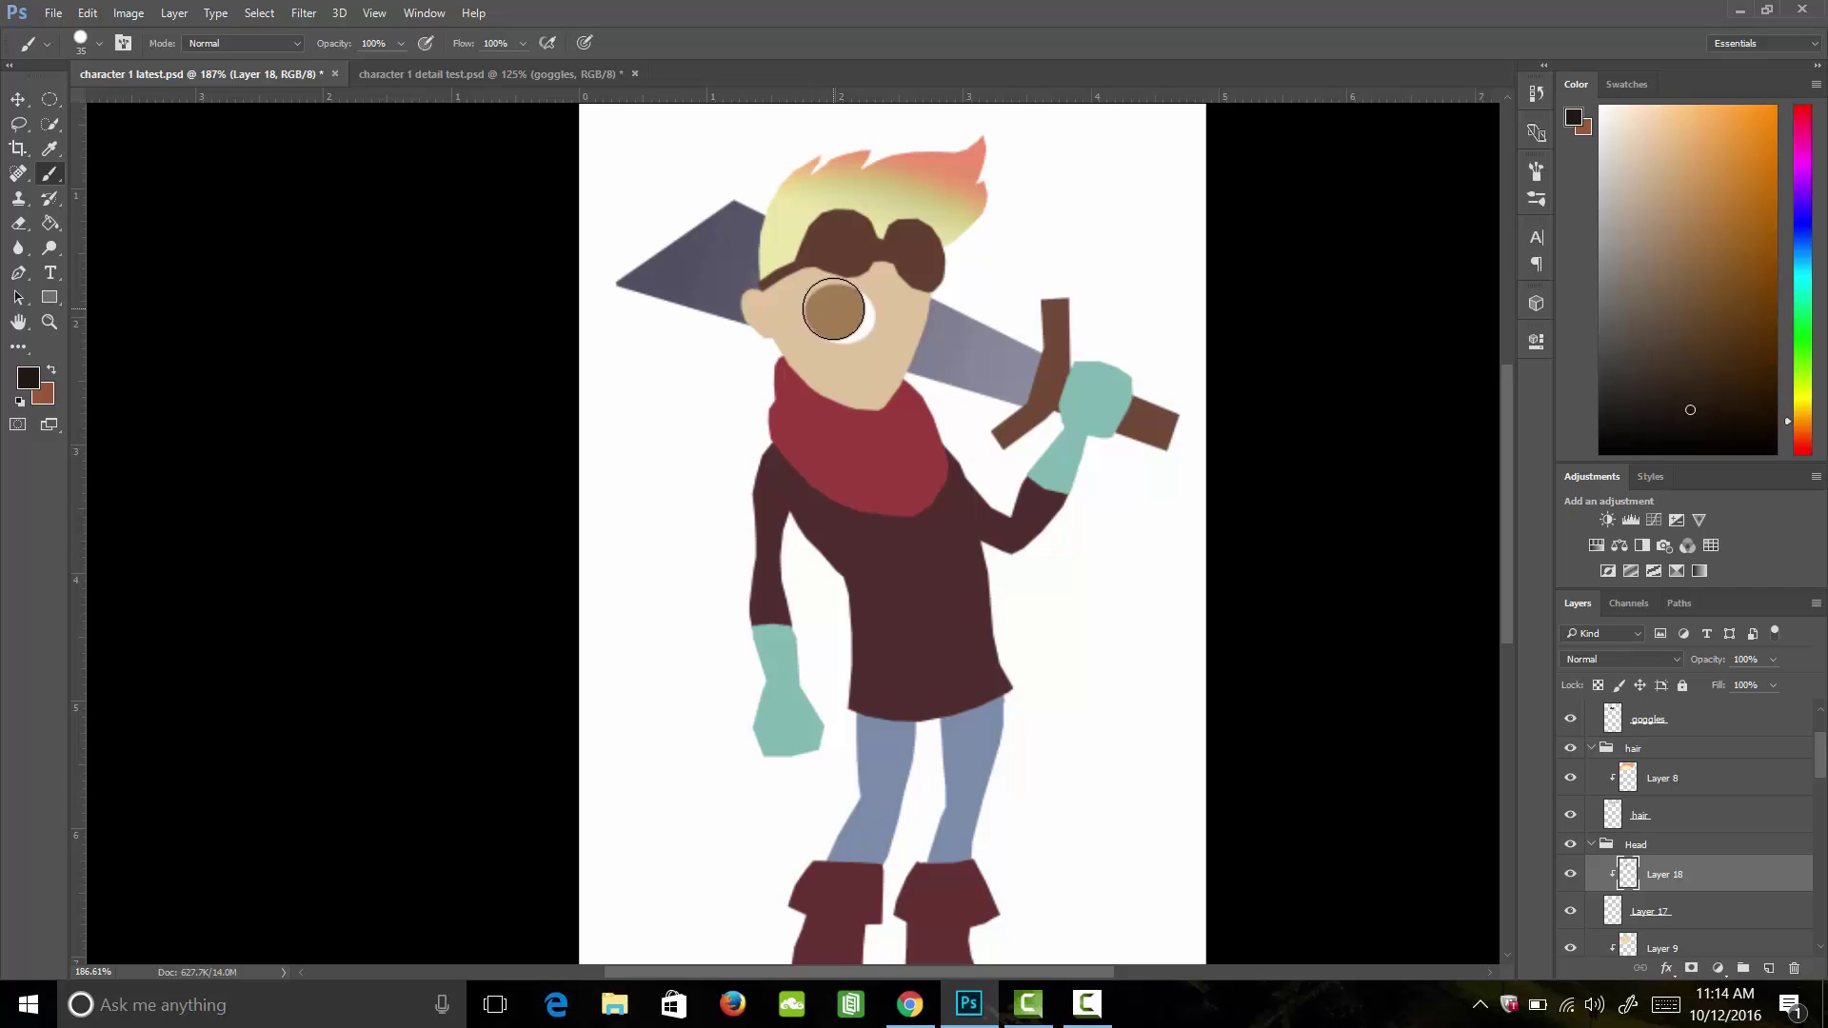
pyautogui.press('[')
pyautogui.click(831, 306)
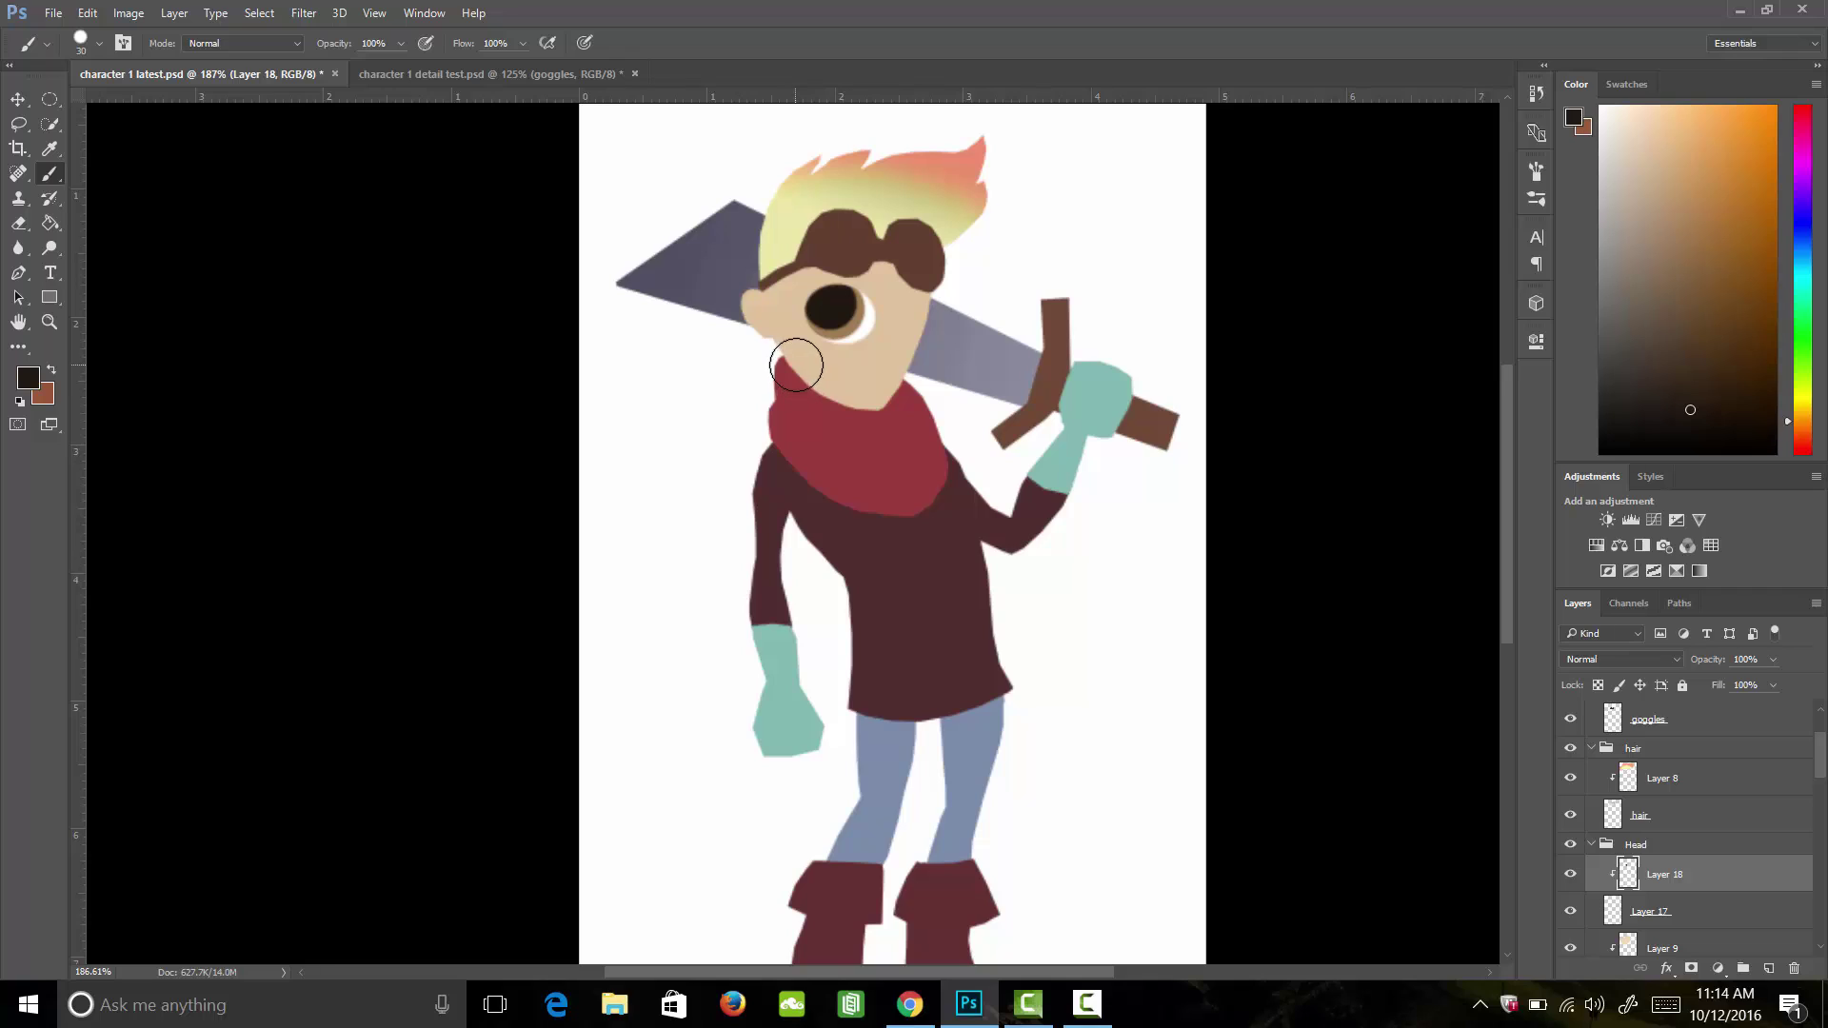
# Step: Sample the iris brown and paint a small round highlight on the upper part of the pupil with a much smaller brush
pyautogui.press('i')
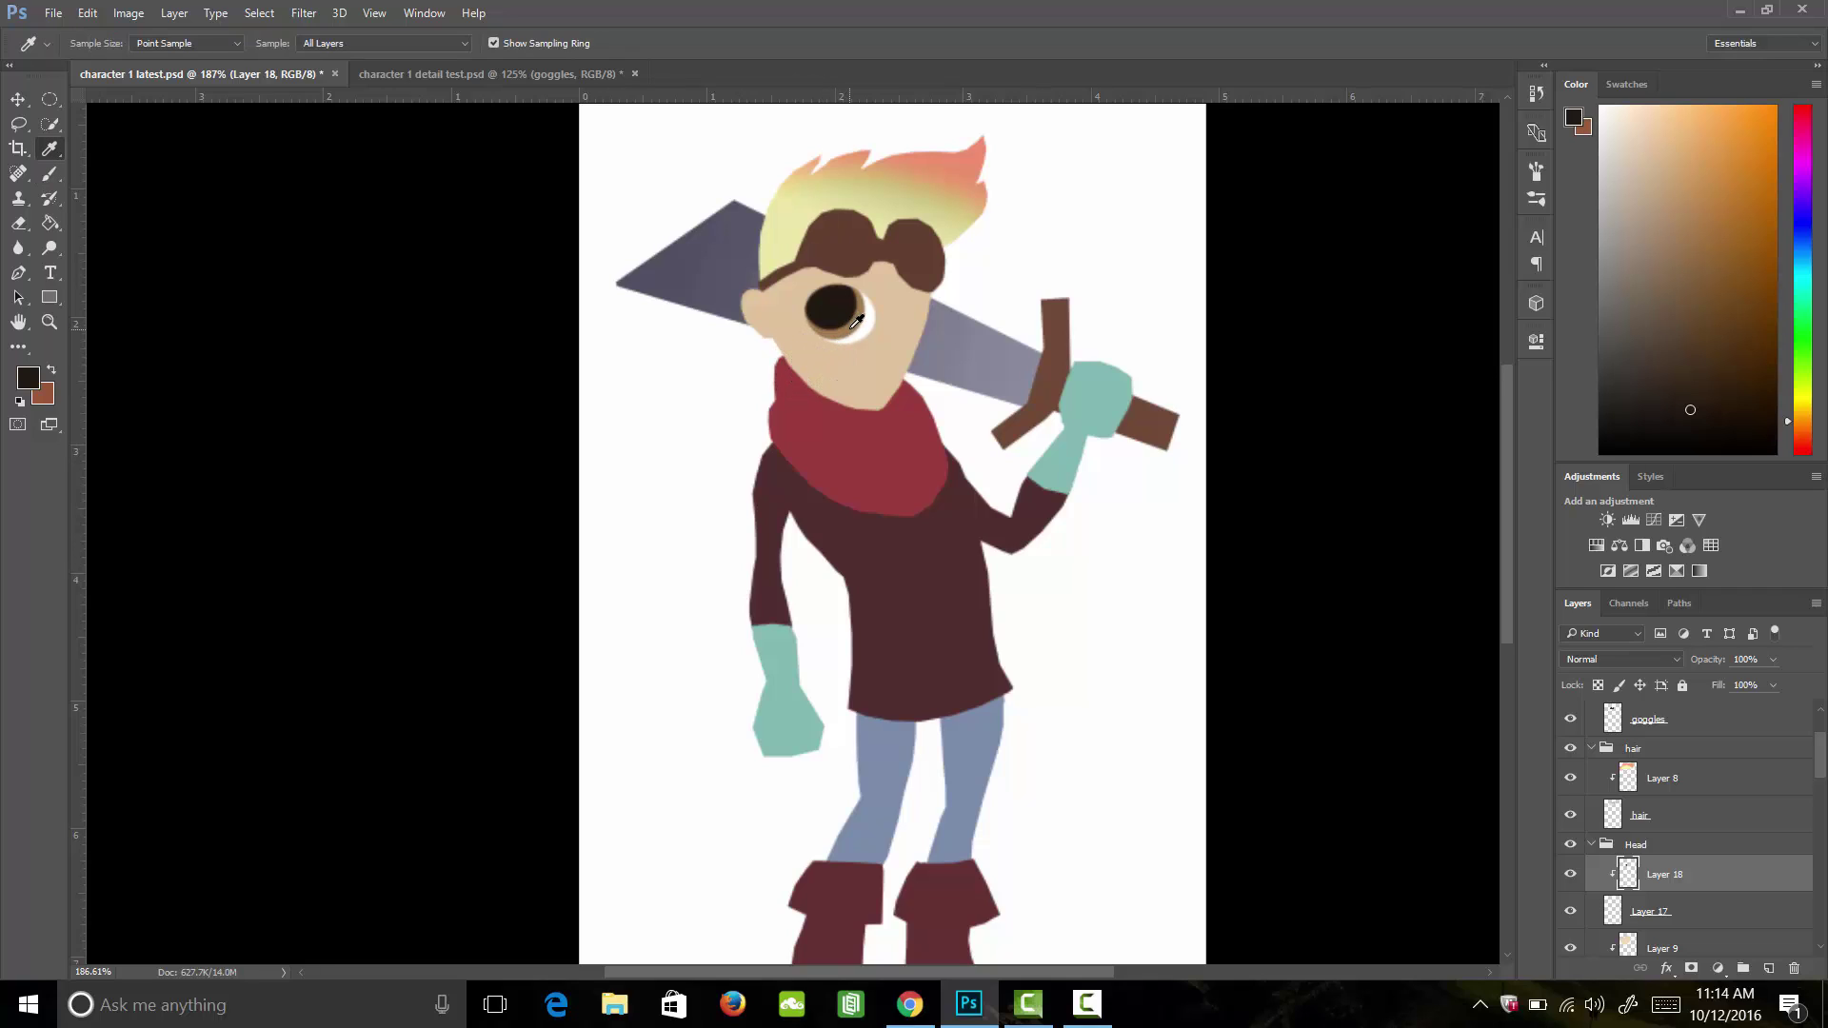
pyautogui.click(855, 324)
pyautogui.press('b')
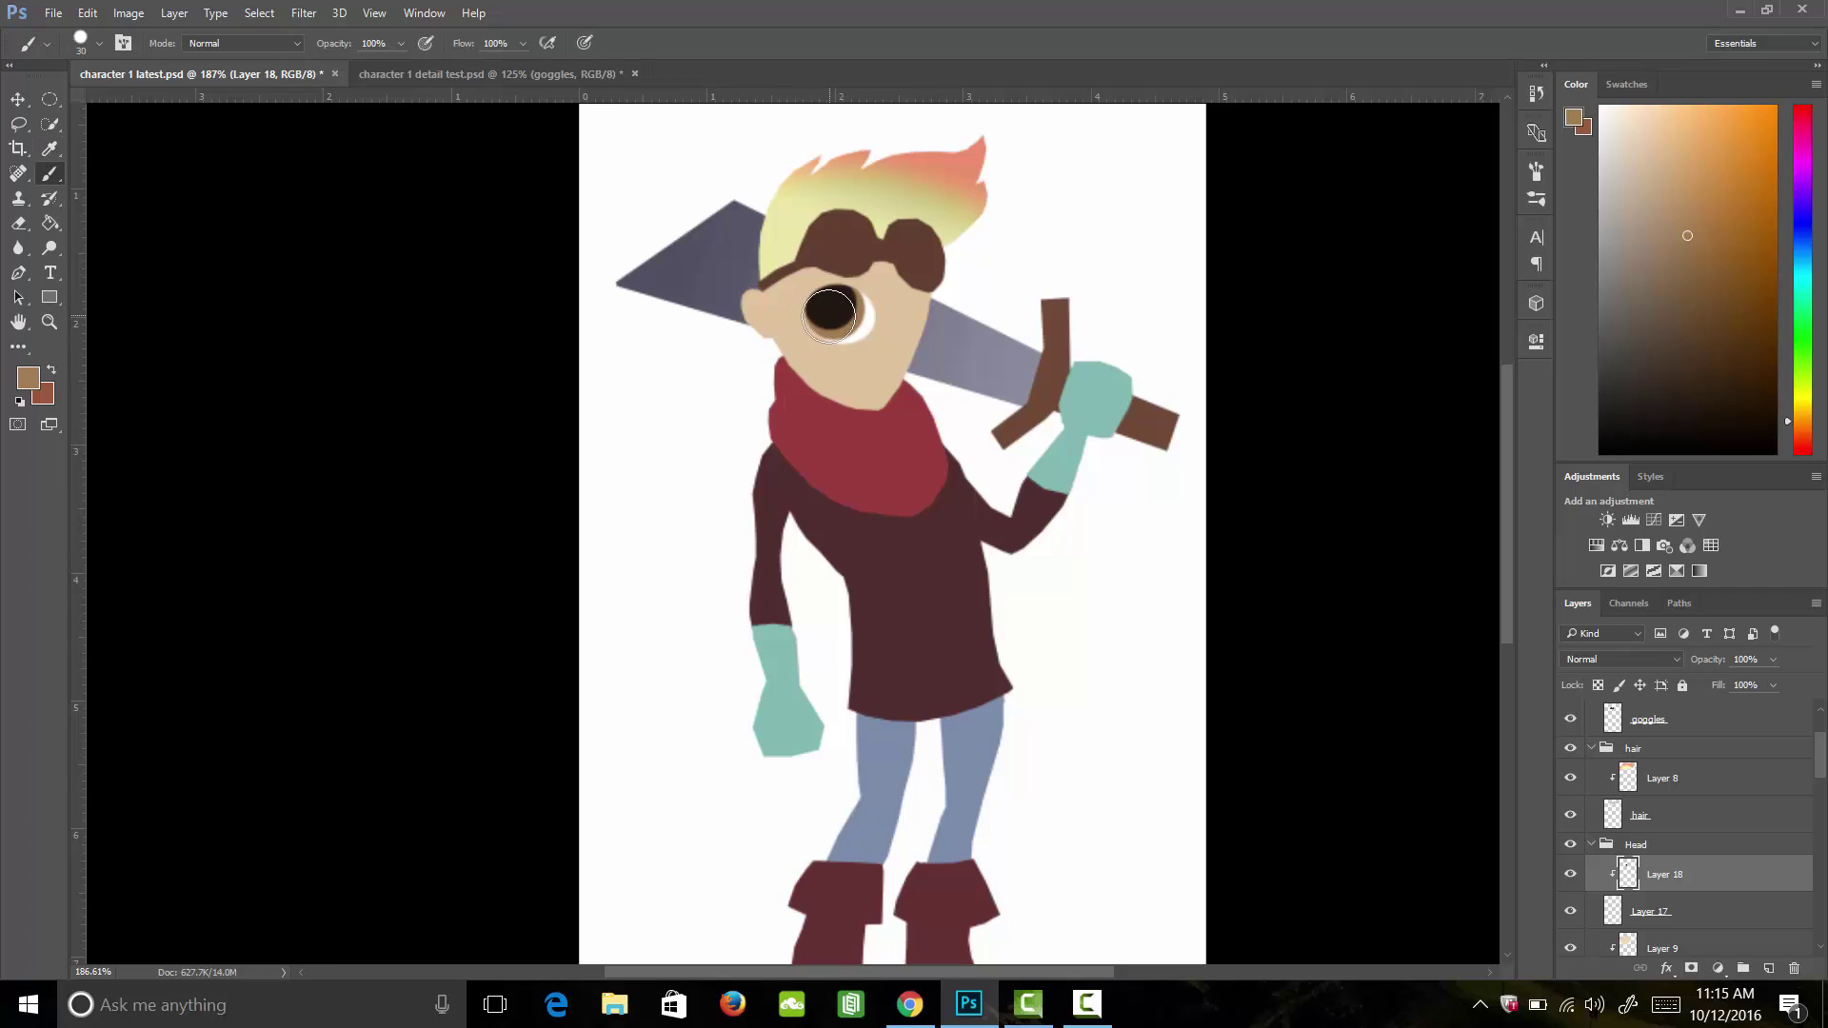
pyautogui.press('[')
pyautogui.press('[')
pyautogui.press('[')
pyautogui.press('[')
pyautogui.click(830, 299)
pyautogui.hotkey('ctrl', 'z')
pyautogui.click(820, 303)
pyautogui.hotkey('ctrl', 'z')
pyautogui.click(834, 313)
pyautogui.hotkey('ctrl', 'z')
pyautogui.click(826, 300)
# Step: Merge Layer 17 and Layer 18 into a single eye layer, toggling visibility to check what they contain
pyautogui.click(1571, 874)
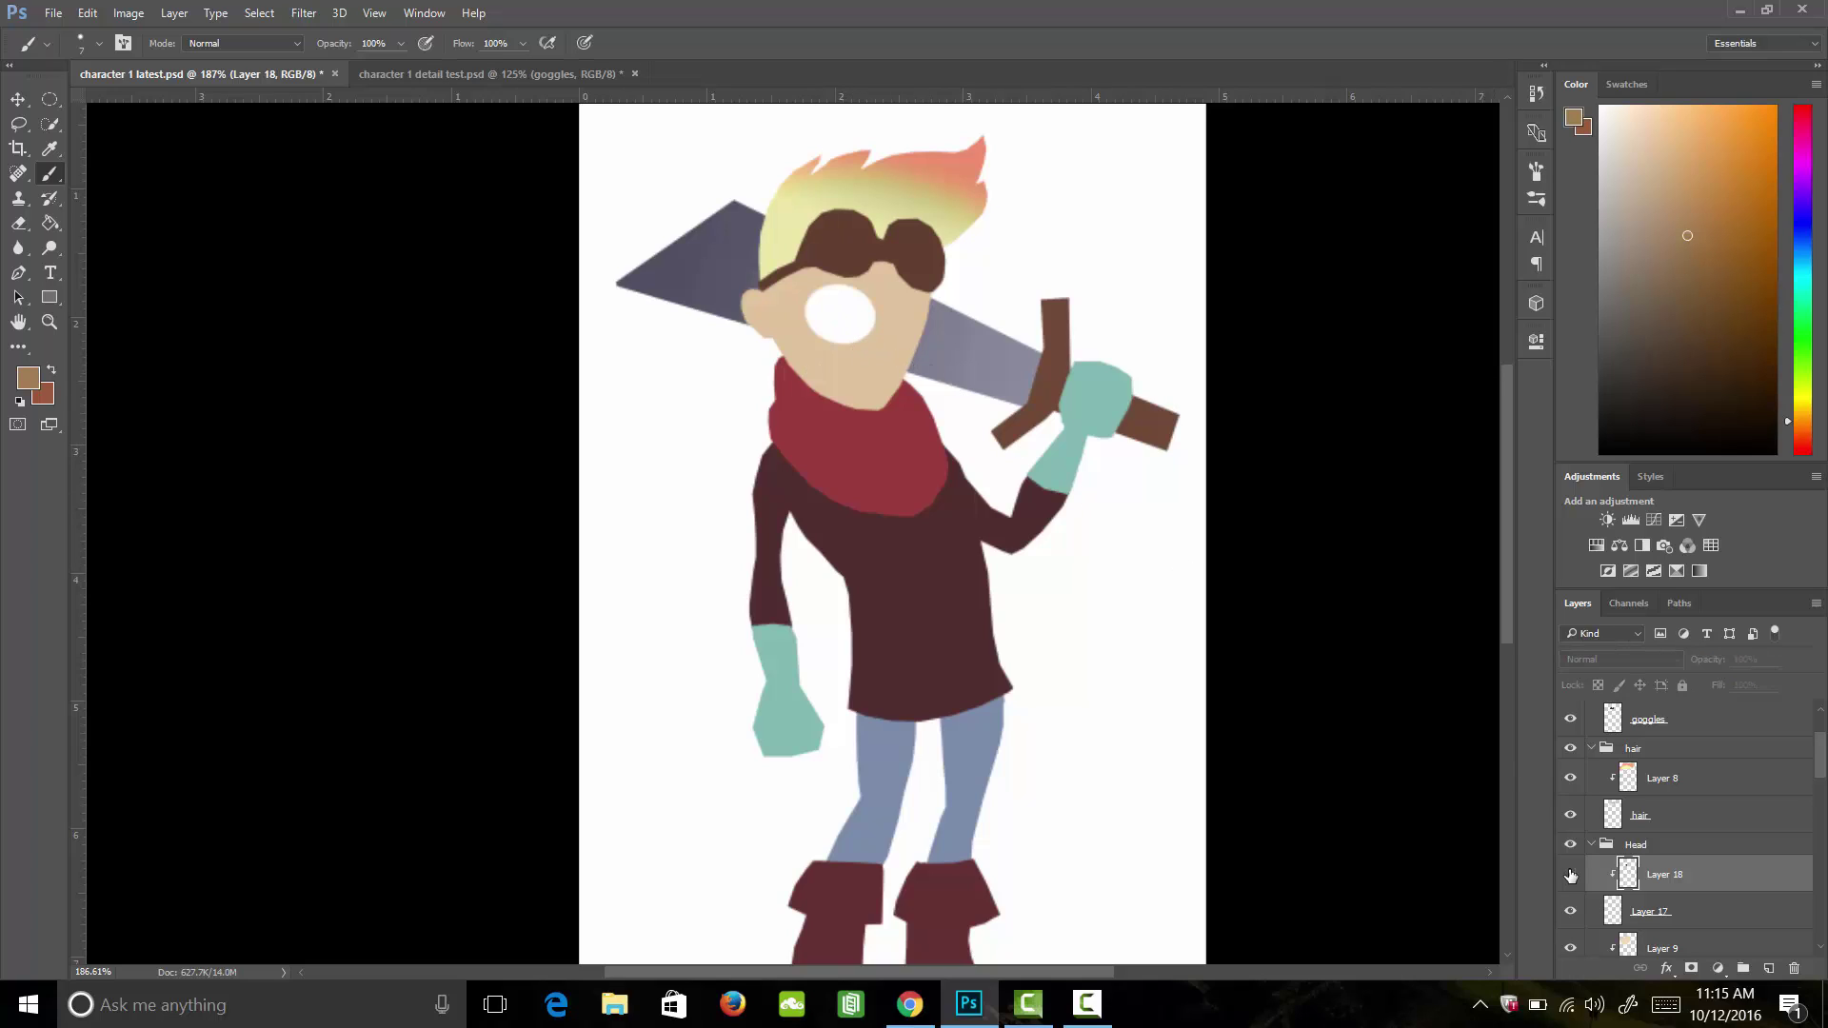
pyautogui.click(1571, 874)
pyautogui.click(1571, 912)
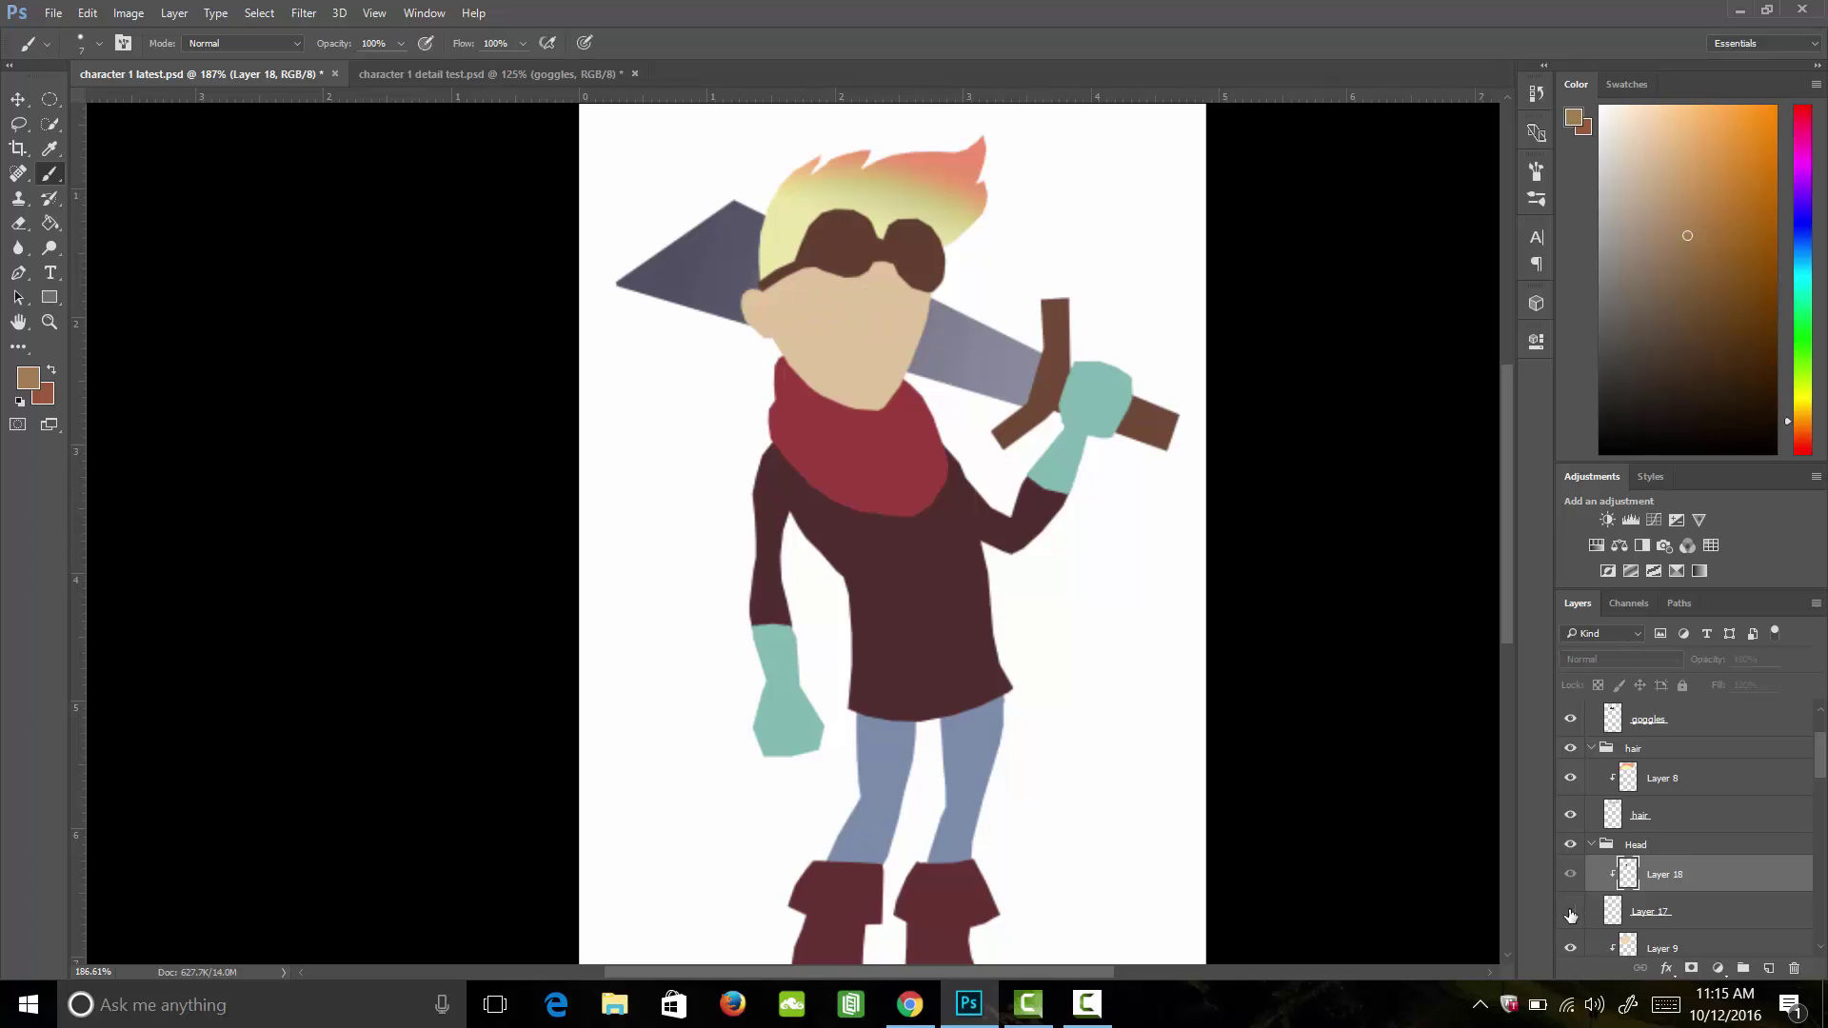
pyautogui.click(1570, 912)
pyautogui.click(1623, 914)
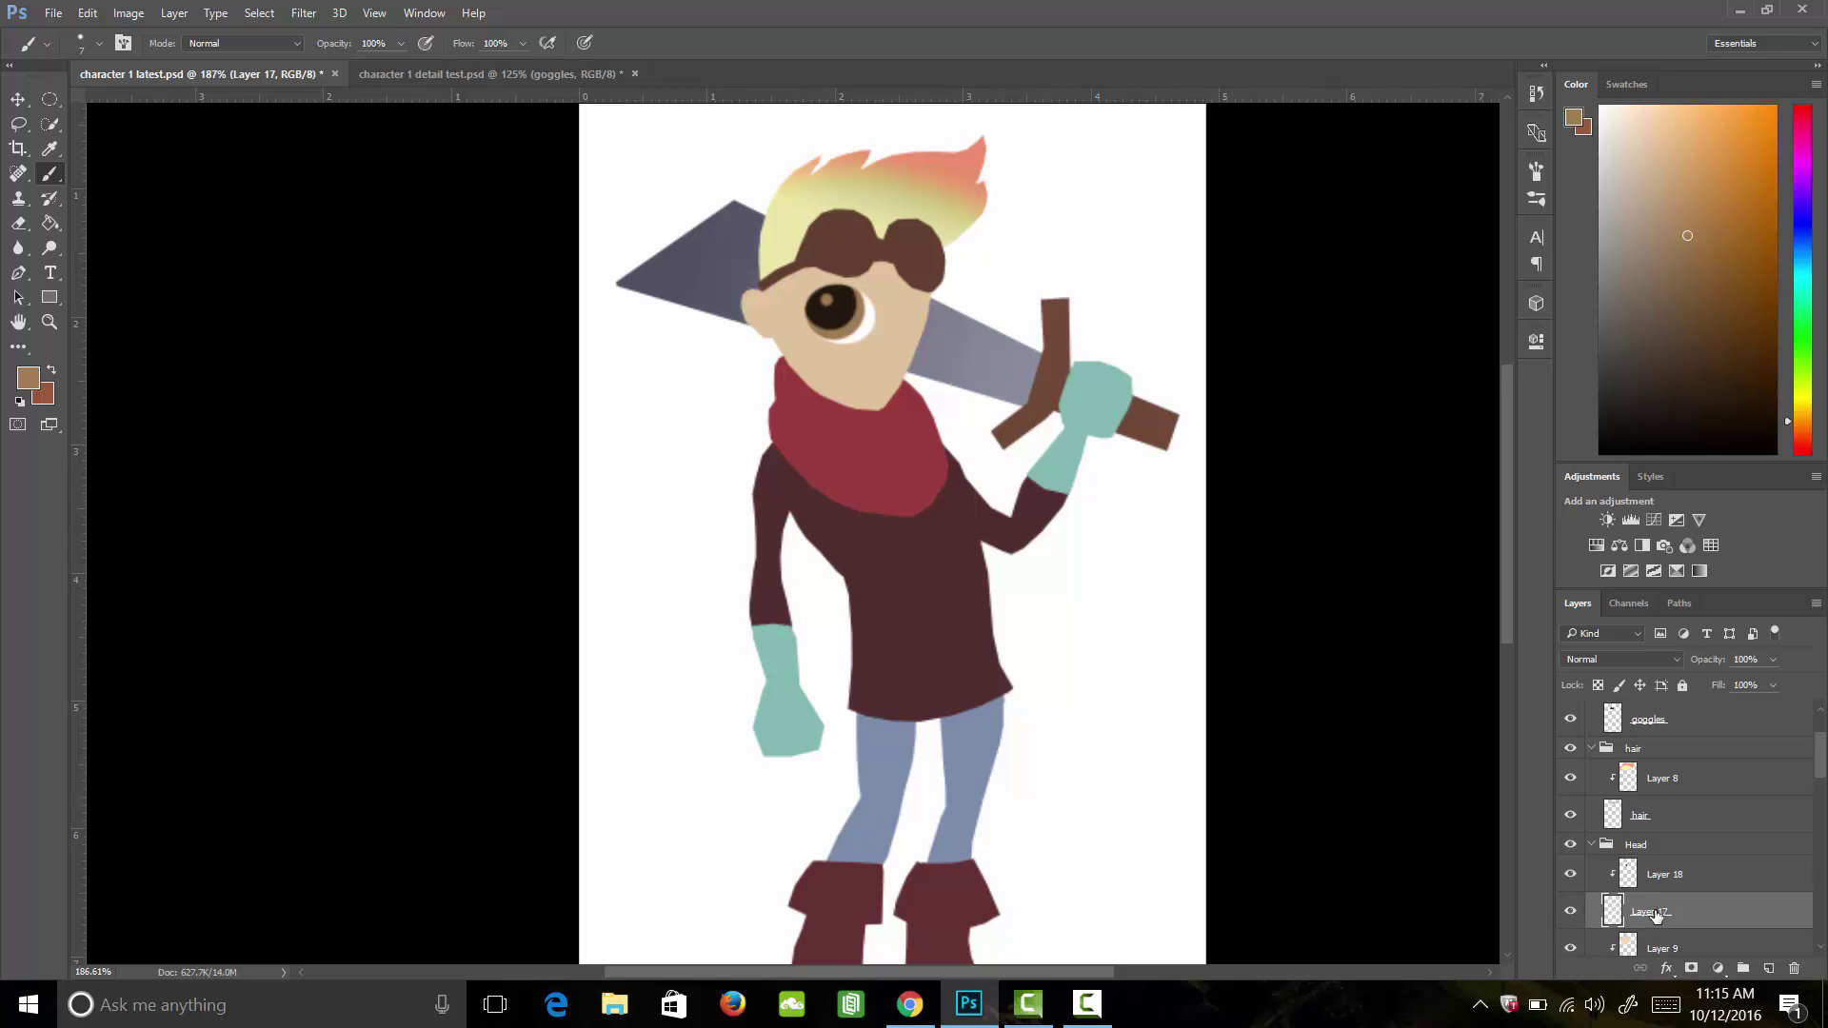
pyautogui.keyDown('shift'); pyautogui.click(1663, 887); pyautogui.keyUp('shift')
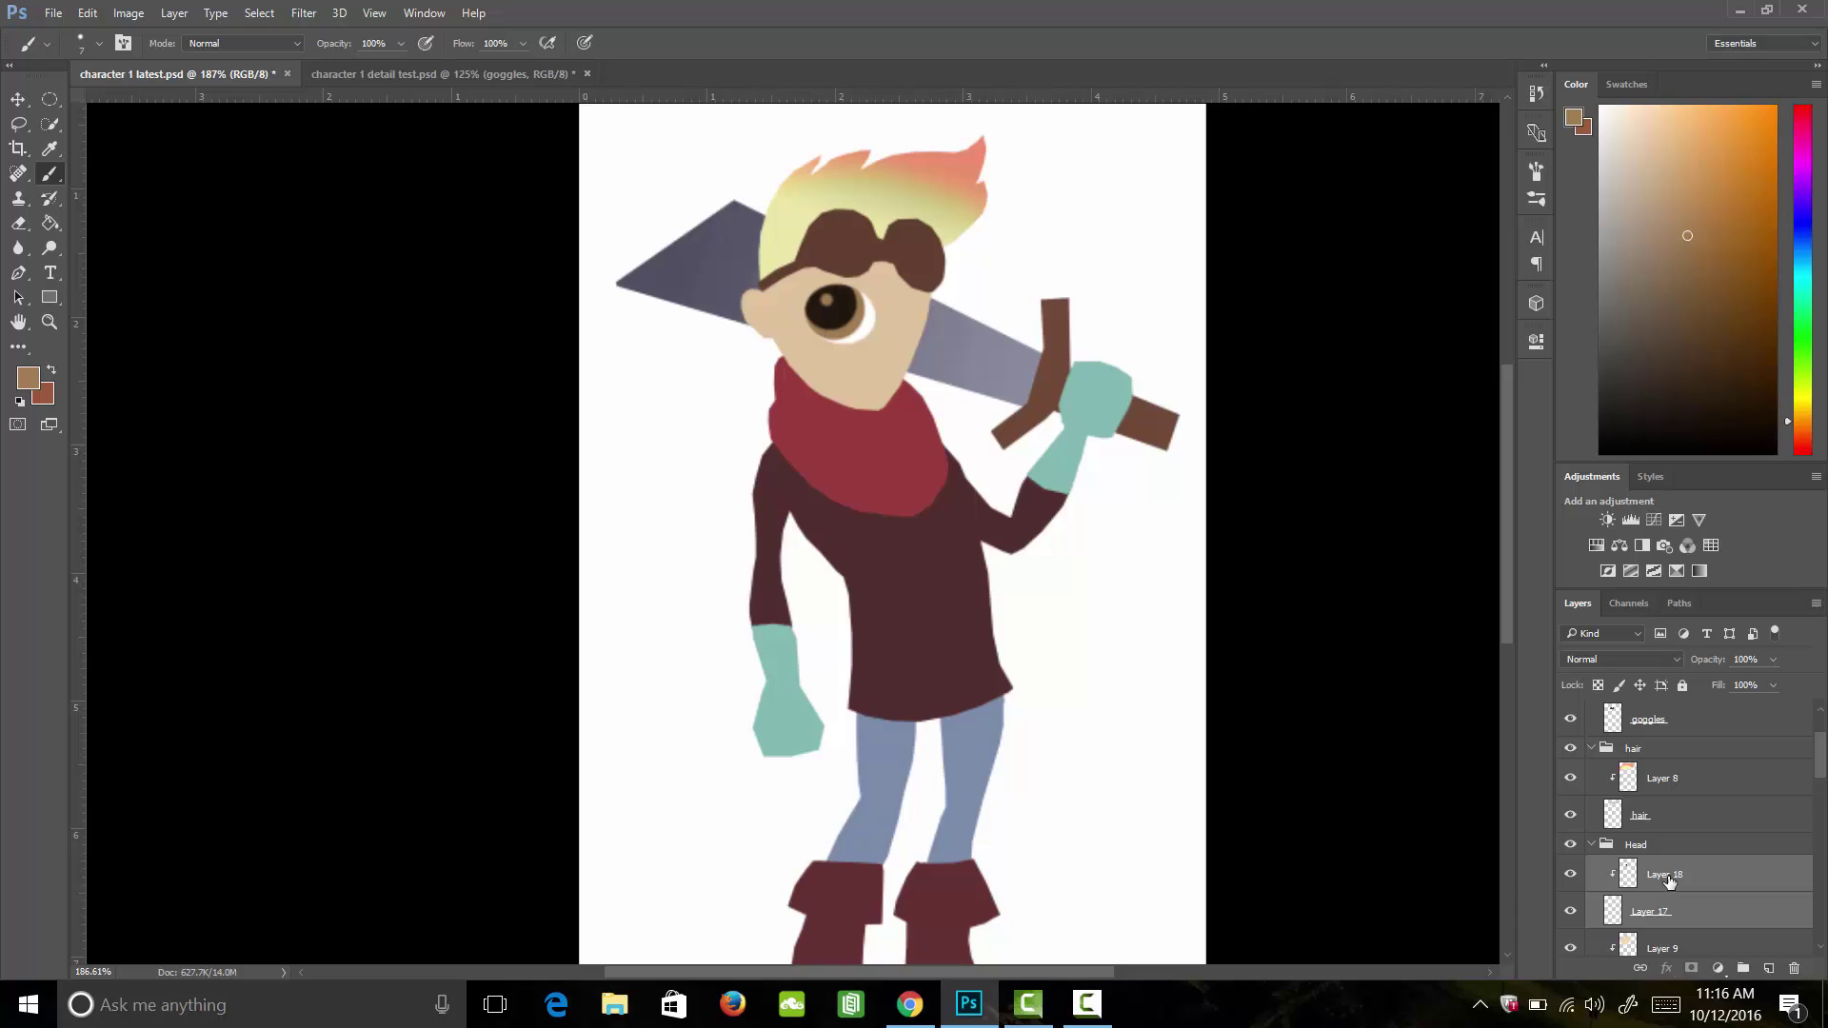
pyautogui.rightClick(1666, 885)
pyautogui.click(1429, 695)
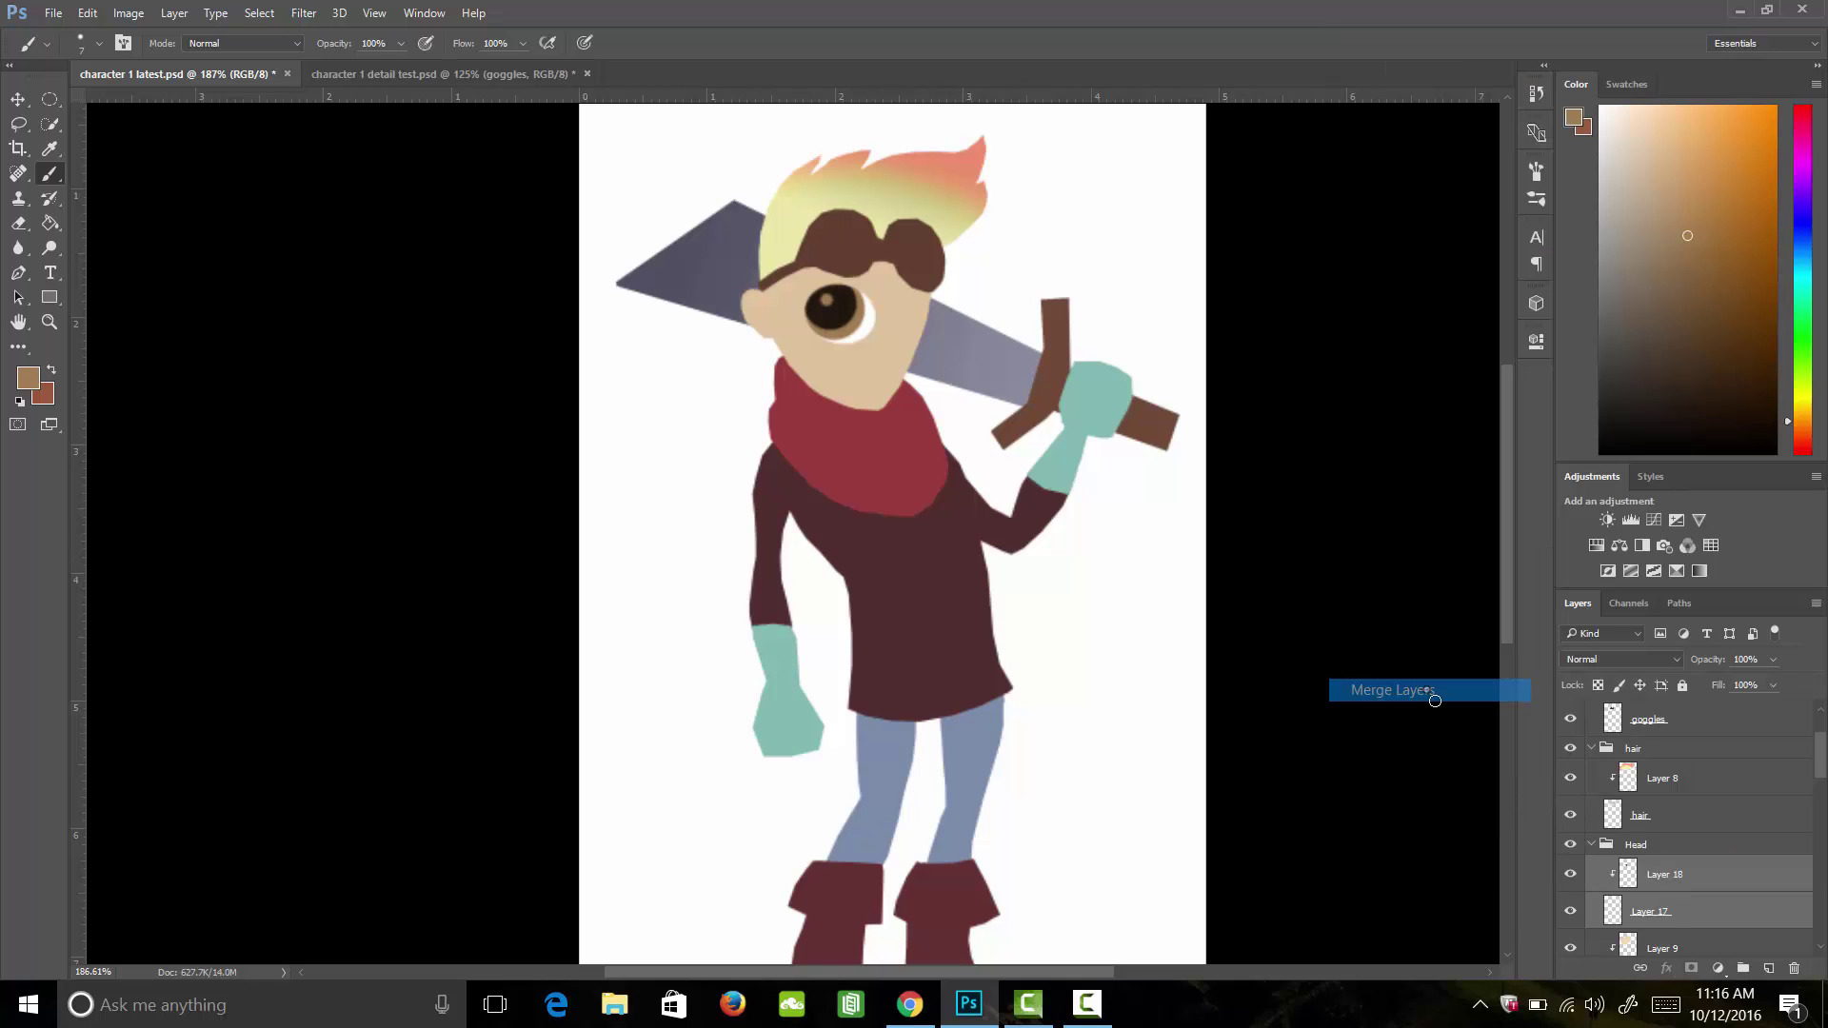
pyautogui.click(1571, 874)
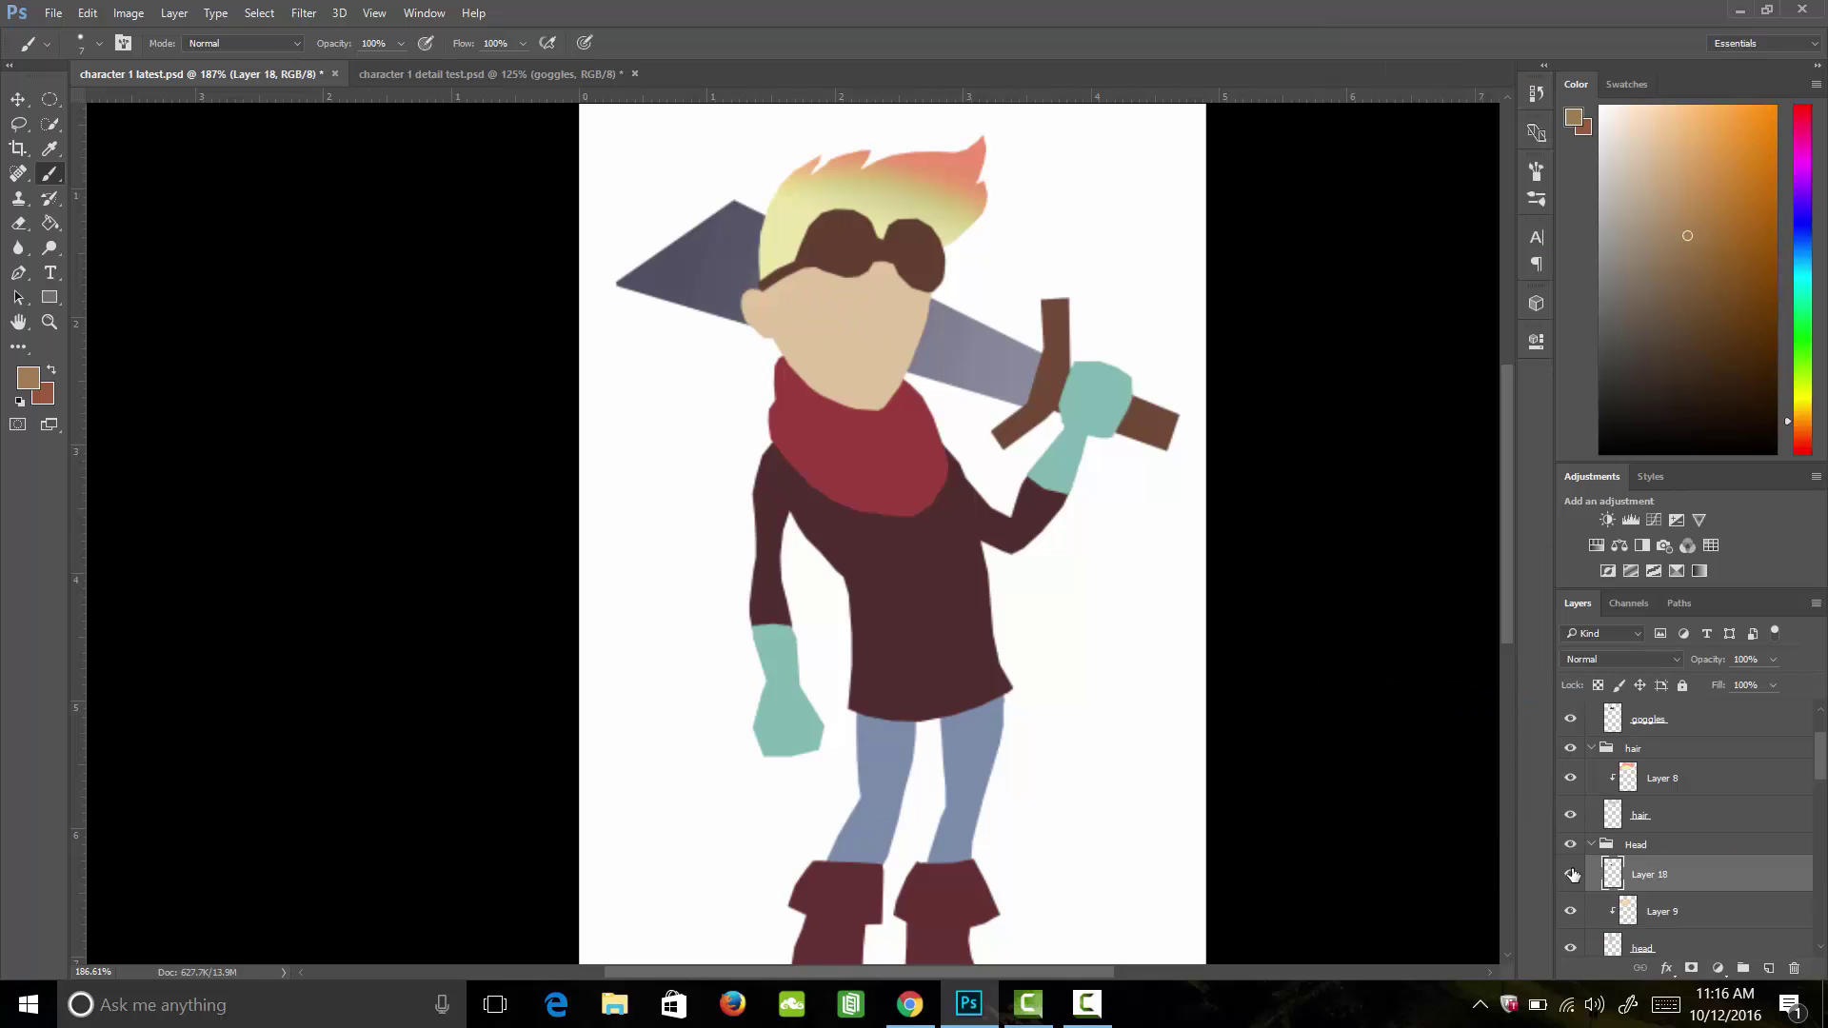
pyautogui.click(1571, 874)
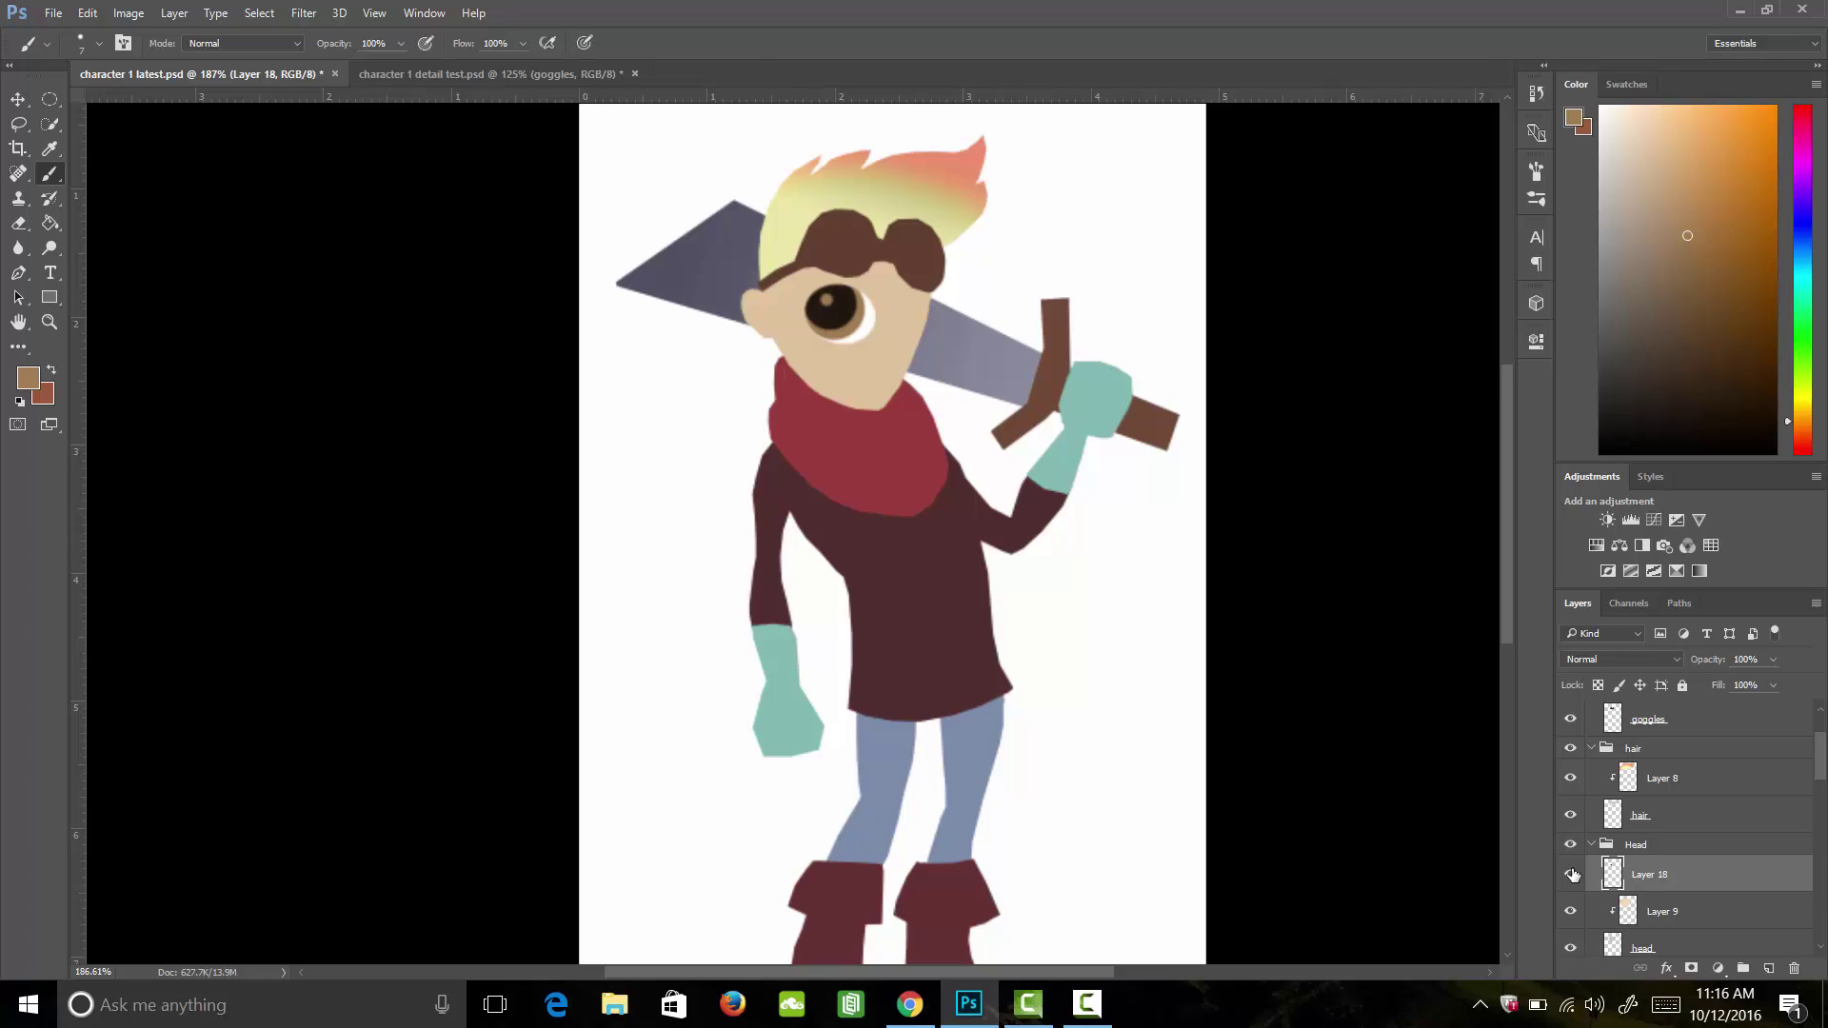
# Step: Copy the eye to a new layer through an elliptical selection and place the copy on the far side of the face
pyautogui.press('m')
pyautogui.moveTo(766, 230); pyautogui.dragTo(913, 391)
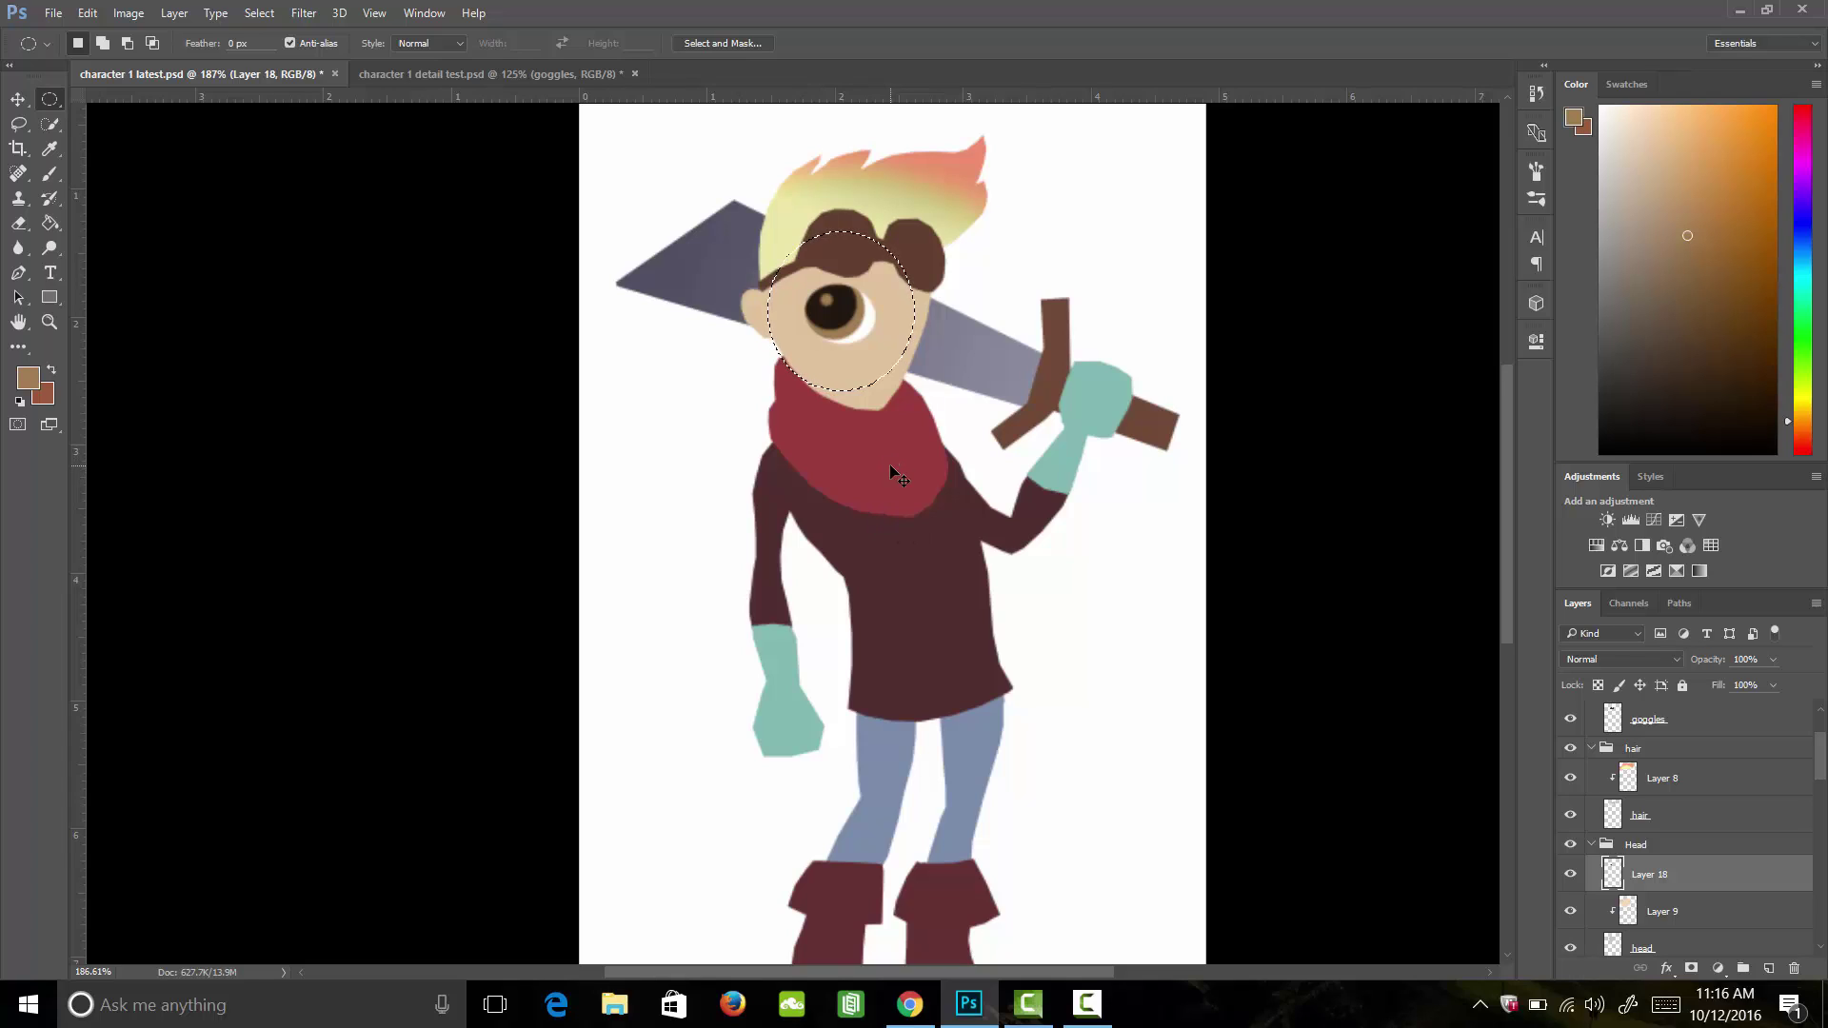
pyautogui.hotkey('ctrl', 'j')
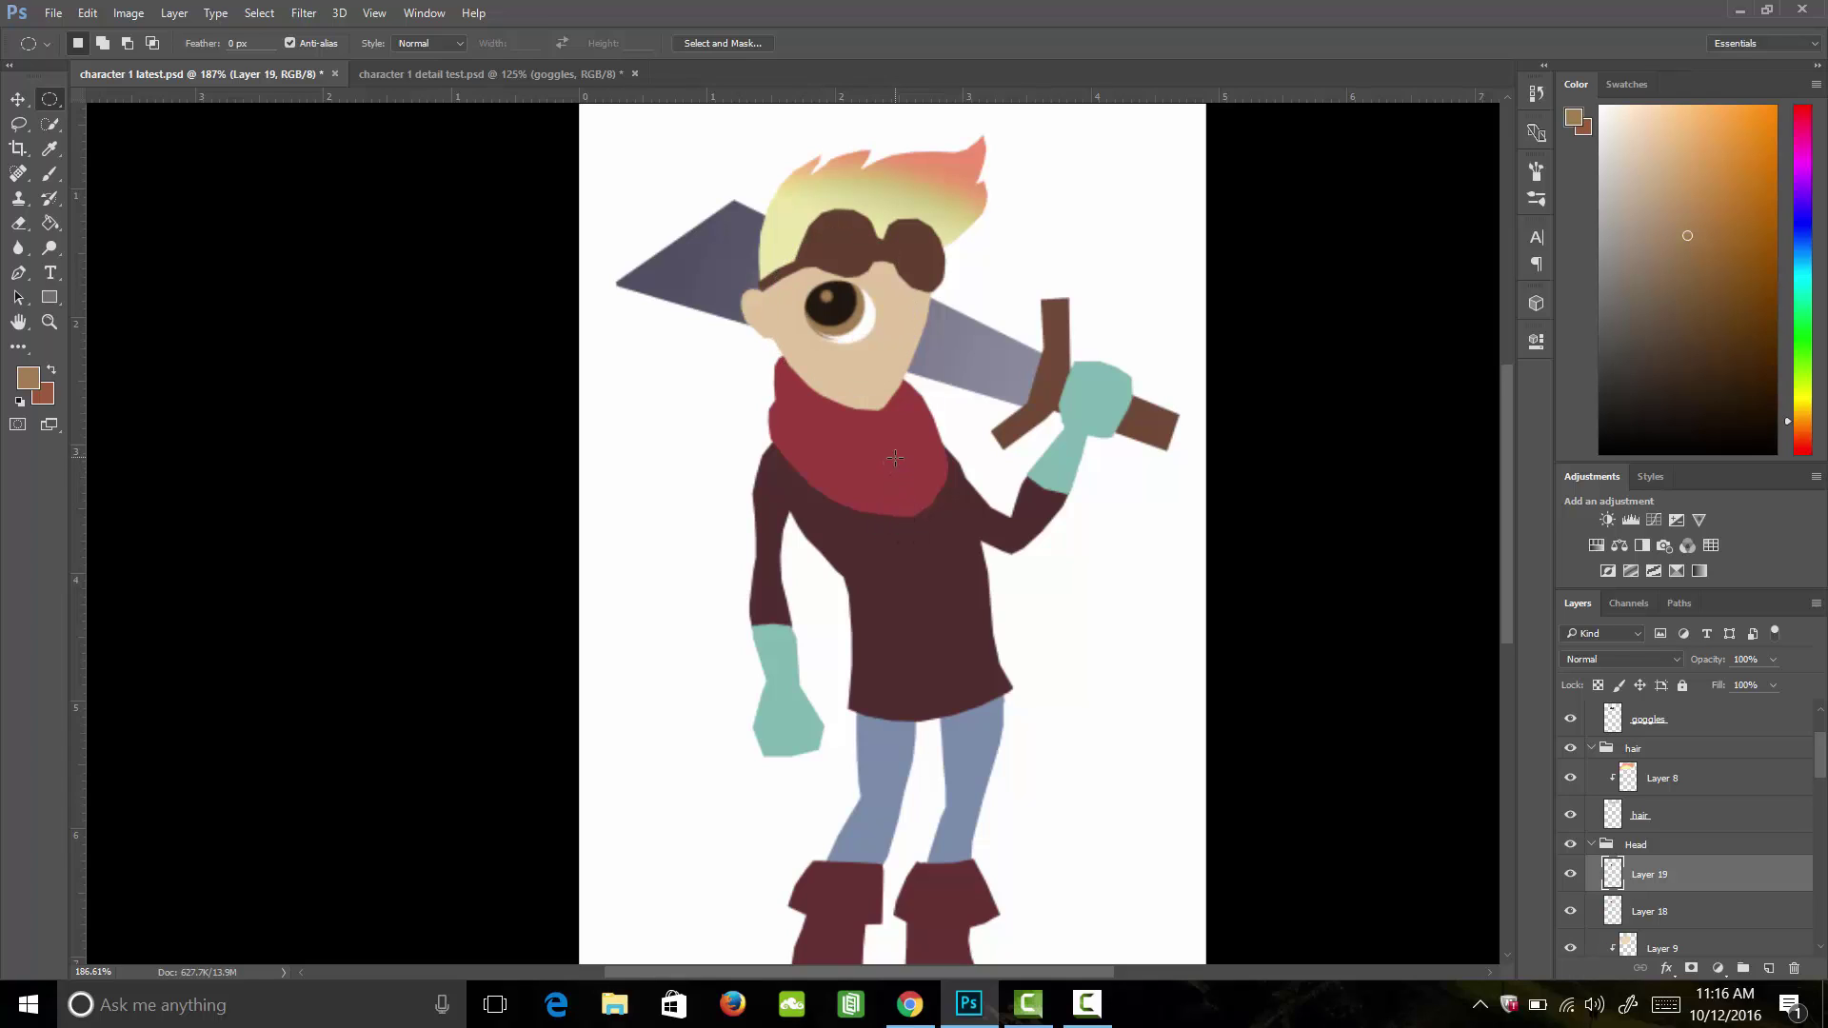
pyautogui.press('v')
pyautogui.moveTo(835, 317); pyautogui.dragTo(919, 324)
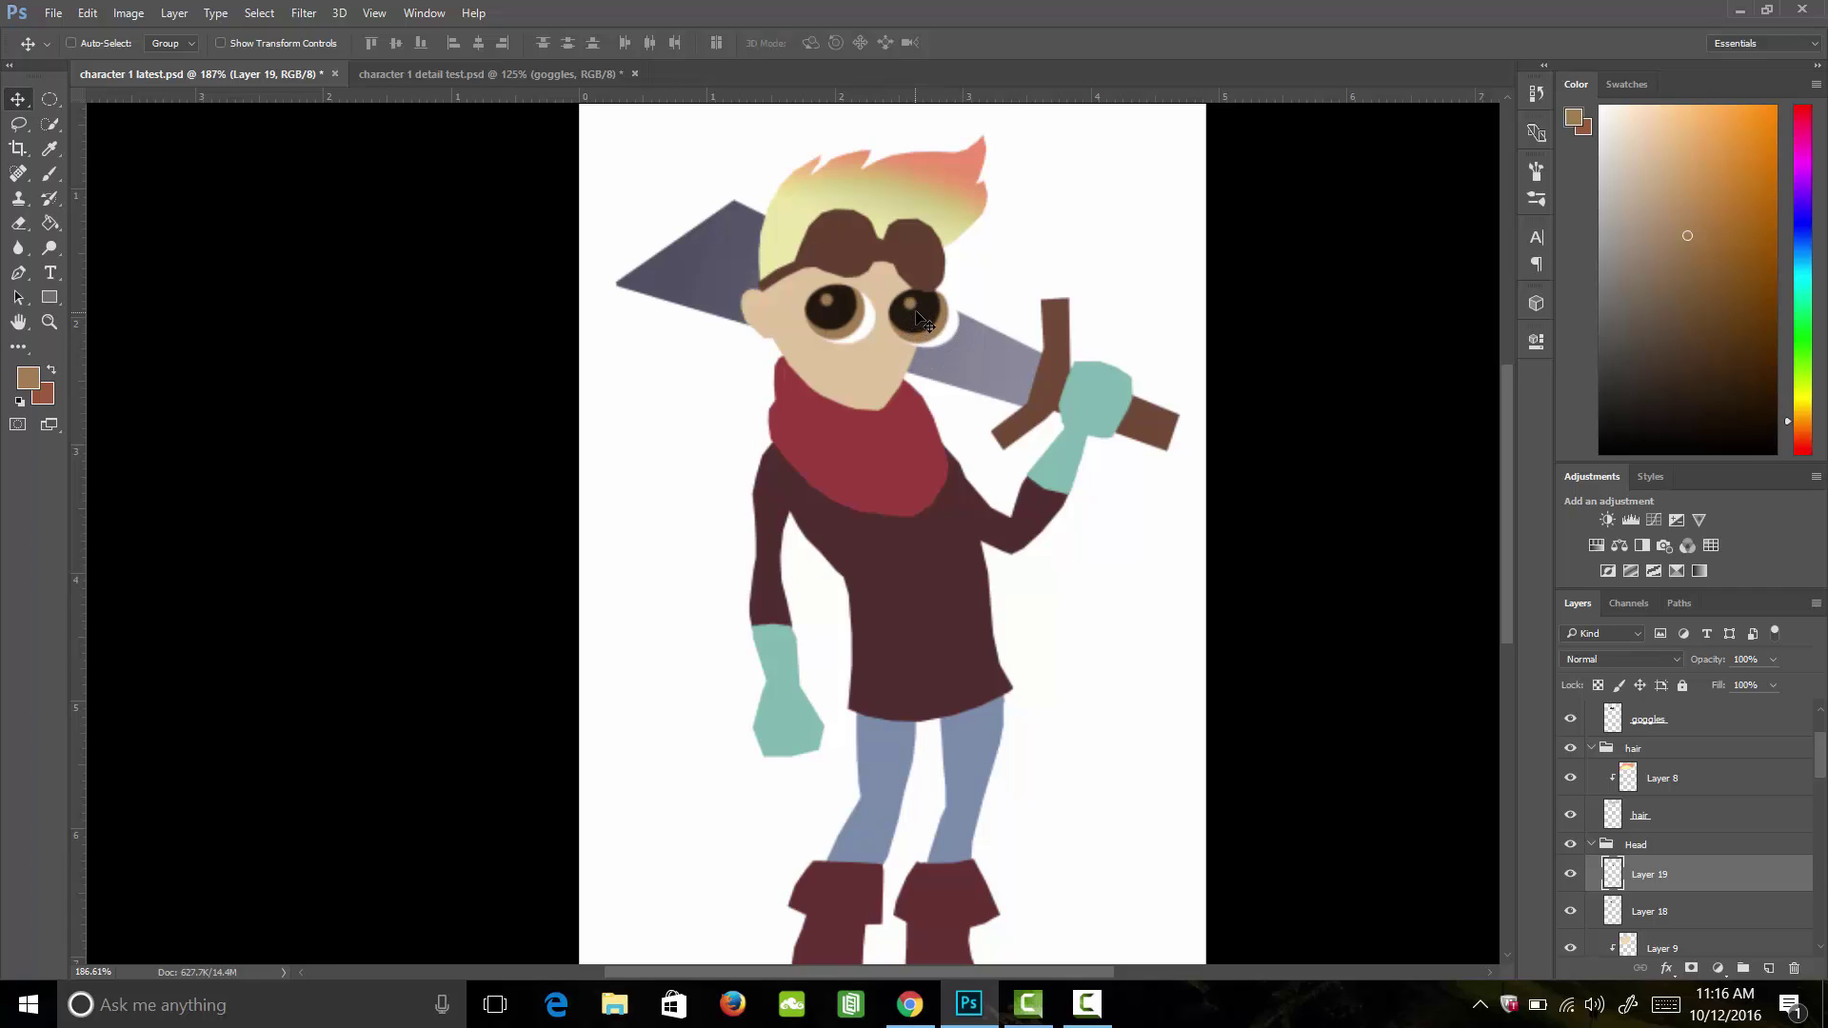
# Step: Free Transform the copied eye to make it narrower, then reduce its height to about 87%
pyautogui.hotkey('ctrl', 't')
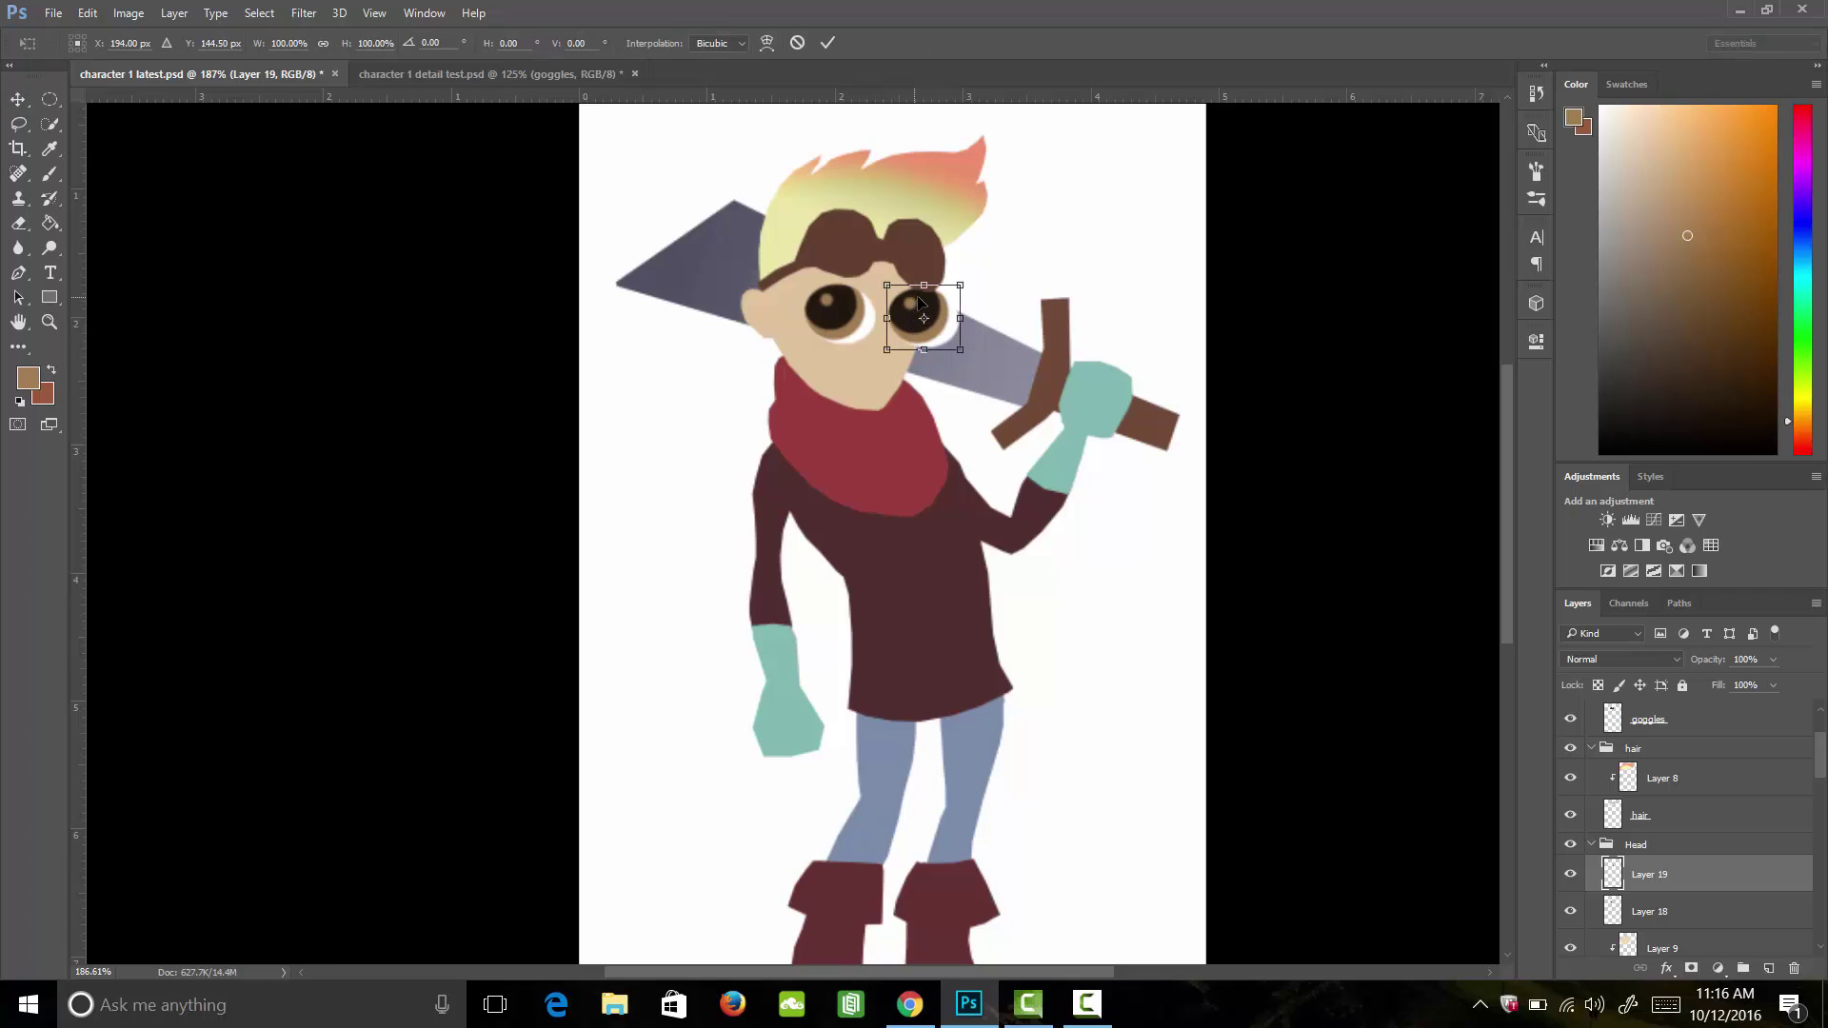
pyautogui.moveTo(962, 284); pyautogui.dragTo(943, 282)
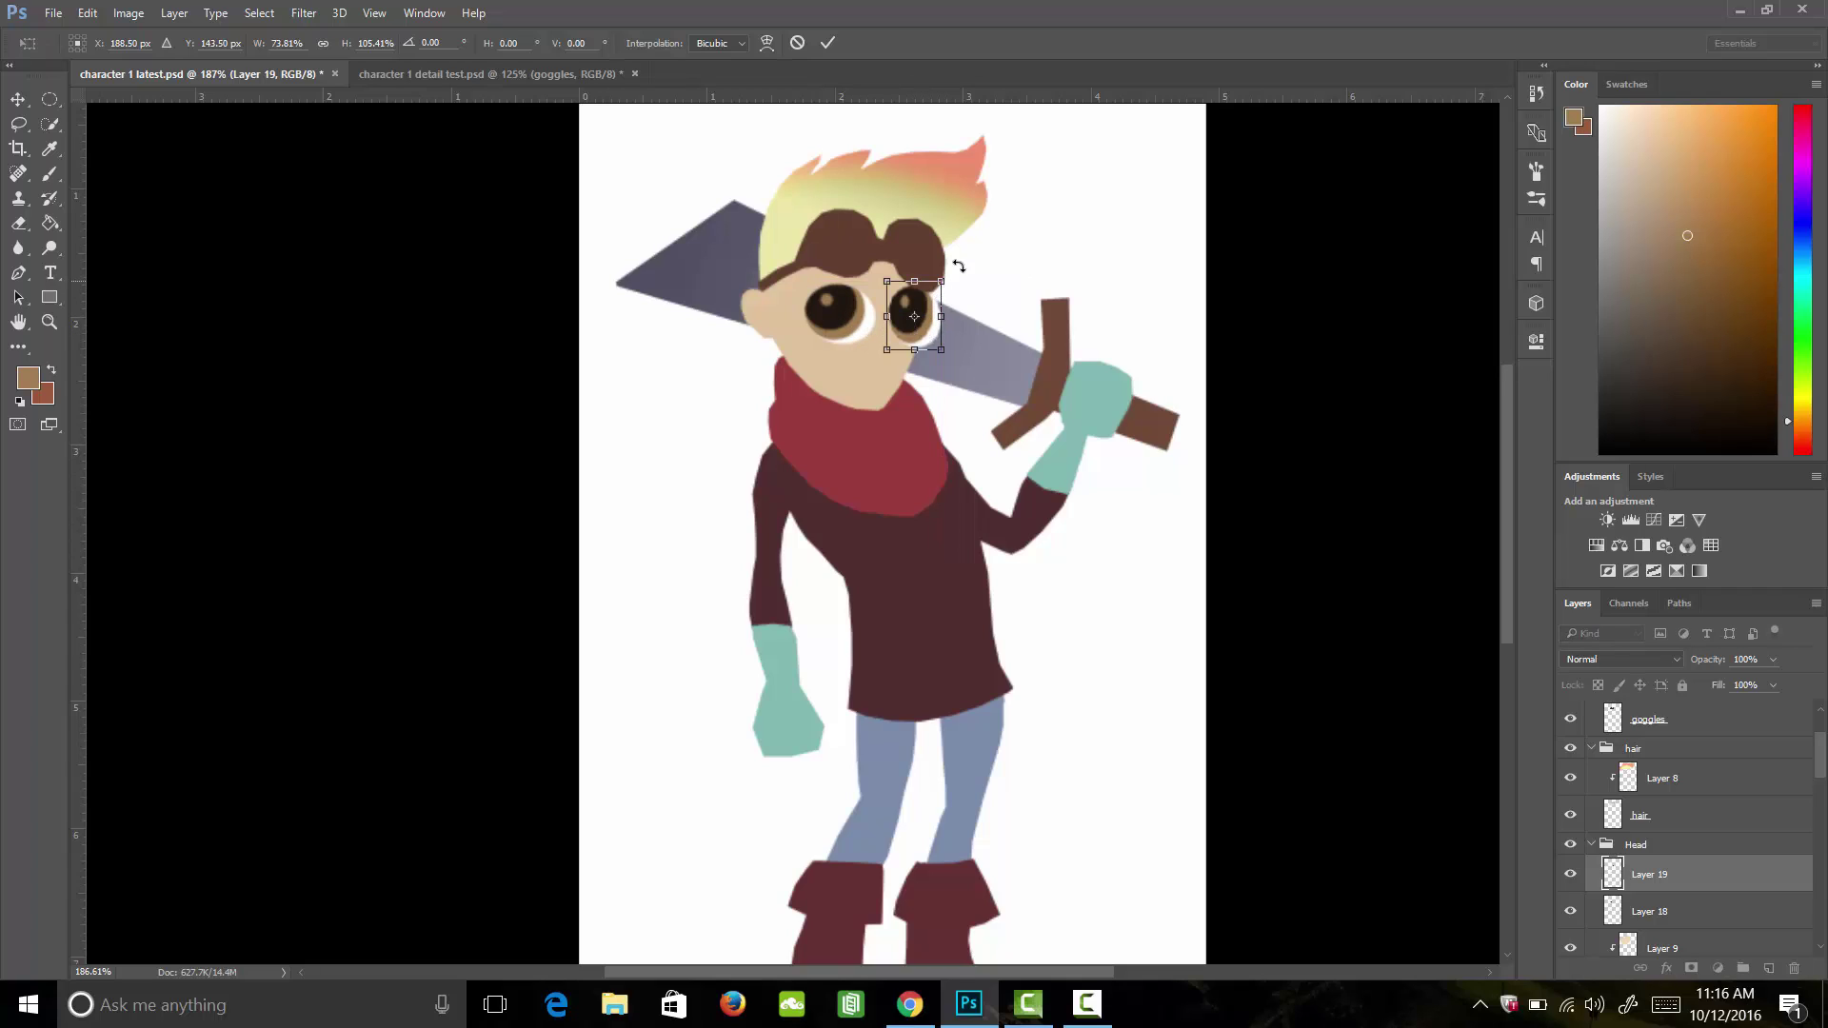
pyautogui.moveTo(956, 259); pyautogui.dragTo(931, 322)
pyautogui.press('Return')
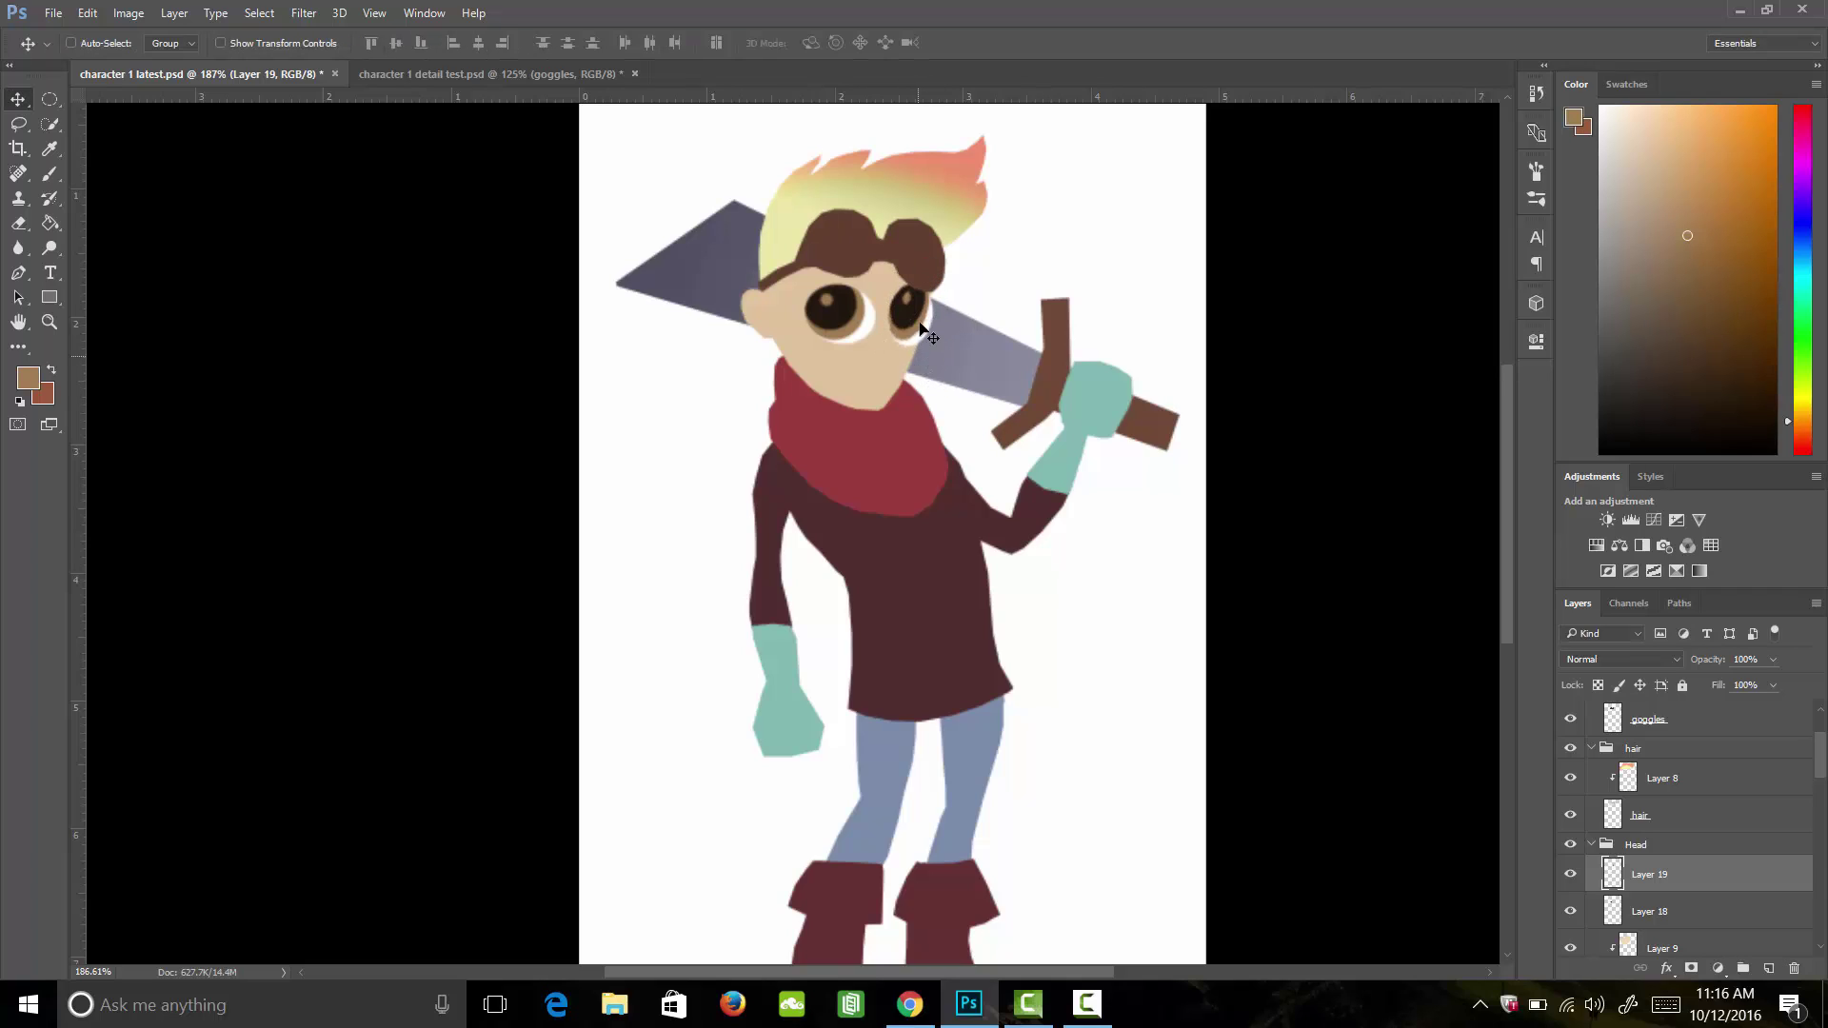
pyautogui.hotkey('ctrl', 't')
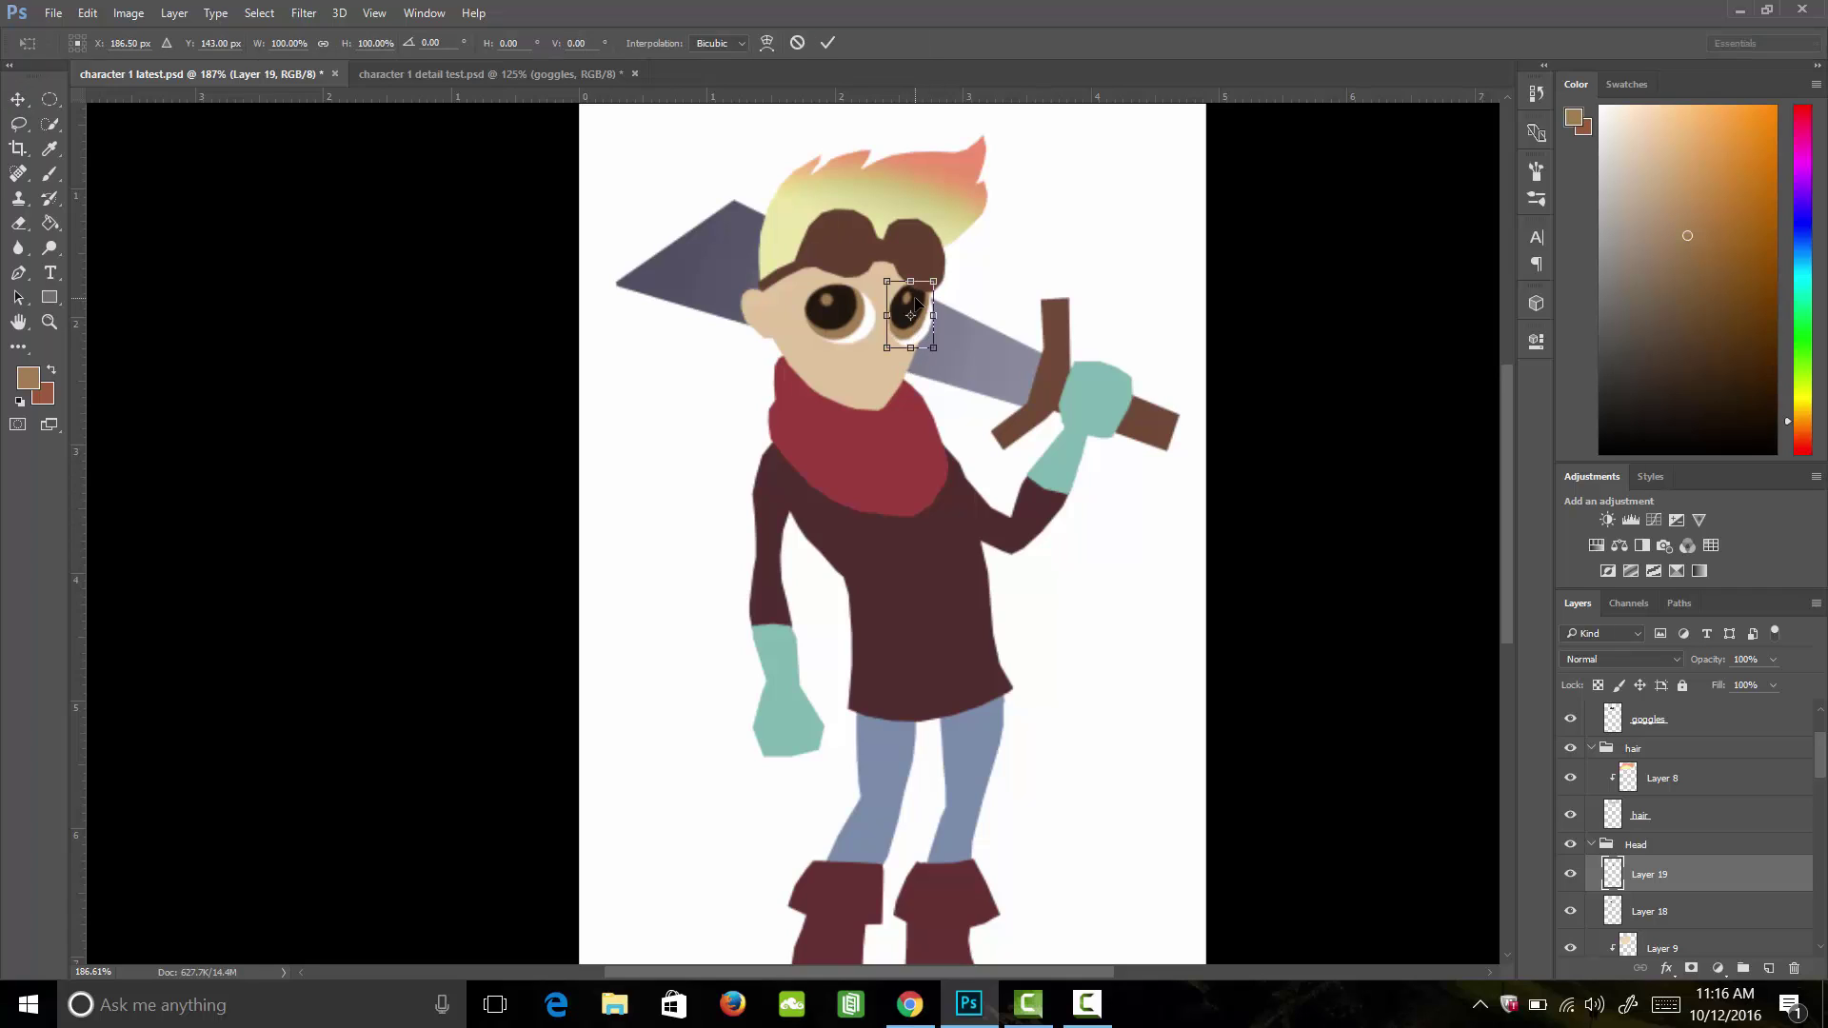
pyautogui.moveTo(911, 273); pyautogui.dragTo(914, 281)
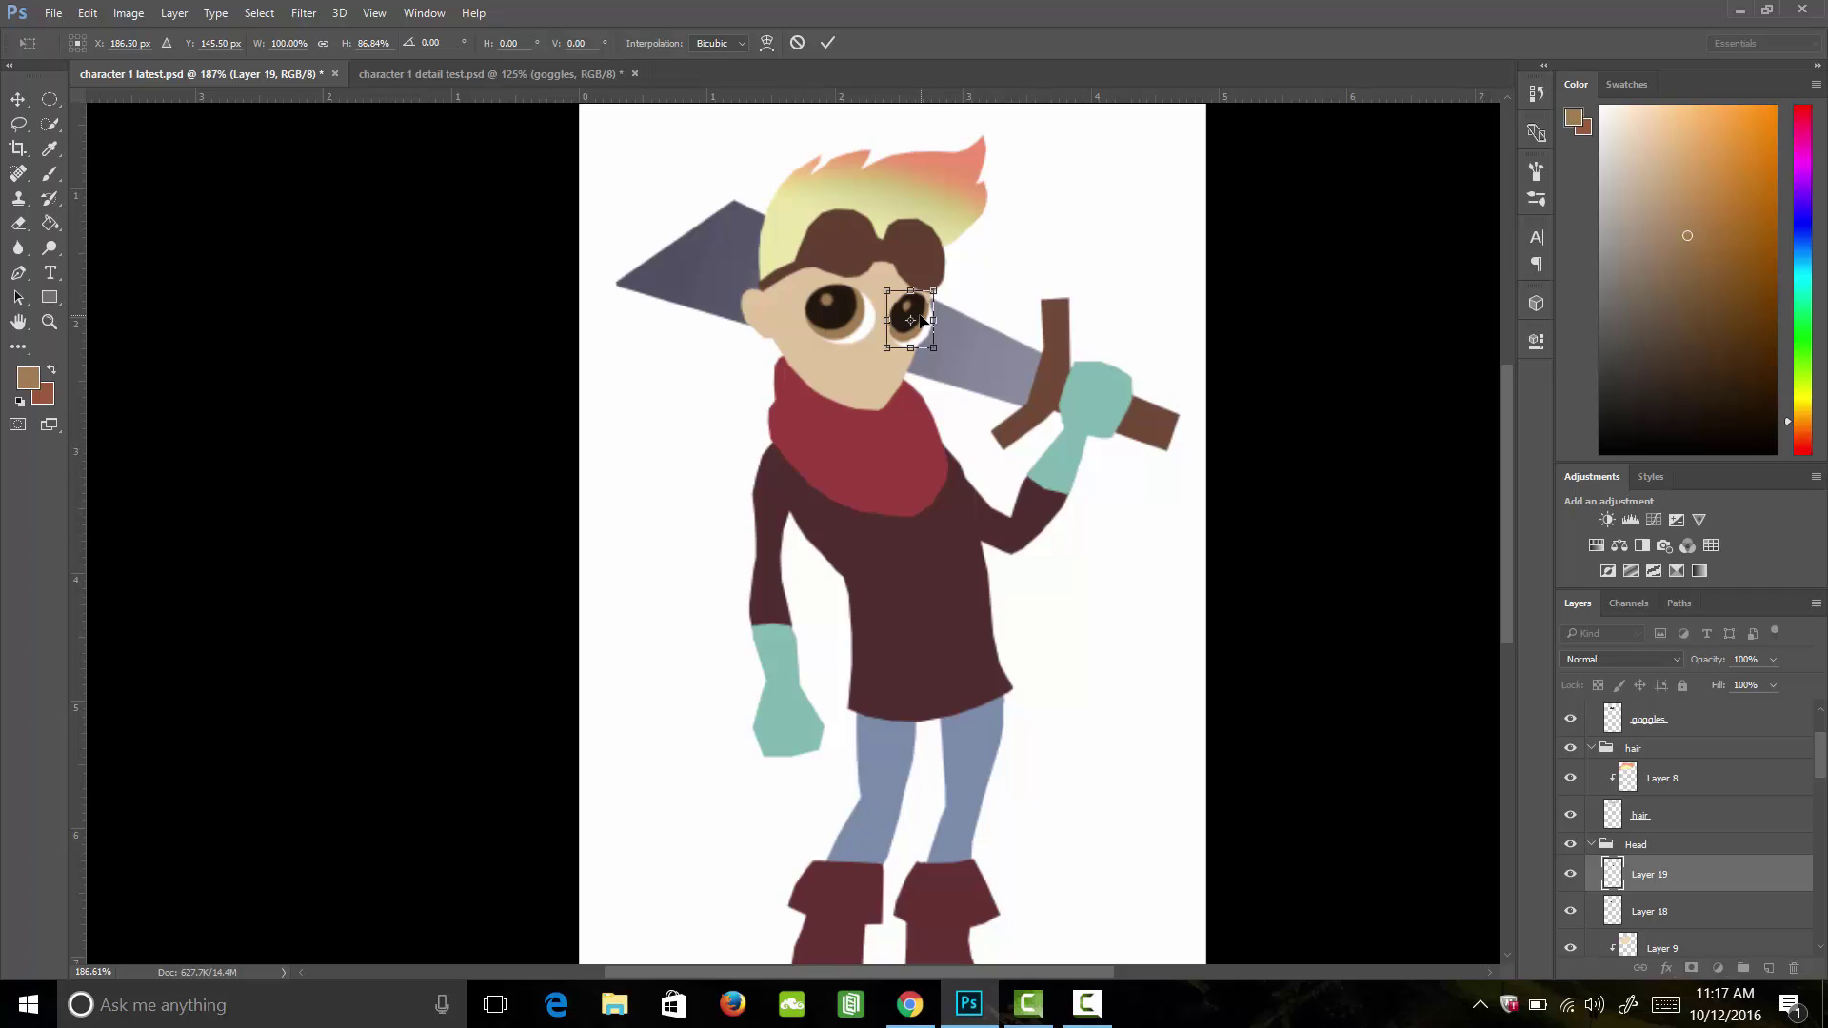
pyautogui.press('Return')
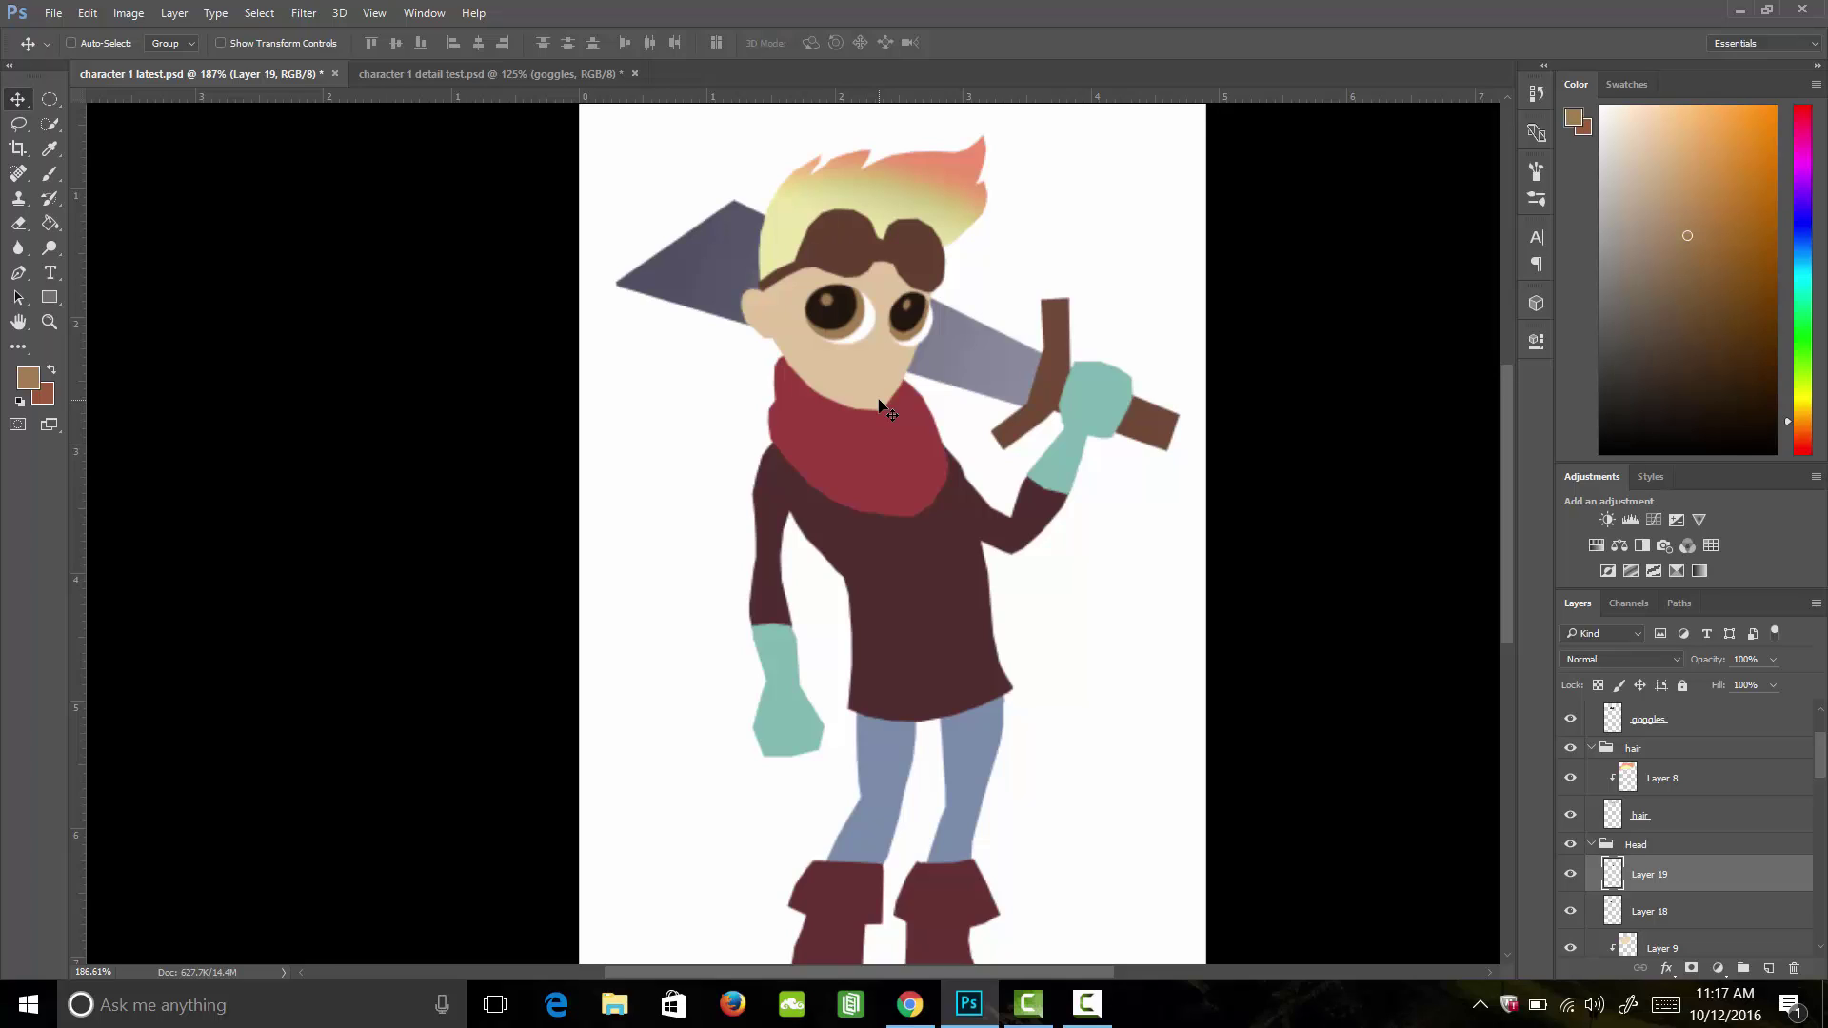
# Step: Fine-tune the smaller eye's horizontal position, shifting it slightly left toward the middle of the face
pyautogui.press('Left')
pyautogui.press('Left')
pyautogui.press('Right')
pyautogui.press('Right')
pyautogui.press('Right')
# Step: Nudge the larger eye on Layer 18 a few pixels left to widen the gap between the eyes
pyautogui.click(1657, 911)
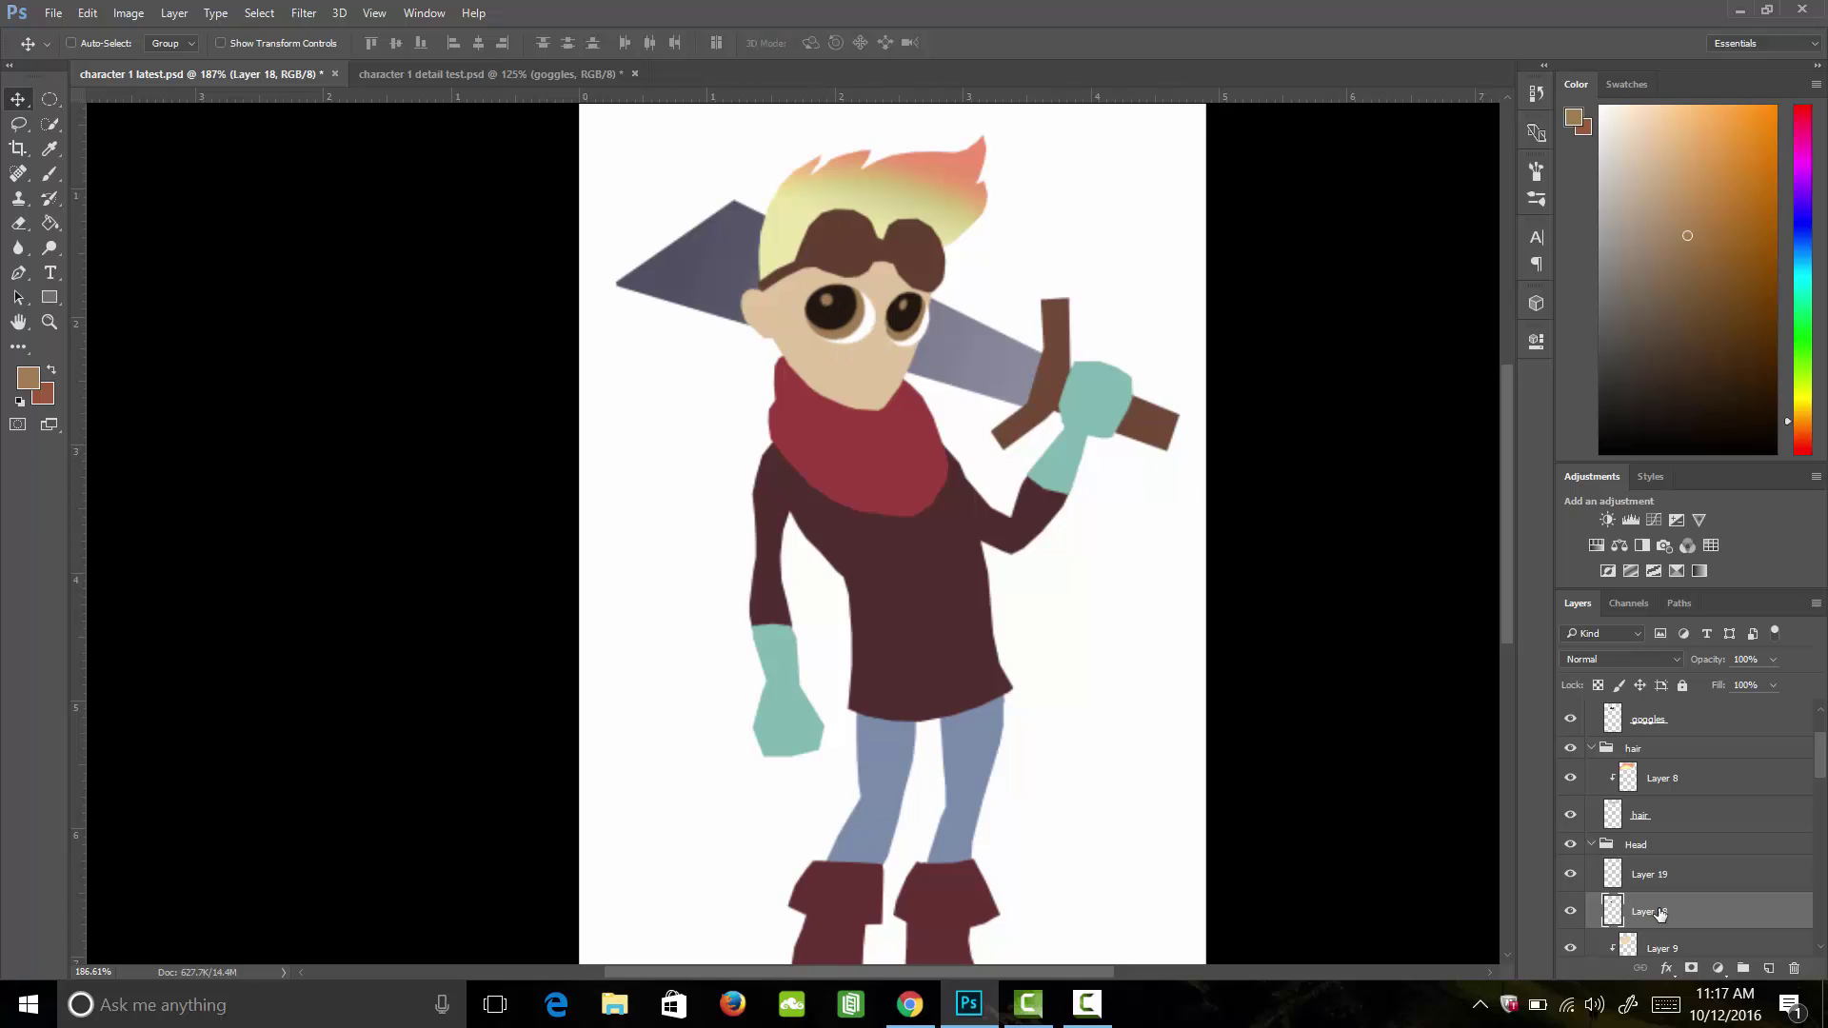
pyautogui.press('Left')
pyautogui.press('Left')
pyautogui.press('Left')
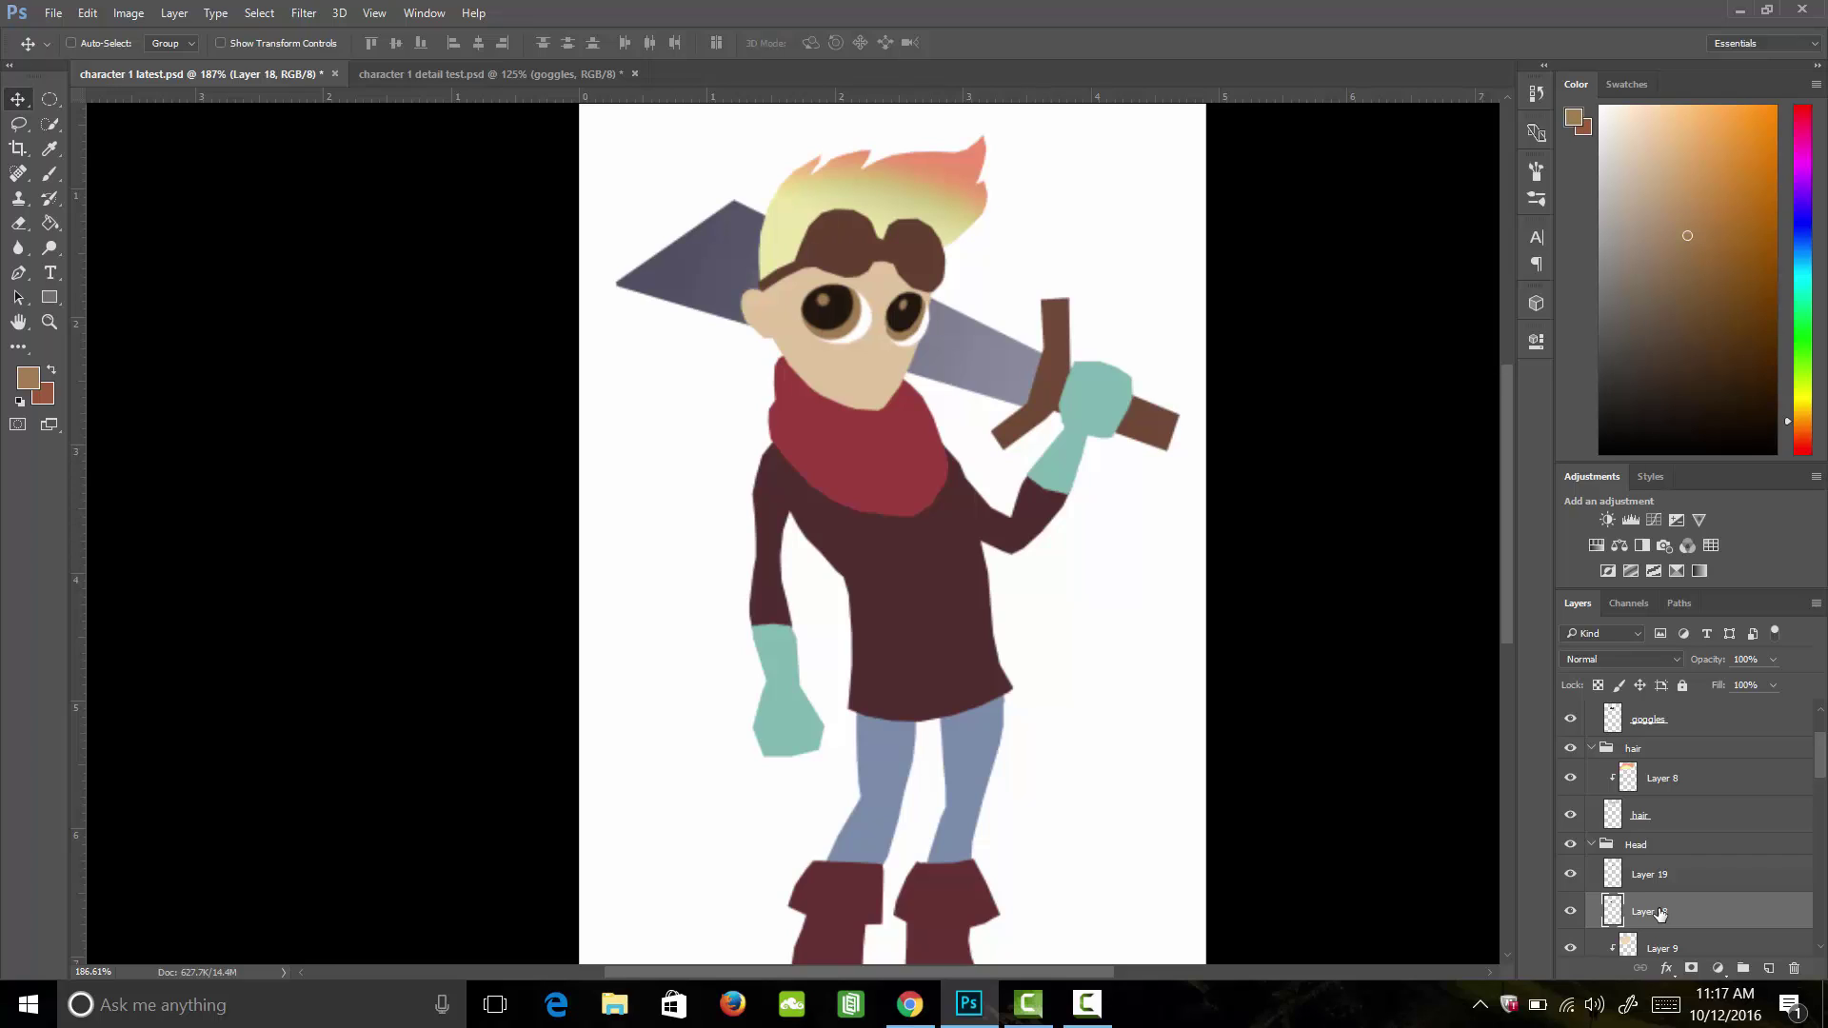
pyautogui.press('Left')
pyautogui.press('Left')
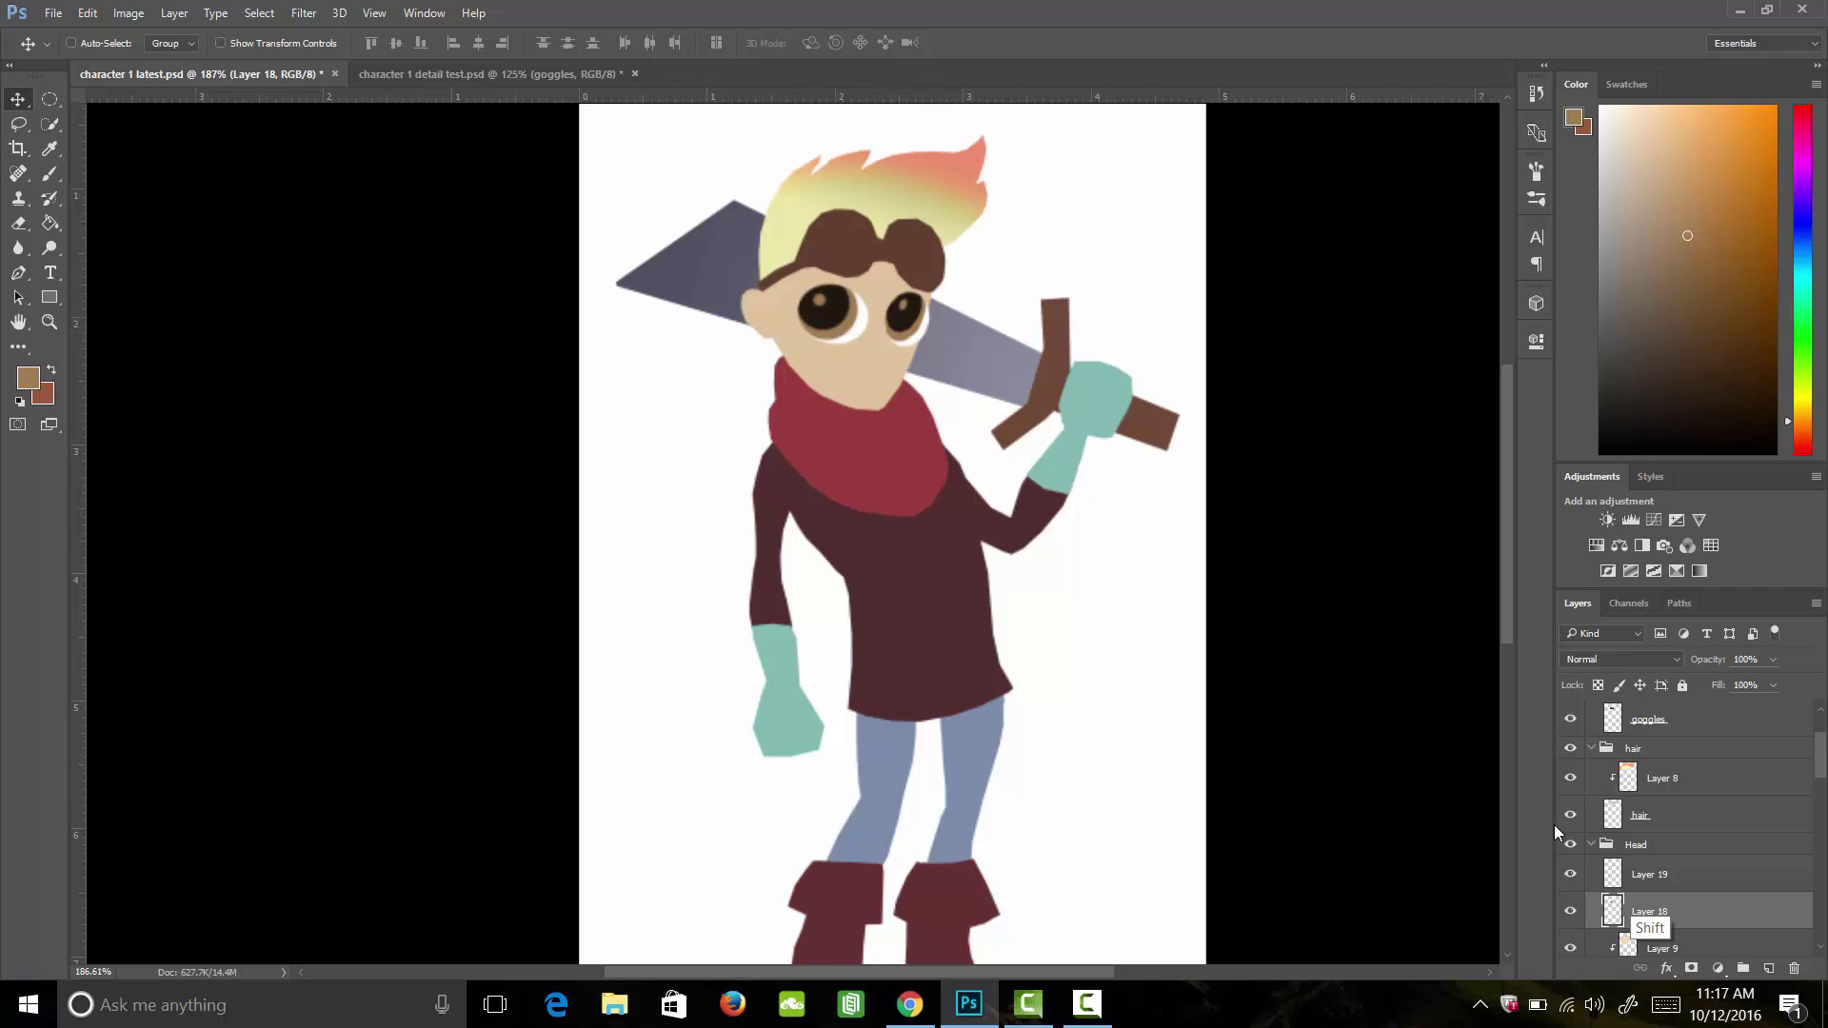
# Step: Merge Layer 18 and Layer 19 into one layer holding both eyes and check it by toggling its visibility
pyautogui.keyDown('shift'); pyautogui.click(1650, 877); pyautogui.keyUp('shift')
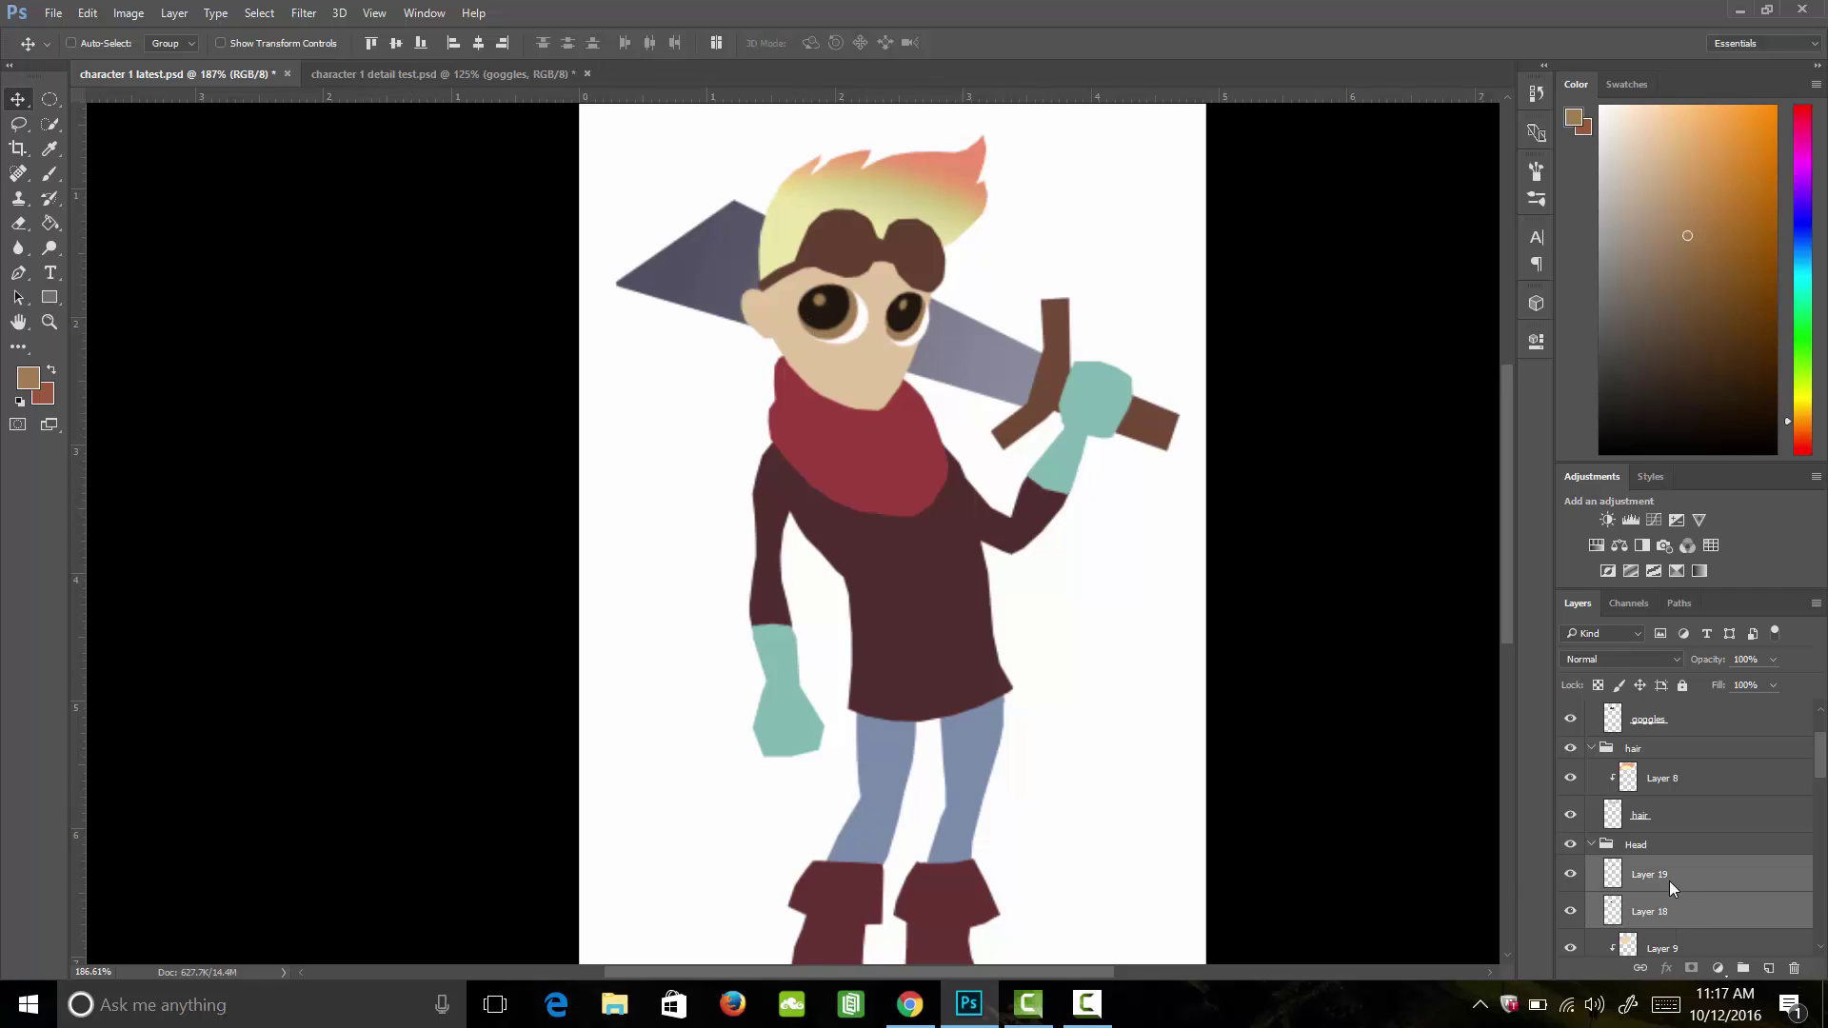
pyautogui.rightClick(1670, 881)
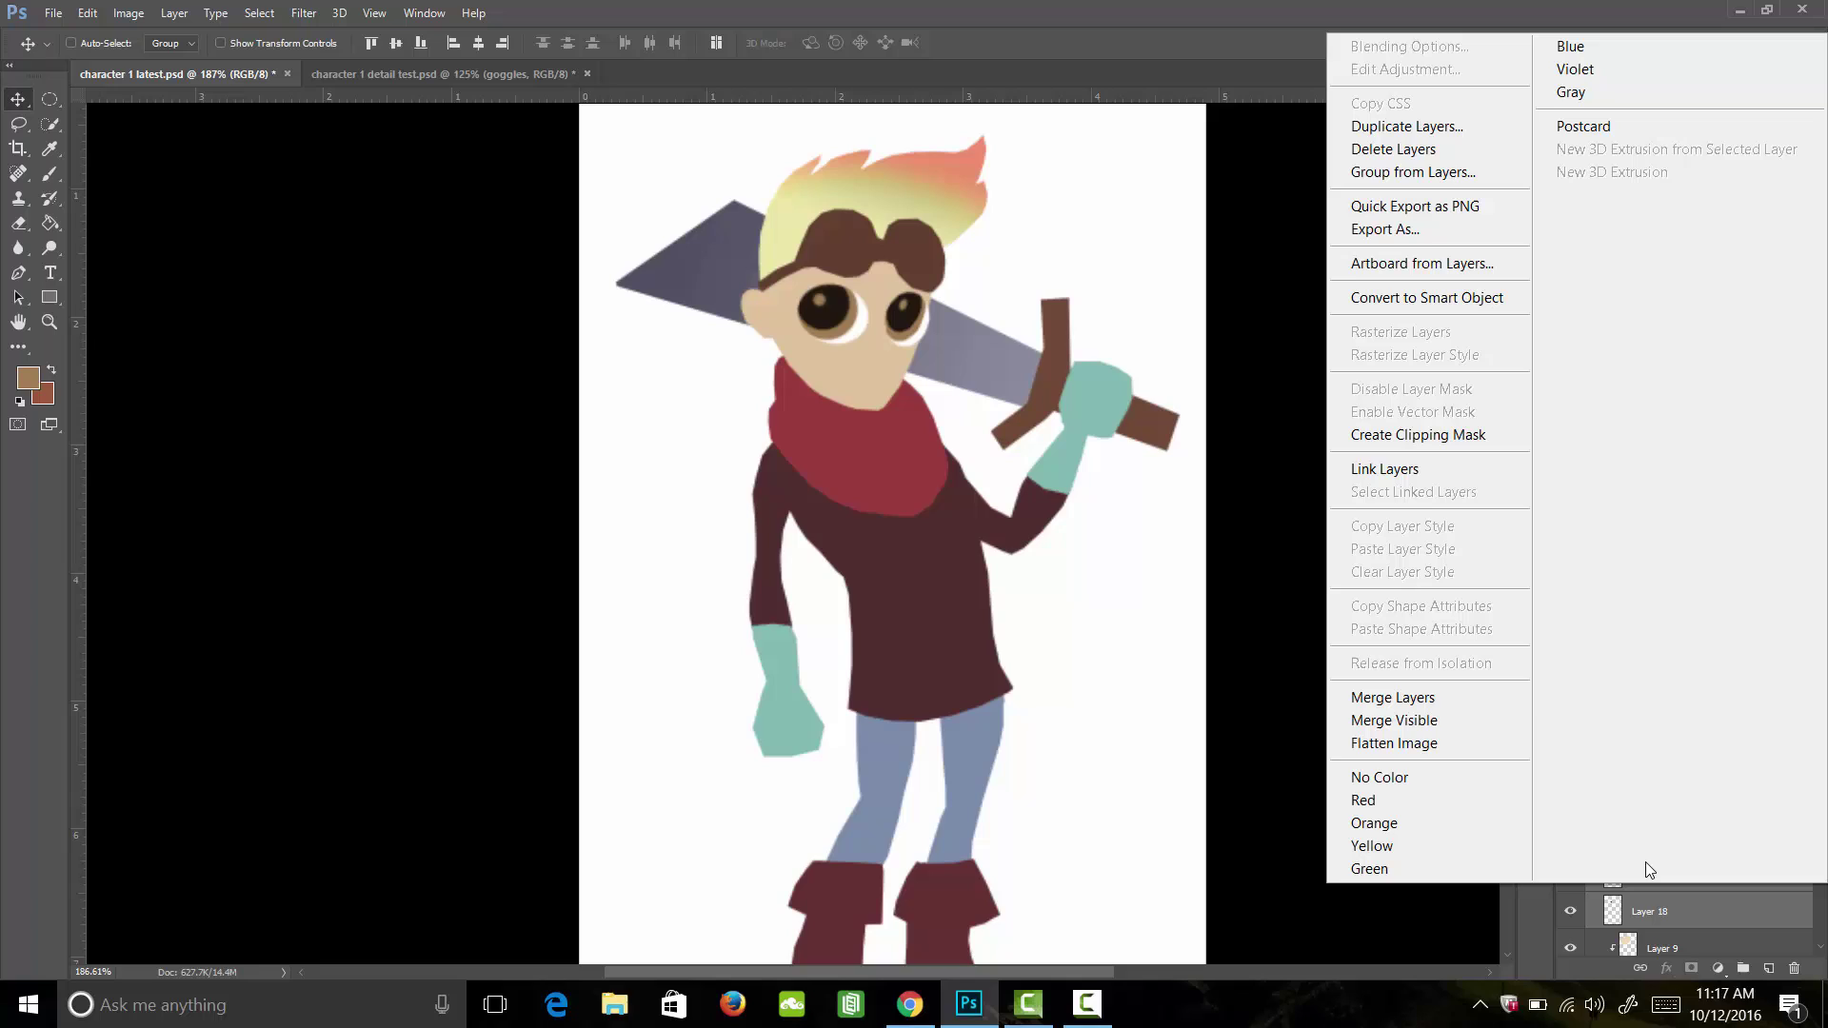
pyautogui.click(1421, 699)
pyautogui.click(1570, 875)
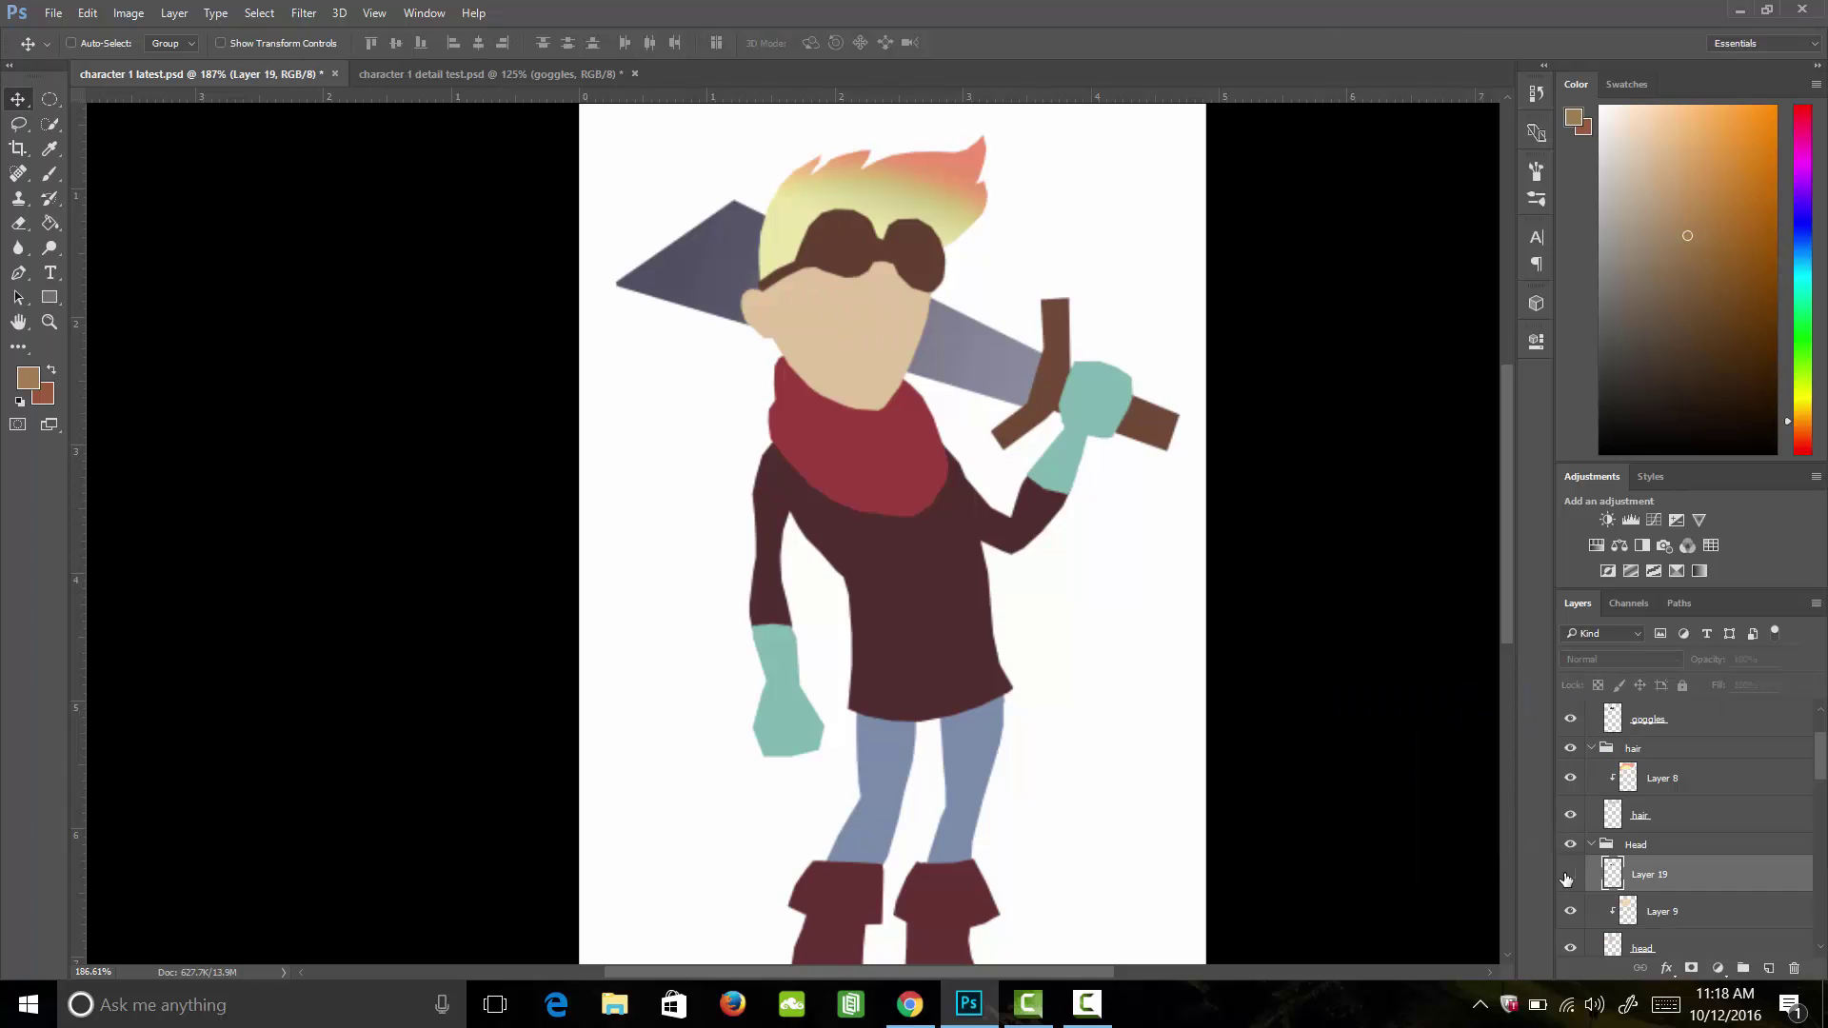
pyautogui.click(1570, 875)
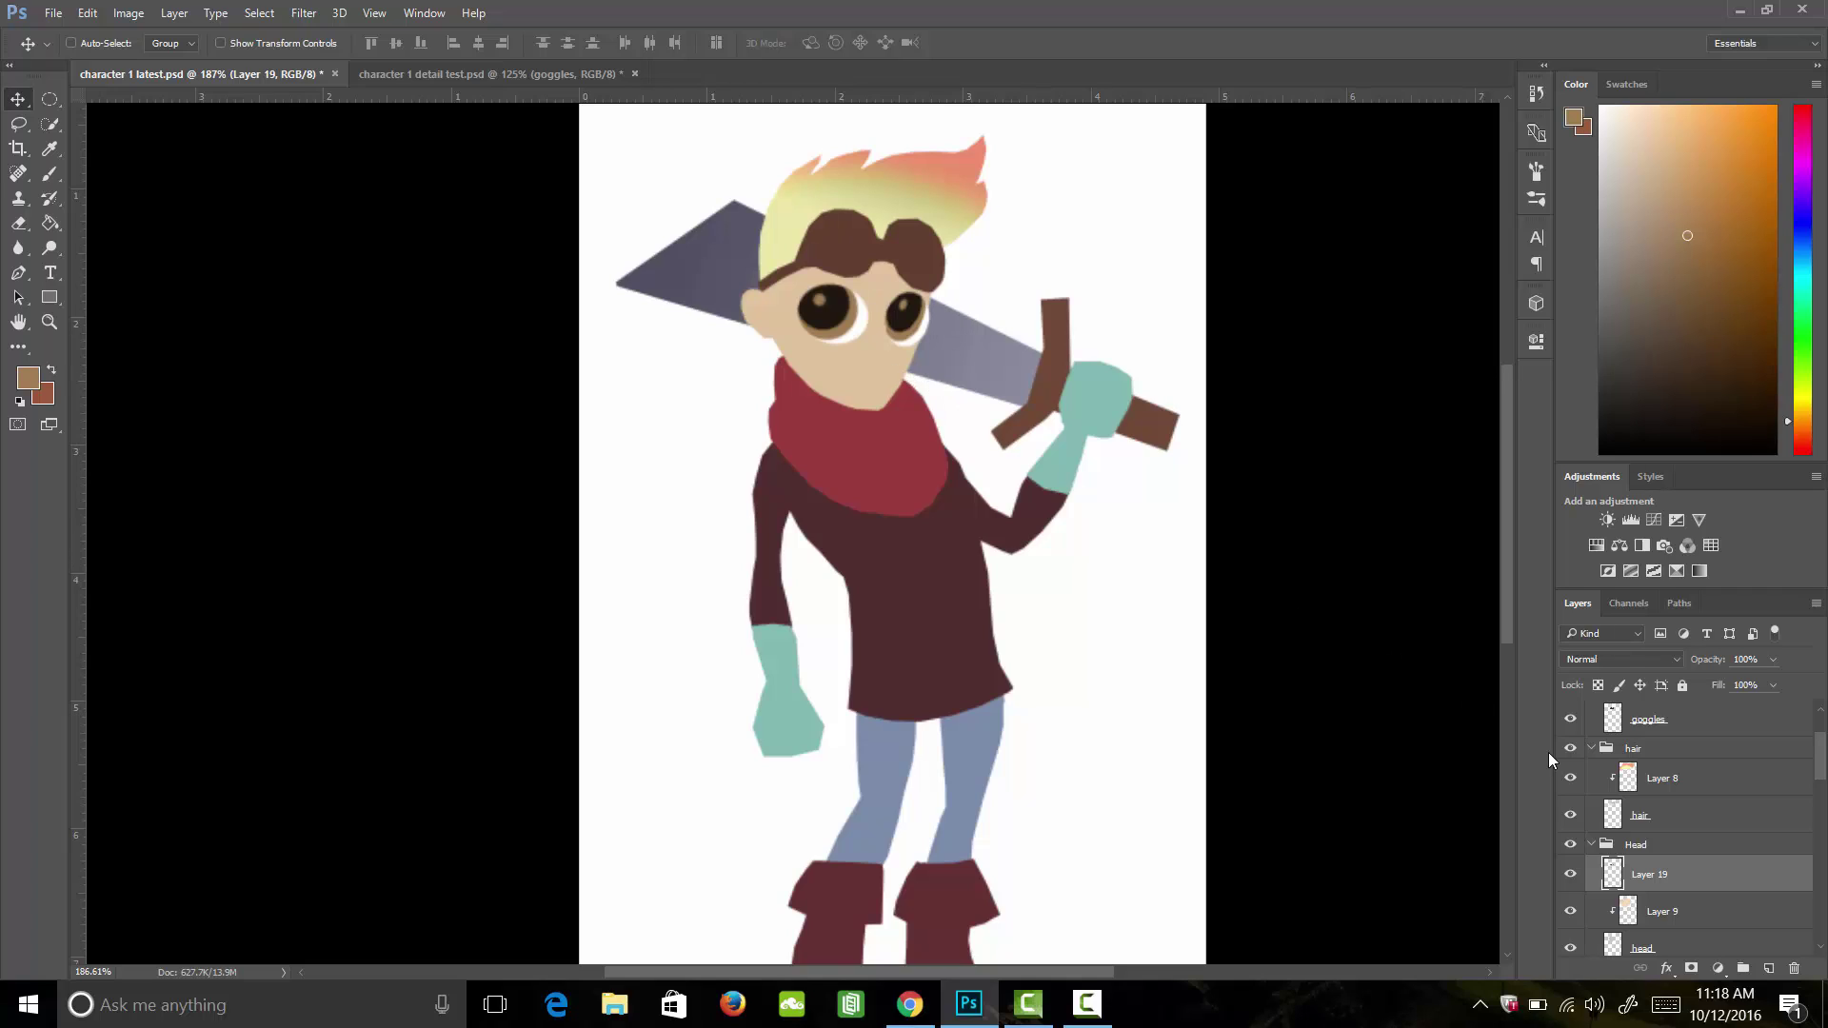
# Step: Load the outline of both eyes as a selection and add a new layer above Layer 9, beneath the eyes
pyautogui.keyDown('ctrl'); pyautogui.click(1613, 874); pyautogui.keyUp('ctrl')
pyautogui.click(1688, 912)
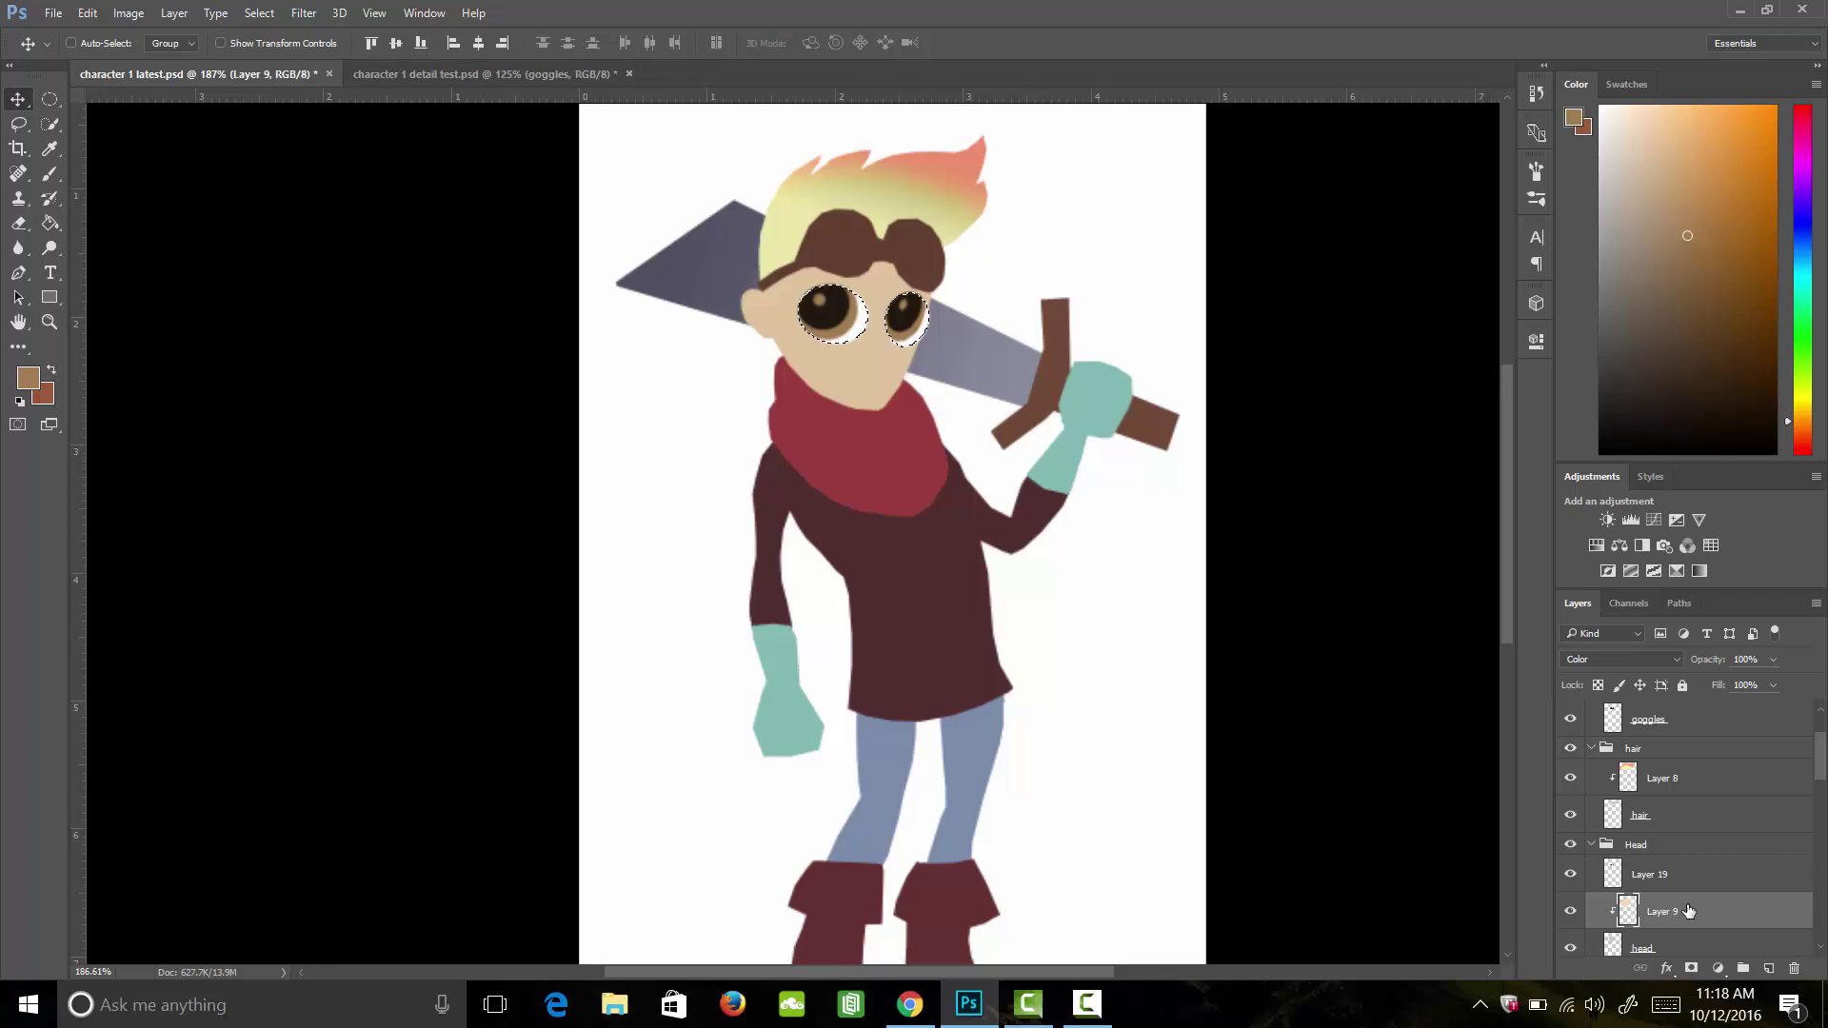
pyautogui.click(1769, 968)
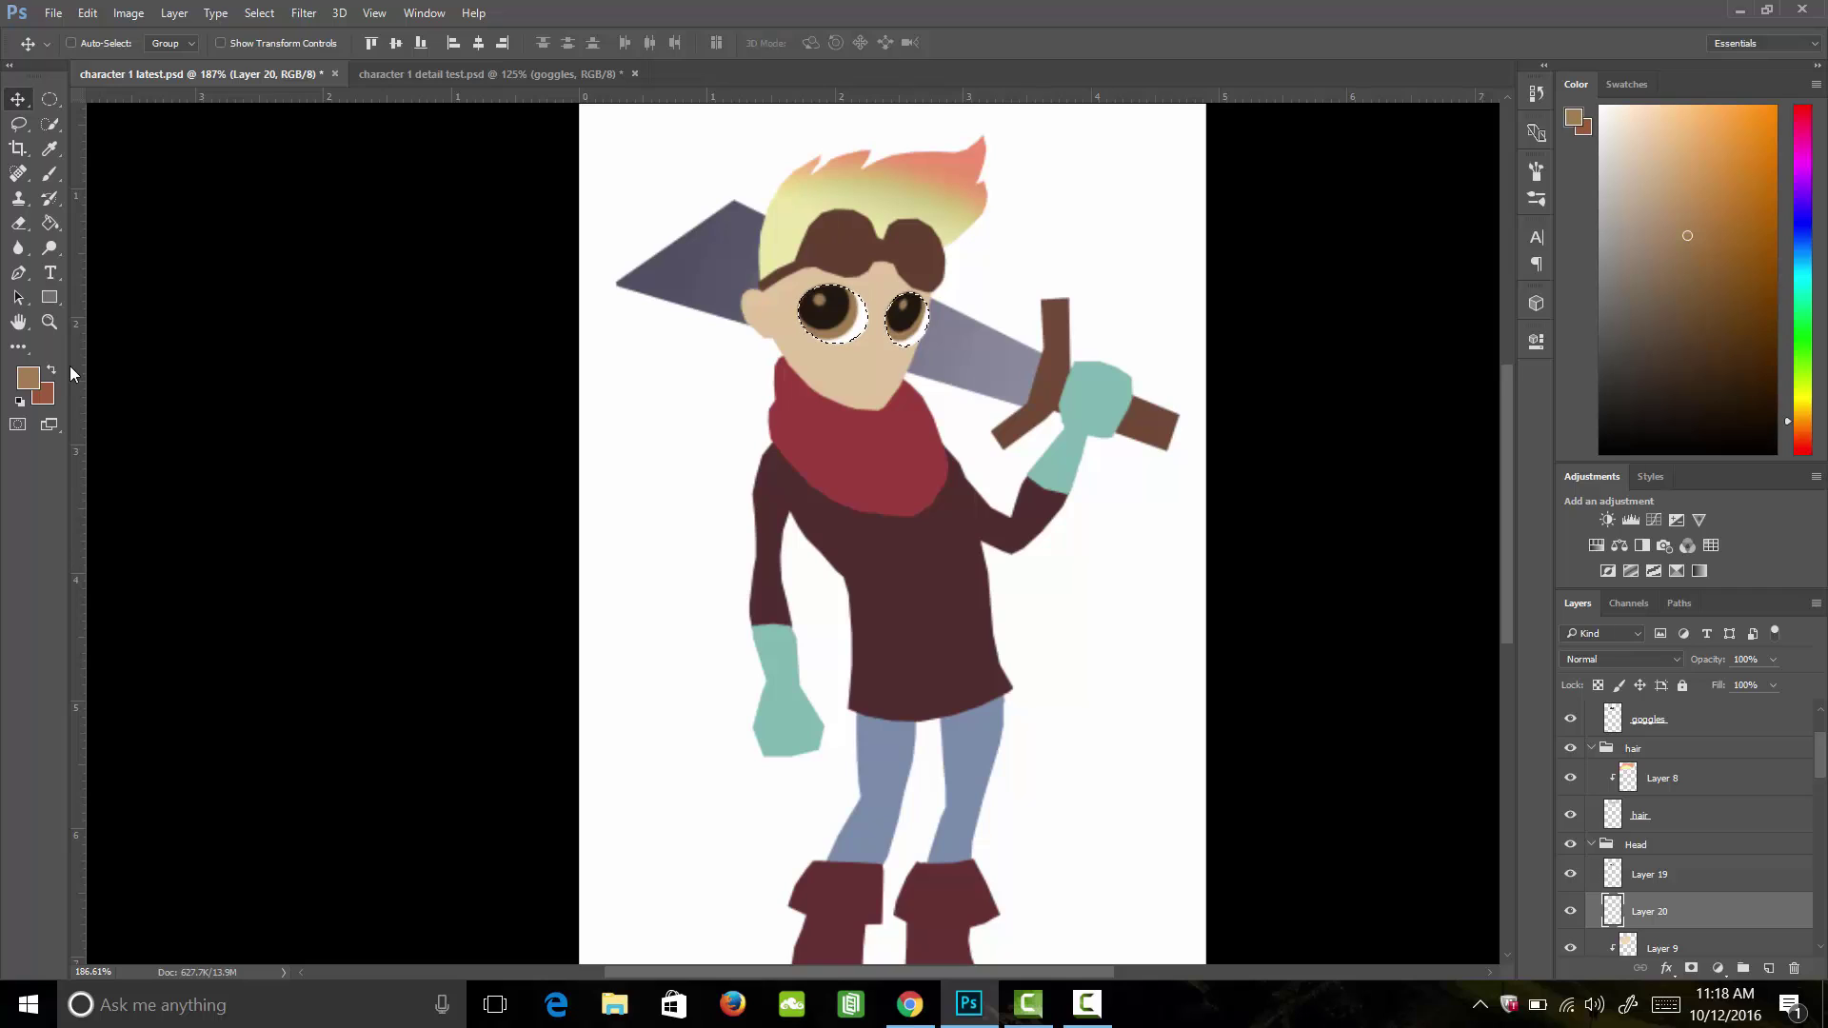
# Step: Set the foreground colour to dark grey 2a2a2a, fill the selected eye shapes with it on the new layer, and deselect
pyautogui.click(29, 378)
pyautogui.moveTo(228, 382); pyautogui.dragTo(251, 552)
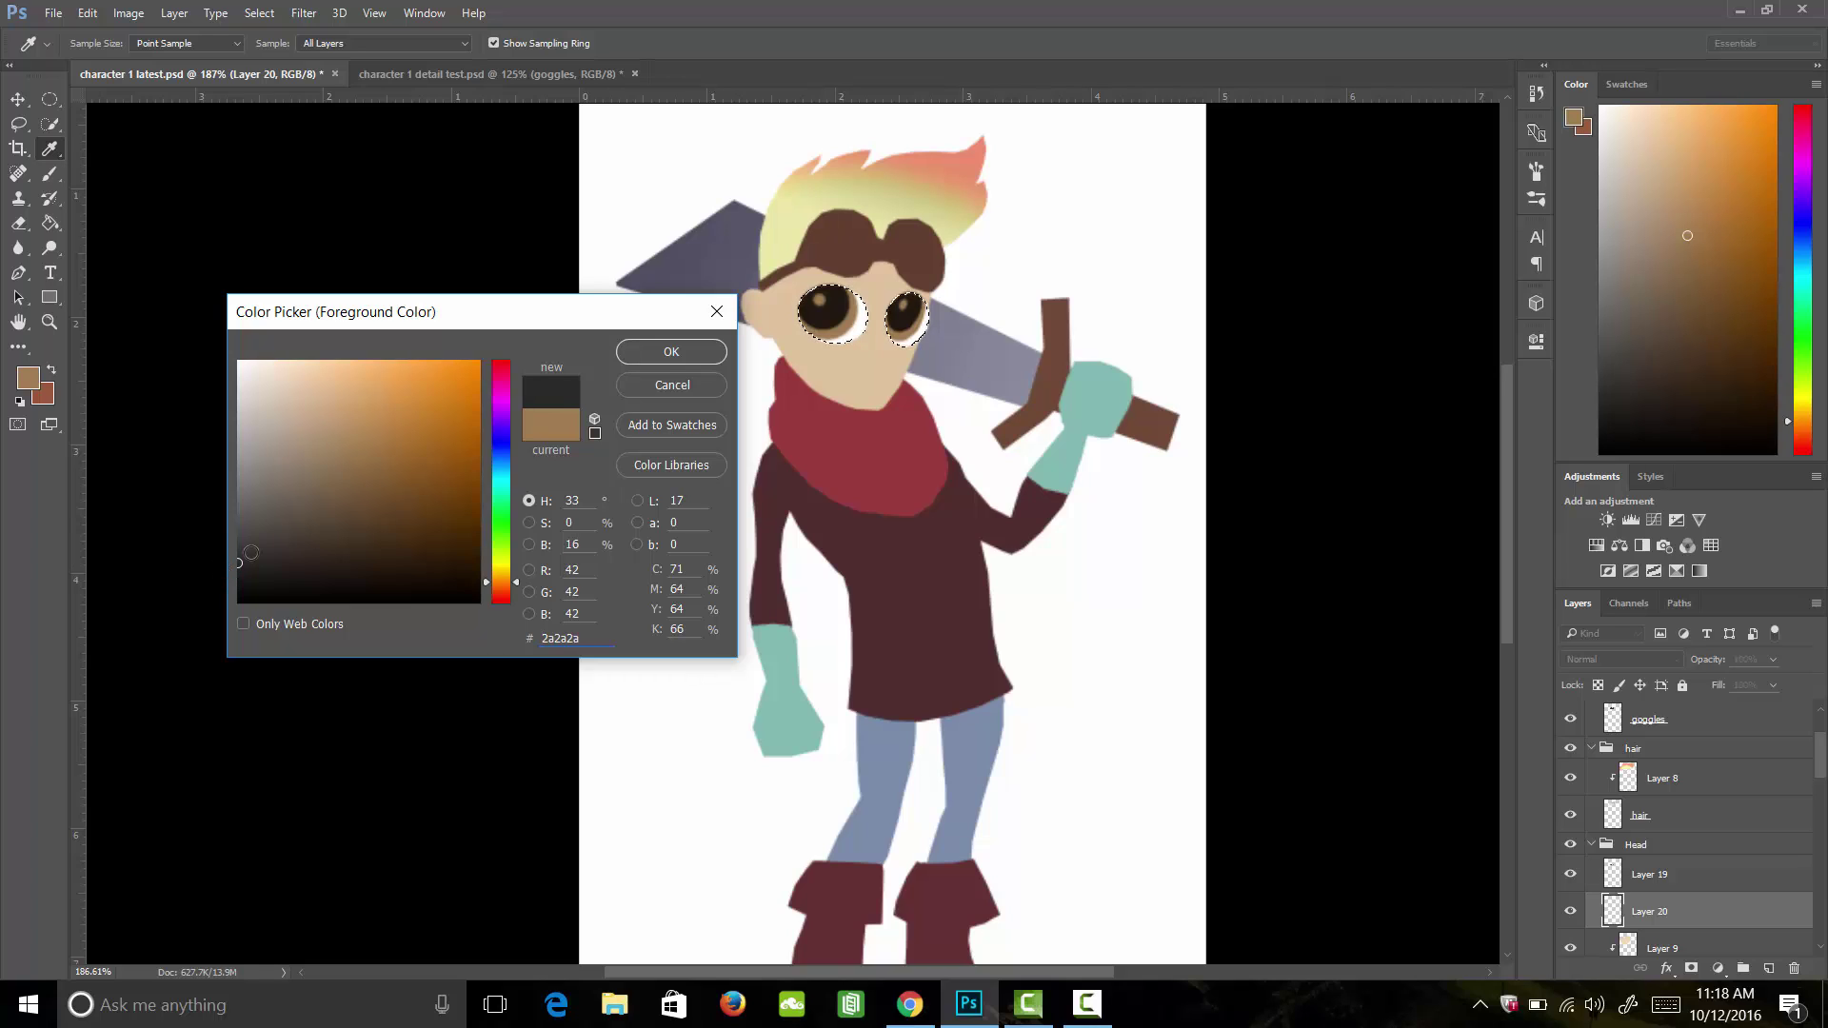
pyautogui.click(672, 351)
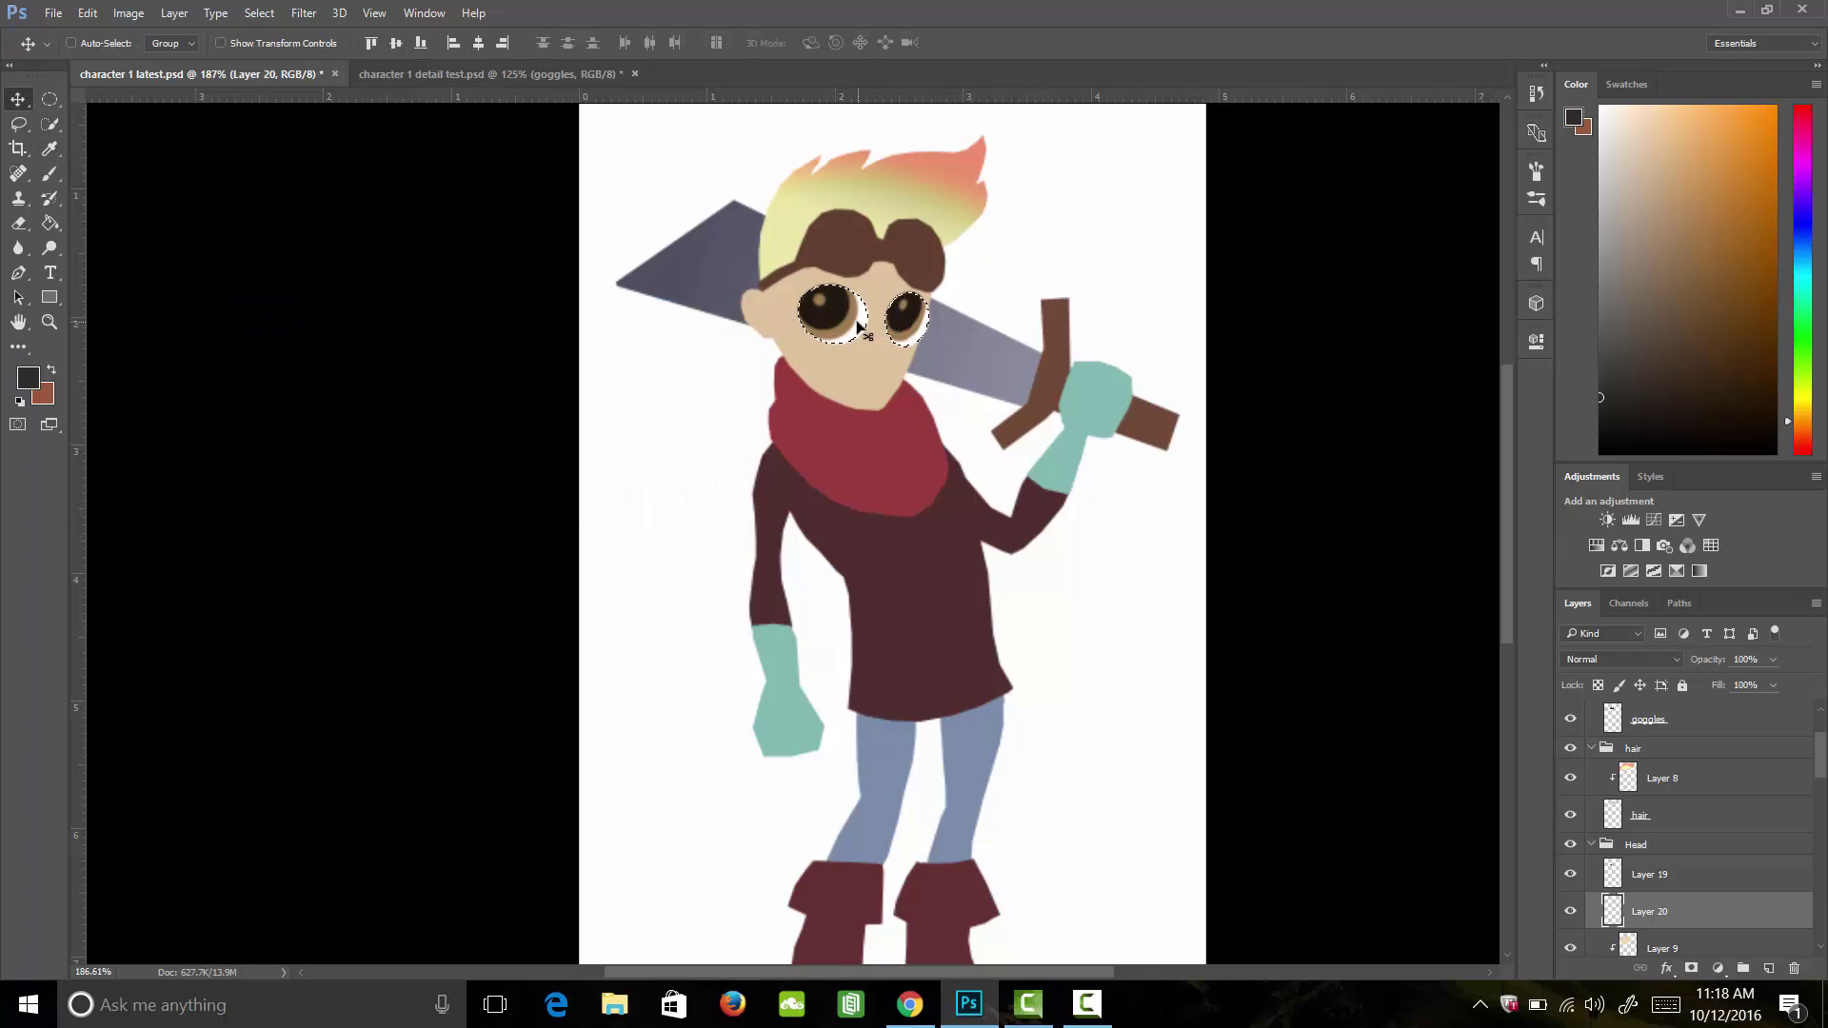
pyautogui.press('g')
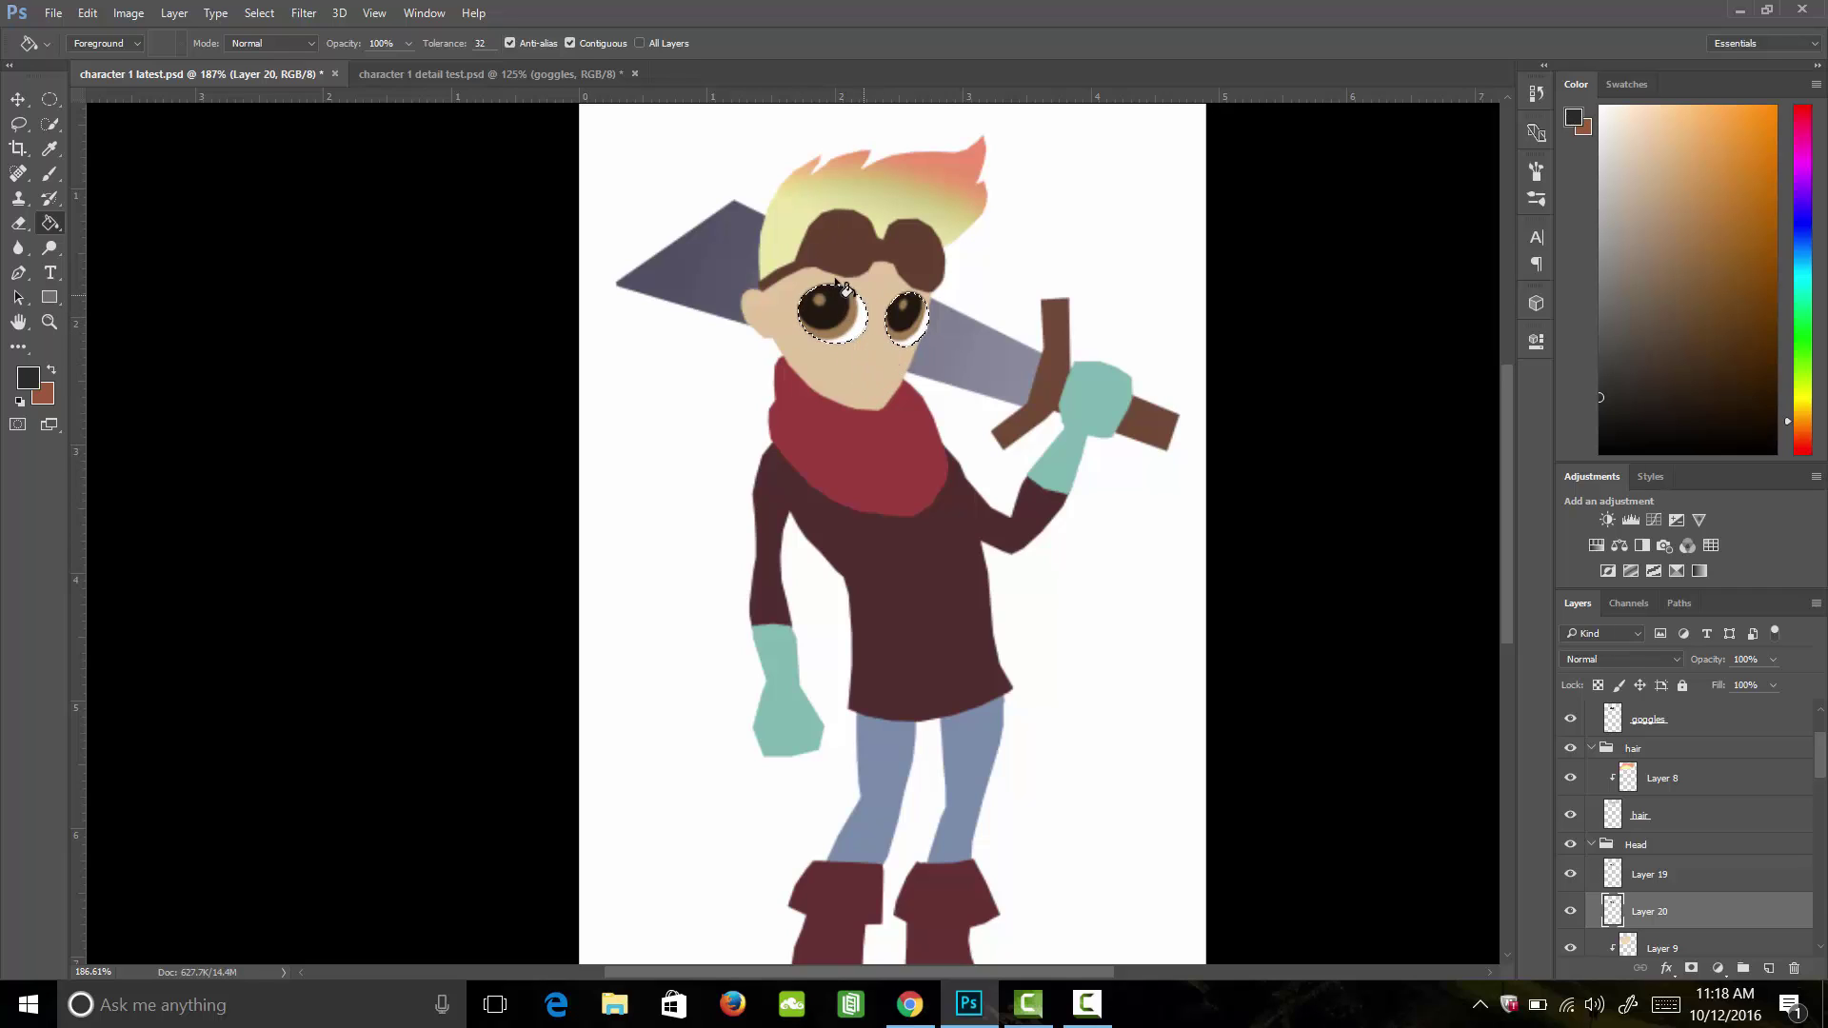
pyautogui.press('m')
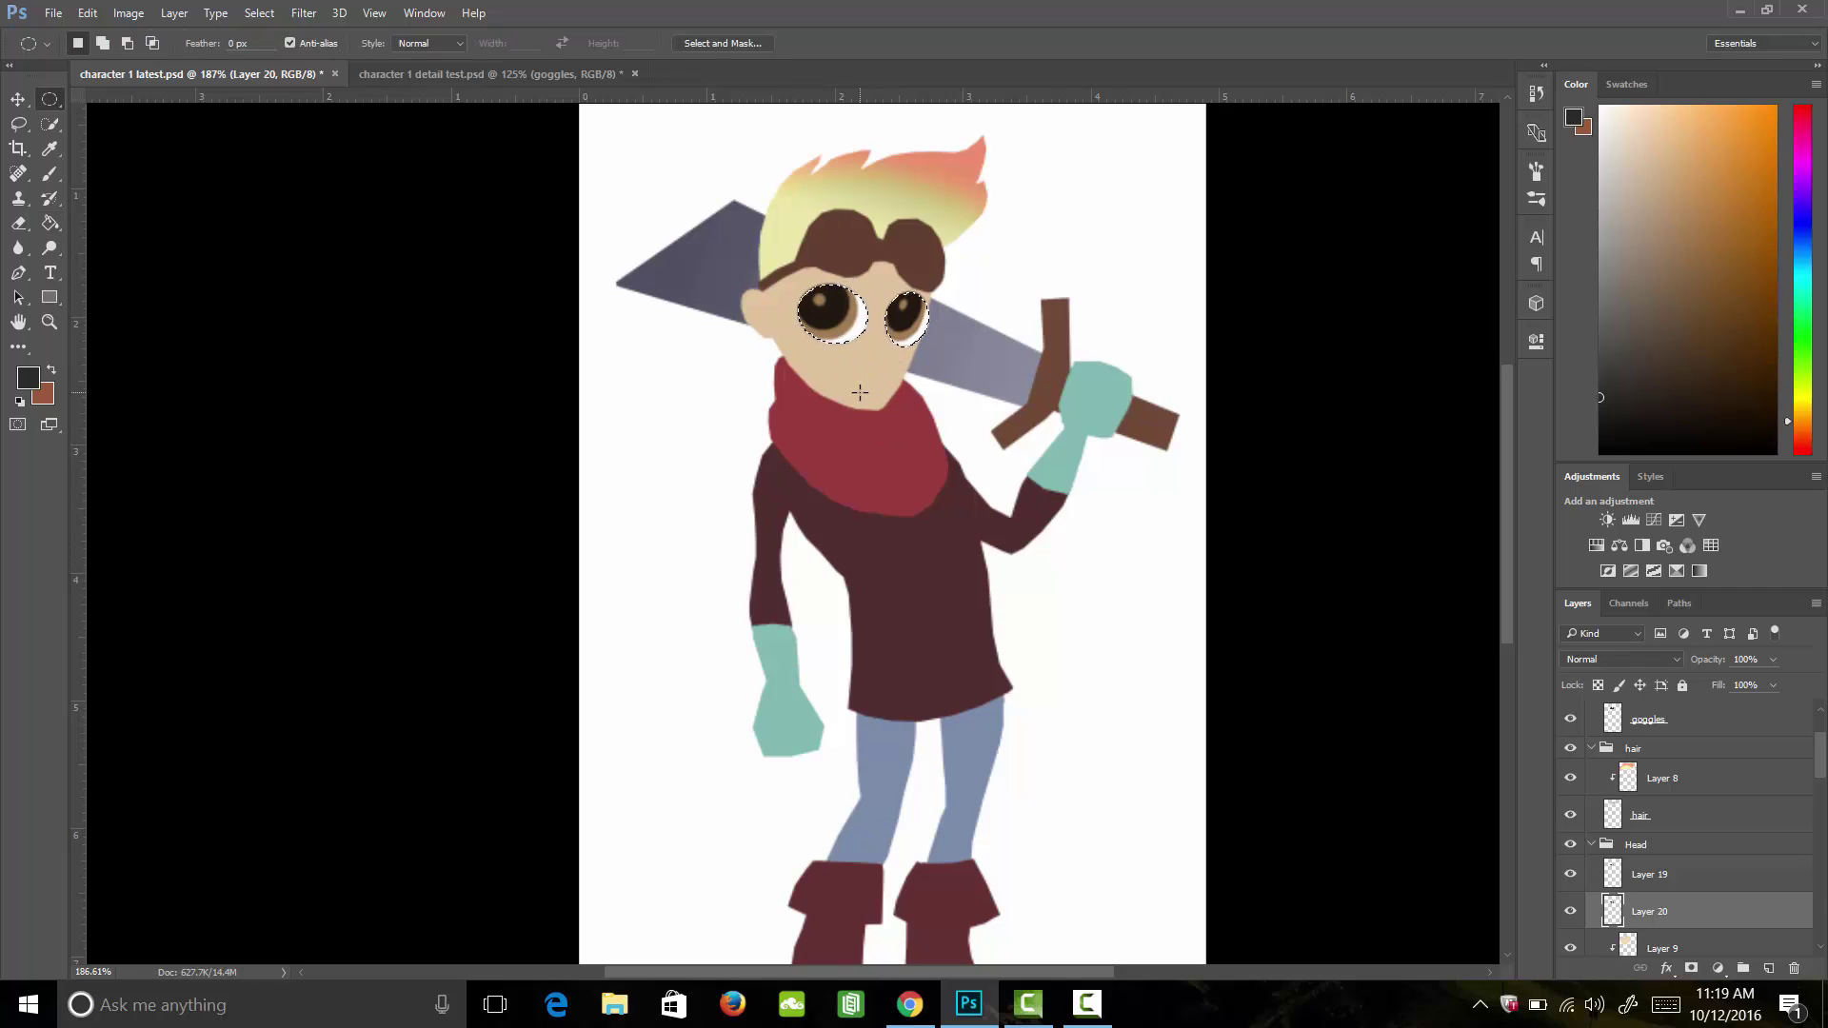
pyautogui.click(863, 303)
# Step: Nudge the dark eye shapes on Layer 20 slightly upward behind the eyes
pyautogui.press('v')
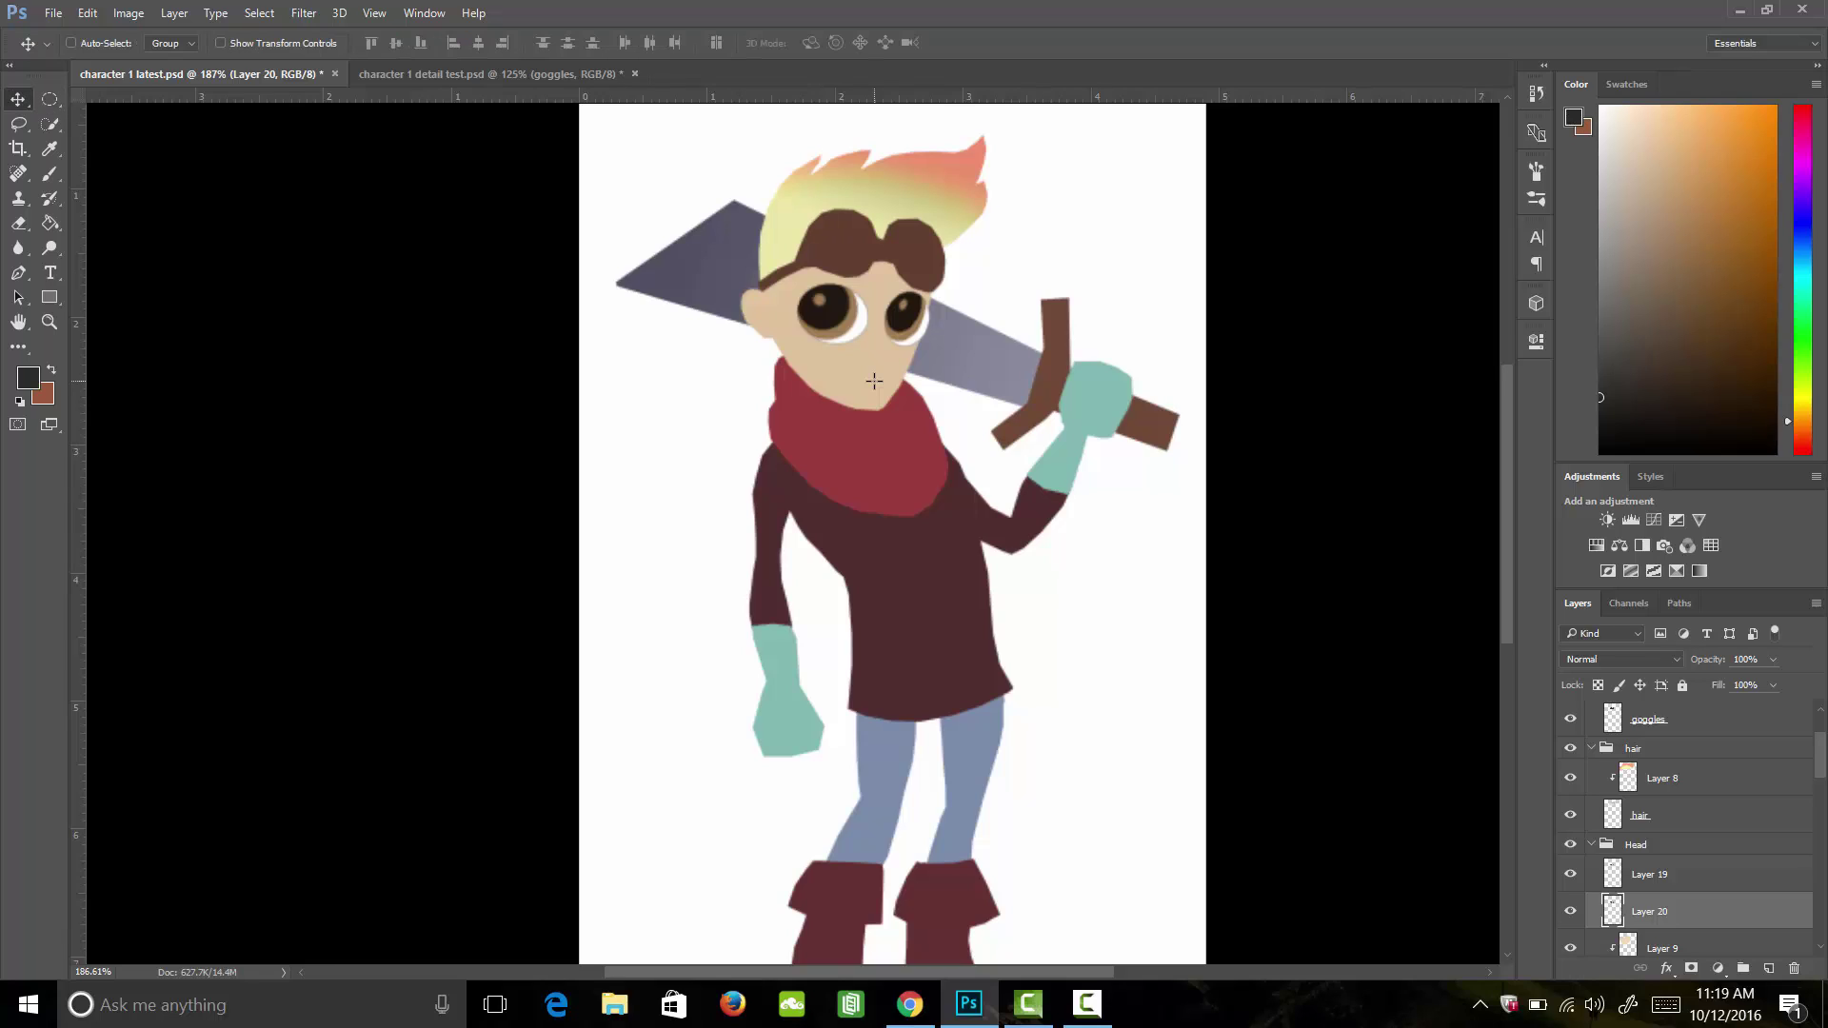
pyautogui.press('Up')
pyautogui.press('Up')
# Step: Paint a short dark eyebrow above each eye on Layer 20, undoing the first stroke attempts
pyautogui.press('z')
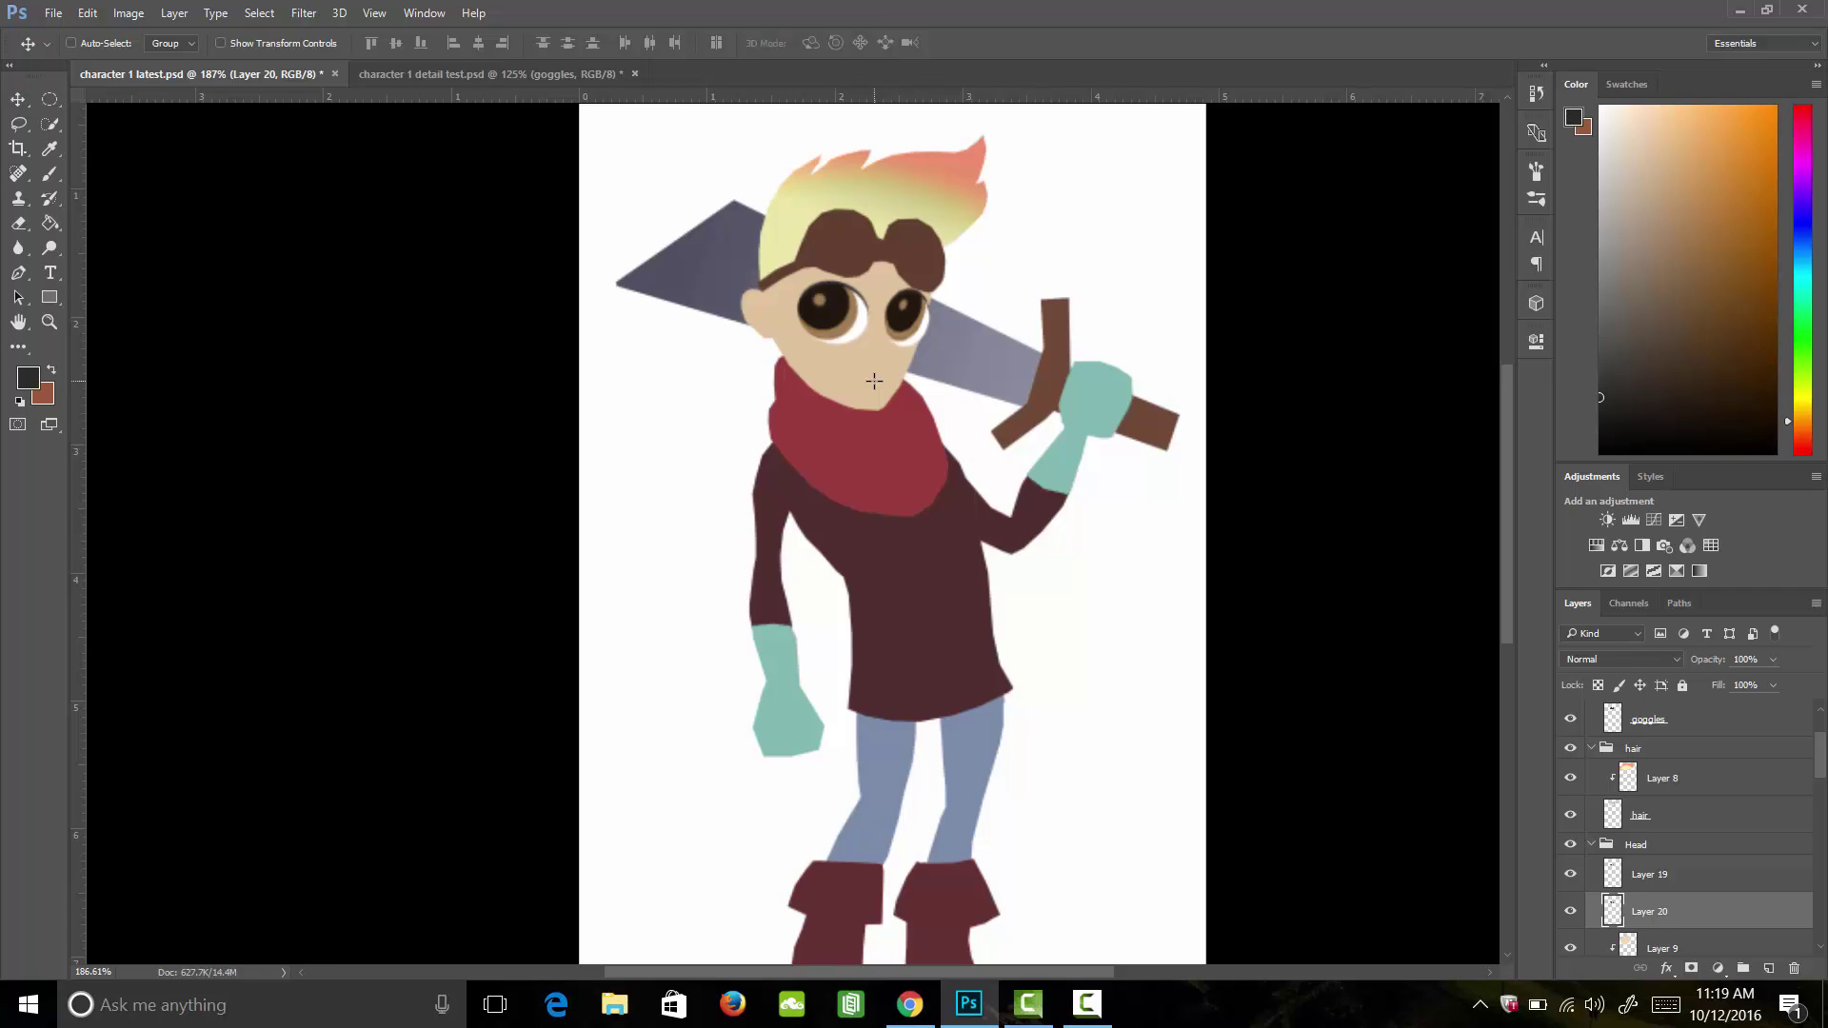
pyautogui.moveTo(932, 340); pyautogui.dragTo(877, 424)
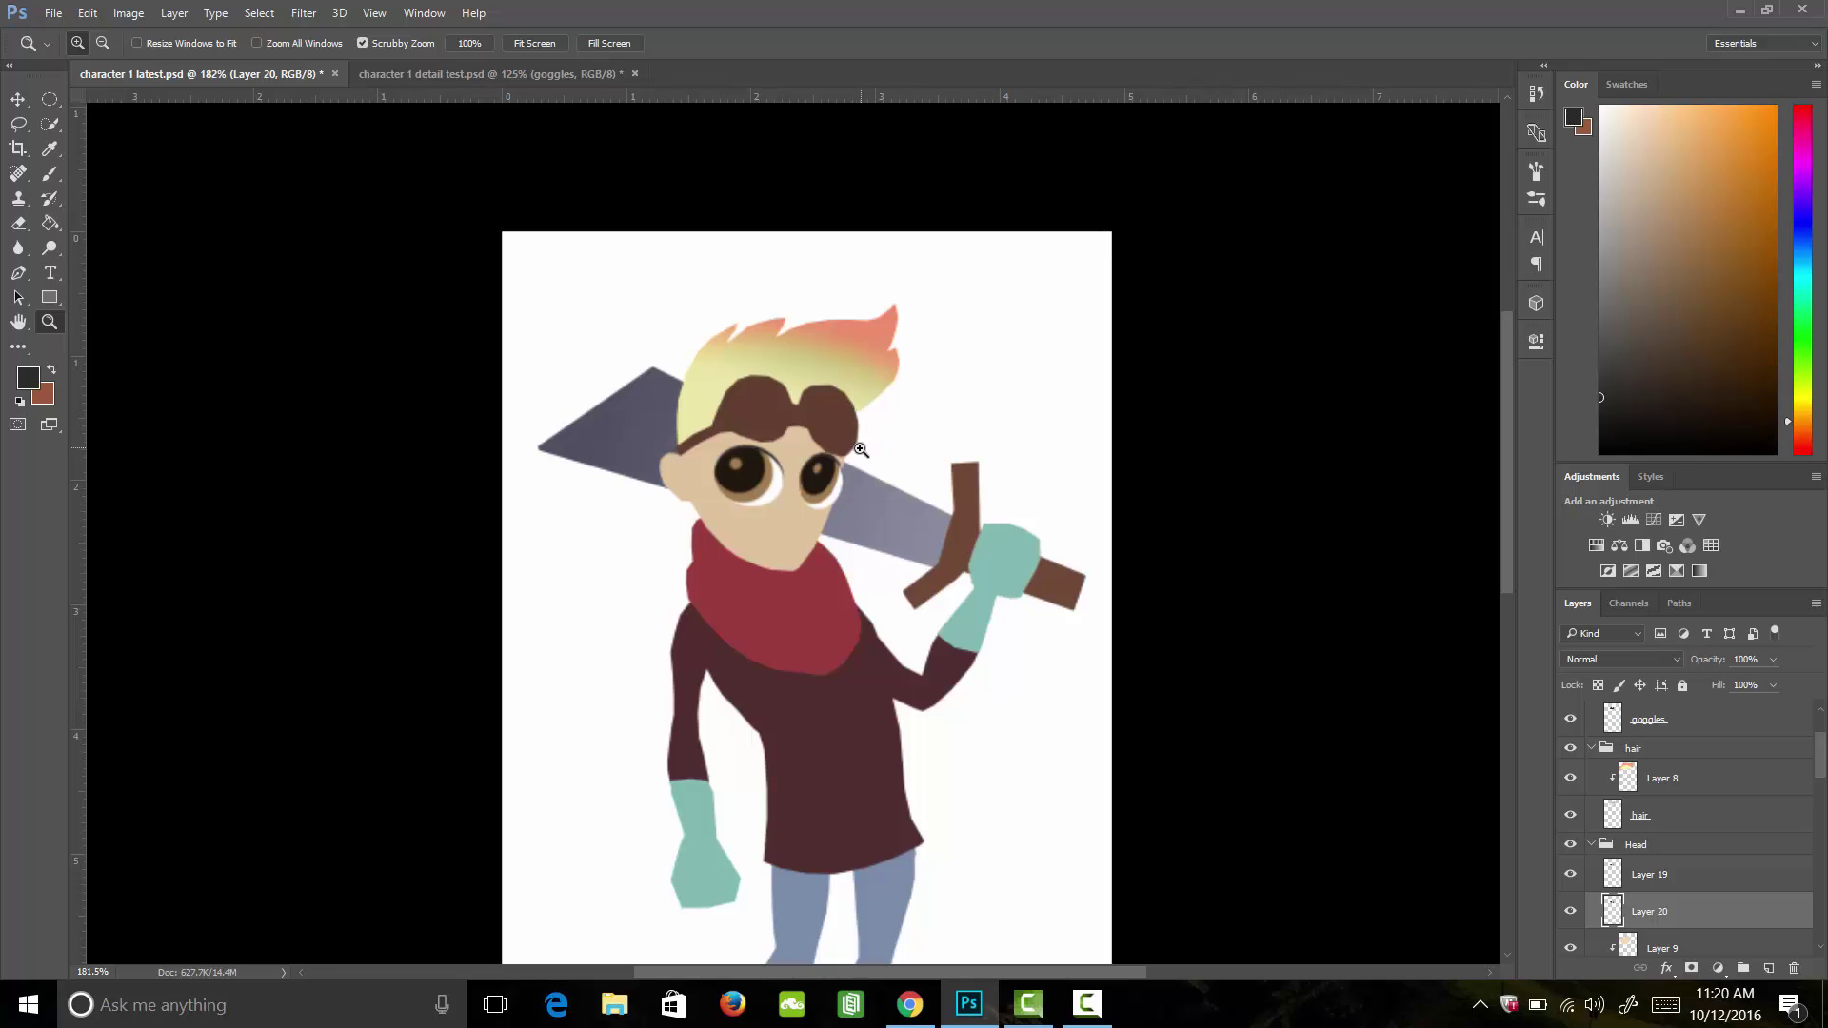
pyautogui.press('b')
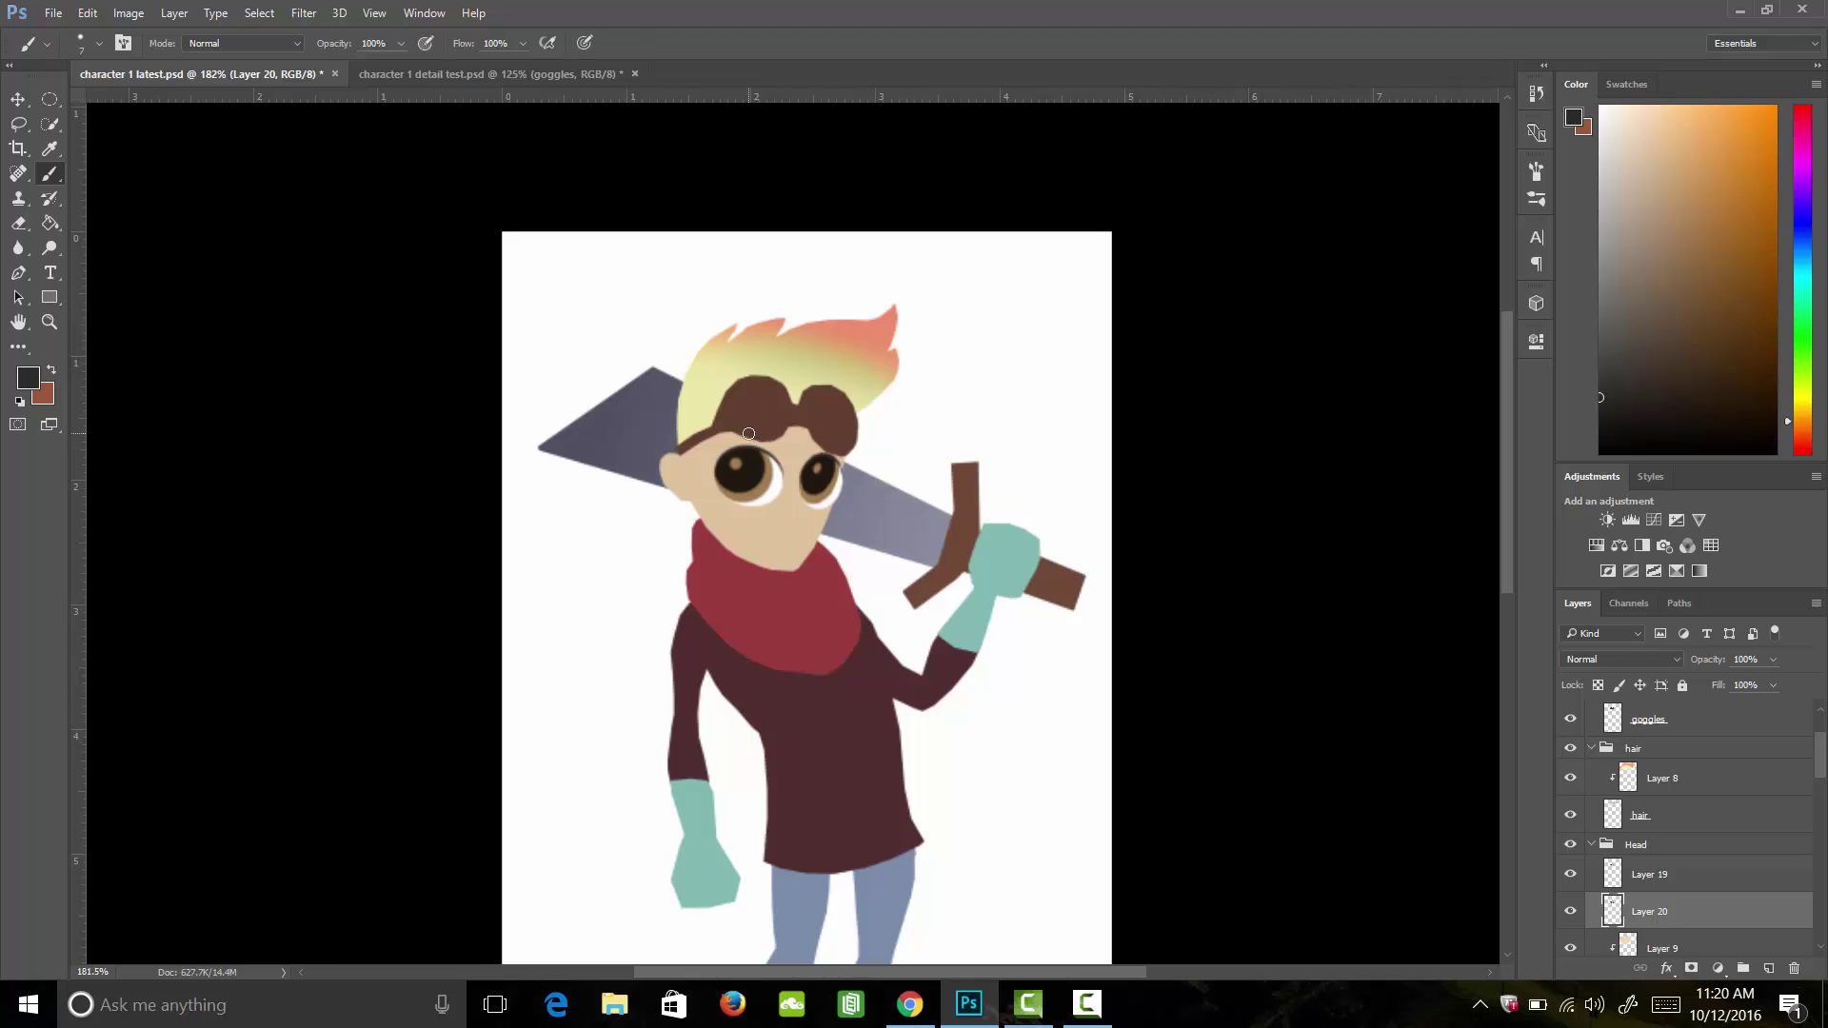
pyautogui.moveTo(748, 433); pyautogui.dragTo(779, 444)
pyautogui.hotkey('ctrl', 'z')
pyautogui.hotkey('ctrl', 'z')
pyautogui.hotkey('ctrl', 'z')
pyautogui.hotkey('ctrl', 'z')
pyautogui.click(812, 445)
pyautogui.moveTo(806, 444); pyautogui.dragTo(843, 455)
# Step: Sample the face's skin colour and adjust the foreground colour to the darker, redder brown af8066
pyautogui.press('z')
pyautogui.moveTo(849, 474)
pyautogui.mouseDown()
pyautogui.moveTo(799, 481)
pyautogui.moveTo(833, 496)
pyautogui.moveTo(809, 524)
pyautogui.mouseUp()
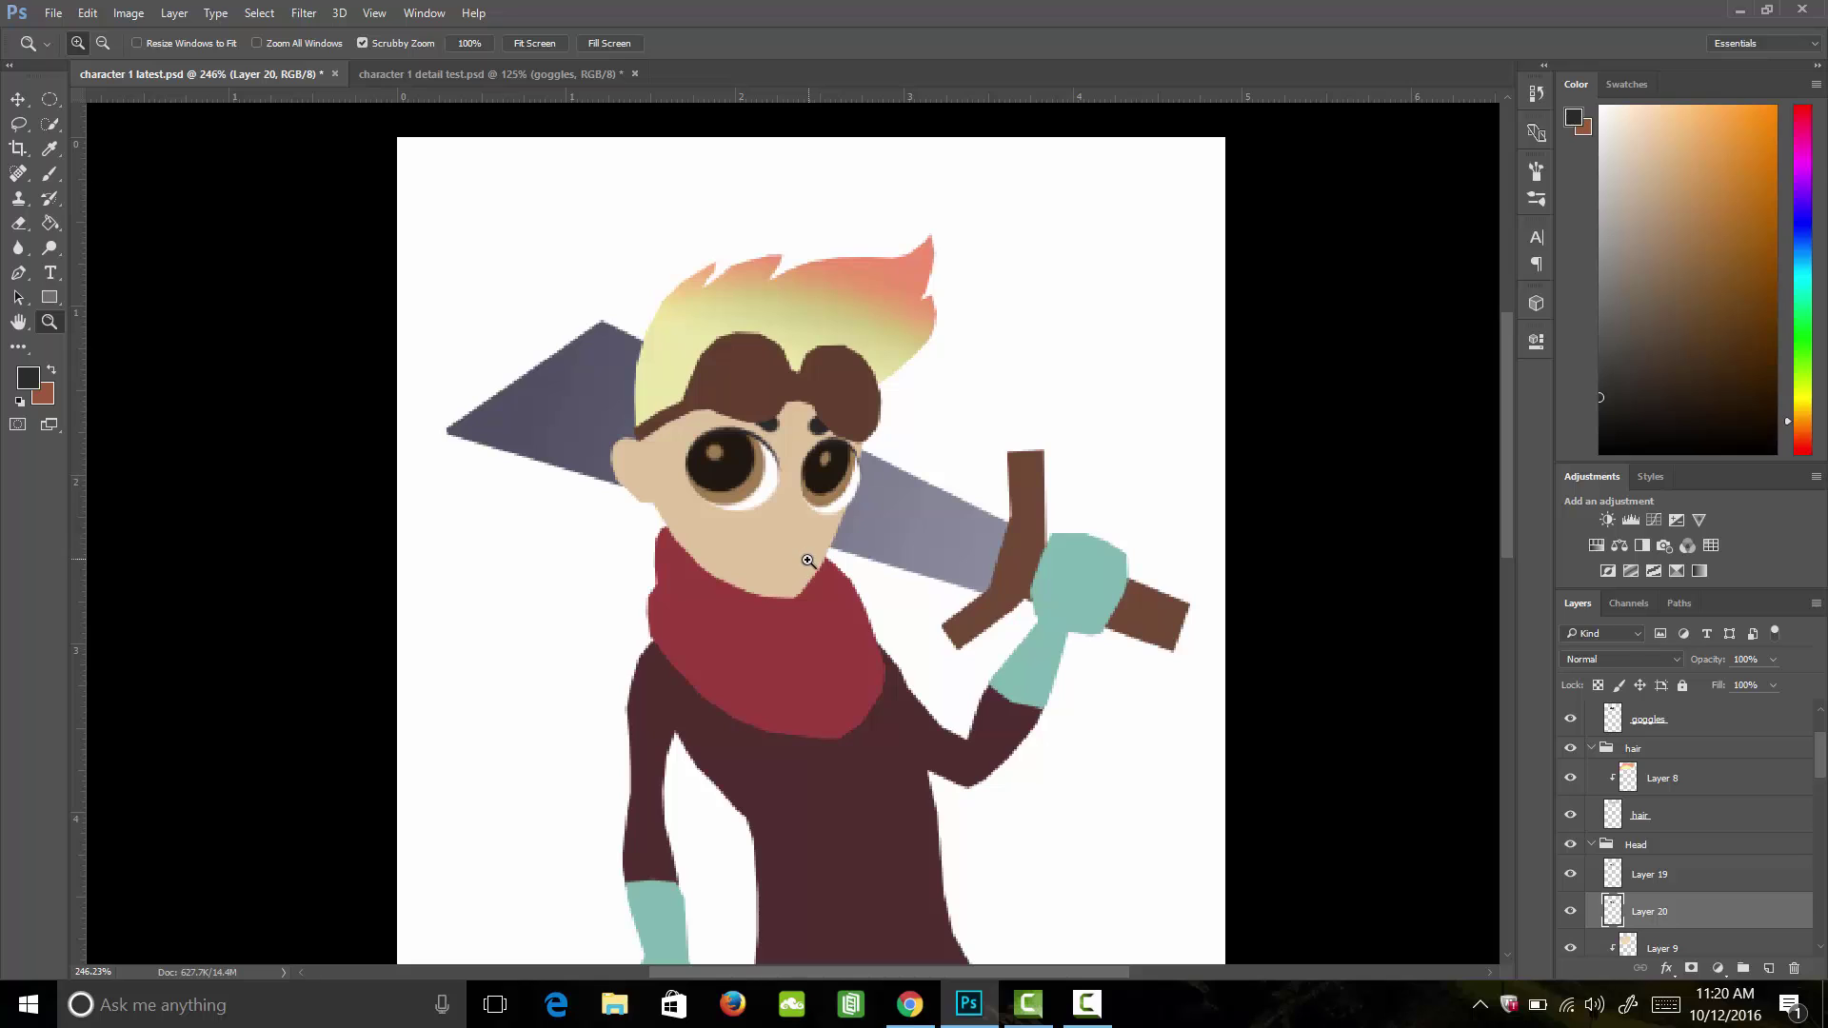
pyautogui.press('b')
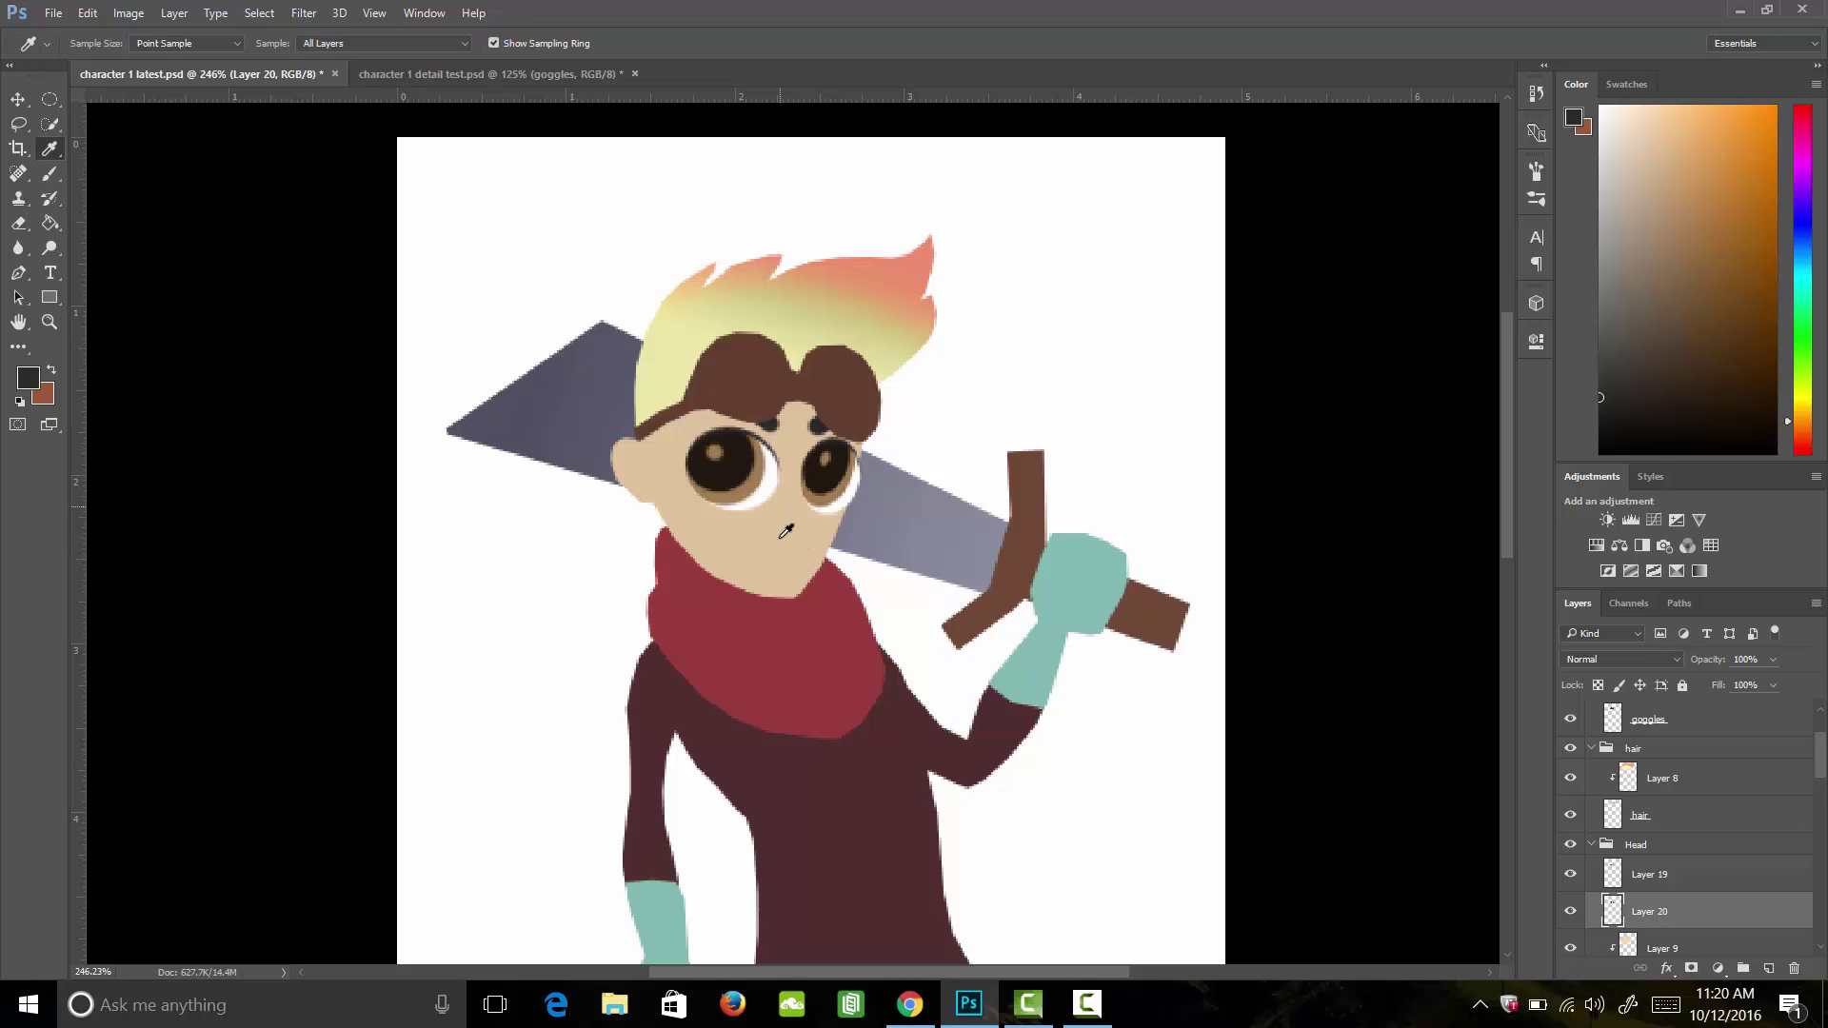
pyautogui.click(791, 544)
pyautogui.click(29, 378)
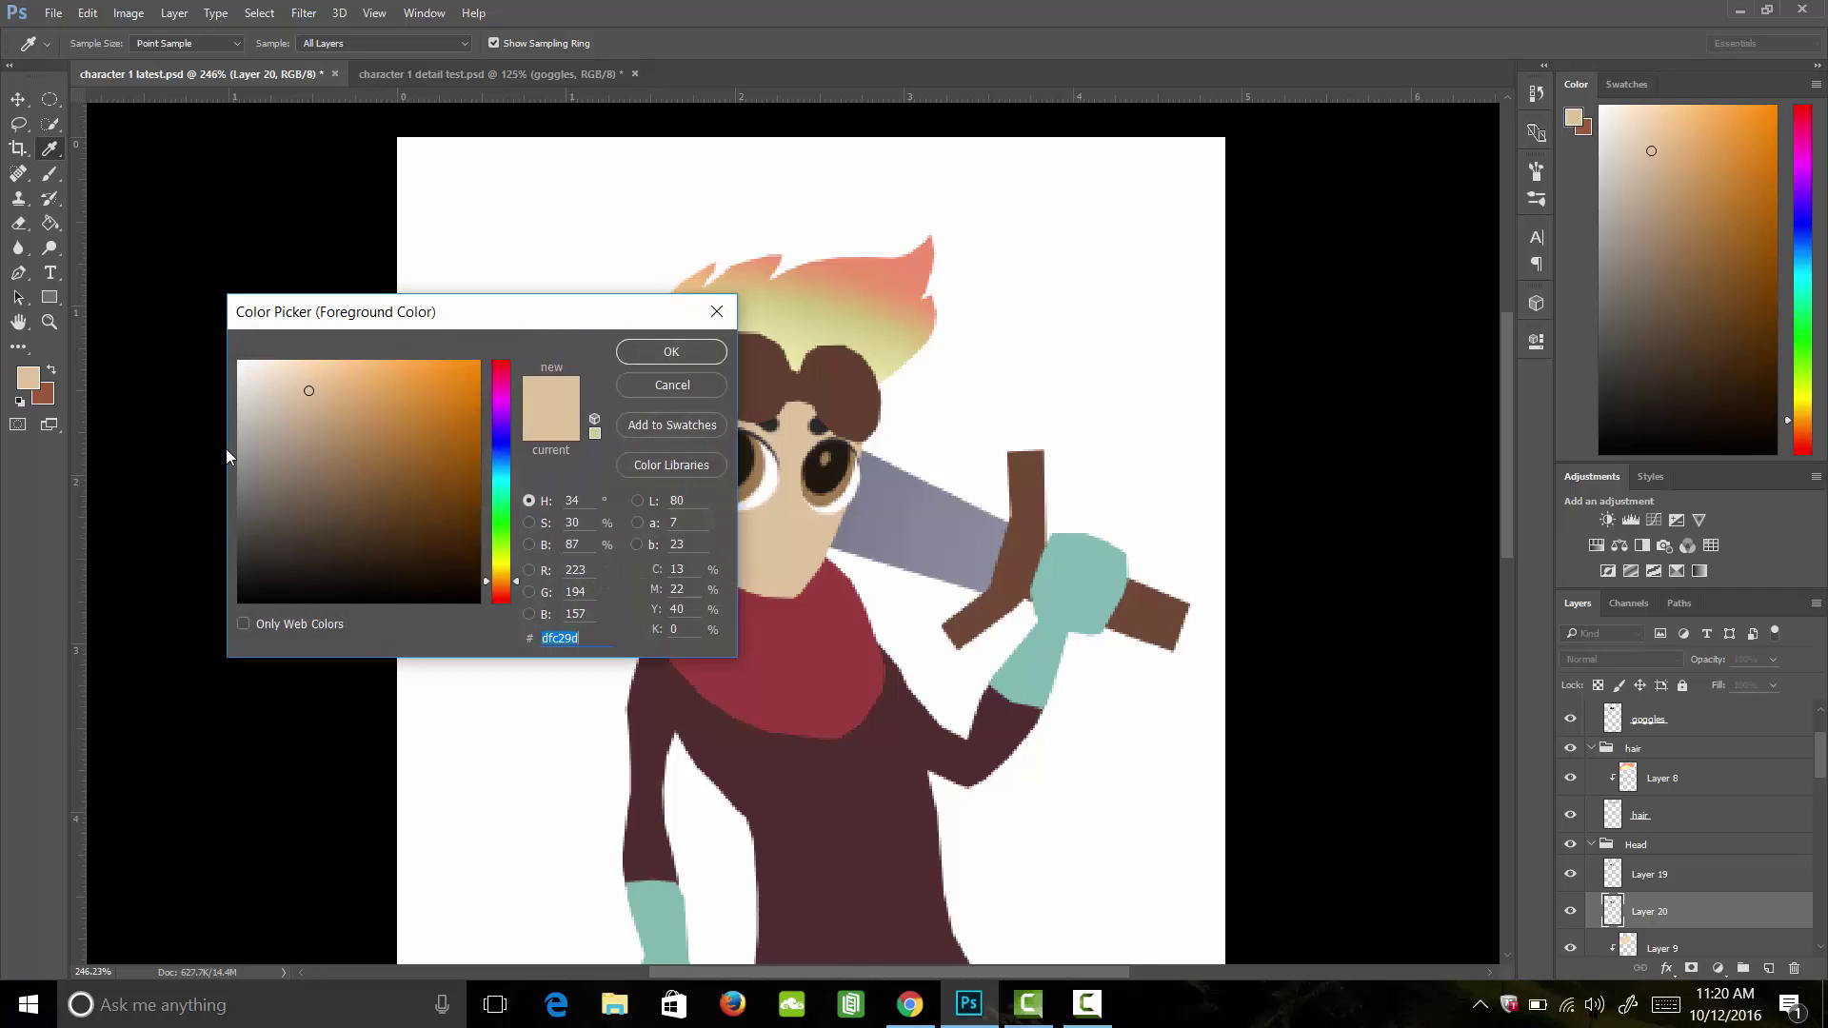
pyautogui.click(311, 436)
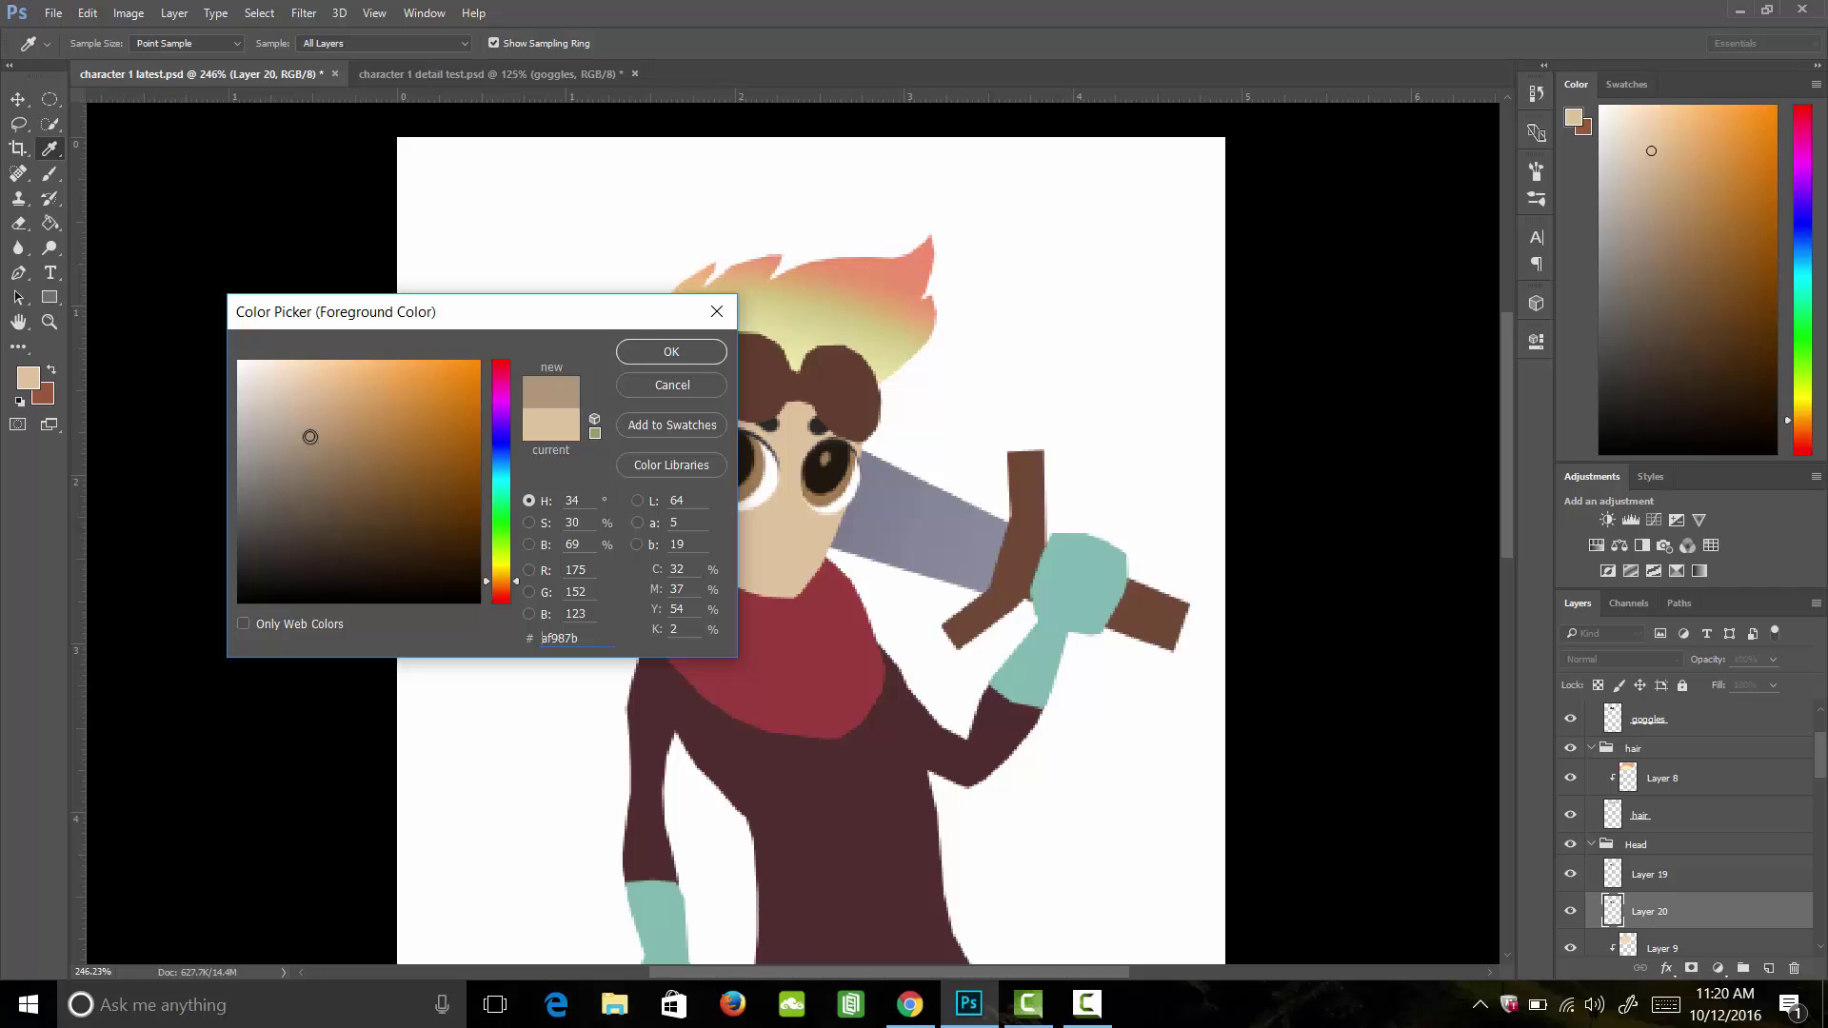
pyautogui.moveTo(310, 436); pyautogui.dragTo(339, 436)
pyautogui.moveTo(501, 580); pyautogui.dragTo(499, 590)
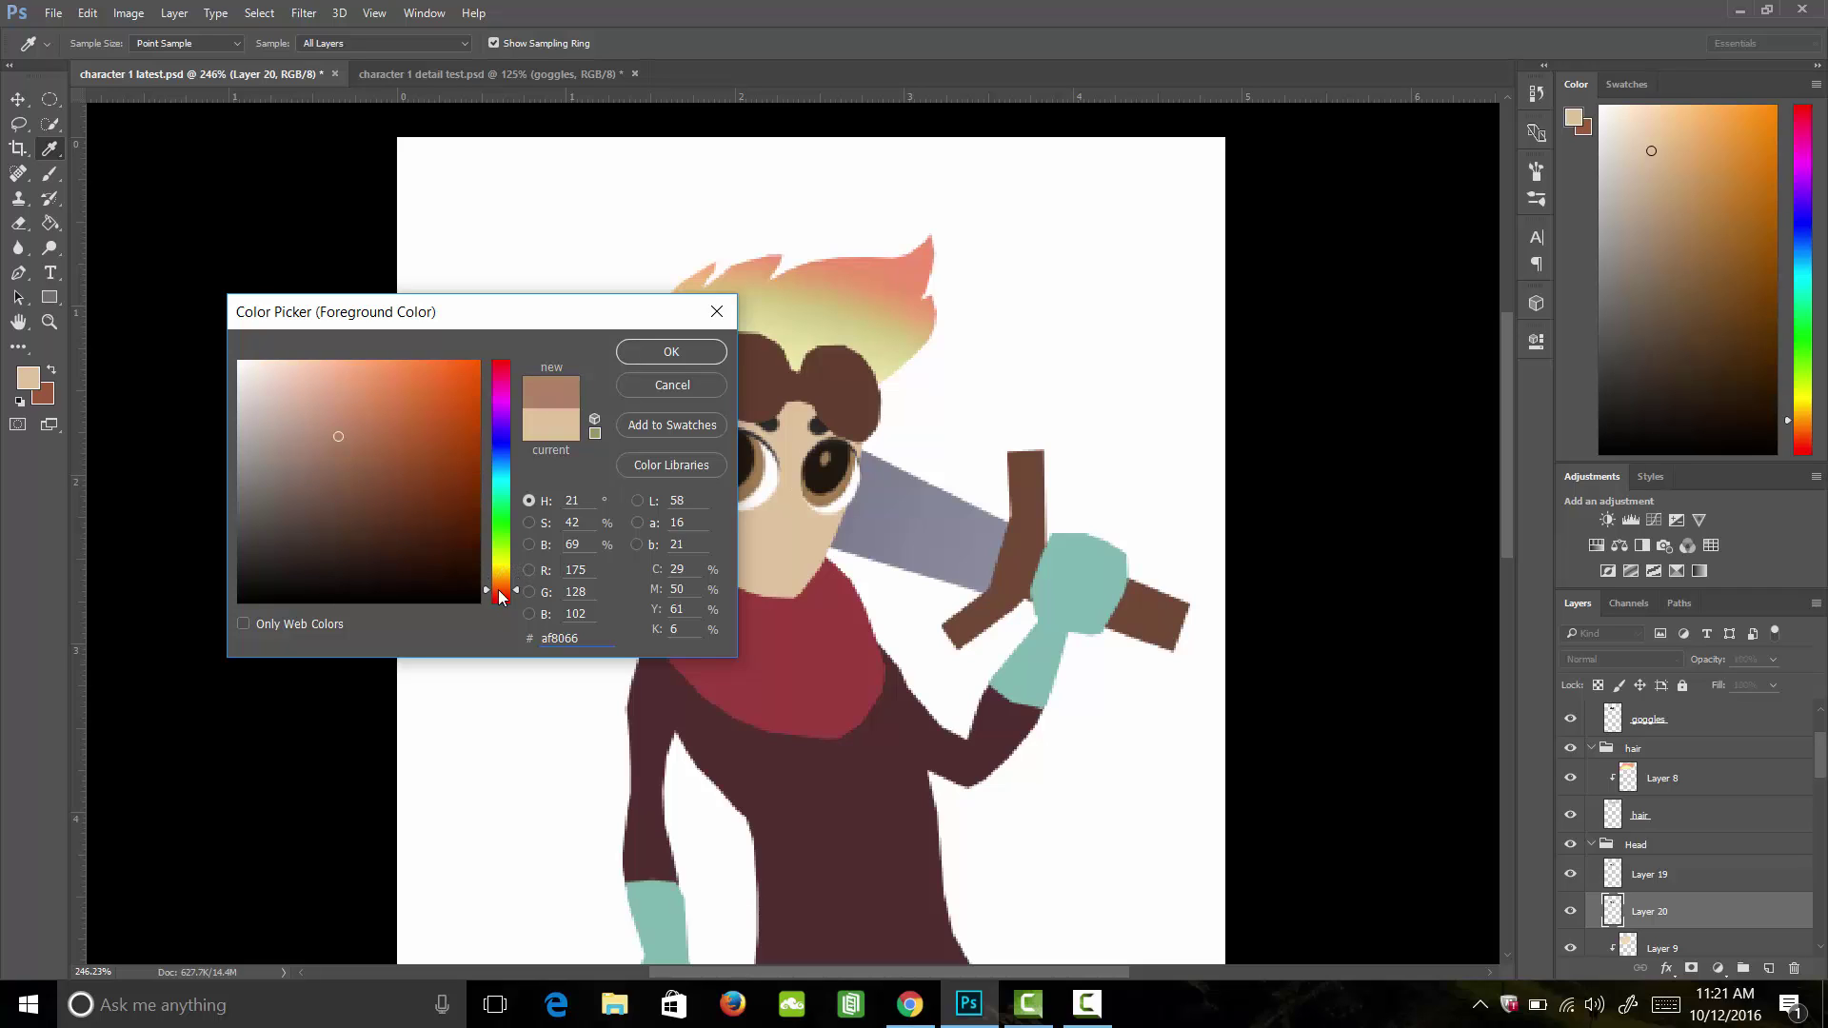
pyautogui.click(642, 354)
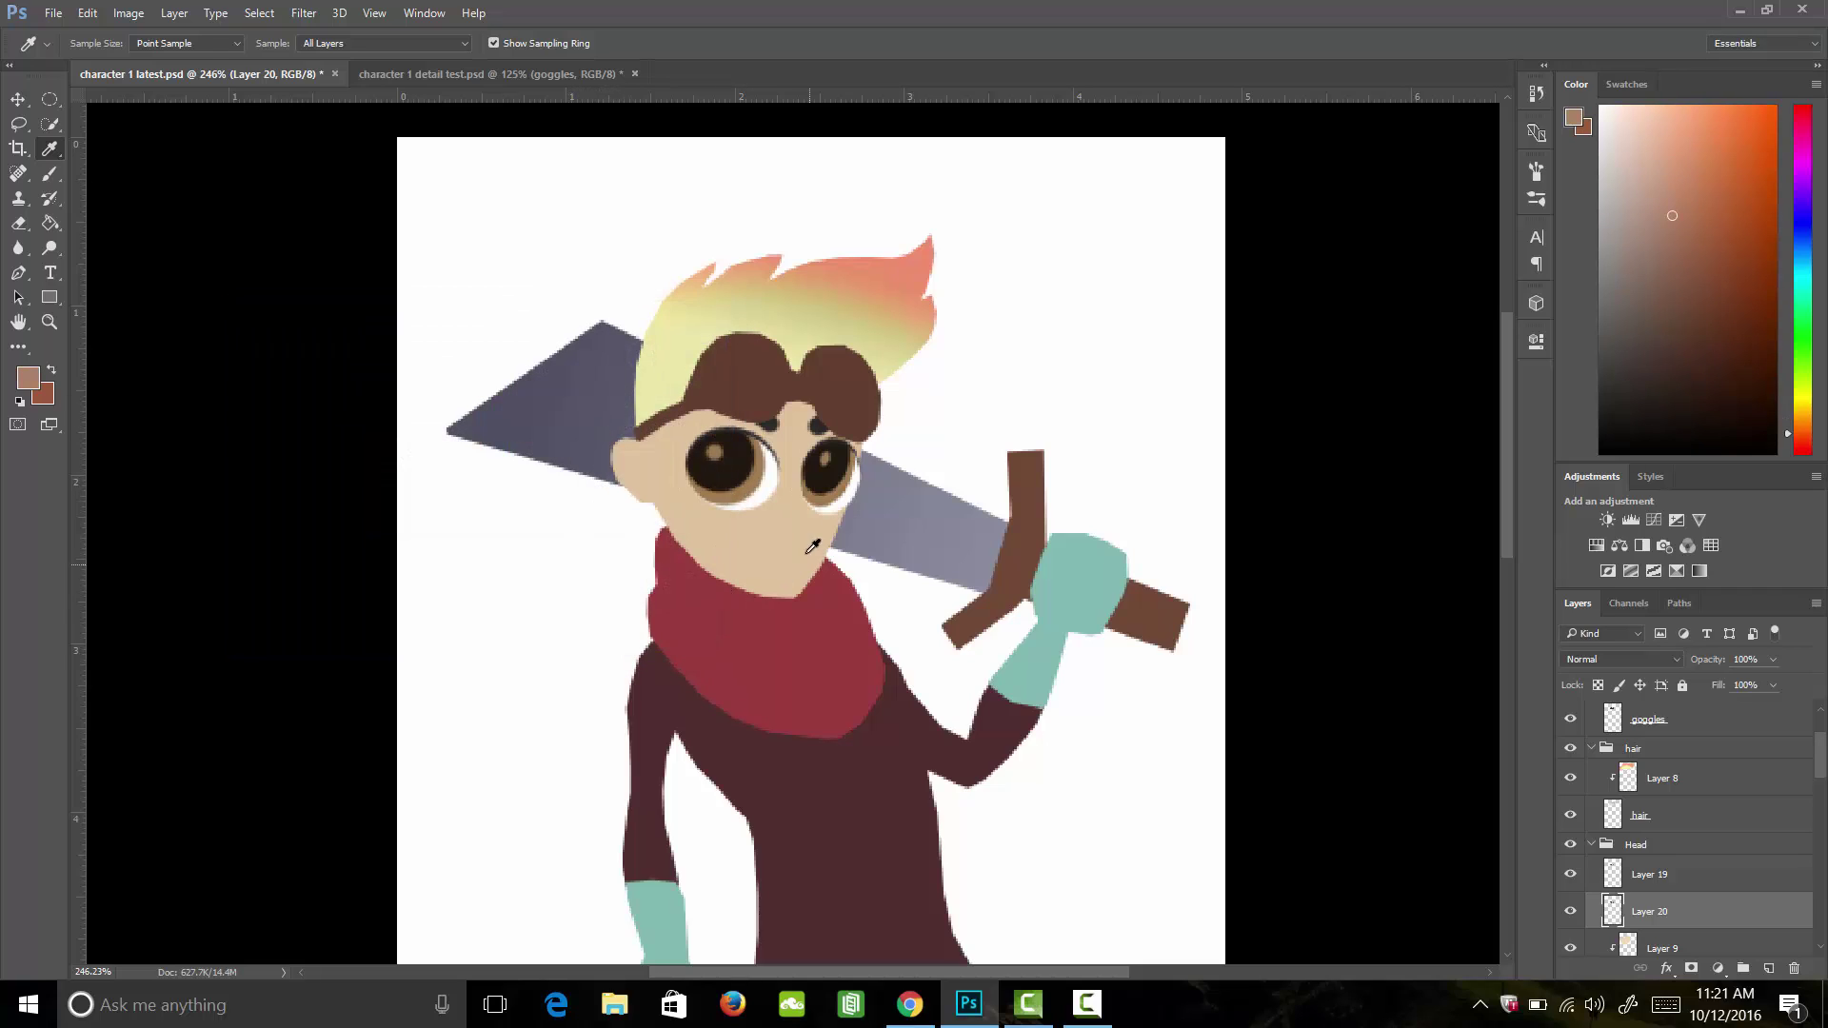
# Step: Paint a mouth on the lower face and erase its edges to shape it into a slim, slanted wedge
pyautogui.press('b')
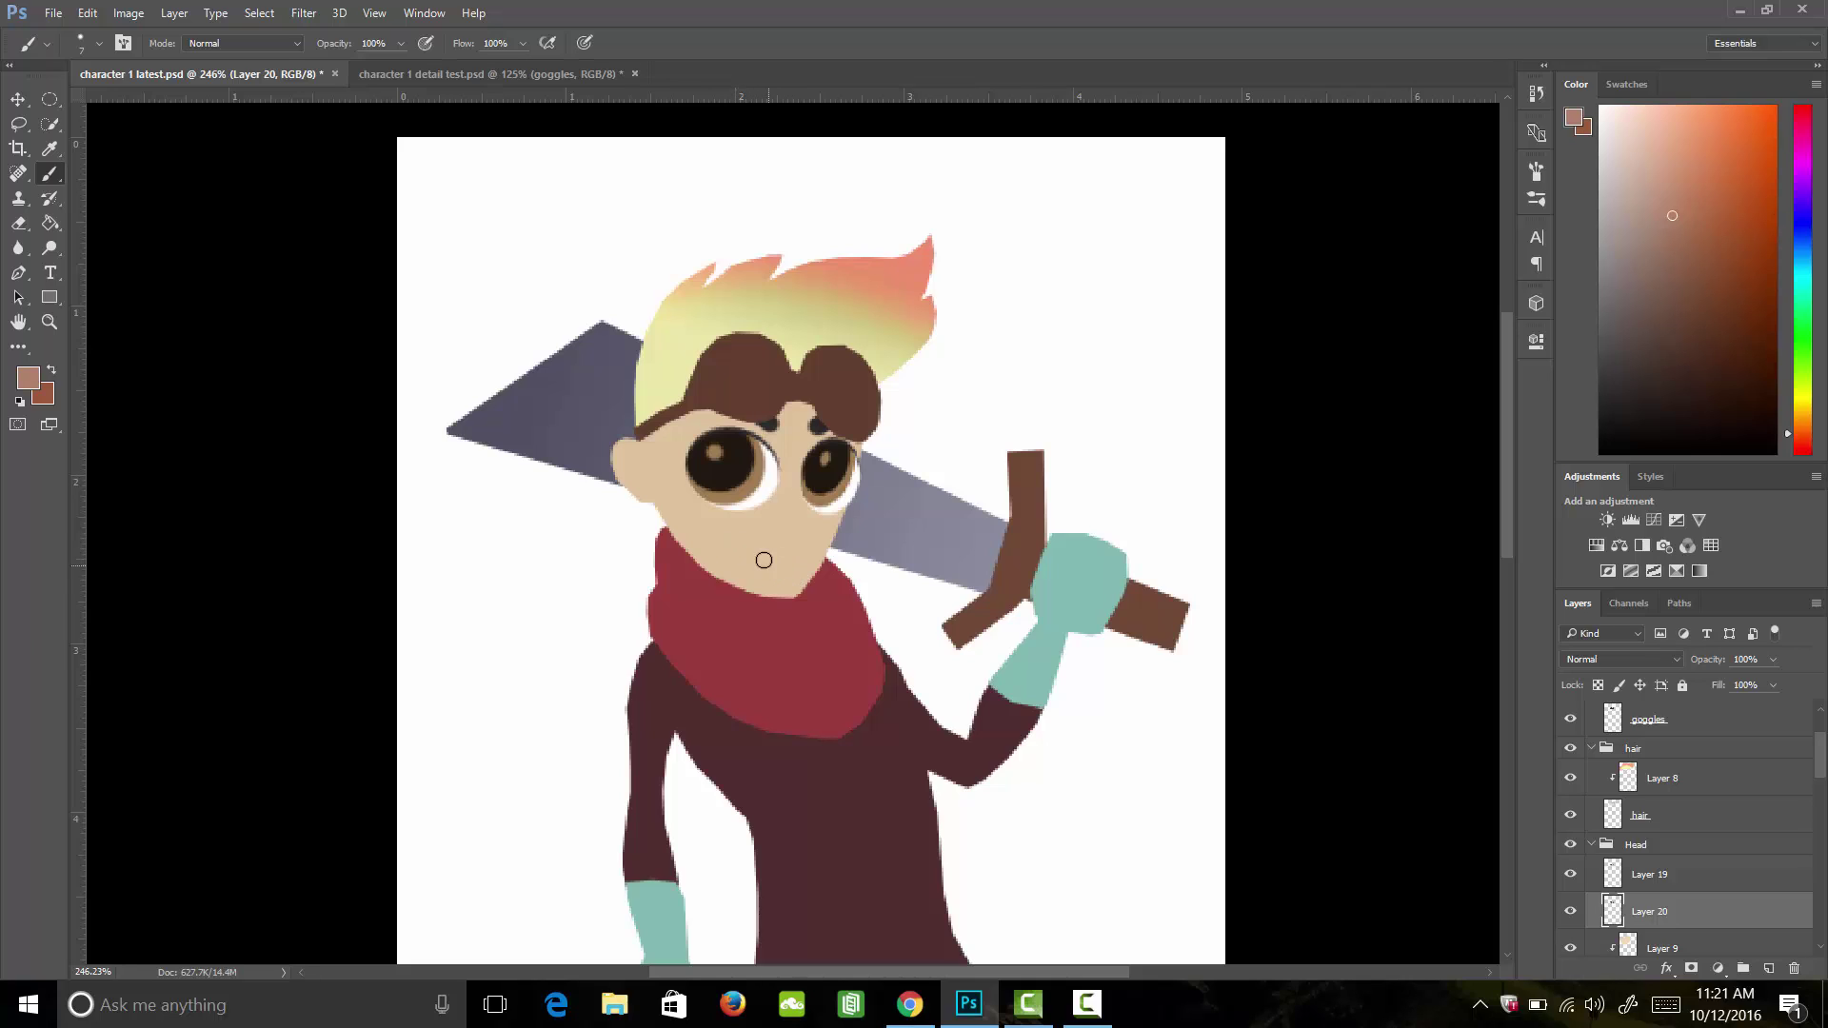
pyautogui.moveTo(751, 552); pyautogui.dragTo(794, 560)
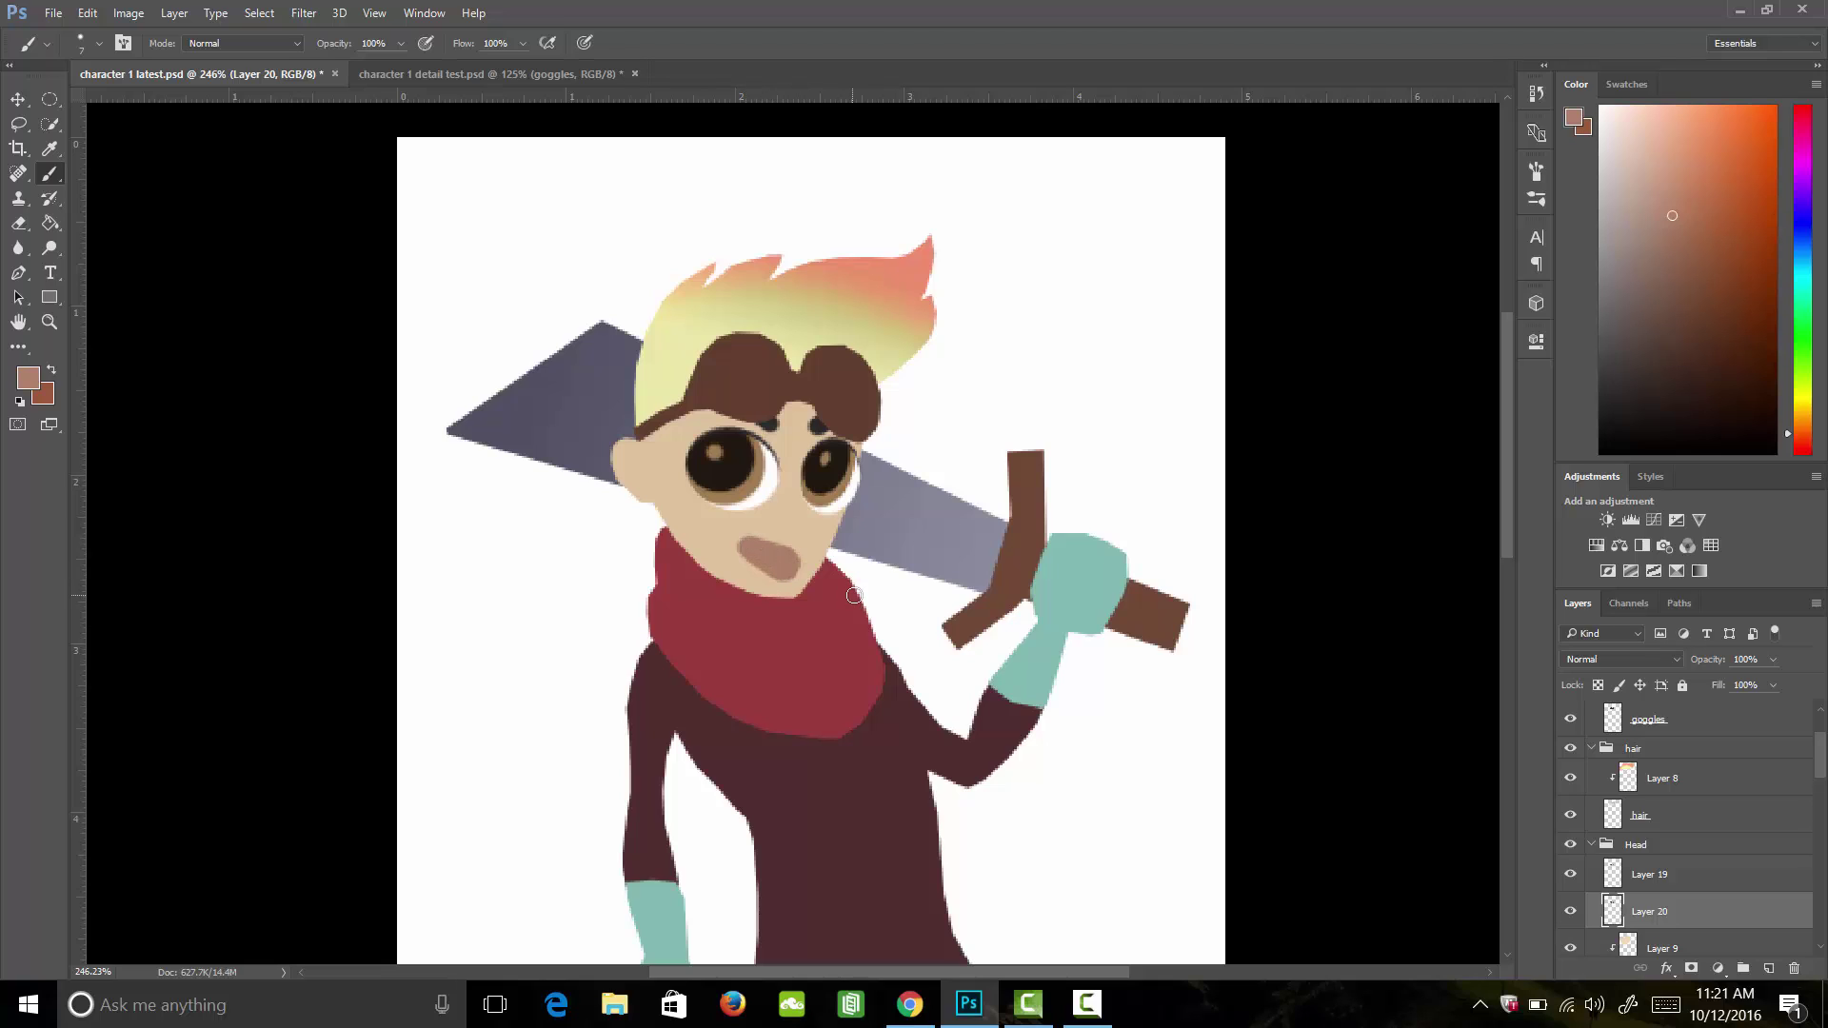
pyautogui.press('e')
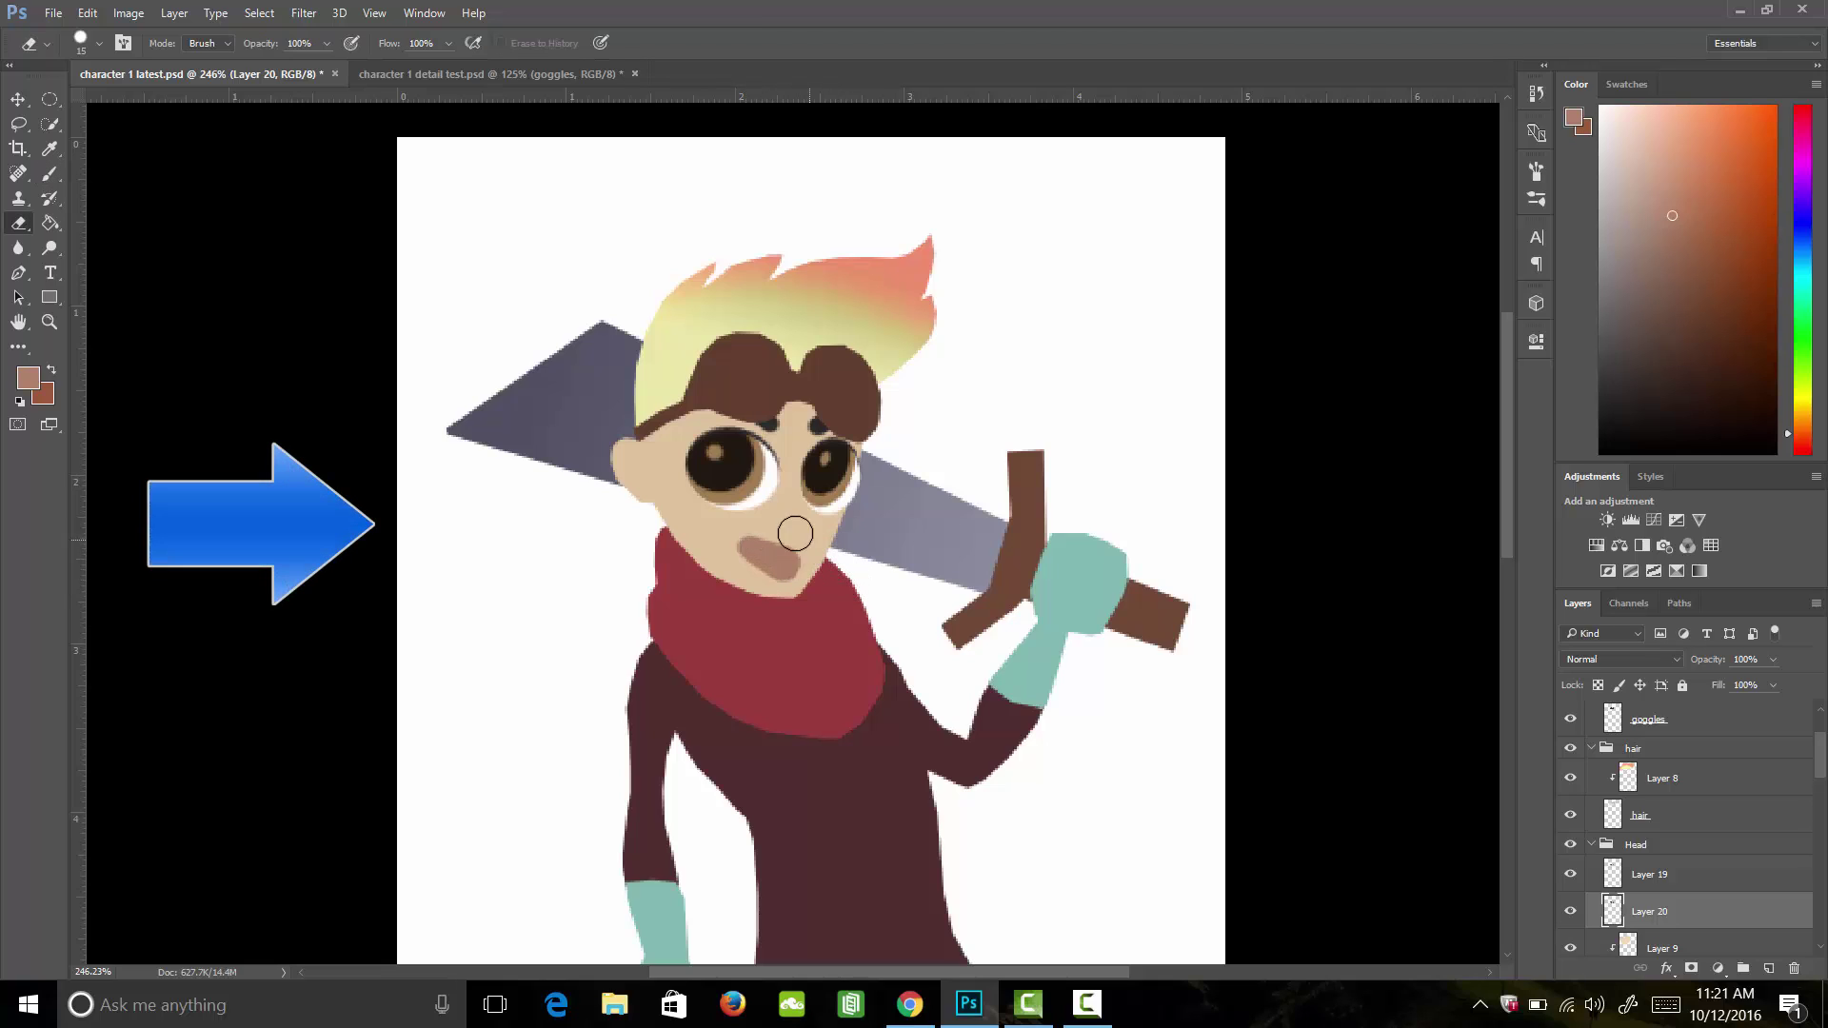
pyautogui.moveTo(727, 530); pyautogui.dragTo(868, 555)
pyautogui.moveTo(724, 567); pyautogui.dragTo(866, 615)
pyautogui.moveTo(780, 529)
pyautogui.mouseDown()
pyautogui.moveTo(800, 572)
pyautogui.moveTo(815, 561)
pyautogui.mouseUp()
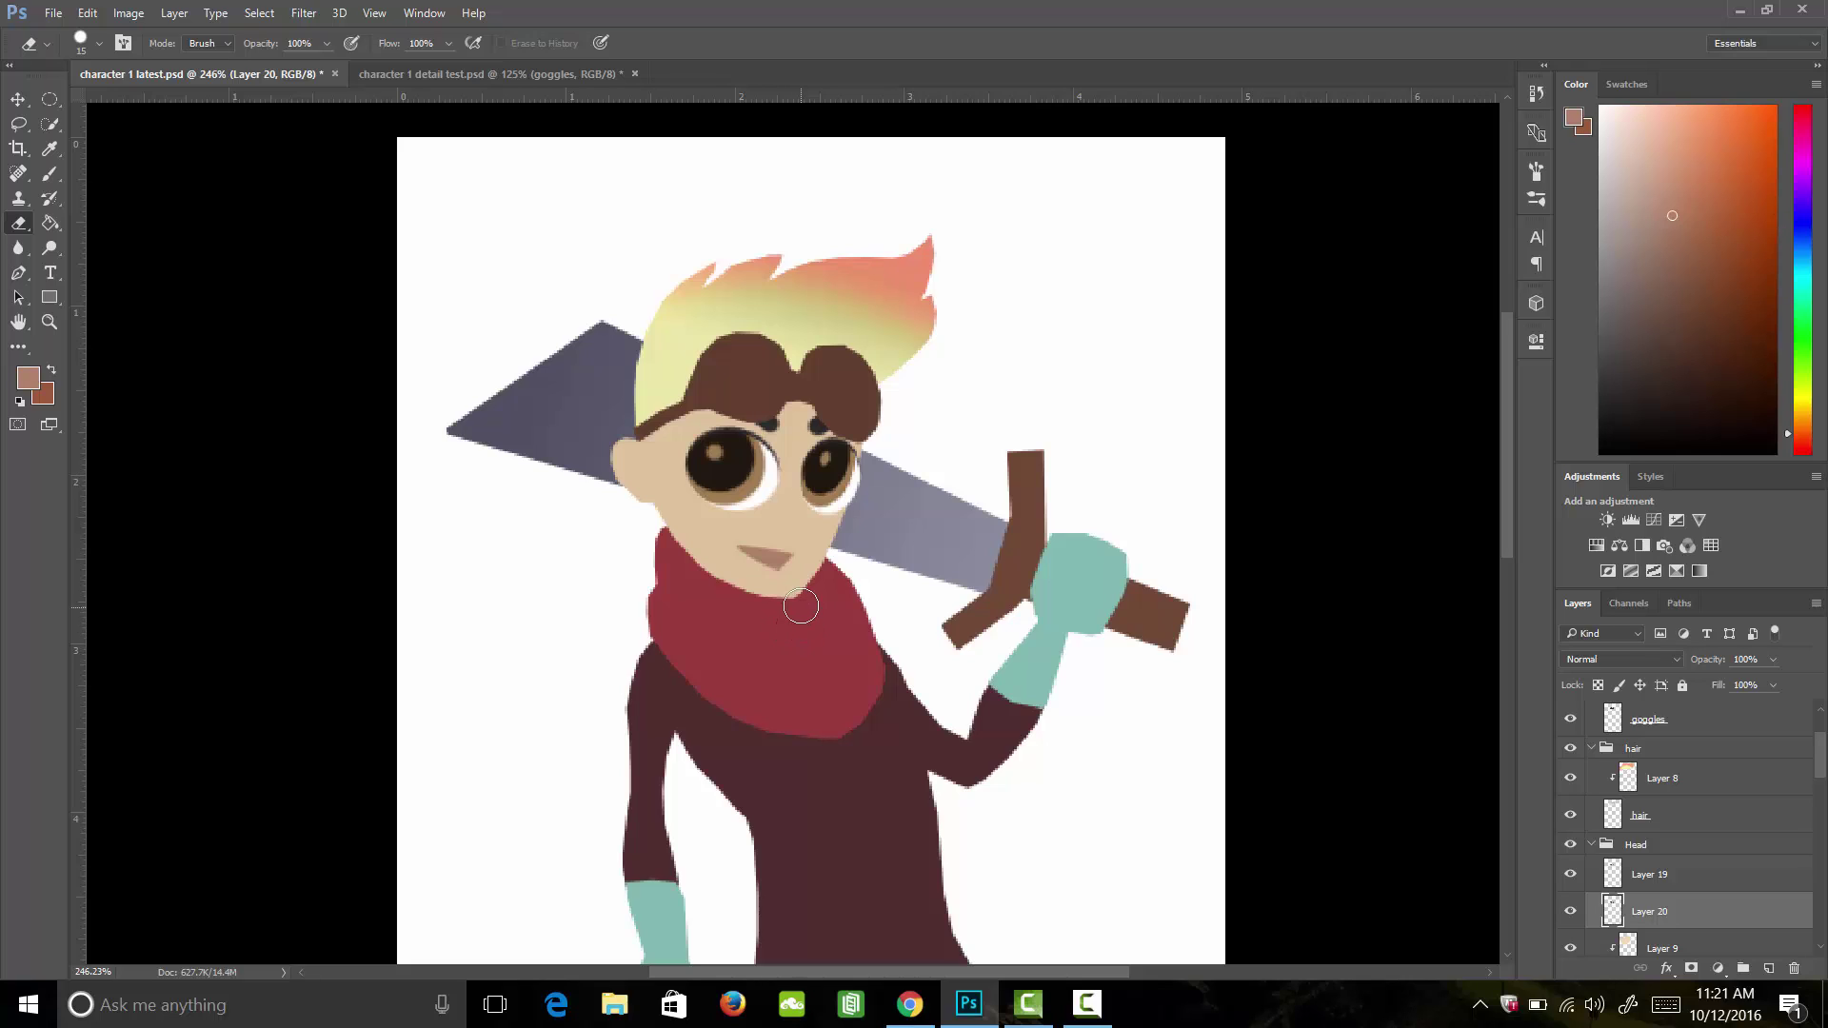
# Step: Select the mouth with the Lasso, shift it slightly to the right and up on the face, and deselect
pyautogui.press('l')
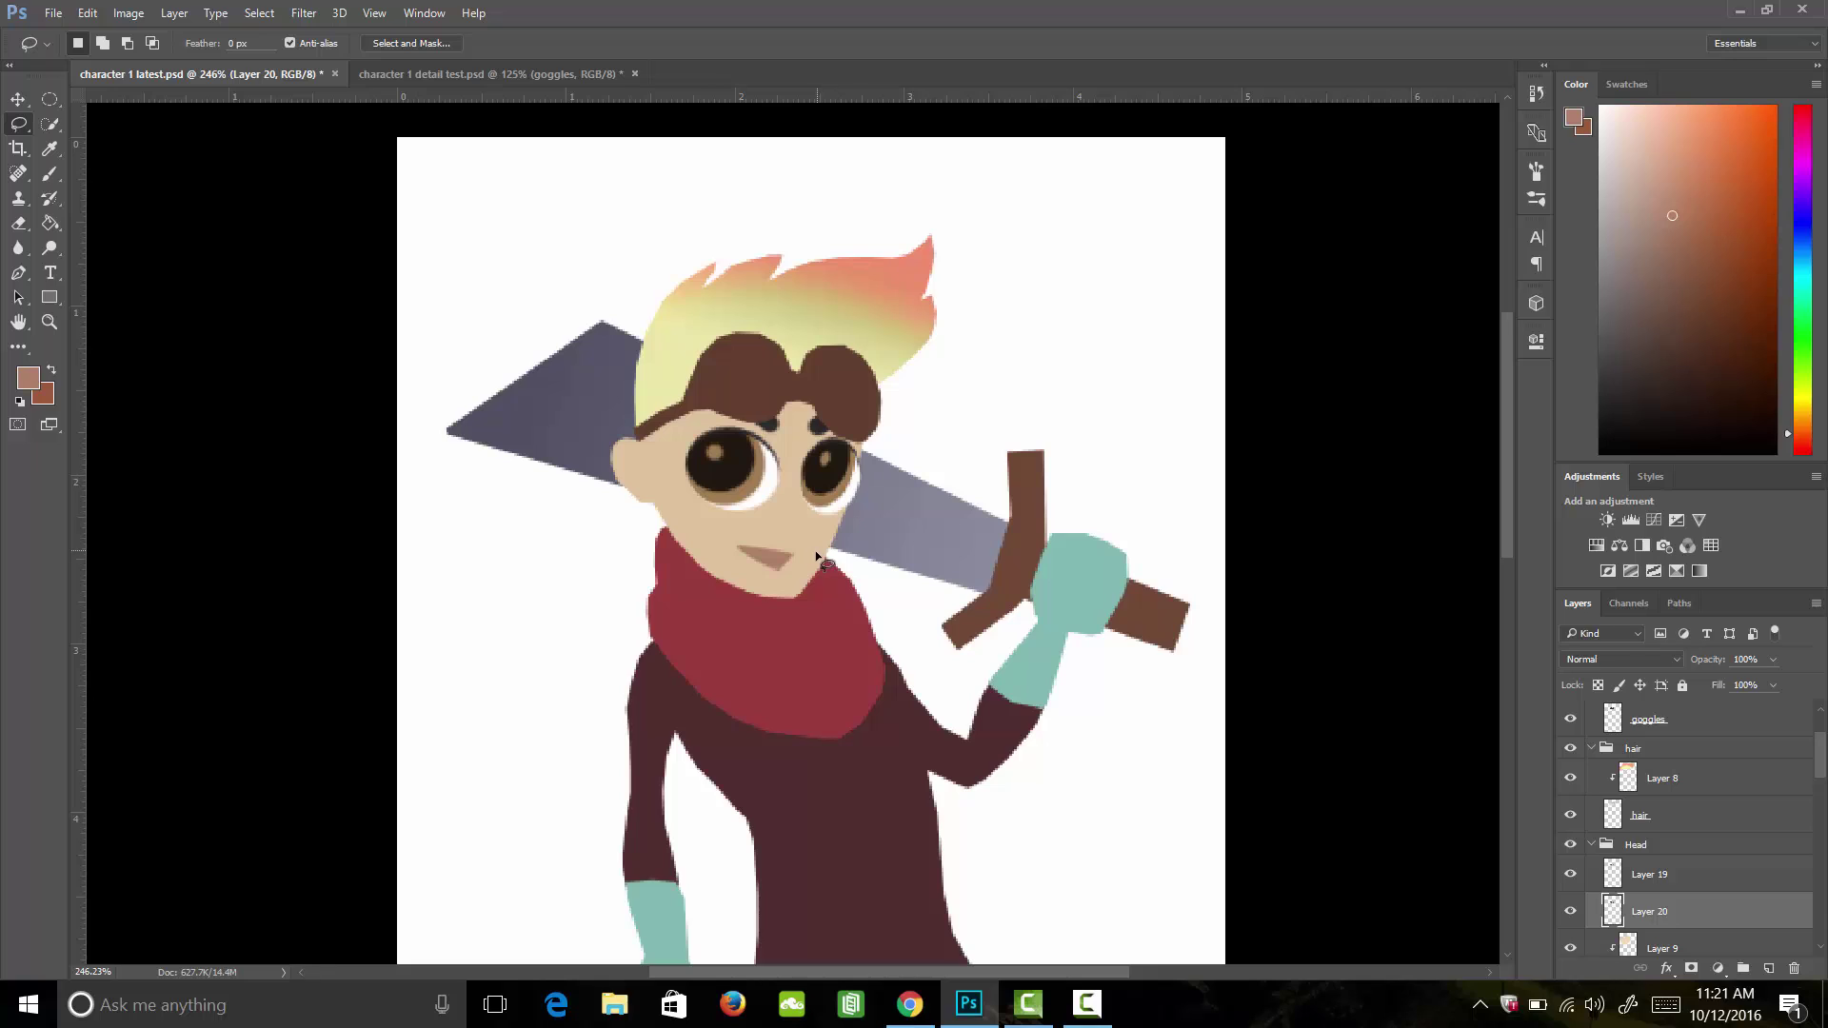
pyautogui.moveTo(817, 551)
pyautogui.mouseDown()
pyautogui.moveTo(776, 533)
pyautogui.moveTo(714, 598)
pyautogui.moveTo(819, 563)
pyautogui.moveTo(807, 584)
pyautogui.mouseUp()
pyautogui.press('v')
pyautogui.moveTo(767, 569)
pyautogui.mouseDown()
pyautogui.moveTo(787, 547)
pyautogui.moveTo(745, 554)
pyautogui.moveTo(797, 566)
pyautogui.mouseUp()
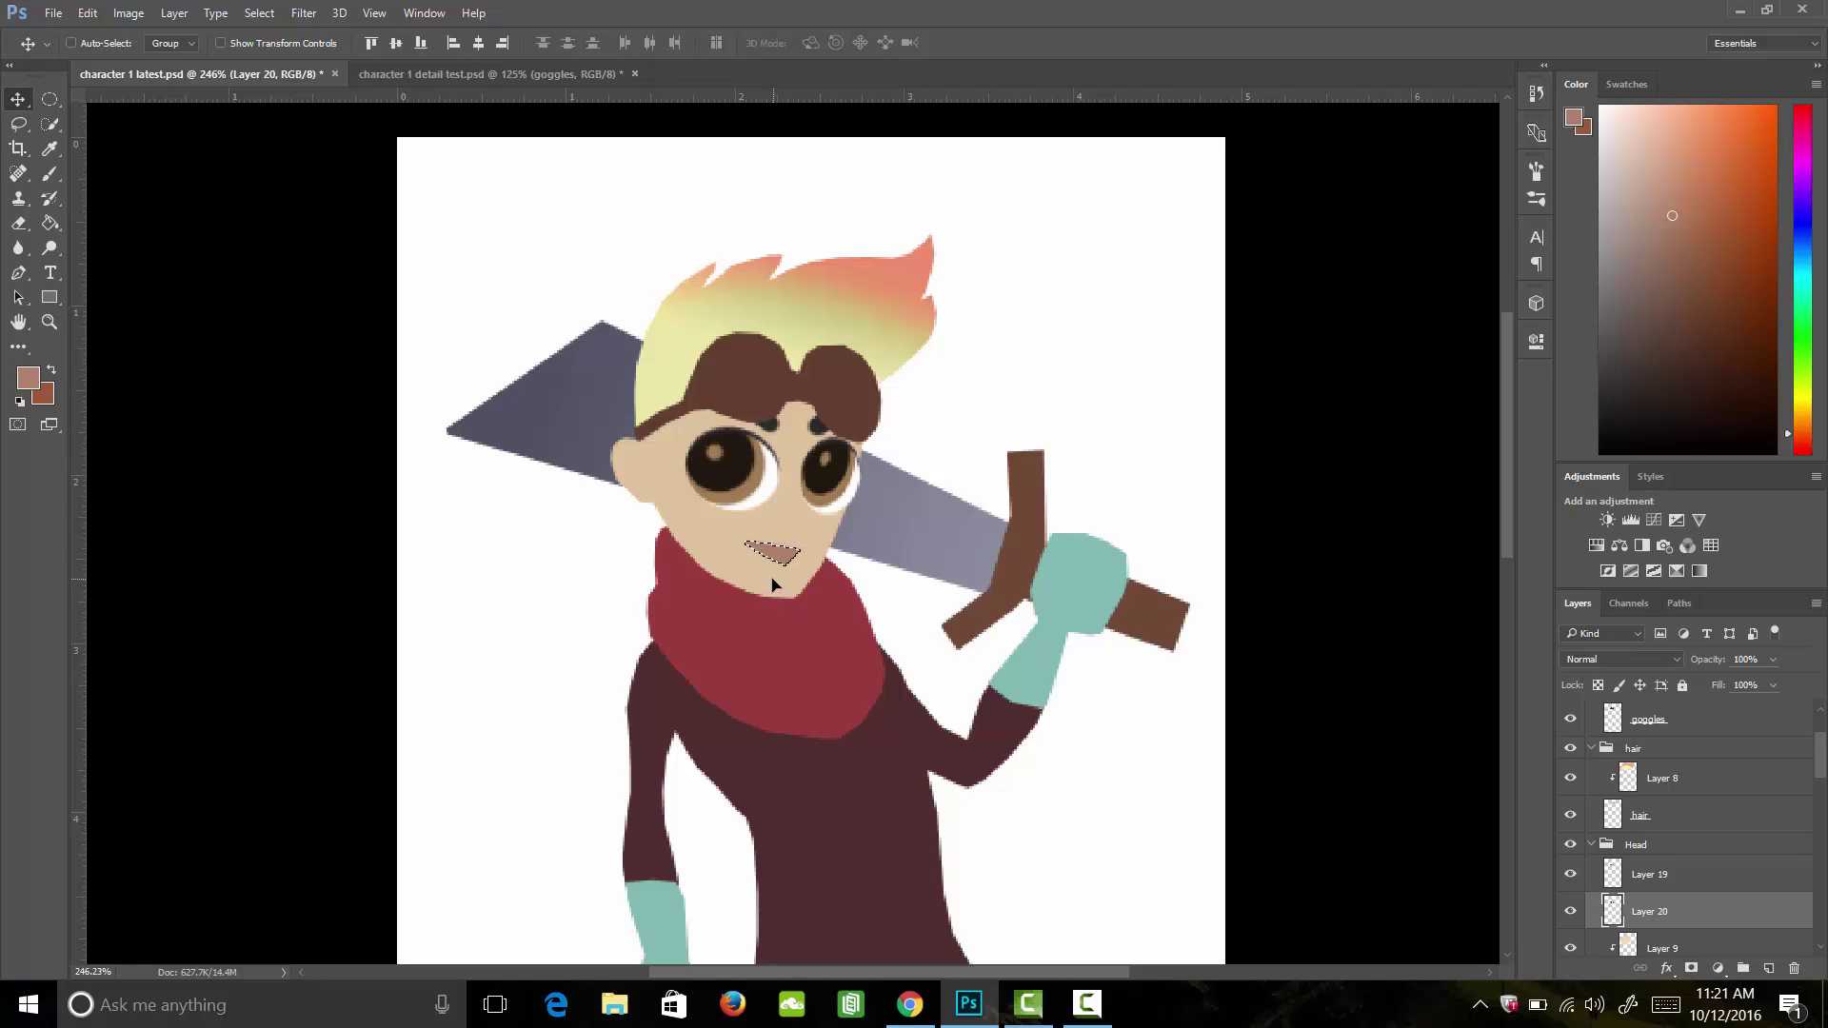
pyautogui.press('m')
pyautogui.hotkey('ctrl', 'd')
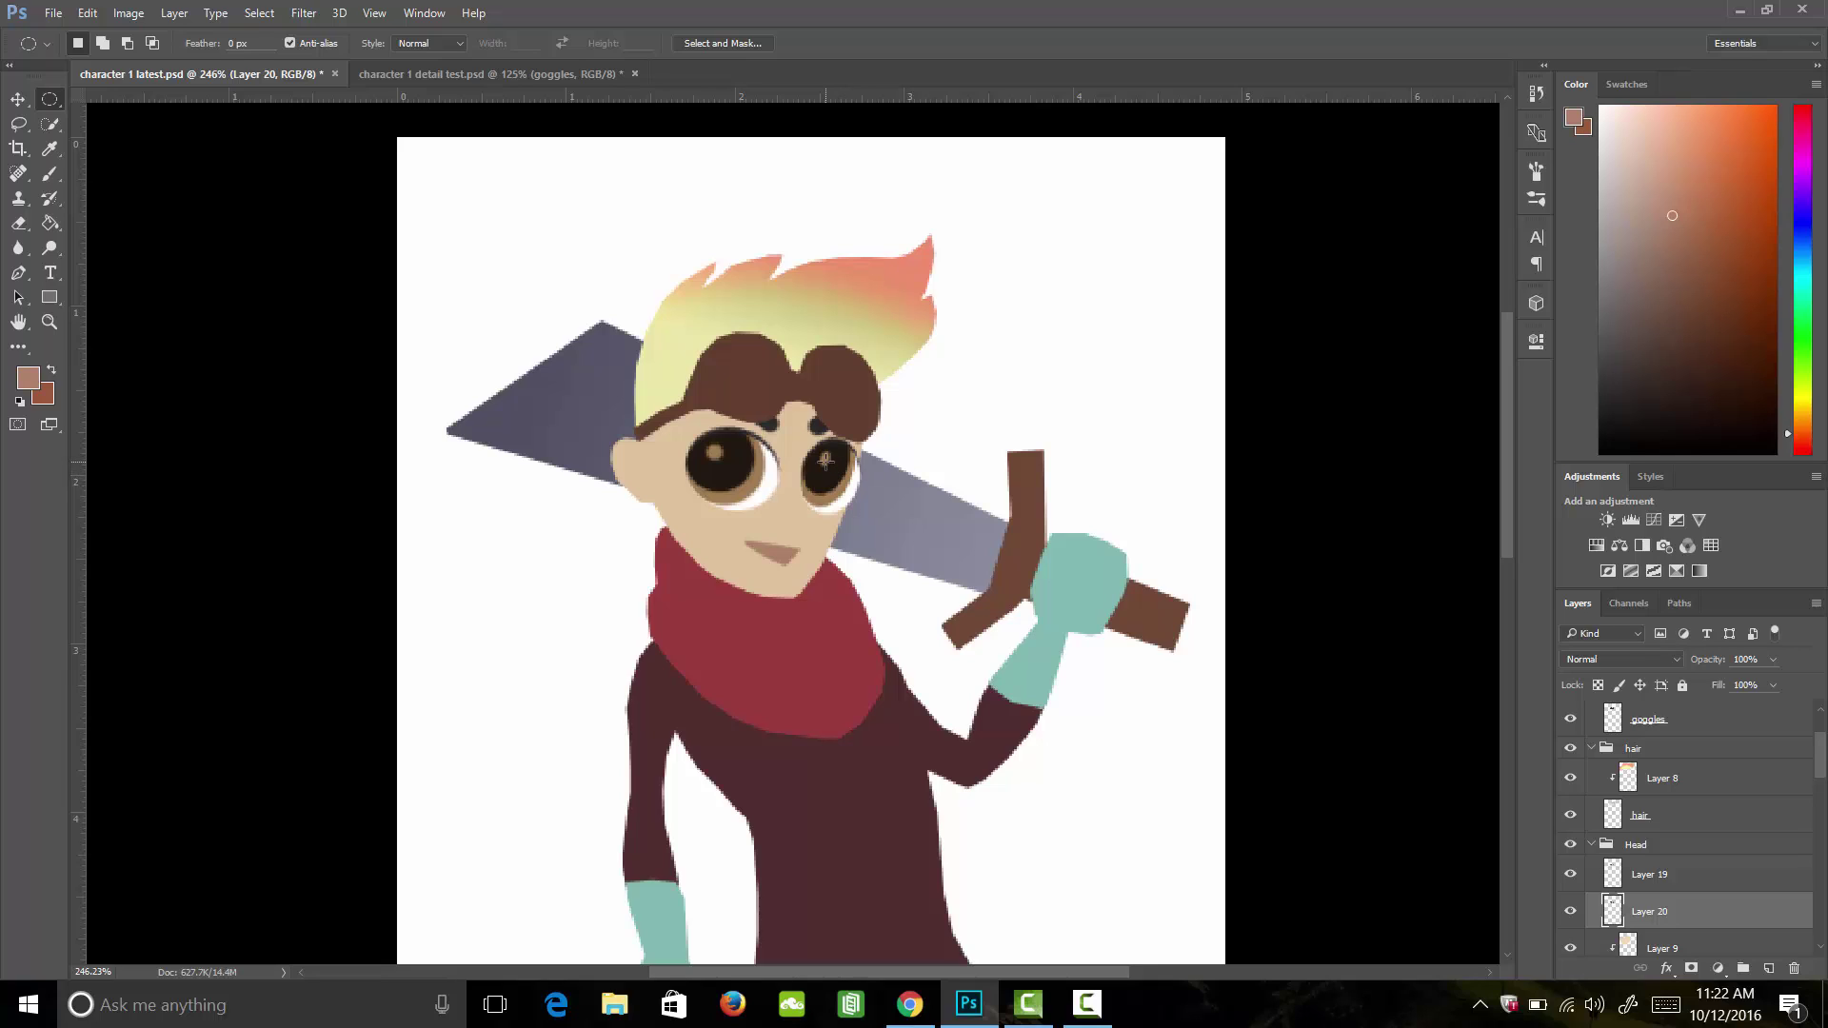
# Step: Add a new clipped layer above the head layer and move it above Layer 9
pyautogui.hotkey('alt', '[')
pyautogui.hotkey('alt', '[')
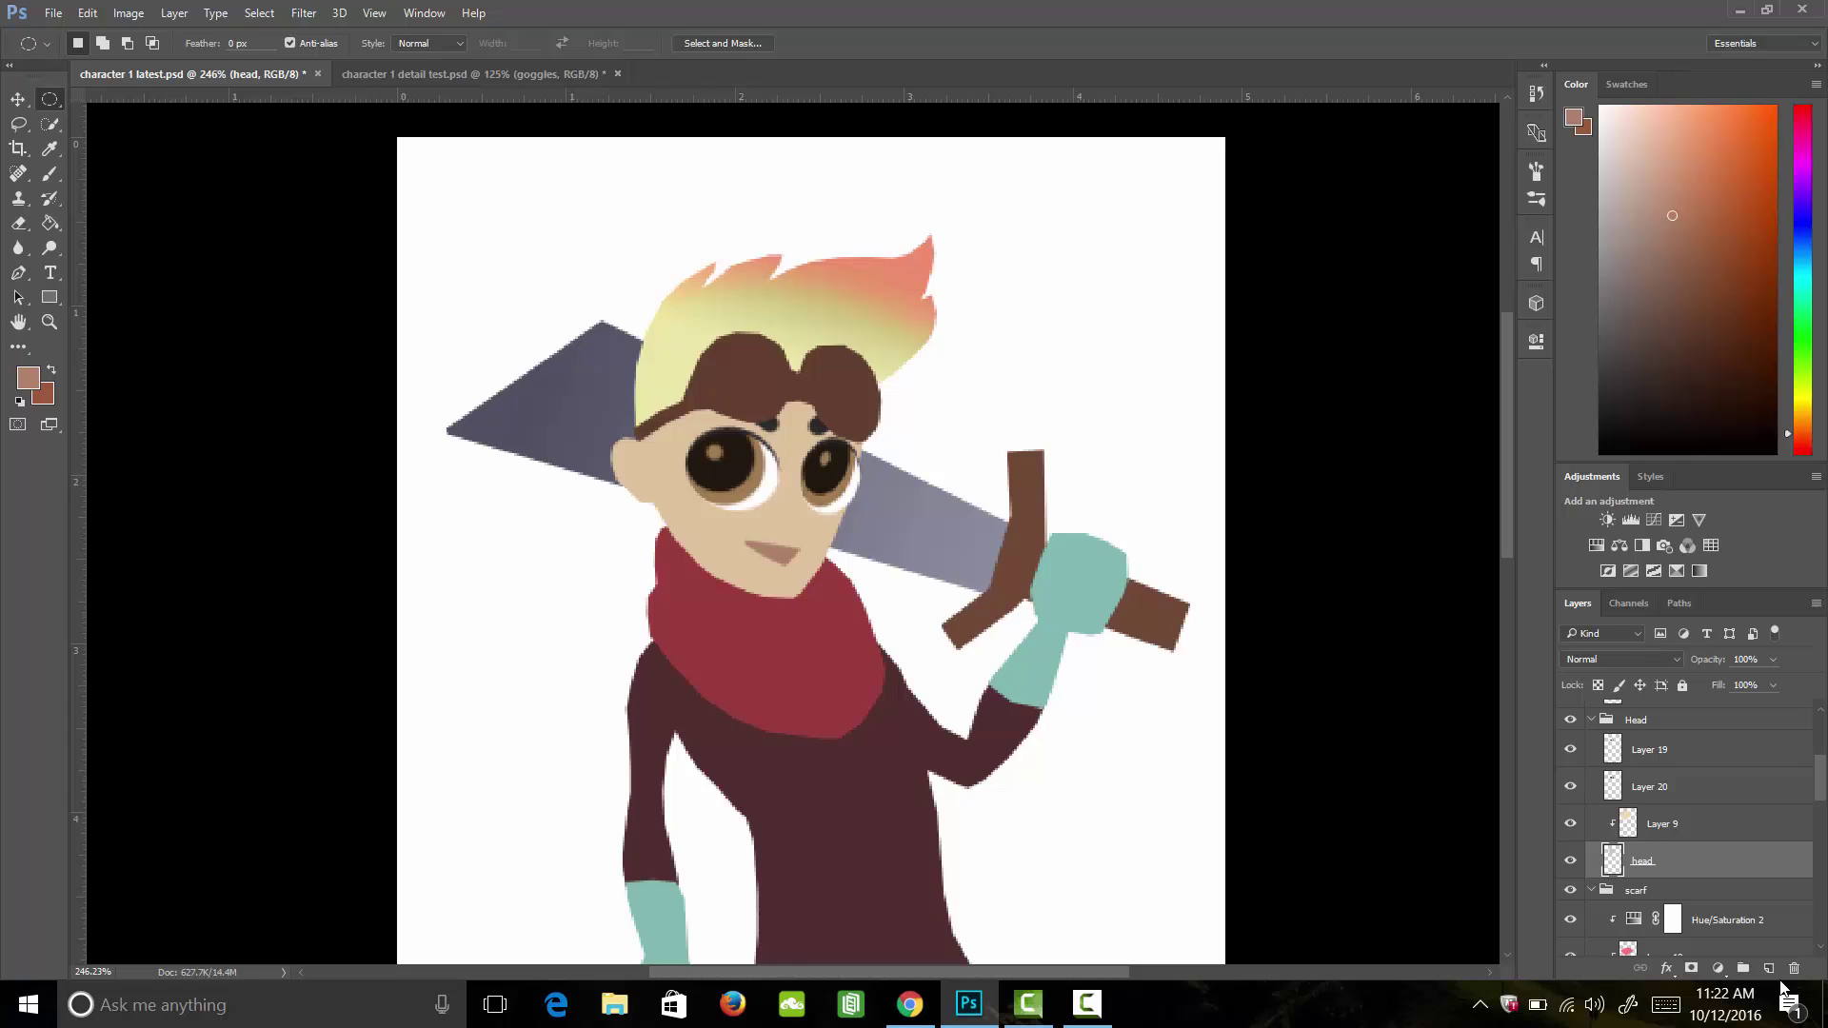
pyautogui.click(1768, 969)
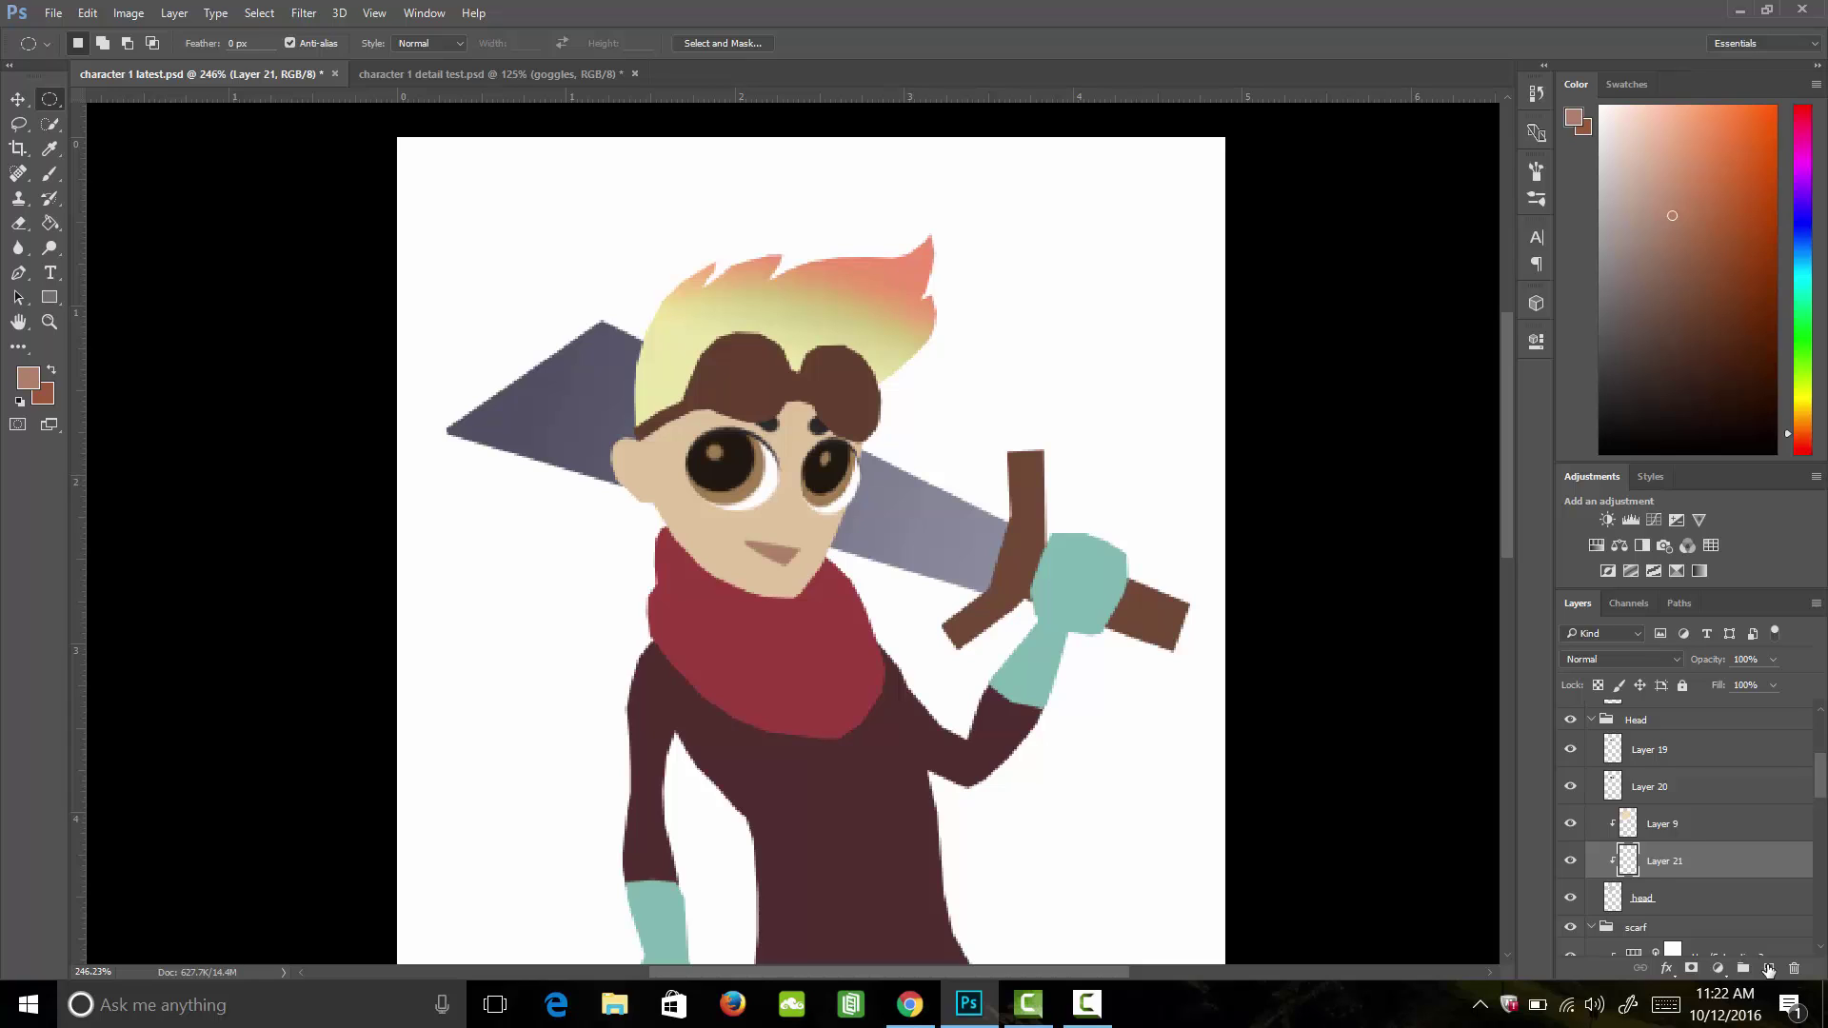
pyautogui.moveTo(1662, 860); pyautogui.dragTo(1683, 817)
# Step: Set the foreground colour to the dark blue-grey 2d353d for brush painting
pyautogui.press('b')
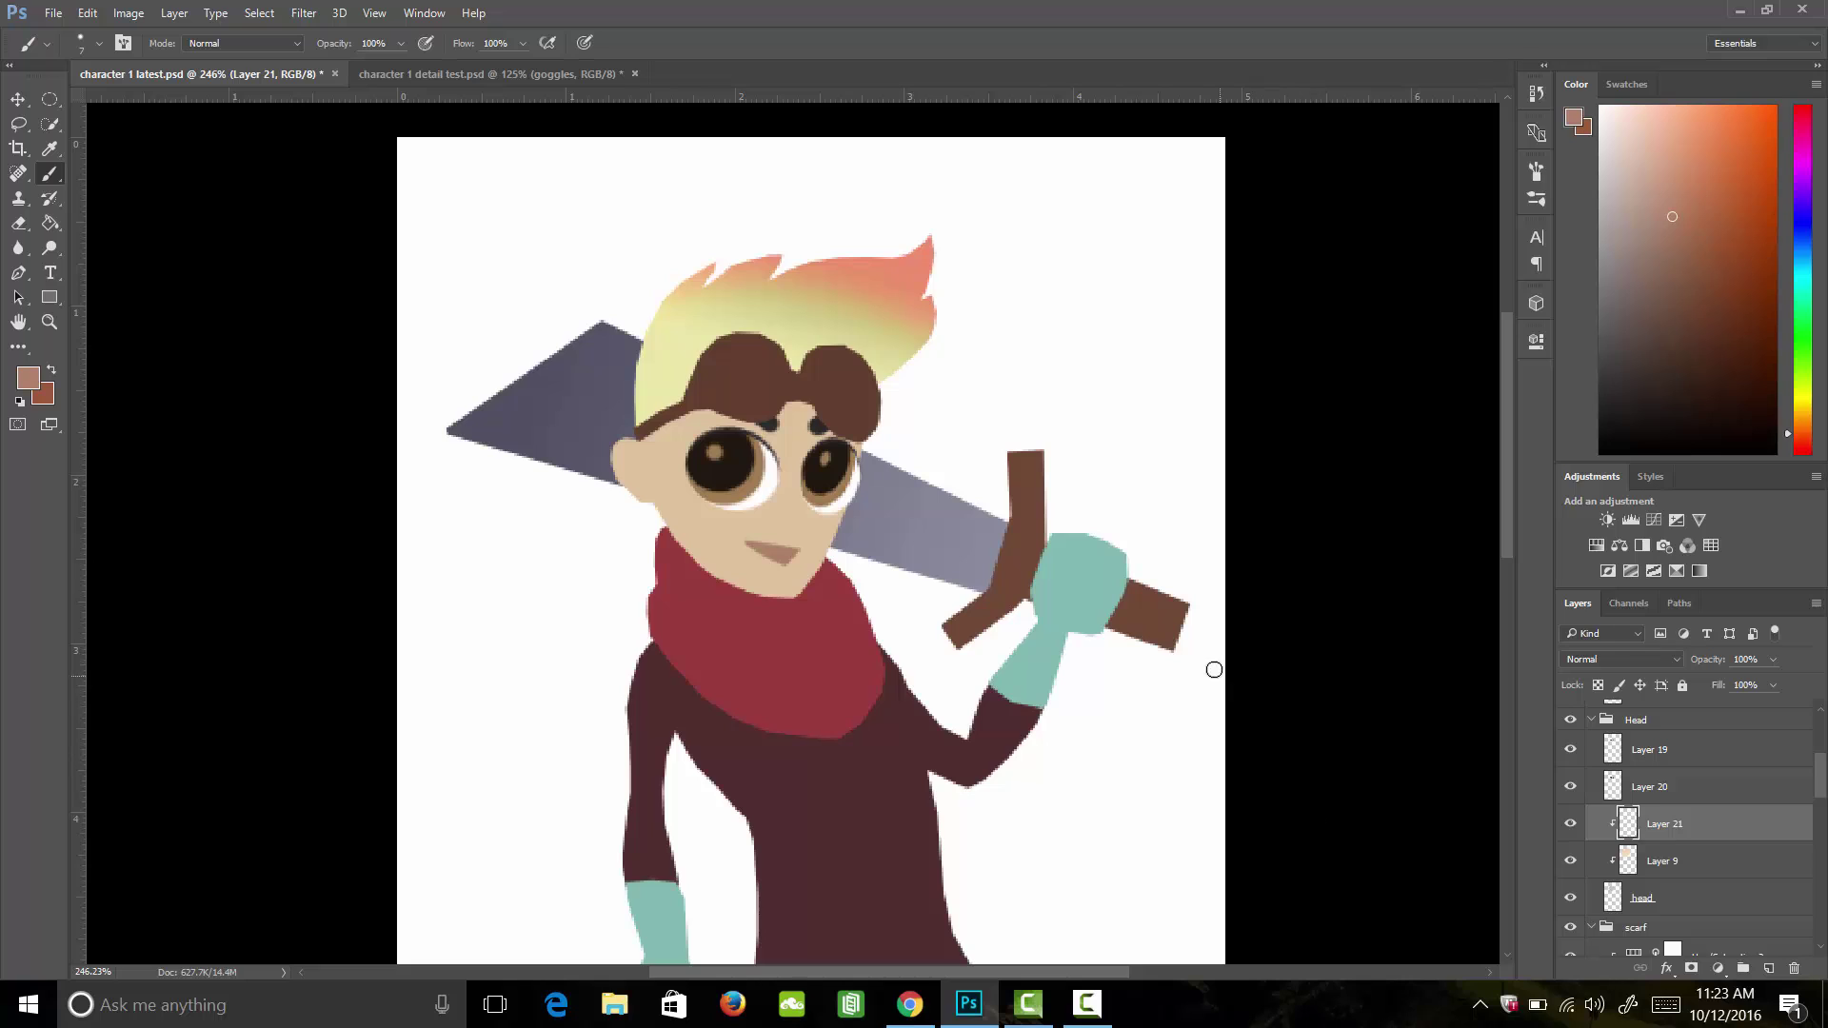
pyautogui.click(30, 379)
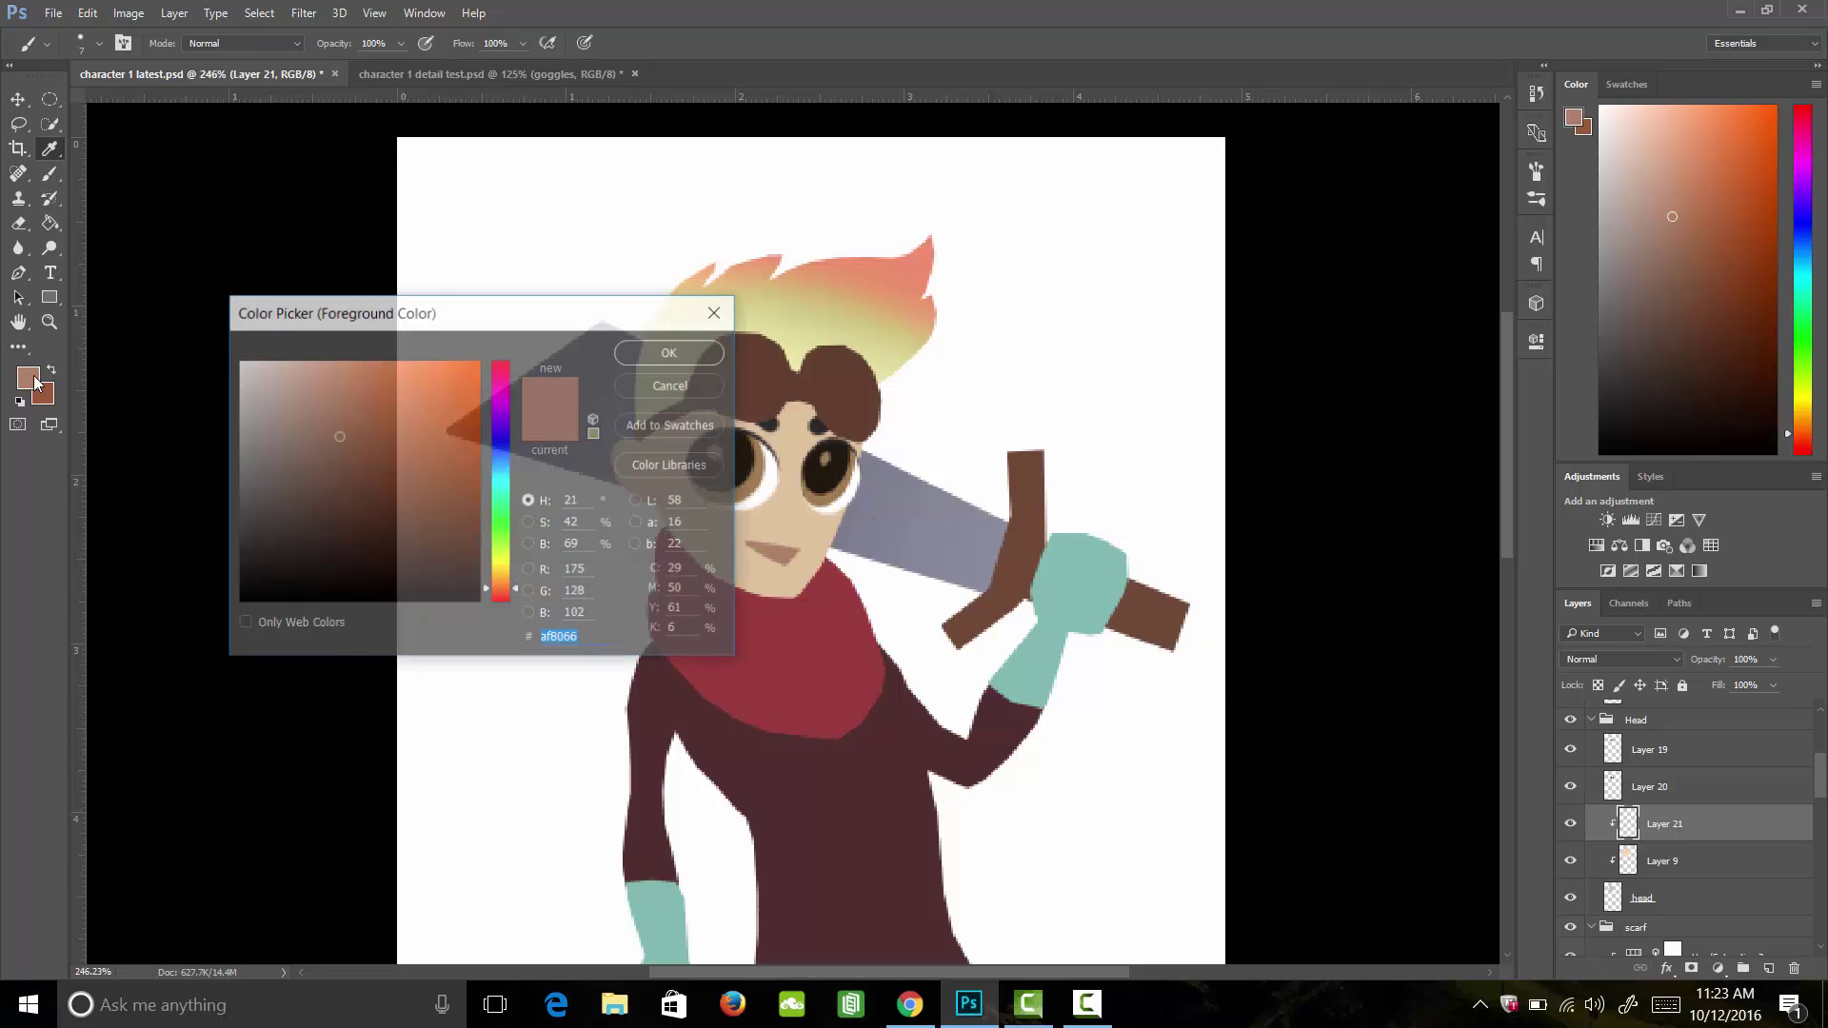
pyautogui.moveTo(502, 447); pyautogui.dragTo(506, 466)
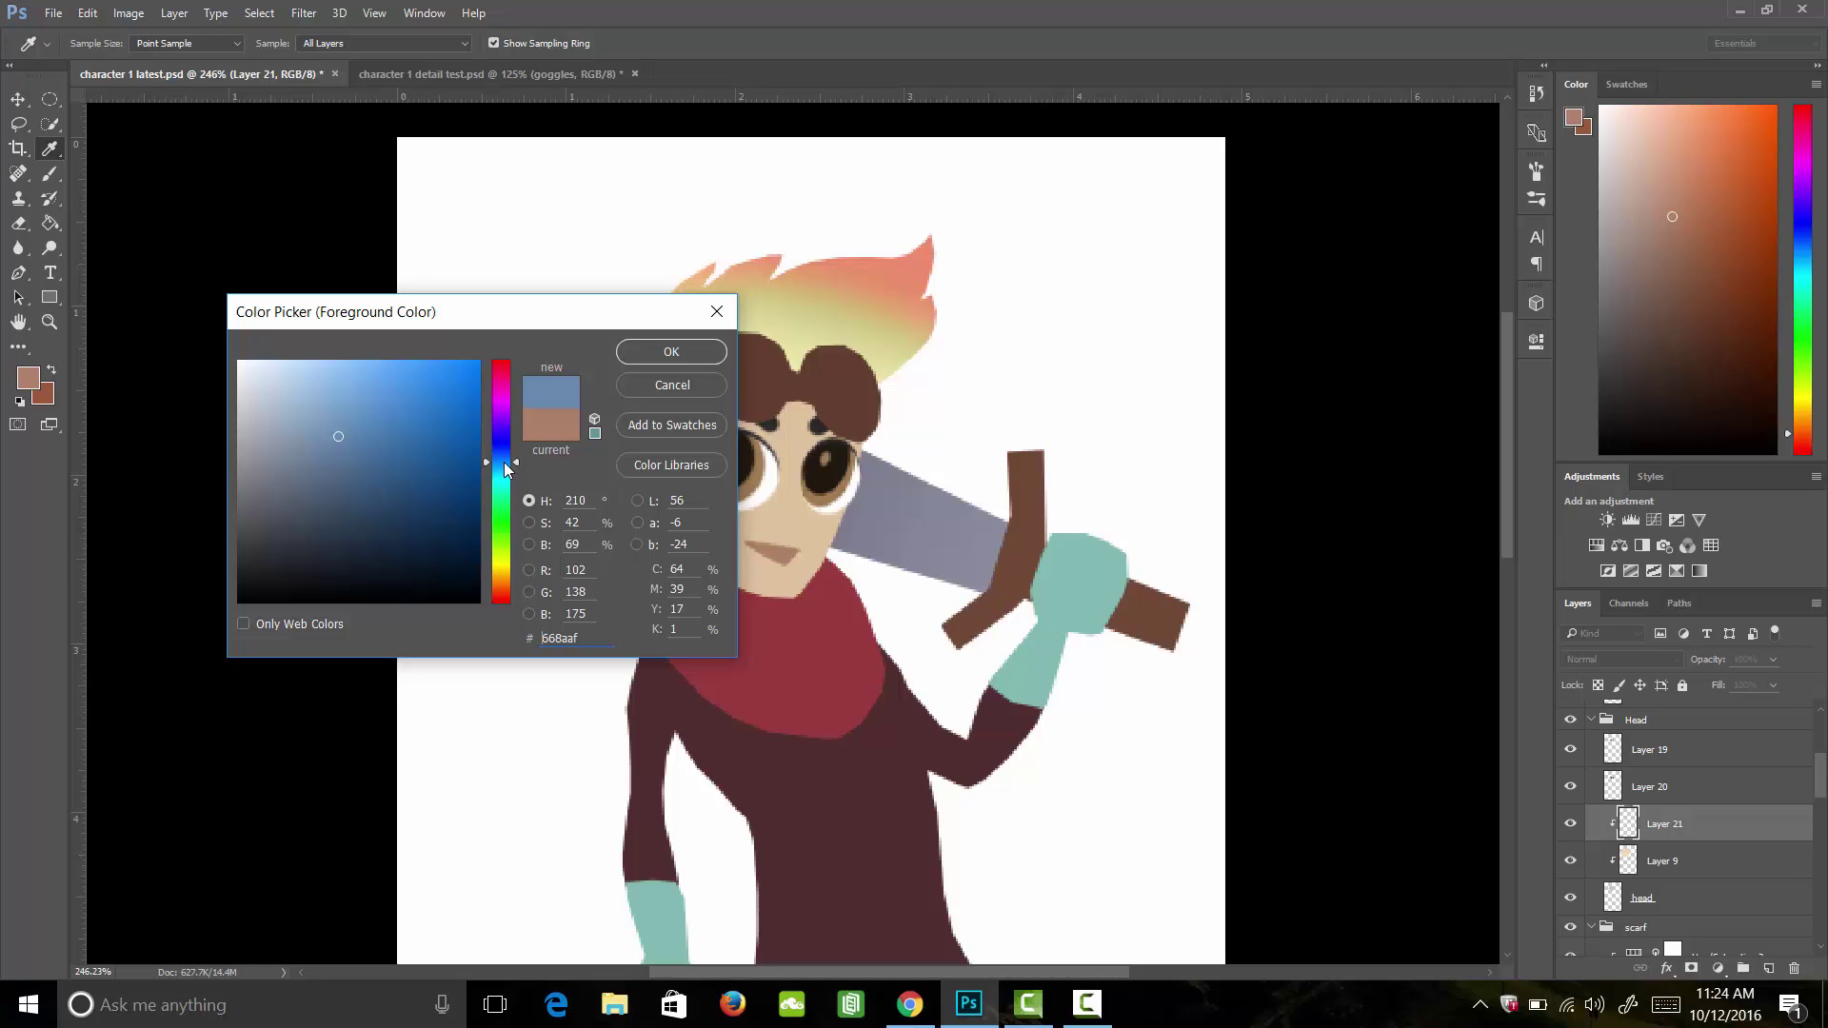
pyautogui.moveTo(303, 522); pyautogui.dragTo(300, 545)
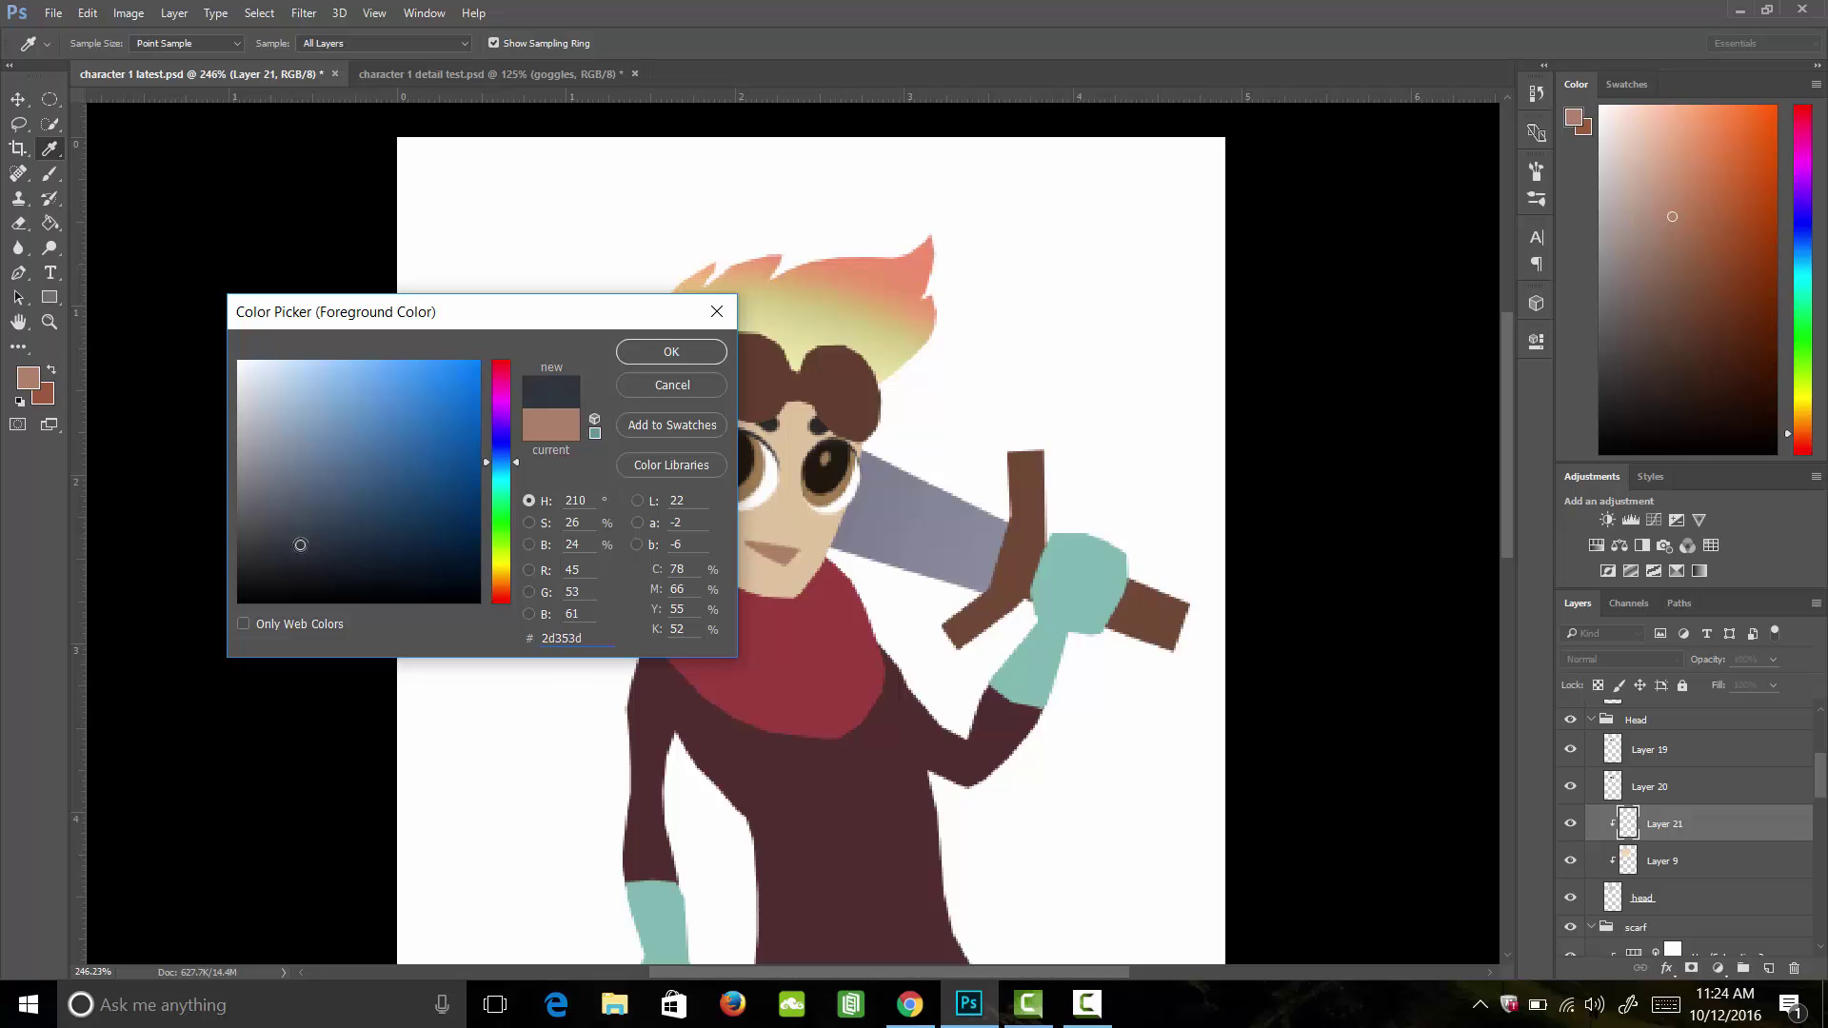
pyautogui.click(685, 360)
# Step: Brush a shadow along the forehead beneath the goggles on Layer 21 and lower the layer's opacity to 27%
pyautogui.press('b')
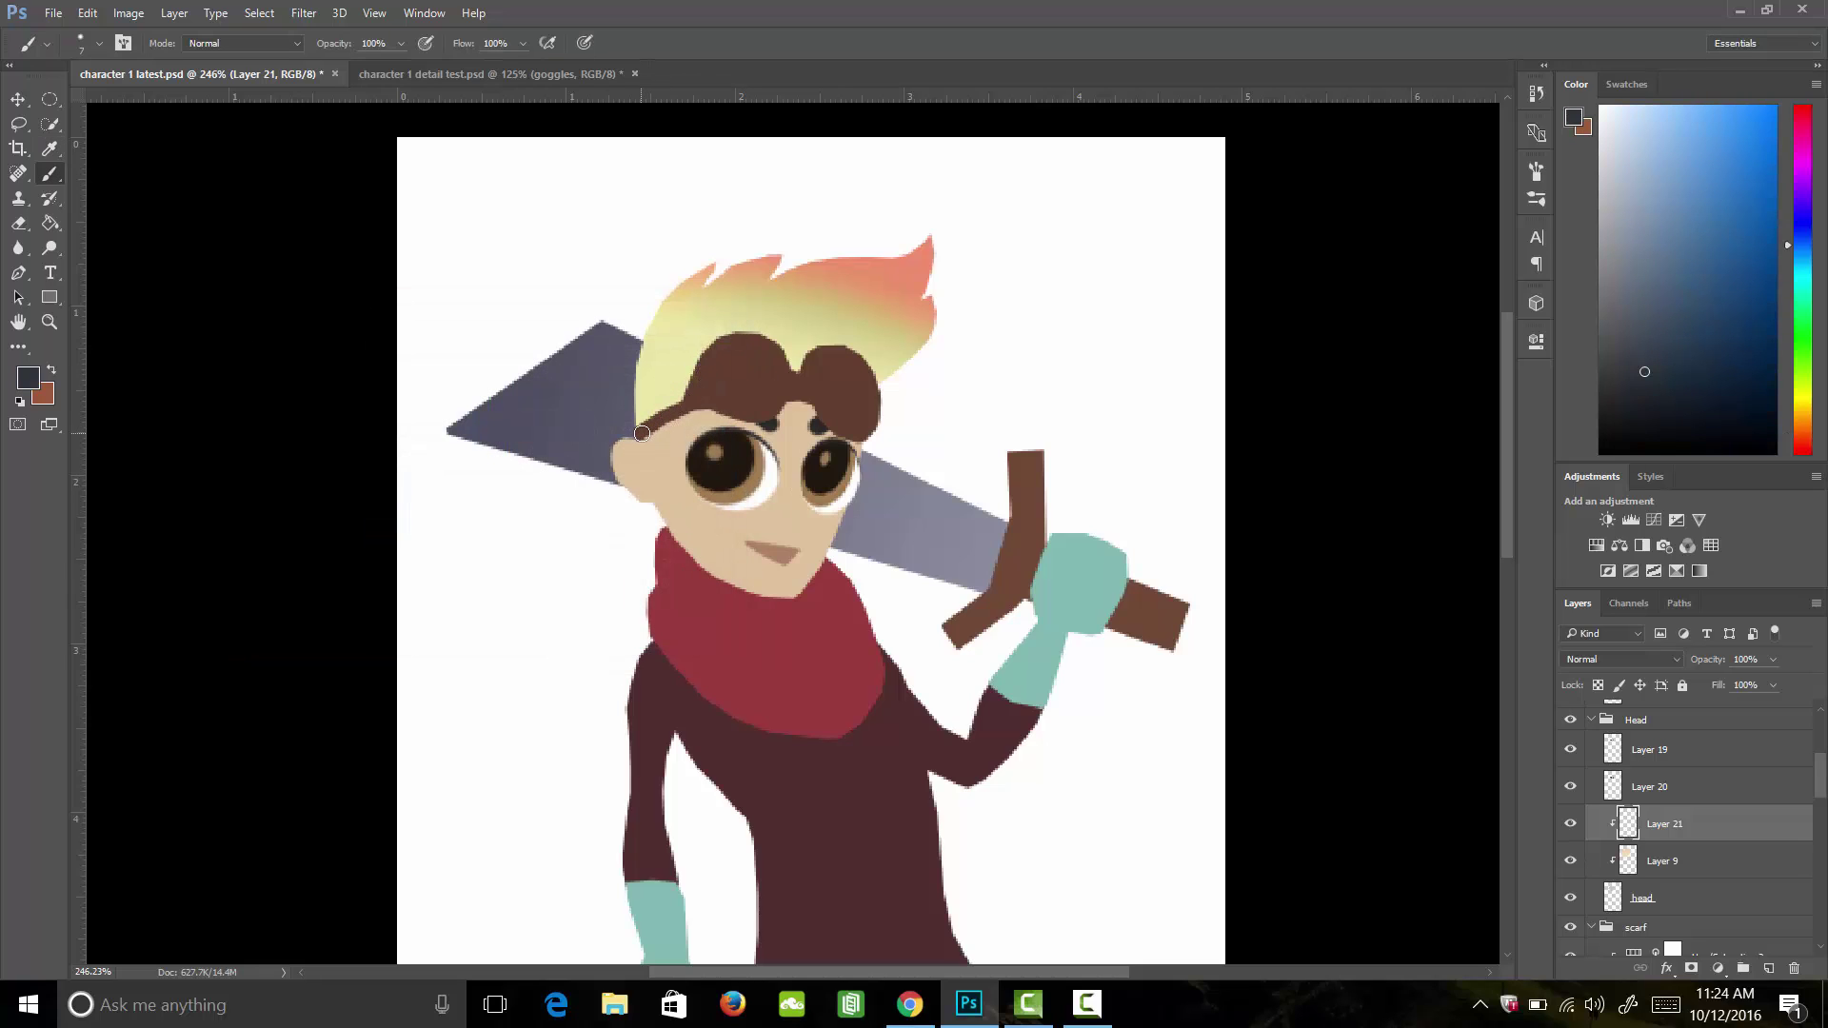
pyautogui.moveTo(642, 434)
pyautogui.mouseDown()
pyautogui.moveTo(727, 413)
pyautogui.moveTo(692, 409)
pyautogui.moveTo(727, 432)
pyautogui.moveTo(707, 414)
pyautogui.moveTo(754, 433)
pyautogui.moveTo(733, 424)
pyautogui.moveTo(789, 418)
pyautogui.moveTo(770, 435)
pyautogui.moveTo(795, 387)
pyautogui.moveTo(826, 389)
pyautogui.moveTo(810, 401)
pyautogui.moveTo(837, 444)
pyautogui.mouseUp()
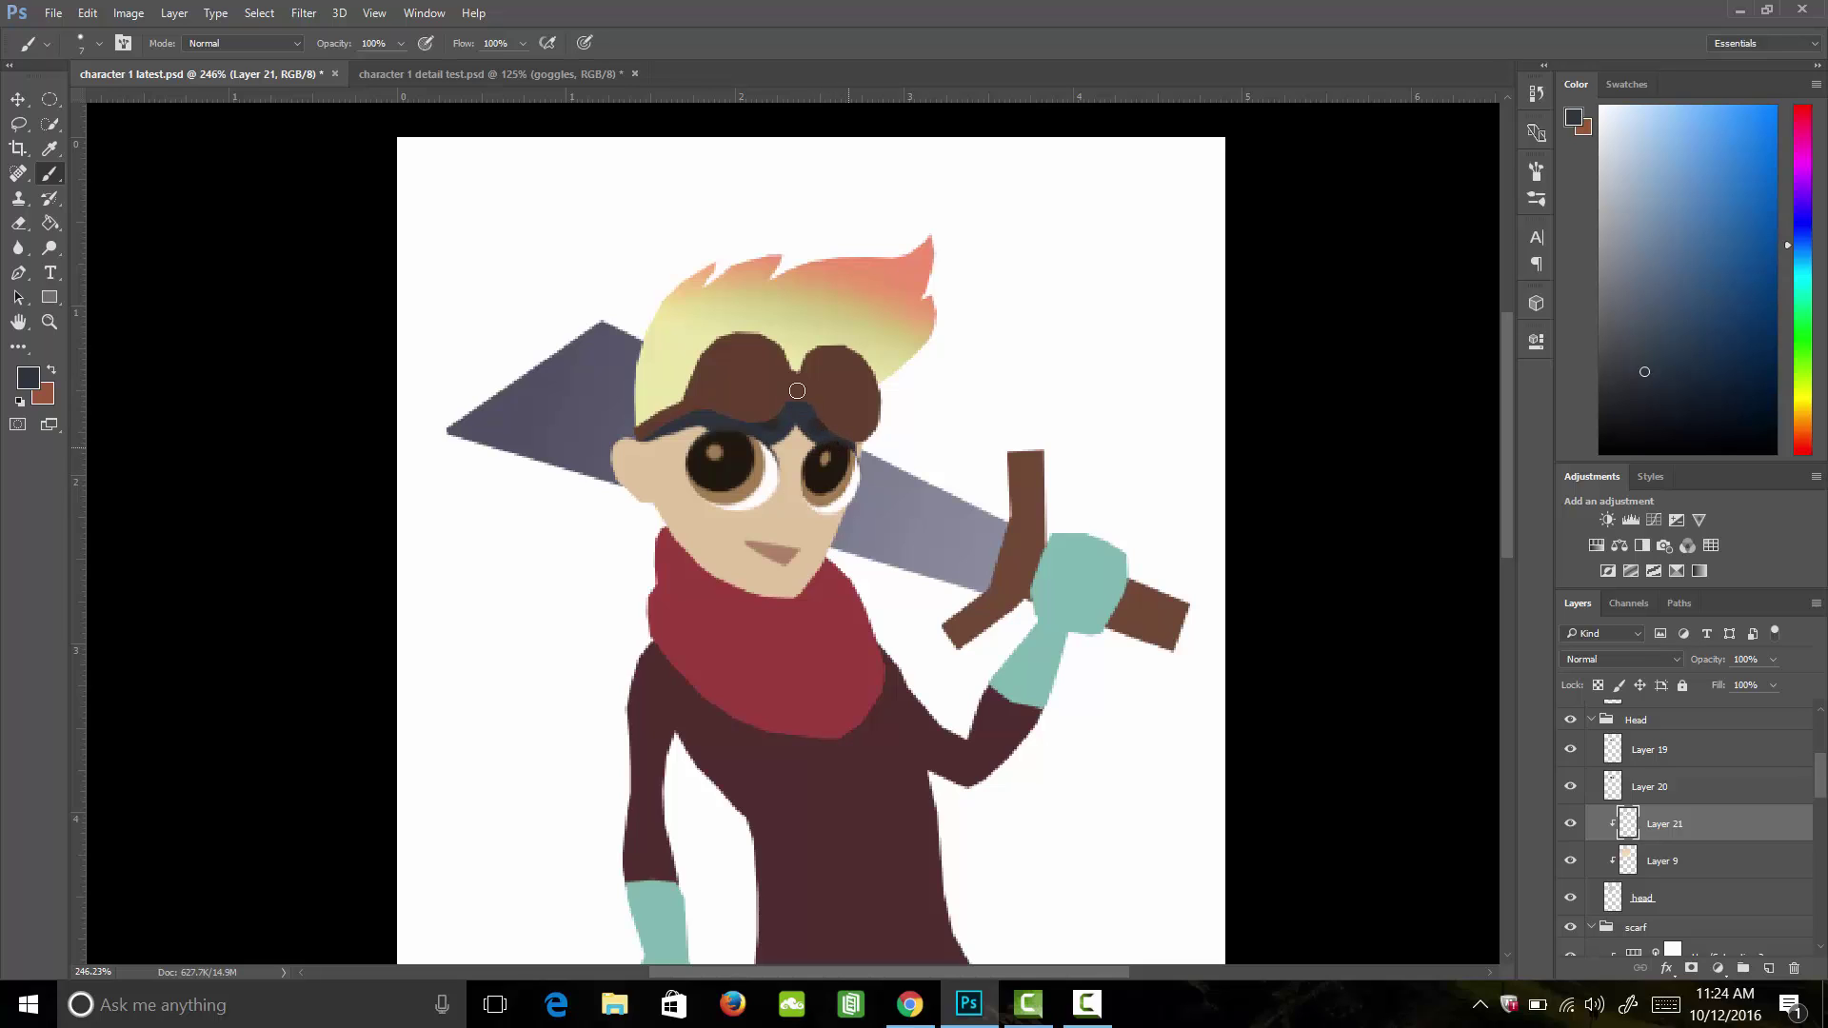
pyautogui.moveTo(836, 449); pyautogui.dragTo(868, 435)
pyautogui.click(1773, 660)
pyautogui.moveTo(1731, 684); pyautogui.dragTo(1706, 684)
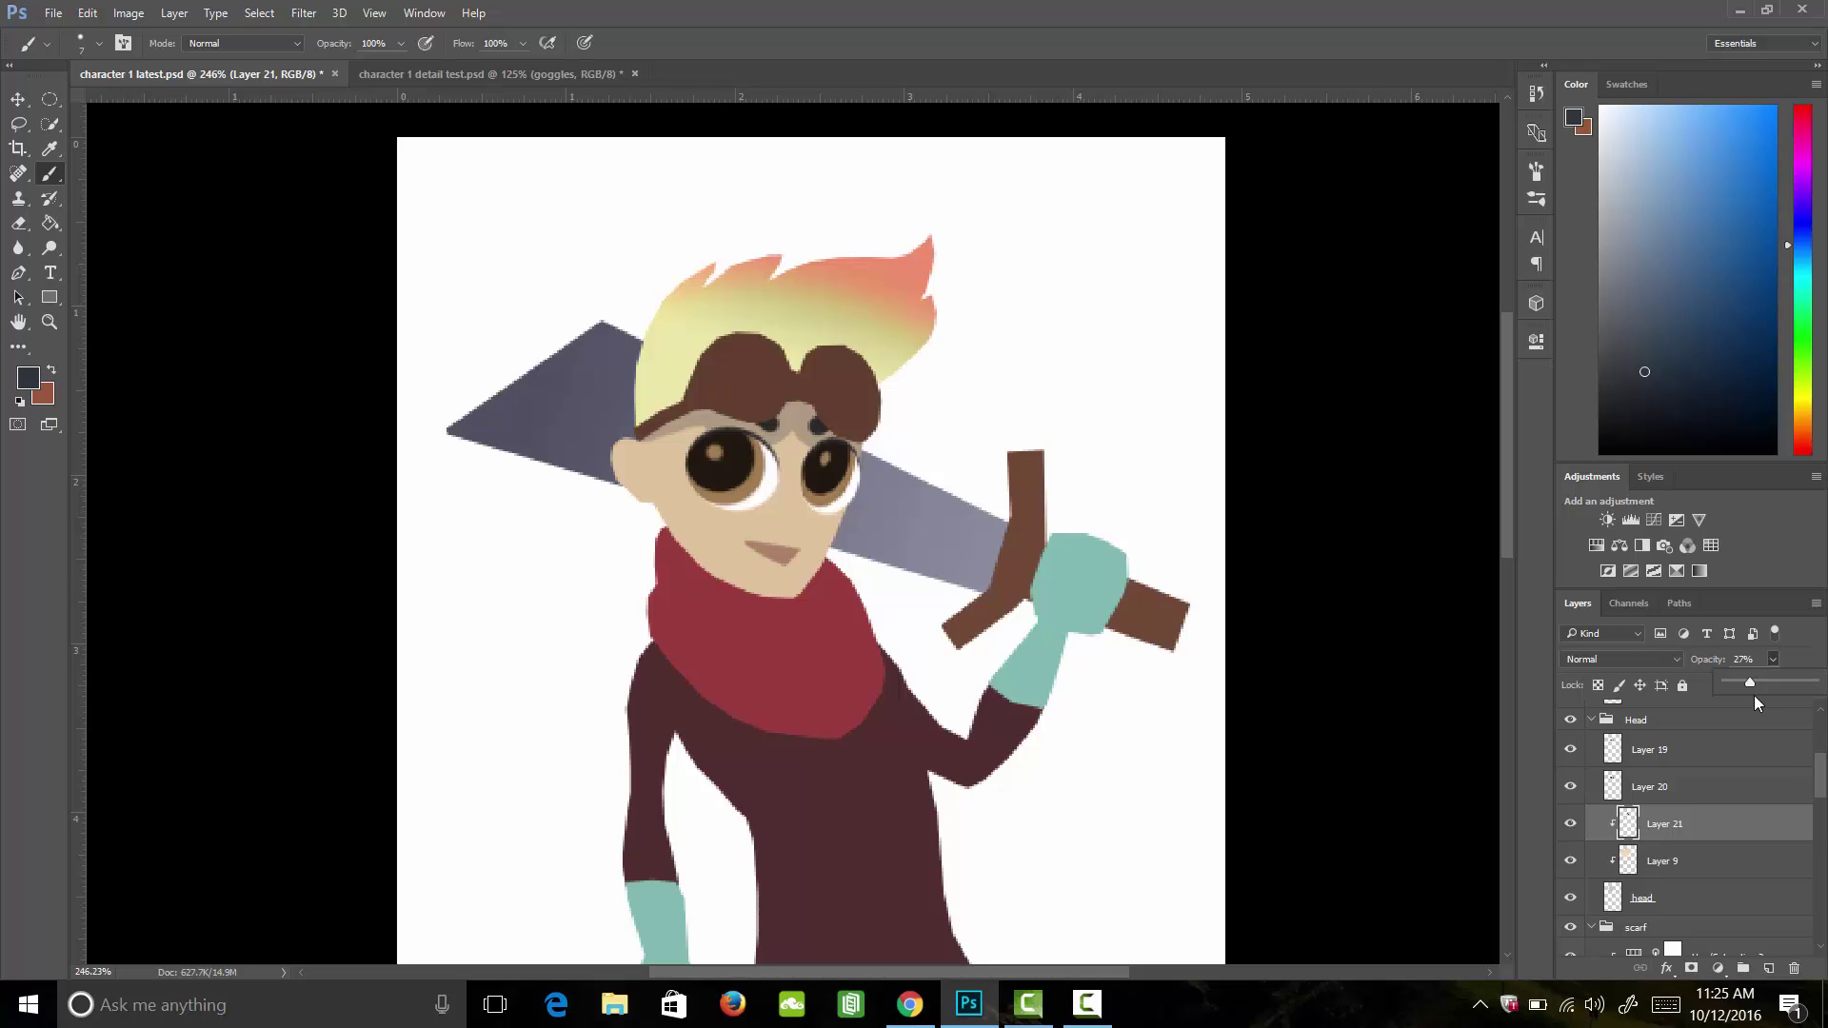
# Step: Add another new clipped layer above Layer 9 and move it above Layer 21
pyautogui.click(1690, 862)
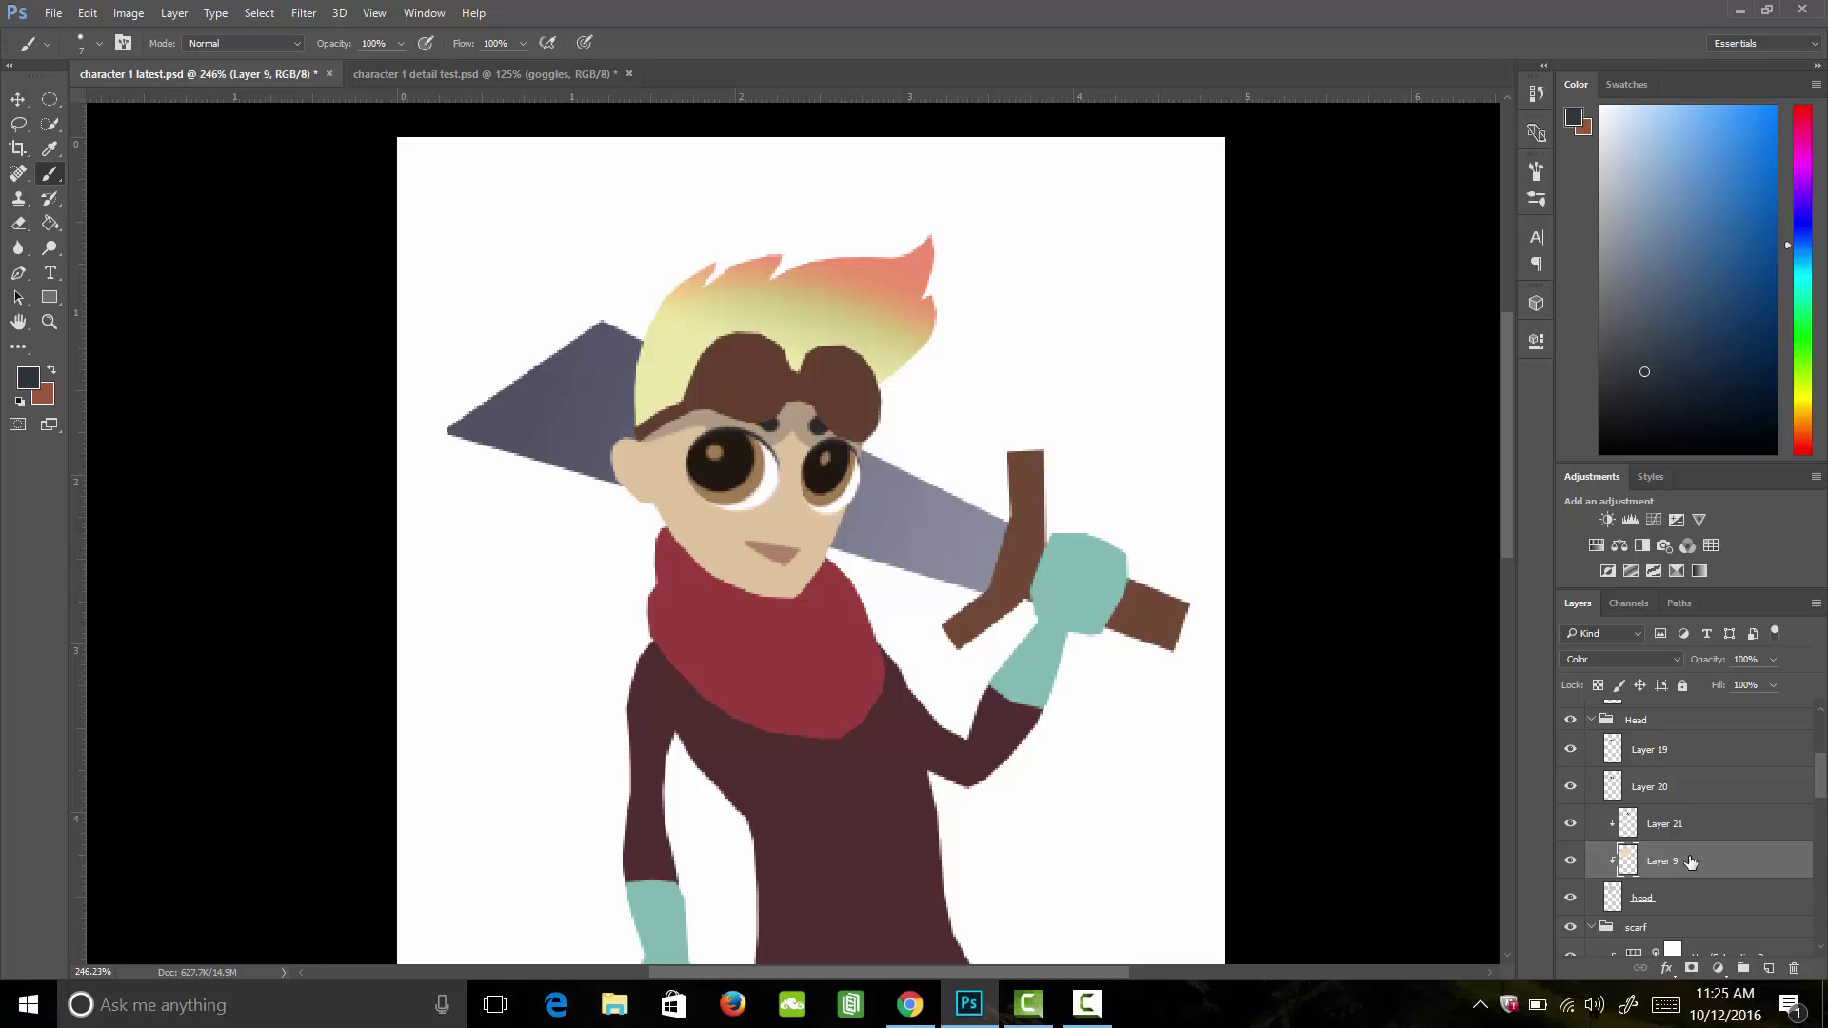
pyautogui.click(1768, 968)
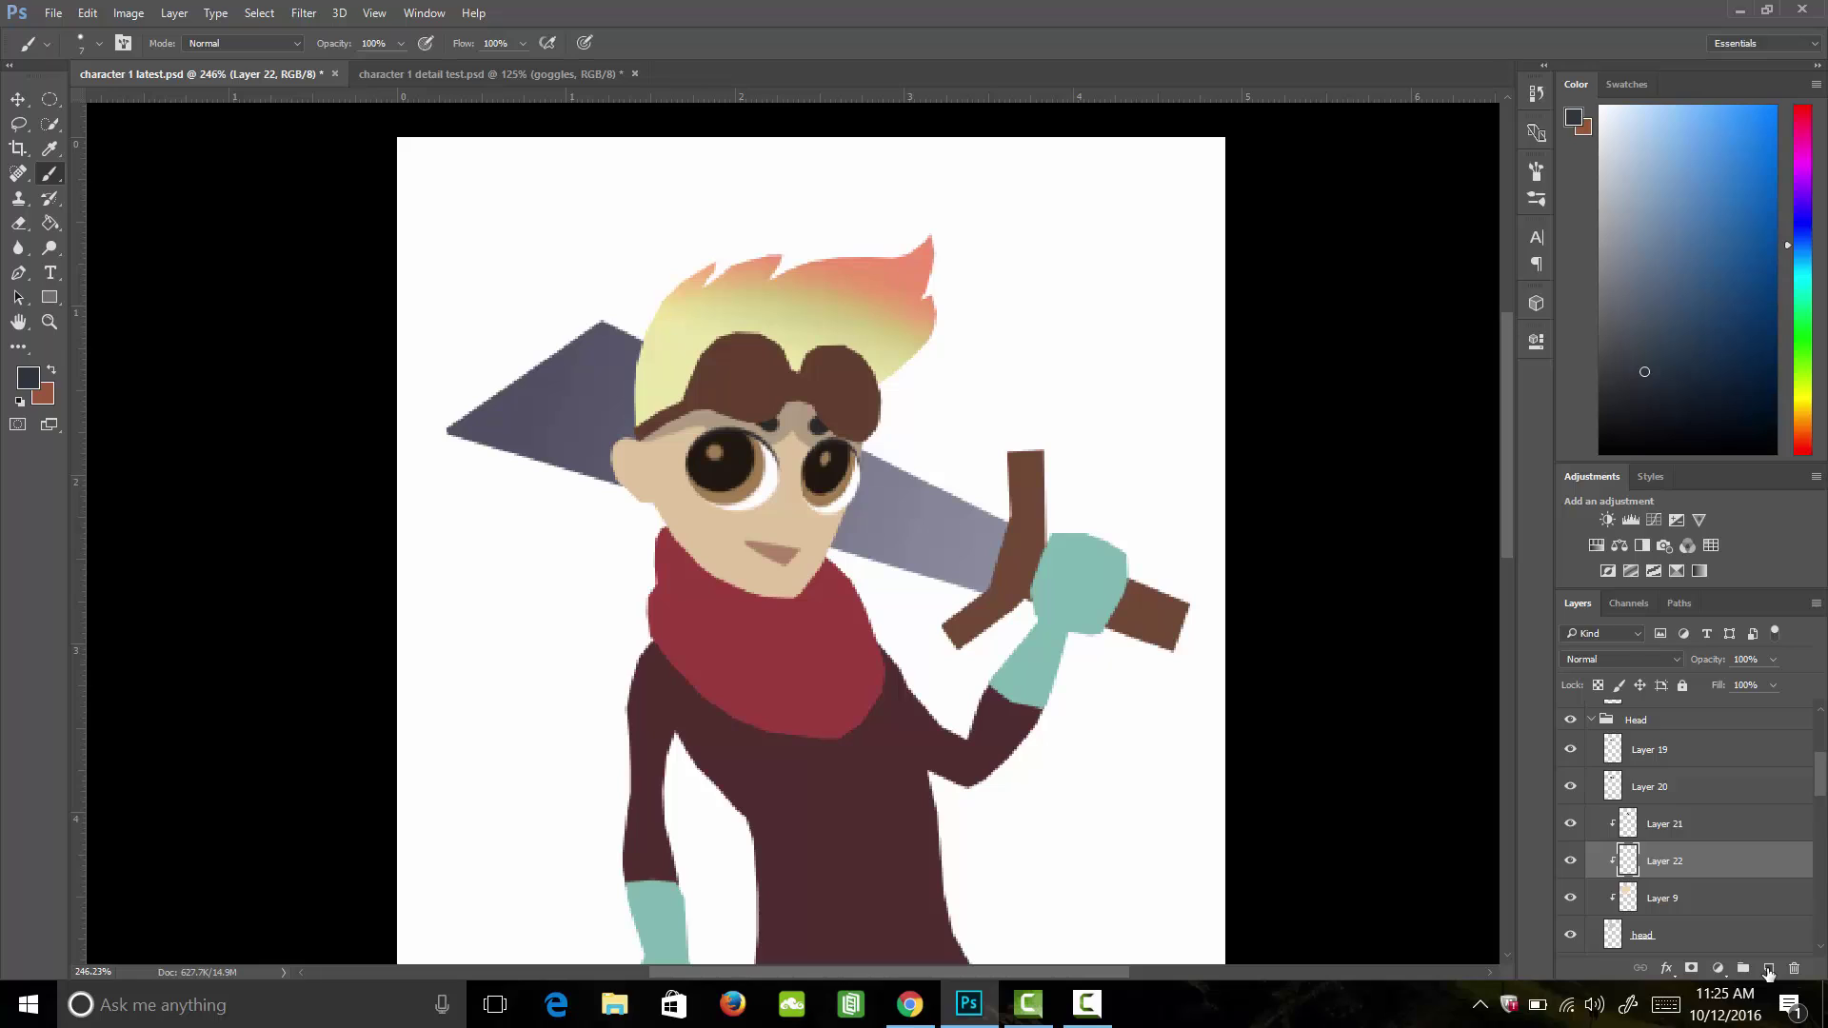
pyautogui.moveTo(1674, 872); pyautogui.dragTo(1673, 811)
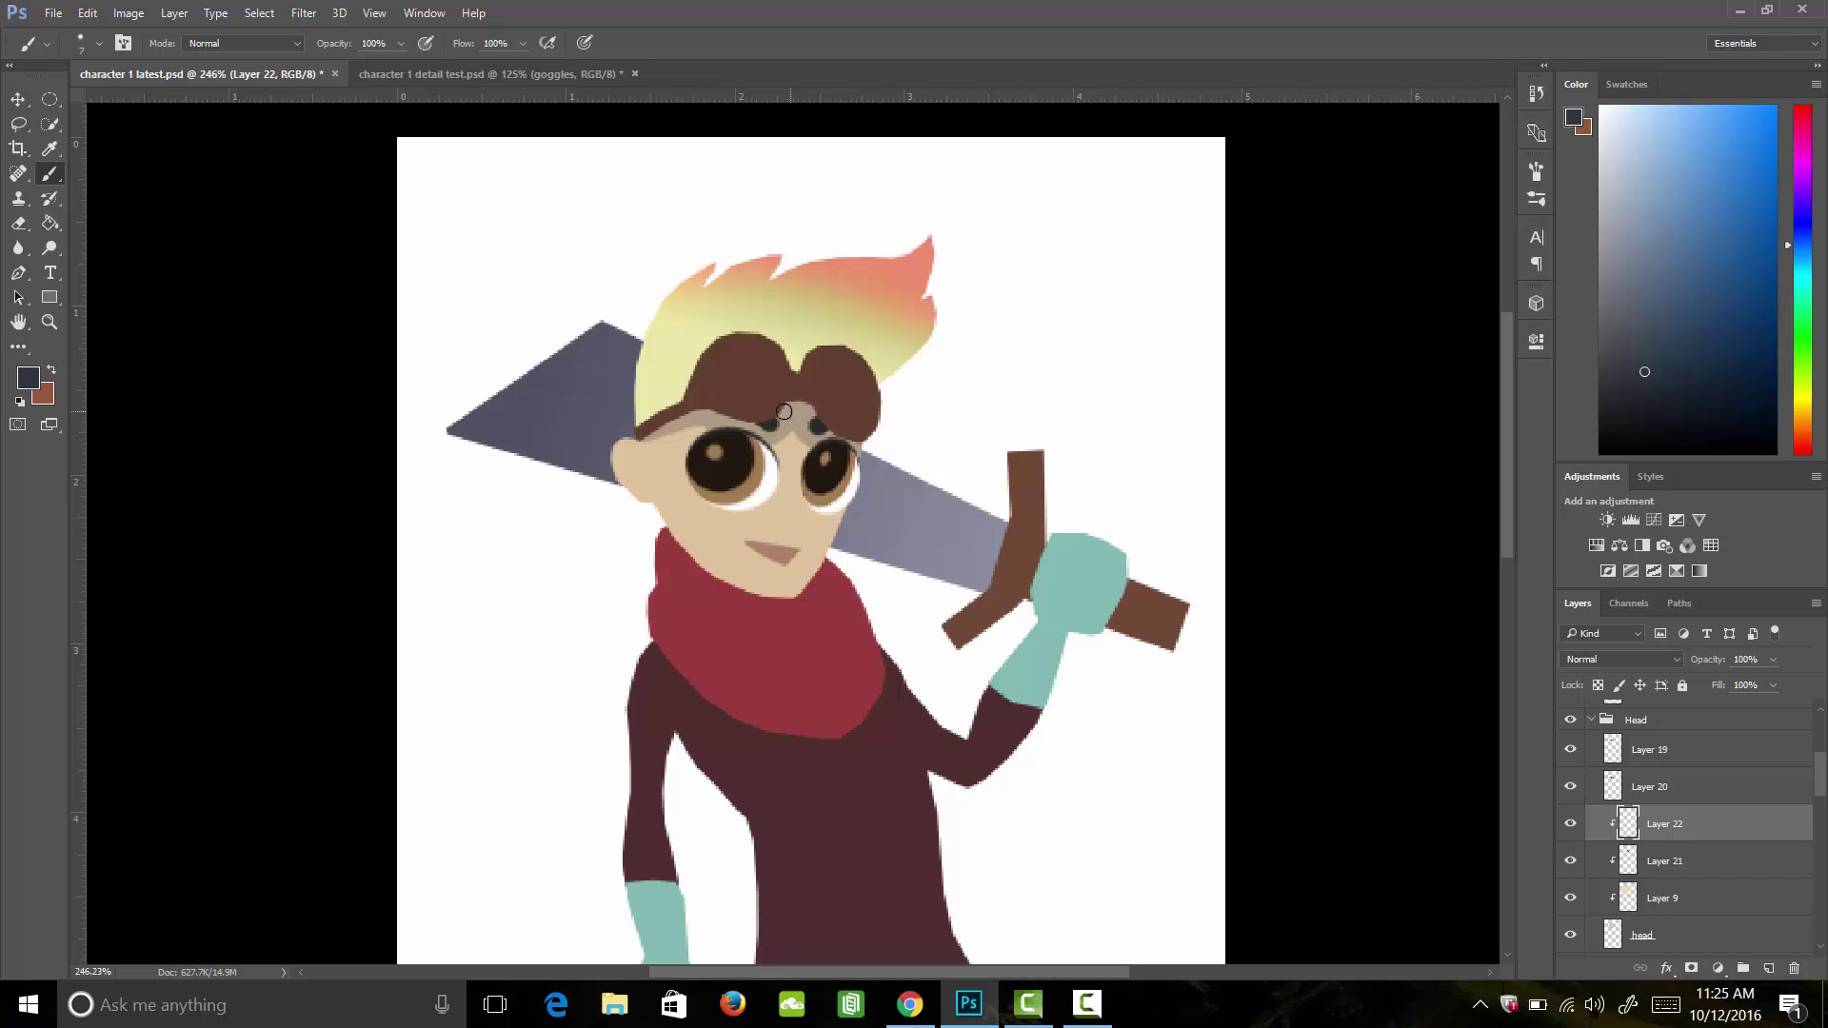
# Step: Sample the shaded forehead colour and darken the foreground colour to the brown 887255
pyautogui.press('i')
pyautogui.click(709, 413)
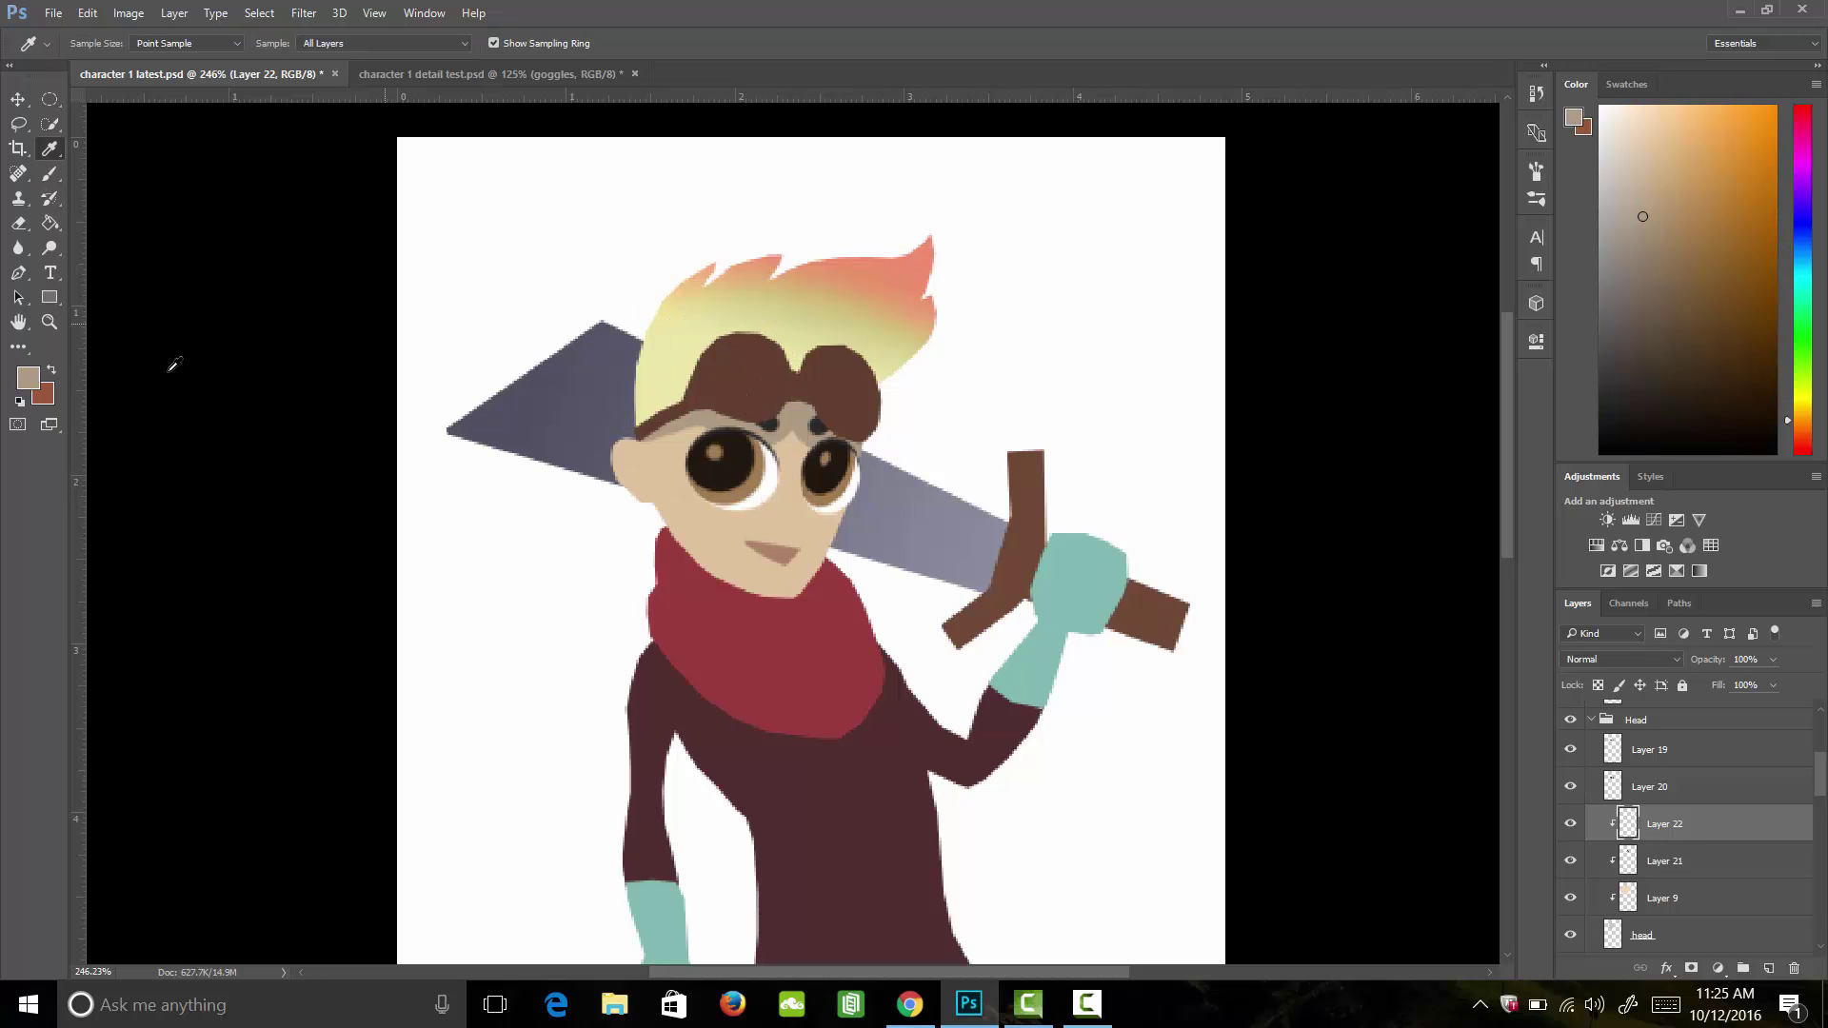
pyautogui.click(28, 378)
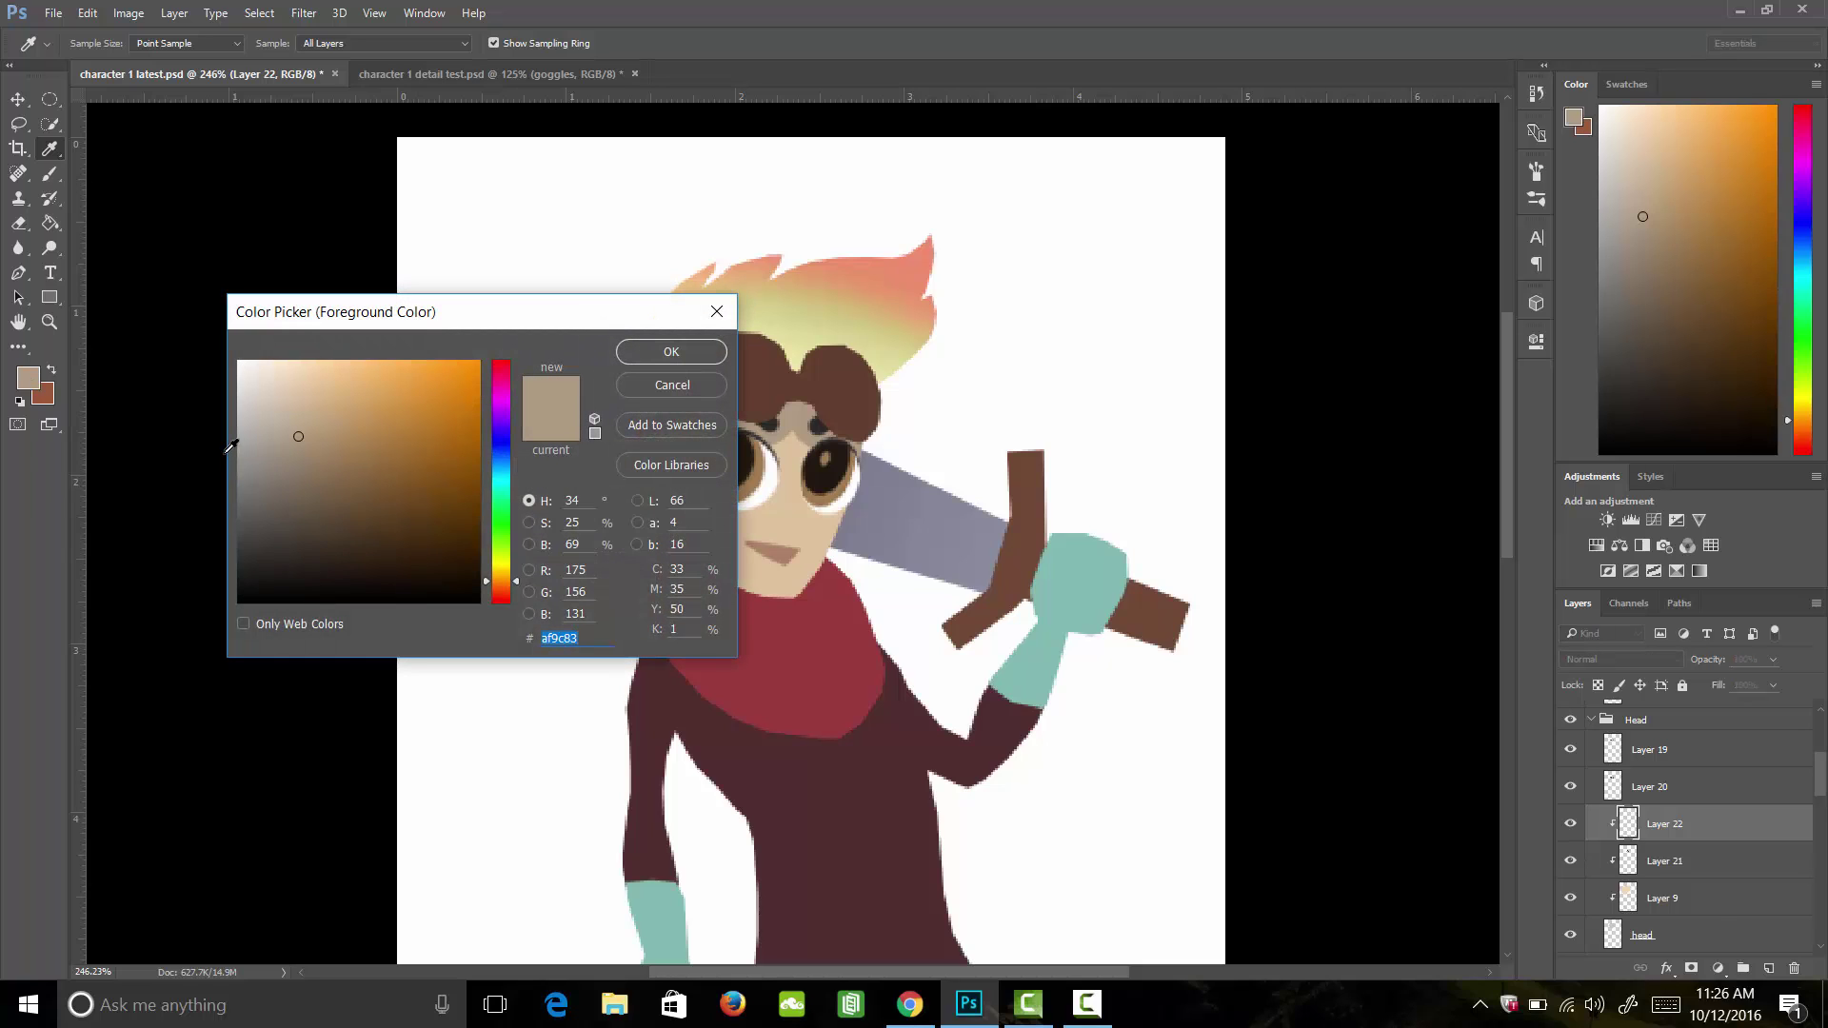
pyautogui.click(301, 454)
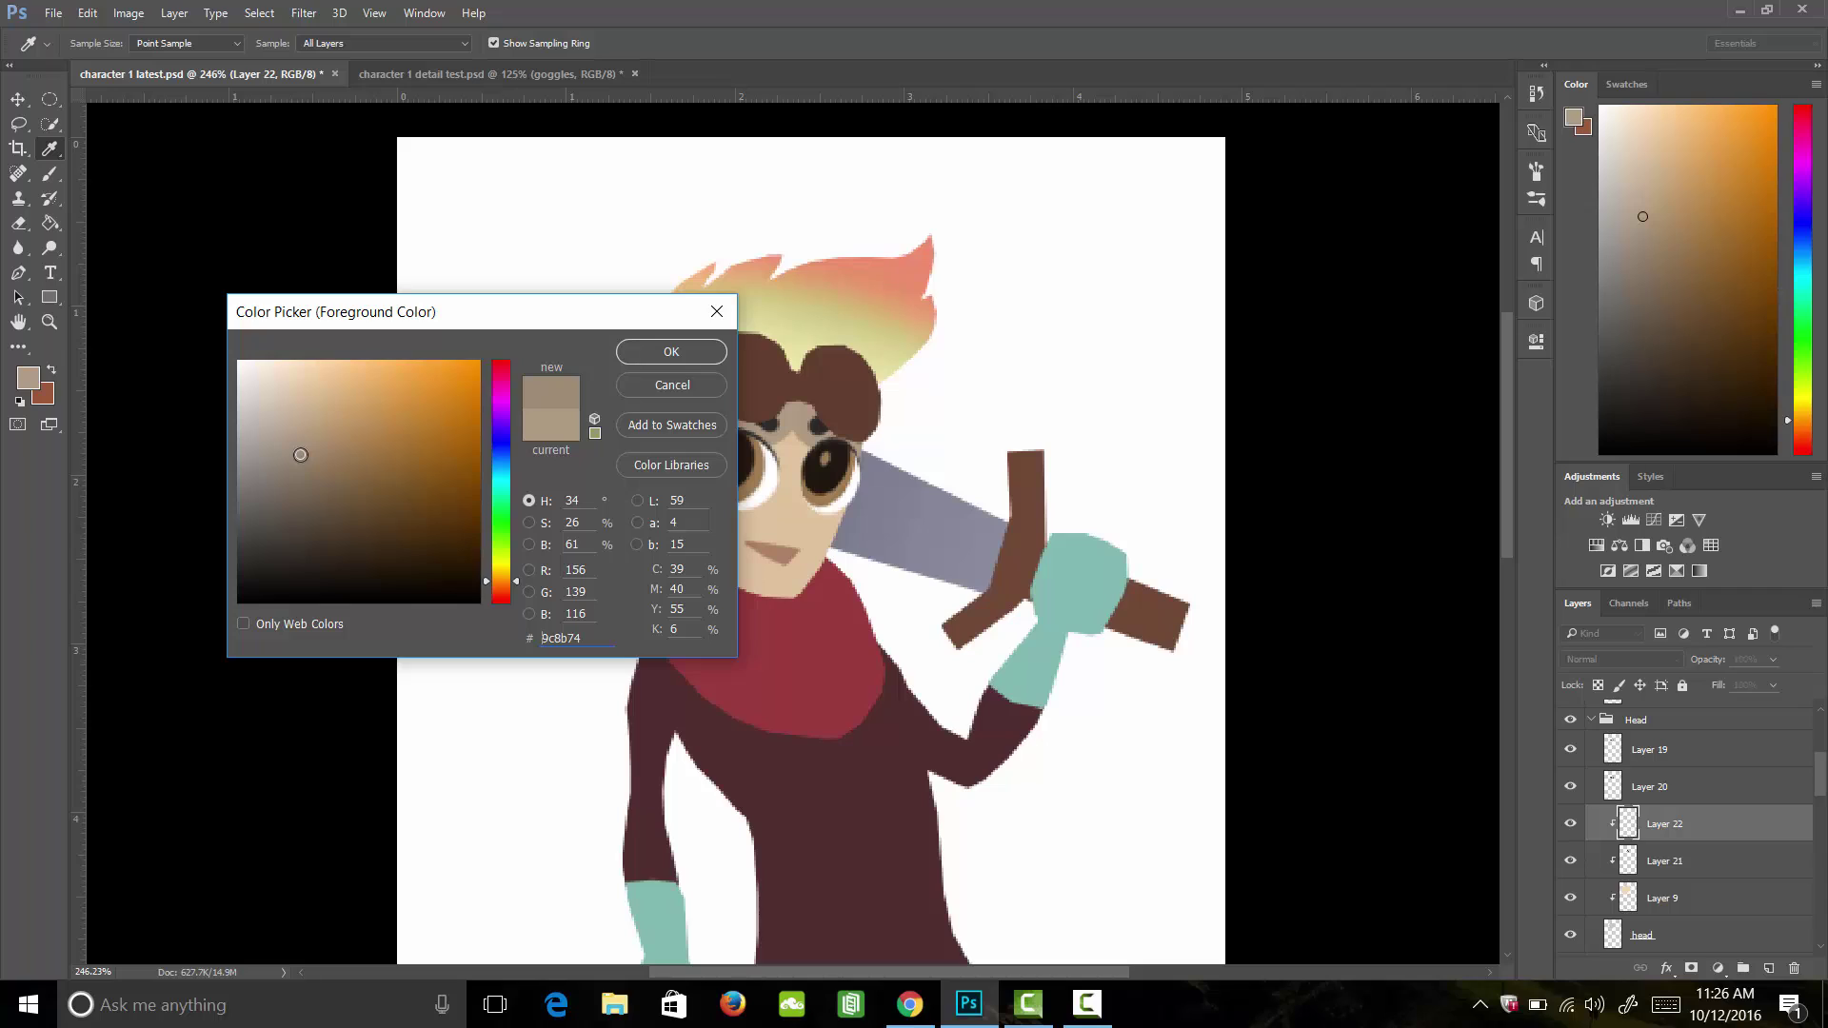
pyautogui.moveTo(301, 454); pyautogui.dragTo(330, 455)
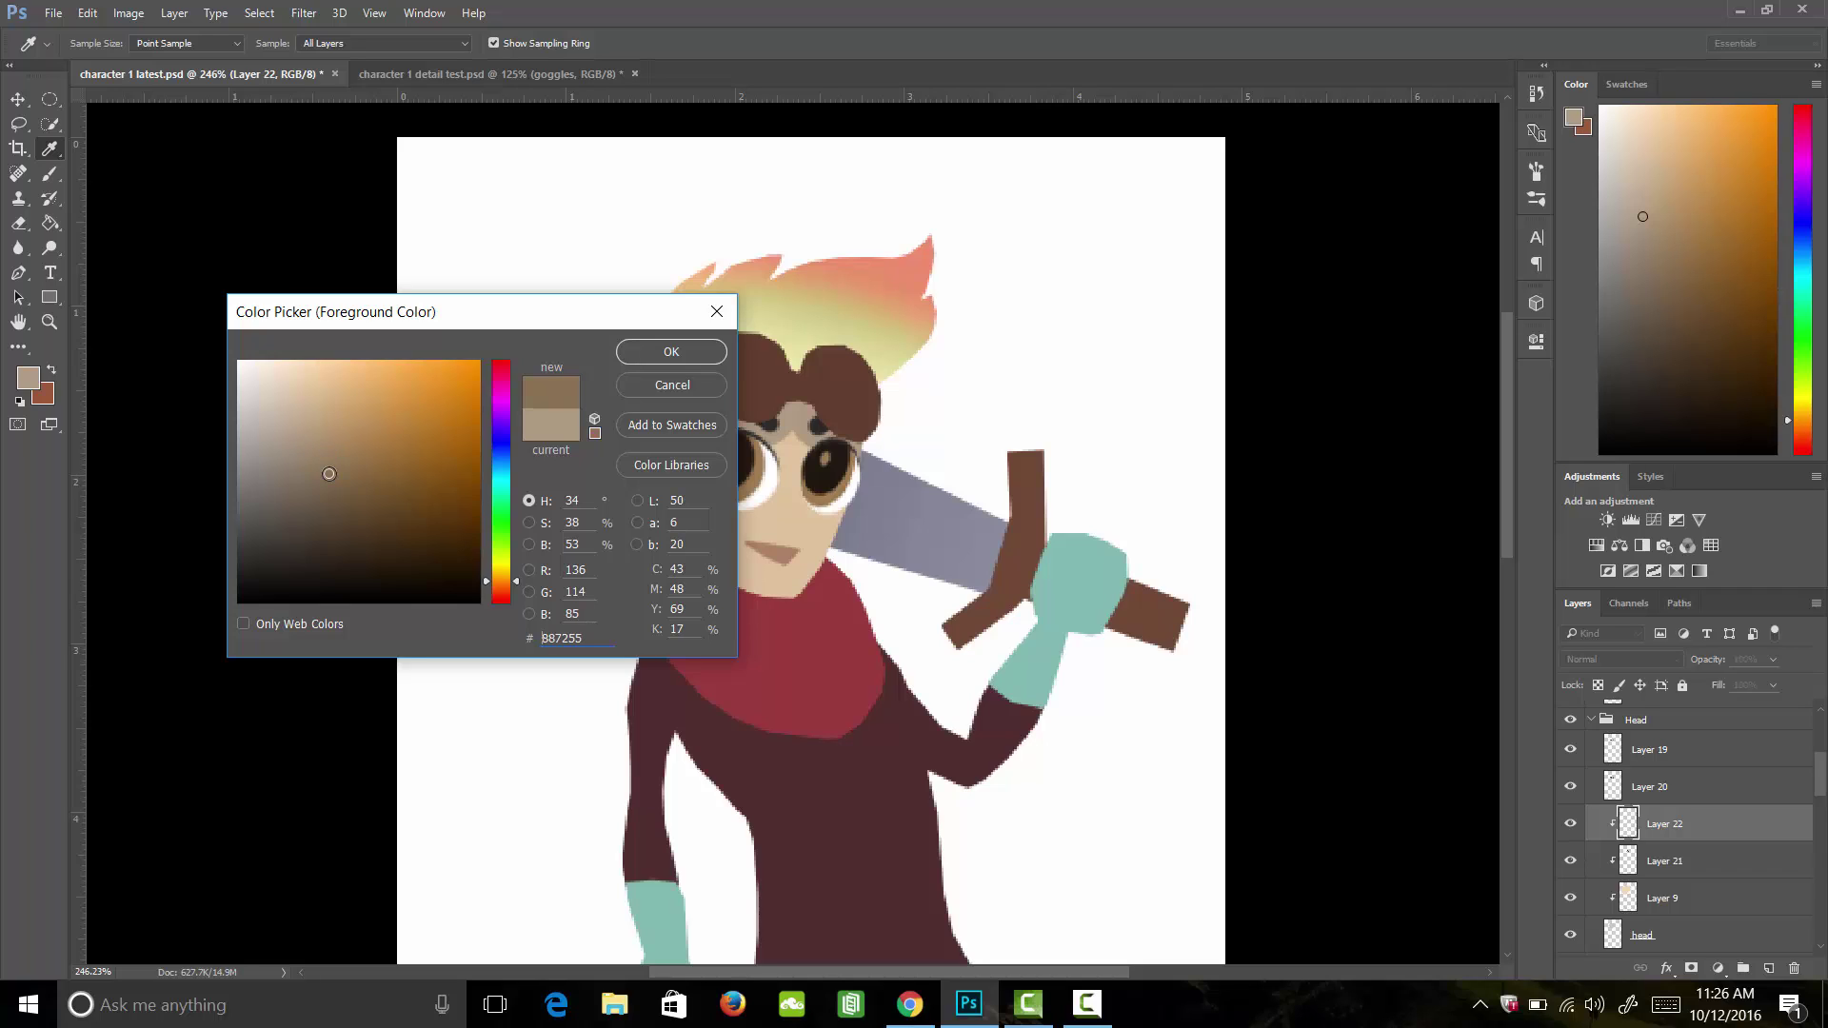
pyautogui.click(689, 353)
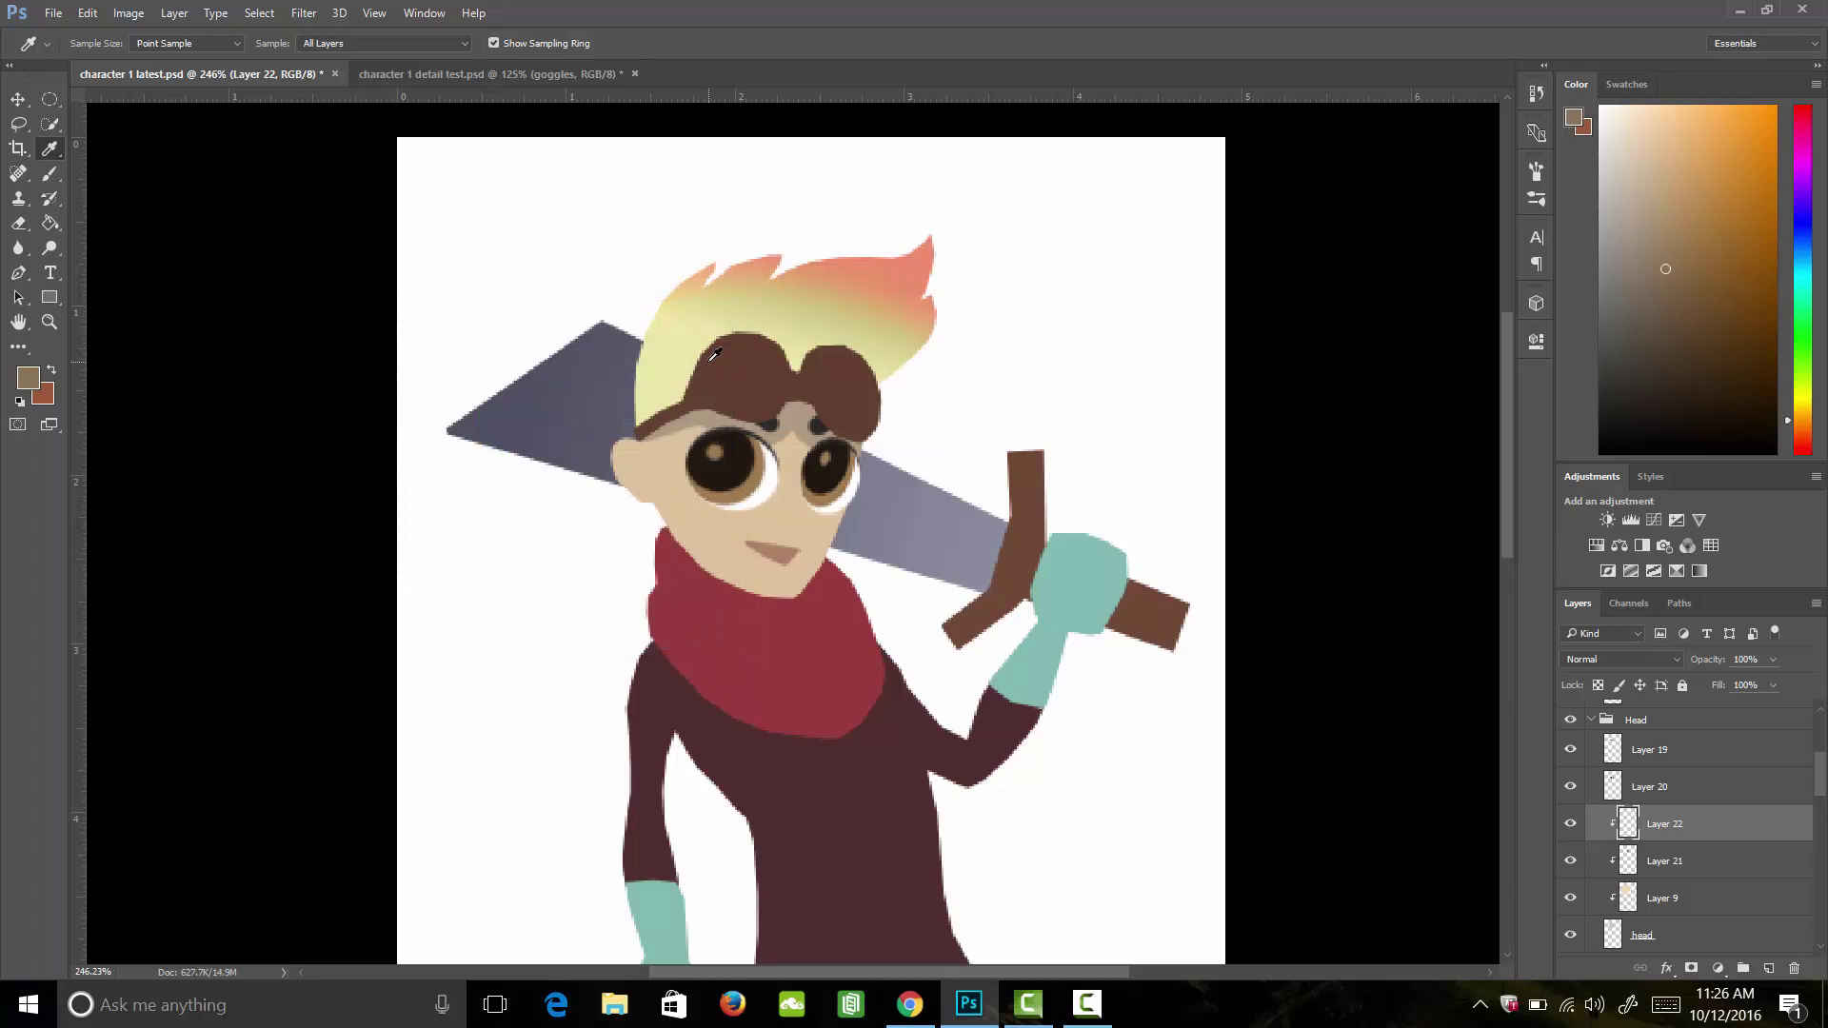
# Step: Choose the soft round brush with 0% hardness, reduce its size, and brush shading along the goggles' lower edge on Layer 22
pyautogui.press('b')
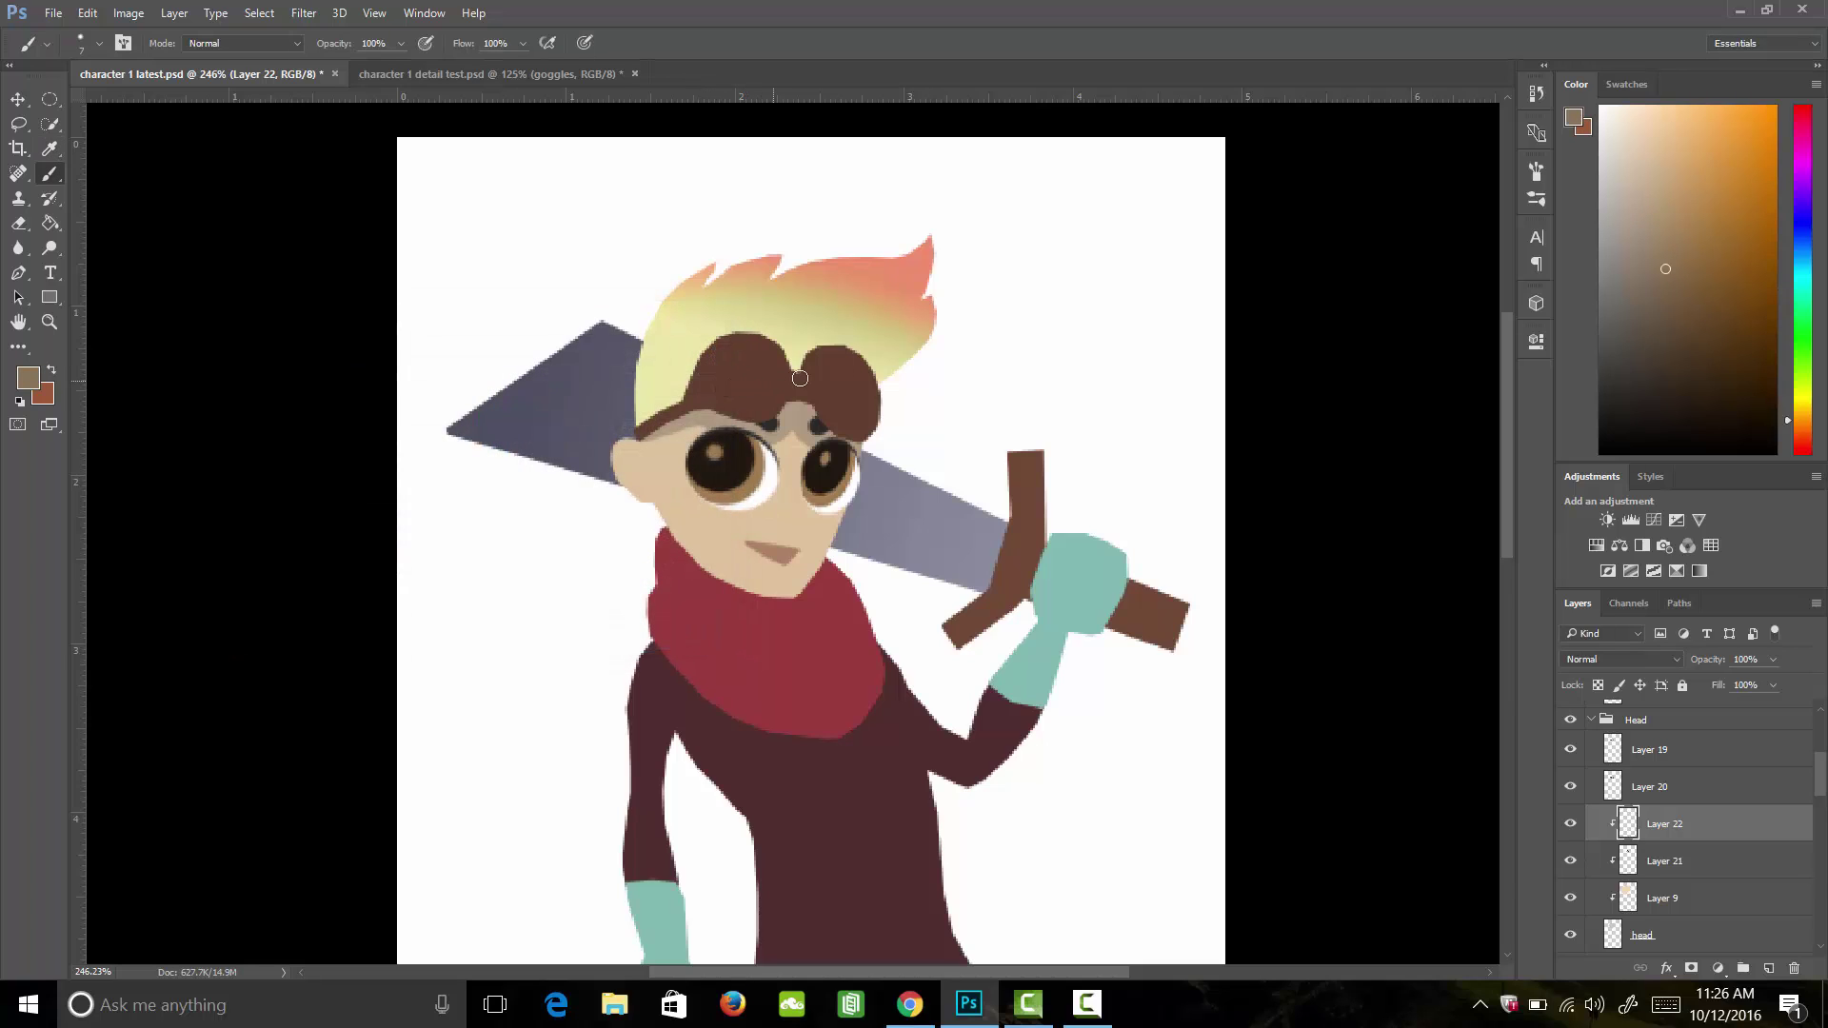
pyautogui.click(1535, 172)
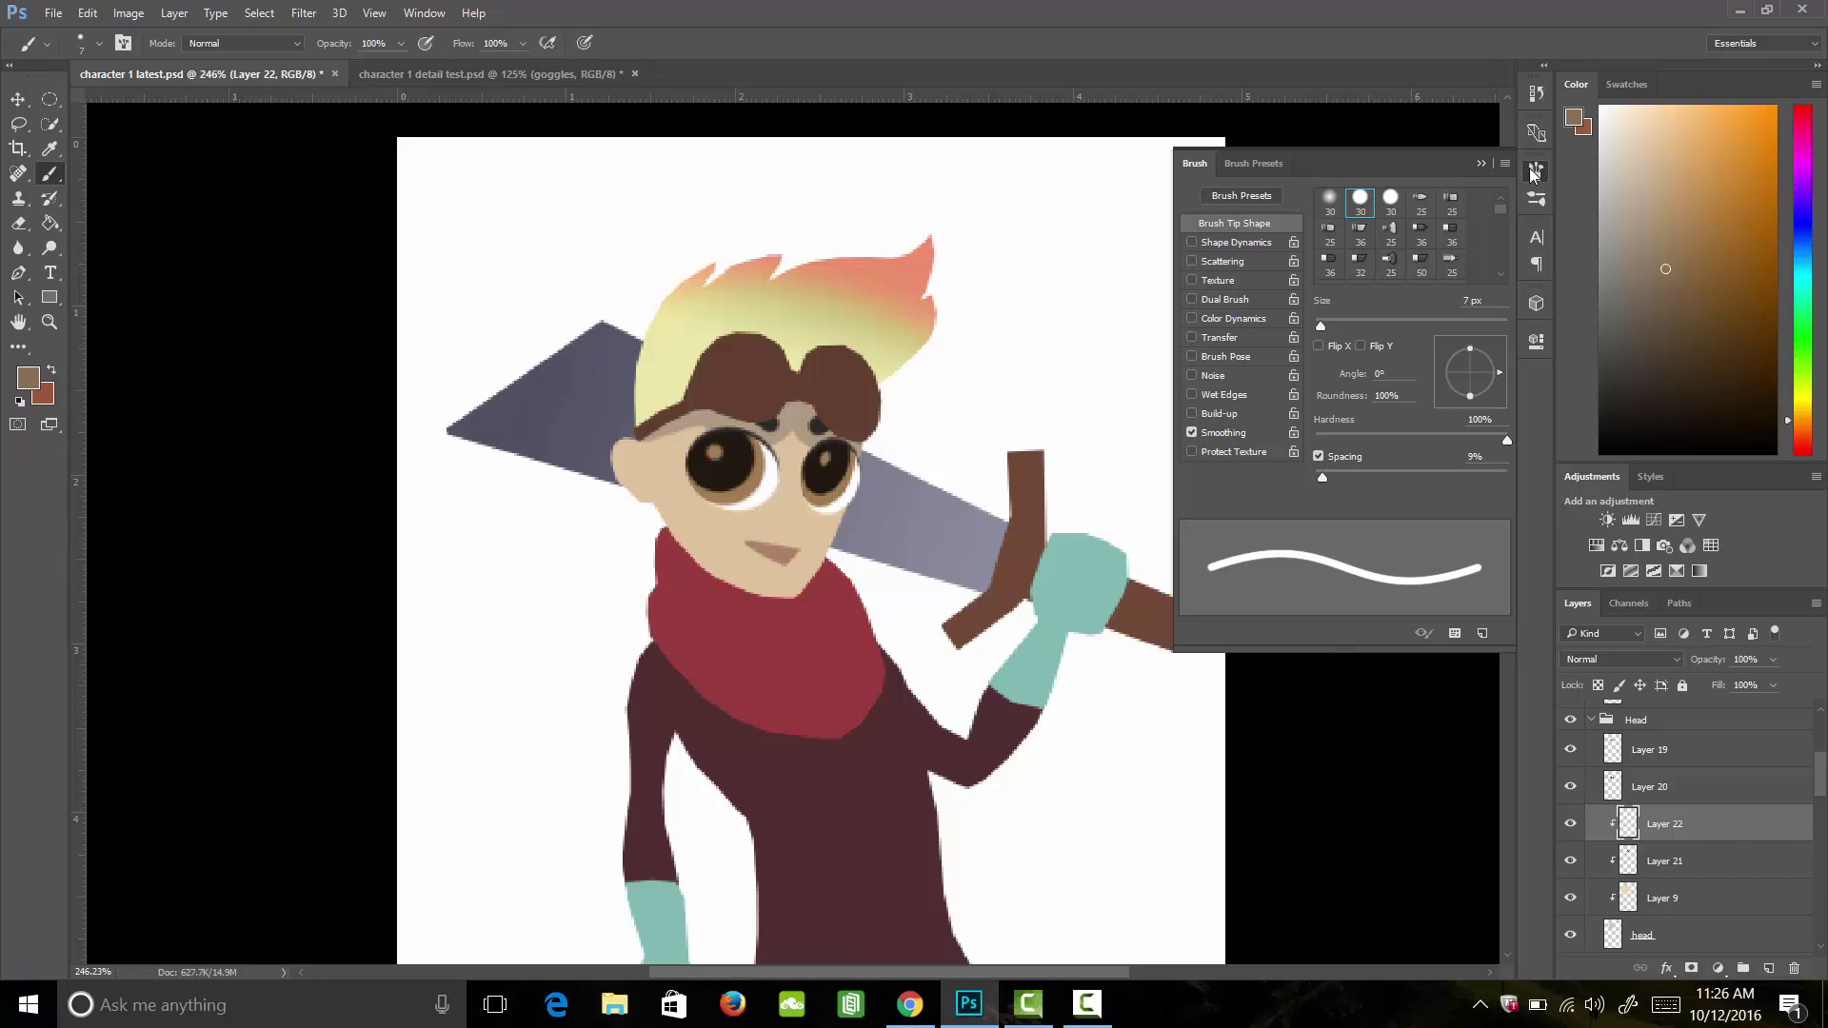
pyautogui.click(1330, 202)
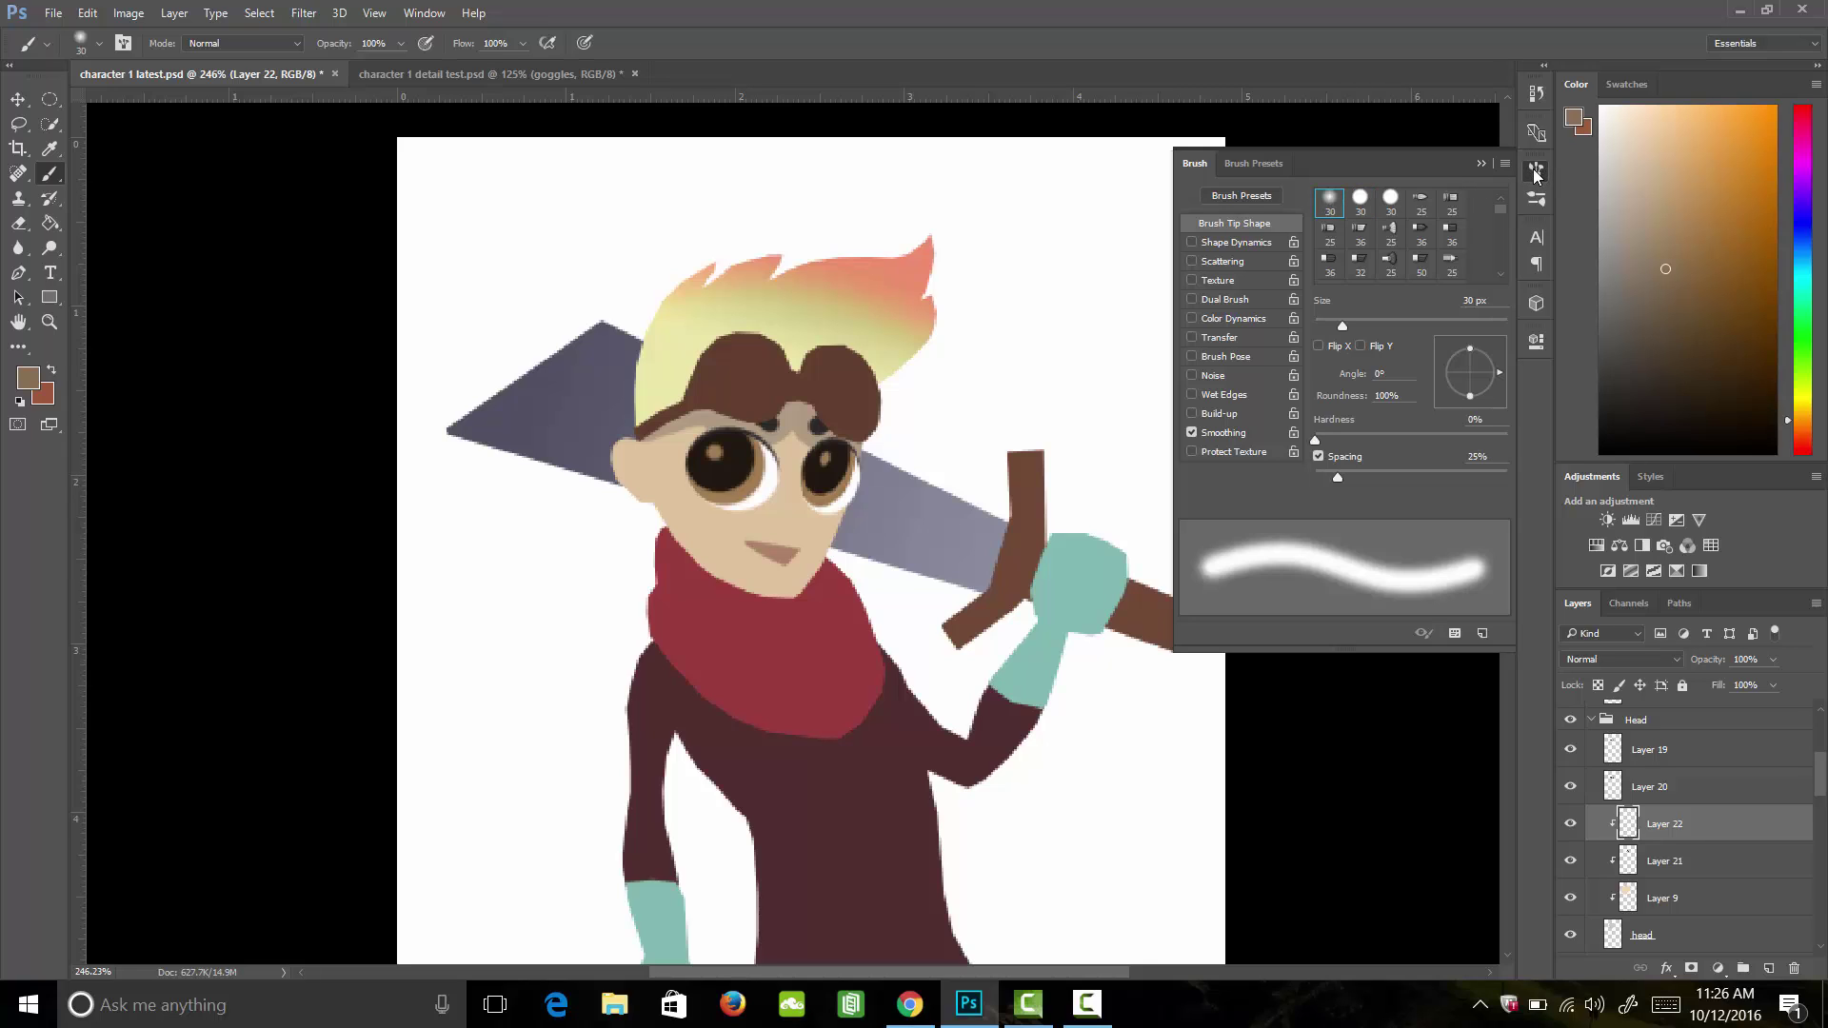
pyautogui.click(1536, 172)
pyautogui.press('[')
pyautogui.press('[')
pyautogui.press('[')
pyautogui.press('[')
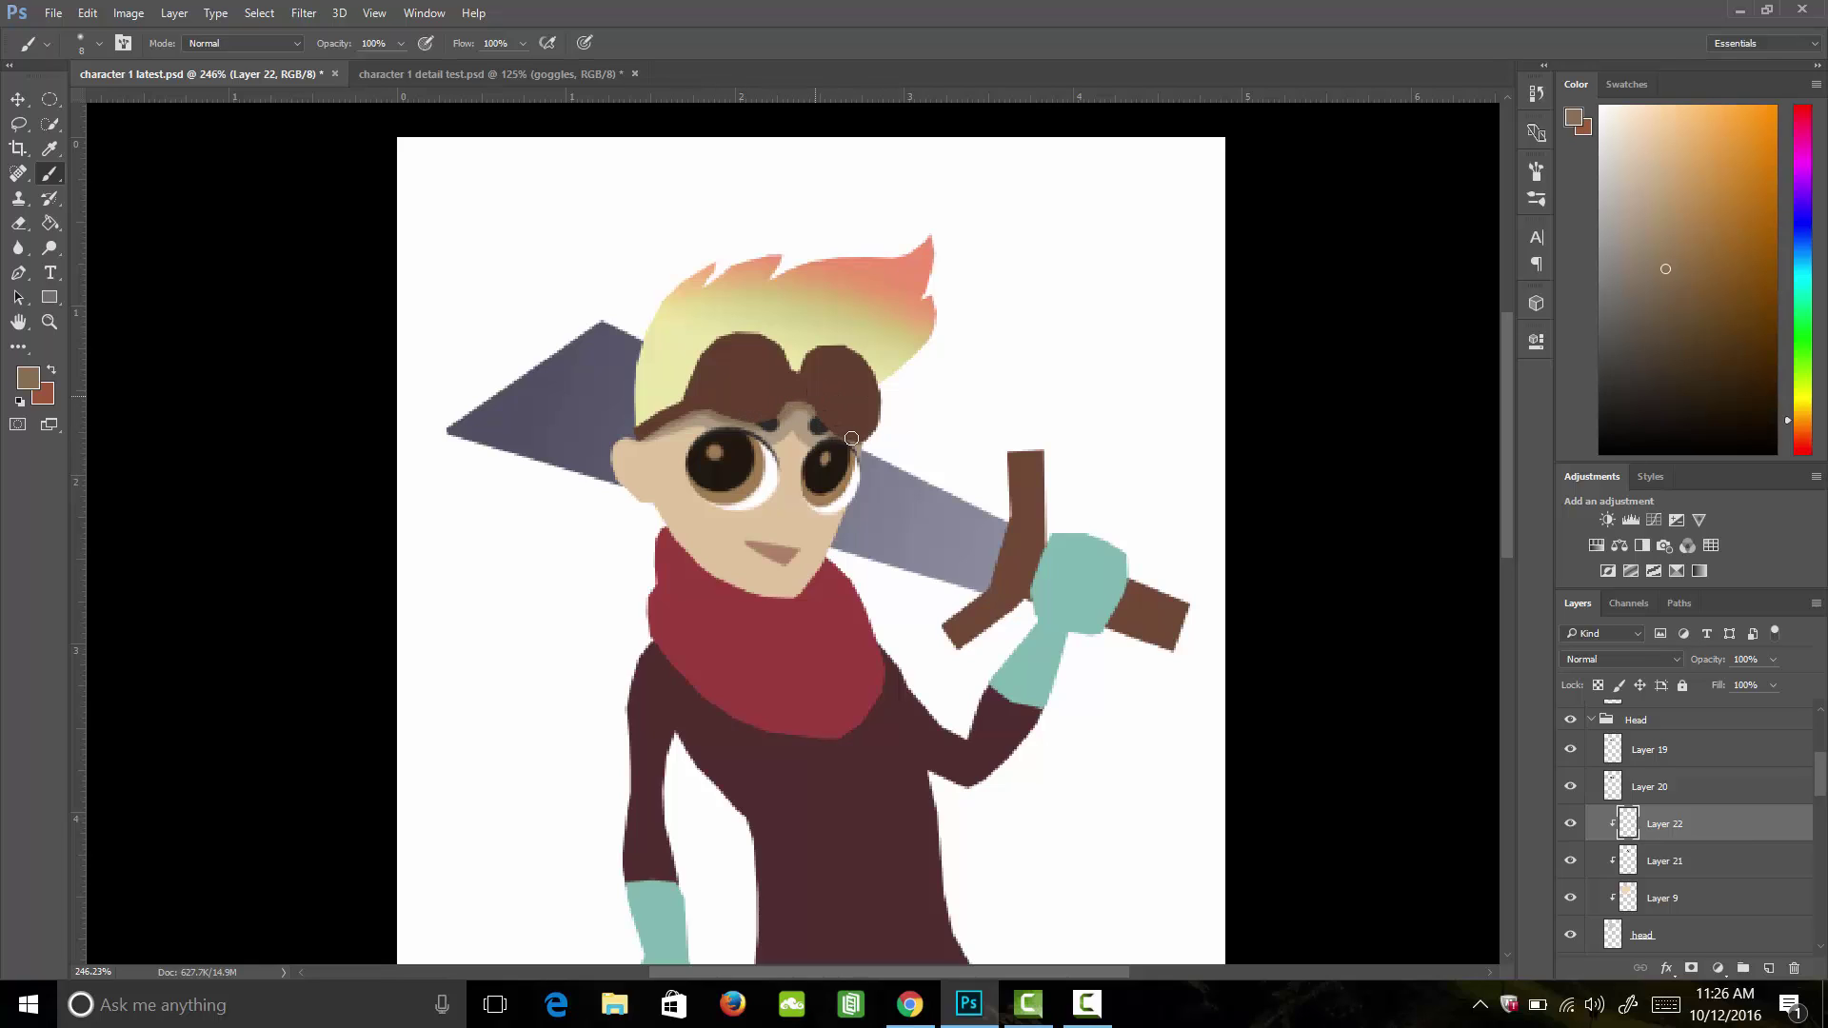
pyautogui.moveTo(800, 403)
pyautogui.mouseDown()
pyautogui.moveTo(740, 412)
pyautogui.moveTo(748, 425)
pyautogui.moveTo(801, 393)
pyautogui.mouseUp()
# Step: Rename the clipped Layer 9 in the Head group as skin
pyautogui.press('z')
pyautogui.moveTo(852, 416); pyautogui.dragTo(742, 417)
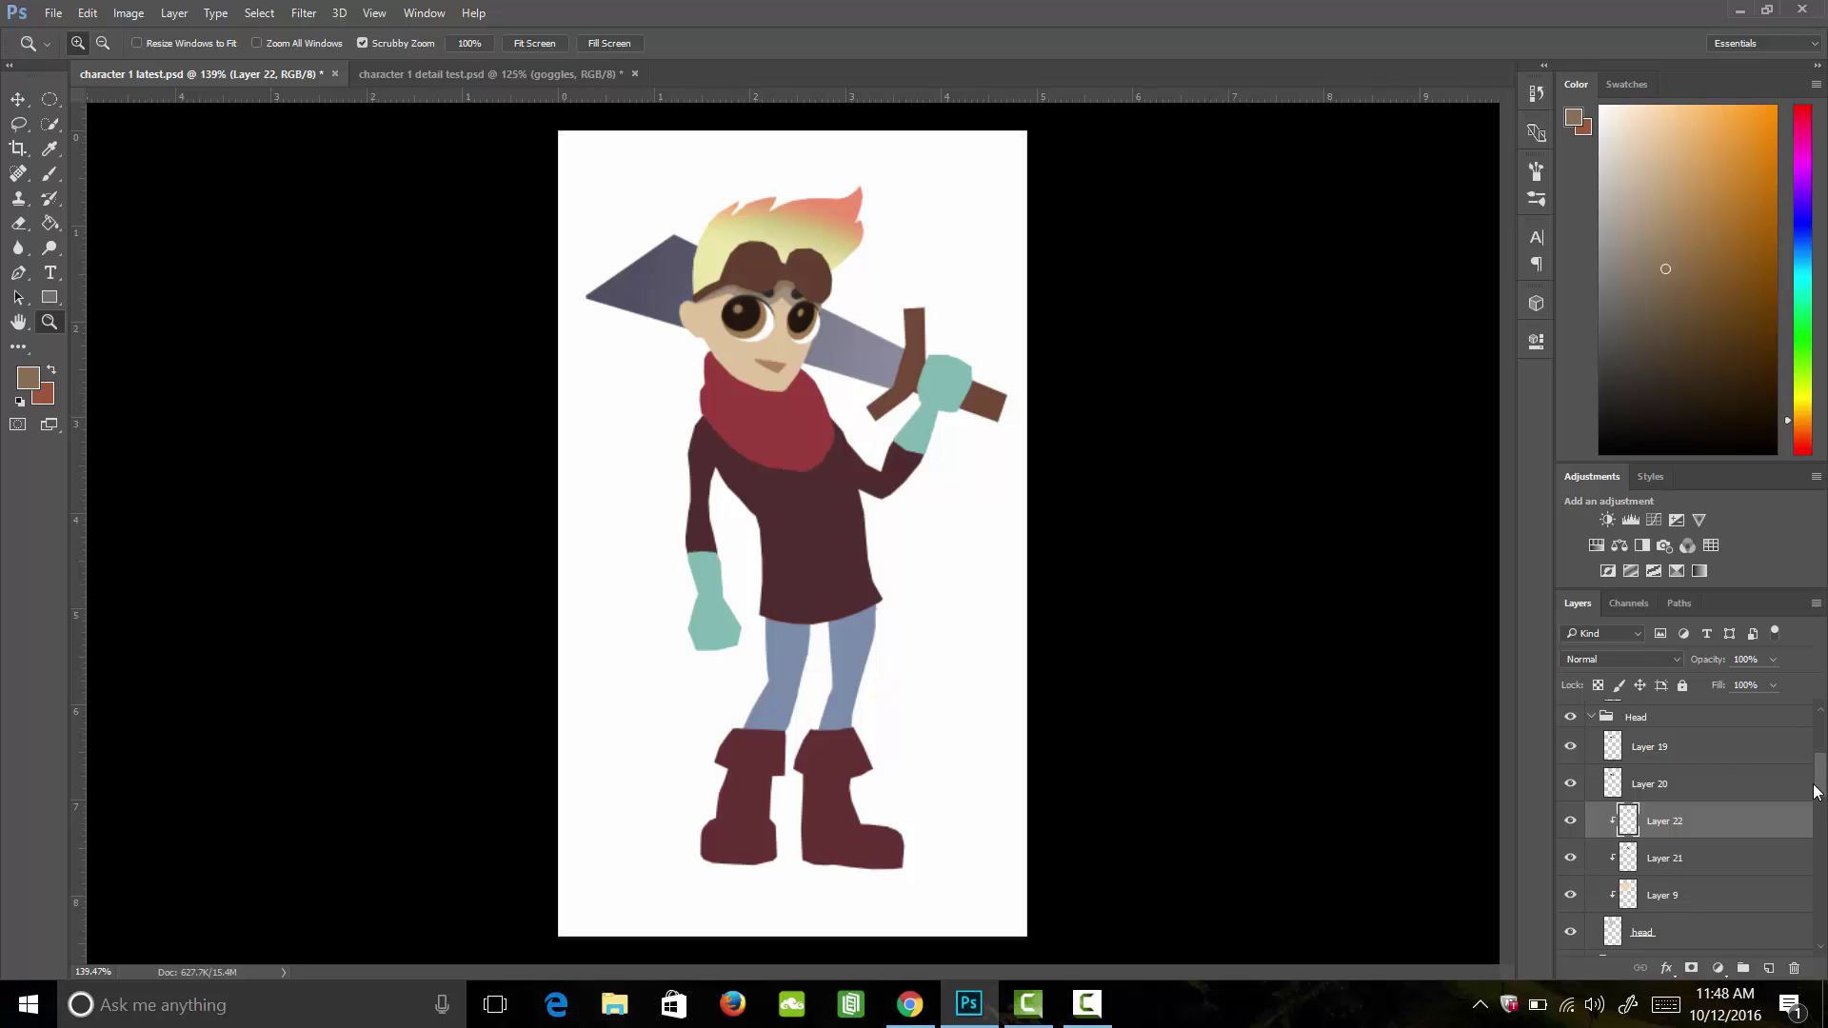
pyautogui.doubleClick(1664, 895)
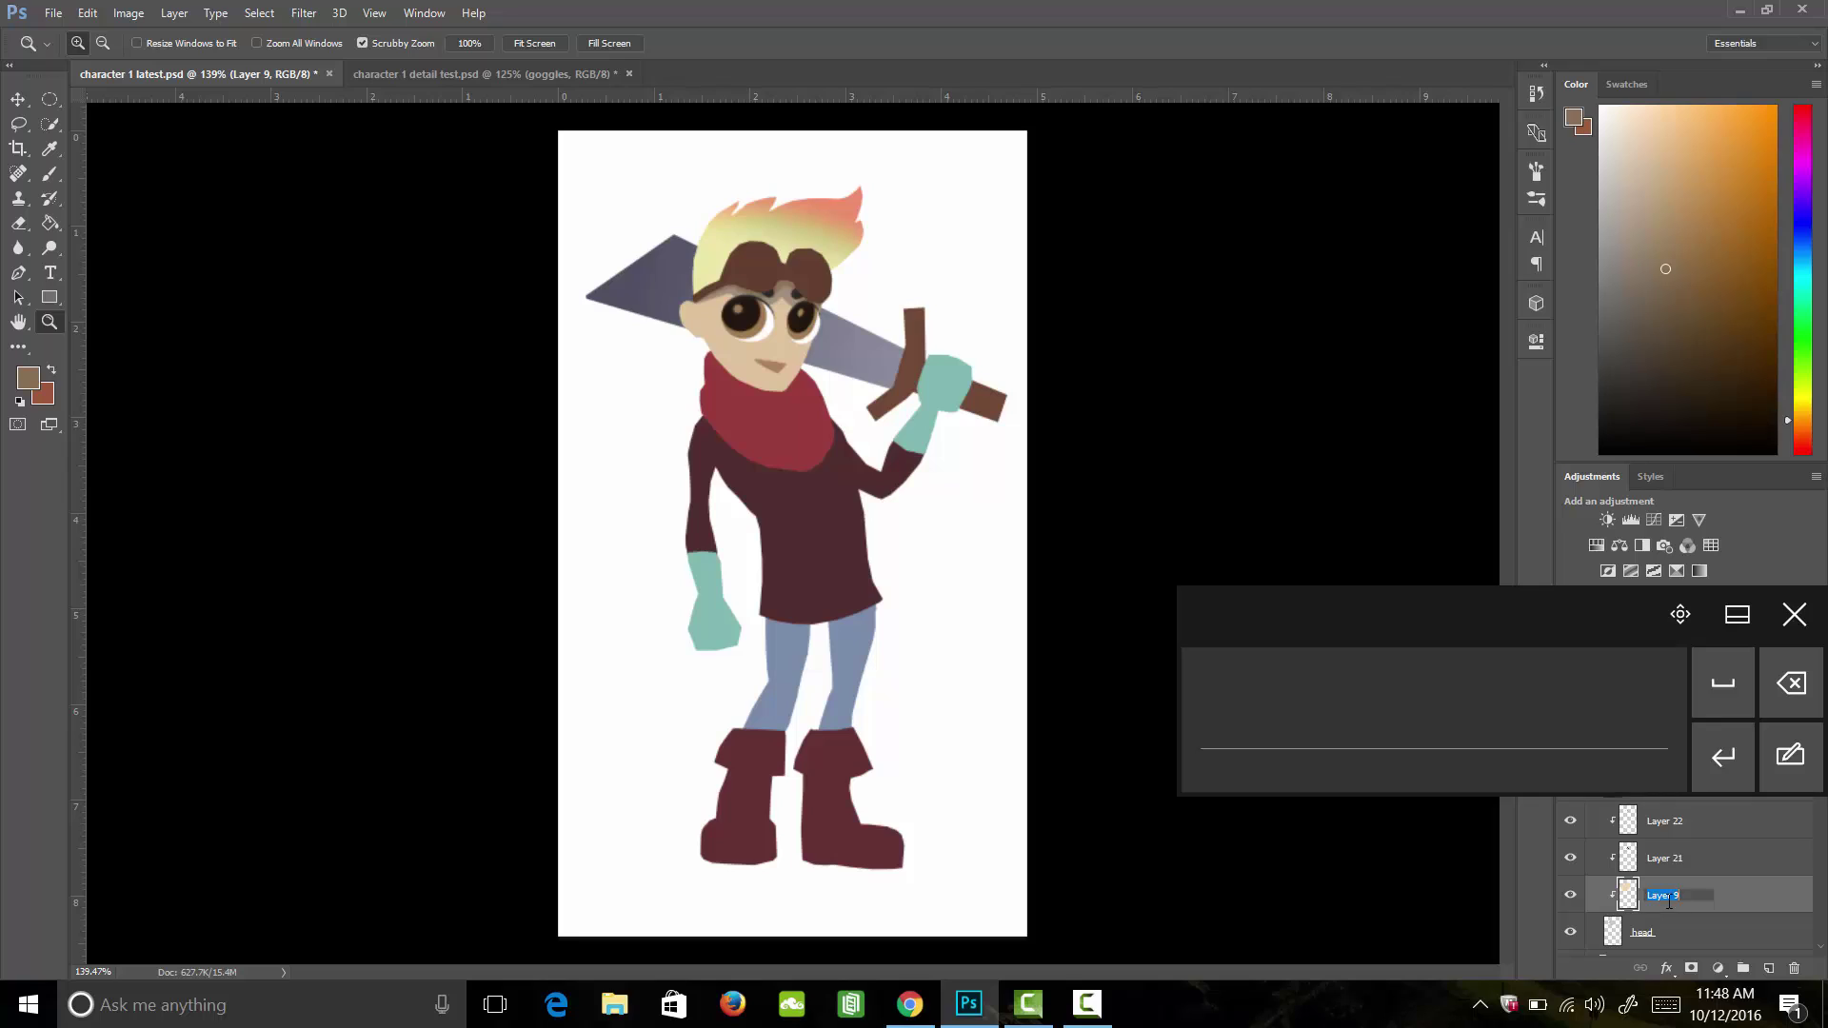
pyautogui.write('skin')
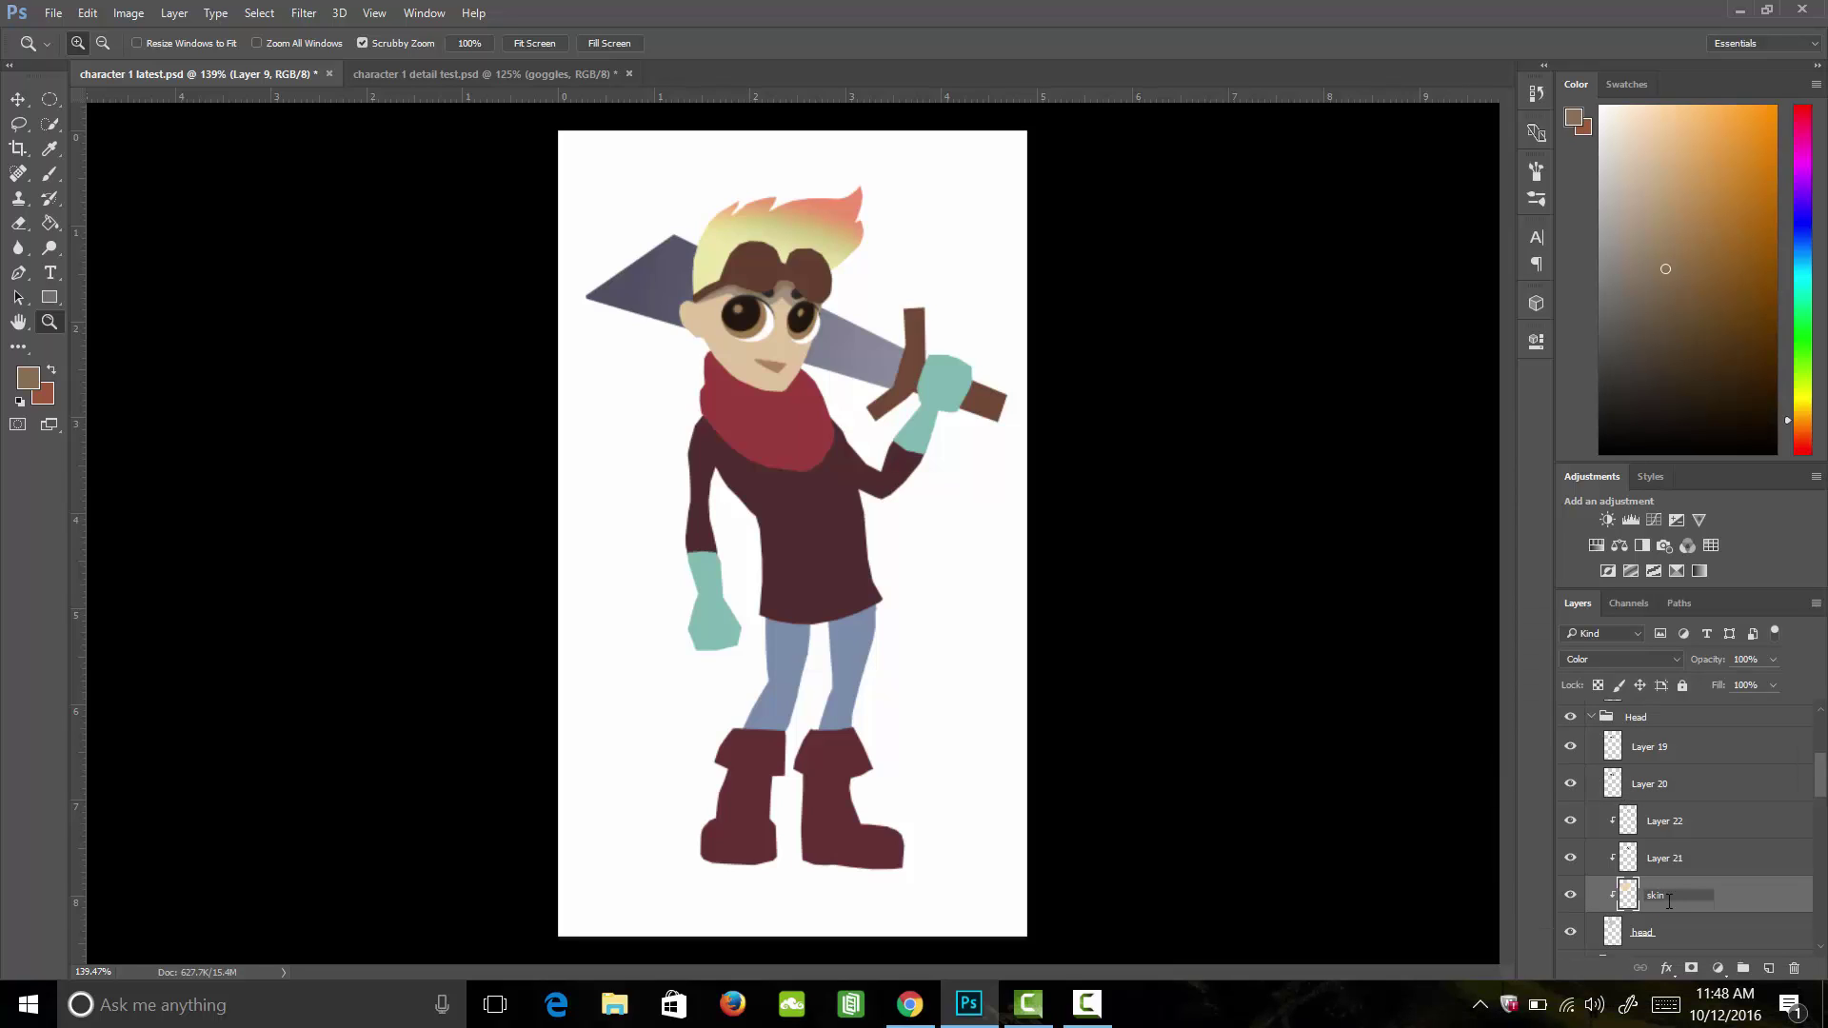
pyautogui.press('Return')
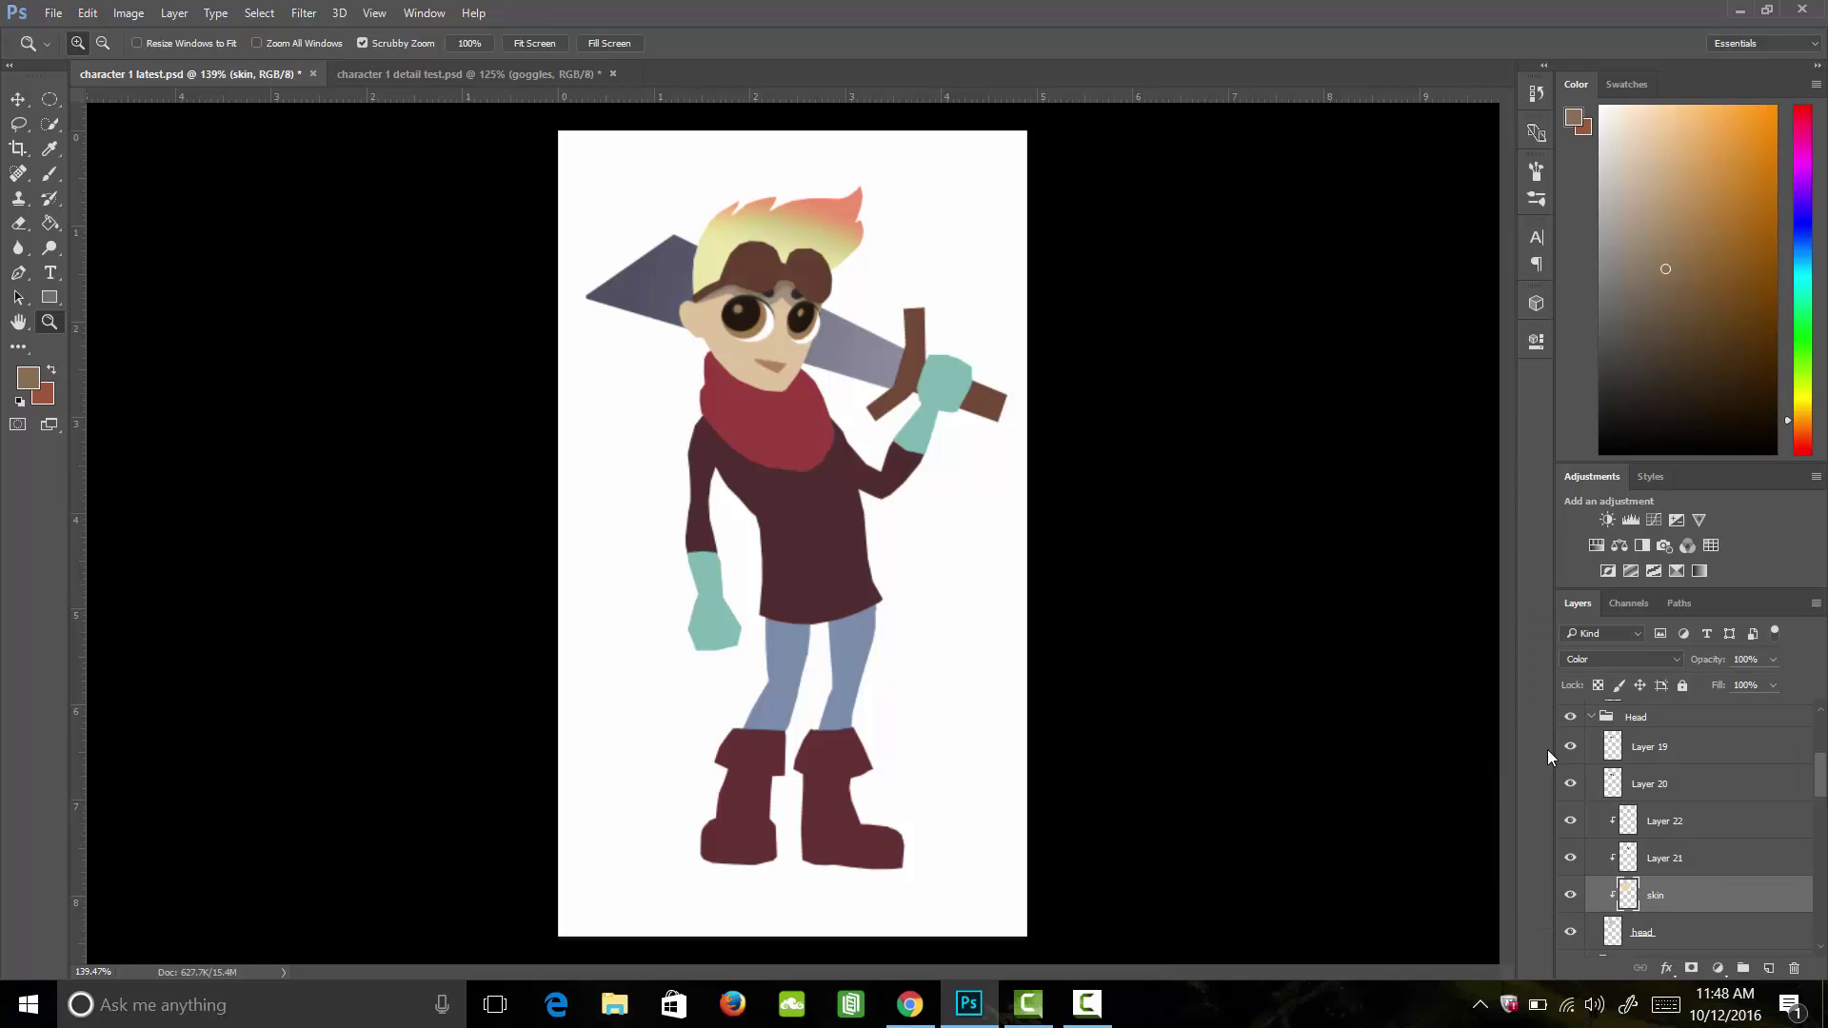
# Step: Rename Layer 21, directly above the skin layer, as shadow
pyautogui.hotkey('alt', ']')
pyautogui.press('d')
pyautogui.press('h')
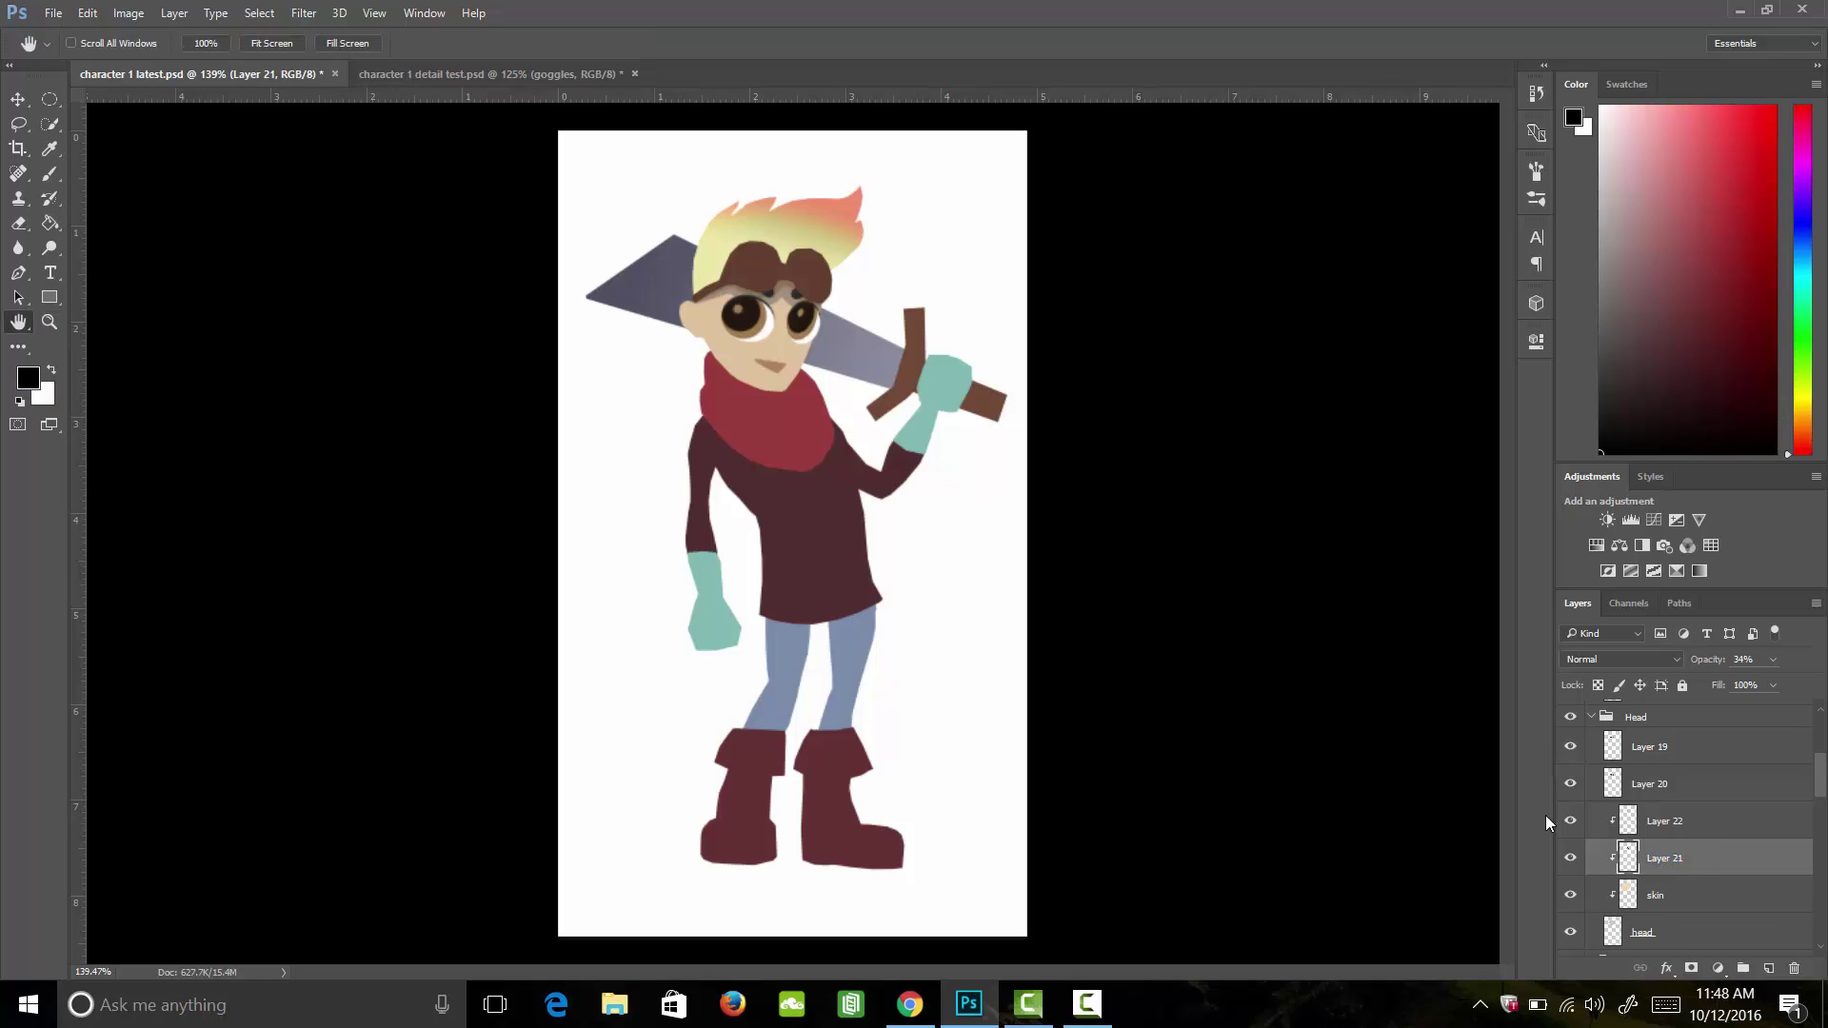
pyautogui.doubleClick(1666, 859)
pyautogui.write('shadow')
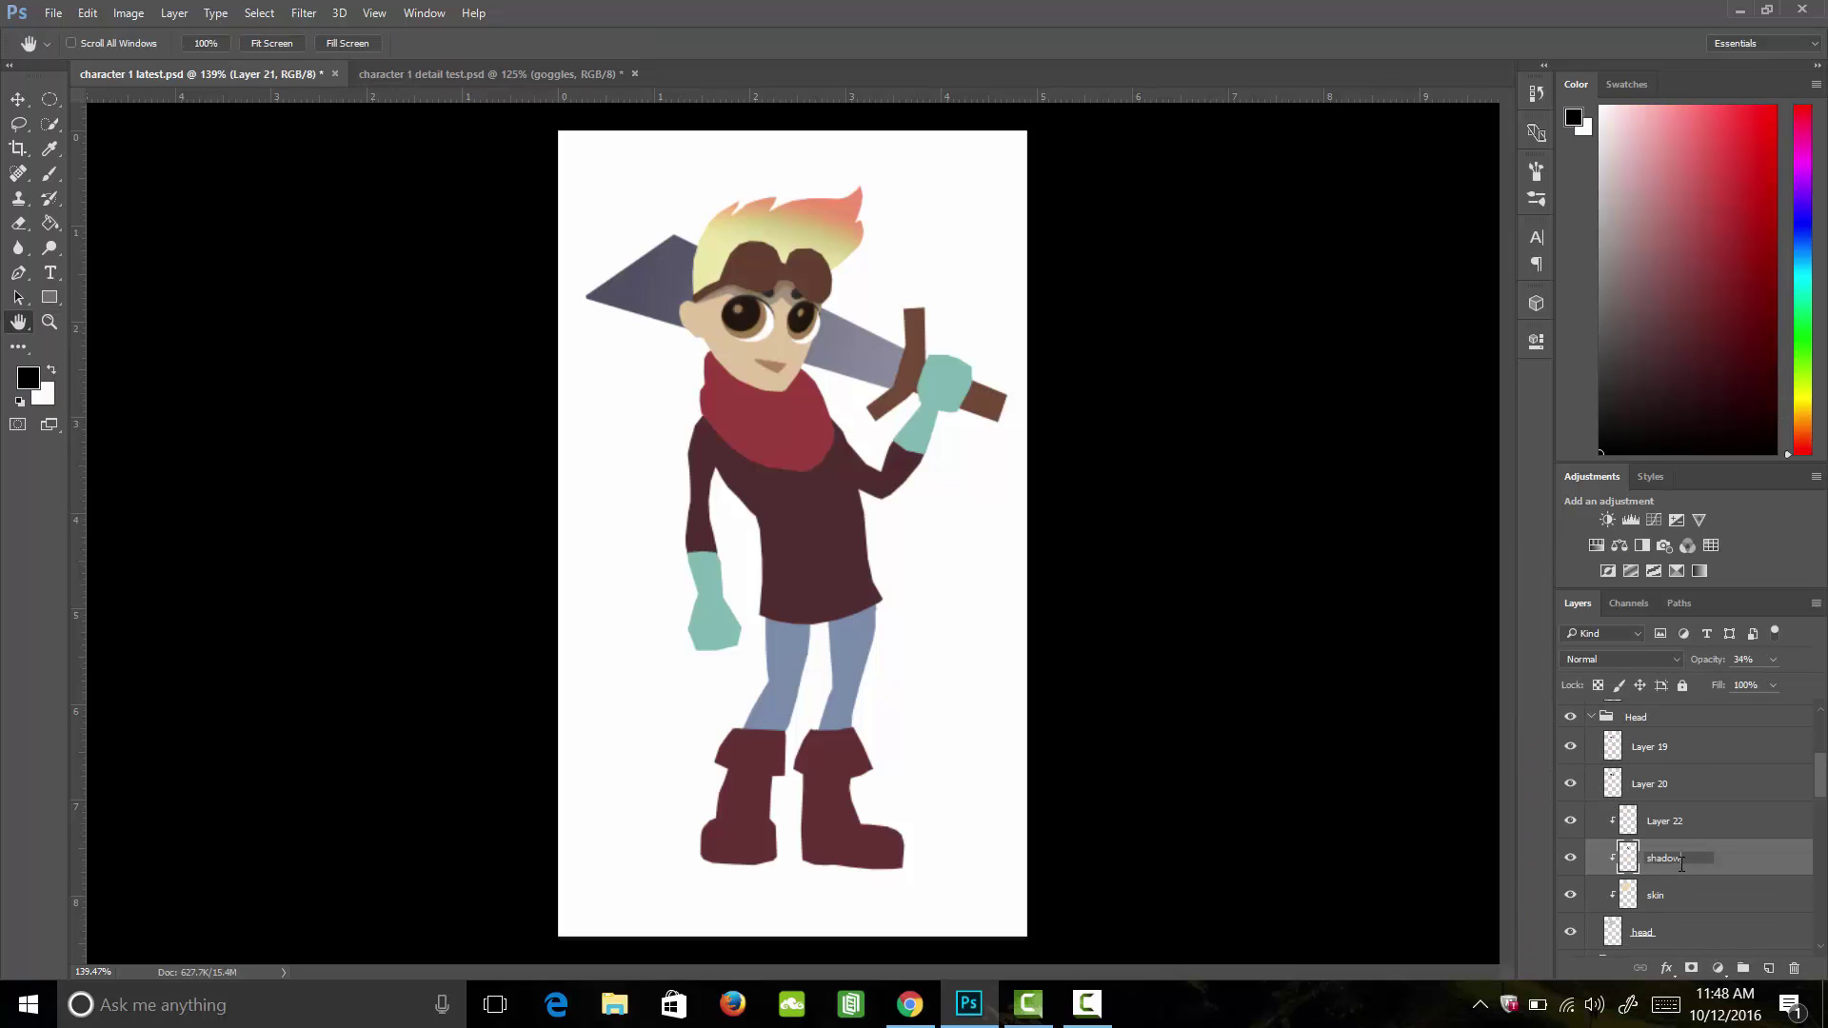
pyautogui.press('Return')
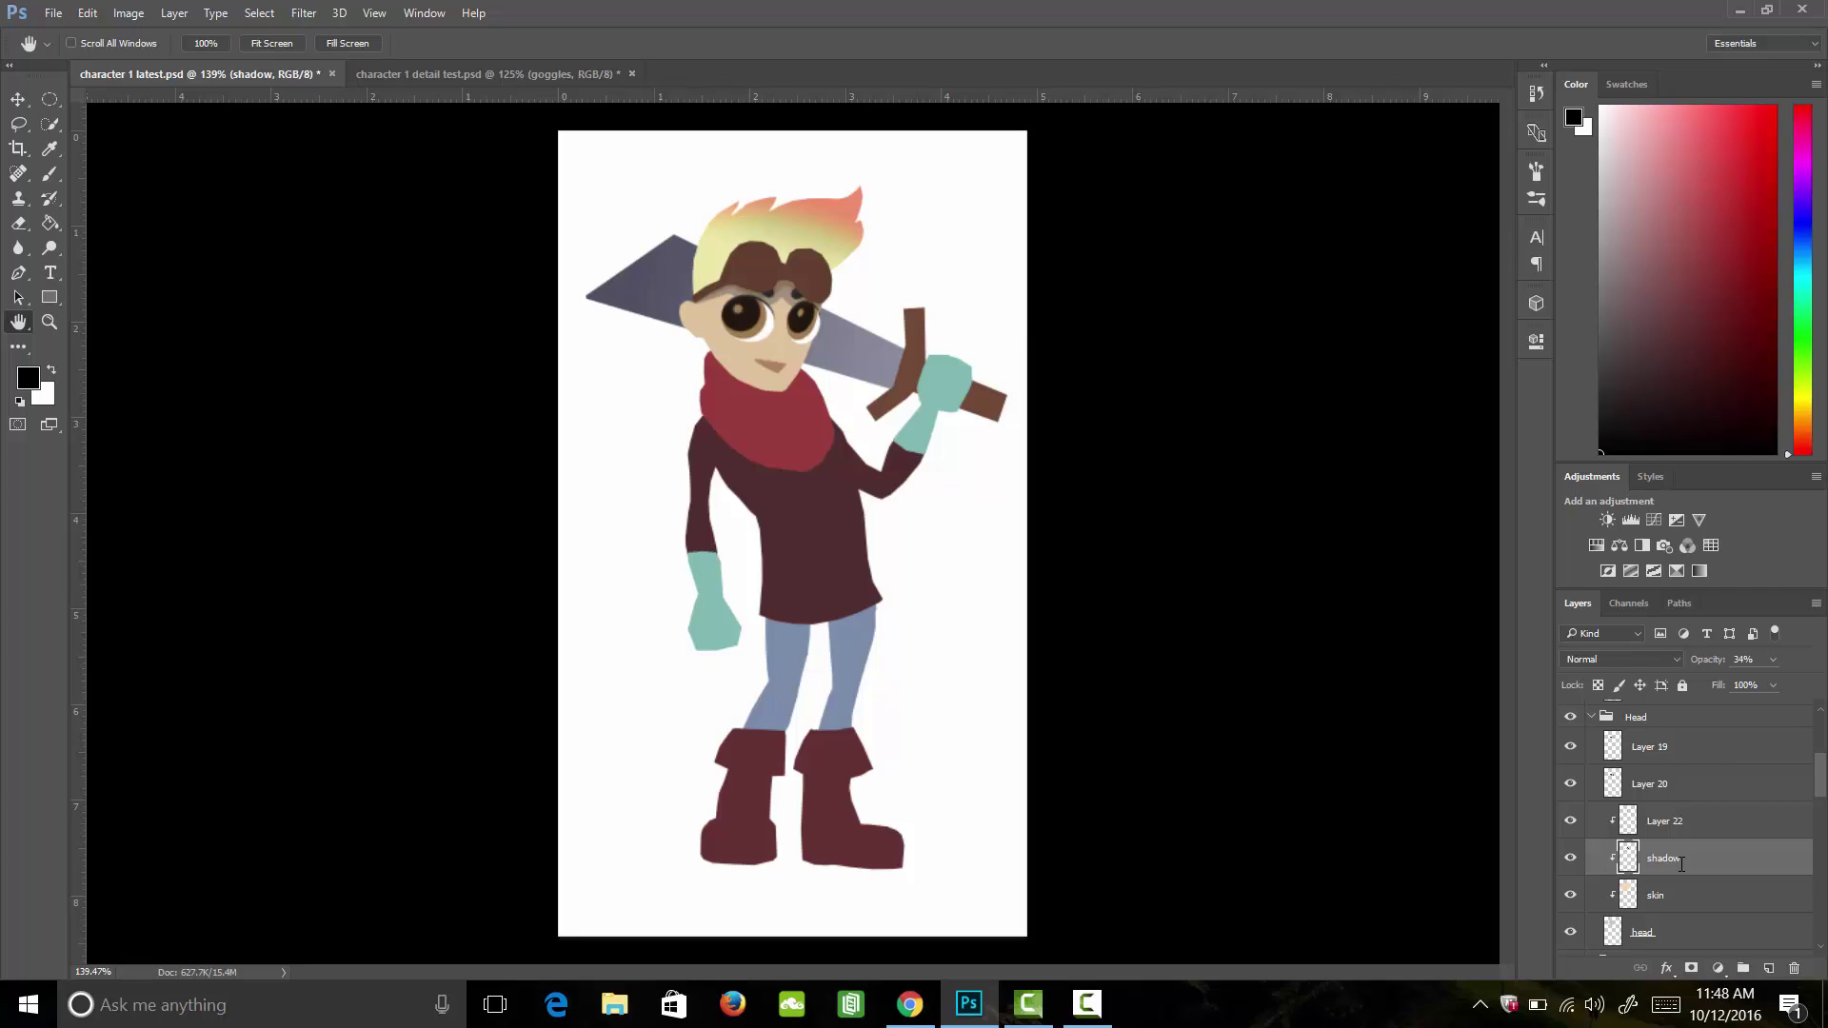
# Step: Check what Layer 22 contains by toggling its visibility, and rename it as shadow
pyautogui.click(1571, 821)
pyautogui.click(1571, 821)
pyautogui.doubleClick(1666, 820)
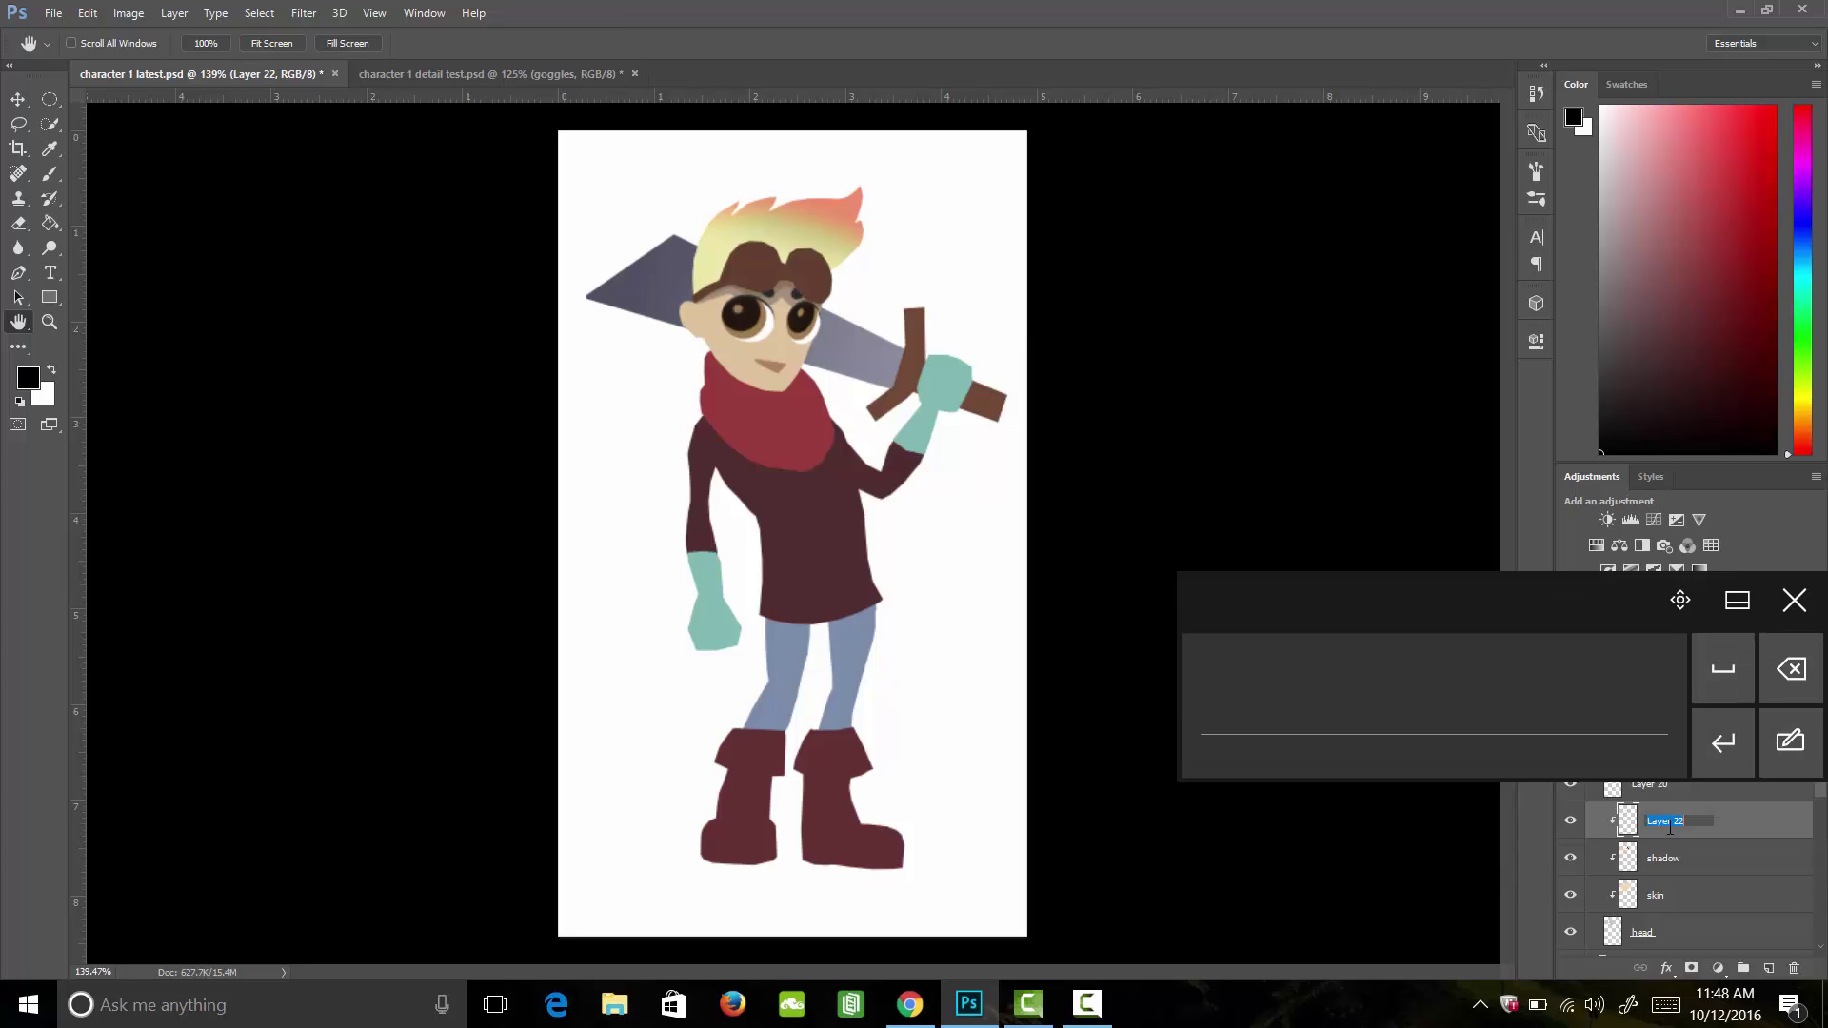
pyautogui.write('shadow')
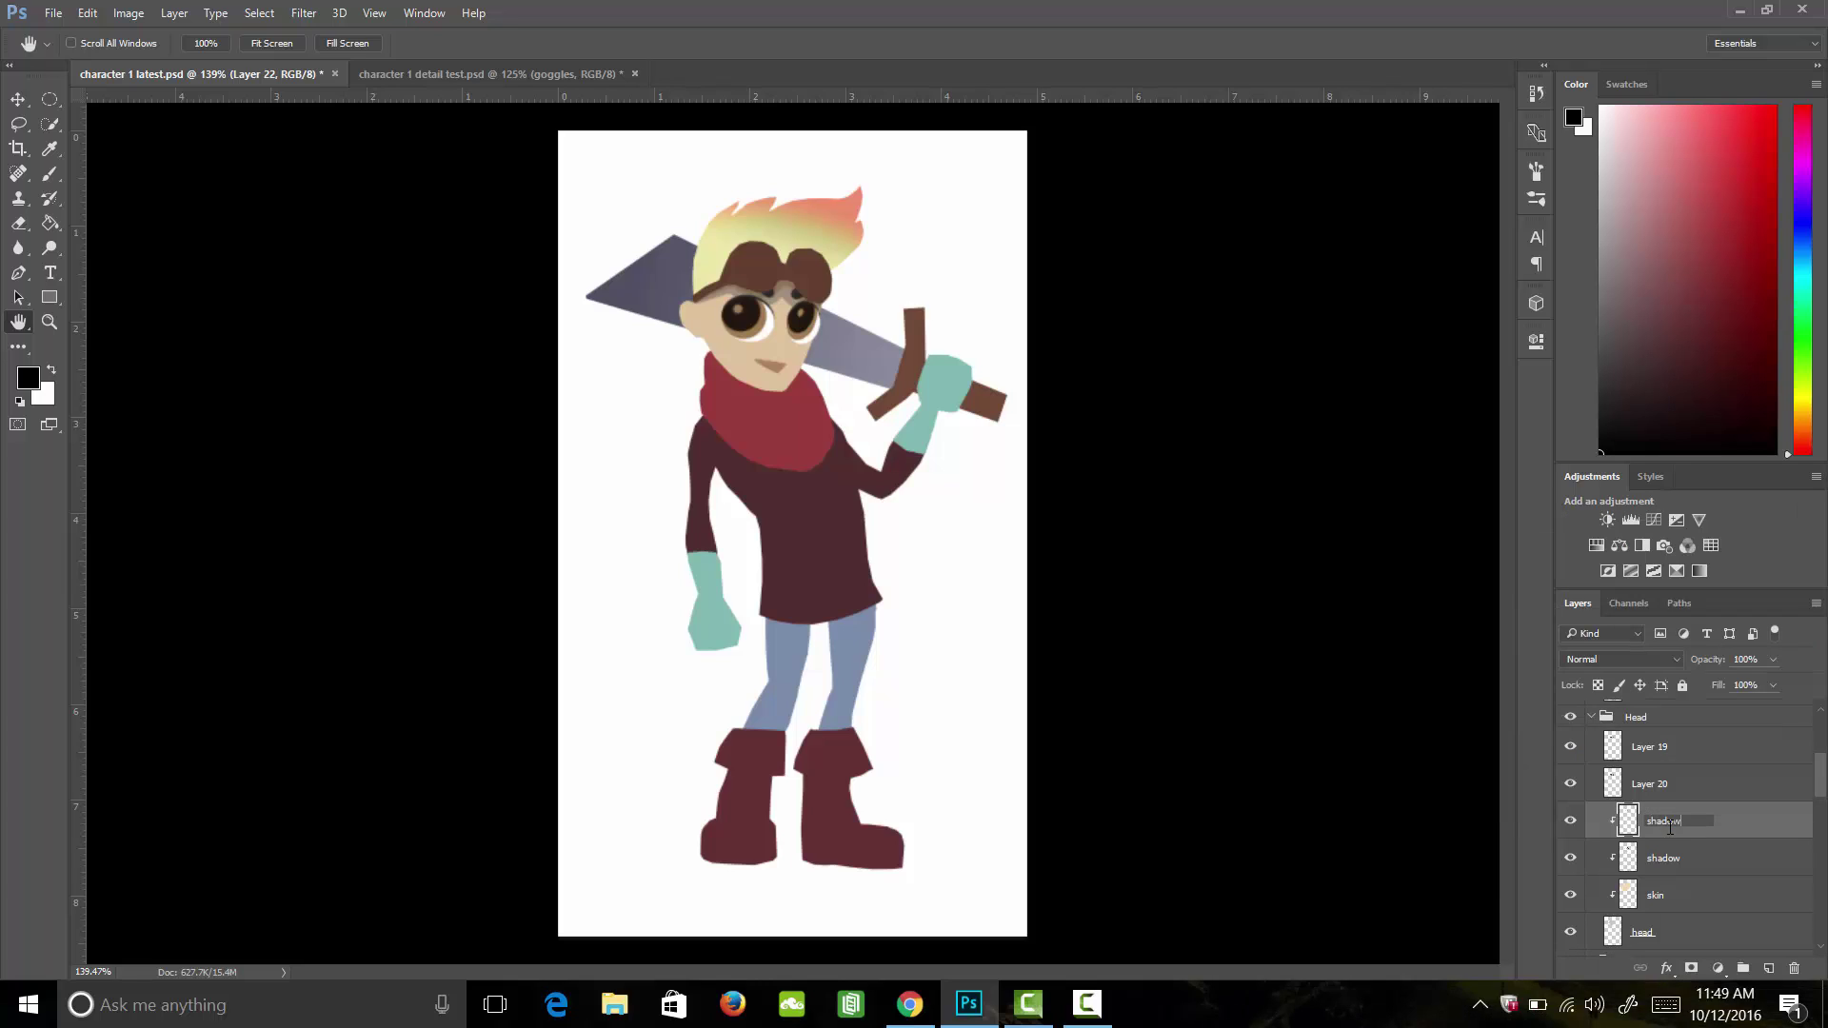
pyautogui.press('Return')
# Step: Check what Layer 20 contains by toggling its visibility, and rename it as features
pyautogui.click(1650, 784)
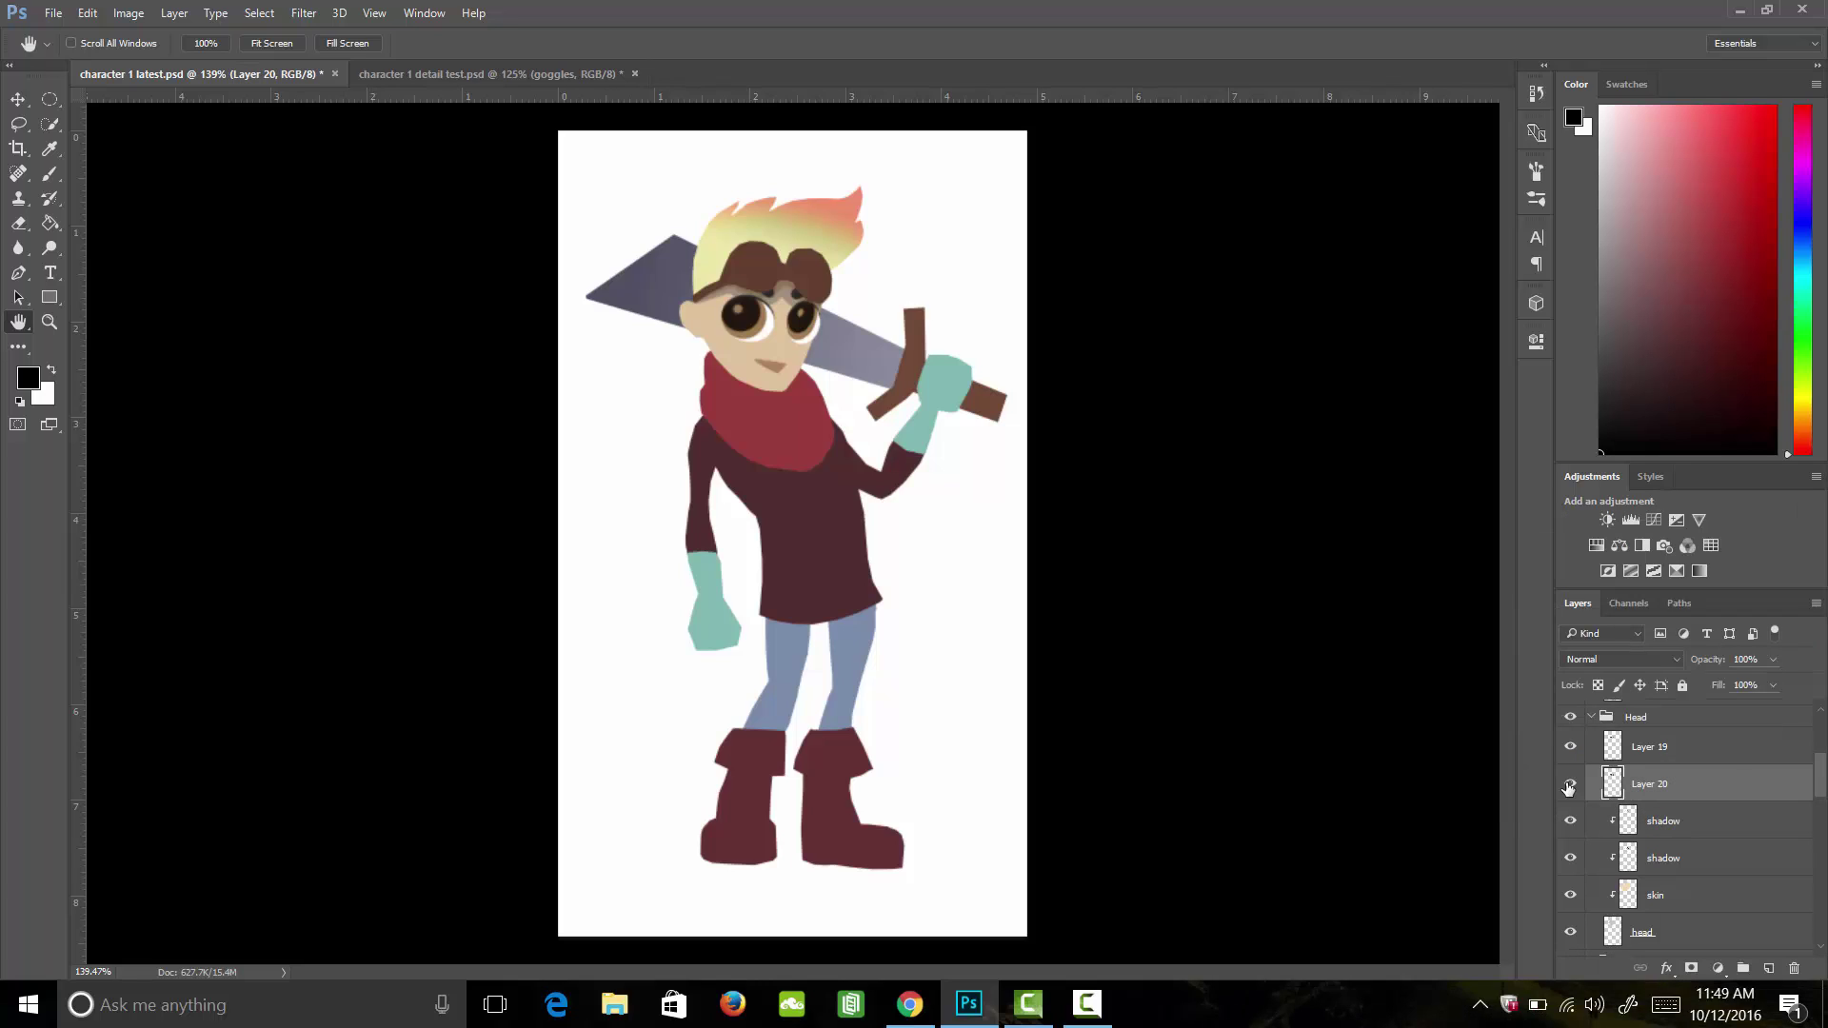
pyautogui.click(1570, 784)
pyautogui.click(1570, 784)
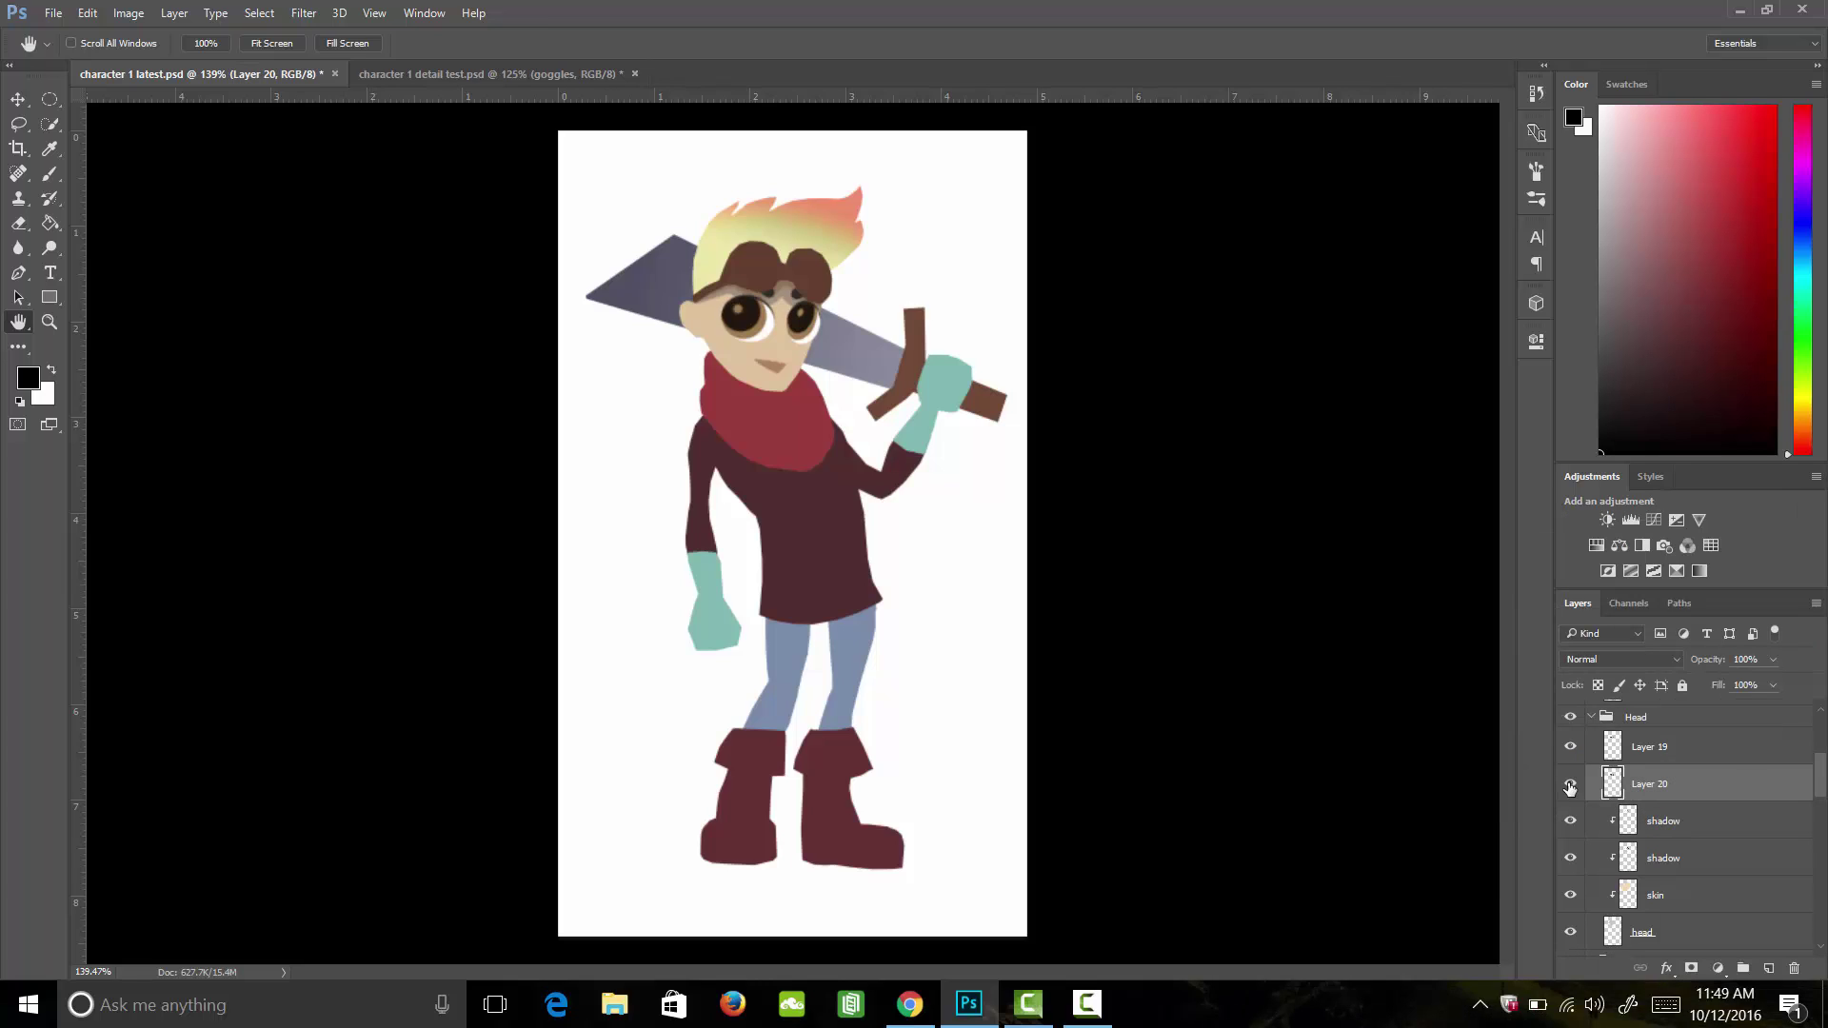
pyautogui.doubleClick(1644, 790)
pyautogui.write('features')
pyautogui.press('Return')
# Step: Check what Layer 19 contains by toggling its visibility, and rename it as eyes
pyautogui.click(1570, 746)
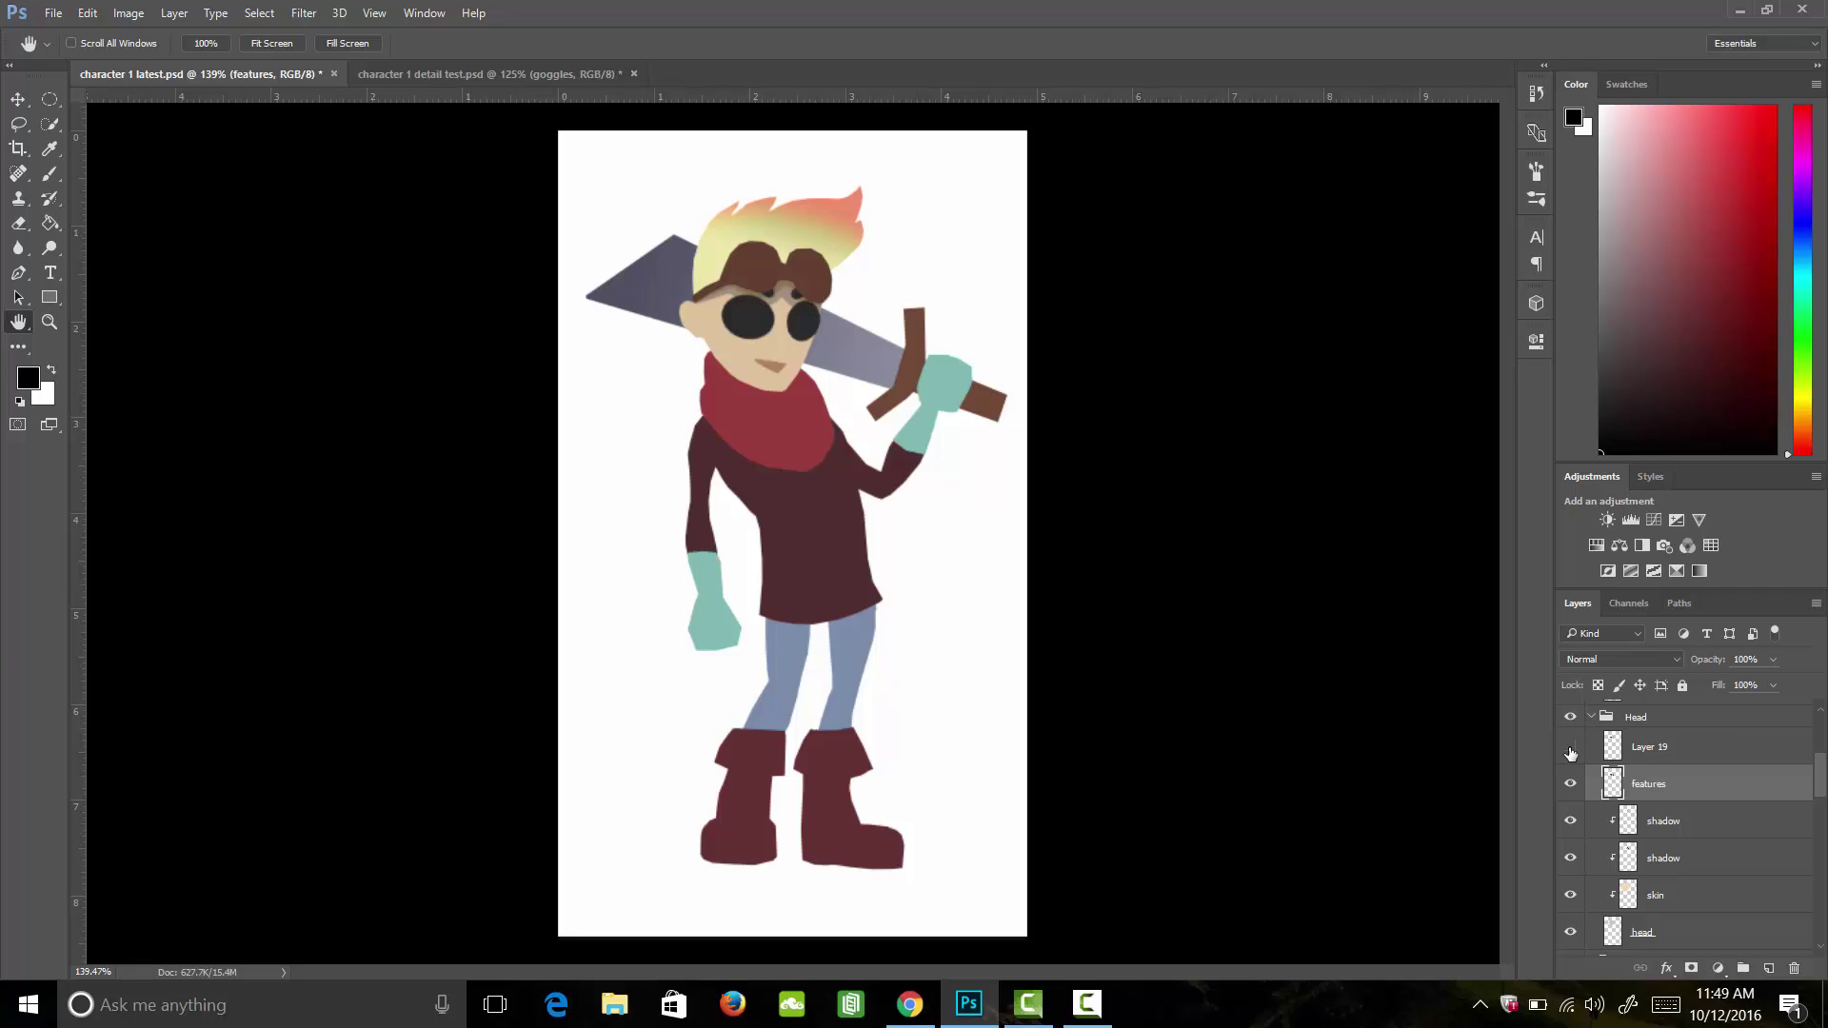
pyautogui.click(1570, 746)
pyautogui.doubleClick(1651, 751)
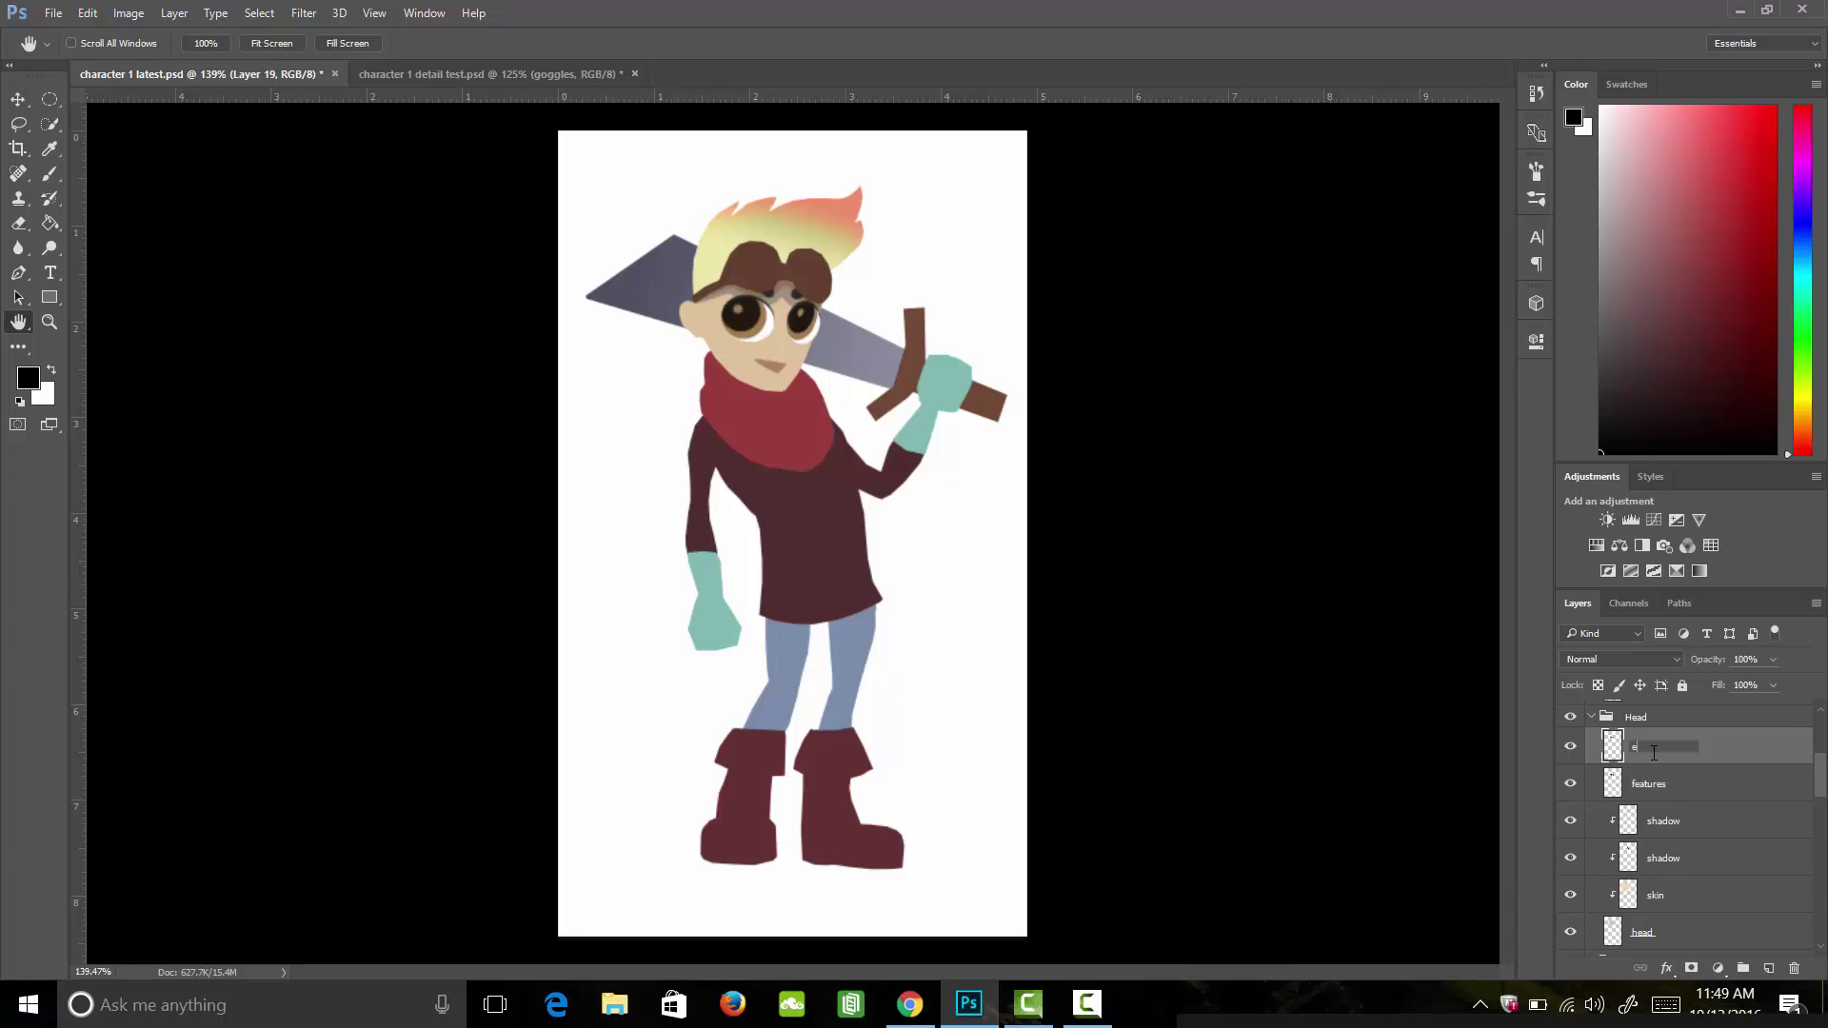
pyautogui.write('eyes')
pyautogui.press('Return')
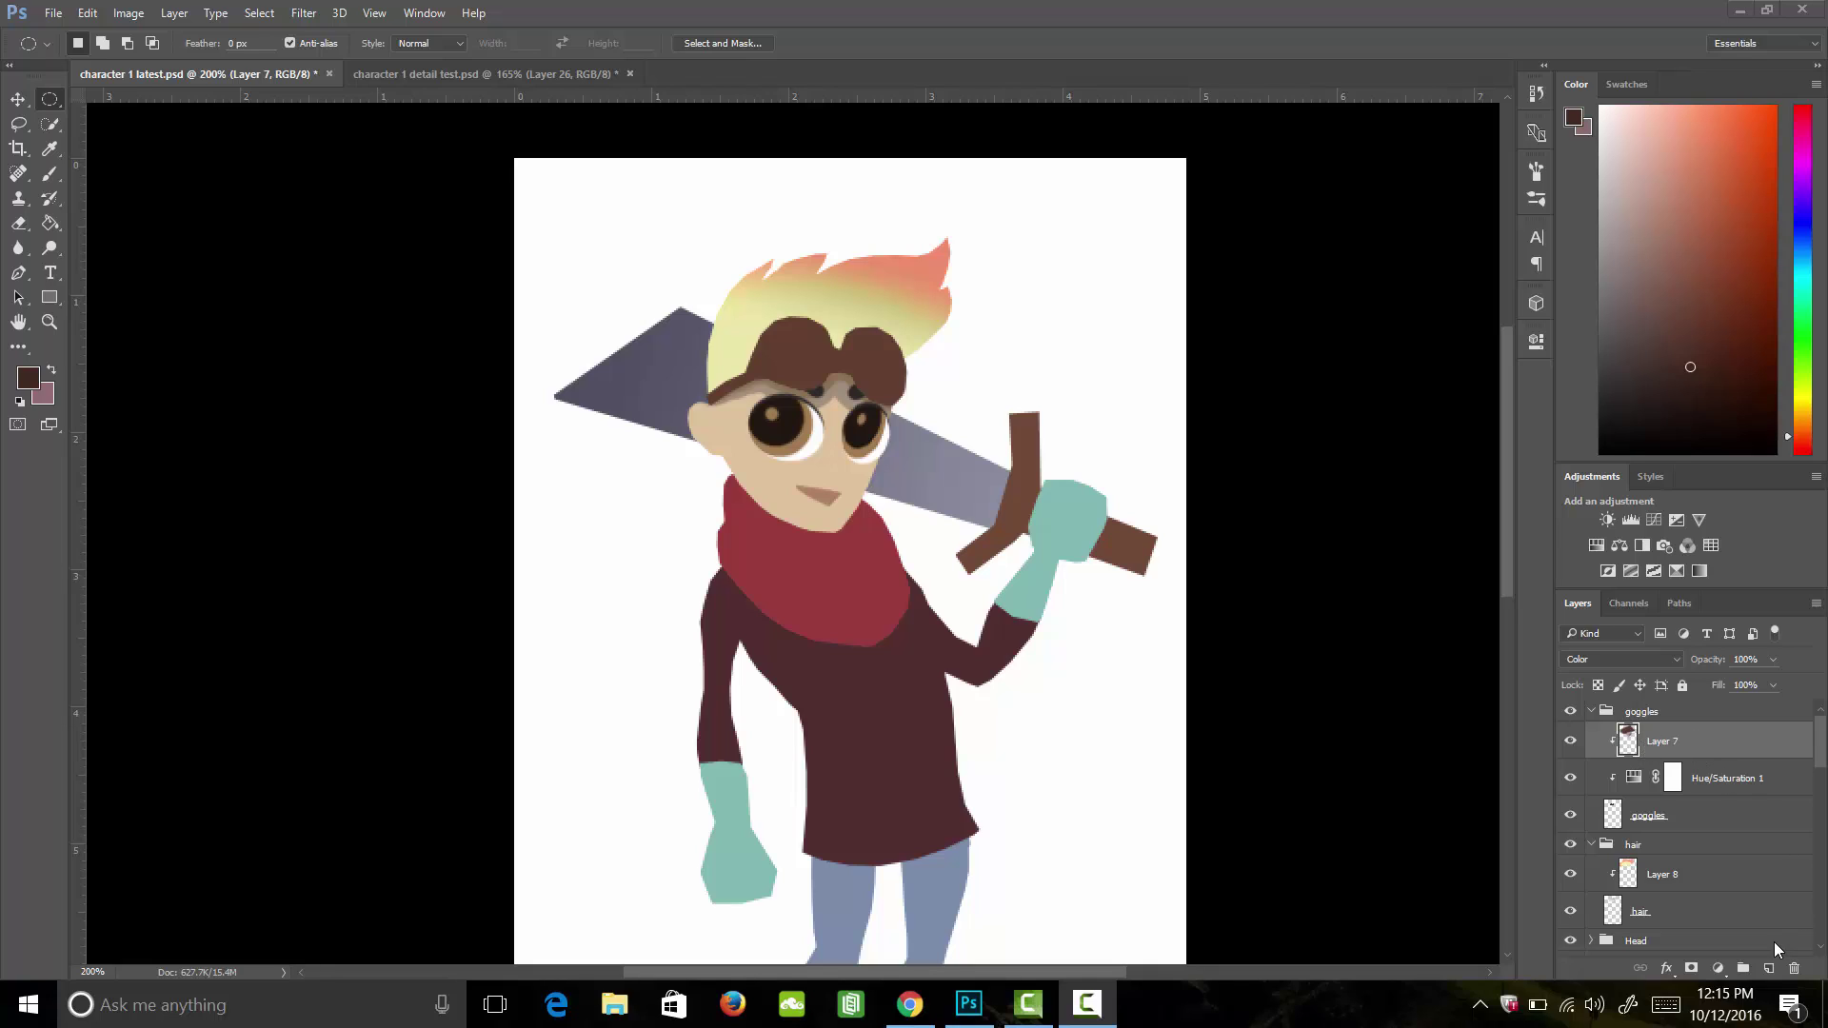
# Step: Add a new layer above Layer 7 in the goggles group and make a circular selection inside the left goggle lens
pyautogui.click(1770, 968)
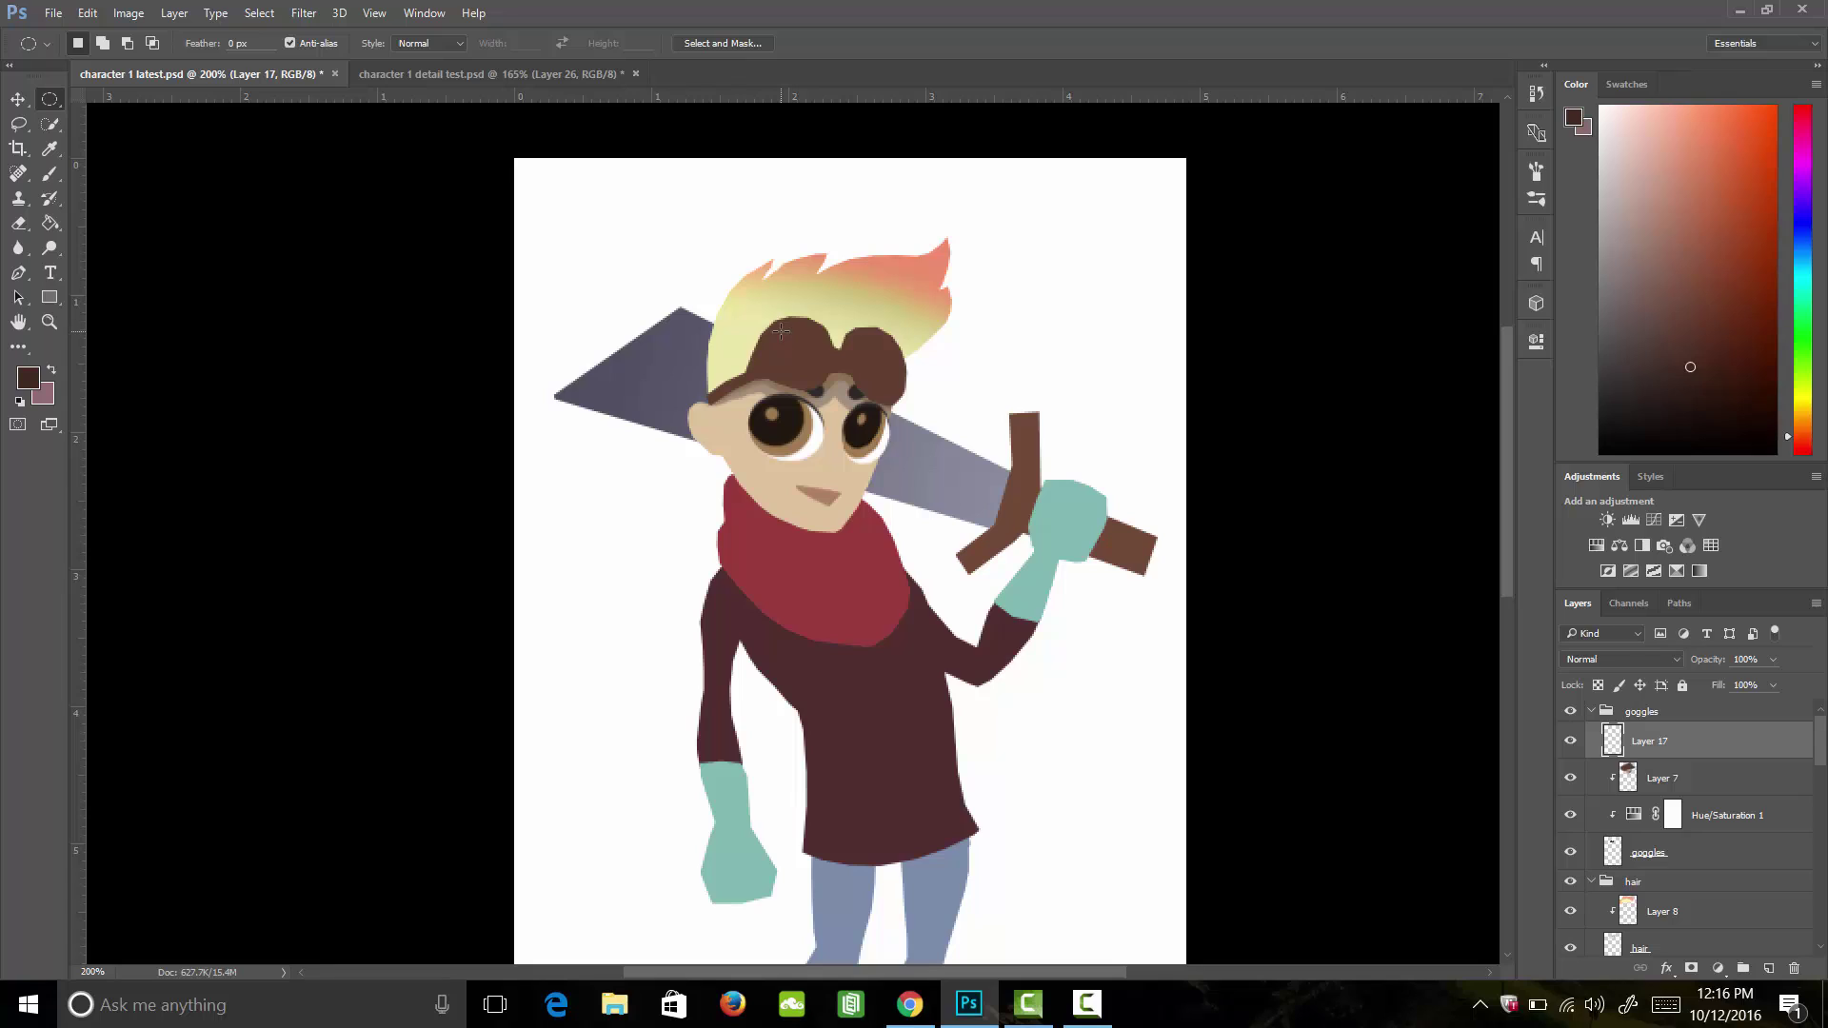
pyautogui.moveTo(781, 331); pyautogui.dragTo(831, 380)
# Step: Sample the goggles' brown, darken the foreground colour, and fill the circular lens selection with it on Layer 17
pyautogui.press('i')
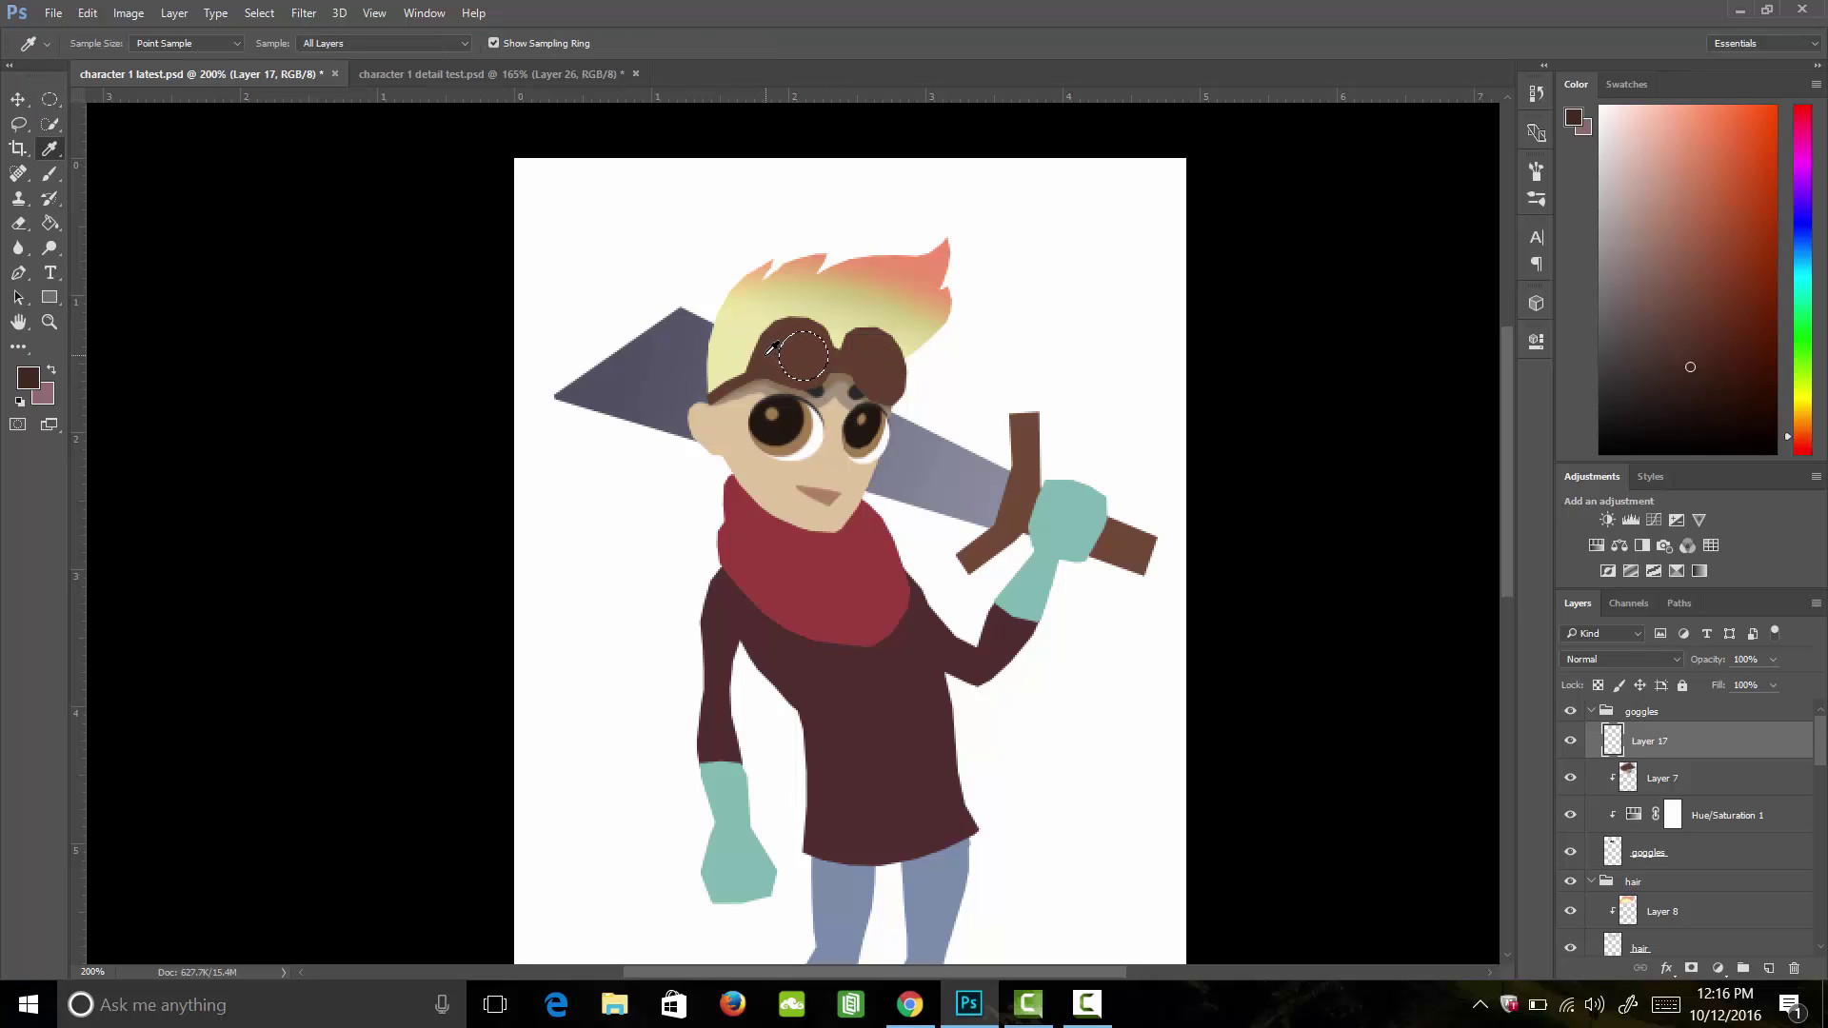
pyautogui.moveTo(772, 346); pyautogui.dragTo(783, 330)
pyautogui.click(28, 377)
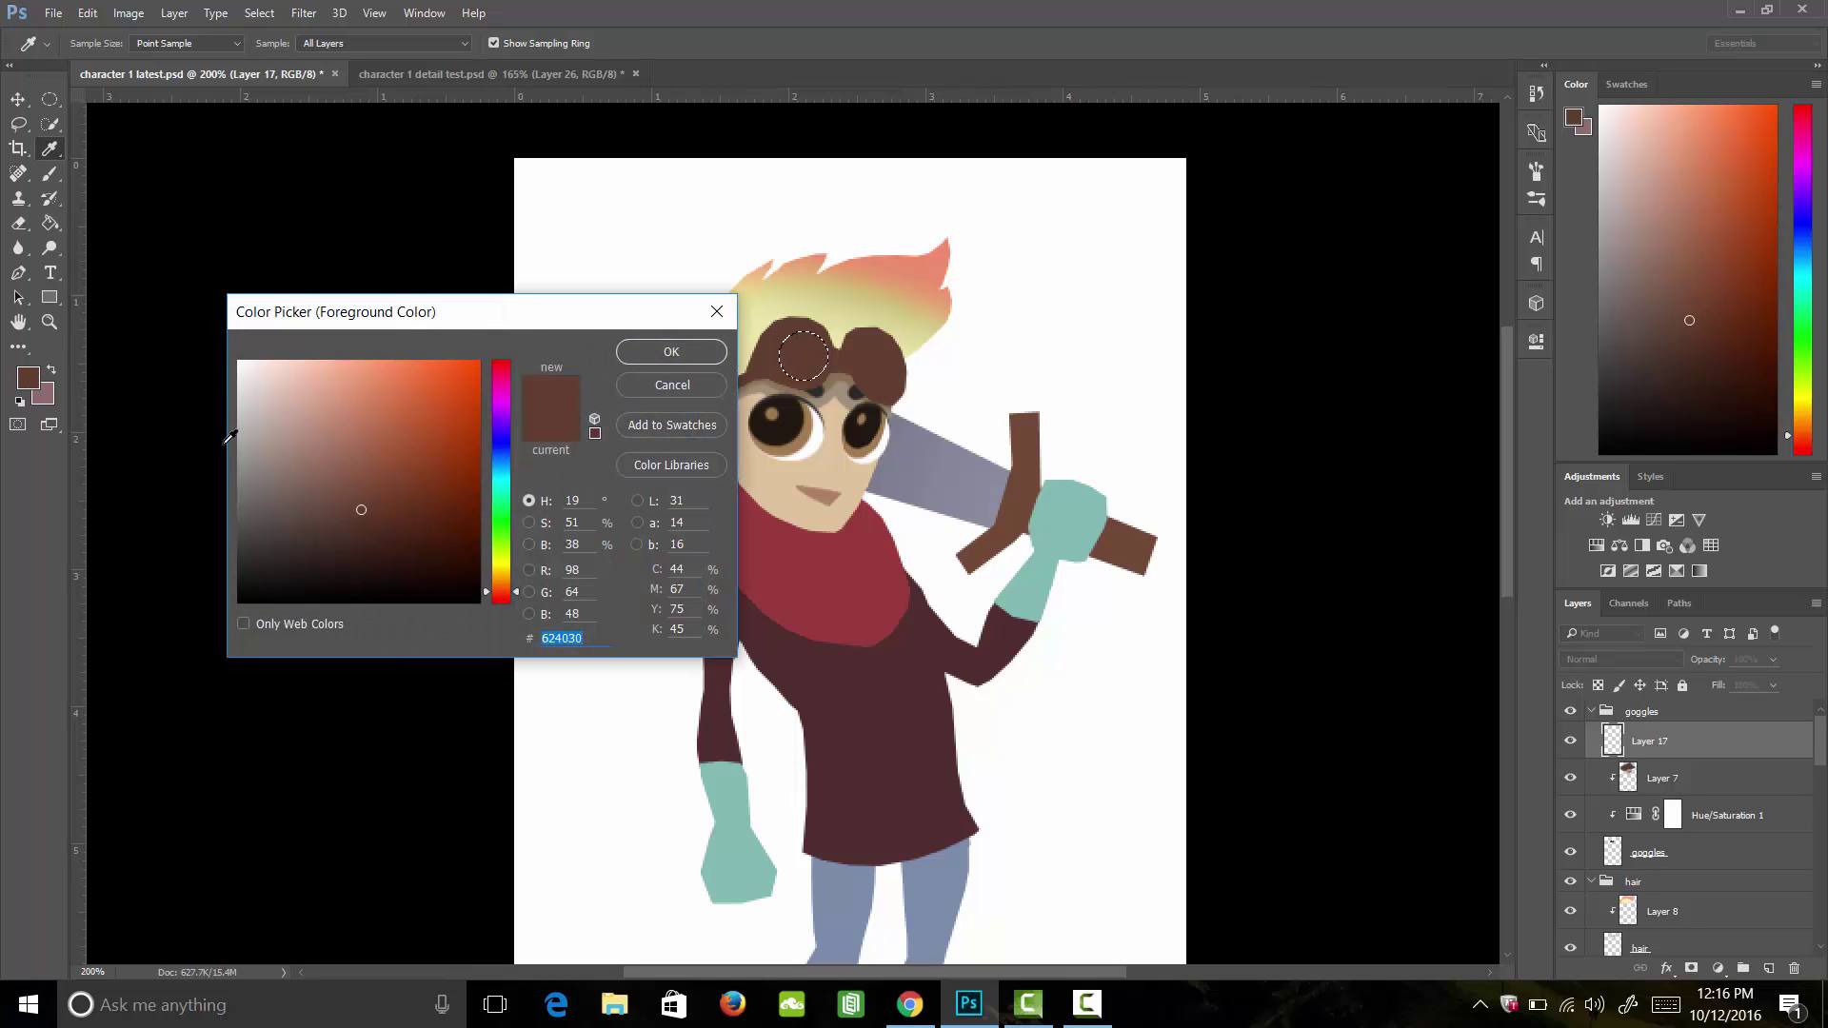
pyautogui.click(362, 544)
pyautogui.click(671, 352)
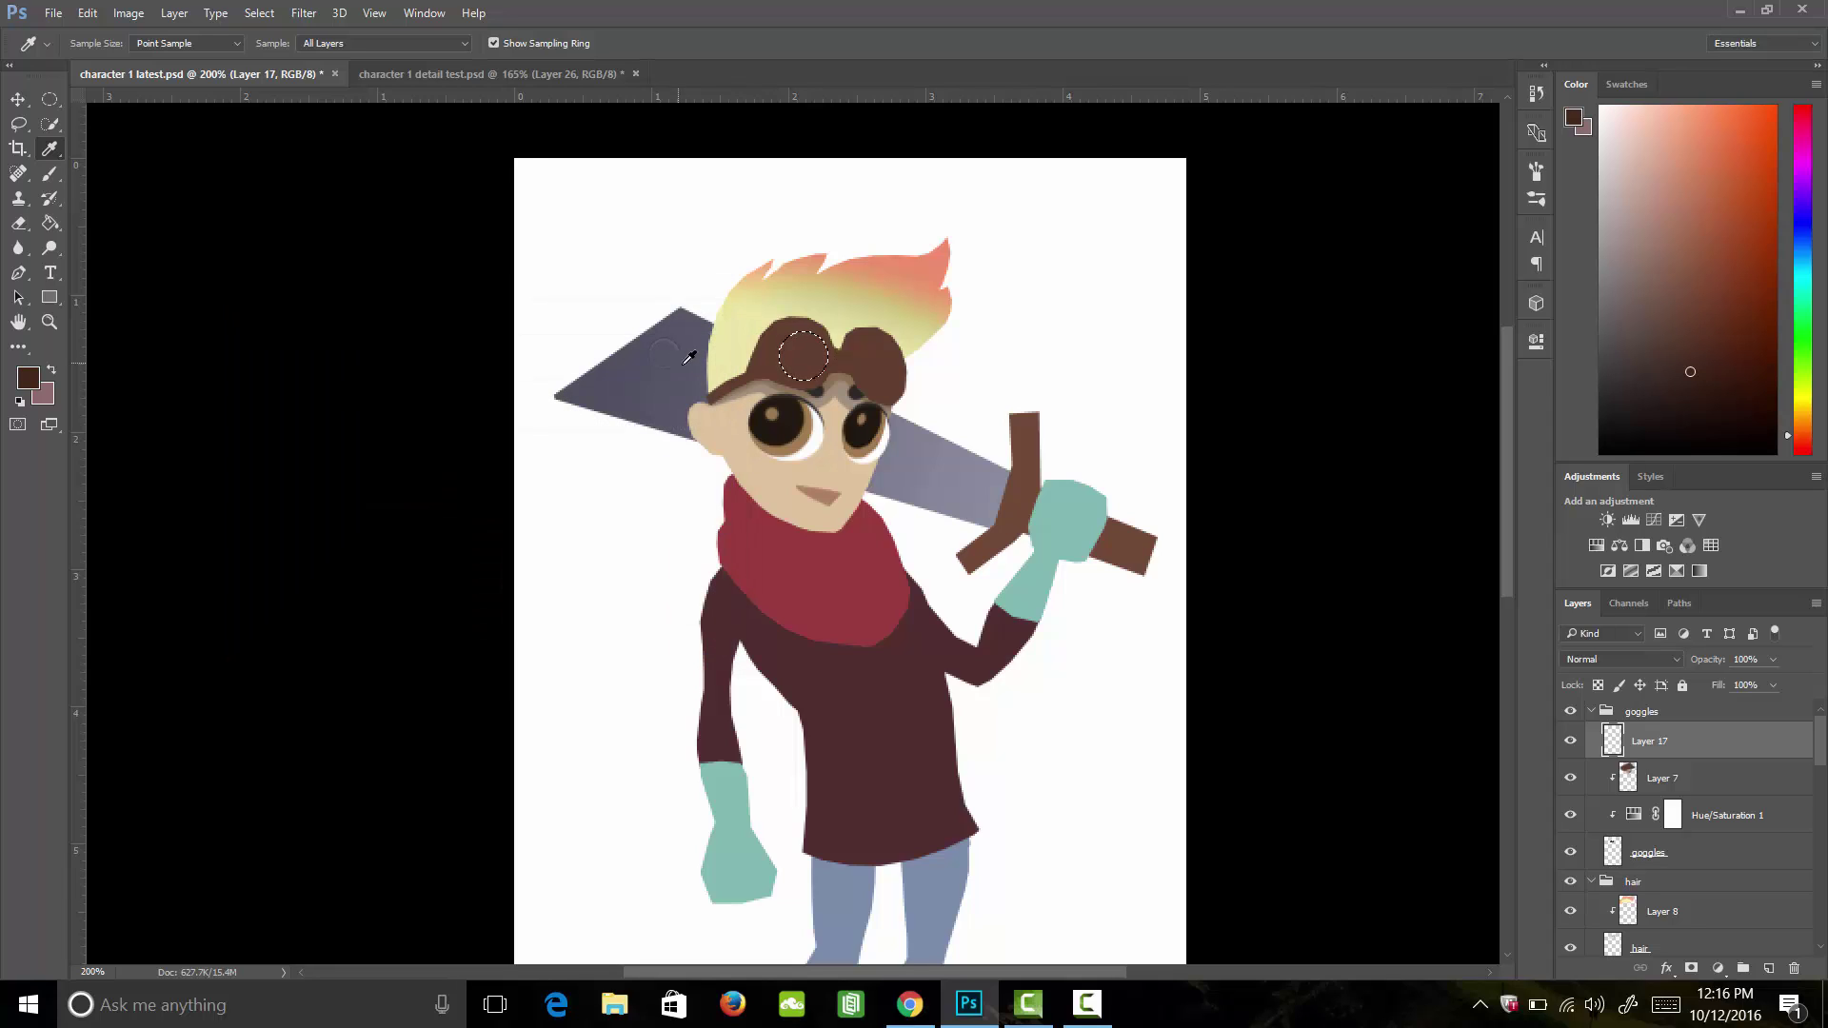
pyautogui.press('g')
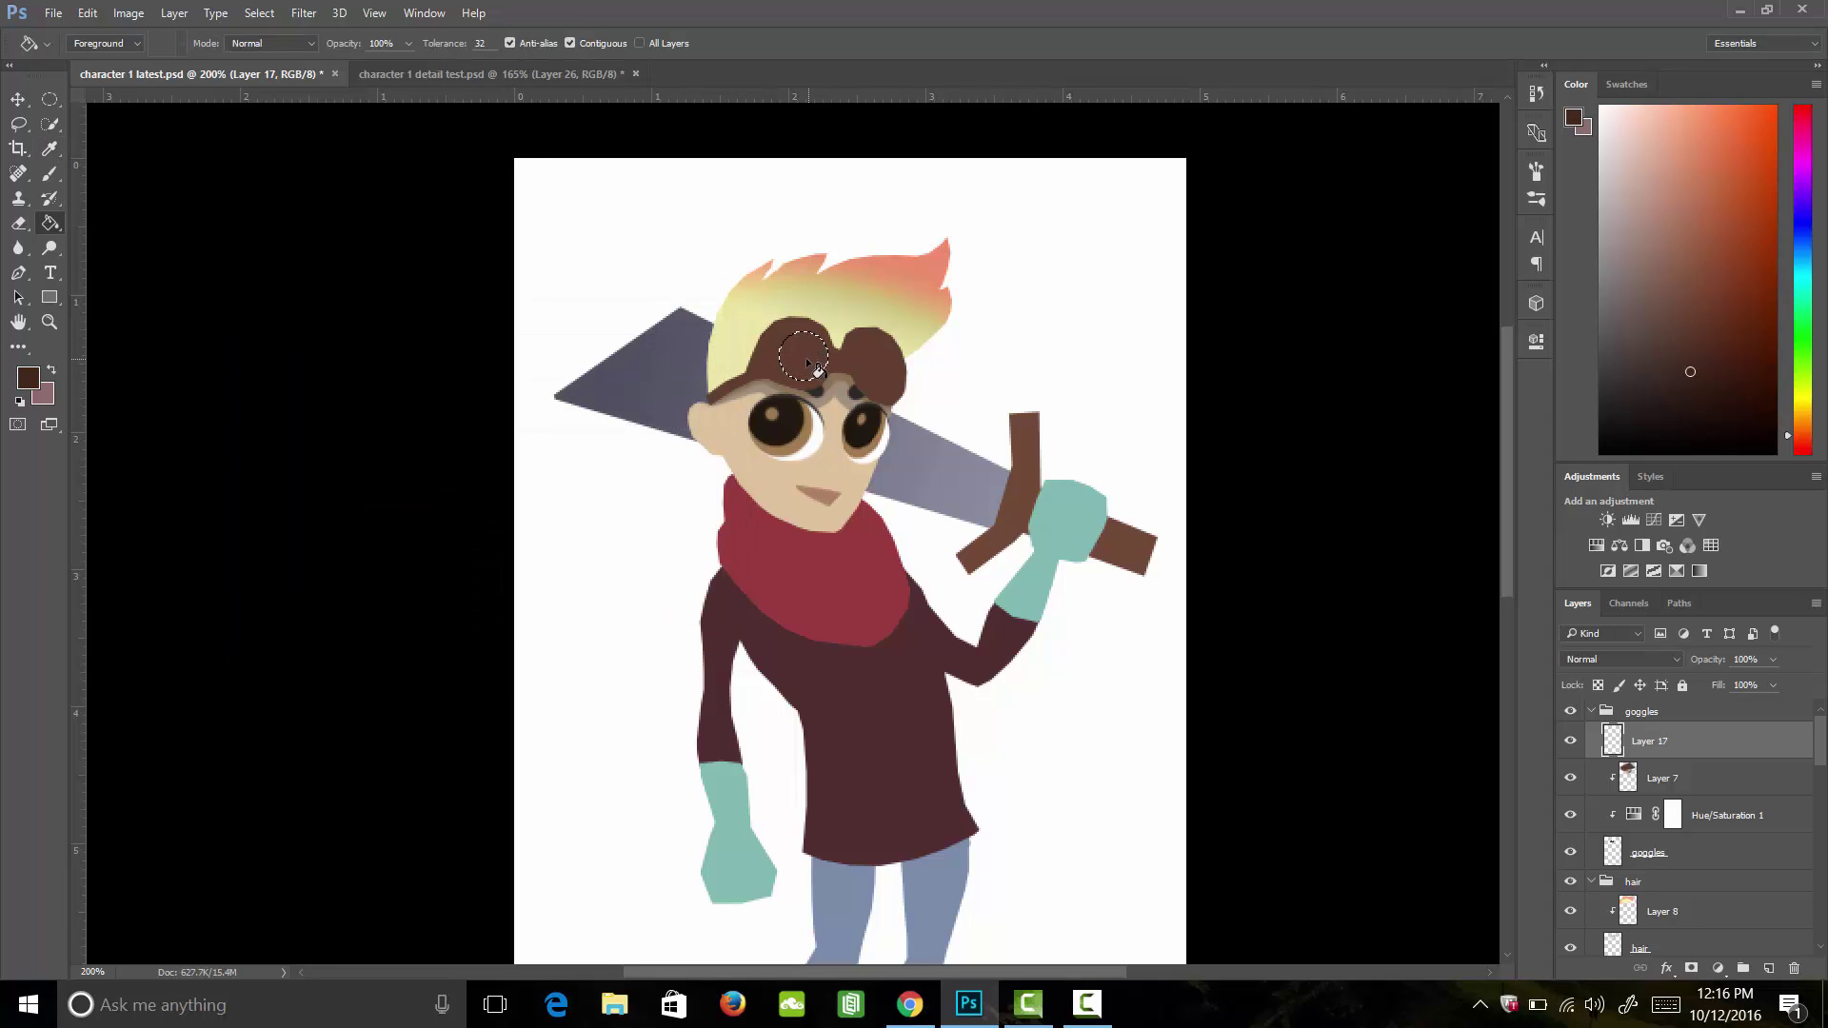
pyautogui.click(803, 366)
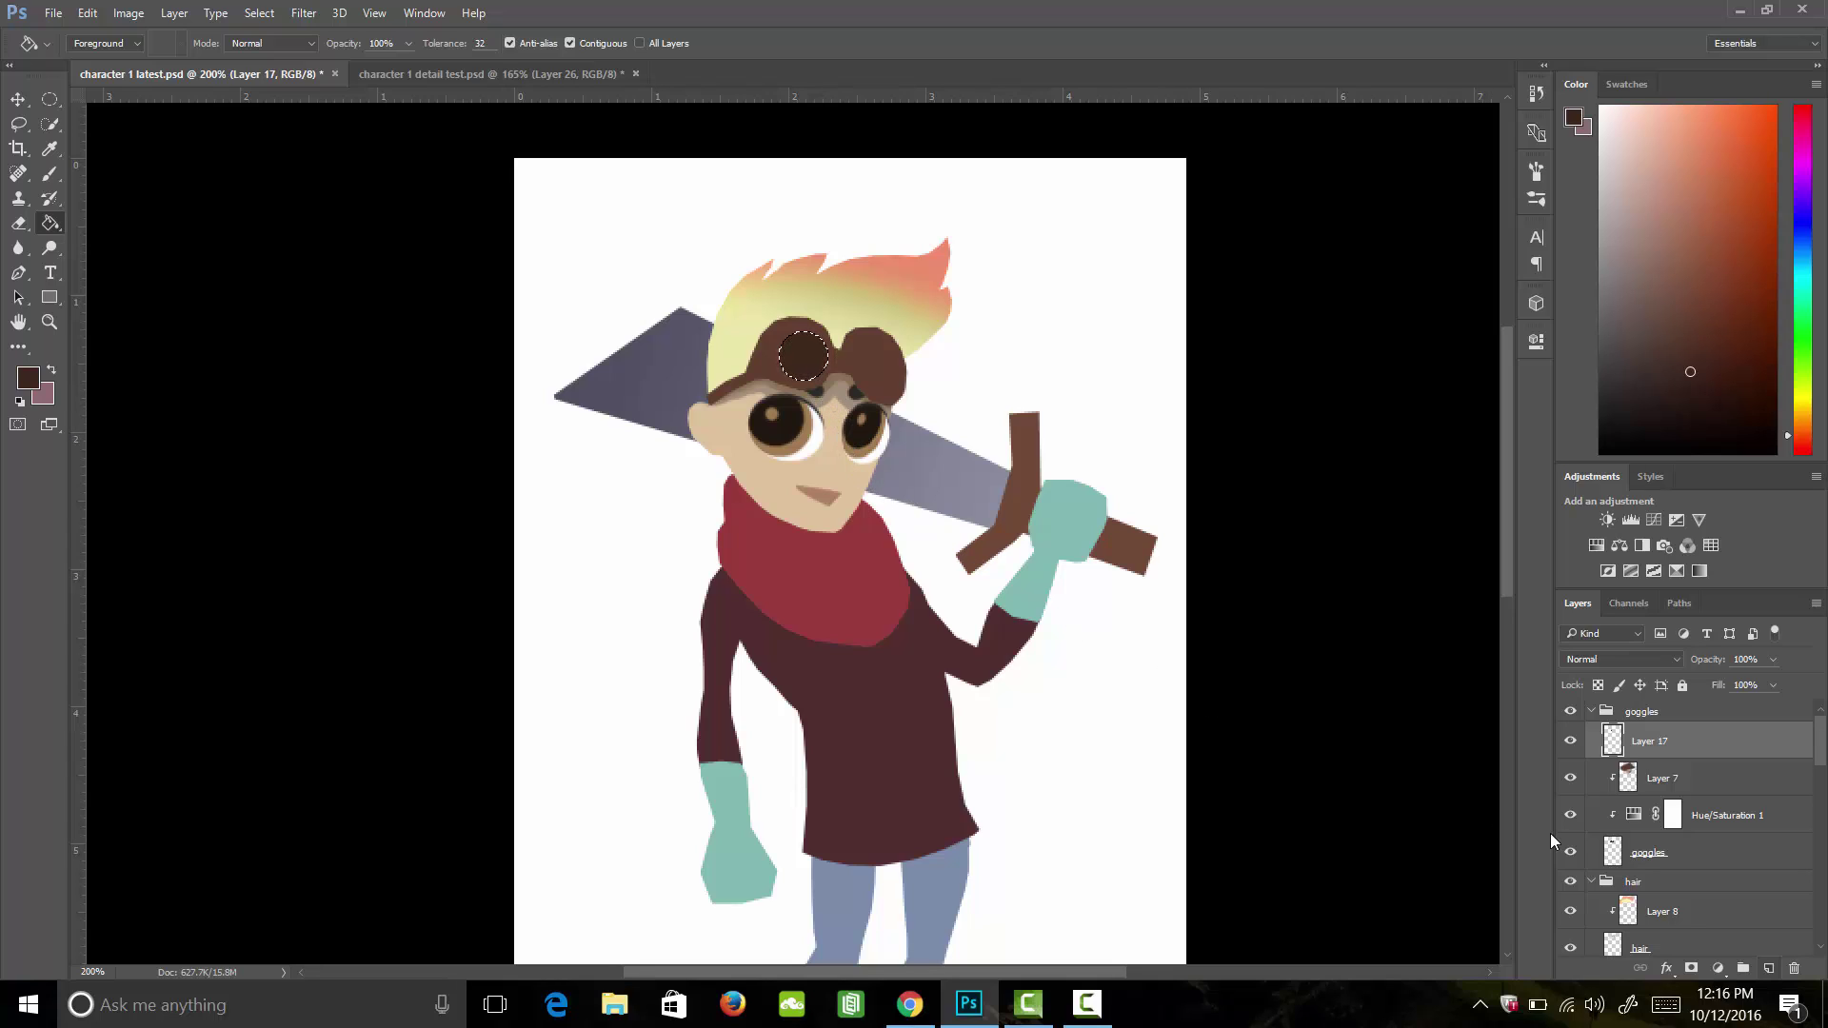
# Step: Add a new layer above Layer 17 and set the foreground colour to the dusty red a35f5f, starting from the goggles' brown
pyautogui.click(1769, 969)
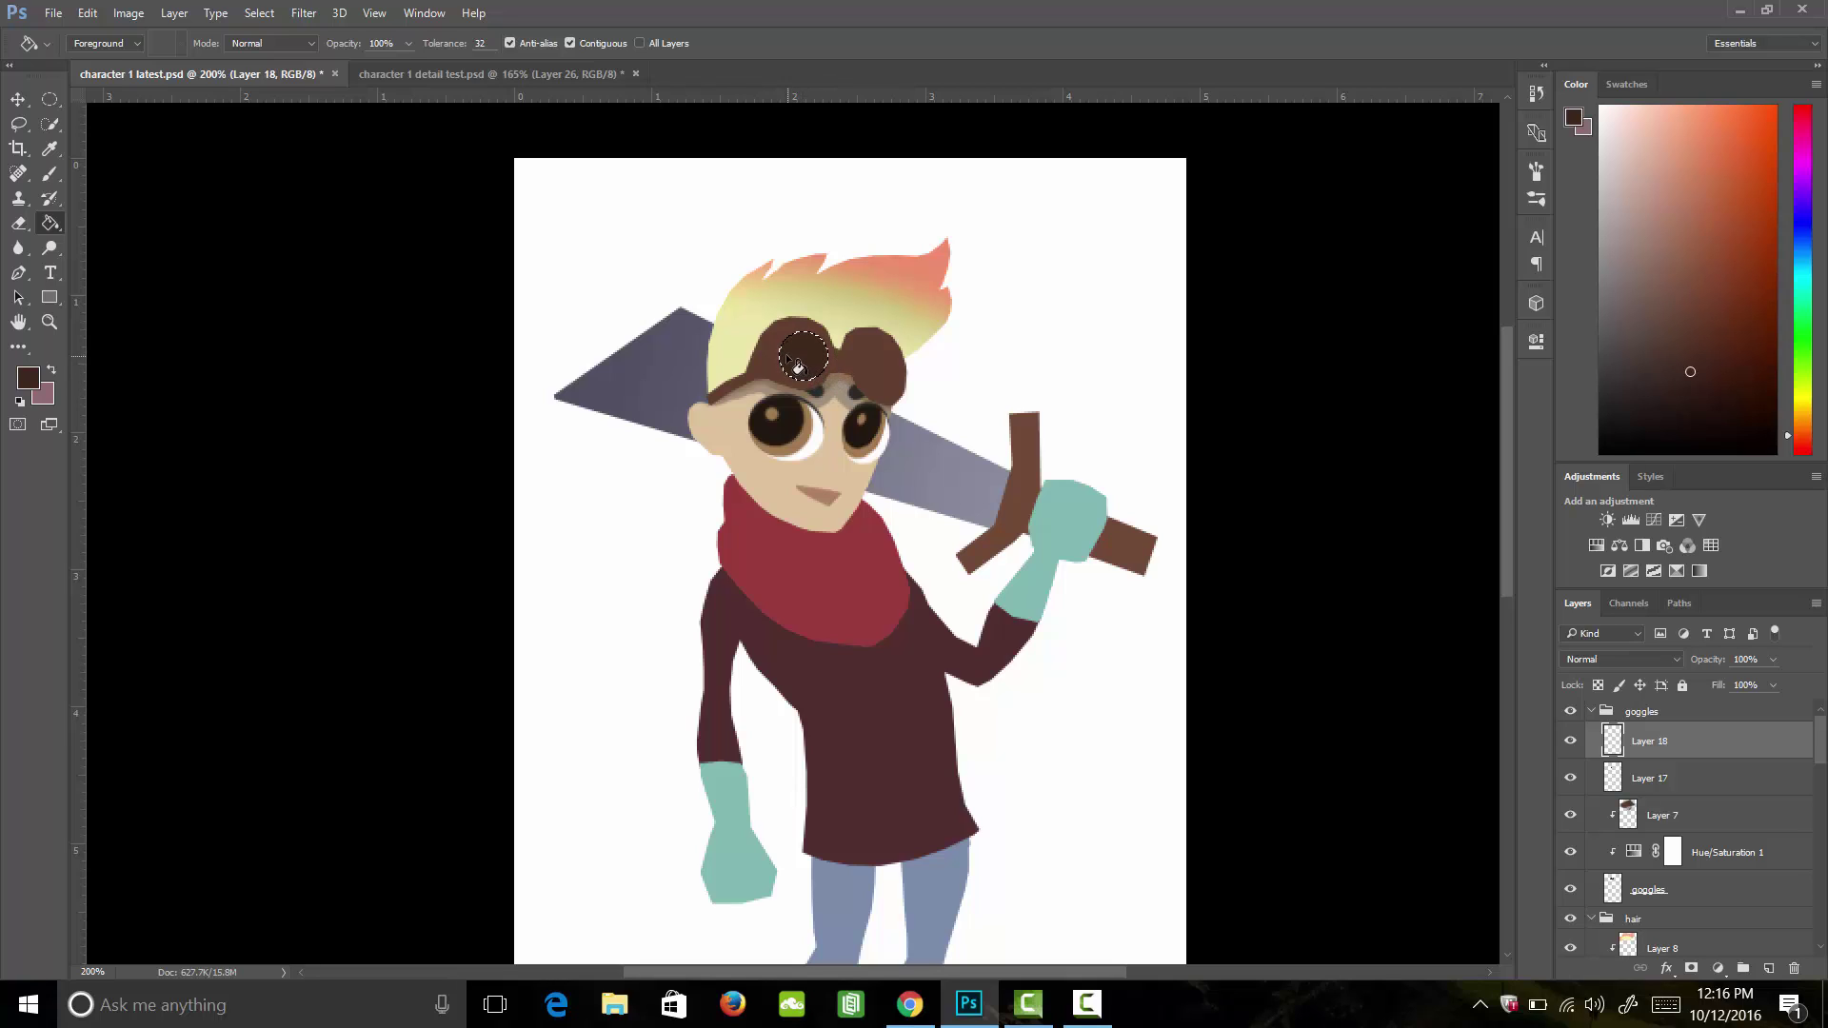
pyautogui.press('i')
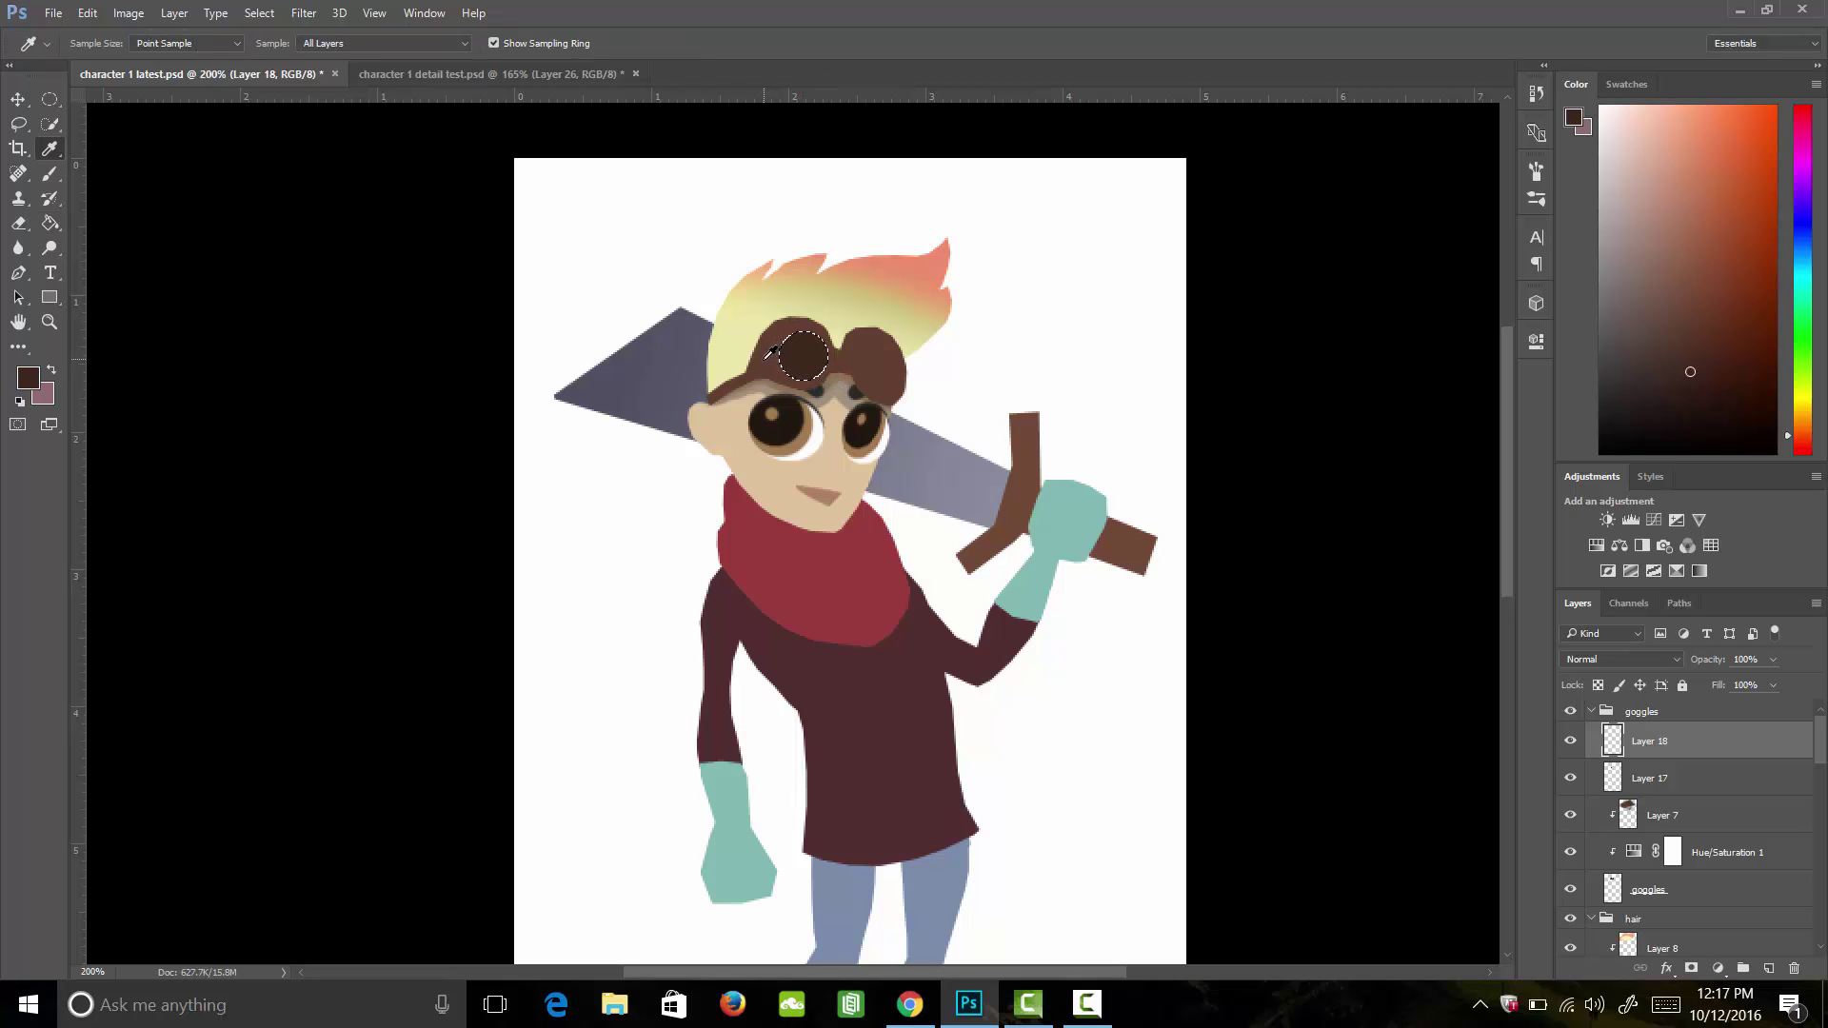
pyautogui.click(770, 355)
pyautogui.click(32, 379)
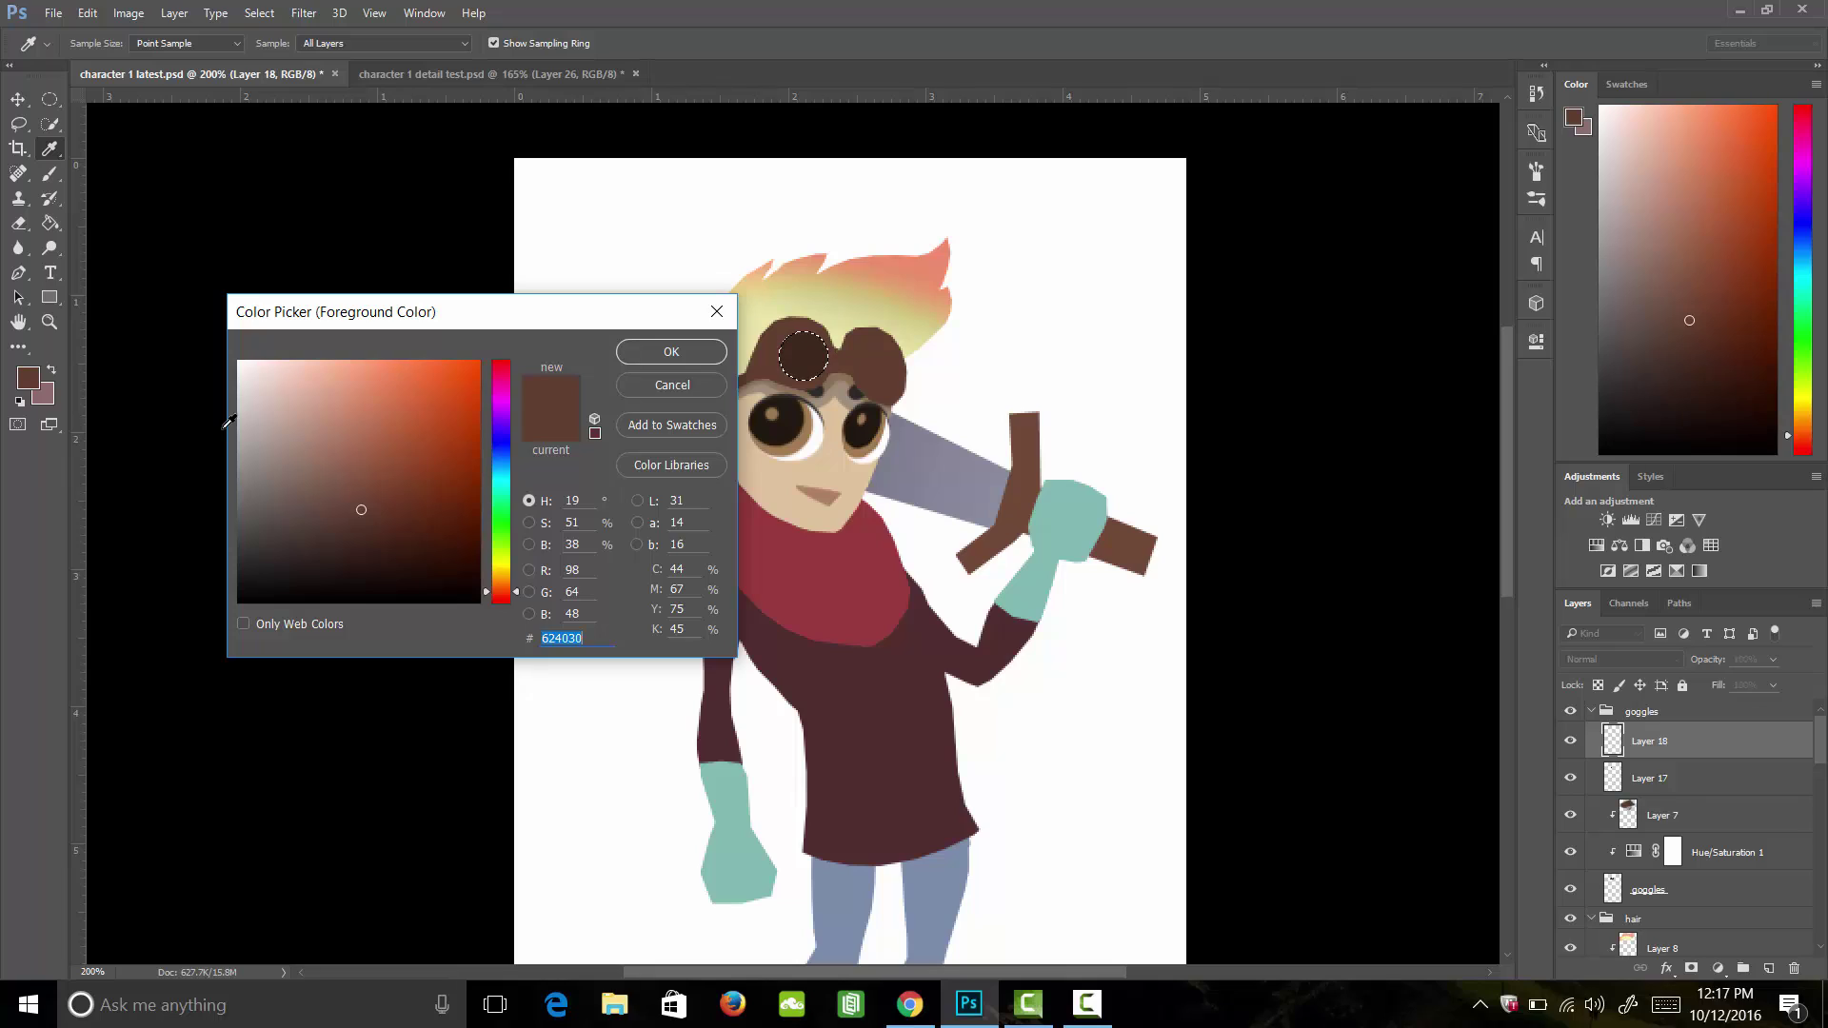
pyautogui.click(338, 447)
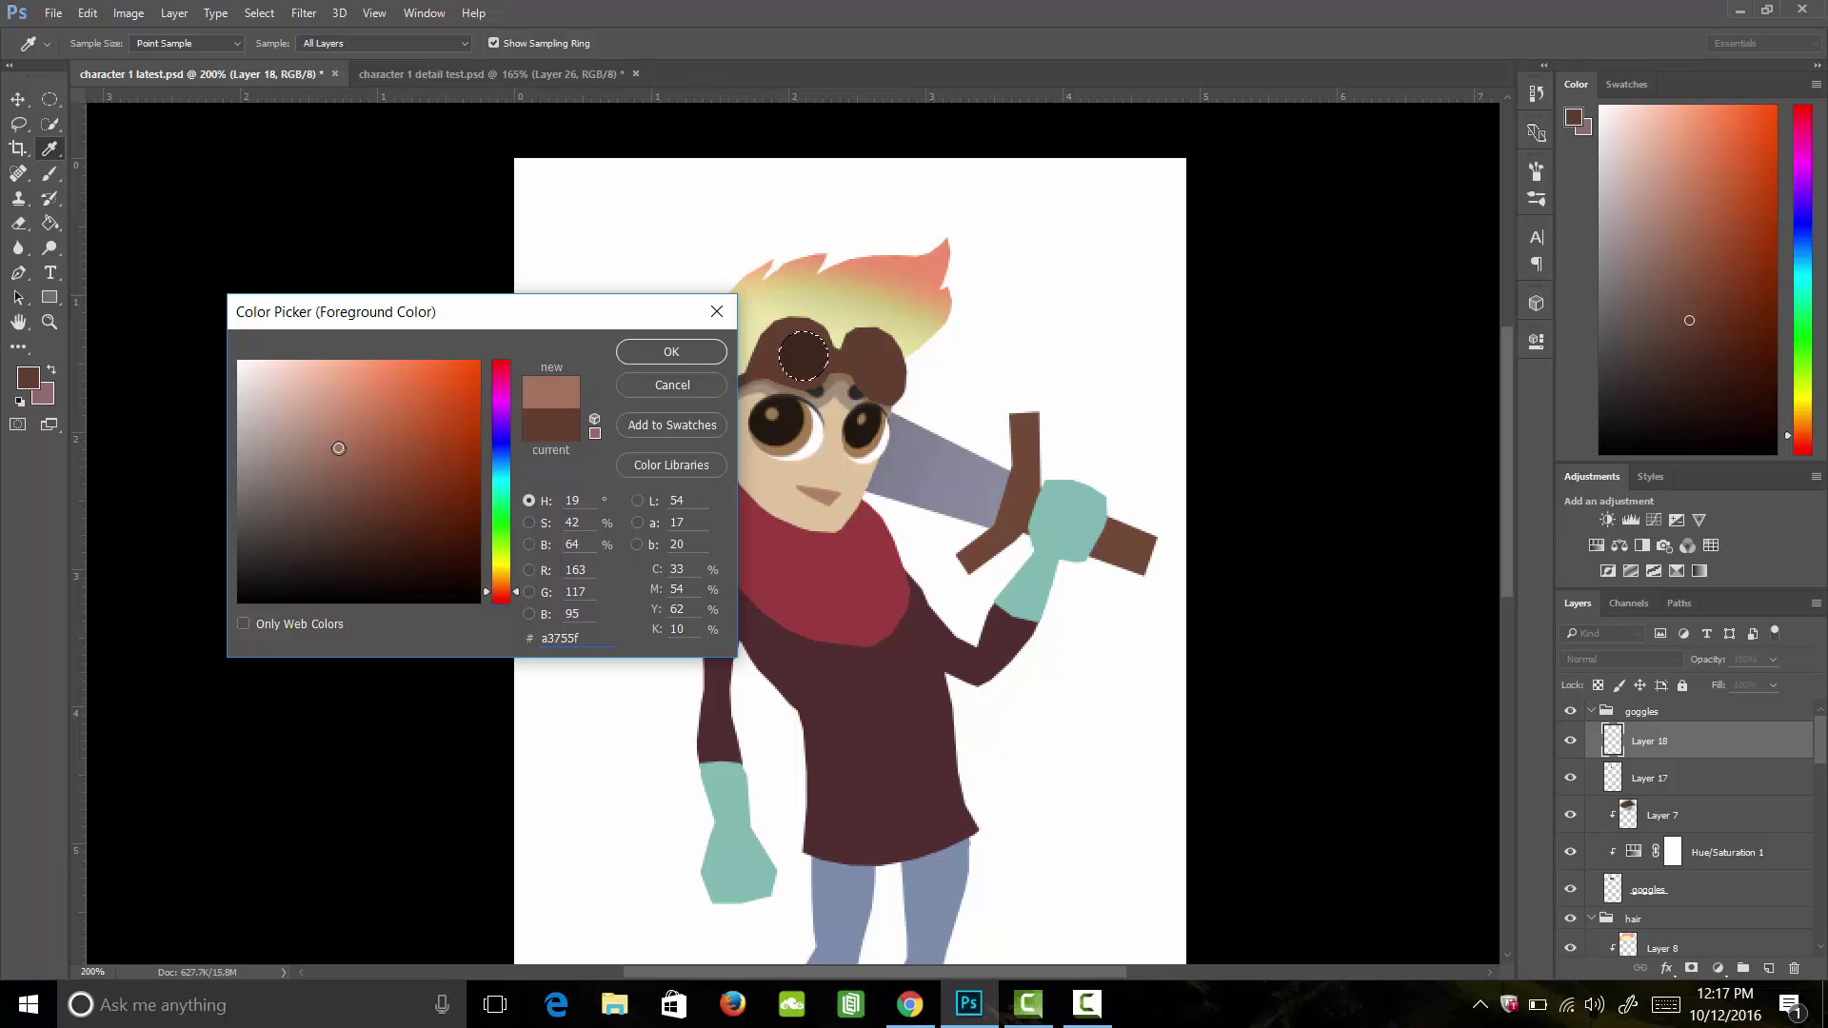
pyautogui.moveTo(501, 591); pyautogui.dragTo(501, 604)
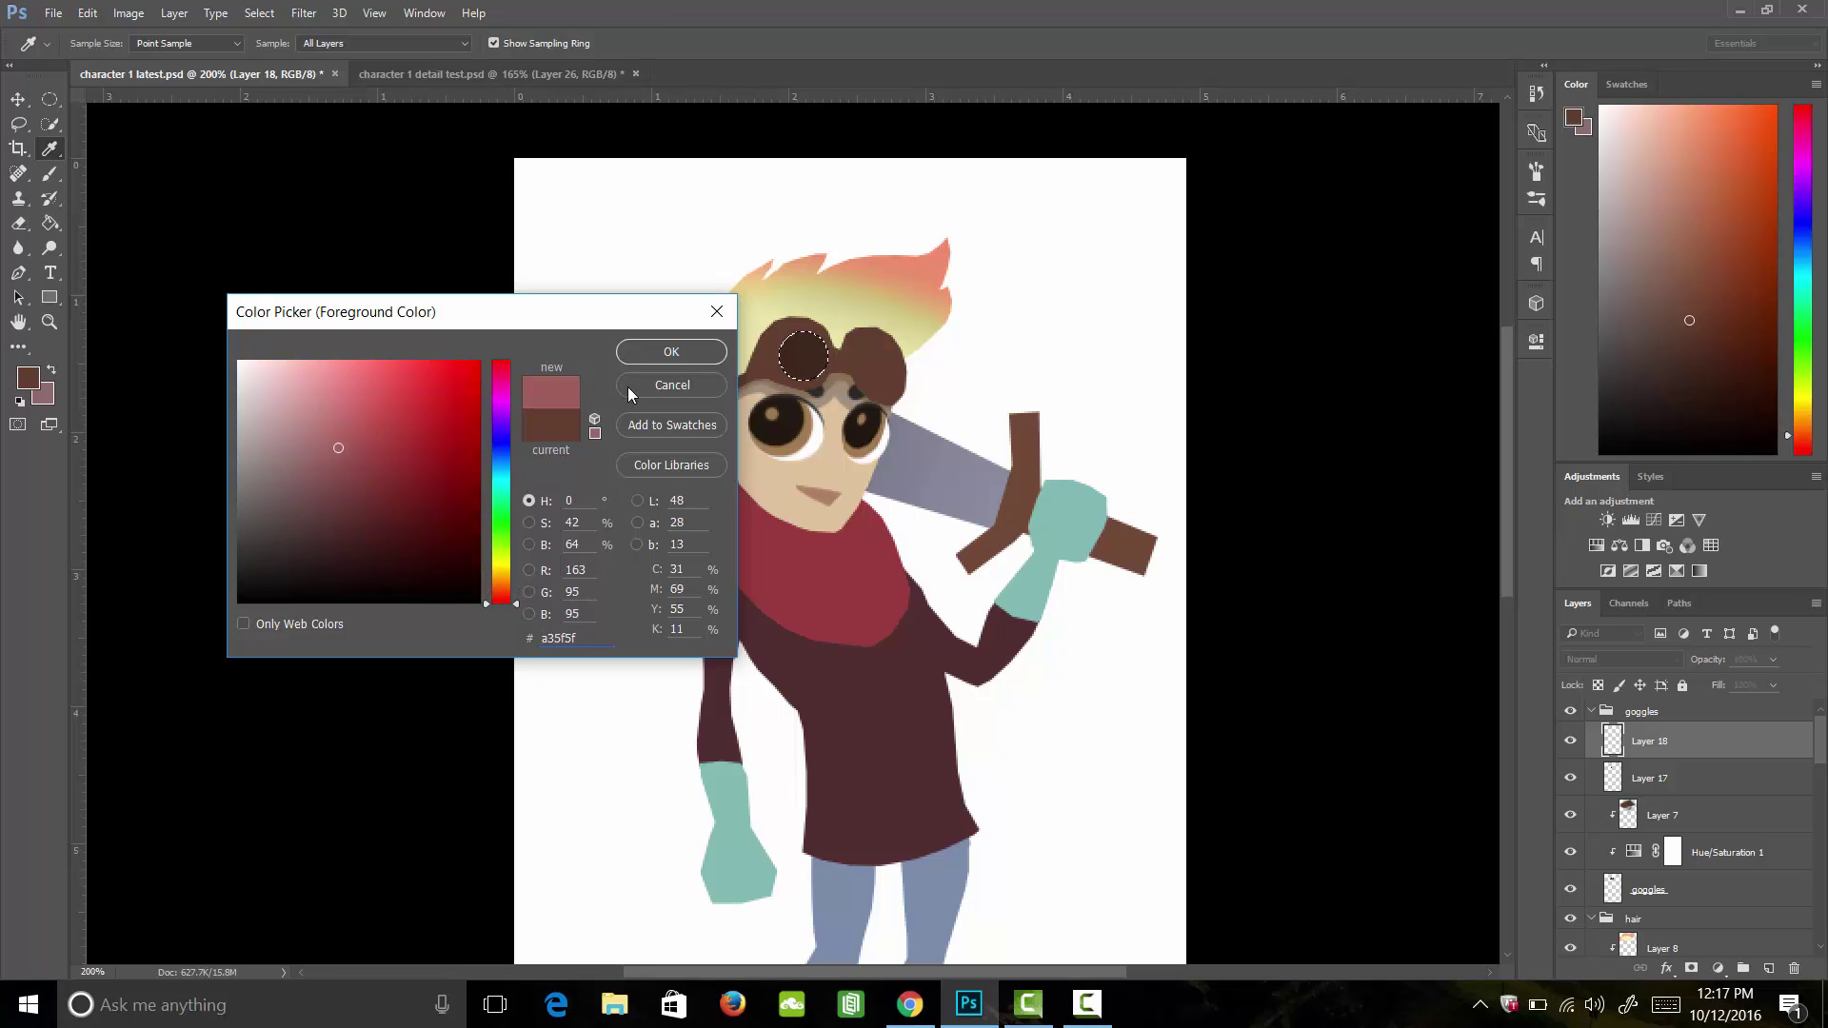
pyautogui.click(650, 360)
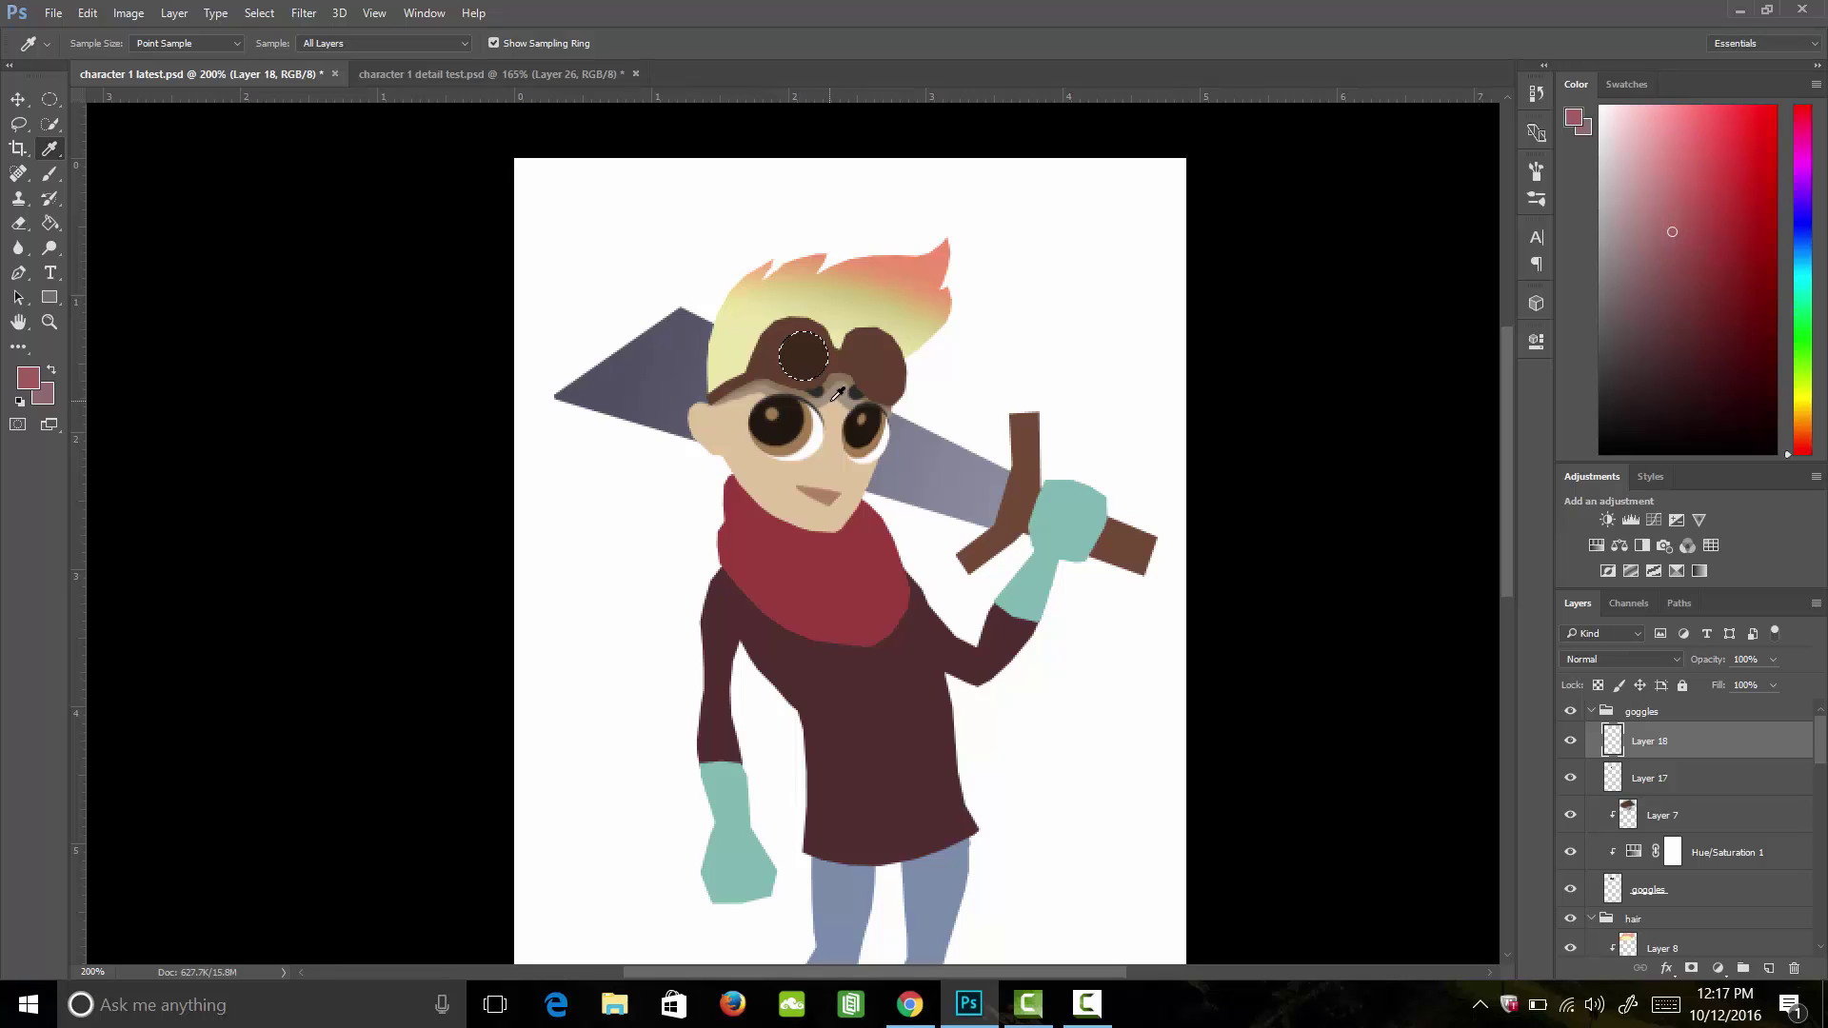
# Step: Fill the lens circle with the dusty red on Layer 18, deselect, and clip that layer to Layer 17
pyautogui.press('g')
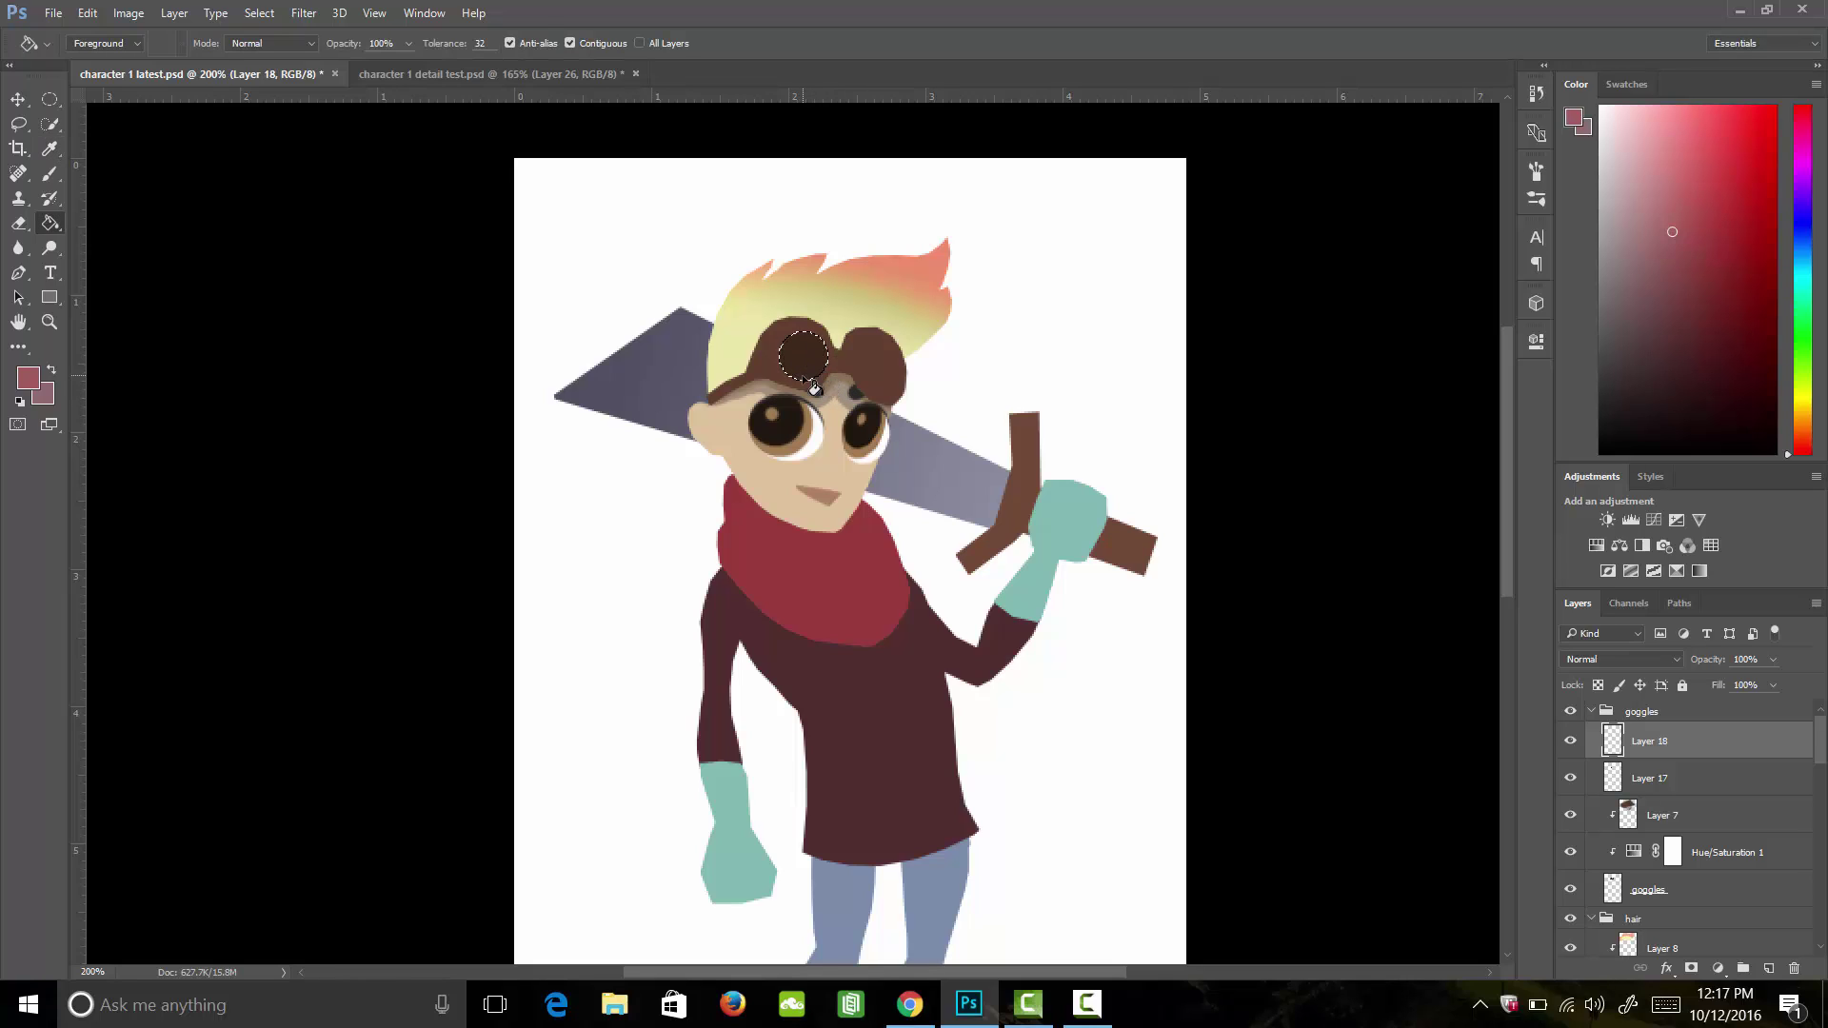
pyautogui.click(813, 381)
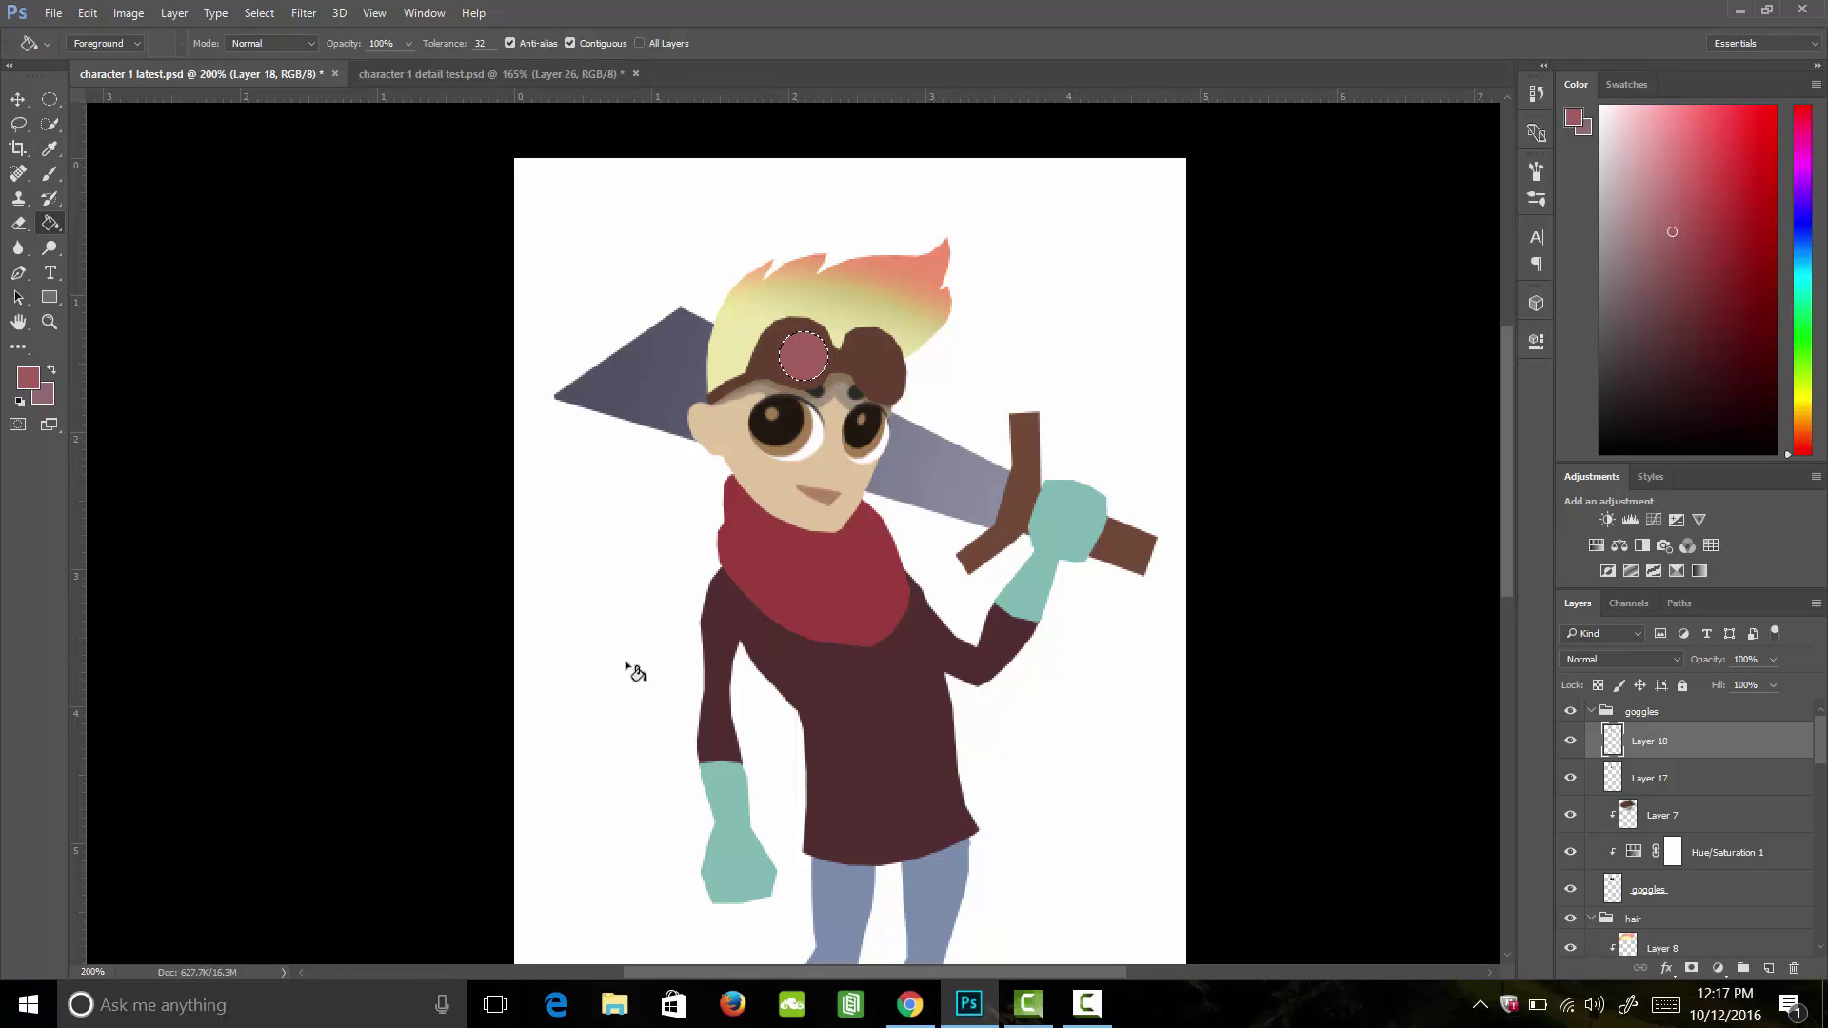
pyautogui.press('m')
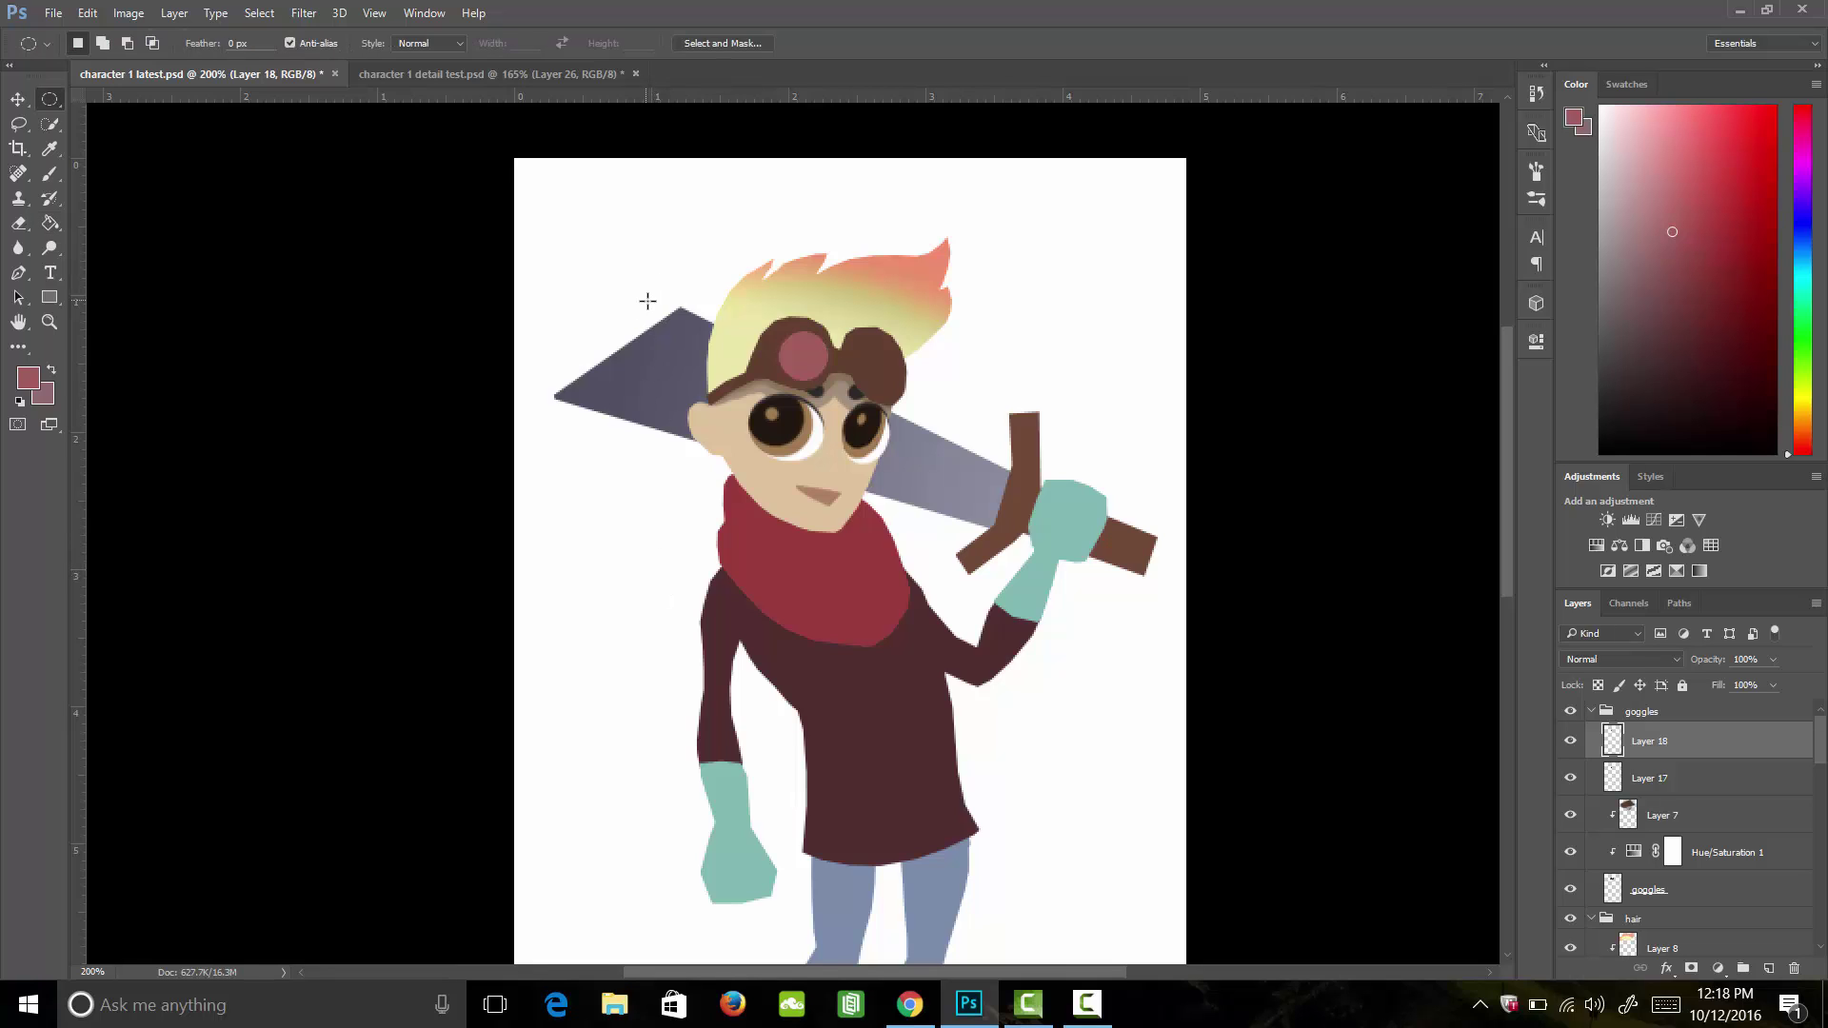
pyautogui.click(174, 16)
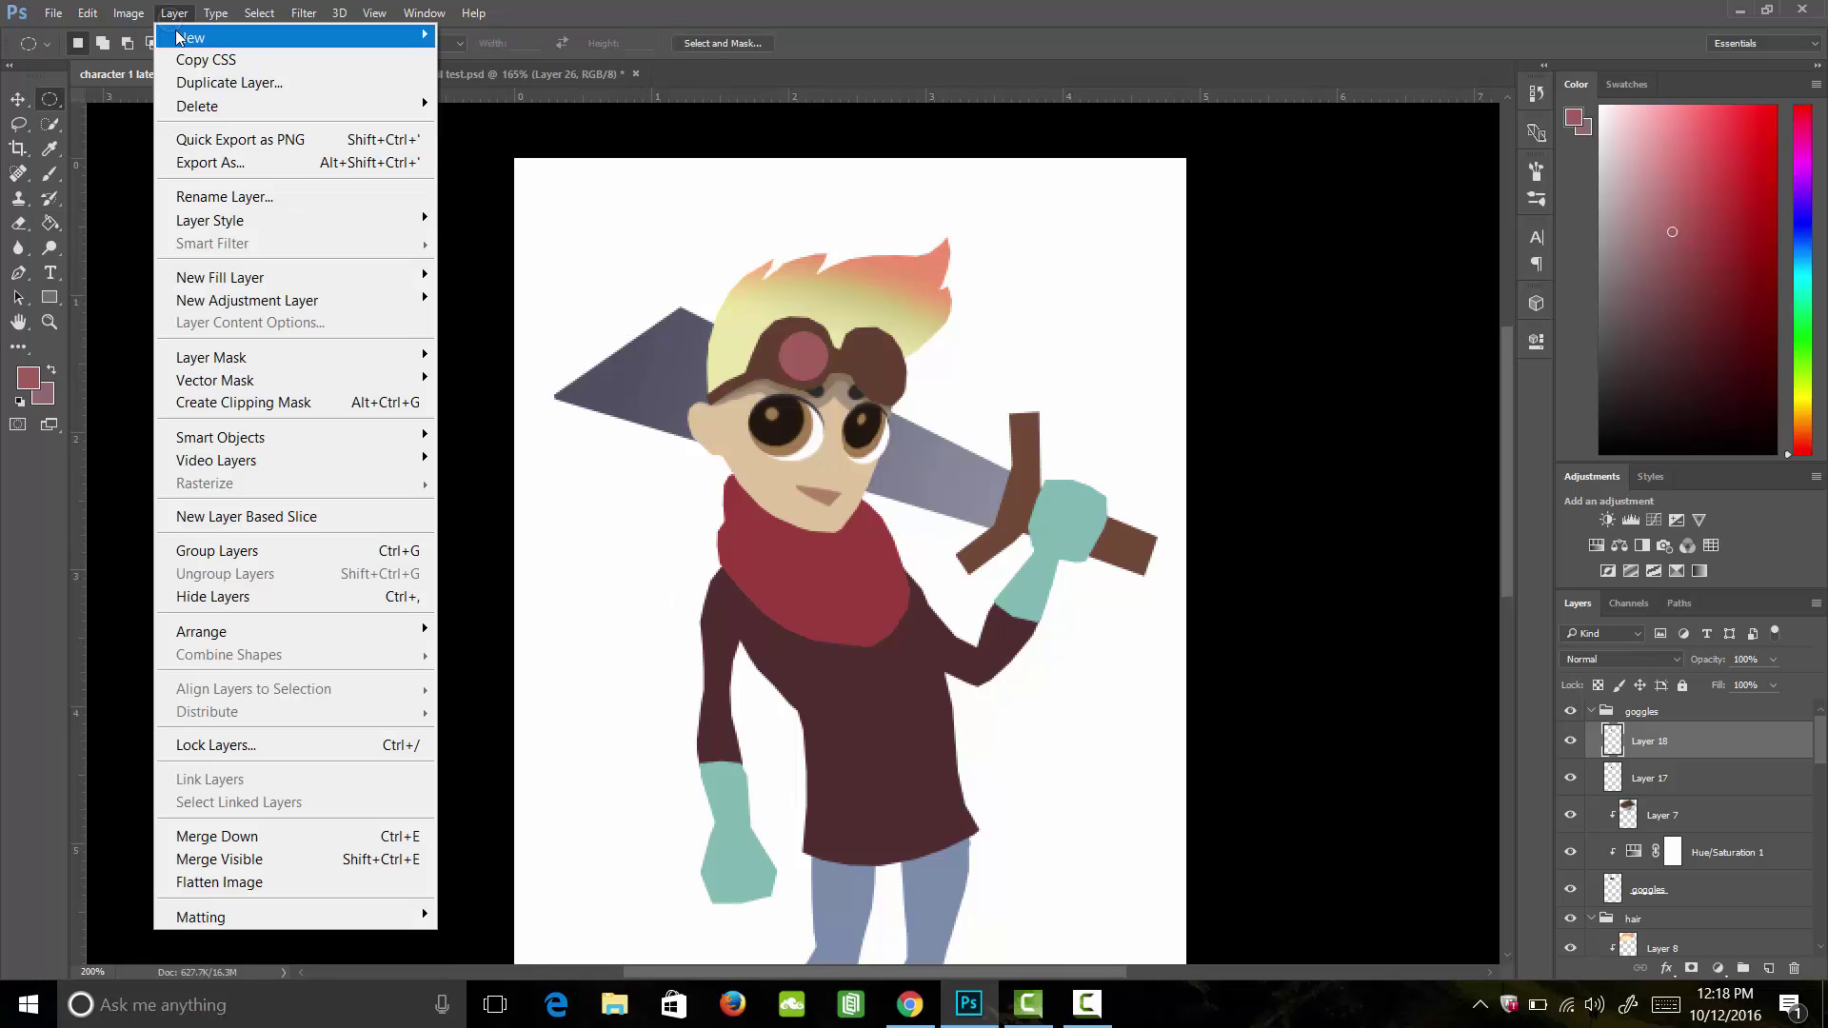
pyautogui.click(301, 408)
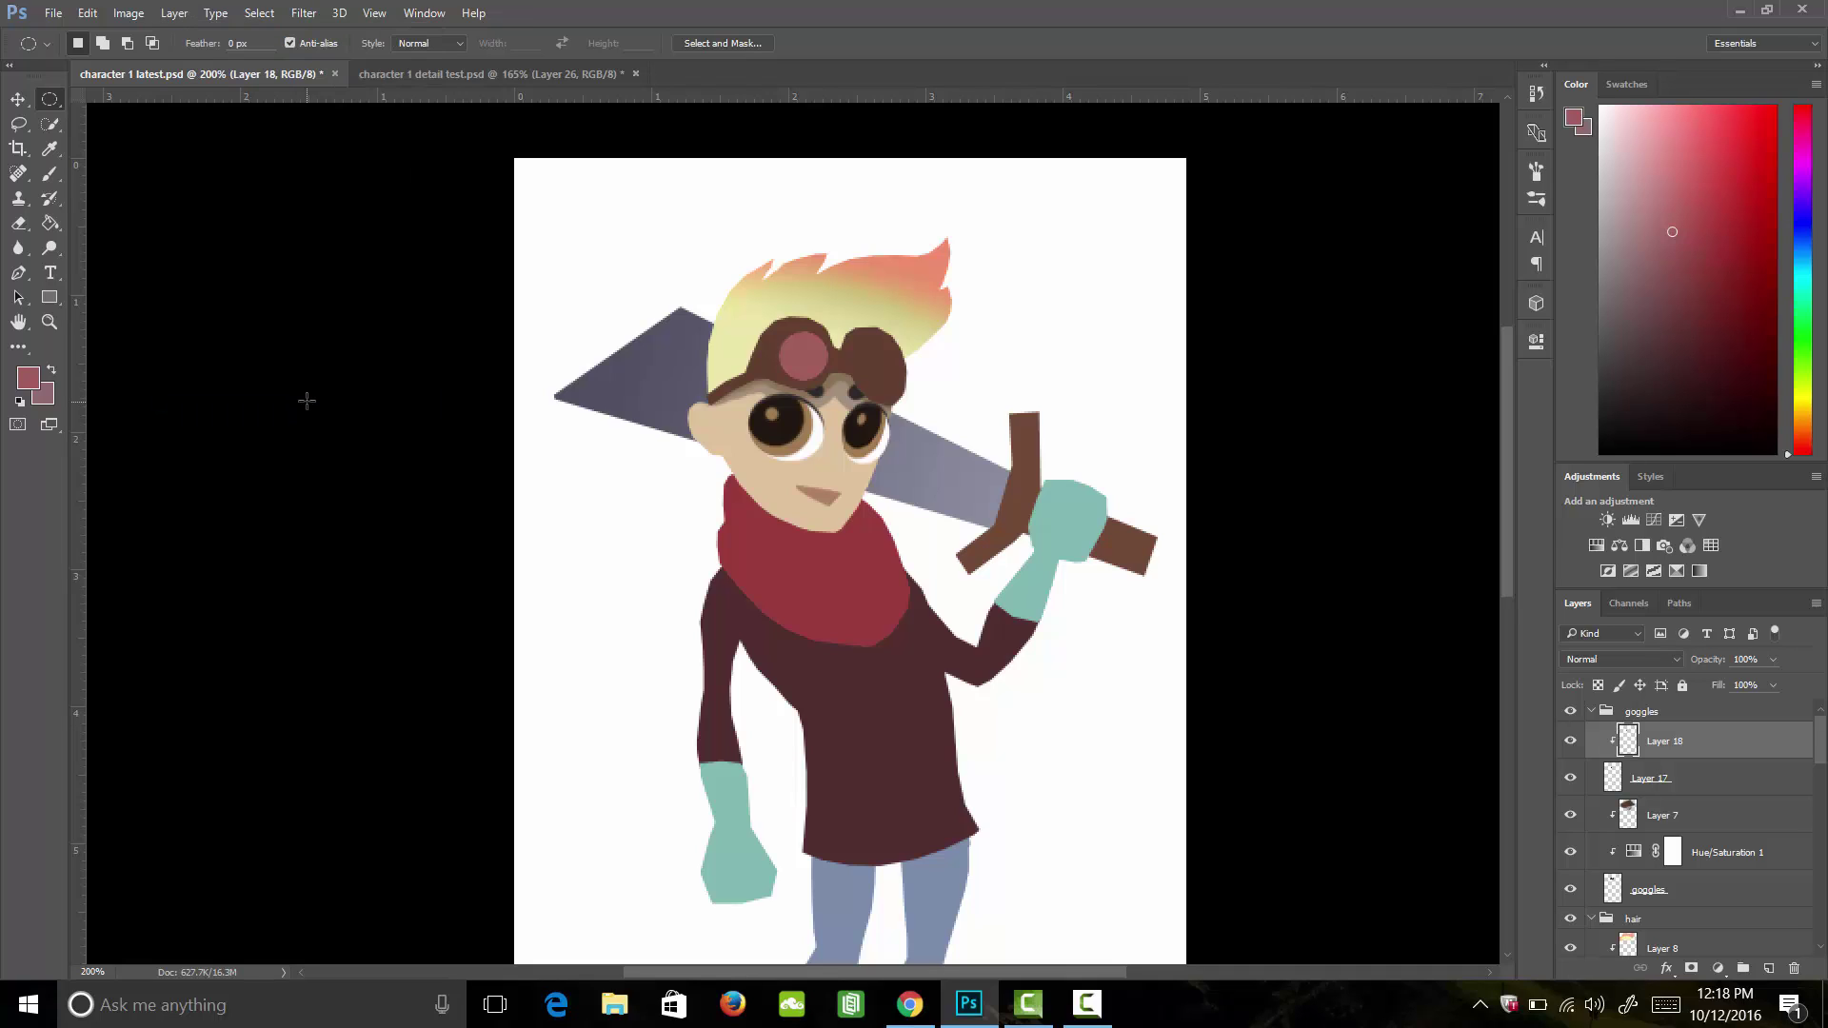
# Step: Nudge the dusty red lens circle on Layer 18 slightly left, leaving a dark rim along the right side of the goggle lens
pyautogui.press('v')
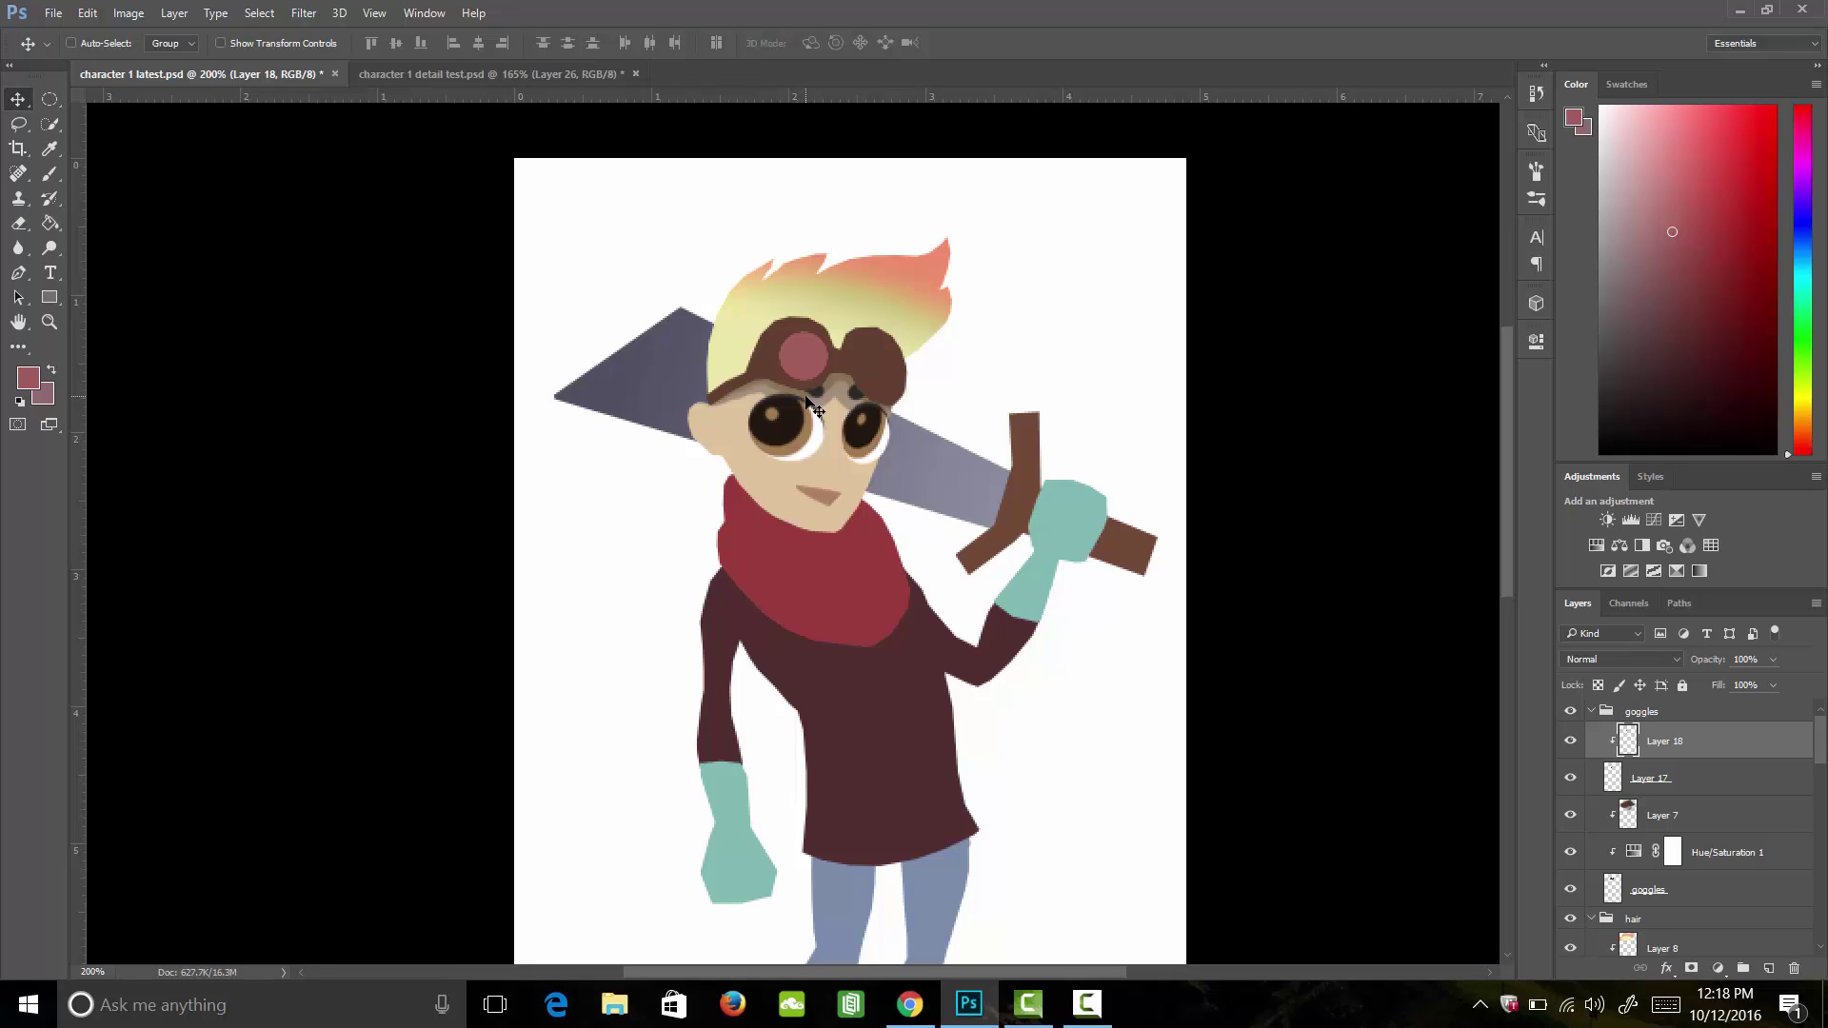
pyautogui.press('Left')
pyautogui.press('Left')
pyautogui.press('Left')
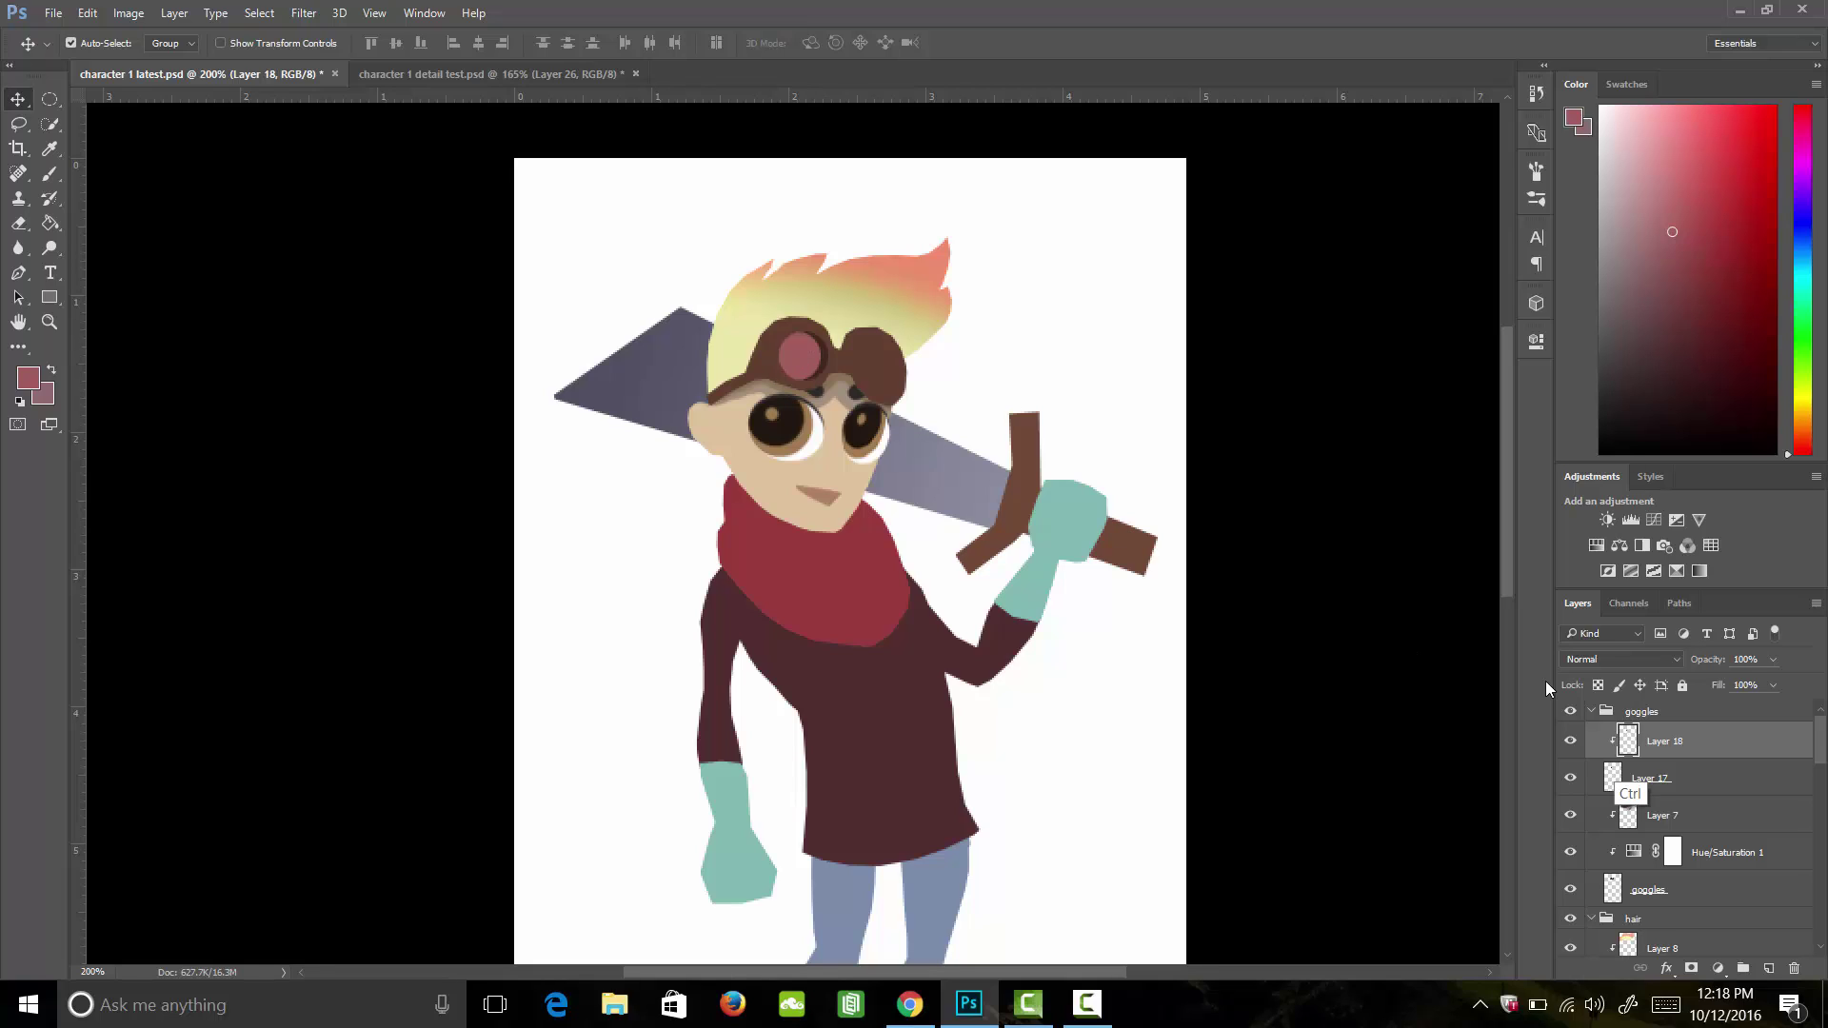
# Step: Load the red lens circle on Layer 18 as a selection and set the foreground colour to a lighter pink
pyautogui.keyDown('ctrl'); pyautogui.click(1628, 741); pyautogui.keyUp('ctrl')
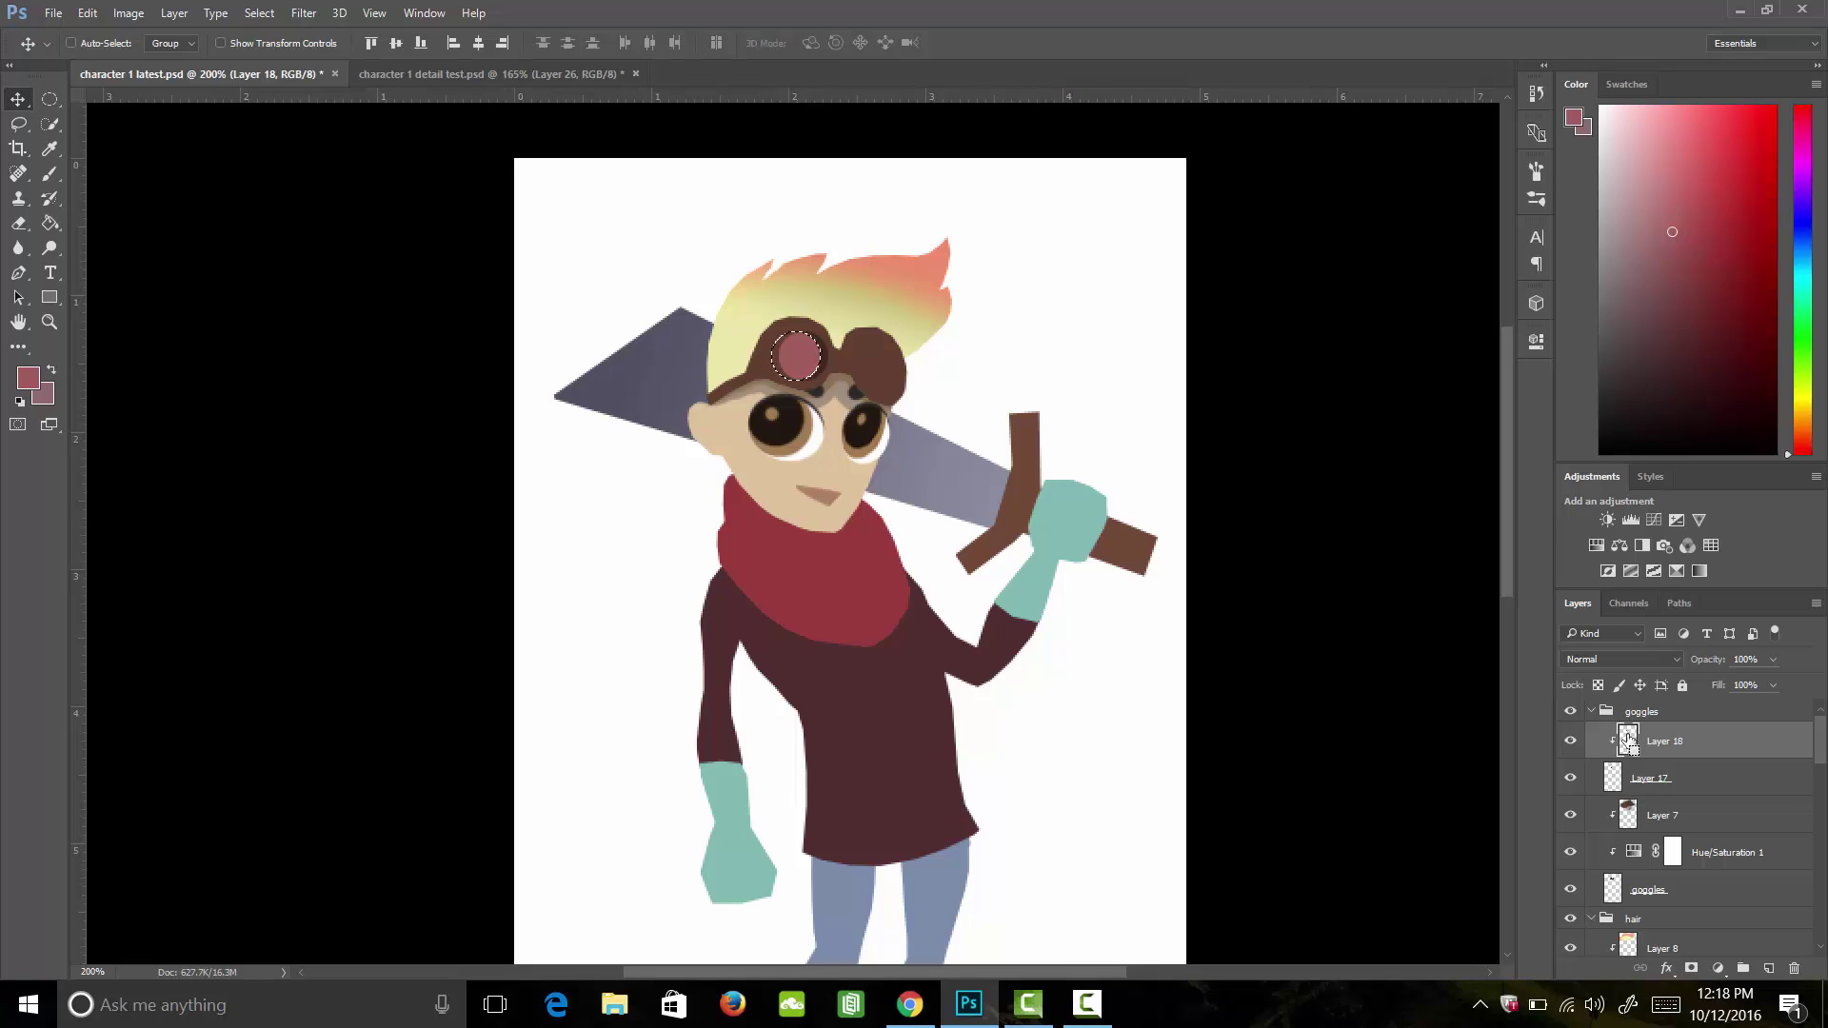
pyautogui.click(29, 380)
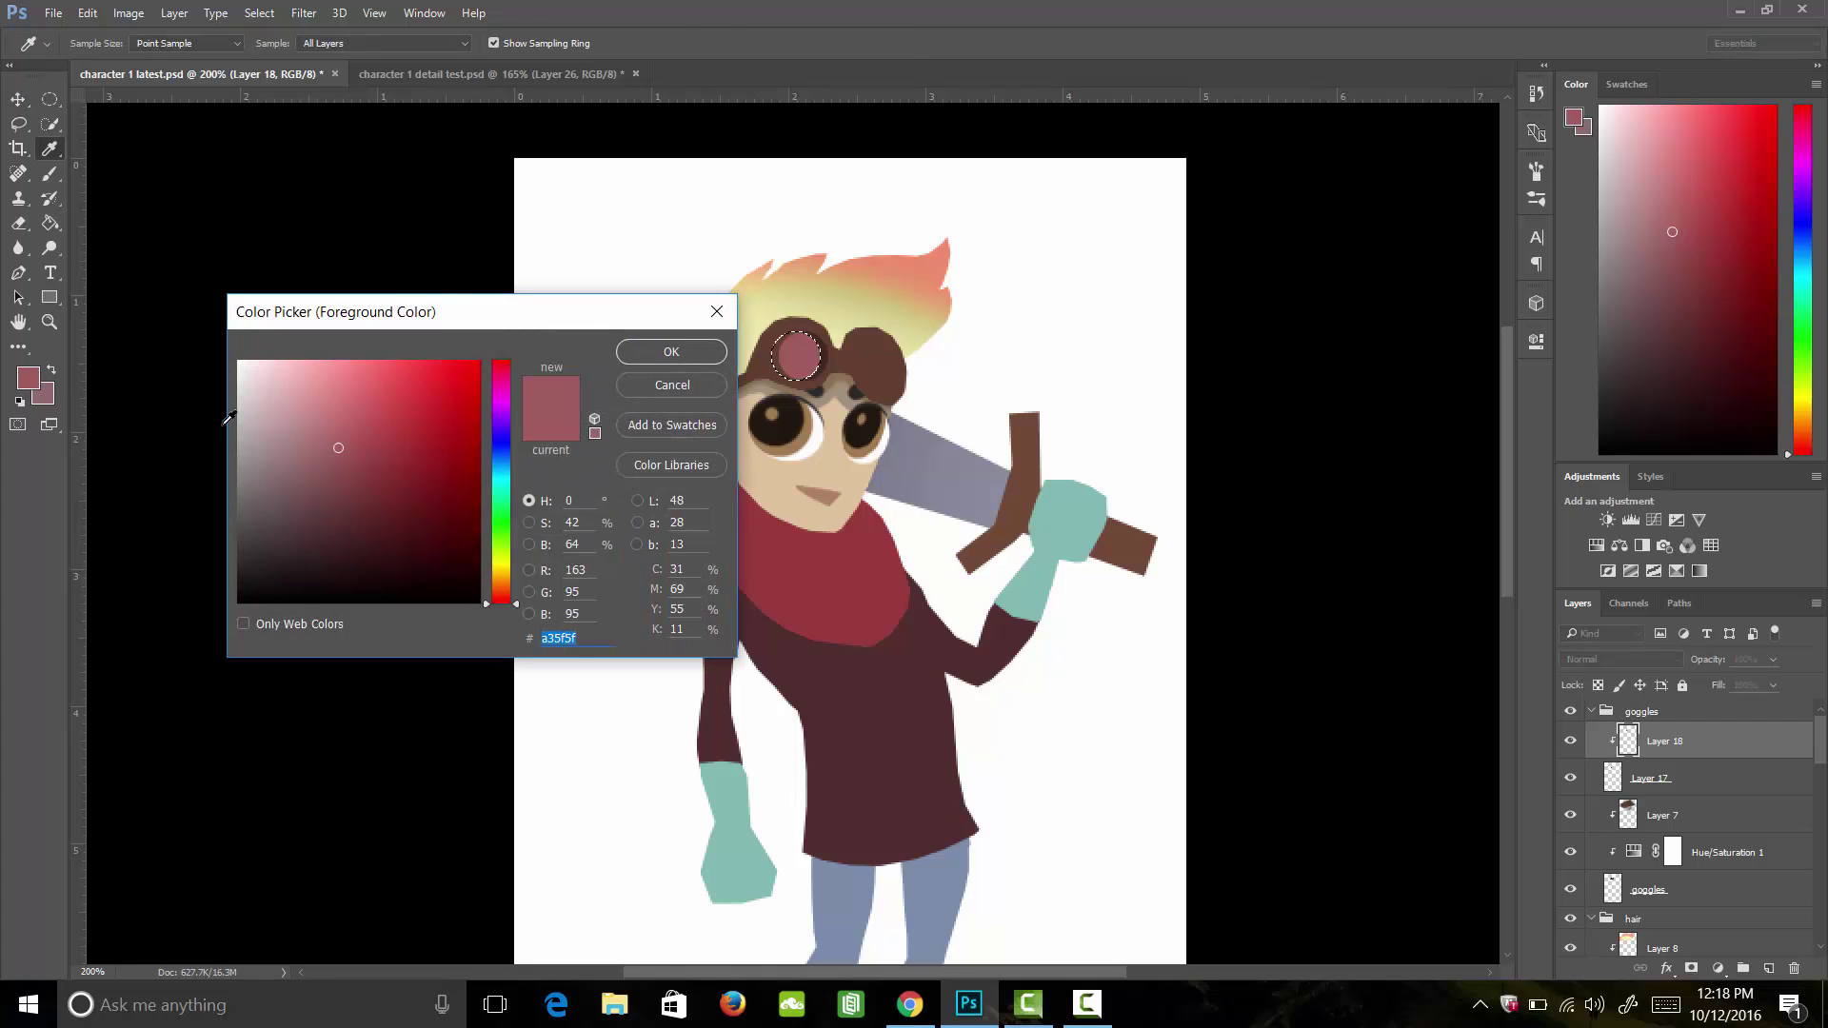
pyautogui.click(309, 406)
pyautogui.click(703, 354)
pyautogui.press('v')
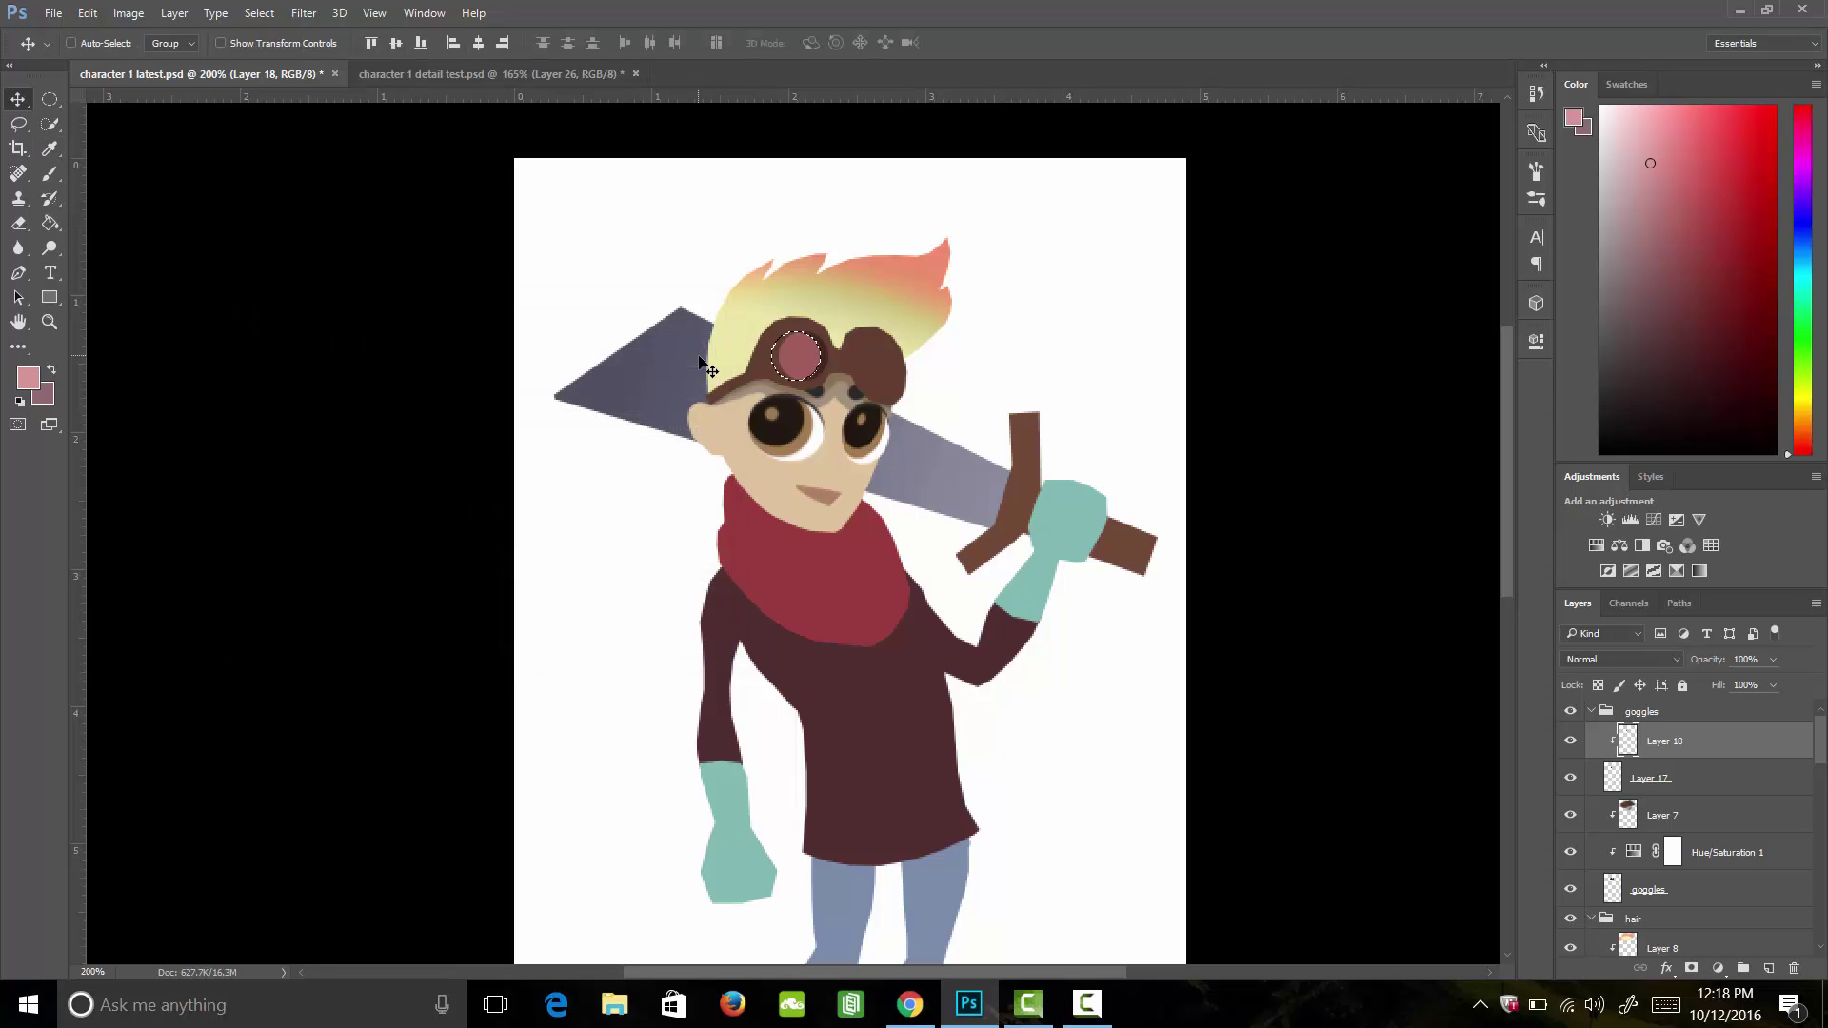
# Step: Brush light pink diagonal reflection stripes and specks inside the lens selection with a small brush, and deselect
pyautogui.press('b')
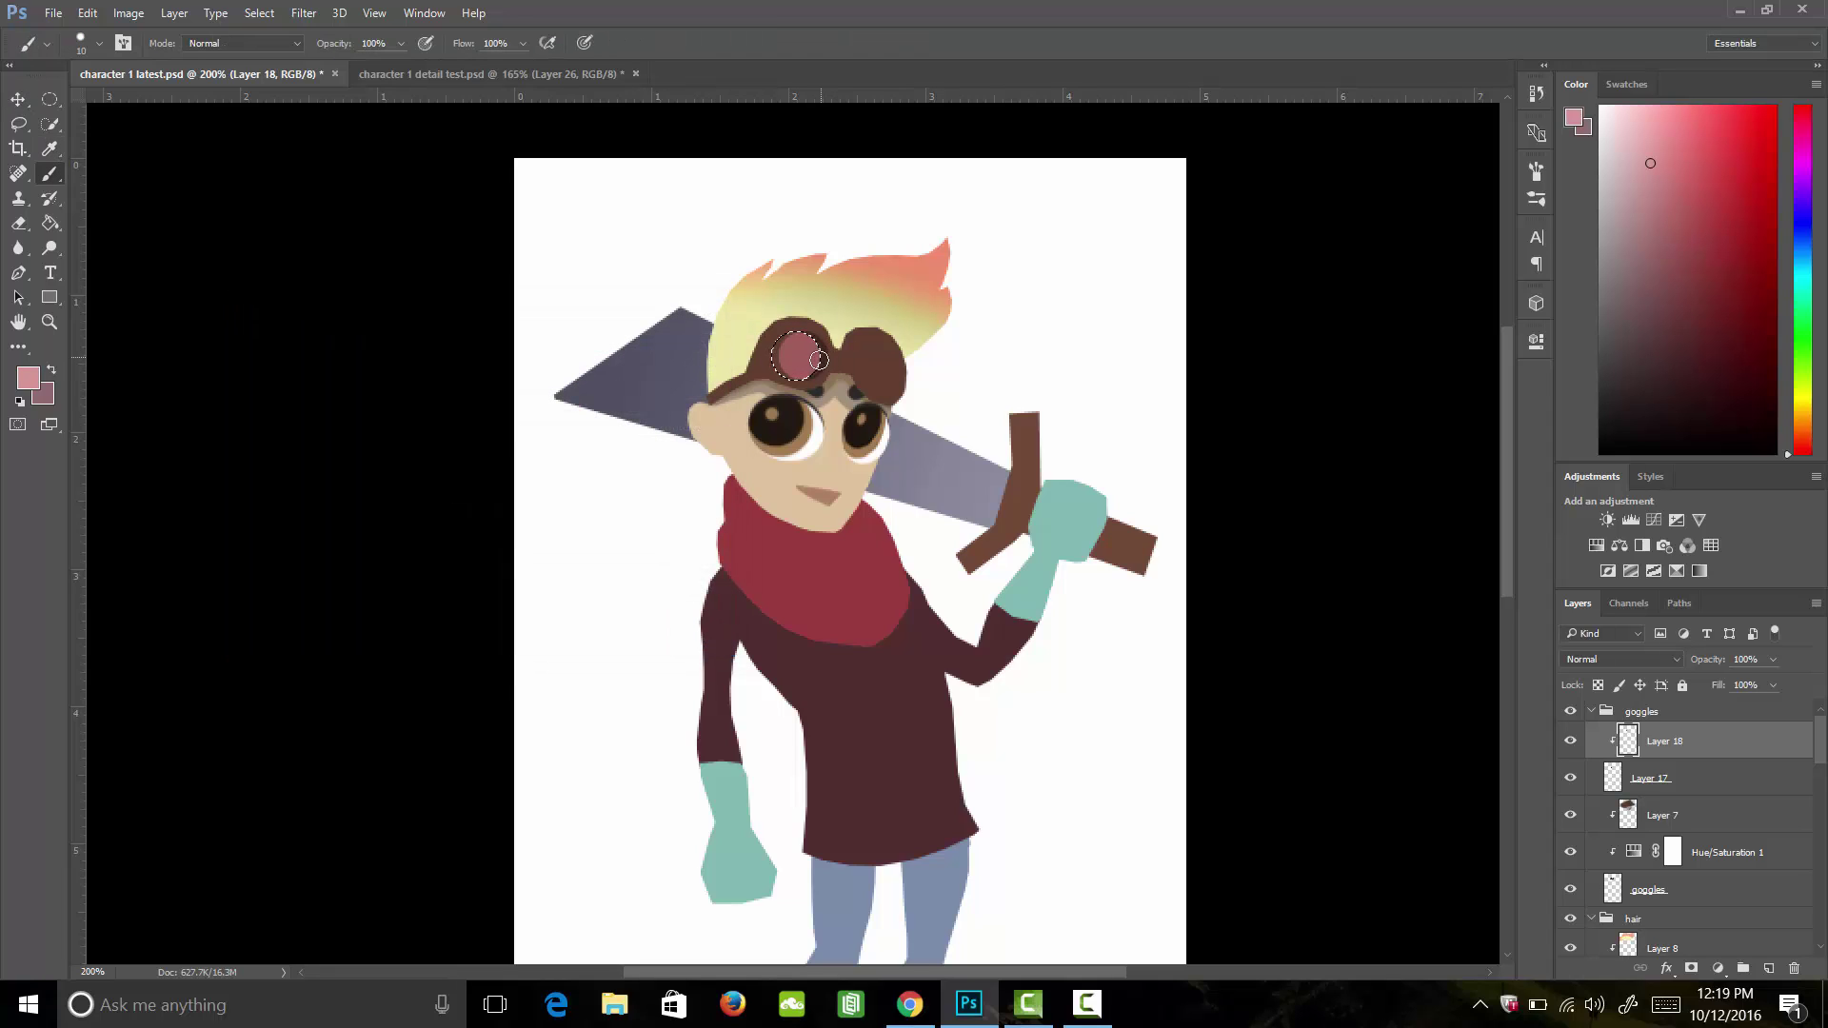
pyautogui.press('[')
pyautogui.moveTo(812, 335); pyautogui.dragTo(781, 351)
pyautogui.hotkey('ctrl', 'z')
pyautogui.hotkey('ctrl', 'z')
pyautogui.press('[')
pyautogui.moveTo(843, 344); pyautogui.dragTo(602, 463)
pyautogui.press('m')
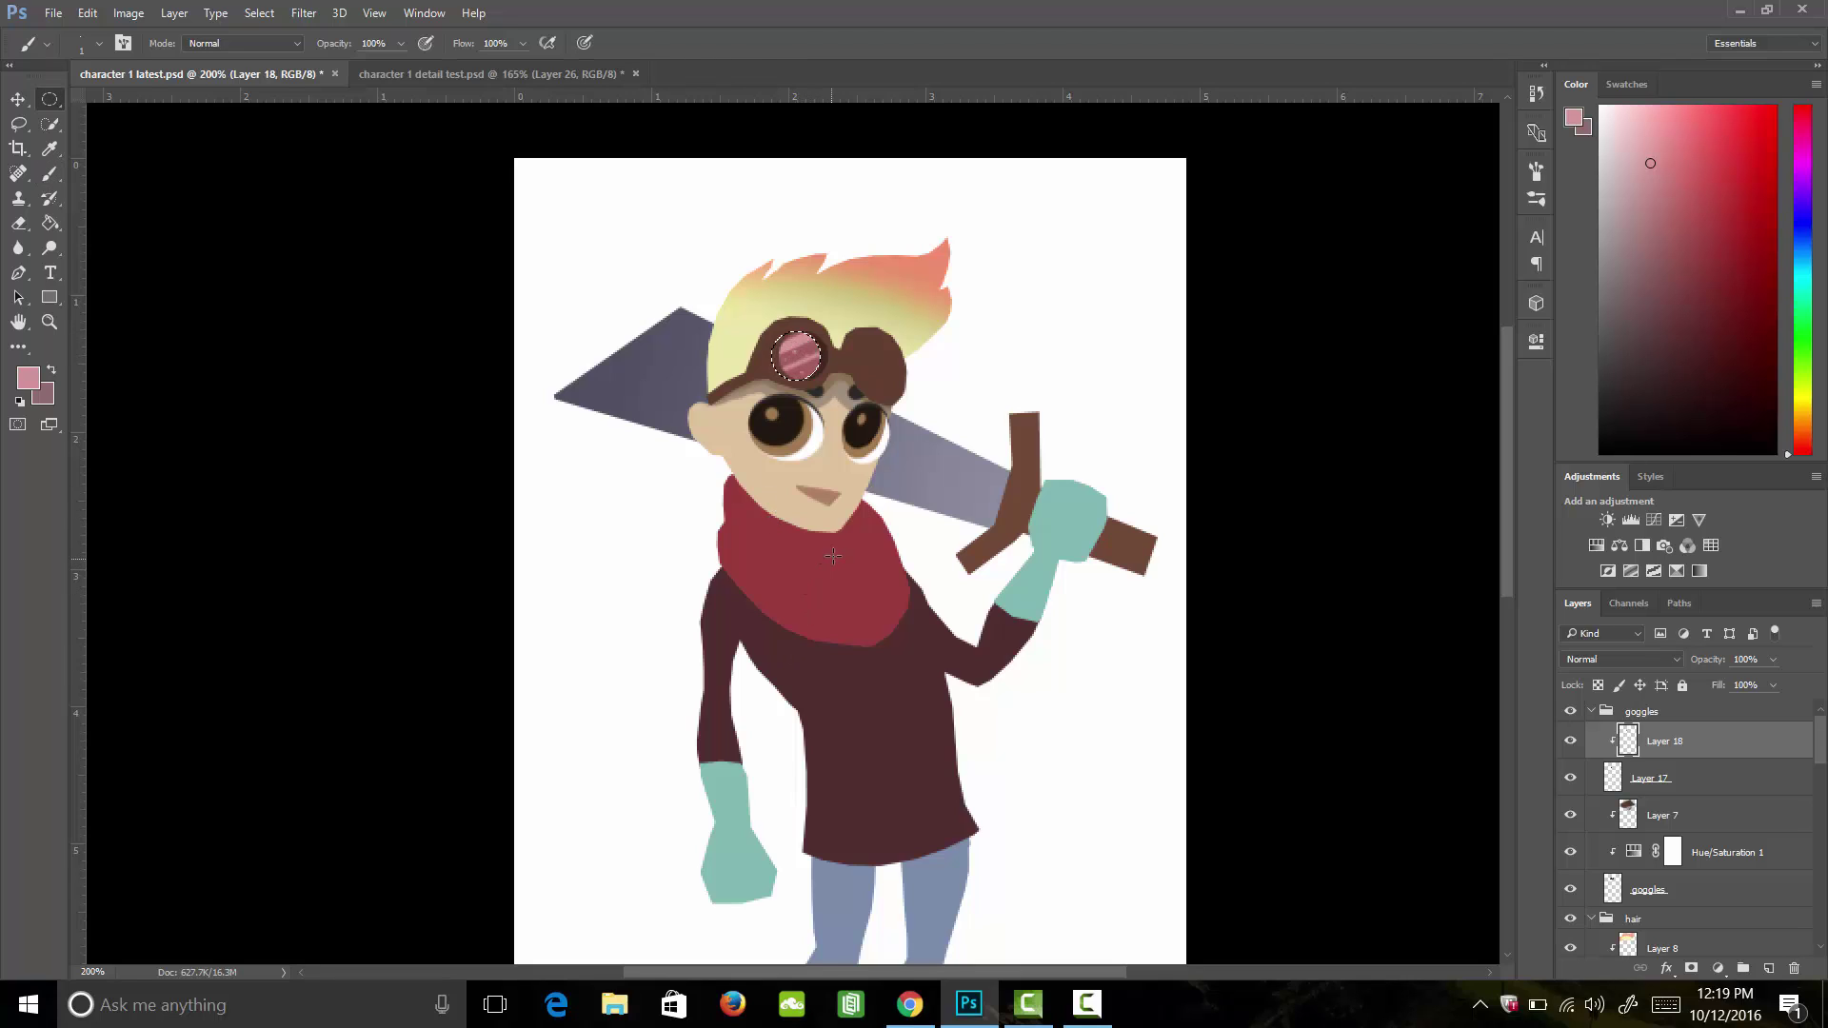
pyautogui.hotkey('ctrl', 'd')
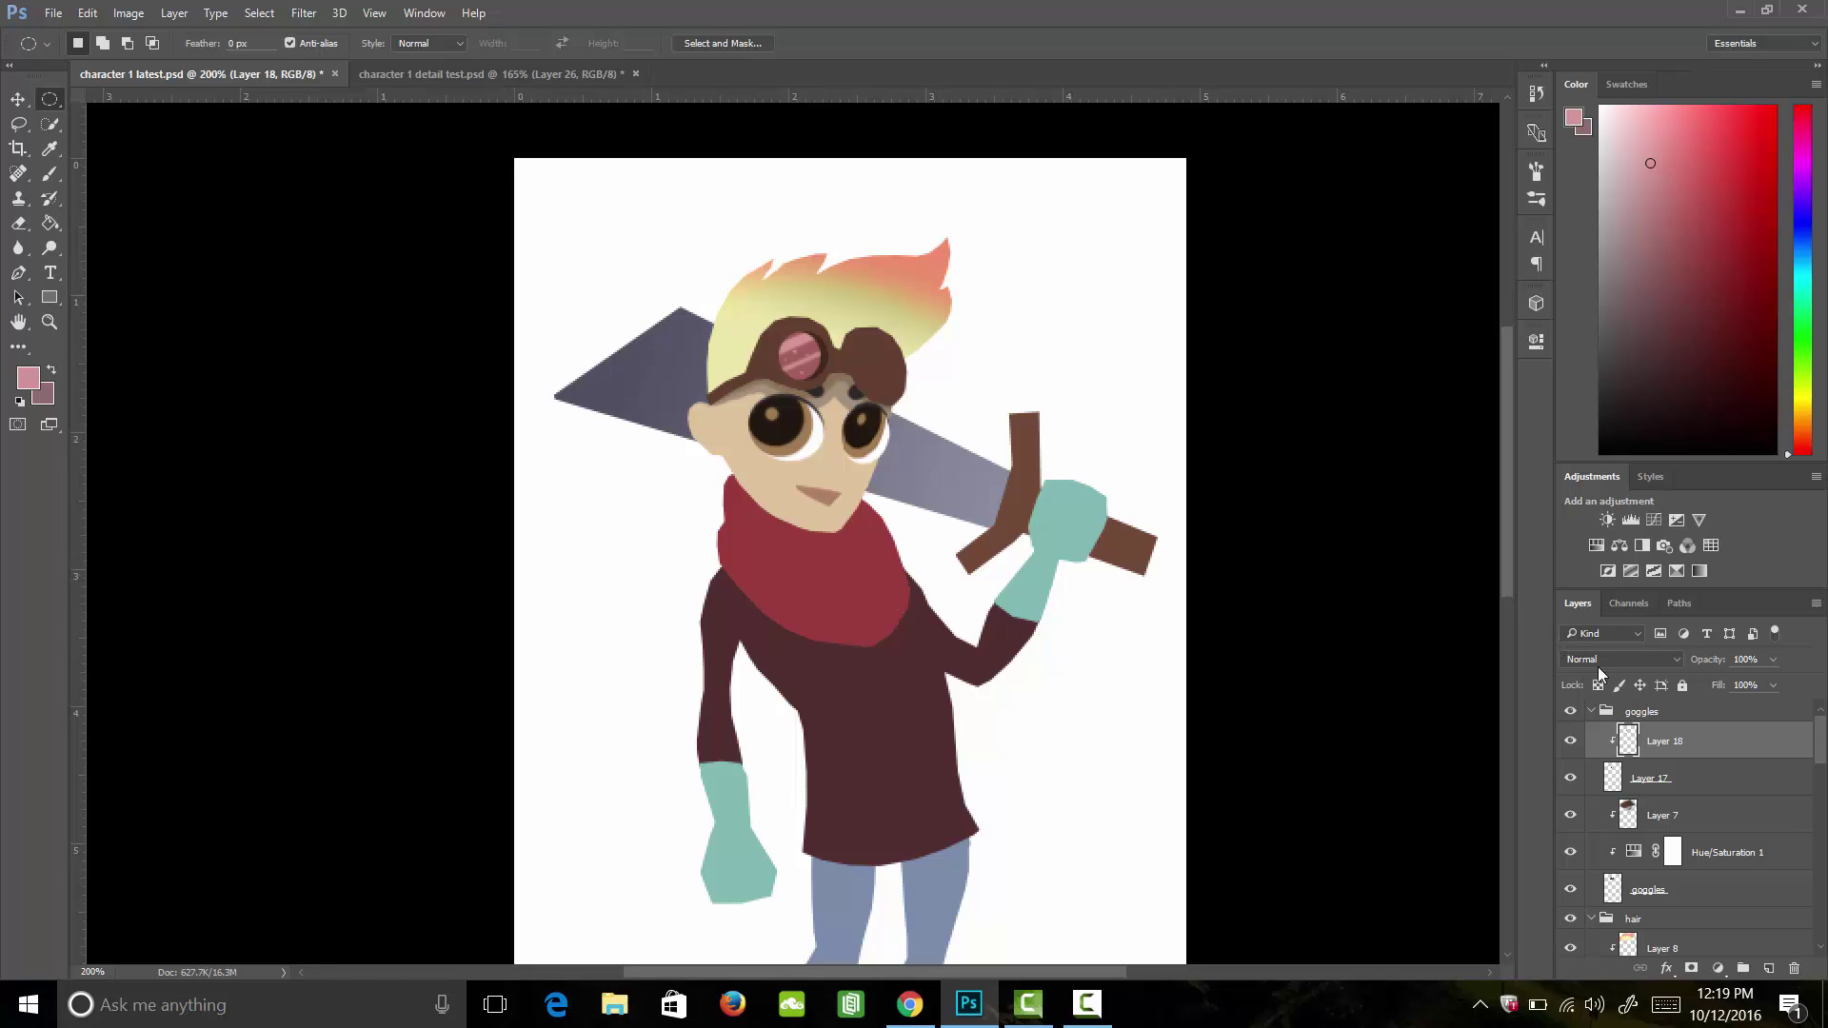
# Step: Merge Layer 18 and Layer 17 into a single lens layer
pyautogui.keyDown('shift'); pyautogui.click(1676, 778); pyautogui.keyUp('shift')
pyautogui.rightClick(1671, 757)
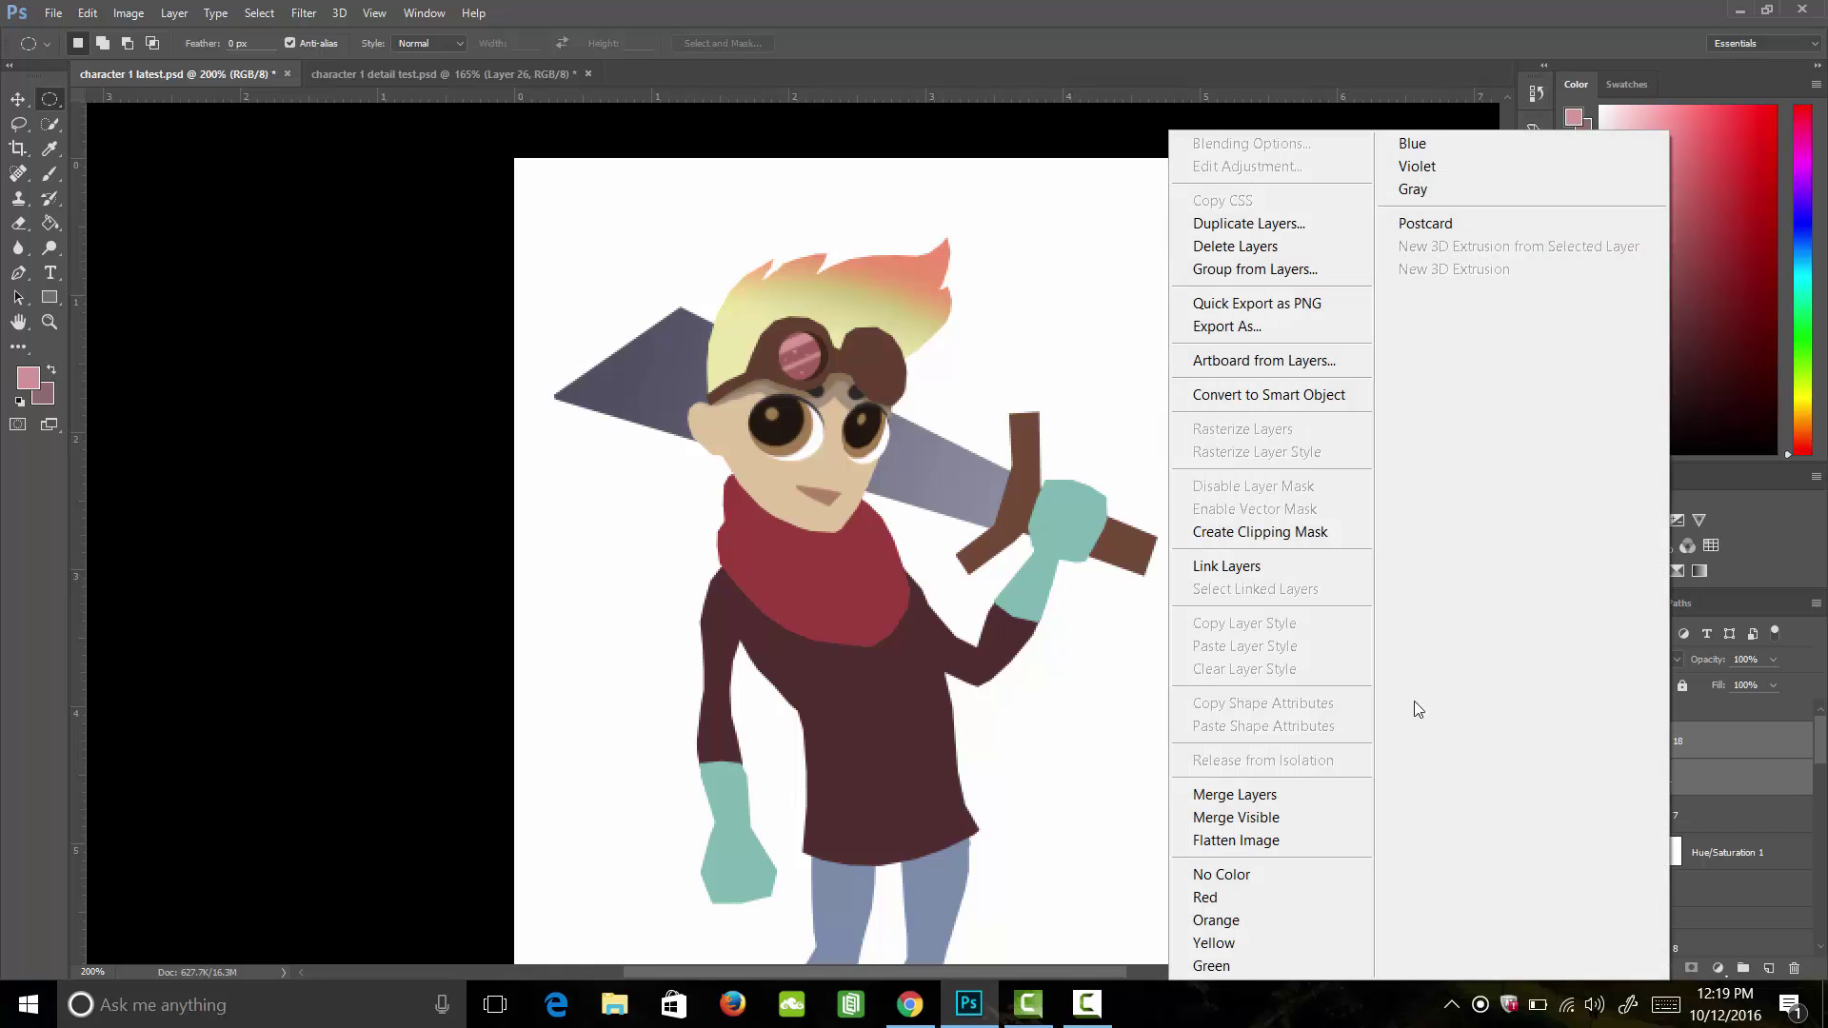
pyautogui.click(1293, 793)
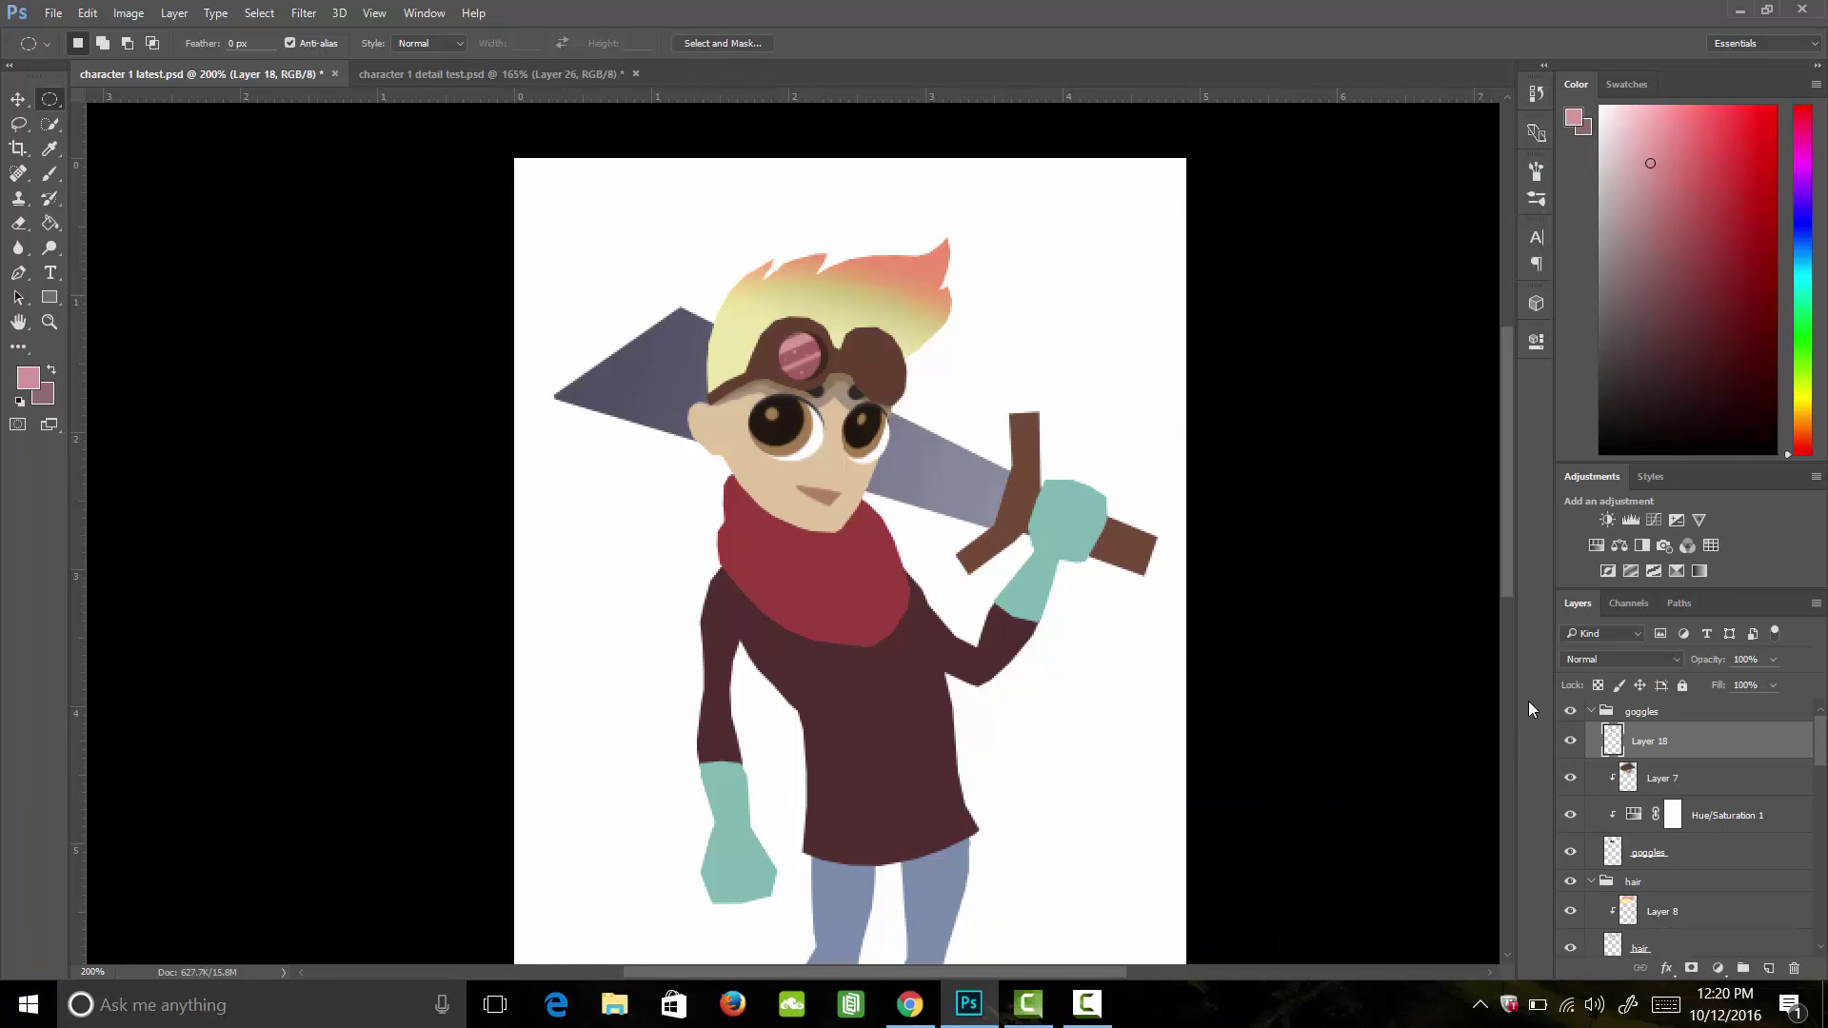
# Step: Copy the finished left lens onto its own layer above Layer 18 and place the copy over the right goggle eyepiece
pyautogui.moveTo(726, 291); pyautogui.dragTo(880, 443)
pyautogui.hotkey('ctrl', 'd')
pyautogui.hotkey('ctrl', 'shift', 'alt', 'n')
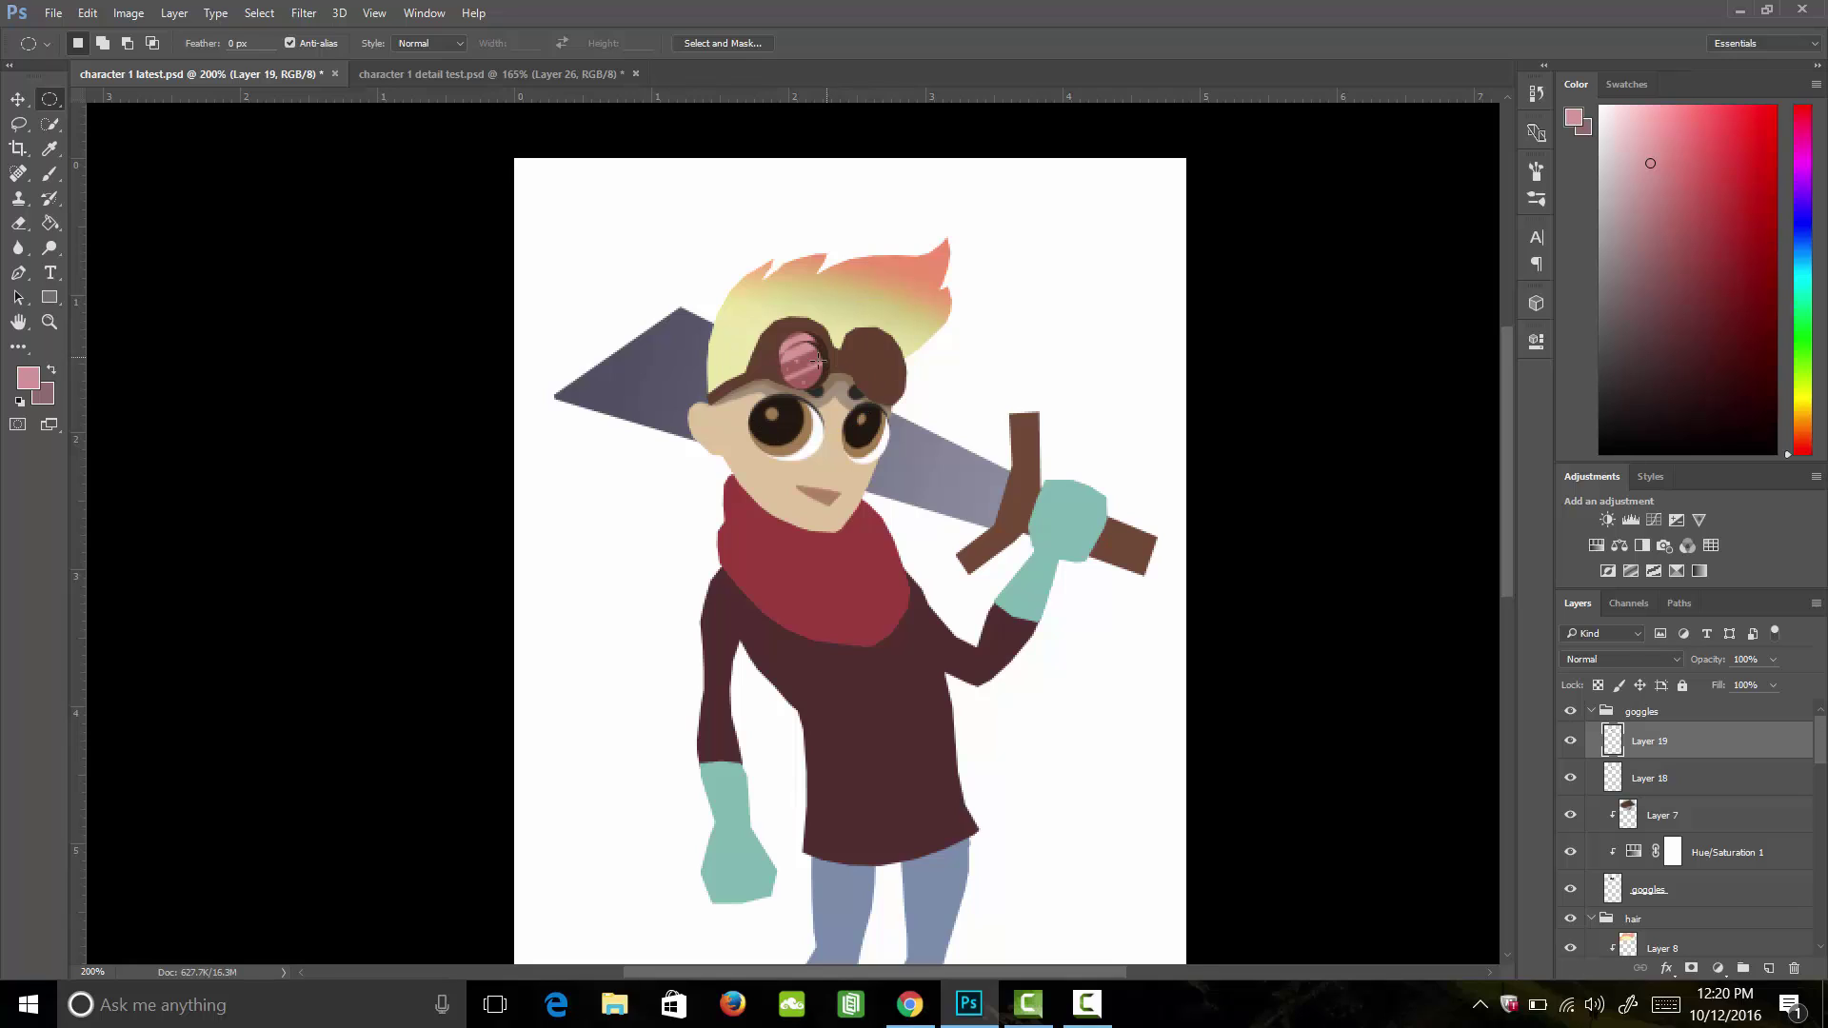
pyautogui.press('v')
pyautogui.moveTo(806, 361); pyautogui.dragTo(888, 369)
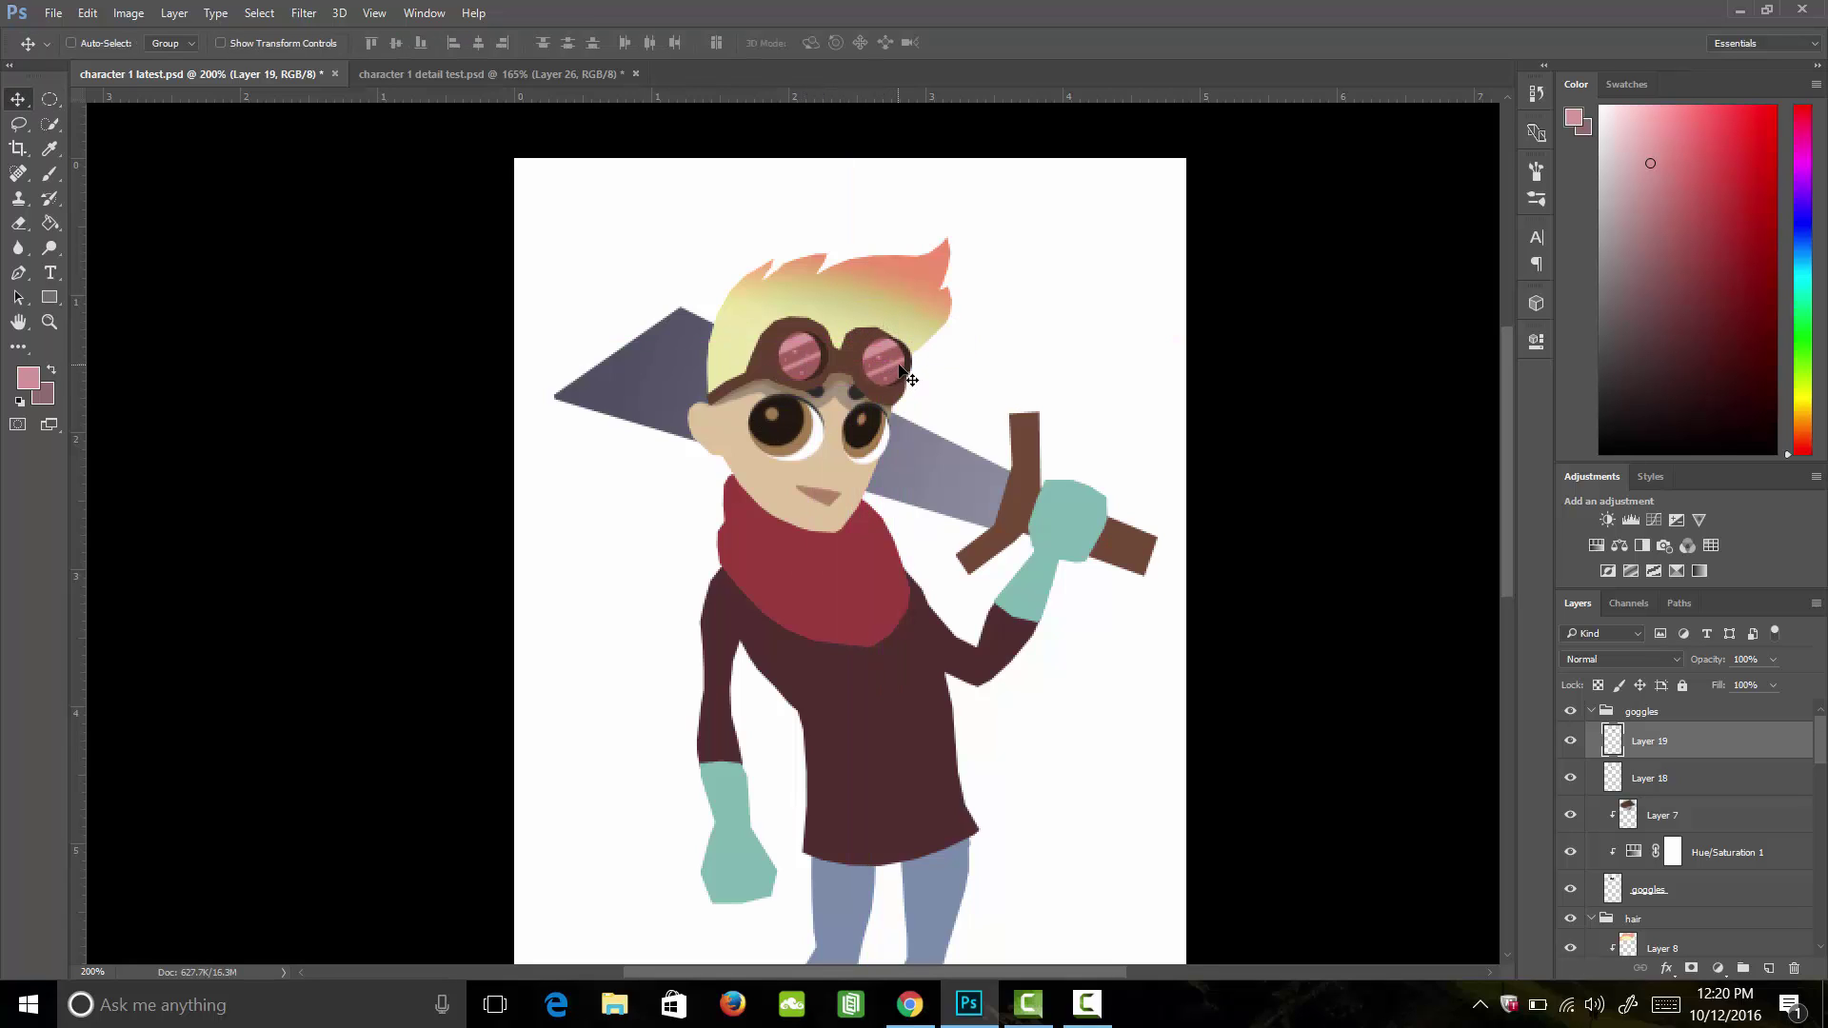
# Step: Transform the right lens to about 65% width and 112% height, rotate it about -17°, and position it within the eyepiece
pyautogui.press('ctrl')
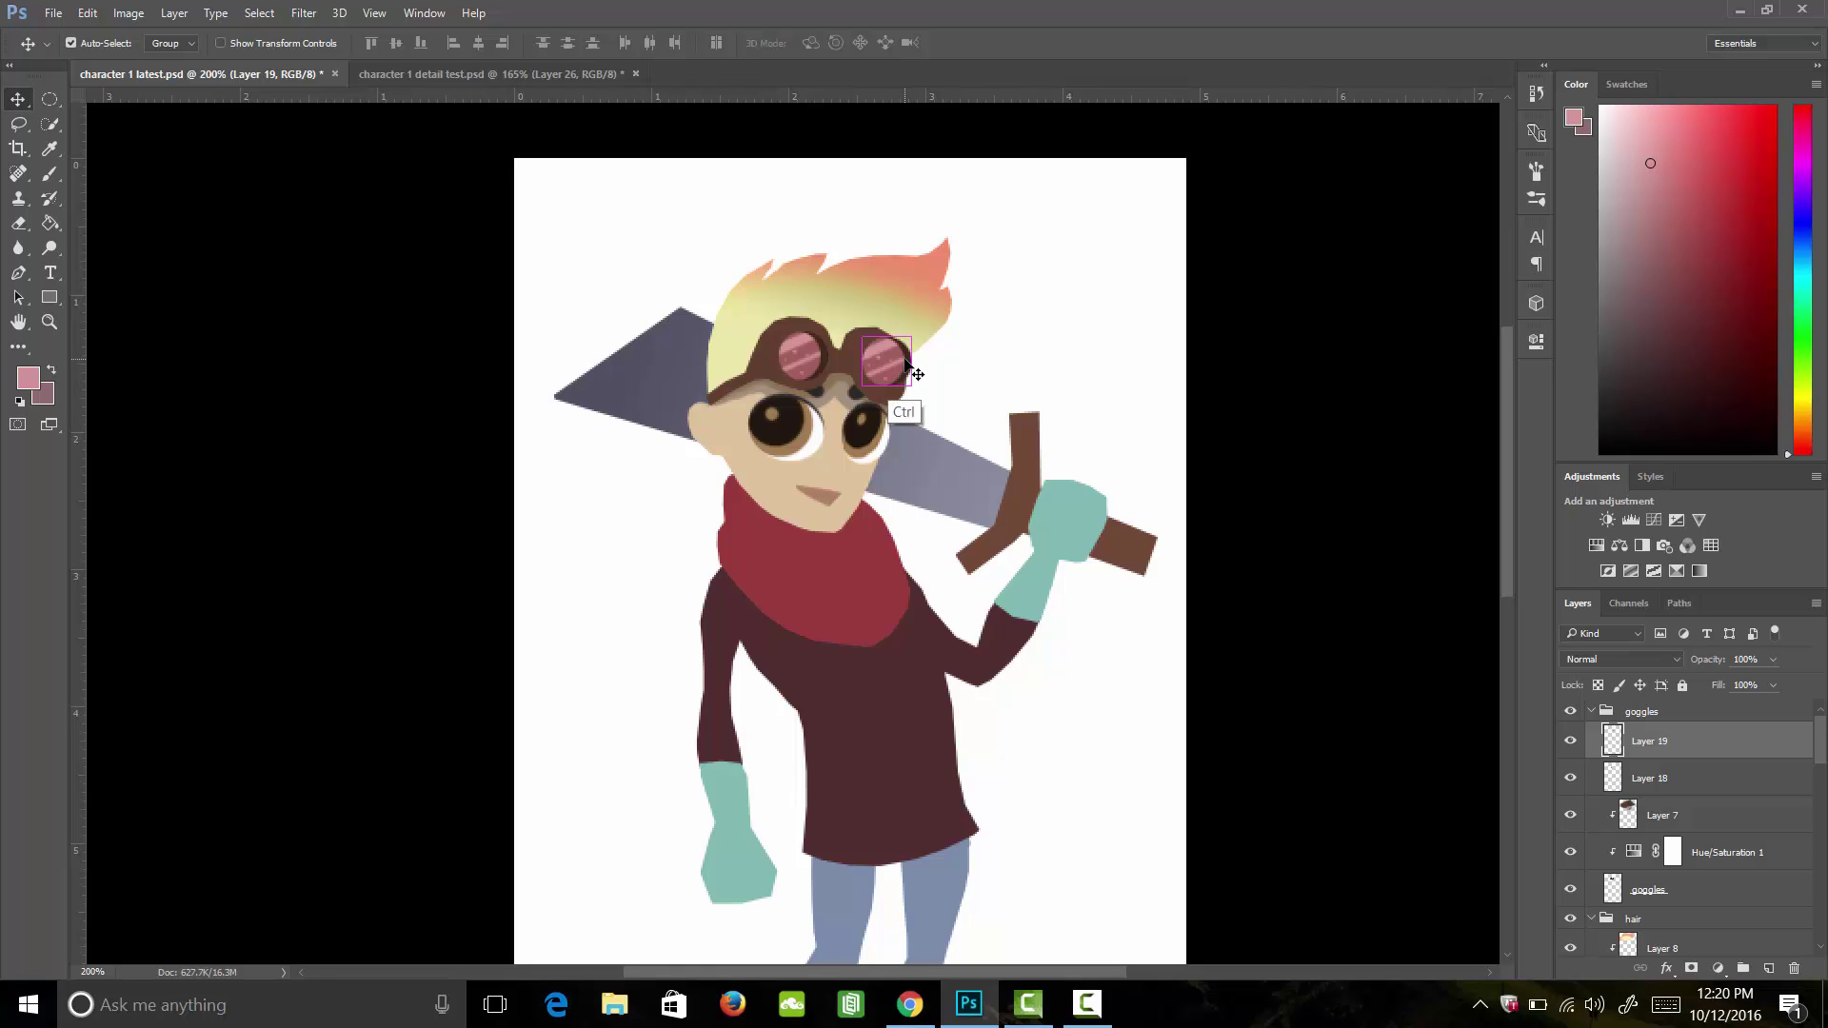
pyautogui.hotkey('ctrl', 't')
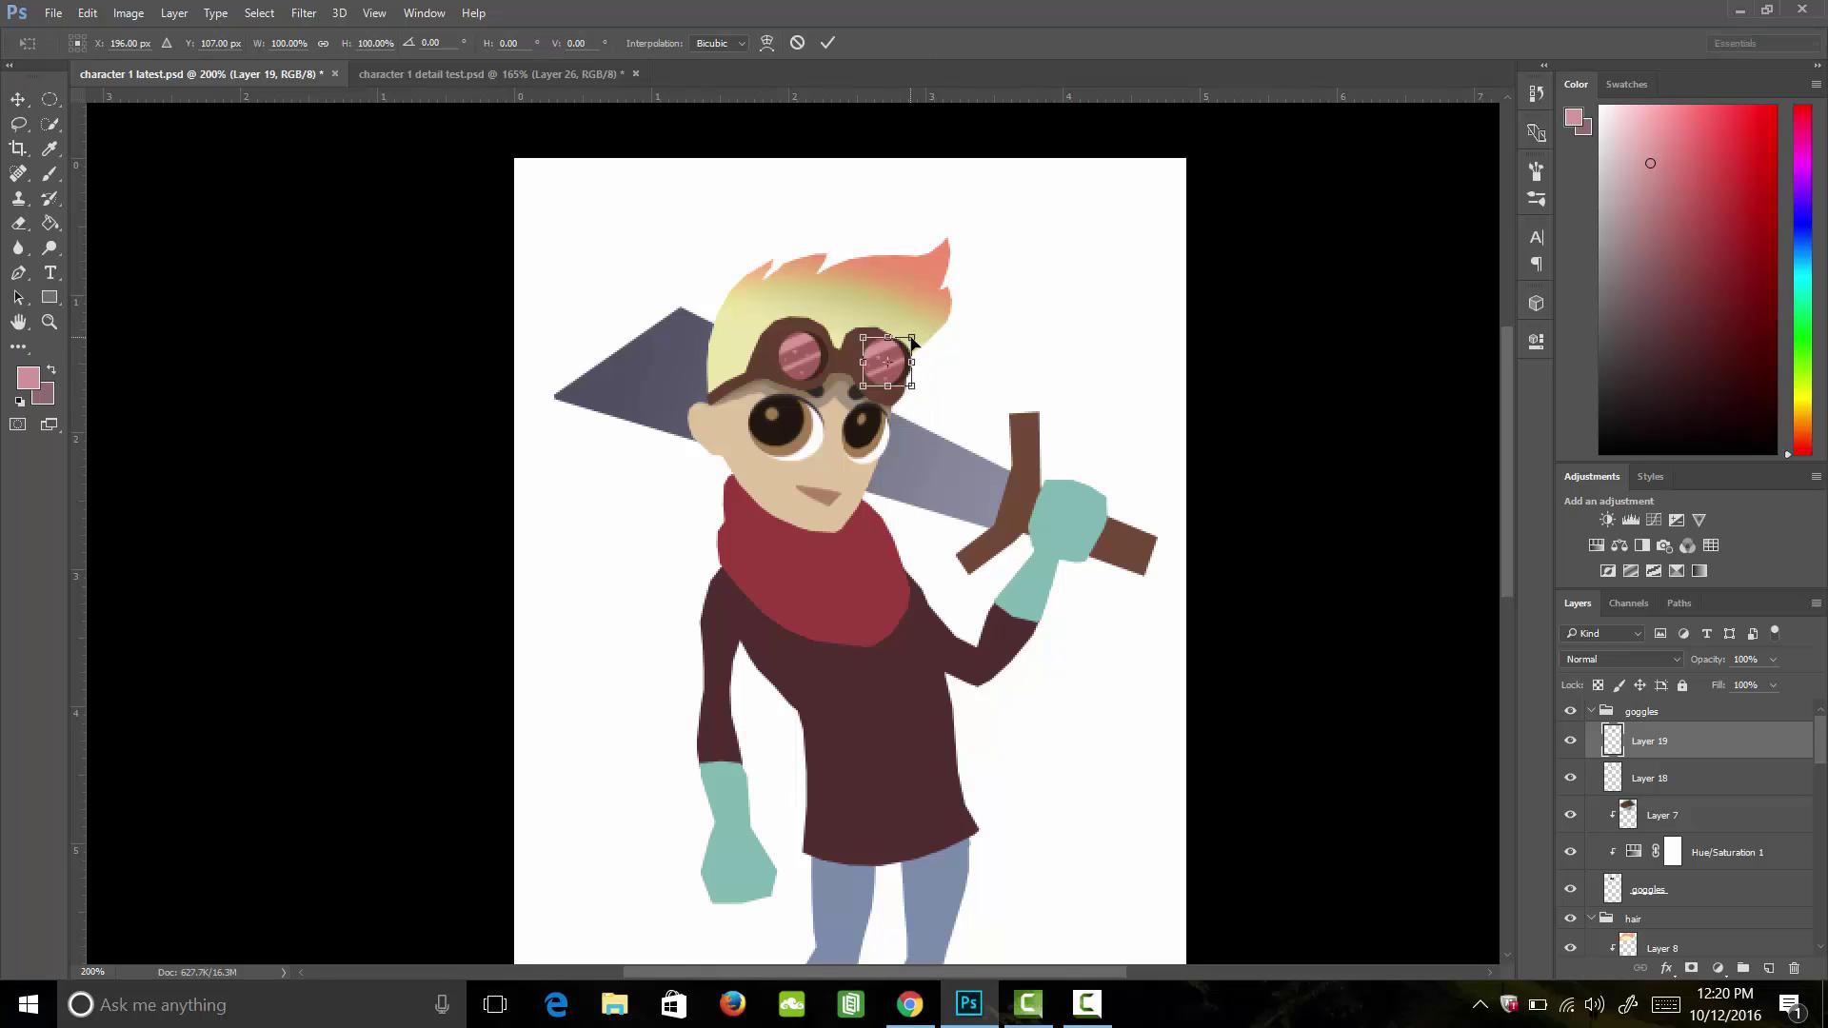
pyautogui.moveTo(911, 338); pyautogui.dragTo(902, 321)
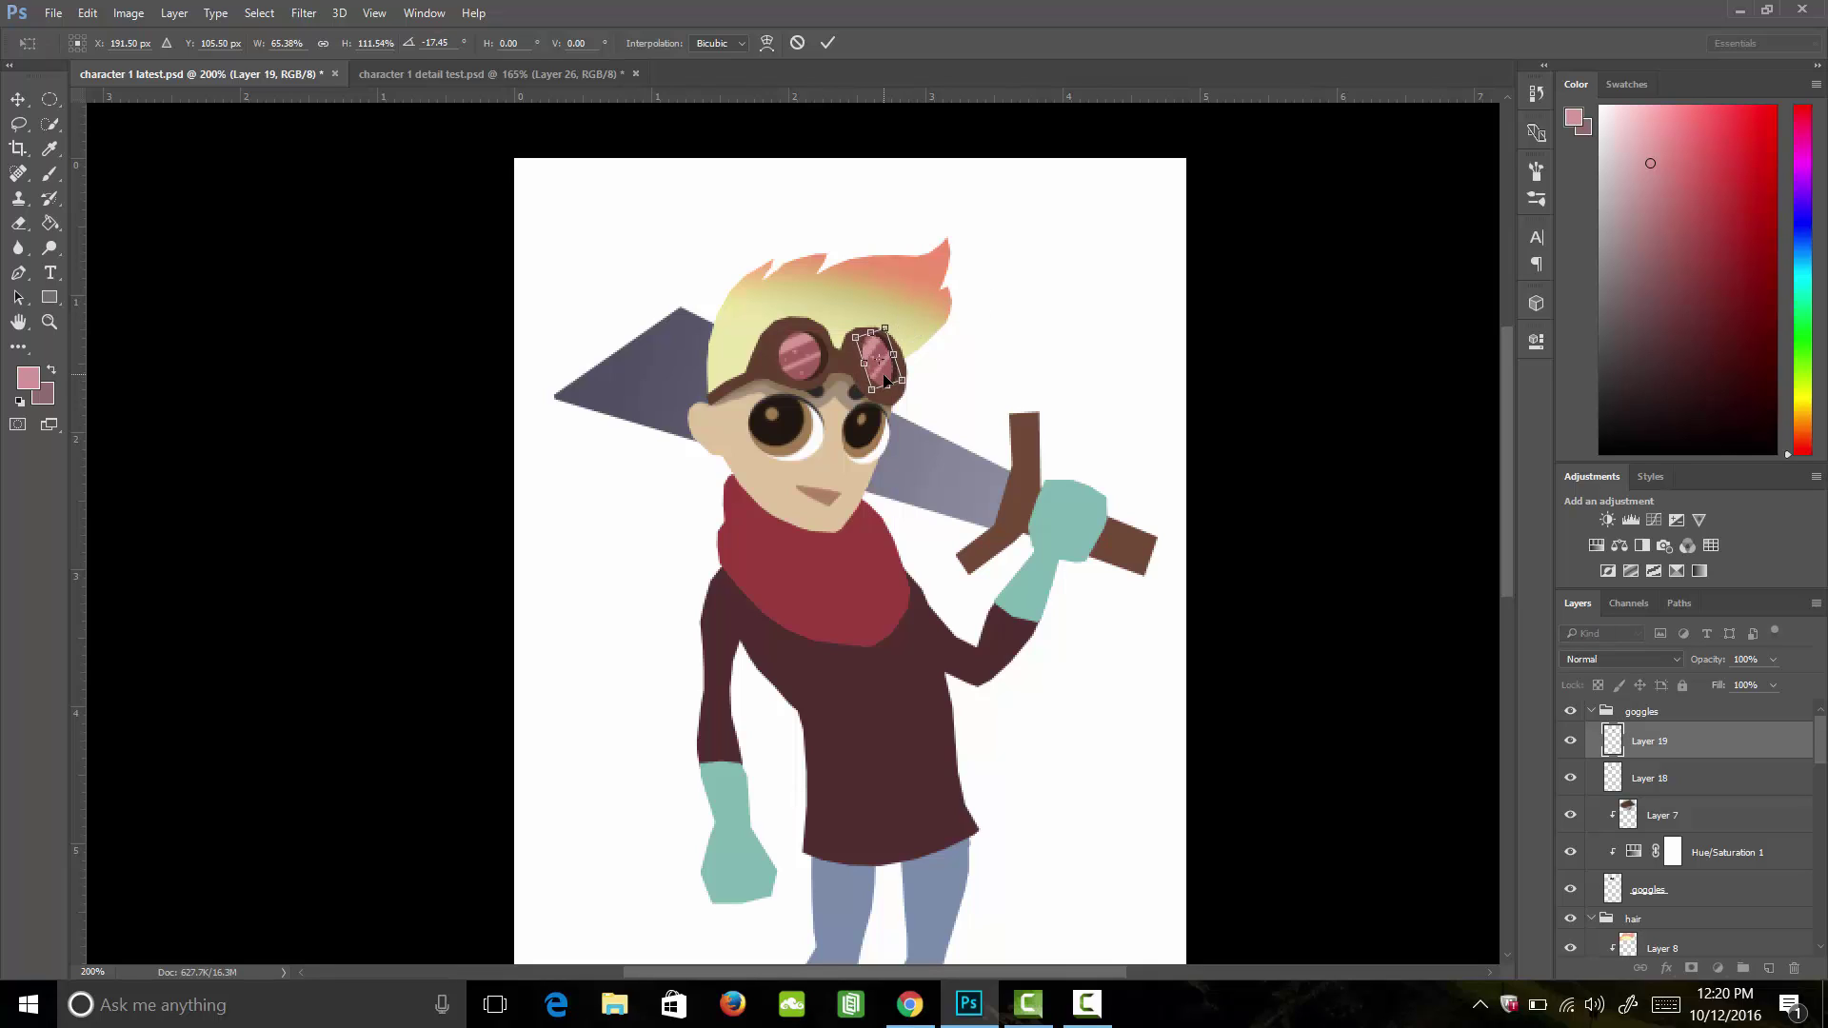
pyautogui.press('Return')
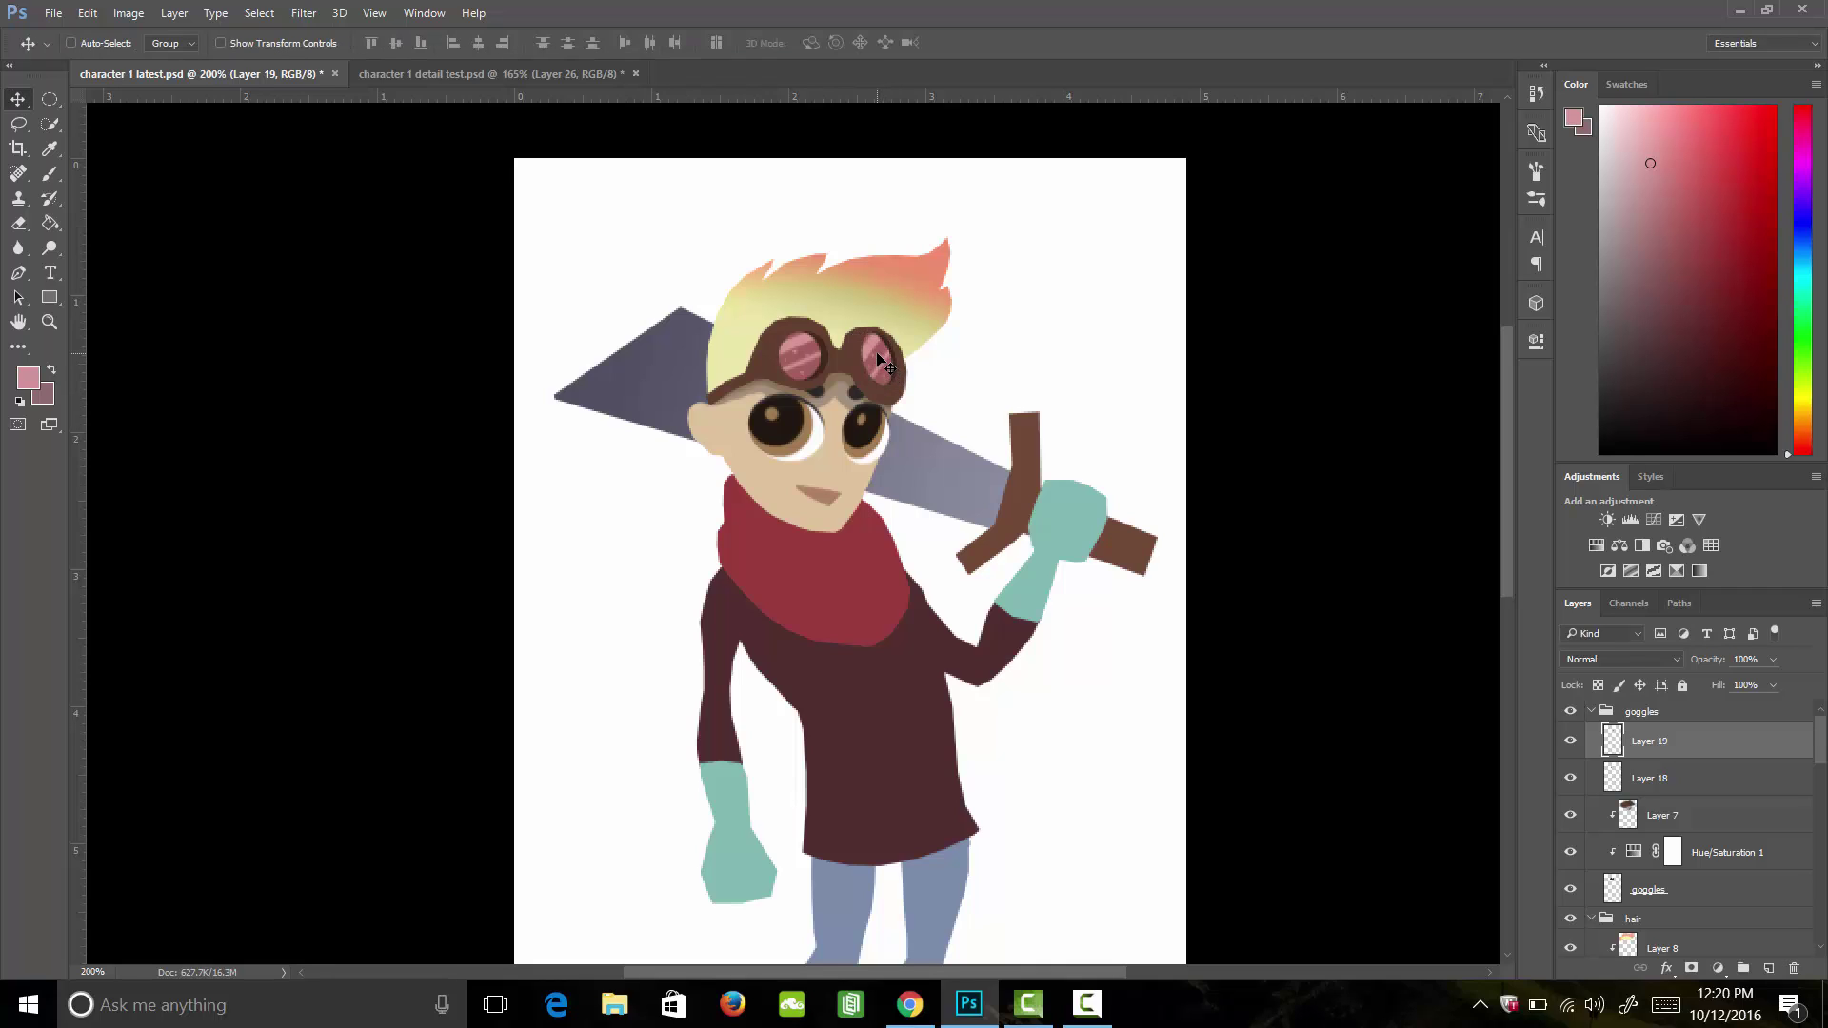
pyautogui.moveTo(881, 360); pyautogui.dragTo(882, 365)
# Step: Sample the dark brown lens rim colour and add a new clipped layer directly above Layer 7 in the goggles group
pyautogui.press('i')
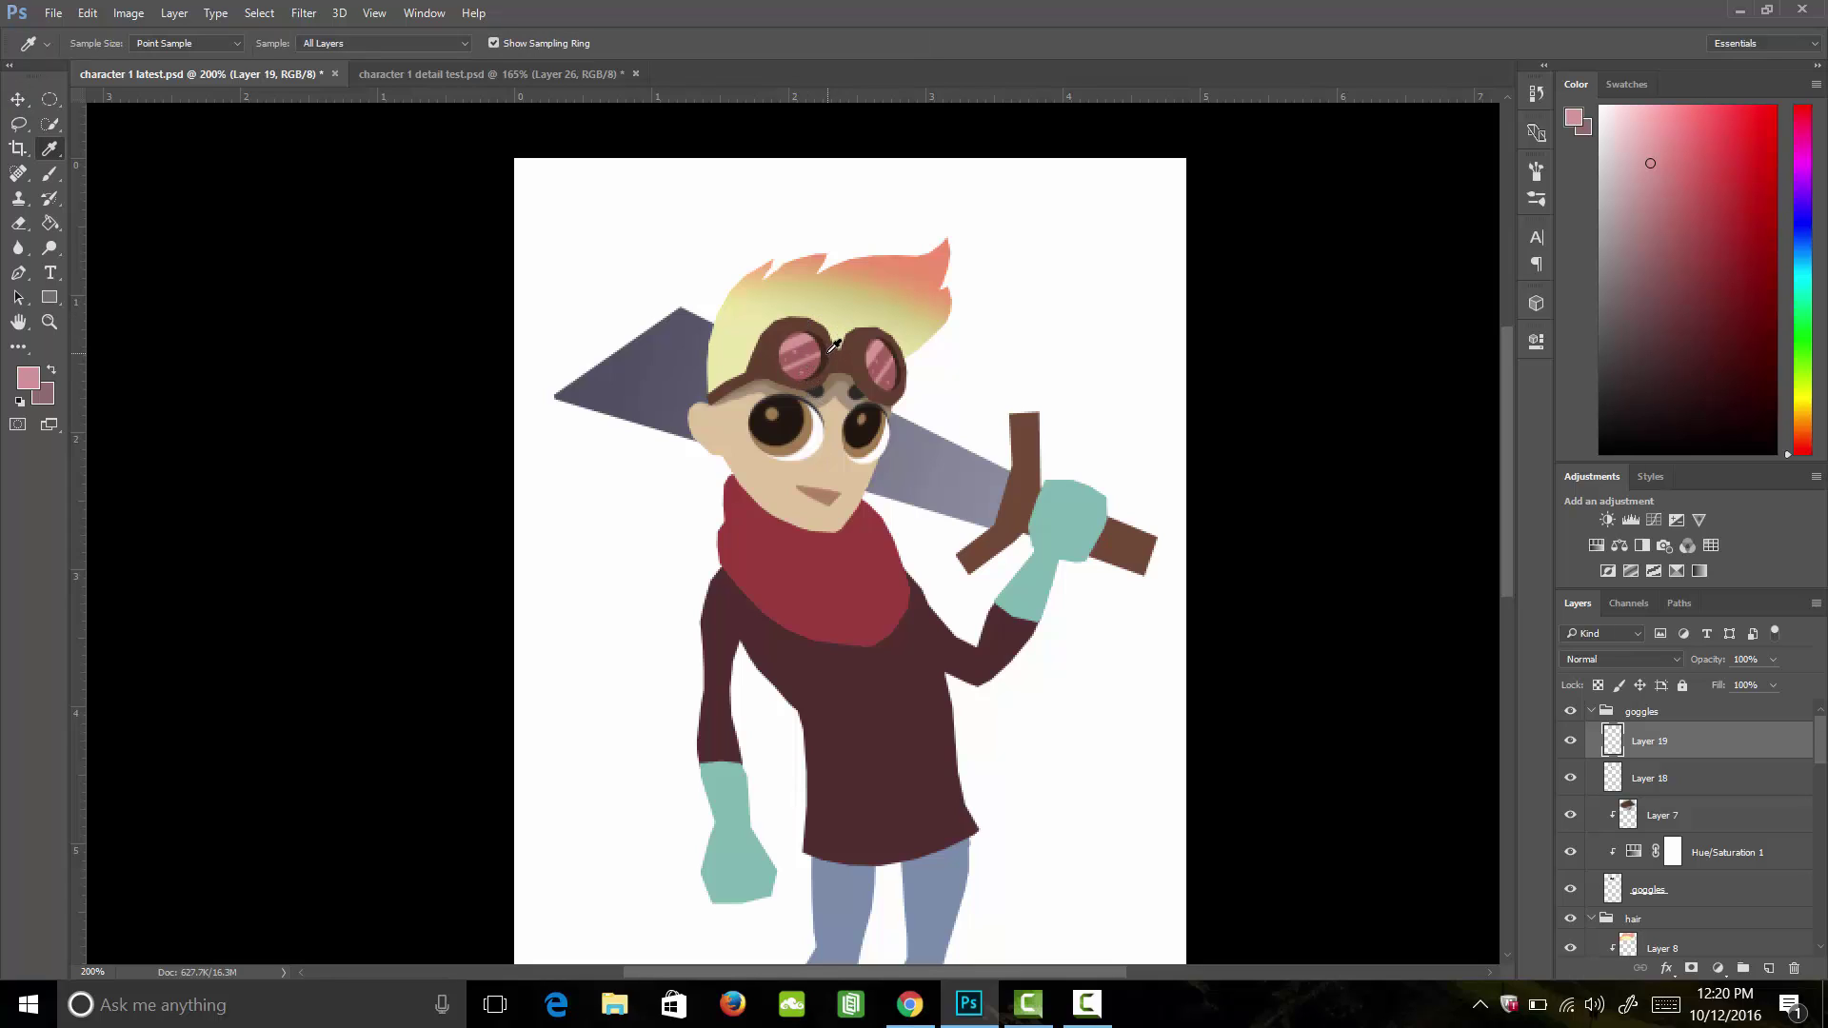
pyautogui.click(833, 350)
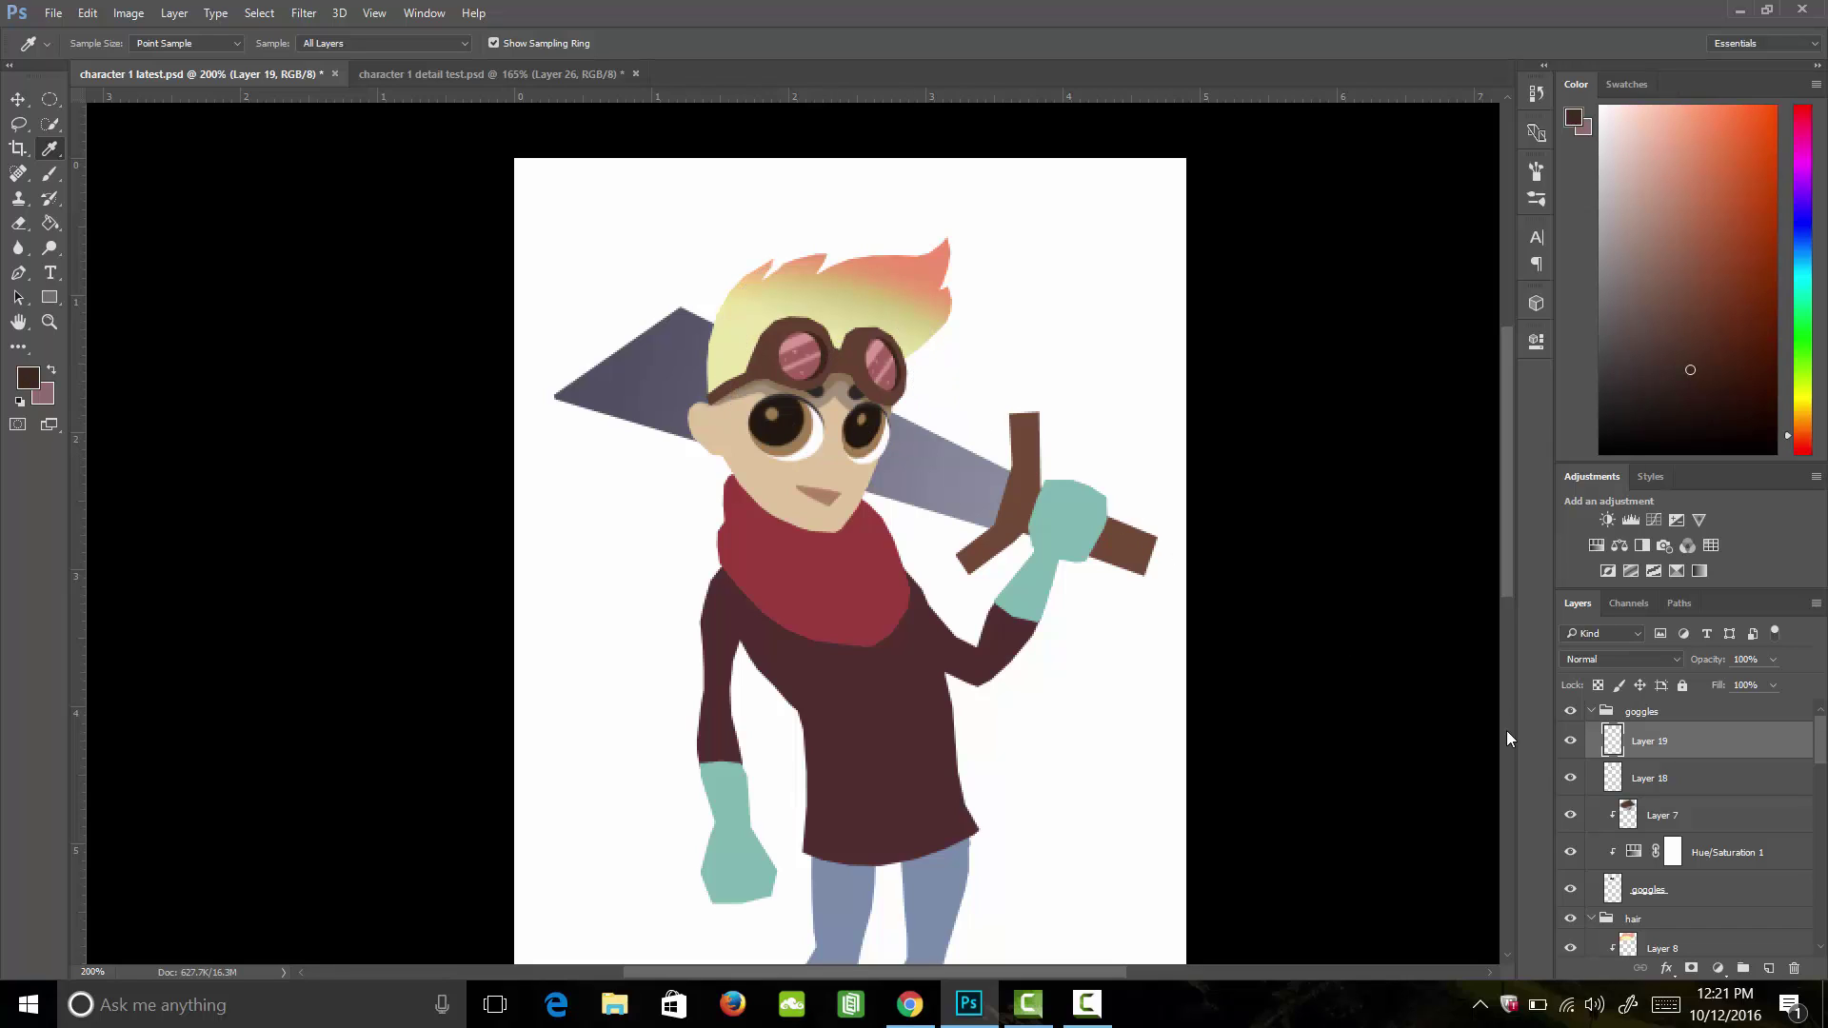
pyautogui.click(1675, 892)
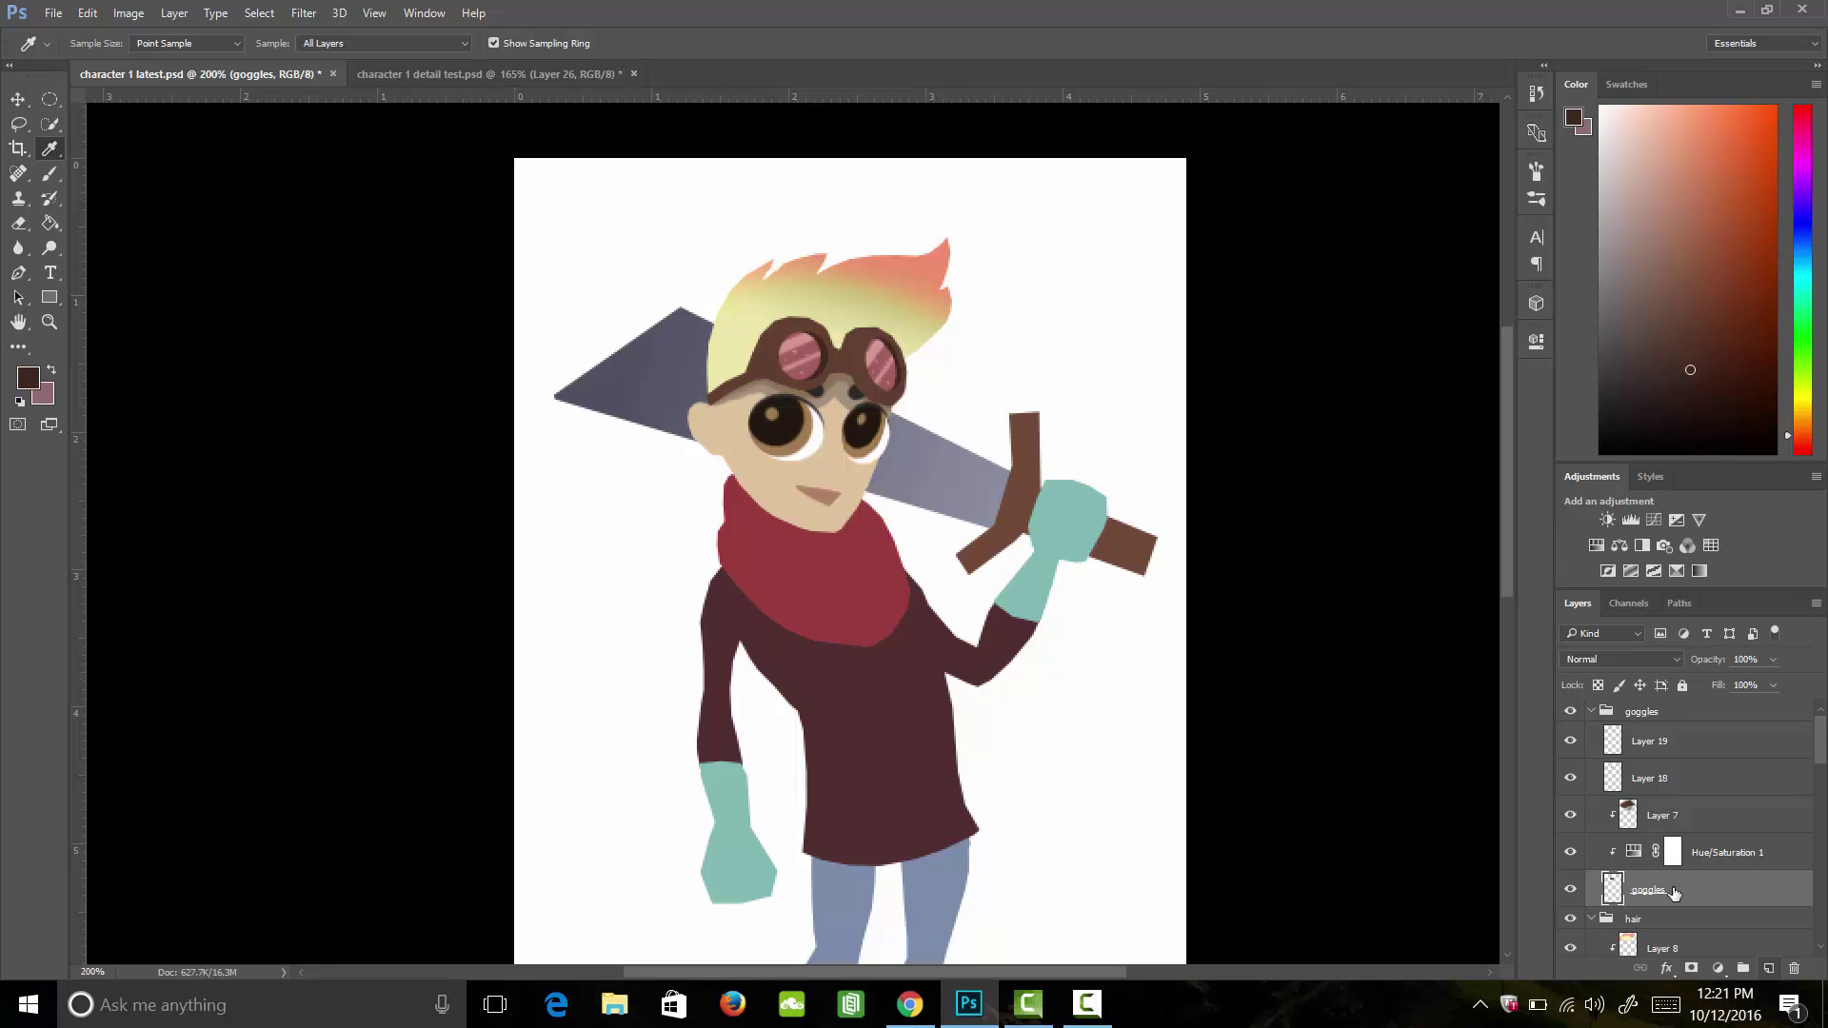
pyautogui.click(1770, 968)
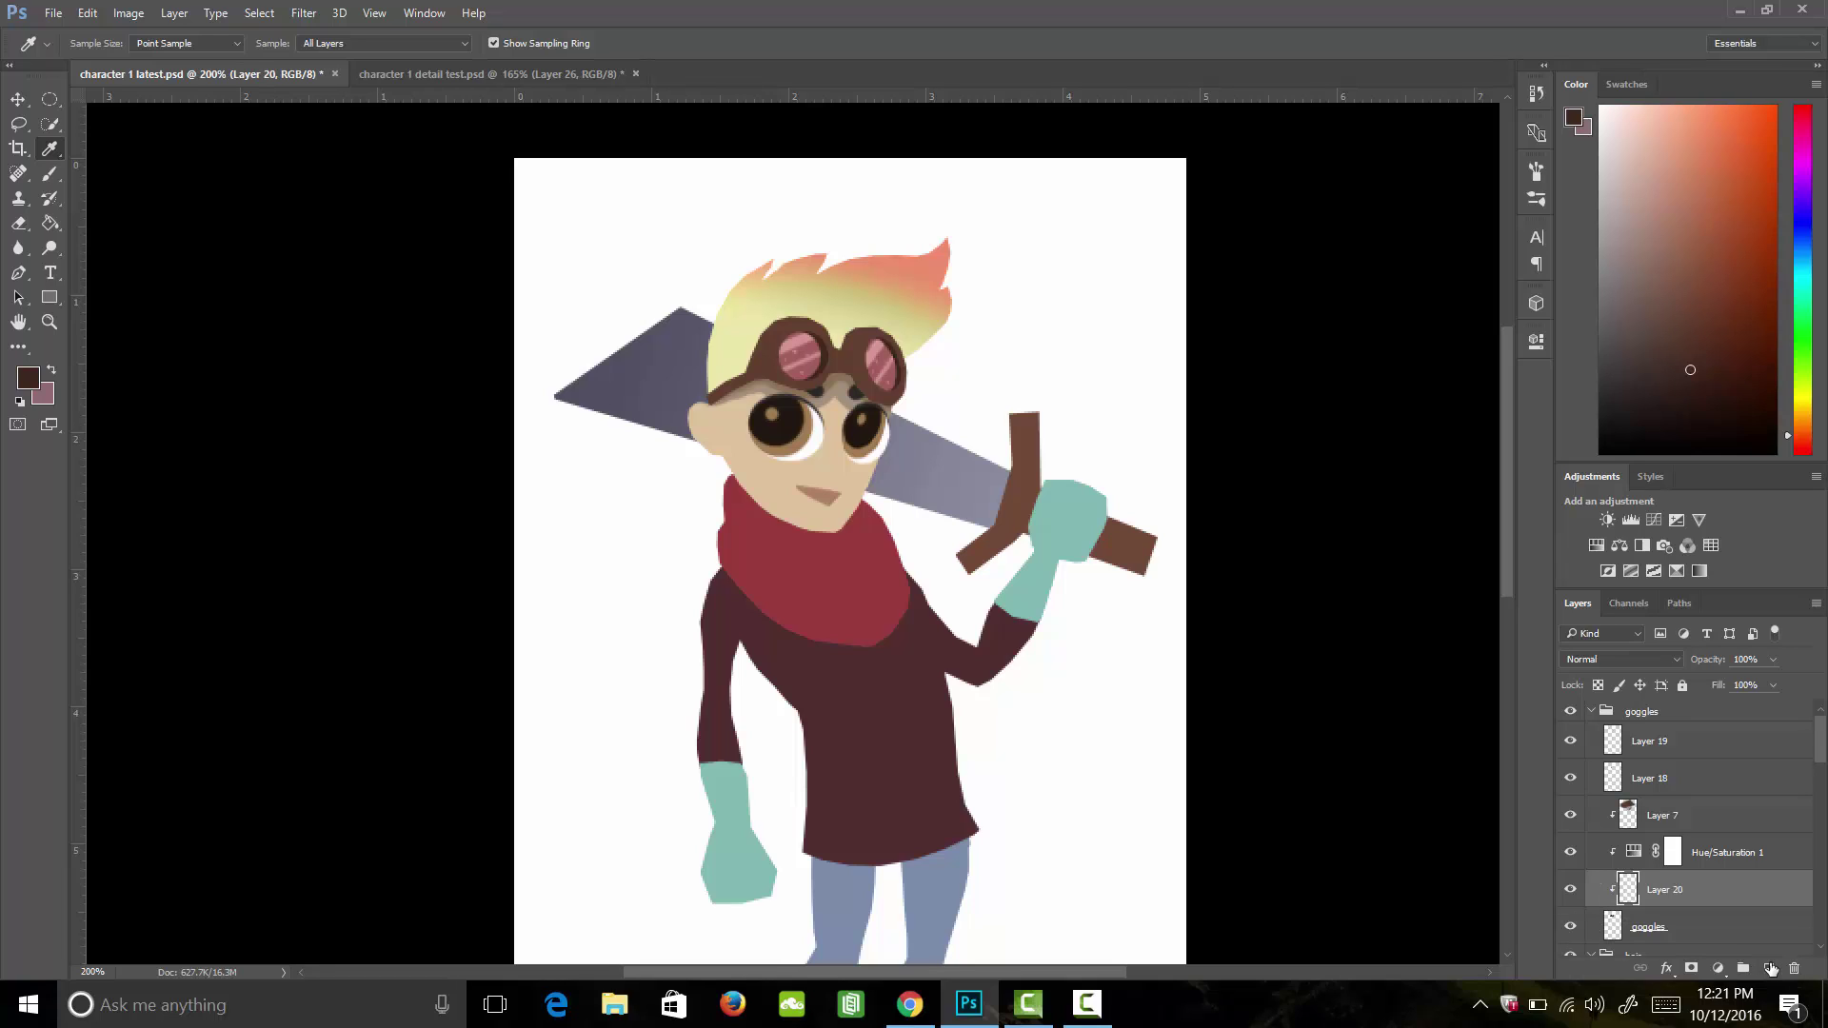
pyautogui.moveTo(1704, 890); pyautogui.dragTo(1697, 795)
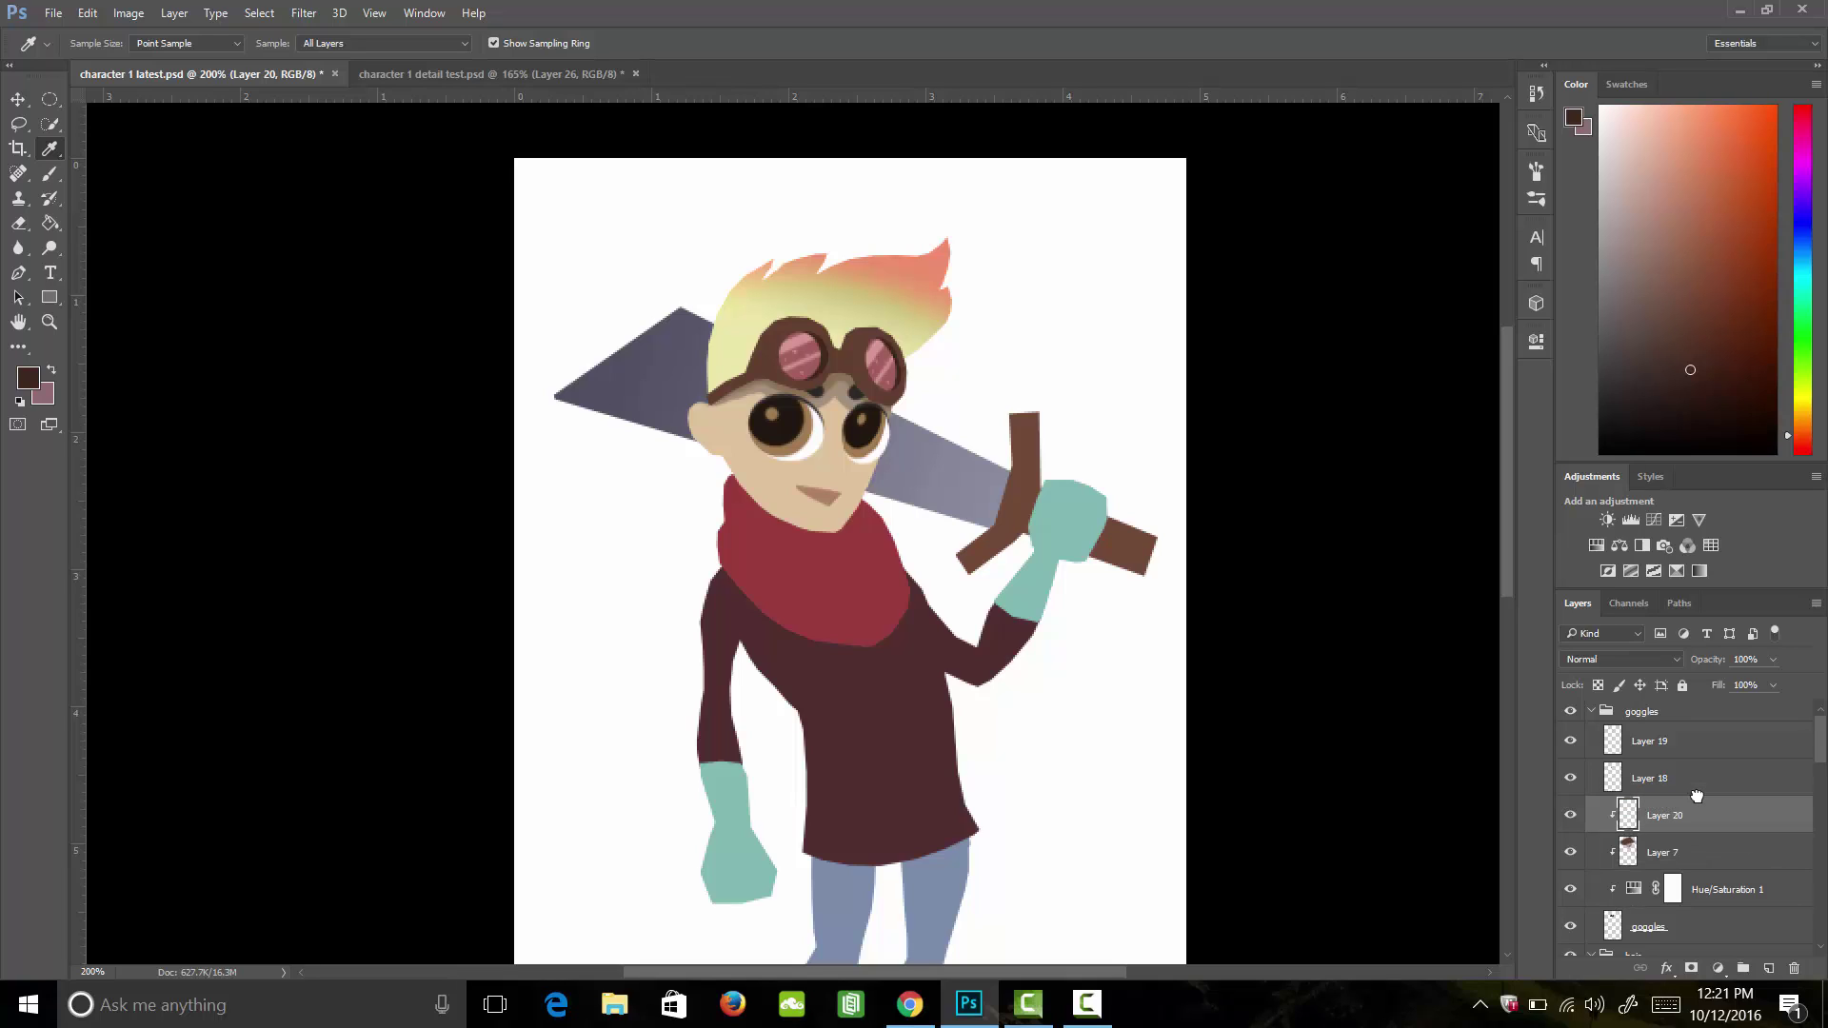
# Step: Paint dark brown shading with a 1 px brush along the goggles' strap and where it joins the left eyepiece on Layer 20
pyautogui.press('b')
pyautogui.press('z')
pyautogui.moveTo(764, 386); pyautogui.dragTo(801, 398)
pyautogui.press('b')
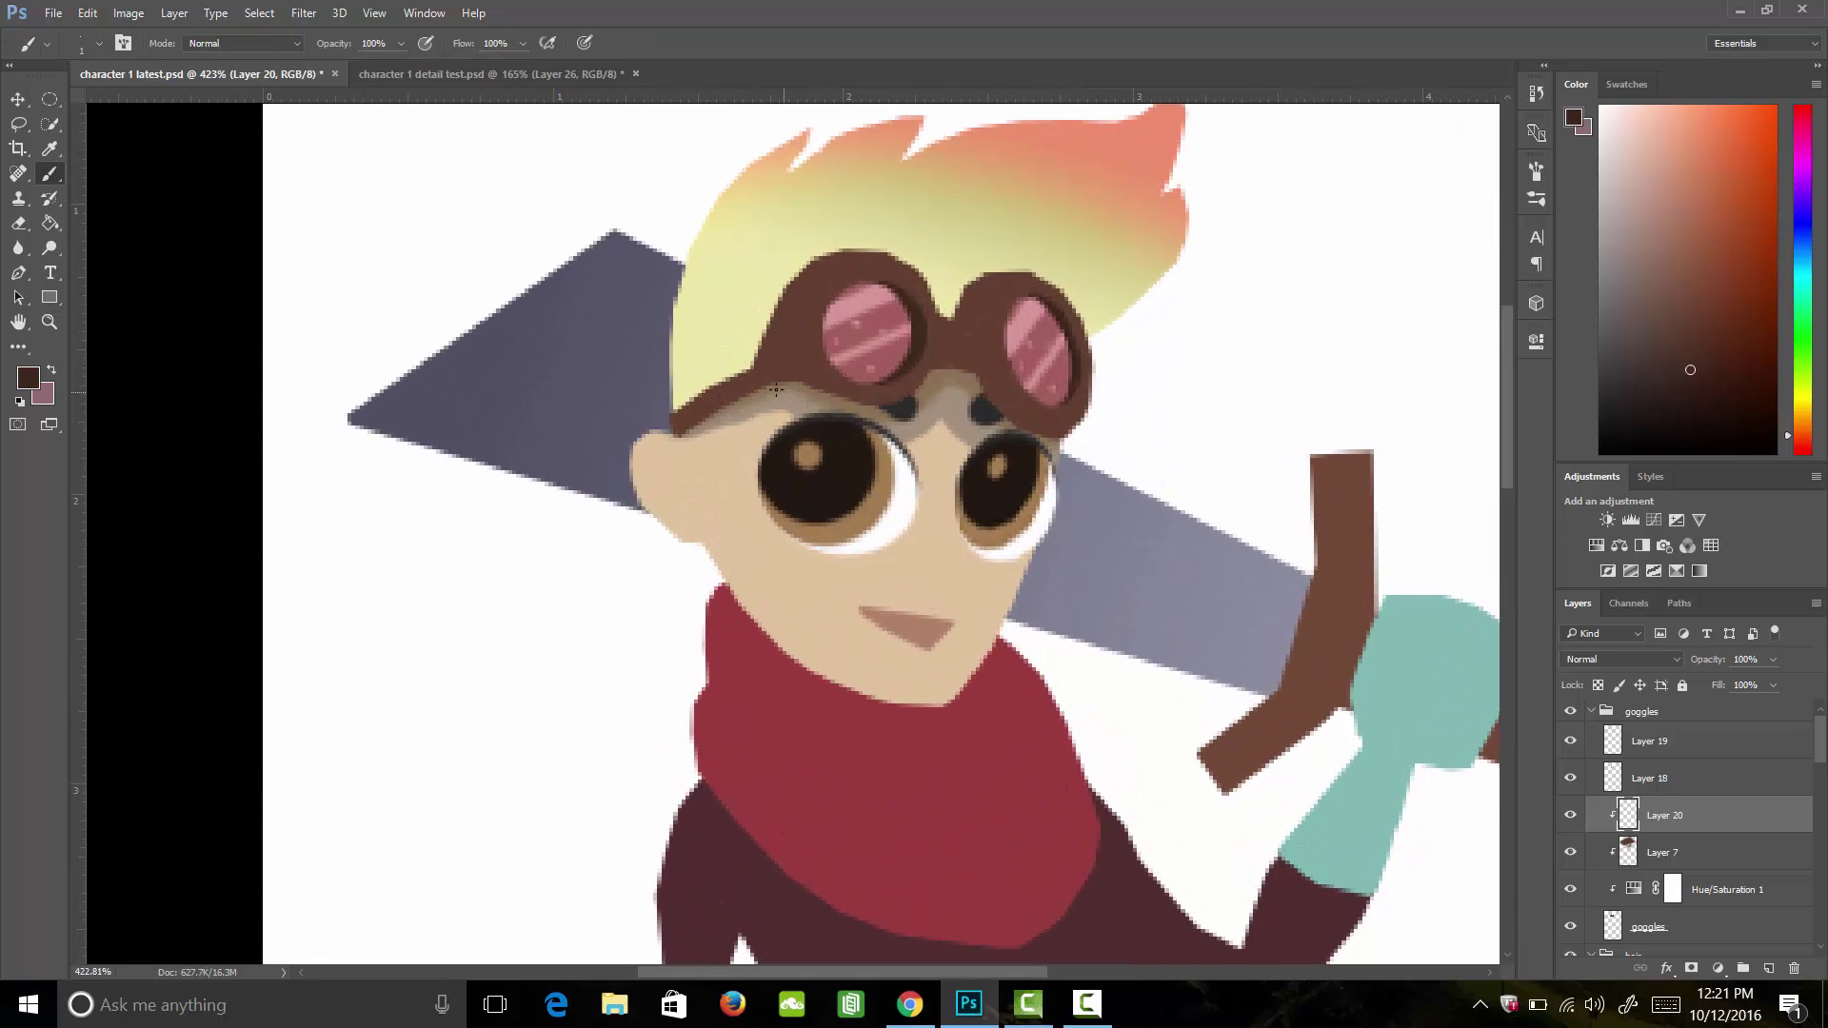
pyautogui.moveTo(673, 441); pyautogui.dragTo(735, 401)
pyautogui.moveTo(794, 381)
pyautogui.mouseDown()
pyautogui.moveTo(754, 367)
pyautogui.moveTo(810, 395)
pyautogui.moveTo(803, 344)
pyautogui.moveTo(757, 364)
pyautogui.moveTo(798, 351)
pyautogui.mouseUp()
pyautogui.keyDown('shift'); pyautogui.click(827, 385); pyautogui.keyUp('shift')
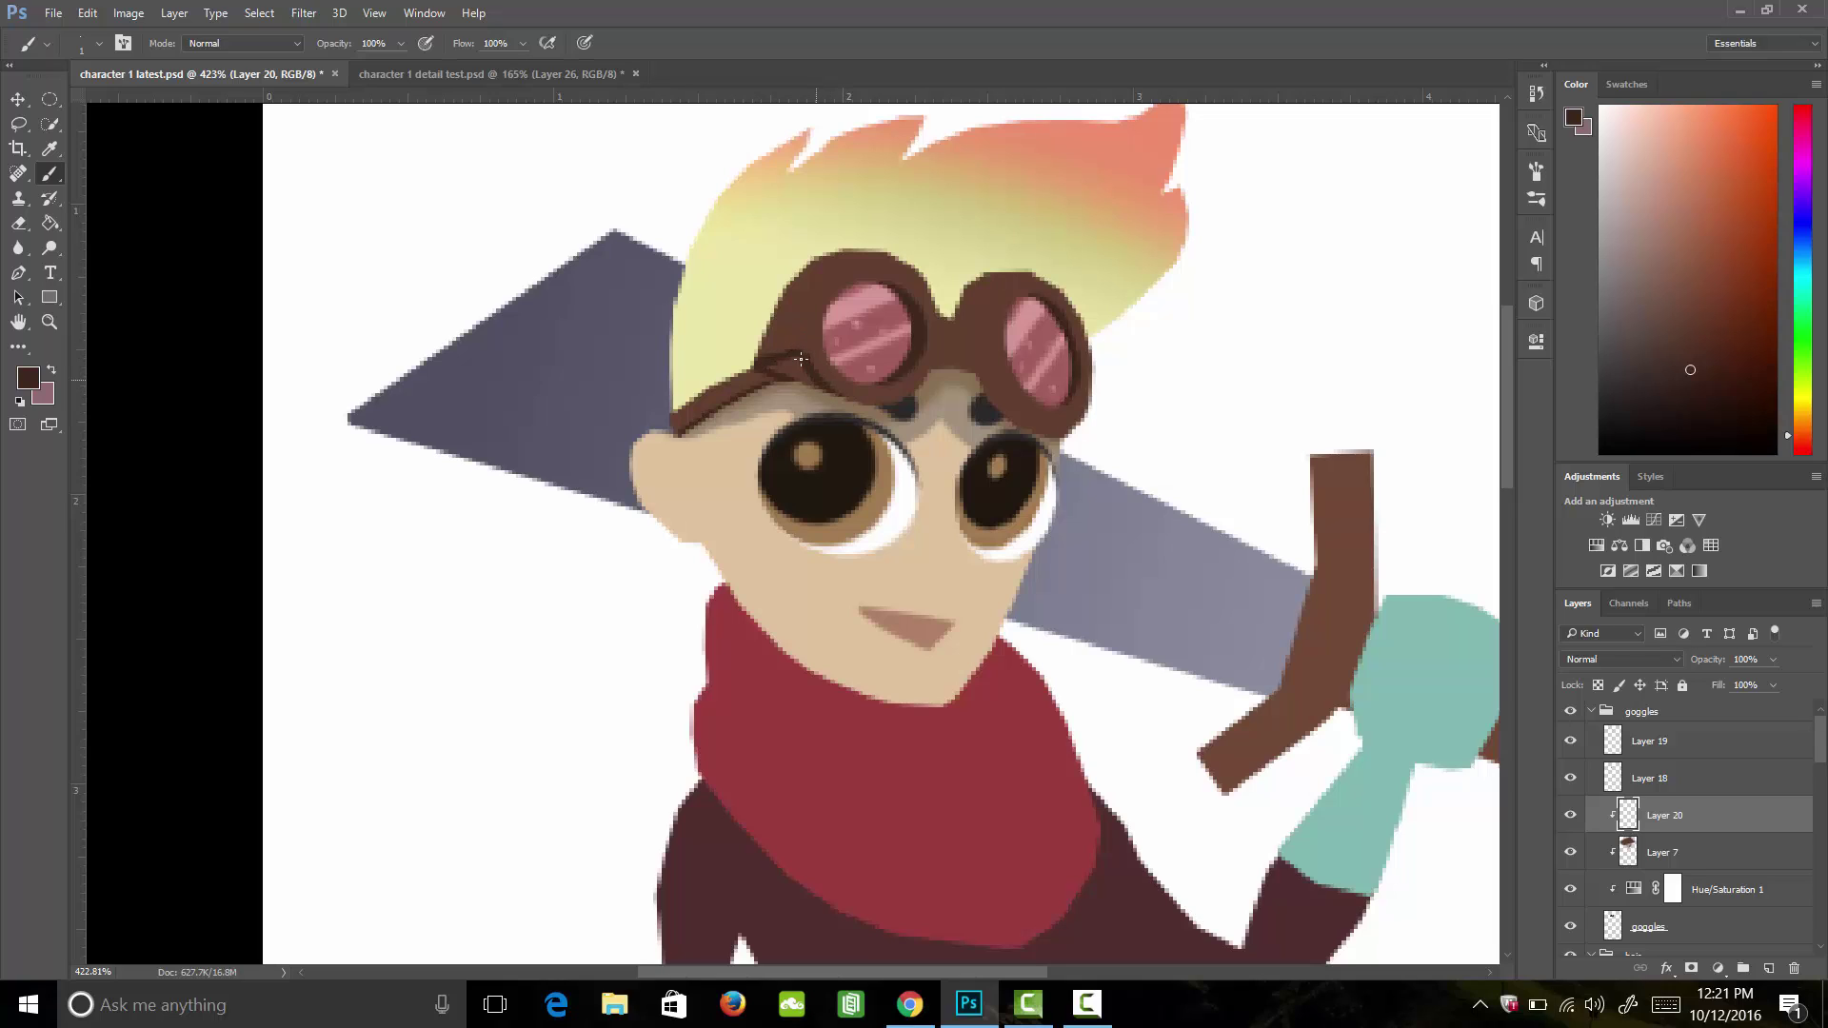
pyautogui.moveTo(799, 359); pyautogui.dragTo(796, 374)
# Step: Paint dark brown shading on the goggles' nose bridge and the lower edge of the right eyepiece on Layer 20
pyautogui.click(973, 373)
pyautogui.rightClick(973, 373)
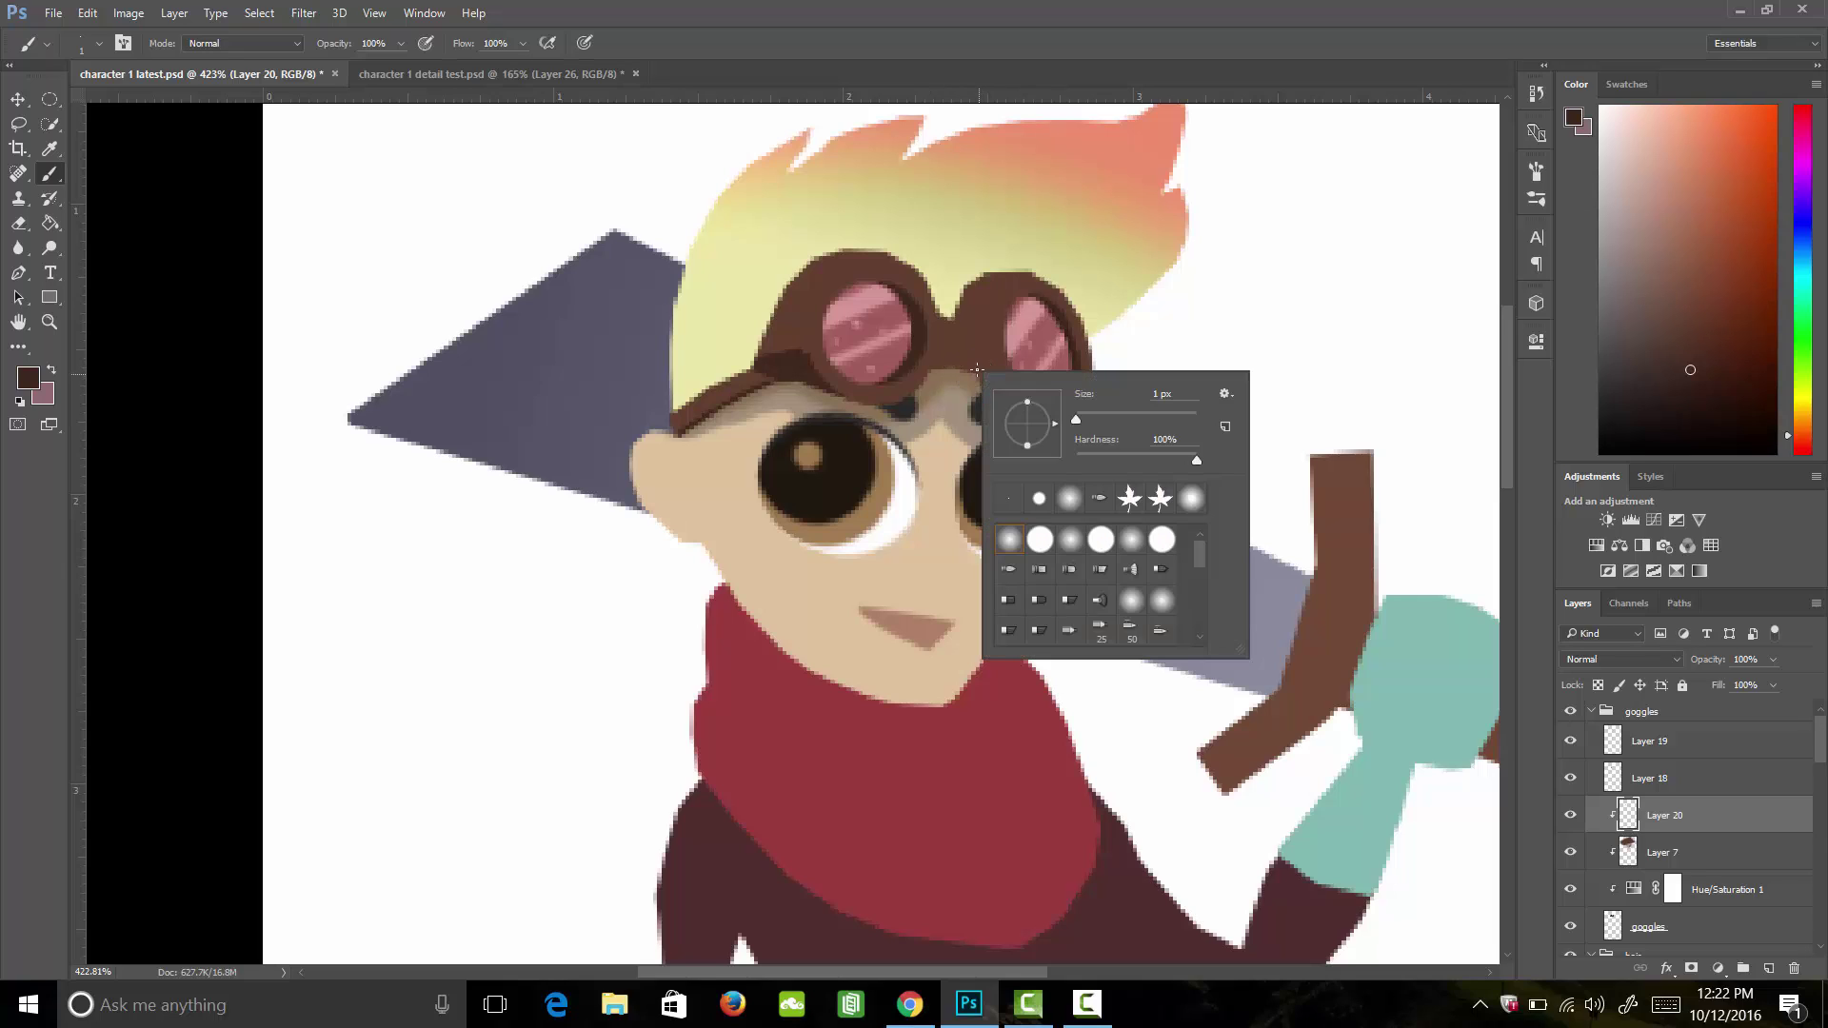
pyautogui.press('Escape')
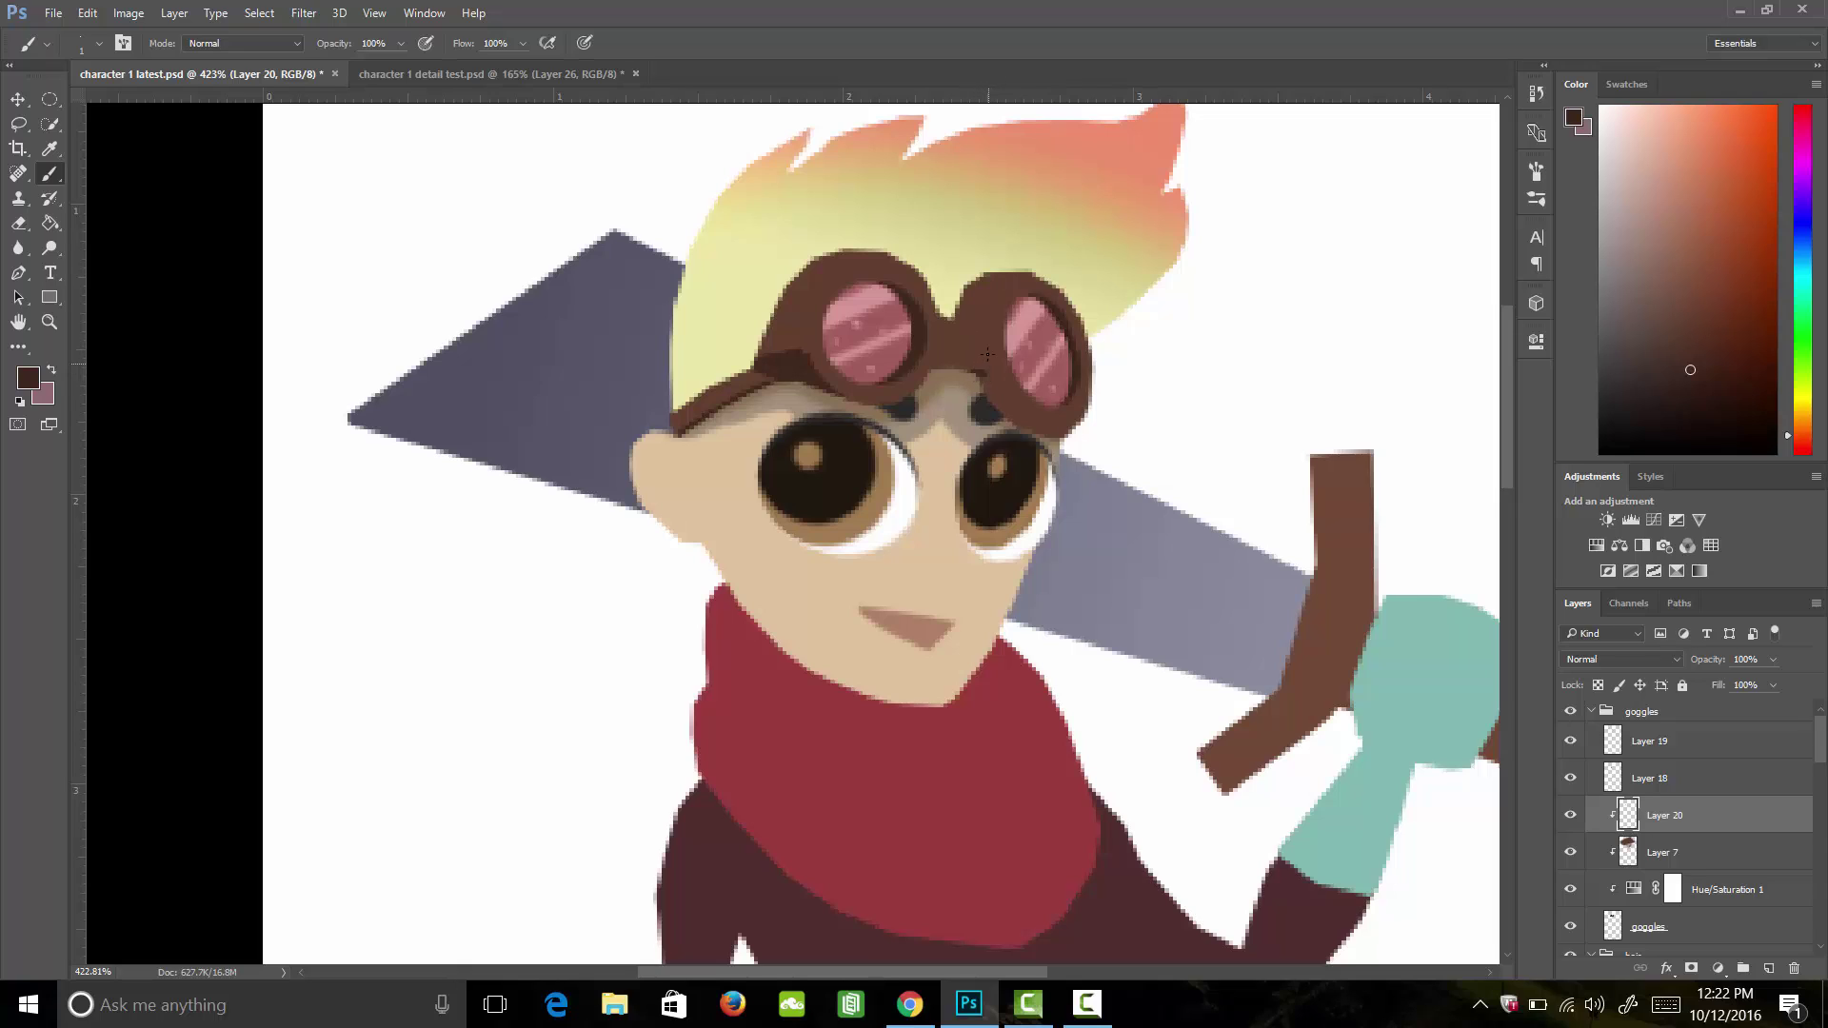
pyautogui.click(988, 350)
pyautogui.moveTo(1009, 401); pyautogui.dragTo(1070, 434)
pyautogui.press('z')
pyautogui.moveTo(944, 402); pyautogui.dragTo(912, 425)
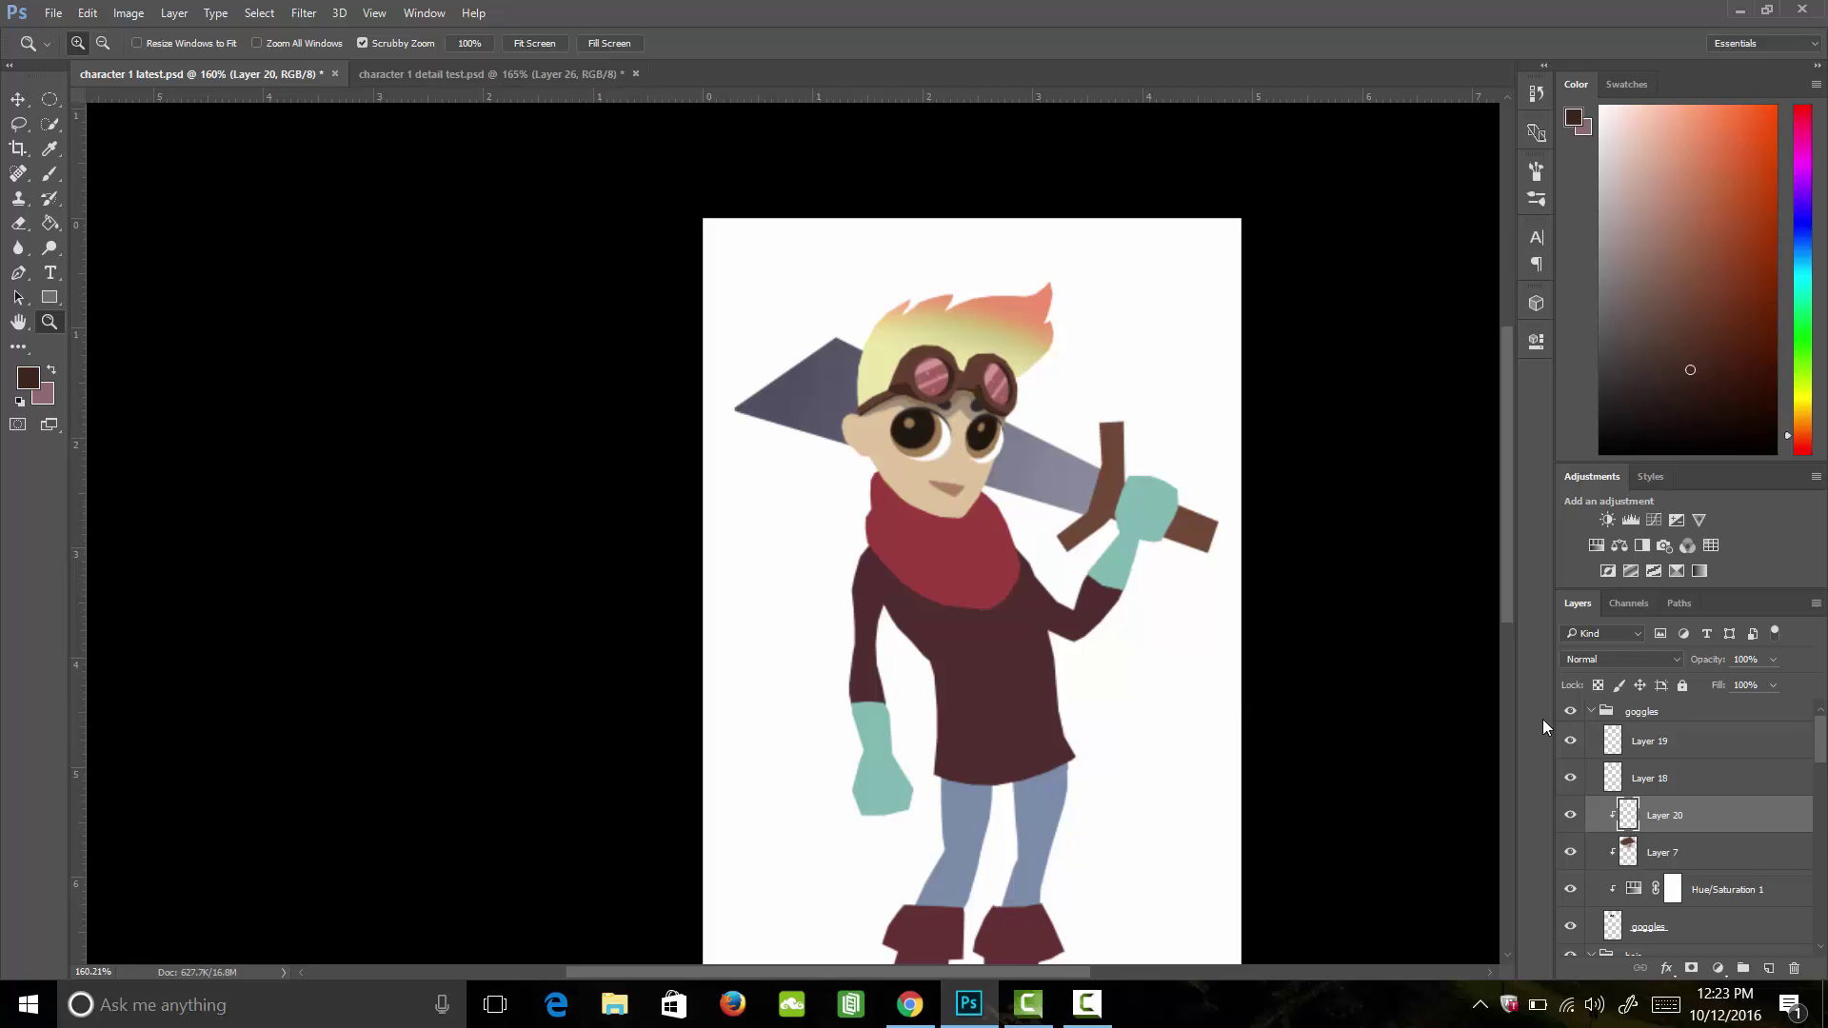
# Step: Add a new clipped layer in the hair group and place it above Layer 8
pyautogui.moveTo(1824, 753); pyautogui.dragTo(1820, 770)
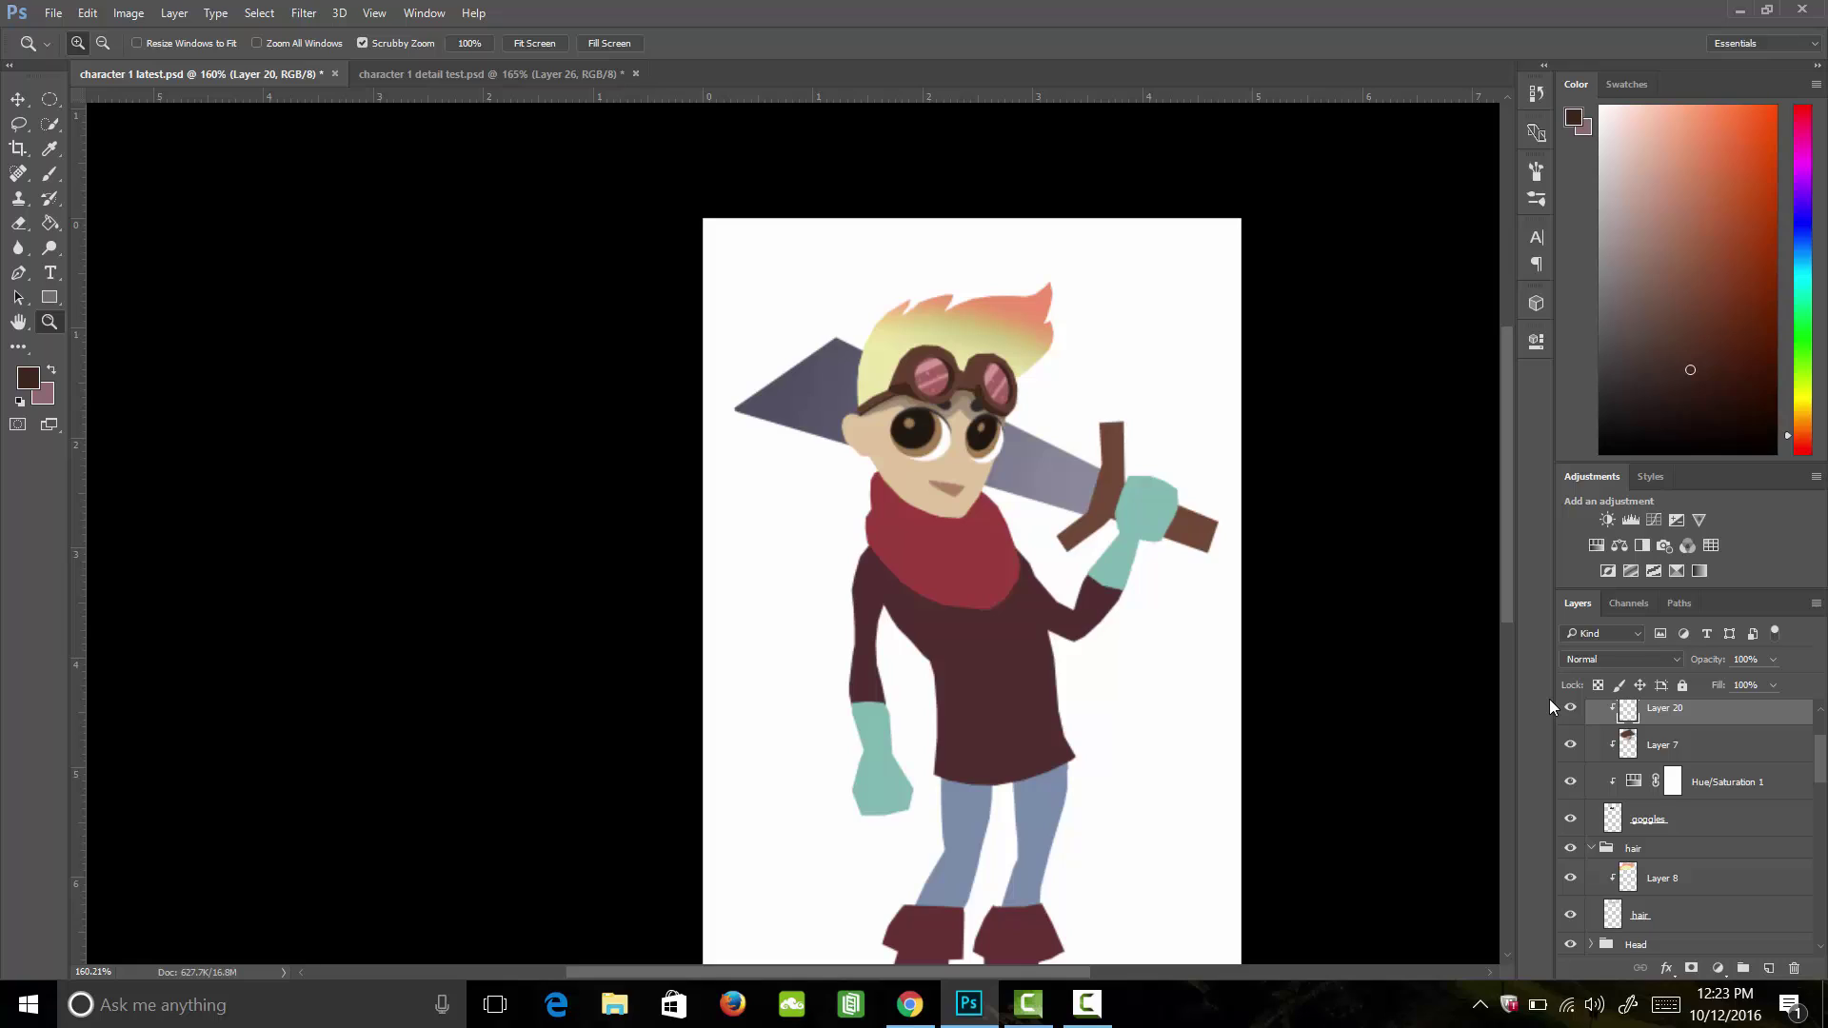
pyautogui.click(1658, 915)
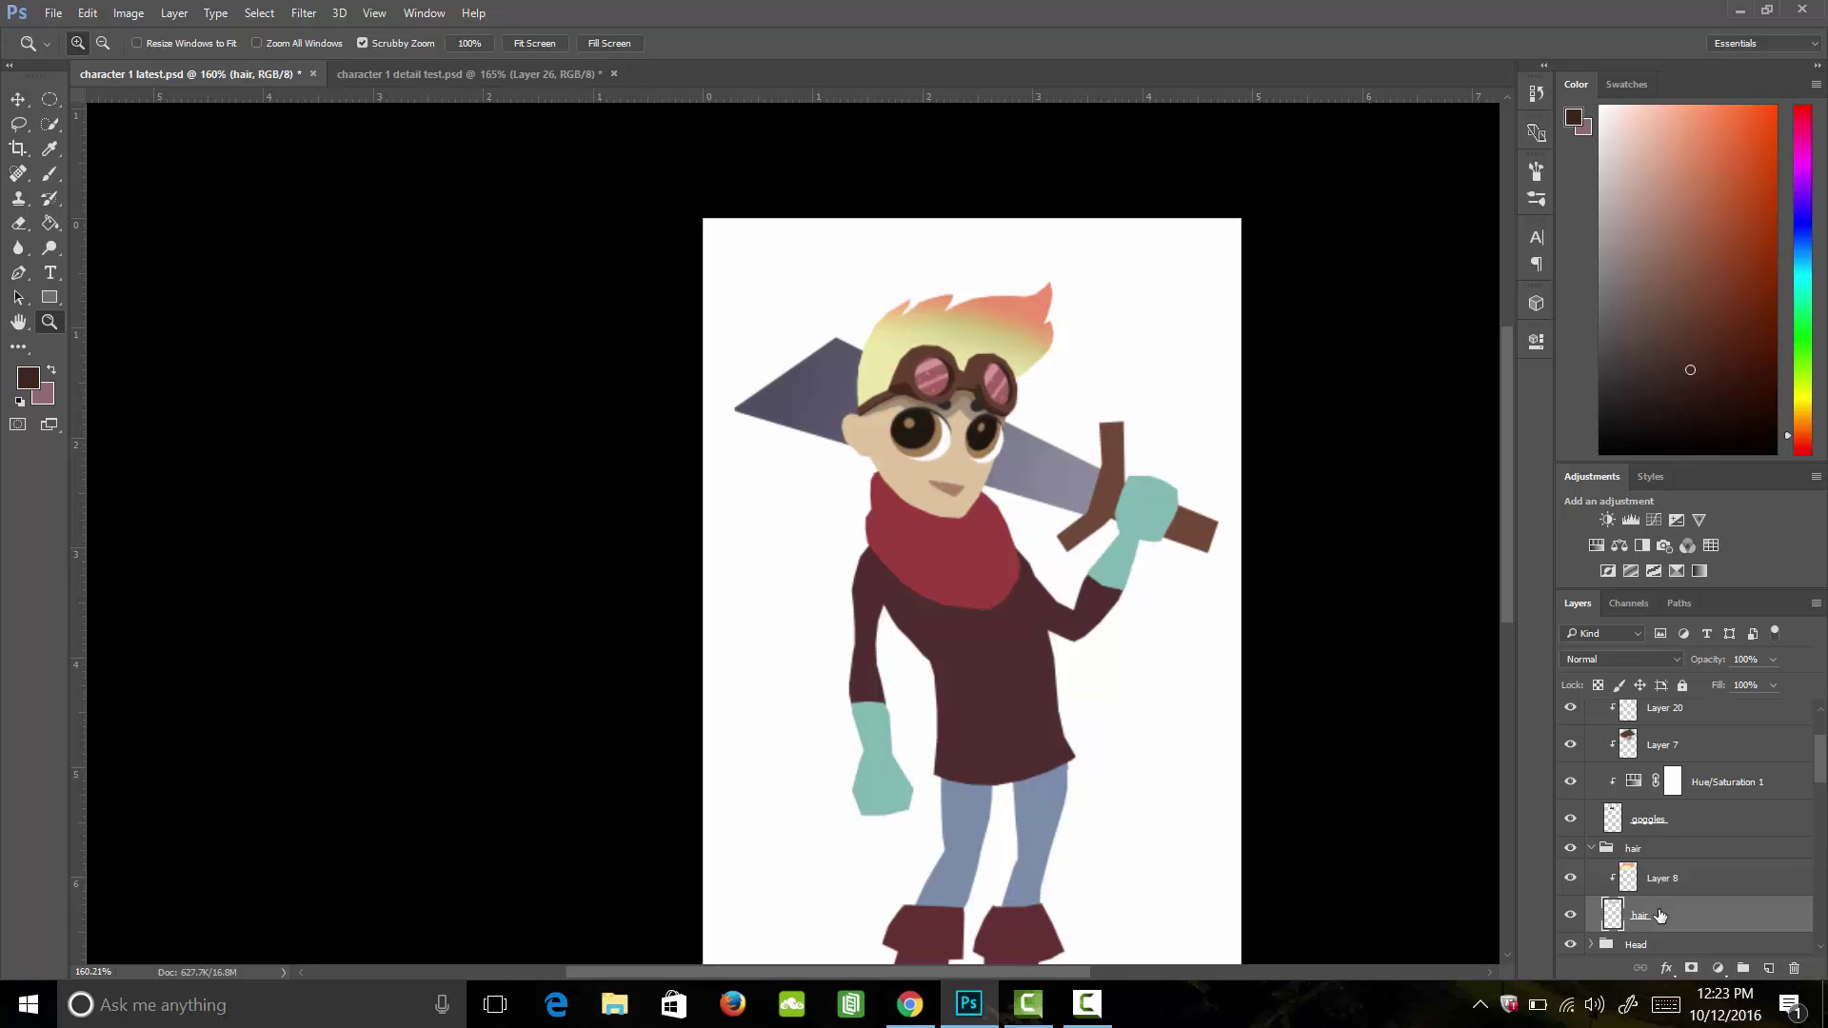
pyautogui.click(1769, 968)
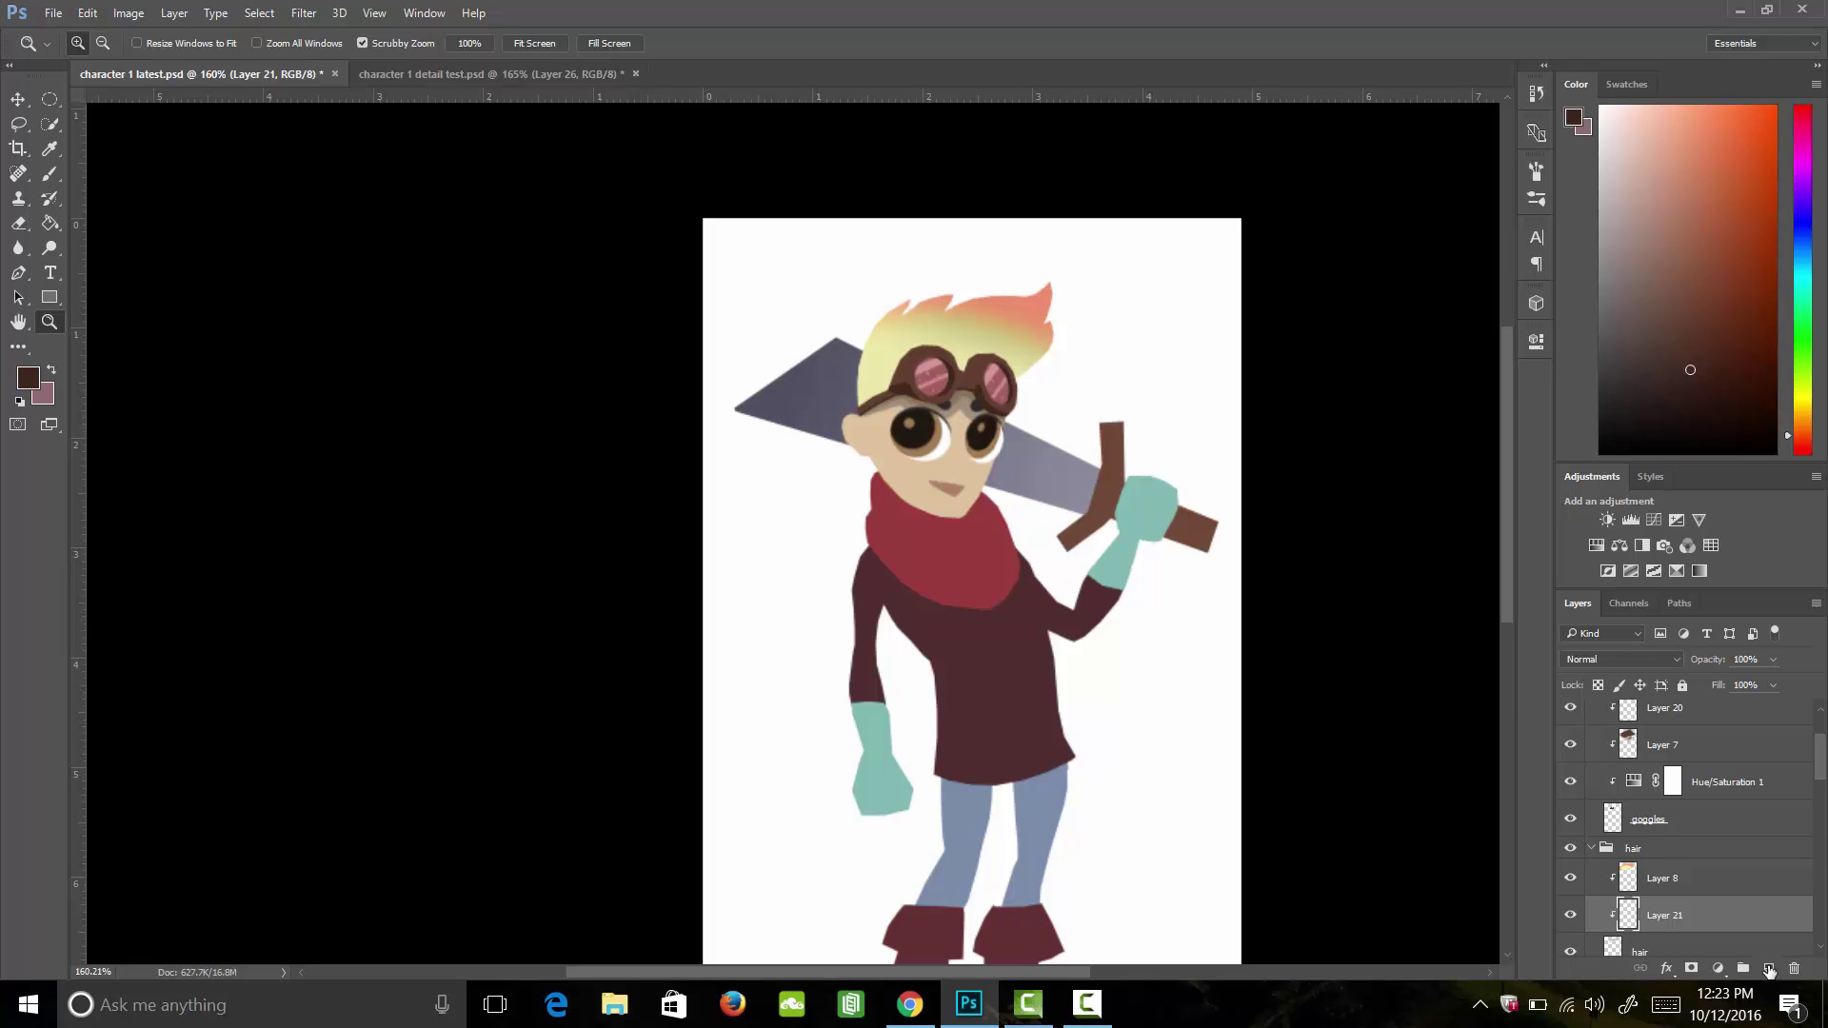
pyautogui.moveTo(1676, 915); pyautogui.dragTo(1690, 869)
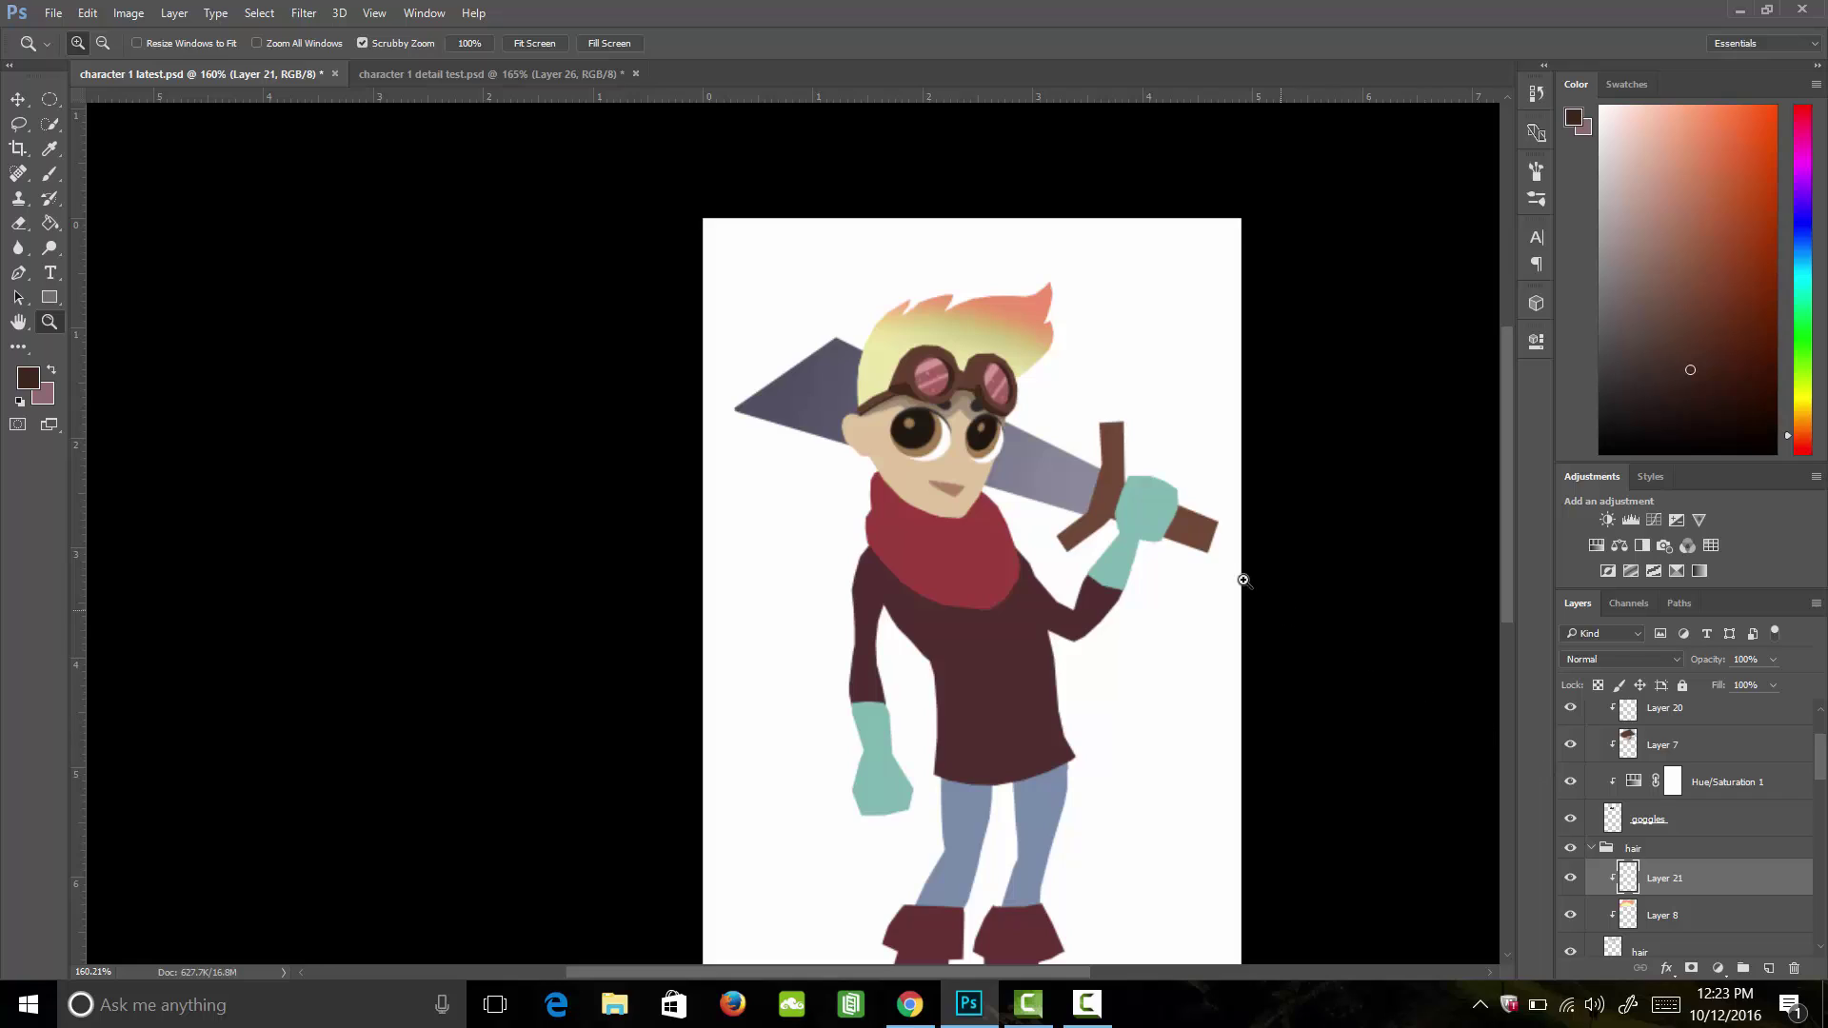
# Step: Sample the coral colour at the hair tip, enlarge the brush, and paint a coral edge down the hair's left side on Layer 21
pyautogui.press('i')
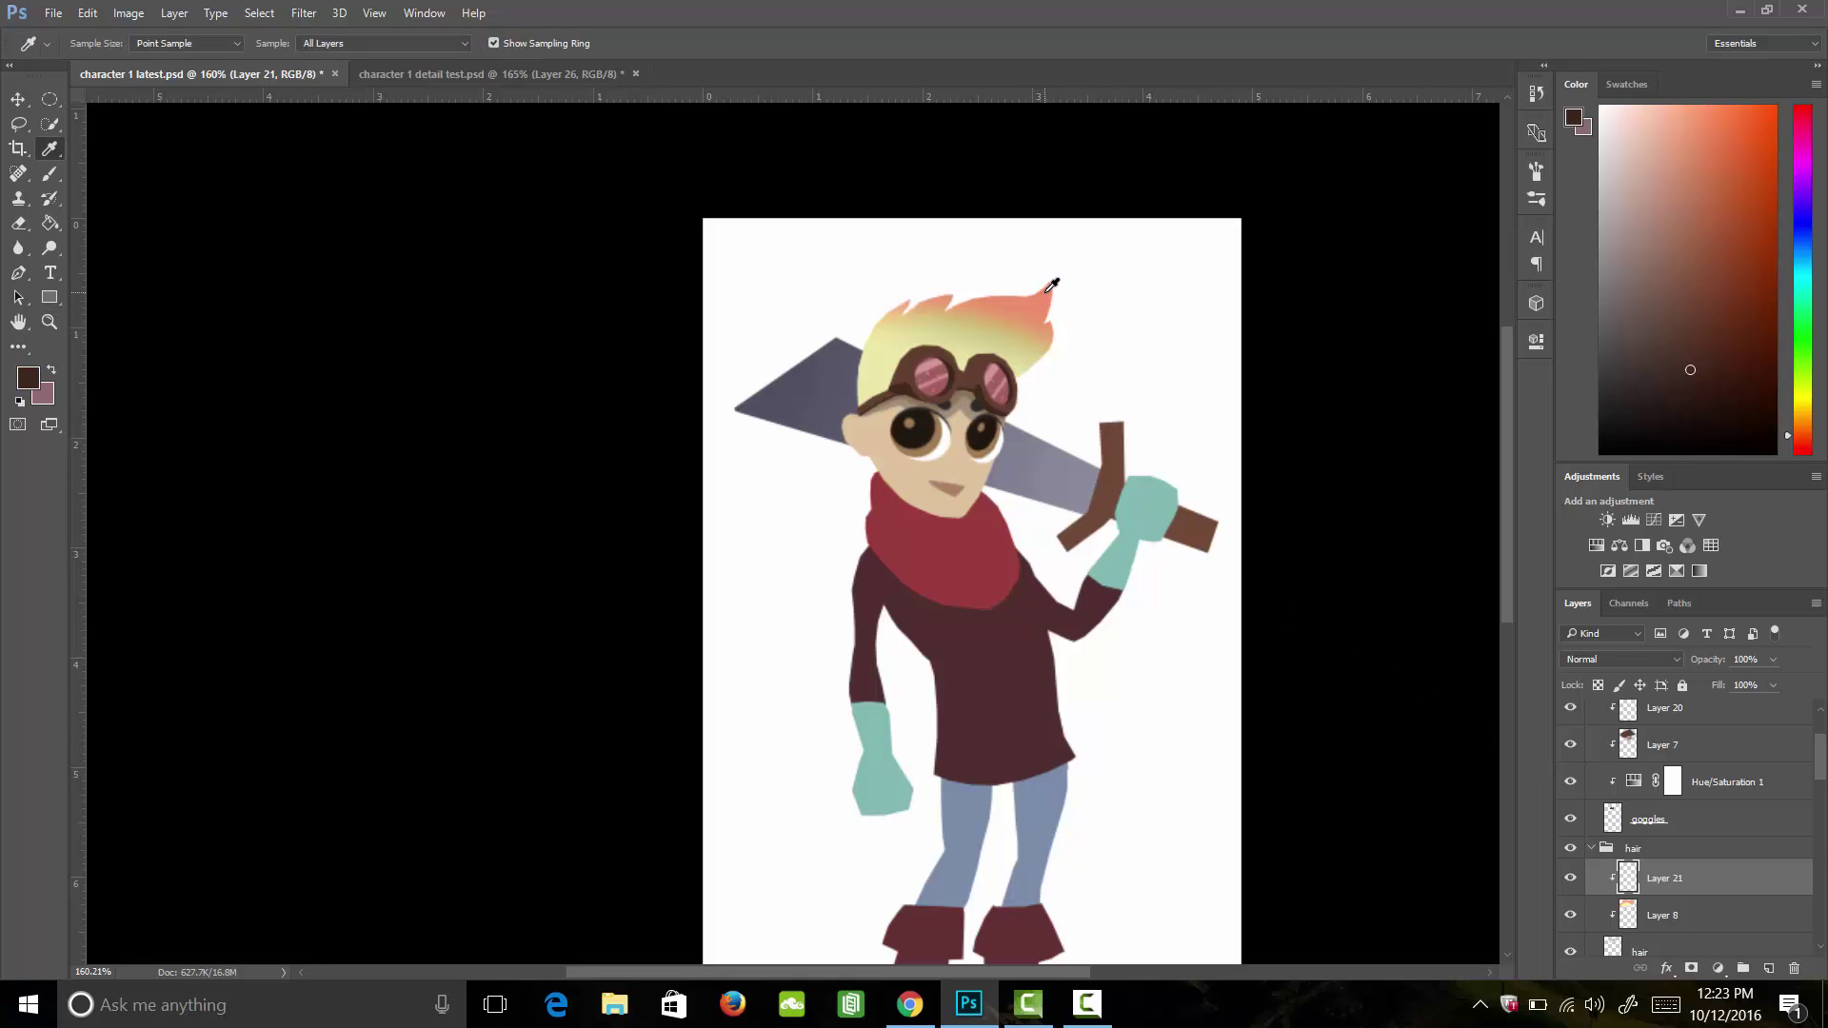
pyautogui.click(1047, 293)
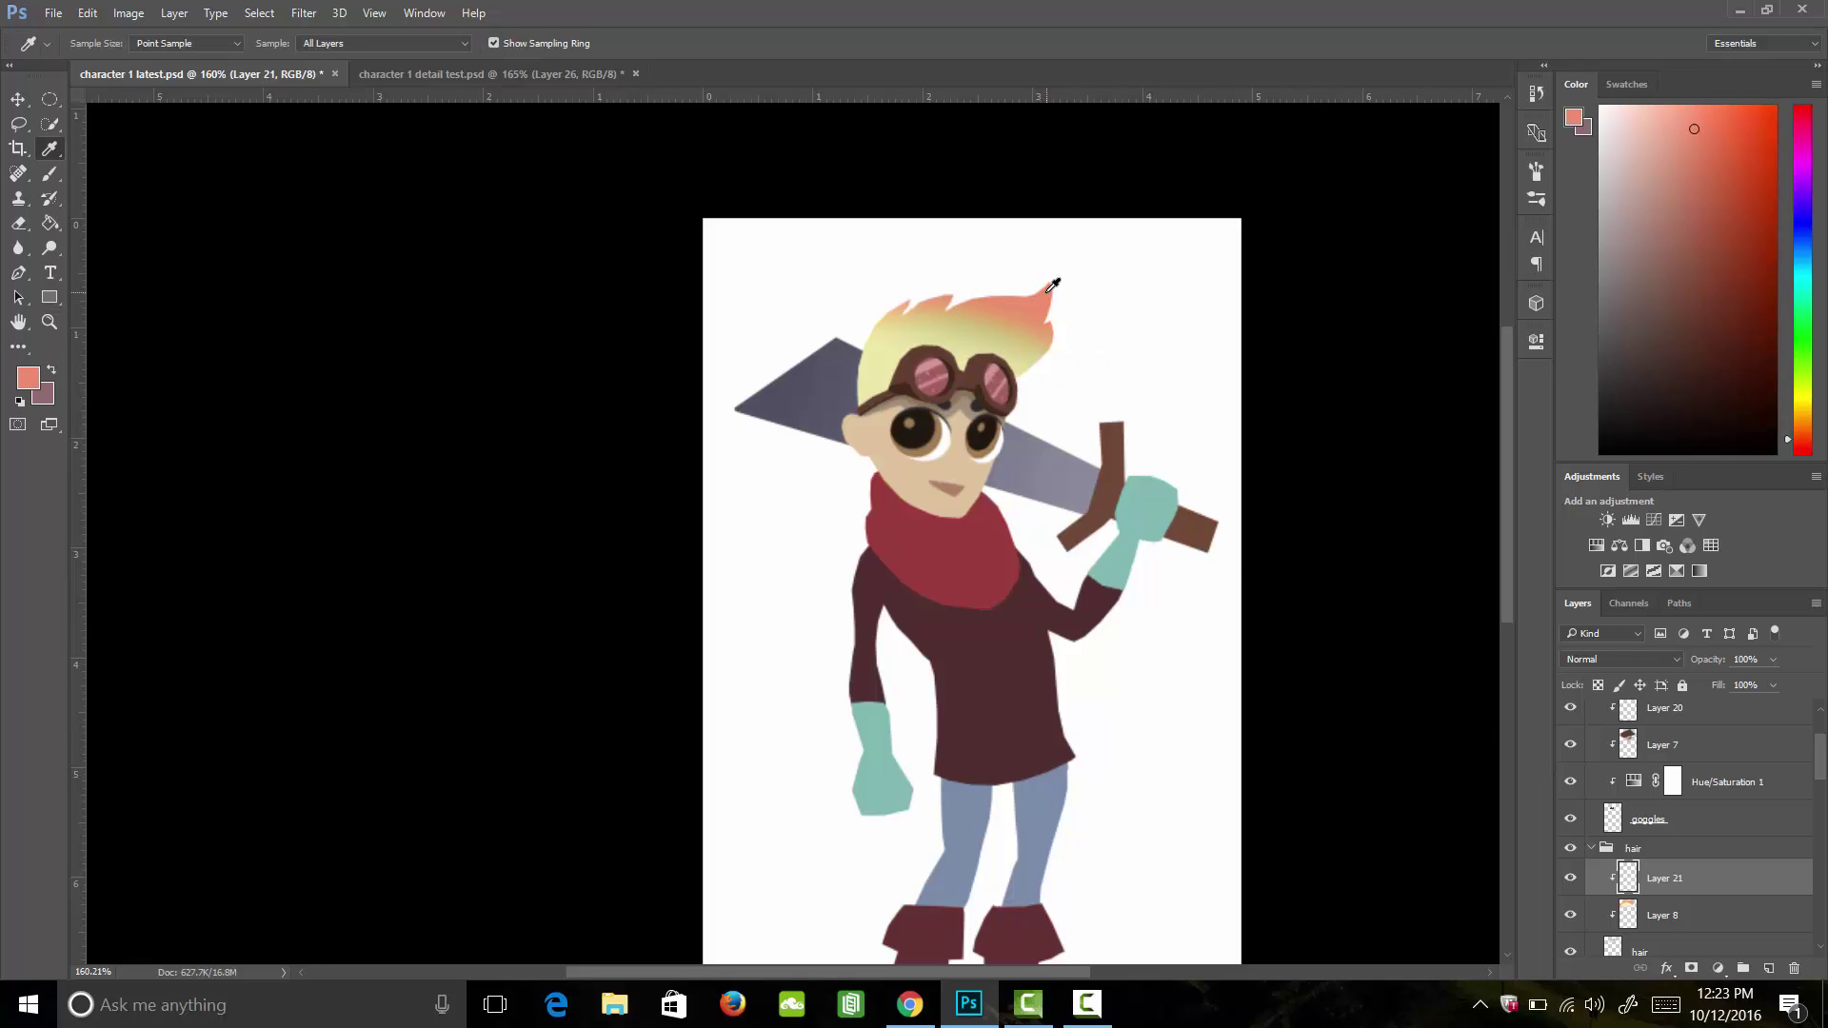
pyautogui.press('b')
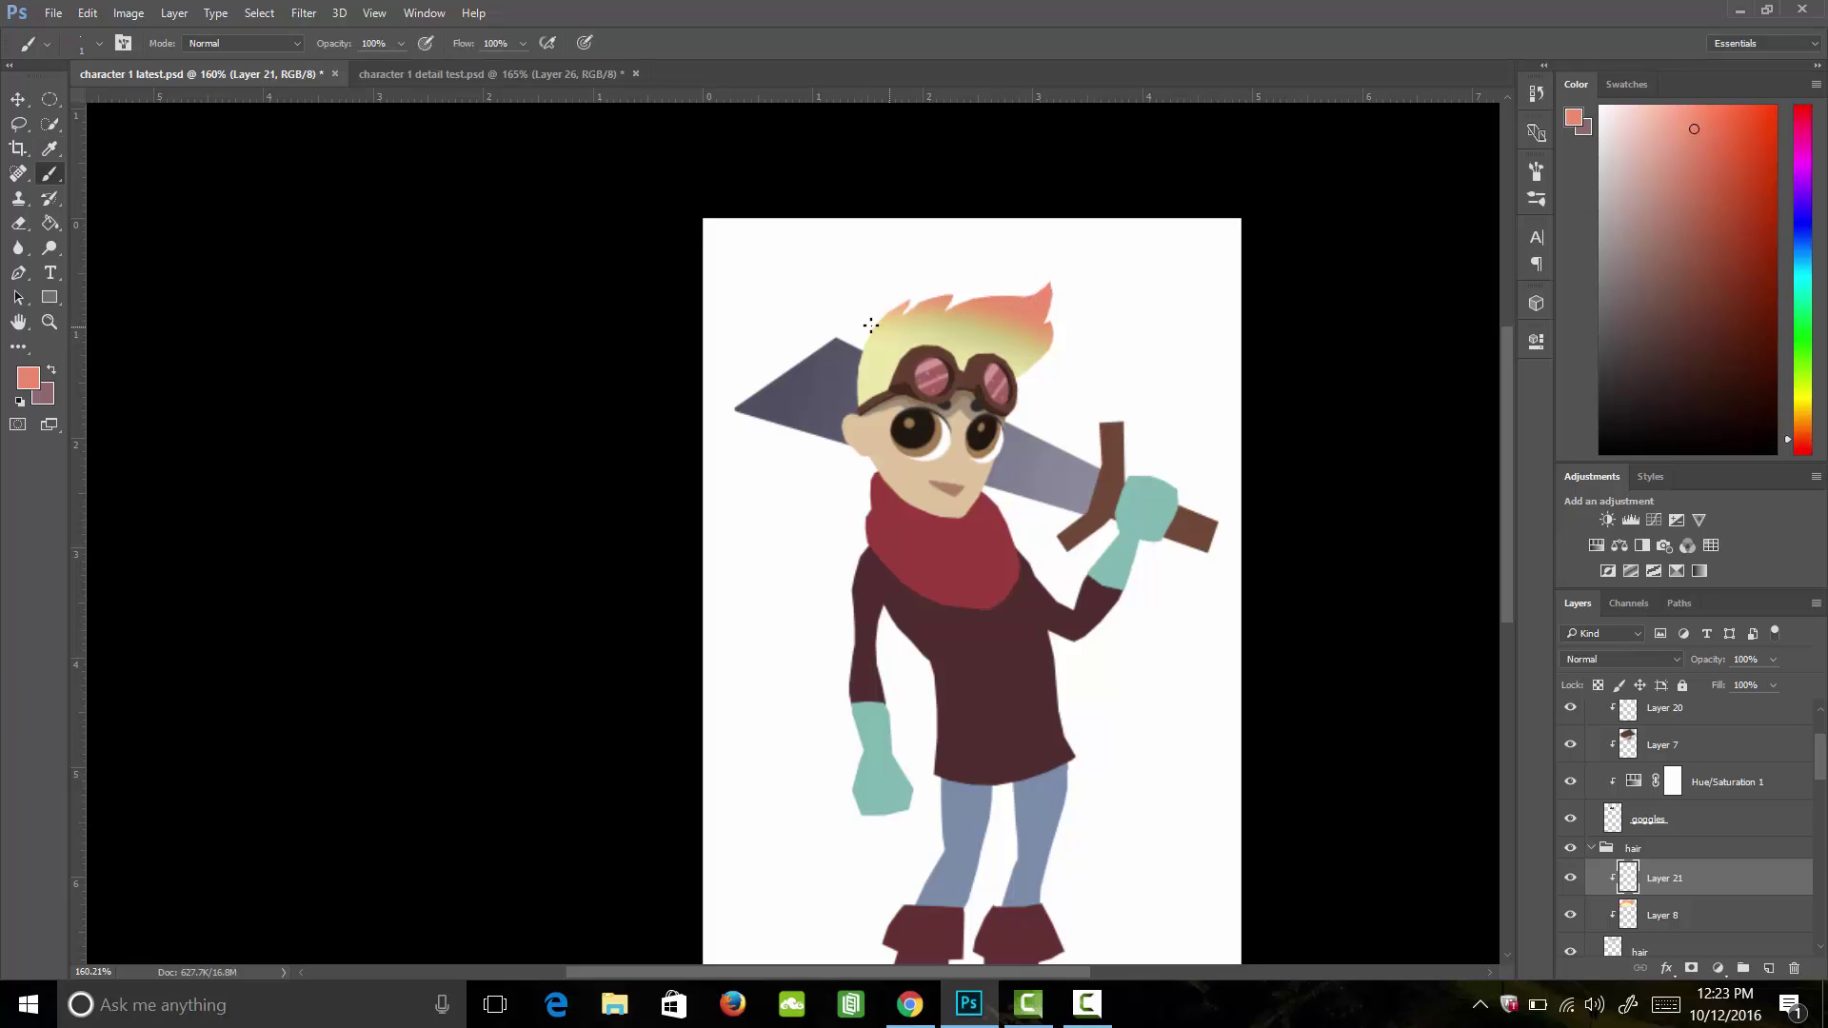
pyautogui.press(']')
pyautogui.press(']')
pyautogui.press(']')
pyautogui.press(']')
pyautogui.press(']')
pyautogui.moveTo(876, 303); pyautogui.dragTo(862, 405)
pyautogui.moveTo(853, 318); pyautogui.dragTo(847, 350)
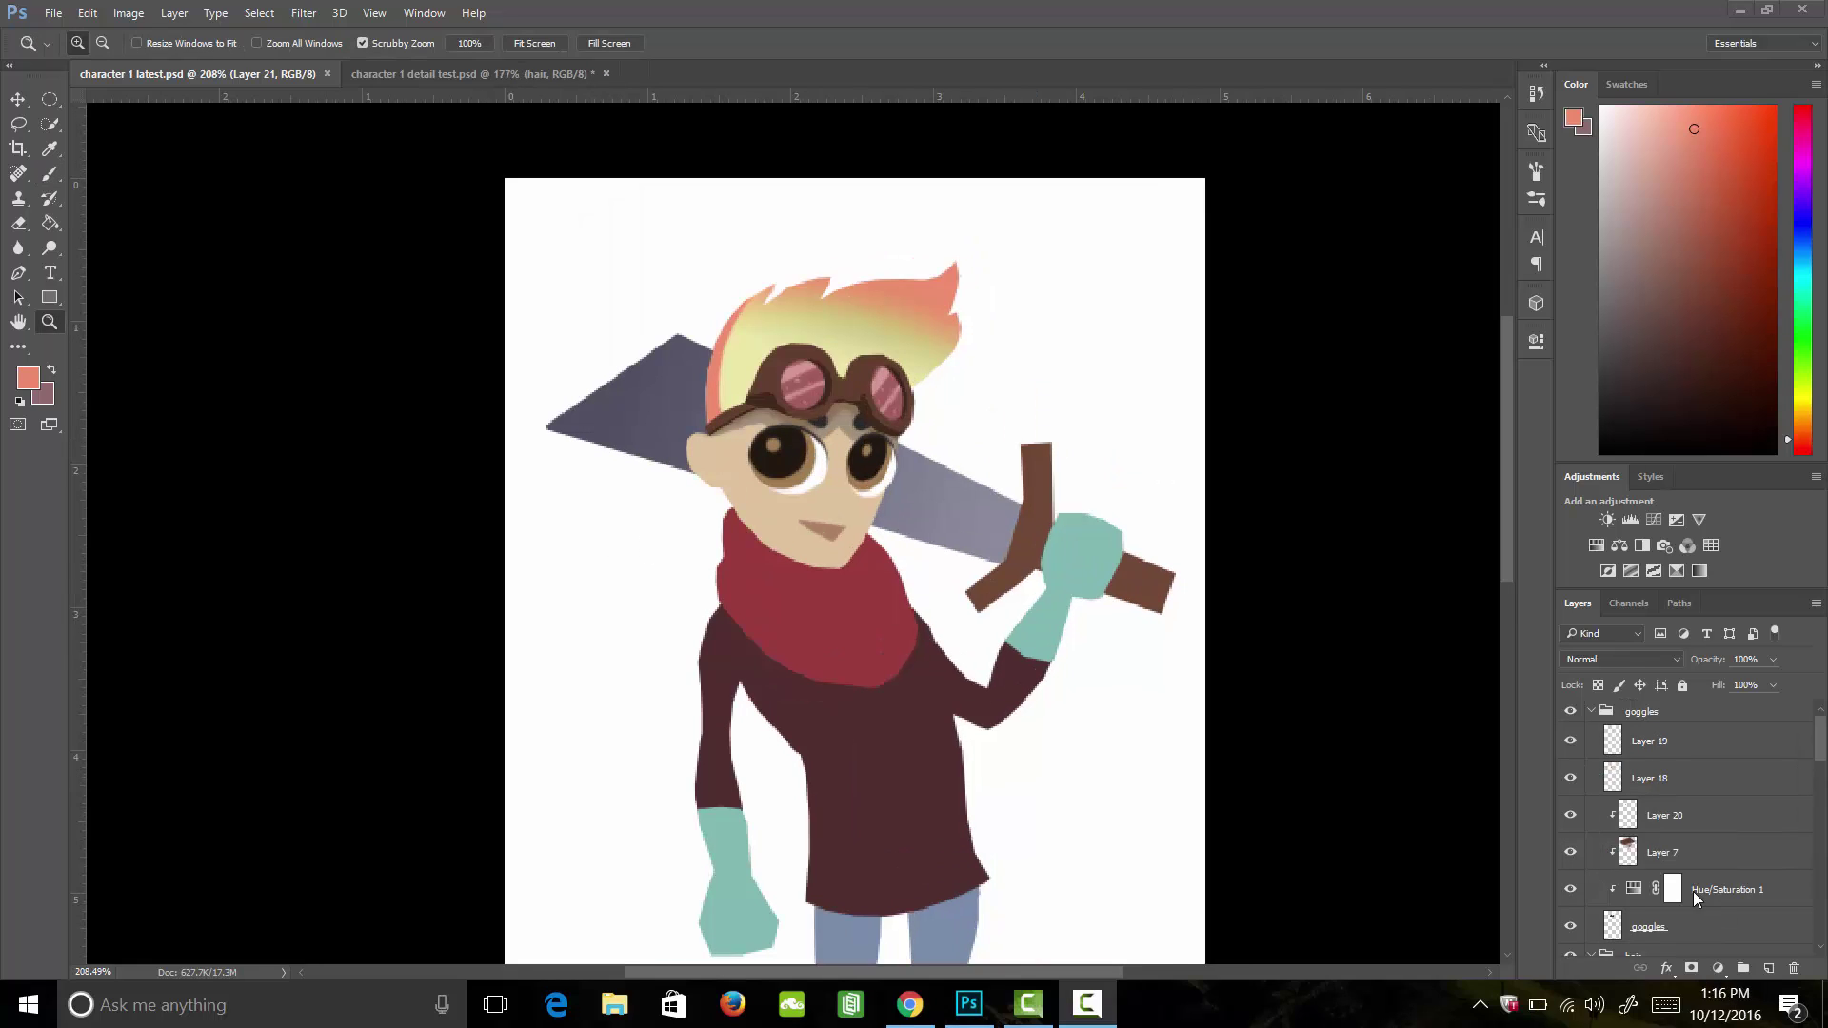
# Step: Merge Layer 19 and Layer 18 in the goggles group into one layer and toggle its visibility to check its contents
pyautogui.click(1643, 748)
pyautogui.click(1644, 748)
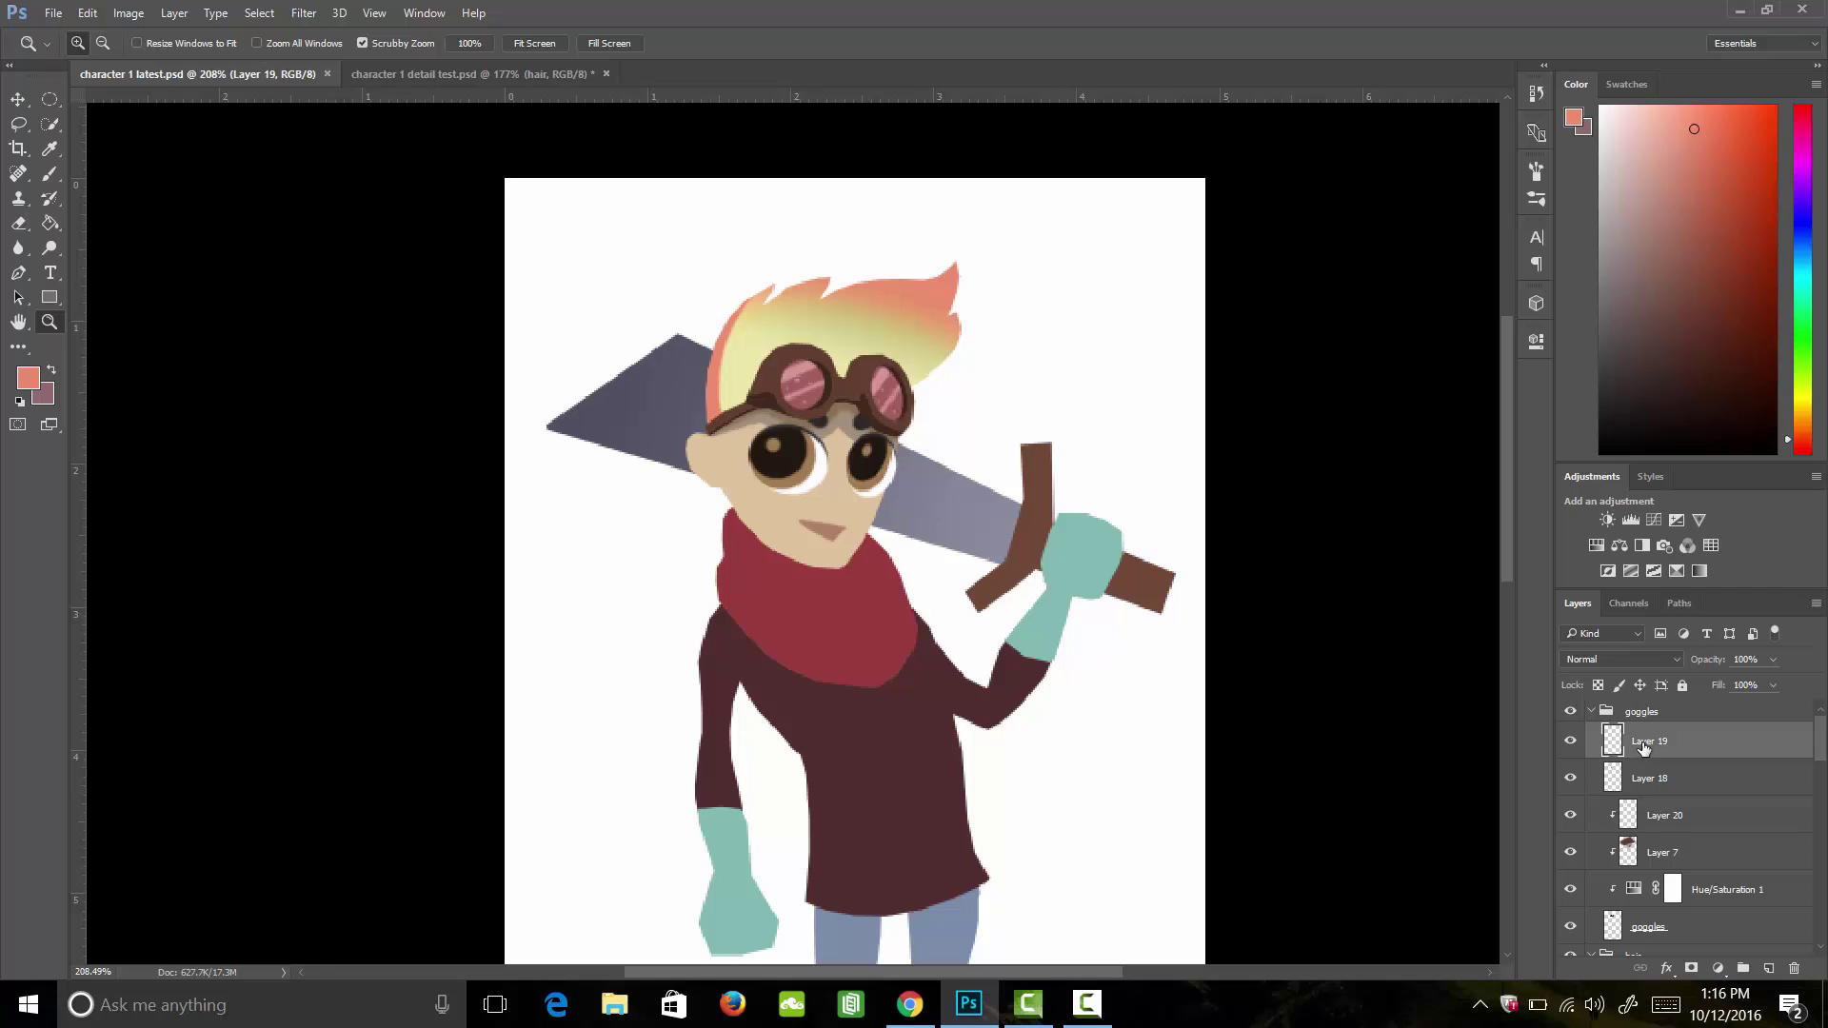
pyautogui.click(1571, 743)
pyautogui.click(1571, 742)
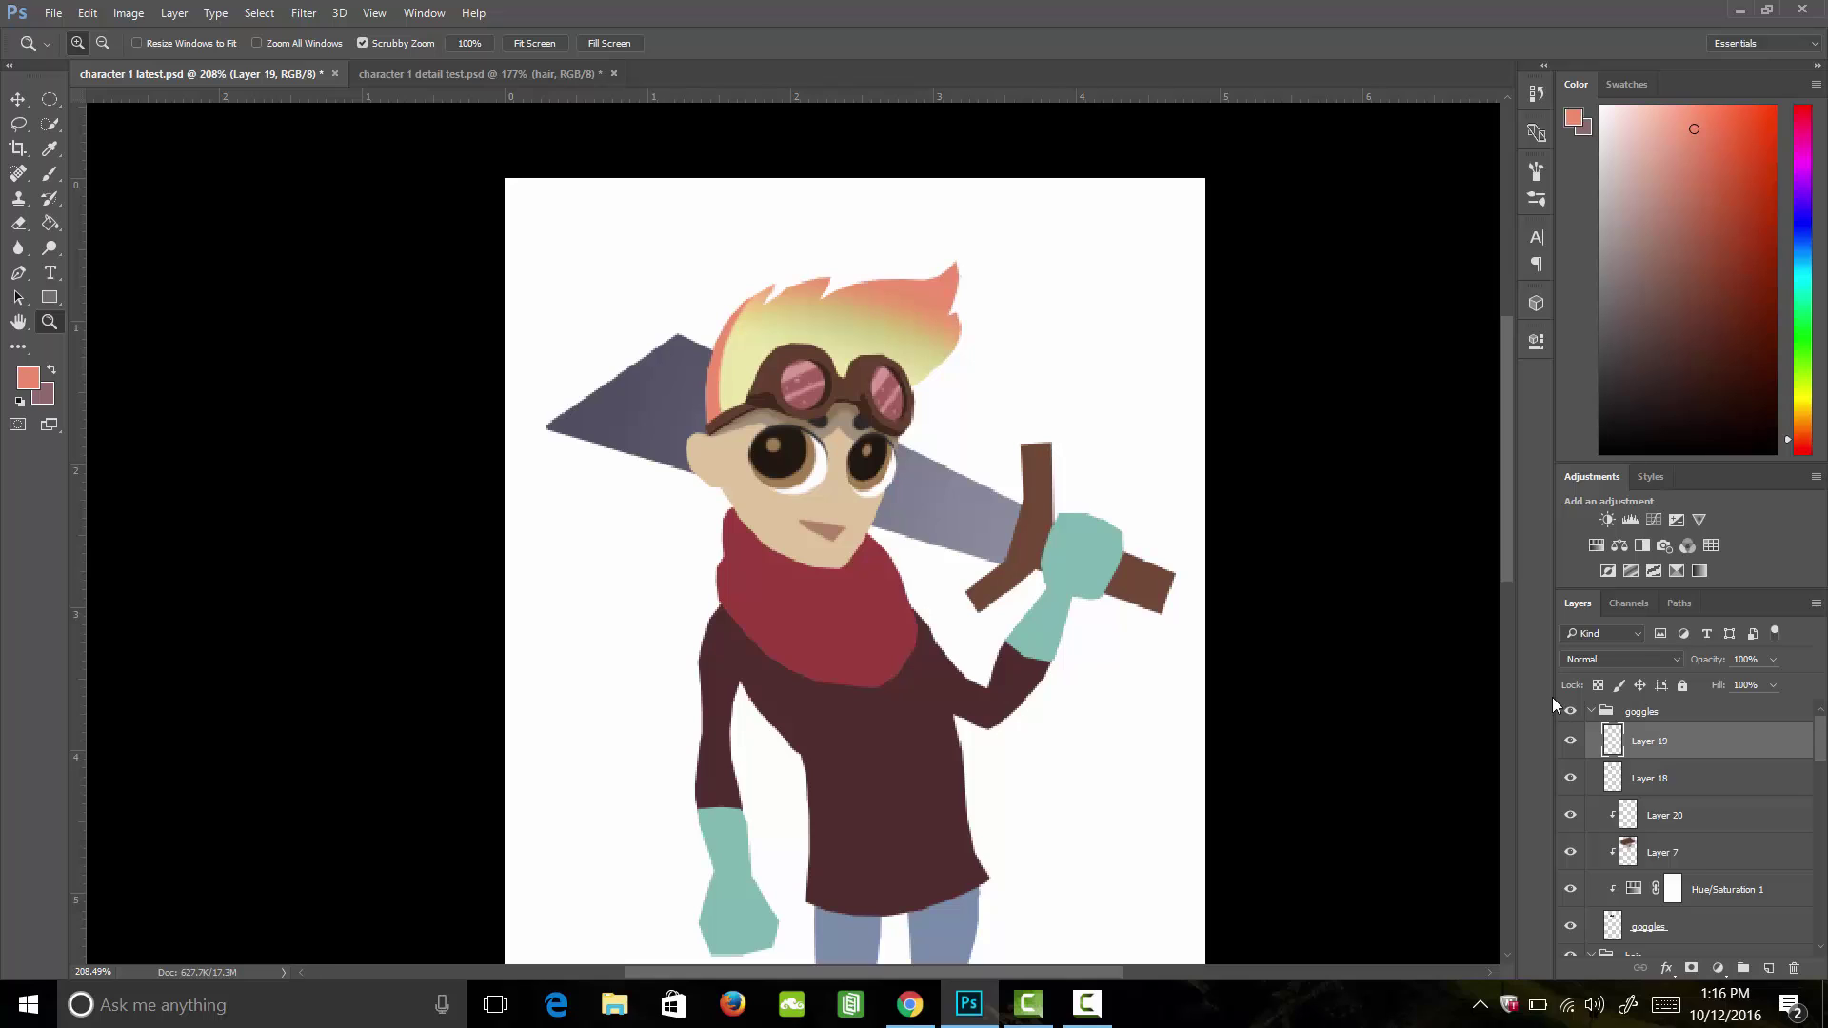
pyautogui.keyDown('shift'); pyautogui.click(1666, 781); pyautogui.keyUp('shift')
pyautogui.rightClick(1660, 750)
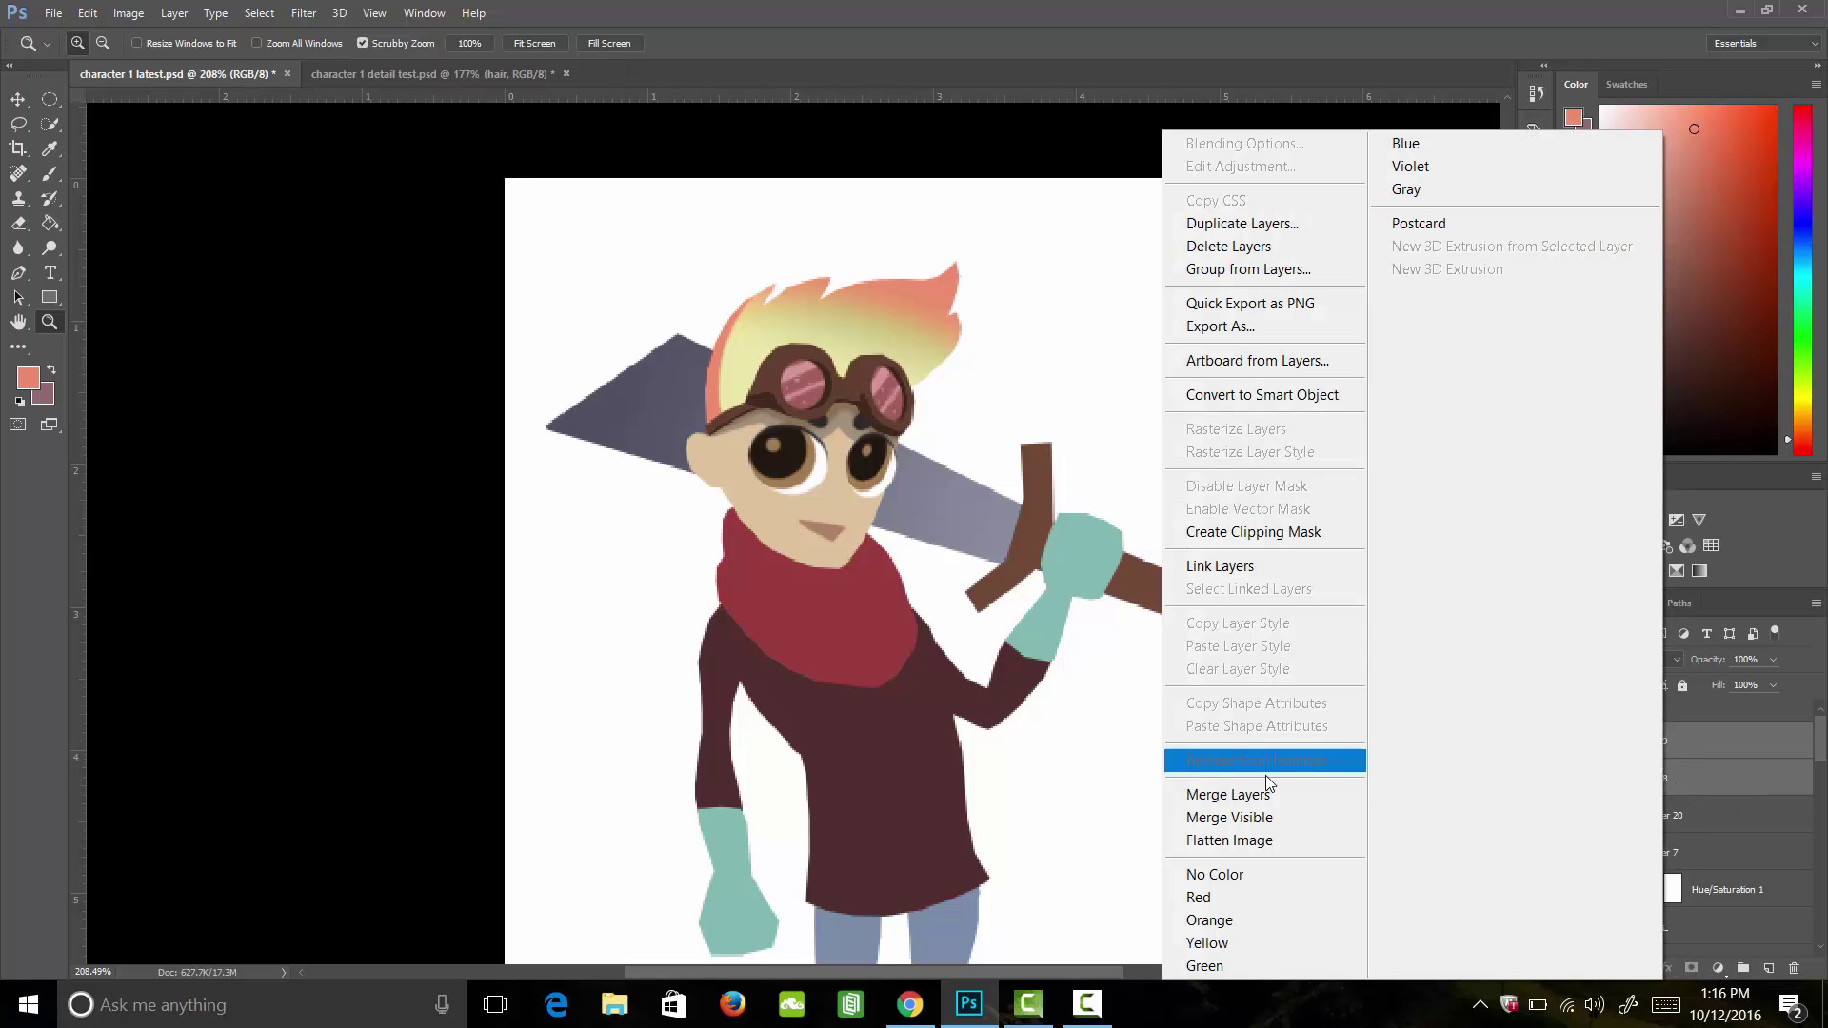
pyautogui.click(1272, 804)
pyautogui.click(1570, 742)
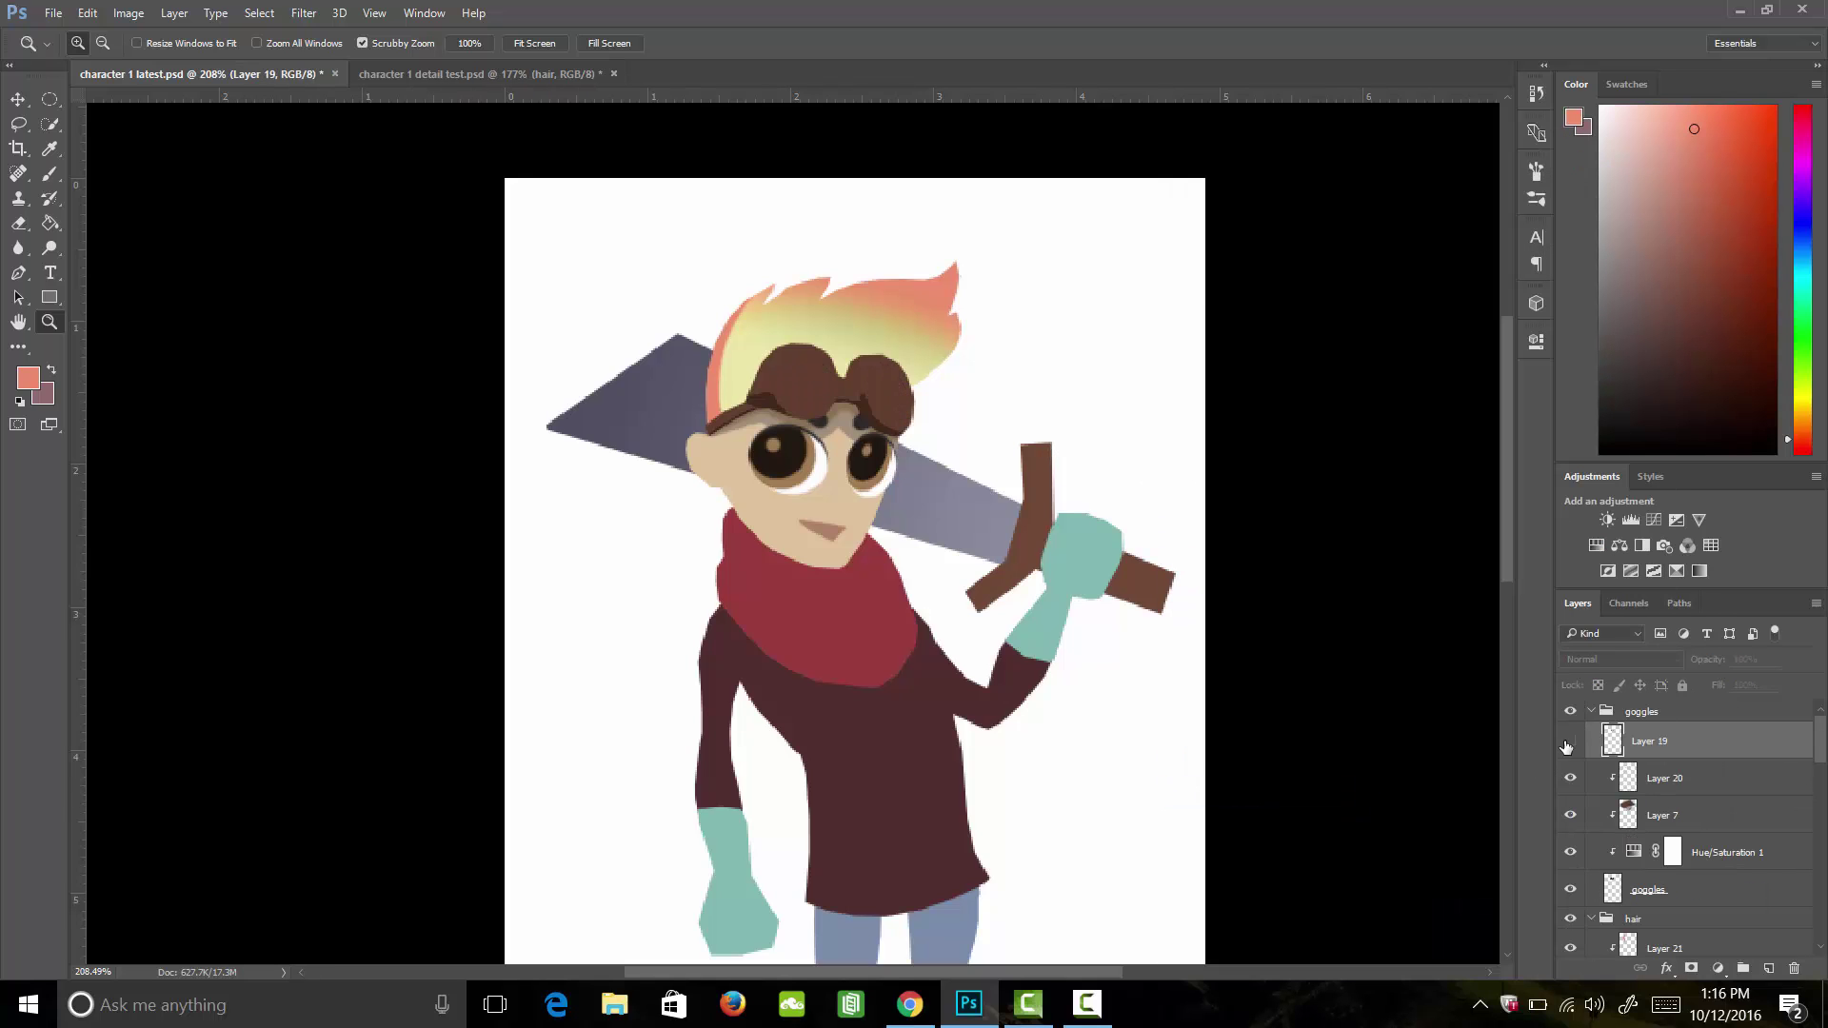
pyautogui.click(1570, 742)
# Step: Rename the merged goggles layer as lenses
pyautogui.doubleClick(1648, 743)
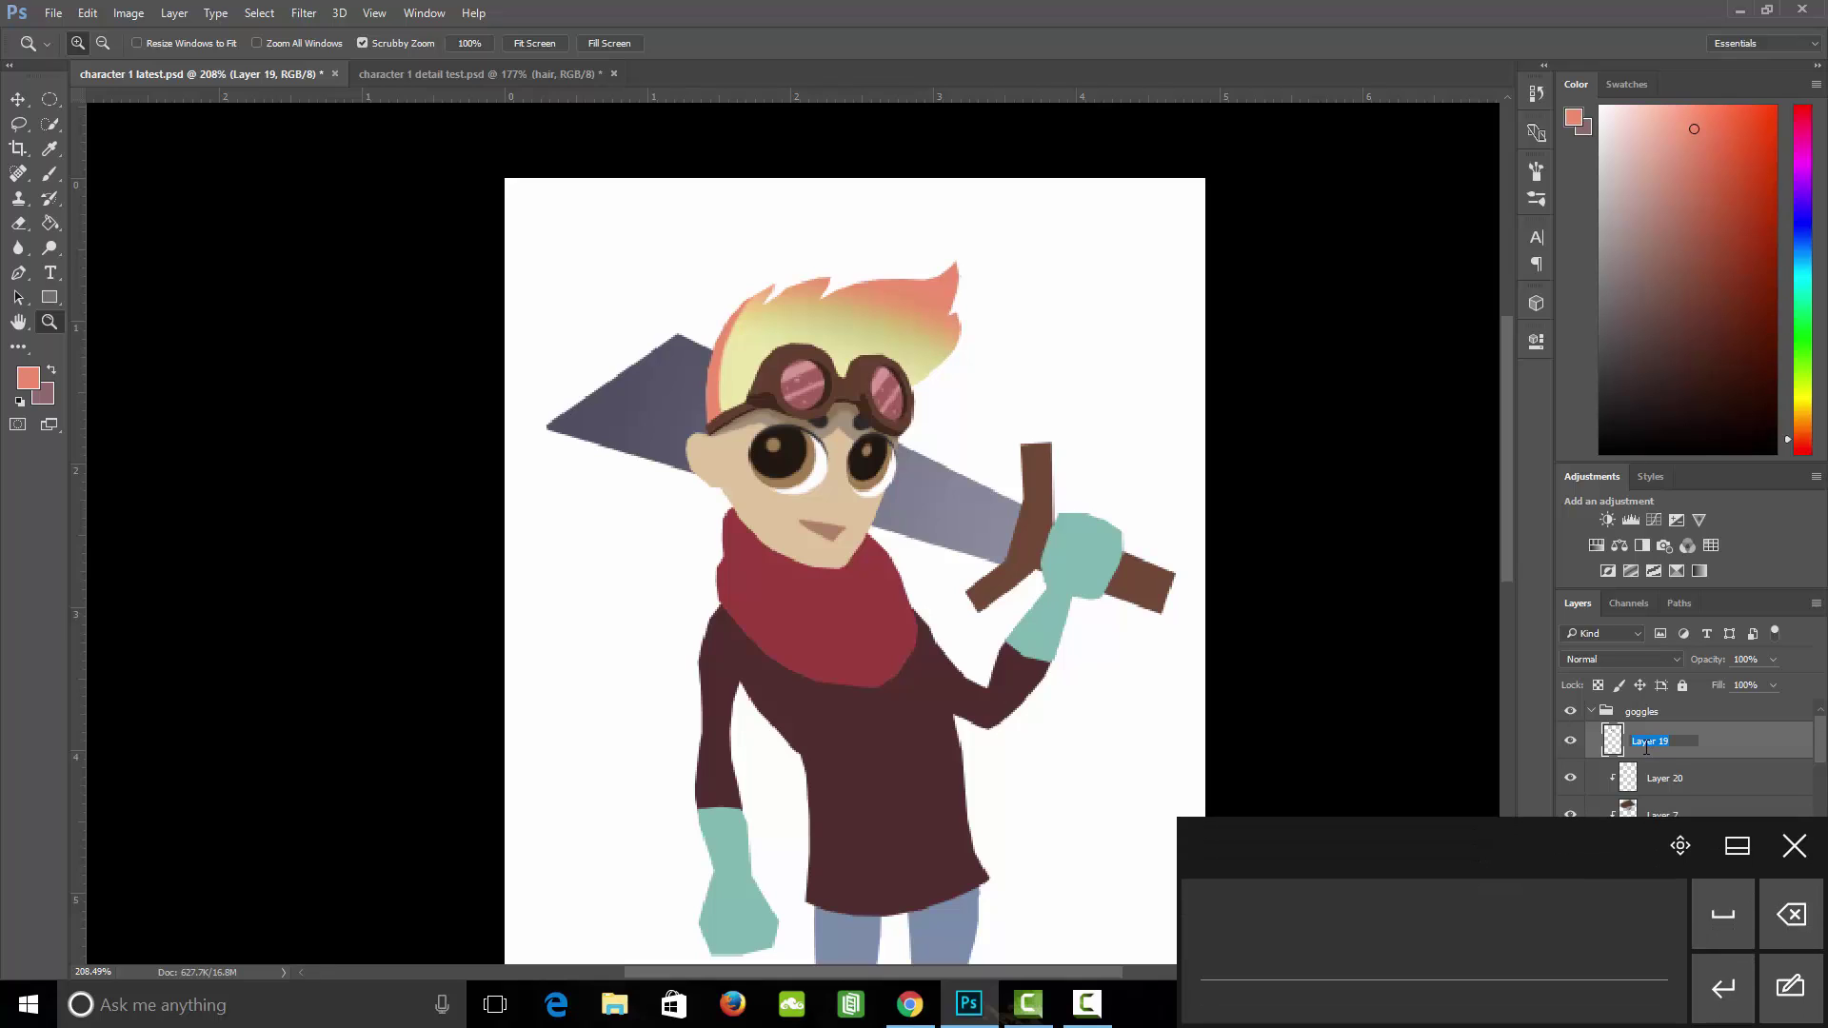
pyautogui.write('len')
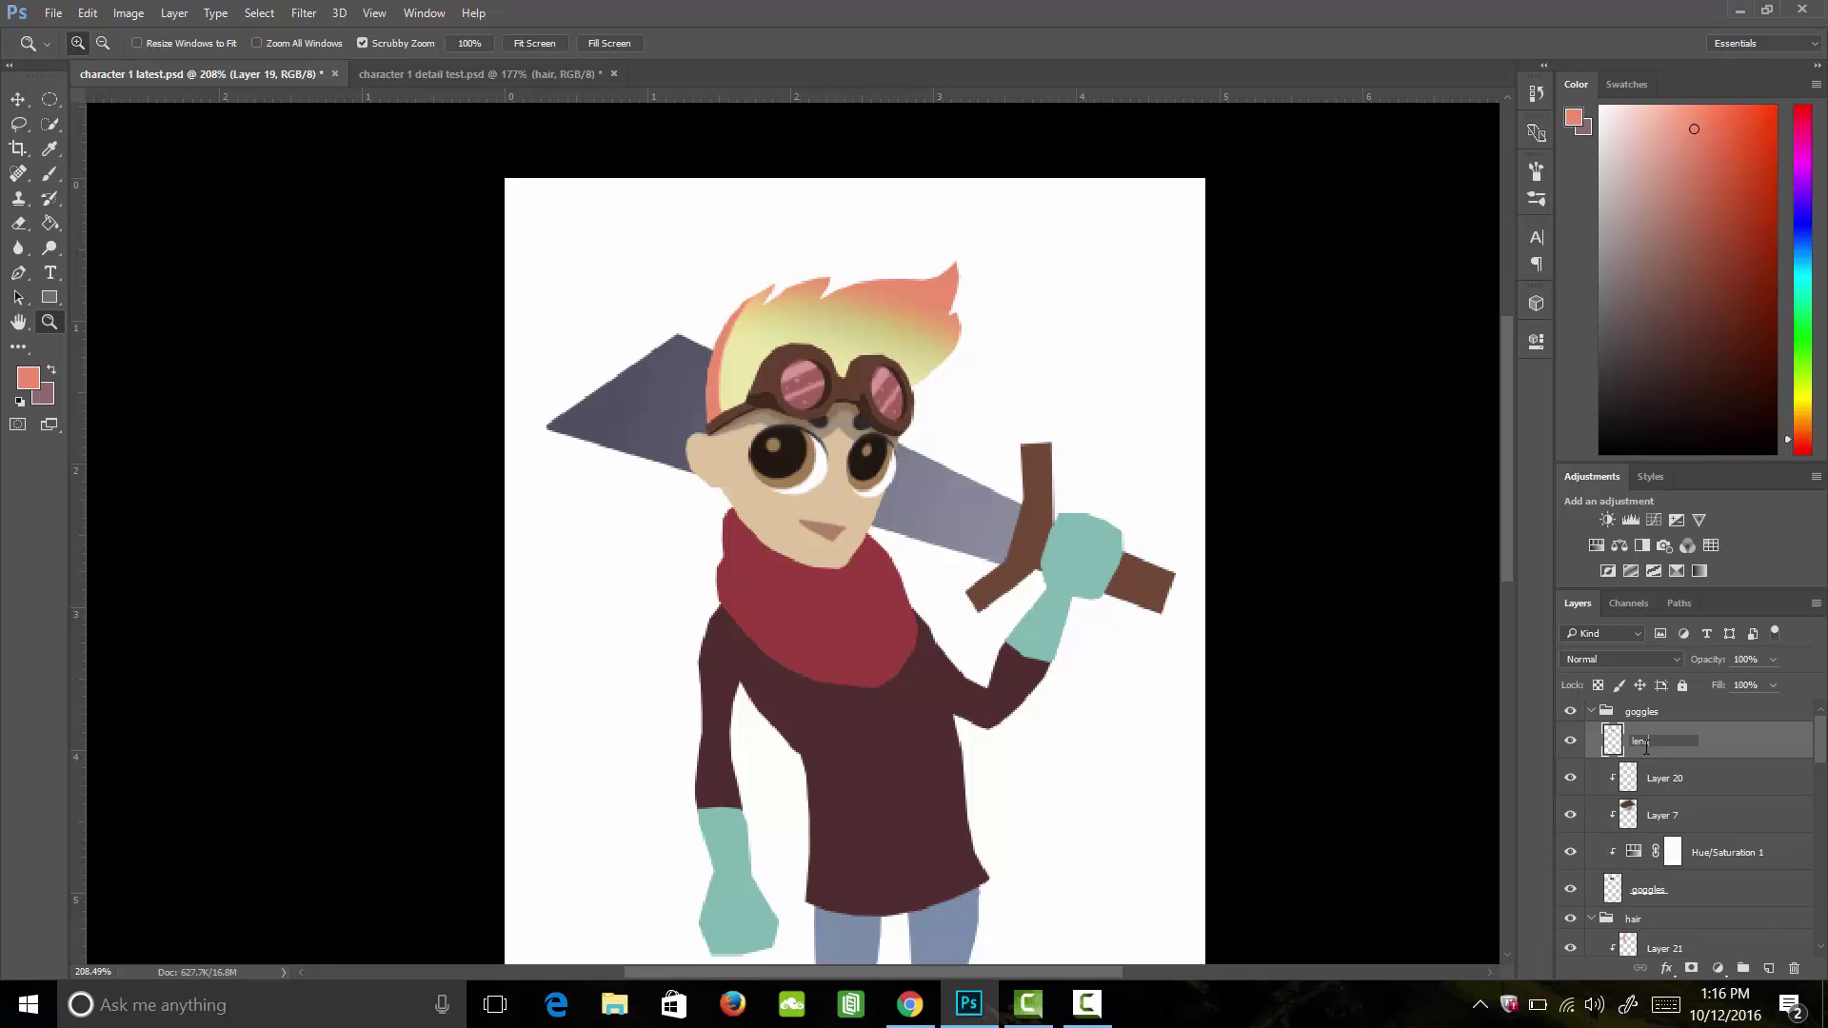
pyautogui.write('ses')
pyautogui.press('Return')
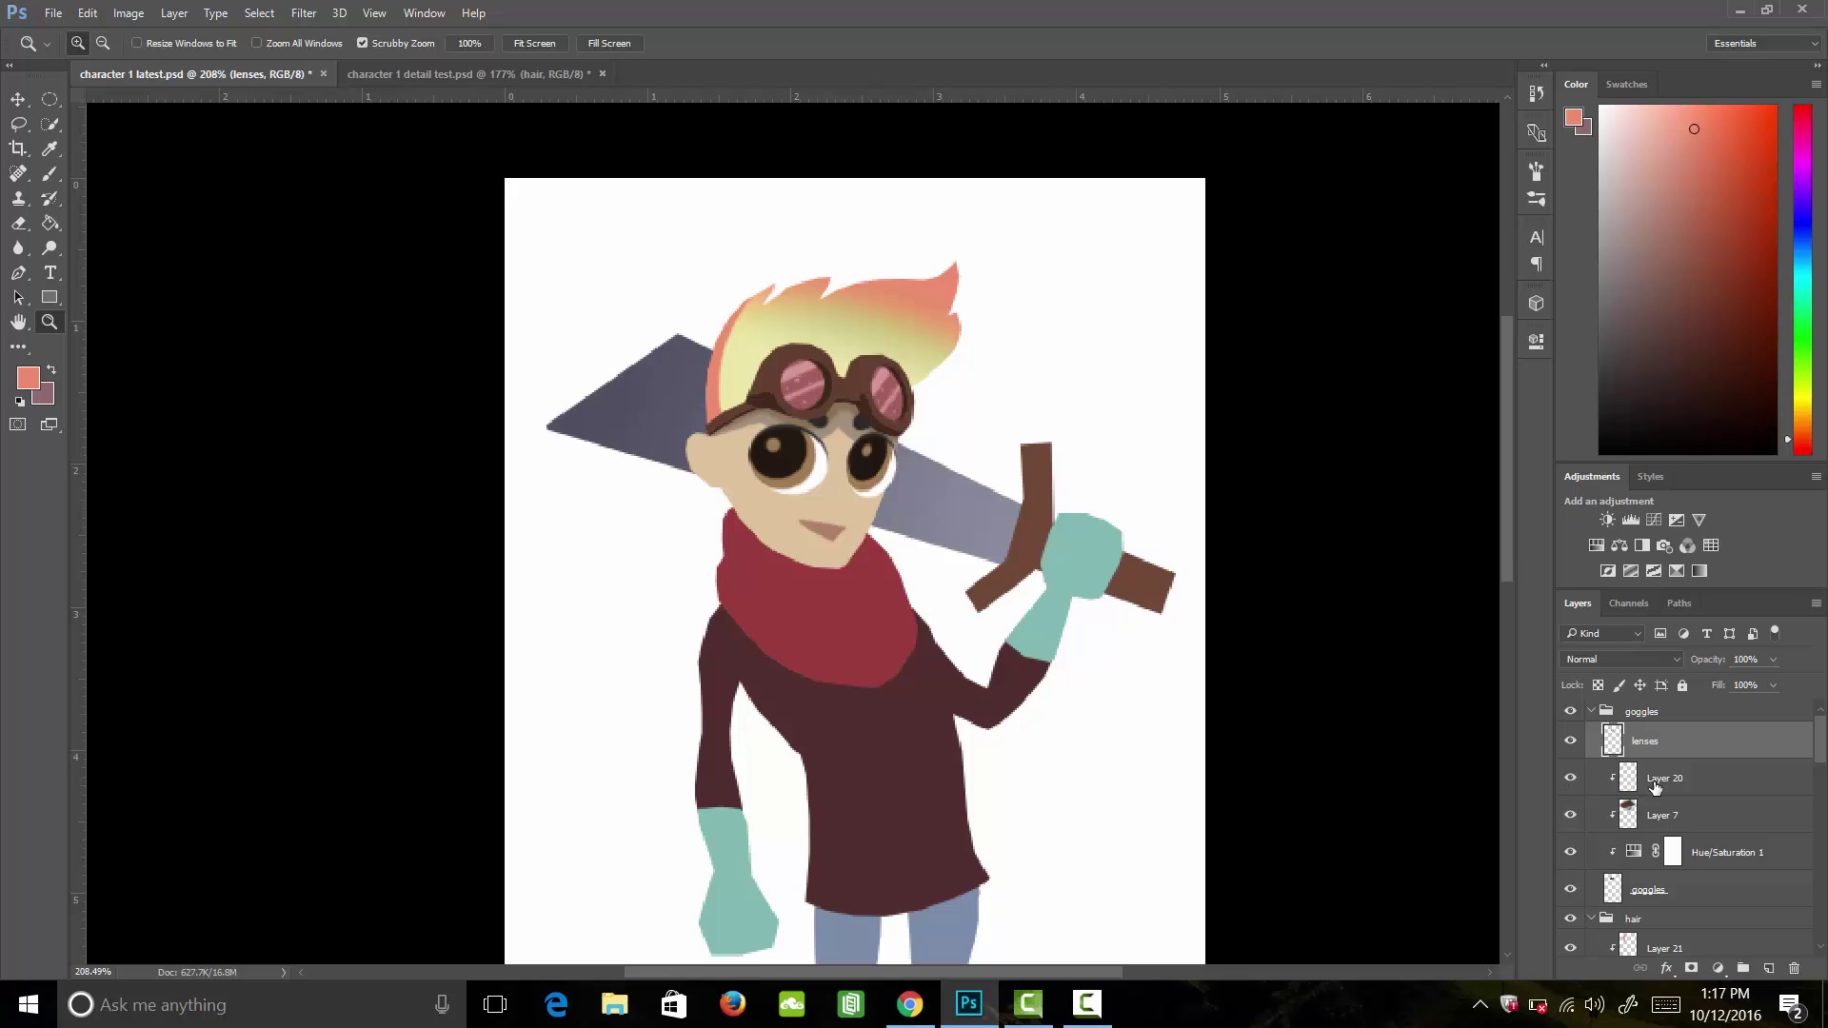
# Step: Rename the goggles group's Layer 20 as shadow and its Layer 7 as color
pyautogui.doubleClick(1657, 788)
pyautogui.write('shado')
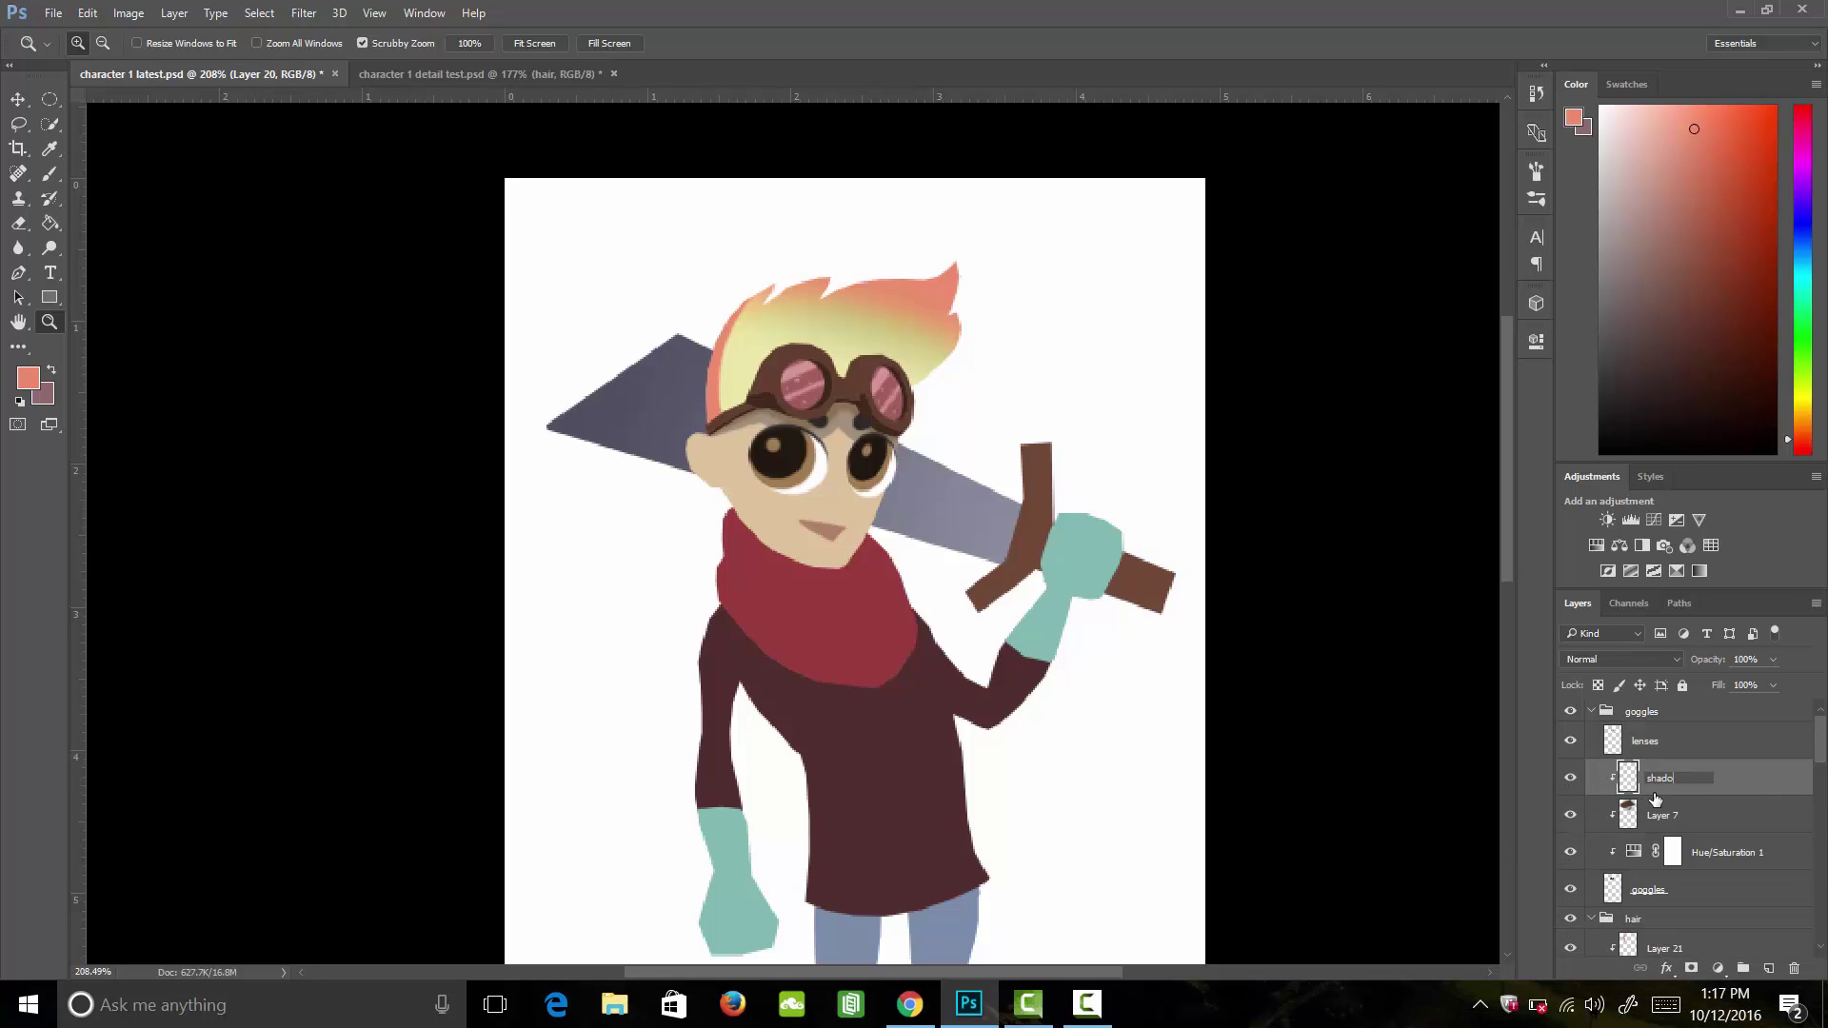
pyautogui.write('w')
pyautogui.press('Return')
pyautogui.doubleClick(1661, 816)
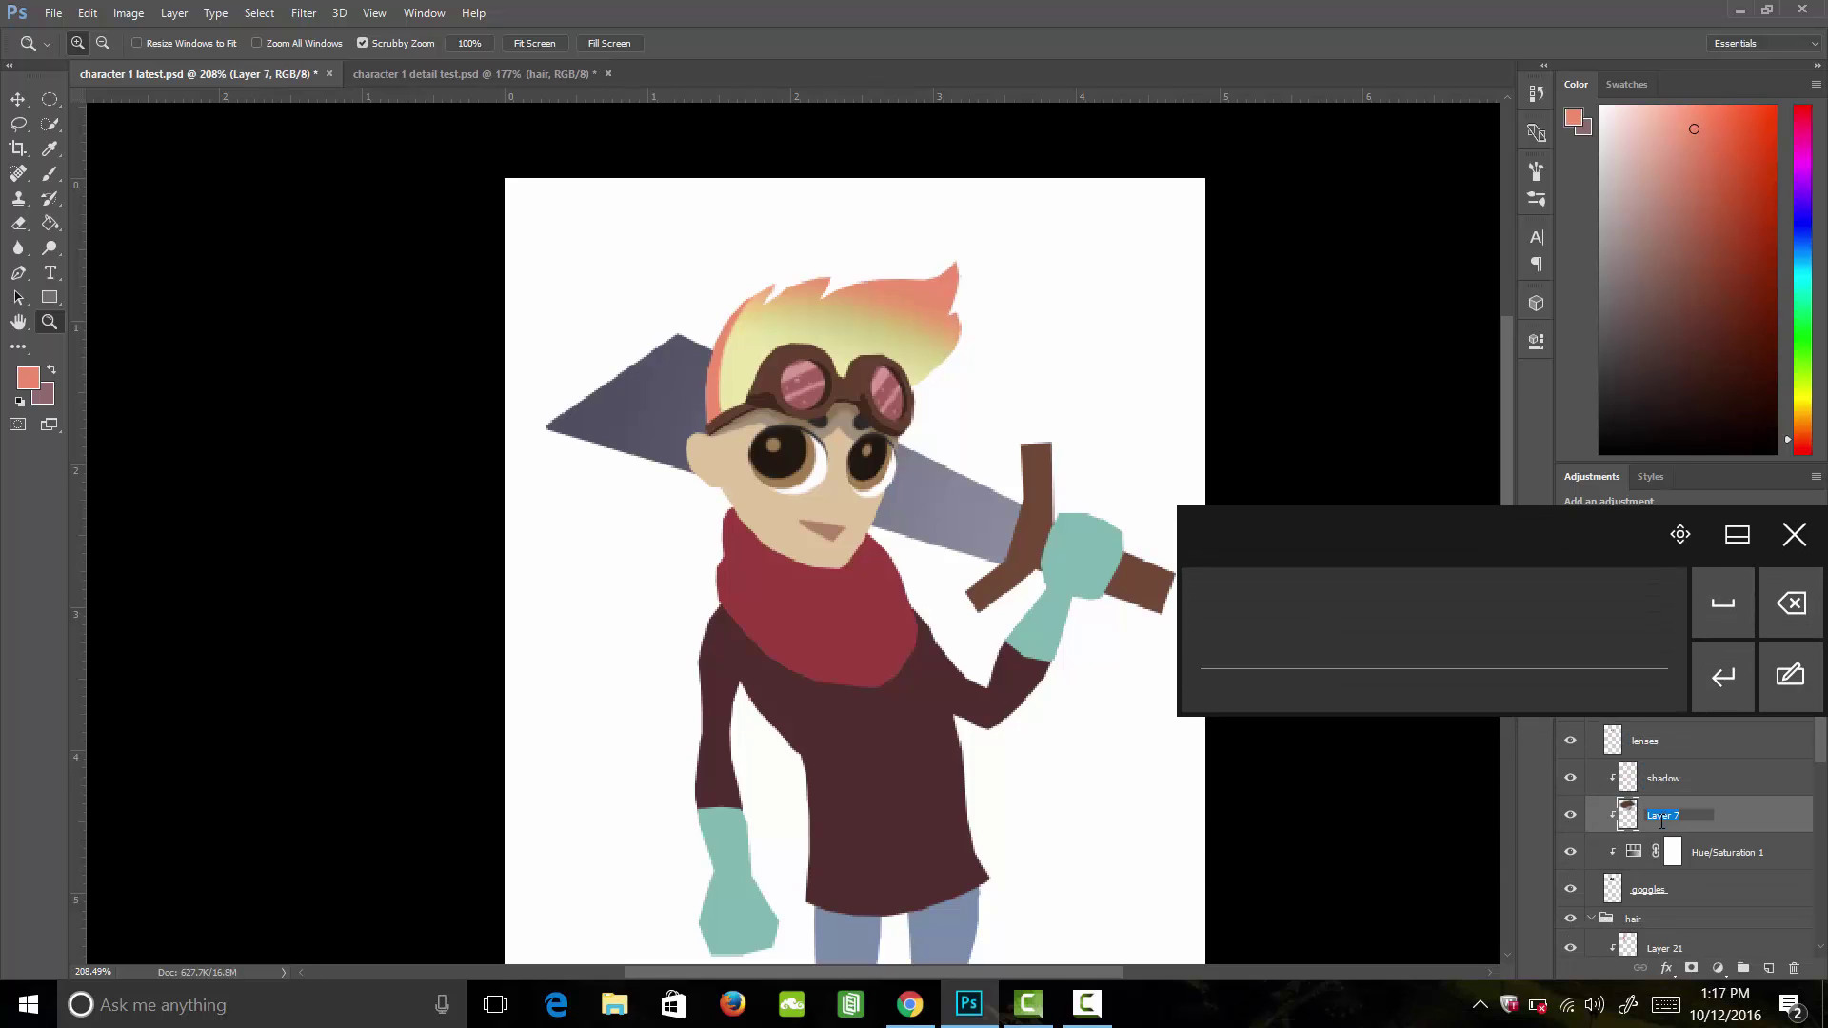
pyautogui.write('color')
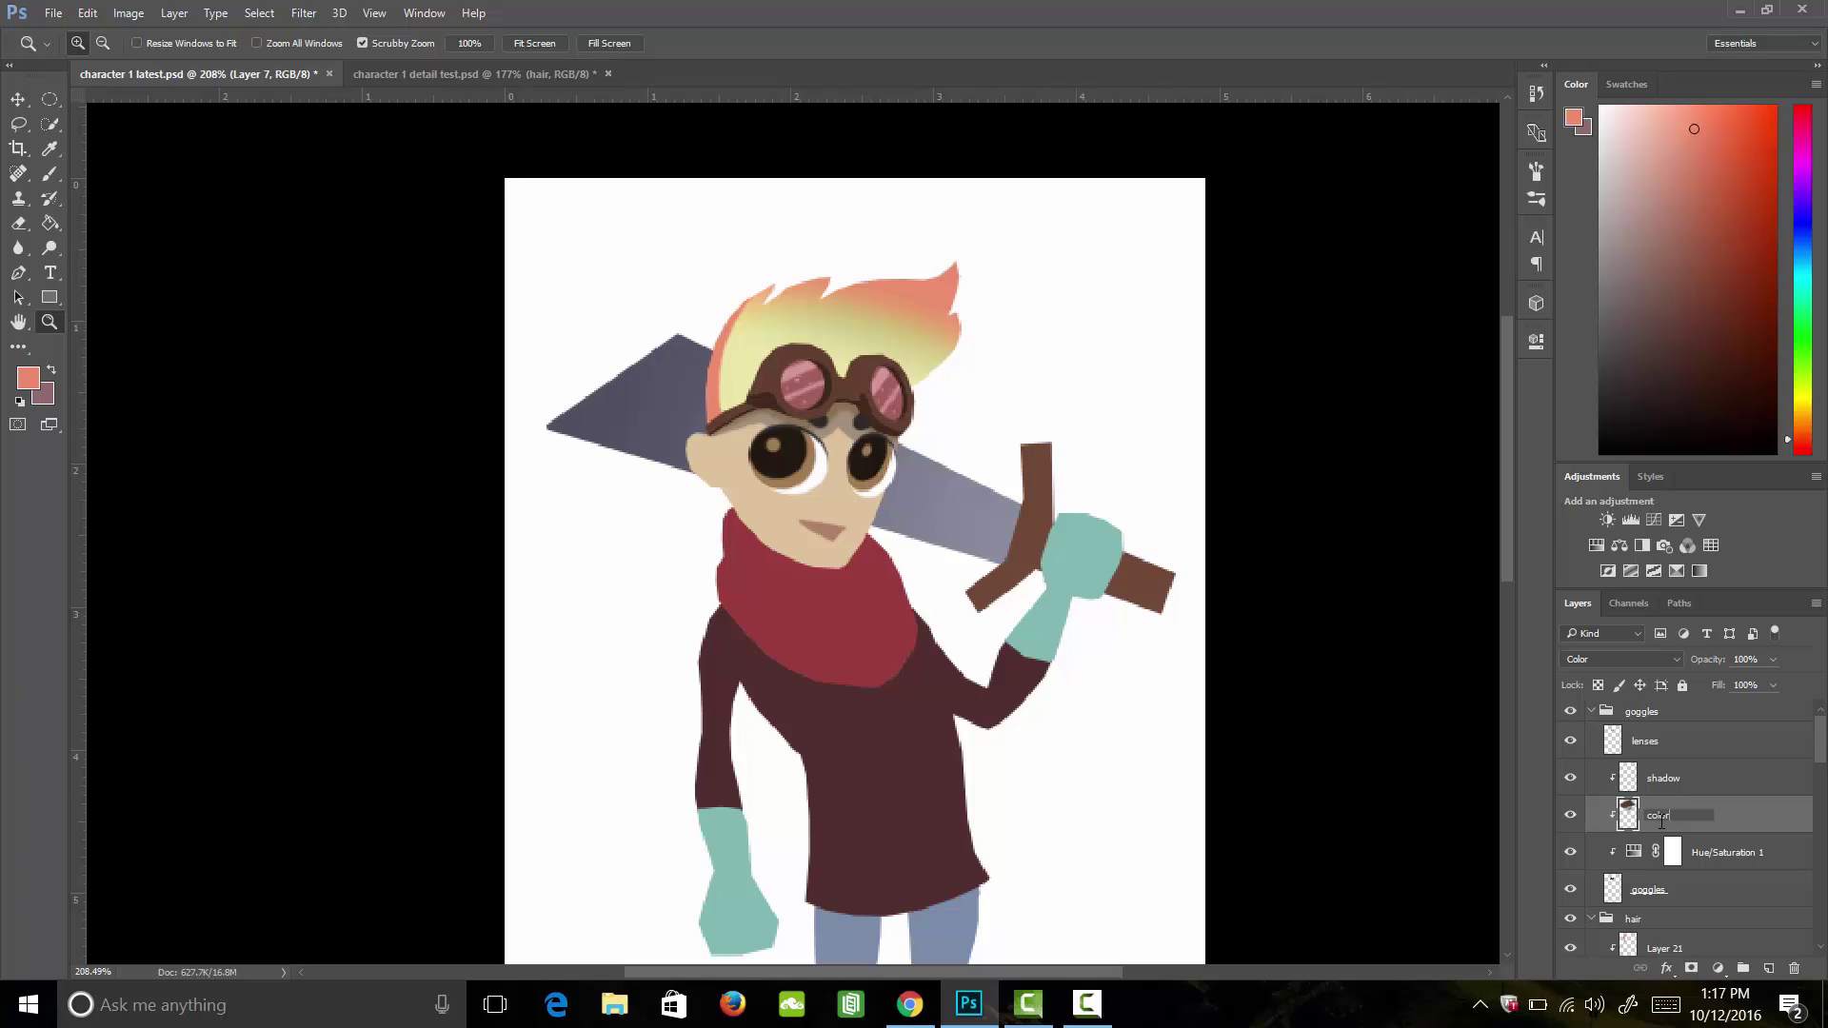
pyautogui.press('Return')
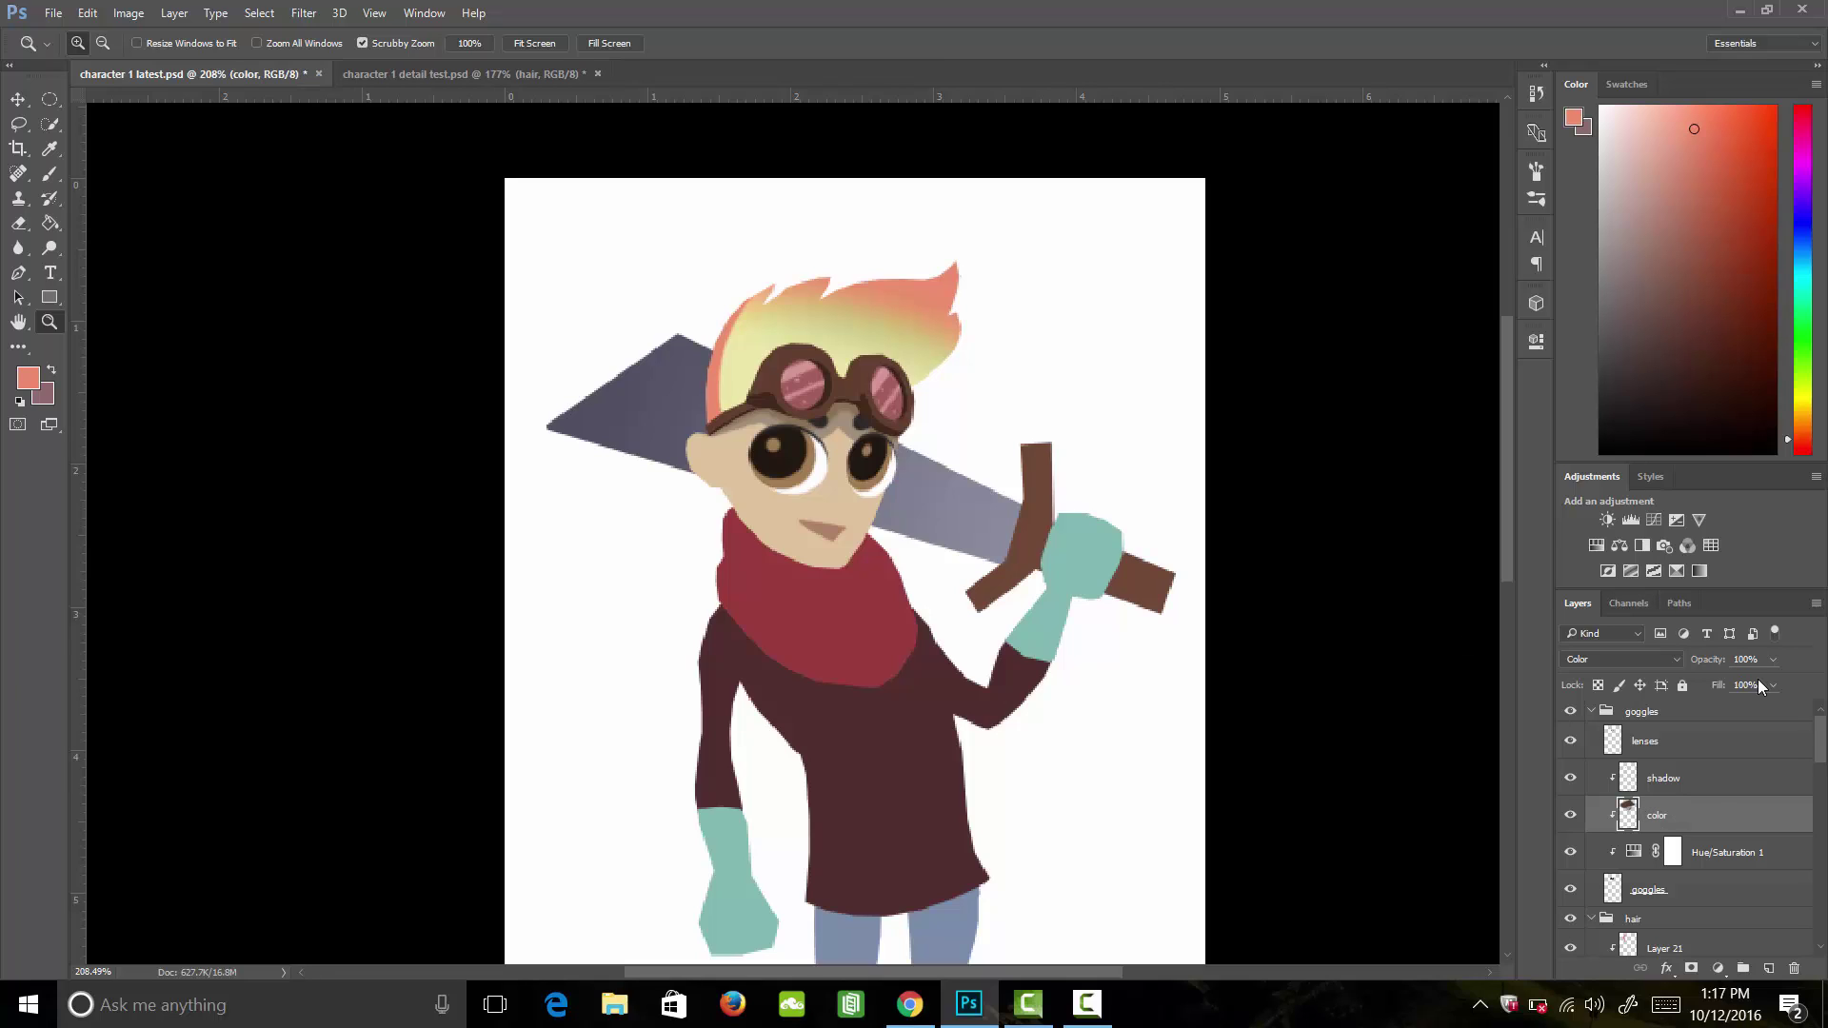
# Step: Rename the hair group's Layer 21 as shadow and Layer 8 as color, and collapse the hair group
pyautogui.moveTo(1823, 744); pyautogui.dragTo(1818, 784)
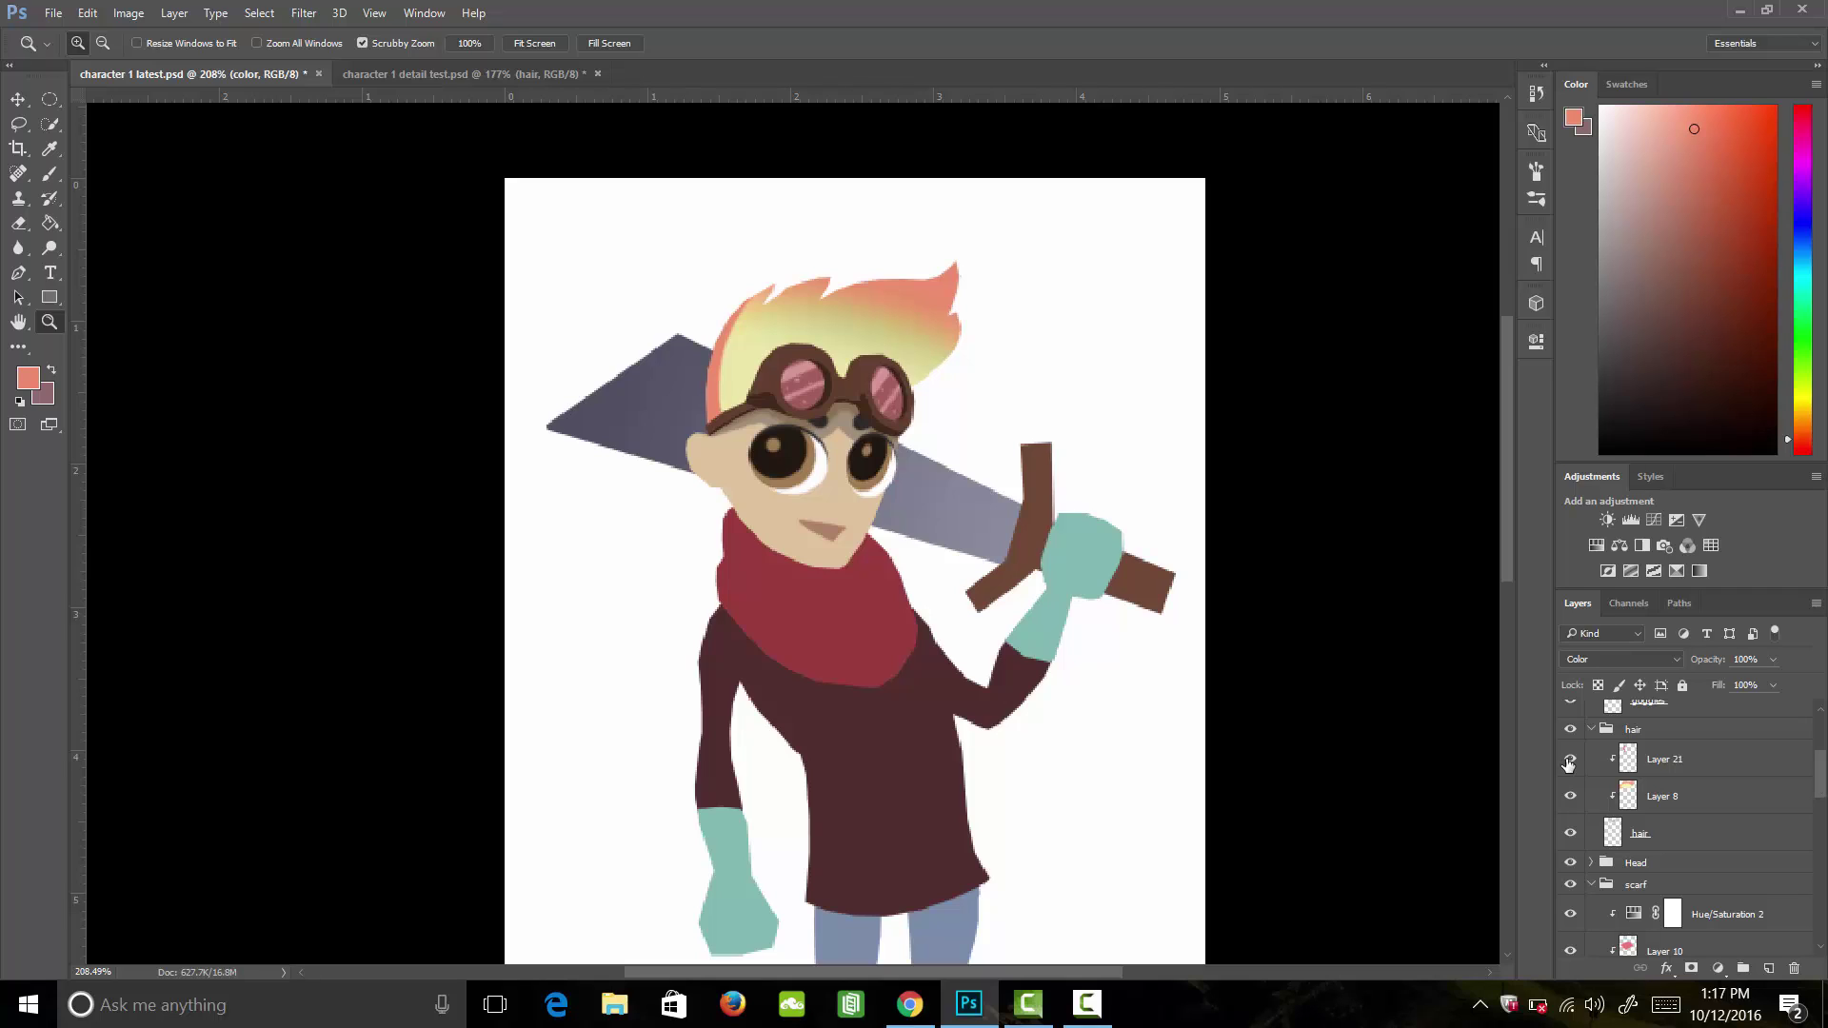
pyautogui.doubleClick(1668, 759)
pyautogui.write('sha')
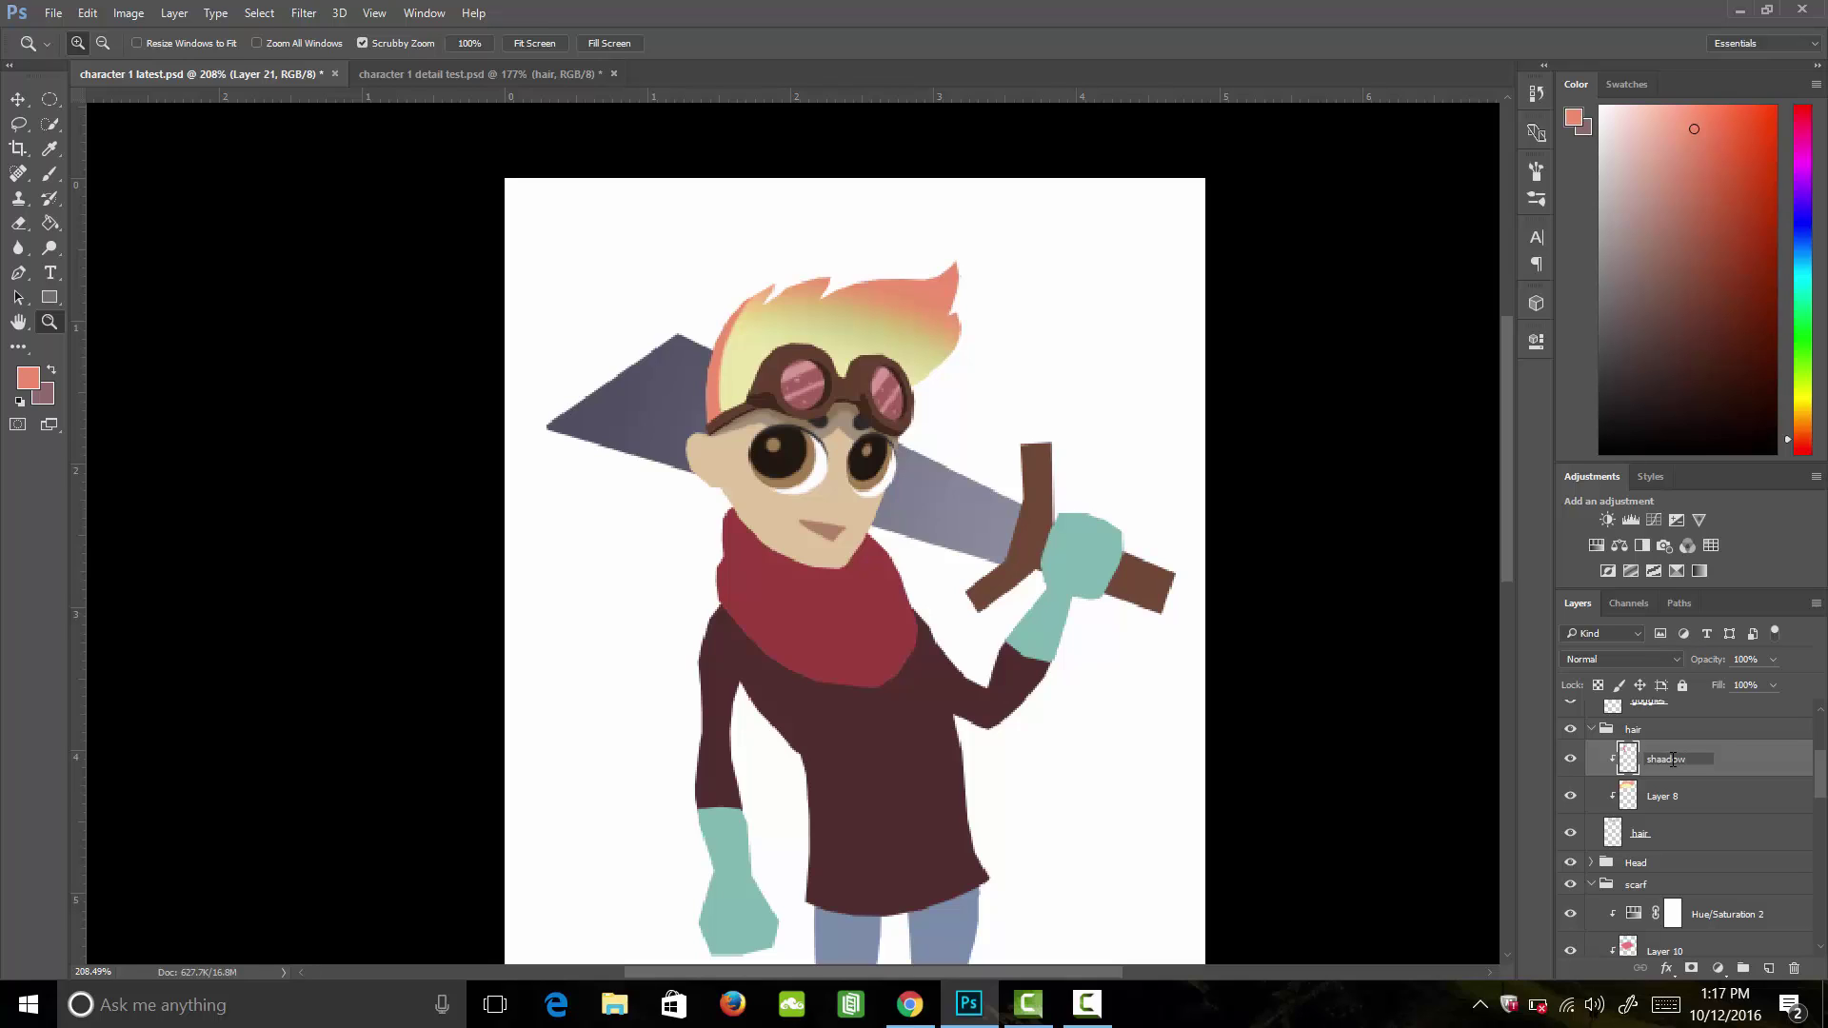
pyautogui.write('dow')
pyautogui.press('Return')
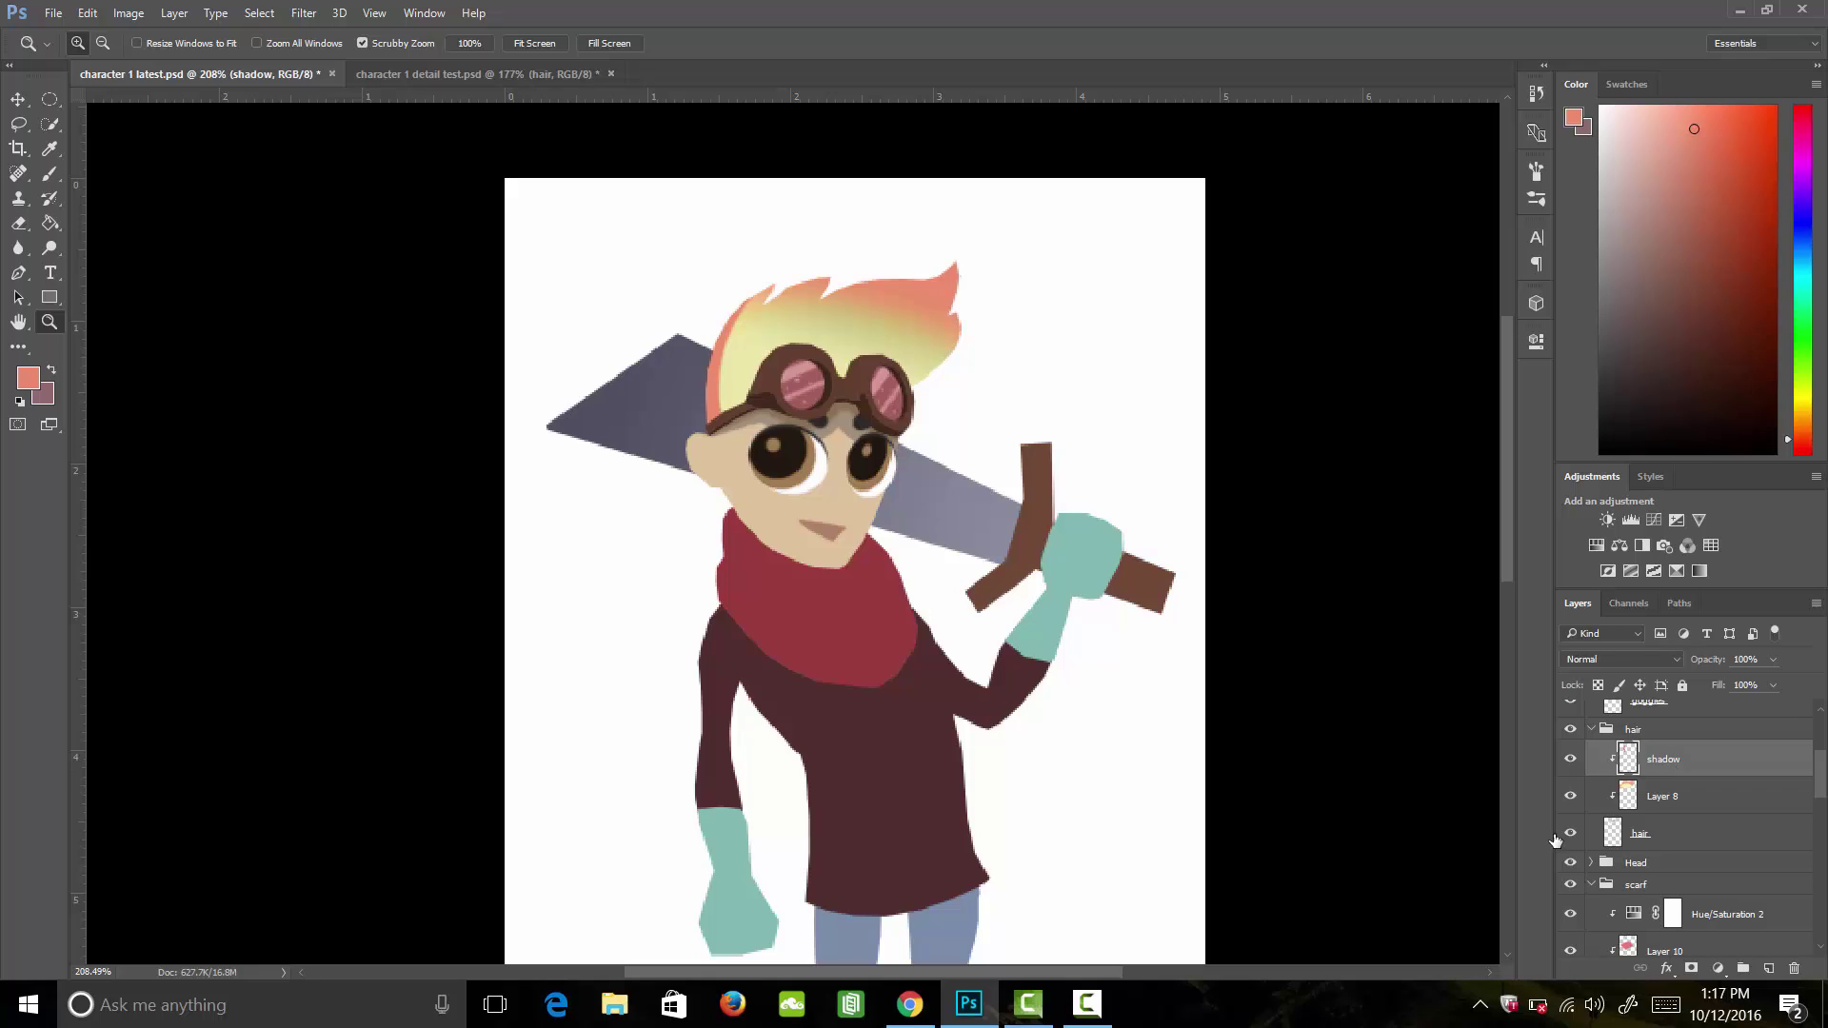
pyautogui.doubleClick(1662, 797)
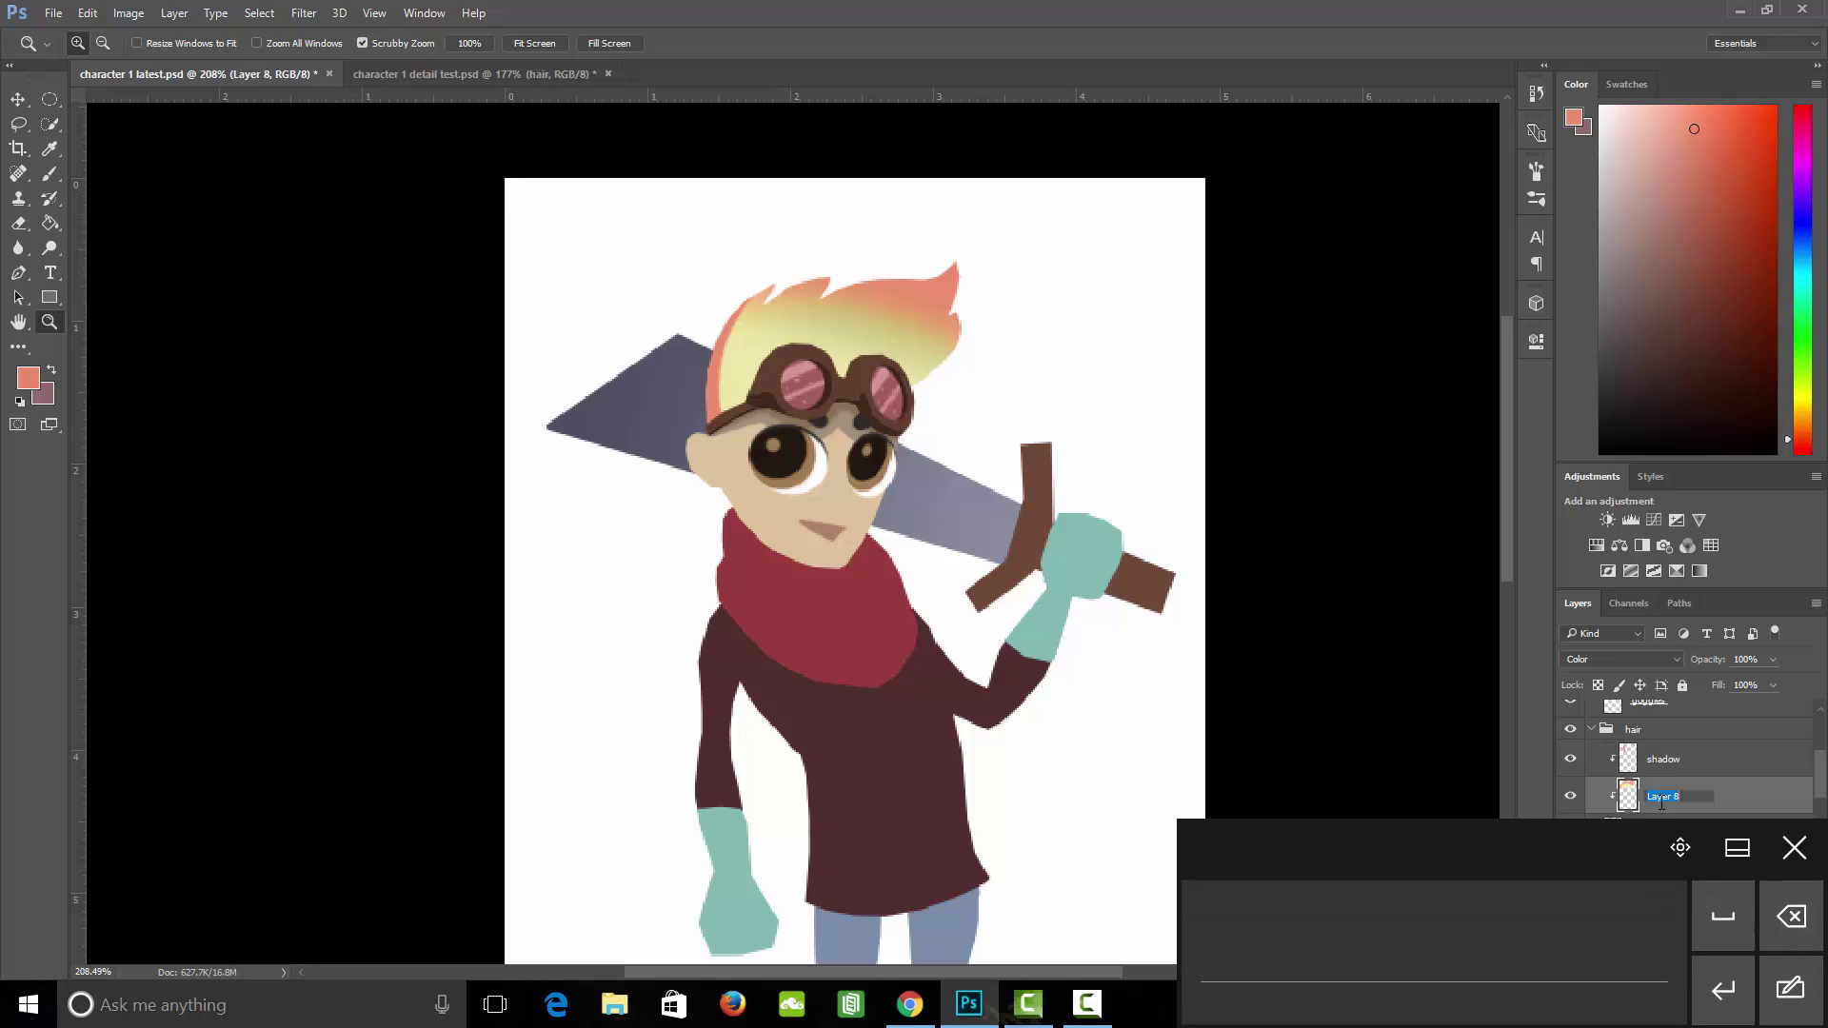
pyautogui.write('color')
pyautogui.press('Return')
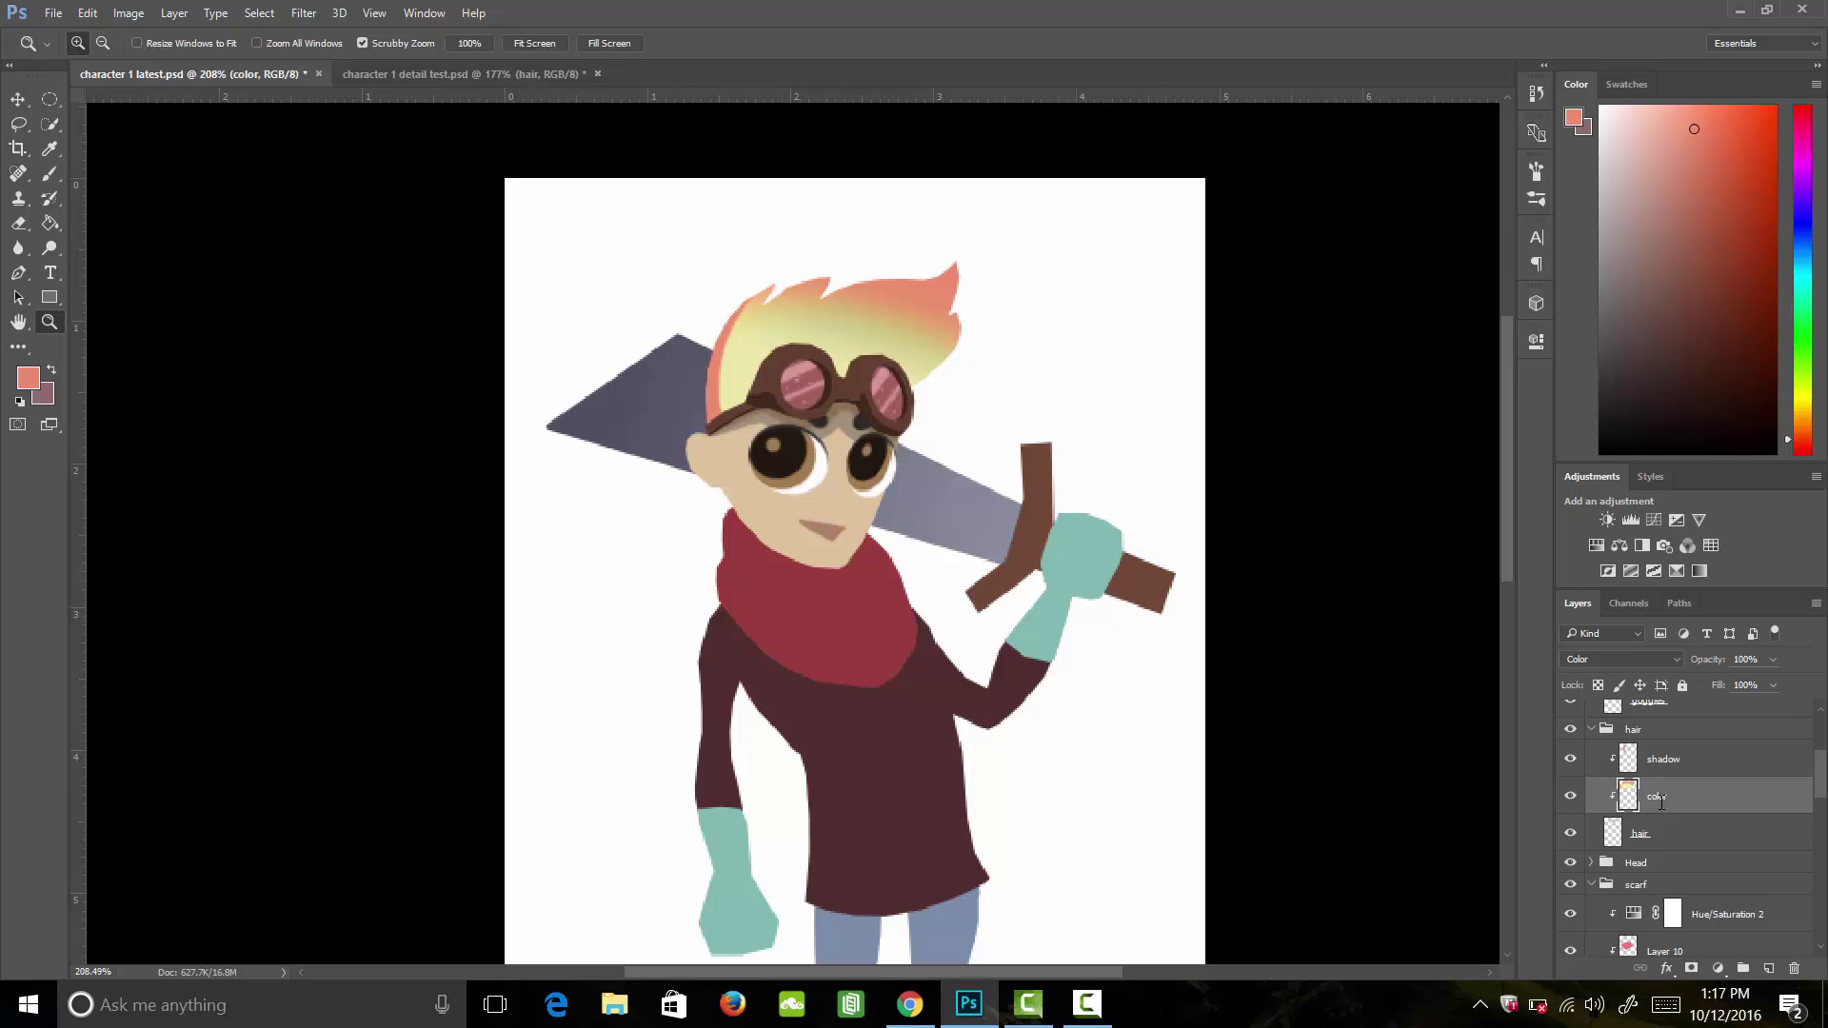
pyautogui.click(1591, 730)
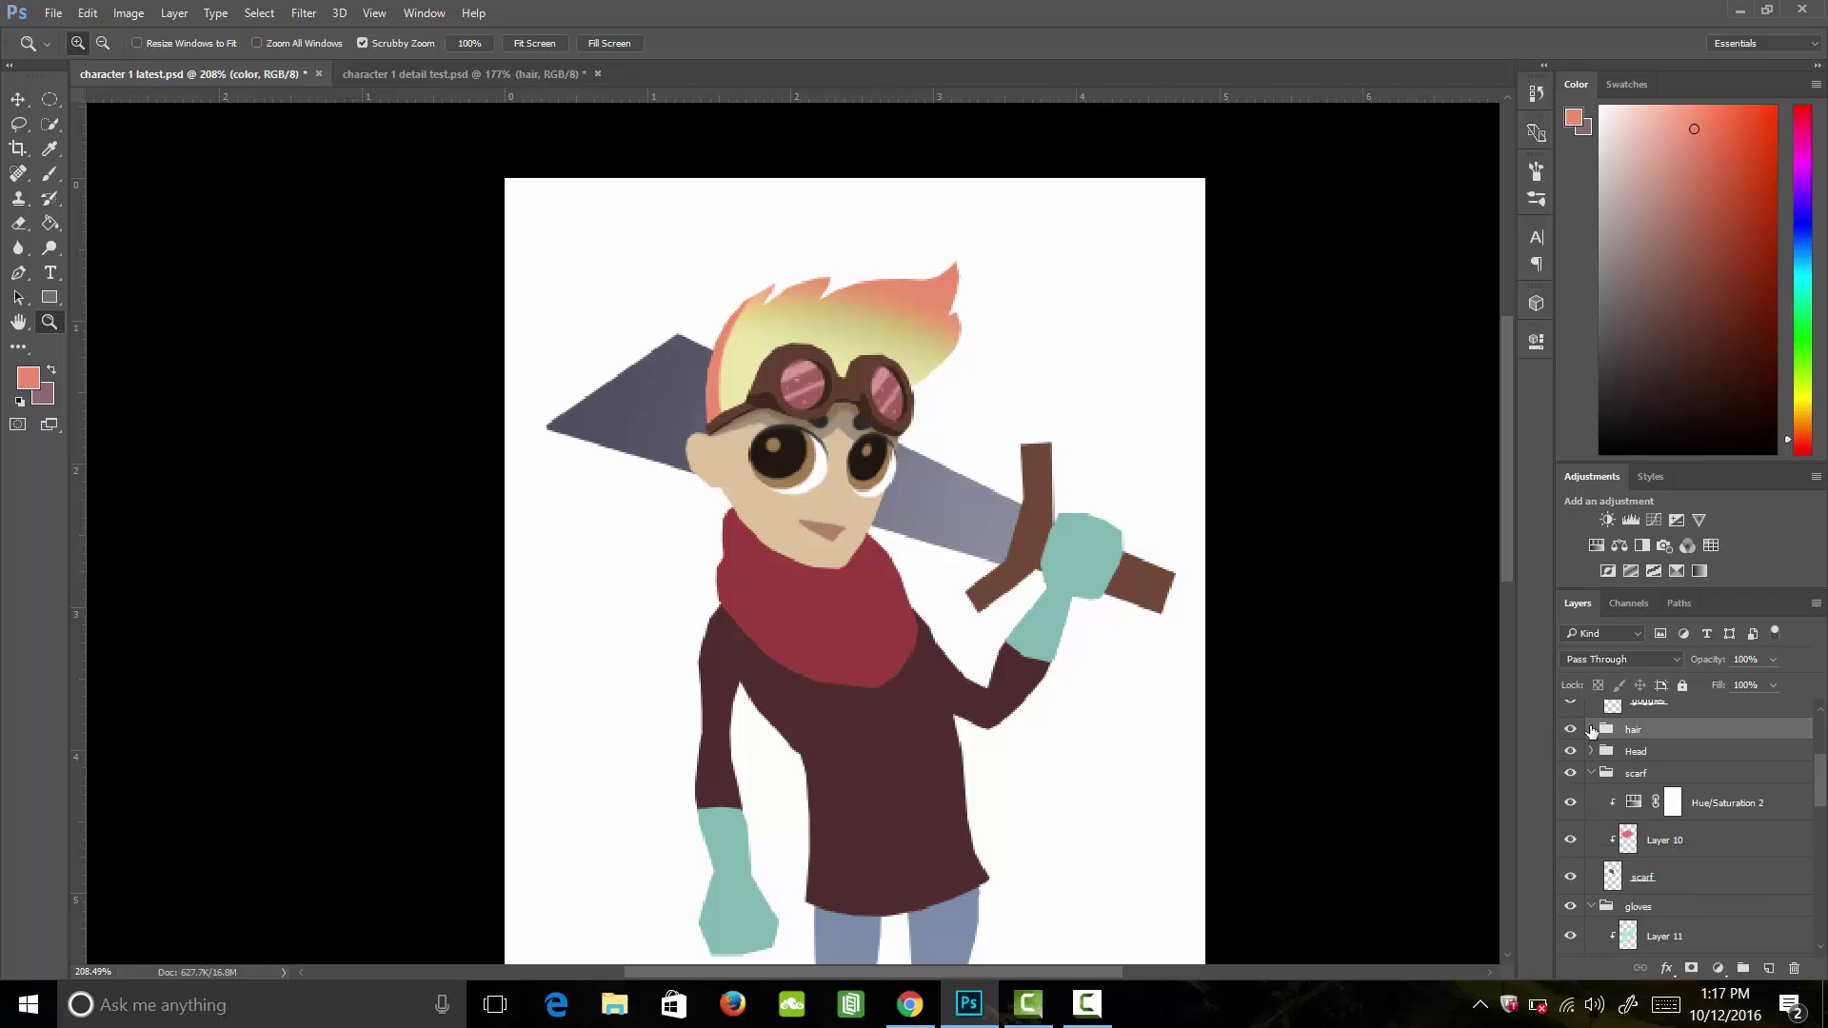
pyautogui.moveTo(1820, 802); pyautogui.dragTo(1825, 735)
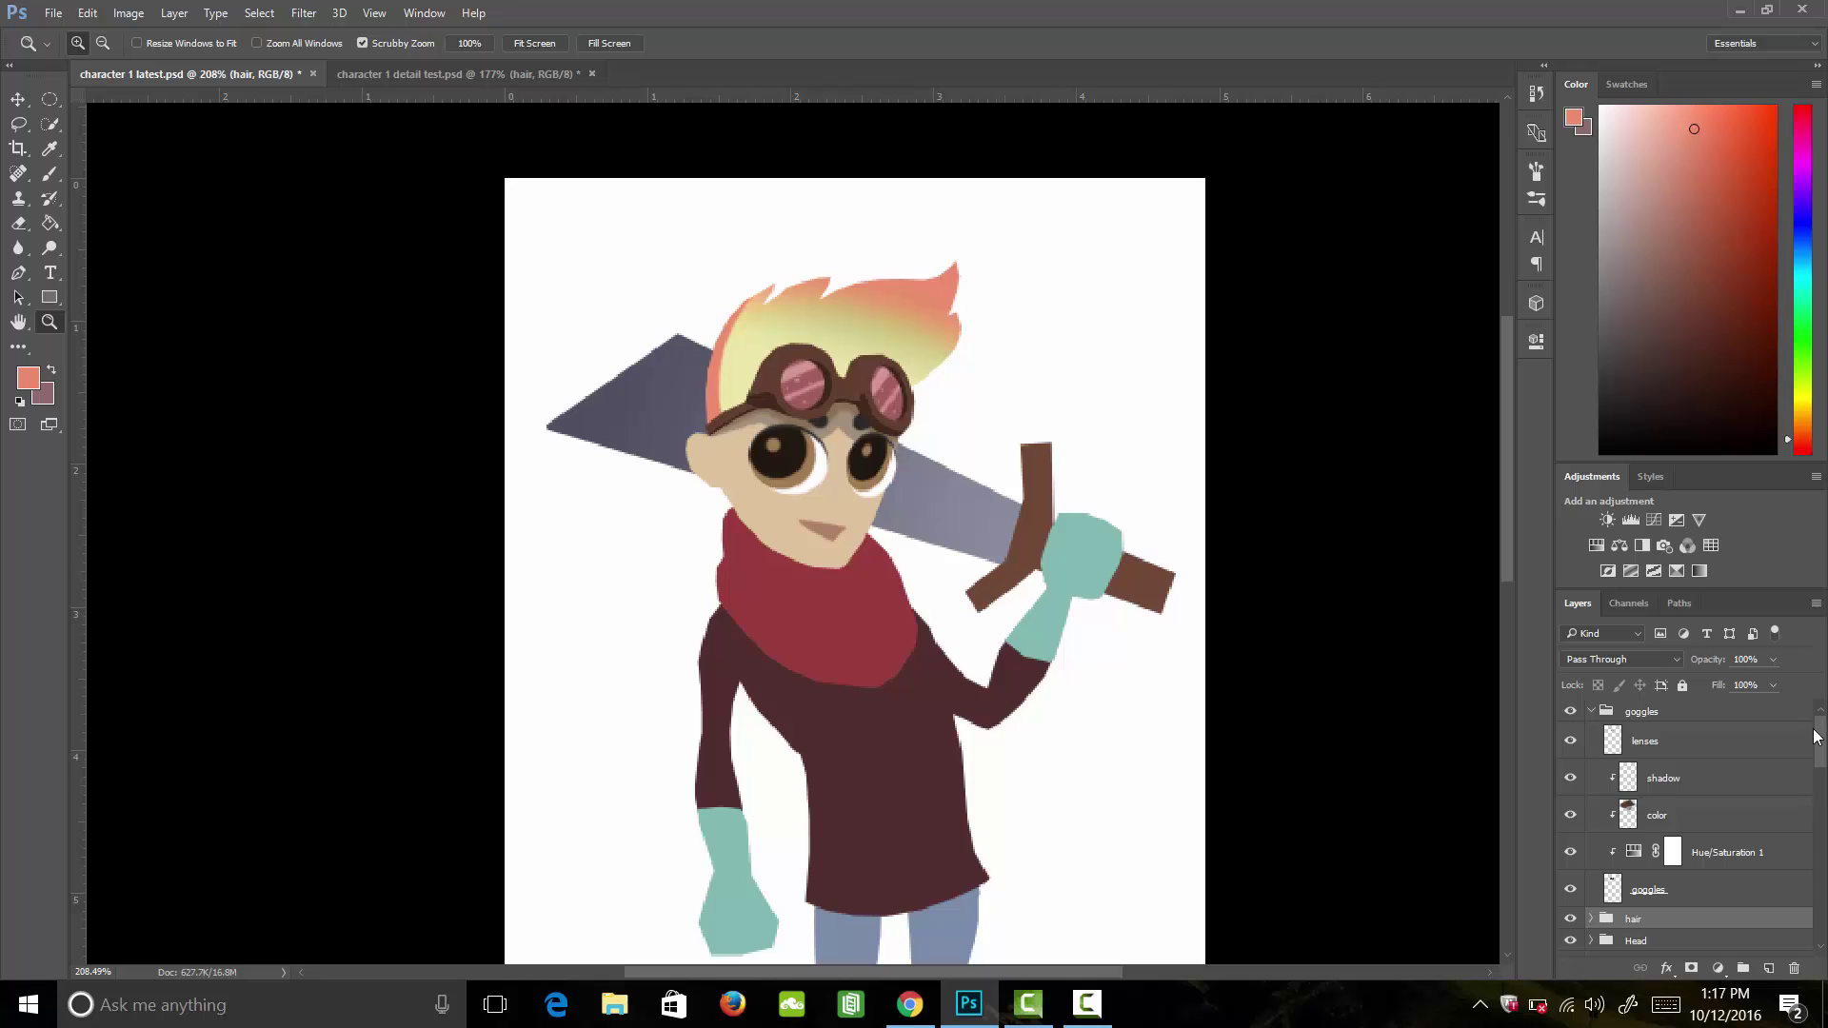
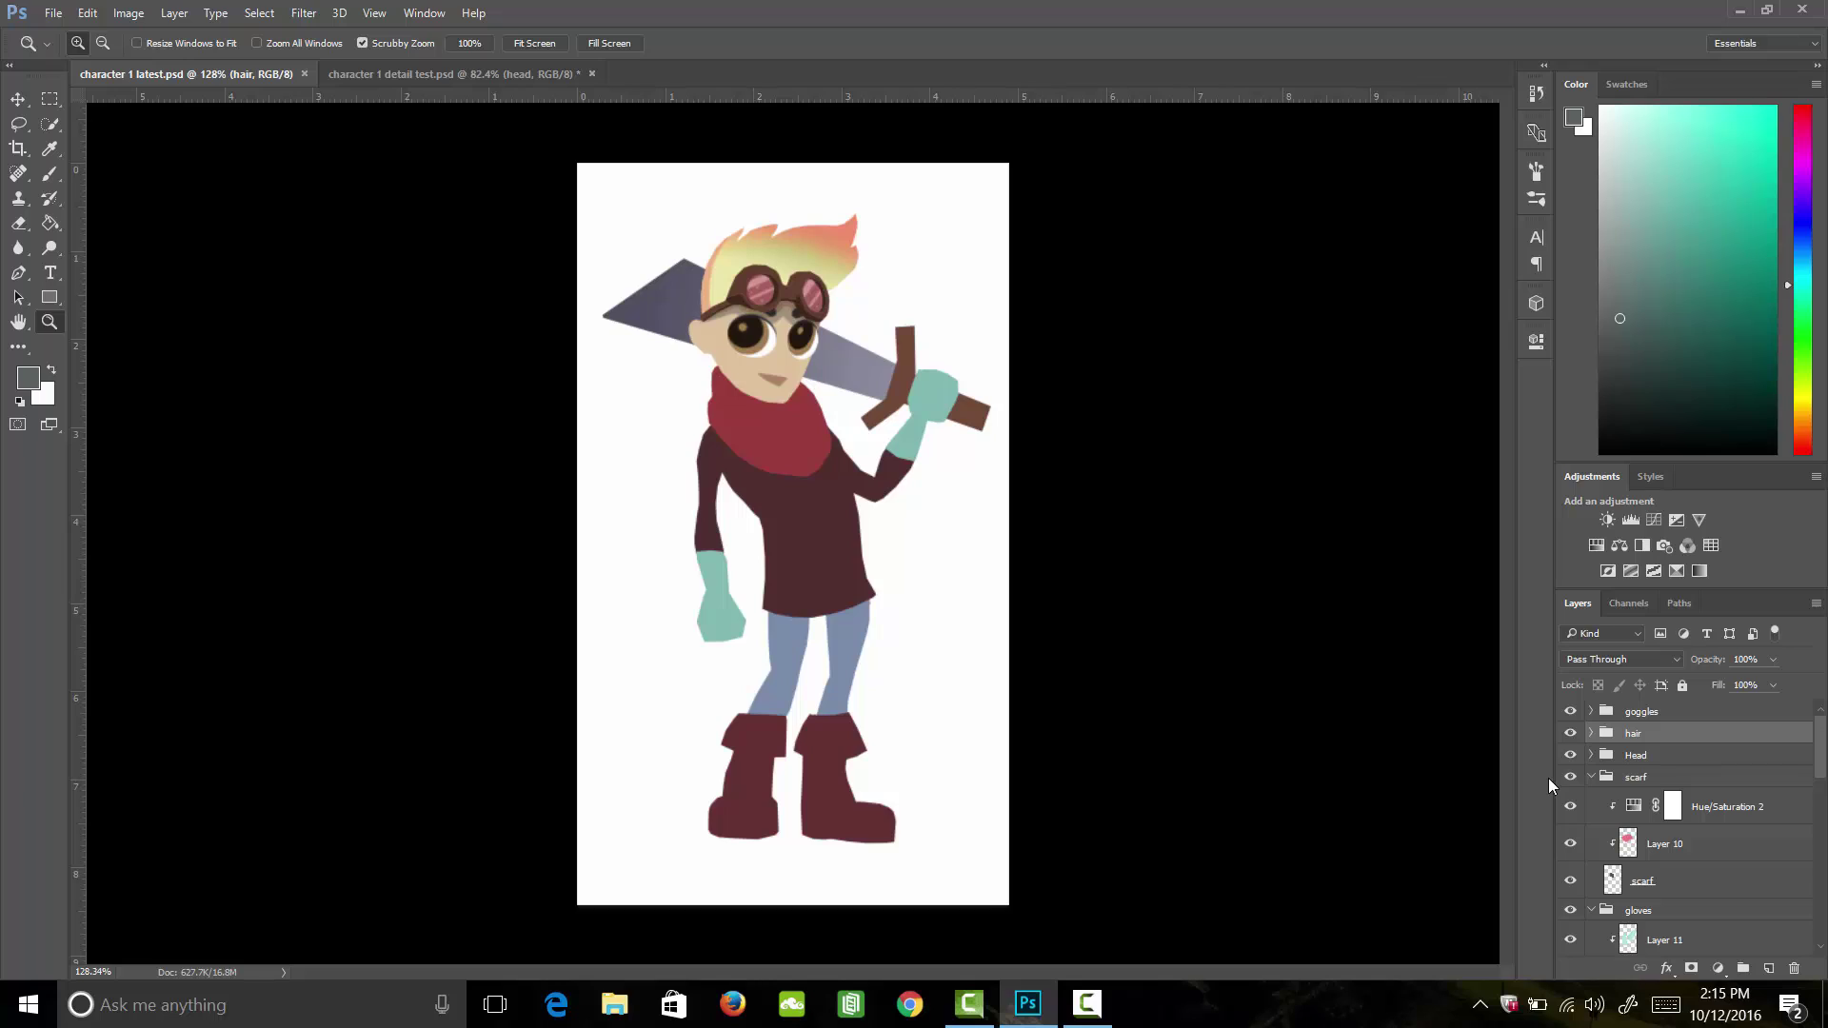
# Step: Add a new clipped layer in the scarf group and place it above Hue/Saturation 2
pyautogui.click(1648, 881)
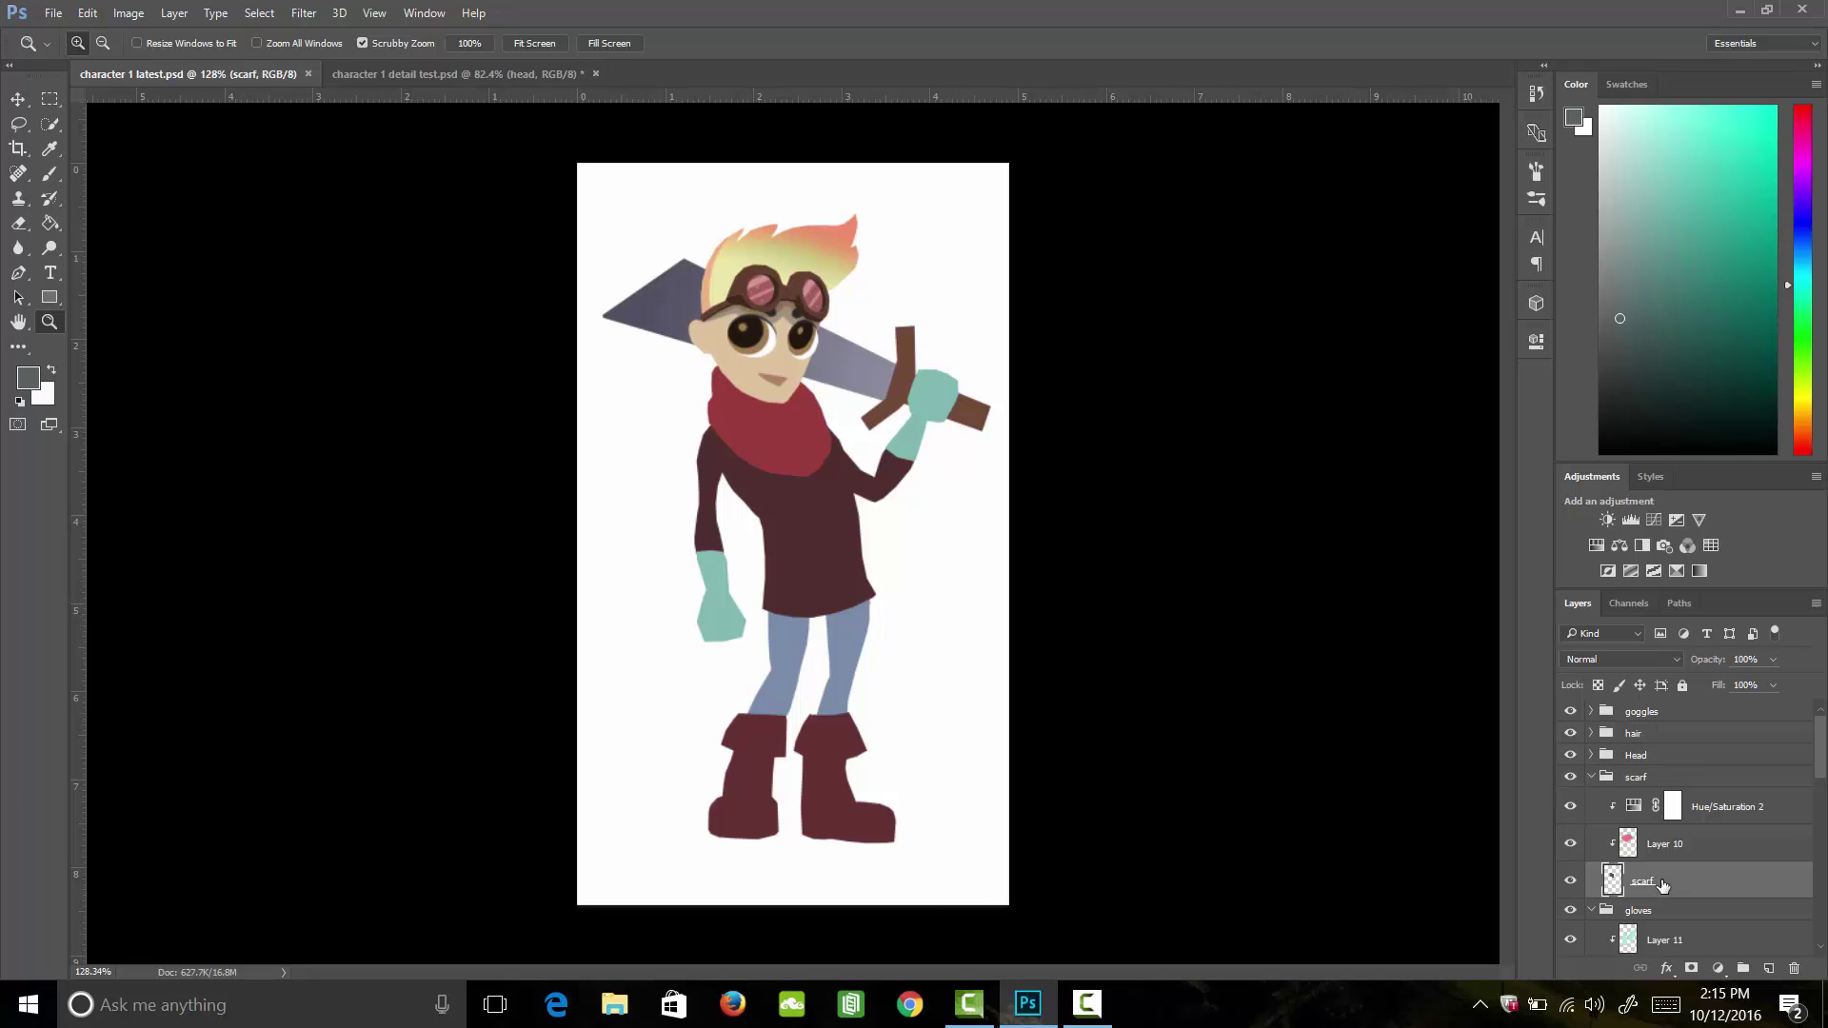
pyautogui.click(1769, 969)
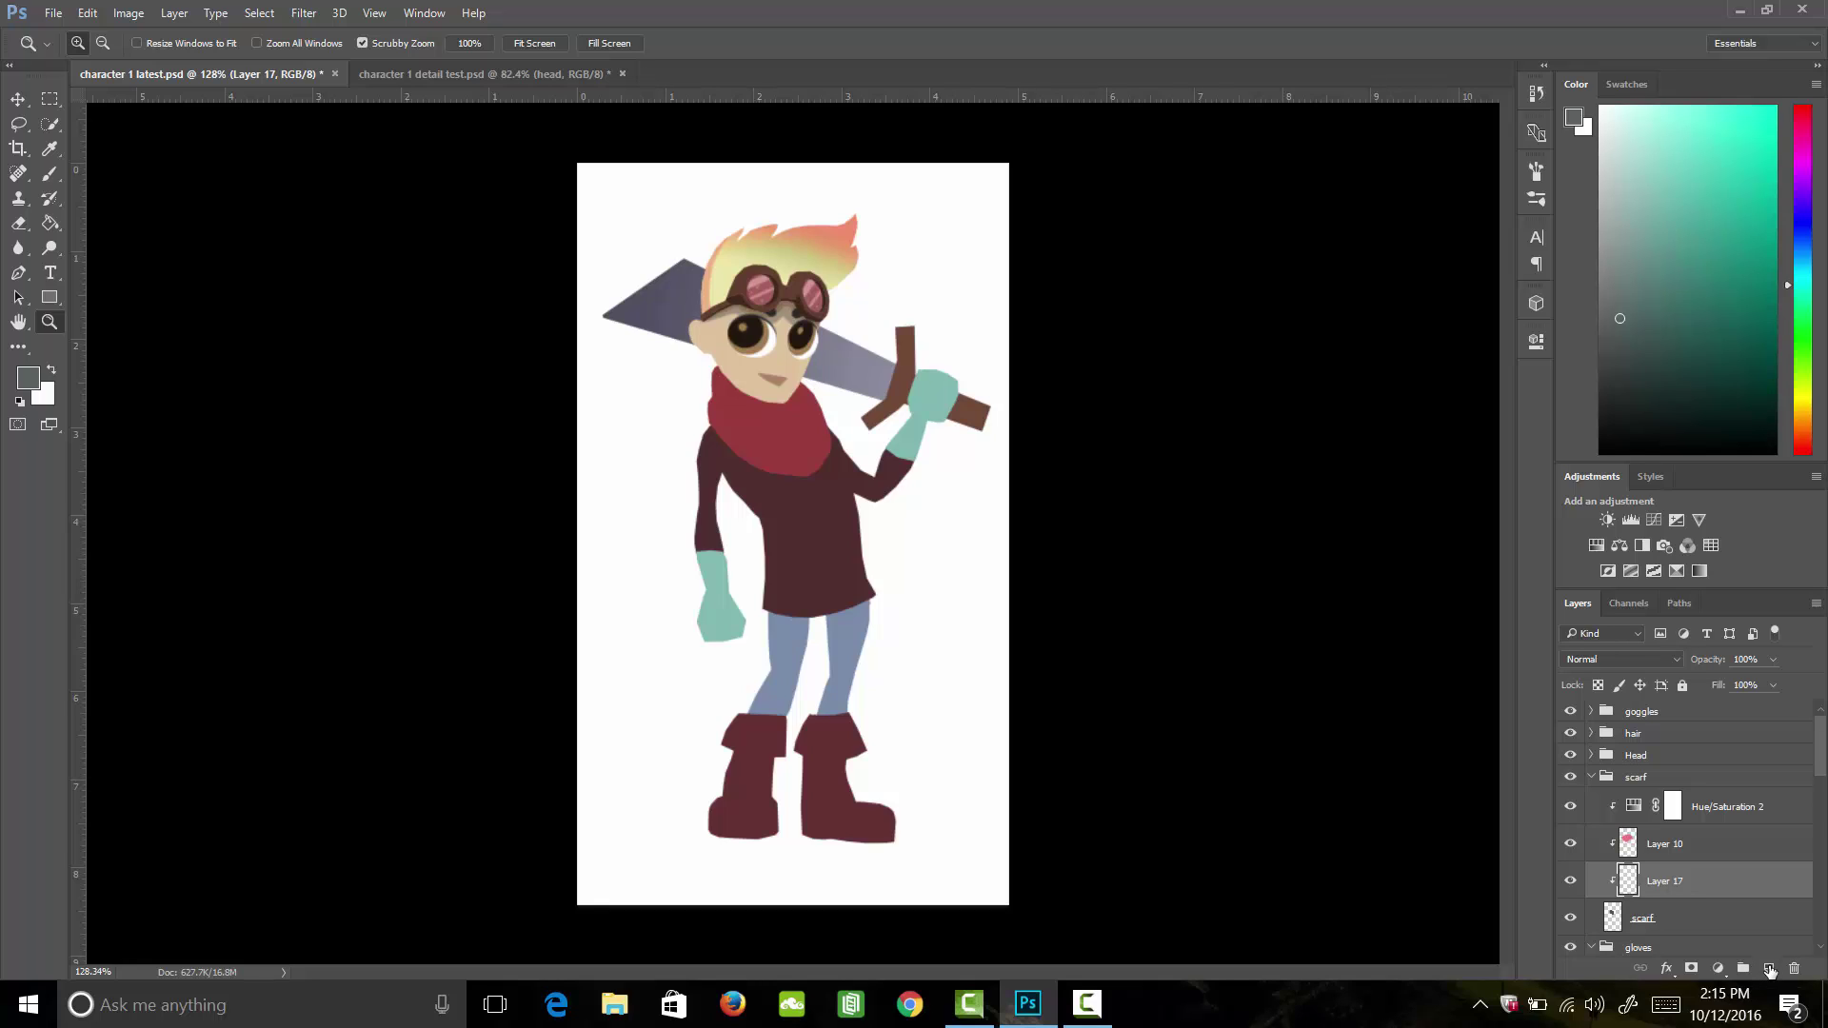
pyautogui.moveTo(1690, 878); pyautogui.dragTo(1700, 795)
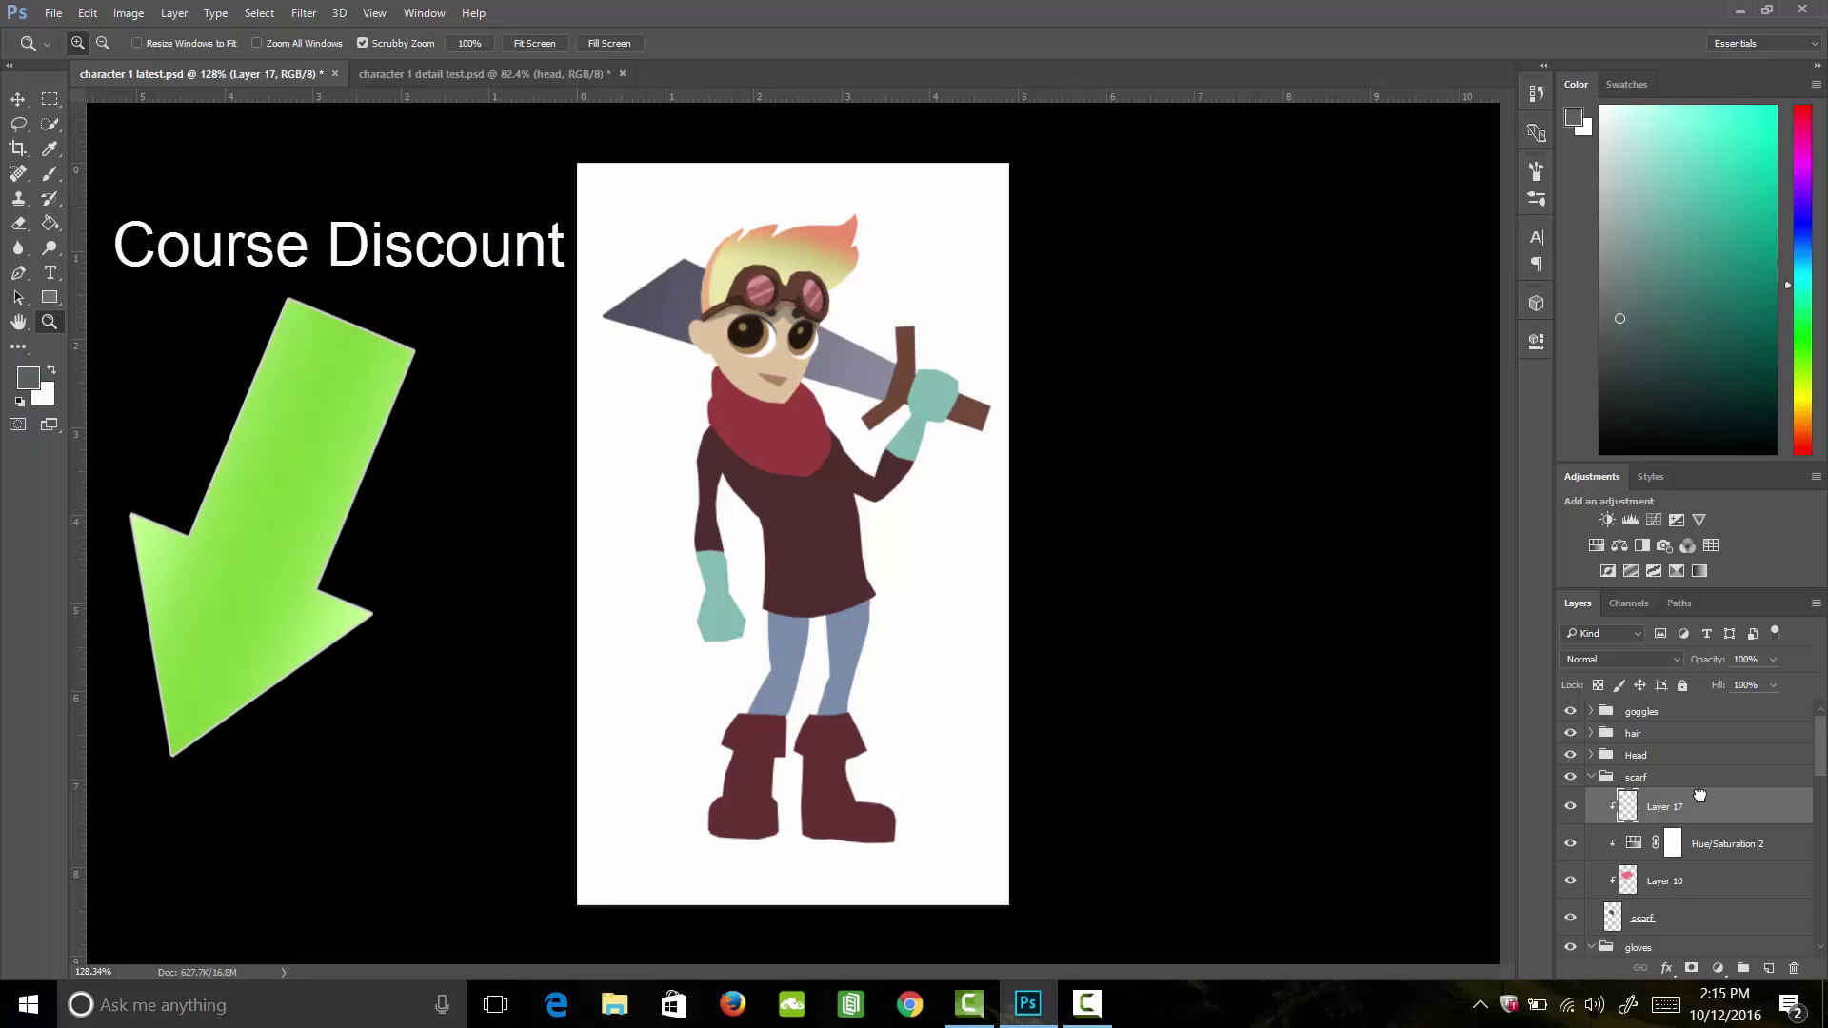
# Step: Sample the scarf's red and darken the foreground colour to 672525 for brush shading
pyautogui.press('i')
pyautogui.click(809, 422)
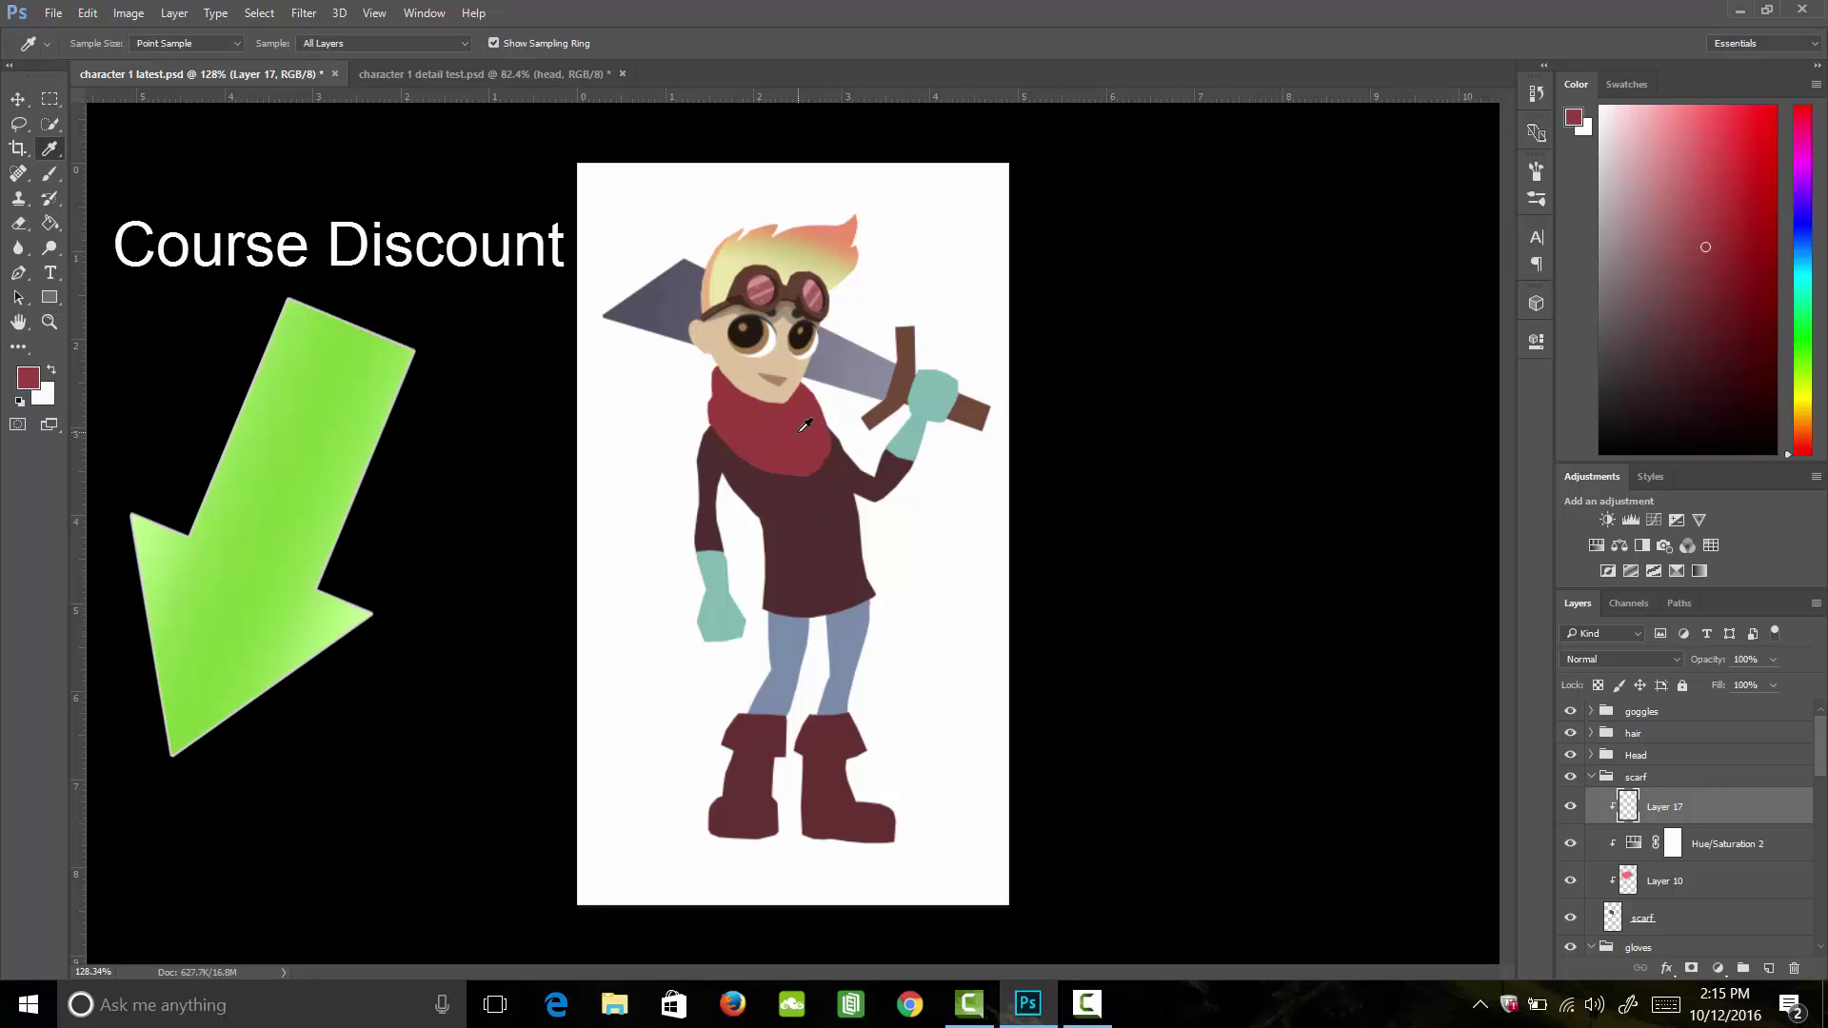
pyautogui.press('b')
pyautogui.scroll(4, 753, 424)
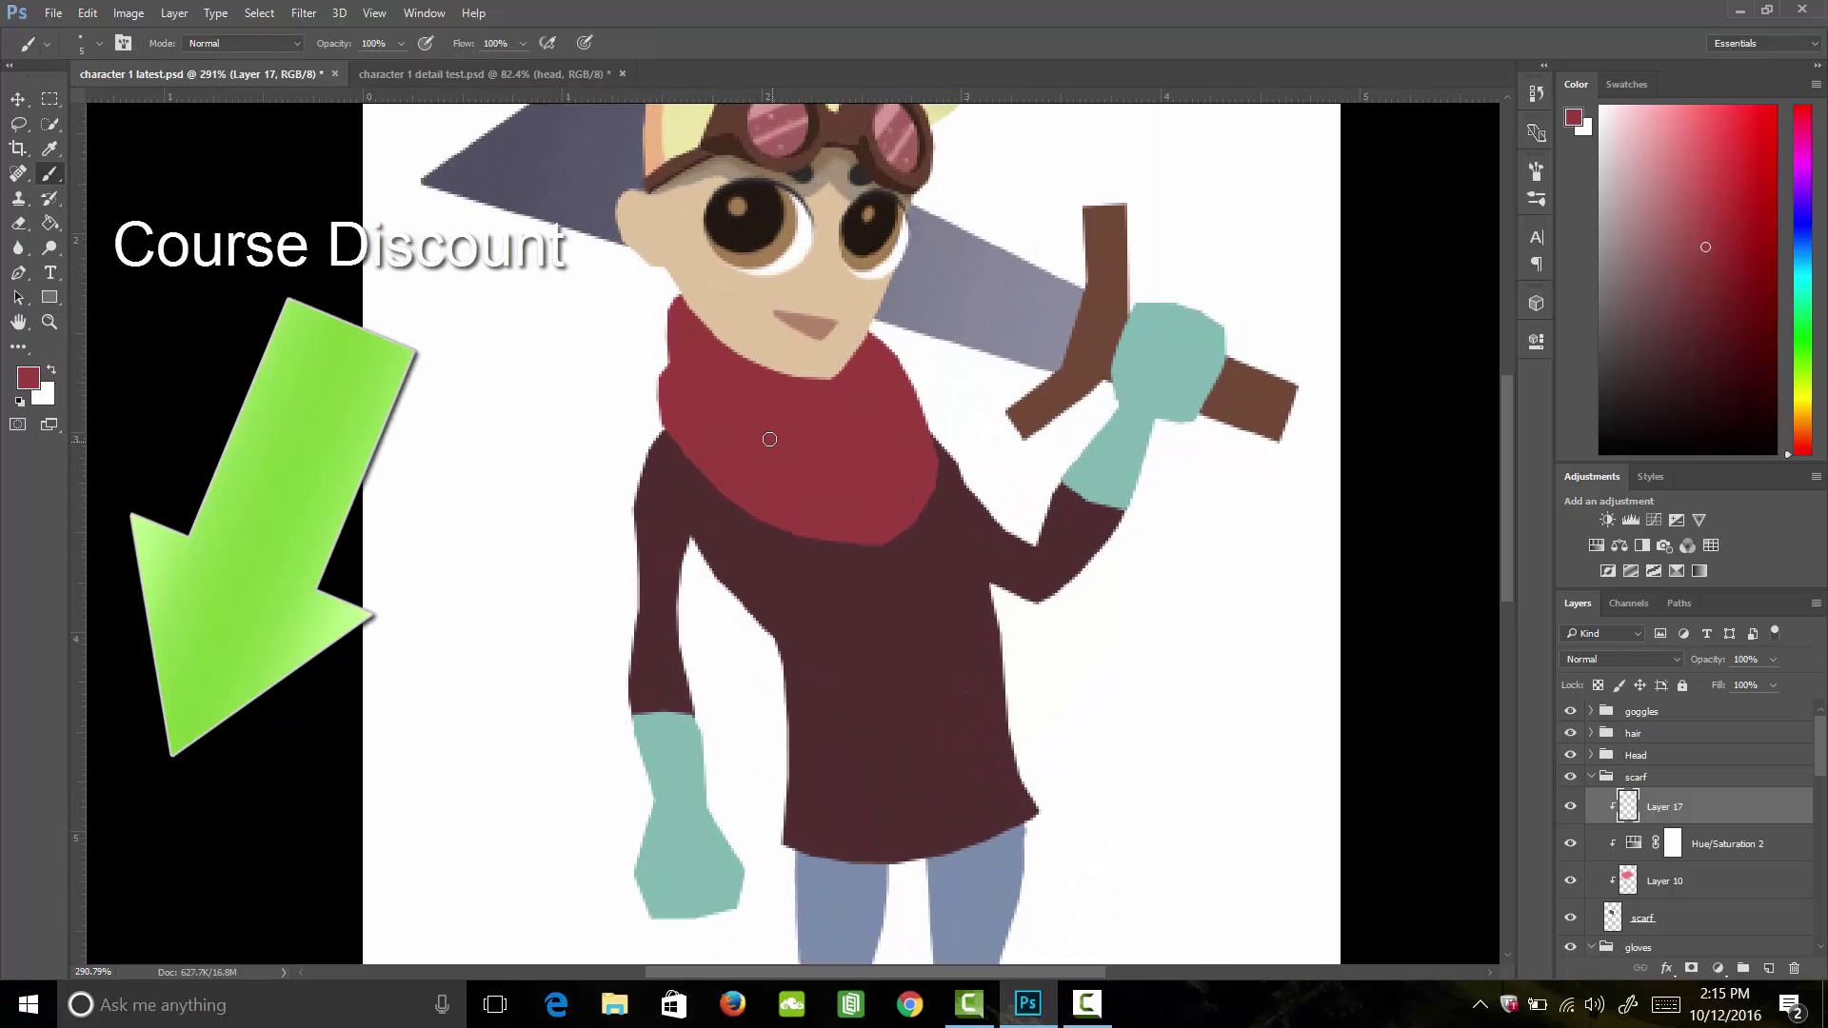
pyautogui.click(27, 378)
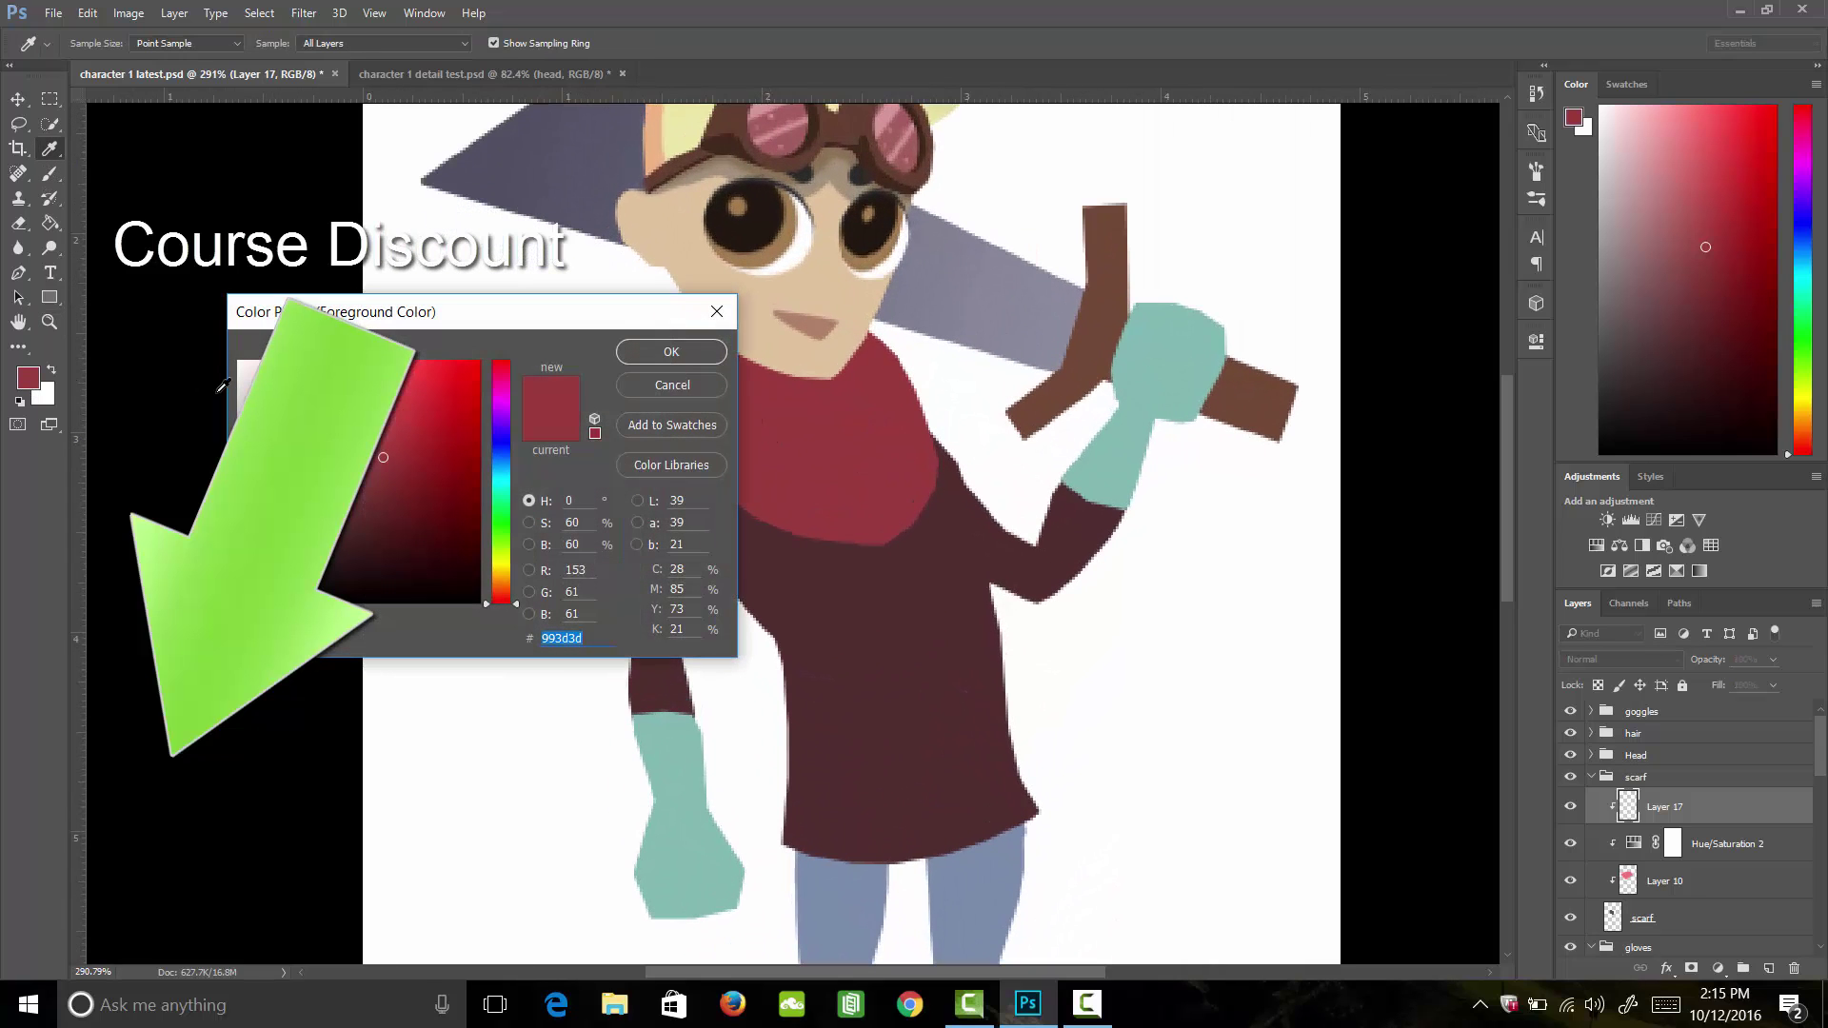
pyautogui.click(394, 505)
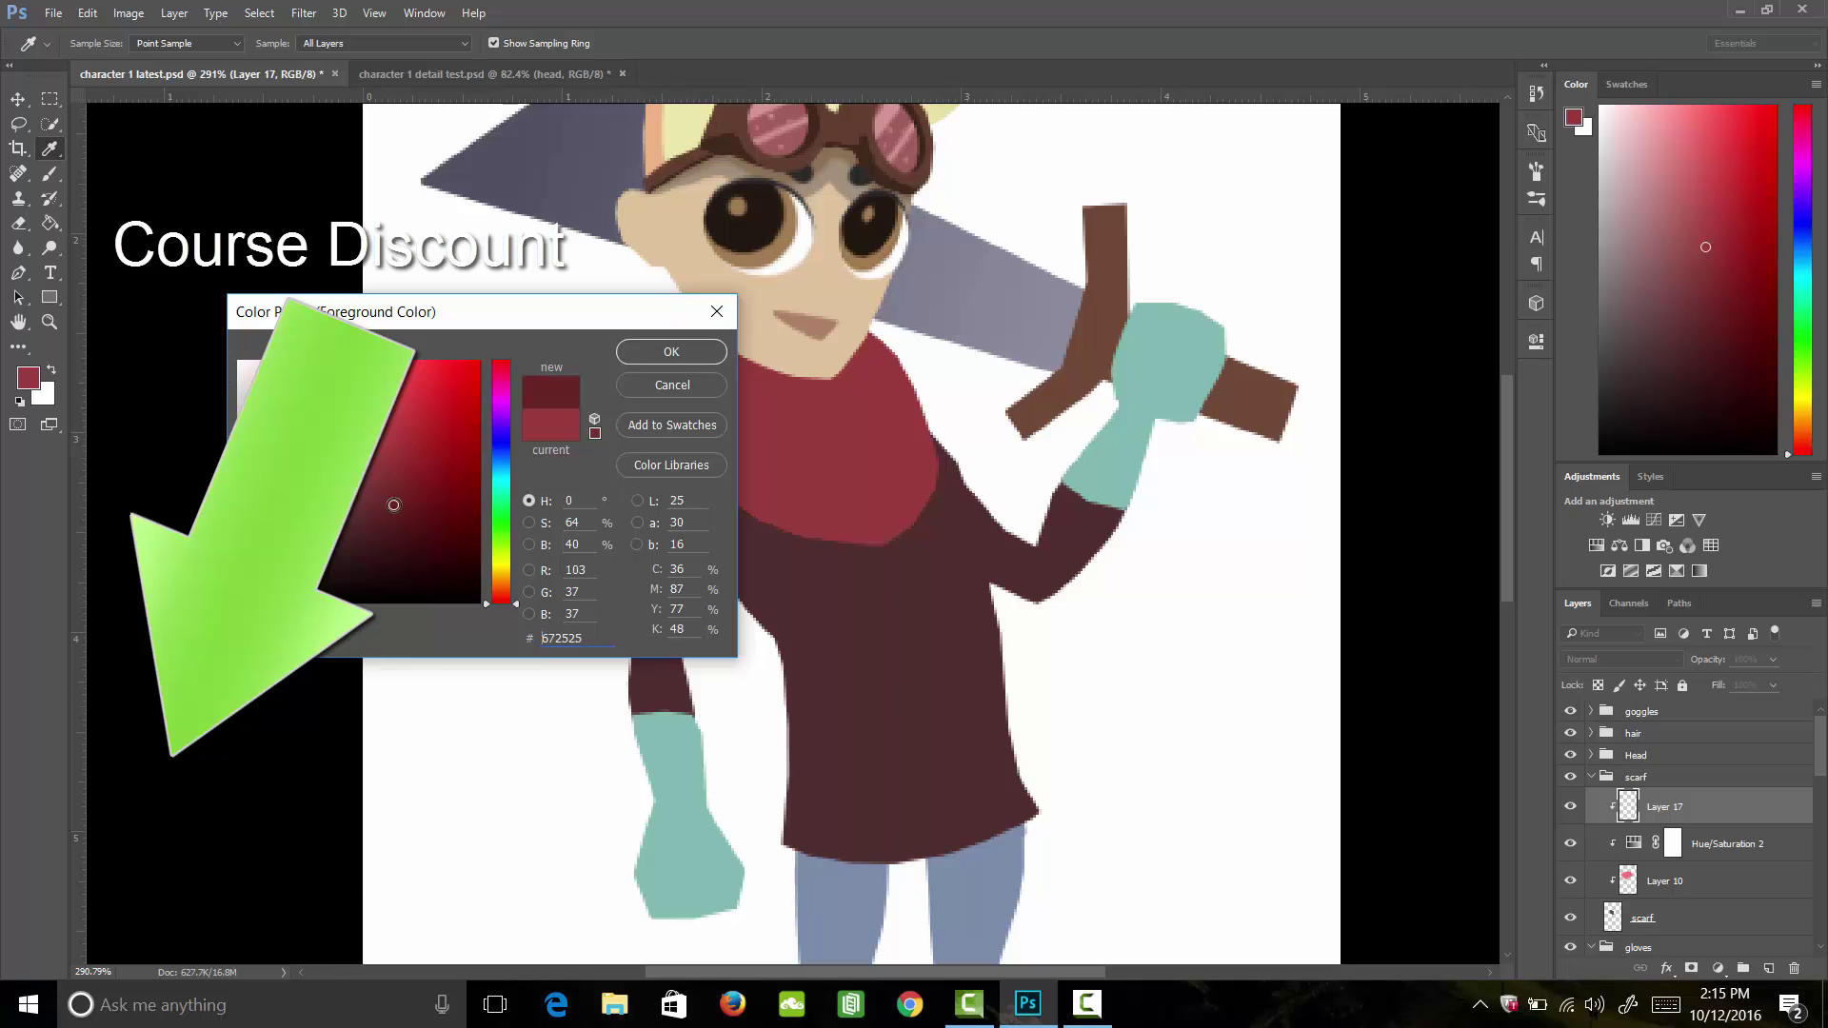
pyautogui.click(670, 352)
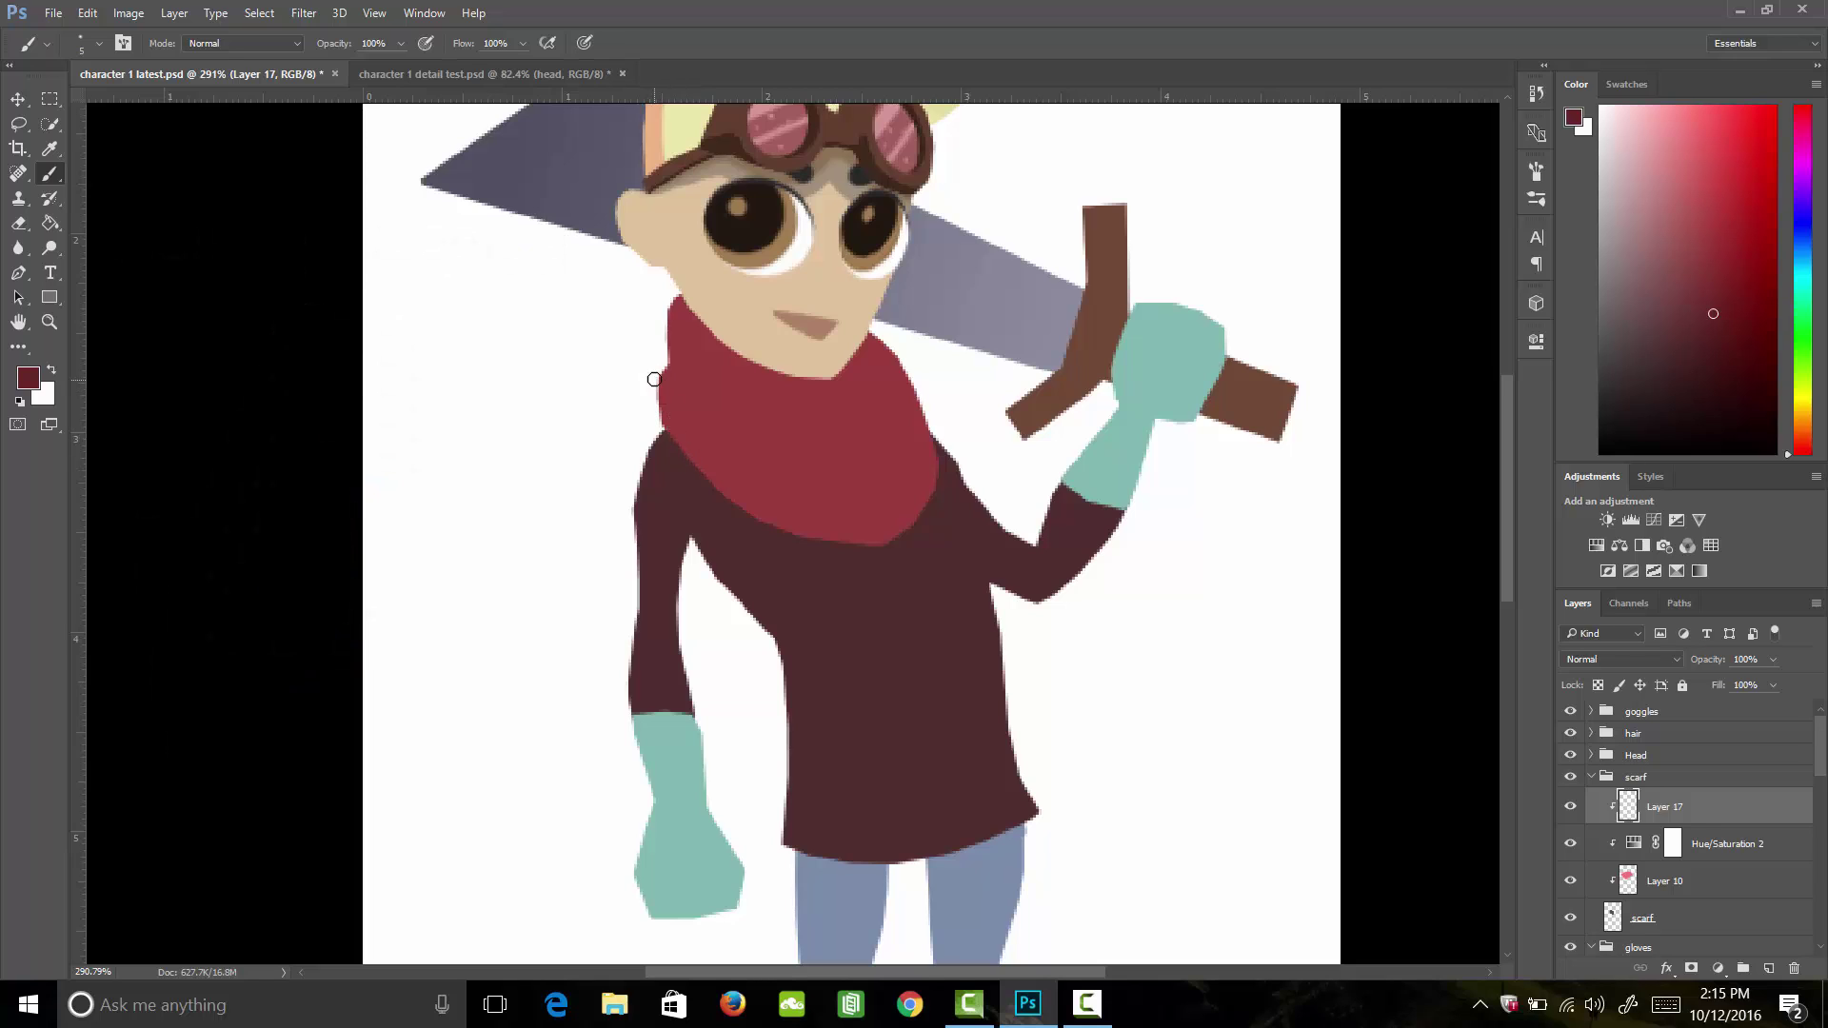
# Step: Paint dark red shading along the scarf's lower left edge and an upper left fold on Layer 17, tapering the fold with the Eraser
pyautogui.moveTo(750, 503)
pyautogui.mouseDown()
pyautogui.moveTo(664, 391)
pyautogui.moveTo(729, 495)
pyautogui.moveTo(826, 544)
pyautogui.moveTo(728, 491)
pyautogui.moveTo(790, 531)
pyautogui.moveTo(898, 567)
pyautogui.moveTo(853, 530)
pyautogui.moveTo(894, 559)
pyautogui.moveTo(924, 536)
pyautogui.moveTo(872, 556)
pyautogui.mouseUp()
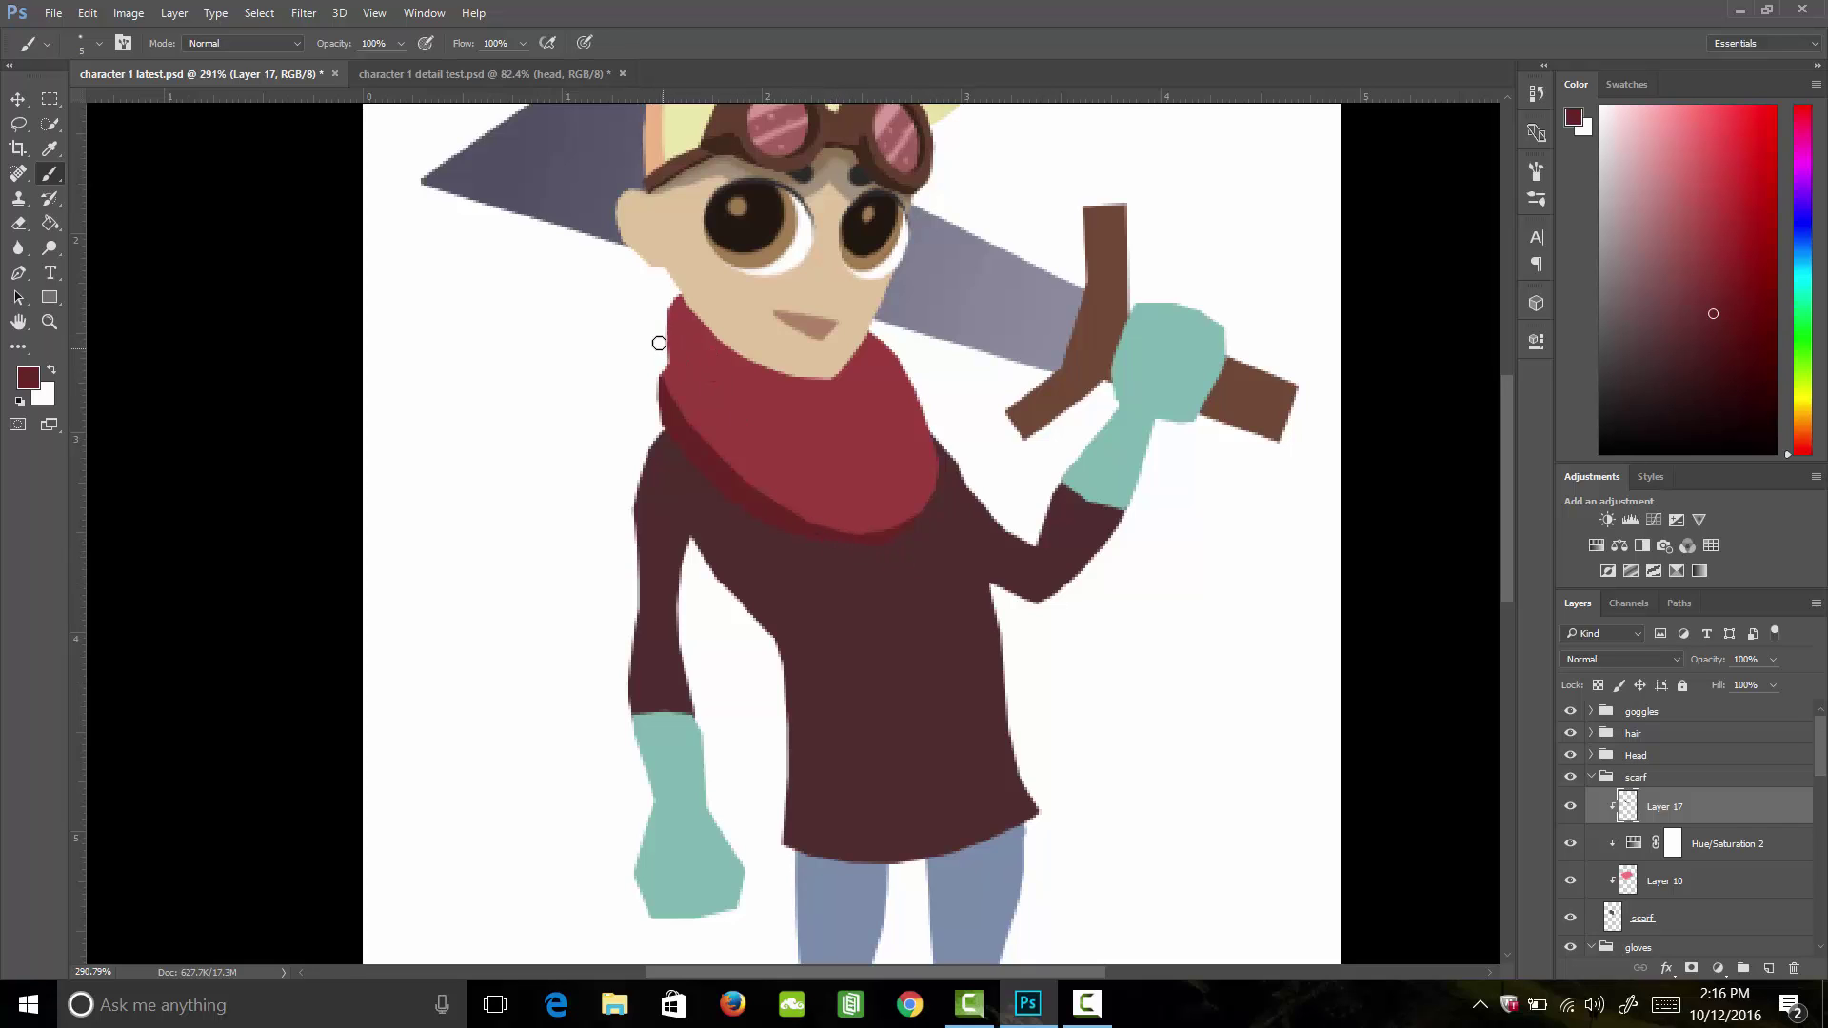
pyautogui.moveTo(668, 368)
pyautogui.mouseDown()
pyautogui.moveTo(757, 412)
pyautogui.moveTo(663, 318)
pyautogui.moveTo(764, 410)
pyautogui.moveTo(663, 321)
pyautogui.moveTo(751, 401)
pyautogui.moveTo(678, 350)
pyautogui.moveTo(802, 417)
pyautogui.mouseUp()
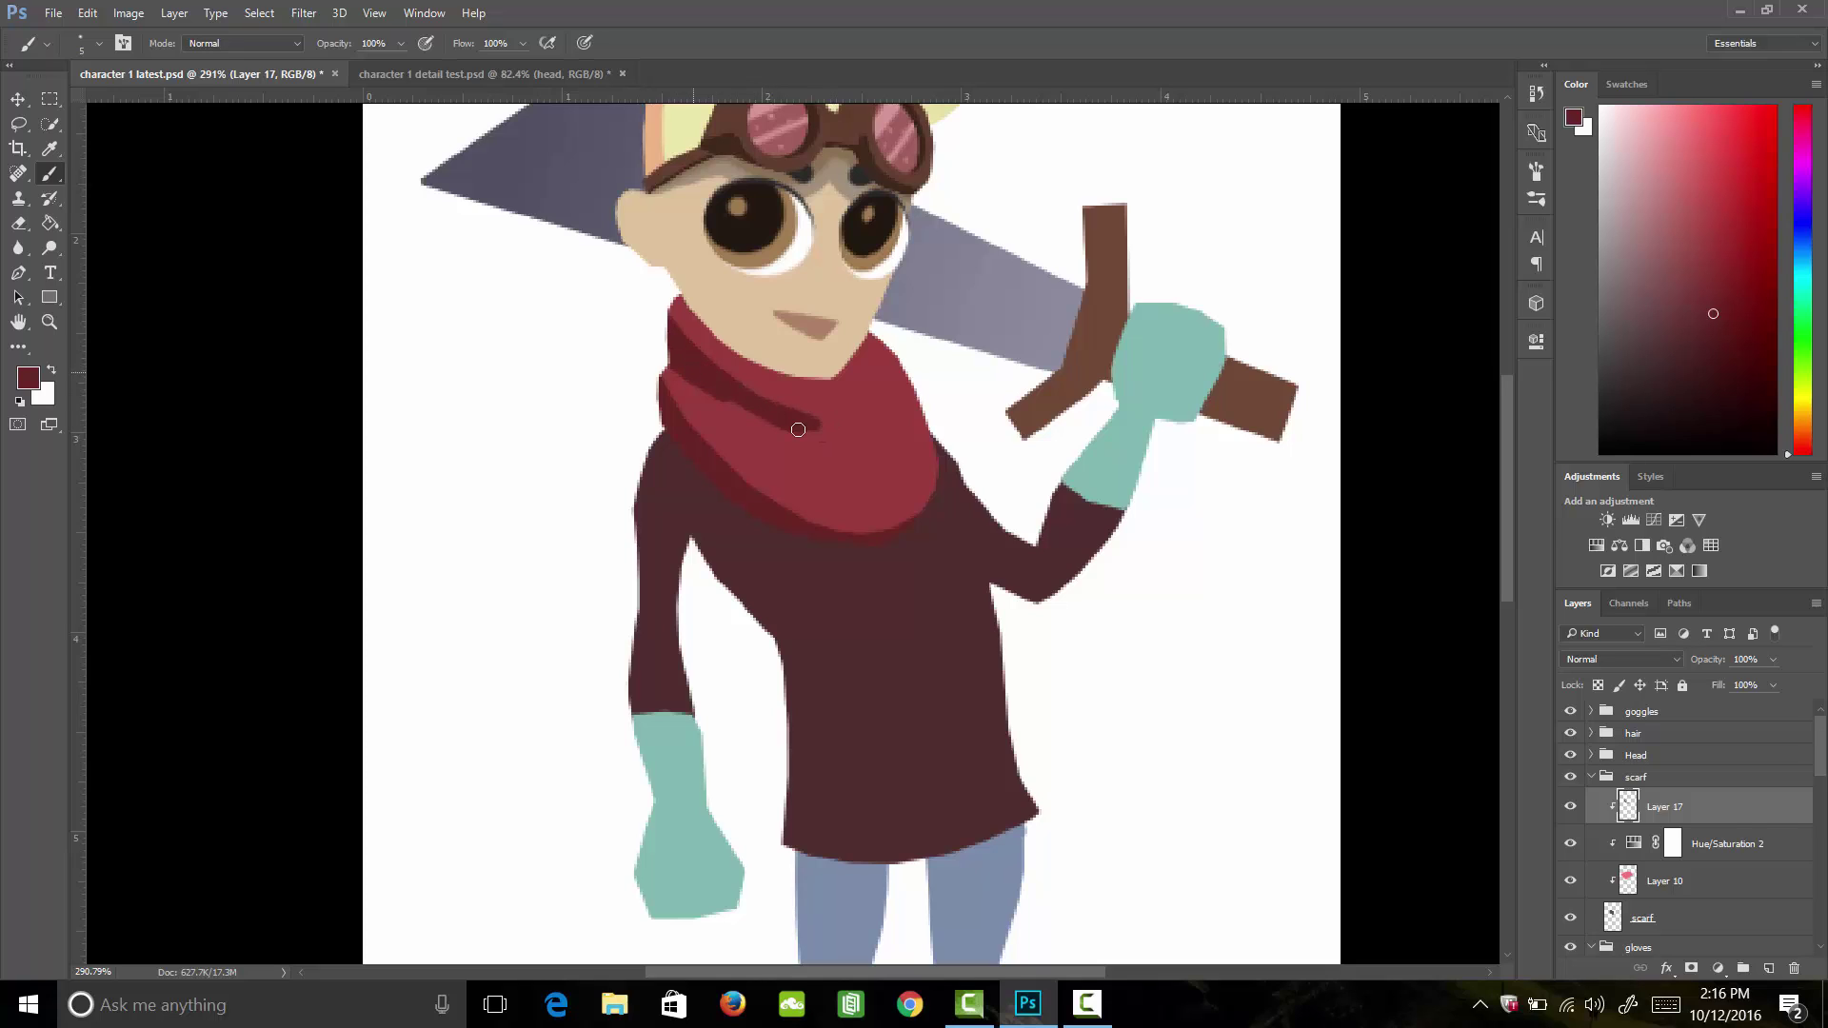
pyautogui.press('e')
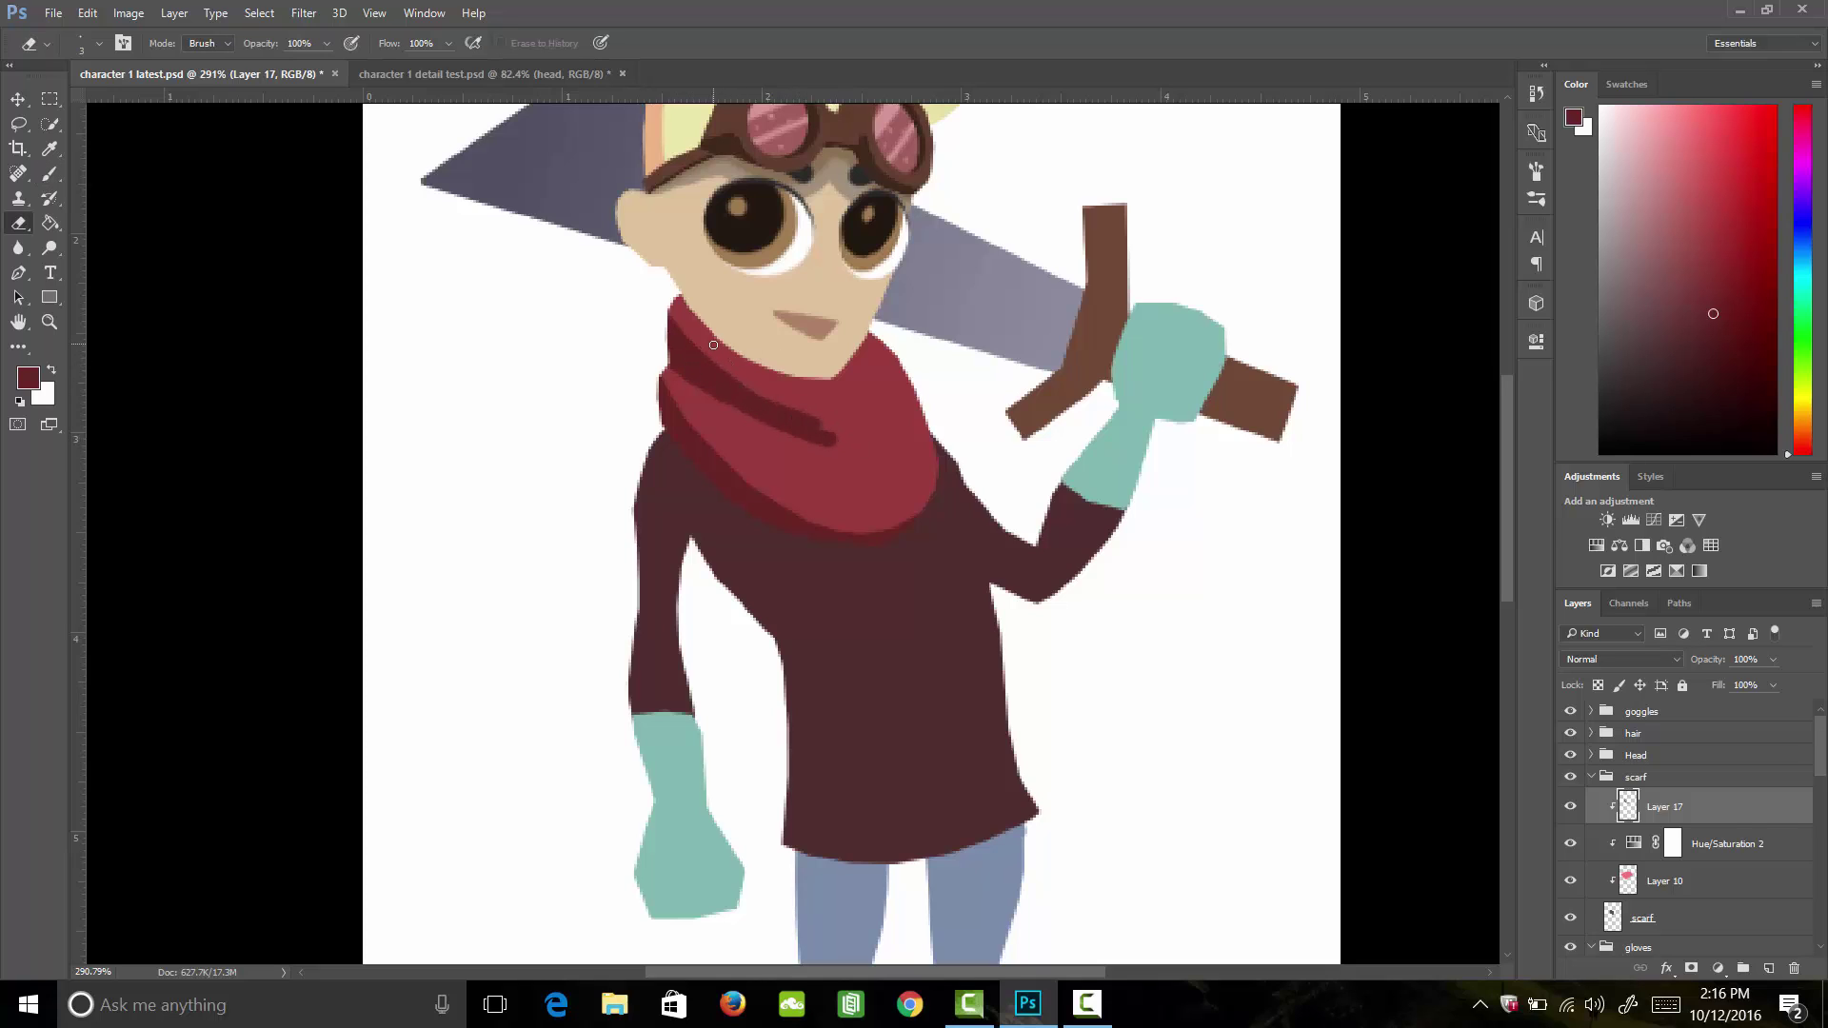
pyautogui.moveTo(777, 407)
pyautogui.mouseDown()
pyautogui.moveTo(836, 438)
pyautogui.moveTo(767, 402)
pyautogui.mouseUp()
pyautogui.moveTo(739, 376); pyautogui.dragTo(843, 436)
pyautogui.press('b')
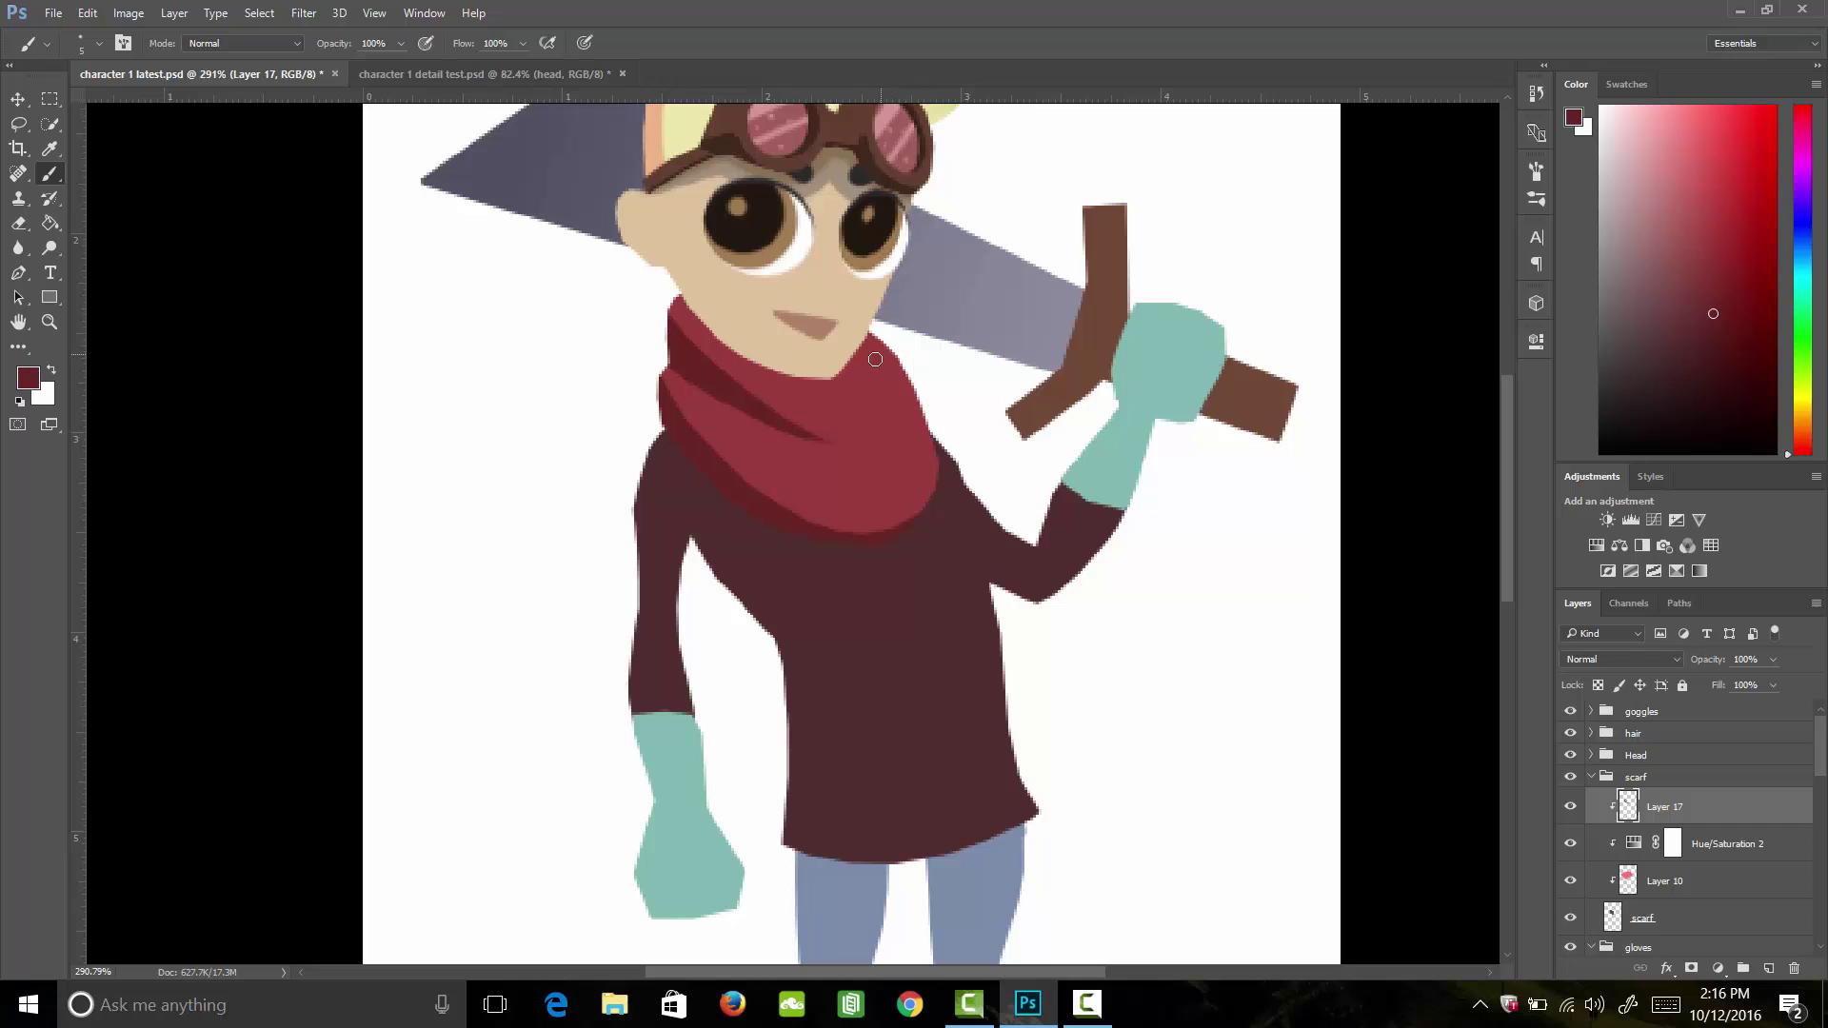
# Step: Paint dark red curved folds on the scarf's right side on Layer 17 and thin them with the Eraser
pyautogui.moveTo(845, 343)
pyautogui.mouseDown()
pyautogui.moveTo(830, 431)
pyautogui.moveTo(847, 366)
pyautogui.moveTo(847, 392)
pyautogui.moveTo(812, 413)
pyautogui.moveTo(839, 425)
pyautogui.moveTo(813, 406)
pyautogui.moveTo(883, 366)
pyautogui.moveTo(814, 415)
pyautogui.mouseUp()
pyautogui.press('e')
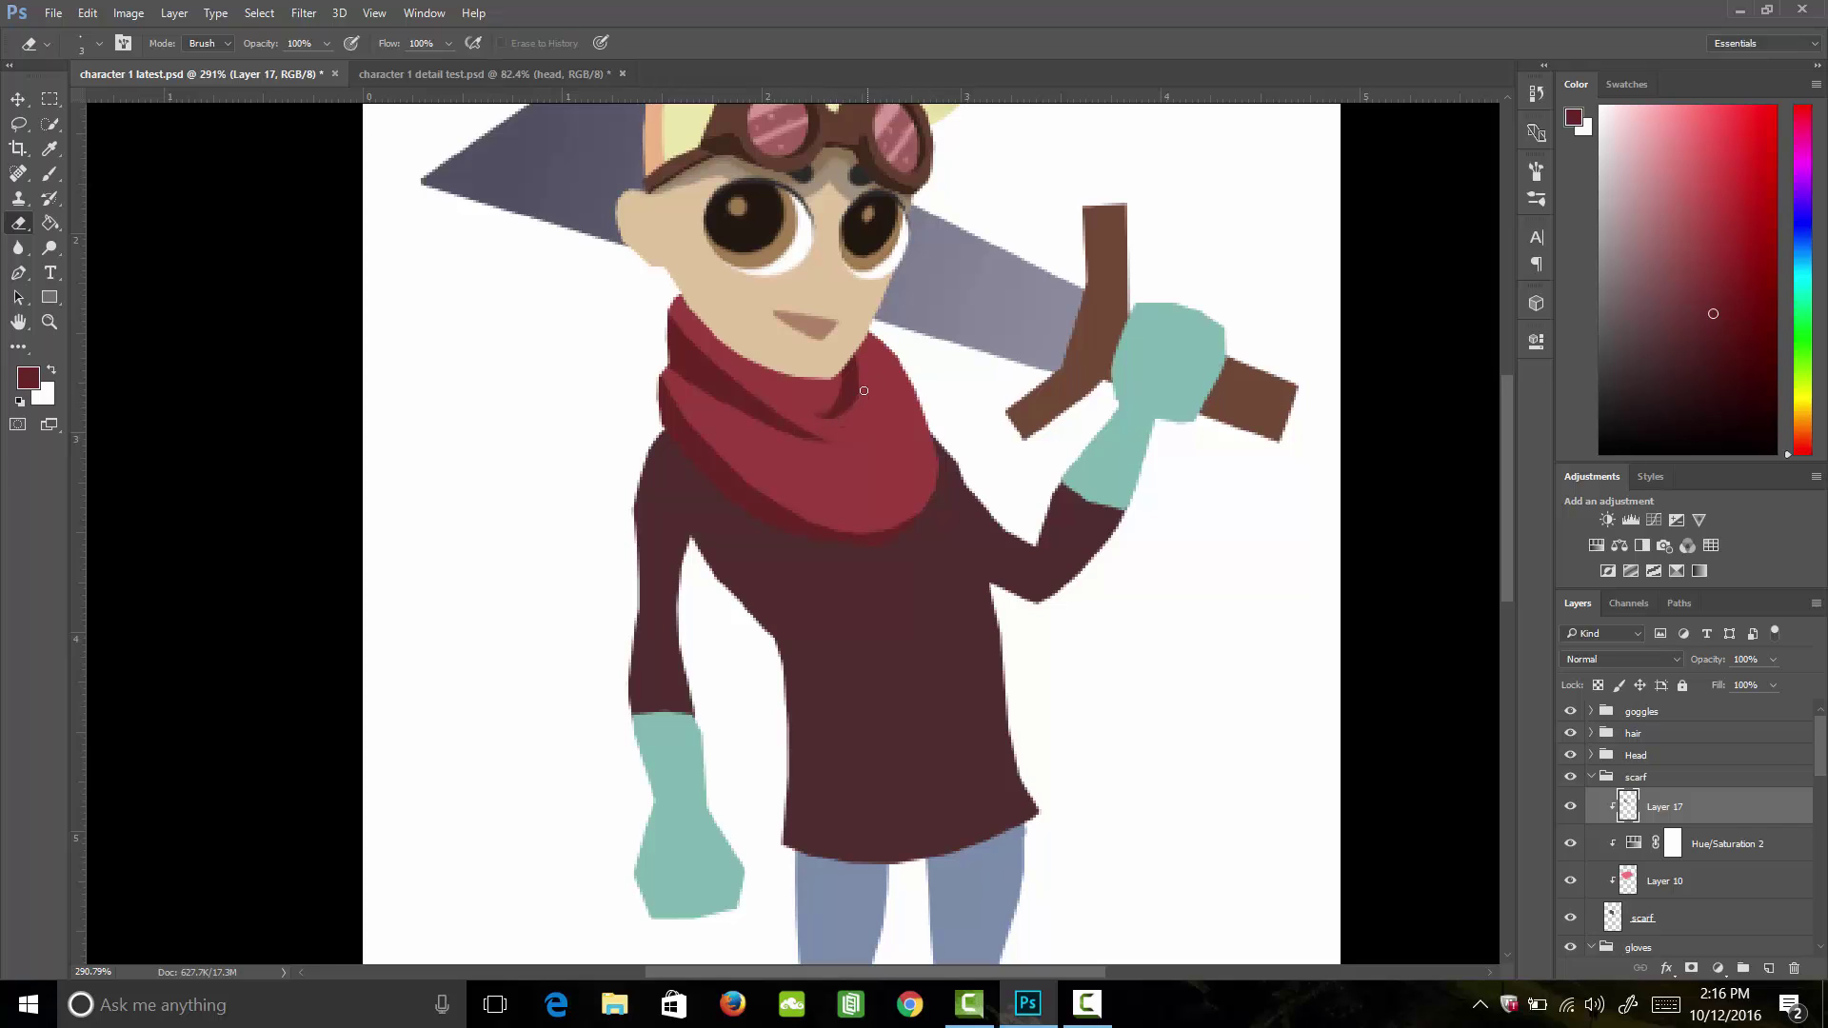
pyautogui.press('b')
pyautogui.moveTo(898, 354); pyautogui.dragTo(867, 471)
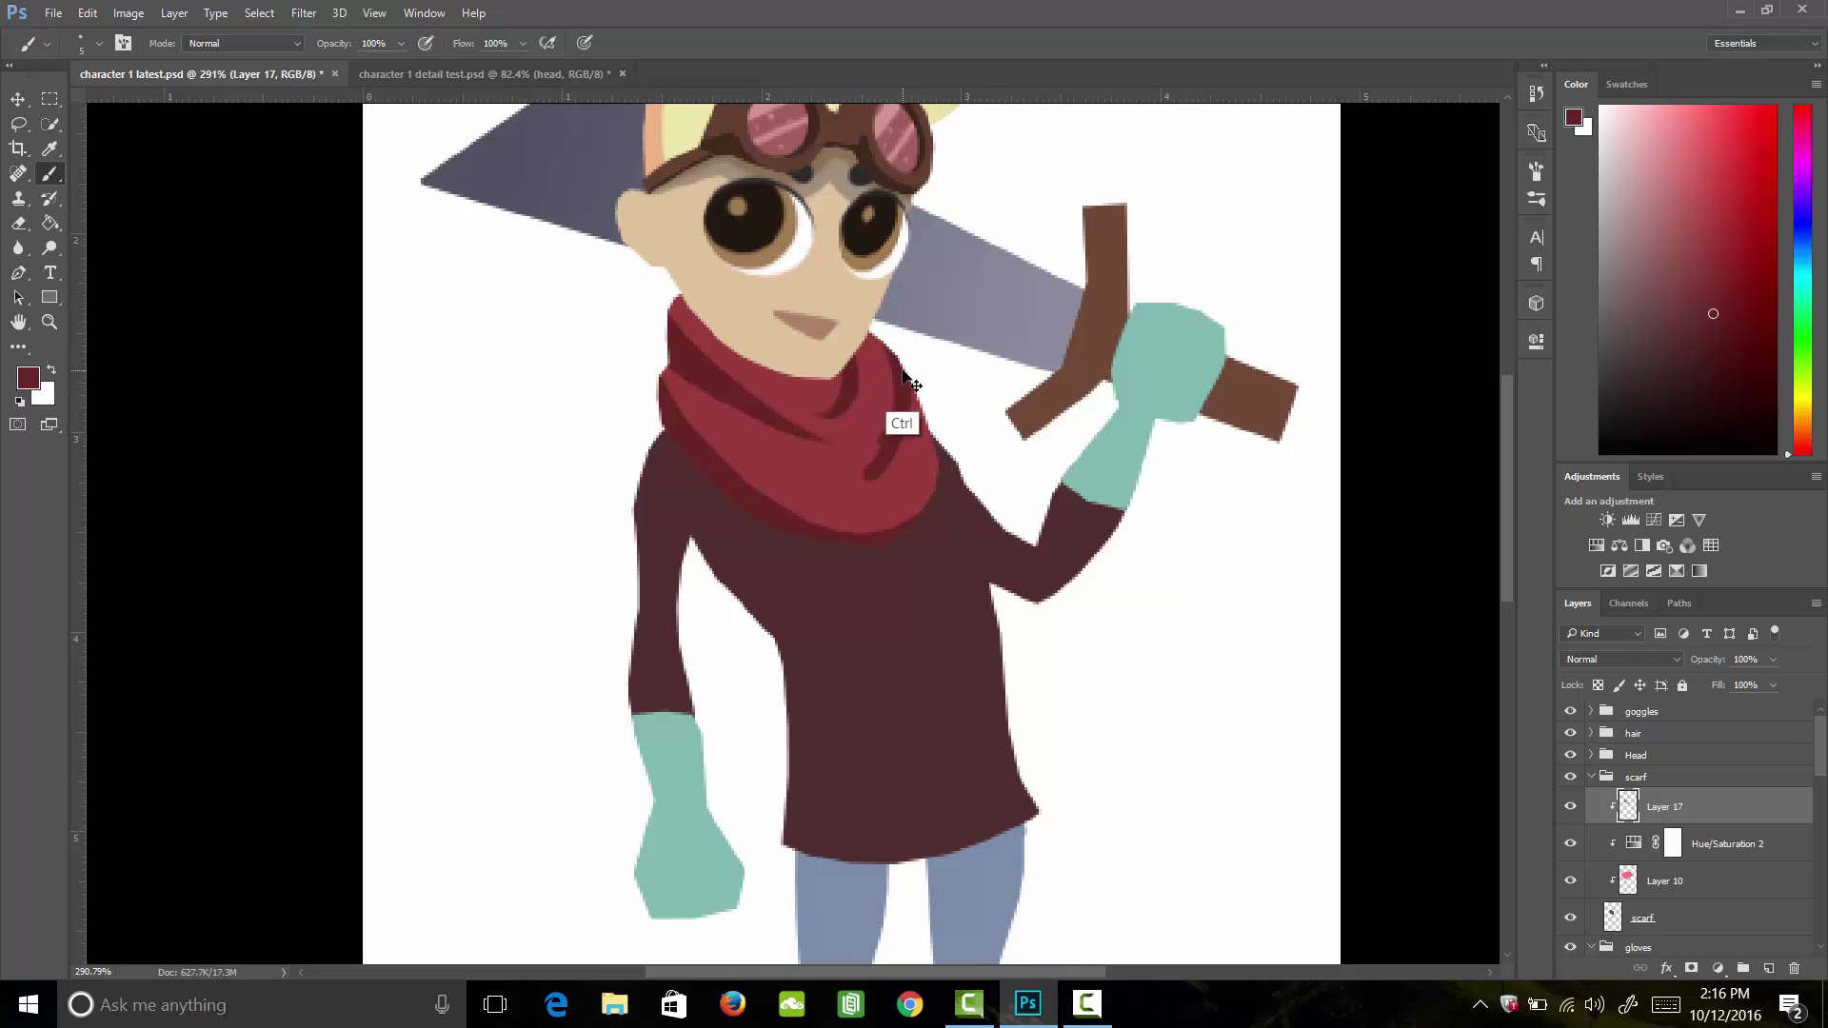
pyautogui.moveTo(892, 445)
pyautogui.mouseDown()
pyautogui.moveTo(908, 383)
pyautogui.moveTo(862, 464)
pyautogui.moveTo(825, 473)
pyautogui.moveTo(914, 416)
pyautogui.moveTo(817, 466)
pyautogui.mouseUp()
pyautogui.press('e')
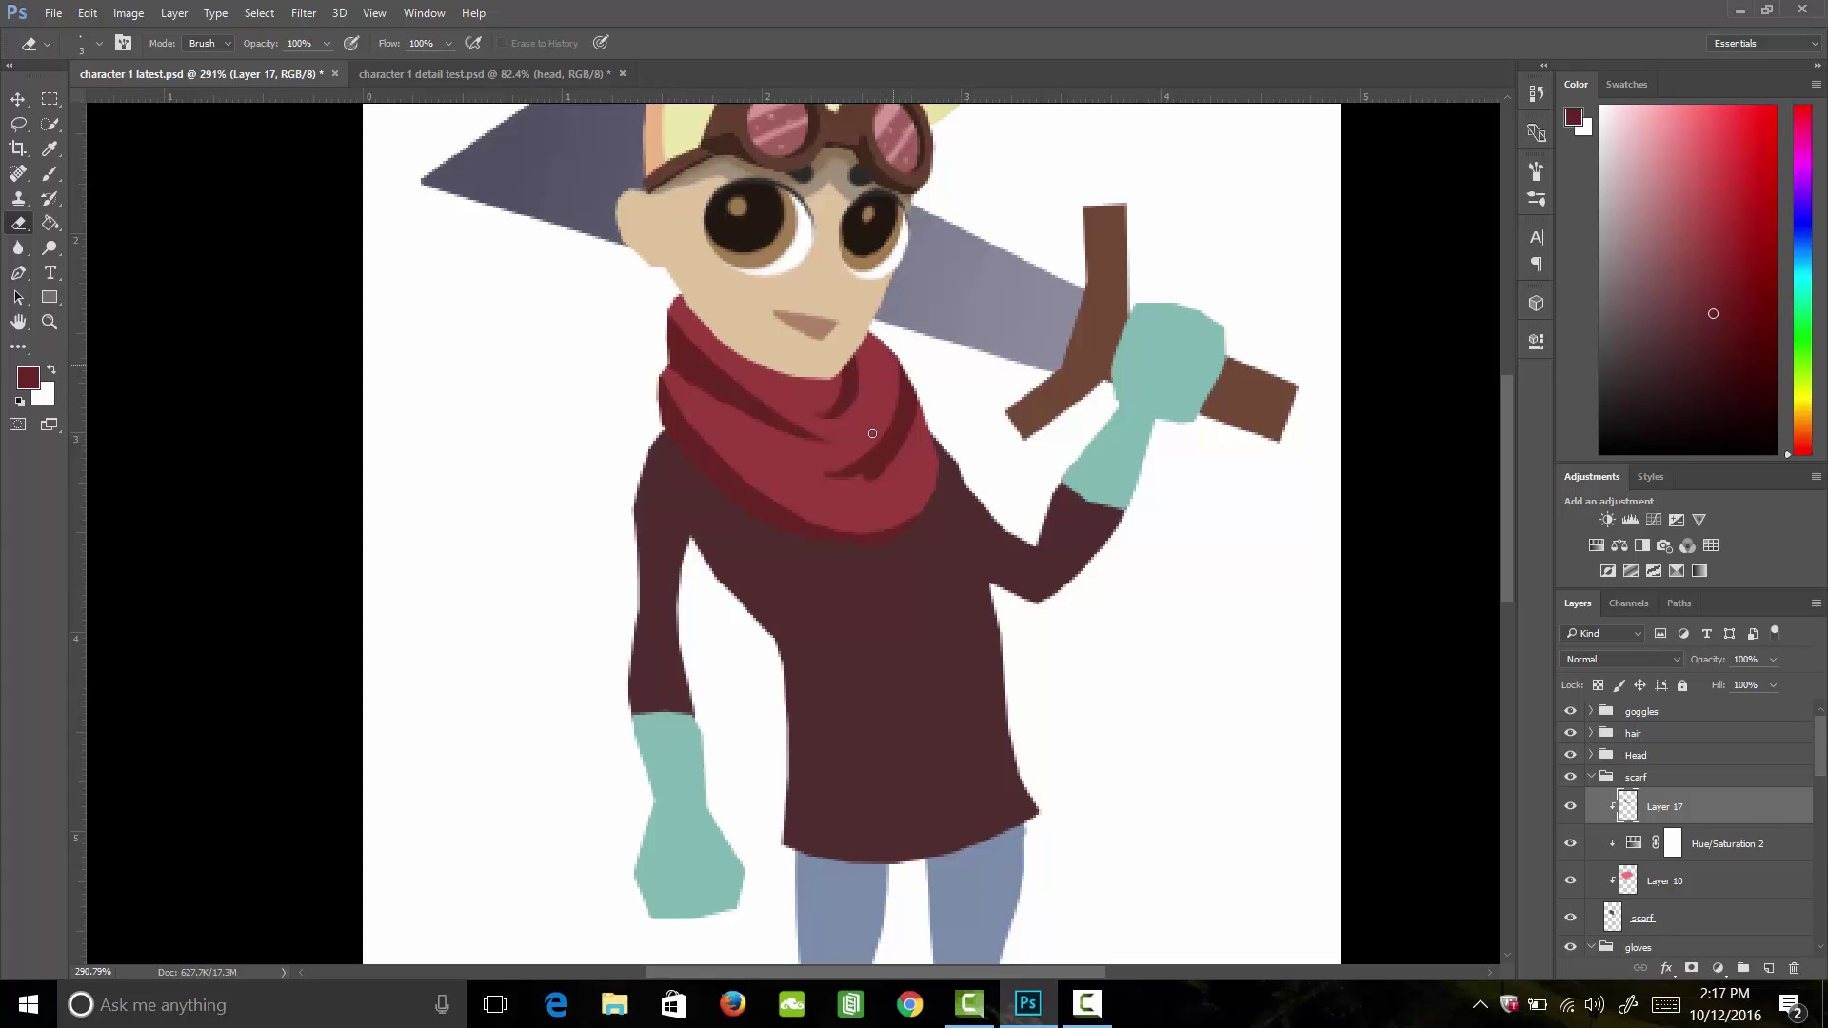
pyautogui.moveTo(875, 467); pyautogui.dragTo(885, 471)
pyautogui.press('b')
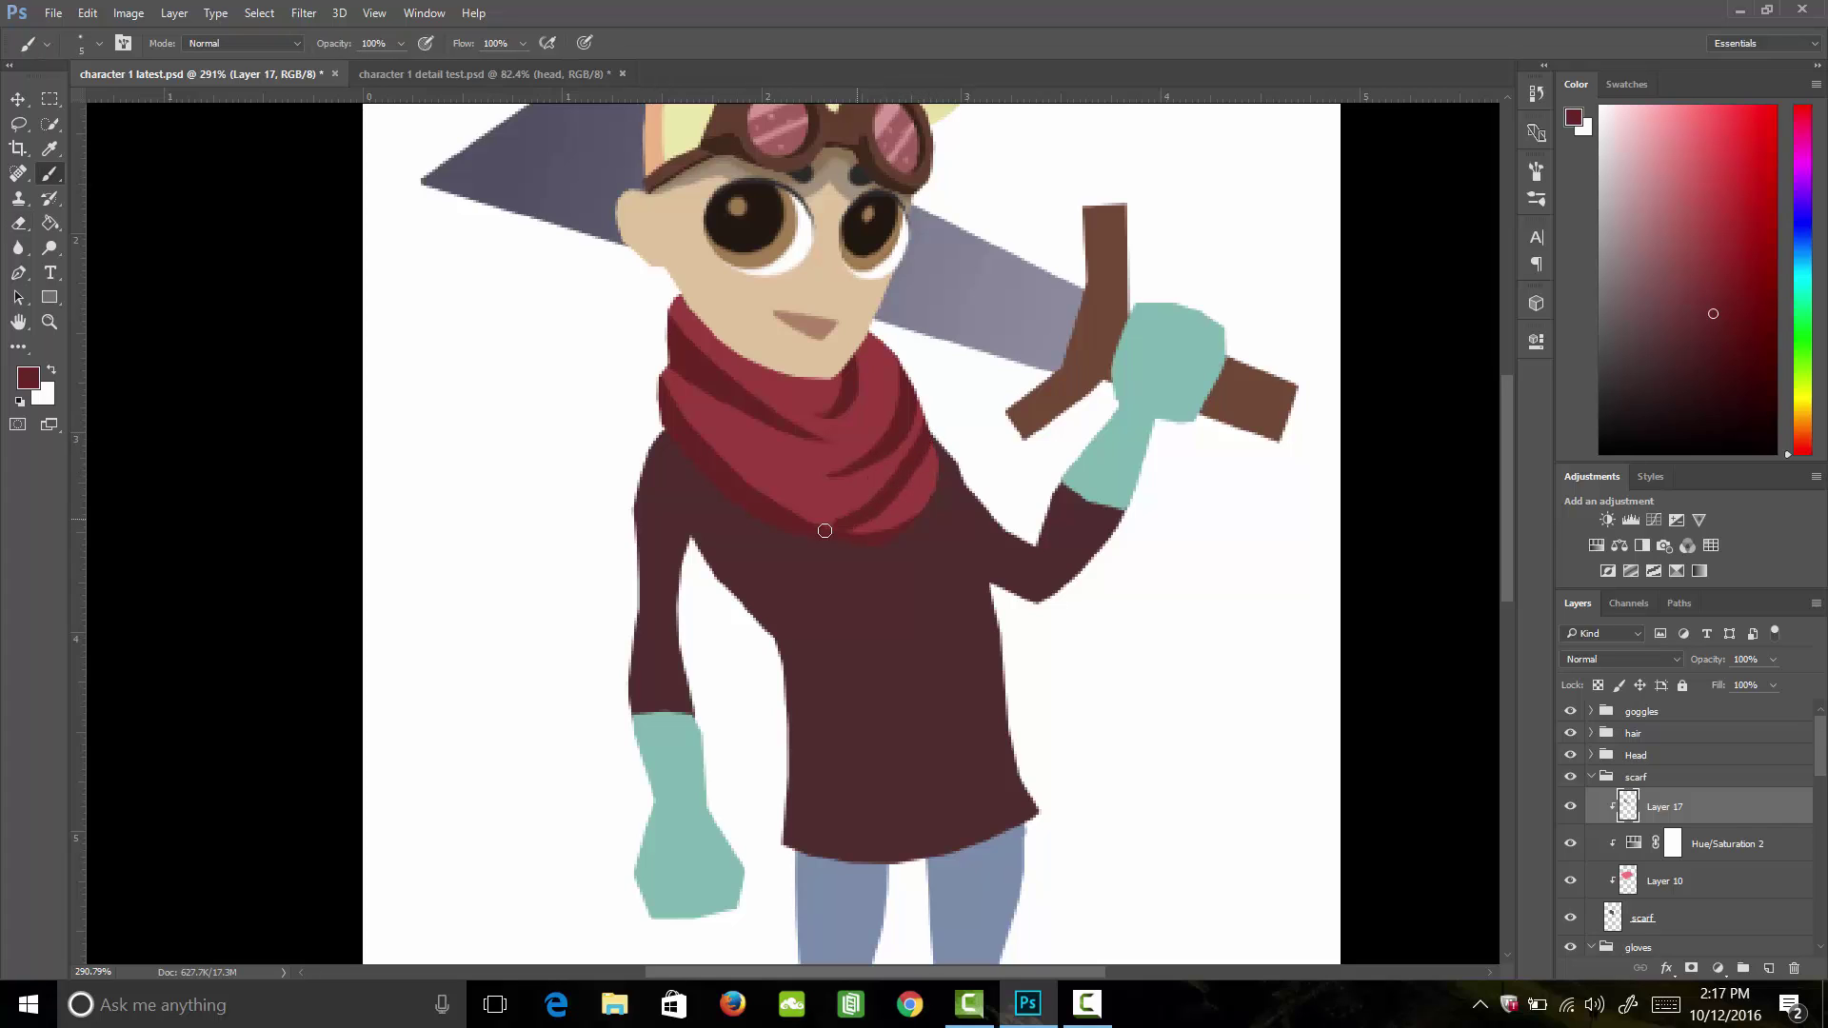
# Step: Paint dark red shading along the scarf's bottom and right edges on Layer 17 and trim it with the Eraser
pyautogui.press('e')
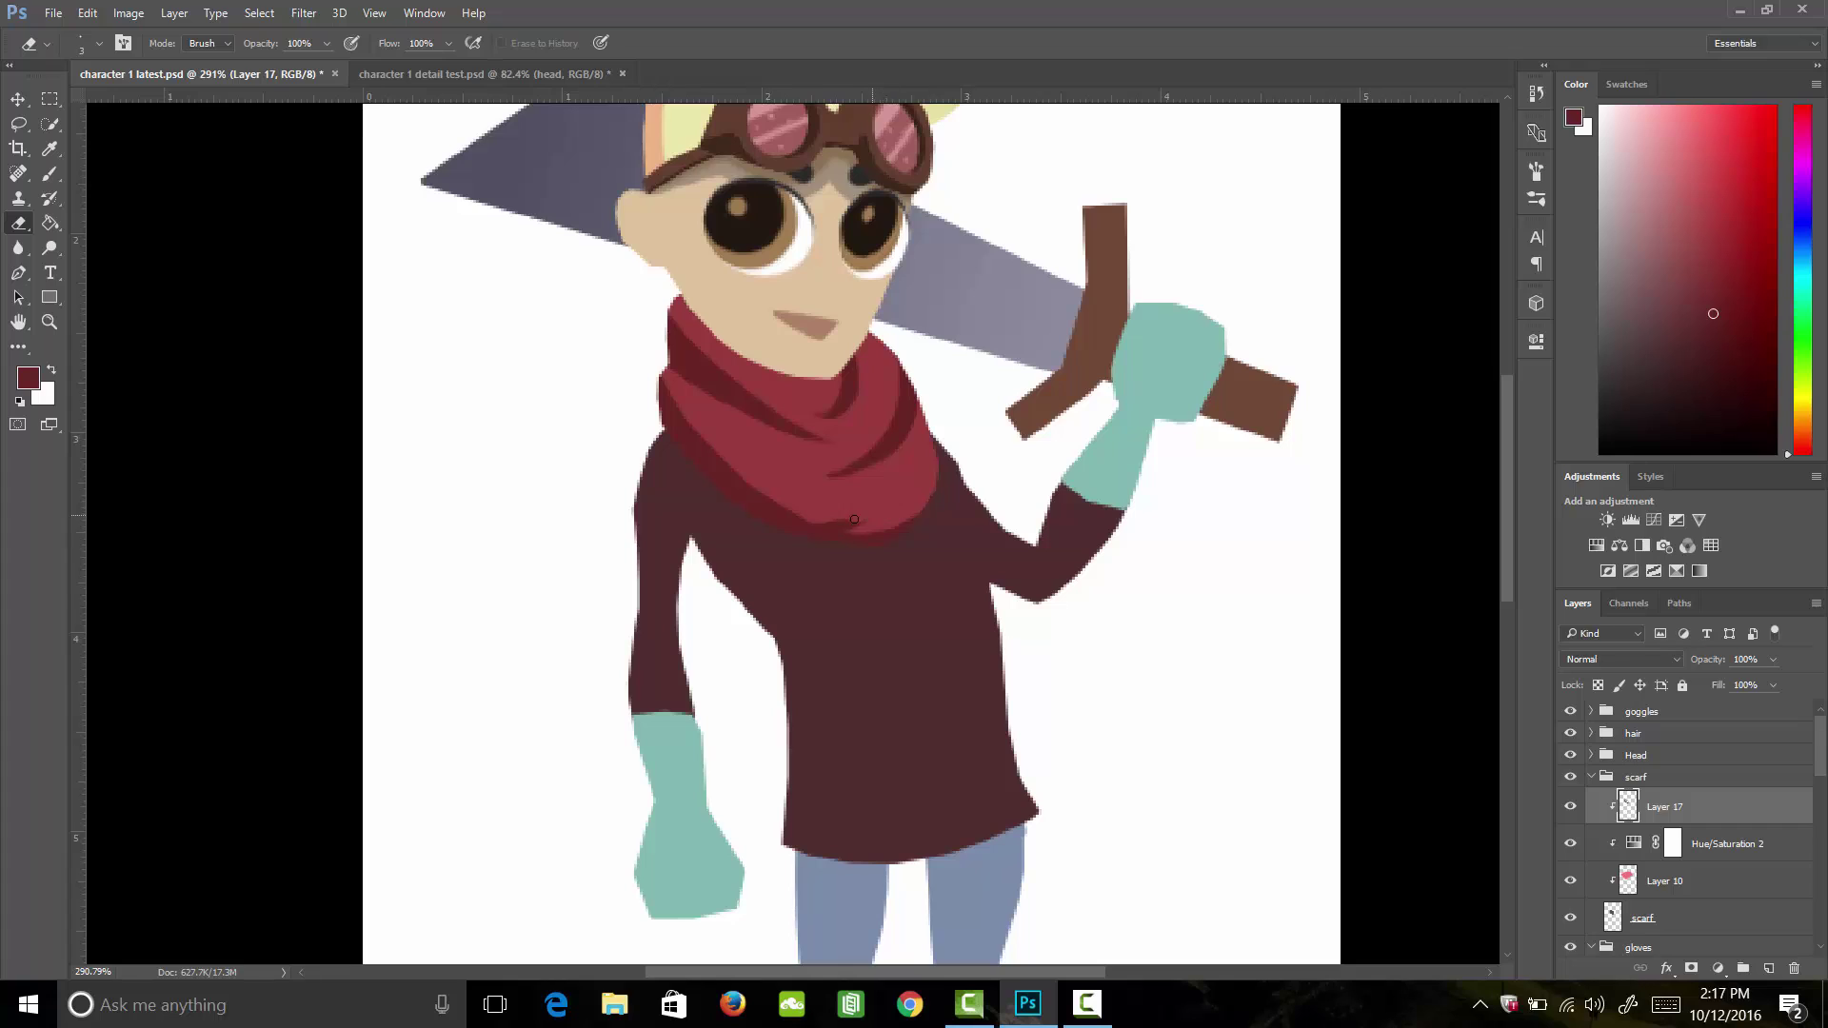
pyautogui.press('b')
pyautogui.moveTo(824, 529); pyautogui.dragTo(911, 377)
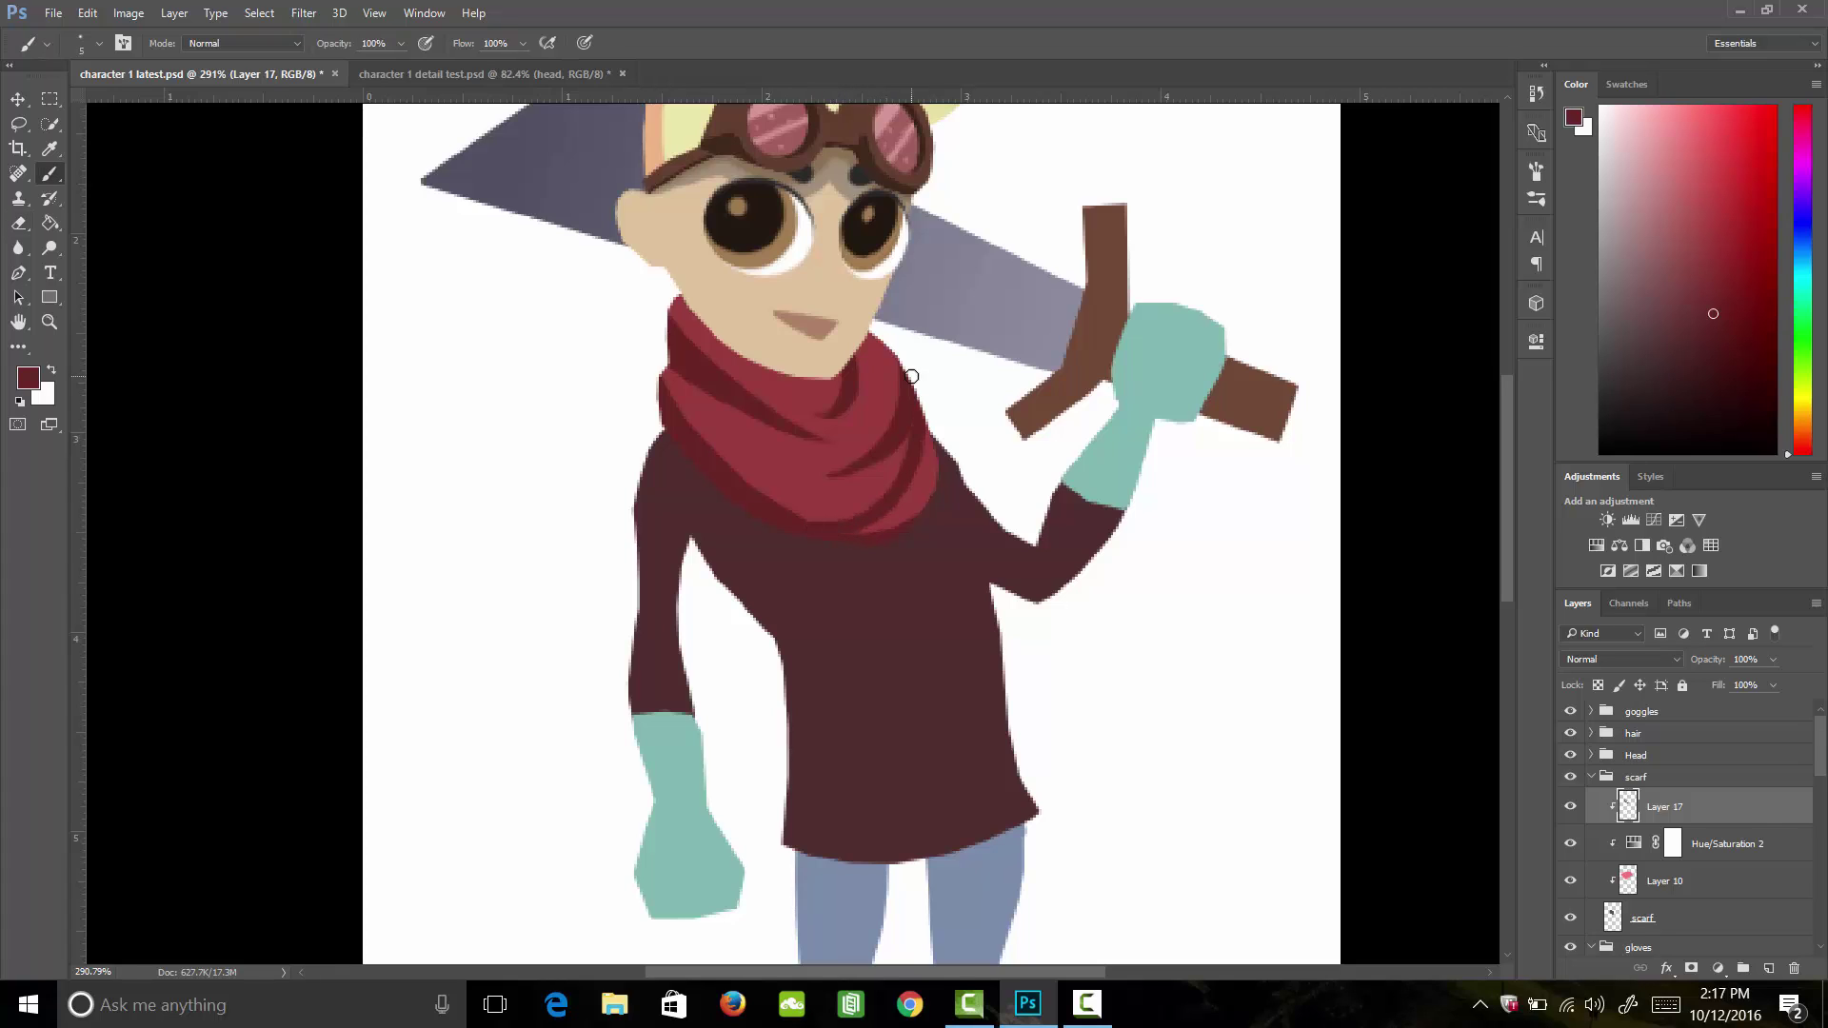
pyautogui.press('e')
pyautogui.moveTo(912, 454); pyautogui.dragTo(919, 388)
# Step: Extend the dark red fold across the scarf's lower centre on Layer 17 and thin it with the Eraser
pyautogui.press('b')
pyautogui.moveTo(781, 464)
pyautogui.mouseDown()
pyautogui.moveTo(867, 468)
pyautogui.moveTo(857, 437)
pyautogui.moveTo(888, 447)
pyautogui.moveTo(826, 486)
pyautogui.mouseUp()
pyautogui.press('e')
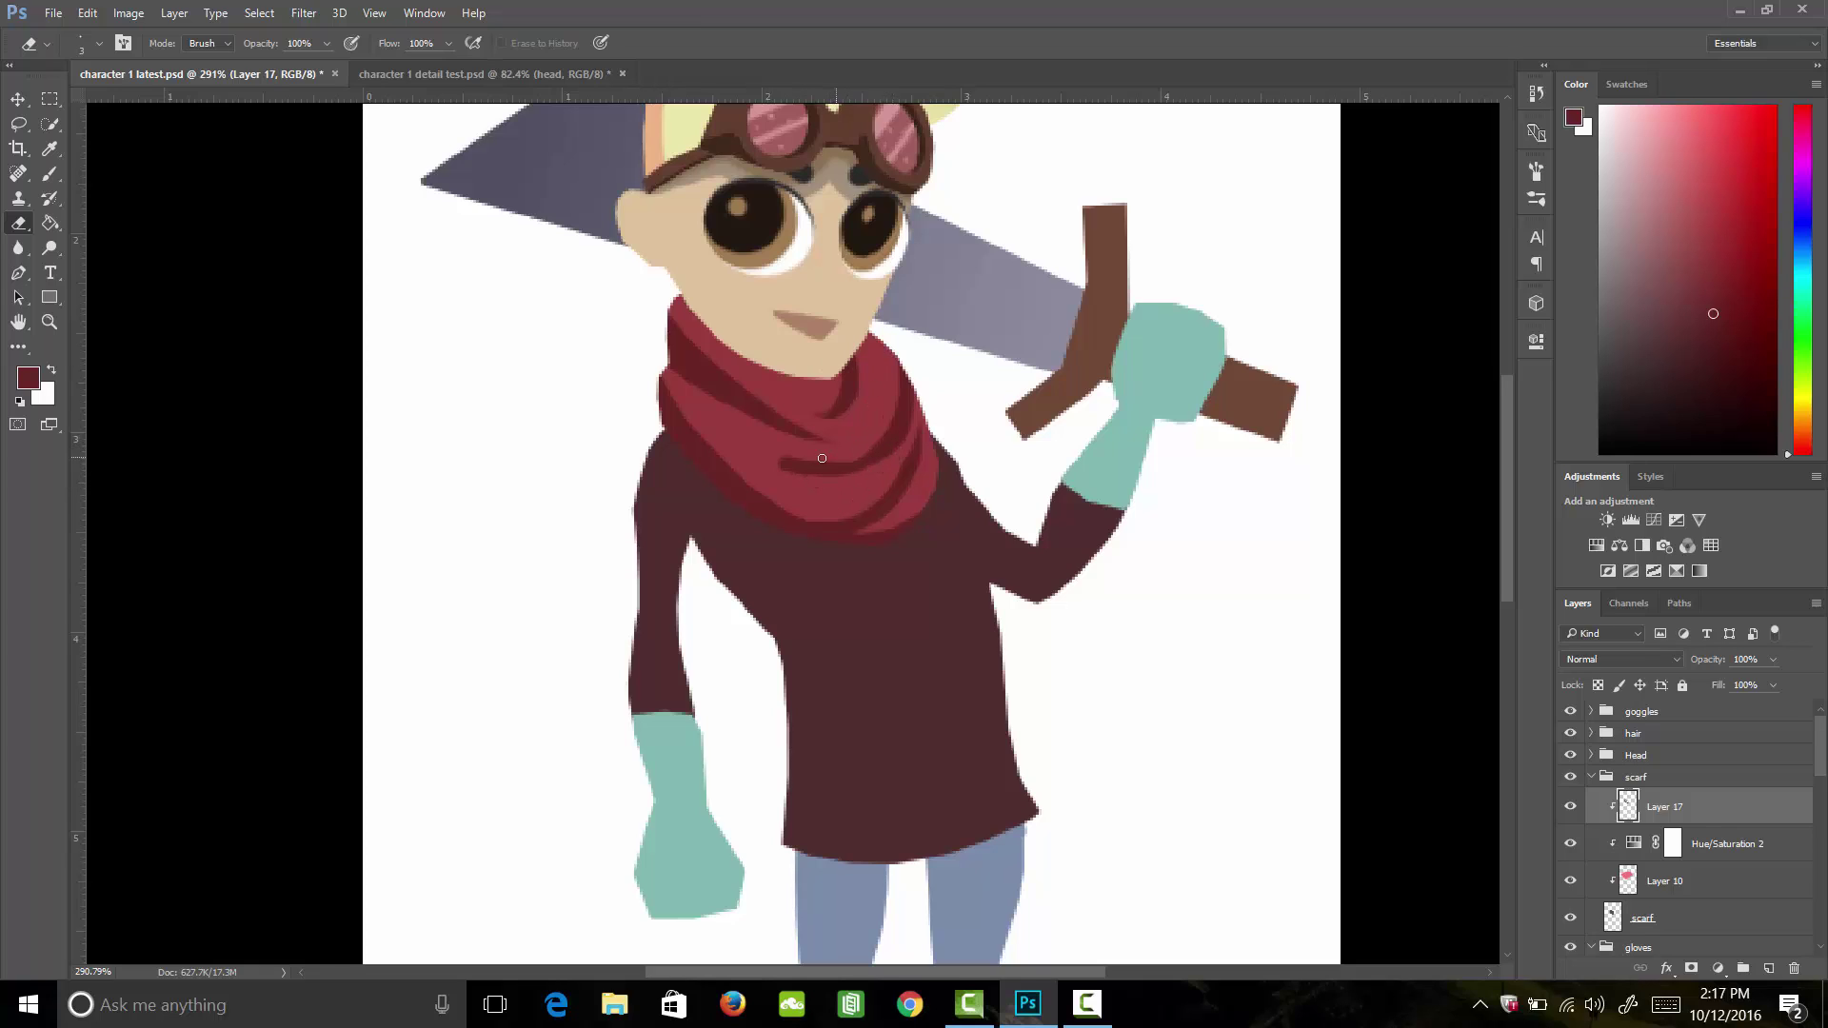
pyautogui.moveTo(833, 461); pyautogui.dragTo(787, 462)
# Step: Paint dark red diagonal folds from the scarf's left side towards its centre on Layer 17, refine them with the Eraser, and add folds near the neck
pyautogui.press('b')
pyautogui.moveTo(672, 367); pyautogui.dragTo(777, 485)
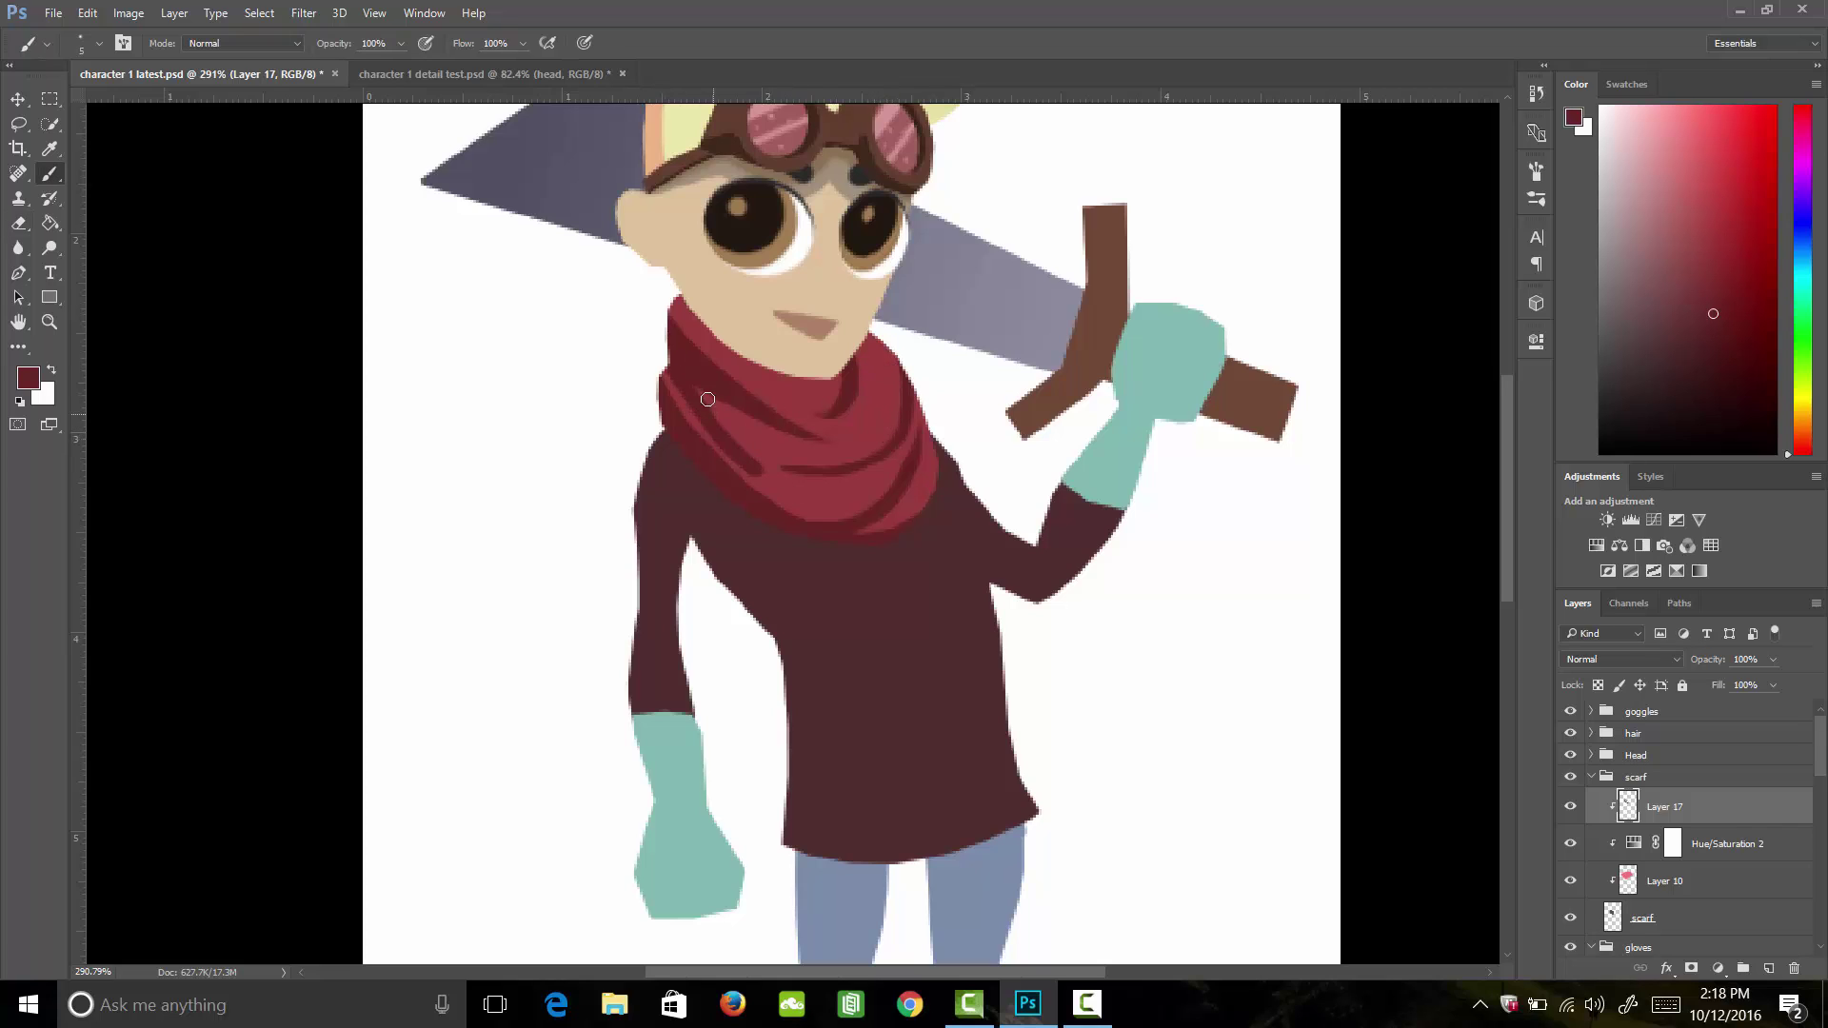
pyautogui.moveTo(708, 400); pyautogui.dragTo(807, 493)
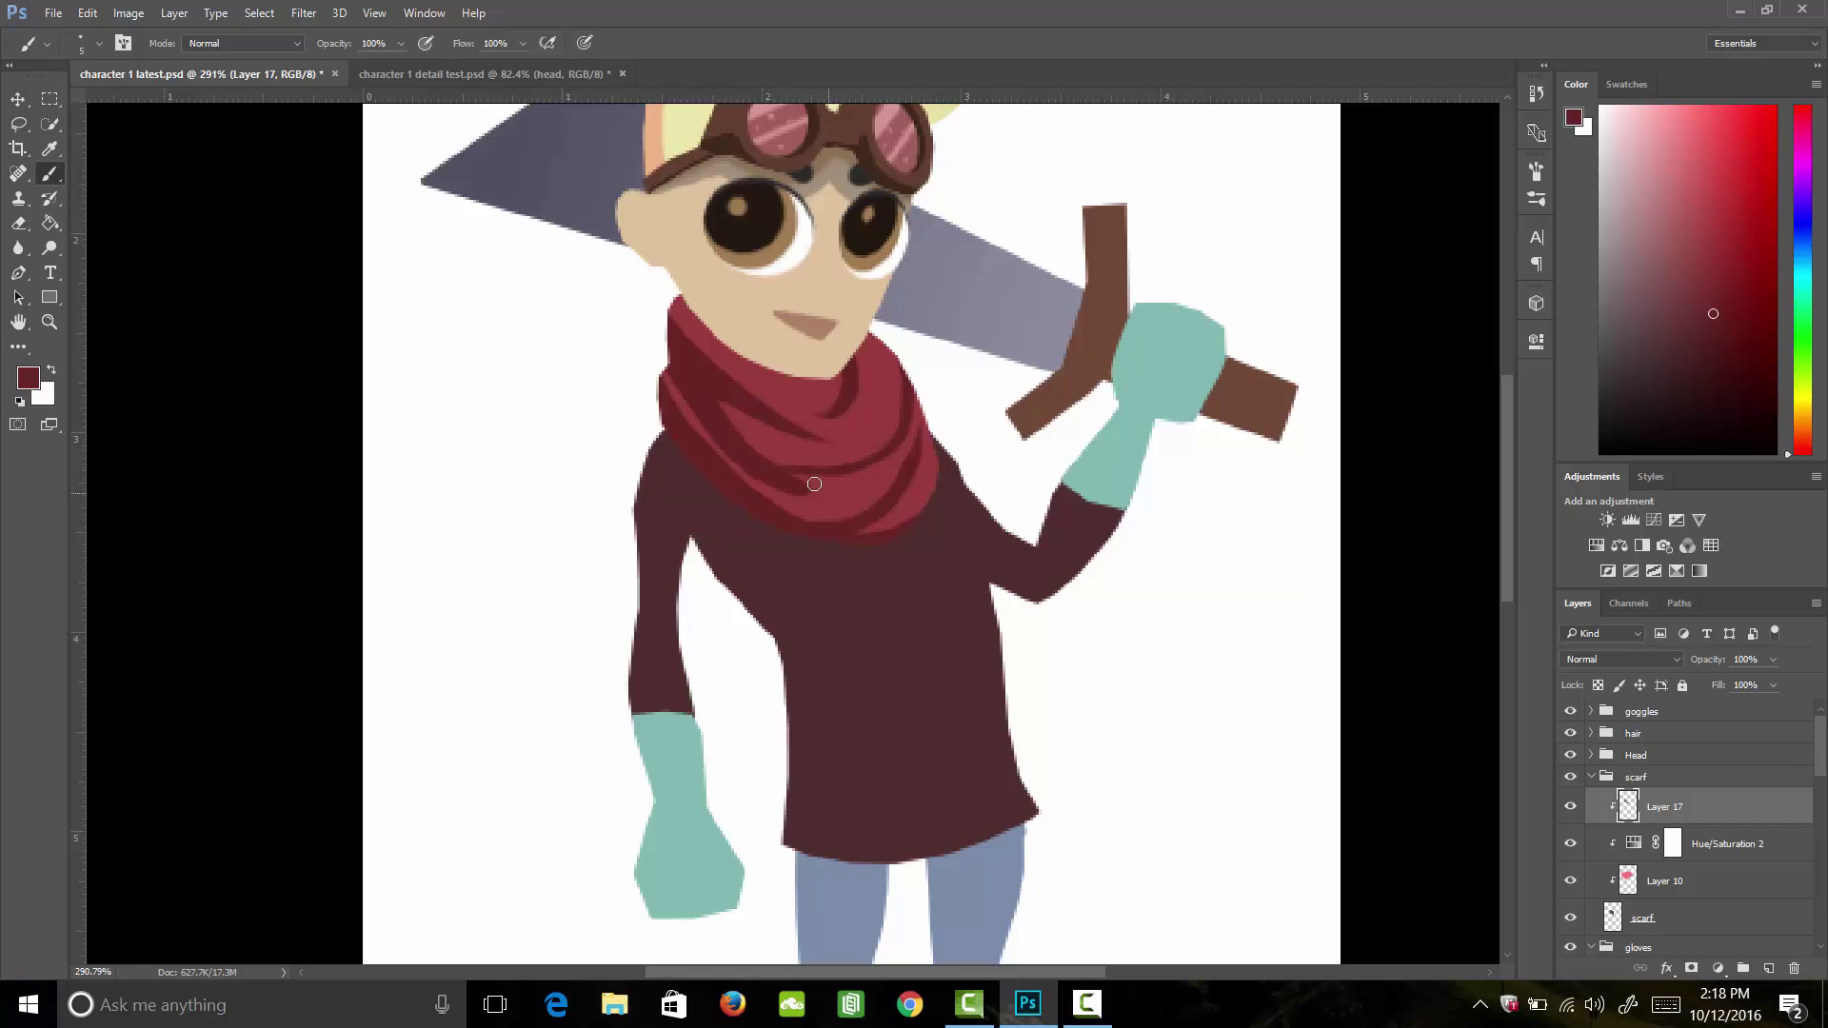
pyautogui.press('e')
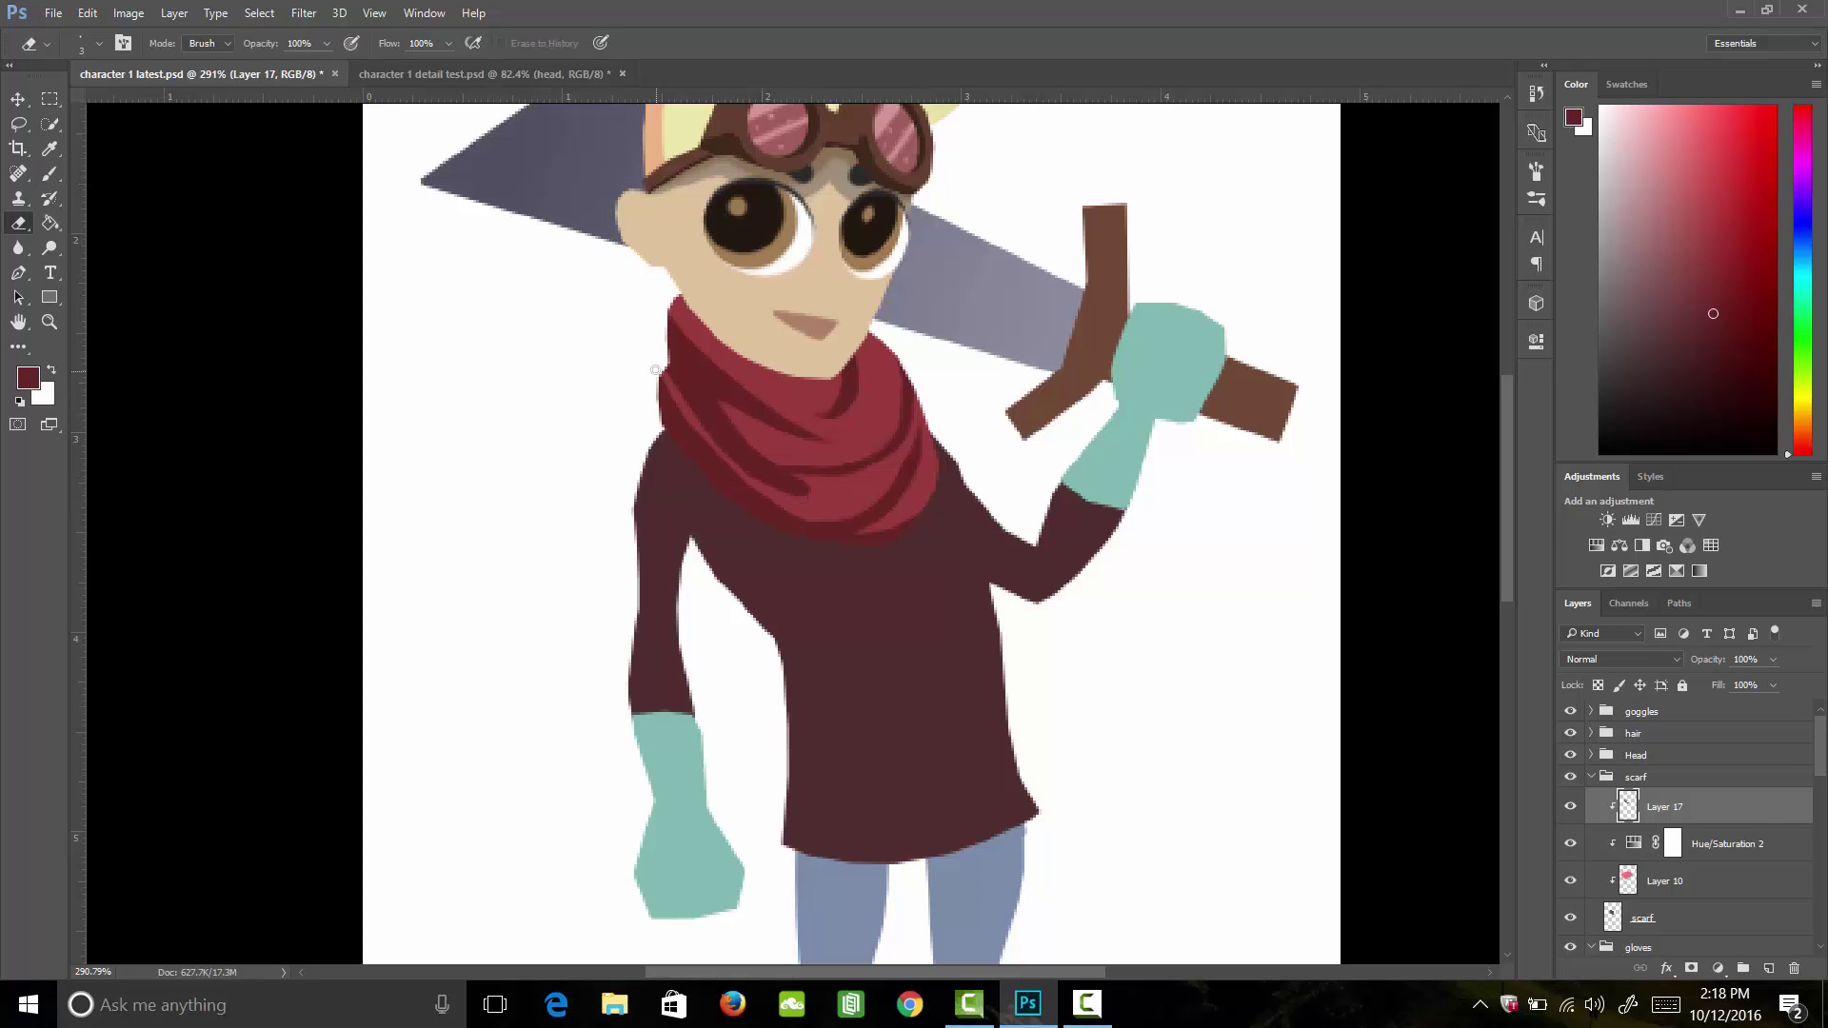
pyautogui.moveTo(697, 417)
pyautogui.mouseDown()
pyautogui.moveTo(797, 491)
pyautogui.moveTo(792, 467)
pyautogui.mouseUp()
pyautogui.moveTo(839, 477); pyautogui.dragTo(810, 471)
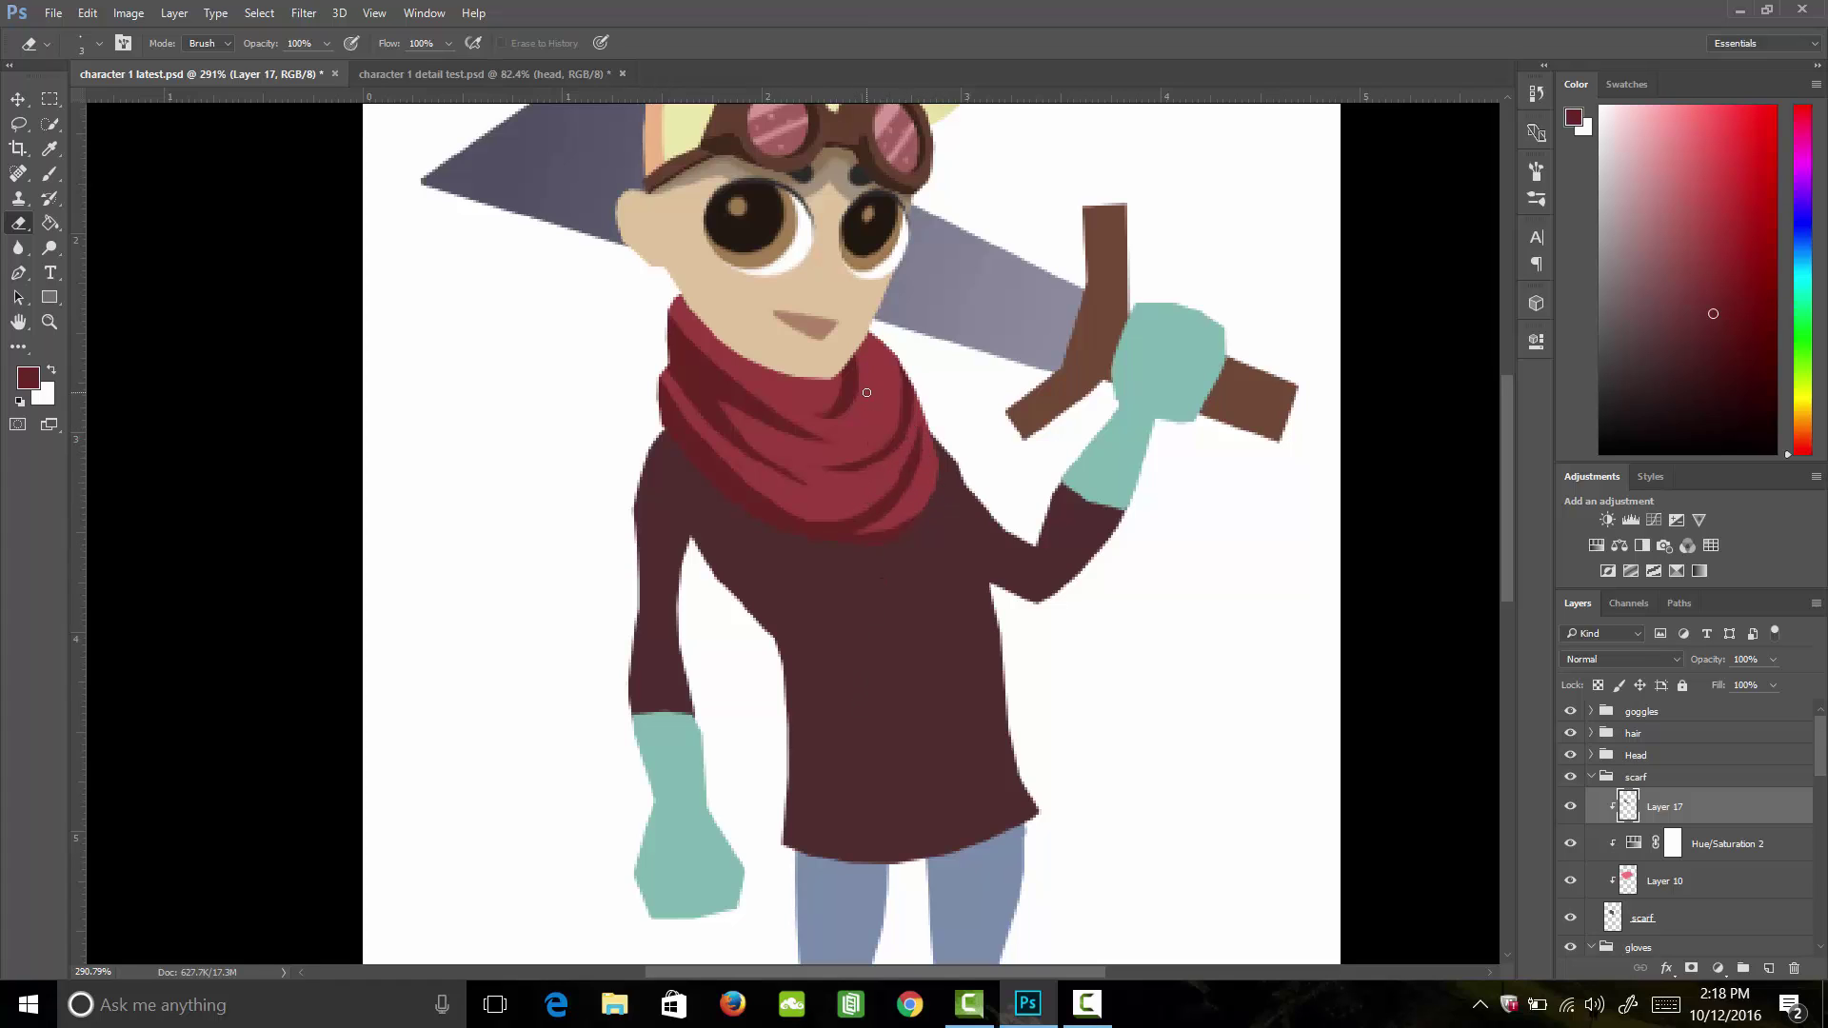
pyautogui.press('b')
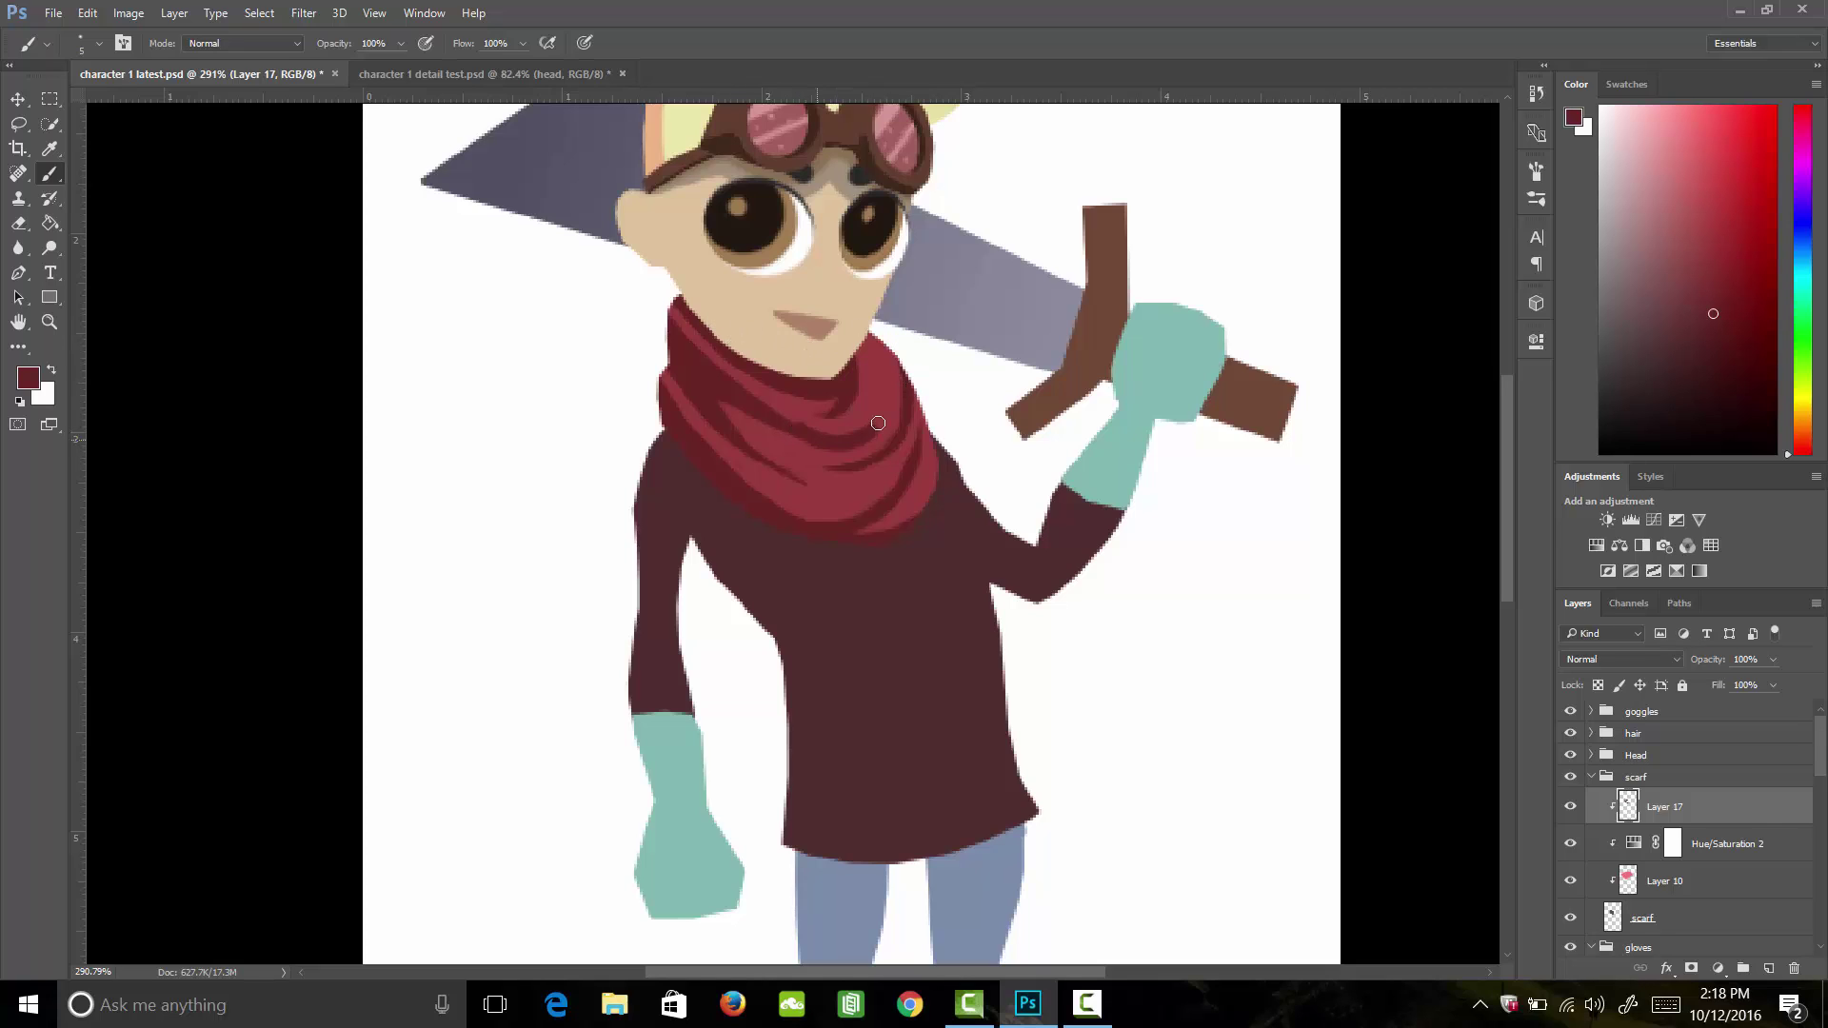
pyautogui.press('e')
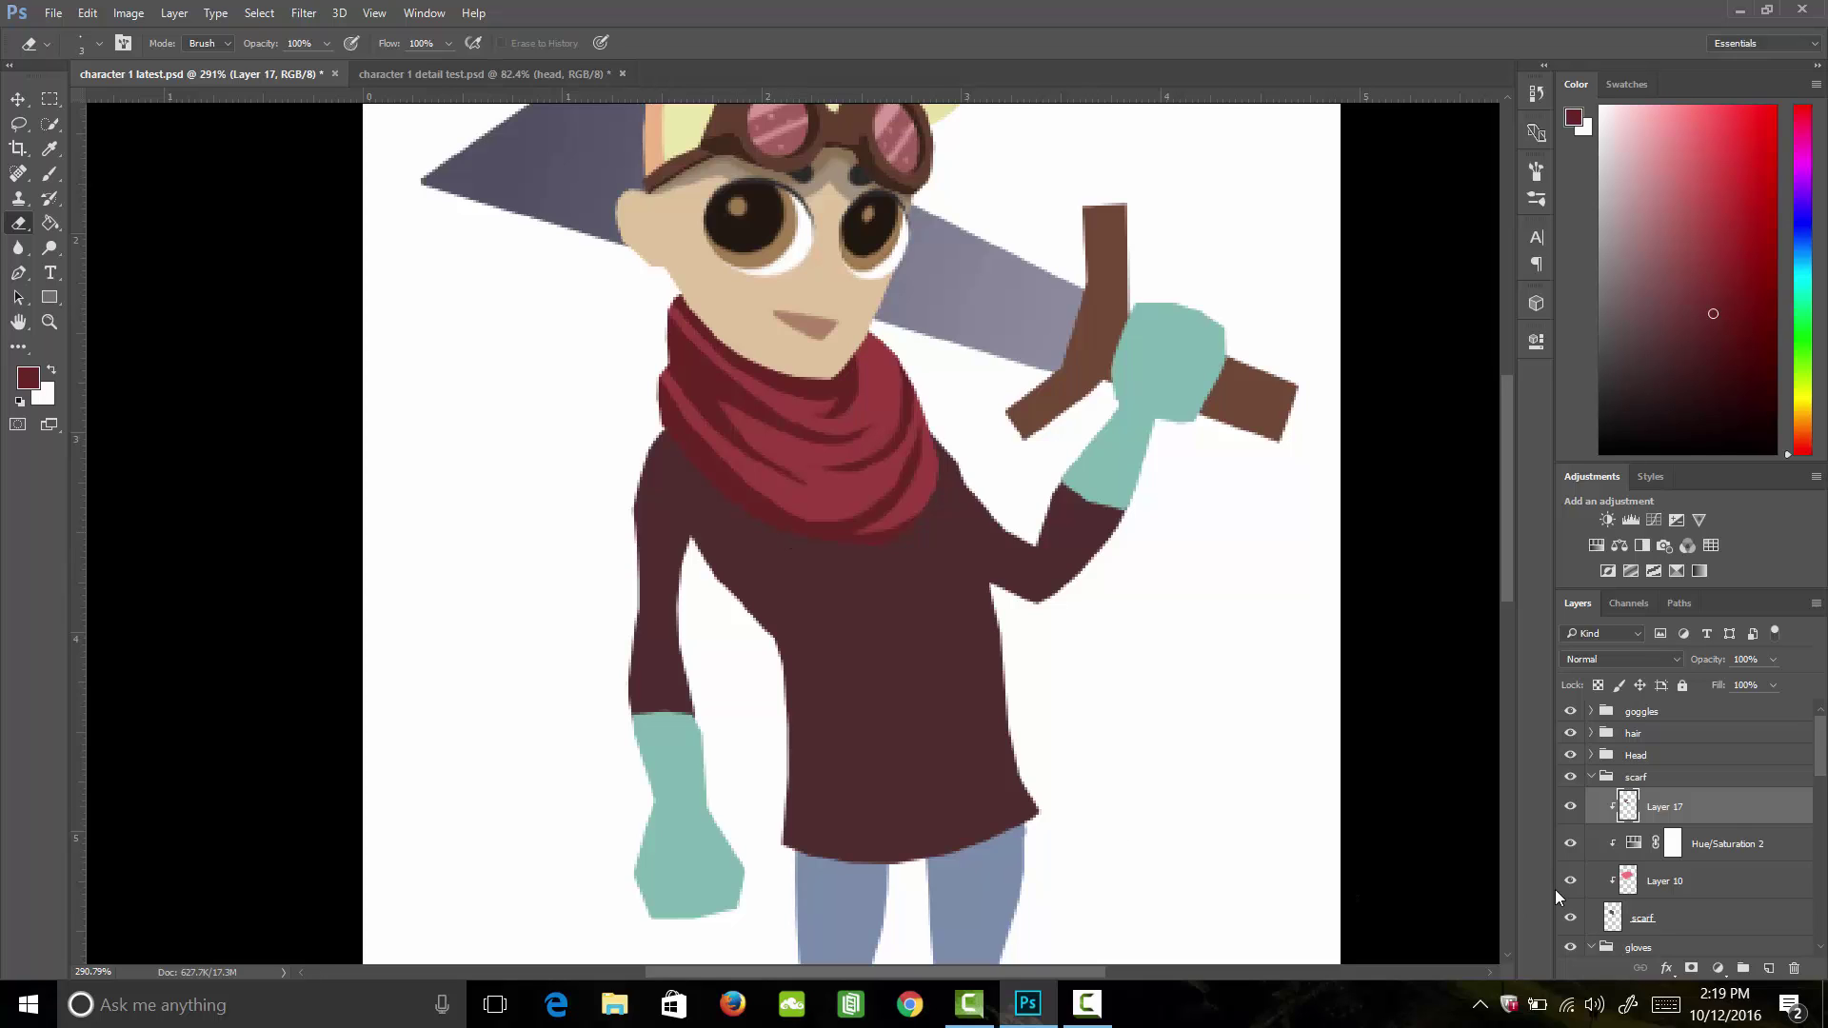
# Step: Add a new clipped layer in the scarf group and place it above Layer 17
pyautogui.click(1714, 845)
pyautogui.click(1769, 968)
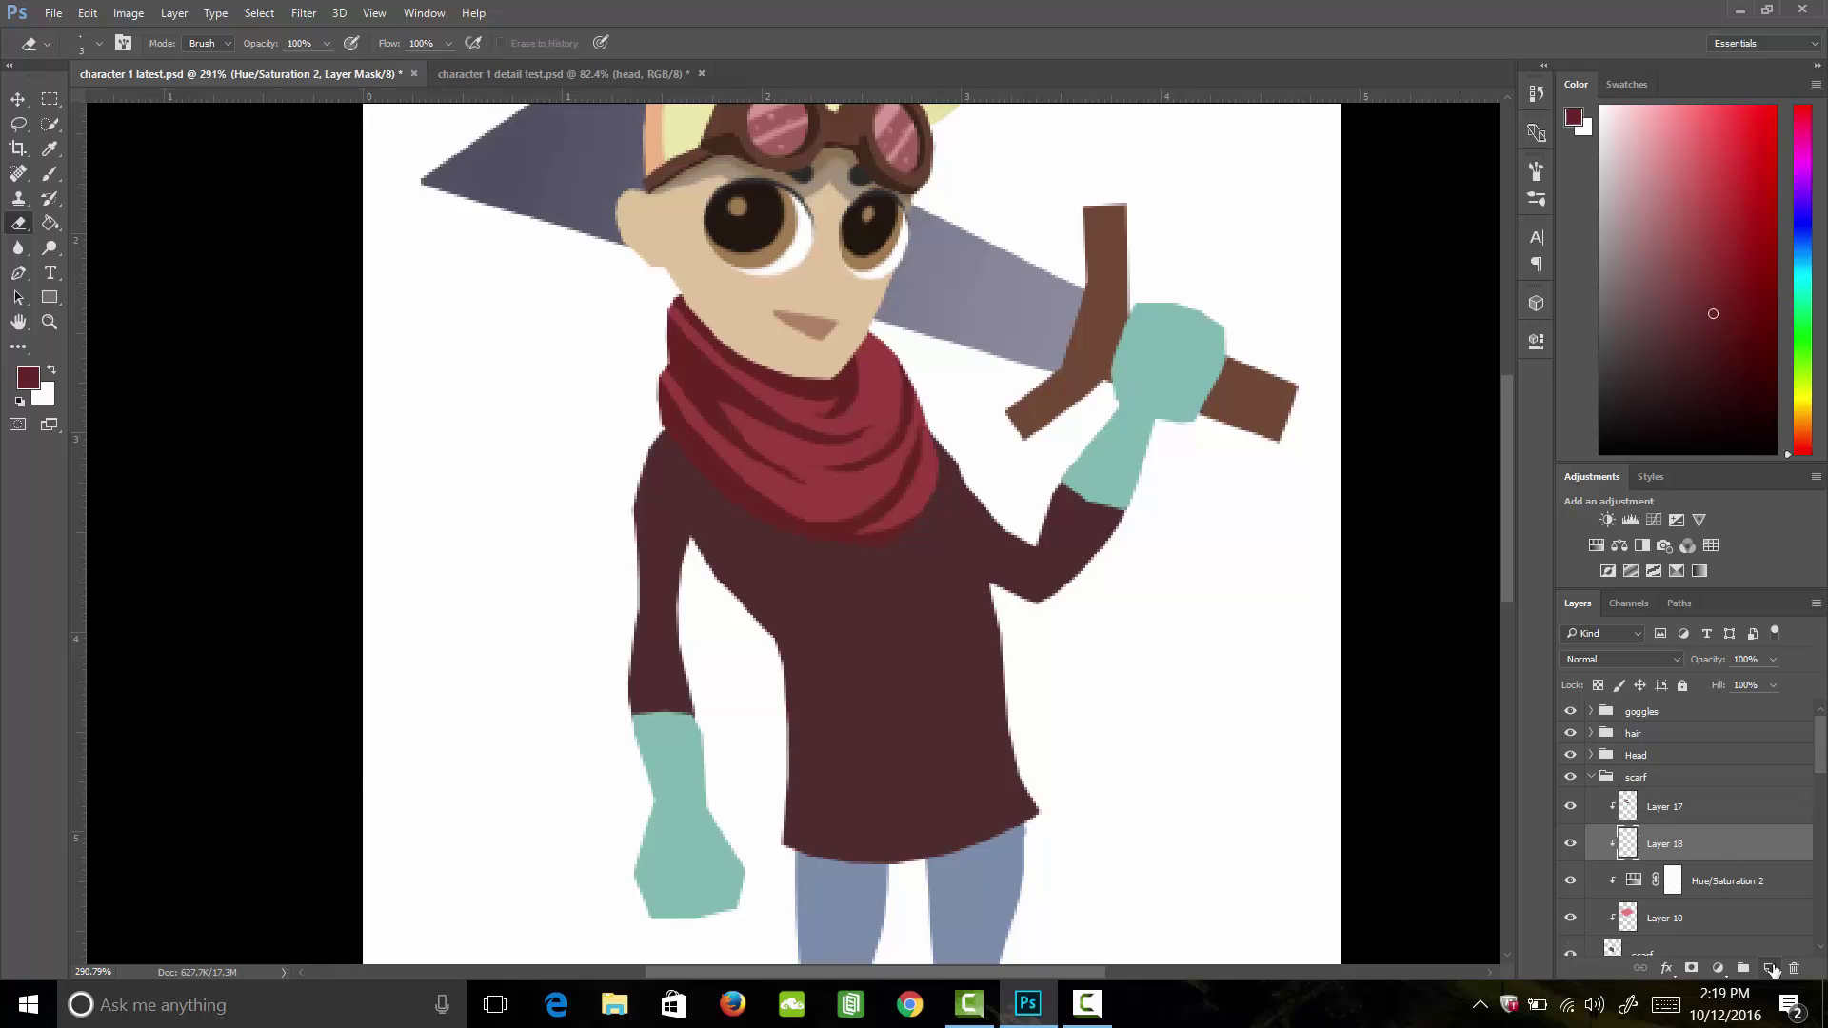
pyautogui.moveTo(1676, 844); pyautogui.dragTo(1675, 792)
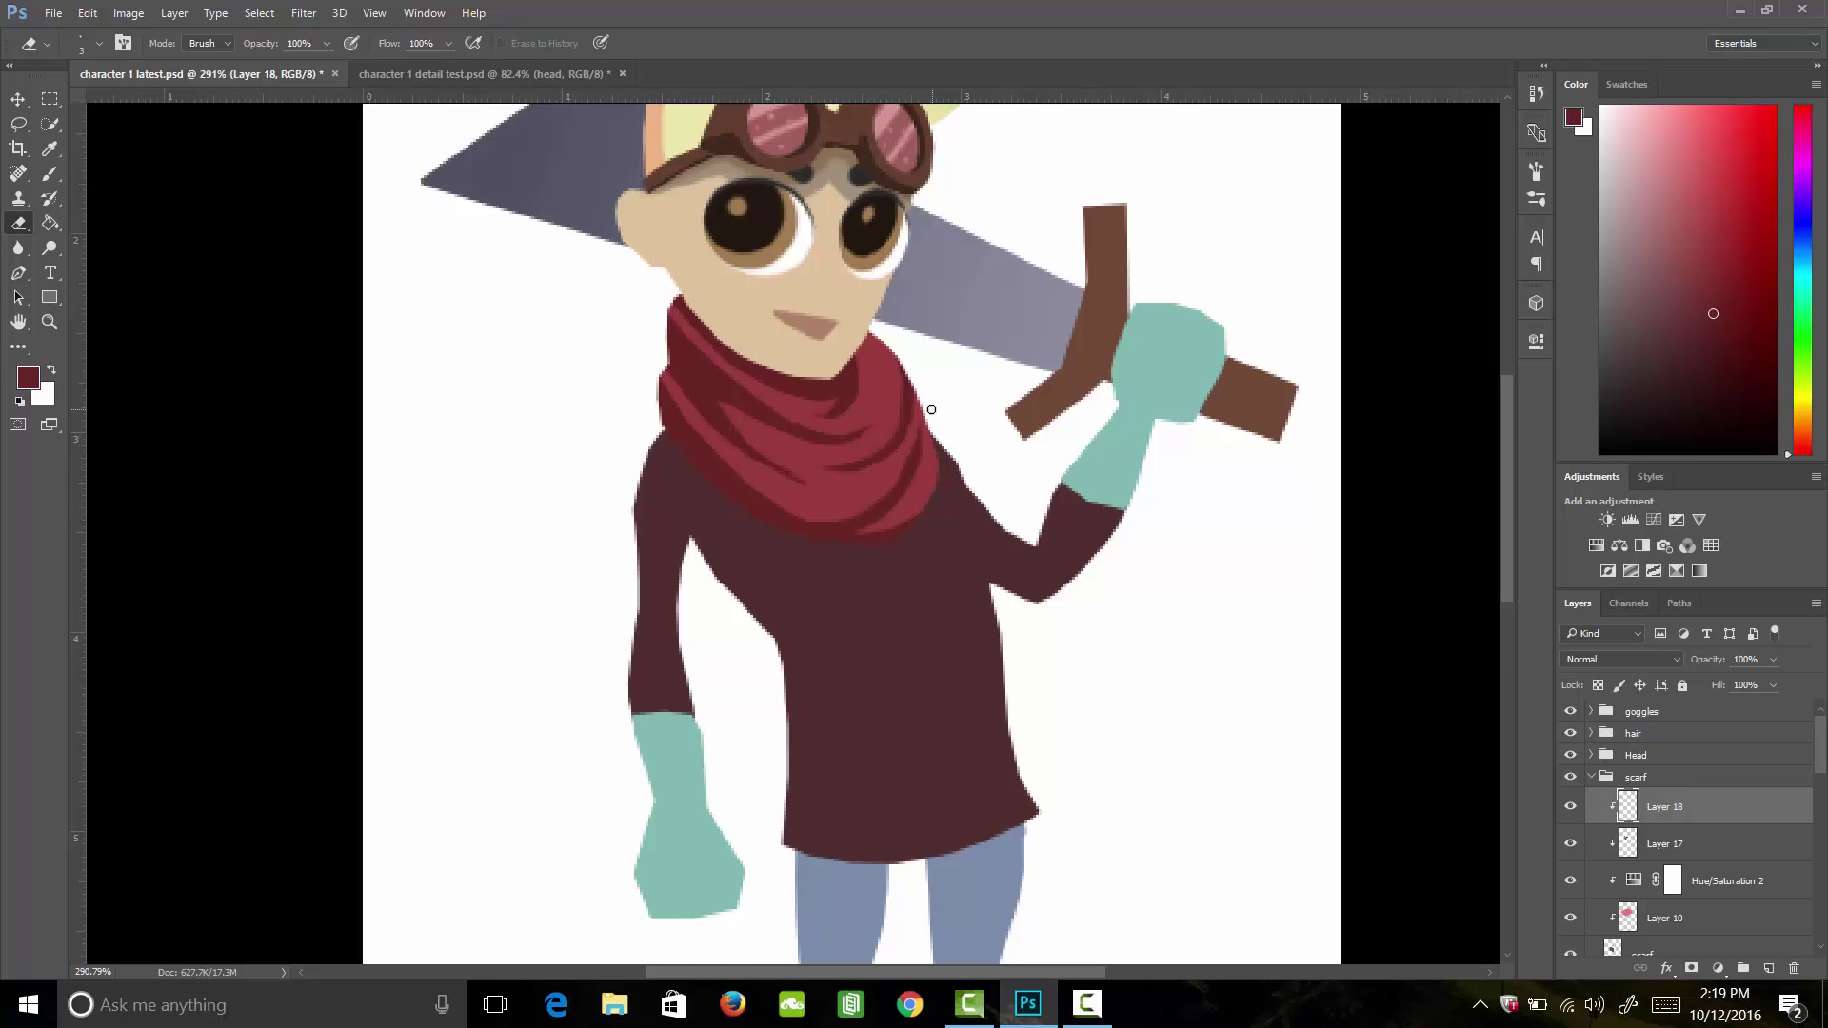
# Step: Sample the scarf's base red and lighten the foreground colour to a pinkish red for highlights
pyautogui.press('i')
pyautogui.click(891, 396)
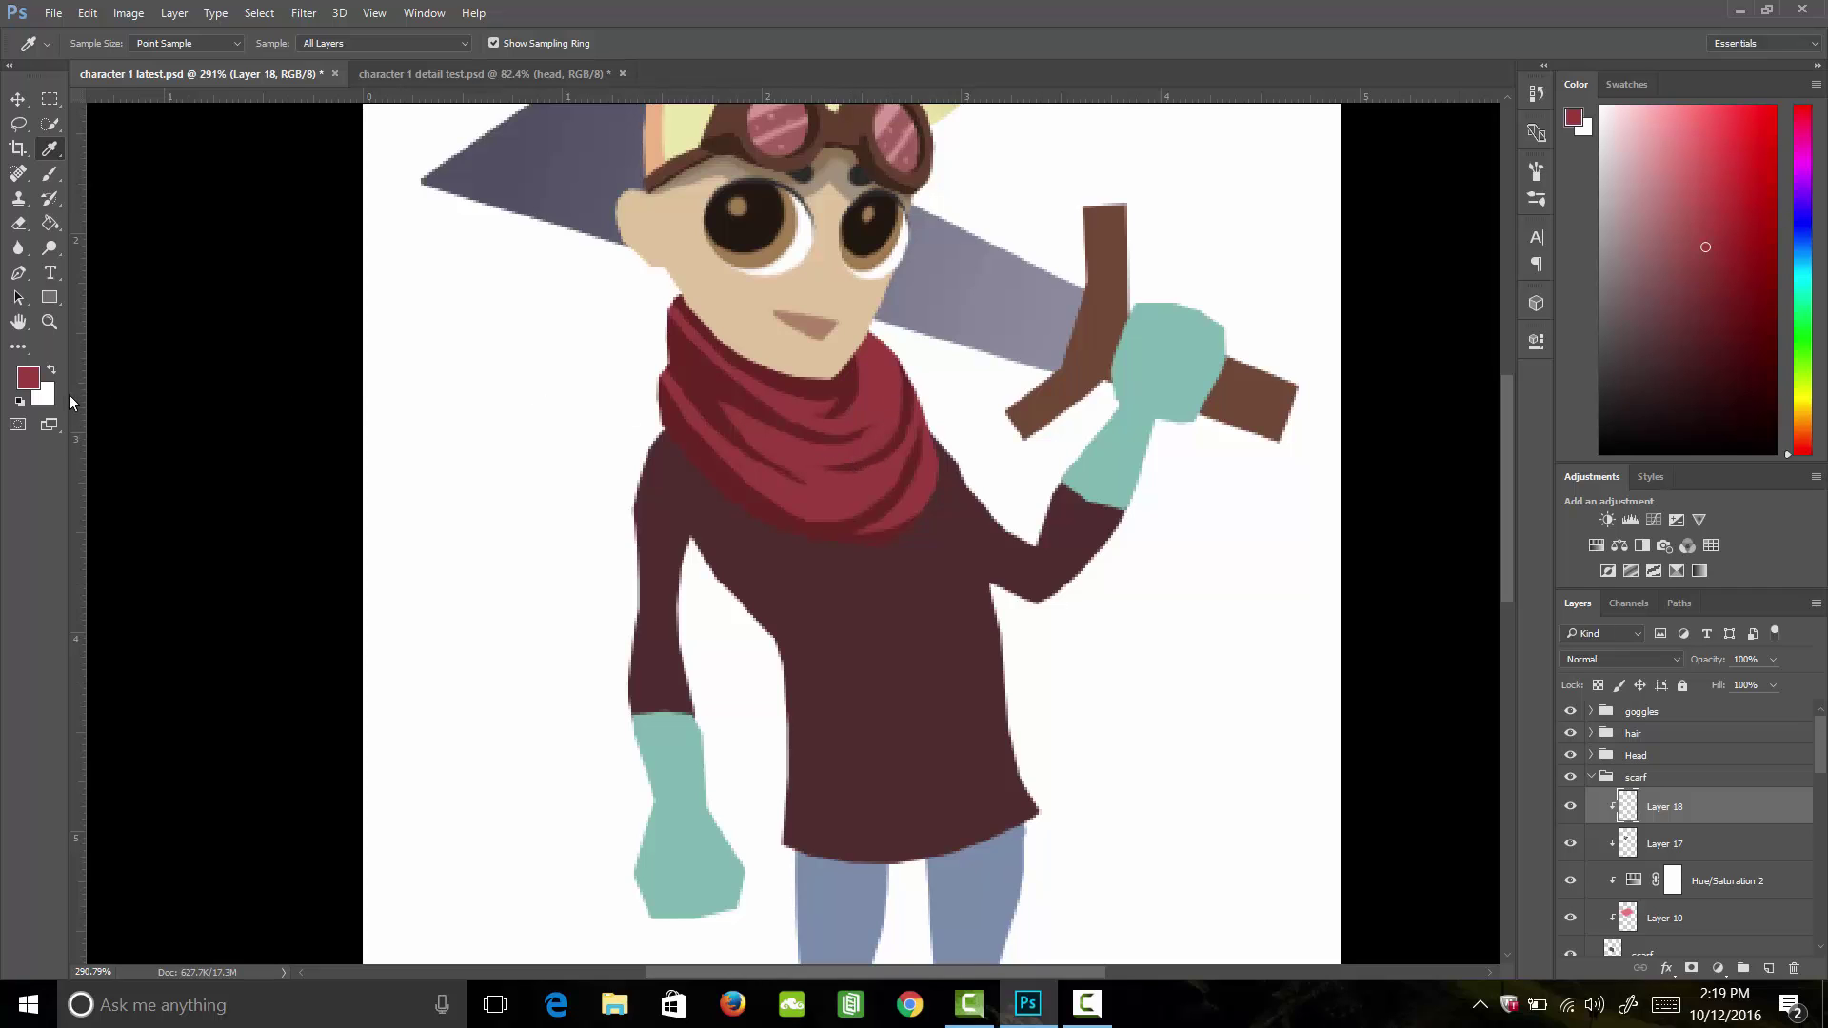
pyautogui.click(28, 381)
pyautogui.moveTo(374, 440); pyautogui.dragTo(352, 415)
pyautogui.click(671, 353)
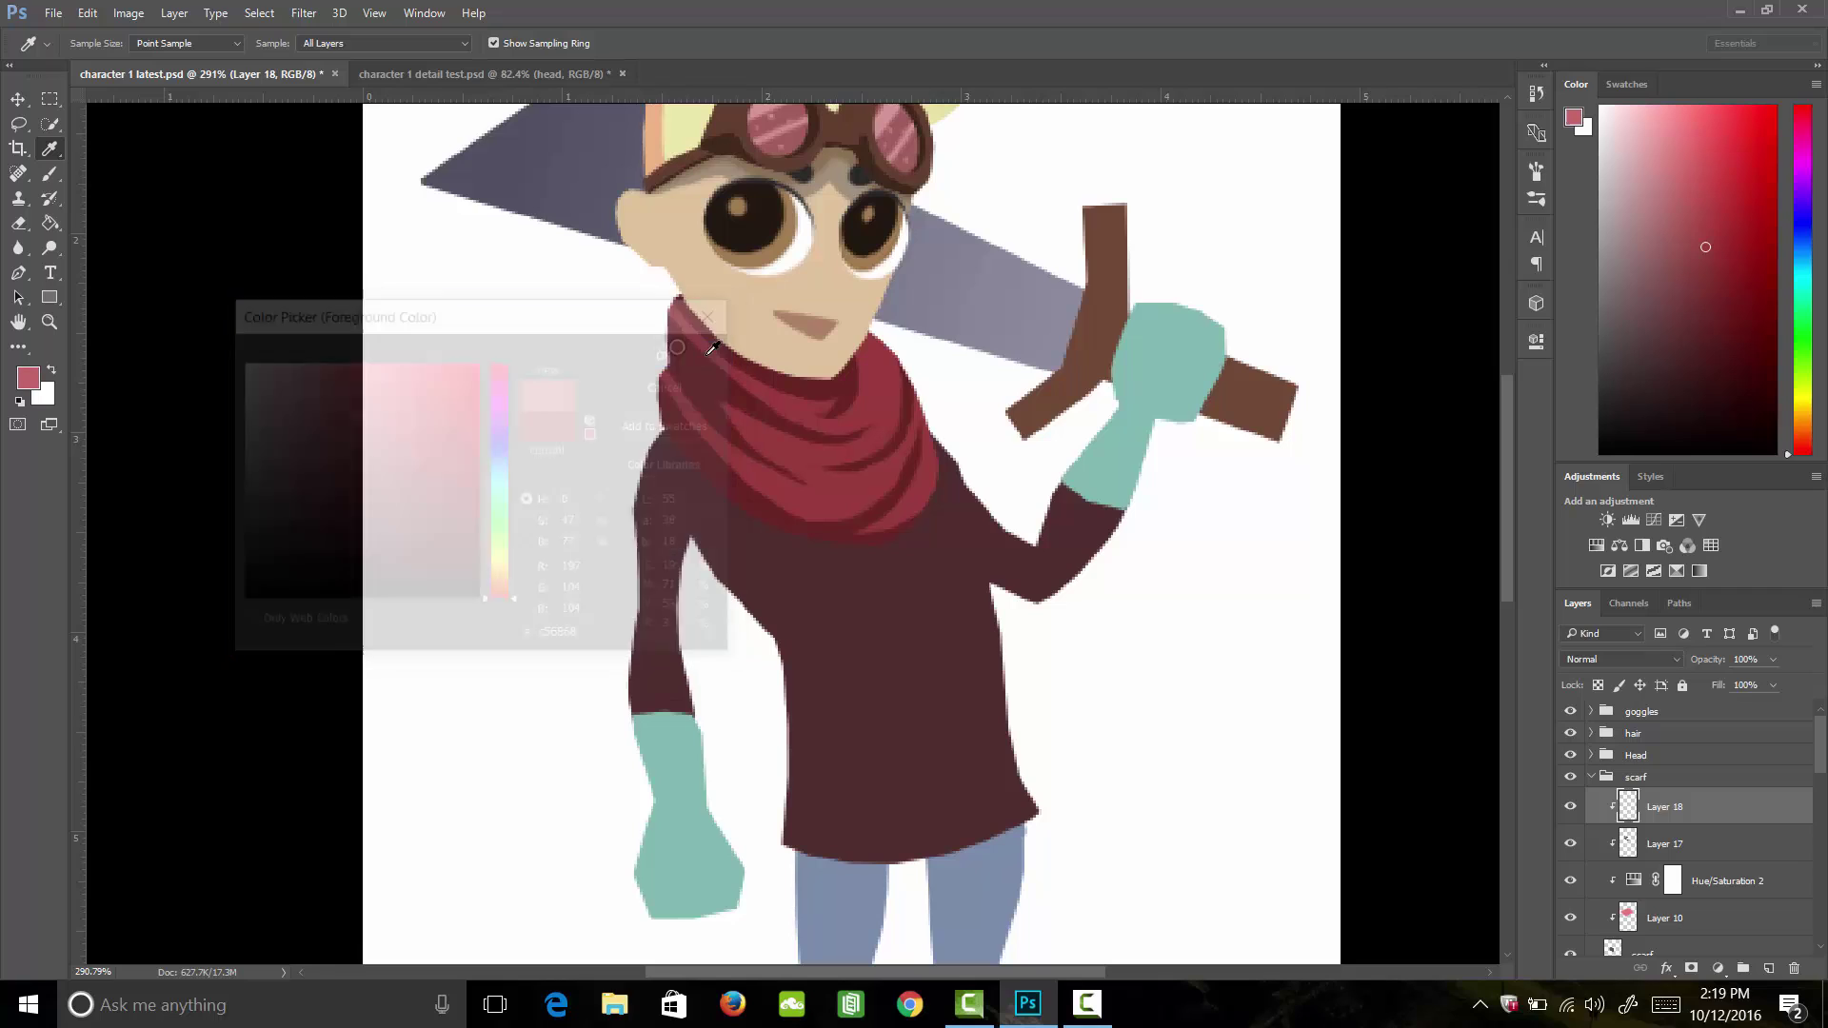
# Step: Paint pinkish red highlights on the folds of the scarf's right side on Layer 18 and taper their ends with the Eraser
pyautogui.press('b')
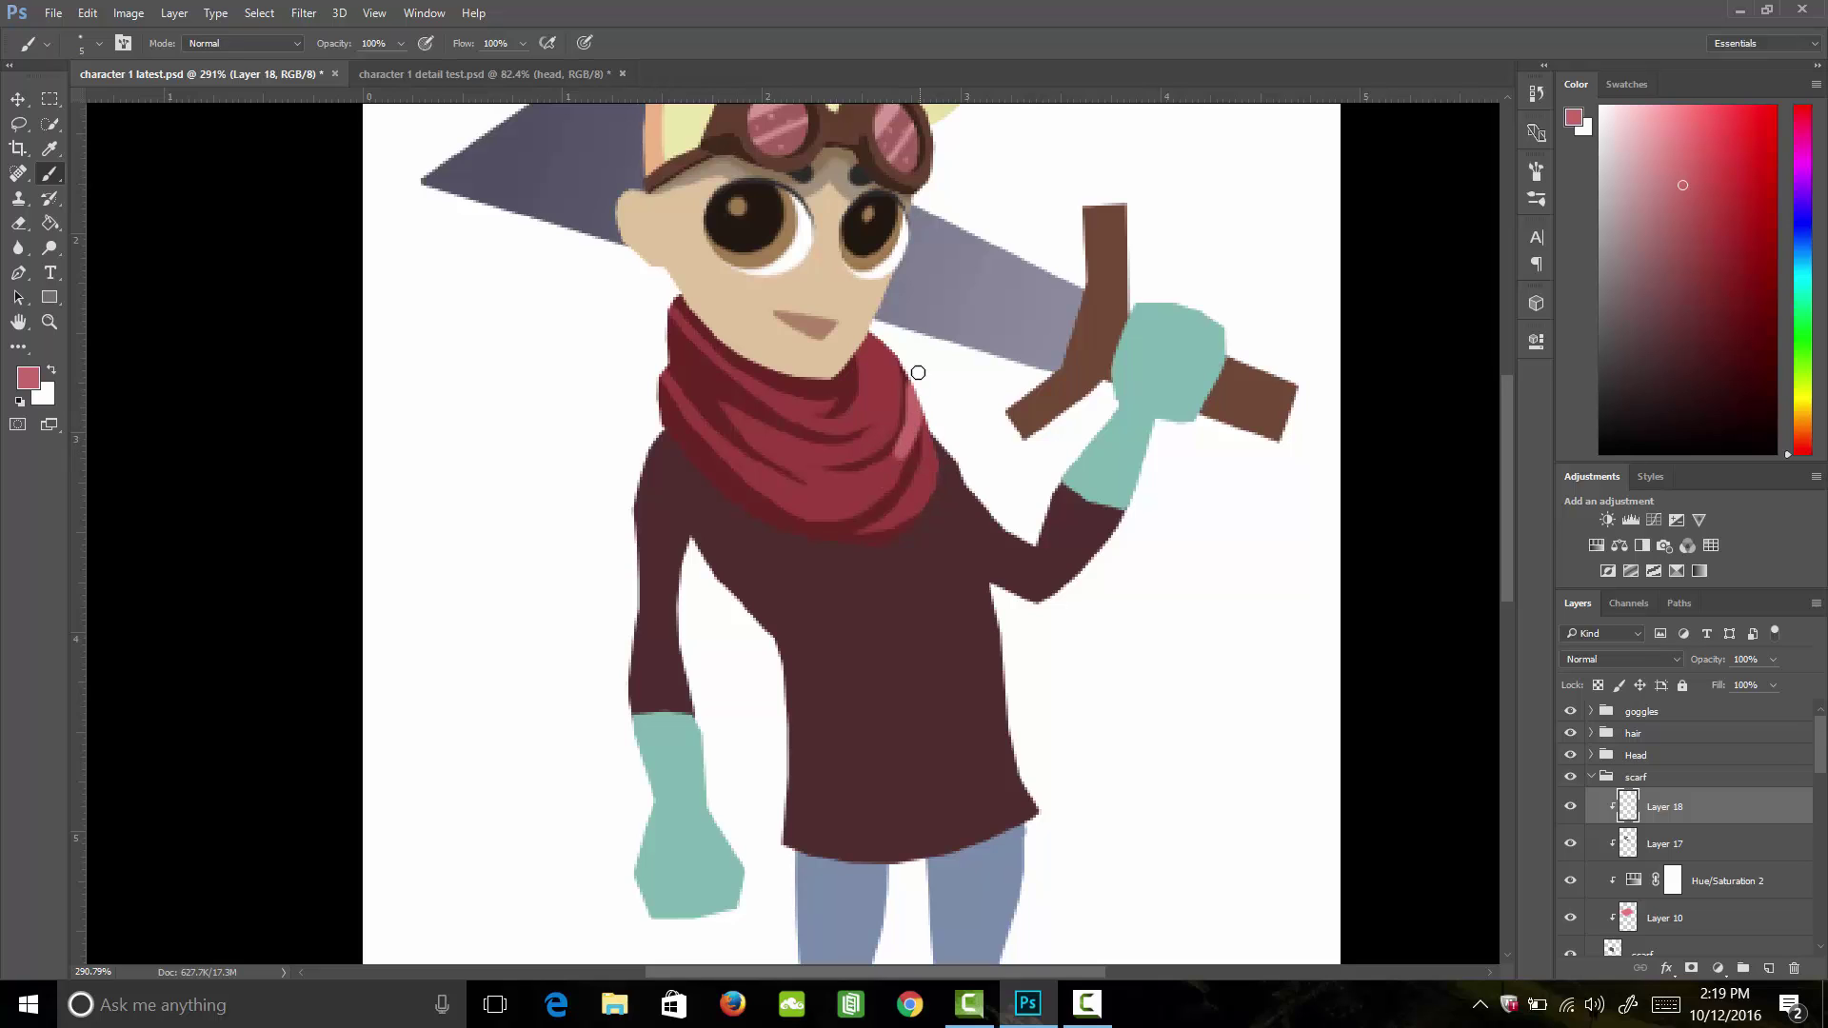
pyautogui.moveTo(937, 419)
pyautogui.mouseDown()
pyautogui.moveTo(895, 471)
pyautogui.moveTo(928, 497)
pyautogui.mouseUp()
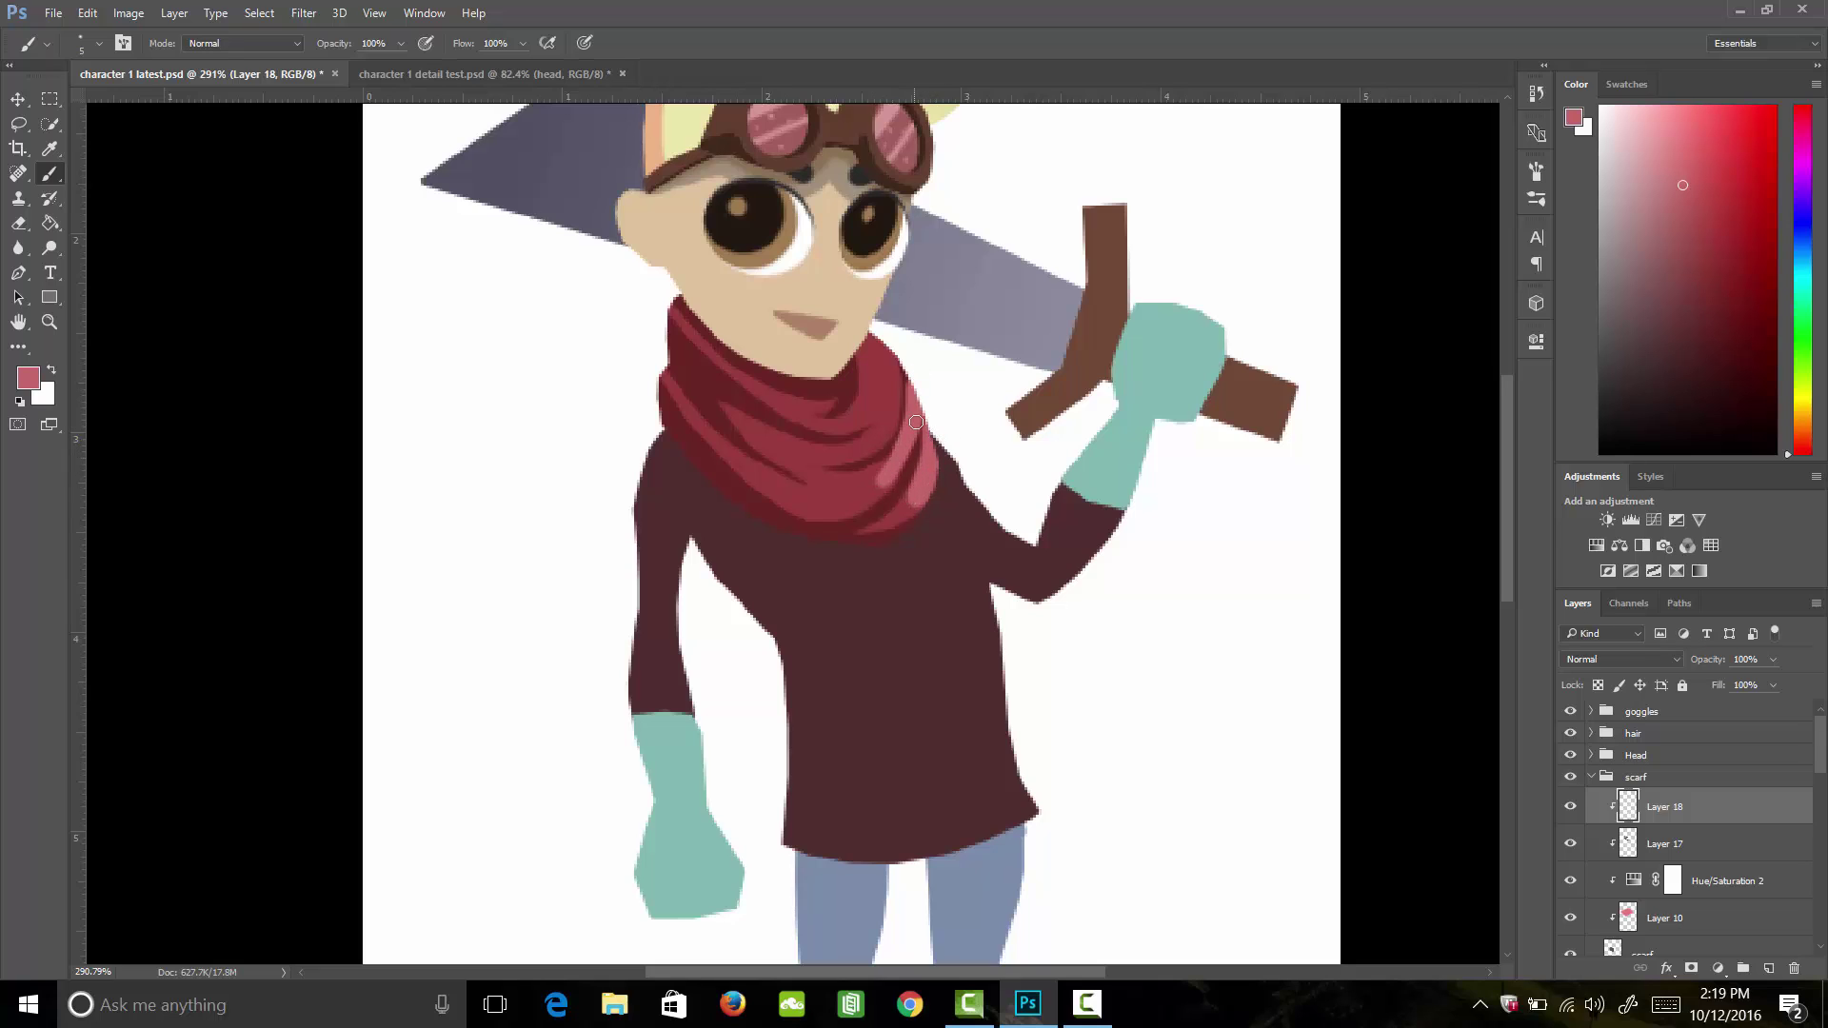
pyautogui.moveTo(871, 348)
pyautogui.mouseDown()
pyautogui.moveTo(871, 398)
pyautogui.moveTo(880, 342)
pyautogui.moveTo(887, 393)
pyautogui.moveTo(872, 437)
pyautogui.moveTo(884, 408)
pyautogui.moveTo(866, 433)
pyautogui.moveTo(837, 379)
pyautogui.mouseUp()
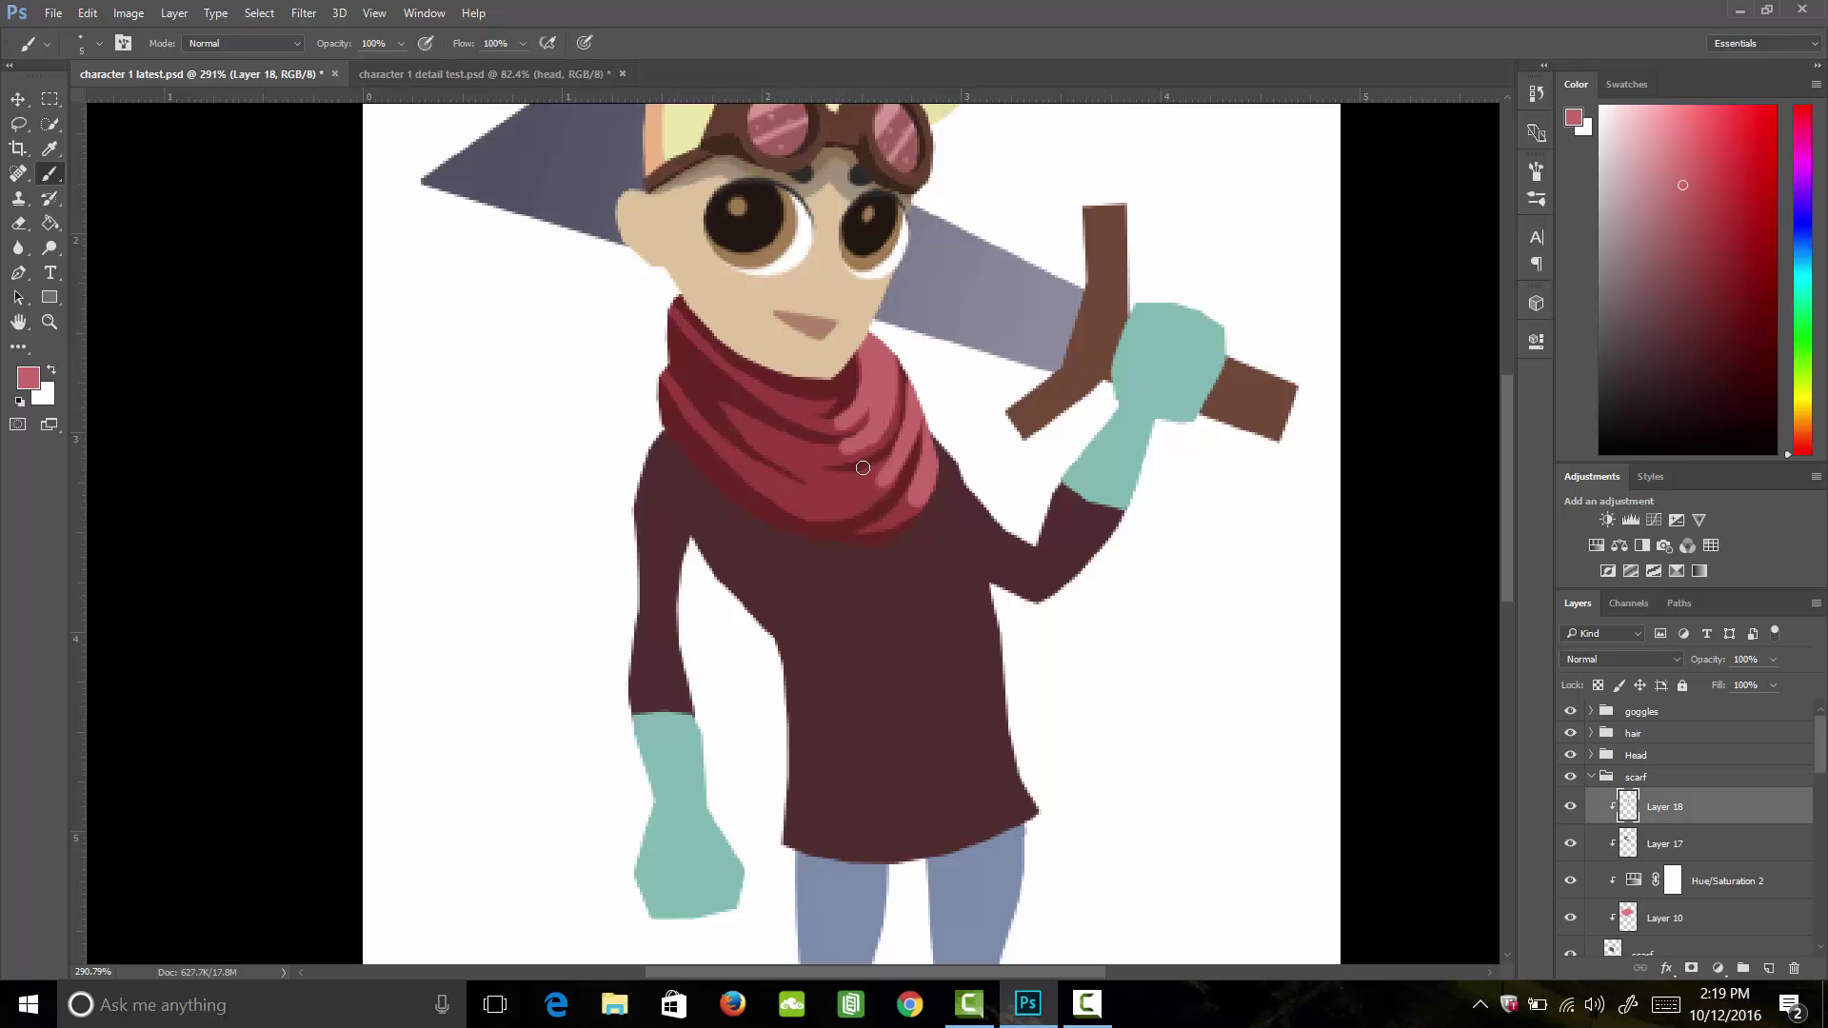
pyautogui.press('e')
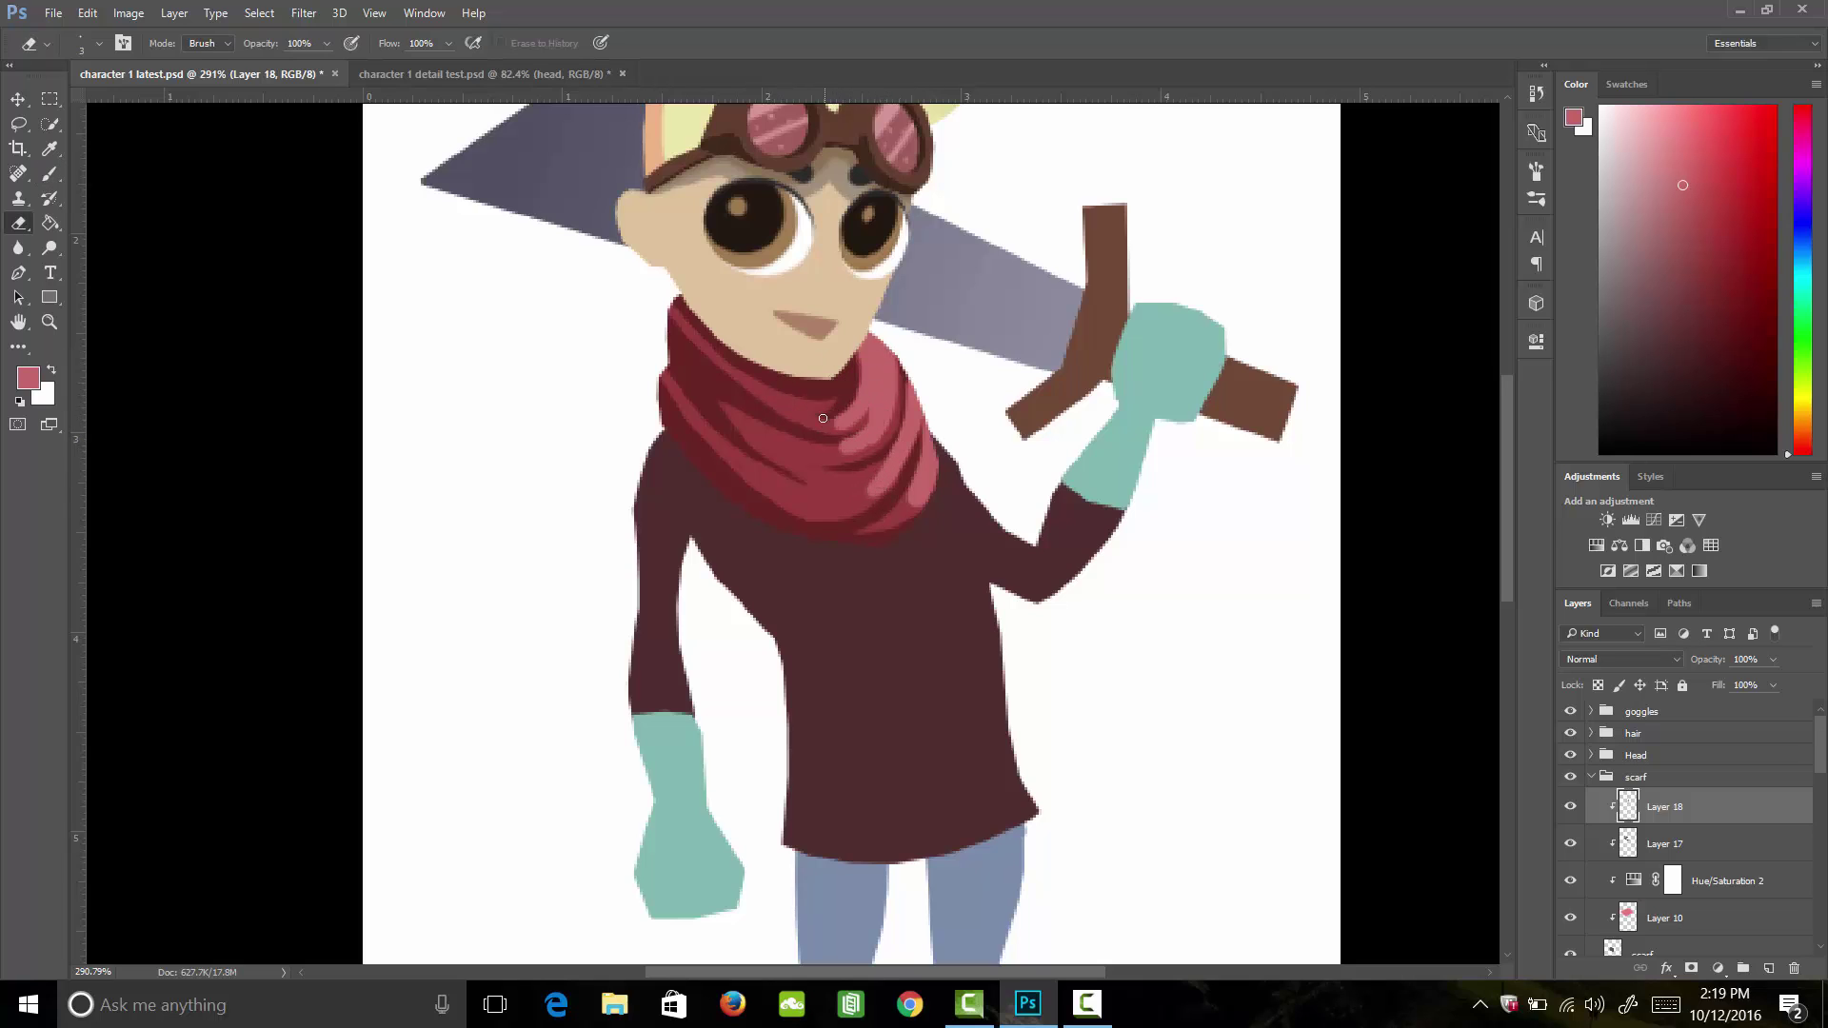
pyautogui.moveTo(825, 426); pyautogui.dragTo(849, 424)
pyautogui.moveTo(841, 427)
pyautogui.mouseDown()
pyautogui.moveTo(872, 399)
pyautogui.moveTo(837, 446)
pyautogui.moveTo(874, 453)
pyautogui.mouseUp()
pyautogui.moveTo(868, 494)
pyautogui.mouseDown()
pyautogui.moveTo(895, 466)
pyautogui.moveTo(874, 497)
pyautogui.mouseUp()
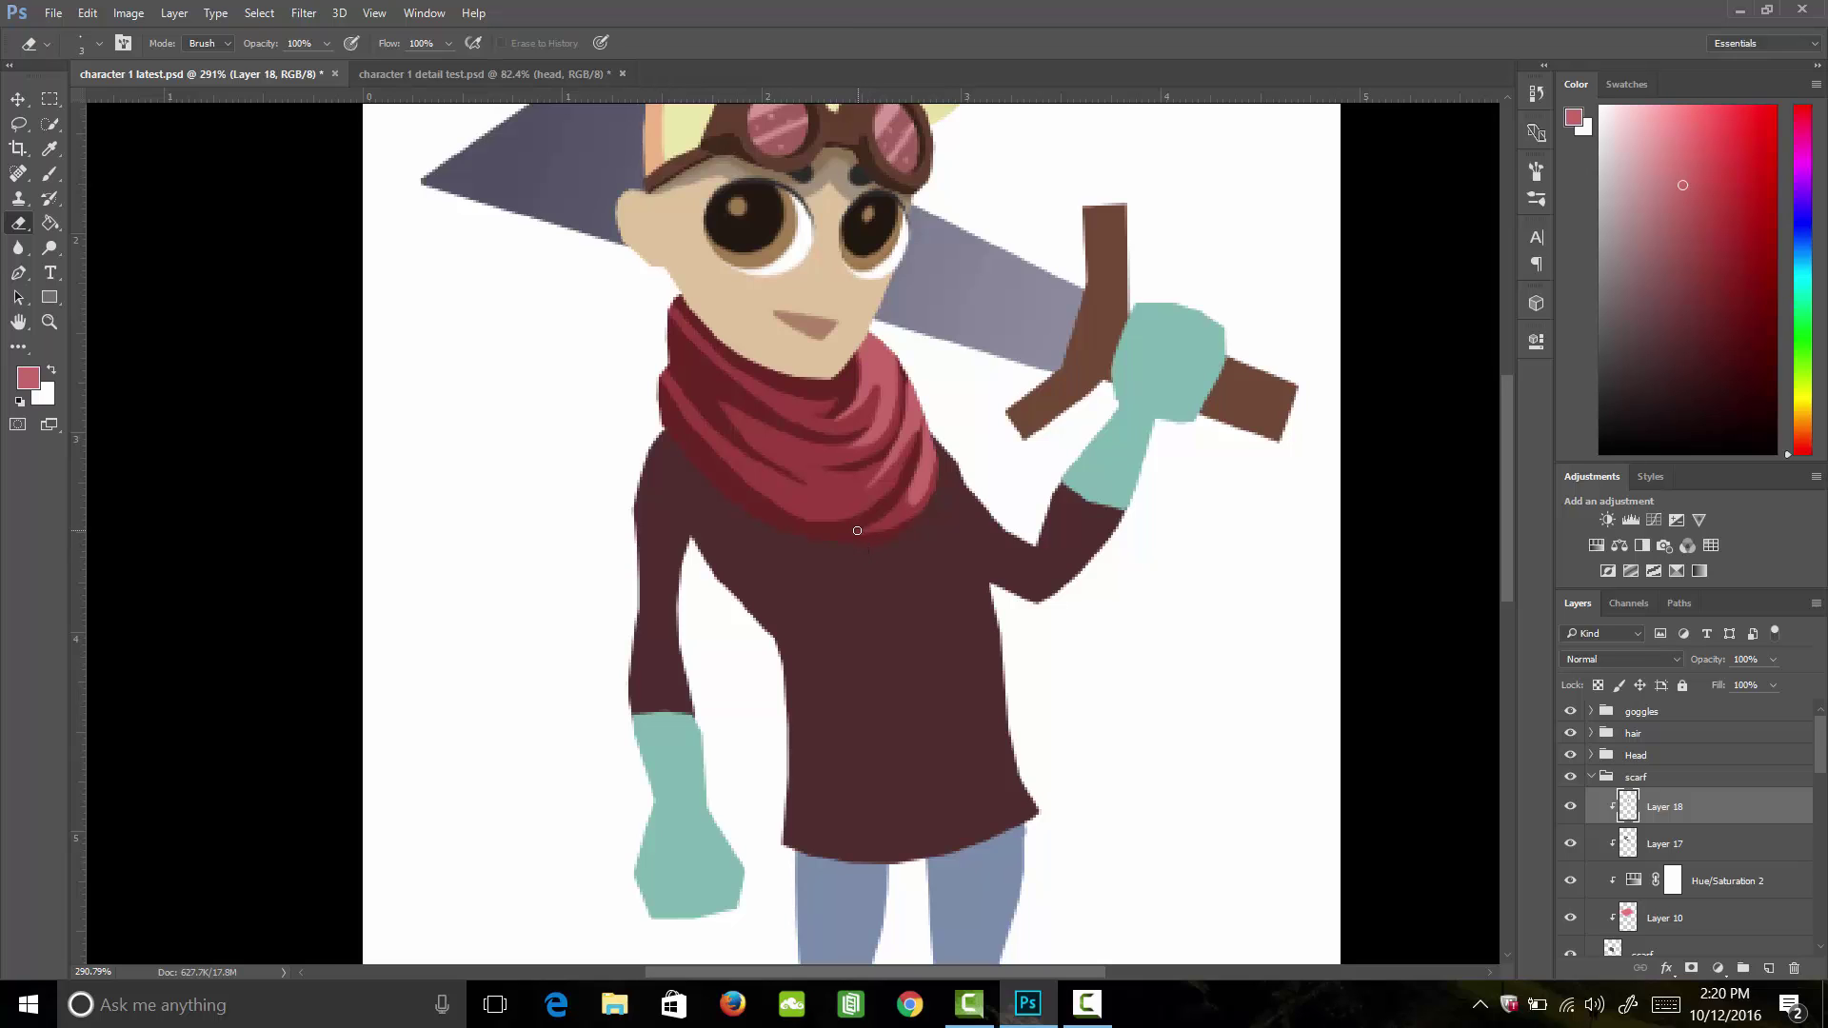
# Step: Set the opacity of the scarf's shading layer, Layer 17, to 64%
pyautogui.click(1662, 844)
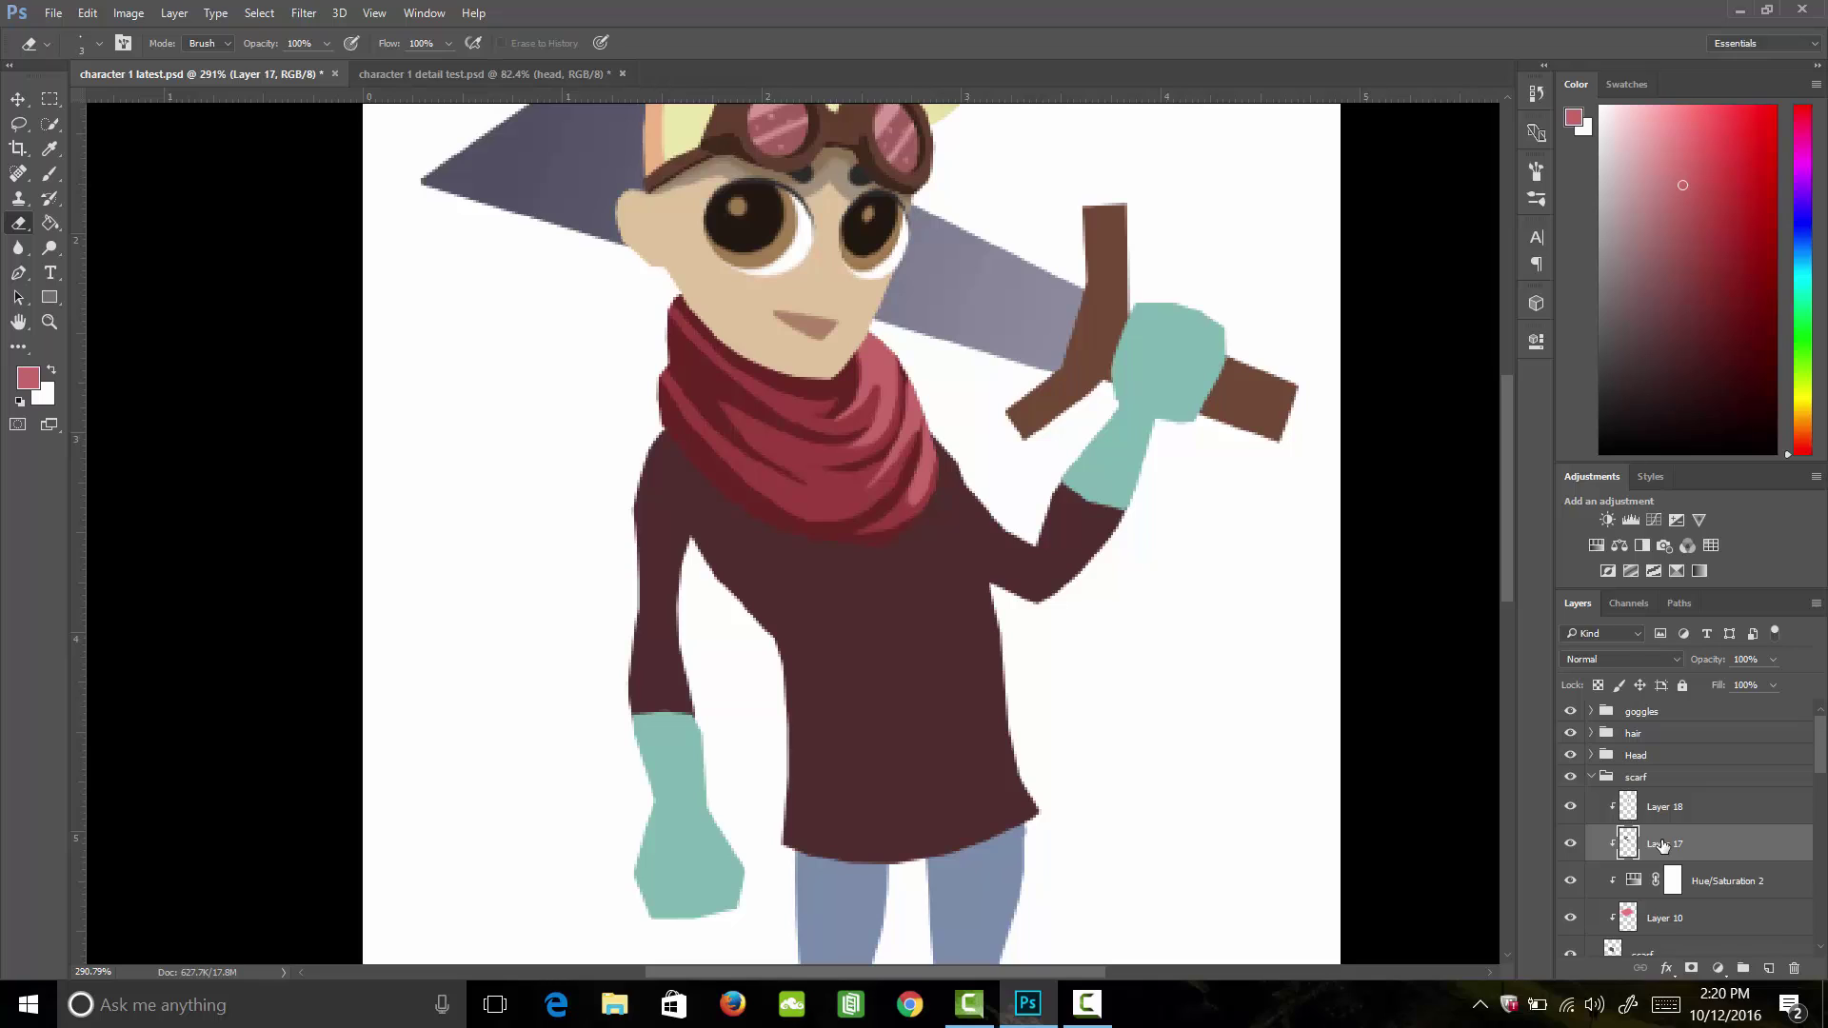
pyautogui.click(1772, 661)
pyautogui.moveTo(1752, 684); pyautogui.dragTo(1739, 683)
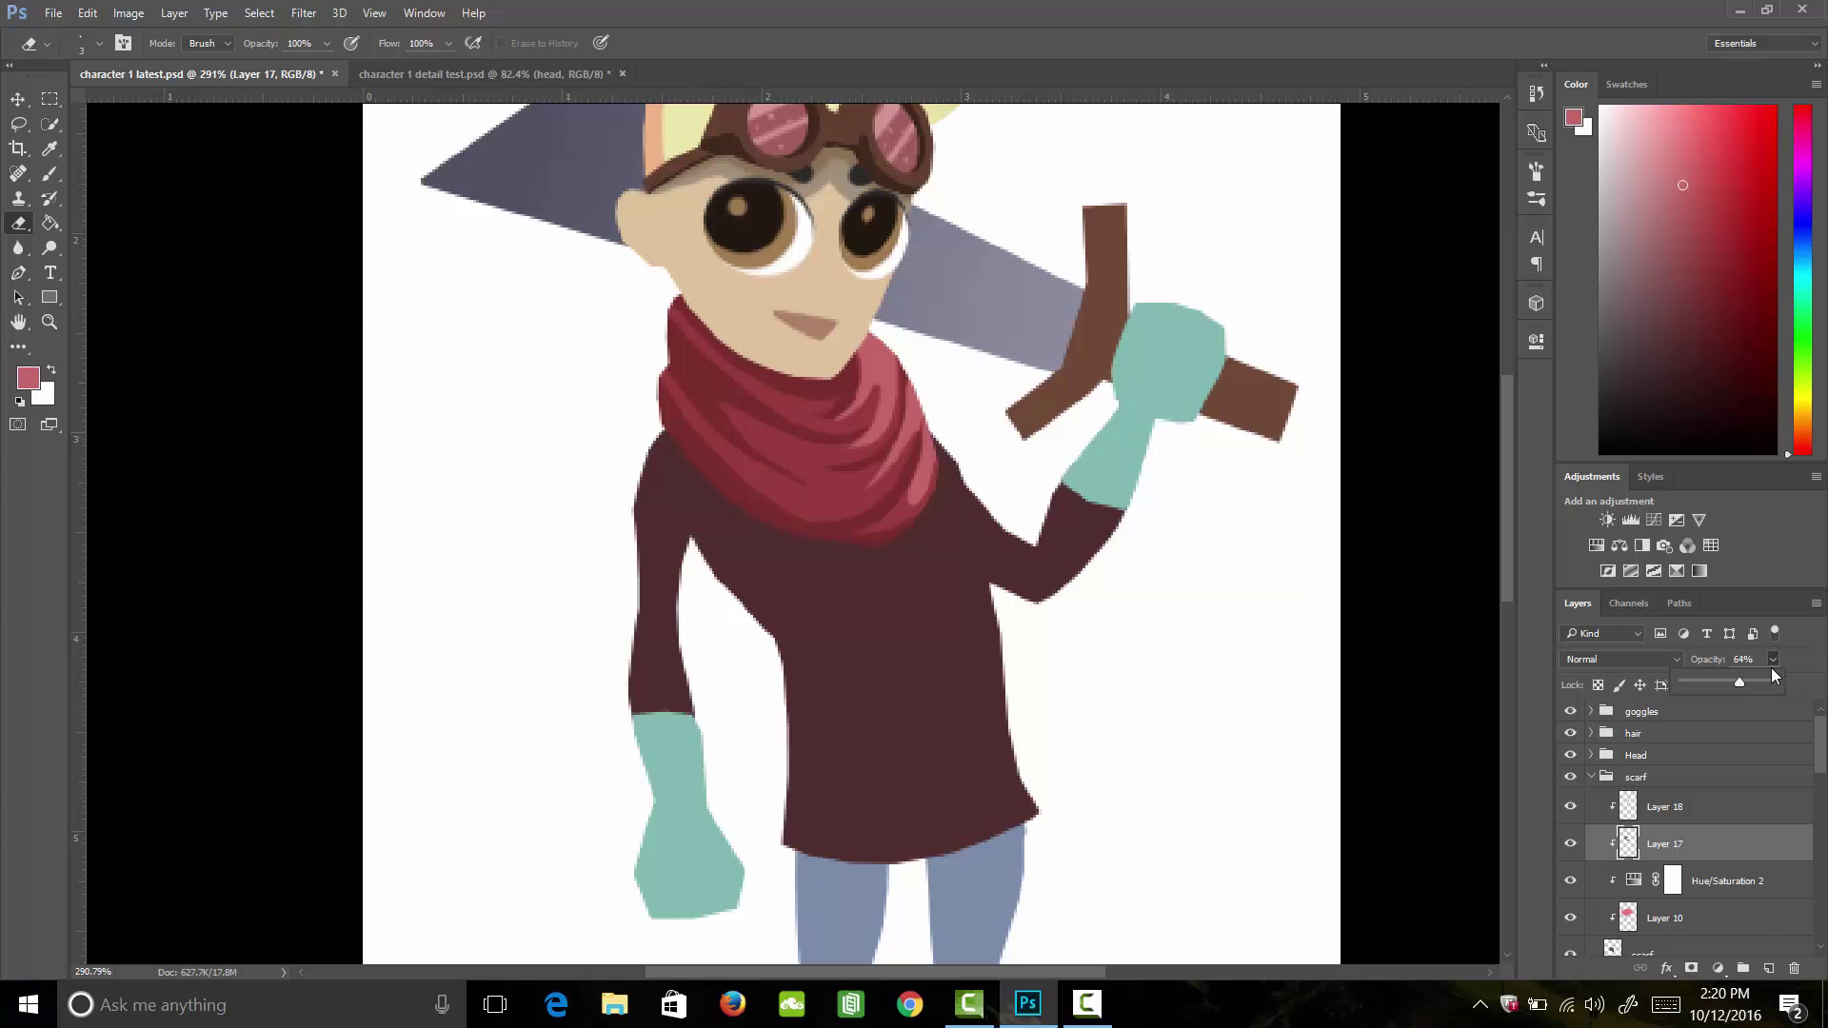
pyautogui.click(1771, 666)
# Step: Set the opacity of the scarf's highlight layer, Layer 18, to 82%
pyautogui.hotkey('alt', ']')
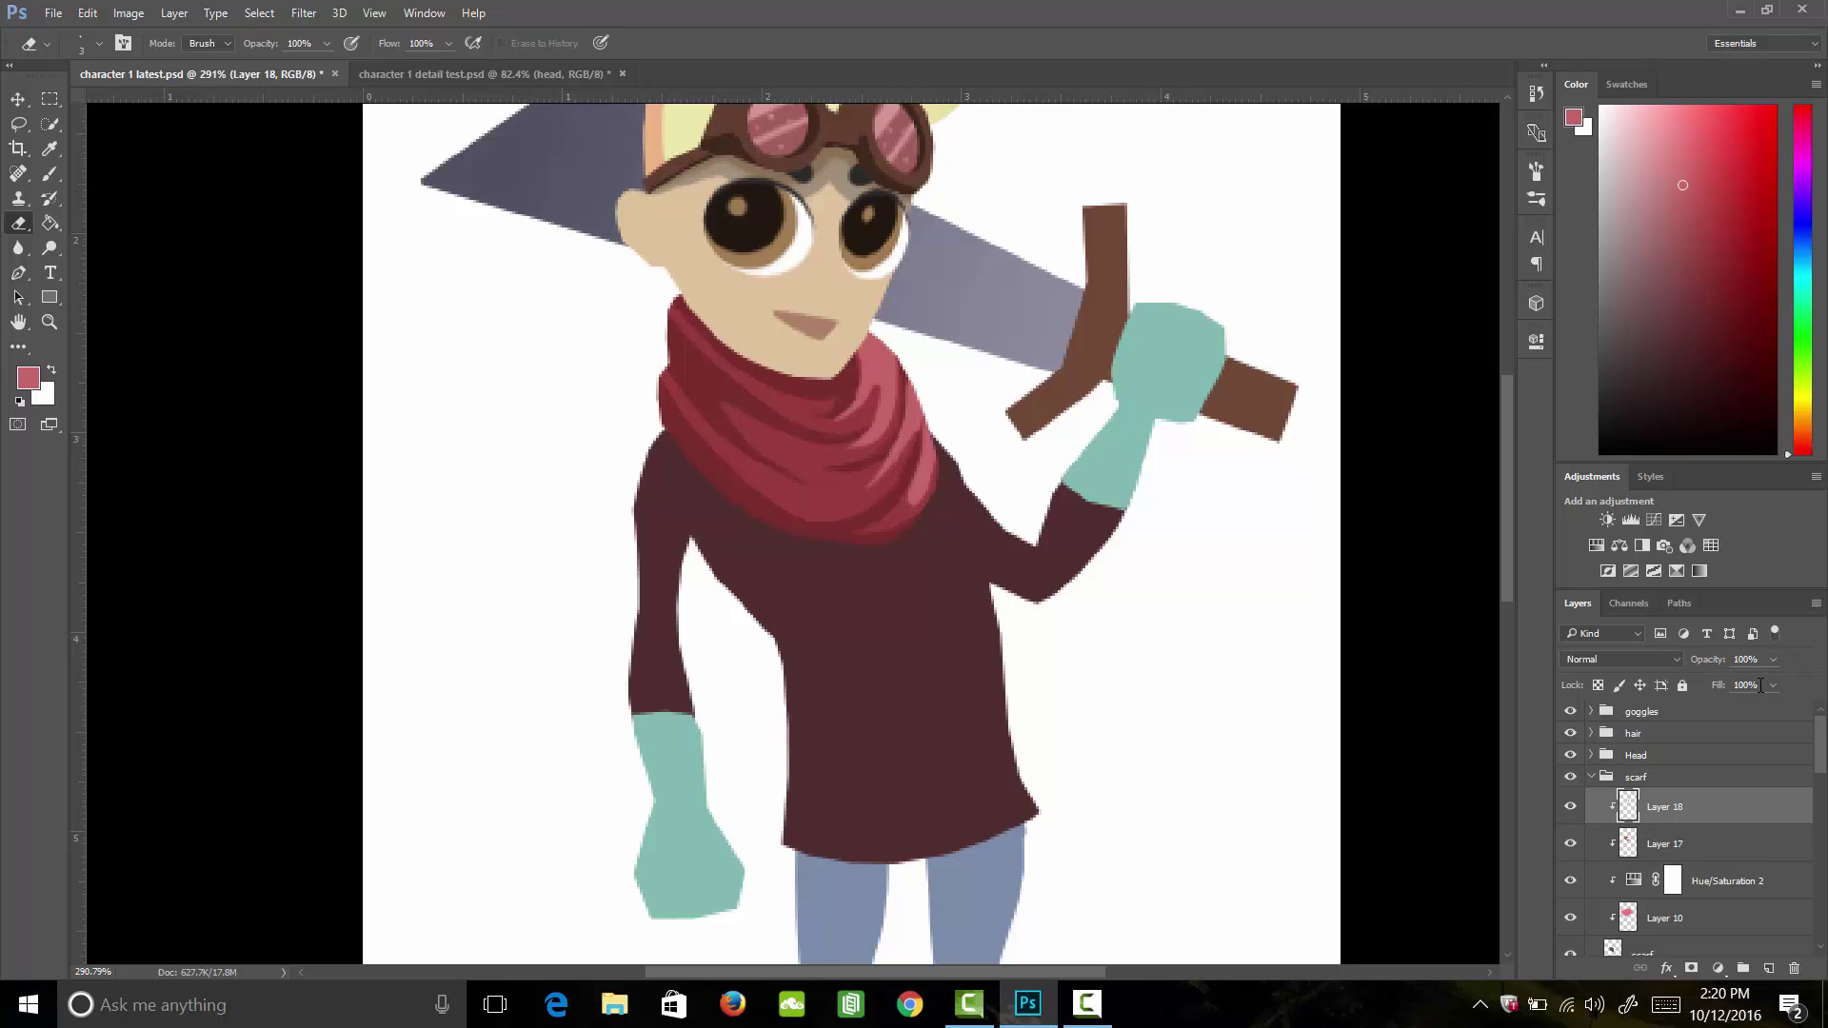
pyautogui.click(1772, 664)
pyautogui.moveTo(1771, 670); pyautogui.dragTo(1754, 683)
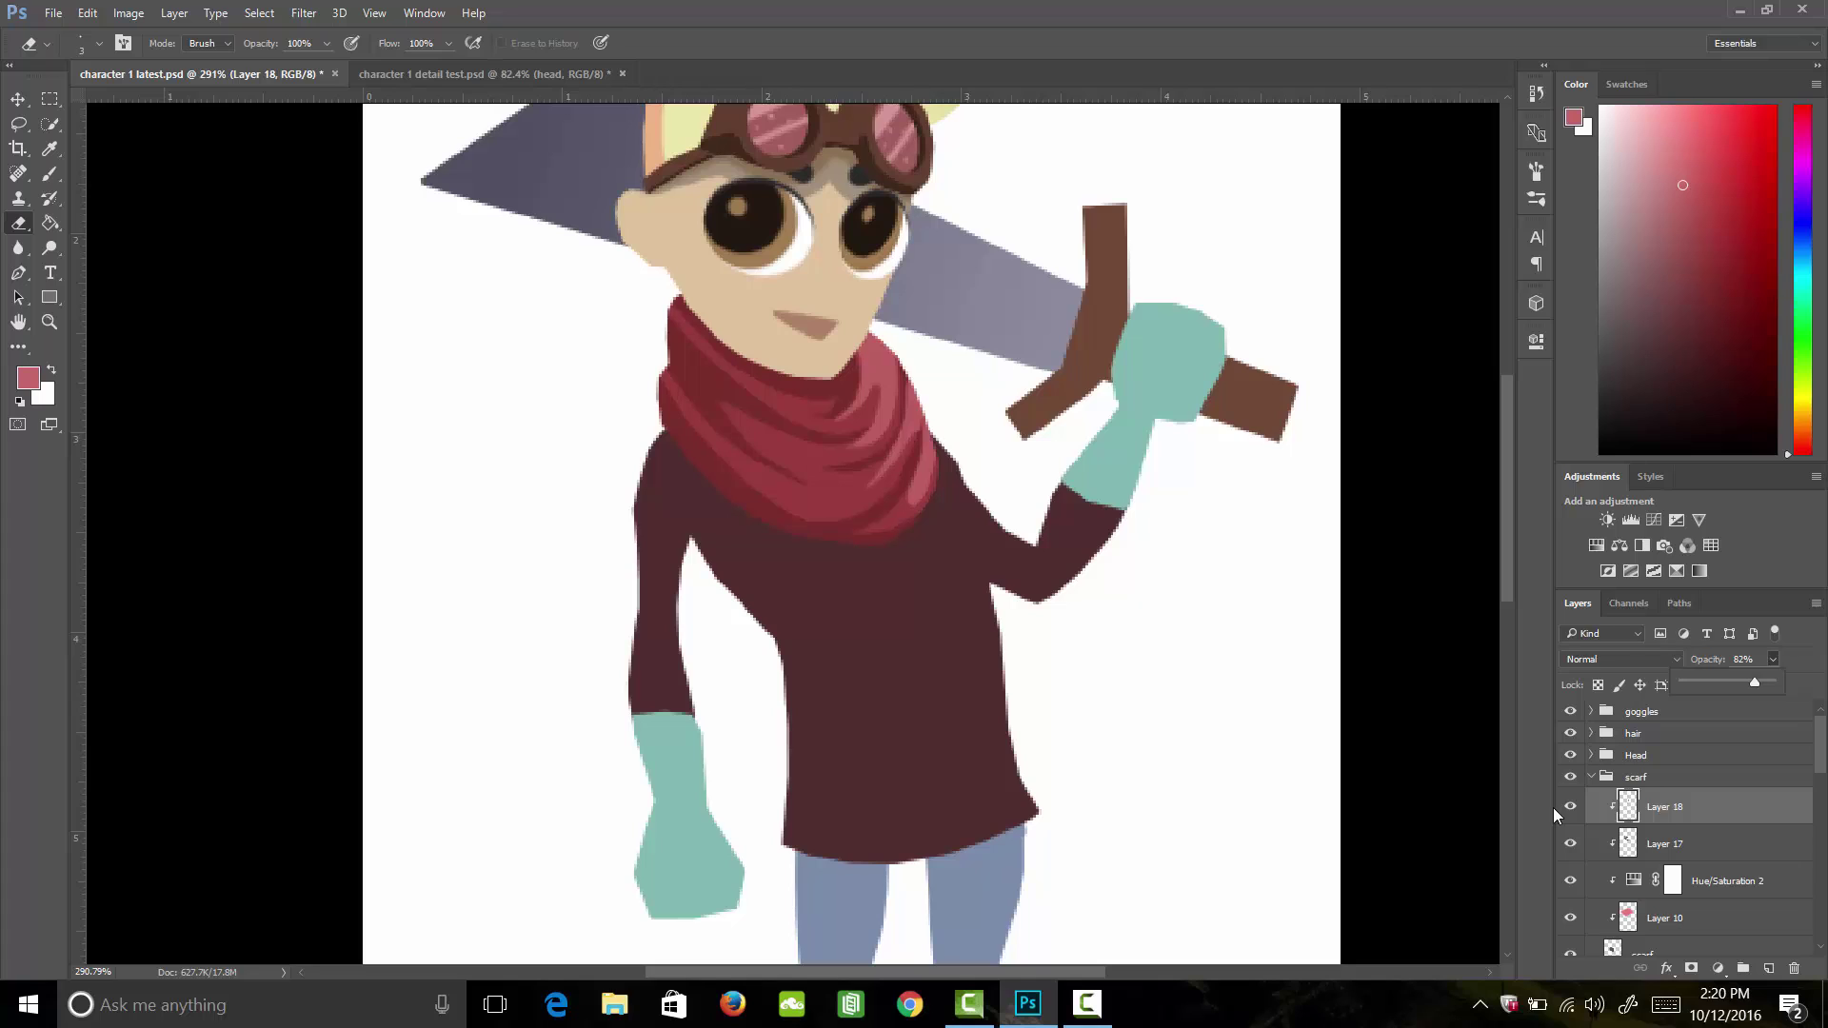
# Step: Rename Layer 18 in the scarf group as highlight
pyautogui.doubleClick(1668, 808)
pyautogui.write('h')
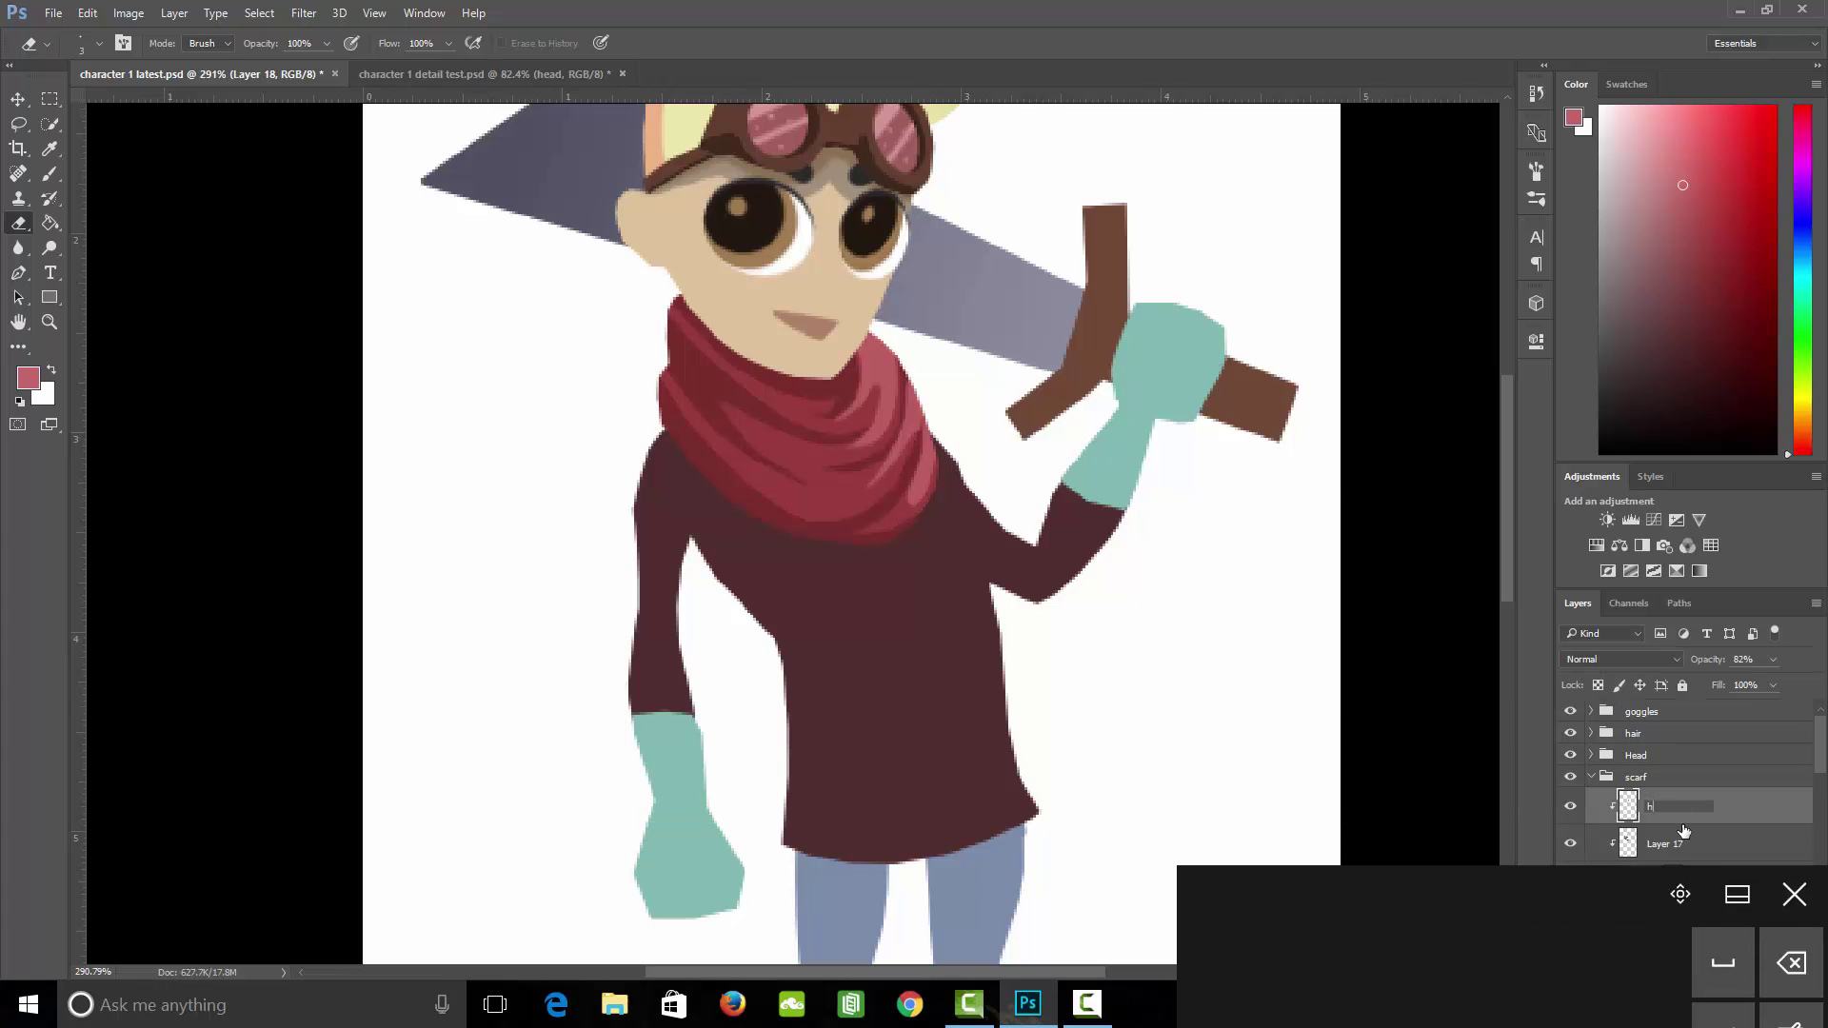
pyautogui.write('ighl')
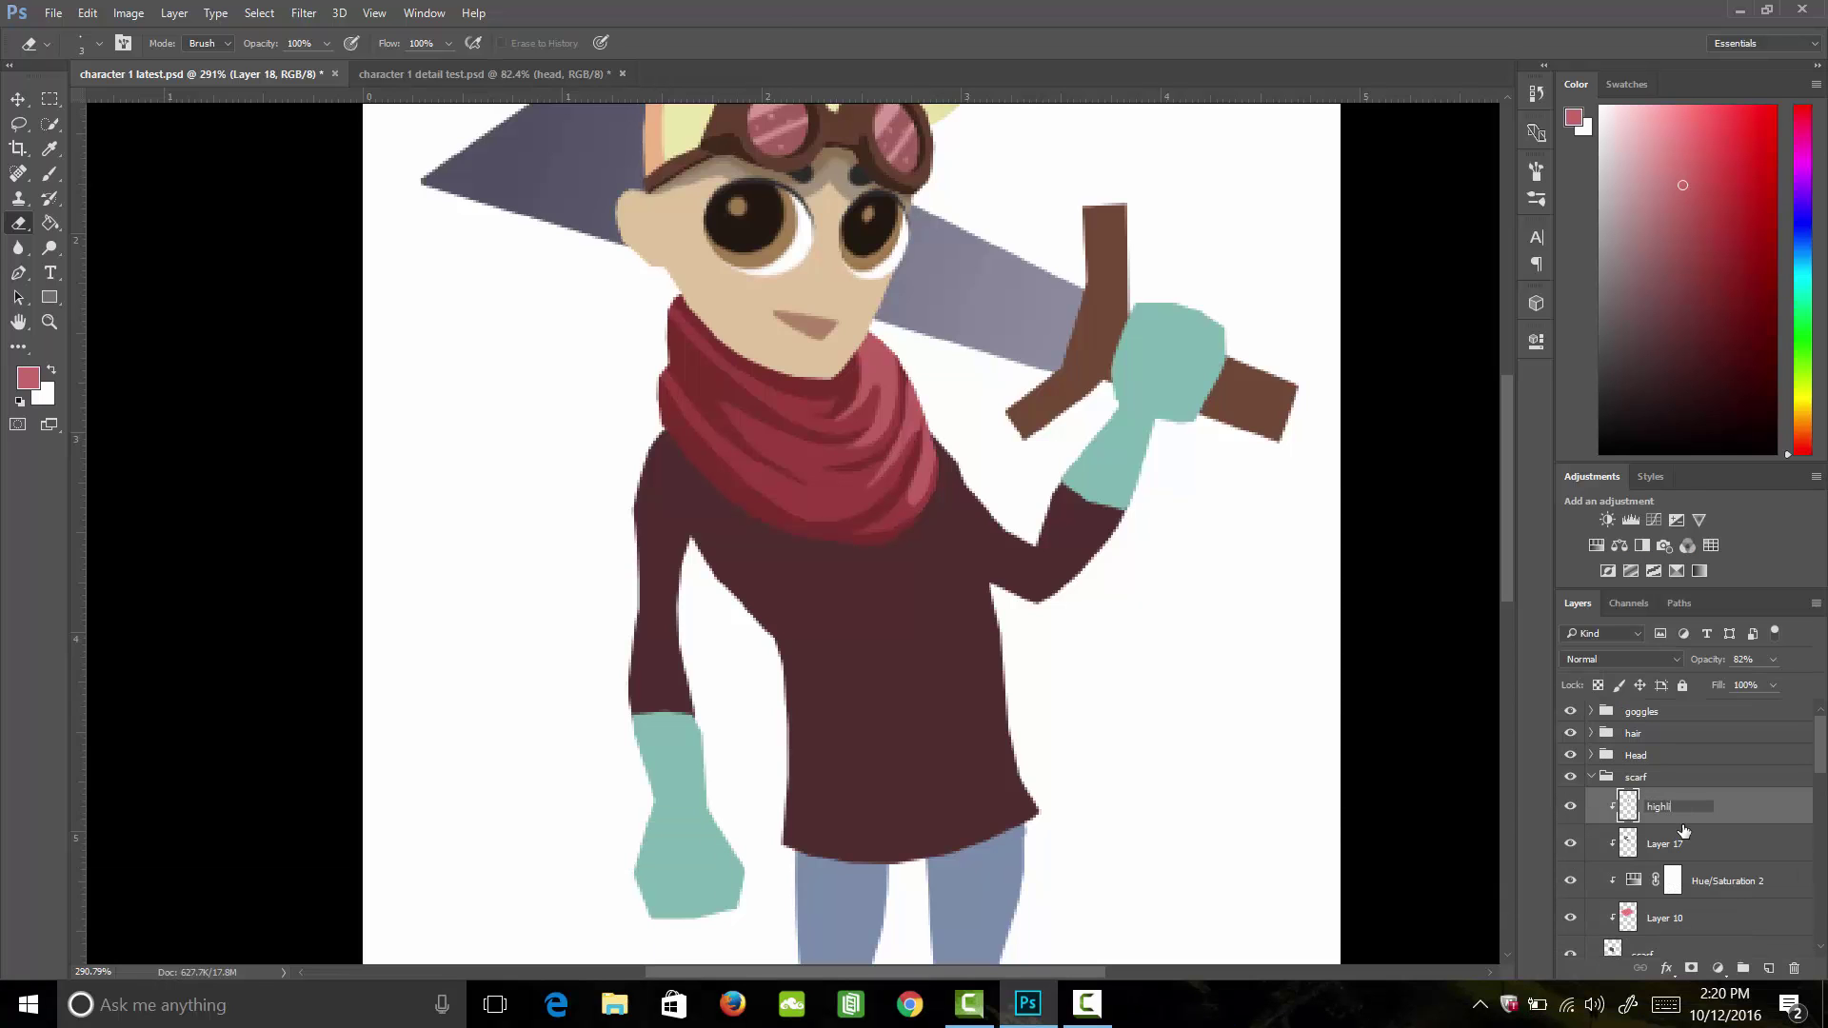
pyautogui.write('ight')
pyautogui.press('Return')
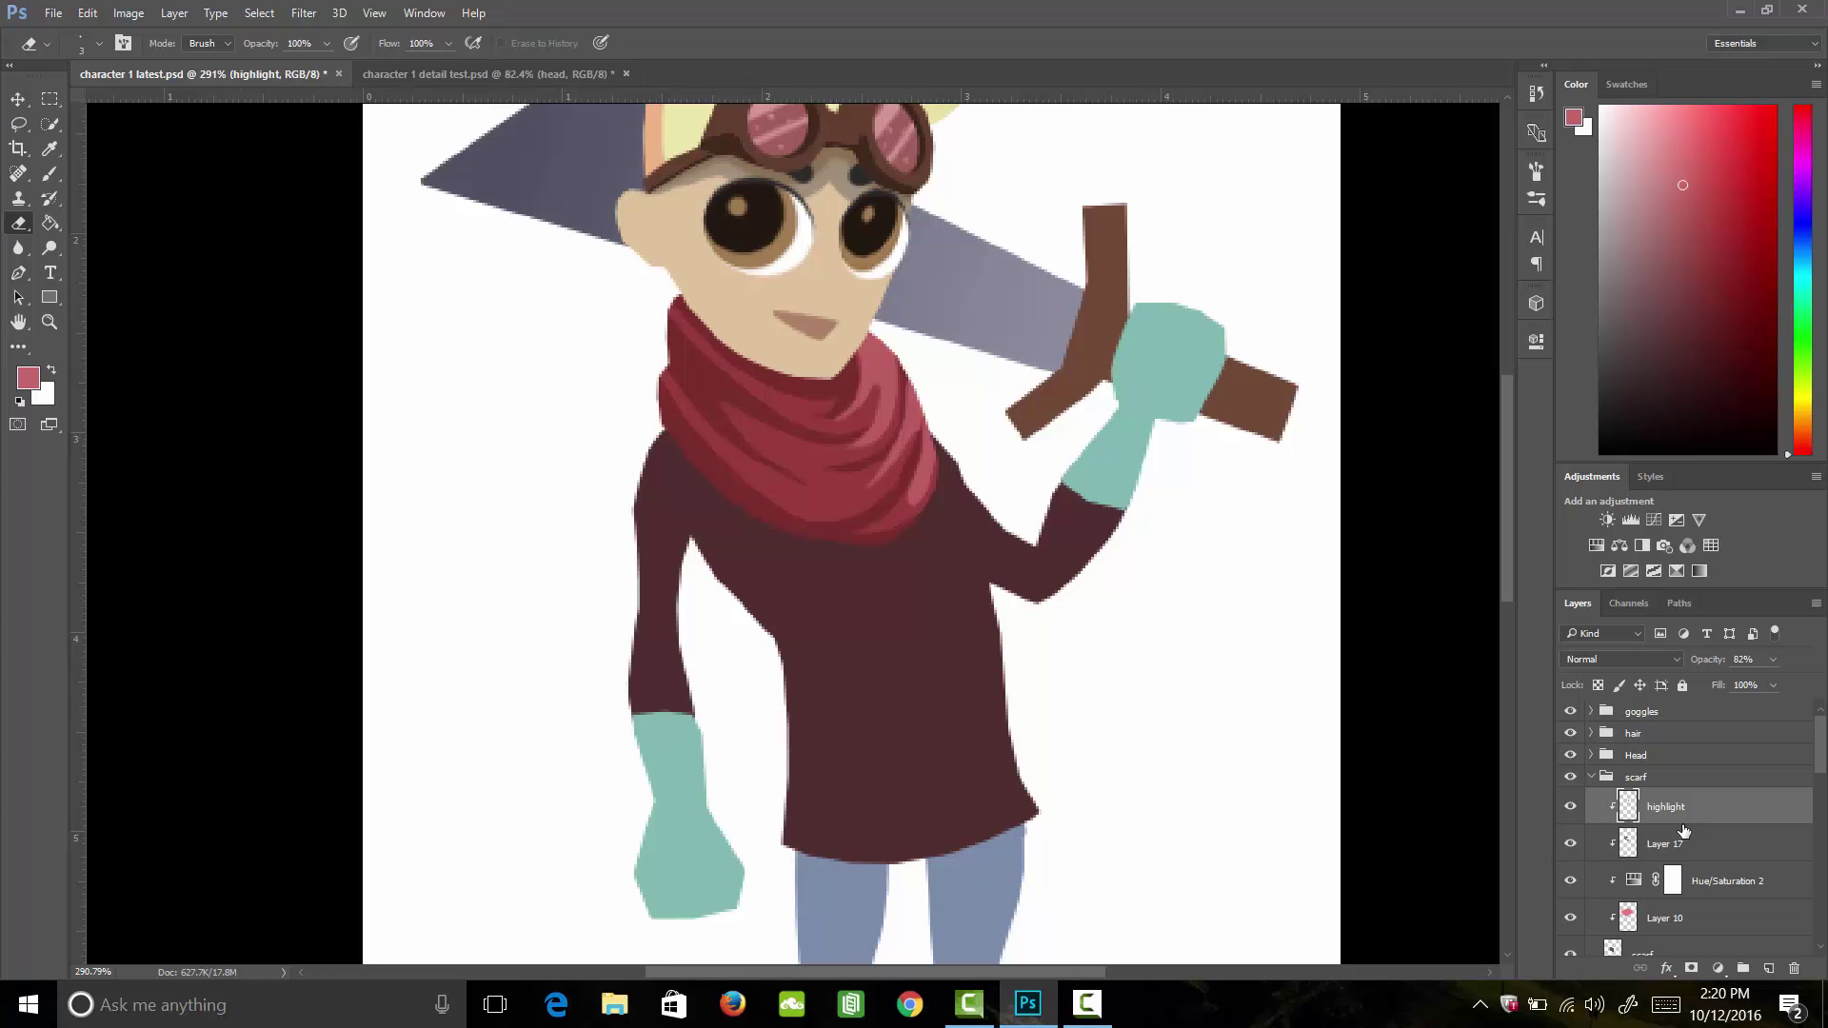
# Step: Rename Layer 17 in the scarf group to identify it as the shadow layer
pyautogui.doubleClick(1675, 844)
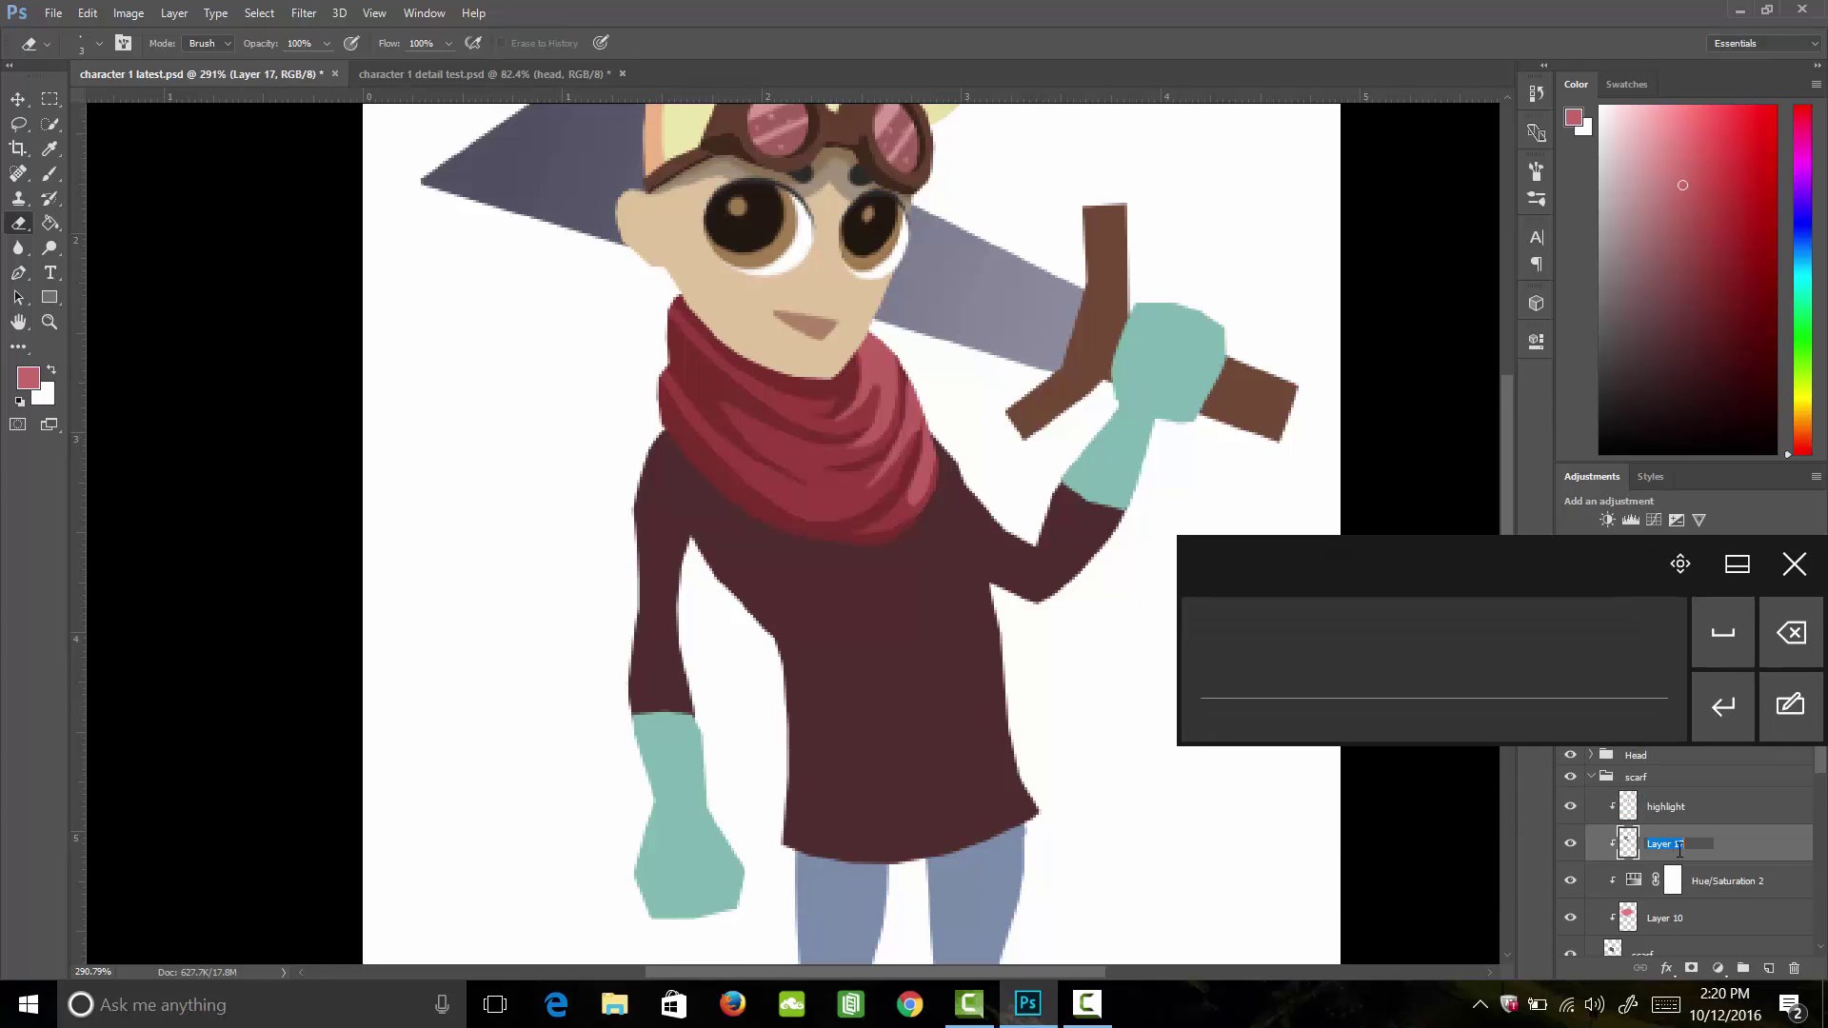
pyautogui.write('shado')
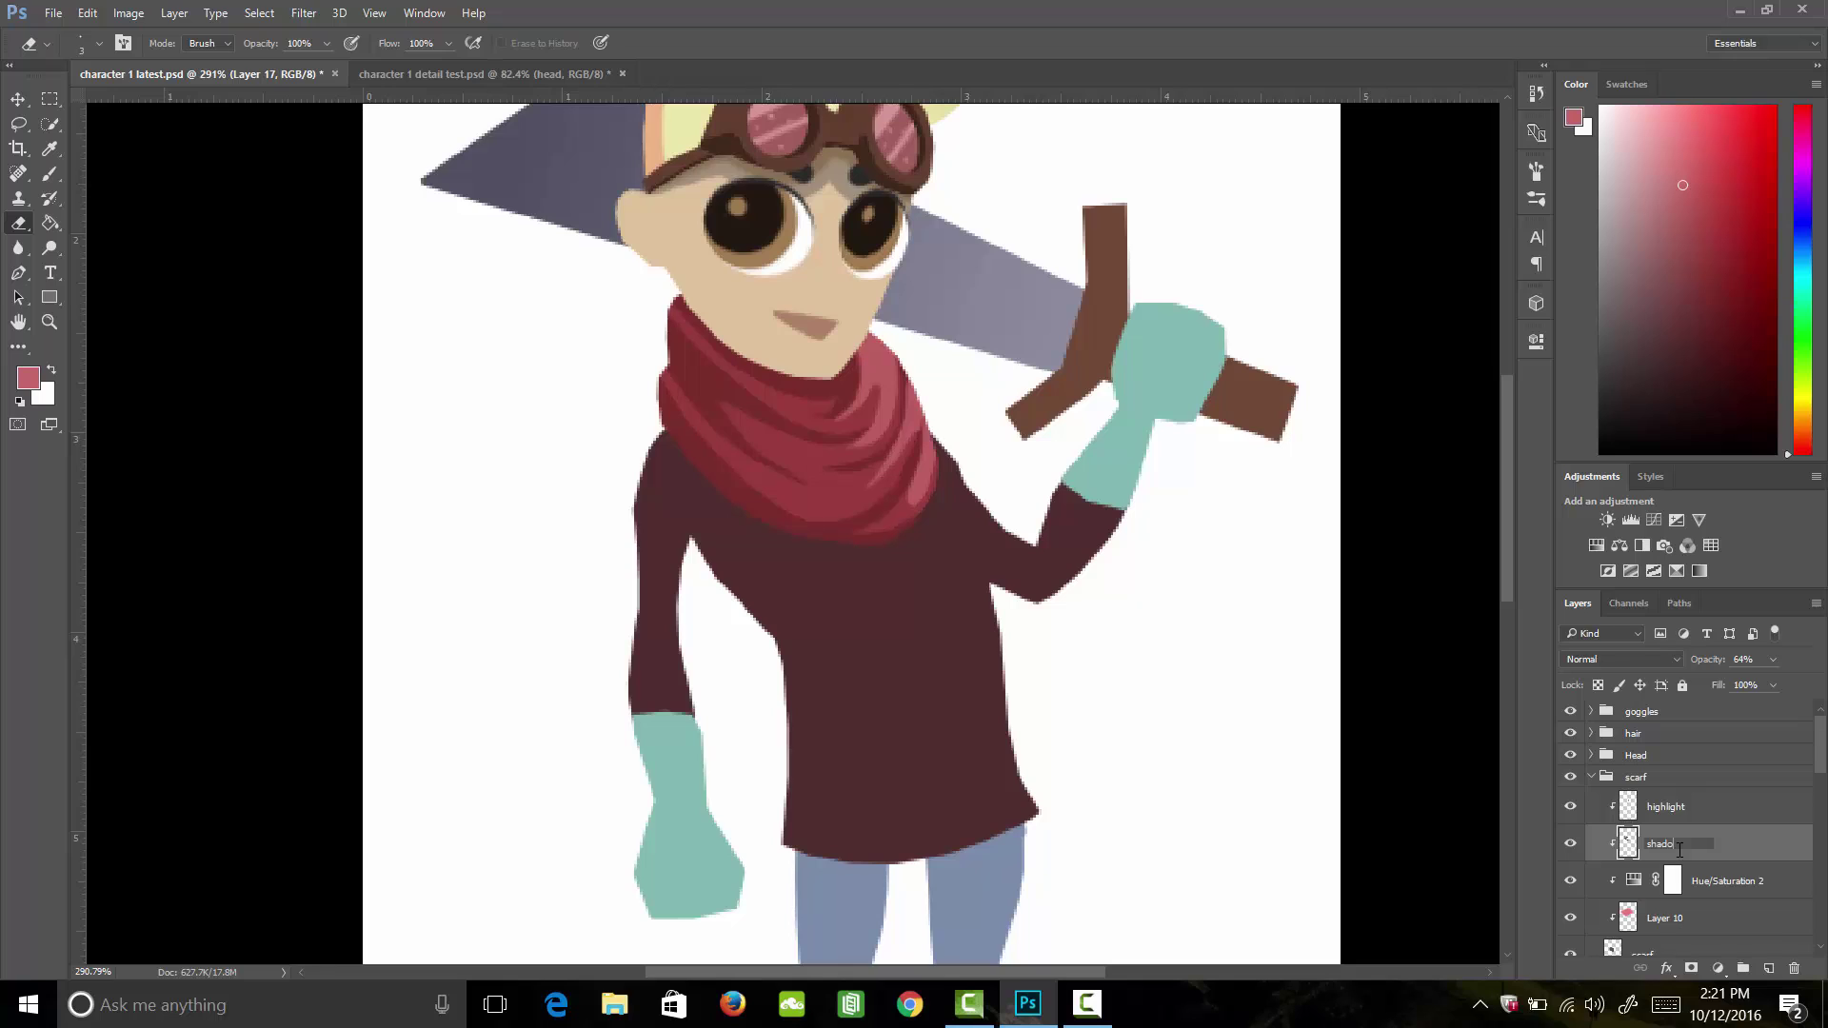
# Step: Name the scarf's shading layer shadow, rename Layer 10 to color, and collapse the scarf group
pyautogui.write('w')
pyautogui.press('Return')
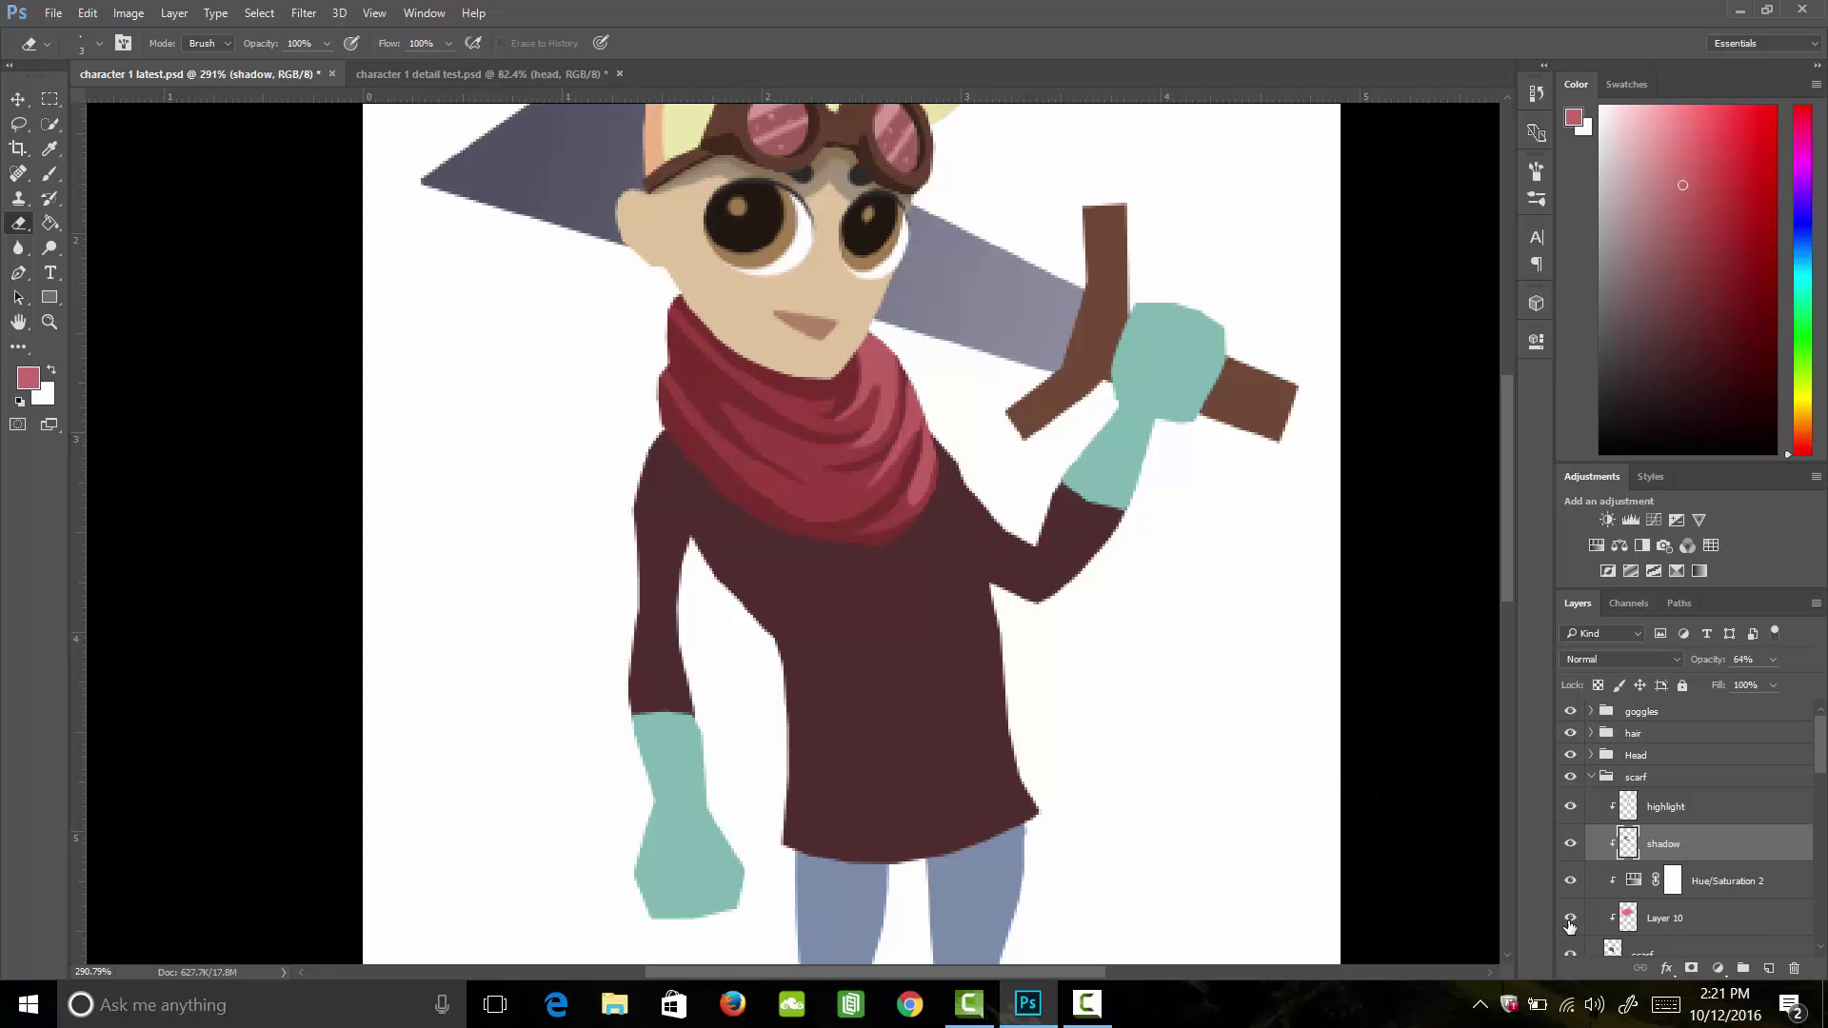
pyautogui.doubleClick(1666, 918)
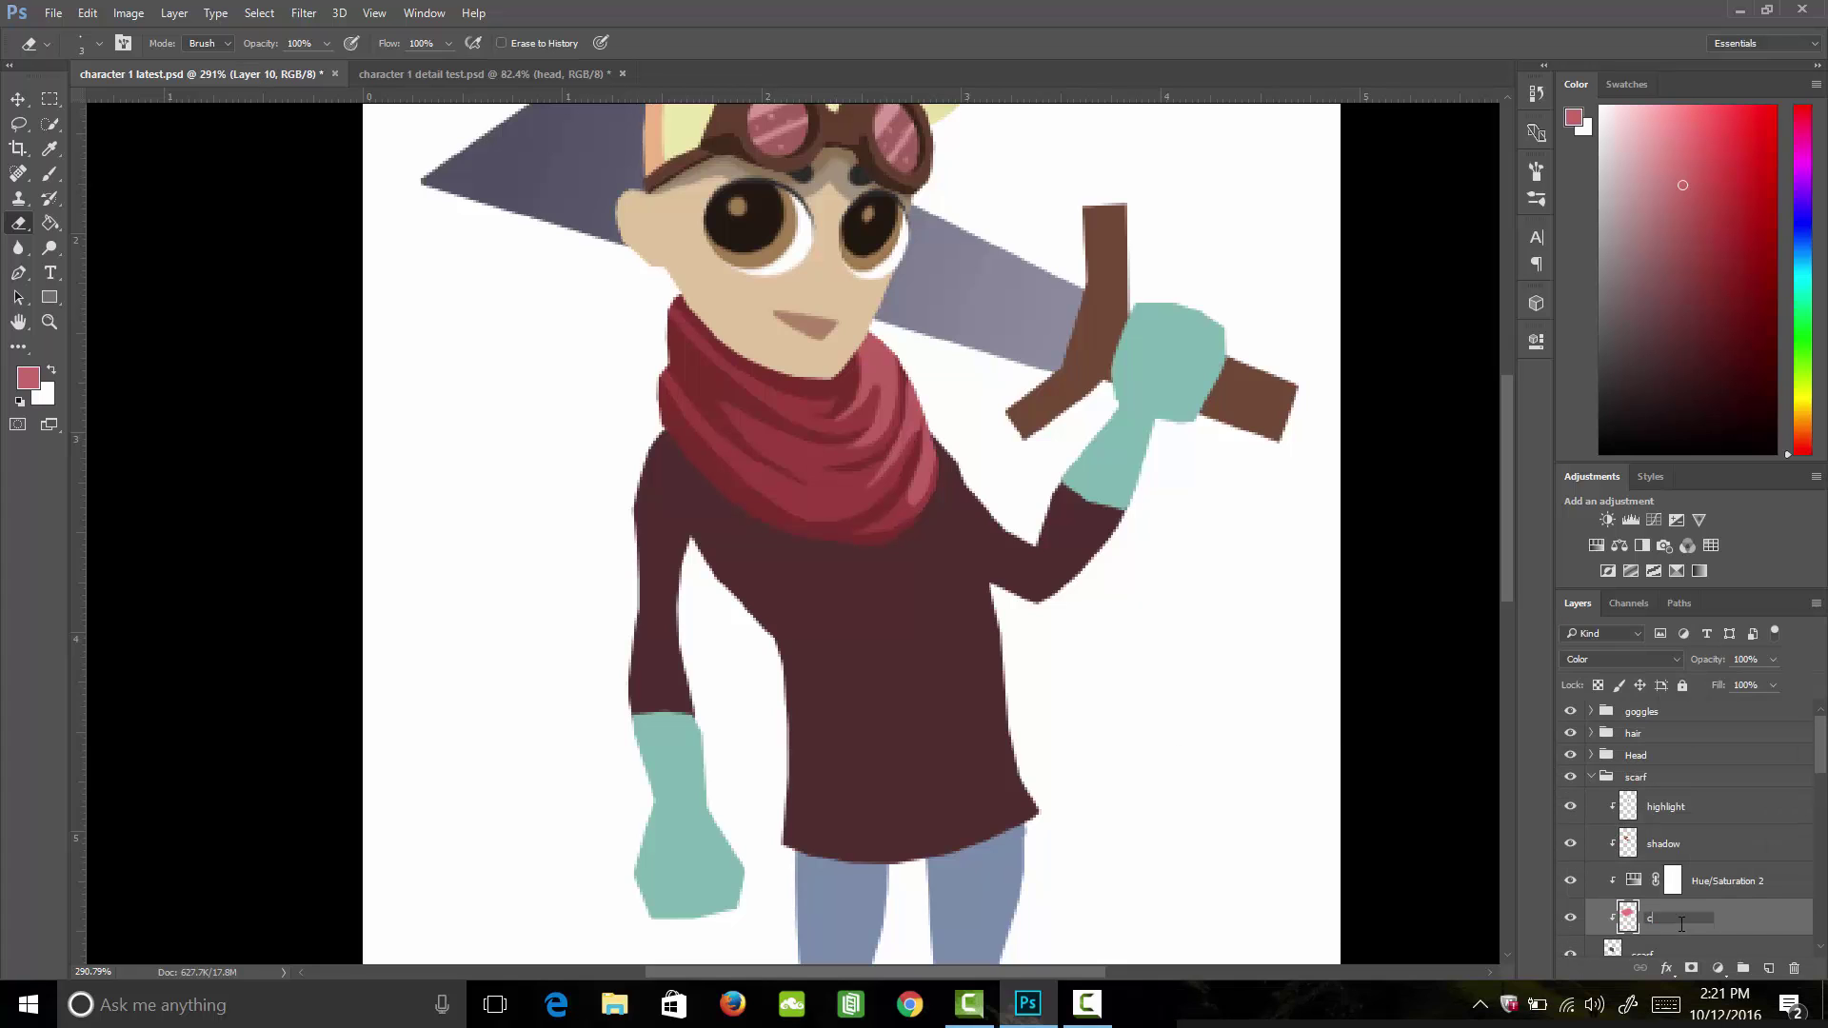
pyautogui.write('color')
pyautogui.press('Return')
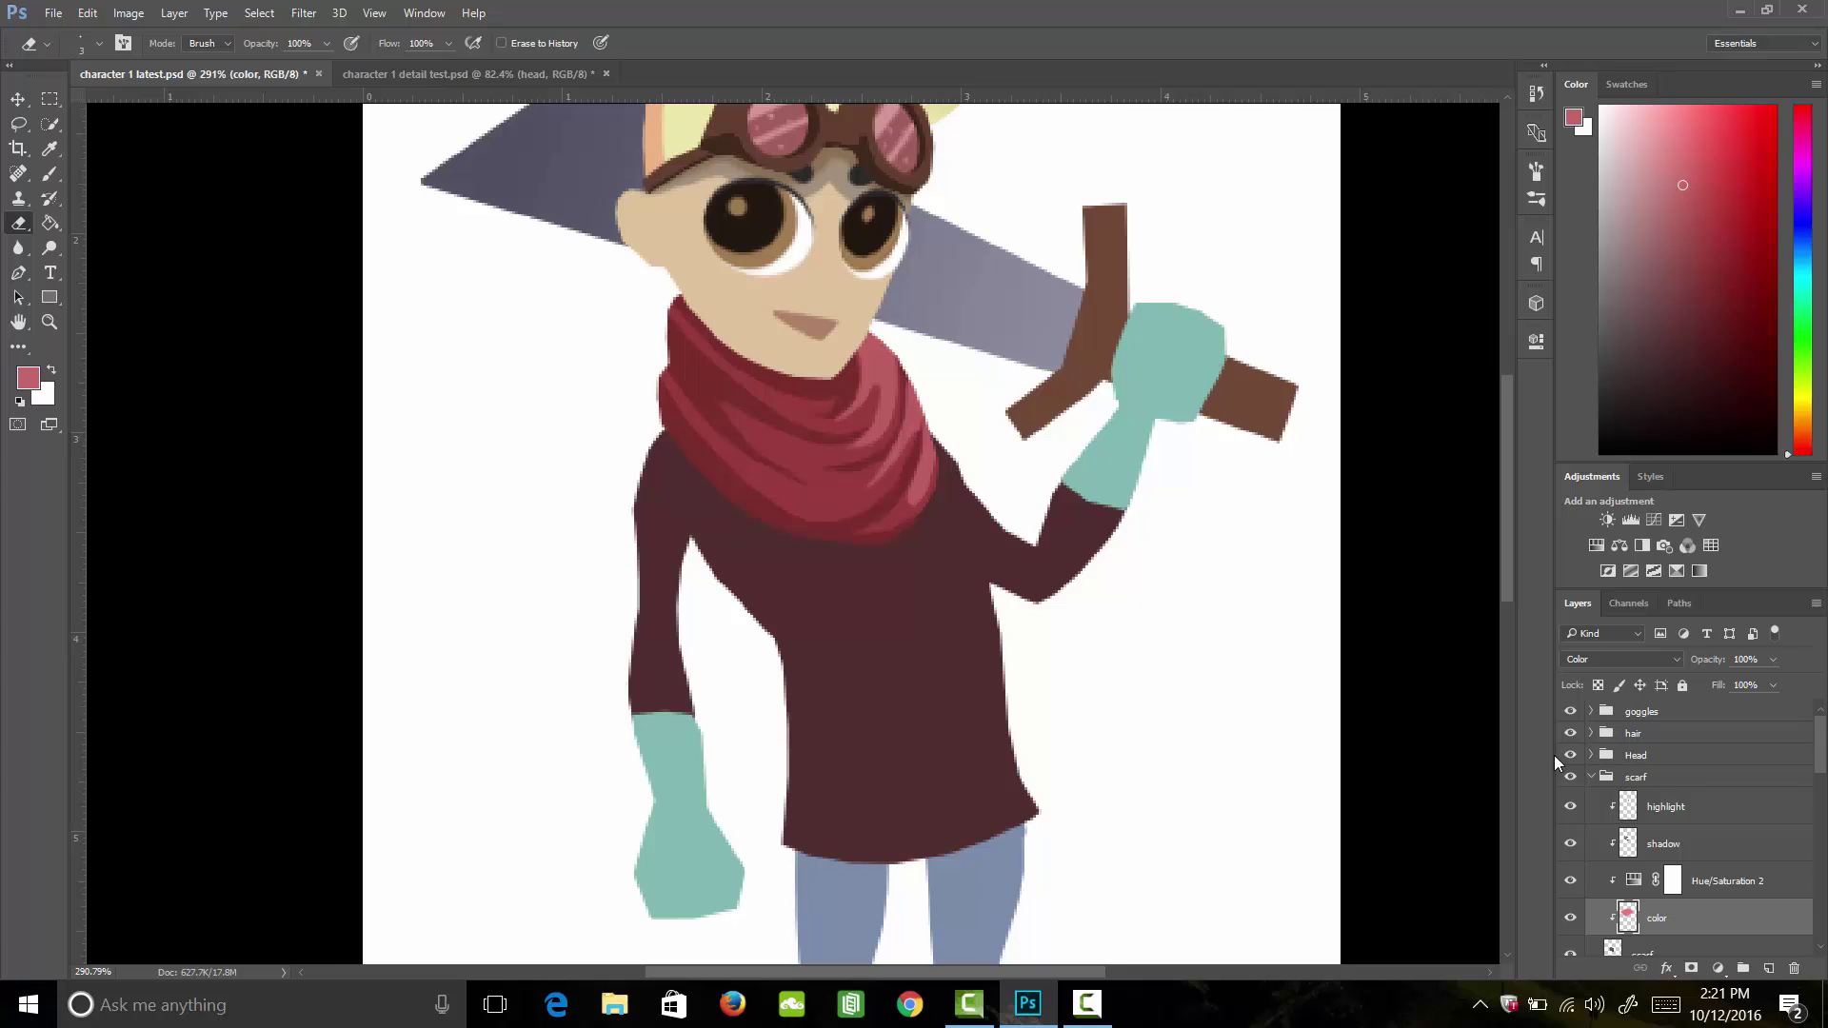
pyautogui.click(1592, 777)
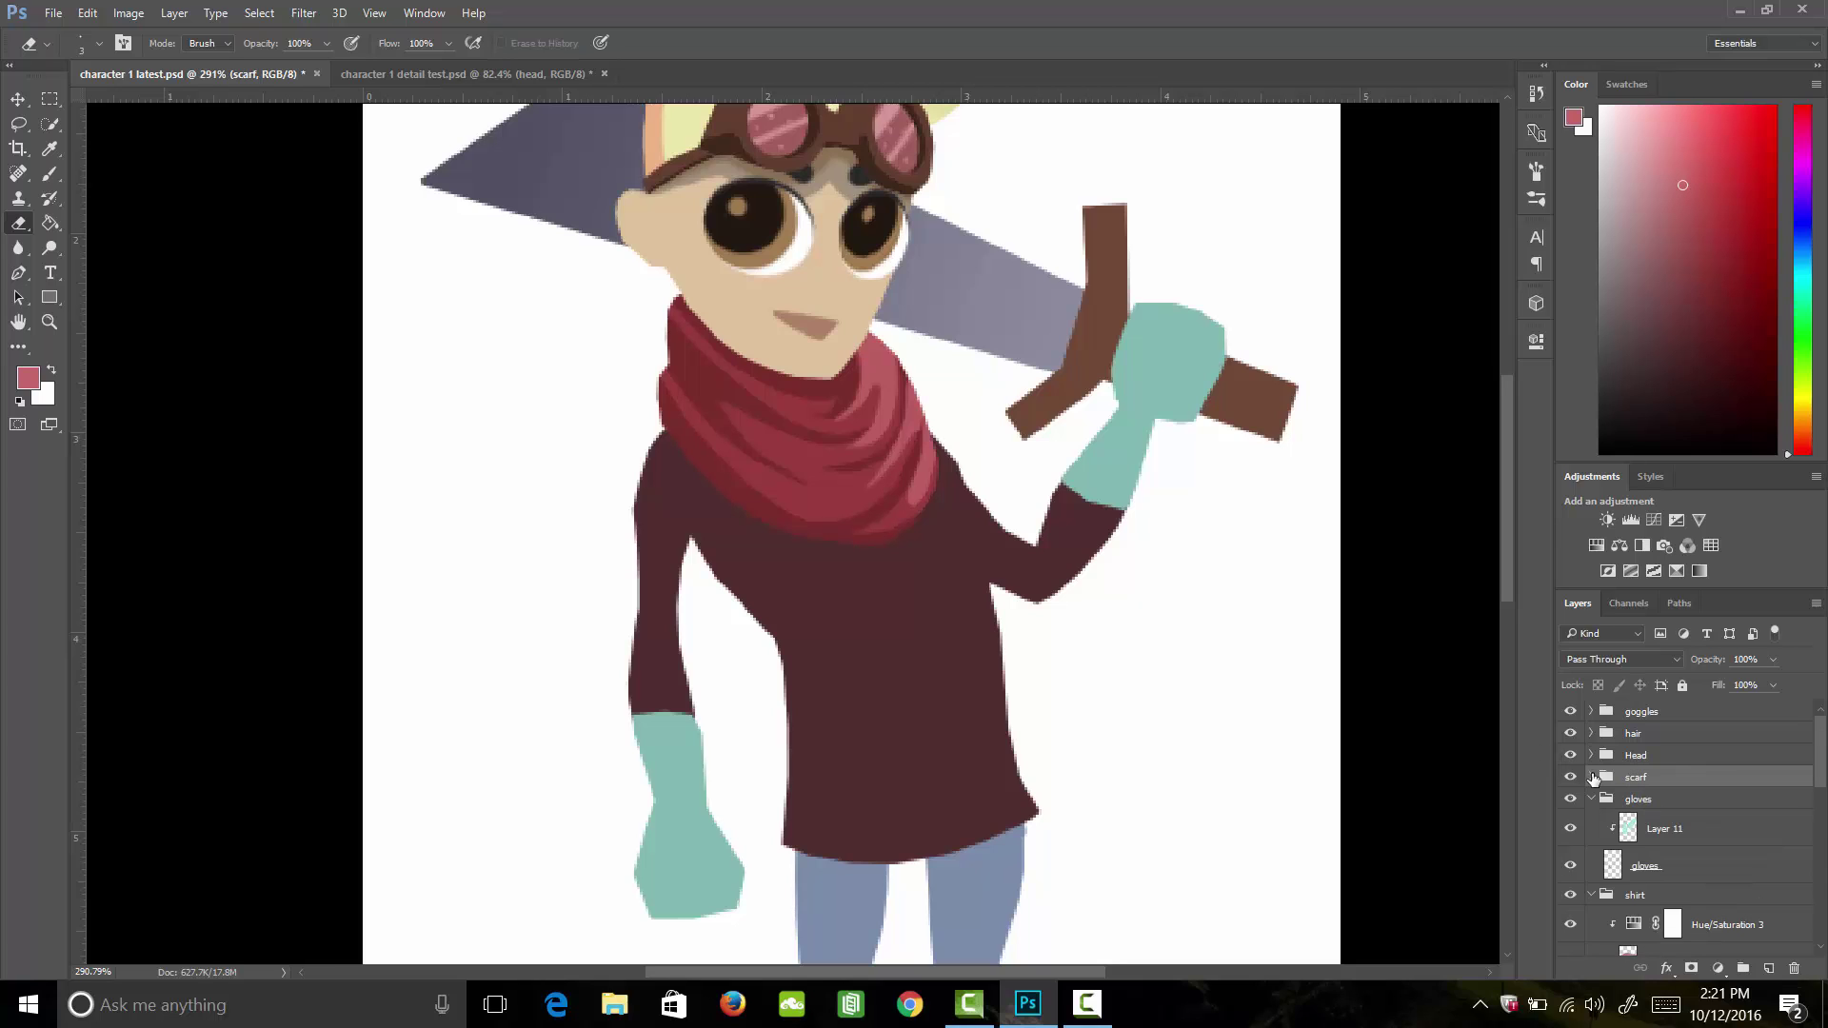
# Step: Add a clipped layer to the shirt group and place it above the Hue/Saturation 3 adjustment
pyautogui.moveTo(1821, 762); pyautogui.dragTo(1821, 788)
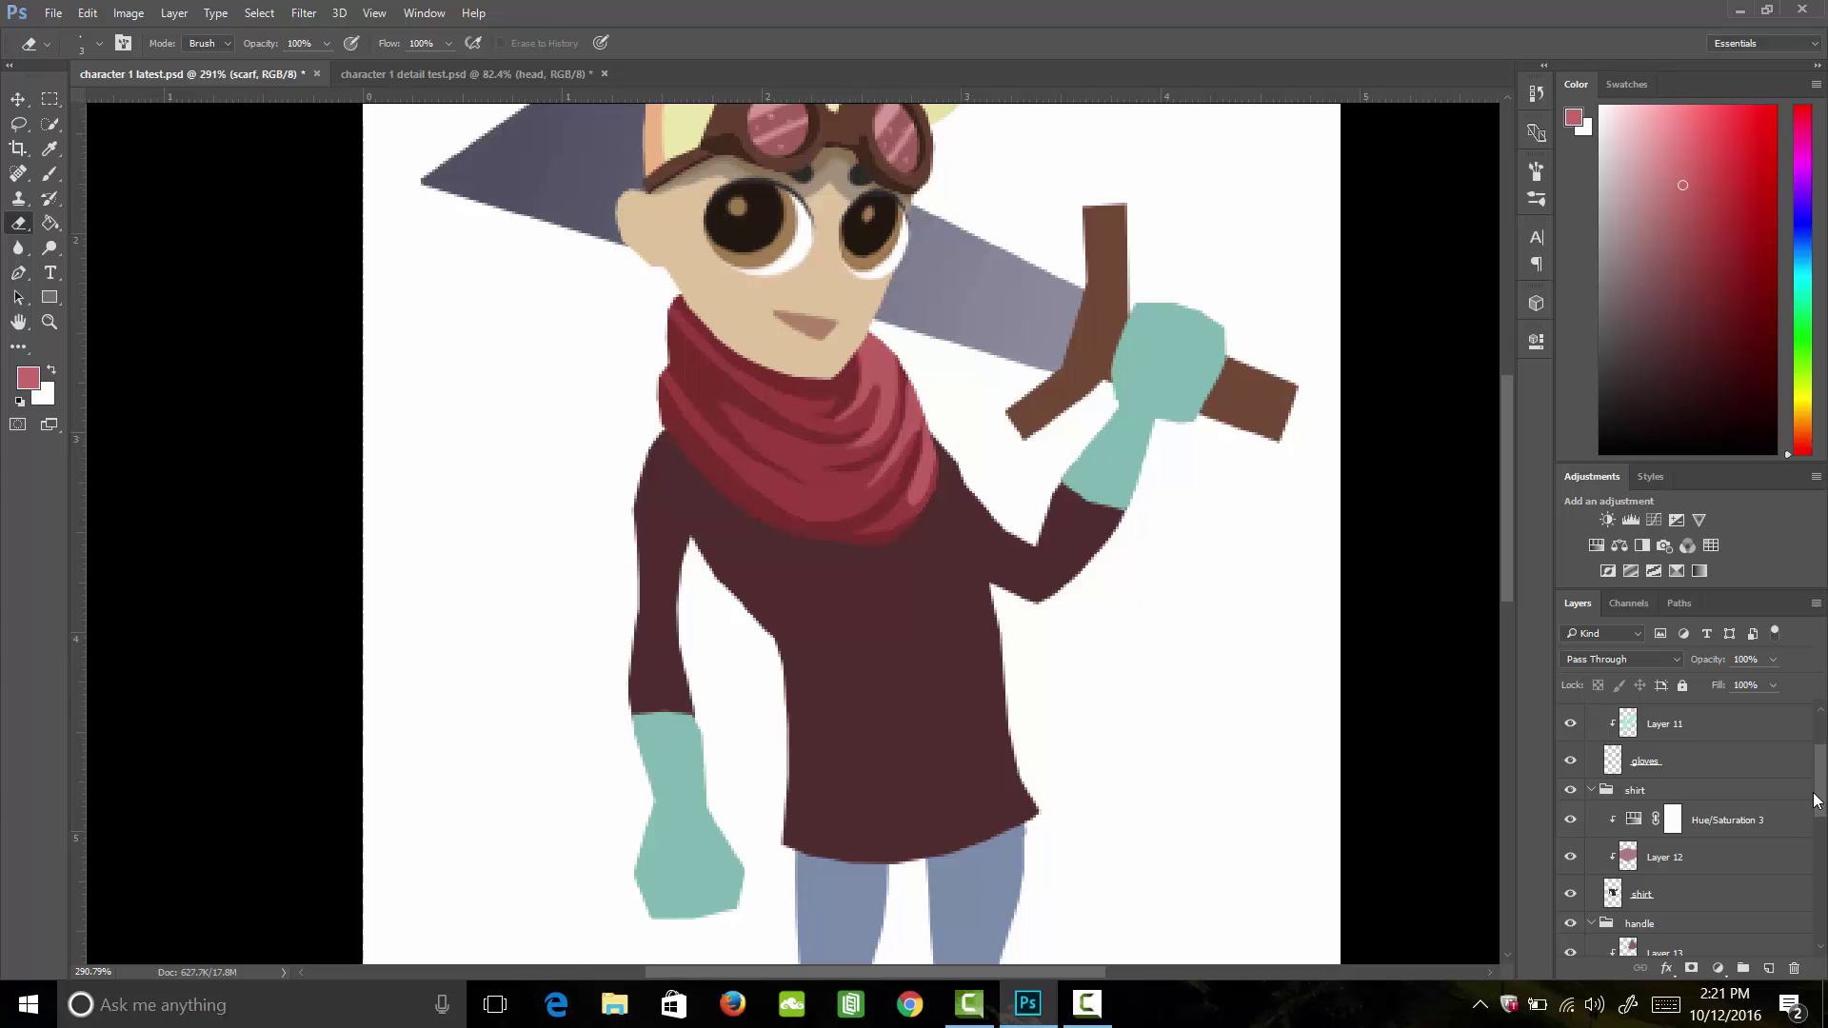
pyautogui.click(1663, 895)
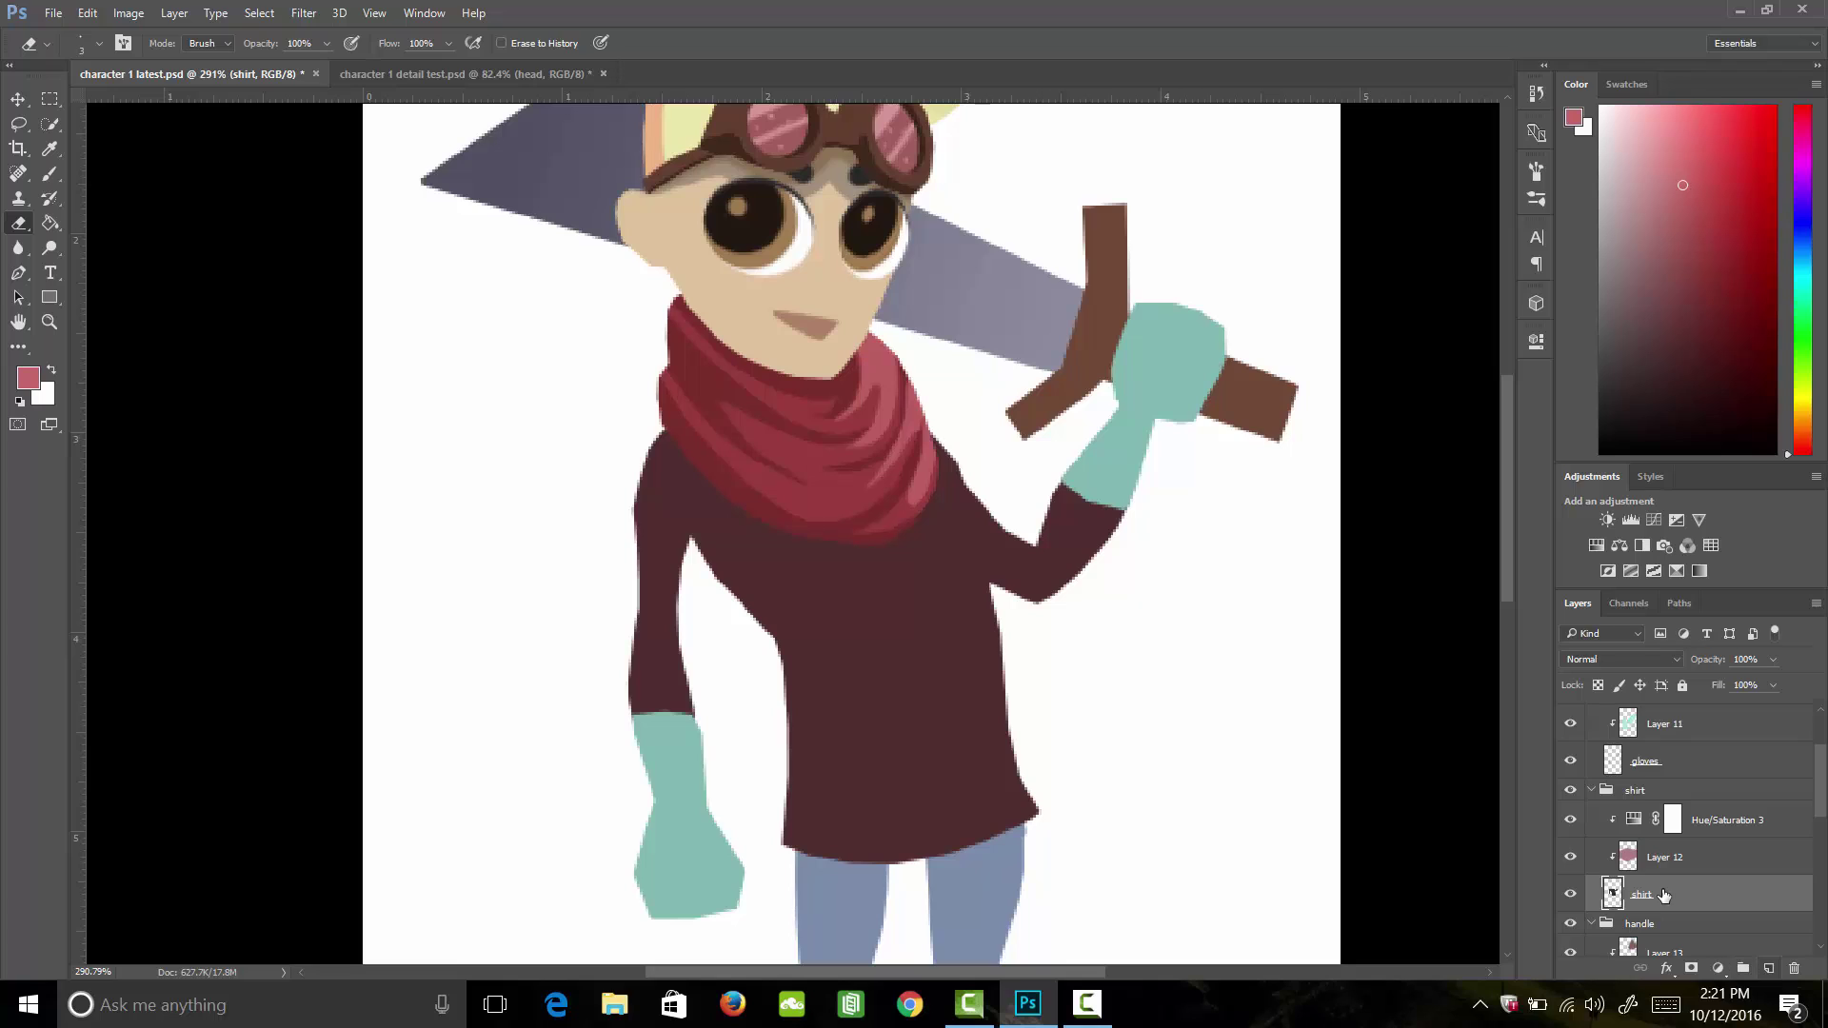
pyautogui.click(1768, 968)
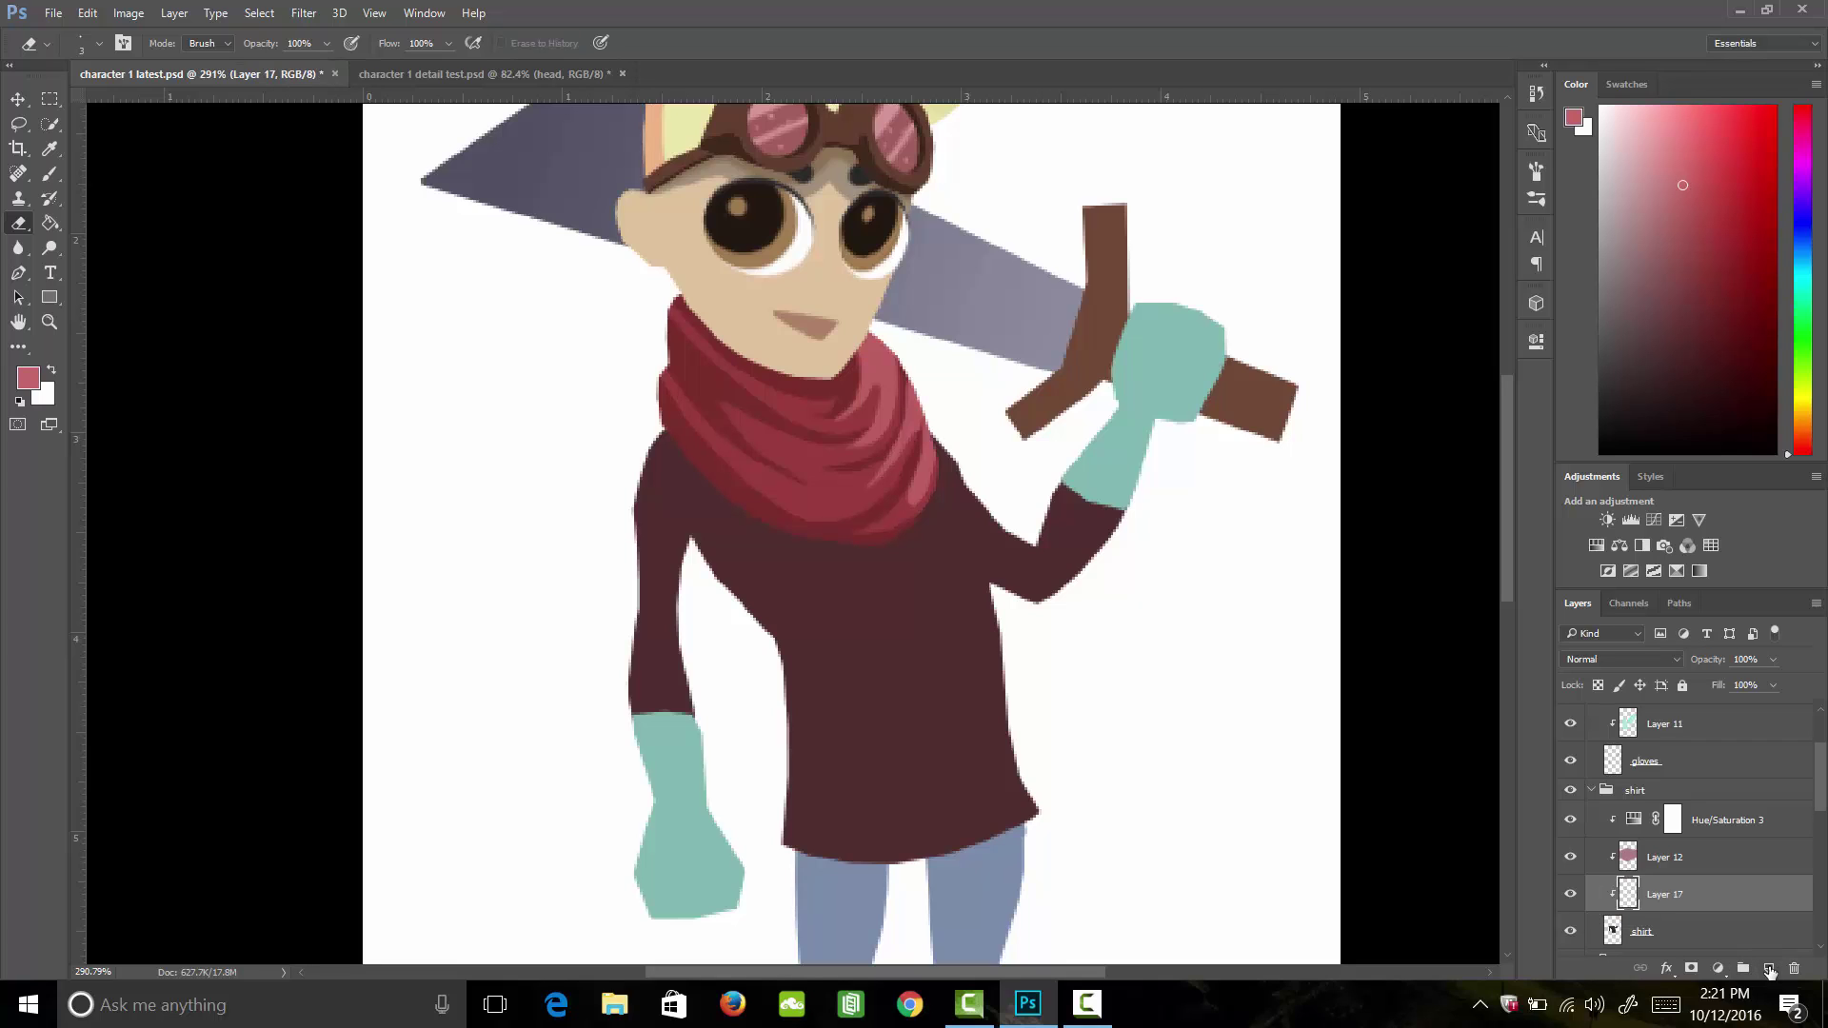
pyautogui.moveTo(1676, 895); pyautogui.dragTo(1661, 805)
# Step: Sample the shirt's maroon and darken the foreground color to #291414
pyautogui.press('b')
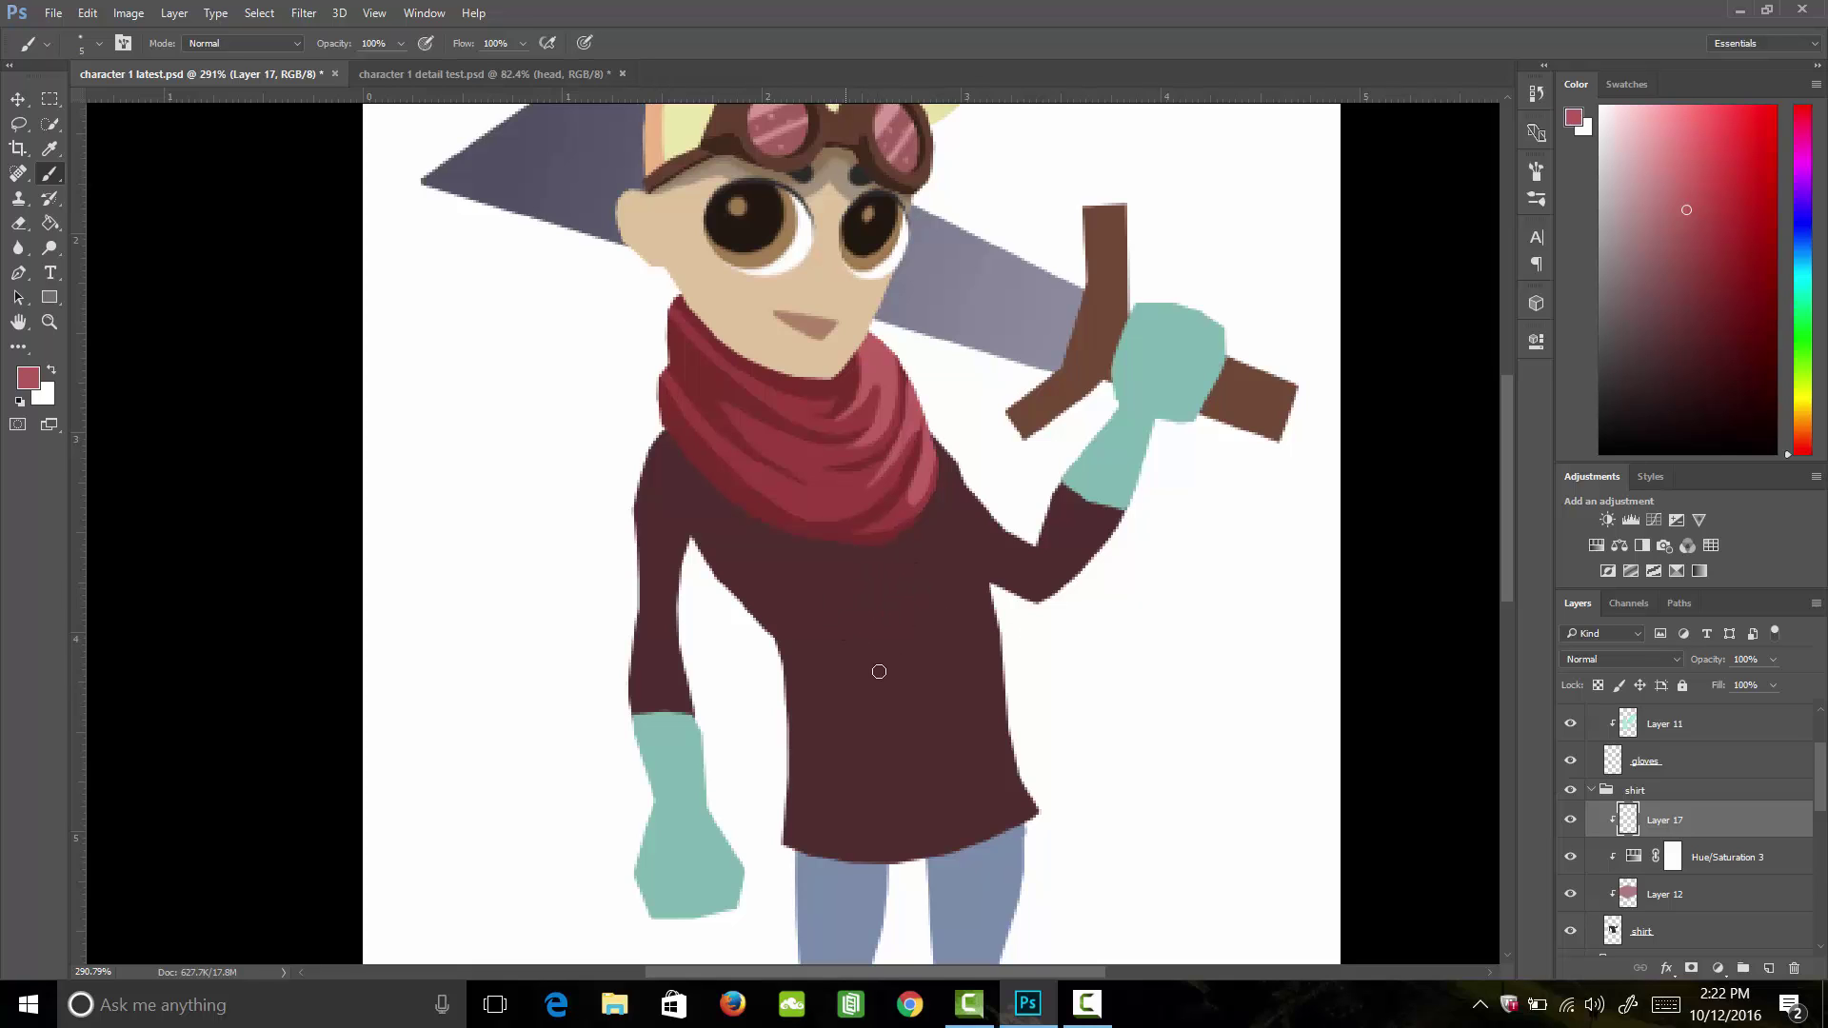
pyautogui.press('i')
pyautogui.click(904, 611)
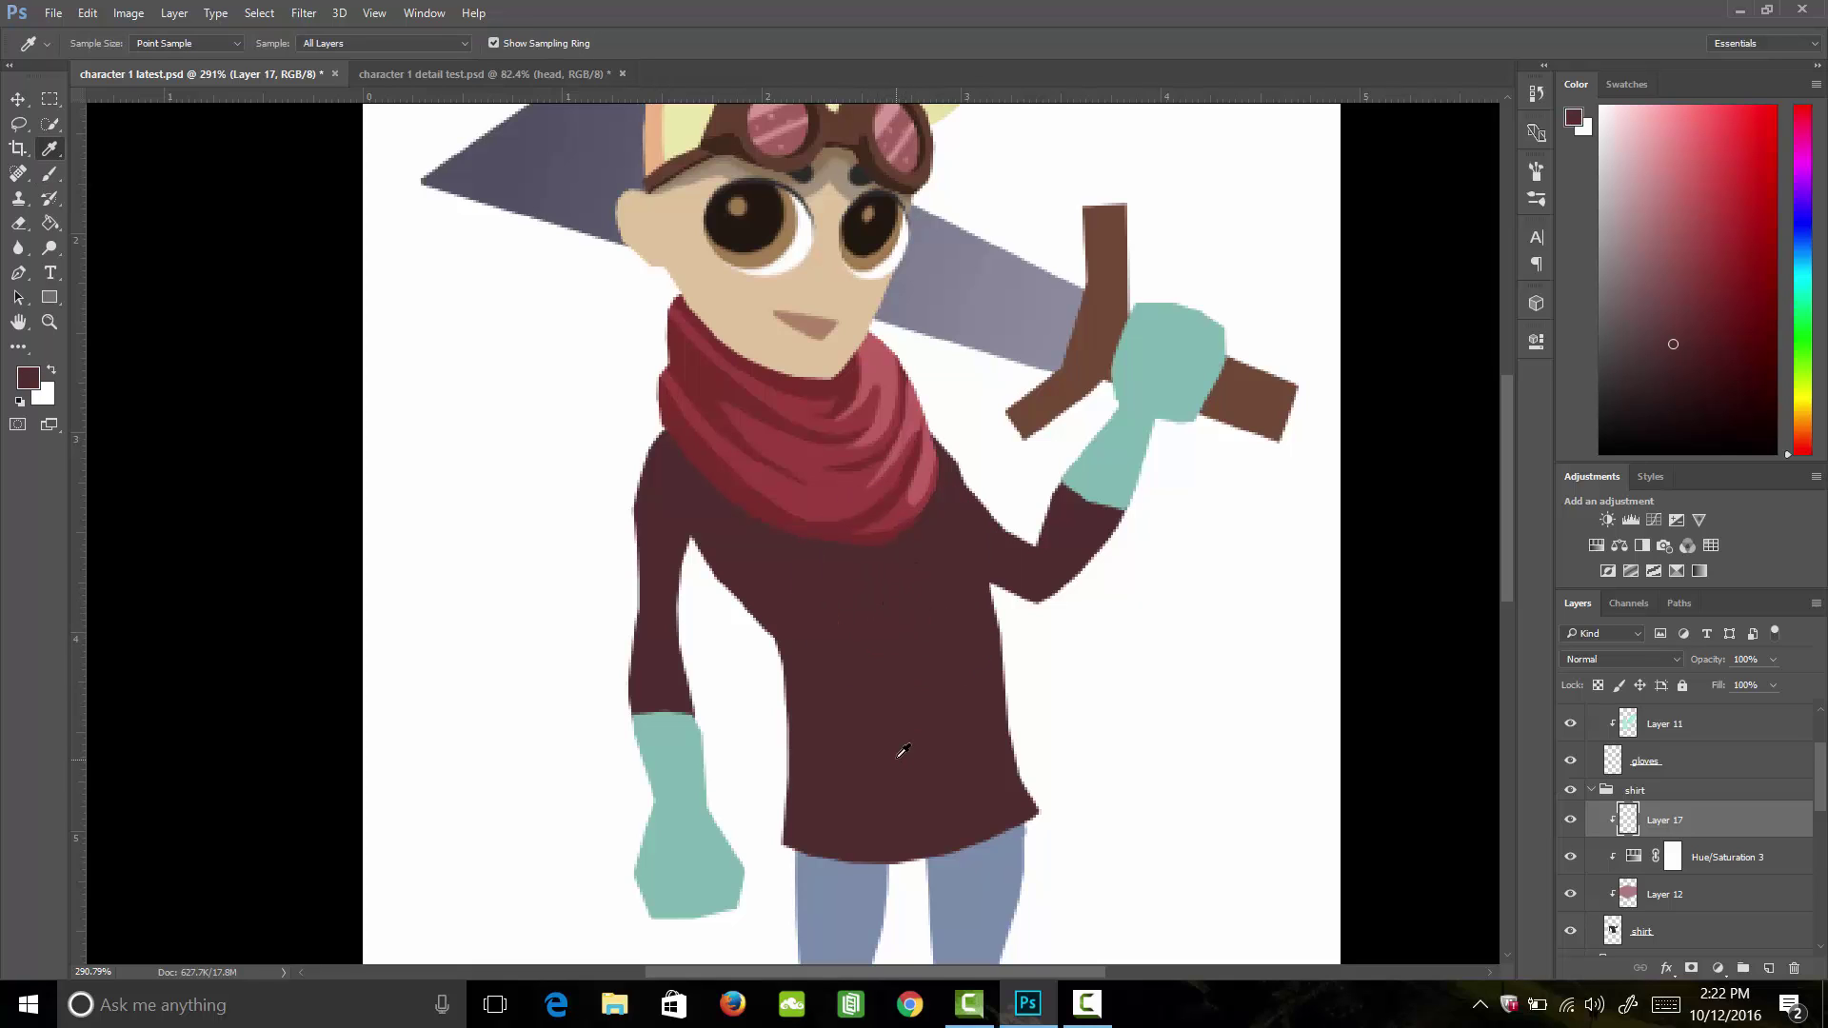
pyautogui.click(28, 378)
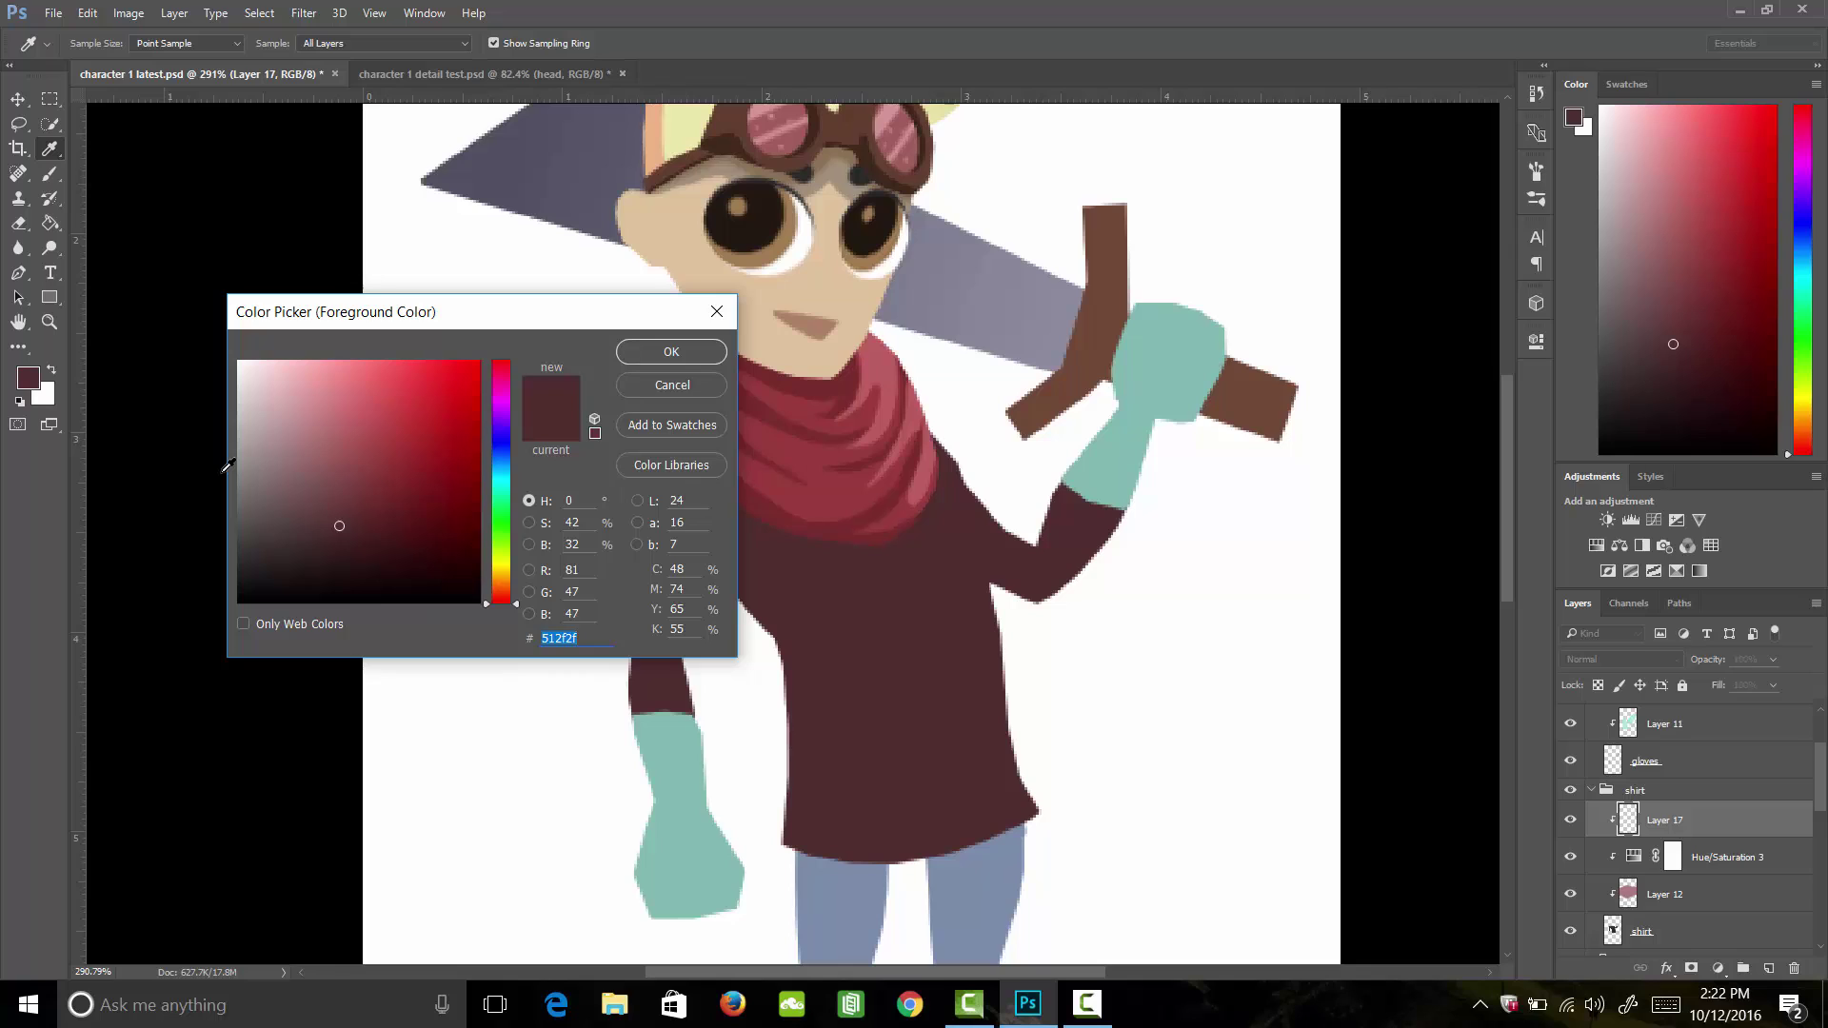
pyautogui.click(360, 563)
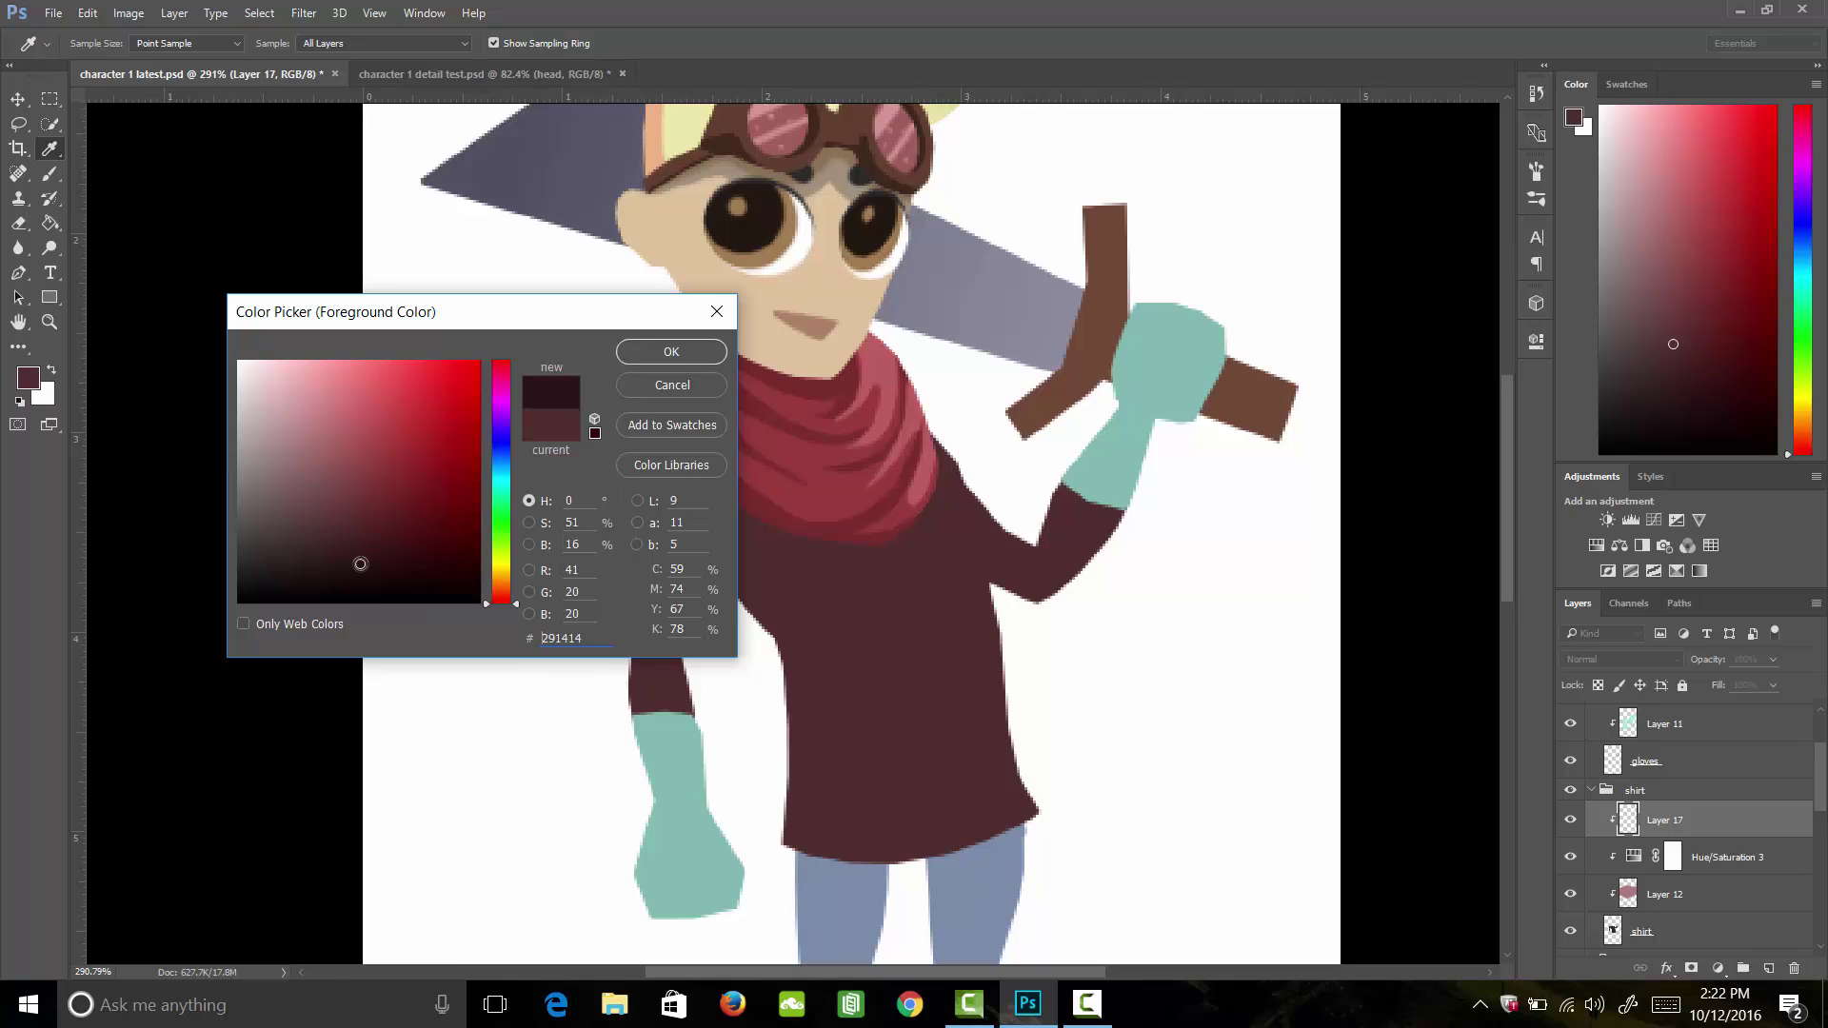
pyautogui.click(672, 351)
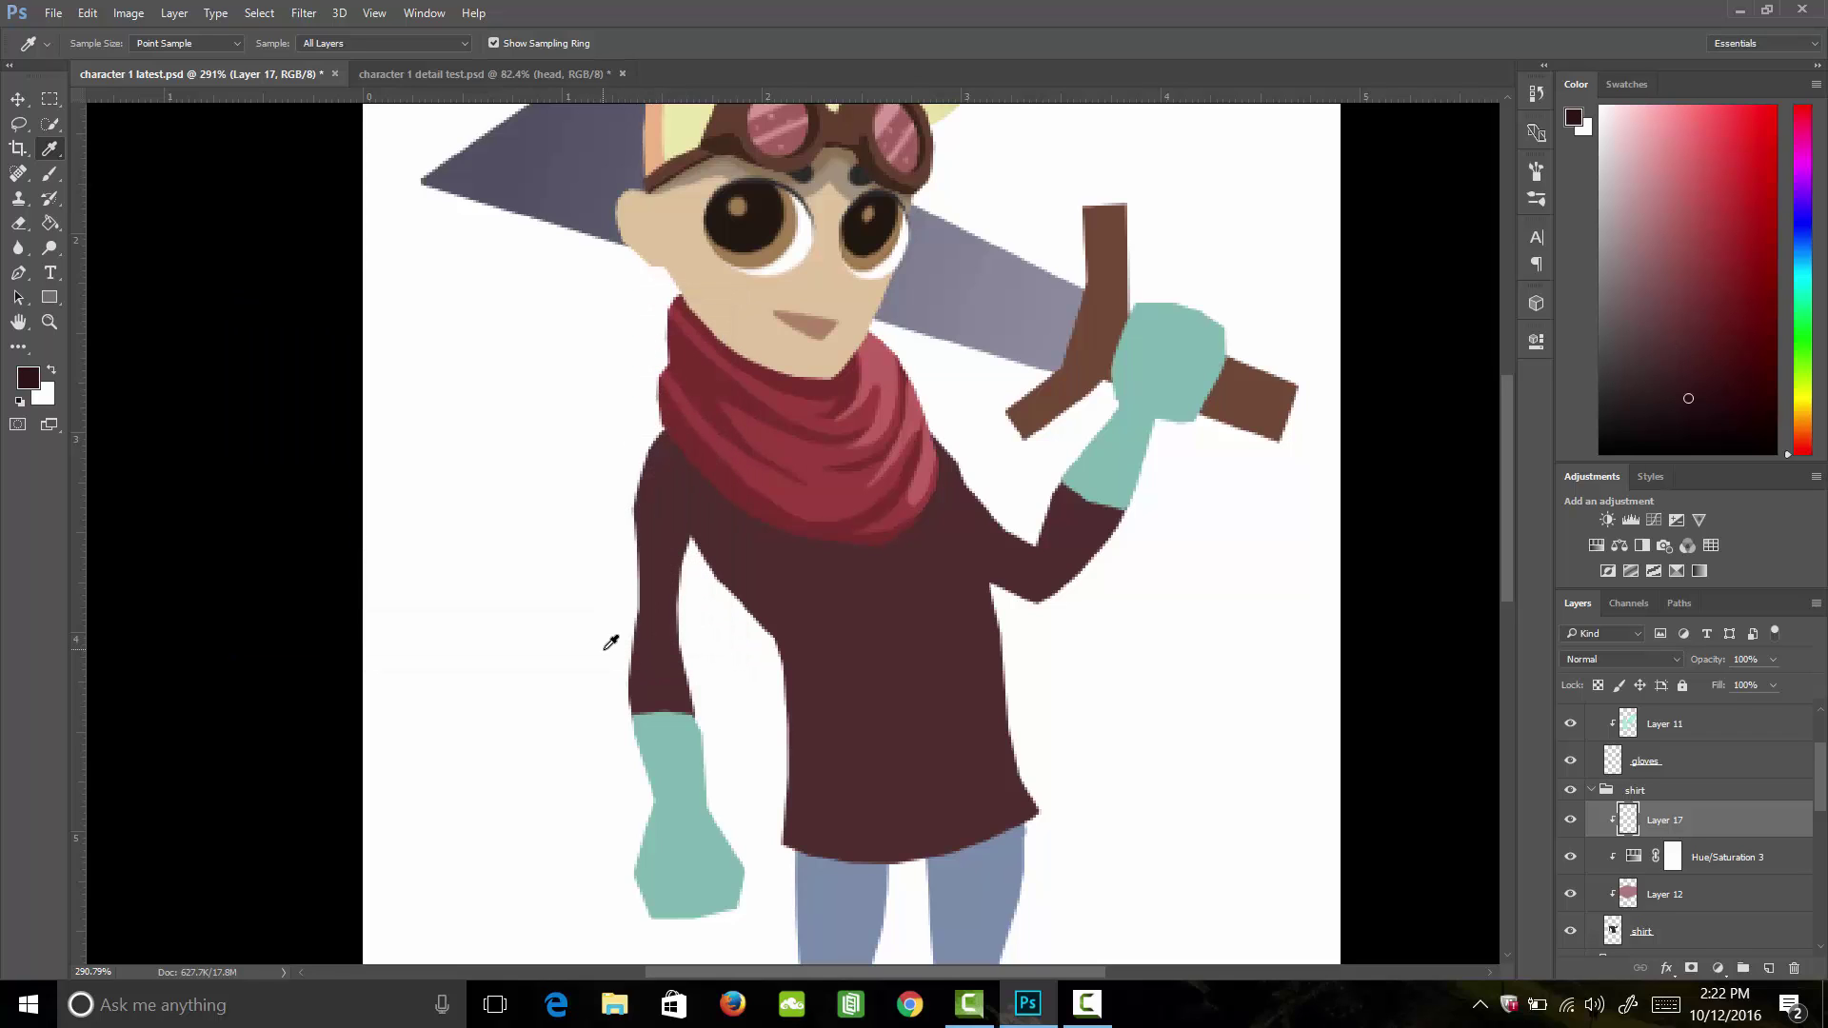
# Step: Paint dark shadows along the outer and inner edges of the hanging arm's sleeve
pyautogui.press('b')
pyautogui.moveTo(634, 714)
pyautogui.mouseDown()
pyautogui.moveTo(628, 672)
pyautogui.moveTo(642, 746)
pyautogui.moveTo(639, 608)
pyautogui.mouseUp()
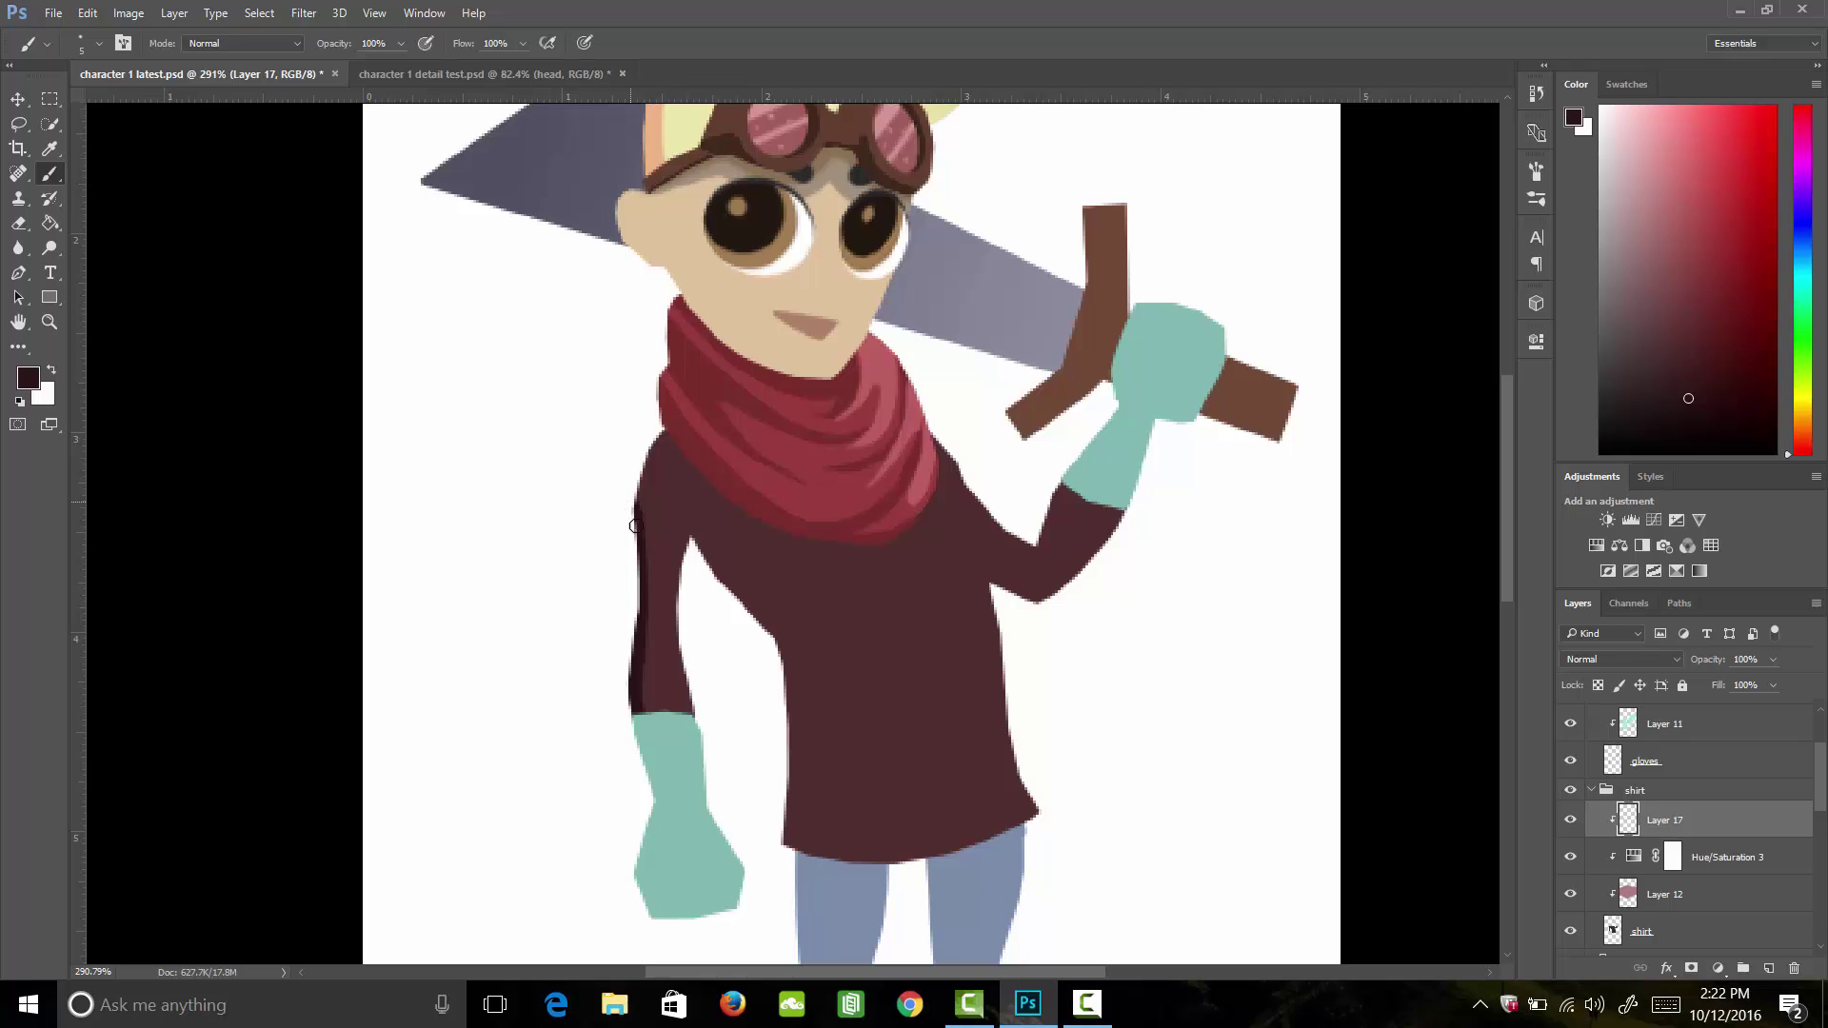
pyautogui.moveTo(690, 542); pyautogui.dragTo(678, 595)
pyautogui.moveTo(692, 522); pyautogui.dragTo(685, 692)
pyautogui.moveTo(673, 614); pyautogui.dragTo(692, 710)
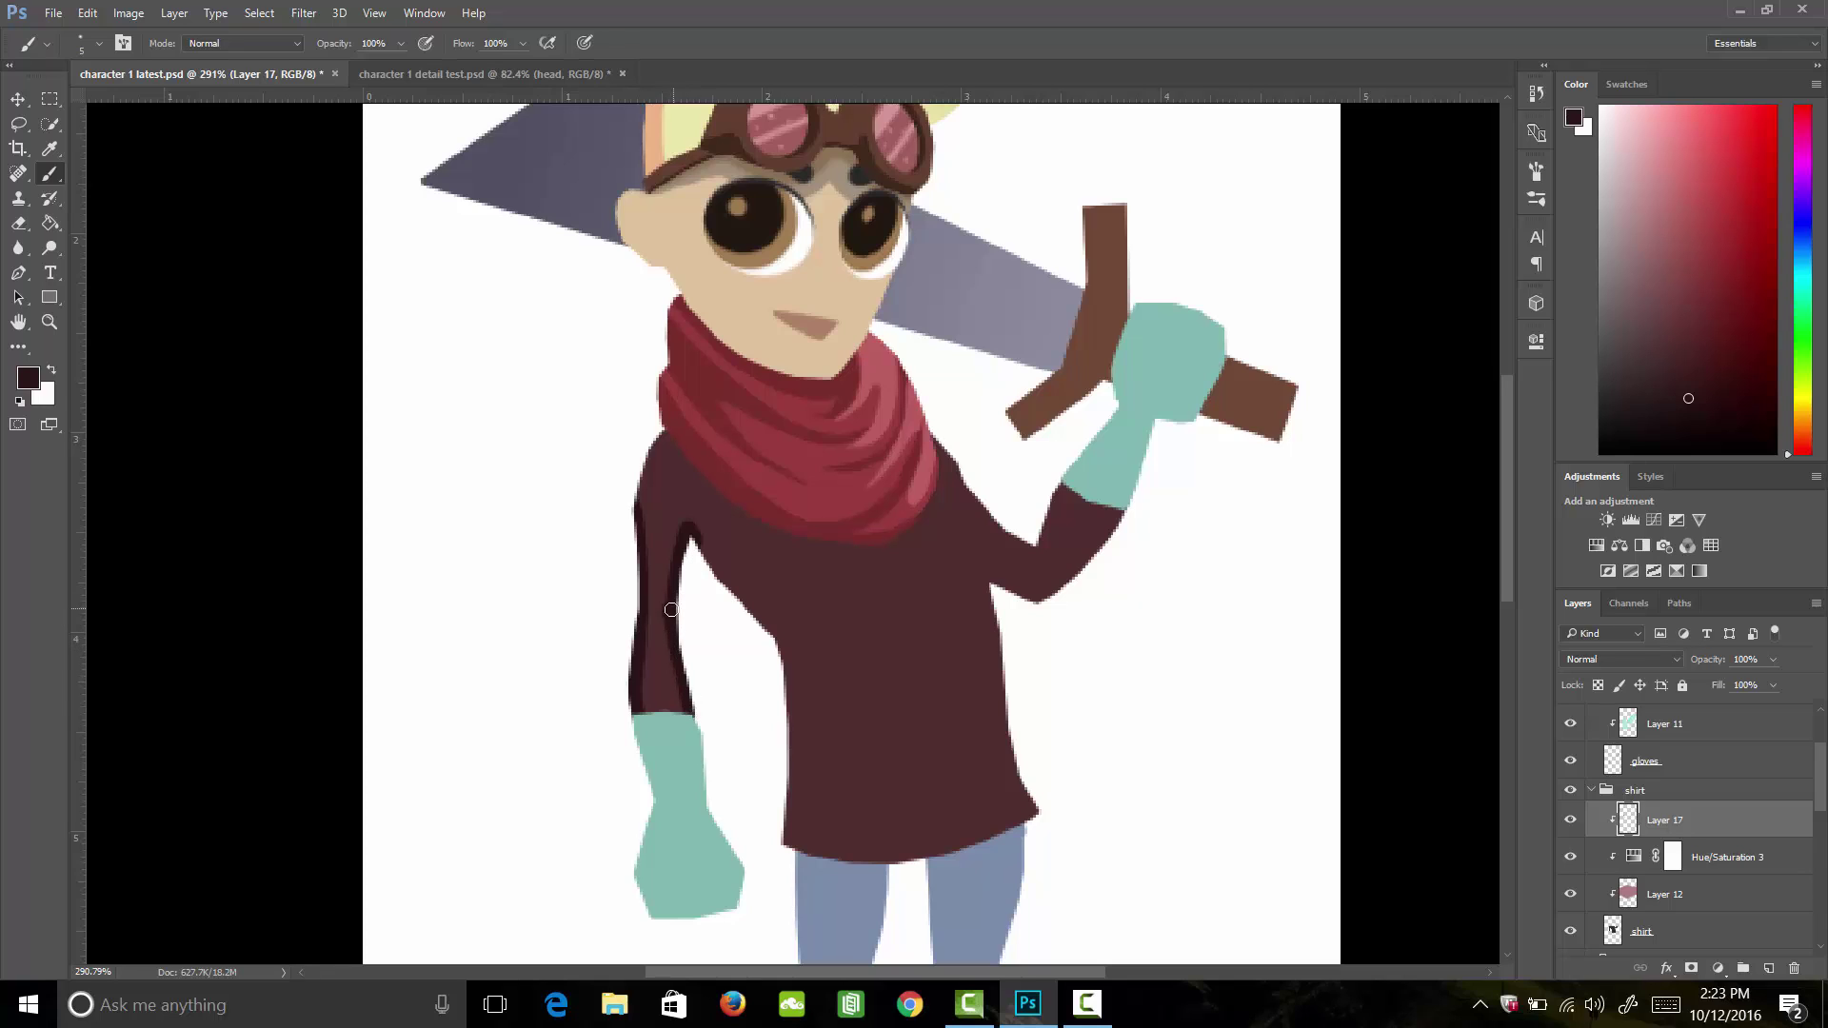
# Step: Paint a shadow from the hanging arm's armpit down the torso's side to the hem, with a fold at the waist
pyautogui.moveTo(691, 529); pyautogui.dragTo(775, 629)
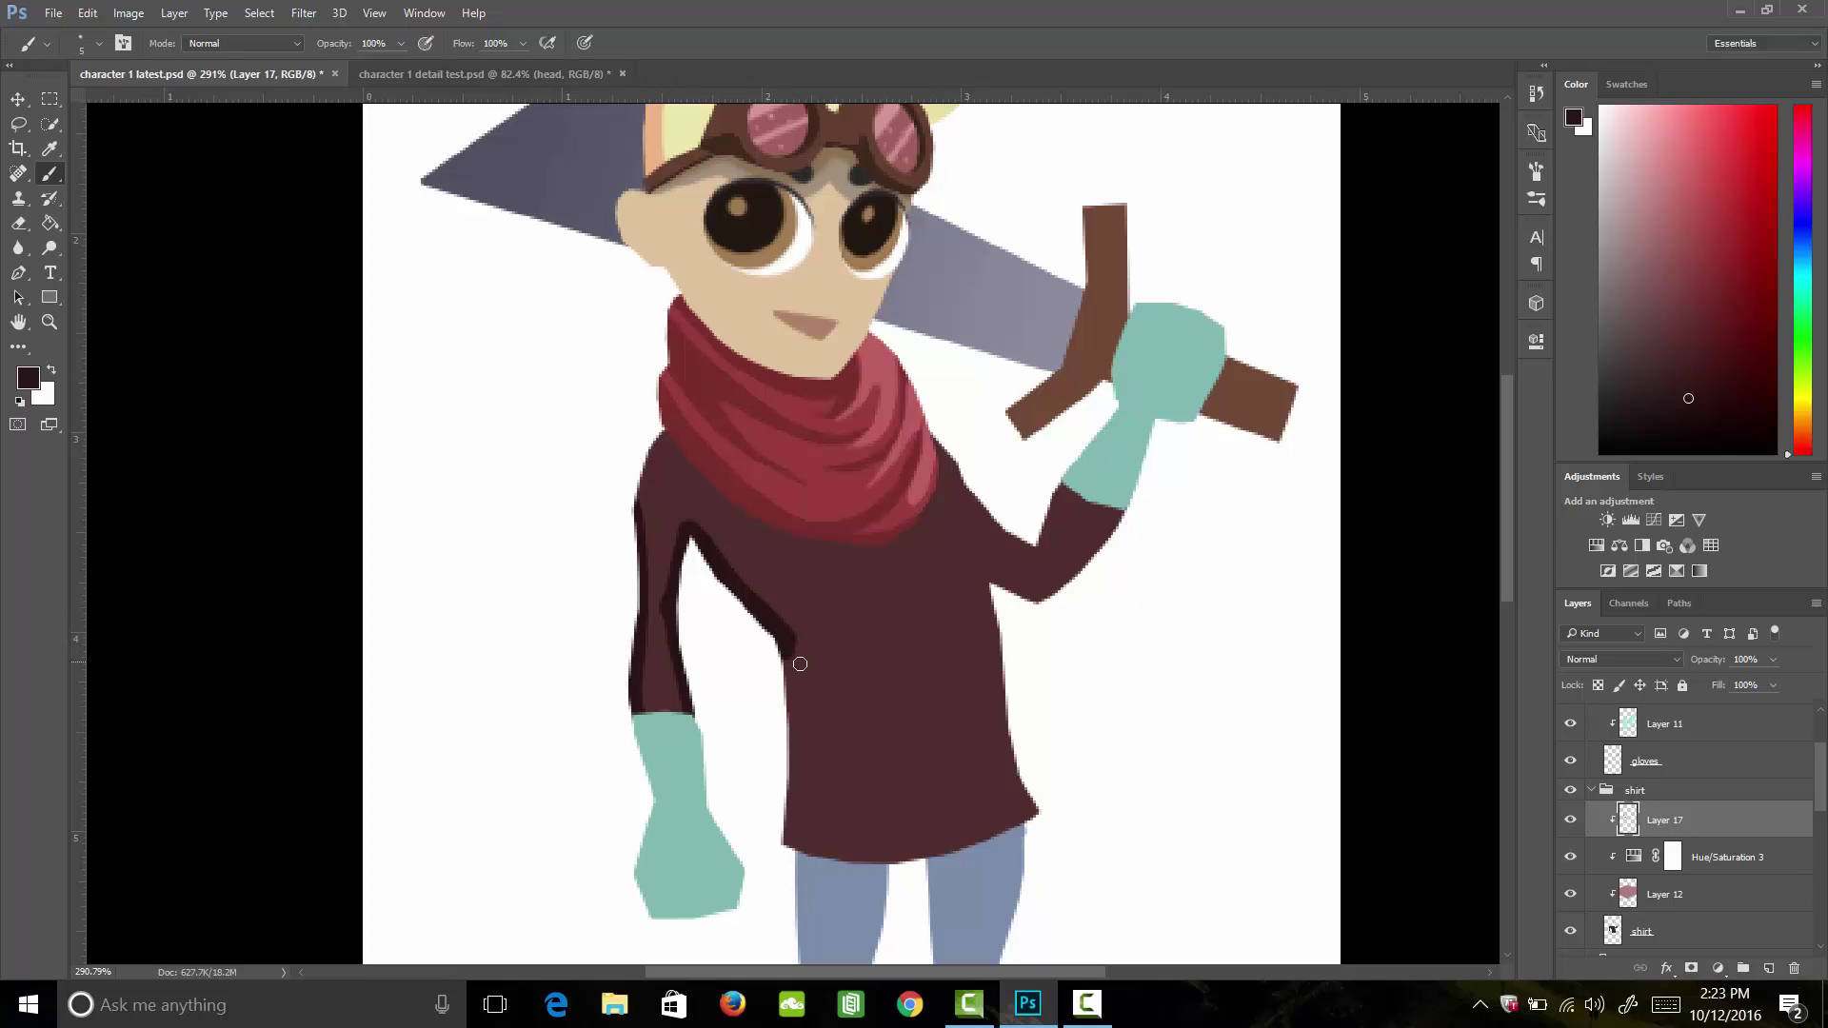
pyautogui.moveTo(792, 646)
pyautogui.mouseDown()
pyautogui.moveTo(778, 857)
pyautogui.moveTo(796, 670)
pyautogui.moveTo(808, 915)
pyautogui.mouseUp()
pyautogui.moveTo(794, 748); pyautogui.dragTo(782, 817)
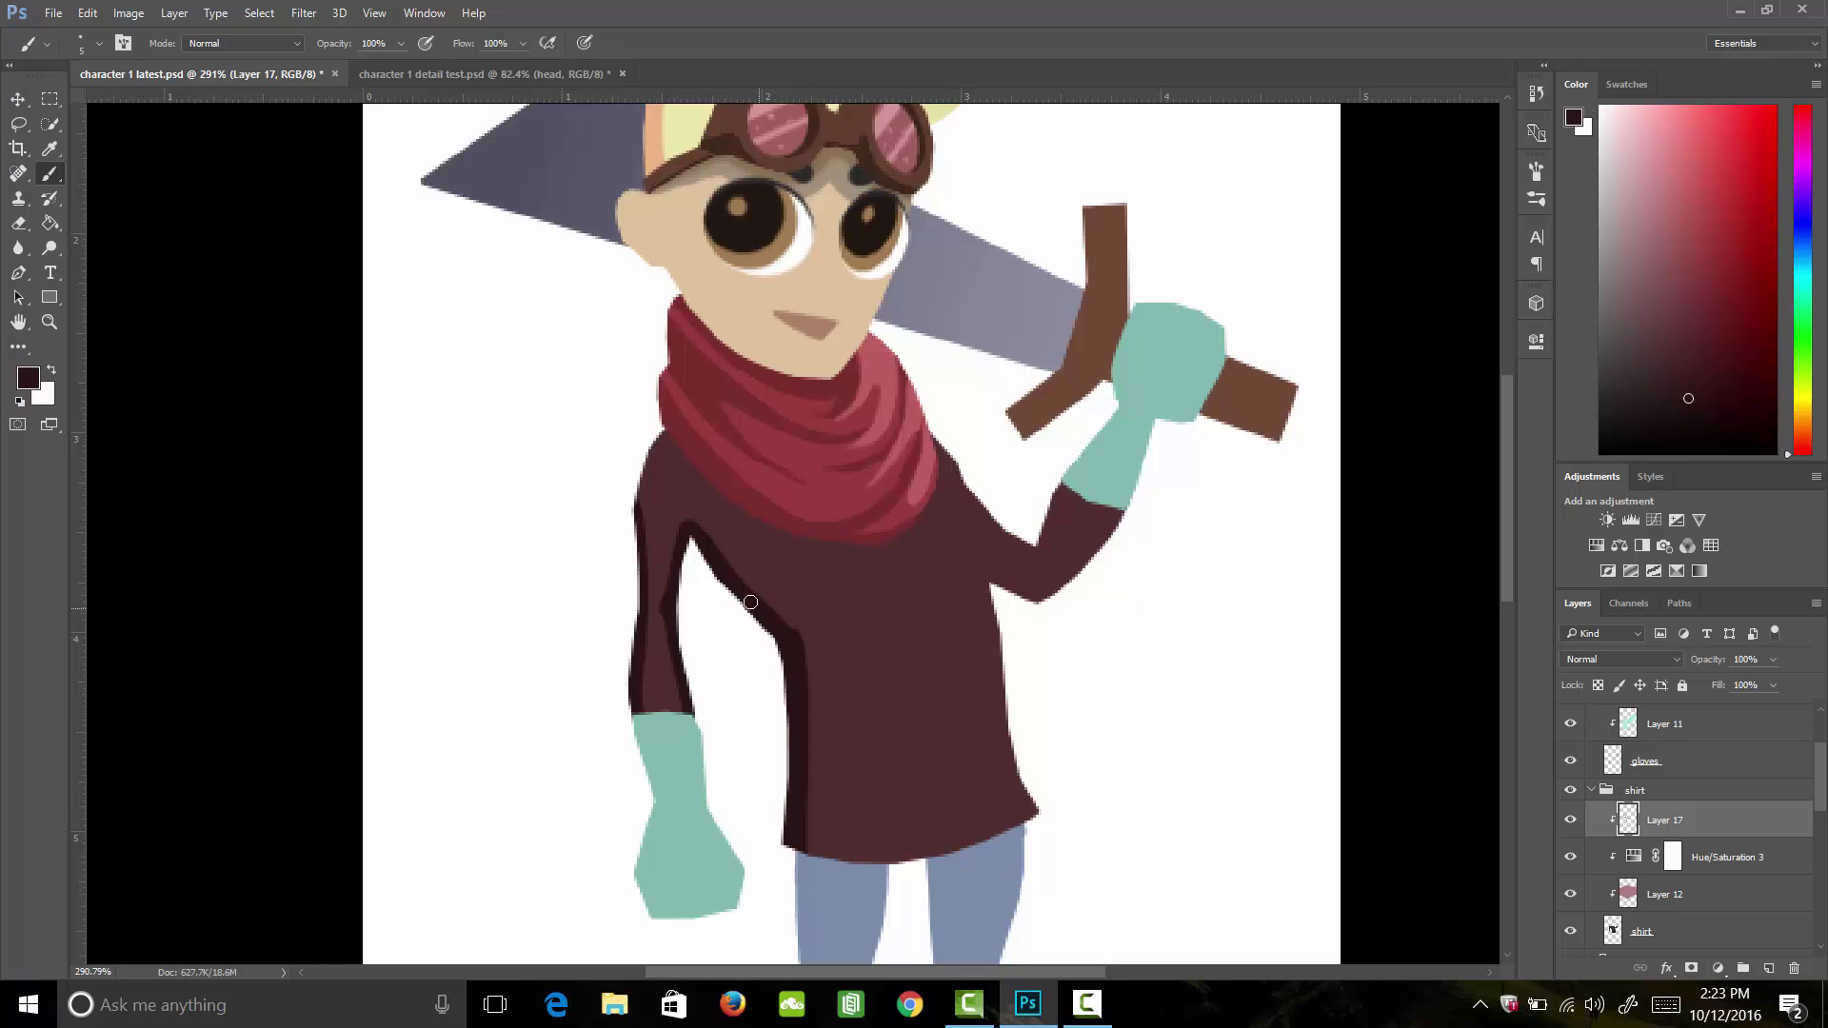
pyautogui.moveTo(727, 576)
pyautogui.mouseDown()
pyautogui.moveTo(820, 649)
pyautogui.moveTo(767, 612)
pyautogui.mouseUp()
pyautogui.press('e')
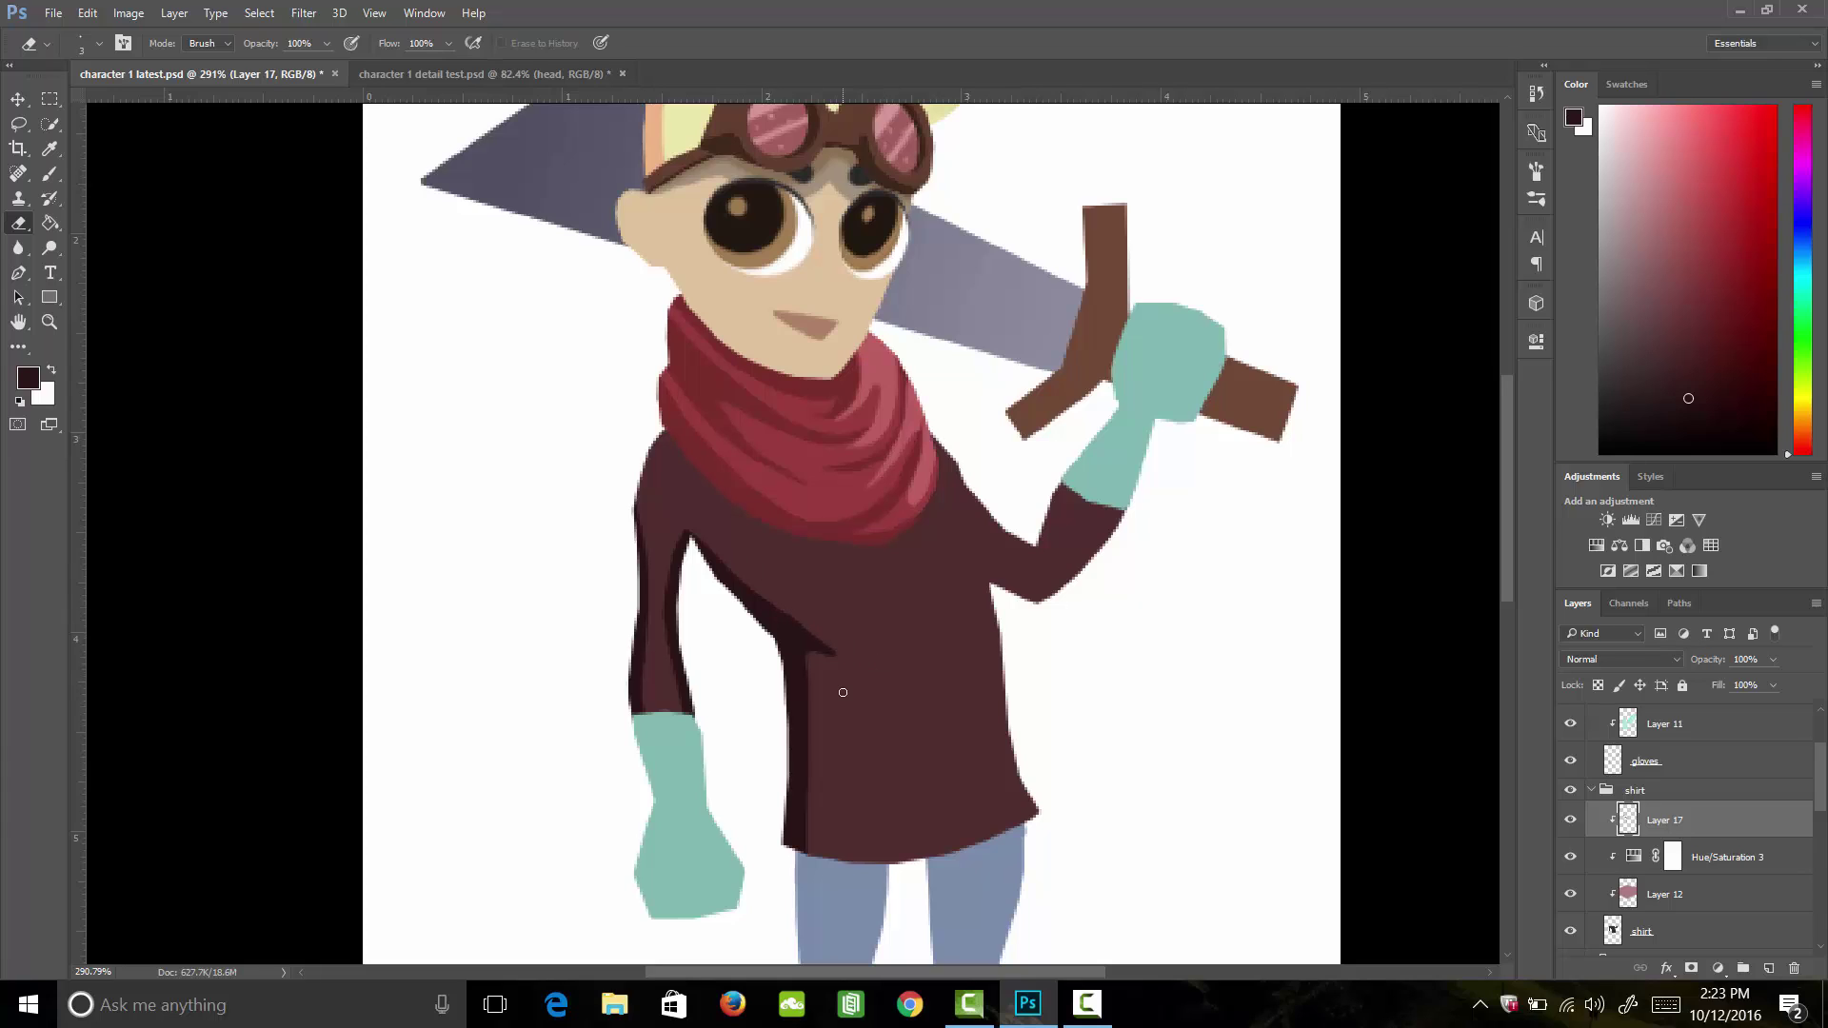
# Step: Paint a small fold shadow near the hem on the raised arm's side of the shirt and trim it with the Eraser
pyautogui.press('b')
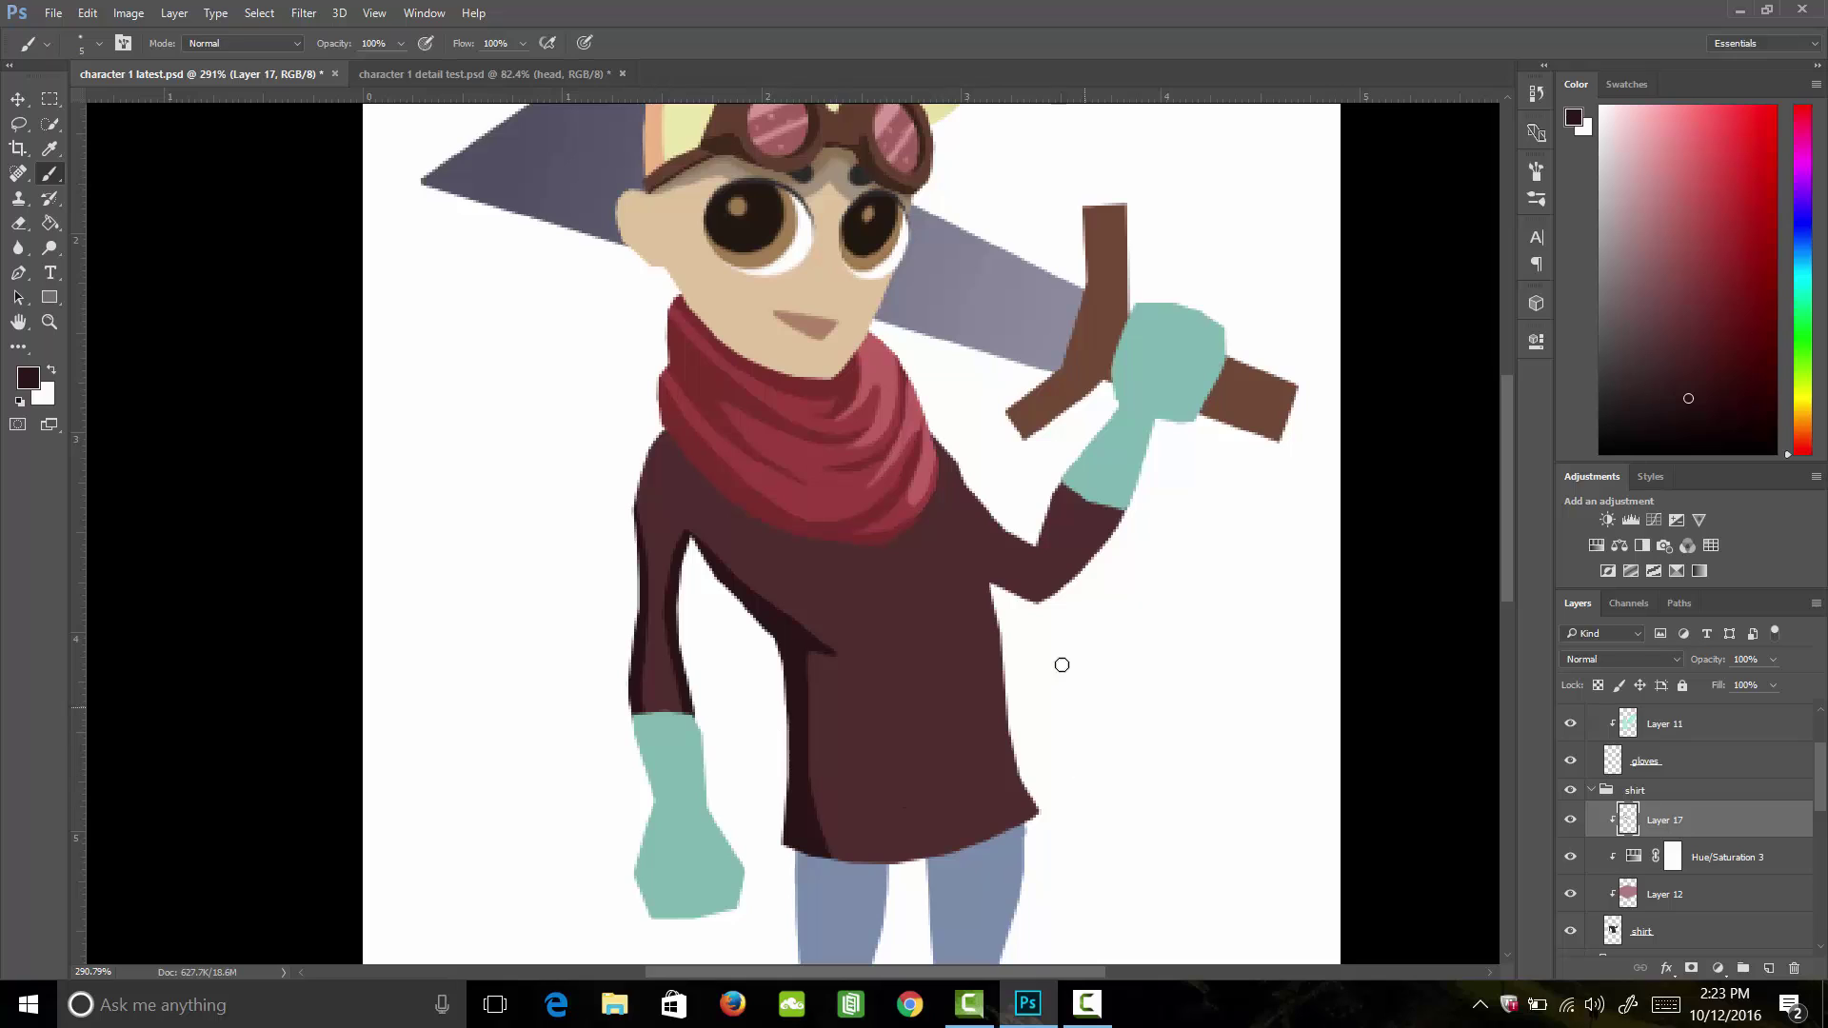
pyautogui.moveTo(1015, 684); pyautogui.dragTo(990, 780)
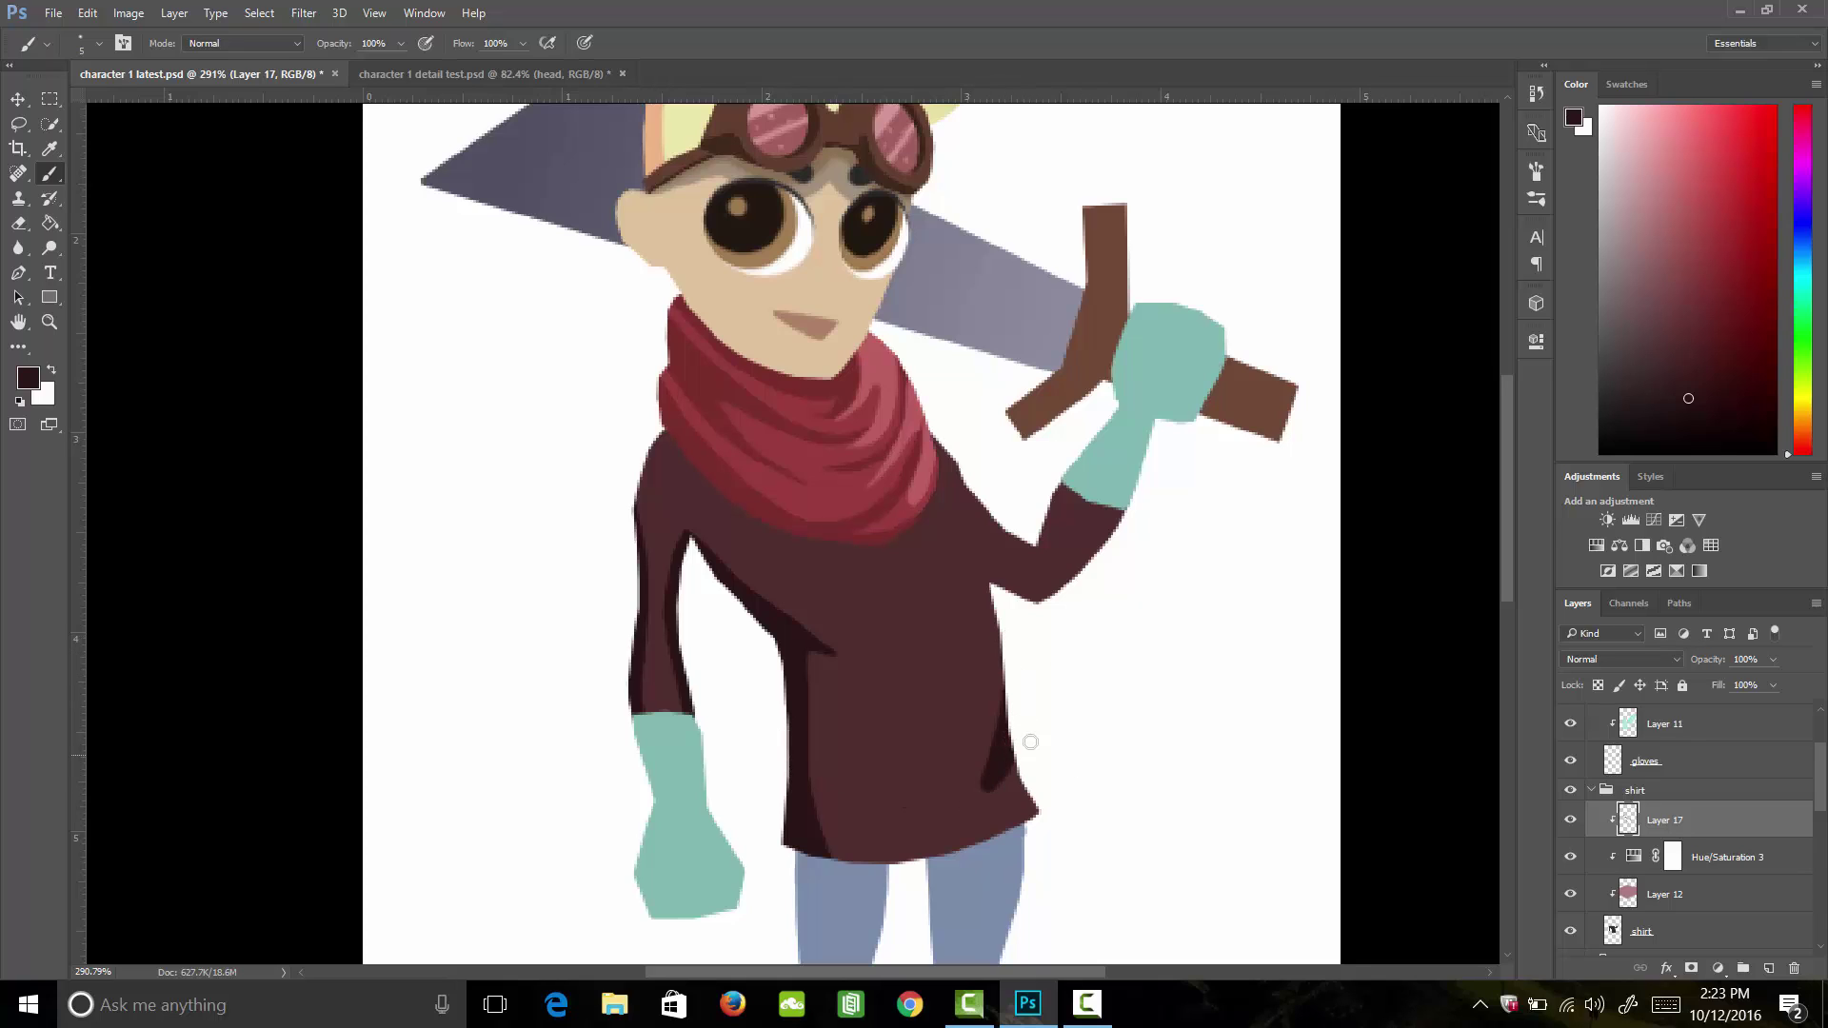
pyautogui.press('e')
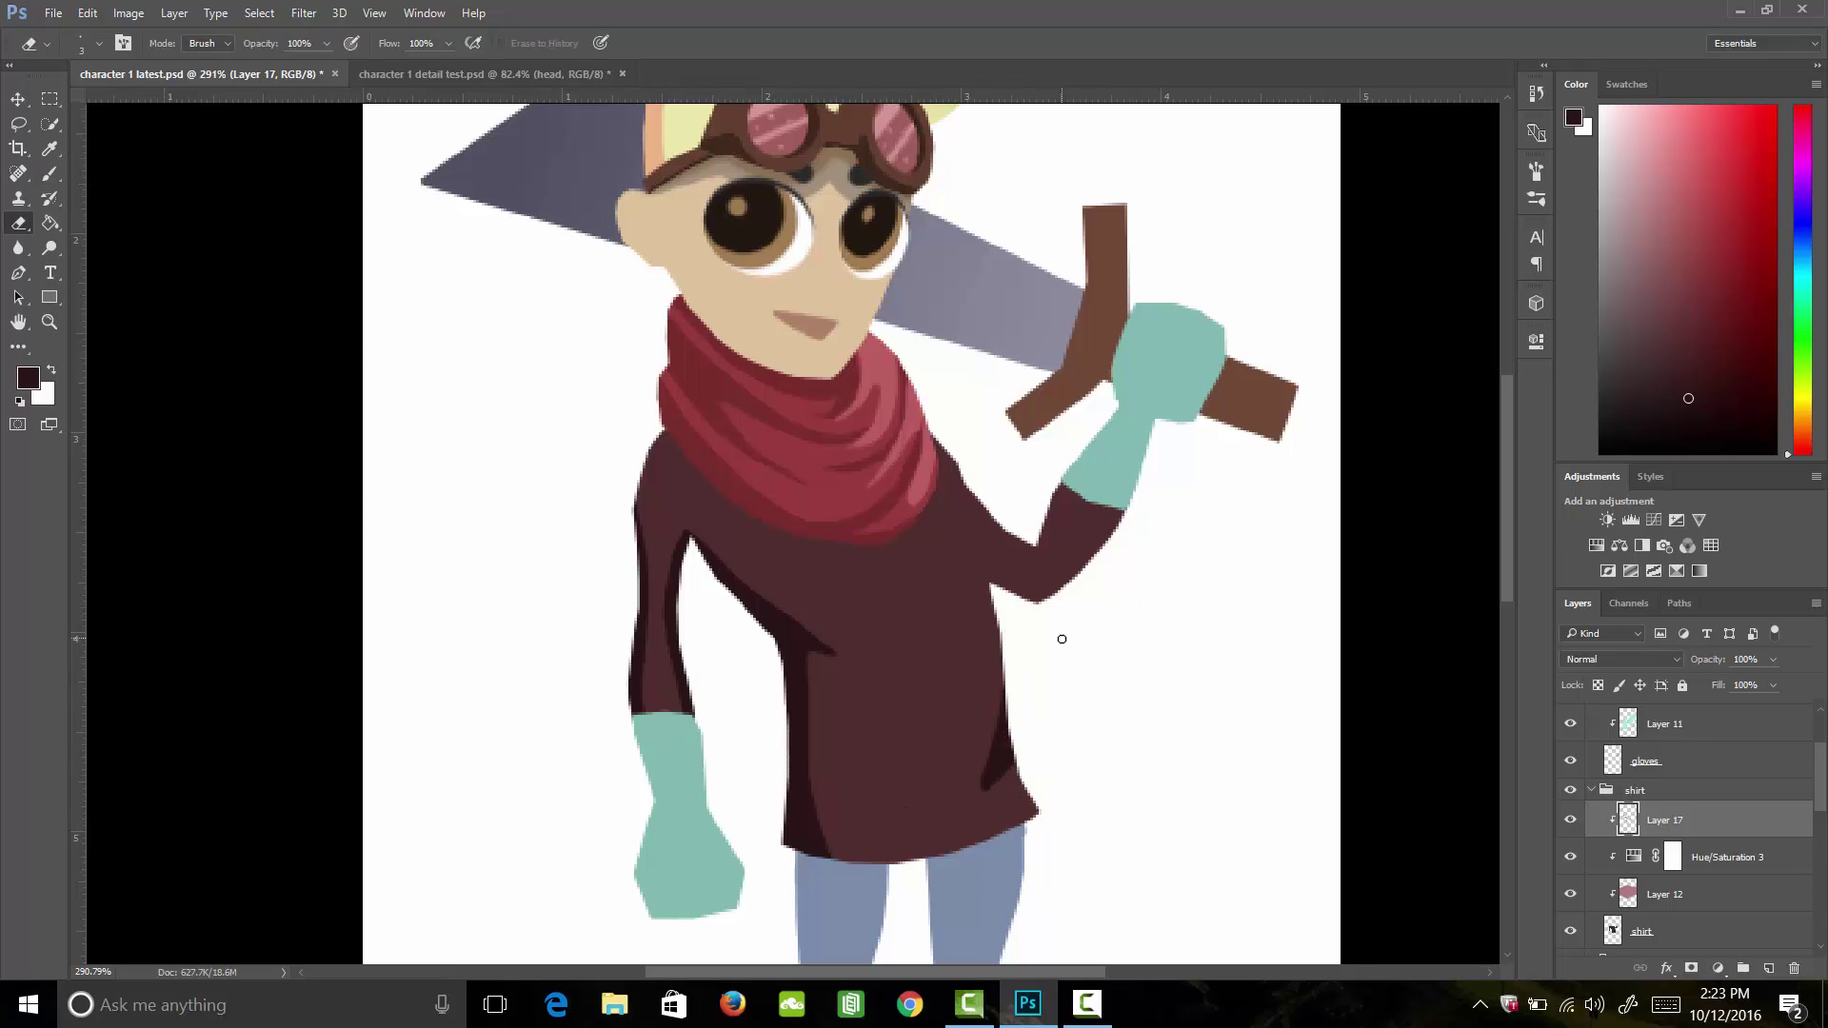
pyautogui.moveTo(976, 791); pyautogui.dragTo(1009, 655)
pyautogui.moveTo(1009, 791); pyautogui.dragTo(985, 801)
# Step: Paint the scarf's cast shadow across the shirt's neckline and shoulders
pyautogui.press('b')
pyautogui.press('e')
pyautogui.press('b')
pyautogui.moveTo(675, 446)
pyautogui.mouseDown()
pyautogui.moveTo(830, 562)
pyautogui.moveTo(917, 497)
pyautogui.mouseUp()
pyautogui.moveTo(802, 531)
pyautogui.mouseDown()
pyautogui.moveTo(852, 553)
pyautogui.moveTo(727, 498)
pyautogui.moveTo(874, 552)
pyautogui.moveTo(909, 525)
pyautogui.moveTo(844, 557)
pyautogui.moveTo(883, 566)
pyautogui.moveTo(933, 509)
pyautogui.moveTo(912, 463)
pyautogui.moveTo(1012, 600)
pyautogui.mouseUp()
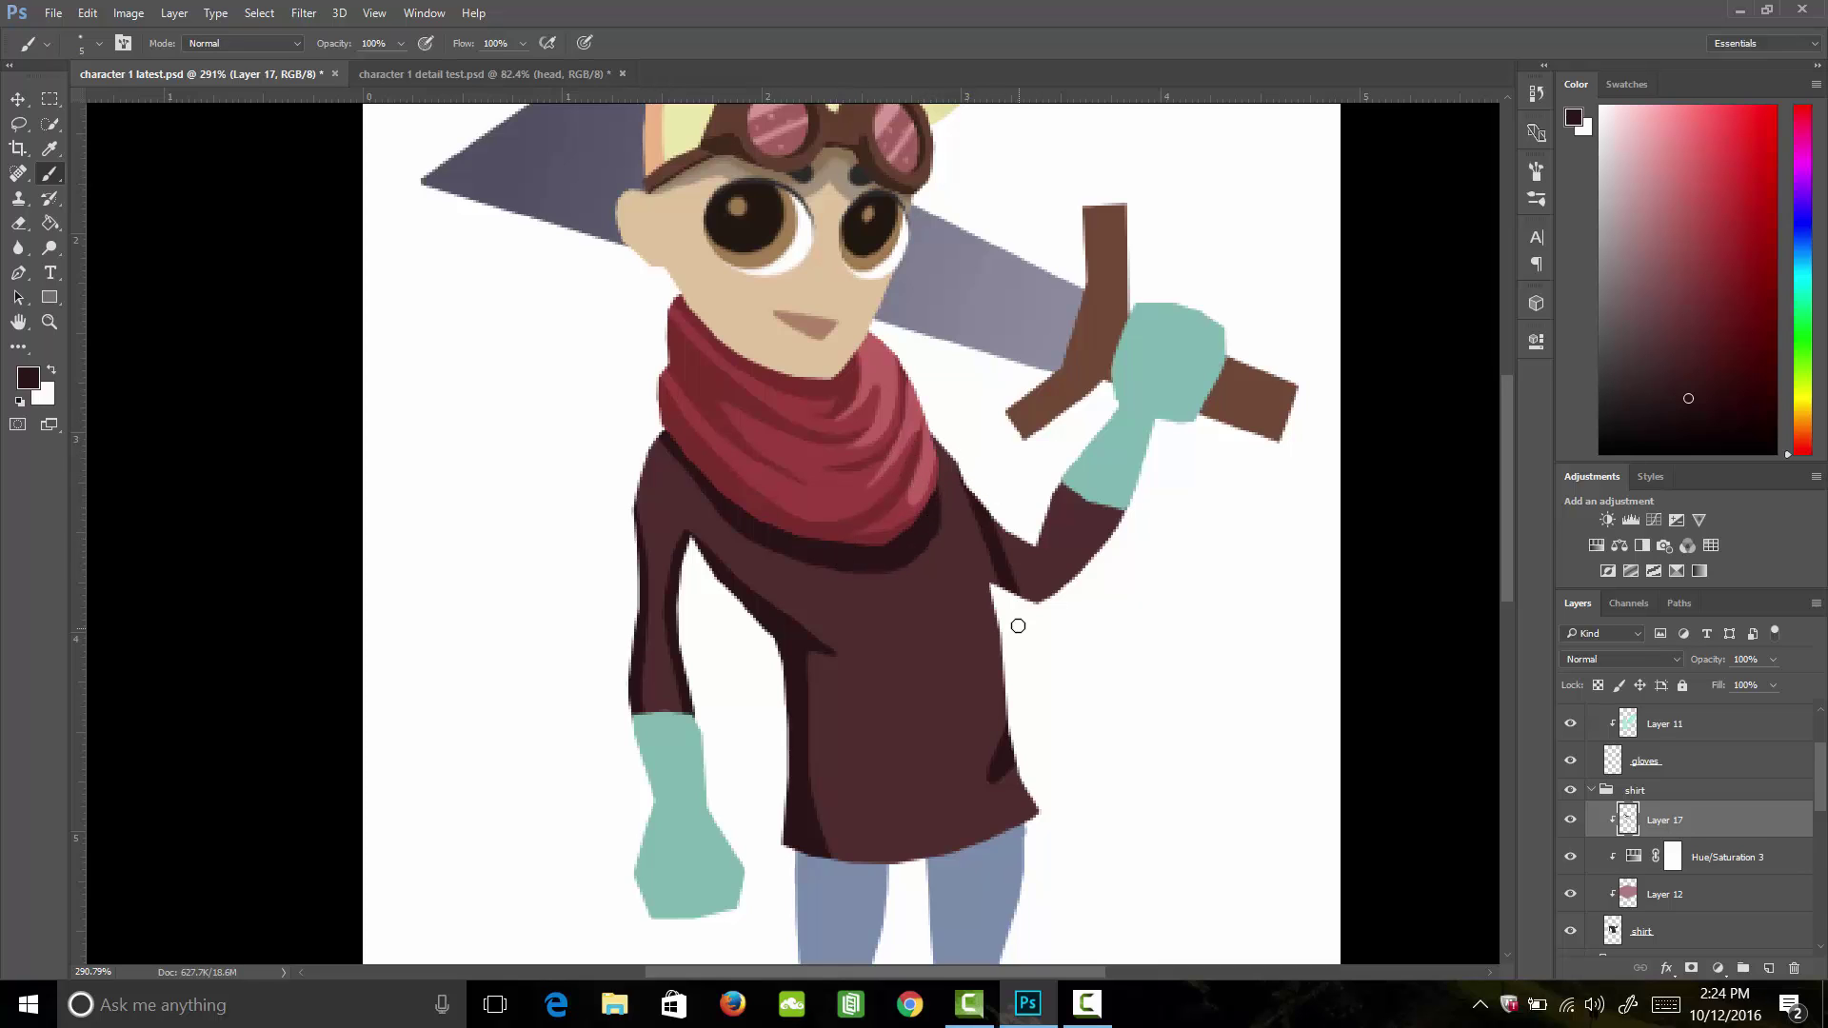
# Step: Paint shadows at the raised arm's shoulder and along the underside of its sleeve
pyautogui.moveTo(971, 473); pyautogui.dragTo(1000, 597)
pyautogui.moveTo(974, 484)
pyautogui.mouseDown()
pyautogui.moveTo(1017, 619)
pyautogui.moveTo(1072, 620)
pyautogui.moveTo(1112, 531)
pyautogui.mouseUp()
pyautogui.moveTo(1041, 604); pyautogui.dragTo(1124, 502)
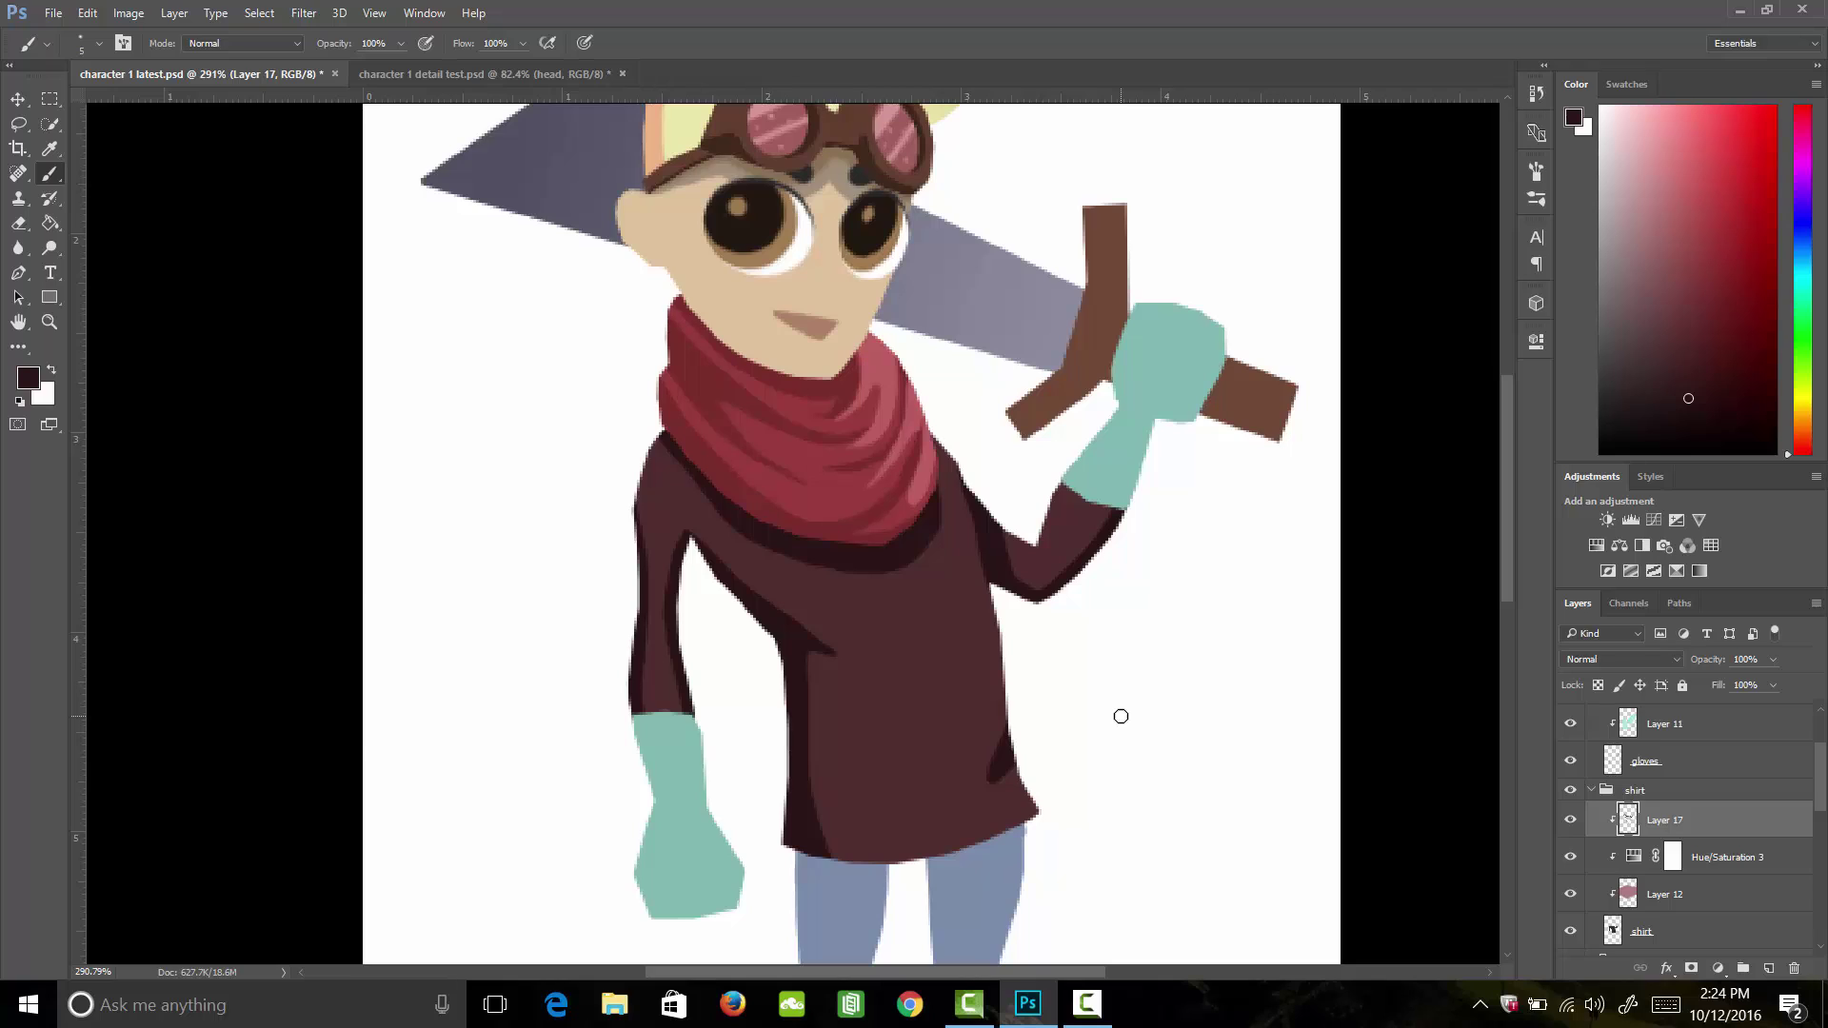
# Step: Lower the shirt shadow layer's opacity to 53%
pyautogui.click(1772, 660)
pyautogui.moveTo(1769, 669); pyautogui.dragTo(1729, 684)
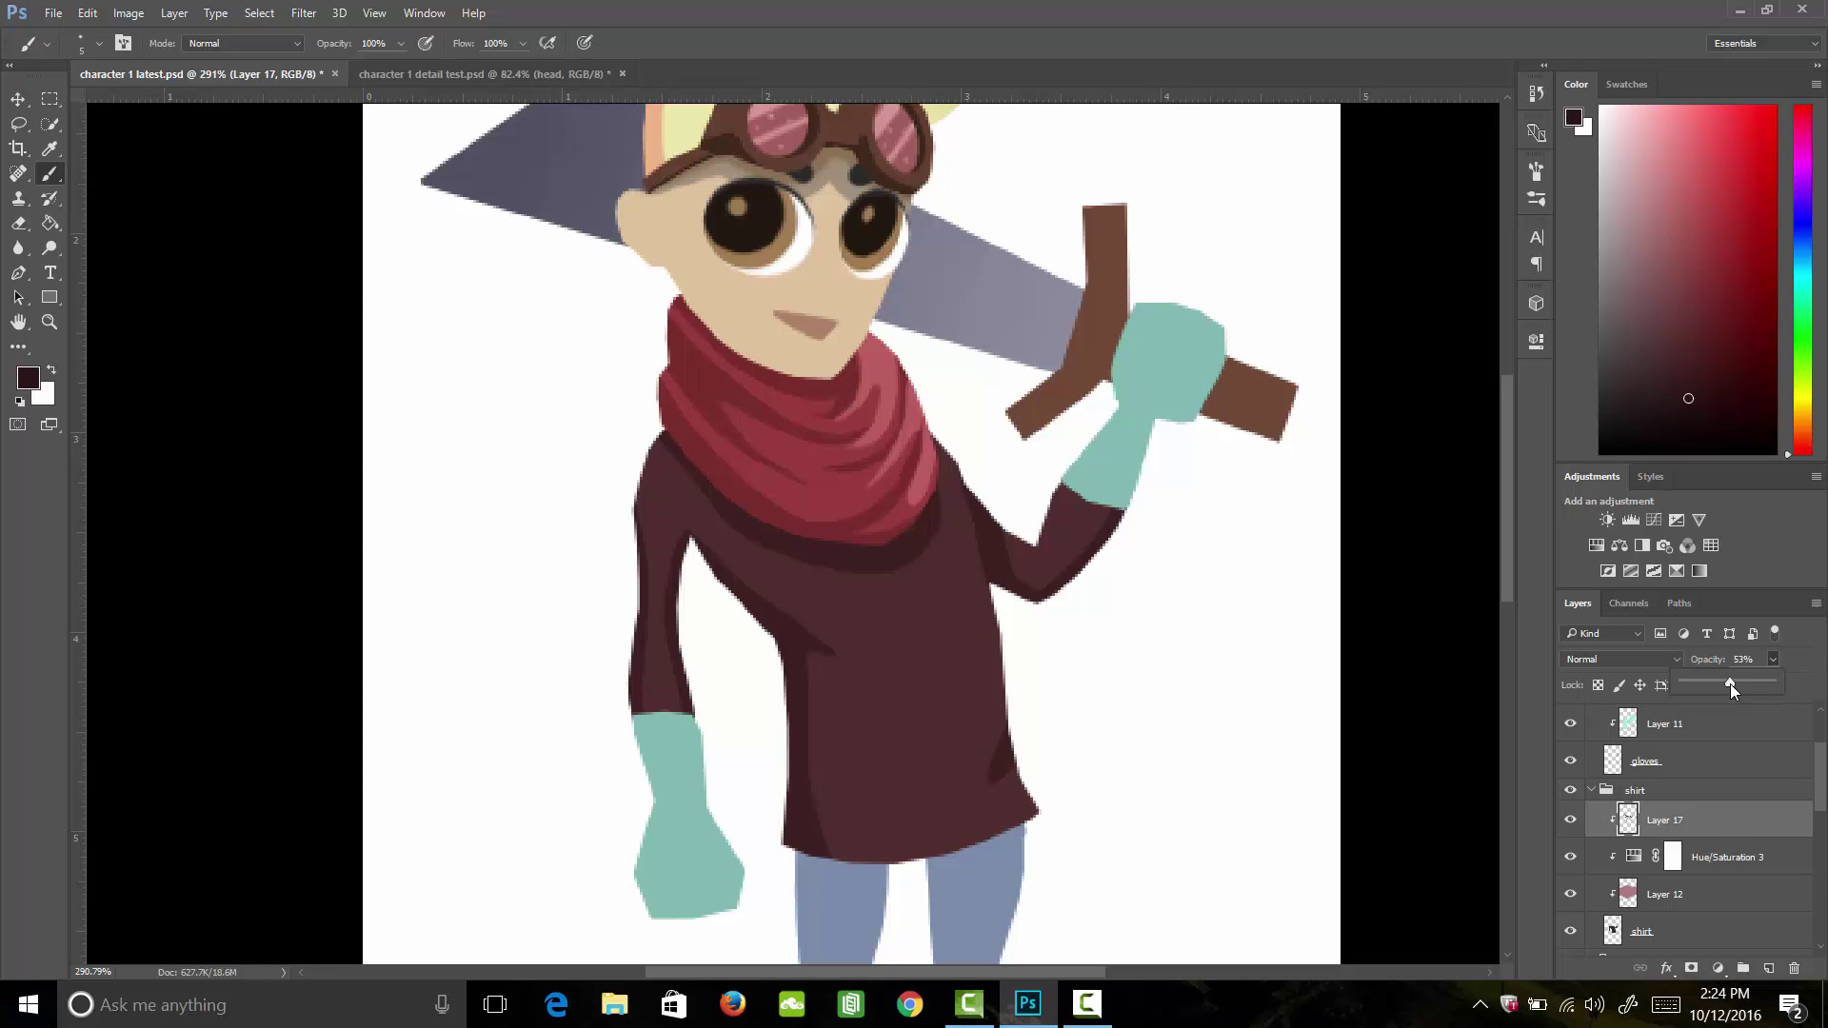
pyautogui.click(1772, 658)
# Step: Add a clipped layer directly above Hue/Saturation 3 in the shirt group and sample the gloves' teal for the brush
pyautogui.click(1720, 860)
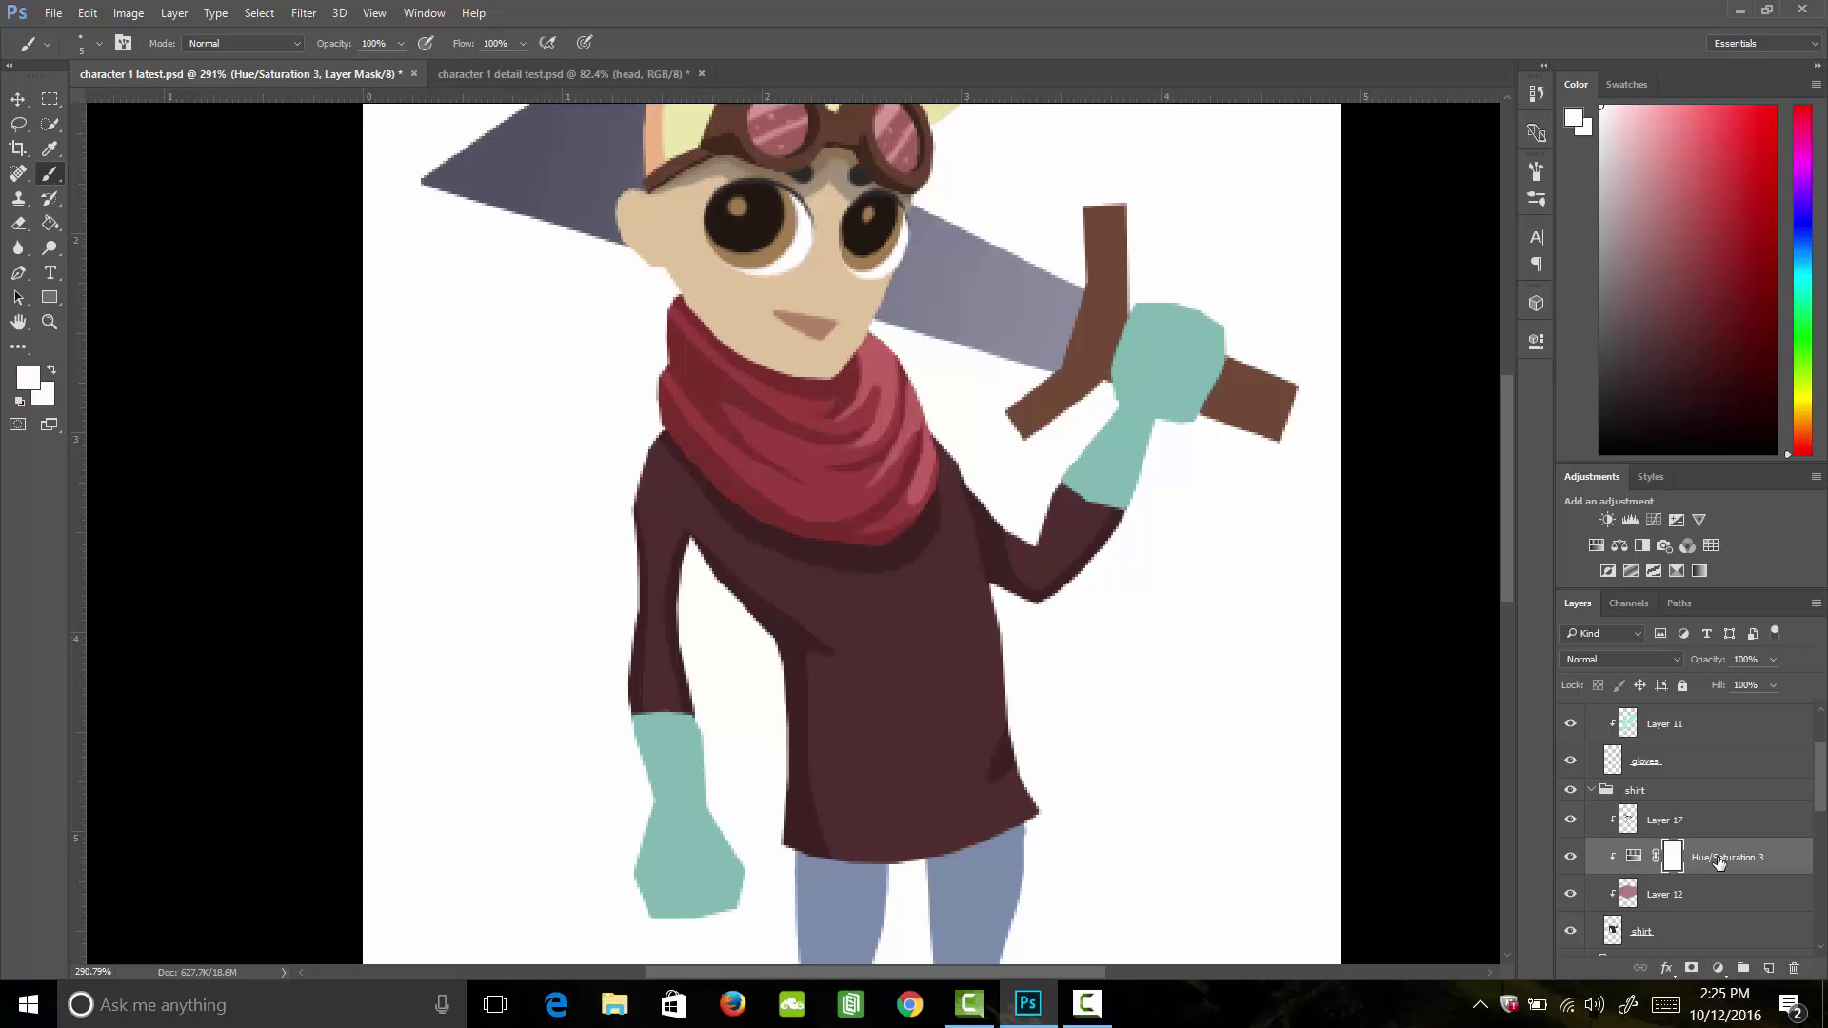
pyautogui.click(1769, 968)
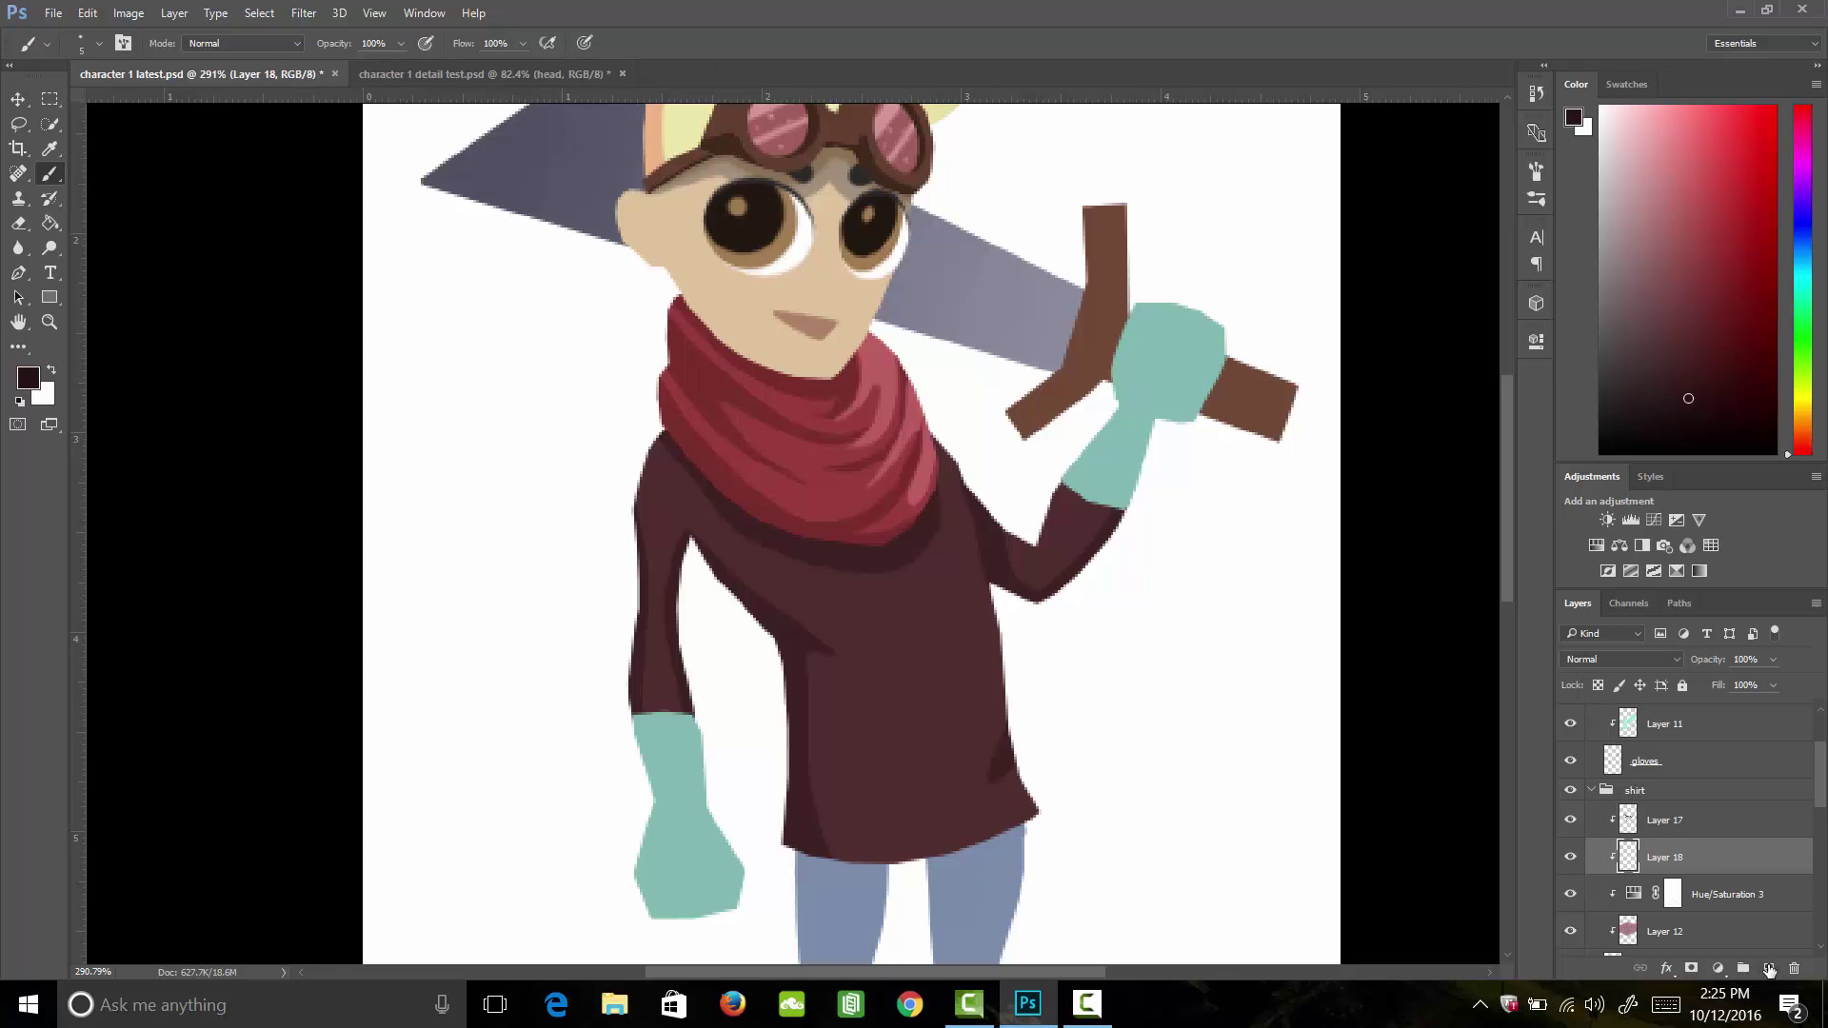
pyautogui.press('i')
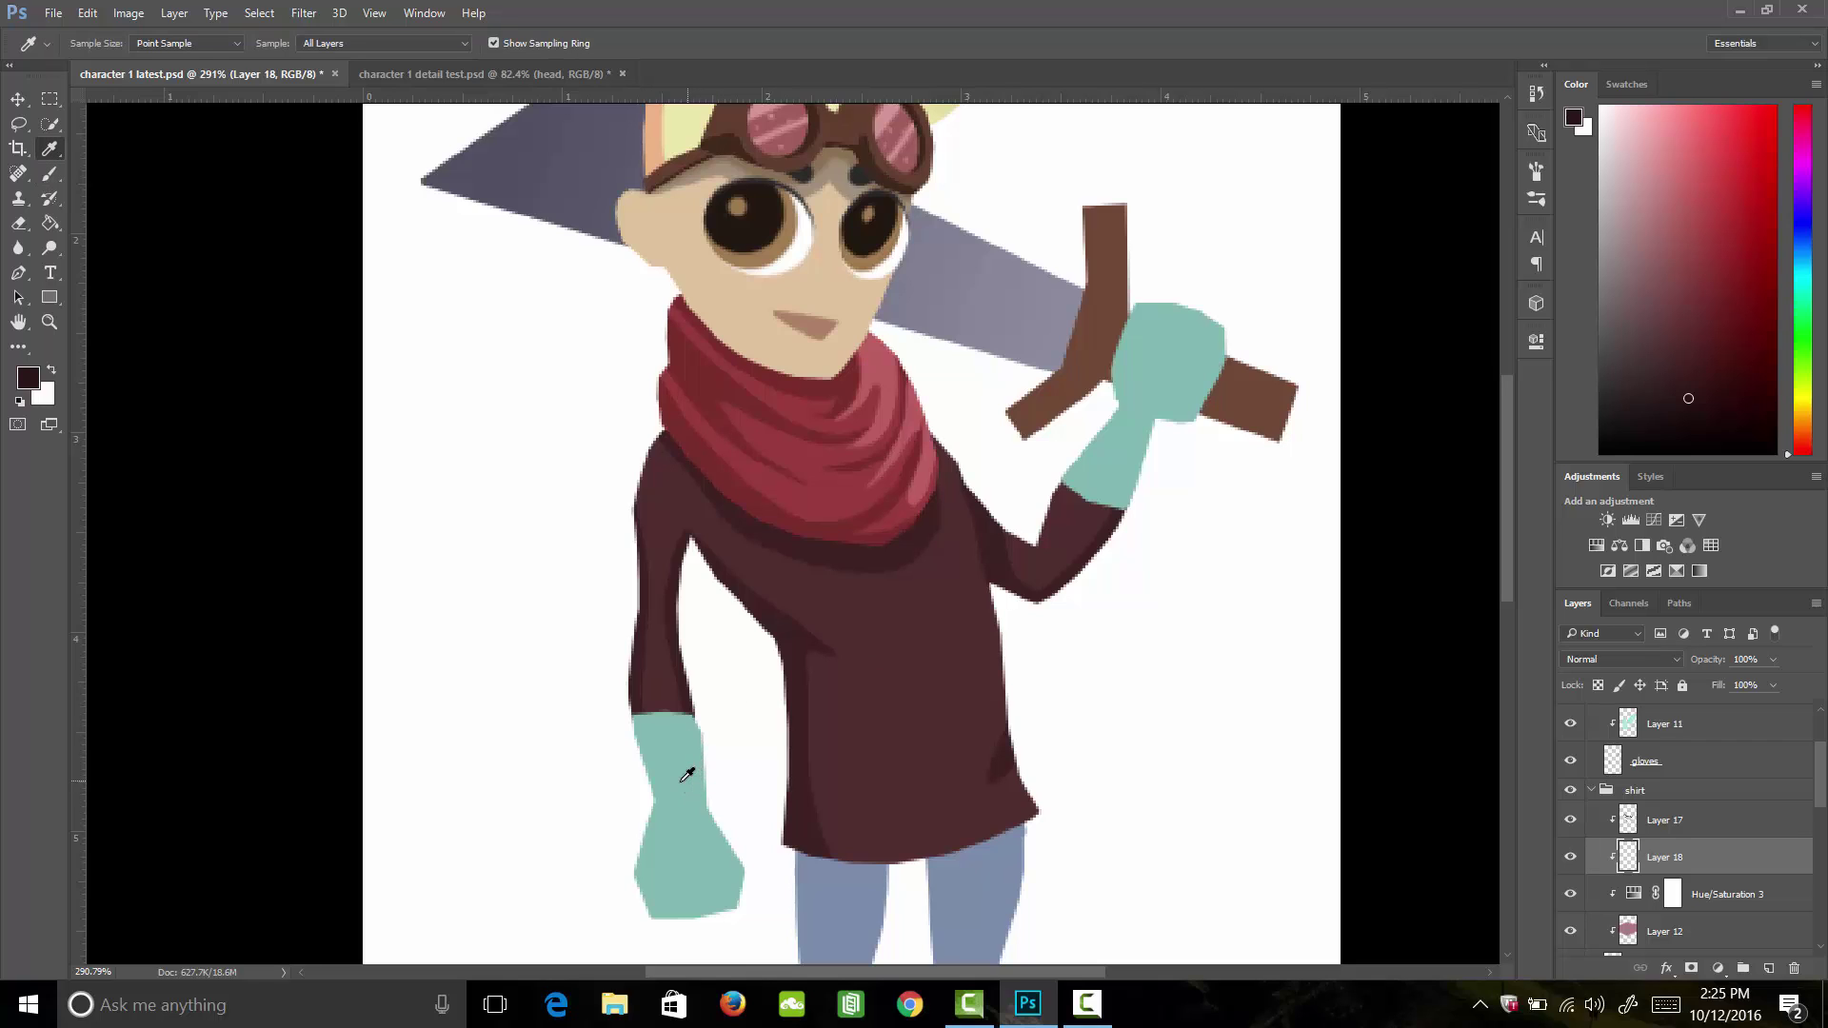
pyautogui.click(678, 752)
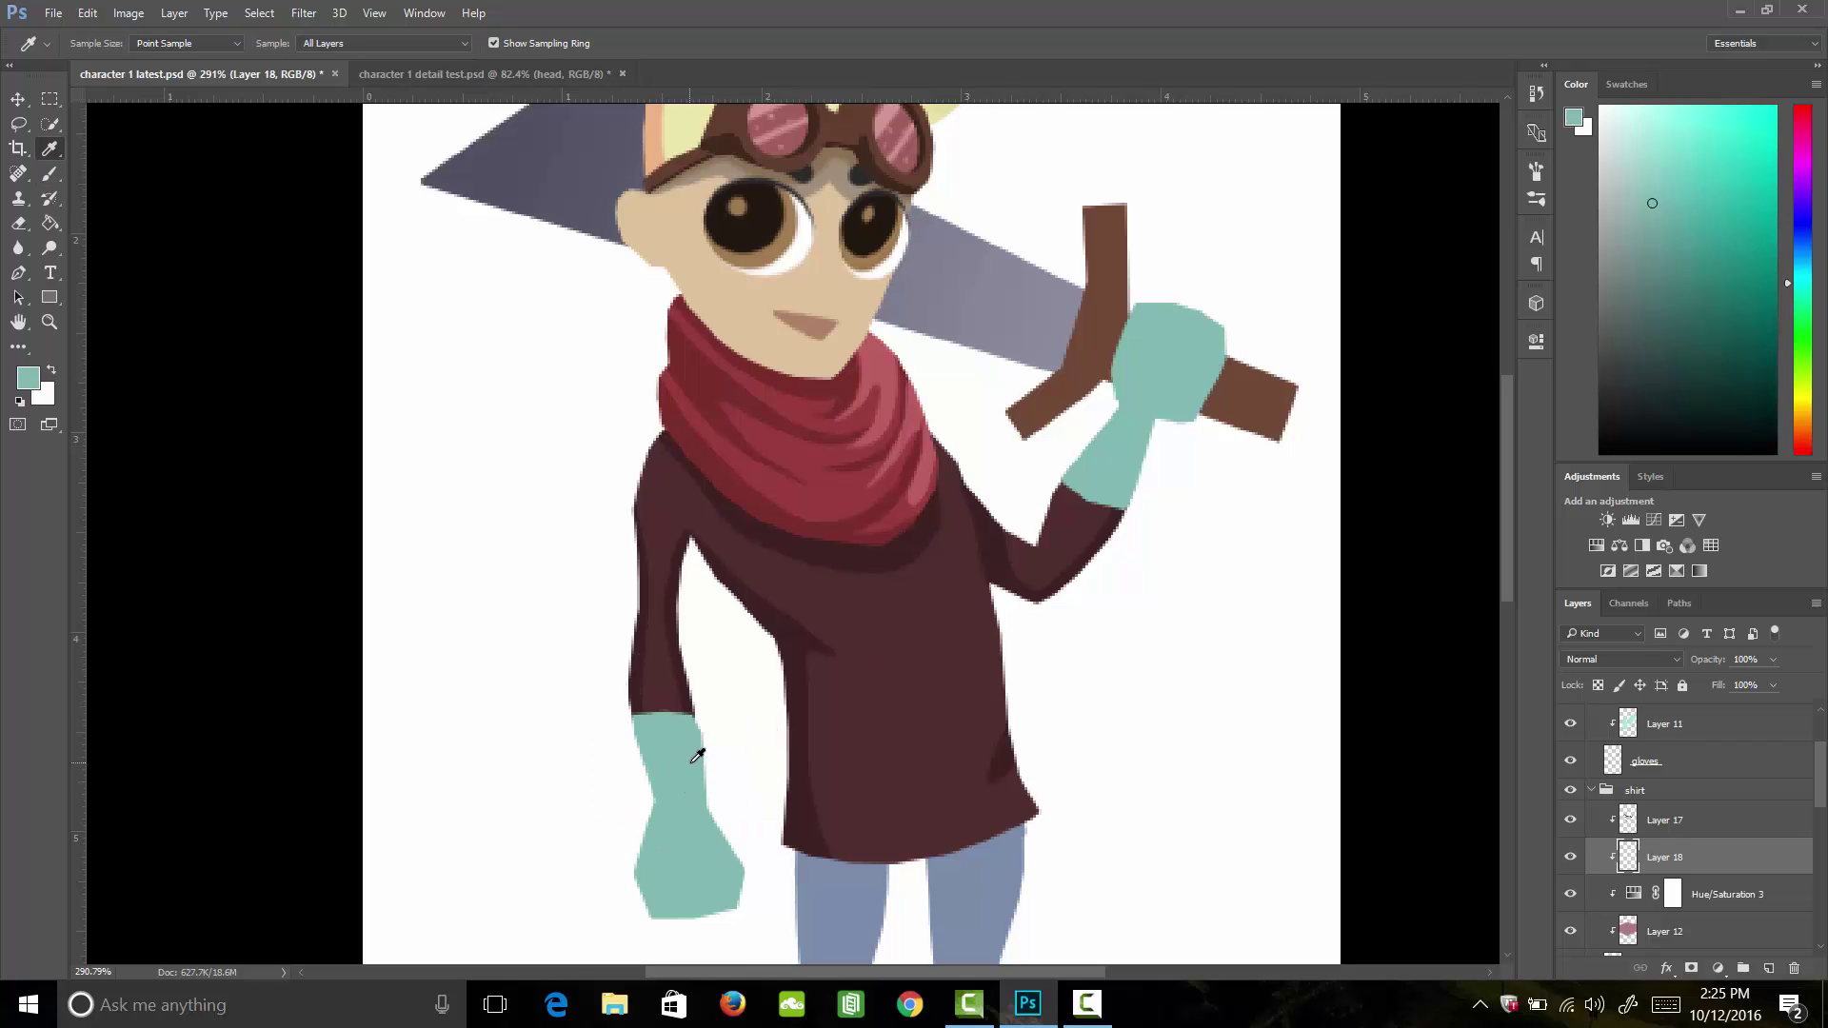
pyautogui.press('b')
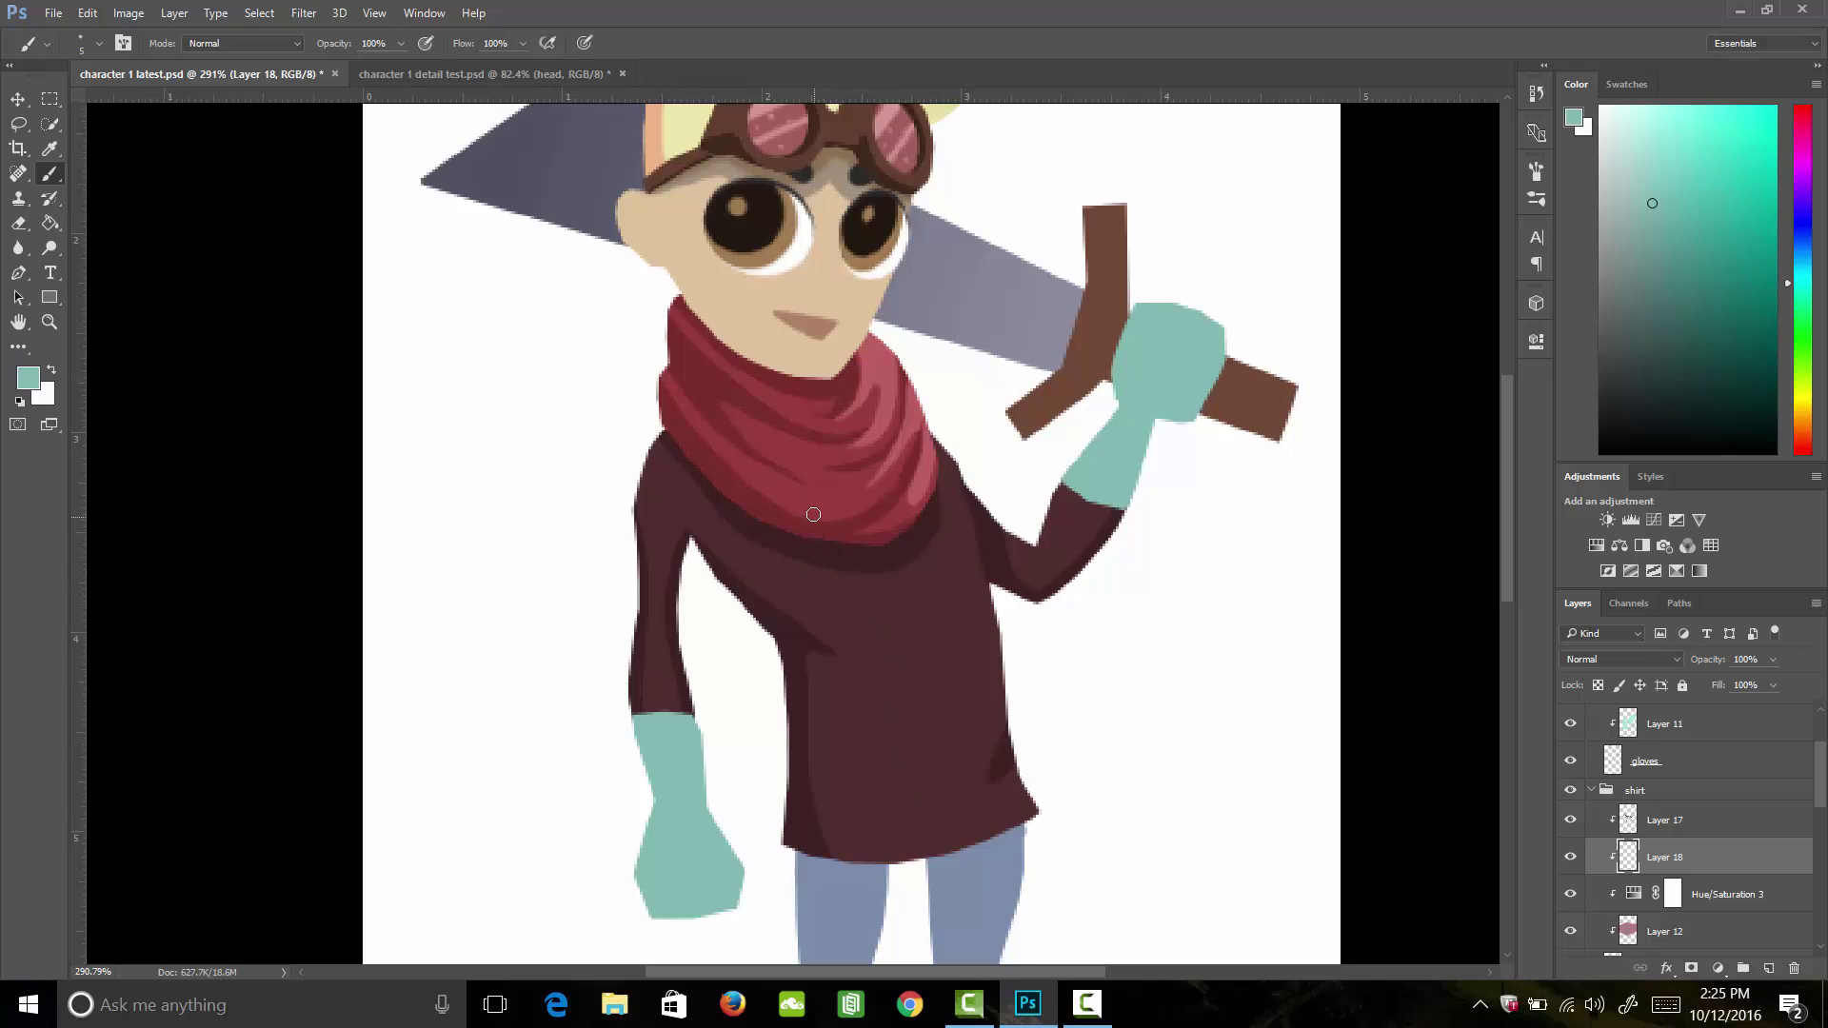
# Step: Paint a teal stripe down the shirt front from scarf to hem, wide at the chest and narrow below
pyautogui.moveTo(821, 544); pyautogui.dragTo(857, 663)
pyautogui.hotkey('ctrl', 'z')
pyautogui.moveTo(825, 540); pyautogui.dragTo(874, 672)
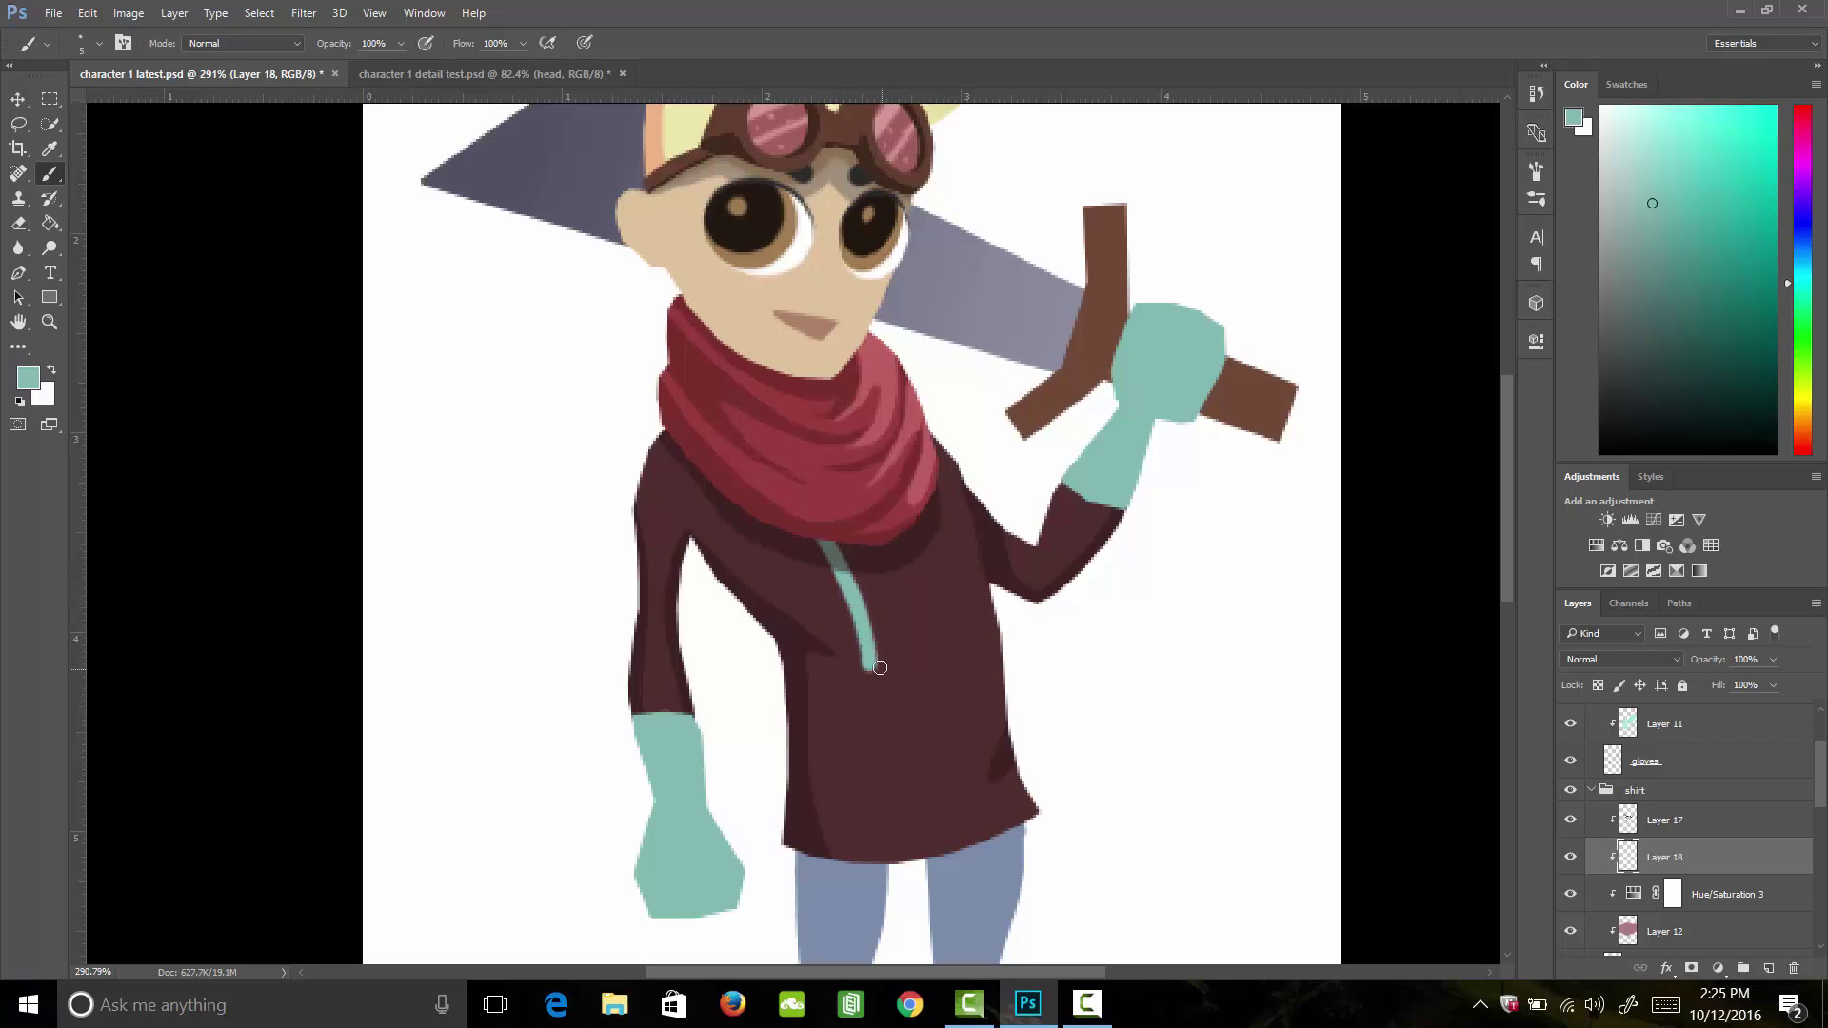
pyautogui.moveTo(855, 545)
pyautogui.mouseDown()
pyautogui.moveTo(894, 665)
pyautogui.moveTo(848, 544)
pyautogui.moveTo(883, 659)
pyautogui.mouseUp()
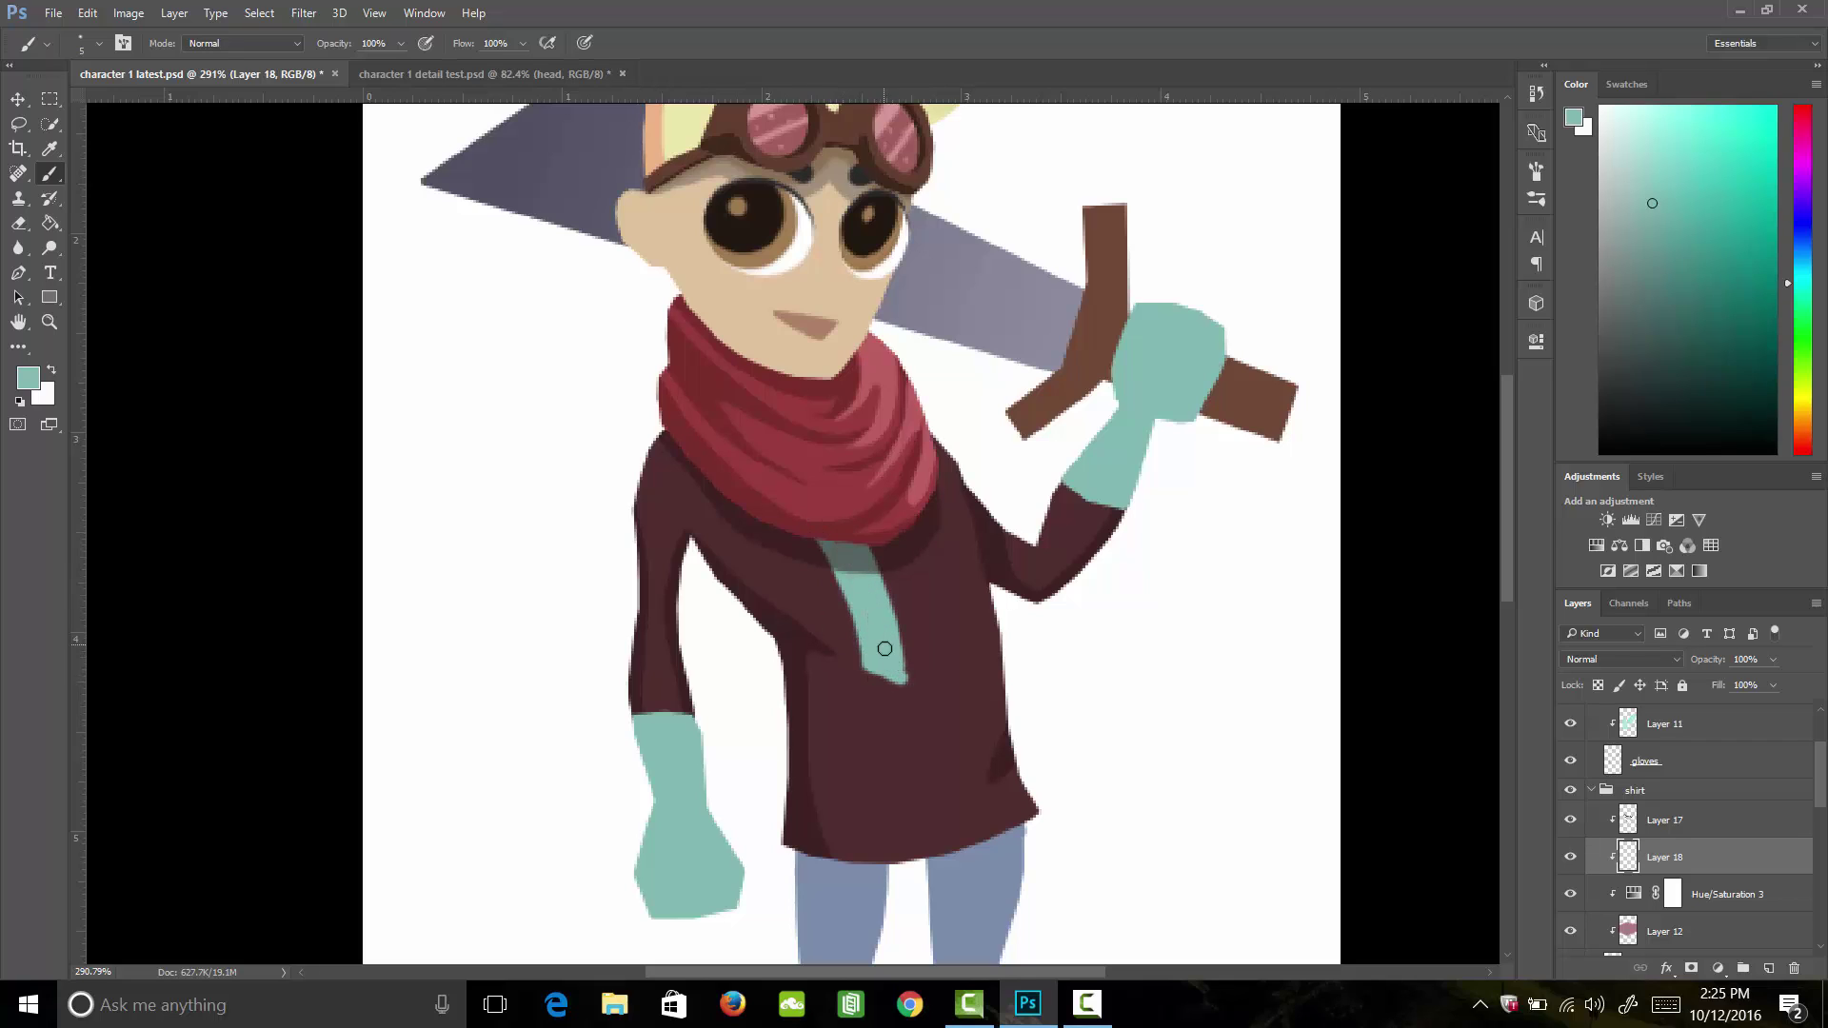
pyautogui.keyDown('shift'); pyautogui.click(912, 856); pyautogui.keyUp('shift')
pyautogui.hotkey('ctrl', 'z')
pyautogui.moveTo(868, 551); pyautogui.dragTo(916, 857)
pyautogui.moveTo(898, 551); pyautogui.dragTo(942, 677)
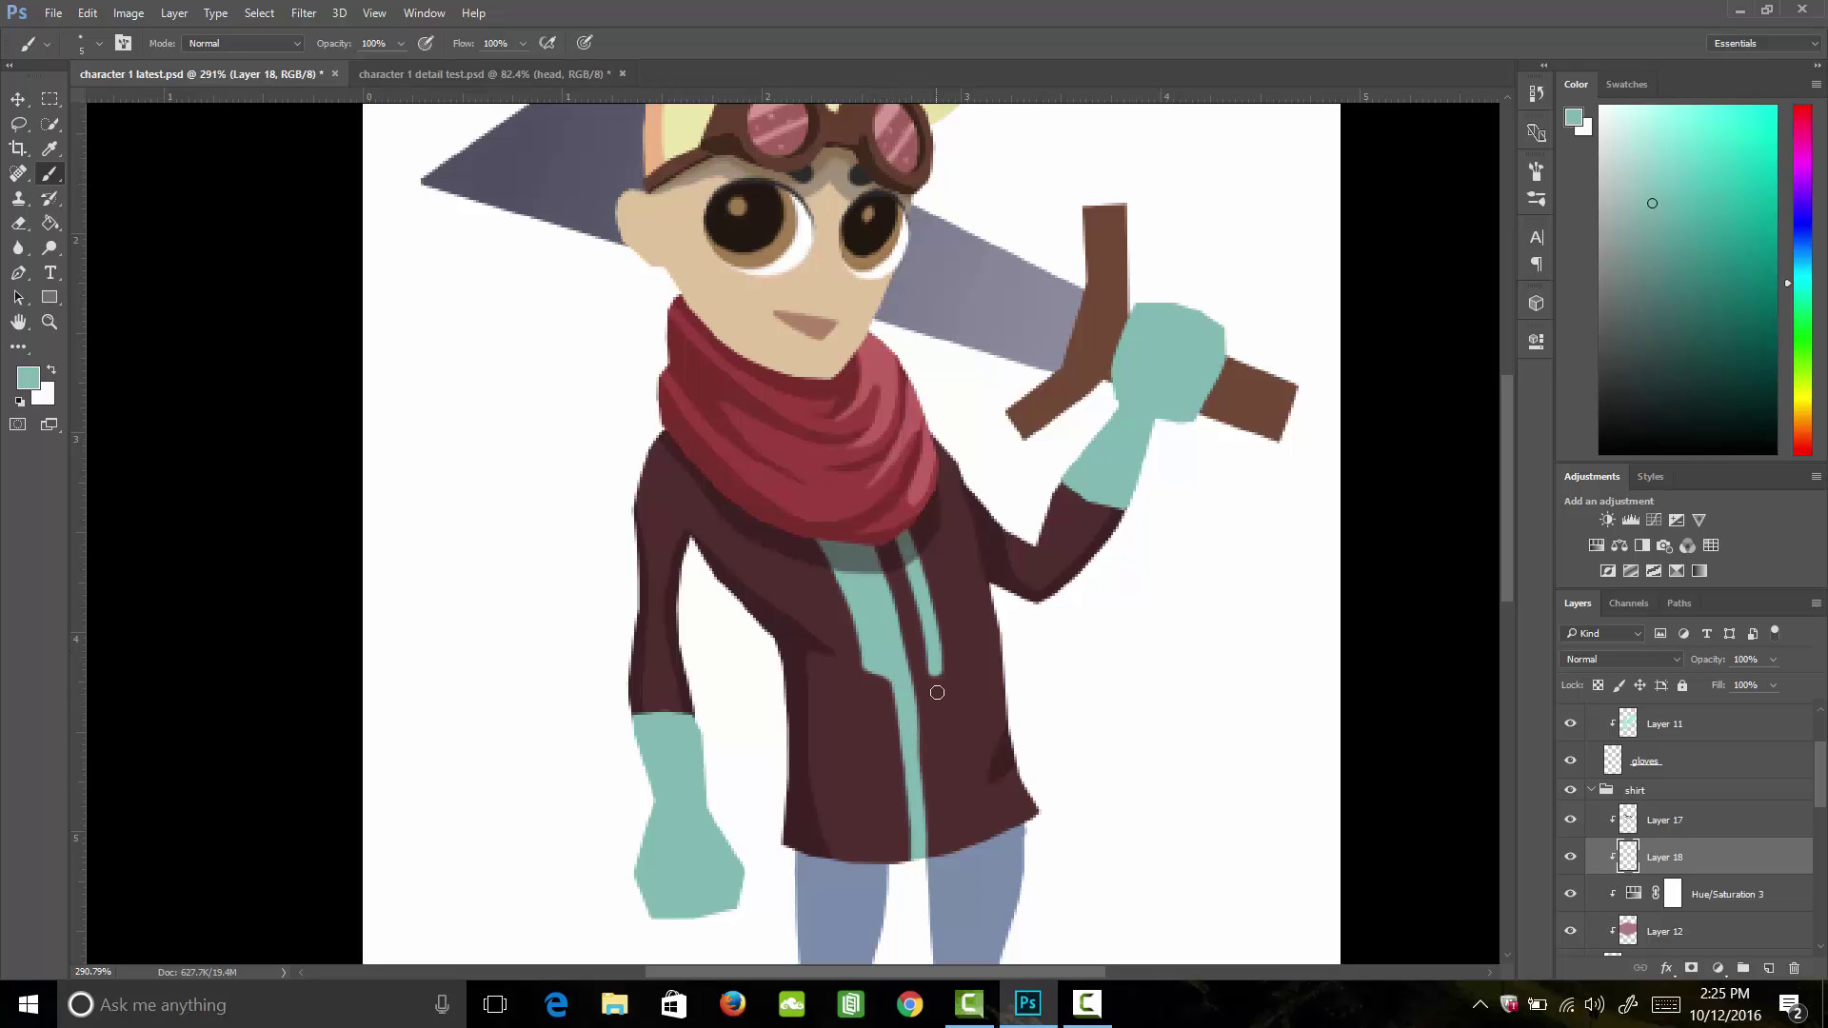
pyautogui.hotkey('ctrl', 'z')
pyautogui.moveTo(895, 538); pyautogui.dragTo(950, 725)
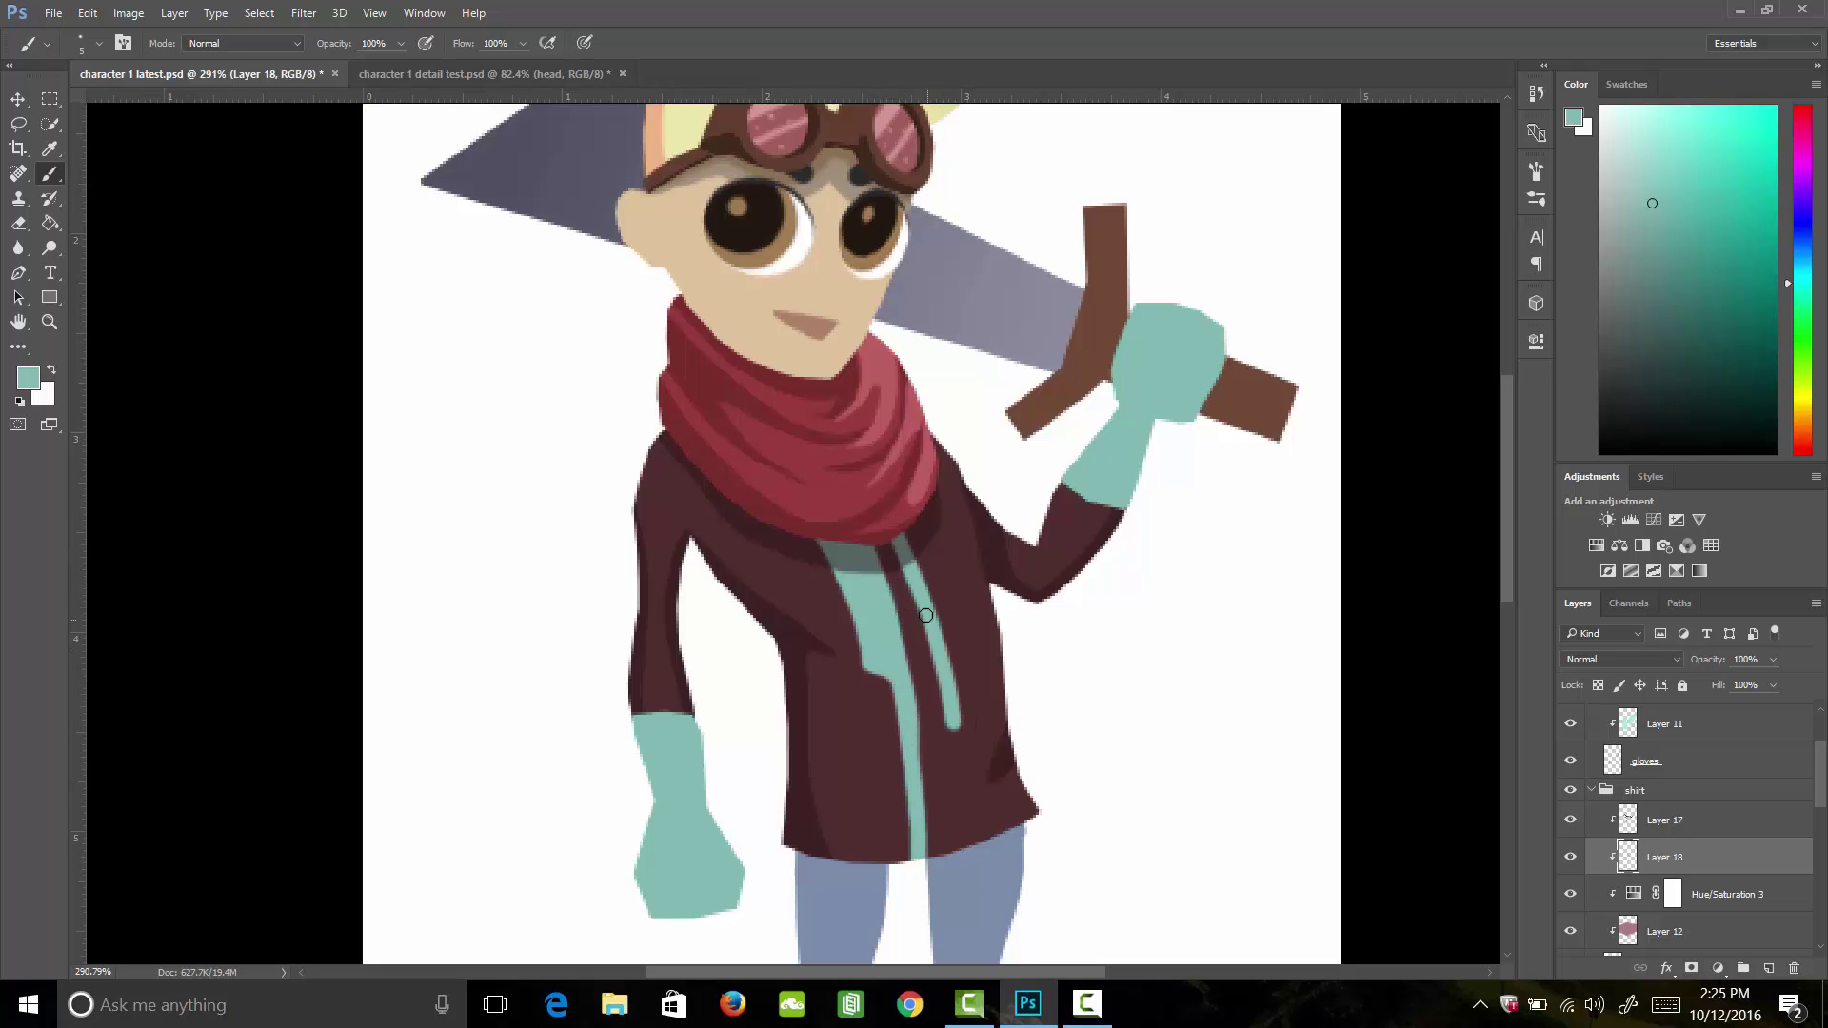
pyautogui.hotkey('ctrl', 'z')
# Step: Paint a matching second teal stripe beside the first down to the hem and trim its chest edge with the Eraser
pyautogui.moveTo(897, 533); pyautogui.dragTo(919, 619)
pyautogui.keyDown('shift'); pyautogui.click(919, 852); pyautogui.keyUp('shift')
pyautogui.hotkey('ctrl', 'z')
pyautogui.moveTo(893, 531); pyautogui.dragTo(941, 680)
pyautogui.keyDown('shift'); pyautogui.click(957, 852); pyautogui.keyUp('shift')
pyautogui.hotkey('ctrl', 'z')
pyautogui.hotkey('ctrl', 'z')
pyautogui.moveTo(891, 533)
pyautogui.mouseDown()
pyautogui.moveTo(947, 784)
pyautogui.moveTo(942, 863)
pyautogui.moveTo(957, 630)
pyautogui.moveTo(900, 532)
pyautogui.moveTo(946, 626)
pyautogui.moveTo(916, 535)
pyautogui.mouseUp()
pyautogui.keyDown('shift'); pyautogui.click(946, 861); pyautogui.keyUp('shift')
pyautogui.hotkey('ctrl', 'z')
pyautogui.press('e')
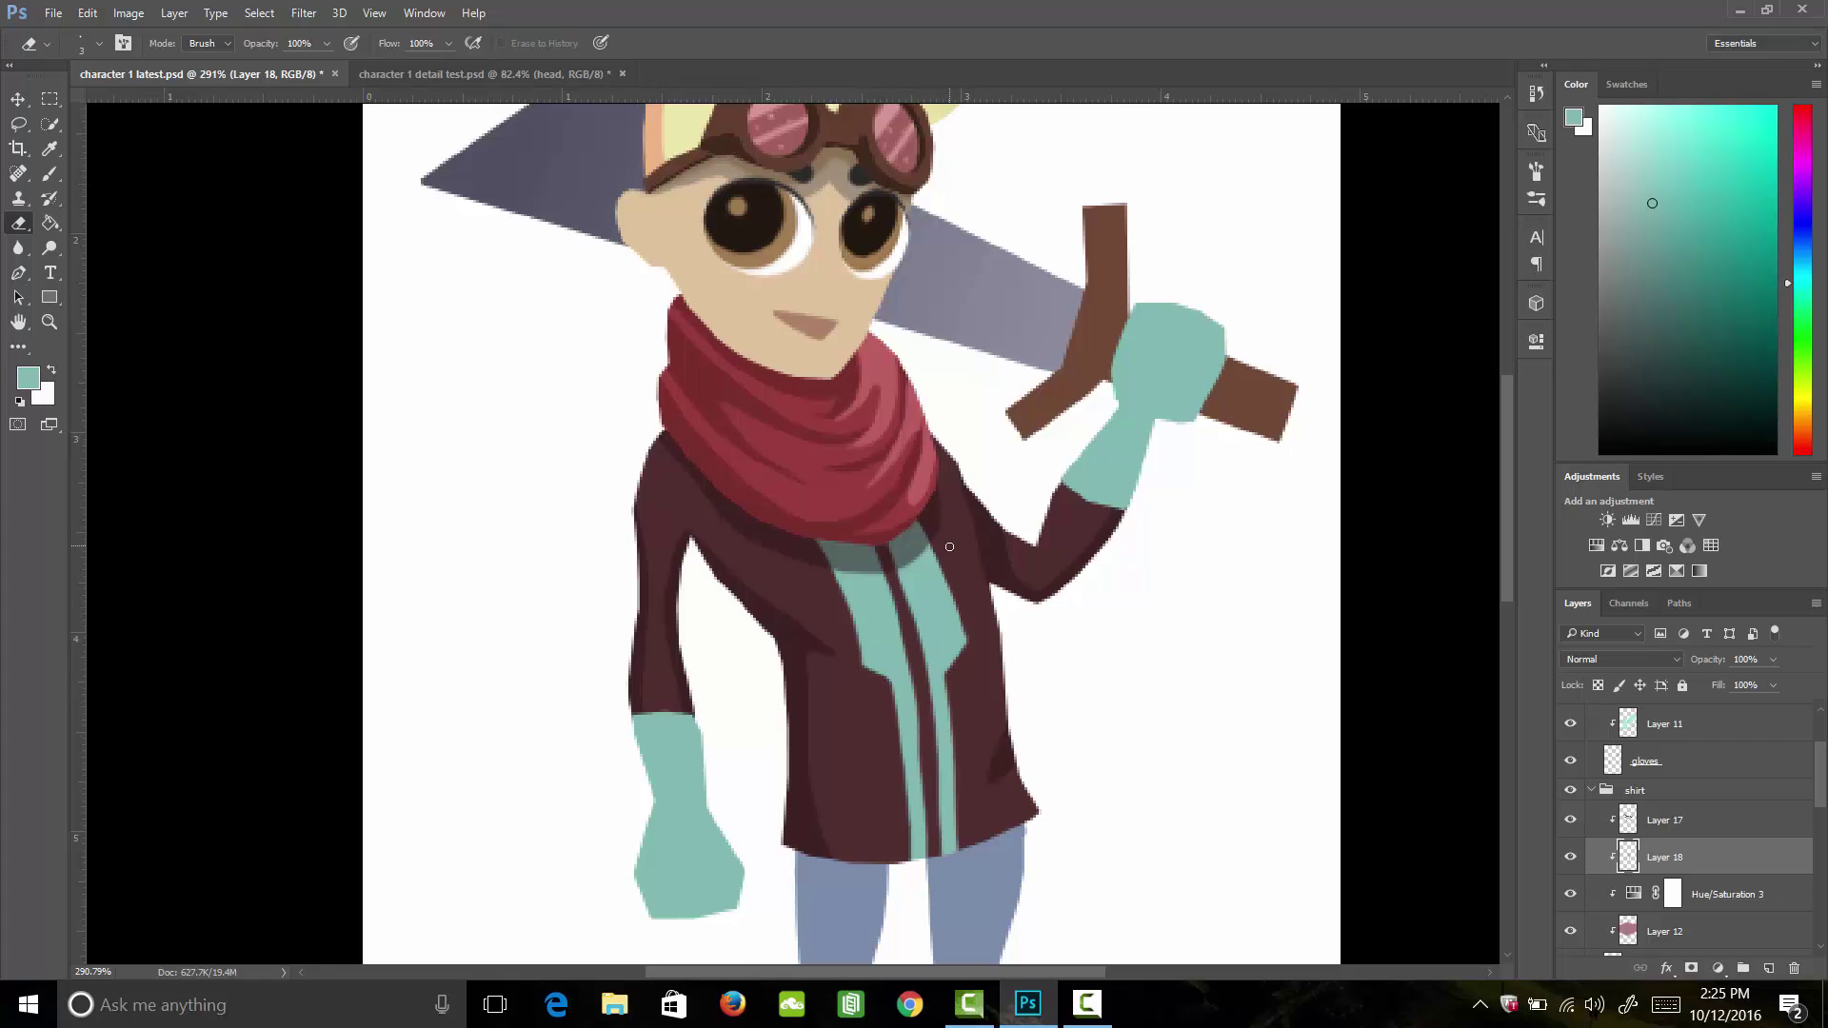
pyautogui.moveTo(962, 645); pyautogui.dragTo(933, 550)
# Step: Paint thin teal bands around both sleeve cuffs just above the gloves
pyautogui.press('b')
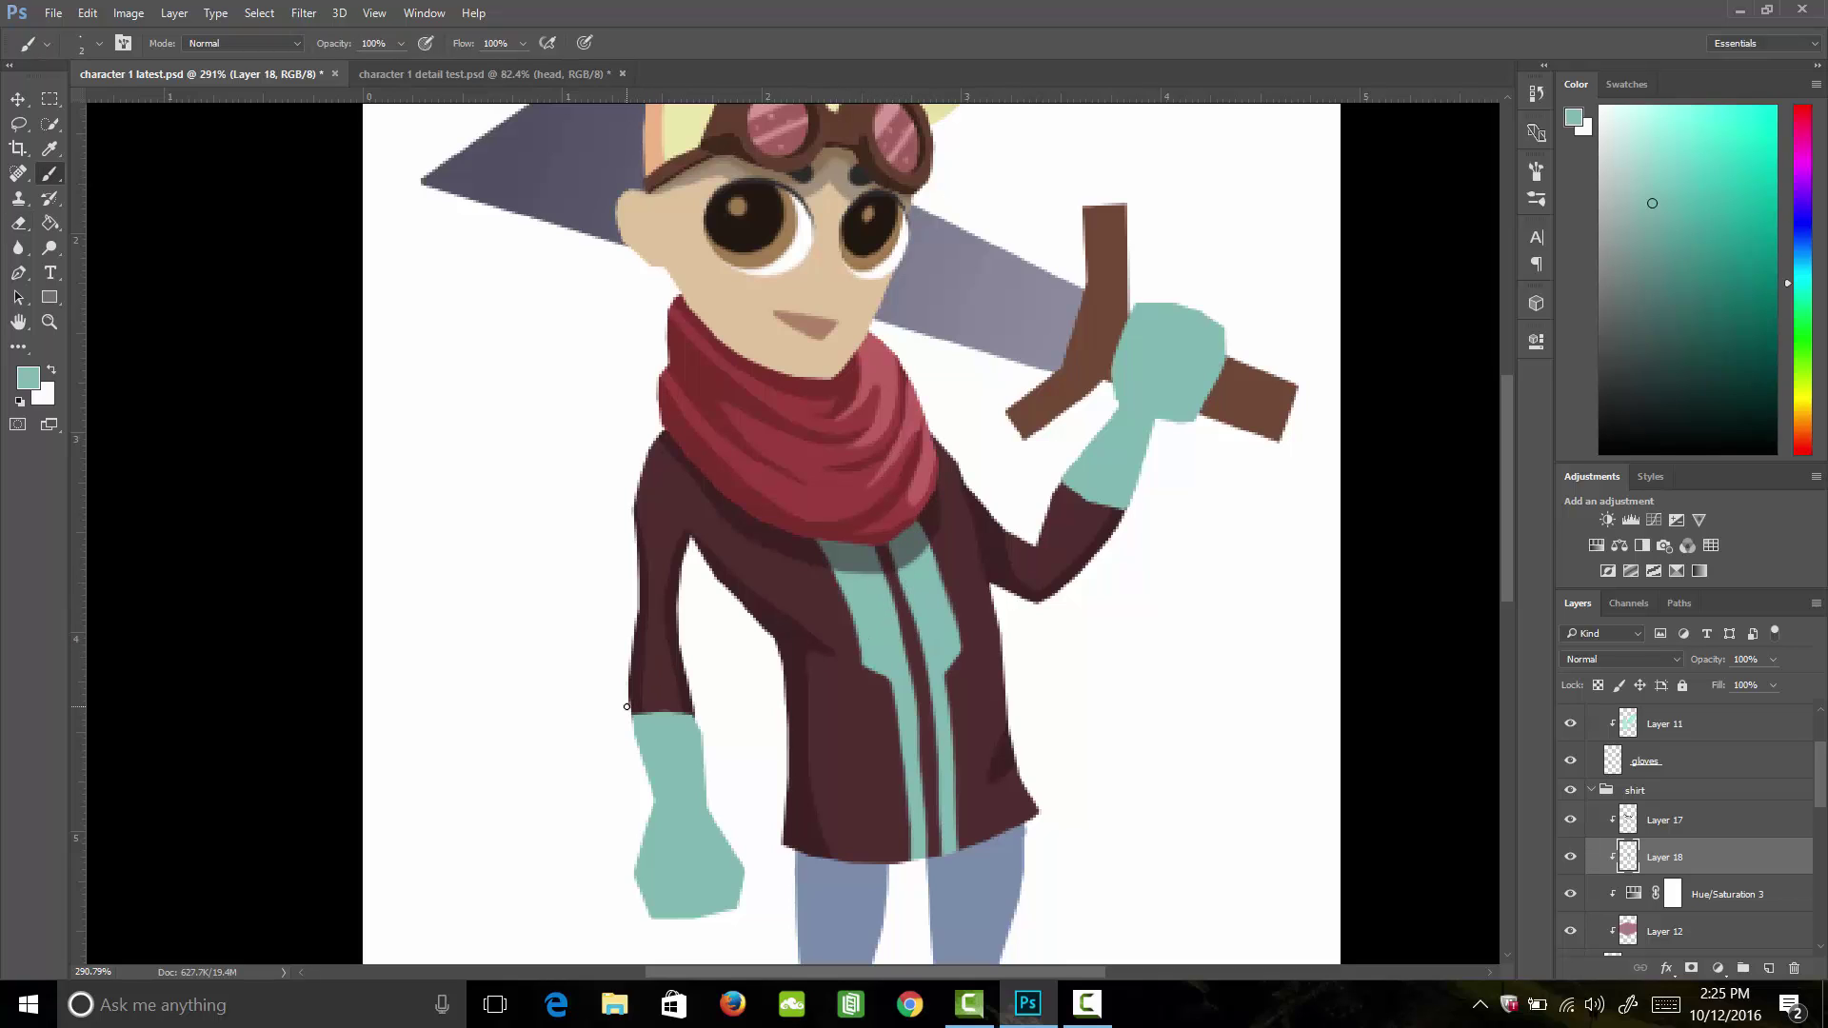
pyautogui.moveTo(626, 706); pyautogui.dragTo(694, 709)
pyautogui.hotkey('ctrl', 'z')
pyautogui.moveTo(630, 701); pyautogui.dragTo(693, 703)
pyautogui.moveTo(1053, 493); pyautogui.dragTo(1125, 520)
pyautogui.hotkey('ctrl', 'z')
pyautogui.click(1071, 528)
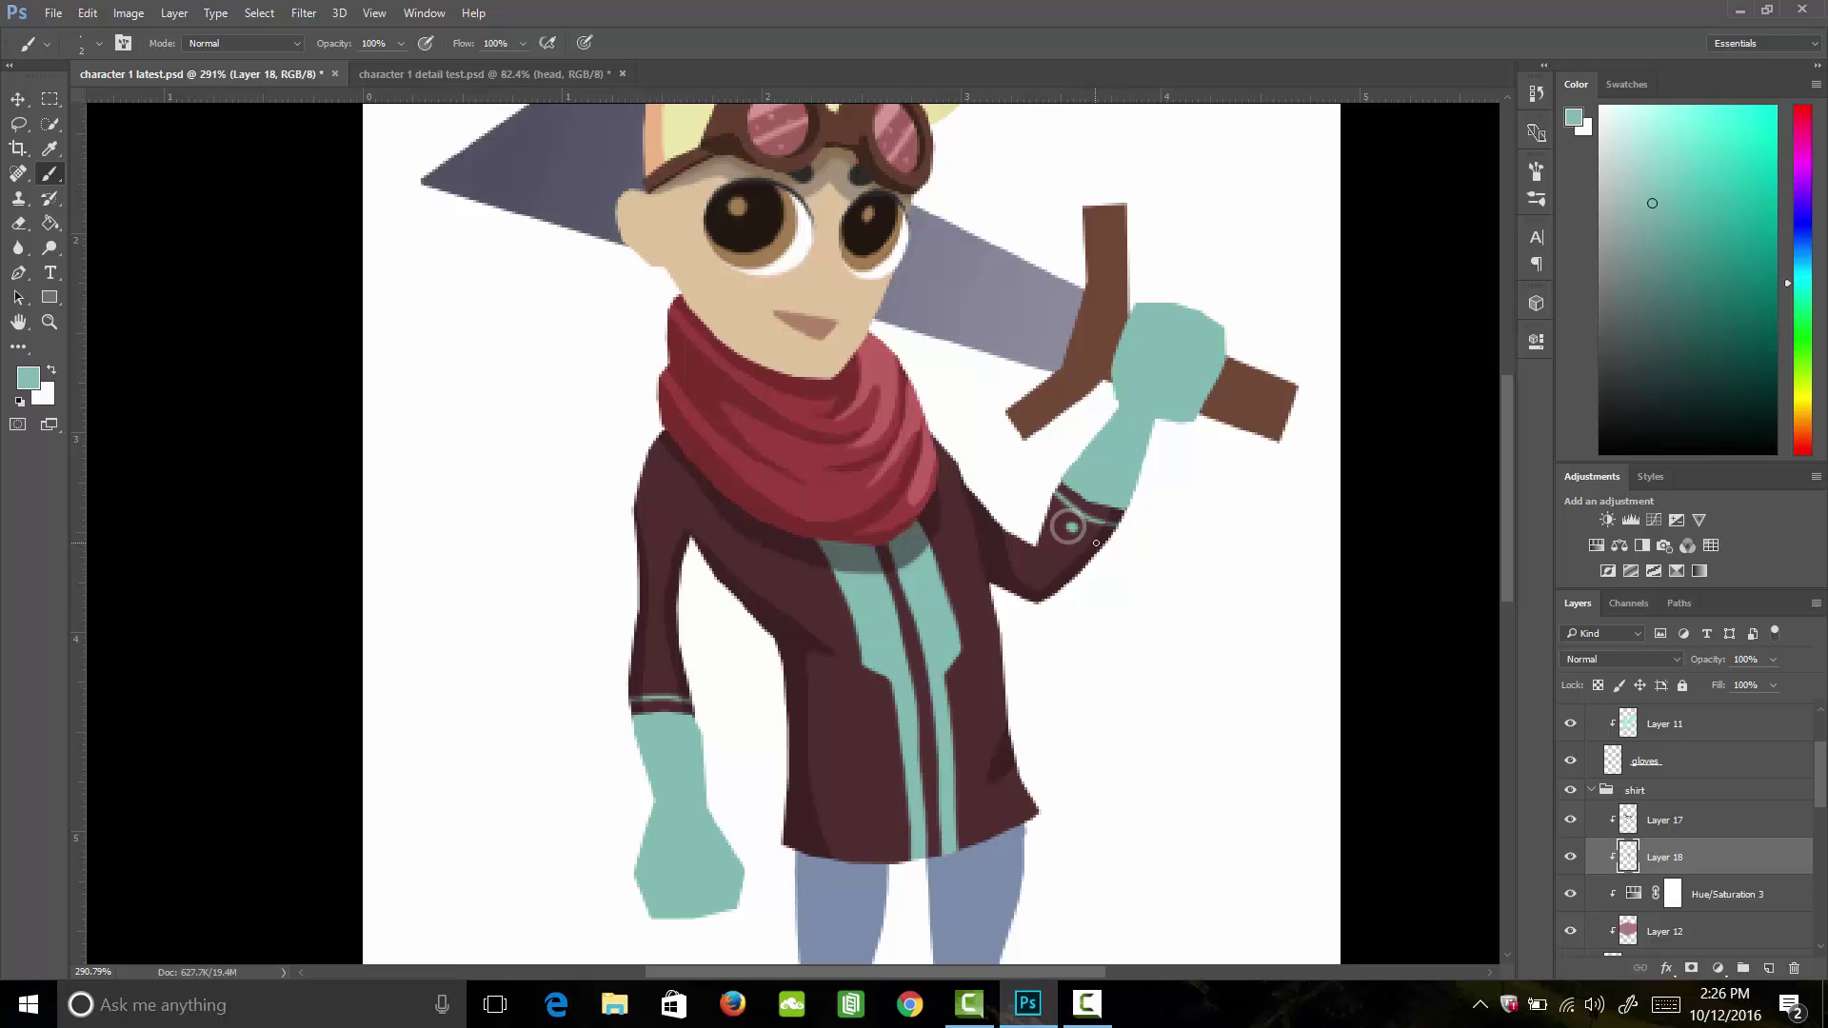
# Step: Paint a teal dot above the cuff band of the lowered sleeve and rename the shirt group's Layer 17 to "shadow"
pyautogui.click(657, 677)
pyautogui.click(1571, 821)
pyautogui.click(1571, 821)
pyautogui.doubleClick(1678, 821)
pyautogui.write('shadow')
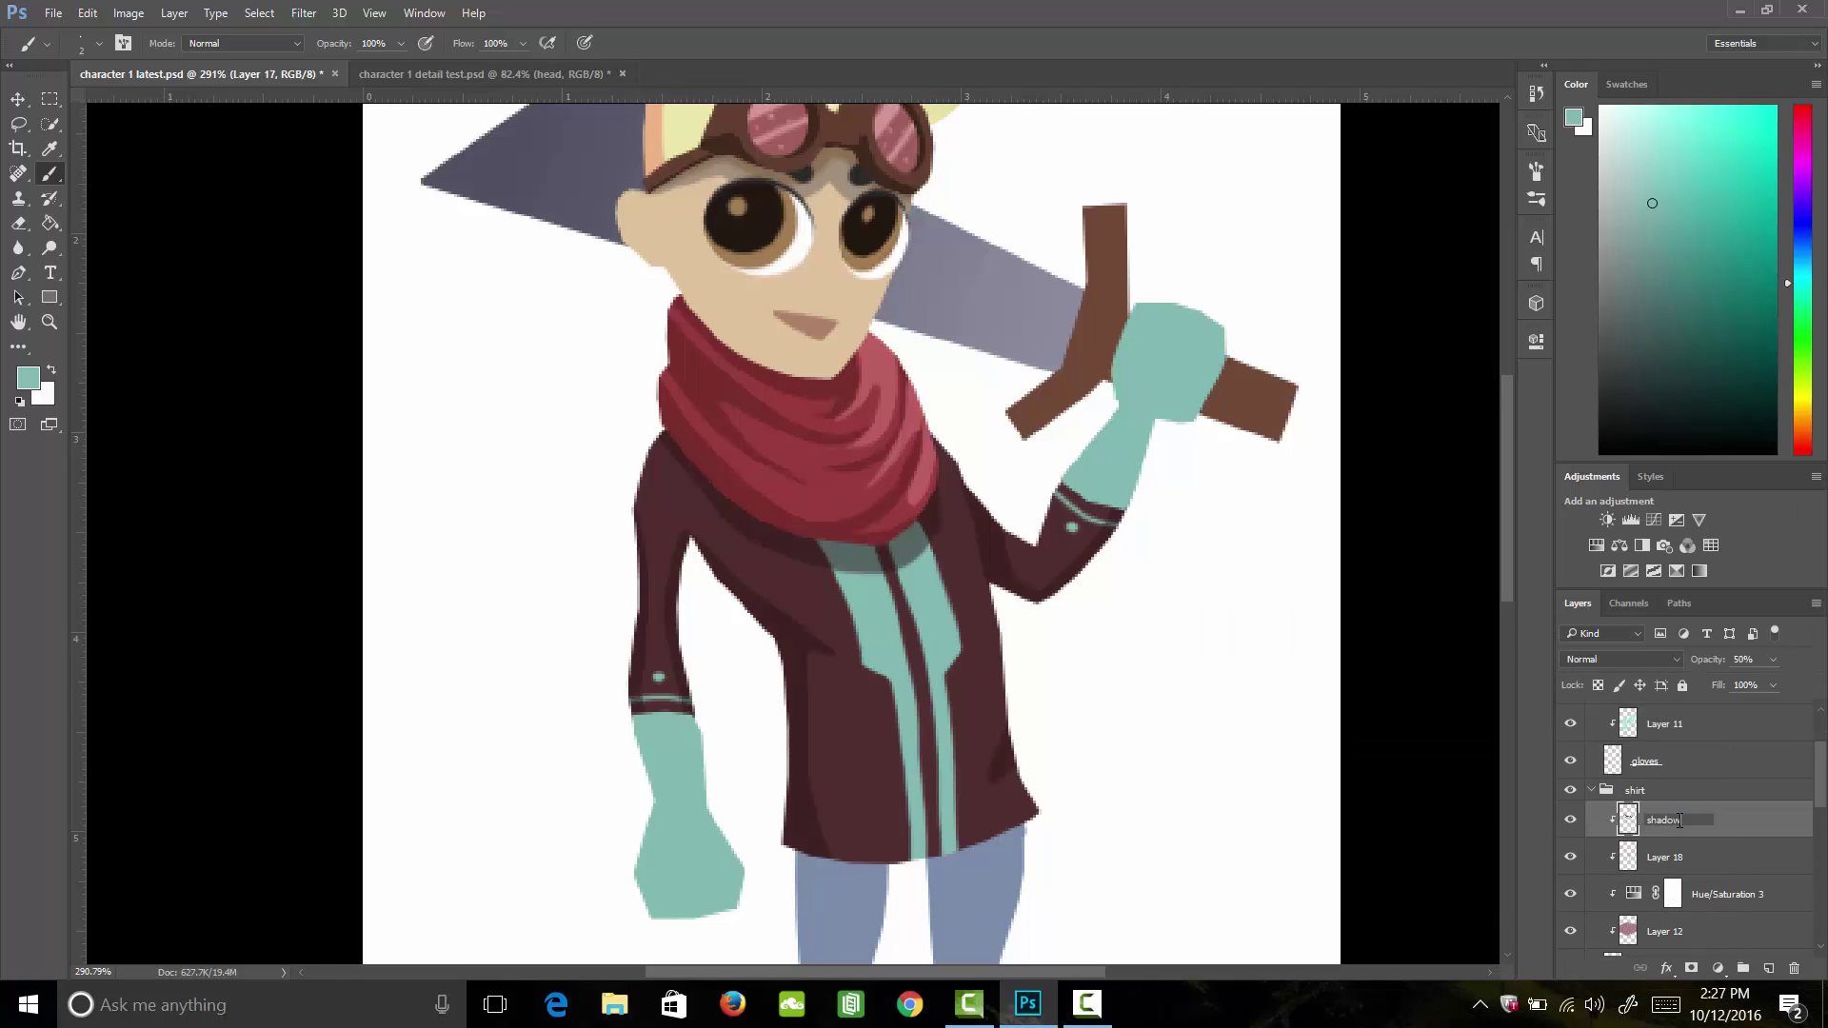
pyautogui.press('Return')
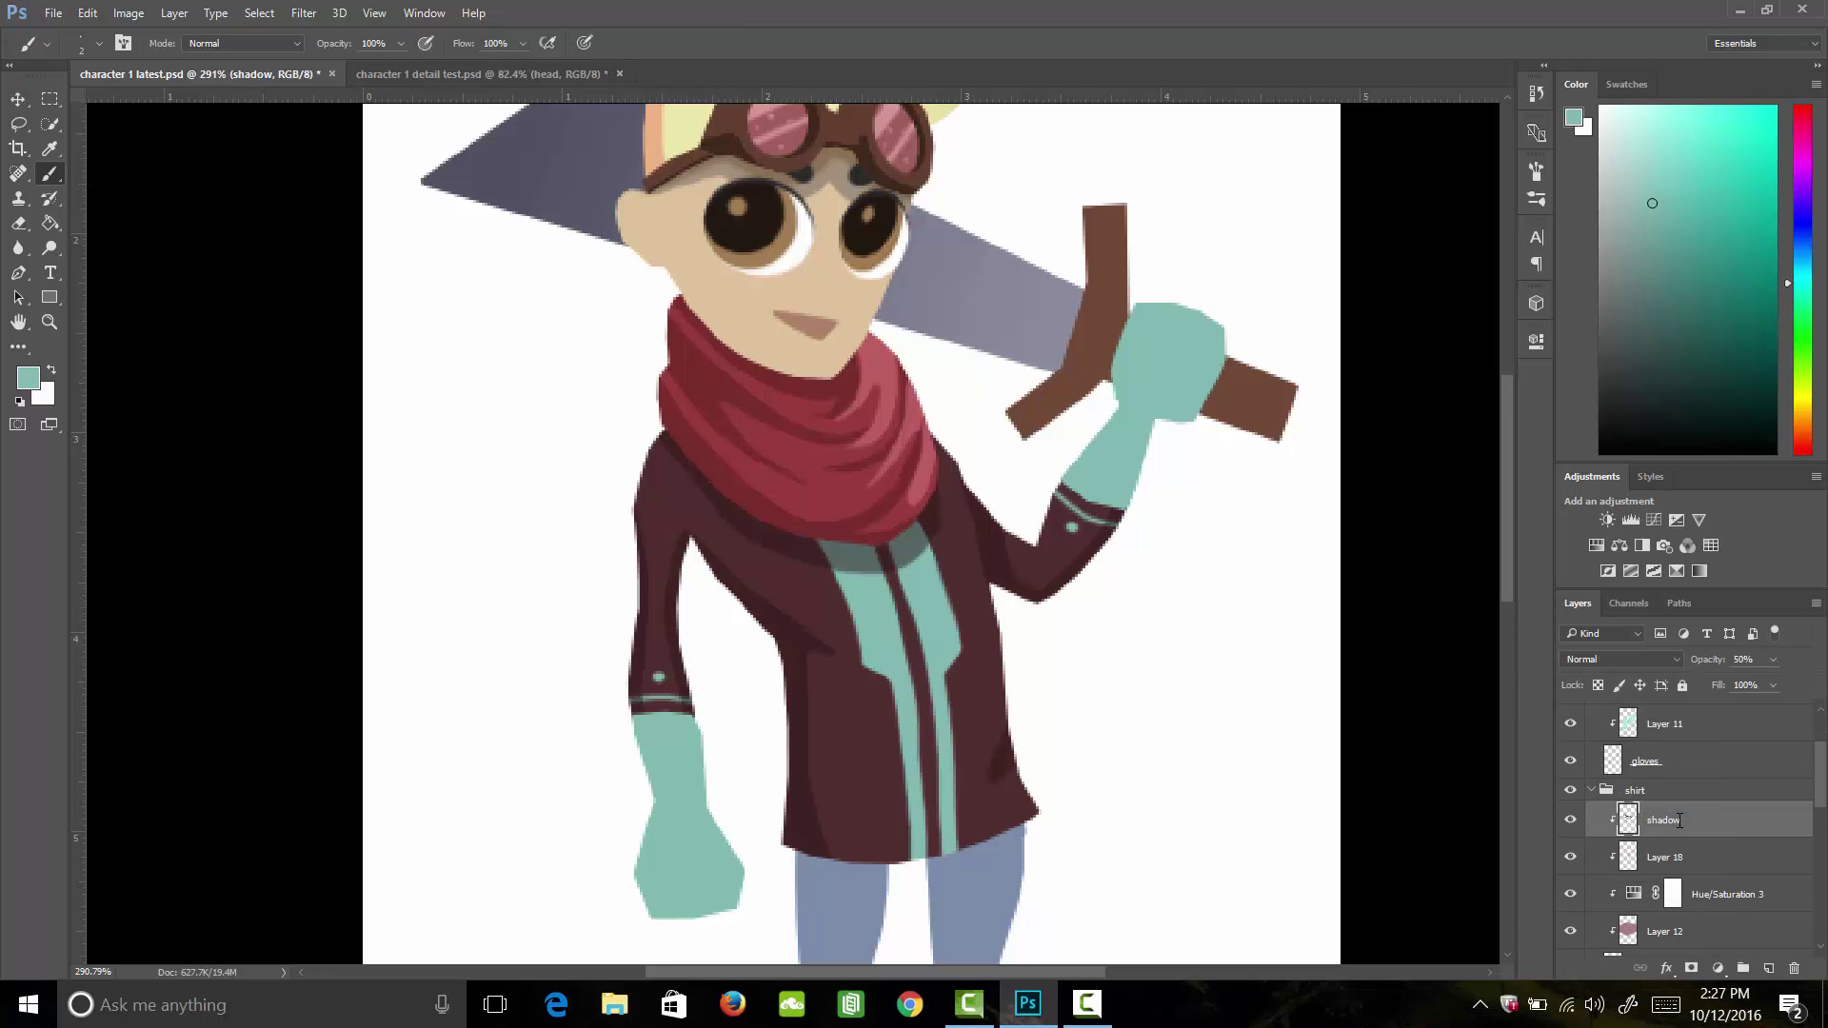
# Step: Rename the shirt group's Layer 18 to "blue" and Layer 12 to "color"
pyautogui.click(1569, 857)
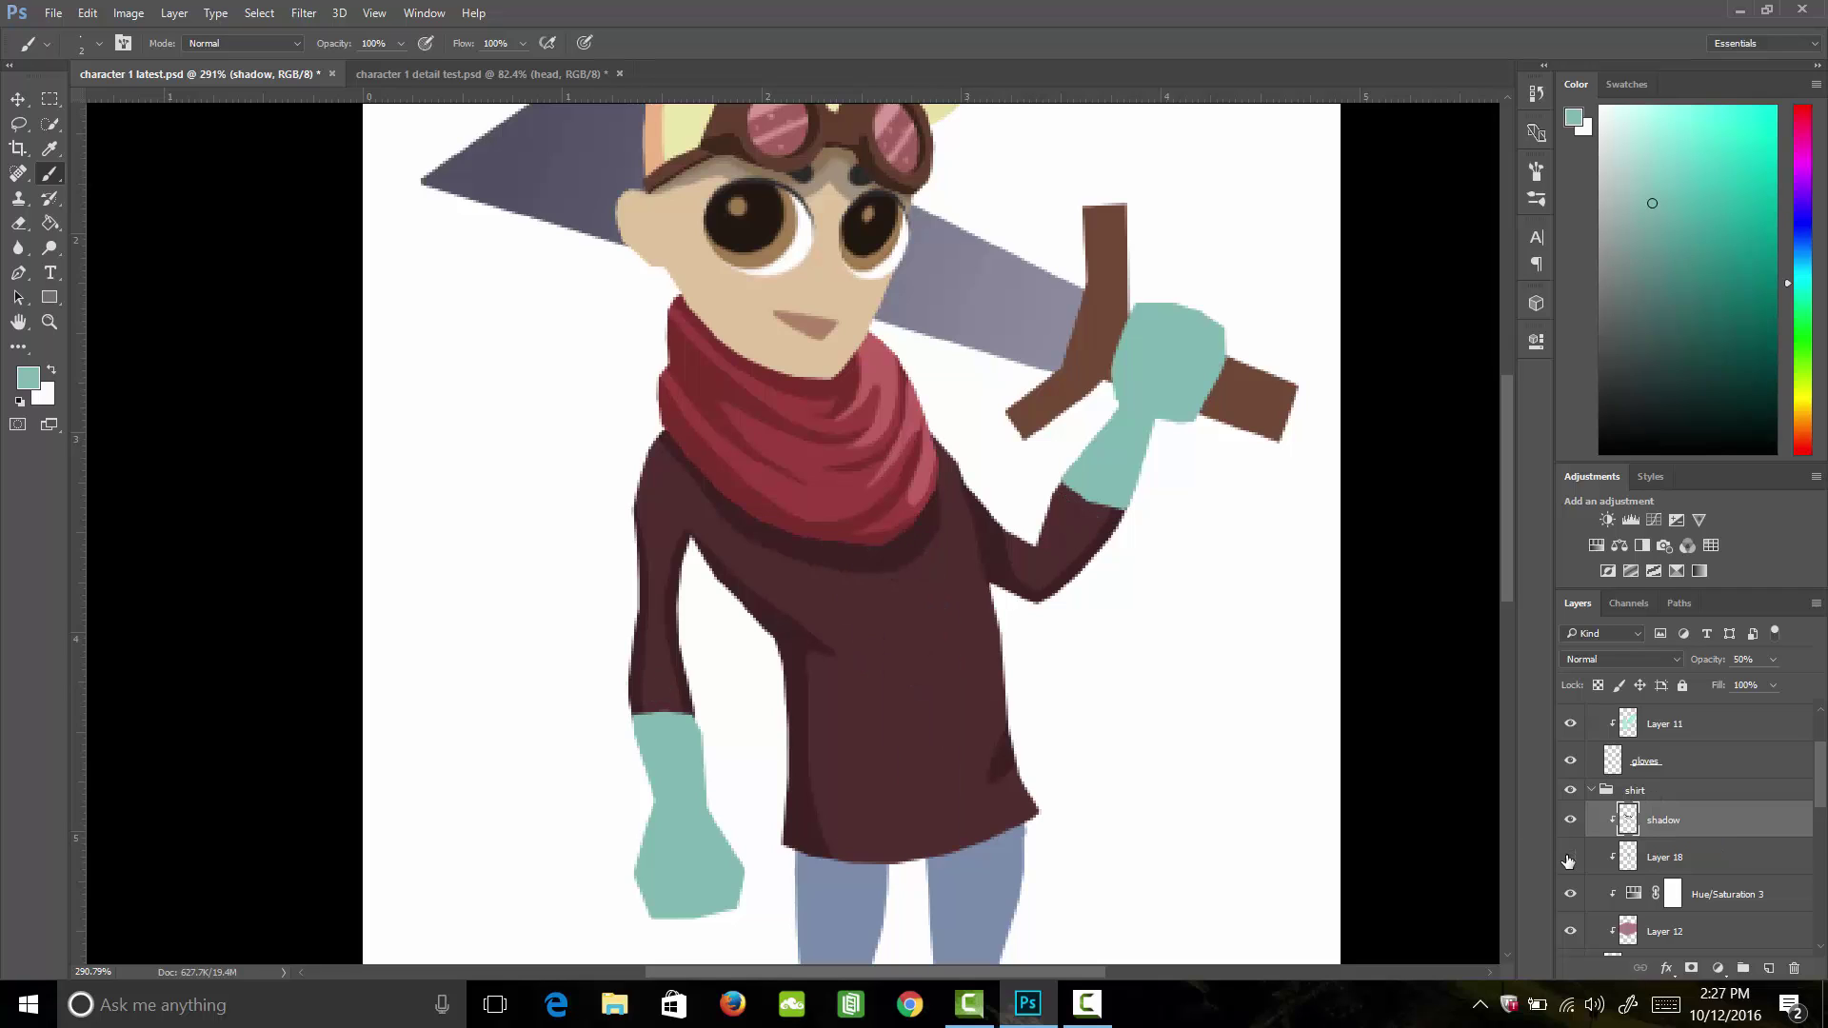
pyautogui.click(1570, 857)
pyautogui.doubleClick(1658, 857)
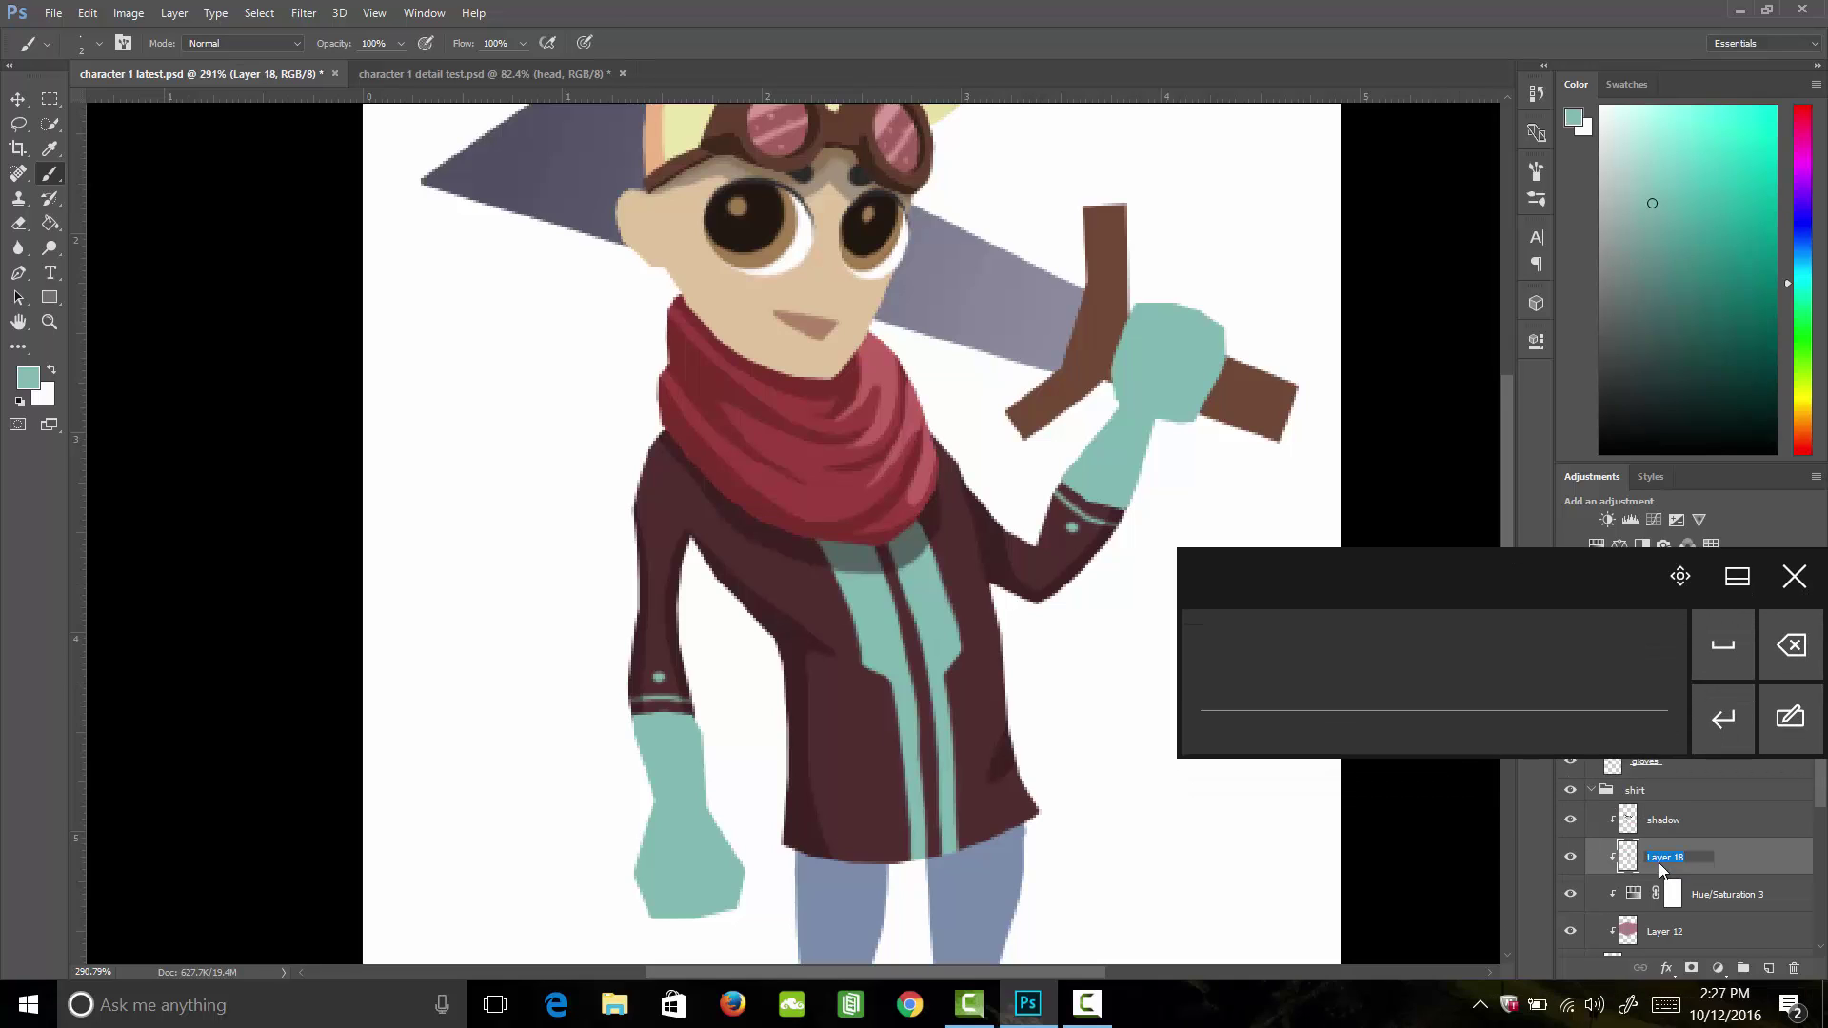
pyautogui.write('blue')
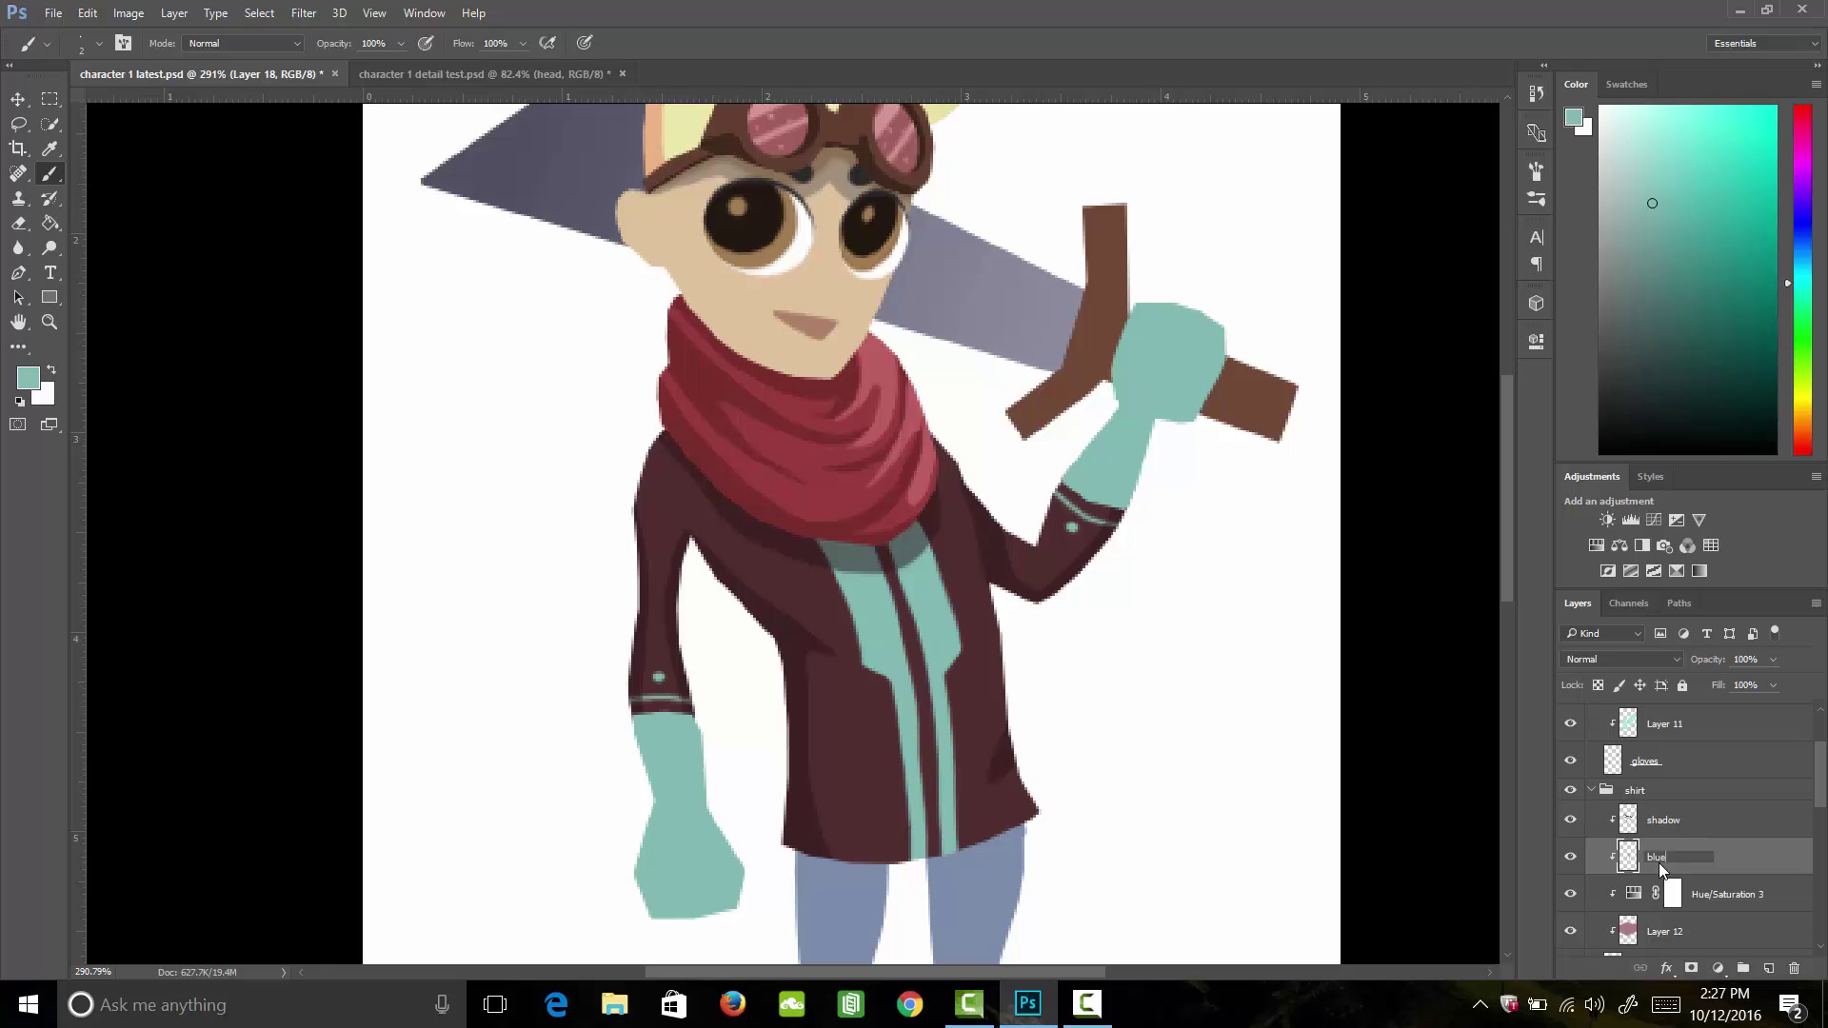
pyautogui.press('Return')
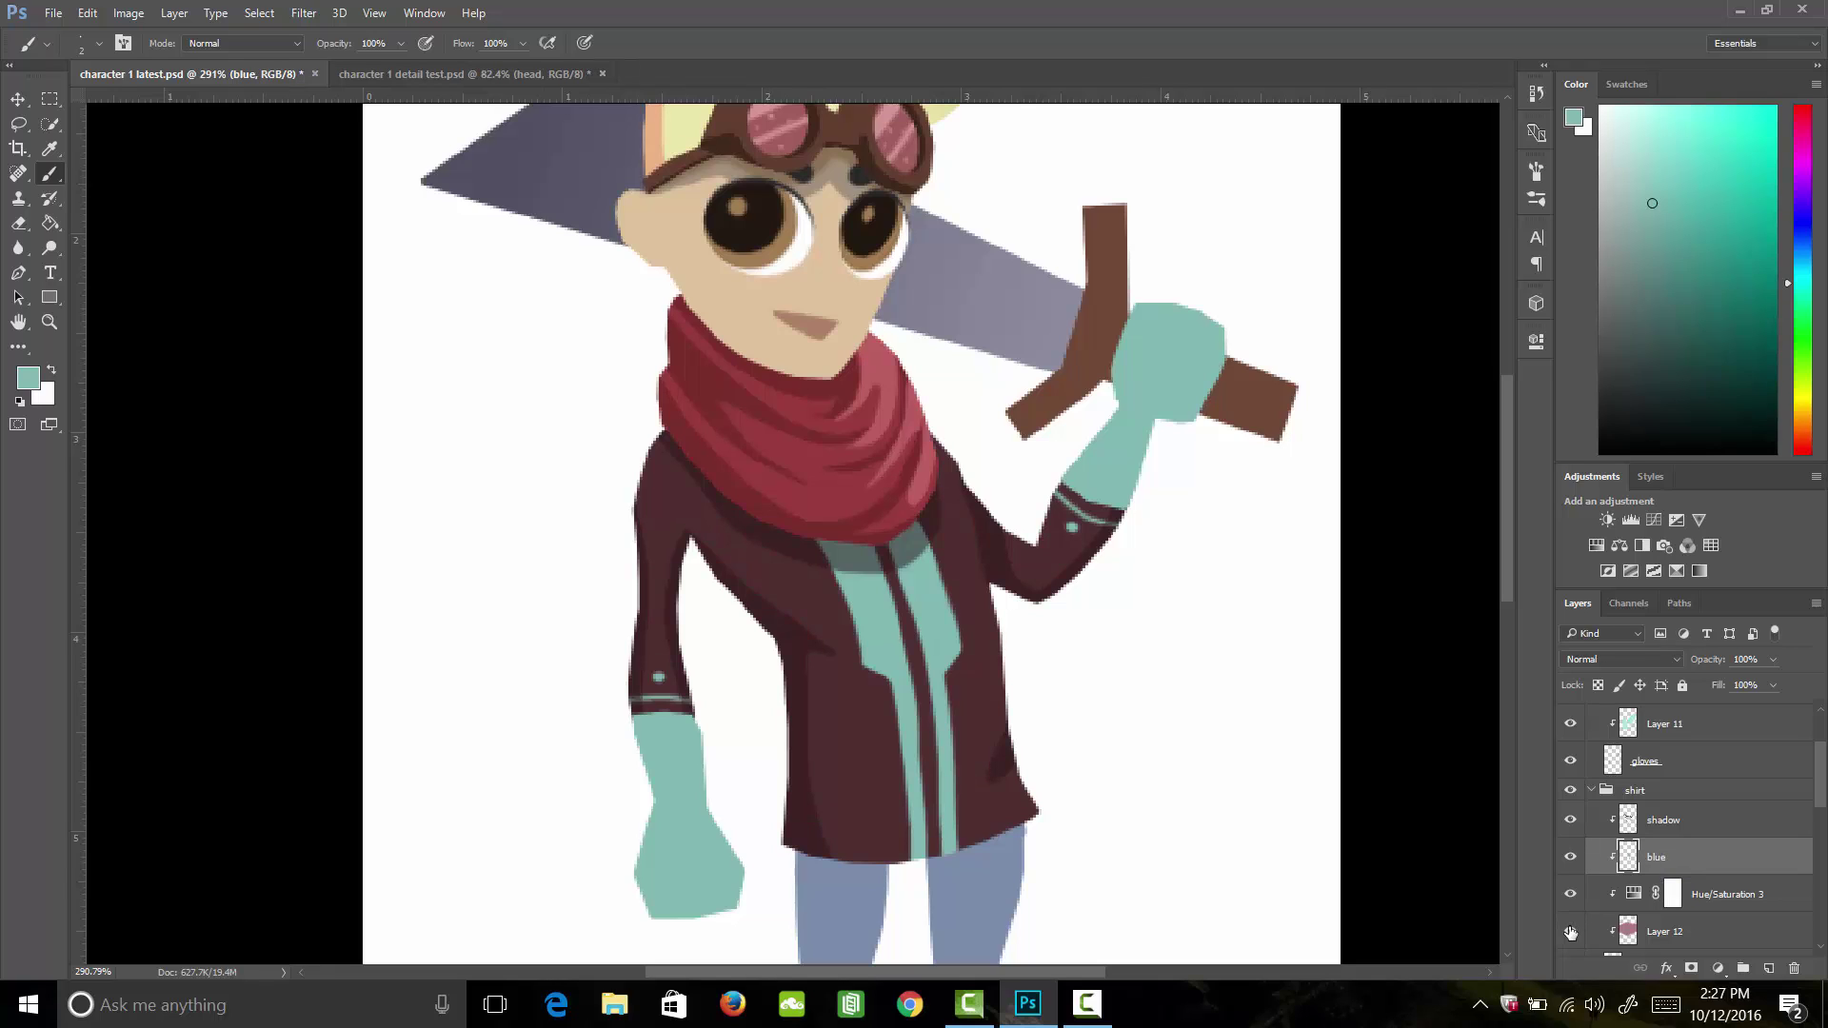
pyautogui.doubleClick(1662, 931)
pyautogui.write('c')
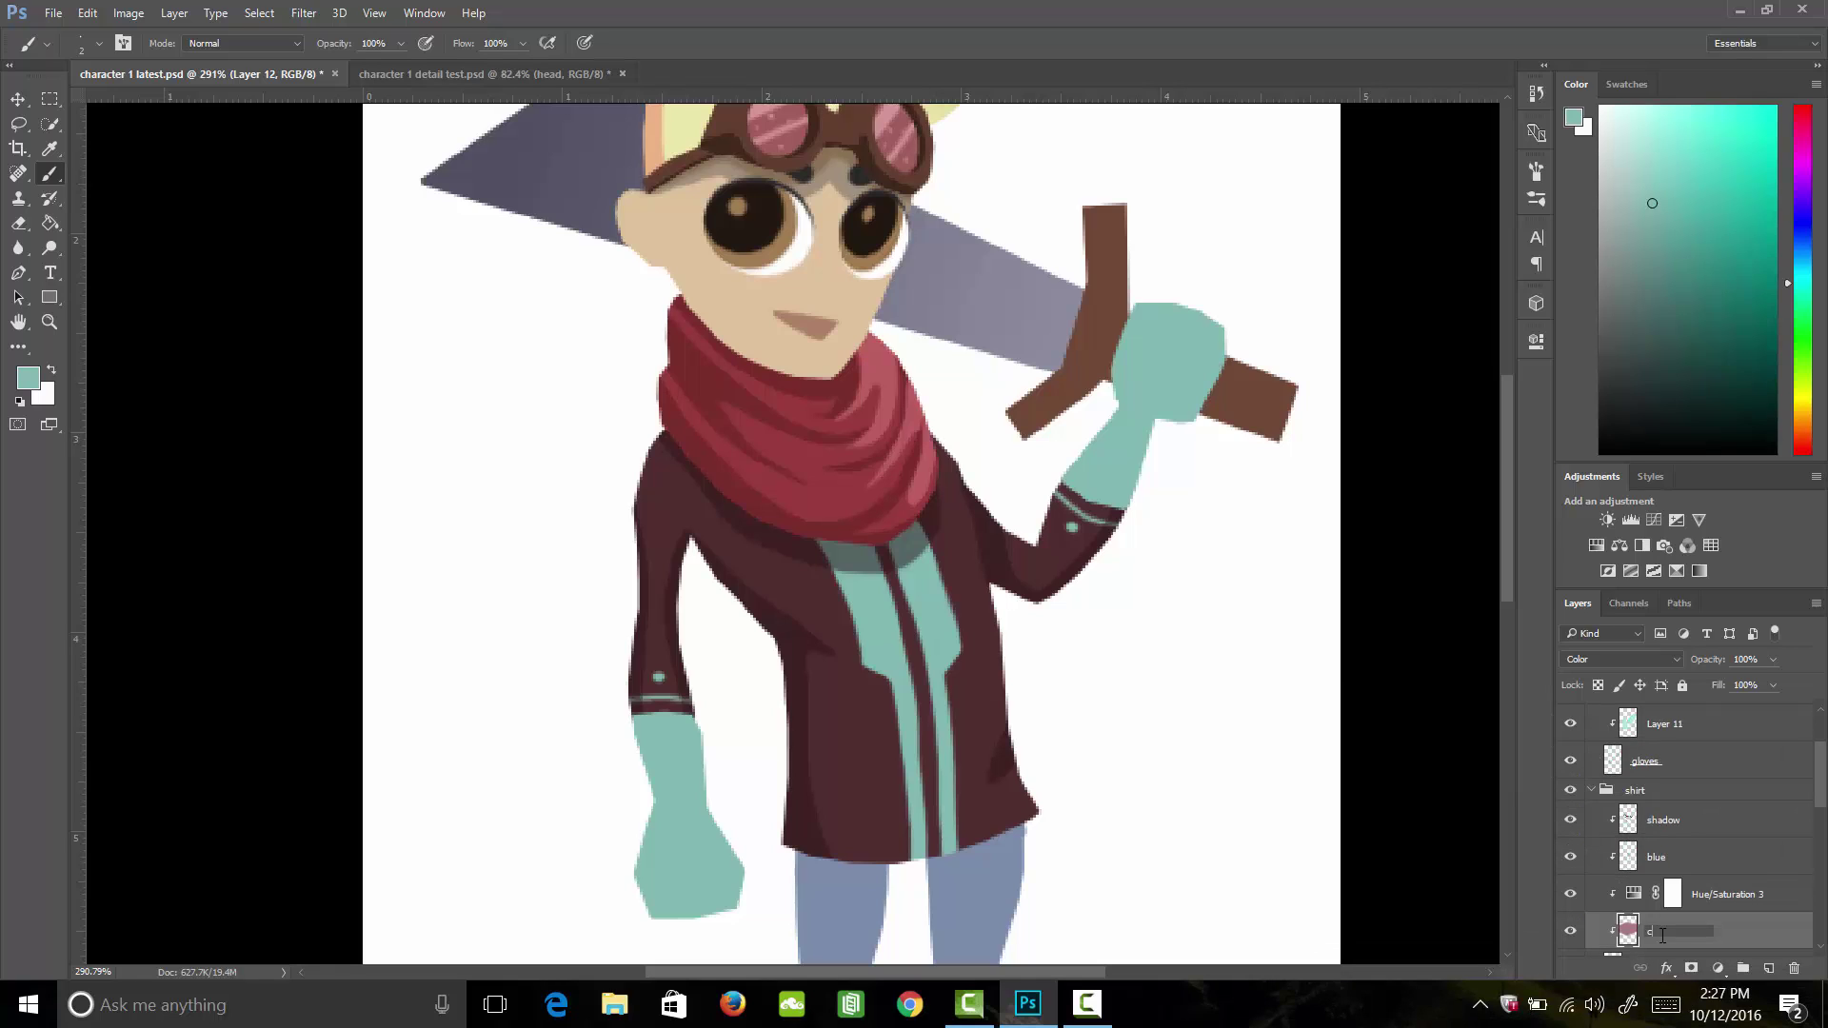
pyautogui.write('olor')
pyautogui.press('Return')
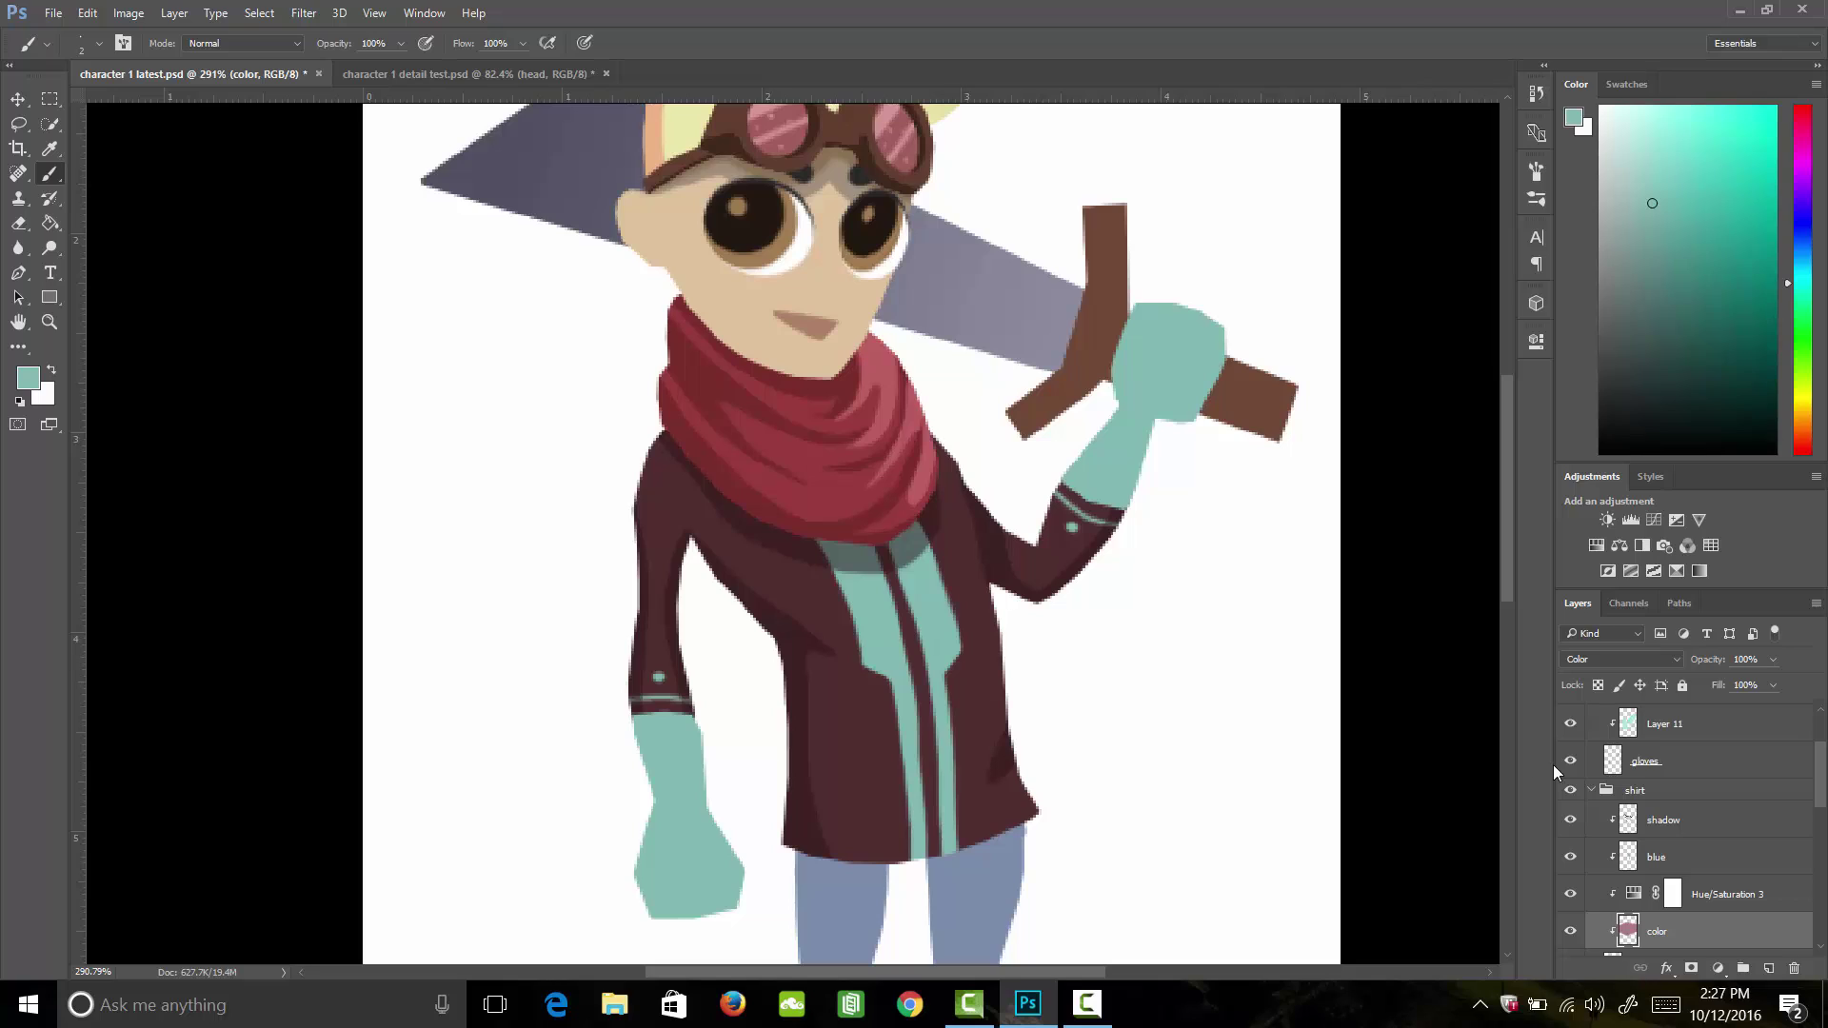
# Step: Add a clipped layer above Layer 11 in the gloves group and sample the shaded teal beneath the scarf for the brush
pyautogui.click(1590, 791)
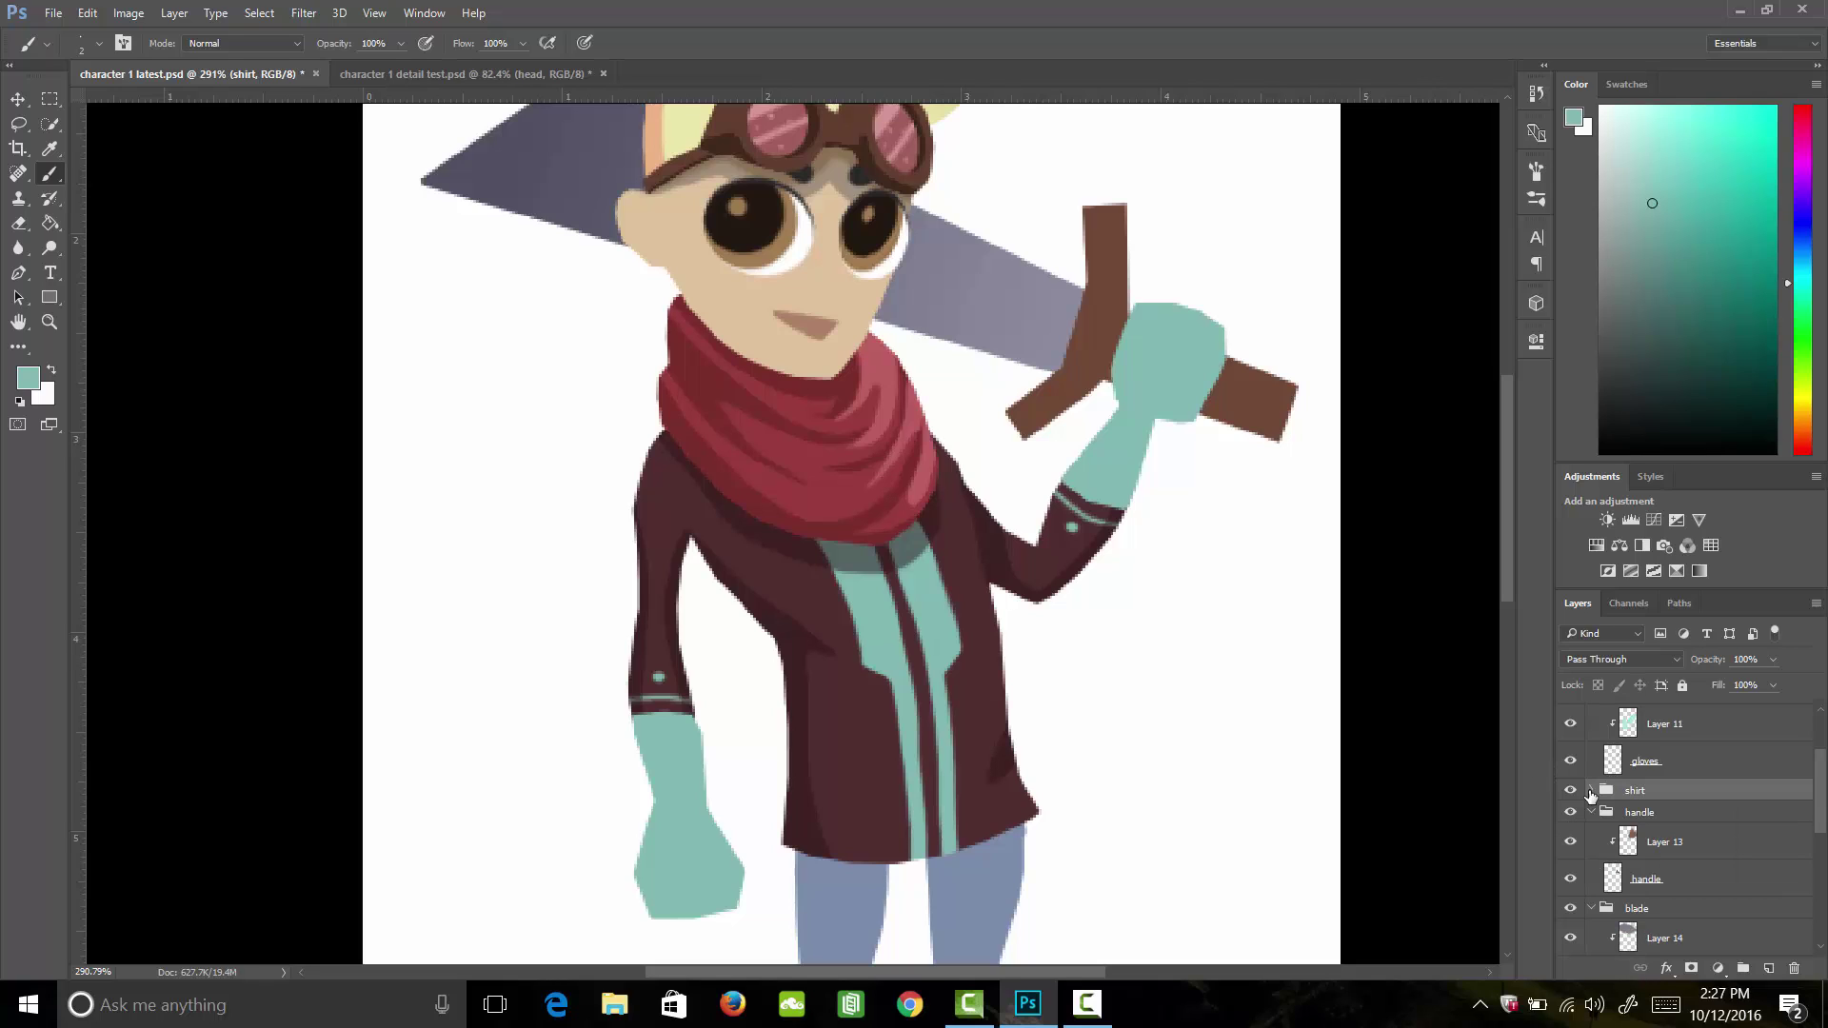
pyautogui.scroll(2, 1590, 796)
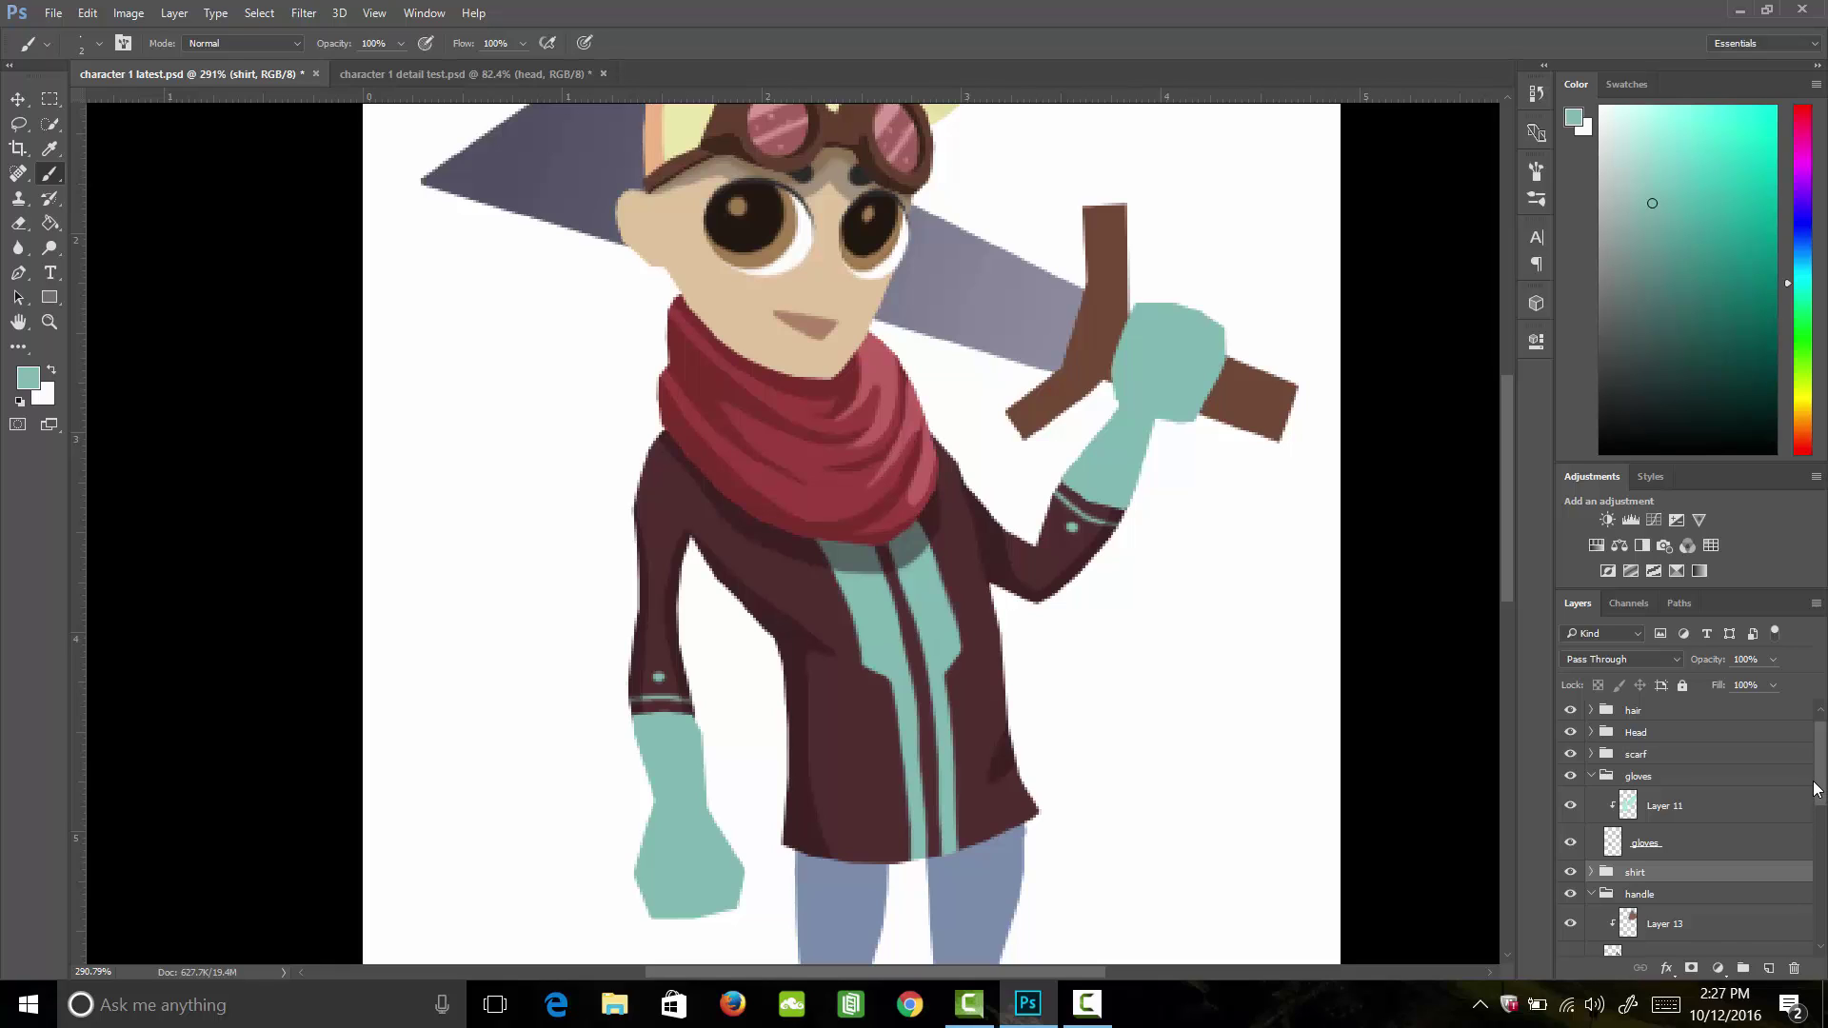
pyautogui.click(1686, 845)
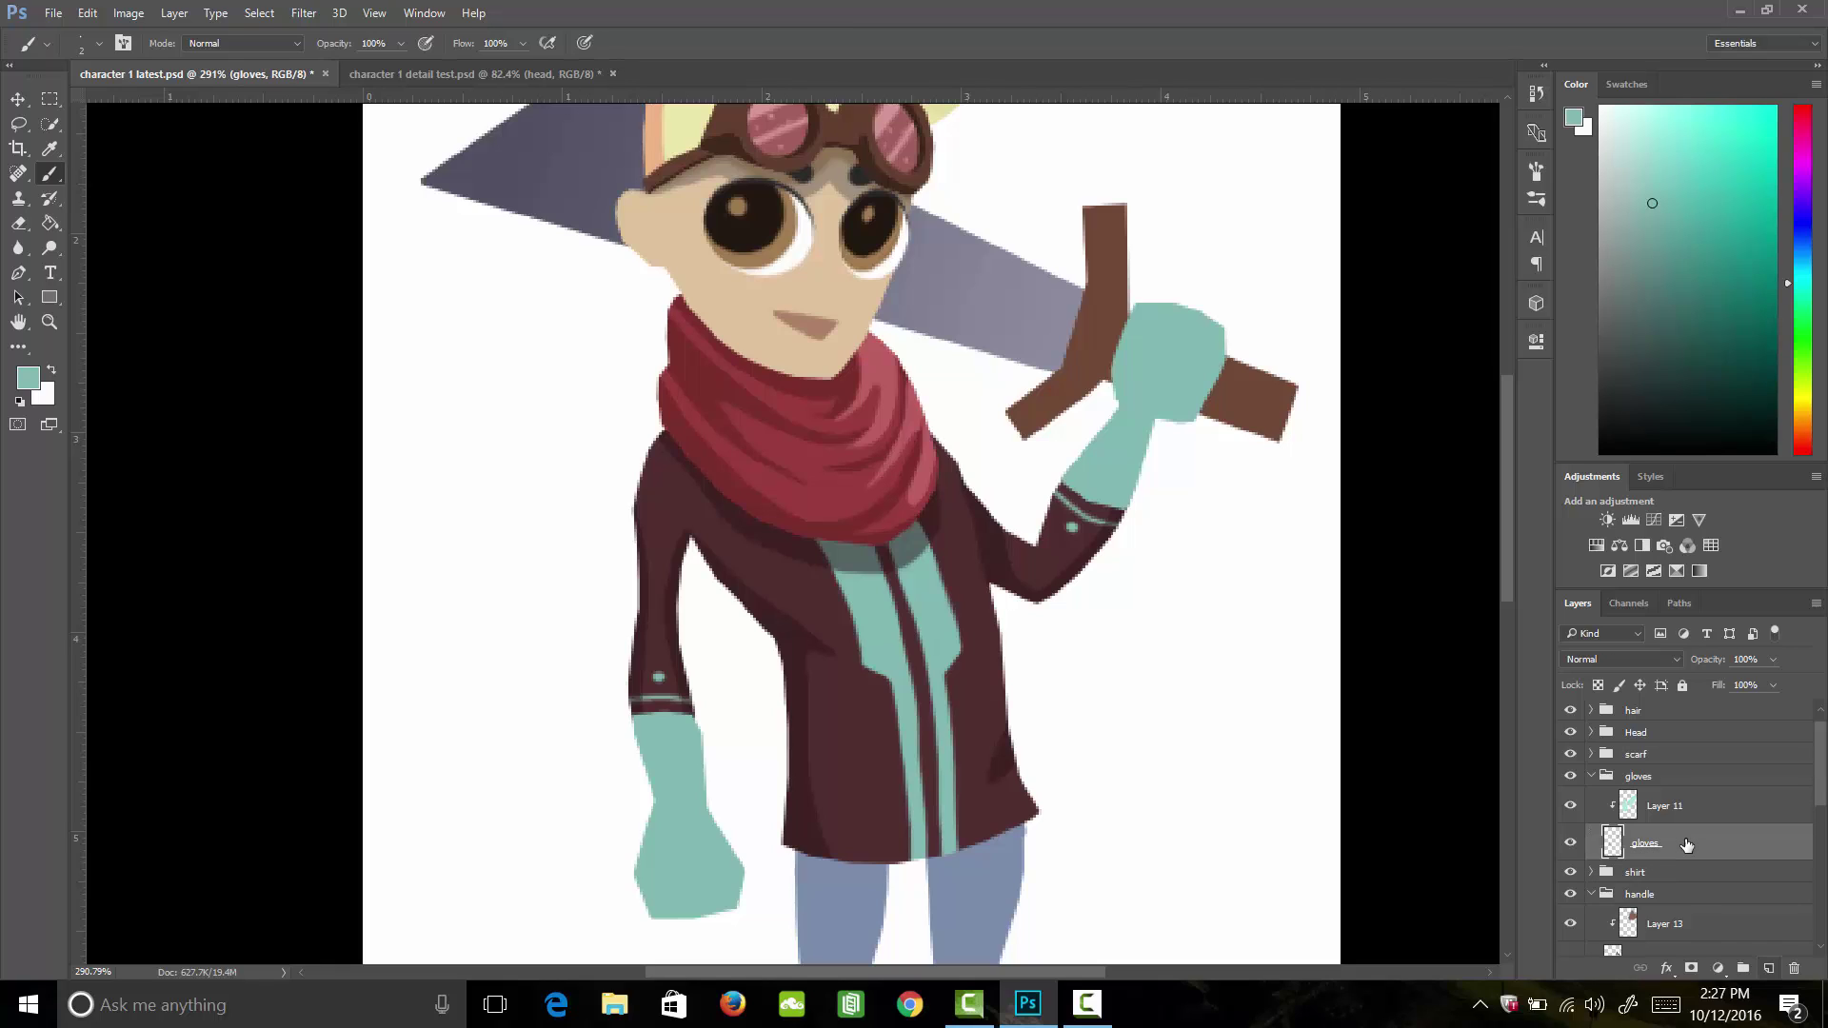
pyautogui.click(1770, 969)
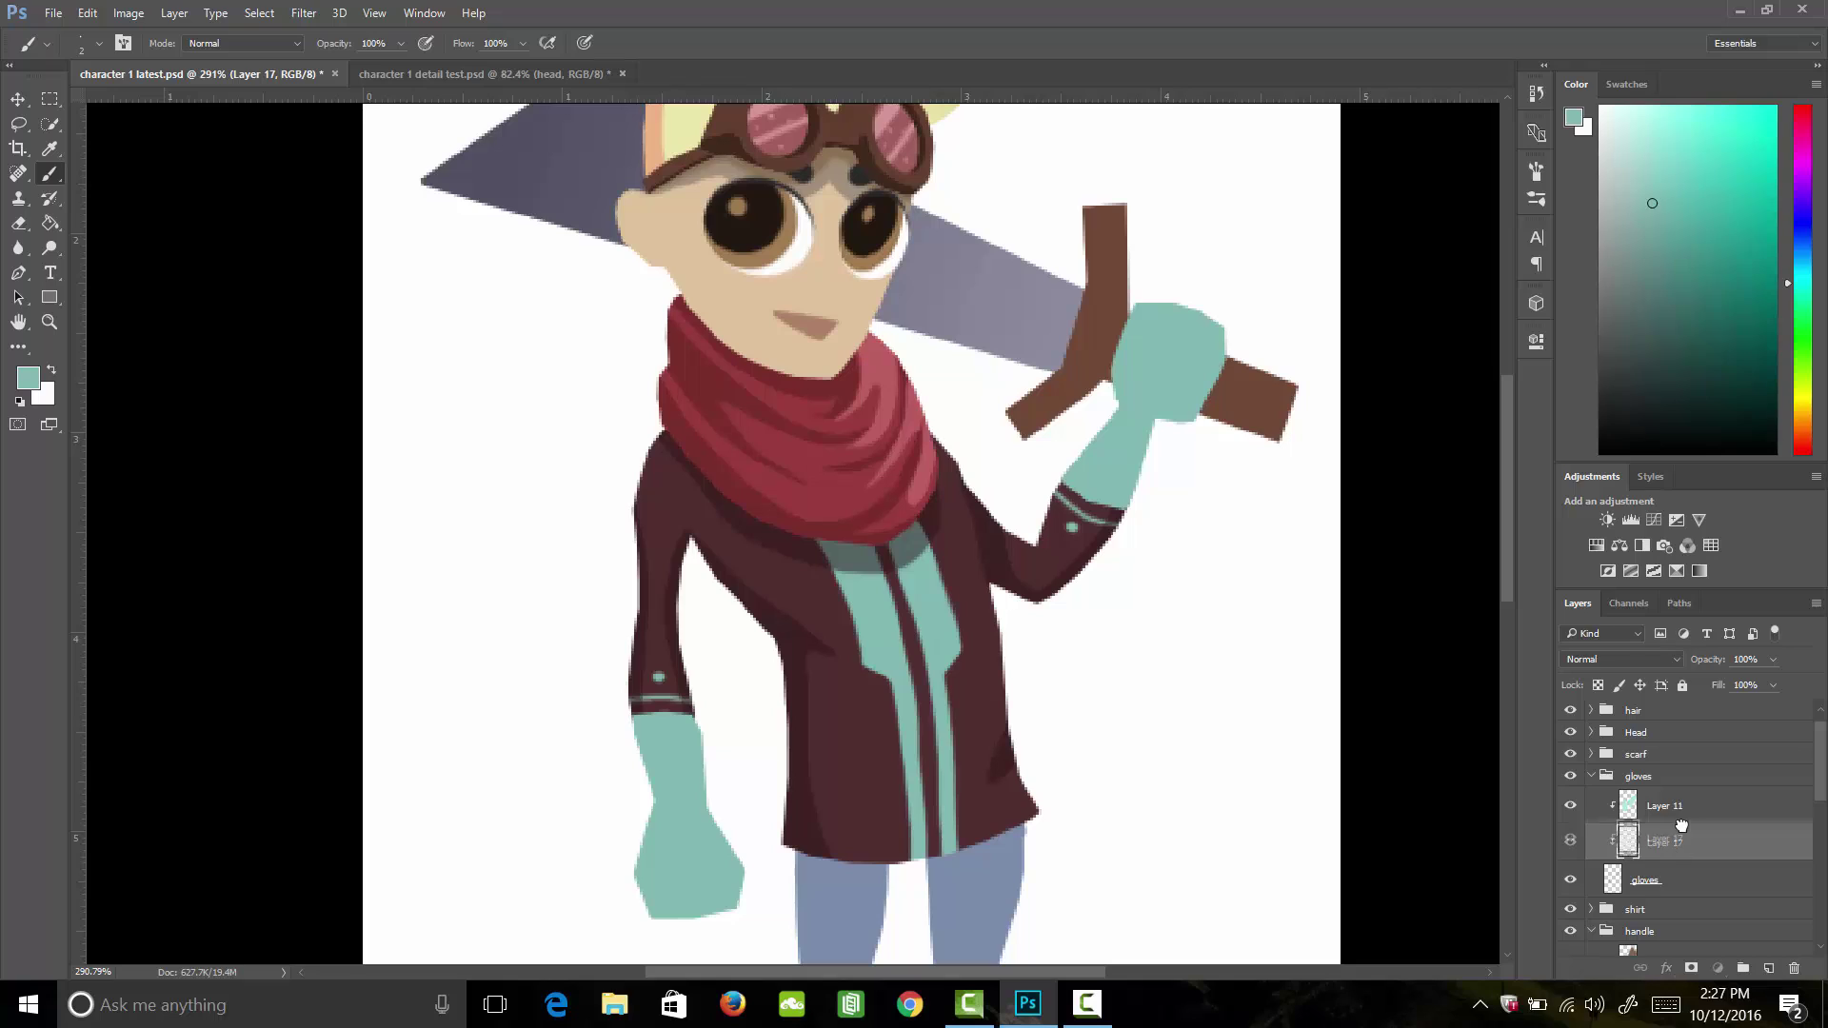
pyautogui.hotkey('ctrl', ']')
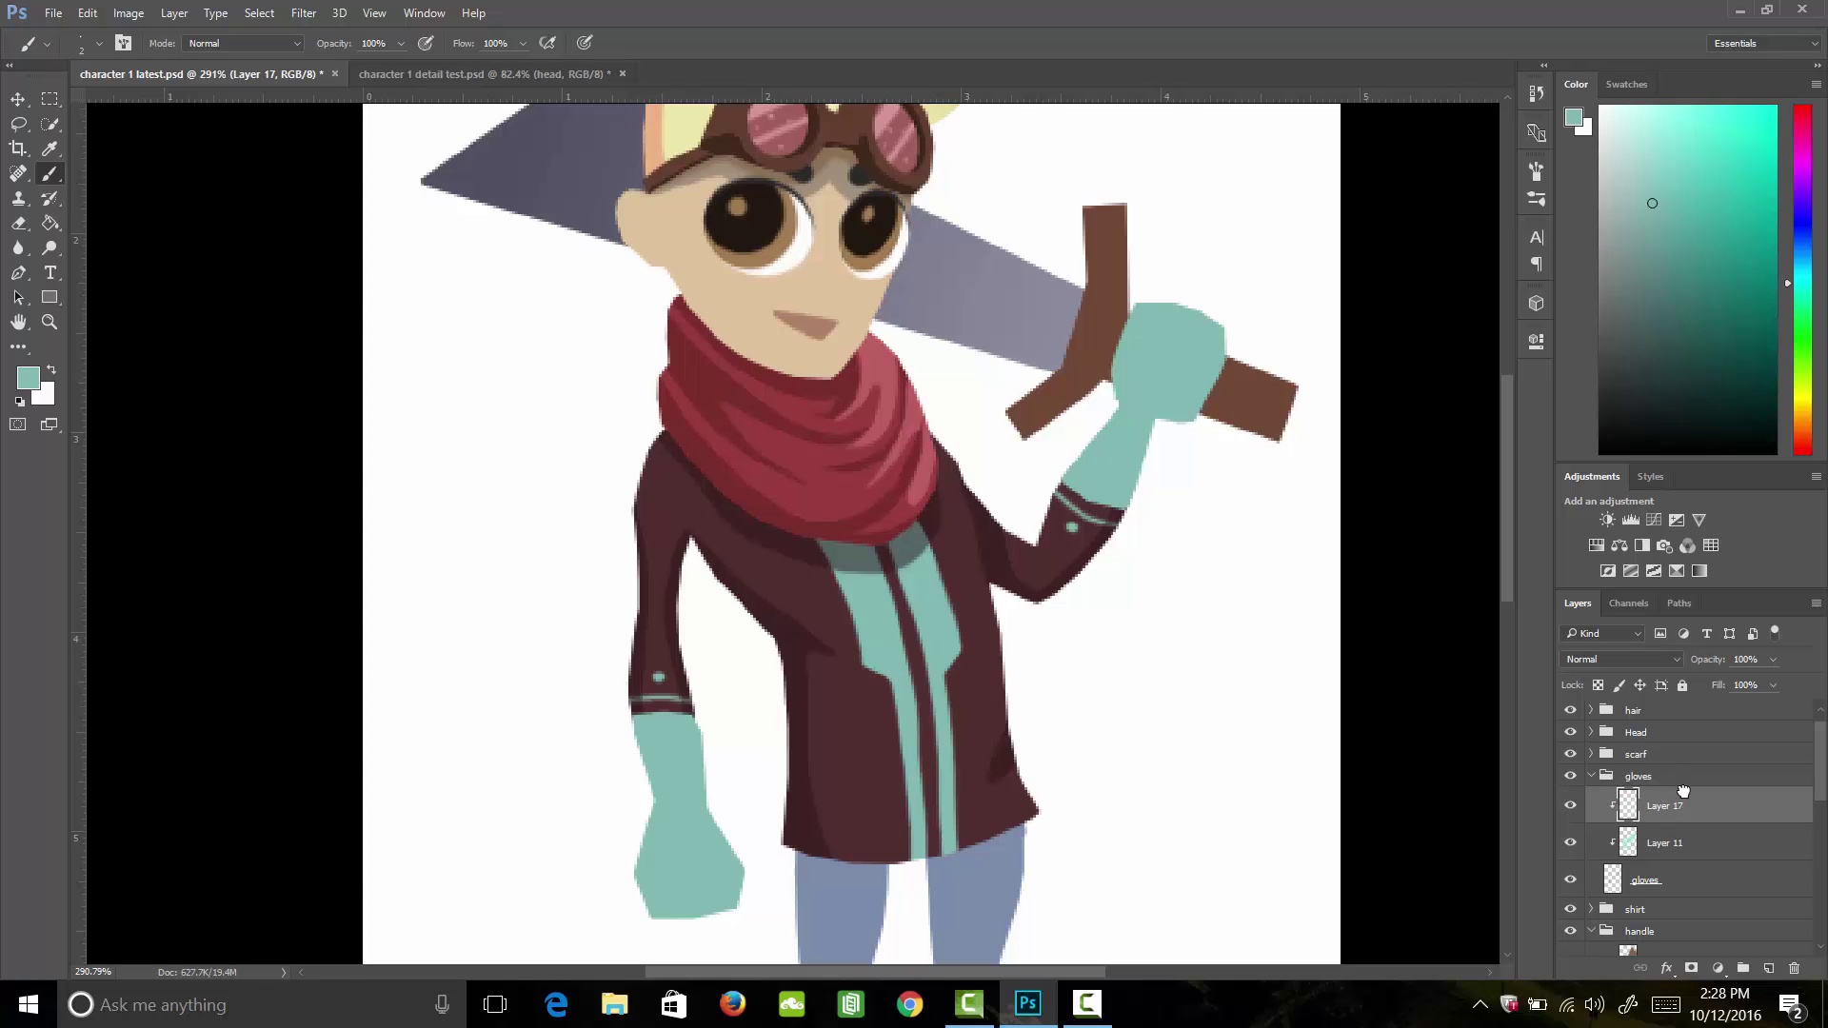
pyautogui.press('i')
pyautogui.click(852, 546)
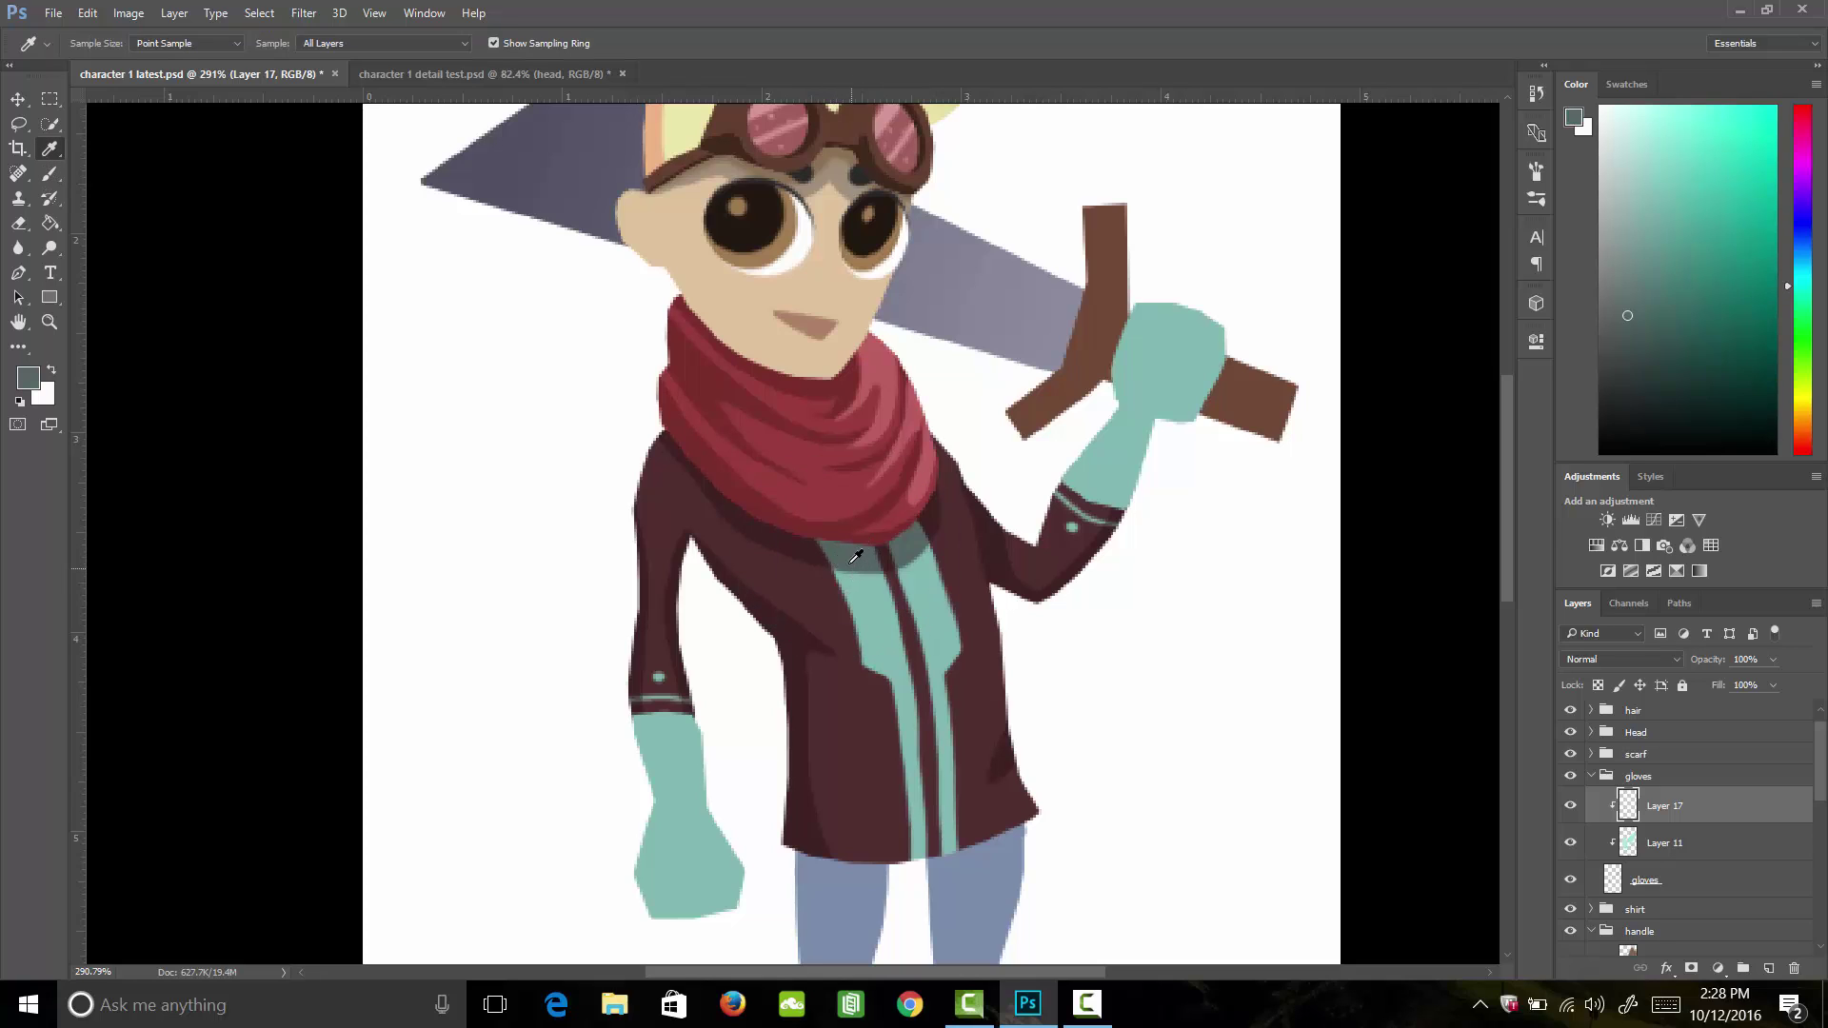
pyautogui.press('b')
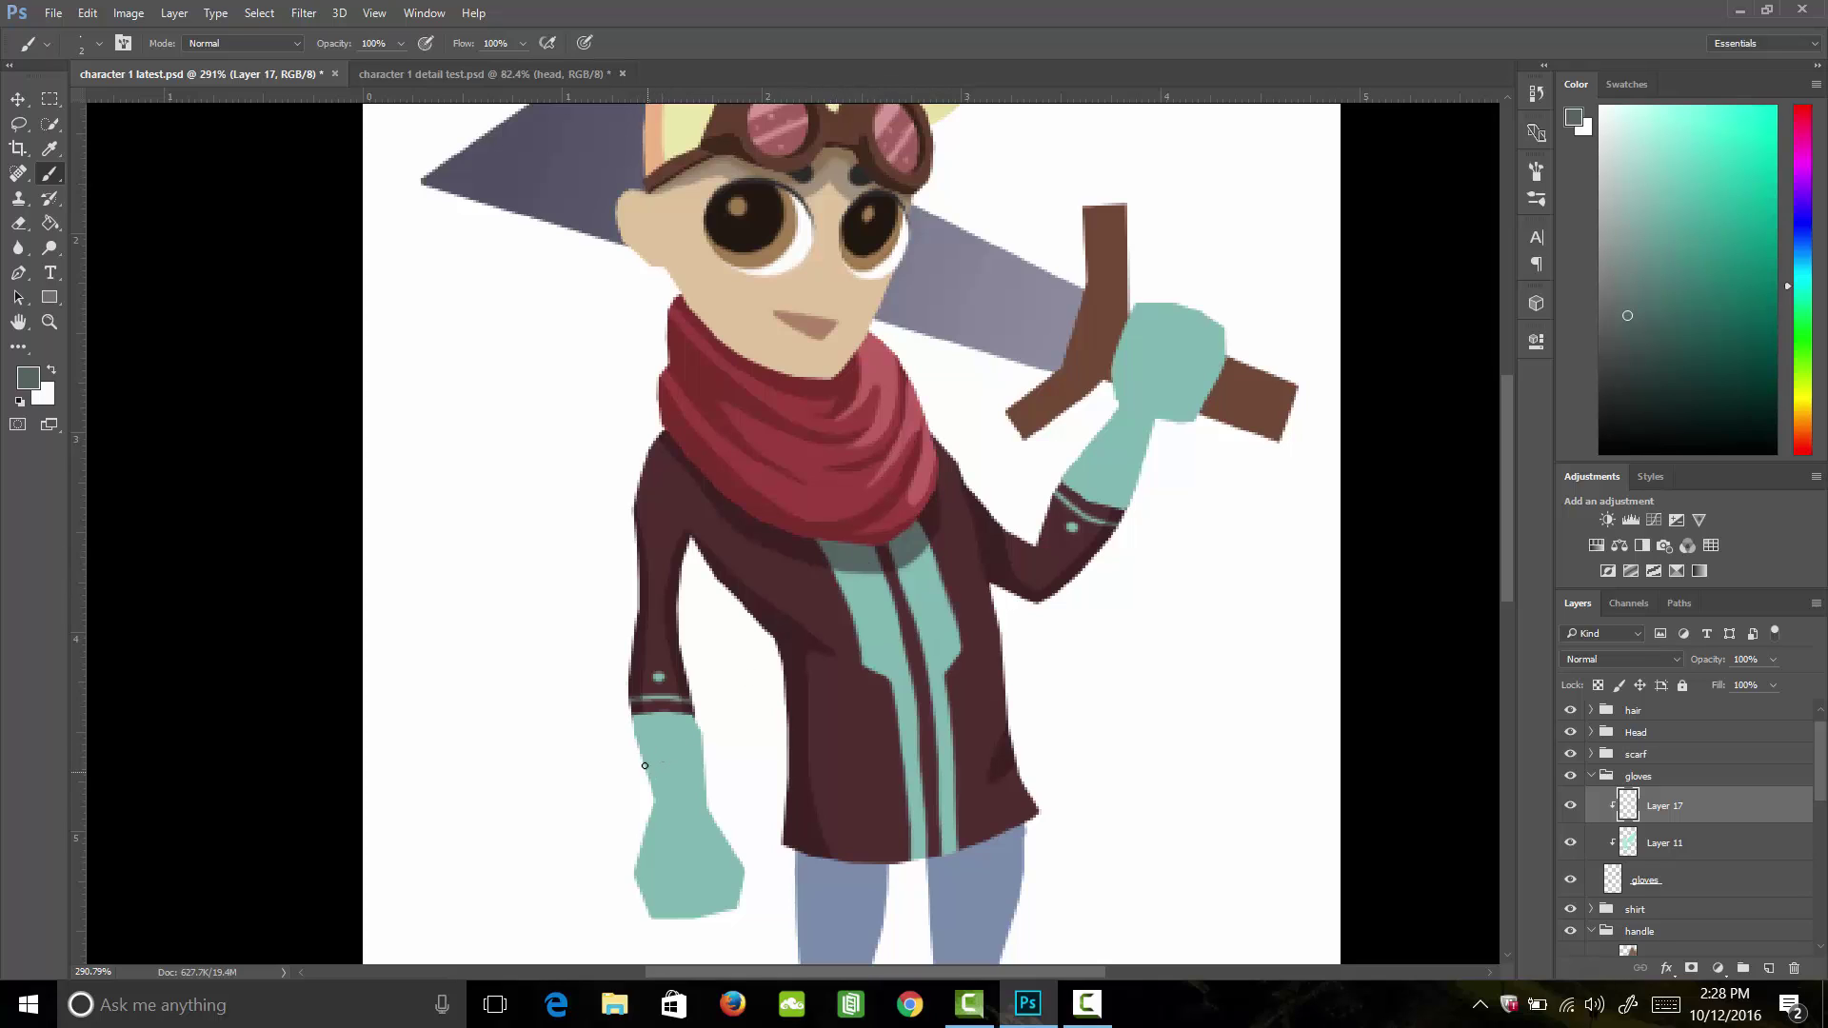
# Step: Paint dark teal shadows along the forearm edges and the side and underside of the fist on the lowered glove
pyautogui.moveTo(636, 714); pyautogui.dragTo(655, 805)
pyautogui.hotkey('ctrl', 'z')
pyautogui.moveTo(632, 716)
pyautogui.mouseDown()
pyautogui.moveTo(658, 832)
pyautogui.moveTo(657, 799)
pyautogui.moveTo(641, 877)
pyautogui.moveTo(650, 777)
pyautogui.moveTo(657, 803)
pyautogui.moveTo(652, 785)
pyautogui.moveTo(709, 775)
pyautogui.moveTo(691, 713)
pyautogui.moveTo(694, 753)
pyautogui.mouseUp()
pyautogui.moveTo(657, 819)
pyautogui.mouseDown()
pyautogui.moveTo(641, 878)
pyautogui.moveTo(739, 876)
pyautogui.moveTo(621, 880)
pyautogui.moveTo(748, 875)
pyautogui.moveTo(640, 870)
pyautogui.moveTo(642, 849)
pyautogui.moveTo(637, 875)
pyautogui.moveTo(737, 885)
pyautogui.moveTo(654, 895)
pyautogui.moveTo(746, 902)
pyautogui.moveTo(646, 909)
pyautogui.moveTo(735, 906)
pyautogui.moveTo(666, 919)
pyautogui.mouseUp()
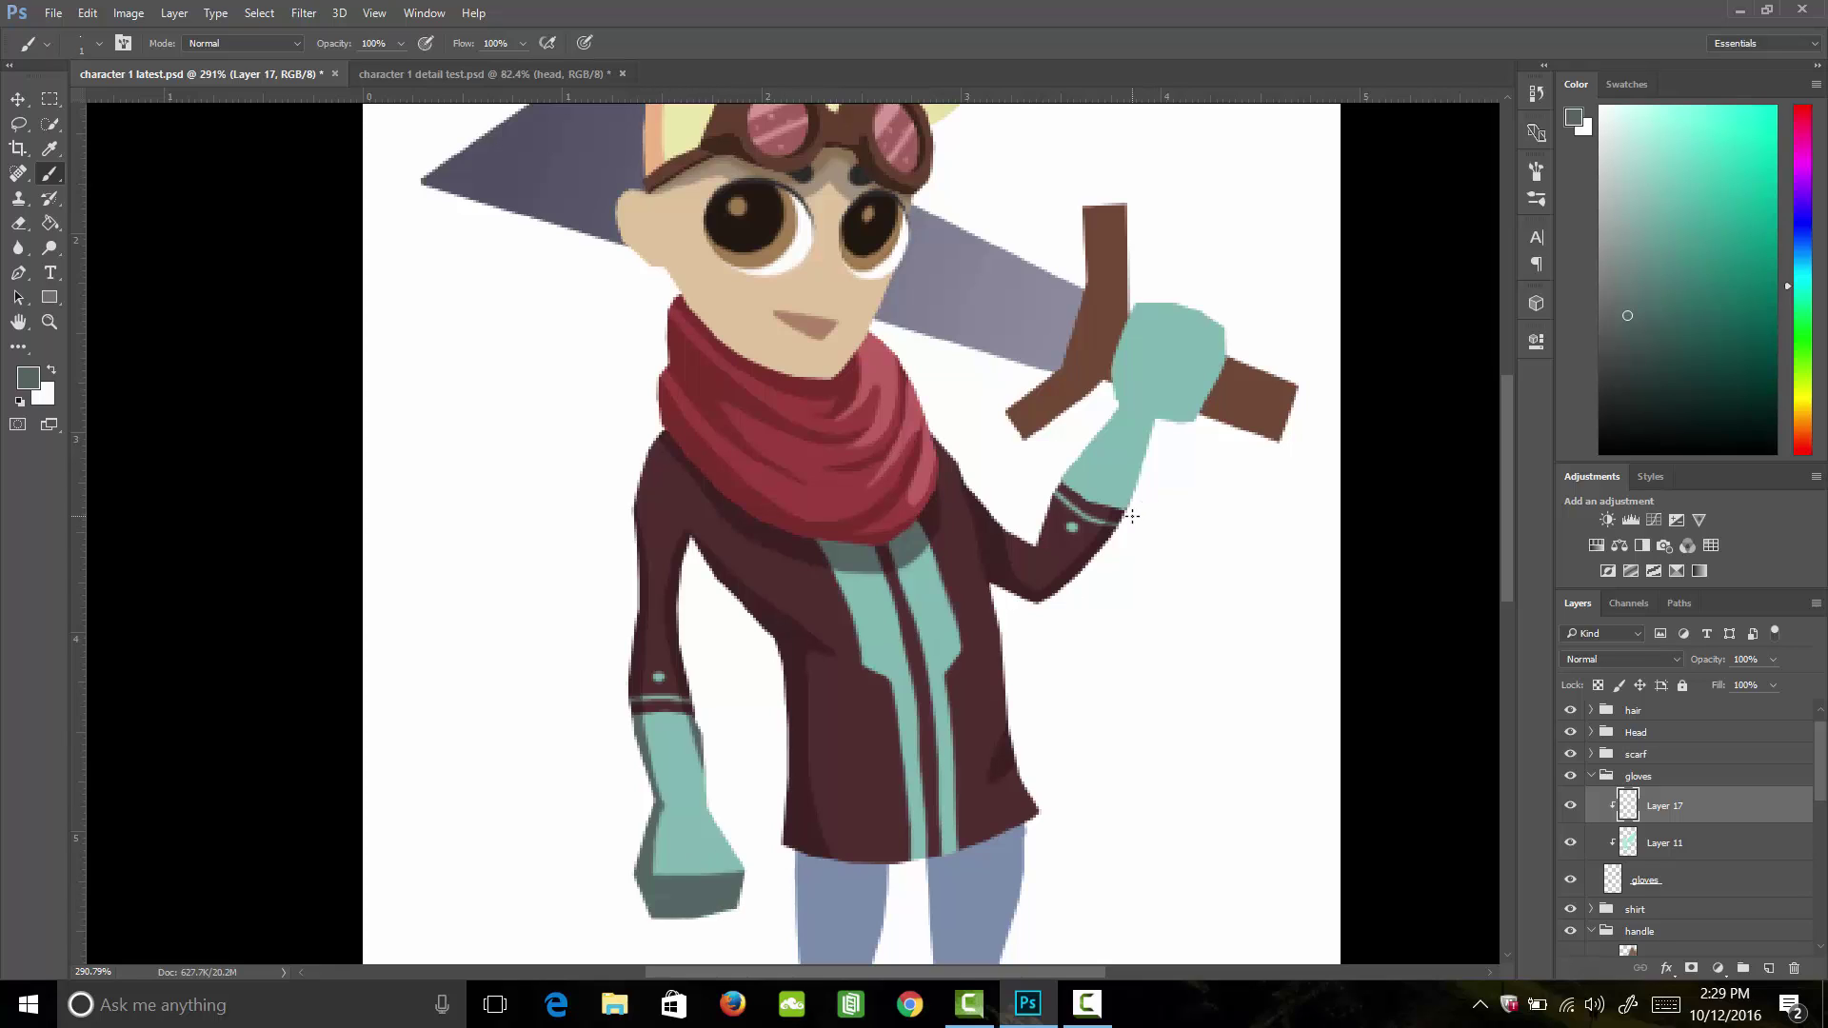
# Step: Paint dark teal shadows on the raised glove's finger fold, lower hand and forearm edge, cleaning up with the Eraser
pyautogui.press(']')
pyautogui.press(']')
pyautogui.moveTo(1155, 424)
pyautogui.mouseDown()
pyautogui.moveTo(1111, 545)
pyautogui.moveTo(1102, 404)
pyautogui.moveTo(1086, 439)
pyautogui.moveTo(1114, 388)
pyautogui.moveTo(1205, 437)
pyautogui.mouseUp()
pyautogui.moveTo(1118, 381)
pyautogui.mouseDown()
pyautogui.moveTo(1219, 423)
pyautogui.moveTo(1170, 423)
pyautogui.moveTo(1225, 424)
pyautogui.moveTo(1162, 420)
pyautogui.moveTo(1229, 417)
pyautogui.moveTo(1151, 364)
pyautogui.moveTo(1160, 351)
pyautogui.moveTo(1197, 374)
pyautogui.moveTo(1158, 374)
pyautogui.moveTo(1210, 379)
pyautogui.moveTo(1212, 406)
pyautogui.moveTo(1127, 421)
pyautogui.moveTo(1149, 382)
pyautogui.moveTo(1202, 406)
pyautogui.moveTo(1133, 364)
pyautogui.moveTo(1151, 339)
pyautogui.moveTo(1204, 351)
pyautogui.mouseUp()
pyautogui.press('e')
pyautogui.press('b')
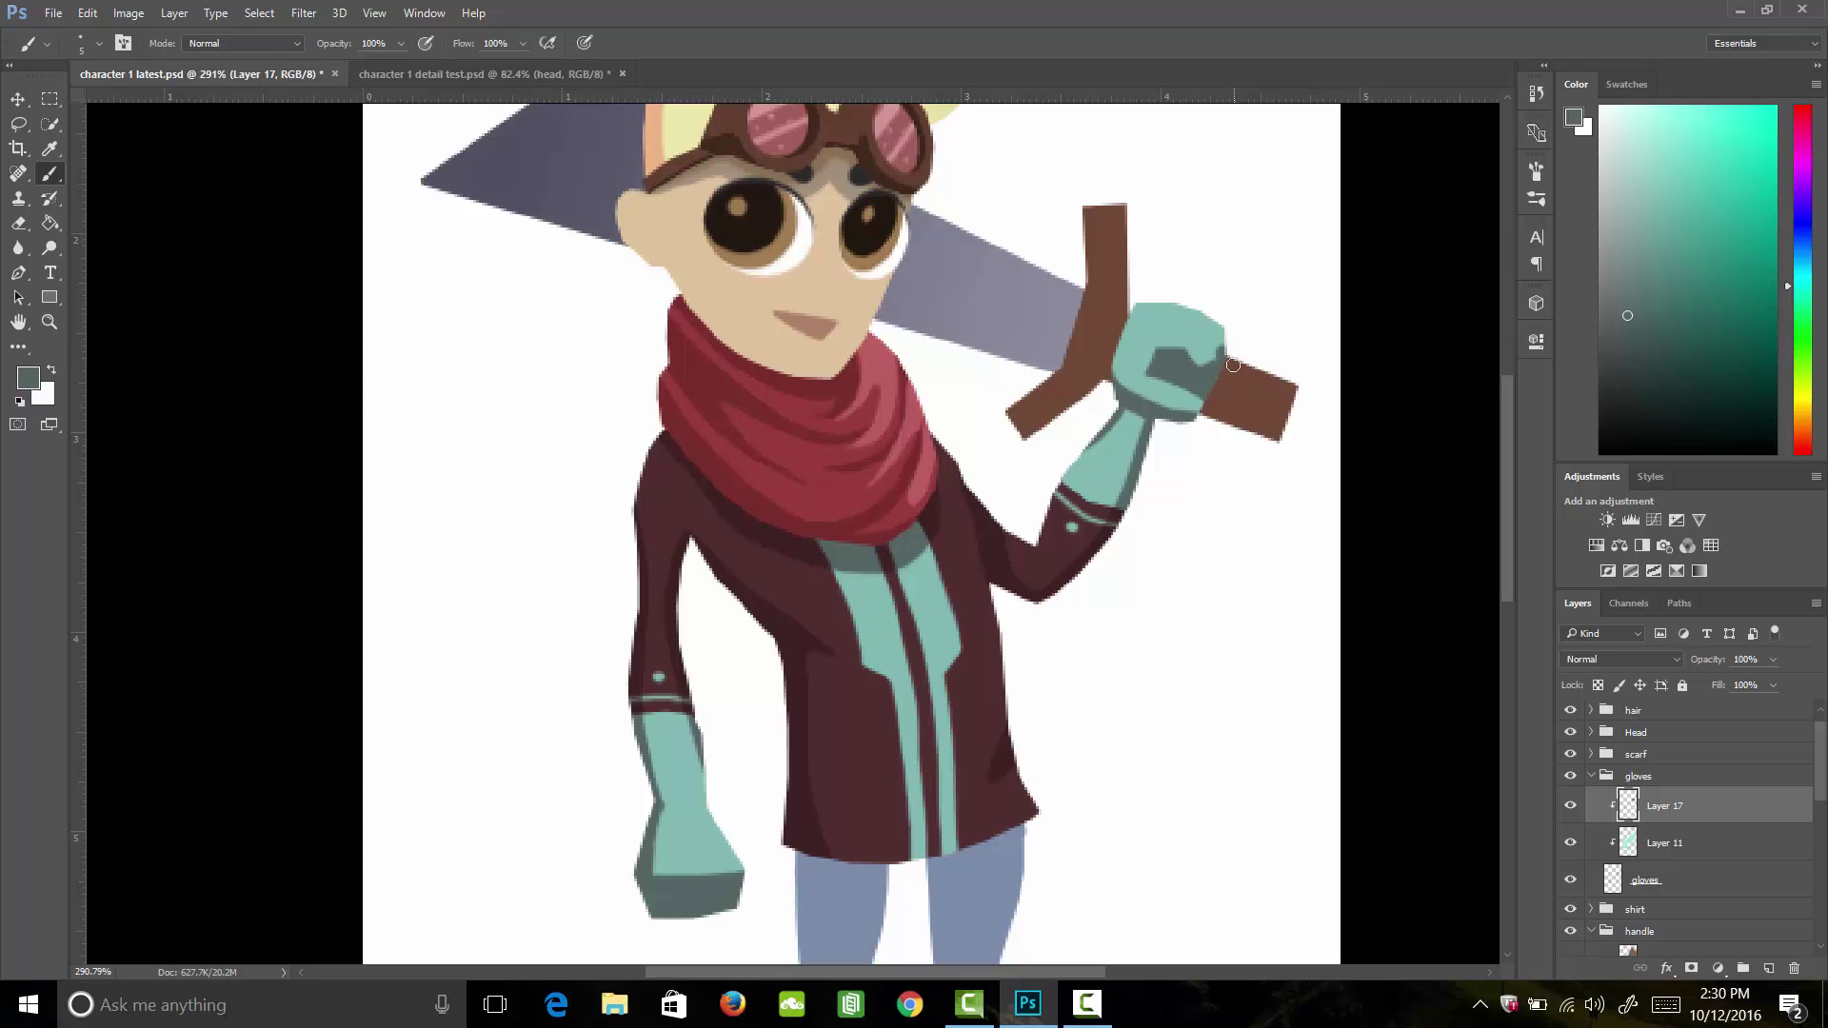
pyautogui.press('e')
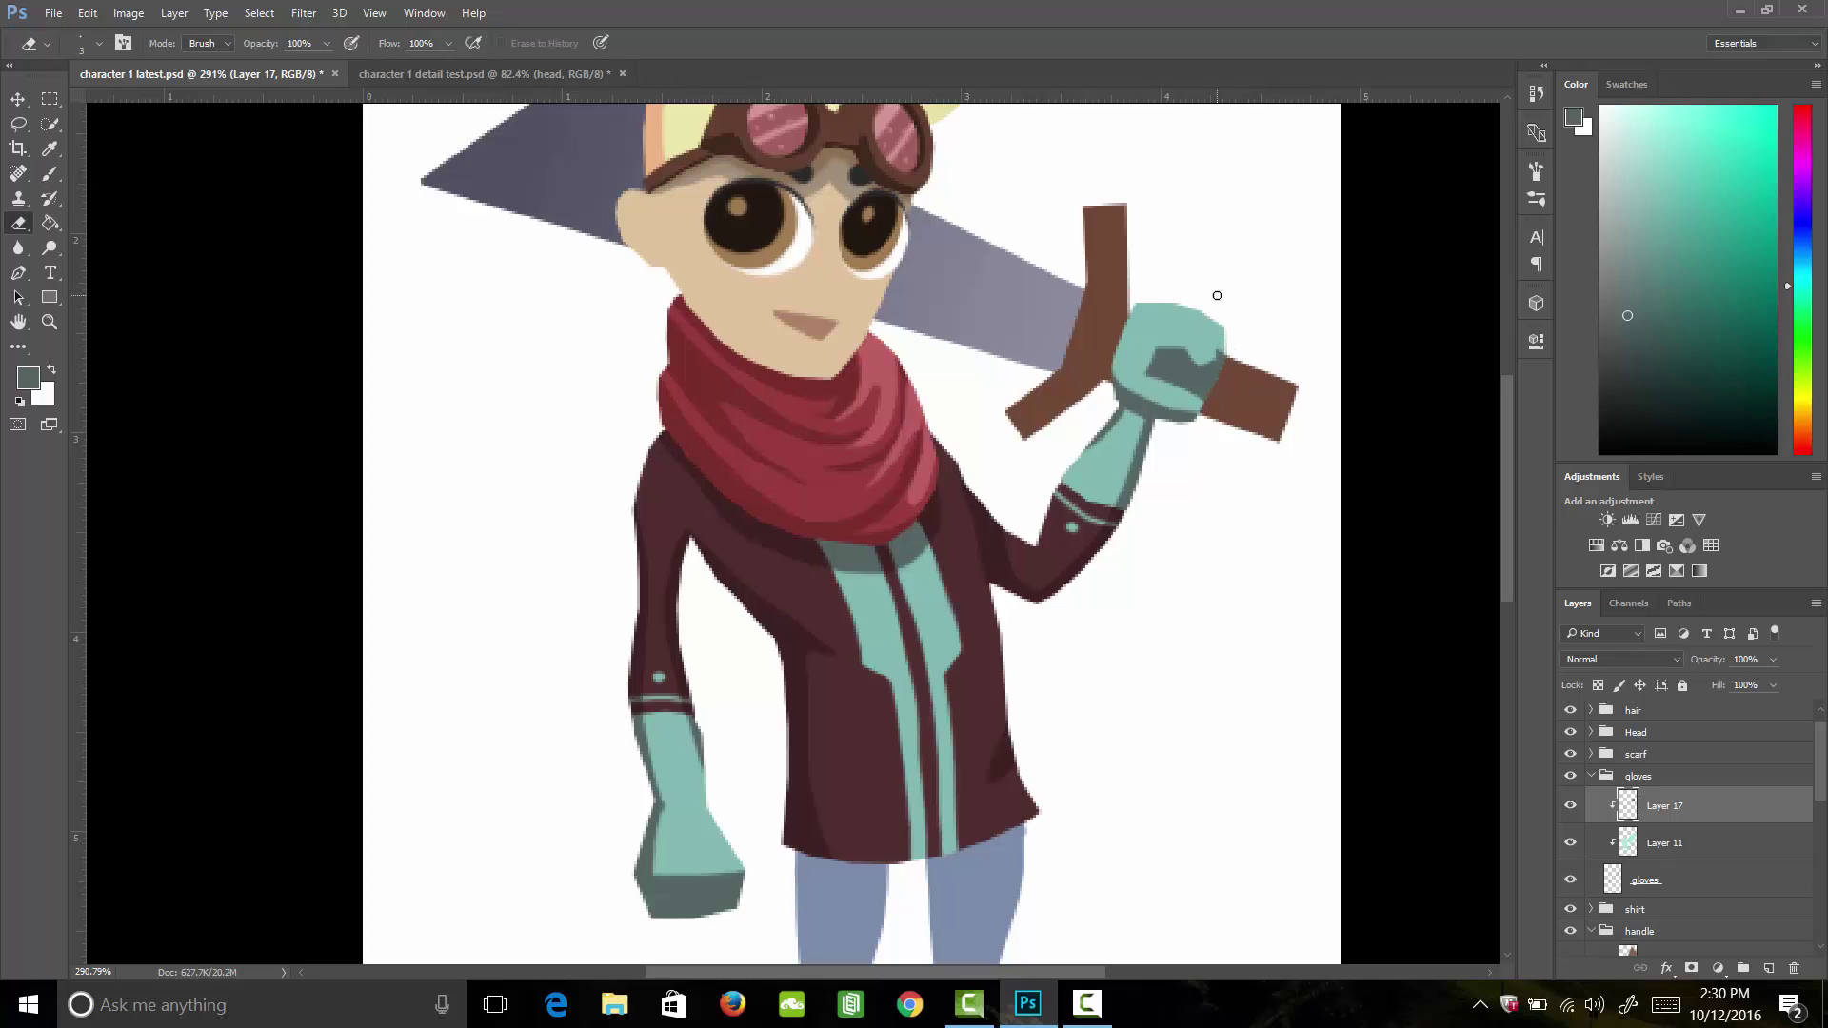
pyautogui.press('z')
pyautogui.scroll(1, 1202, 301)
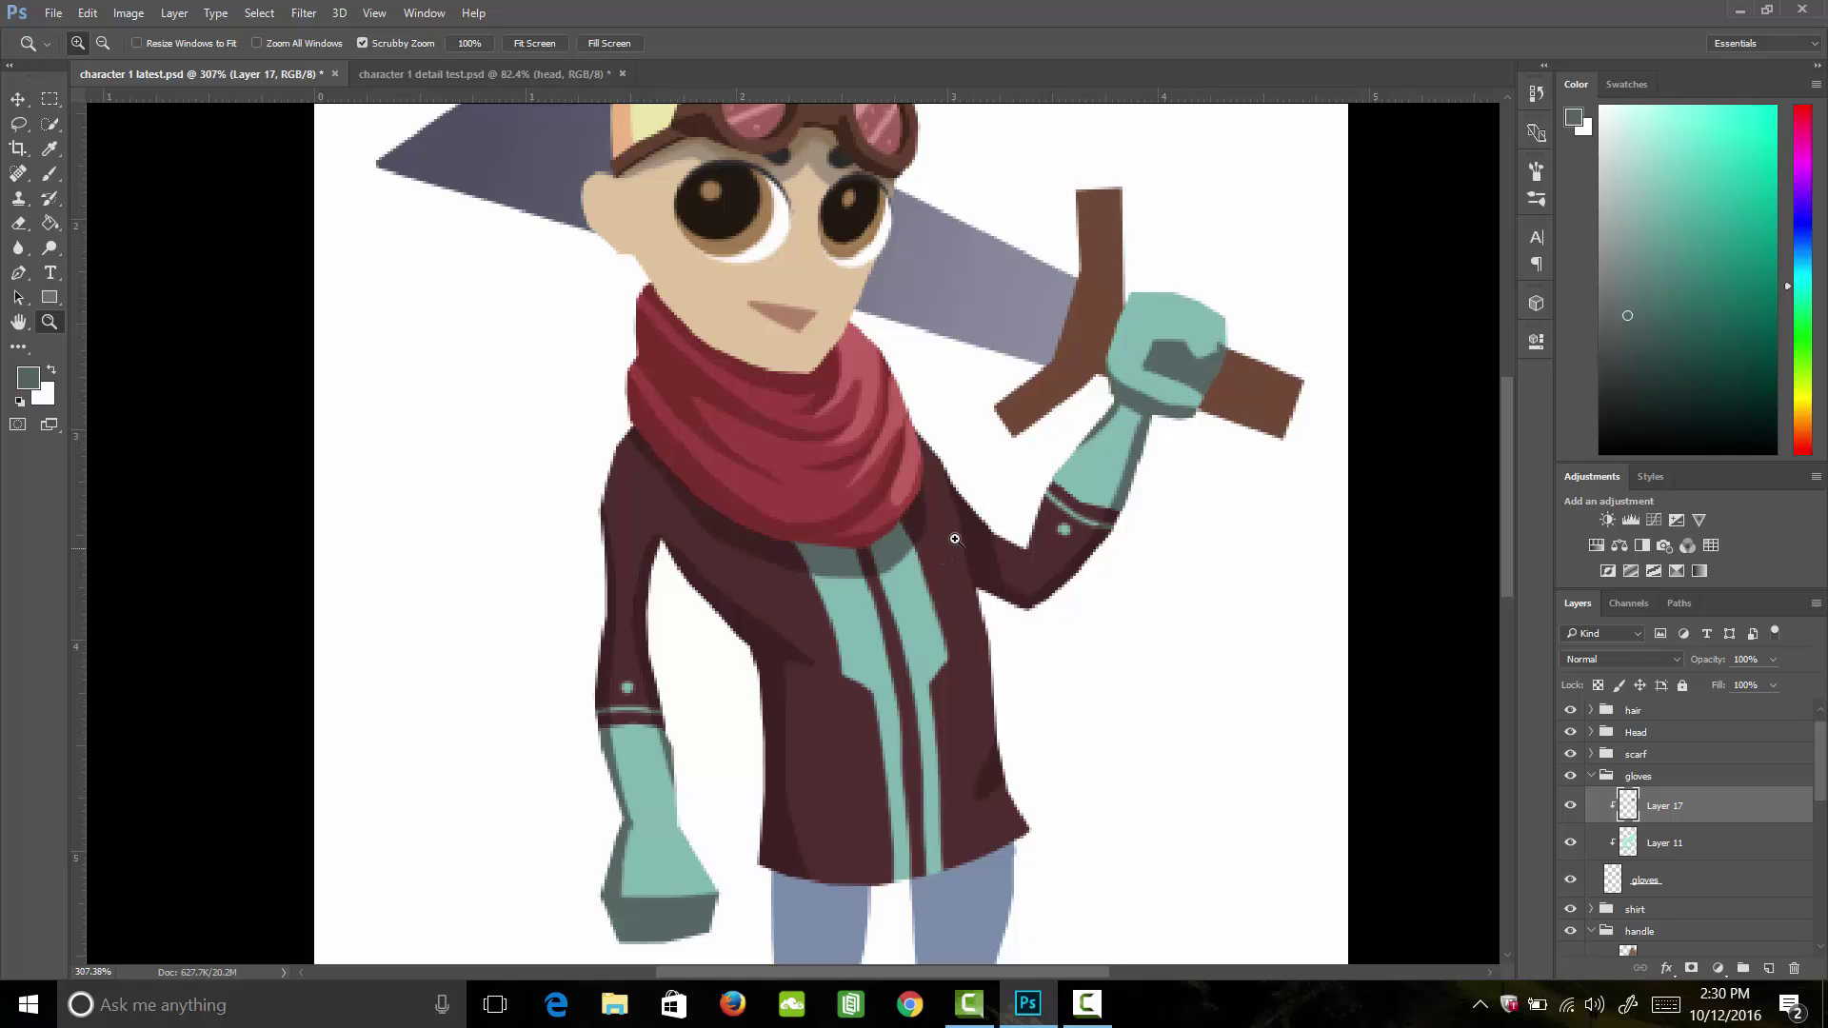
pyautogui.moveTo(990, 616); pyautogui.dragTo(959, 626)
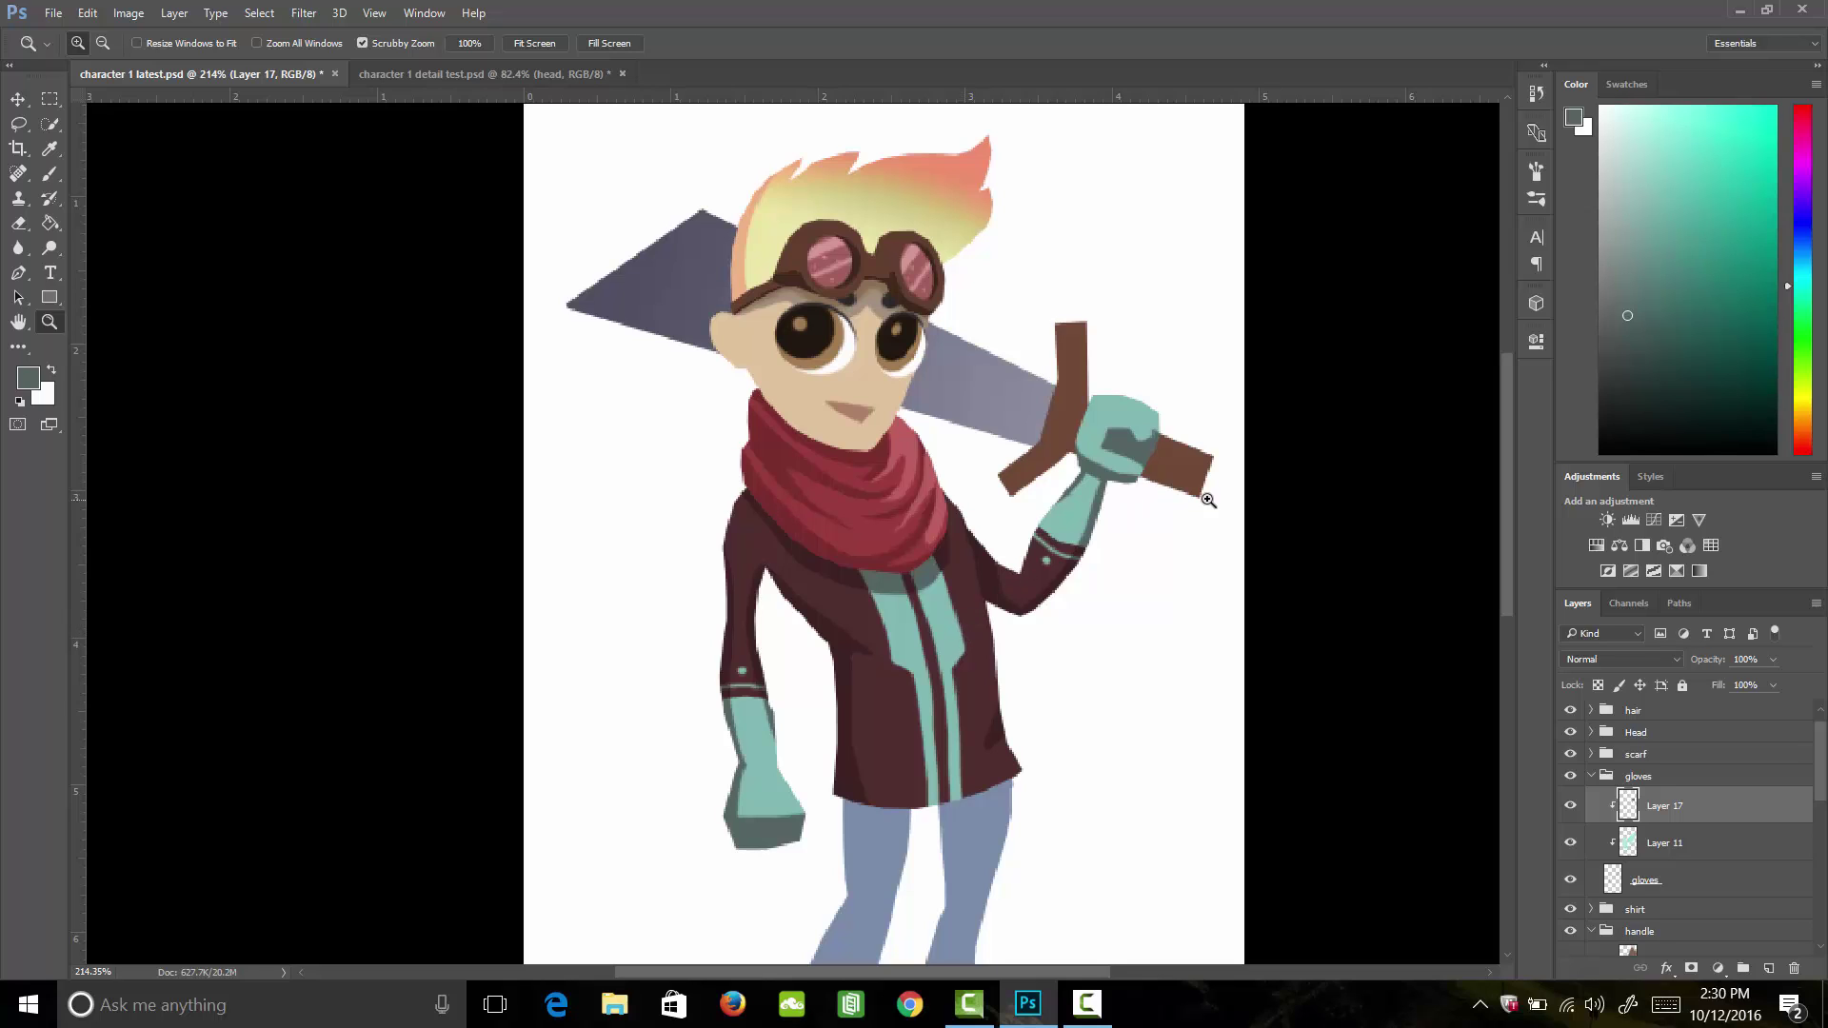
# Step: Lower the opacity of the glove shadow layer to 75%
pyautogui.click(1773, 659)
pyautogui.moveTo(1752, 687); pyautogui.dragTo(1744, 685)
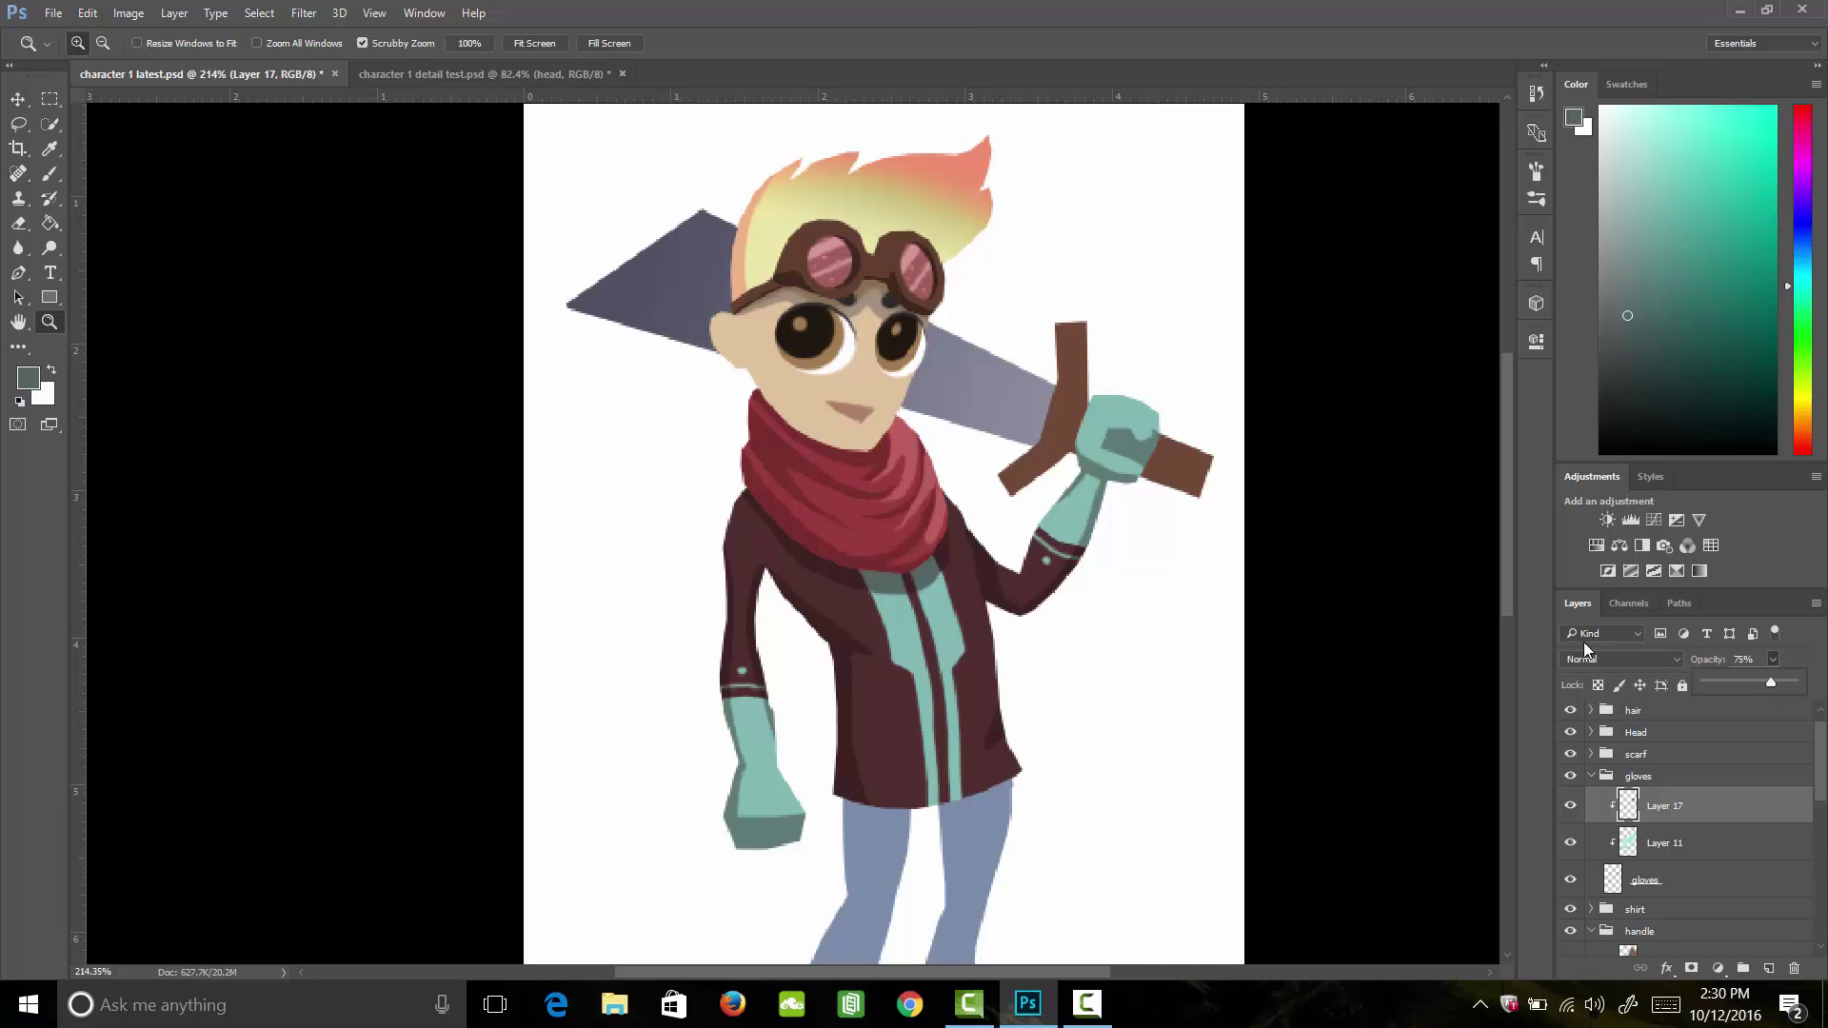
pyautogui.moveTo(1042, 602); pyautogui.dragTo(1004, 609)
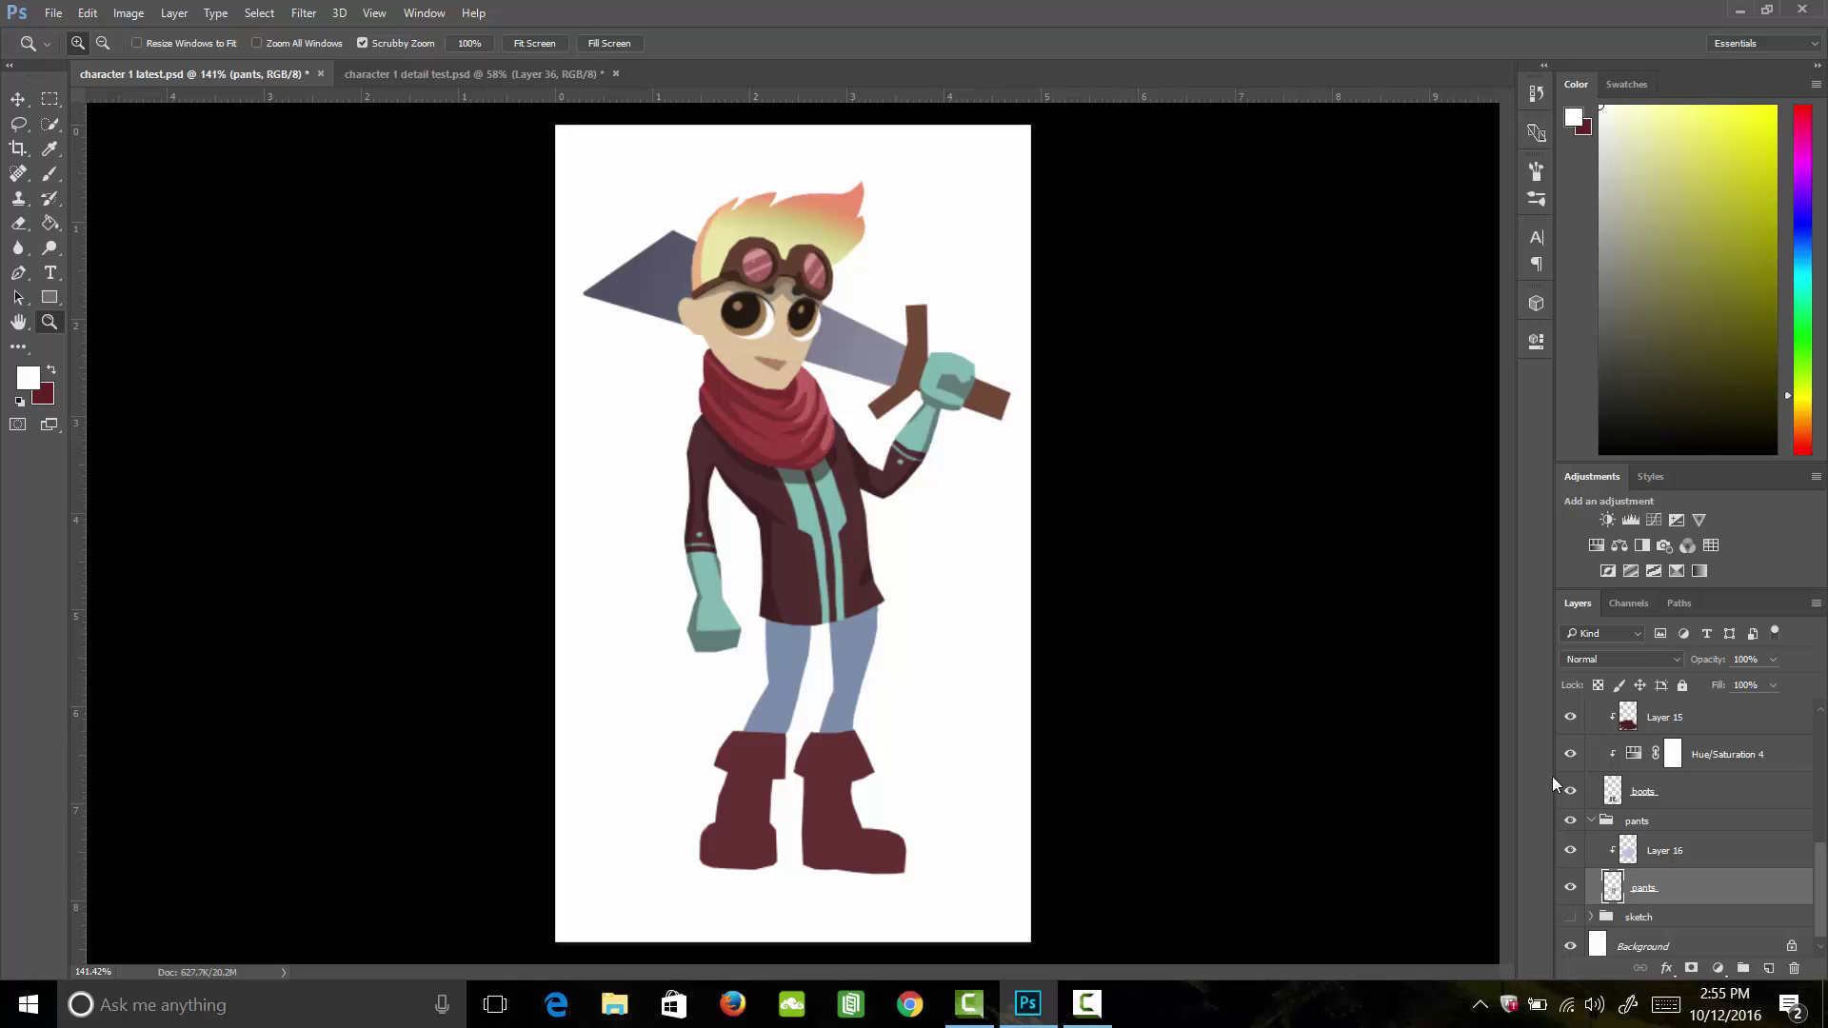
# Step: Add a clipped layer above Layer 16 in the pants group and darken the sampled pants blue to 272d36 for the foreground colour
pyautogui.click(1768, 969)
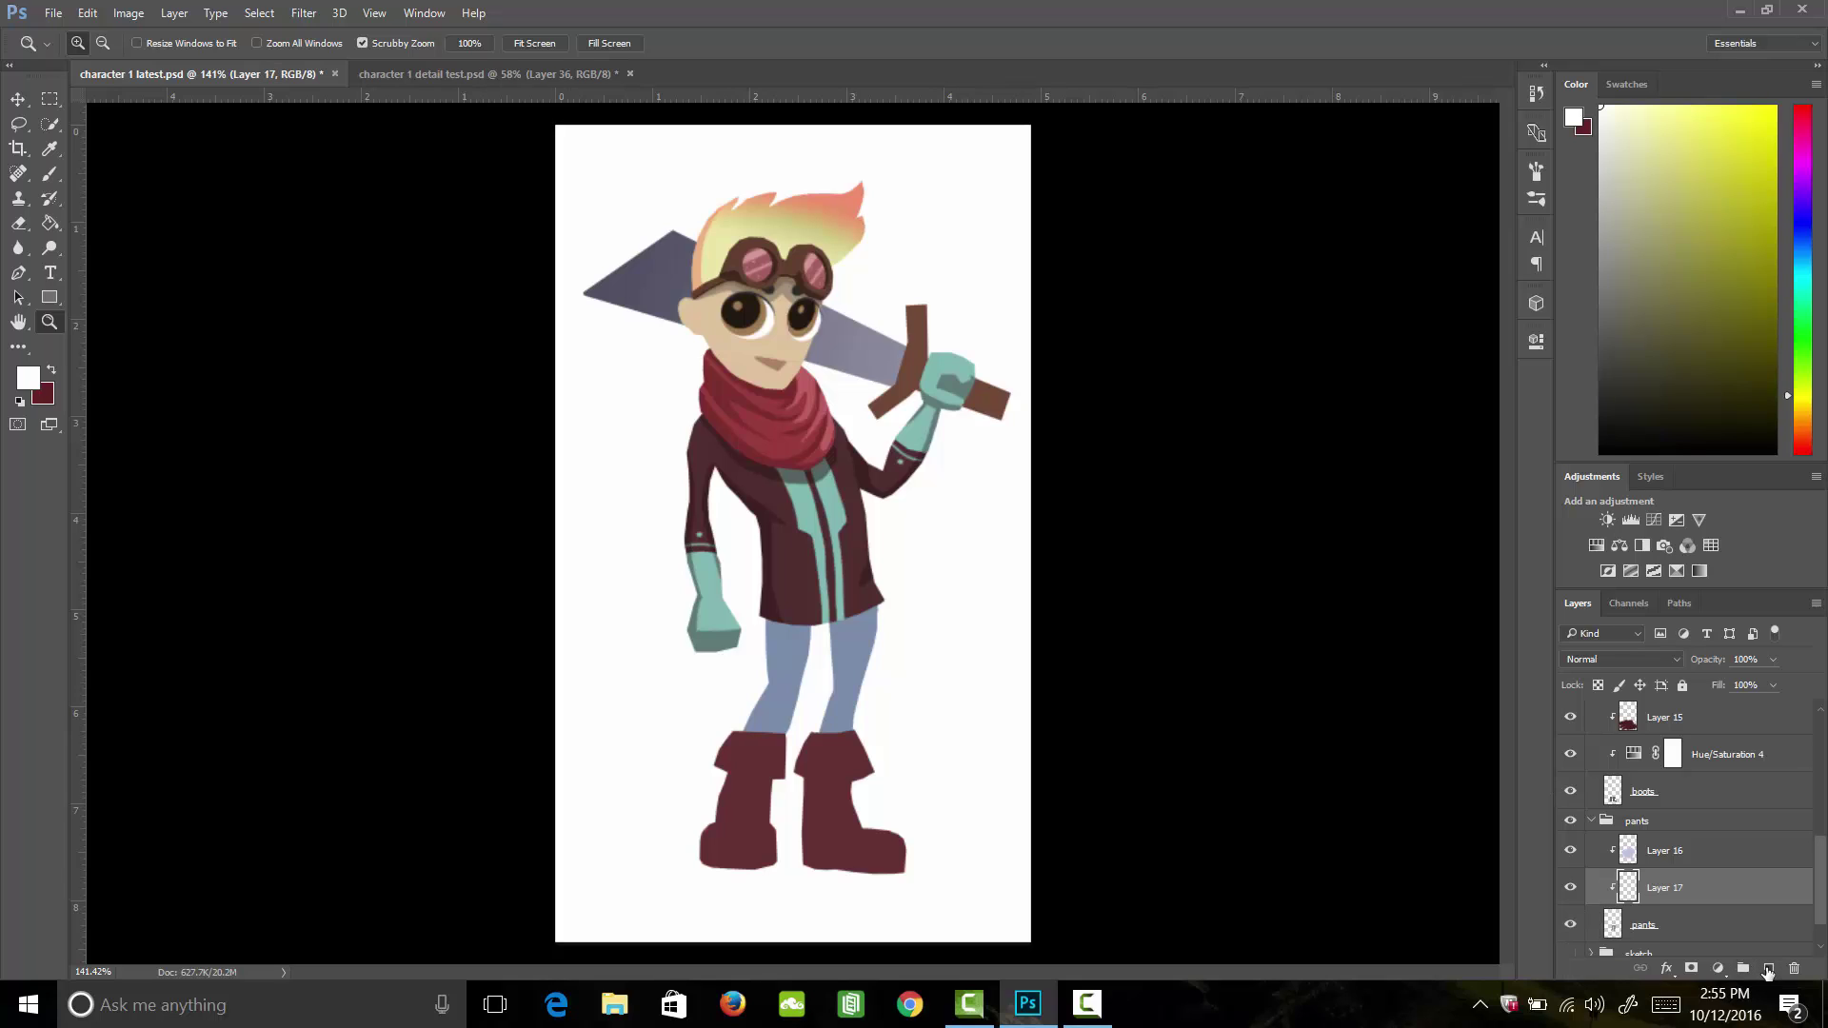
pyautogui.moveTo(1676, 888); pyautogui.dragTo(1671, 834)
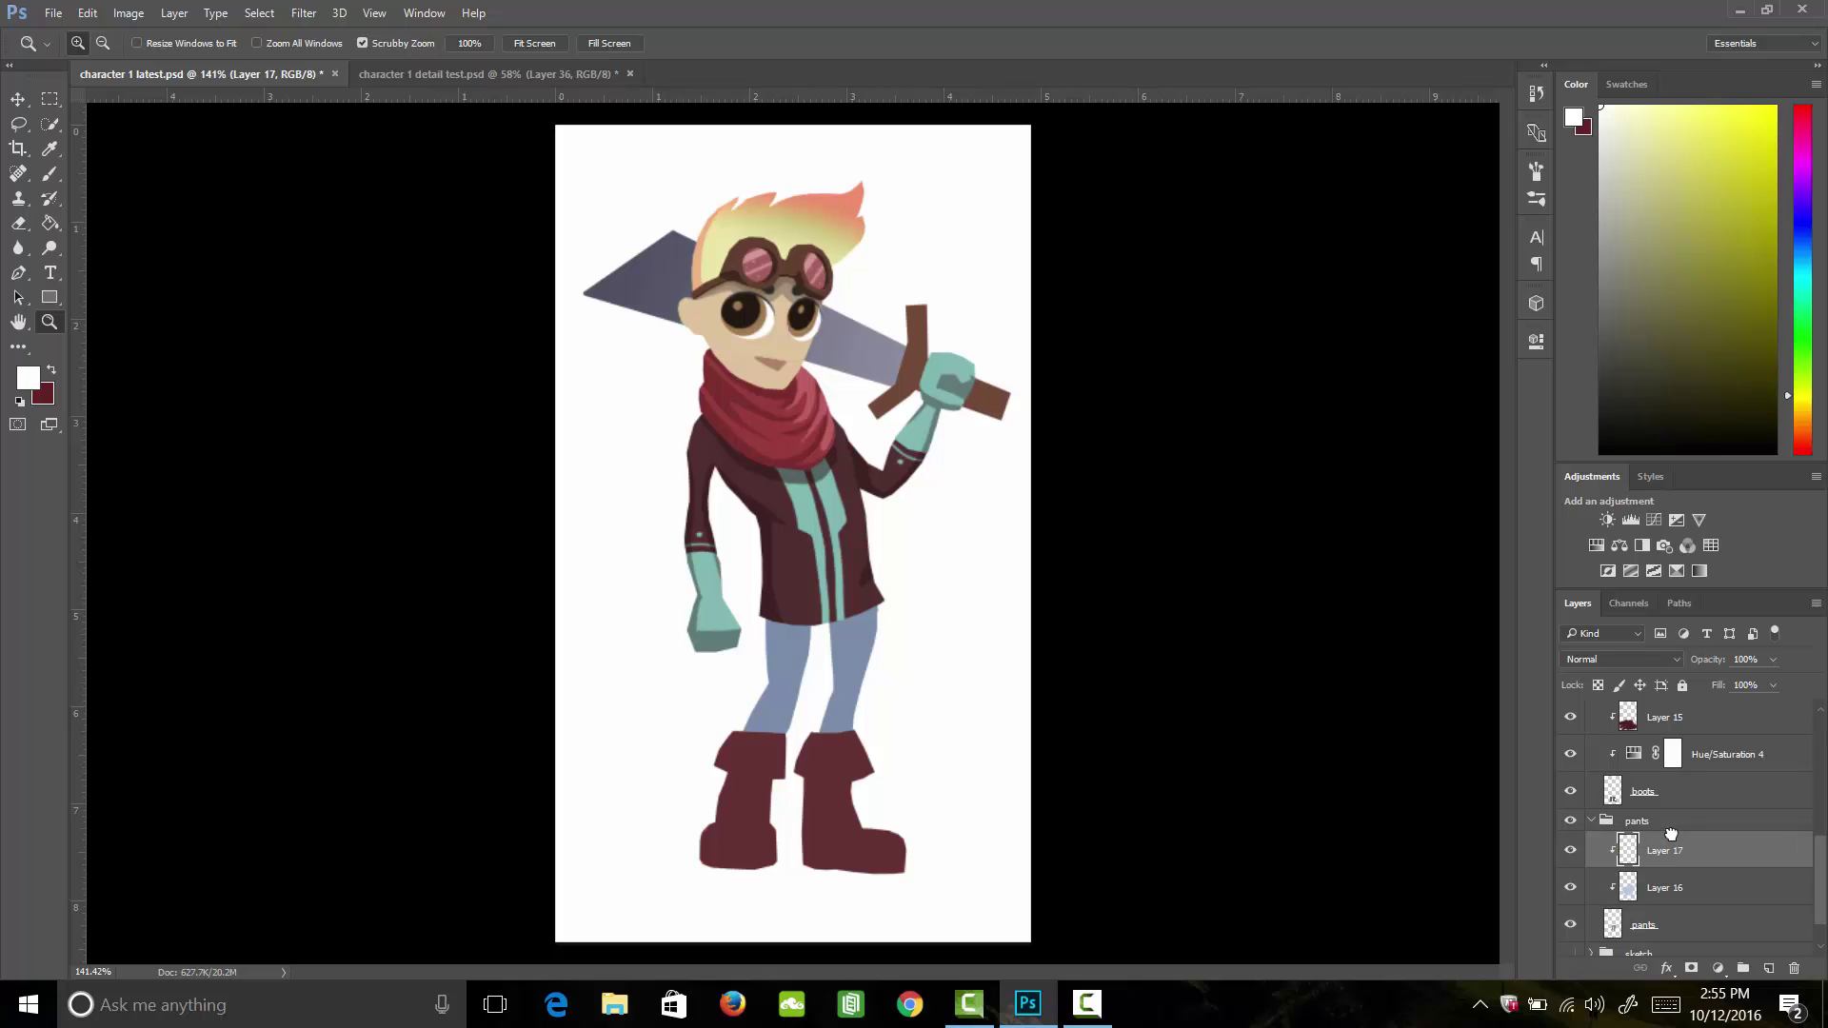
pyautogui.press('i')
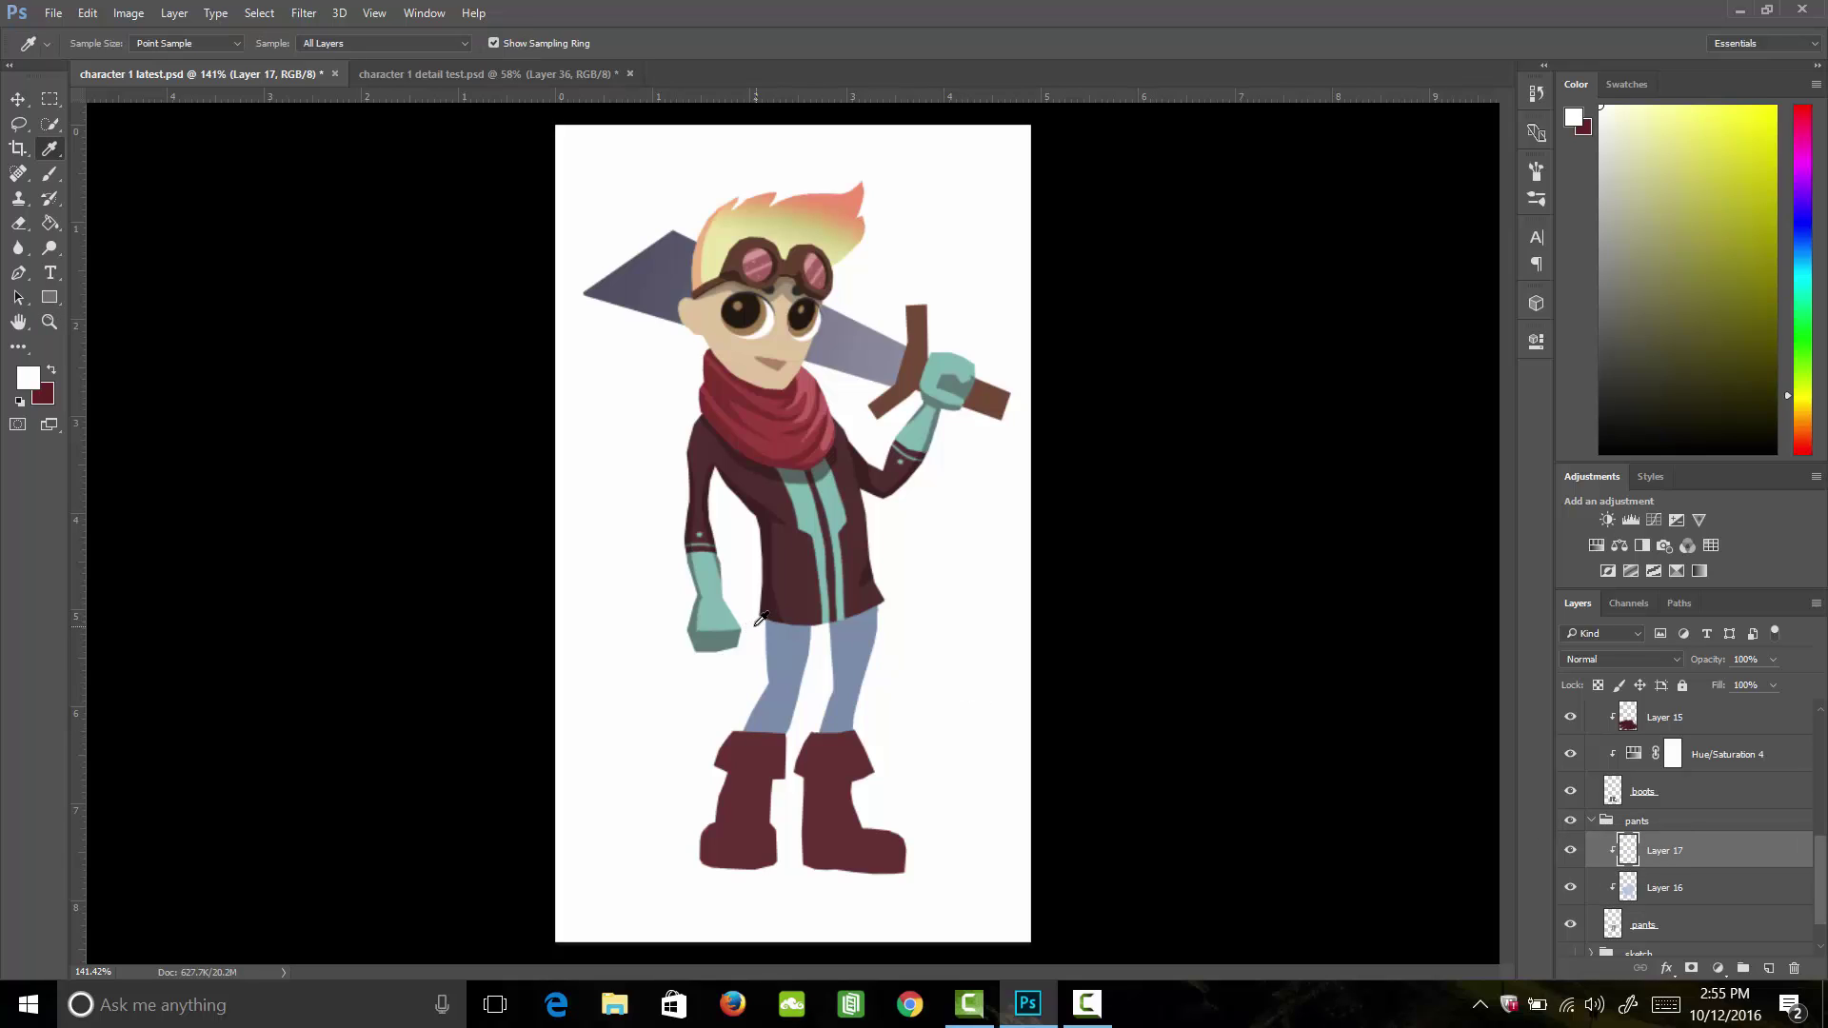
pyautogui.click(792, 651)
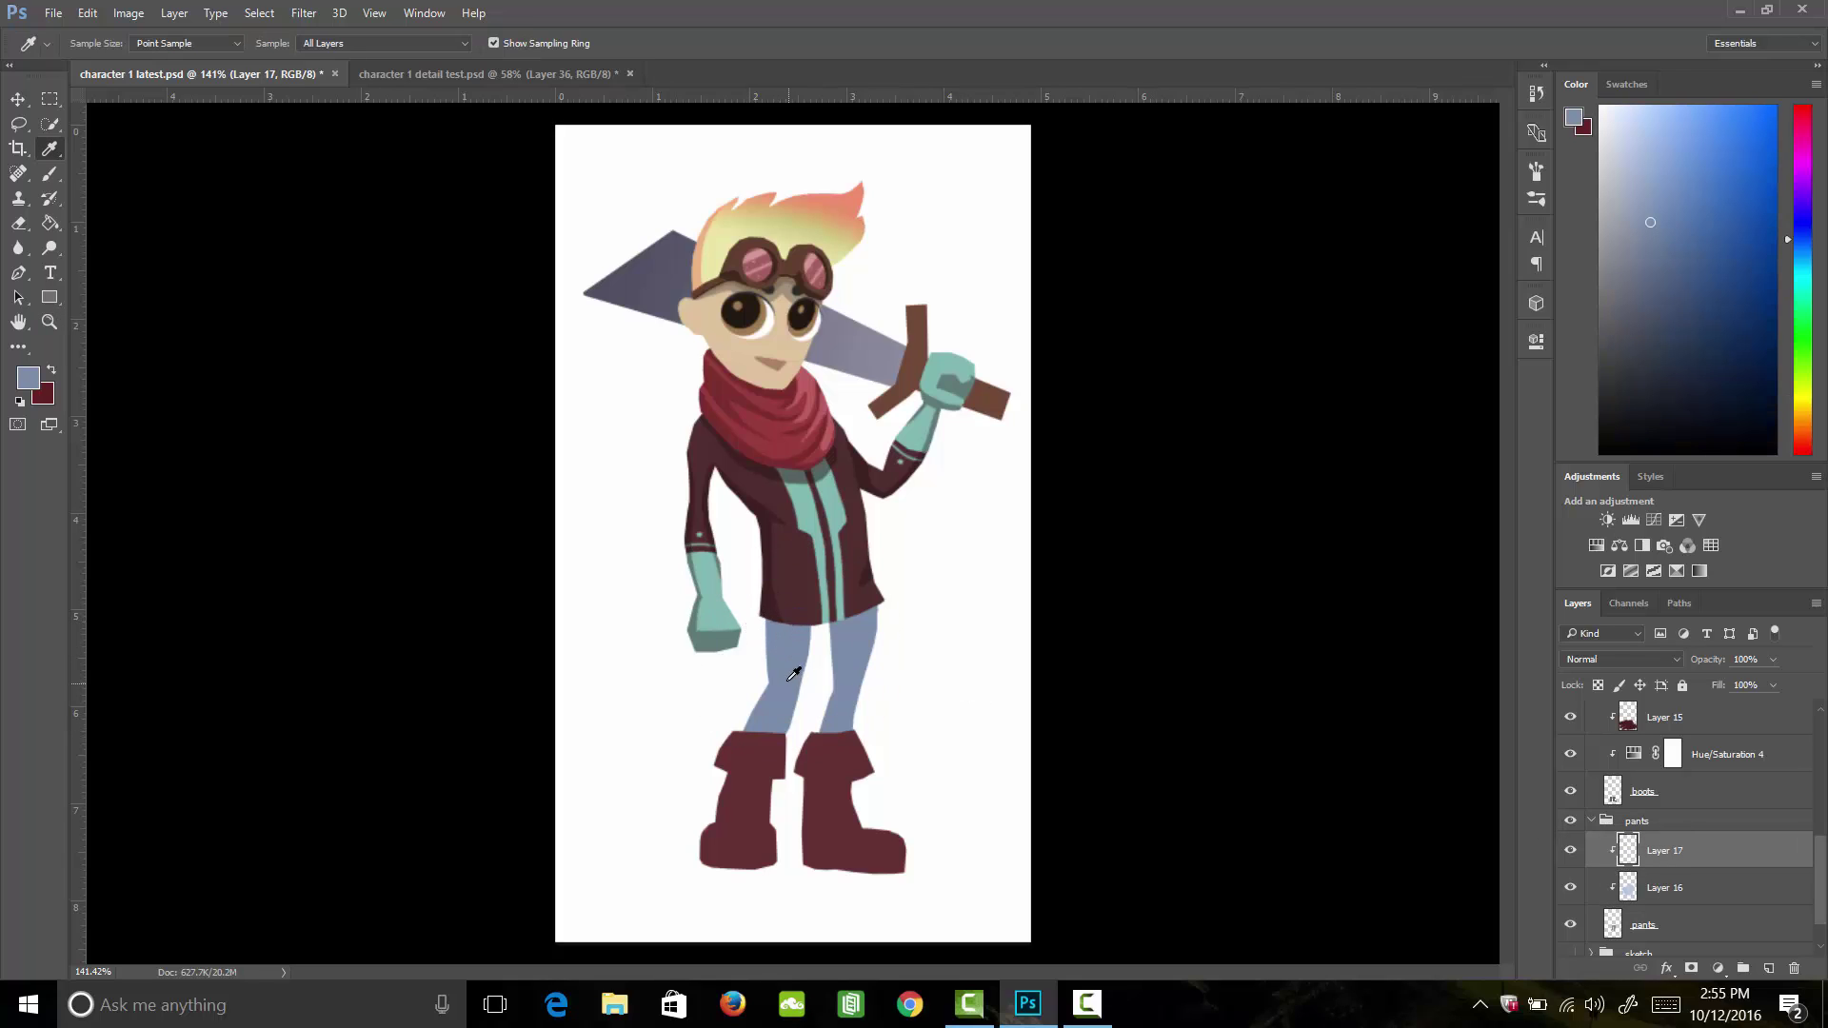
pyautogui.click(27, 378)
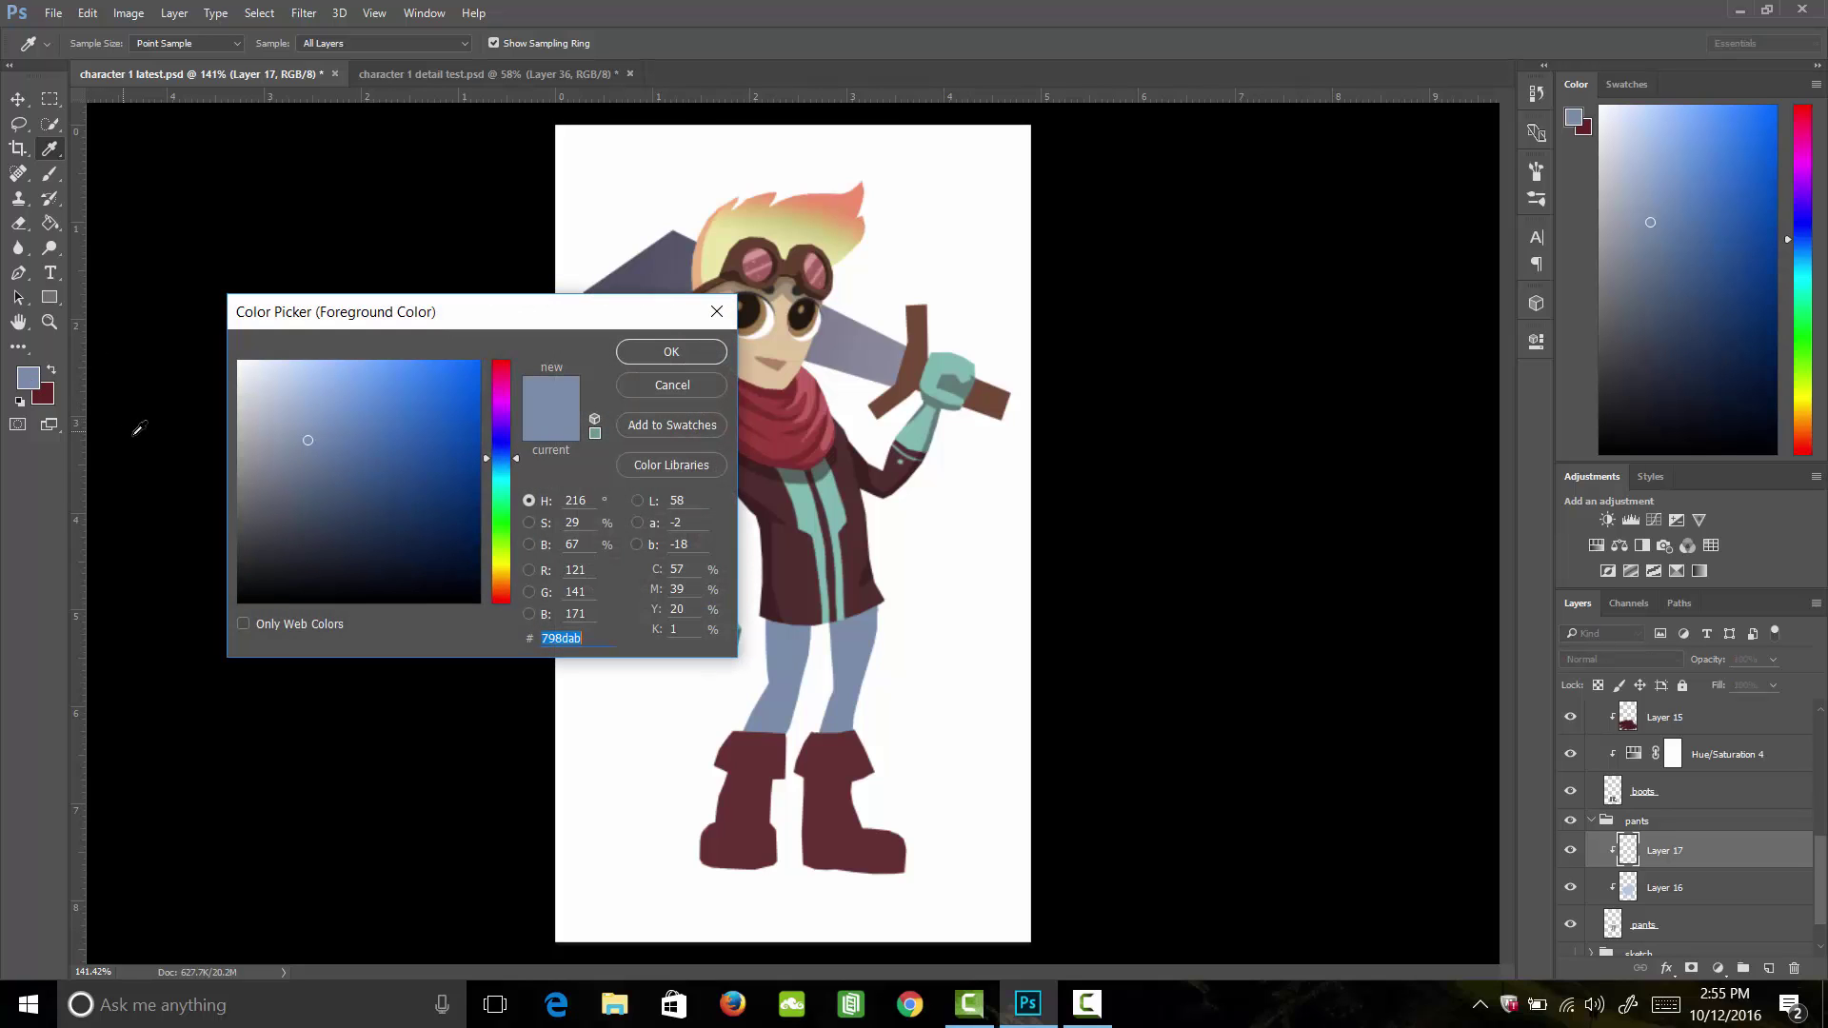
pyautogui.click(303, 551)
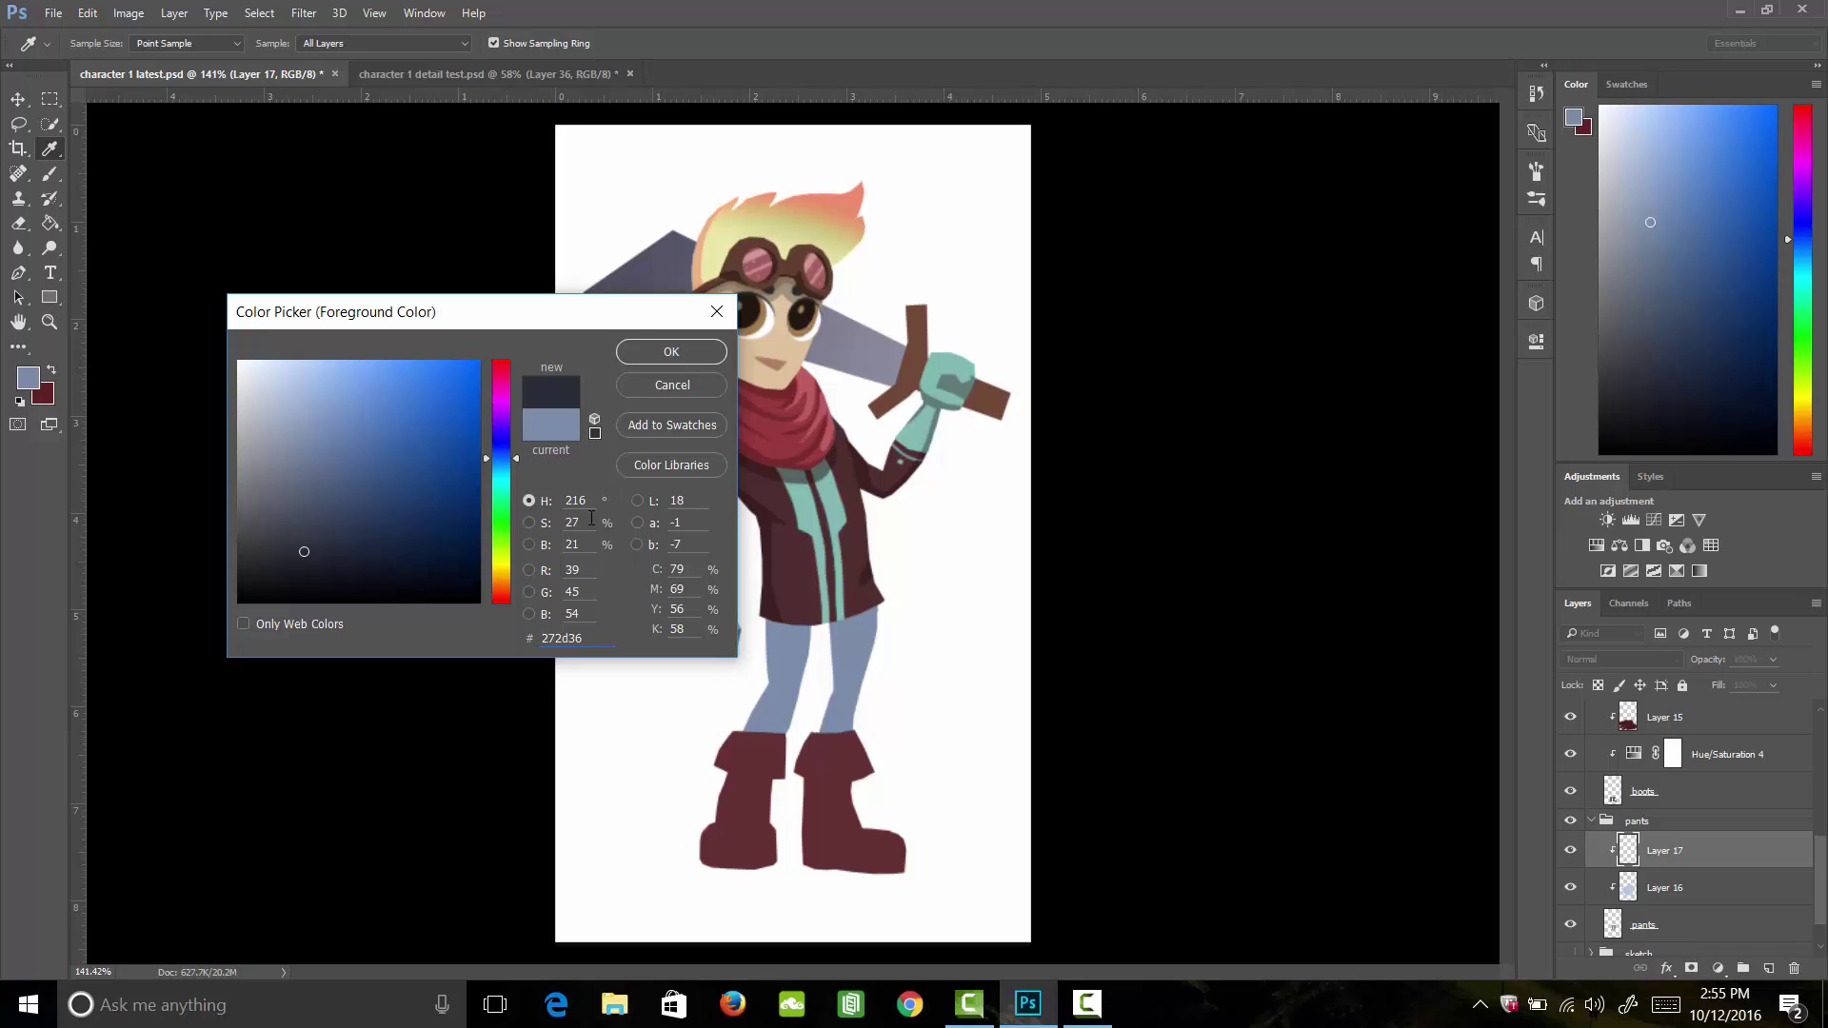
pyautogui.click(671, 352)
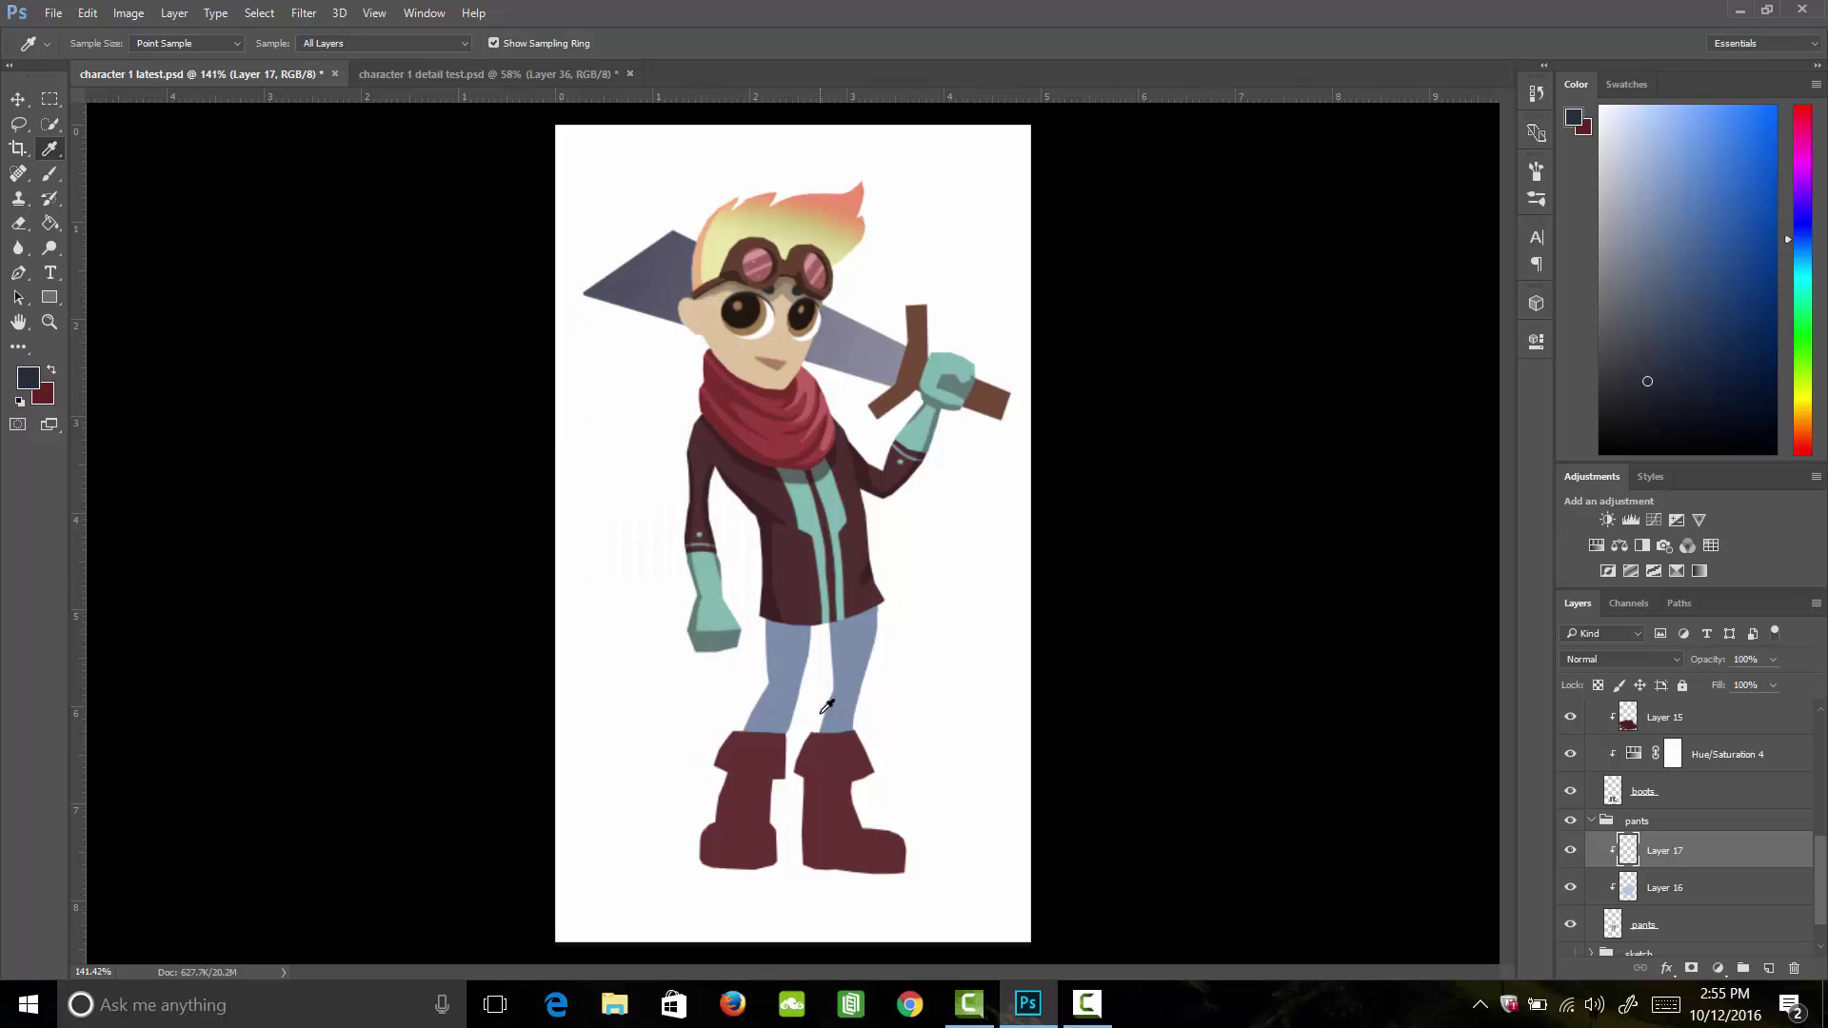
# Step: Harden the brush edge and paint a dark shadow band across both pant legs just below the shirt hem
pyautogui.press('b')
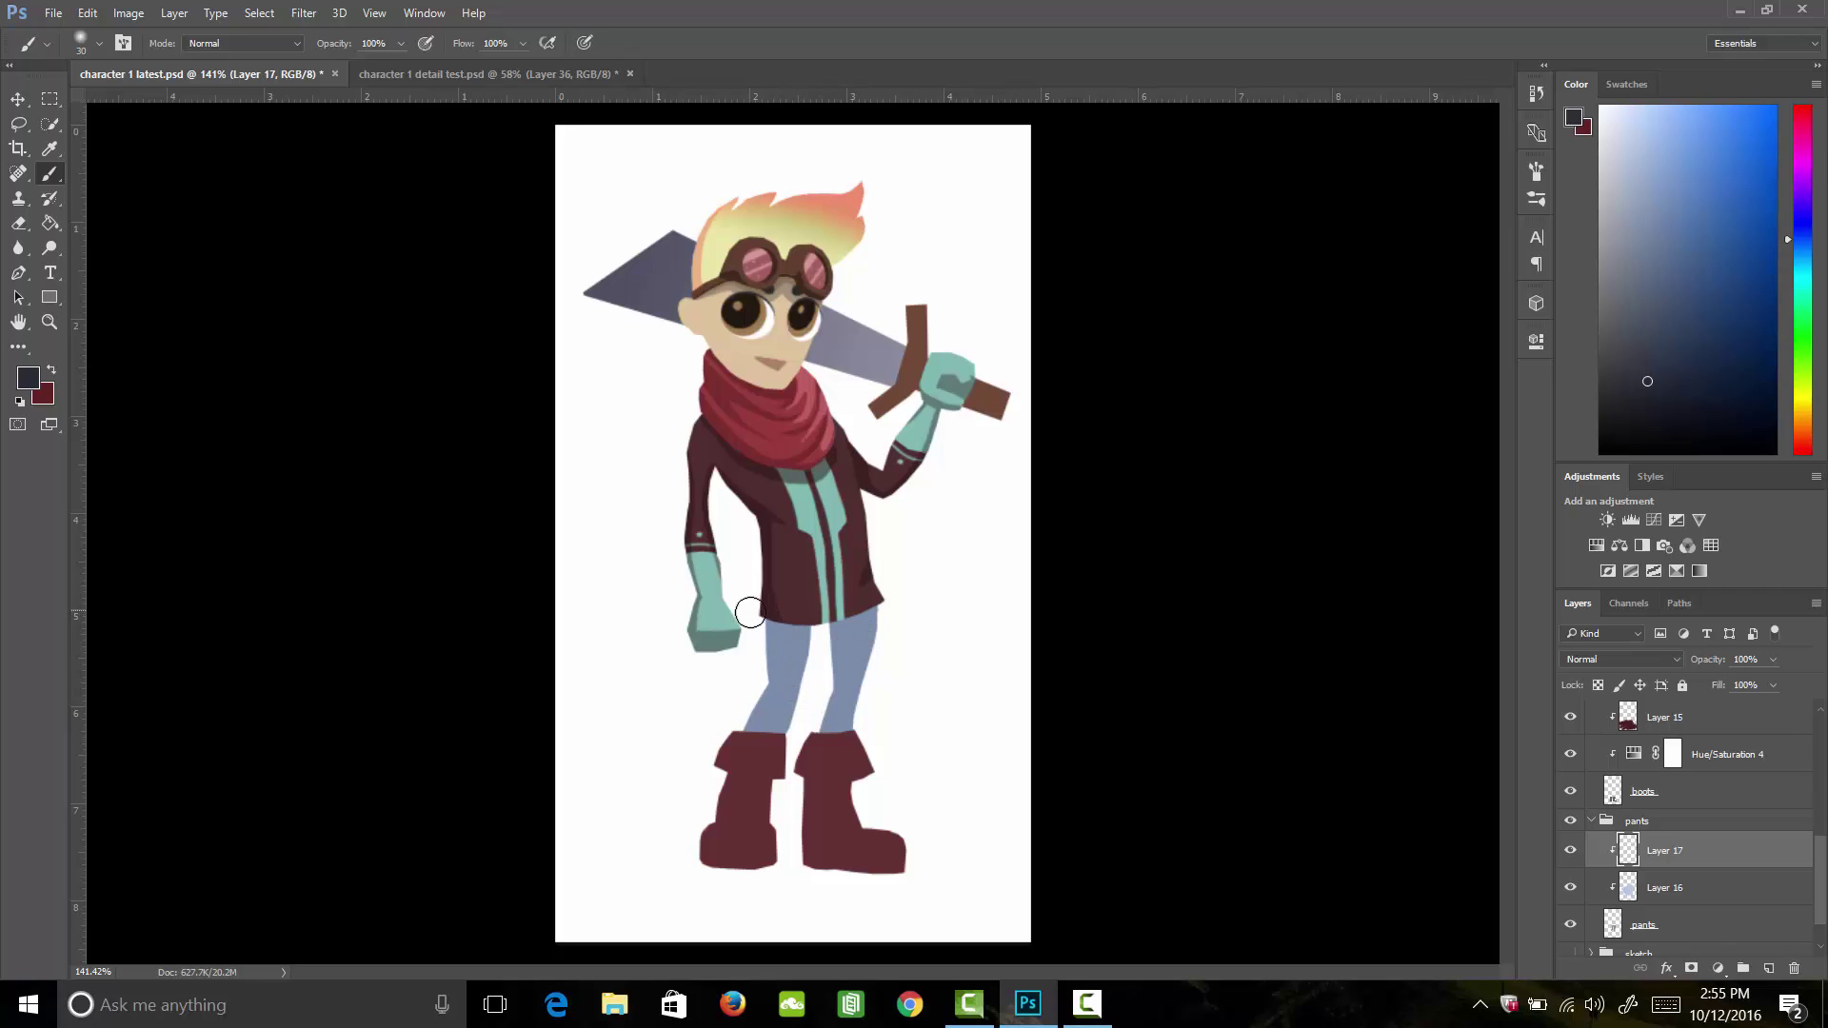
pyautogui.hotkey('shift', ']')
pyautogui.hotkey('shift', ']')
pyautogui.hotkey('shift', ']')
pyautogui.hotkey('shift', ']')
pyautogui.moveTo(747, 605); pyautogui.dragTo(939, 563)
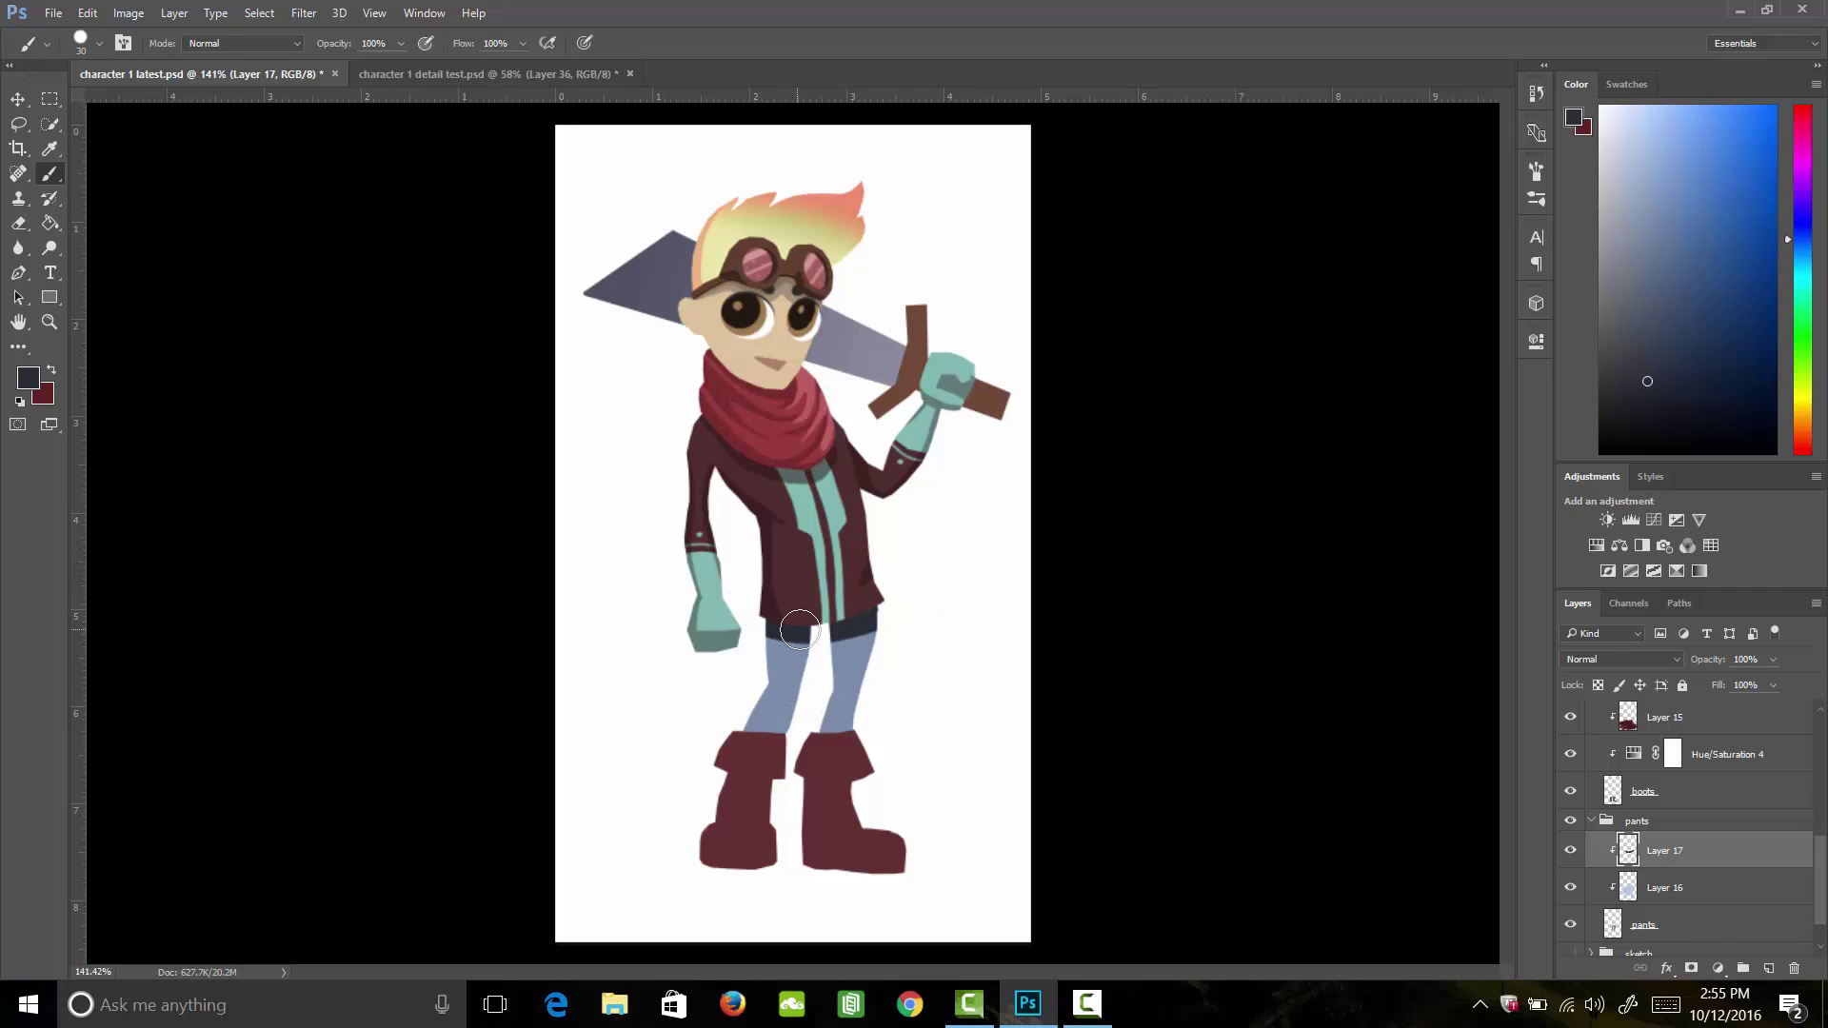
# Step: Paint dark shadows with a smaller brush down one edge of each pant leg and in patches below the knees to the boots
pyautogui.press('[')
pyautogui.press('[')
pyautogui.press('[')
pyautogui.press('[')
pyautogui.moveTo(771, 671)
pyautogui.mouseDown()
pyautogui.moveTo(768, 639)
pyautogui.moveTo(744, 734)
pyautogui.mouseUp()
pyautogui.press('e')
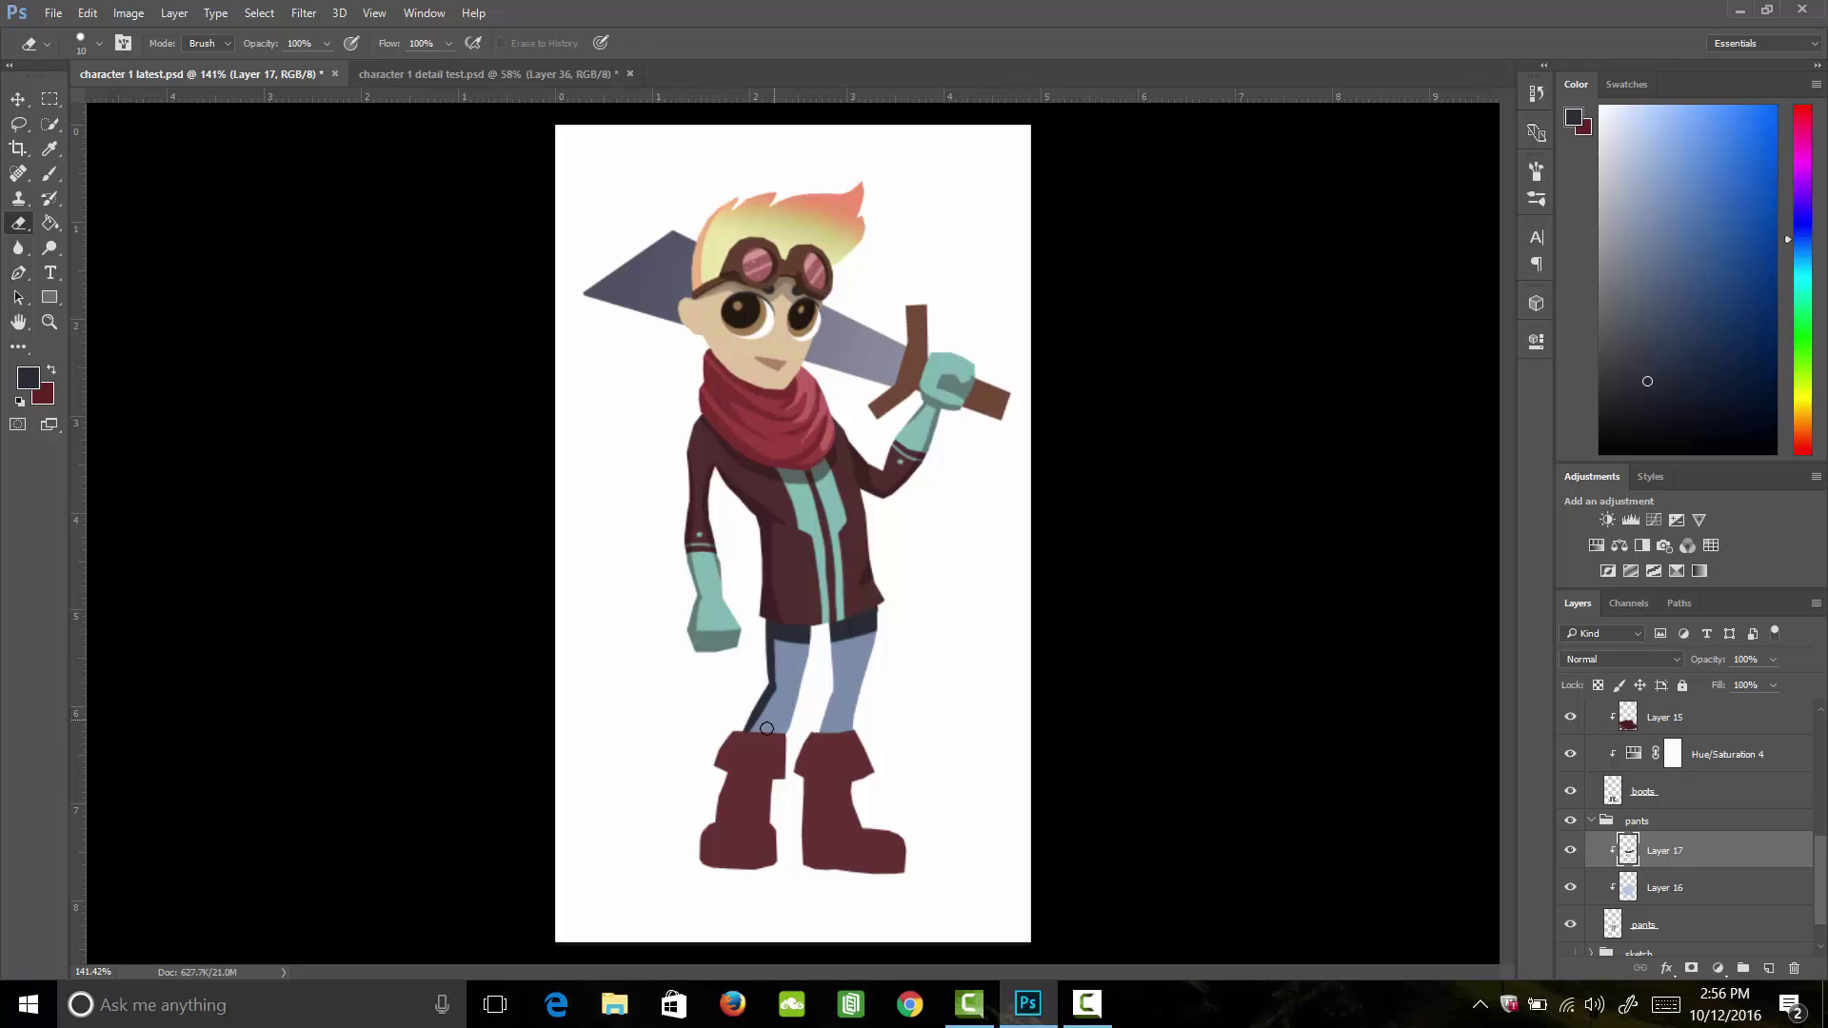
pyautogui.press('b')
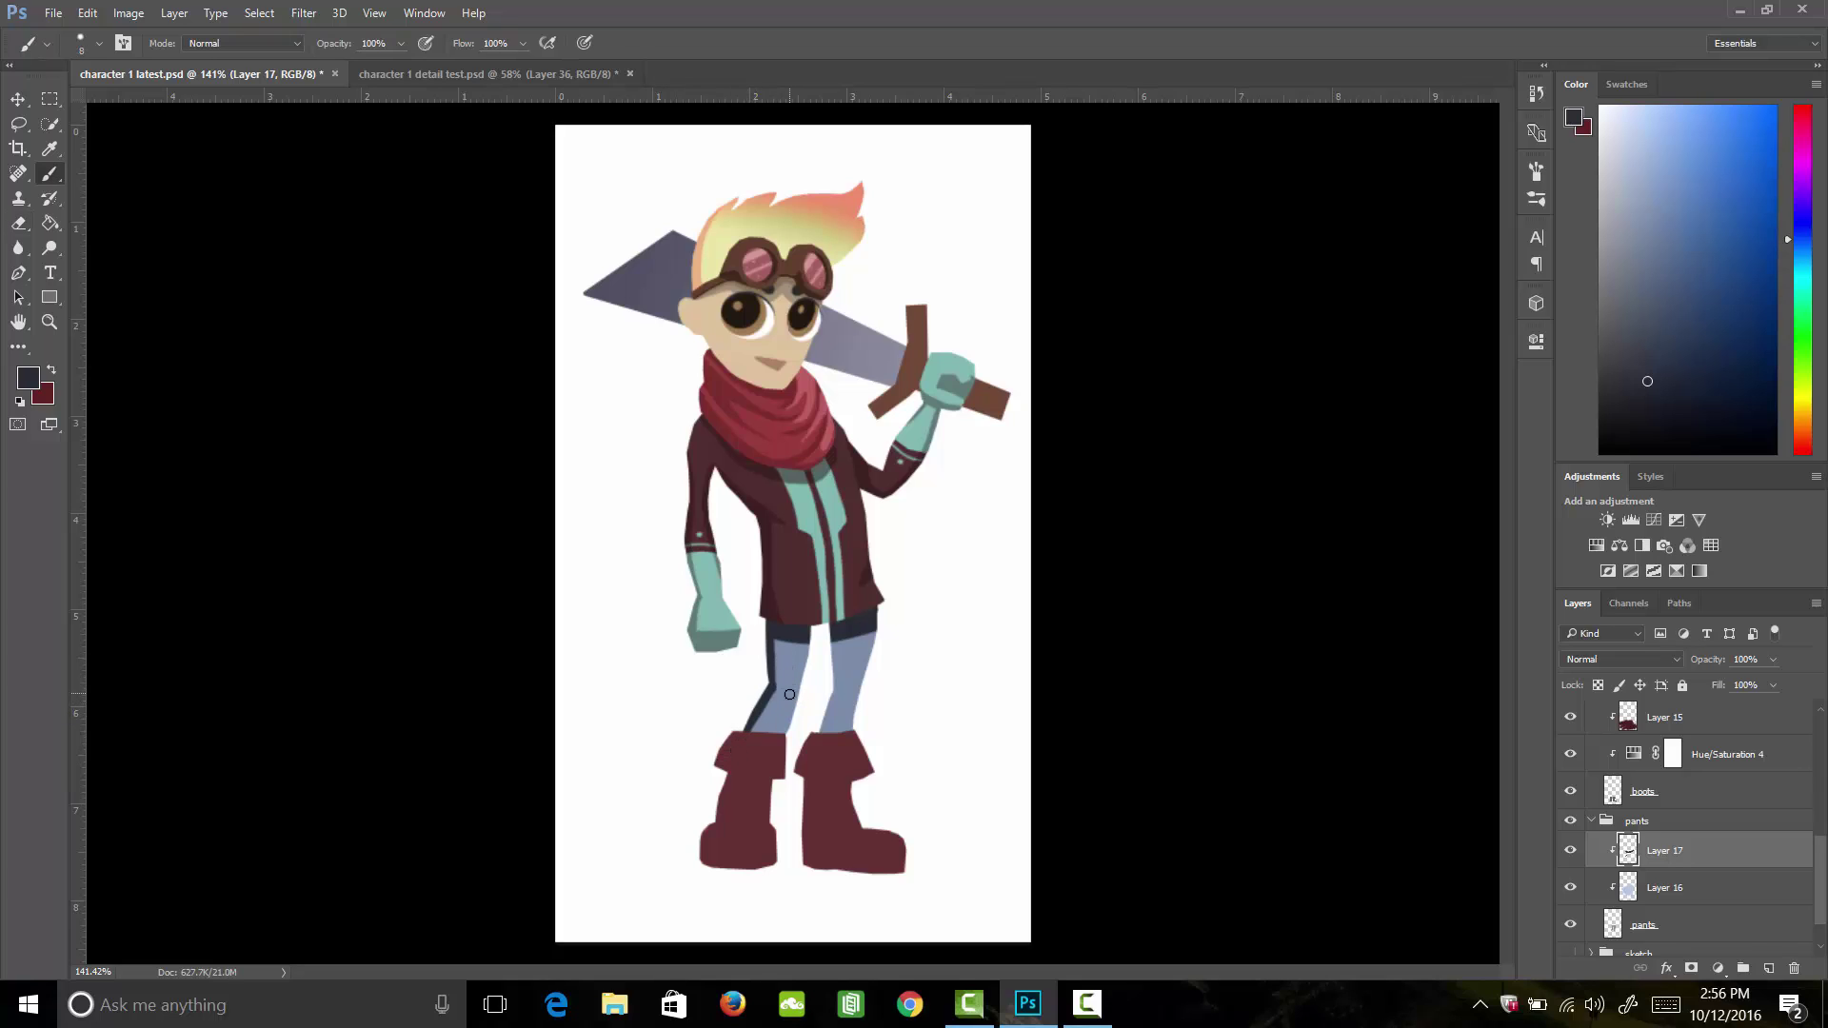
pyautogui.moveTo(790, 694); pyautogui.dragTo(787, 731)
pyautogui.press('e')
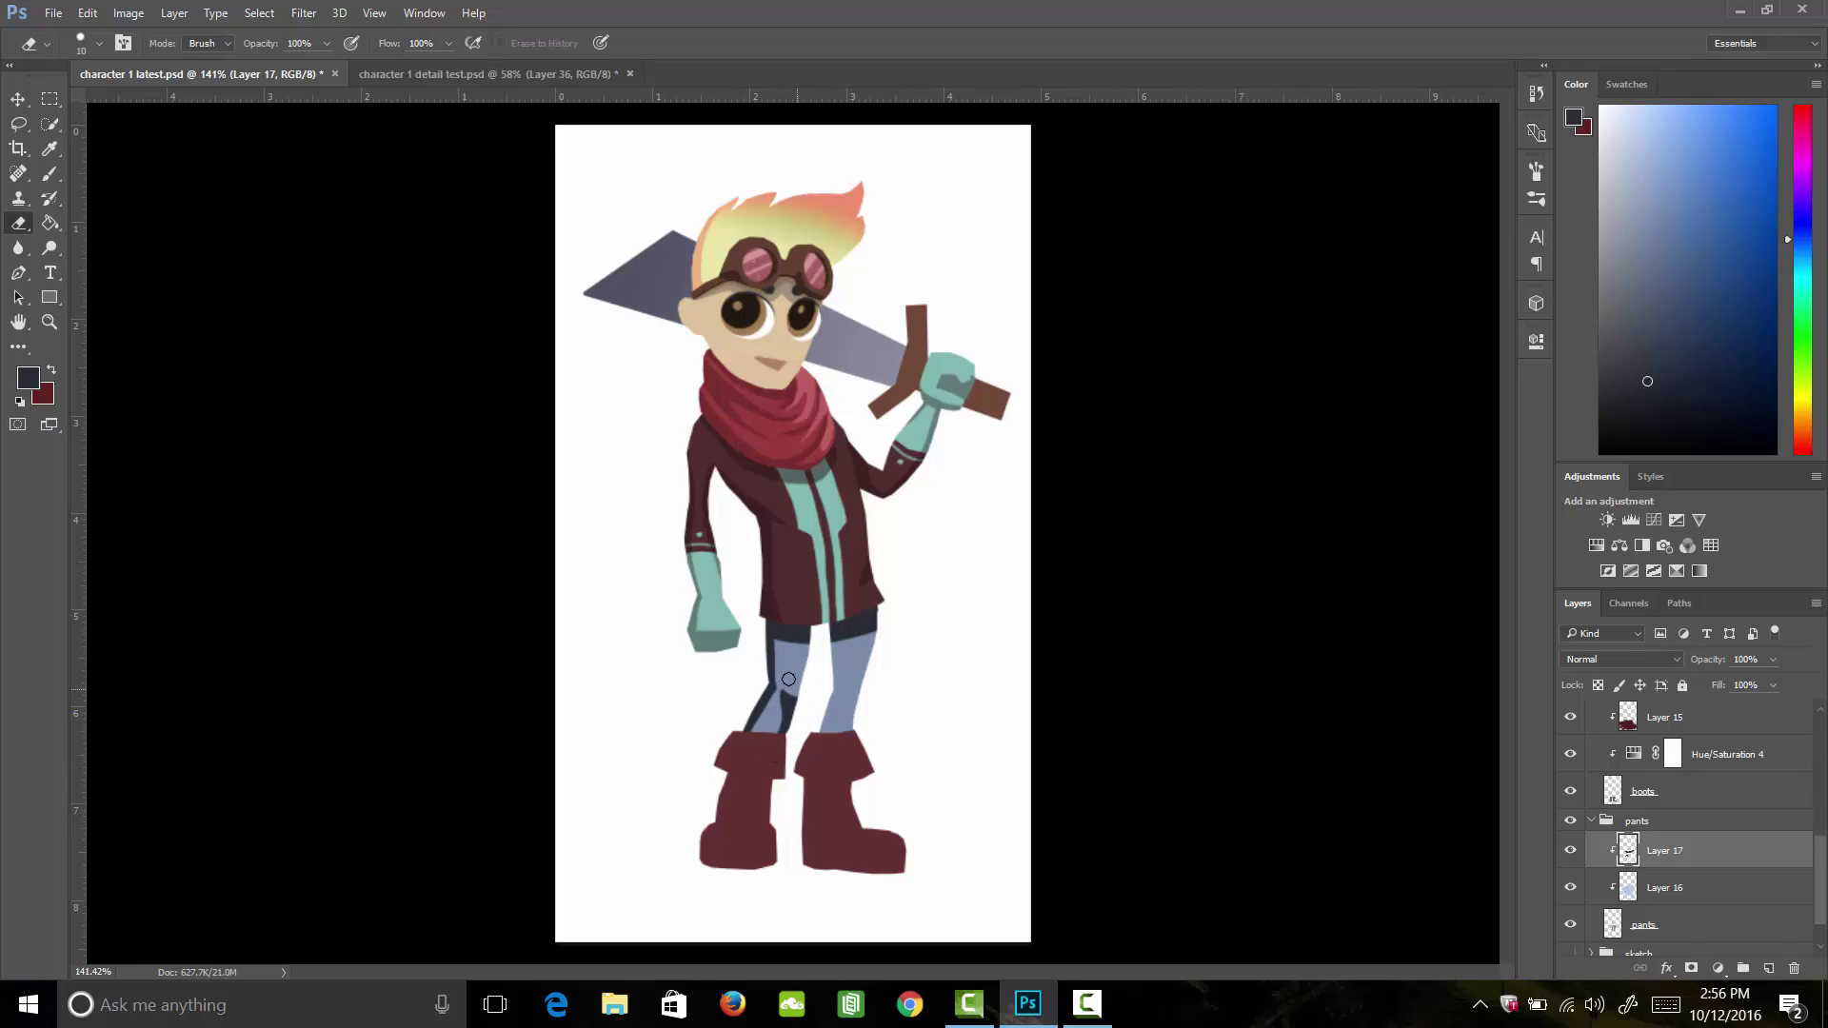
pyautogui.press('b')
pyautogui.moveTo(834, 645)
pyautogui.mouseDown()
pyautogui.moveTo(825, 722)
pyautogui.moveTo(836, 695)
pyautogui.moveTo(853, 733)
pyautogui.mouseUp()
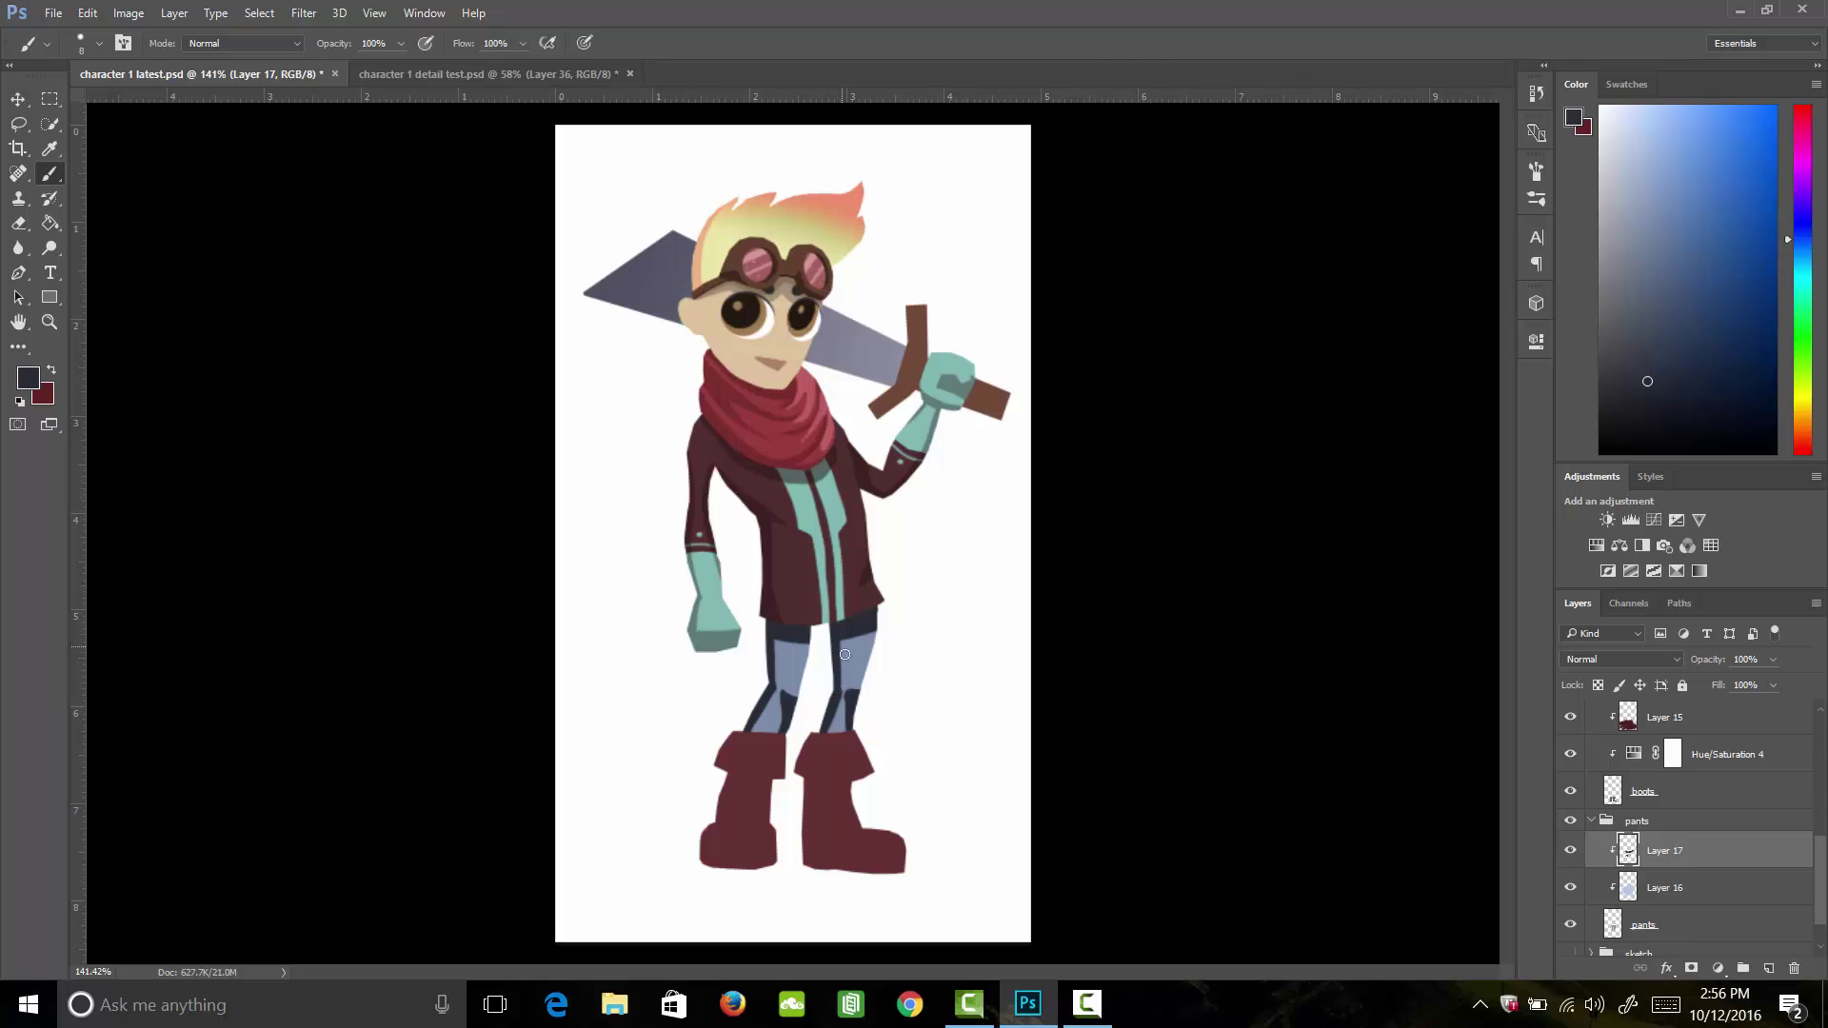
# Step: Clean up the pants shadow with a smaller eraser and lower Layer 17's opacity to 47%
pyautogui.press('e')
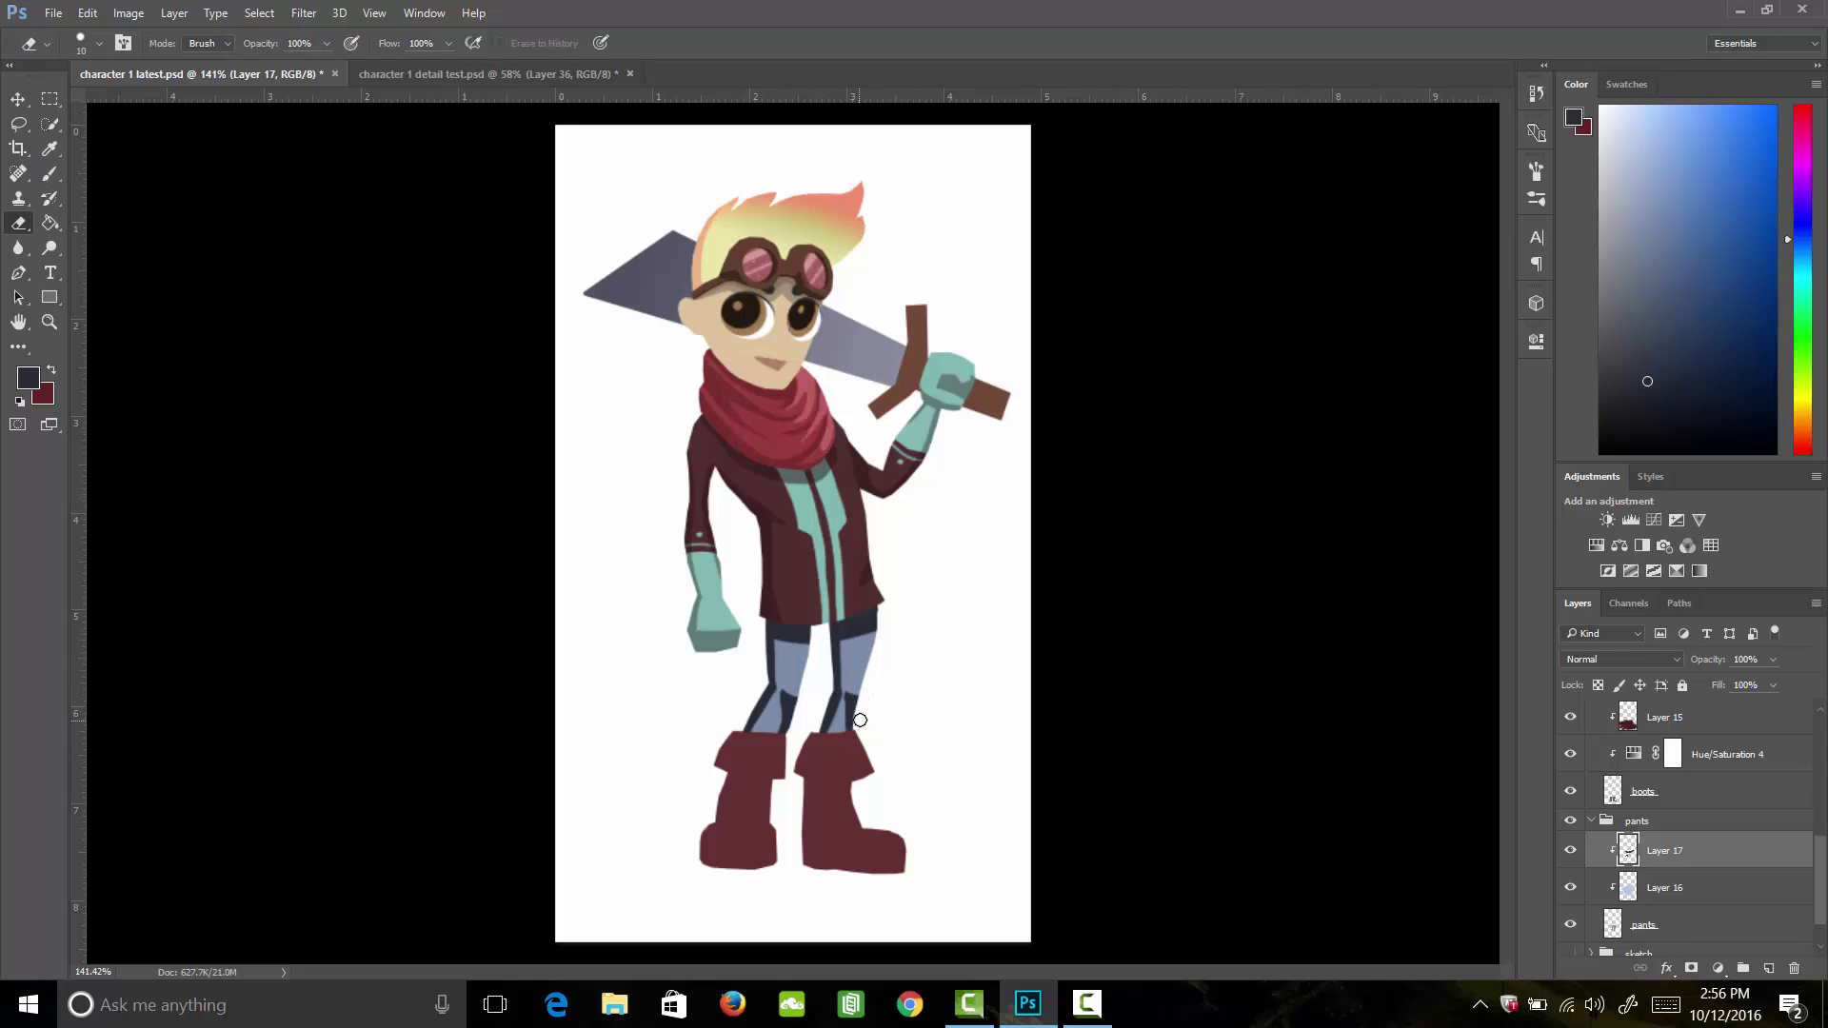
pyautogui.press('[')
pyautogui.press('[')
pyautogui.press('[')
pyautogui.click(1773, 659)
pyautogui.moveTo(1736, 685); pyautogui.dragTo(1726, 684)
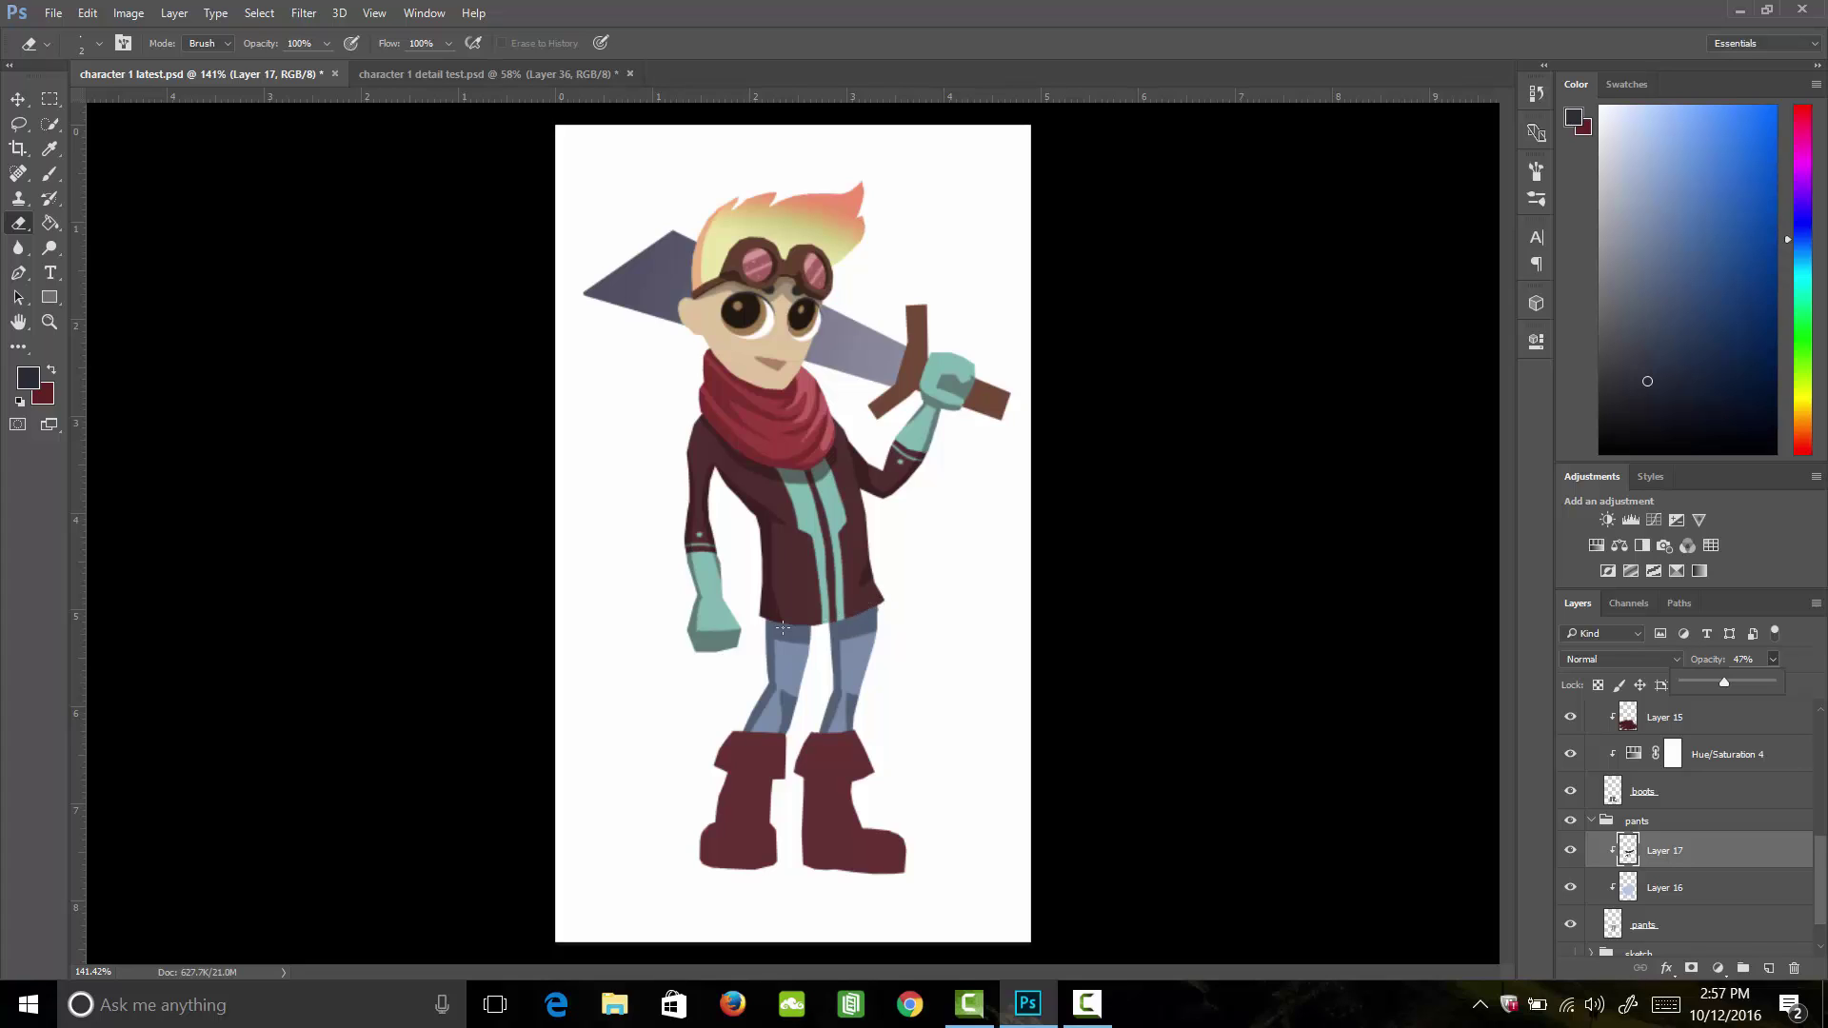
# Step: Load Layer 17's painted shadow as a selection, sample the shaded pants blue and add a clipped layer above Layer 17
pyautogui.press('b')
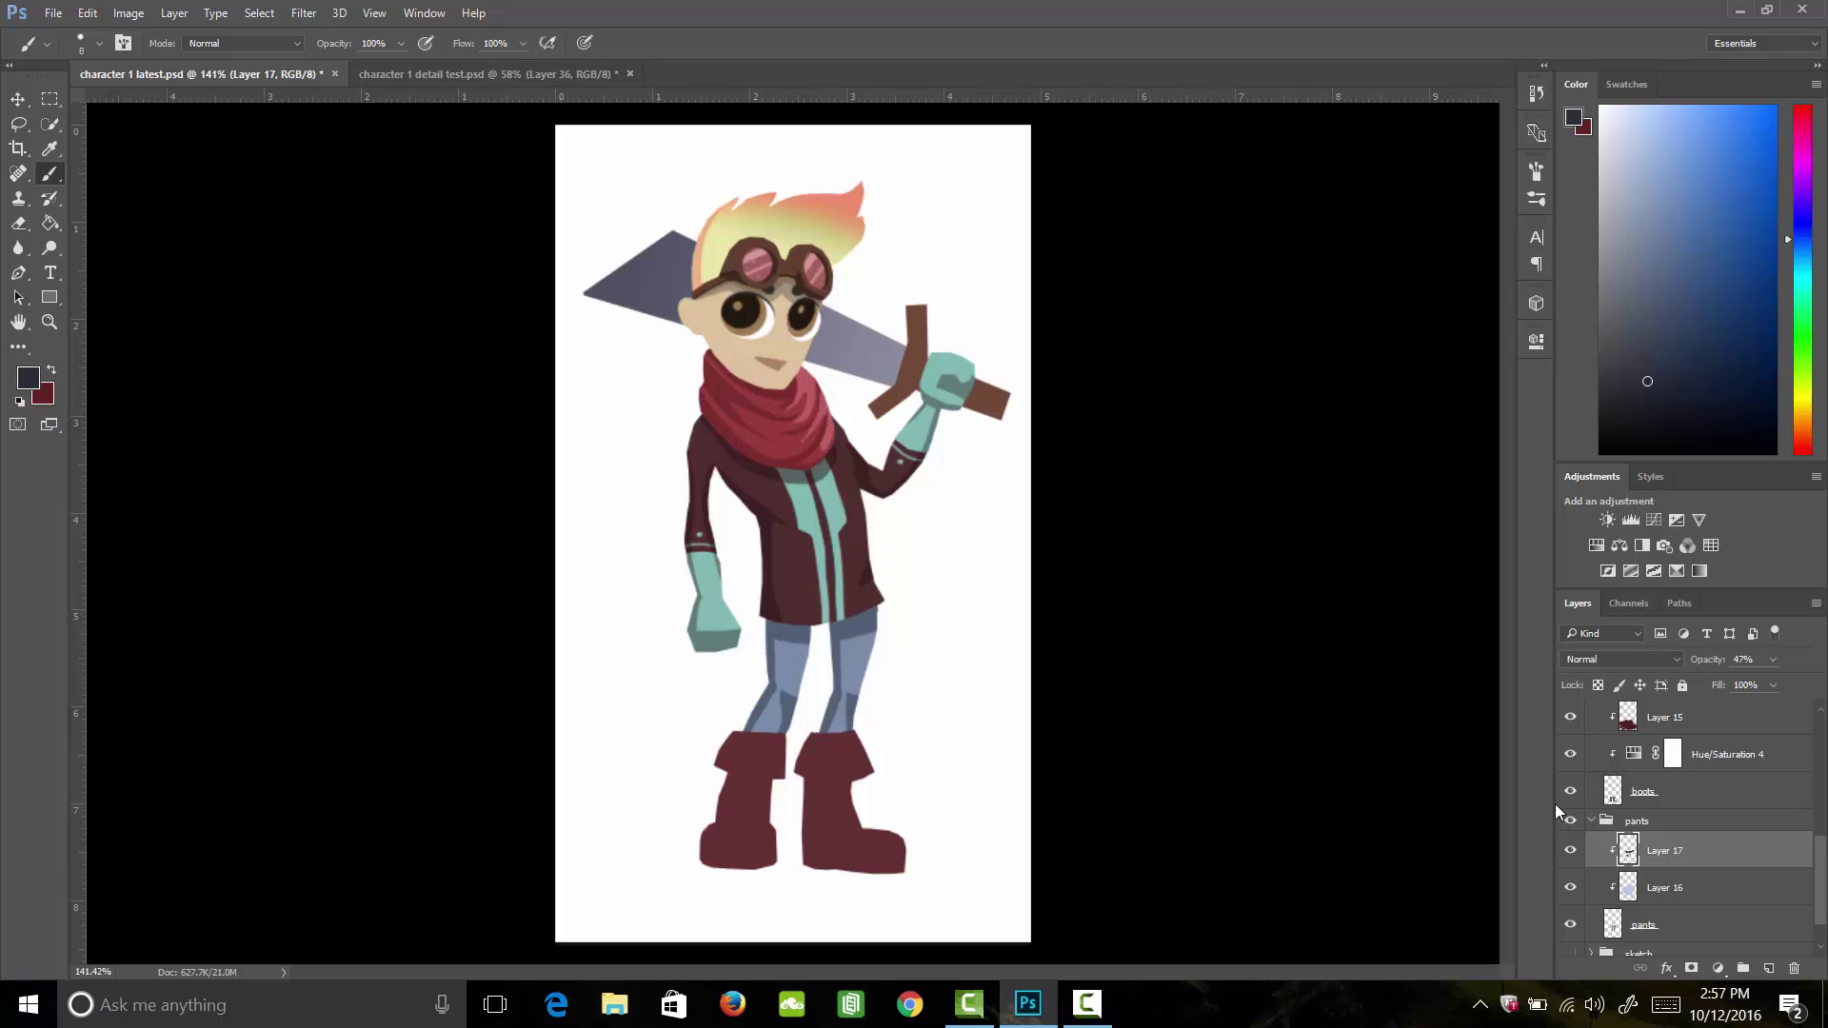
pyautogui.keyDown('ctrl'); pyautogui.click(1629, 851); pyautogui.keyUp('ctrl')
pyautogui.keyDown('alt'); pyautogui.click(853, 626); pyautogui.keyUp('alt')
pyautogui.keyDown('ctrl'); pyautogui.click(1768, 969); pyautogui.keyUp('ctrl')
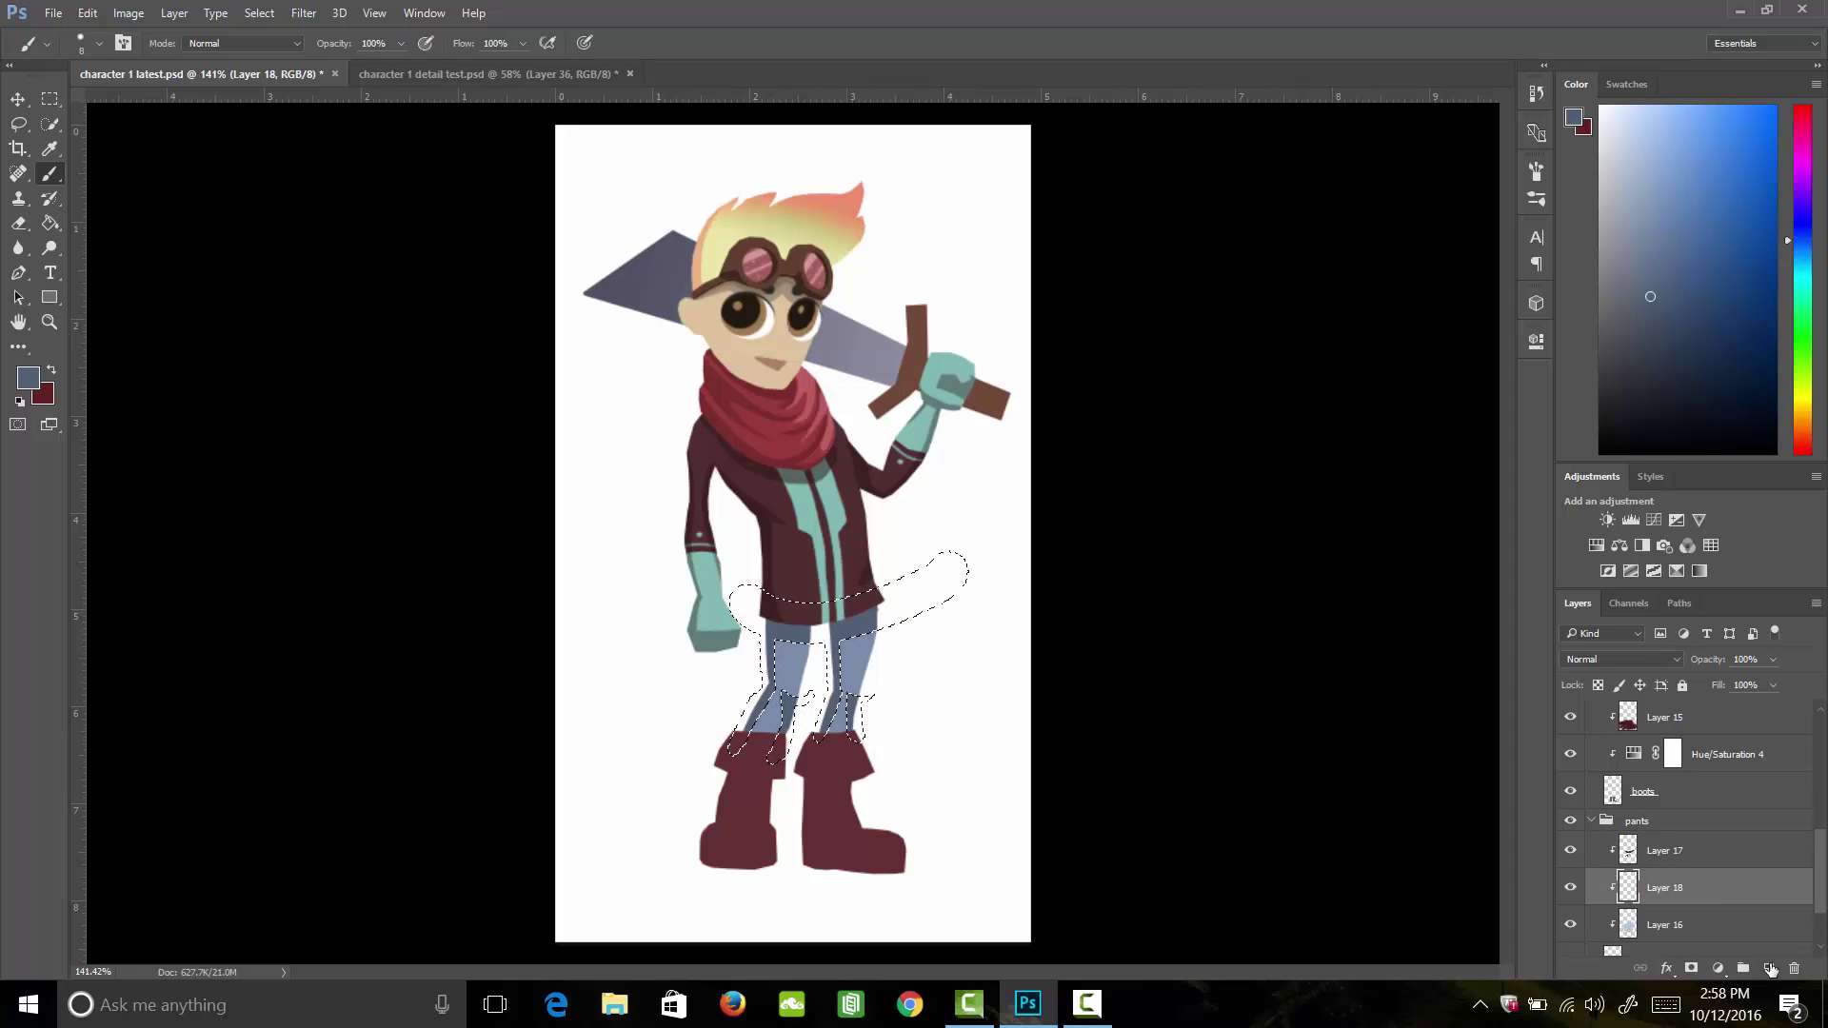
pyautogui.moveTo(1687, 883); pyautogui.dragTo(1690, 840)
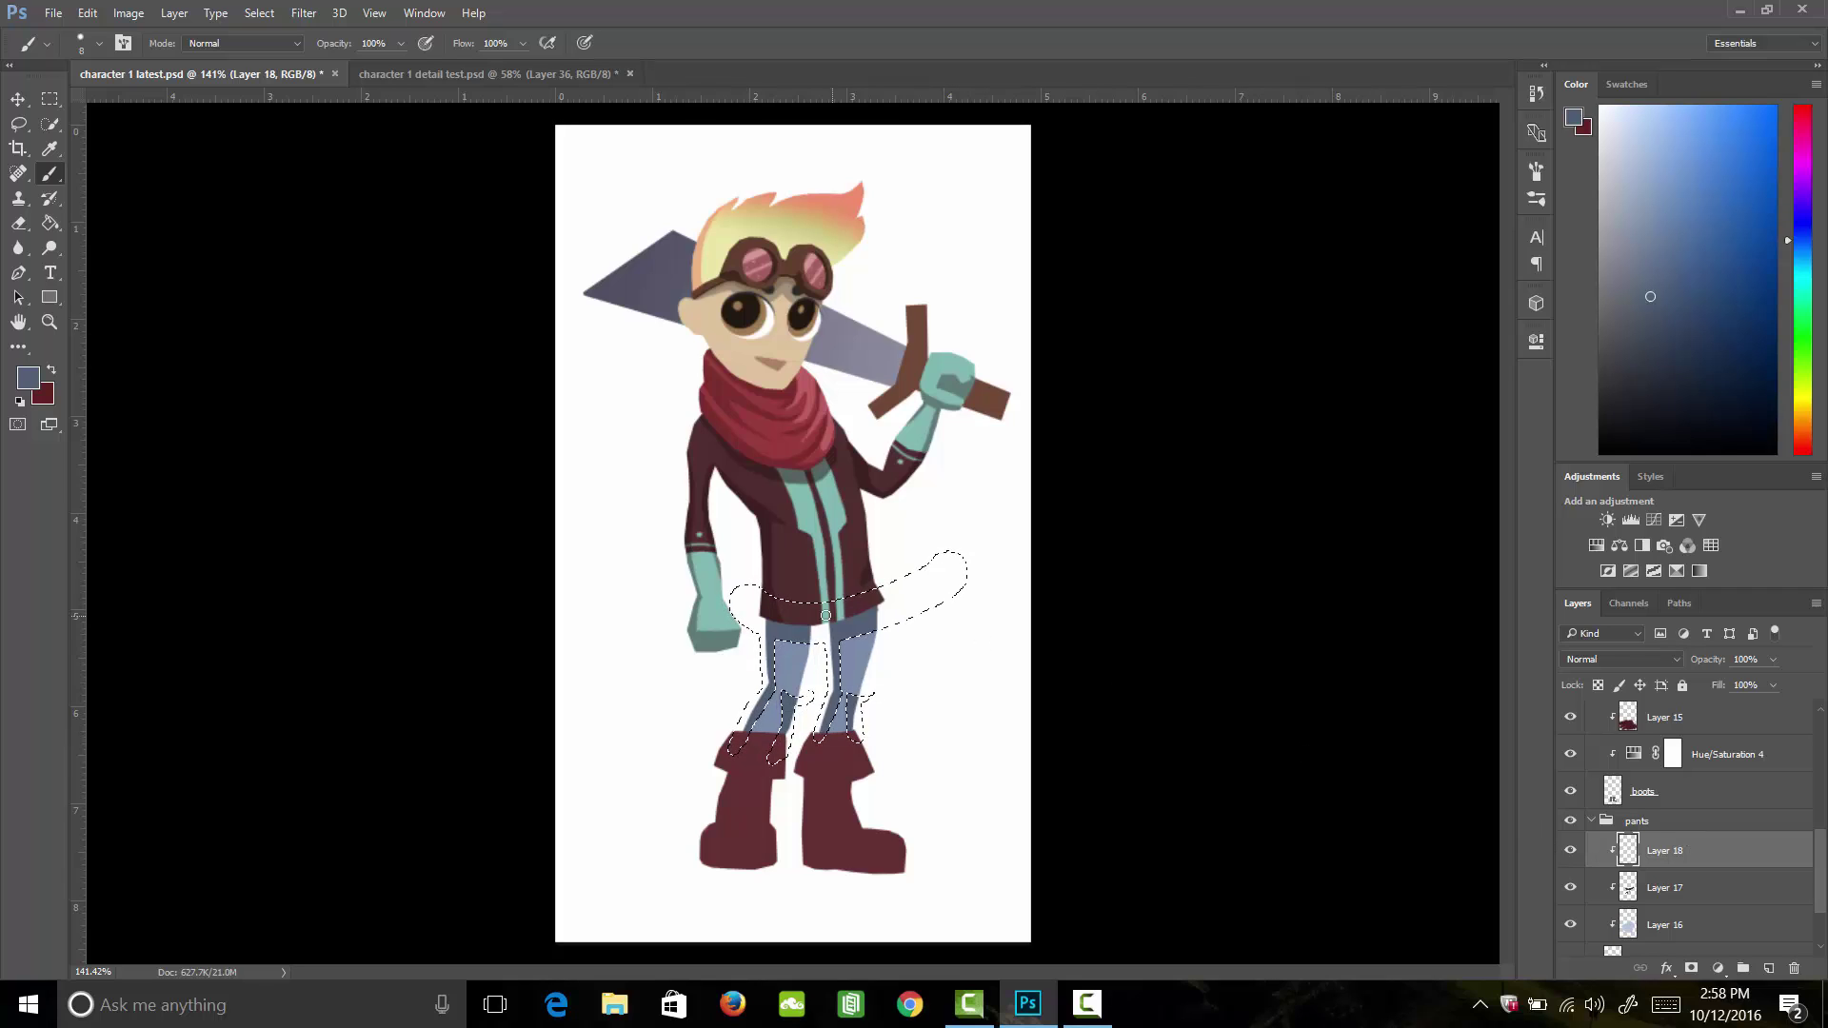
# Step: Darken the foreground colour to 2d3847
pyautogui.press('i')
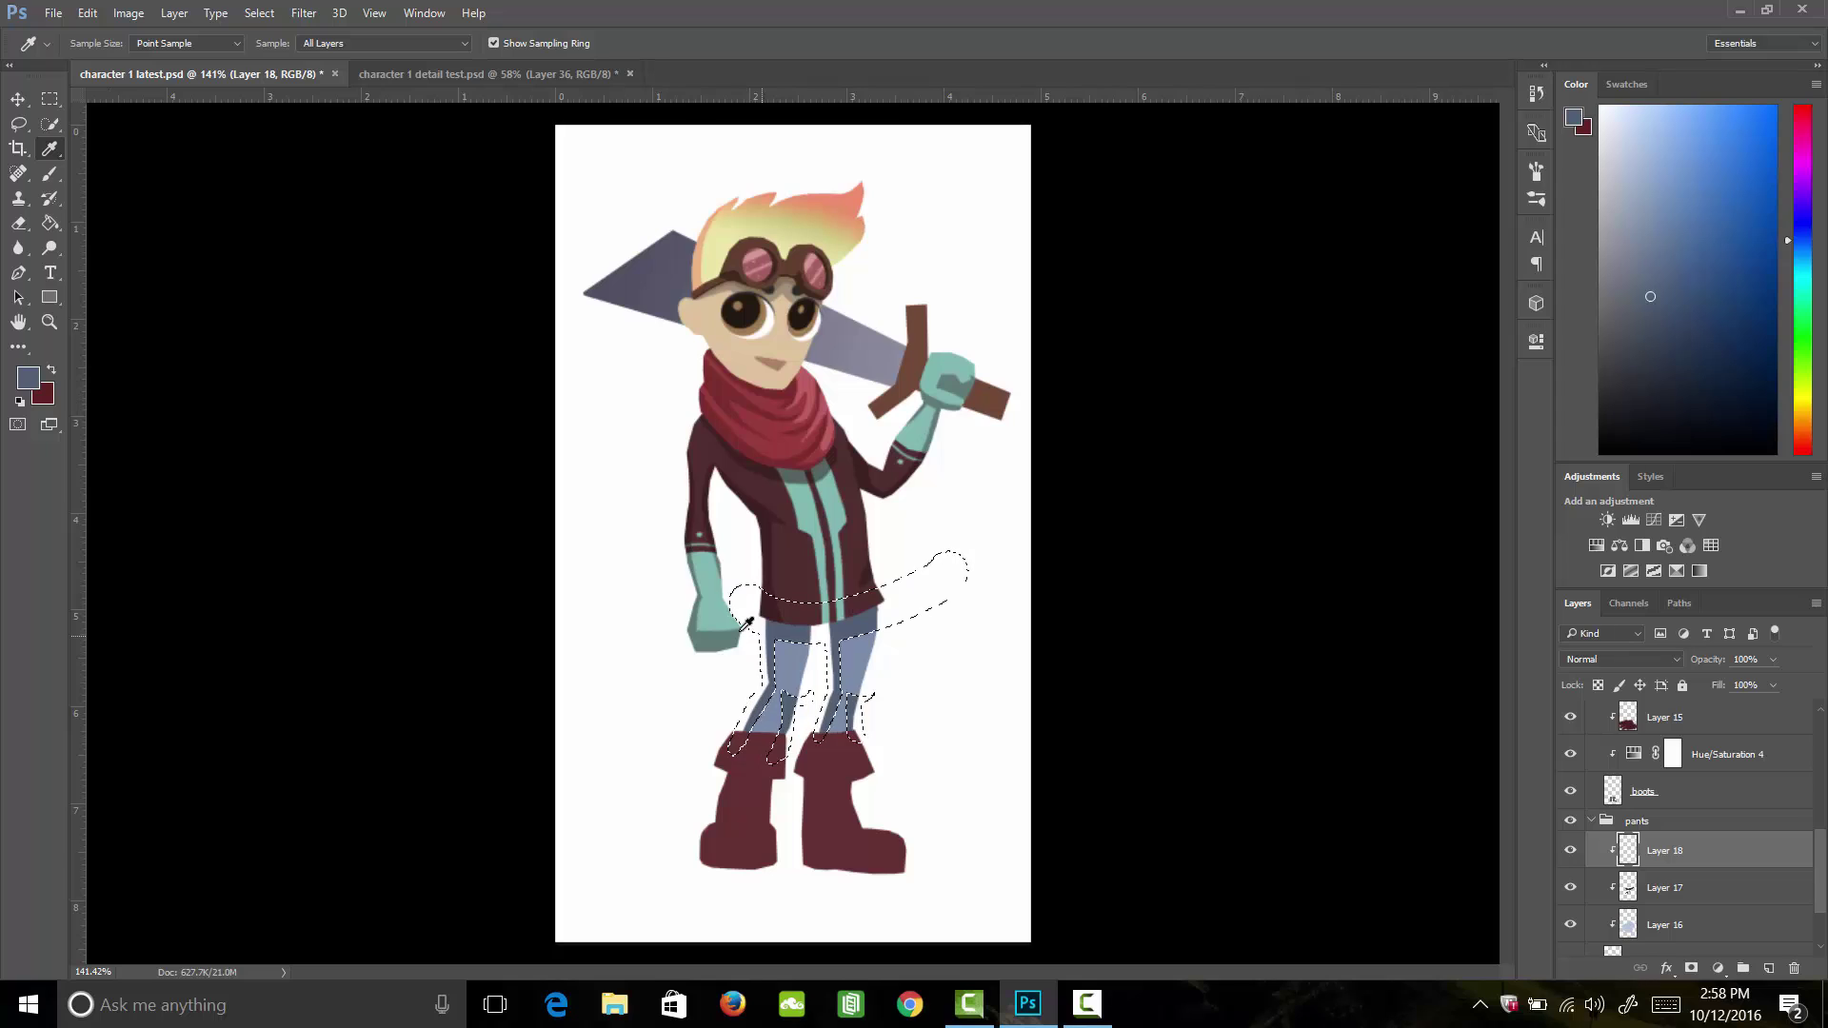
pyautogui.click(27, 377)
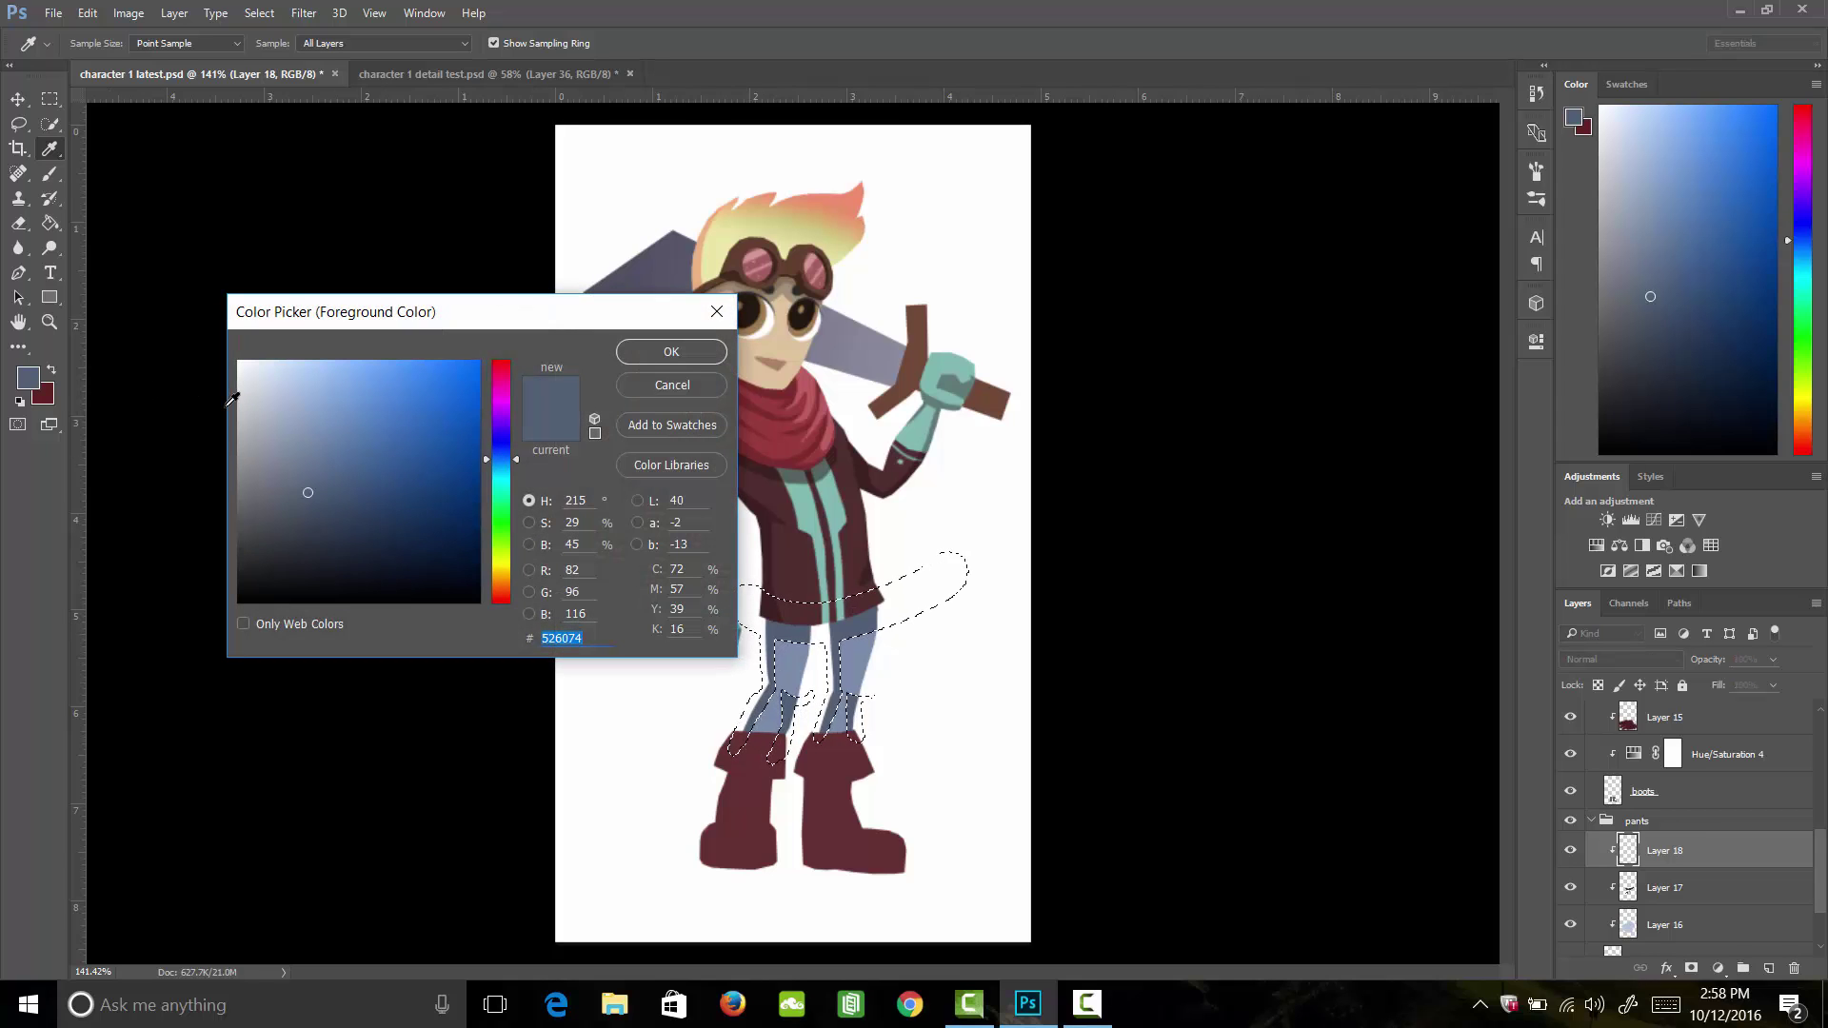
pyautogui.moveTo(314, 514); pyautogui.dragTo(326, 535)
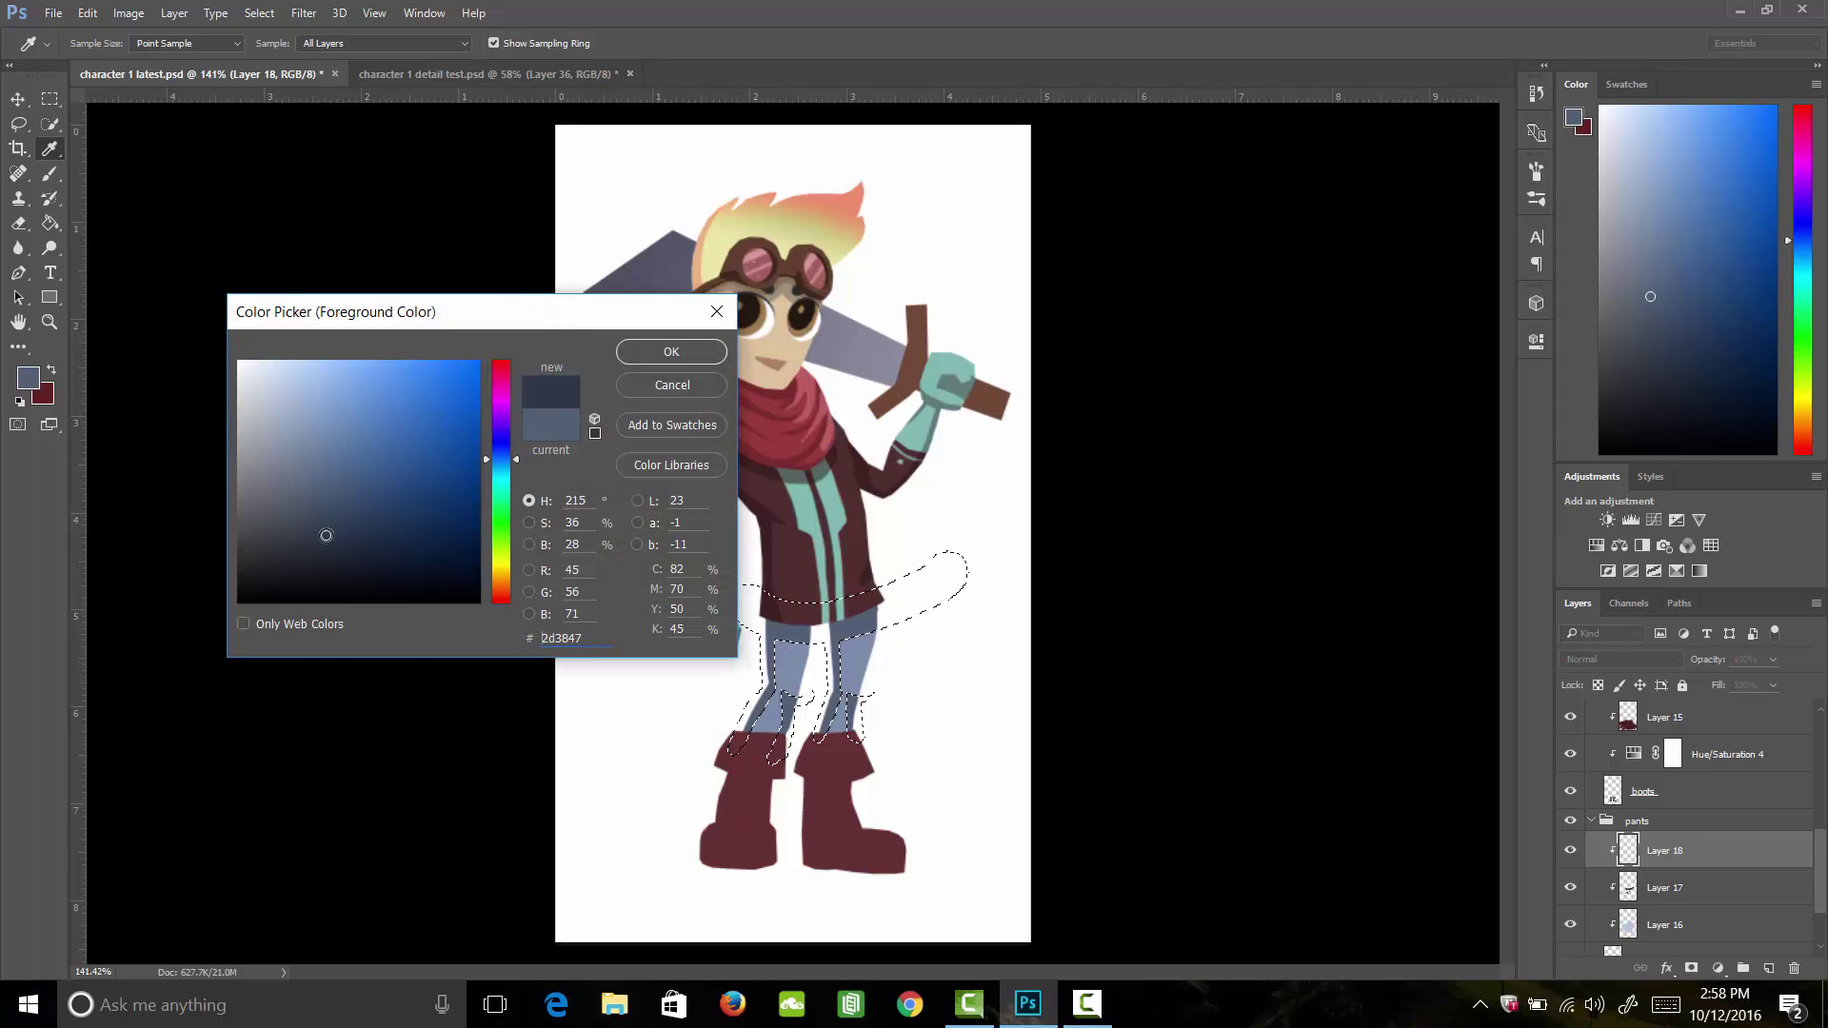
pyautogui.click(671, 351)
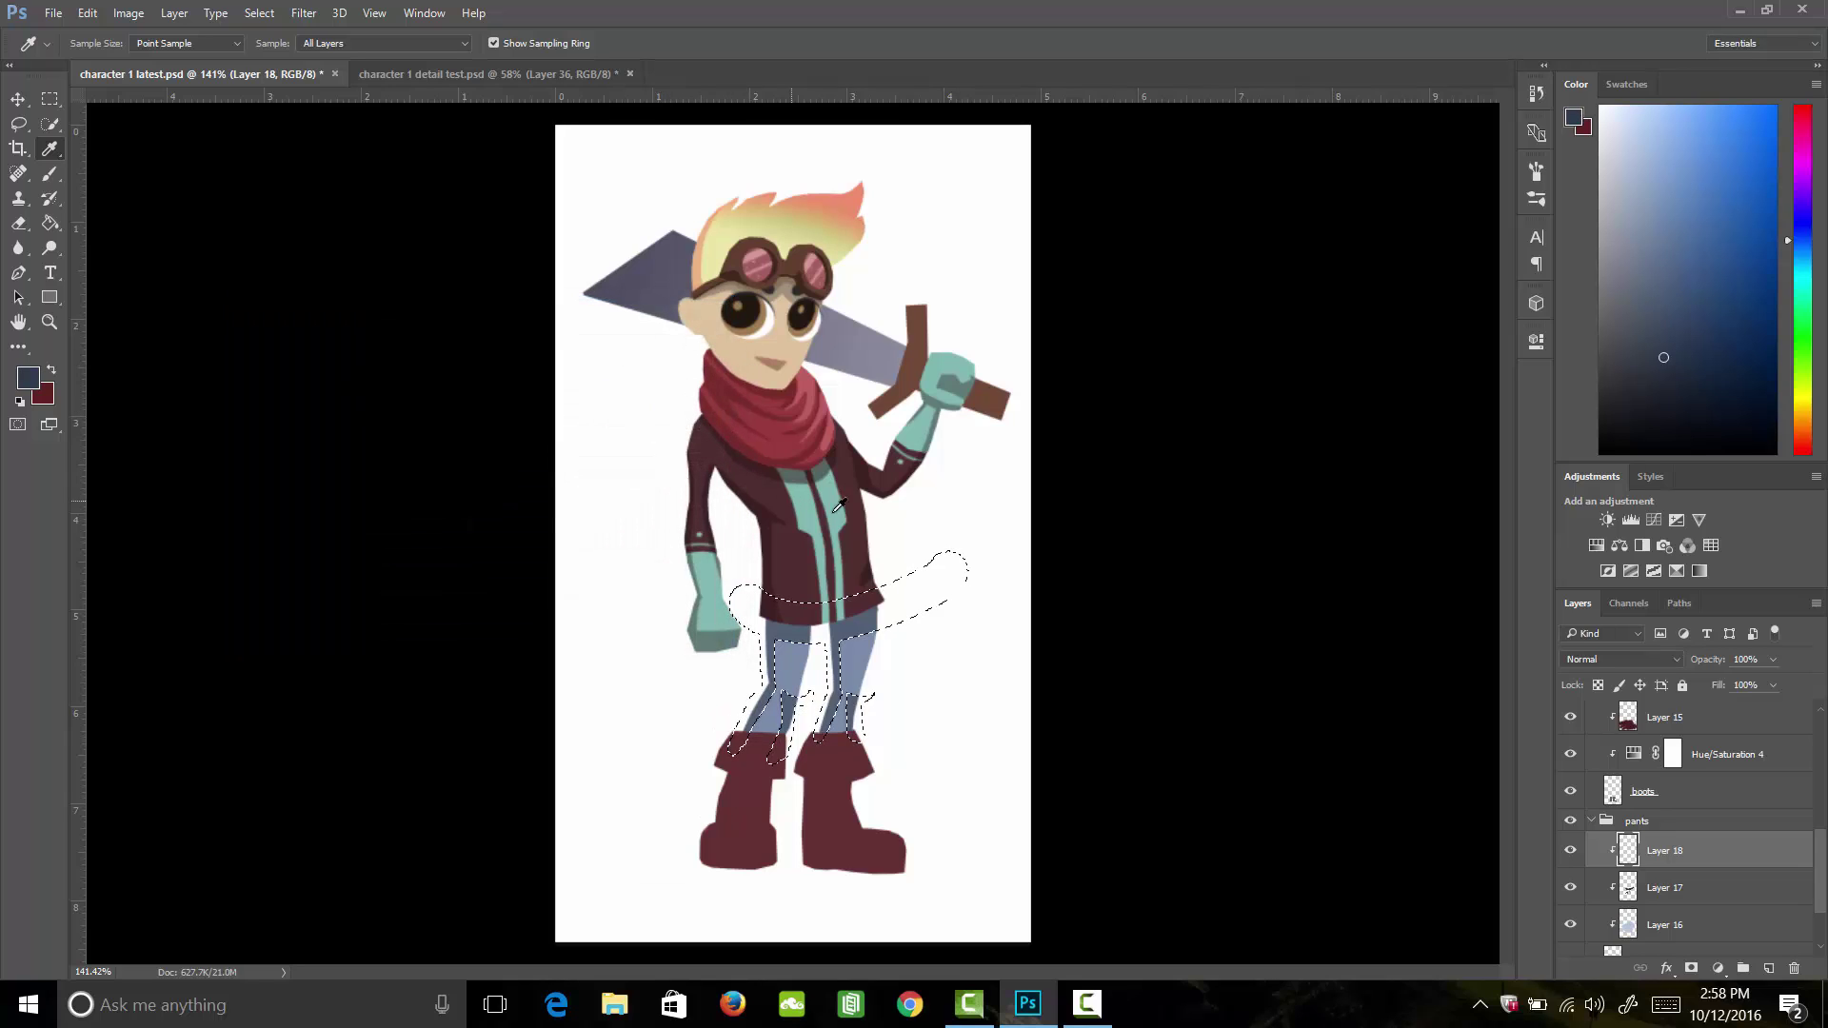
# Step: Paint a soft darker shade on the pants just below the shirt hem with a 30 px, 0% hardness brush, and deselect
pyautogui.click(1536, 171)
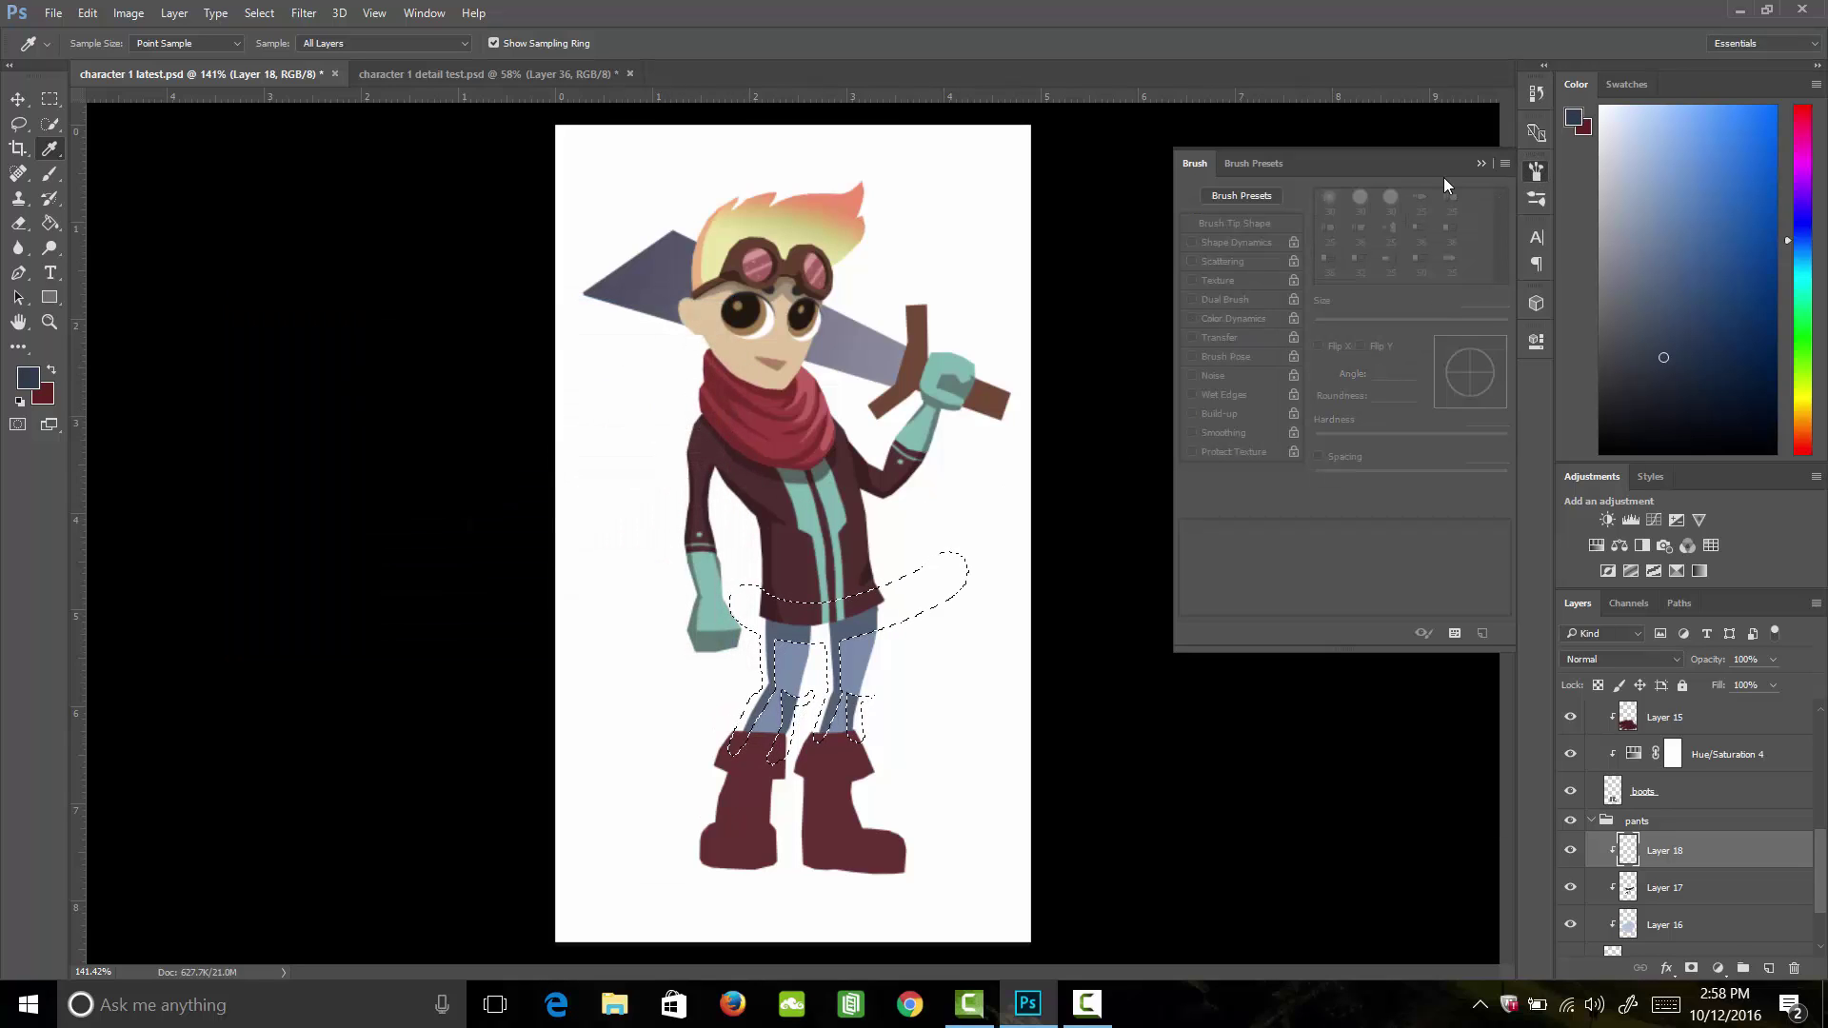
pyautogui.press('b')
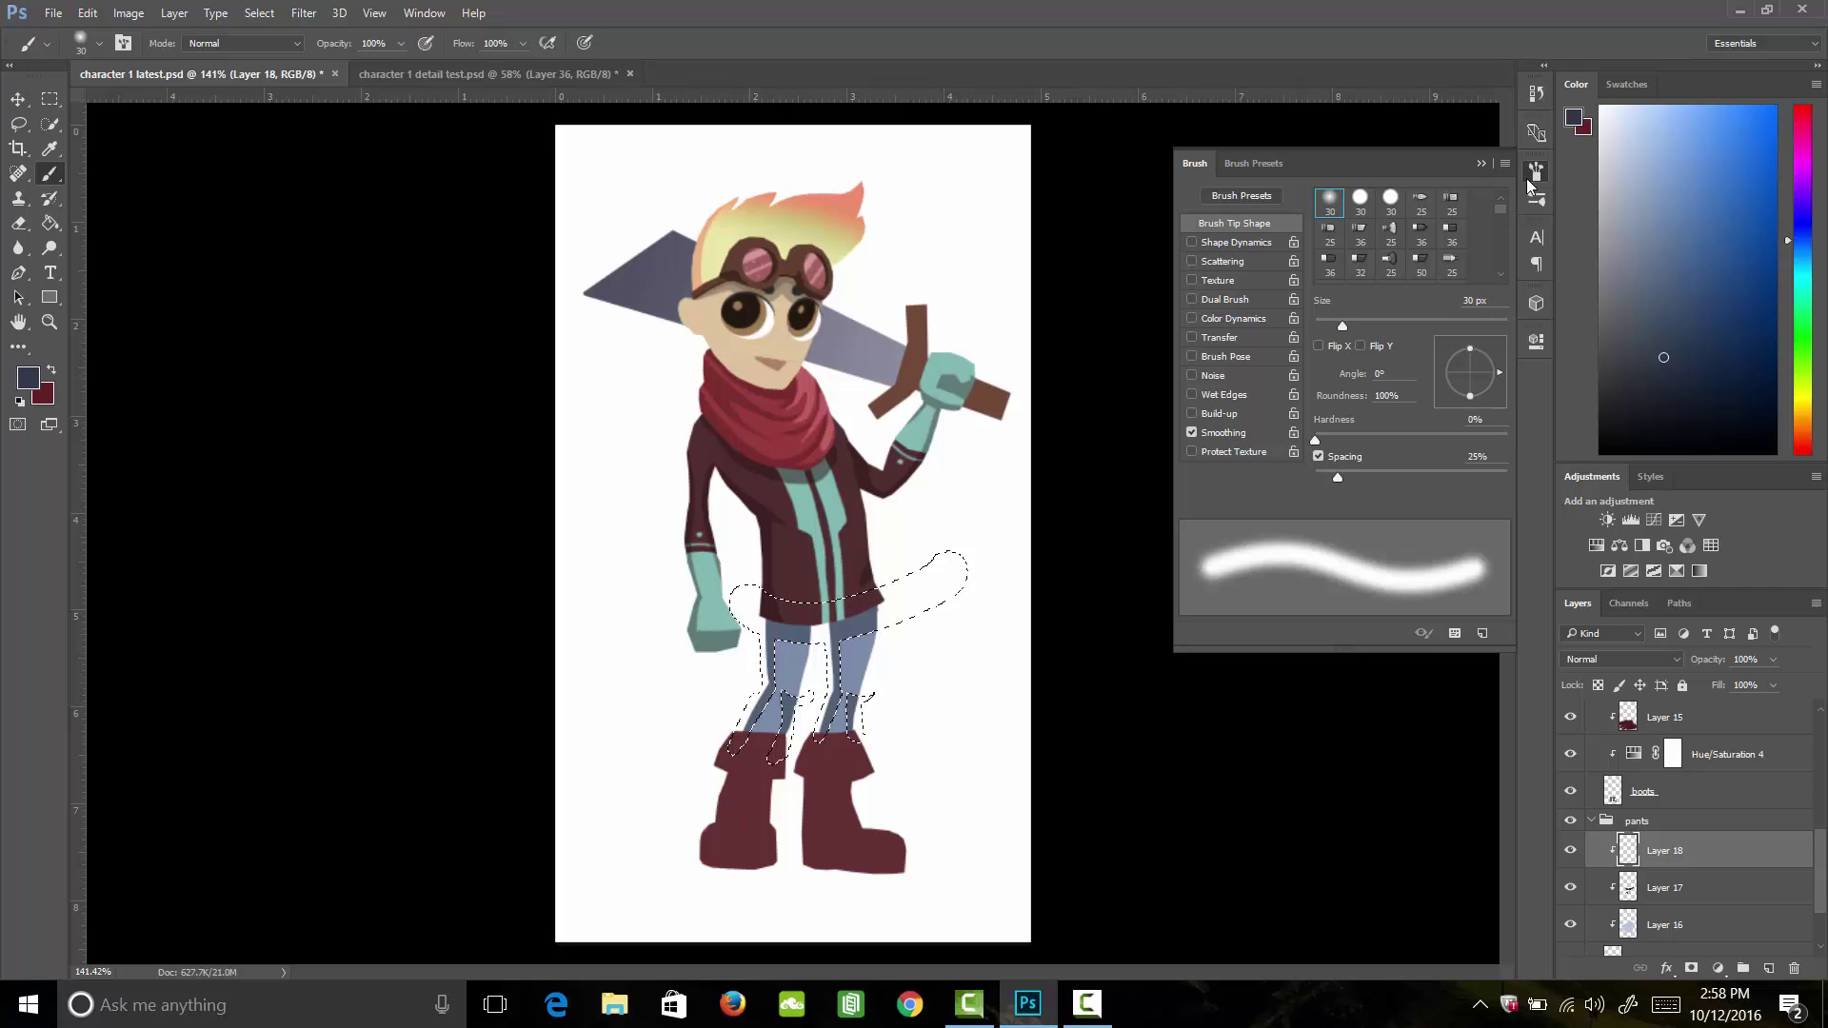
pyautogui.click(1536, 173)
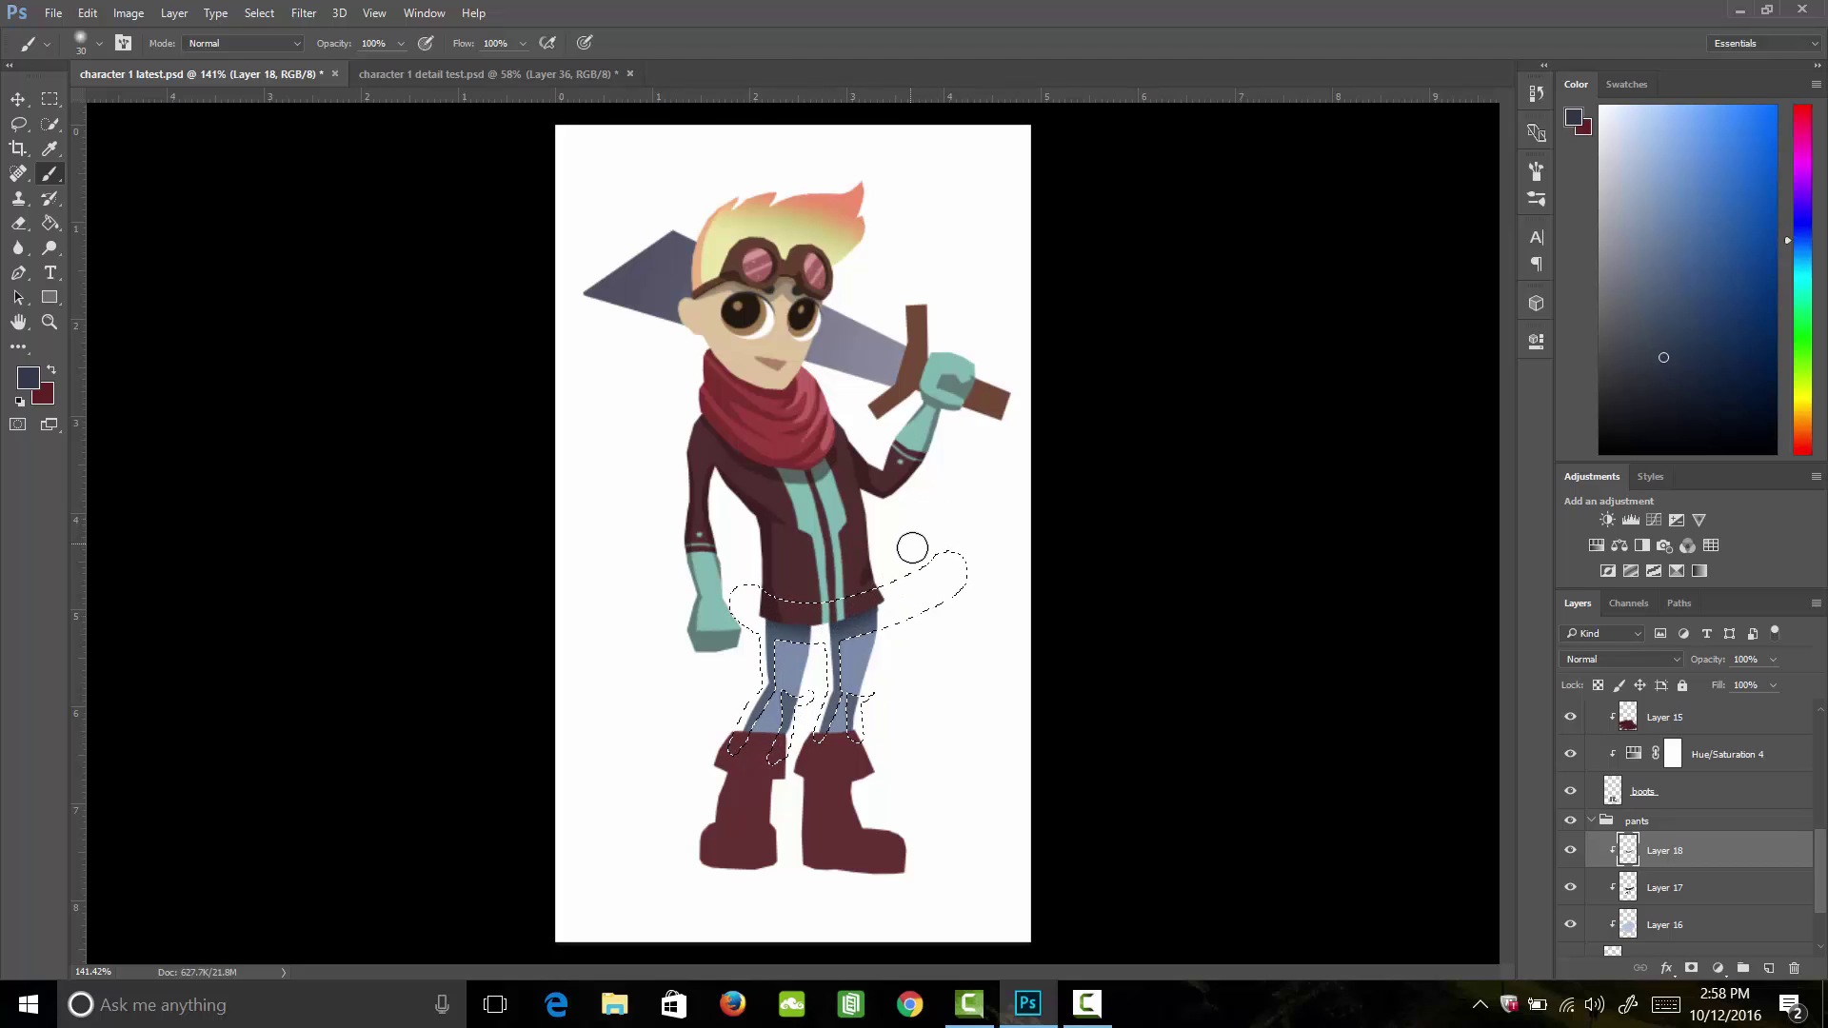
pyautogui.press('m')
pyautogui.hotkey('ctrl', 'd')
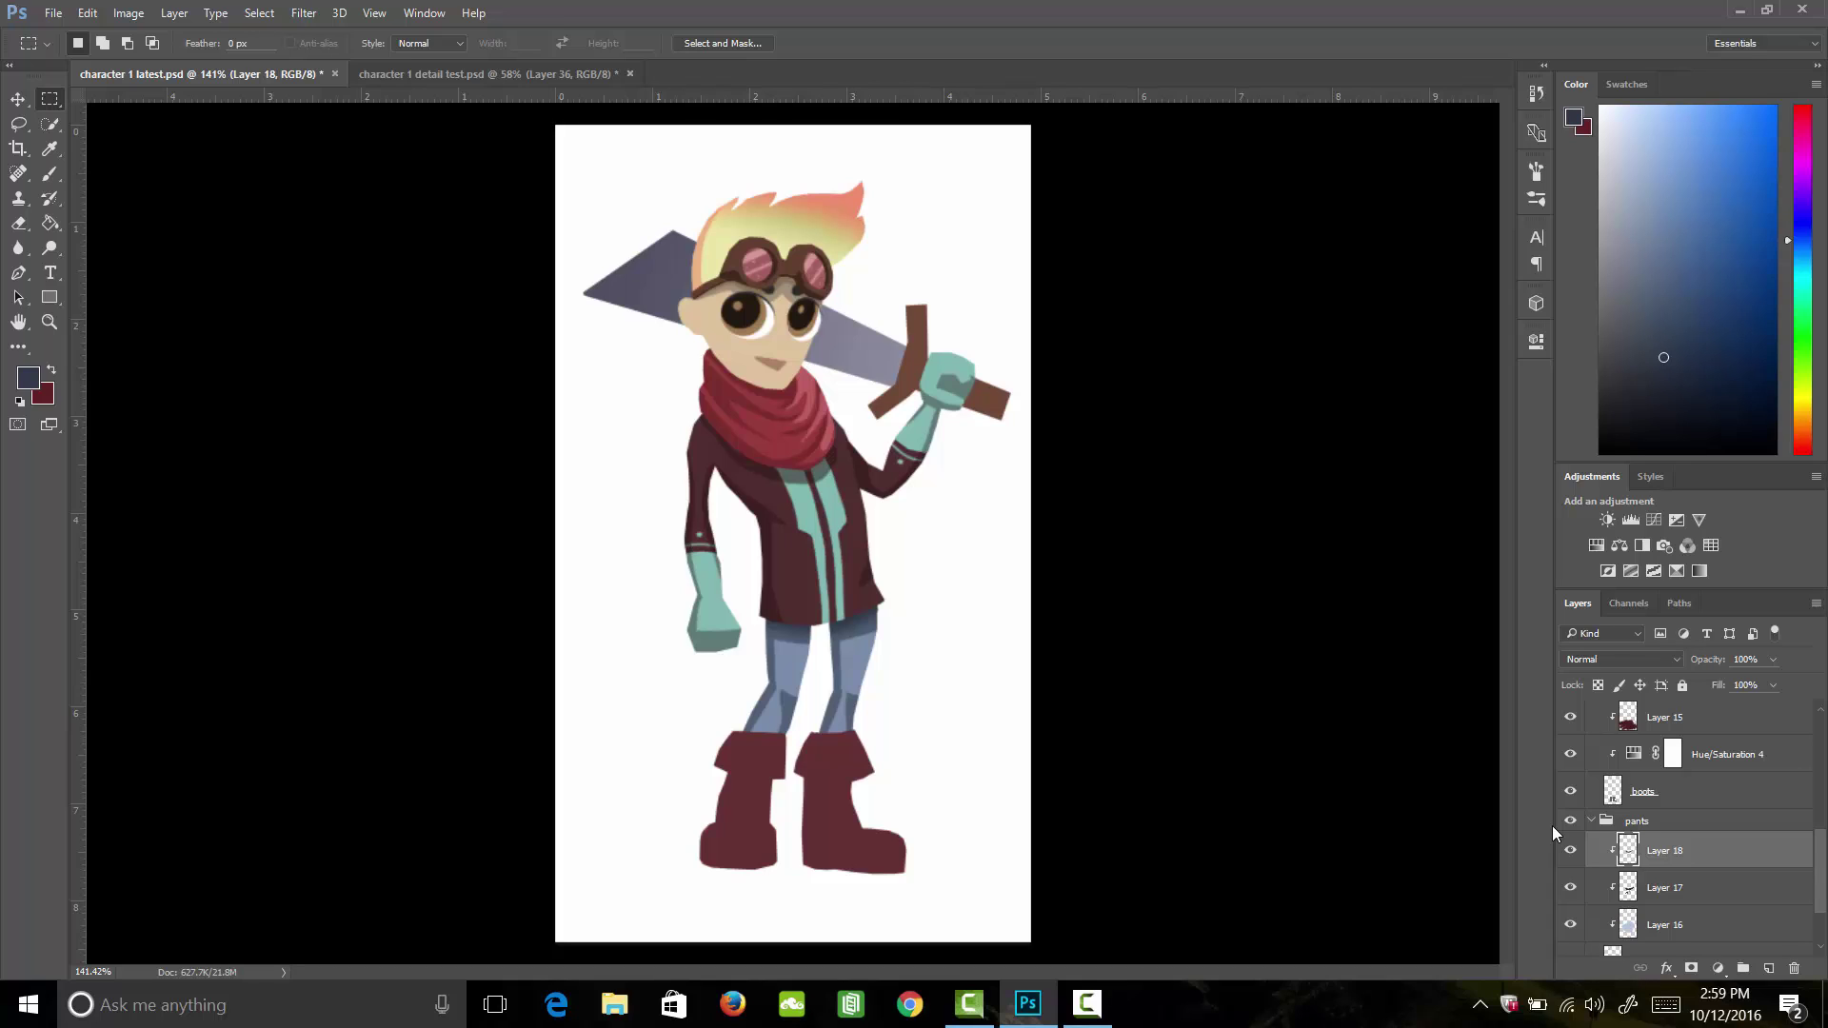
# Step: Rename Layer 18 and Layer 17 in the pants group as shadow
pyautogui.doubleClick(1688, 852)
pyautogui.write('sha')
pyautogui.write('dwo')
pyautogui.press('BackSpace')
pyautogui.press('BackSpace')
pyautogui.write('ow')
pyautogui.press('Return')
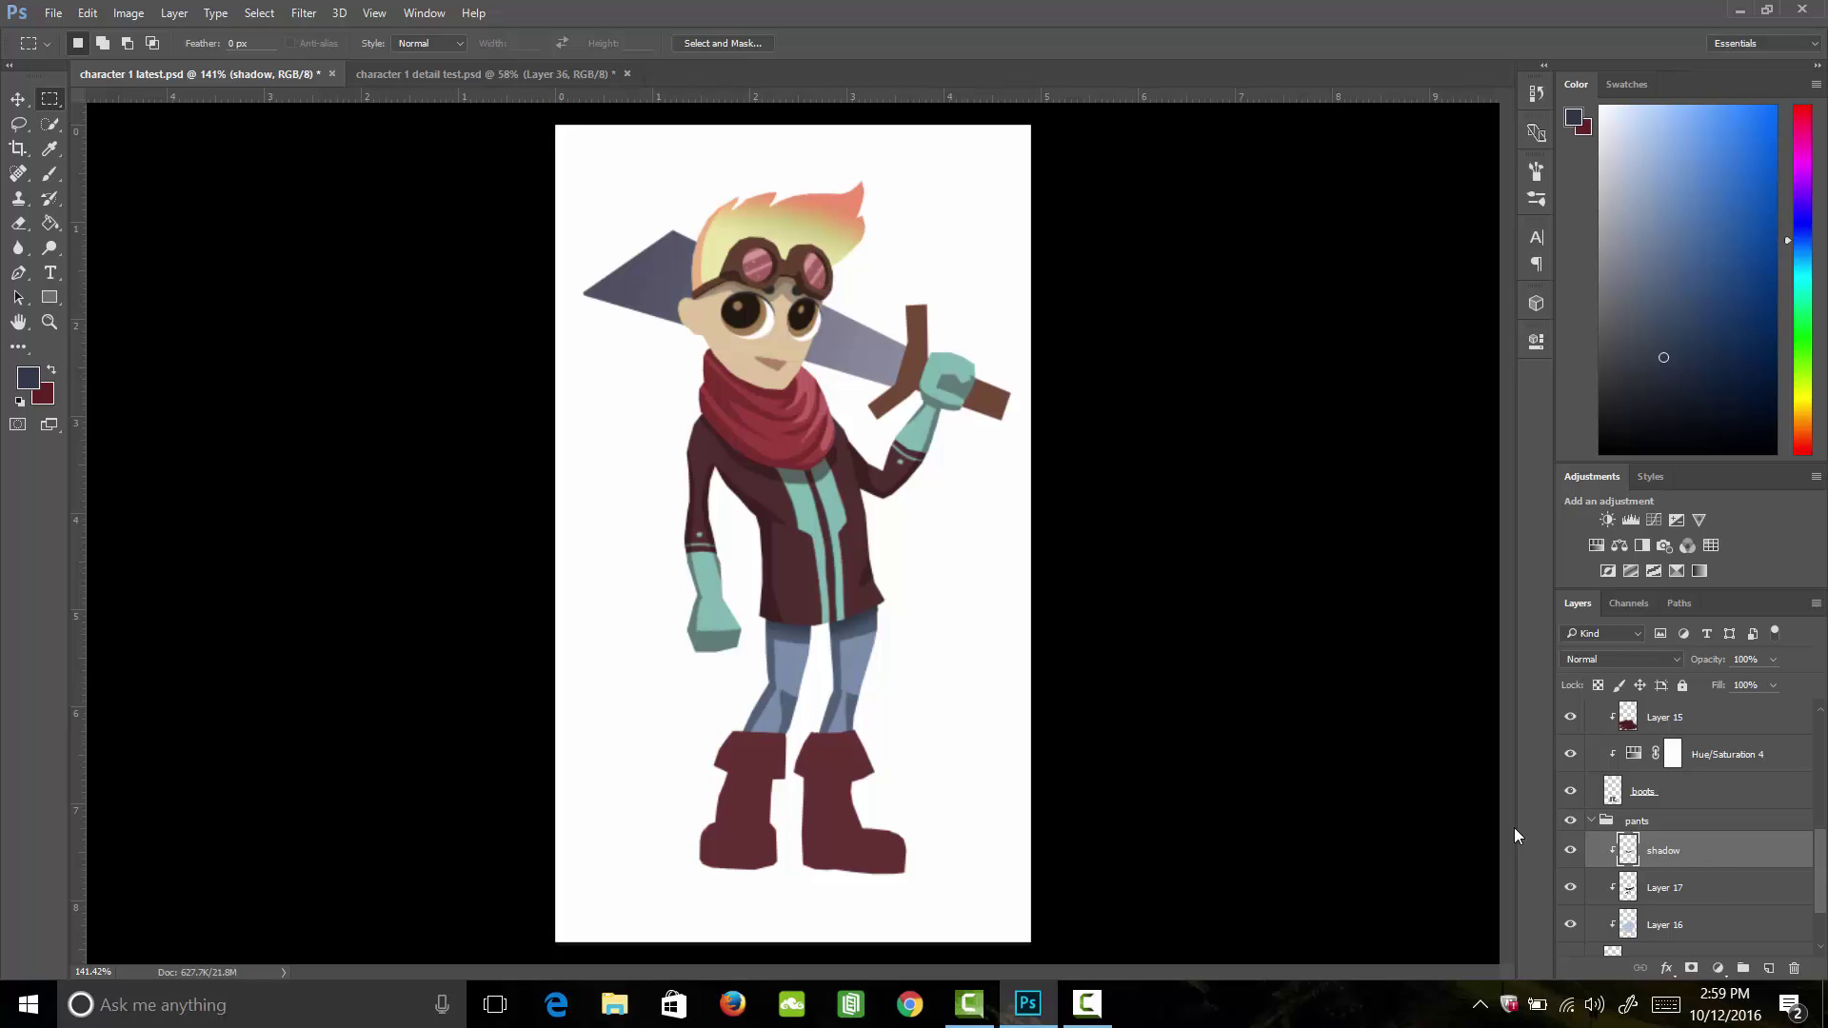
pyautogui.doubleClick(1668, 888)
pyautogui.write('shadow')
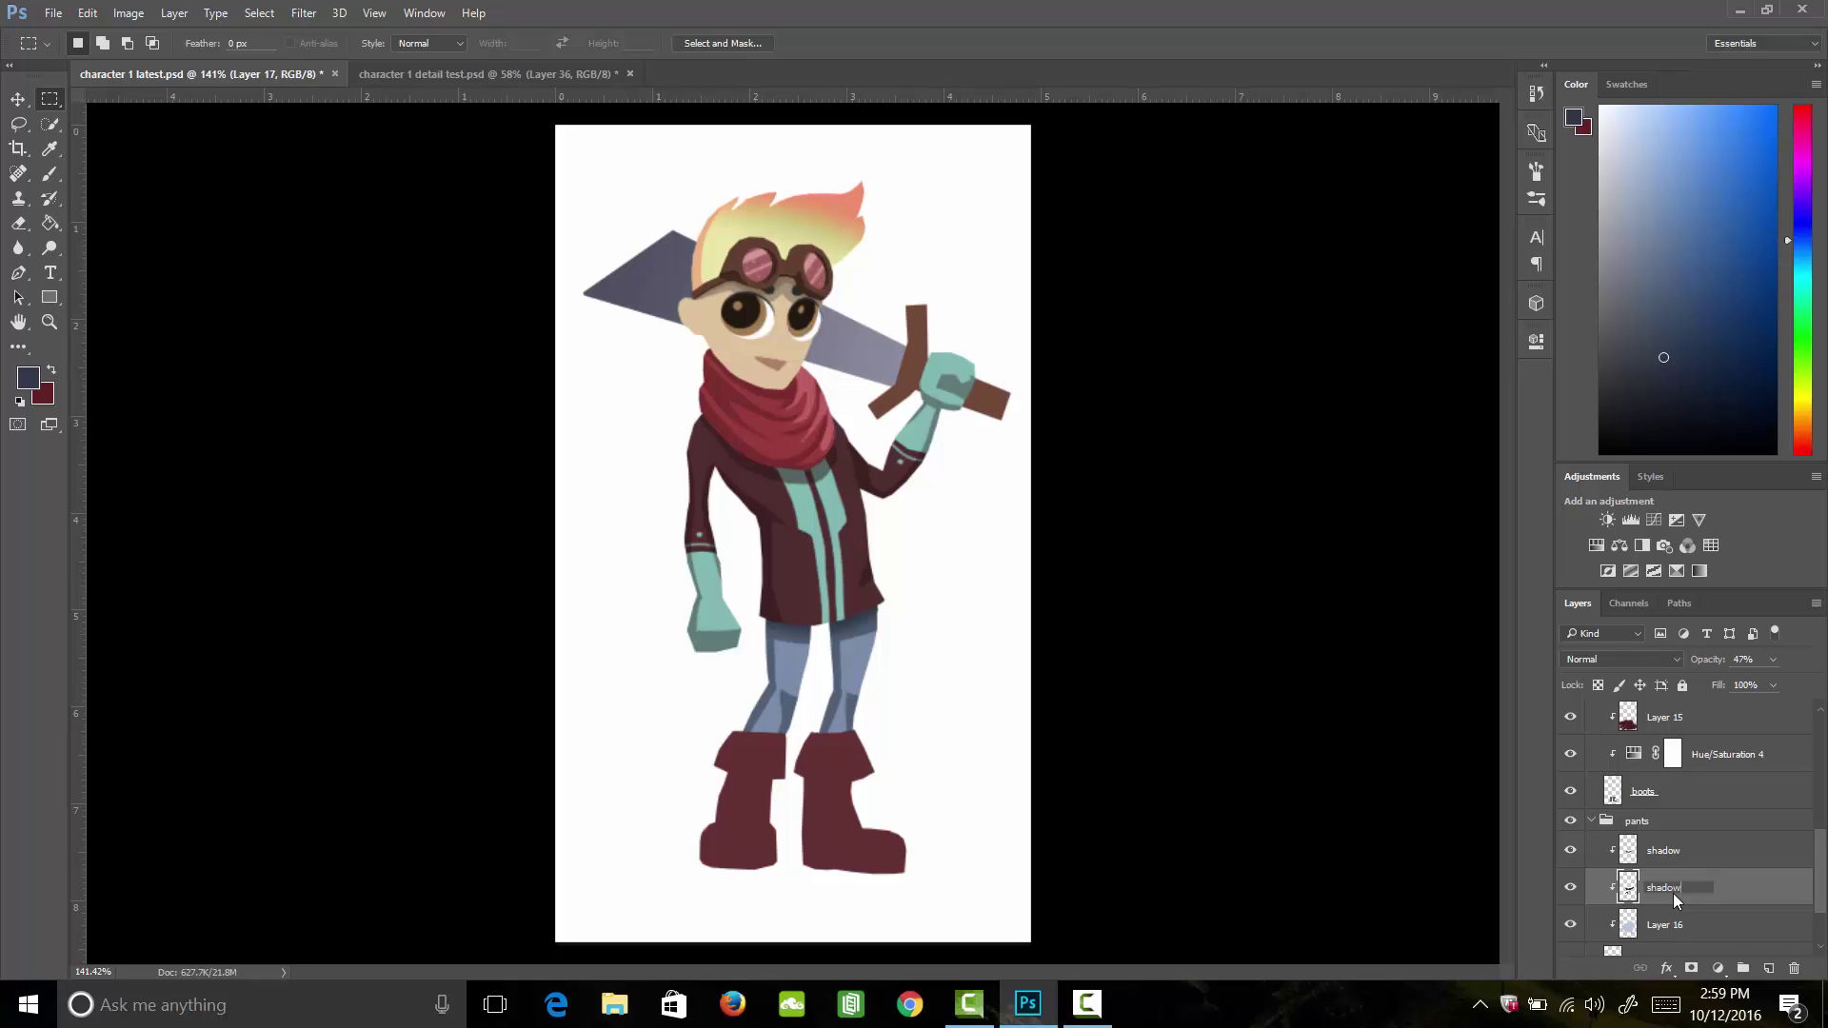
# Step: Rename Layer 16 in the pants group as color and collapse the group
pyautogui.doubleClick(1662, 924)
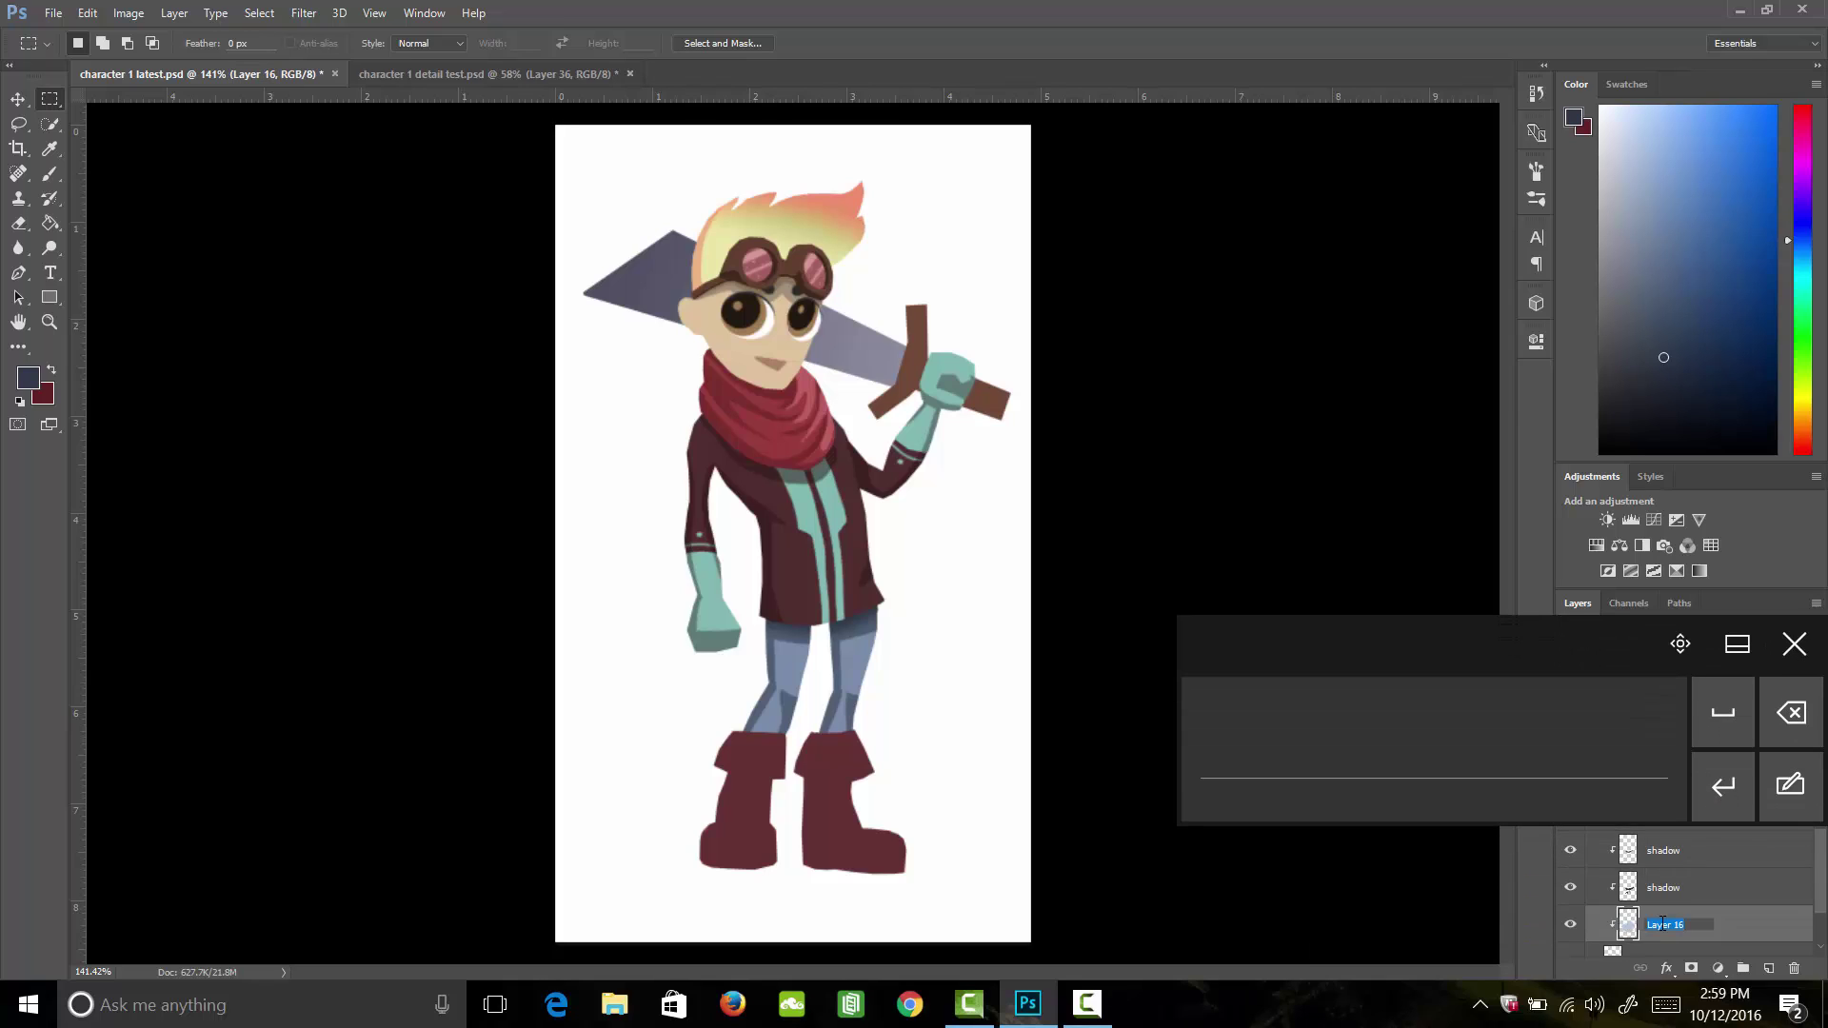
pyautogui.write('d')
pyautogui.write('olor')
pyautogui.press('Return')
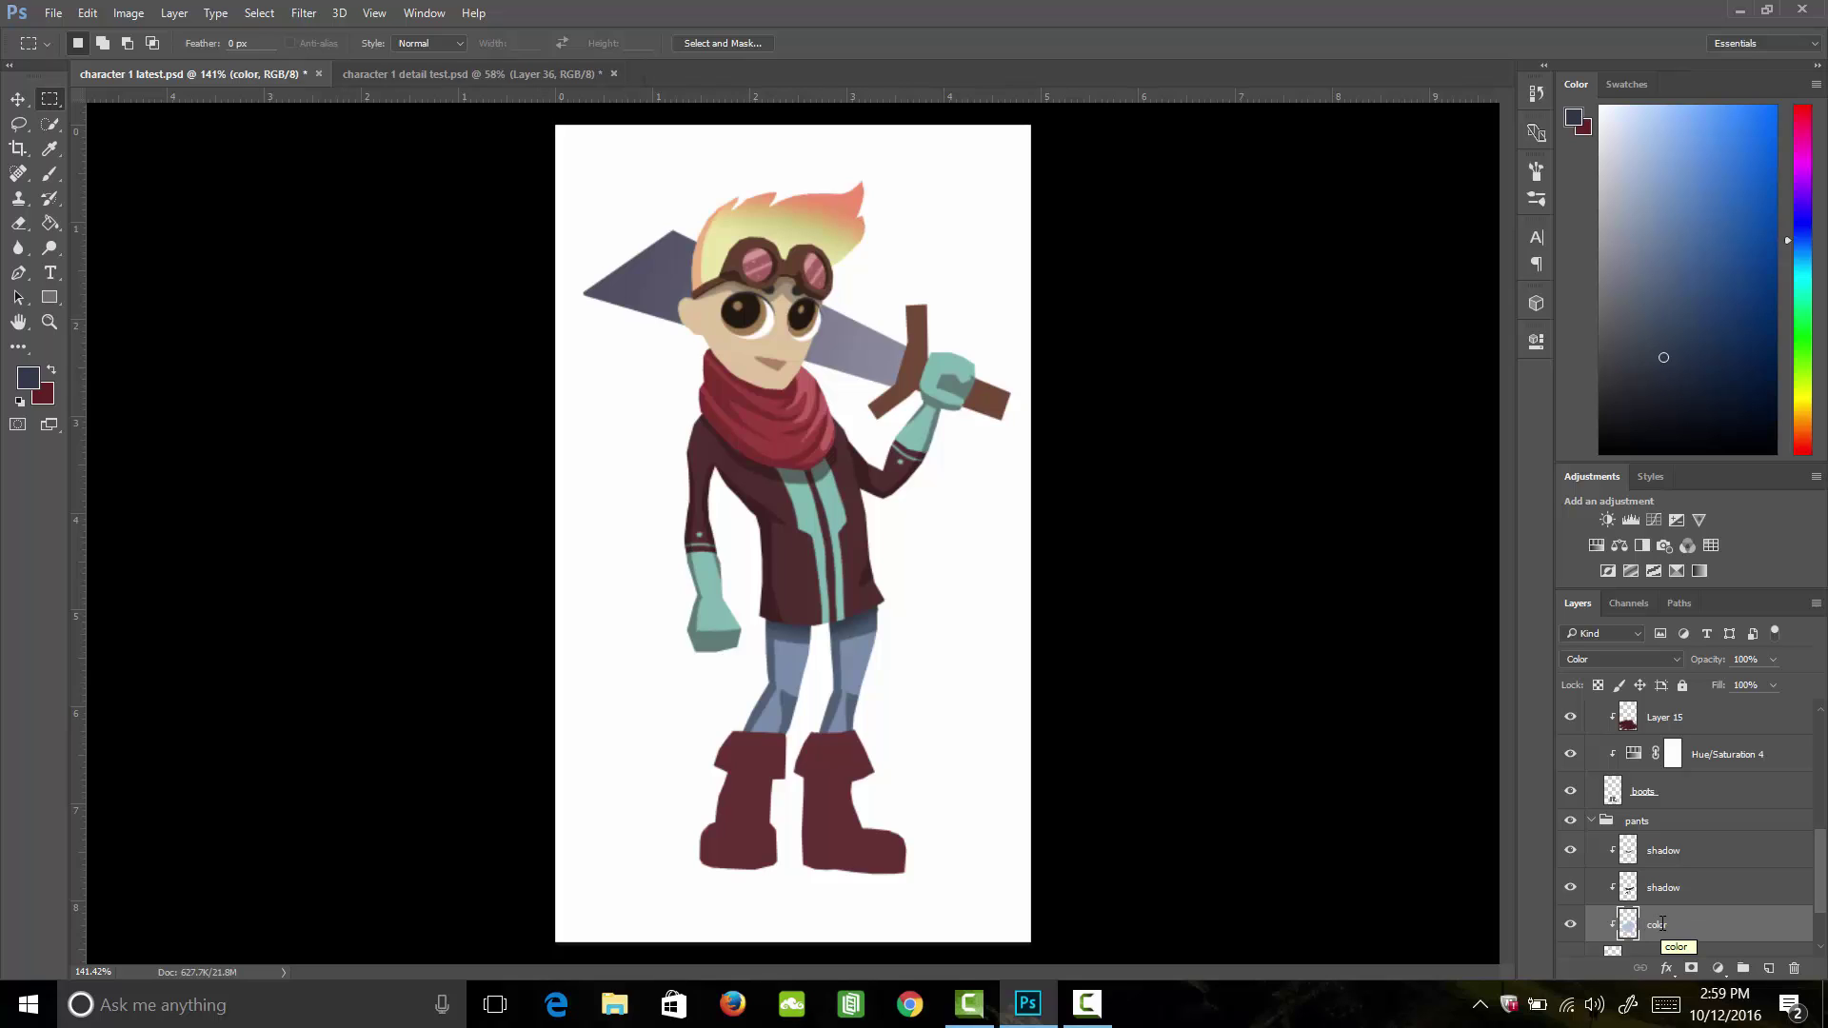
pyautogui.click(1591, 820)
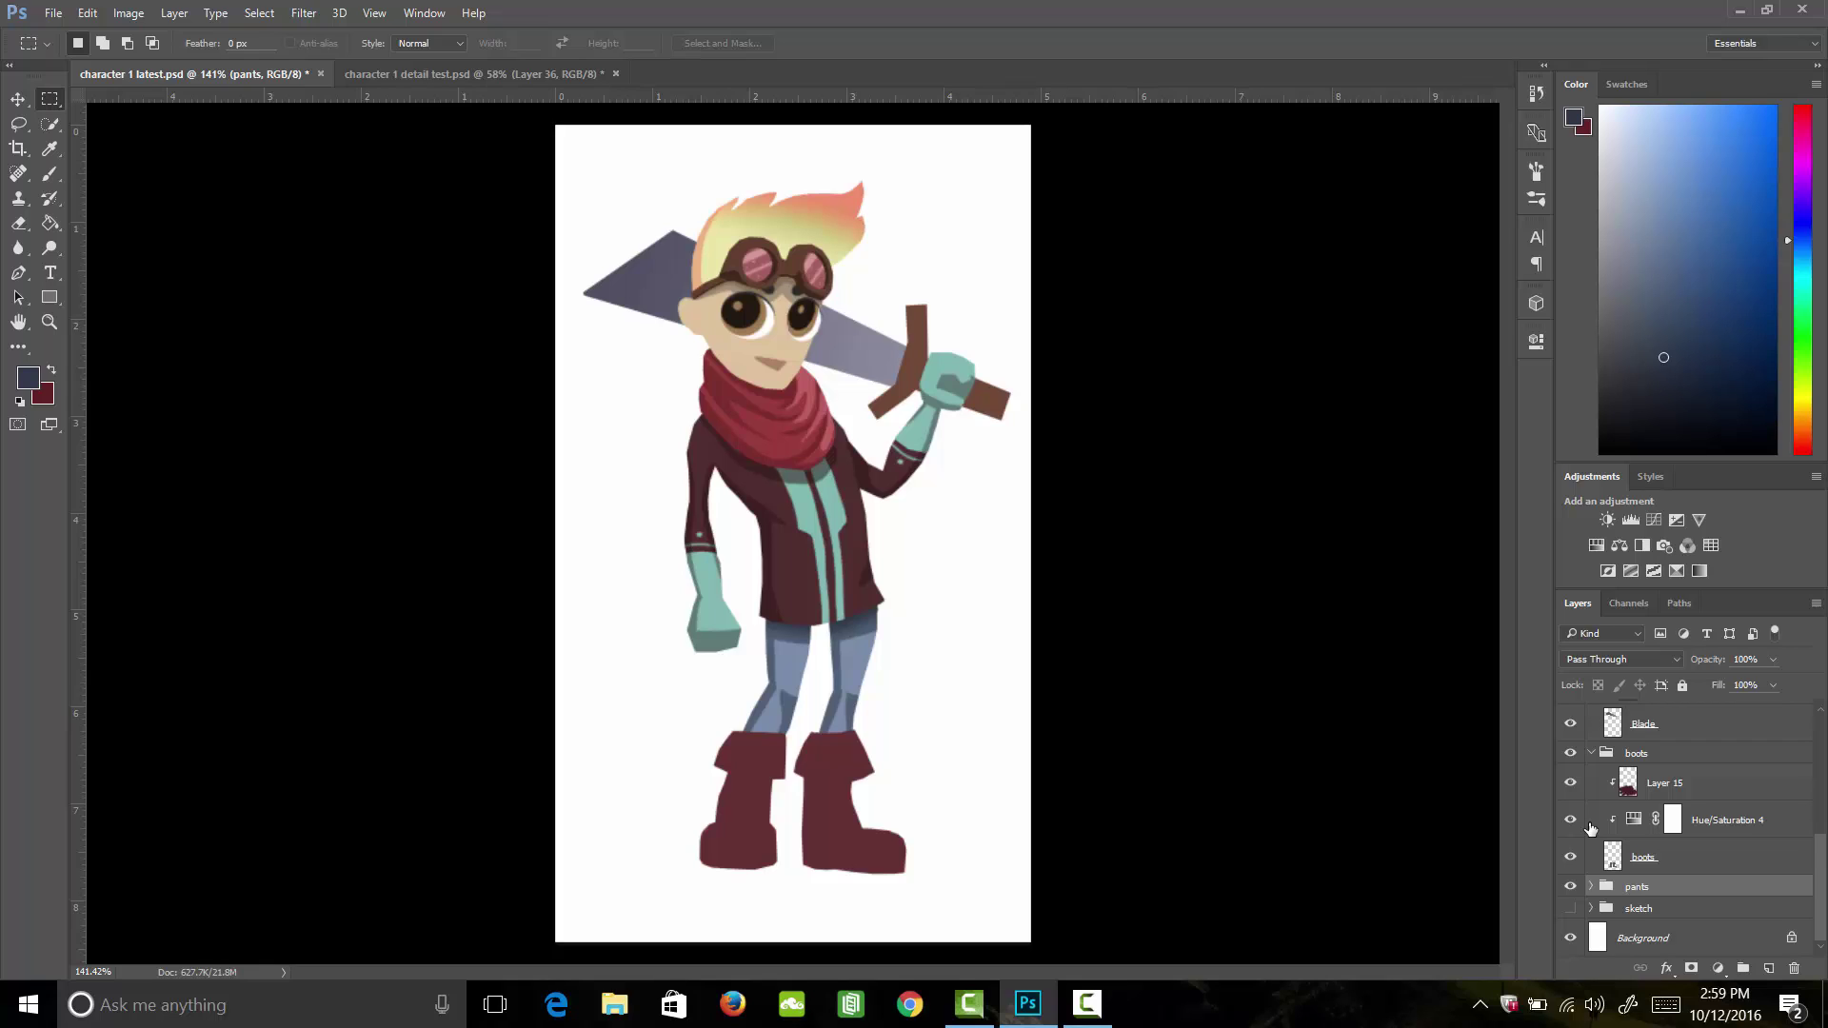
# Step: Add a clipped layer in the boots group and move it above Layer 15
pyautogui.click(1670, 857)
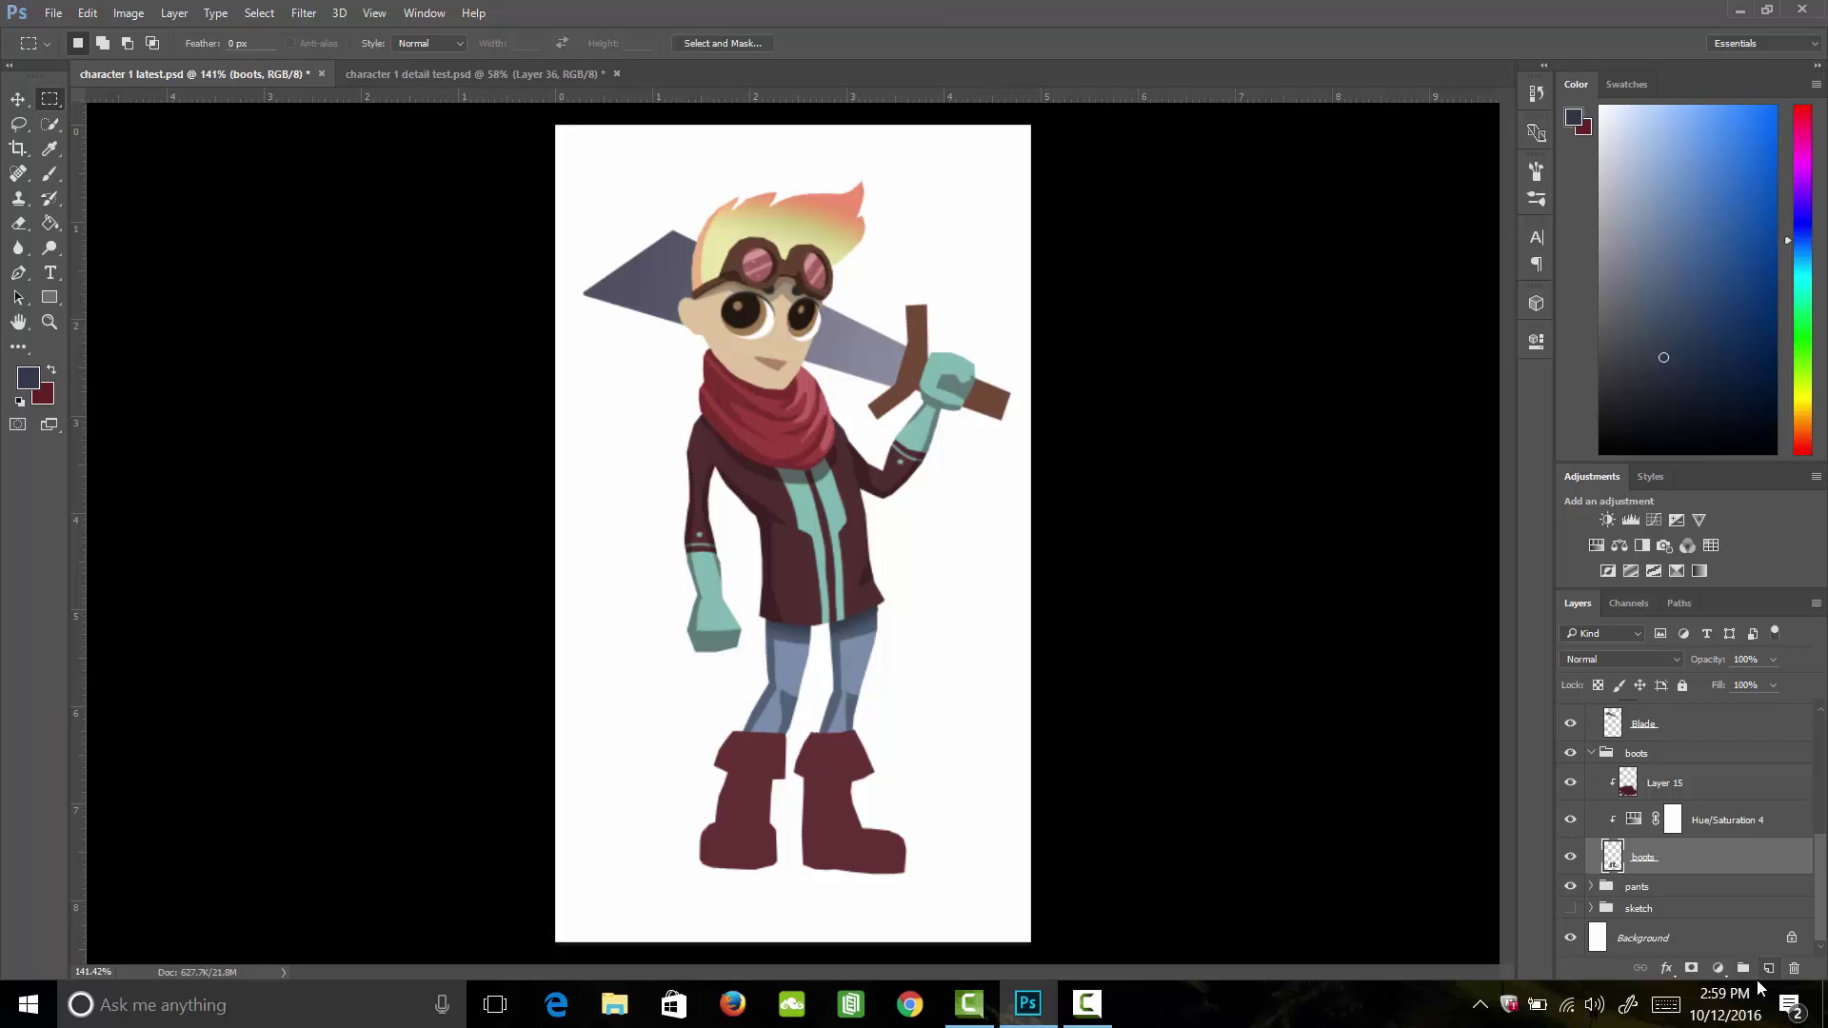
pyautogui.click(1769, 969)
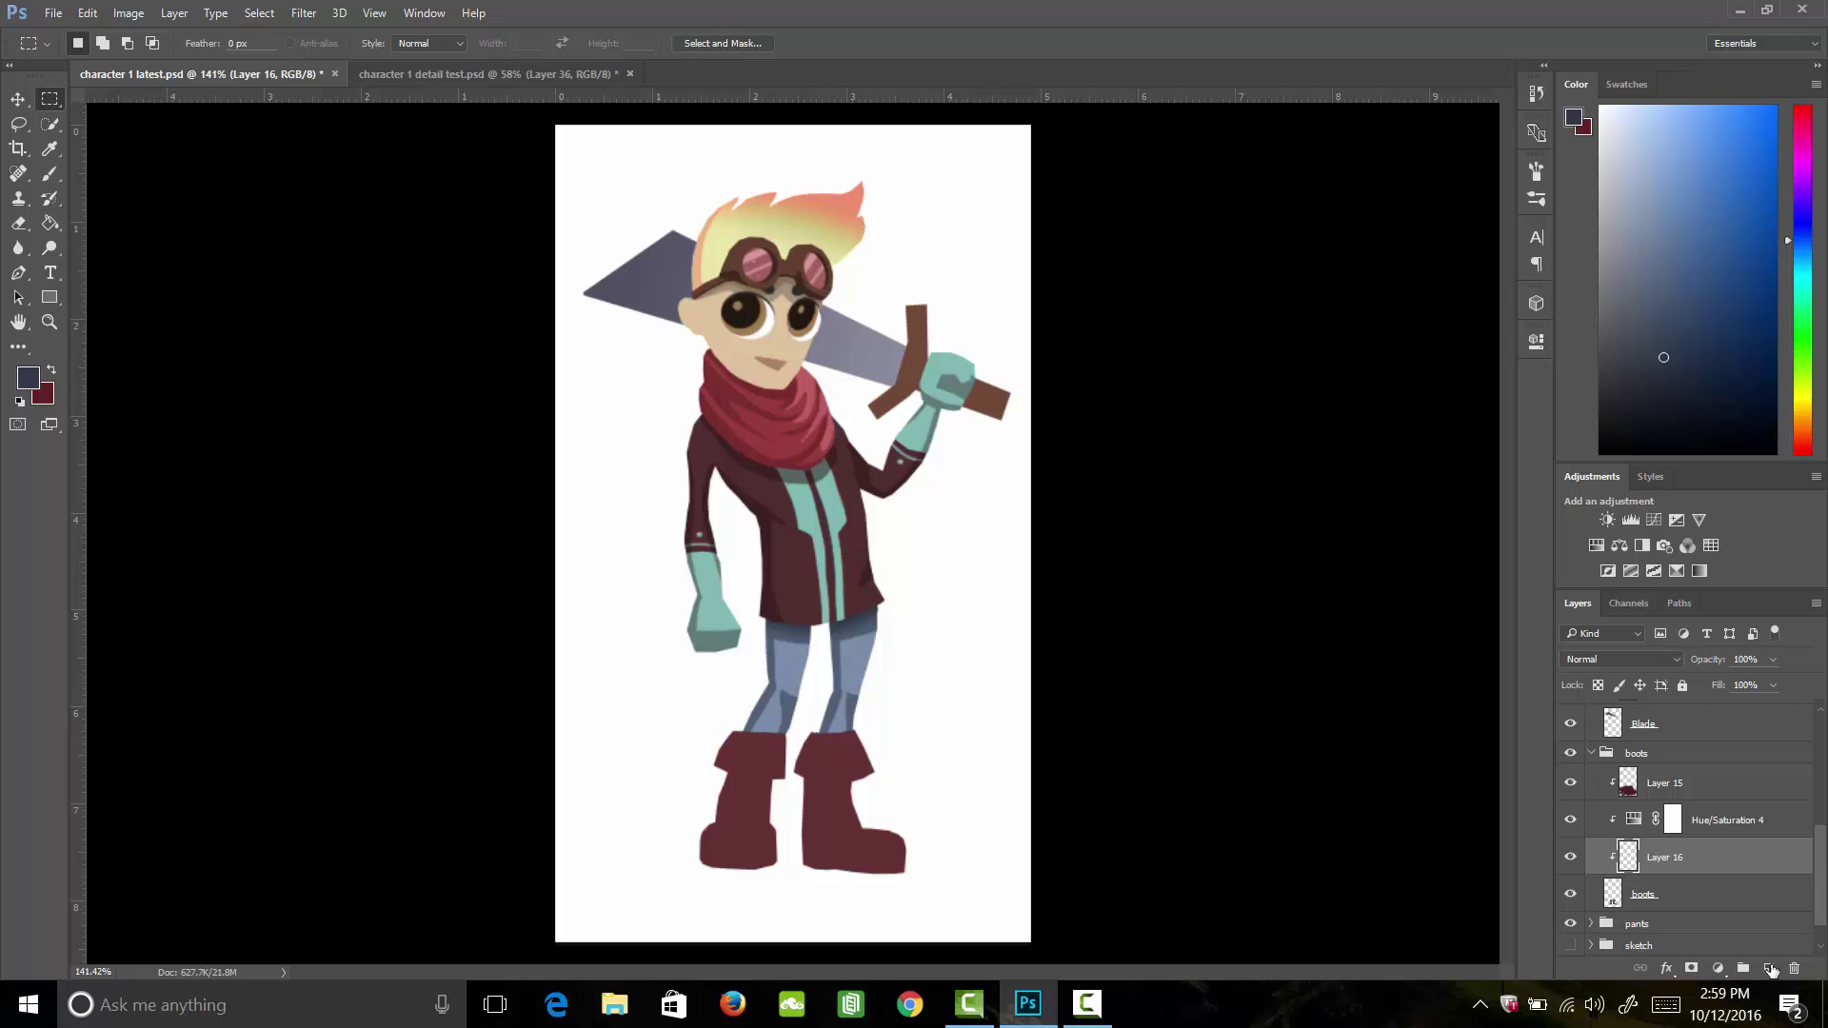
pyautogui.moveTo(1676, 857); pyautogui.dragTo(1691, 771)
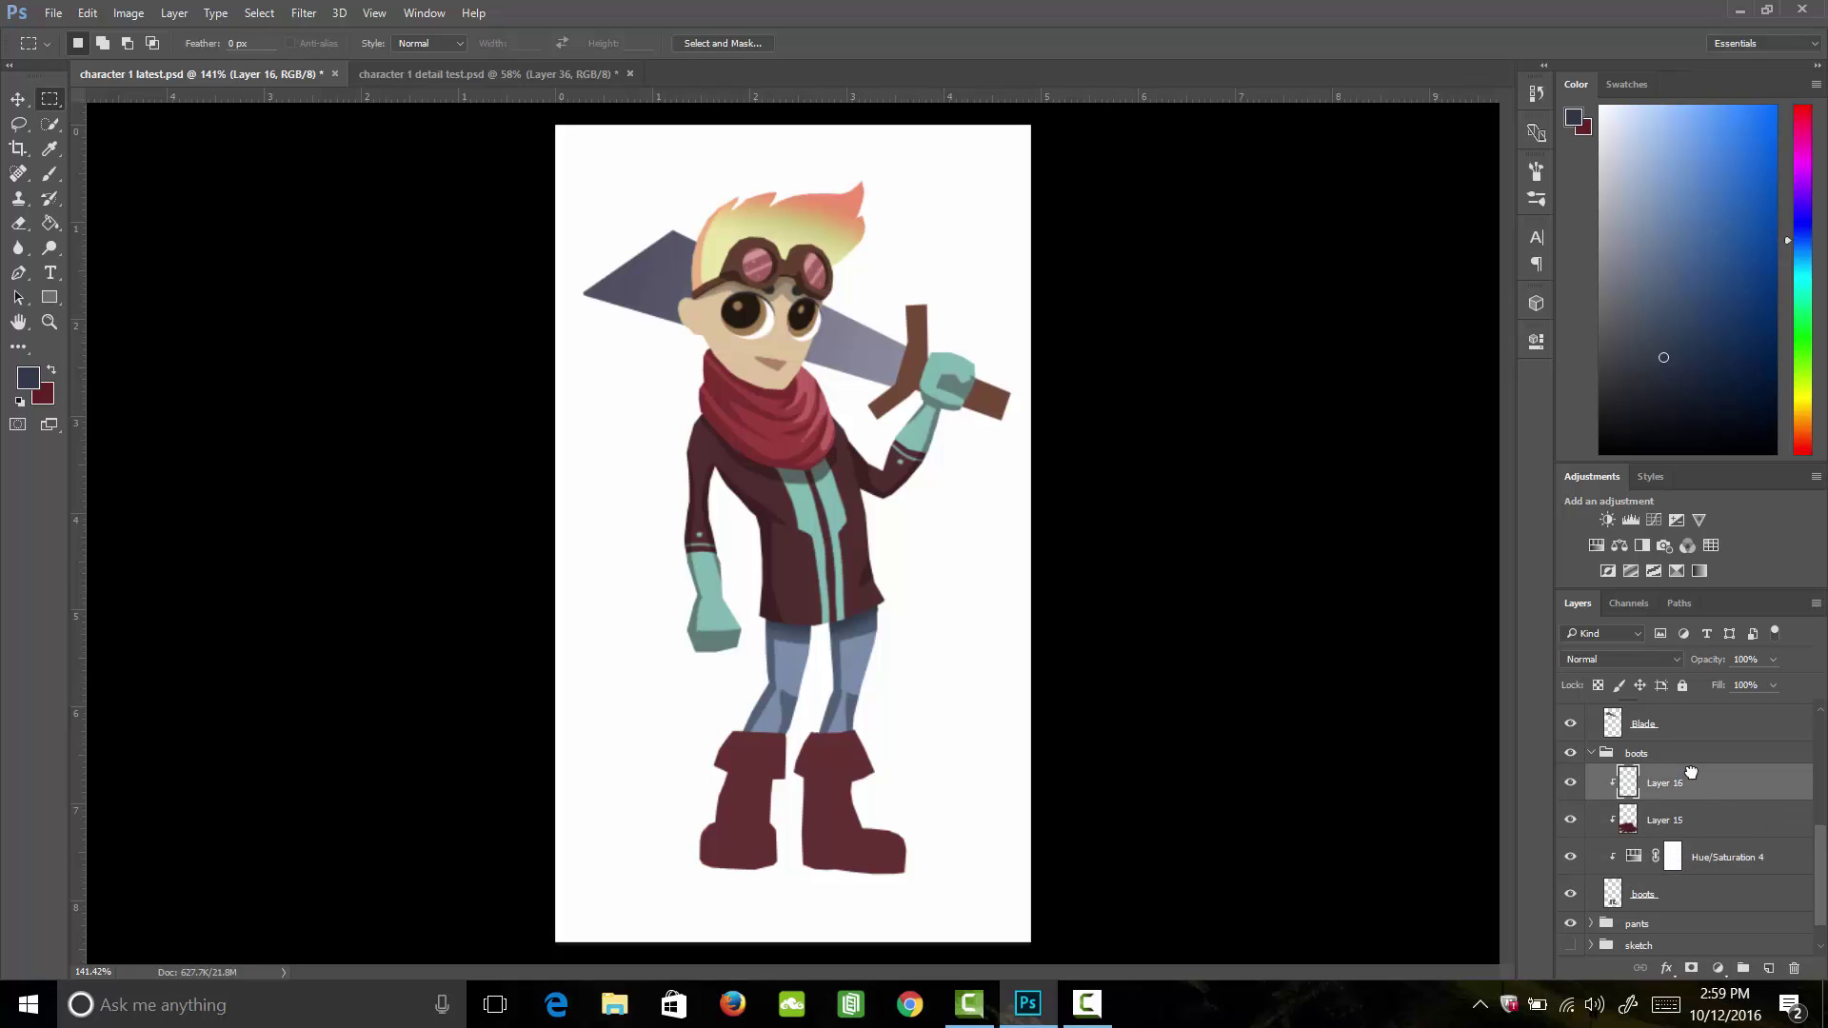
# Step: Sample the boots' dark red and darken it to 381b1b for the foreground colour
pyautogui.press('i')
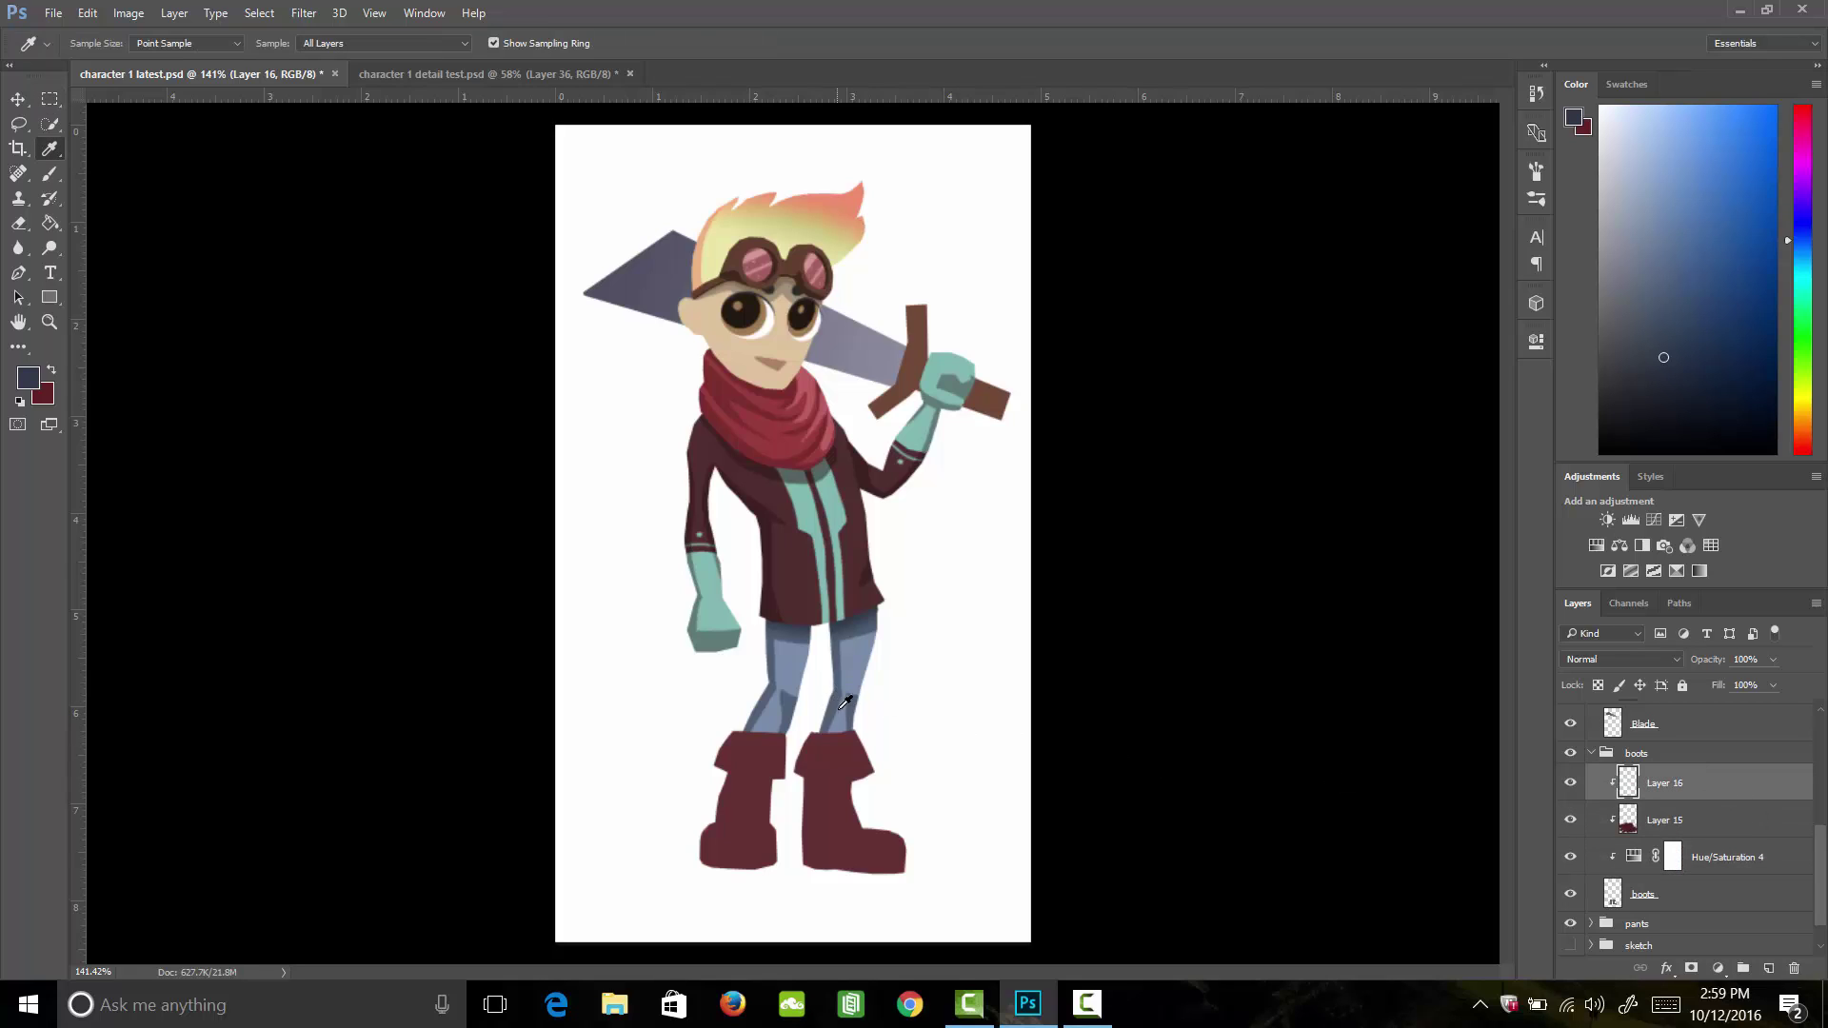
pyautogui.click(842, 764)
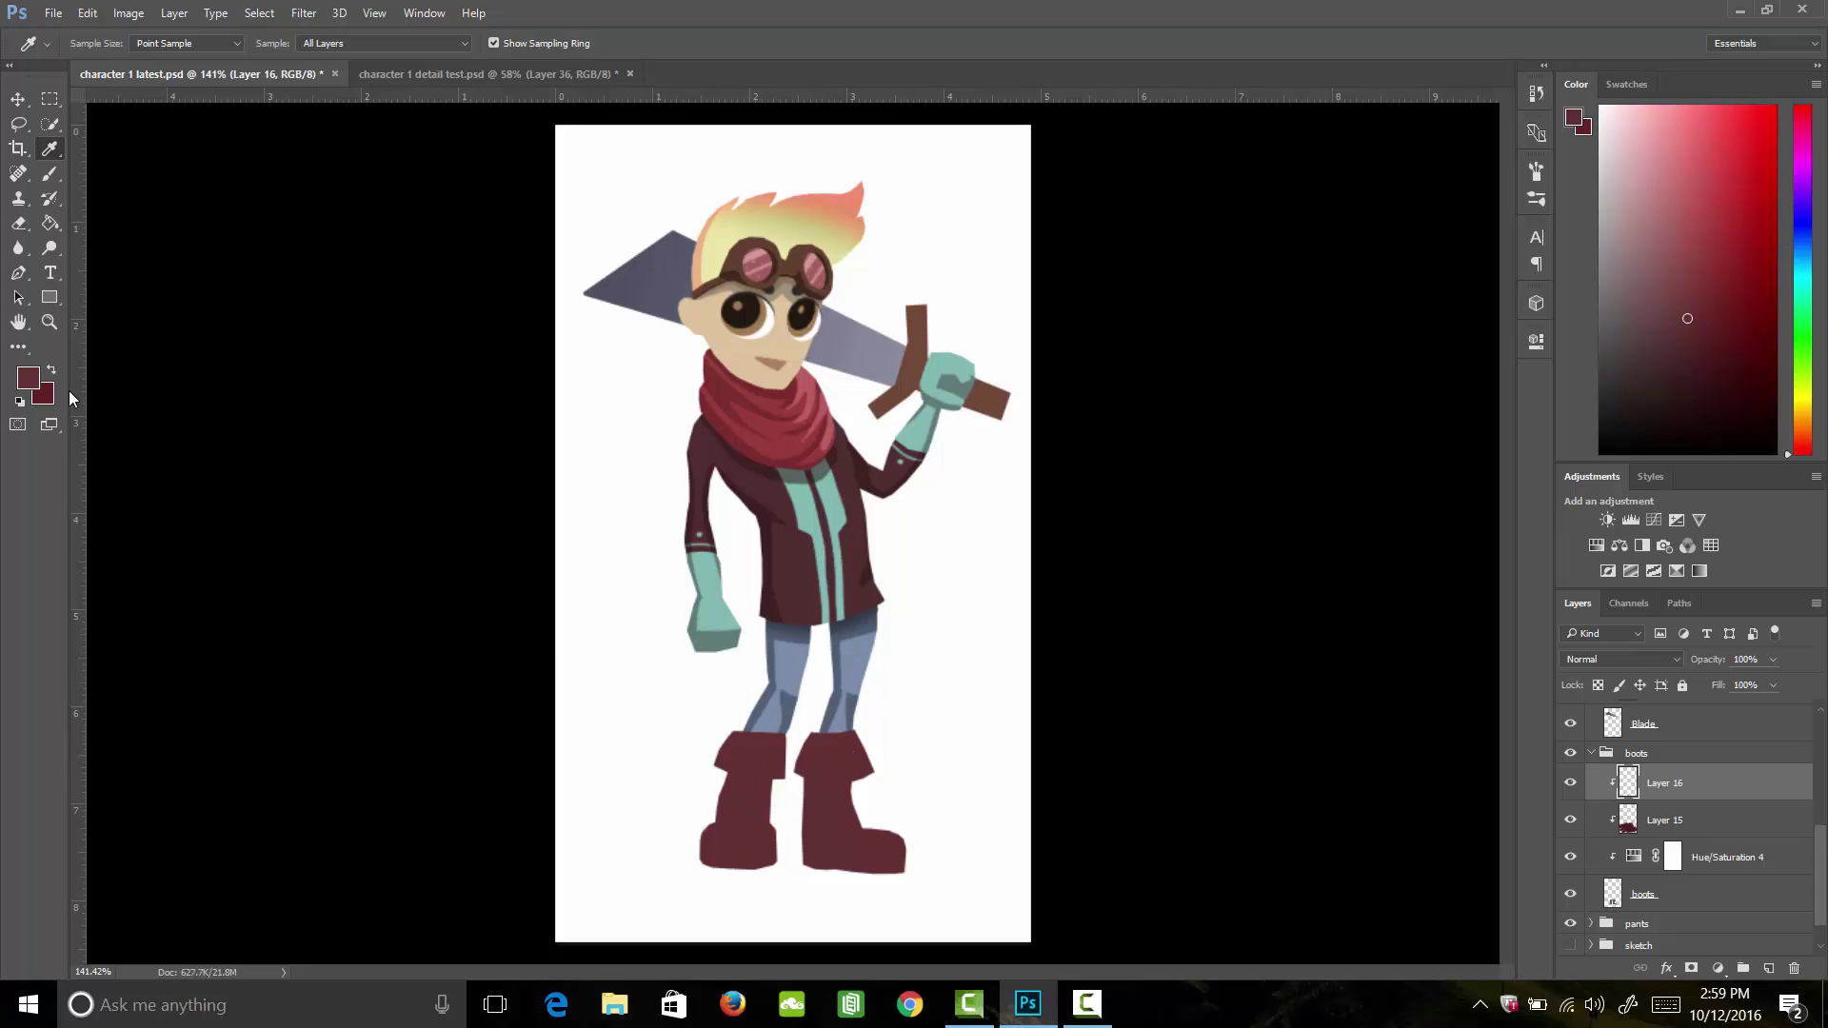
pyautogui.click(28, 379)
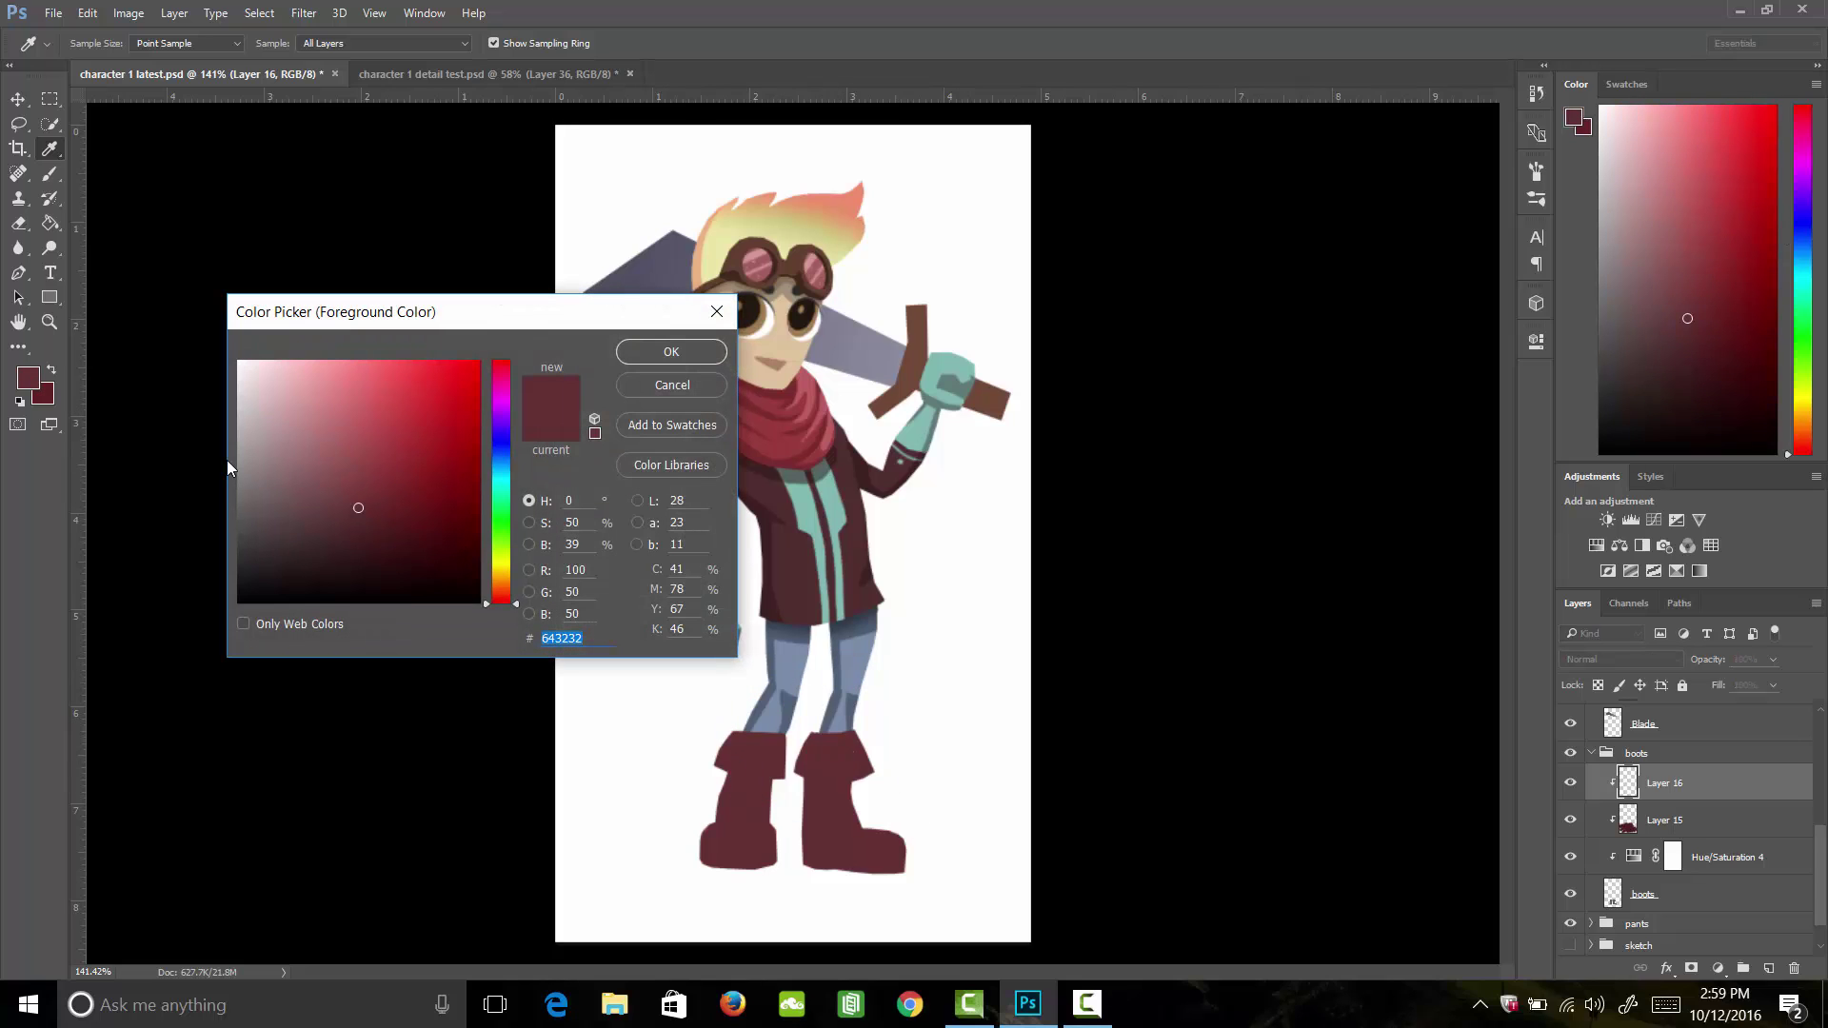
pyautogui.click(365, 549)
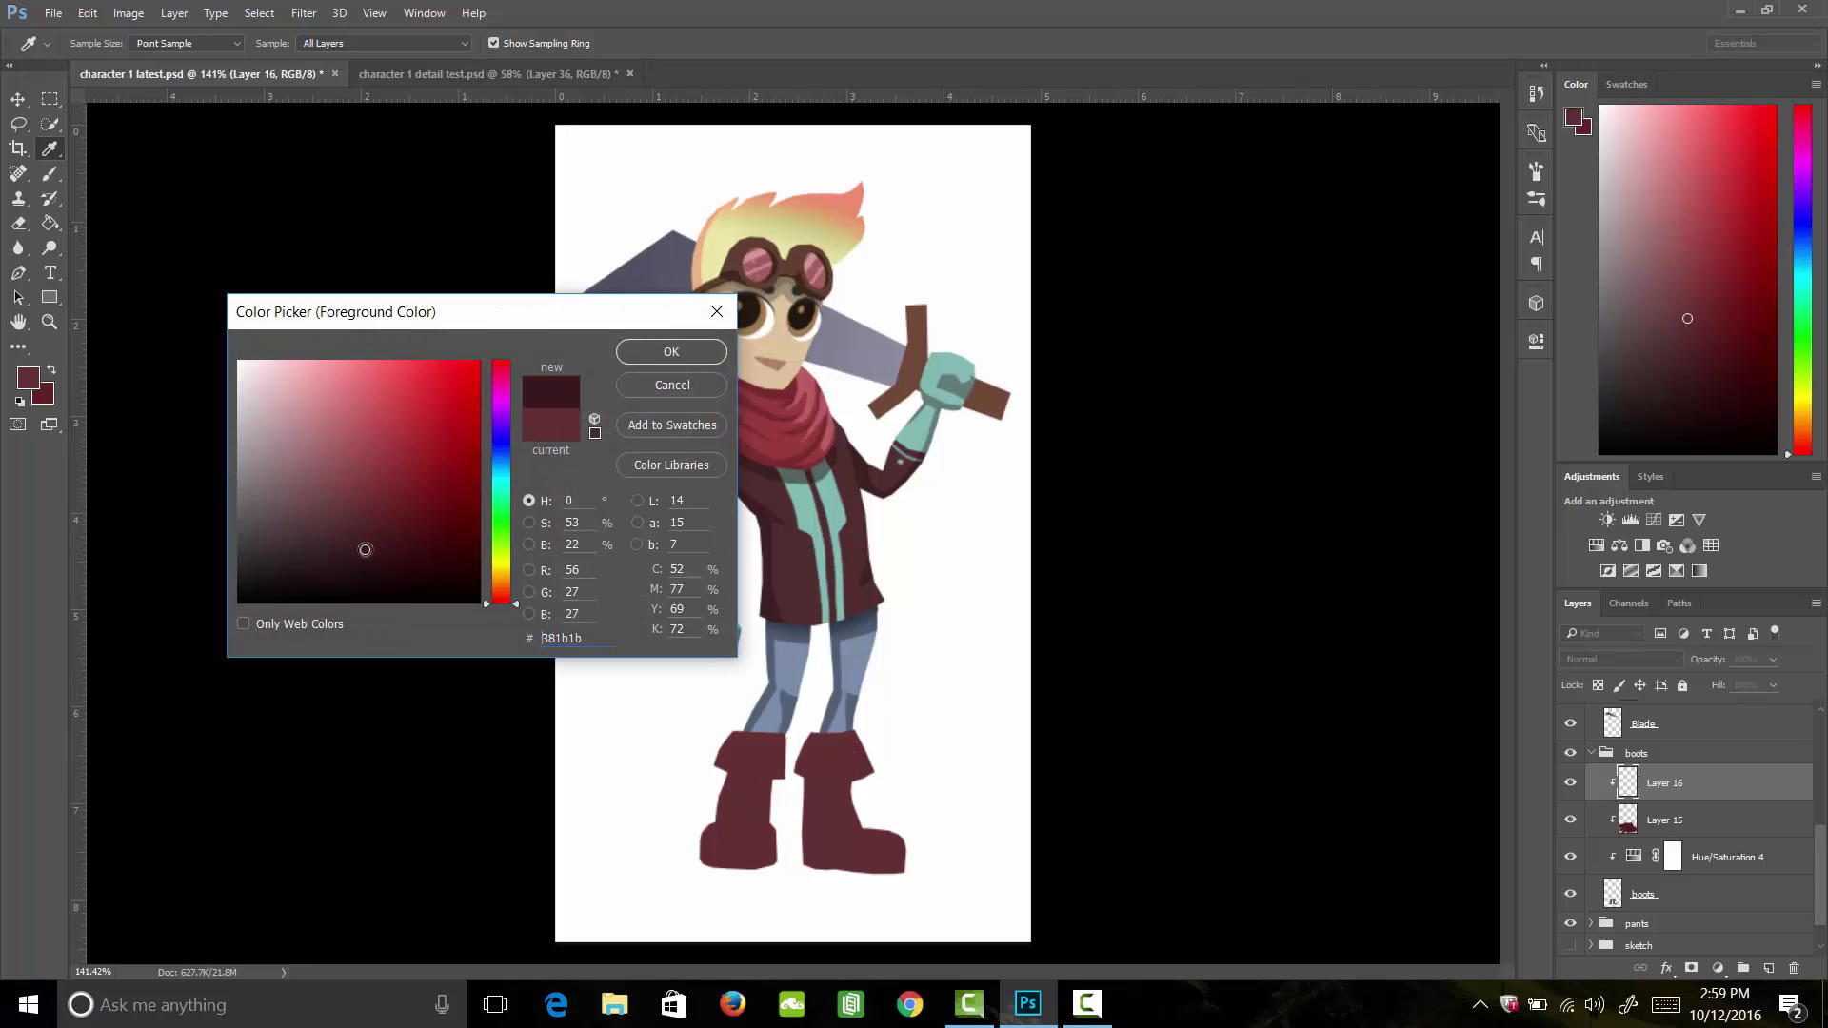
pyautogui.click(688, 354)
# Step: Paint a dark shadow band across both boots beneath the cuffs with the hard 30 px brush
pyautogui.press('b')
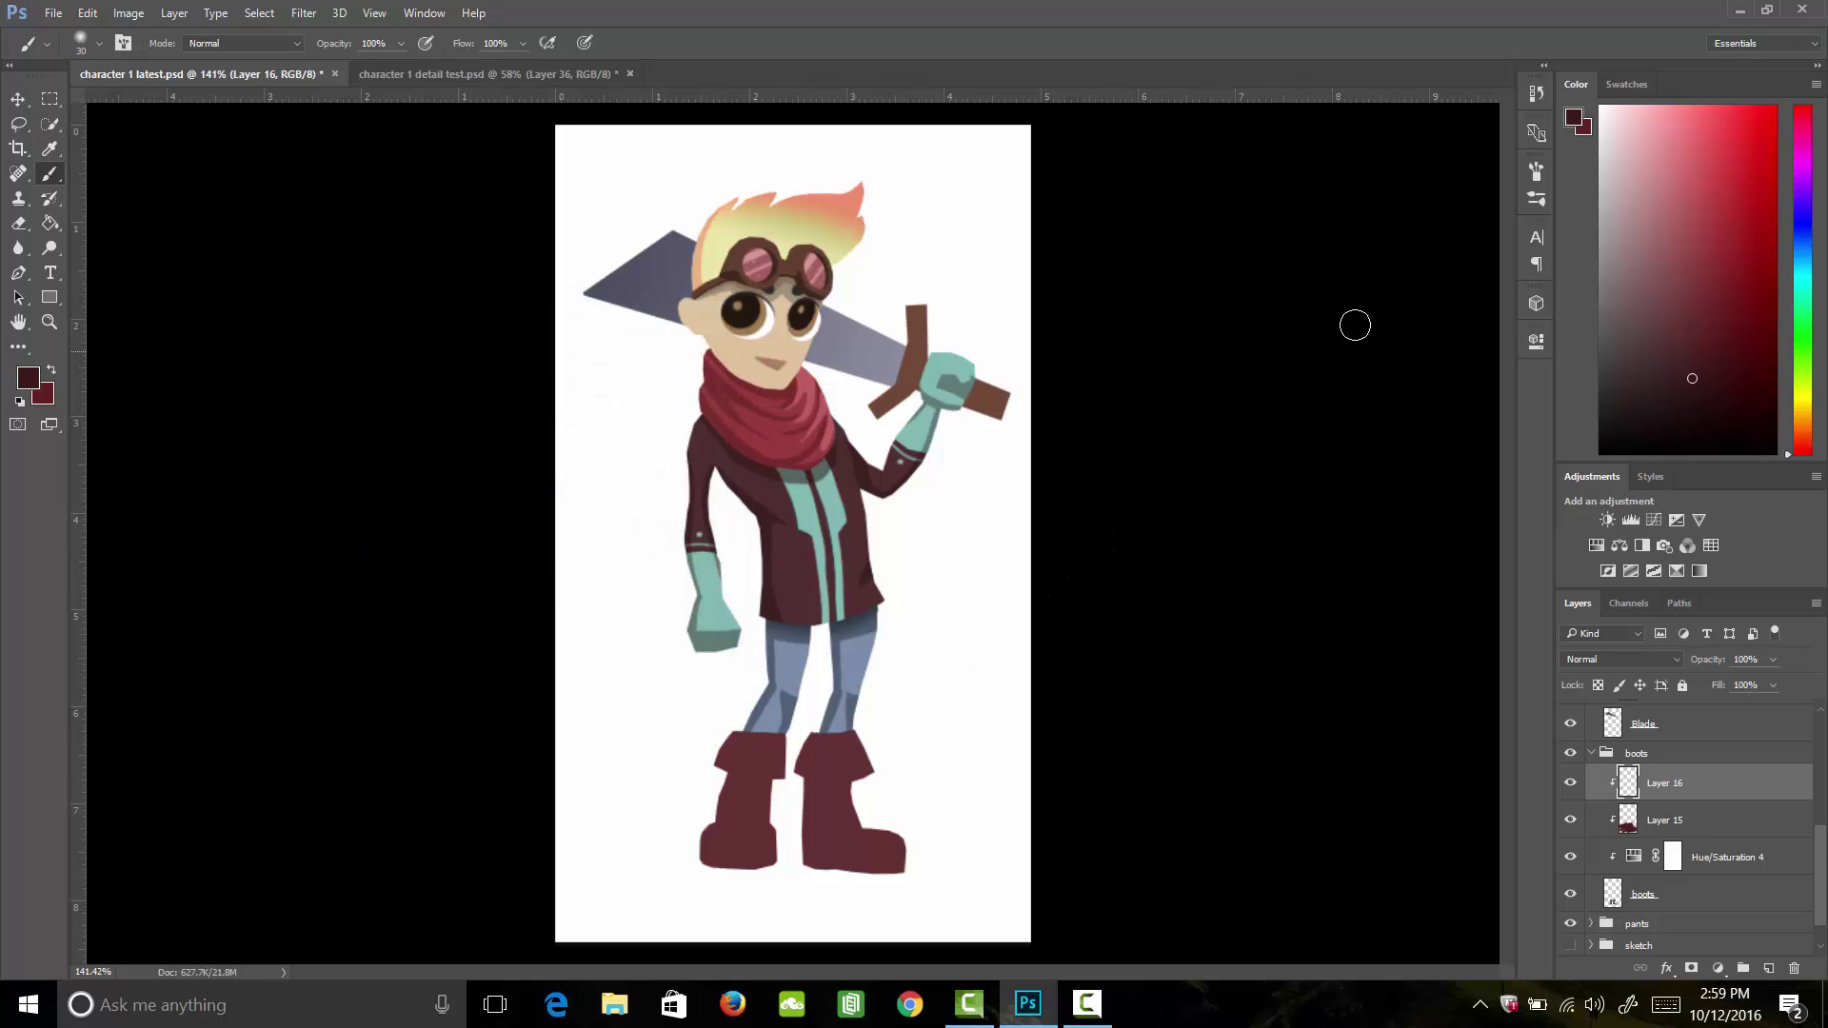
pyautogui.click(1536, 172)
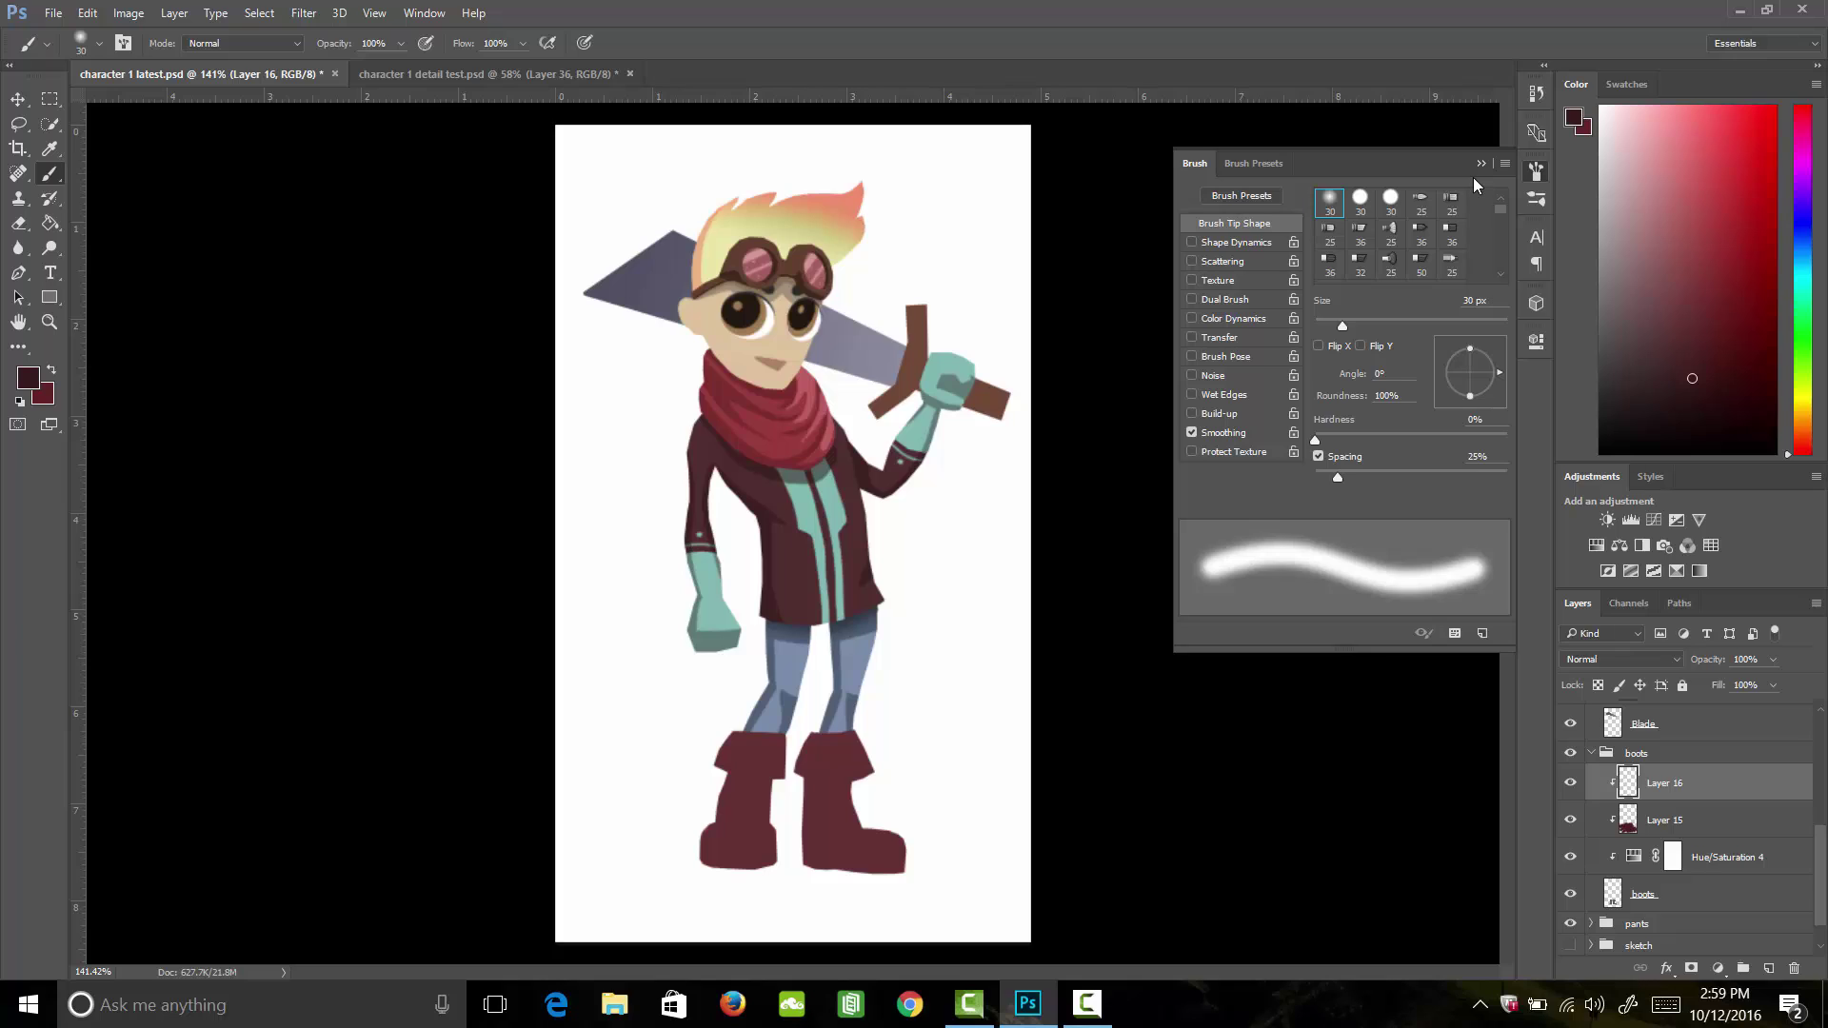
pyautogui.click(1359, 200)
pyautogui.click(1537, 171)
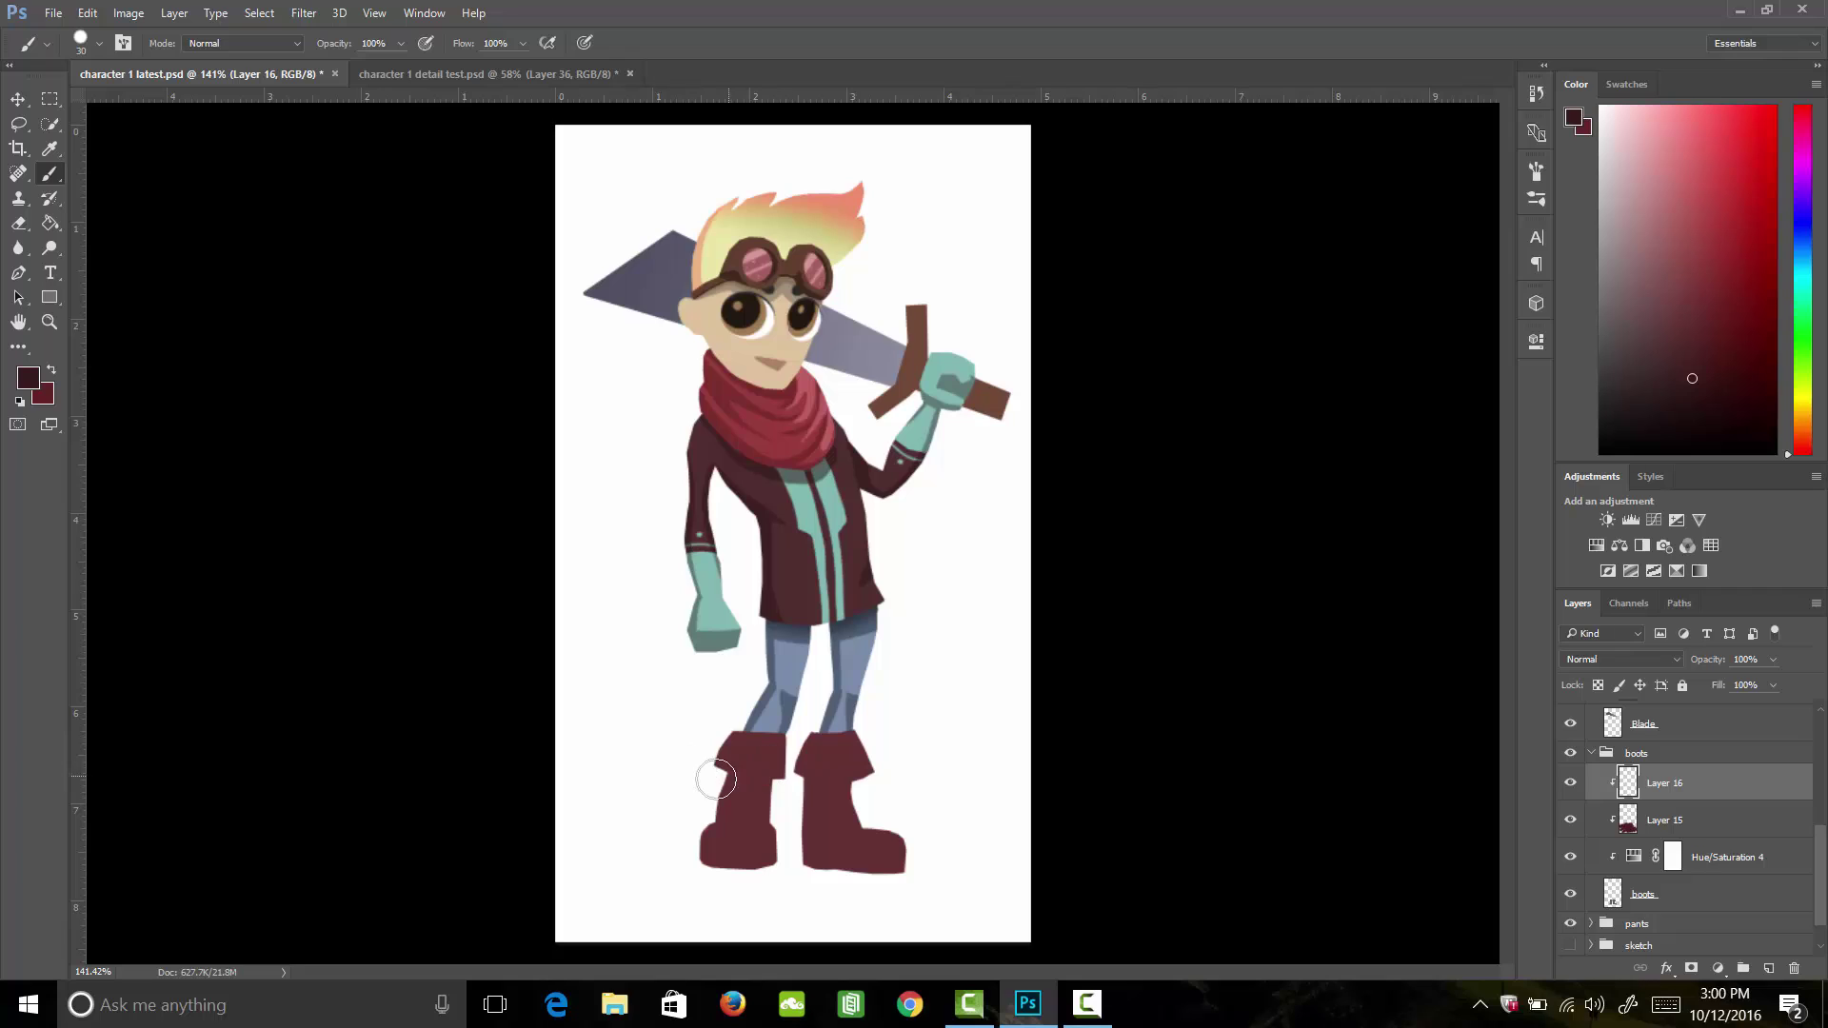
pyautogui.moveTo(710, 767); pyautogui.dragTo(877, 746)
# Step: Erase the shadow that spills onto both boot cuffs with an enlarged eraser
pyautogui.press('e')
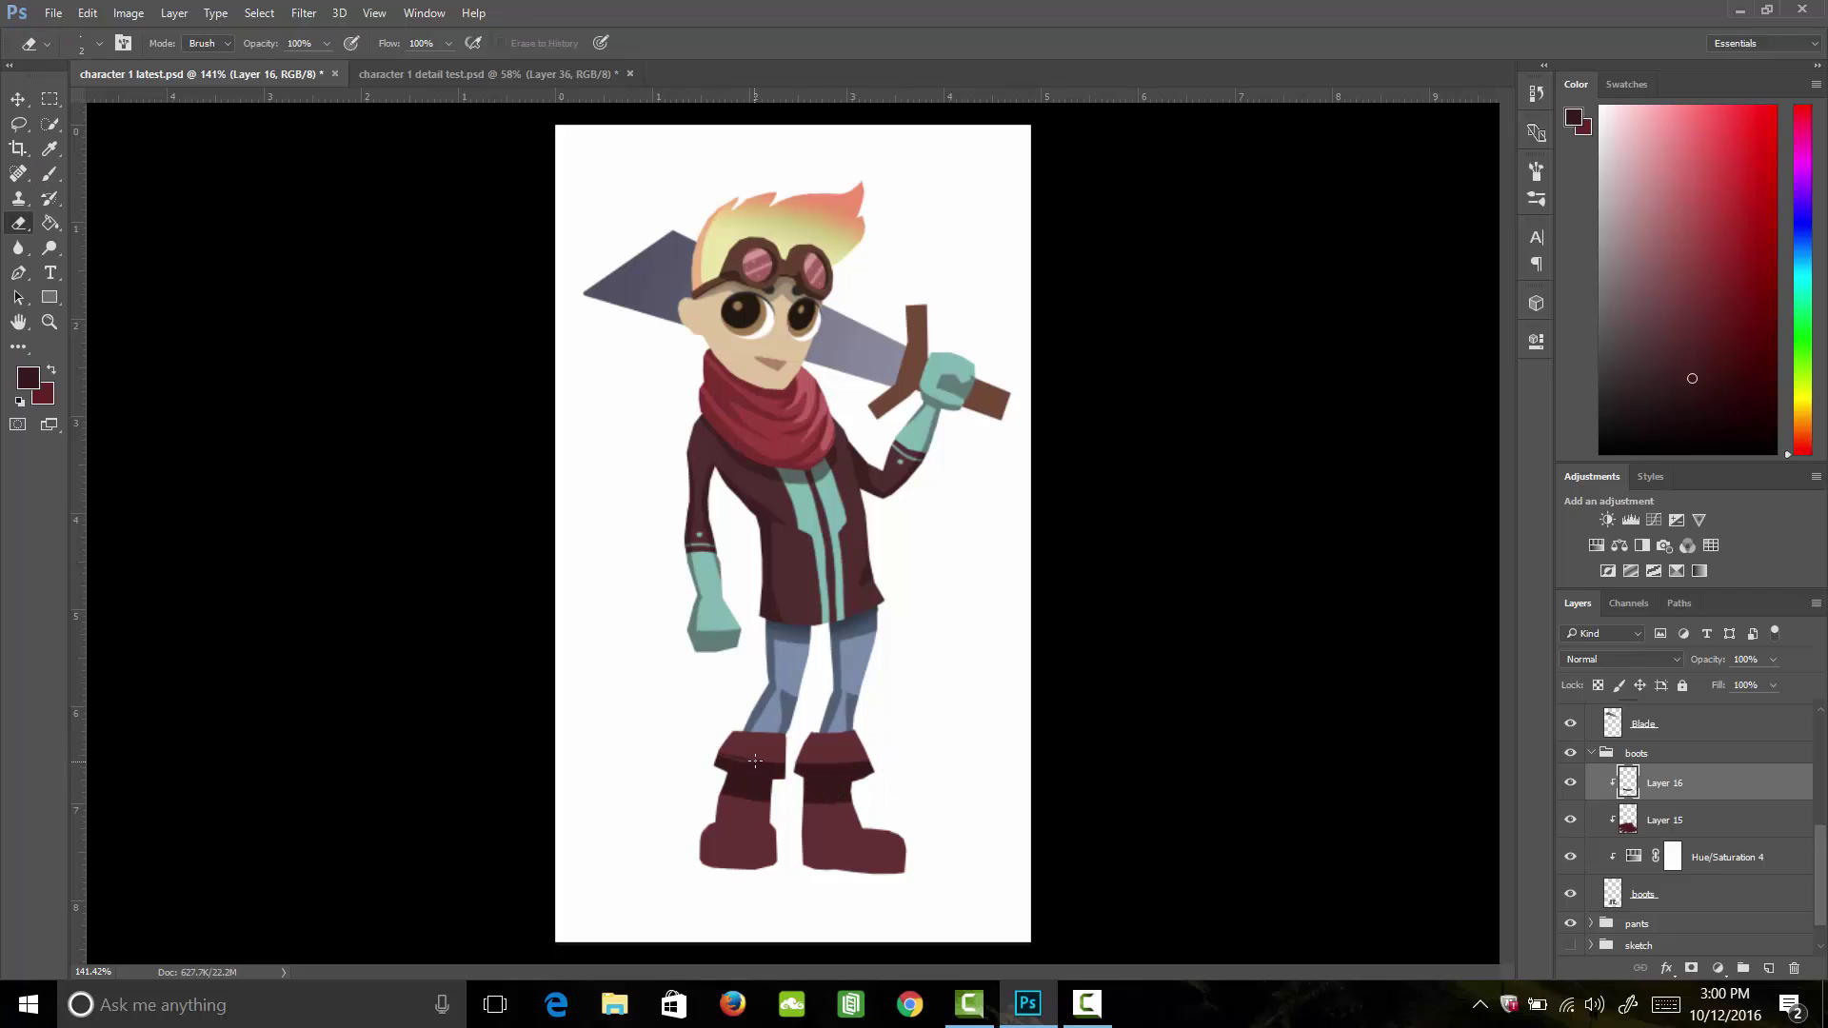
pyautogui.press(']')
pyautogui.press(']')
pyautogui.press(']')
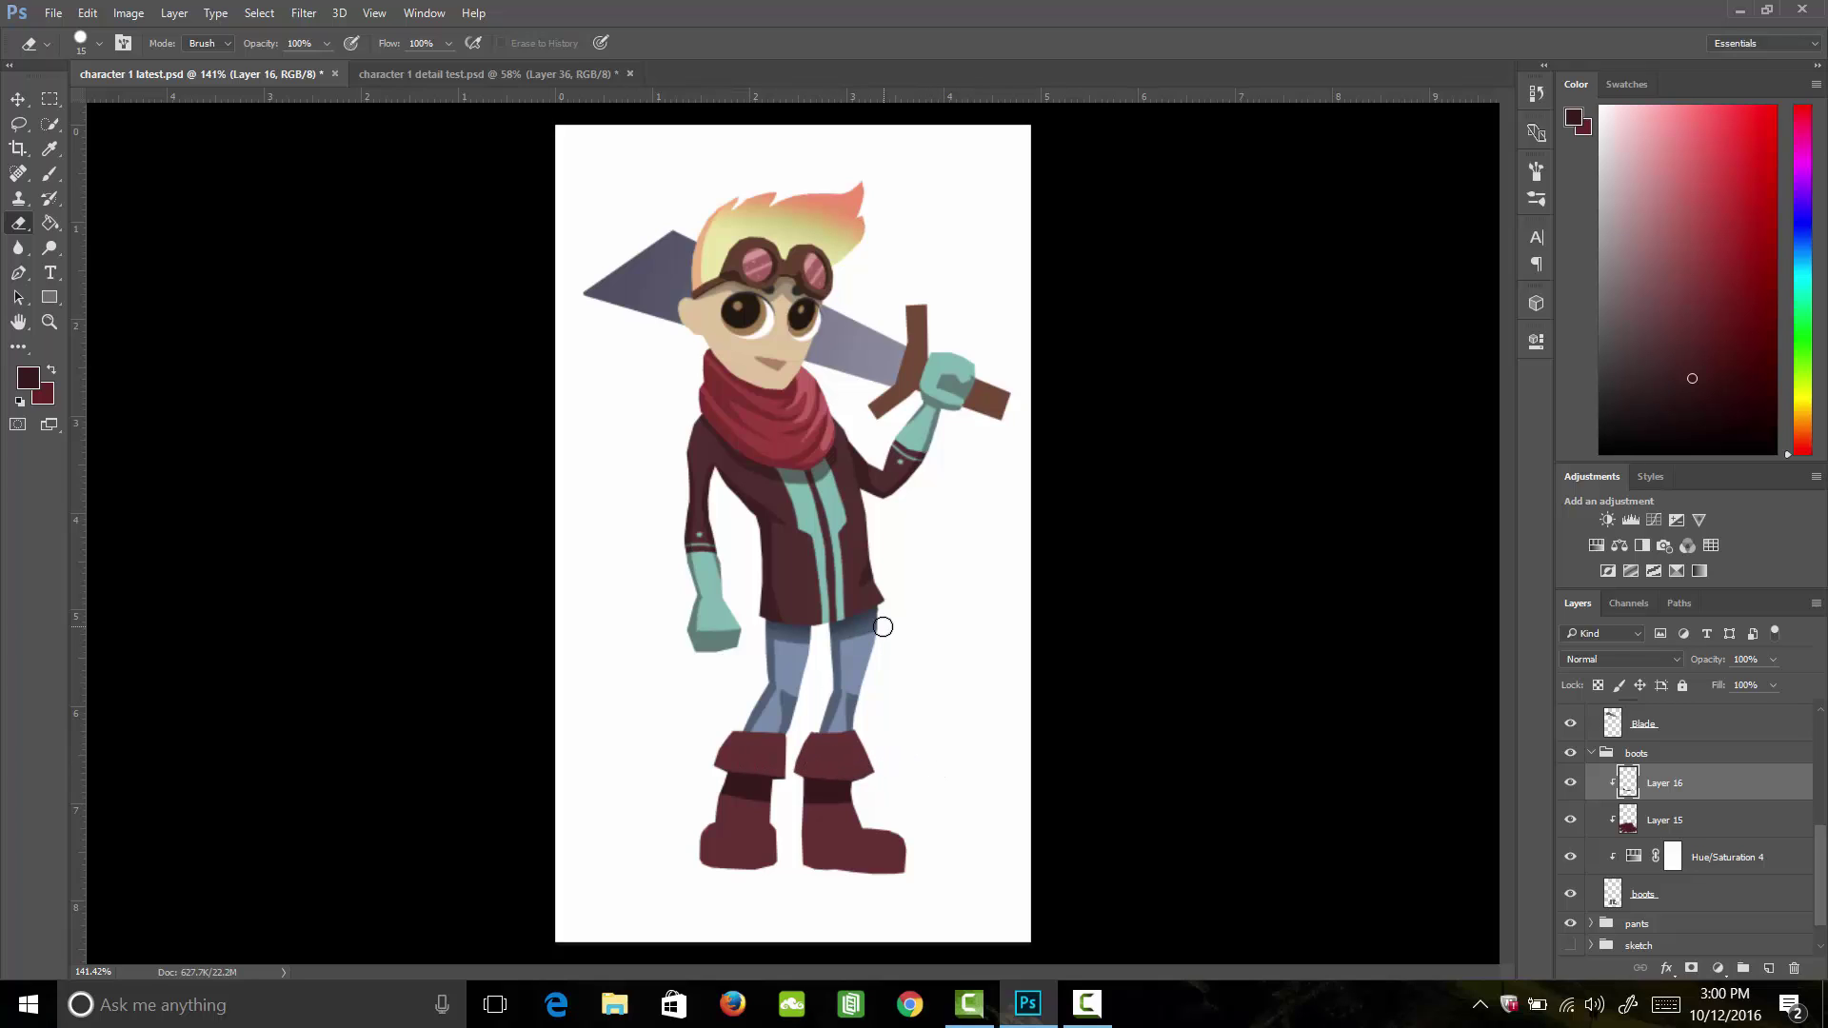
# Step: Paint shadows with a smaller brush down the back edge and along the sole of each boot
pyautogui.press('b')
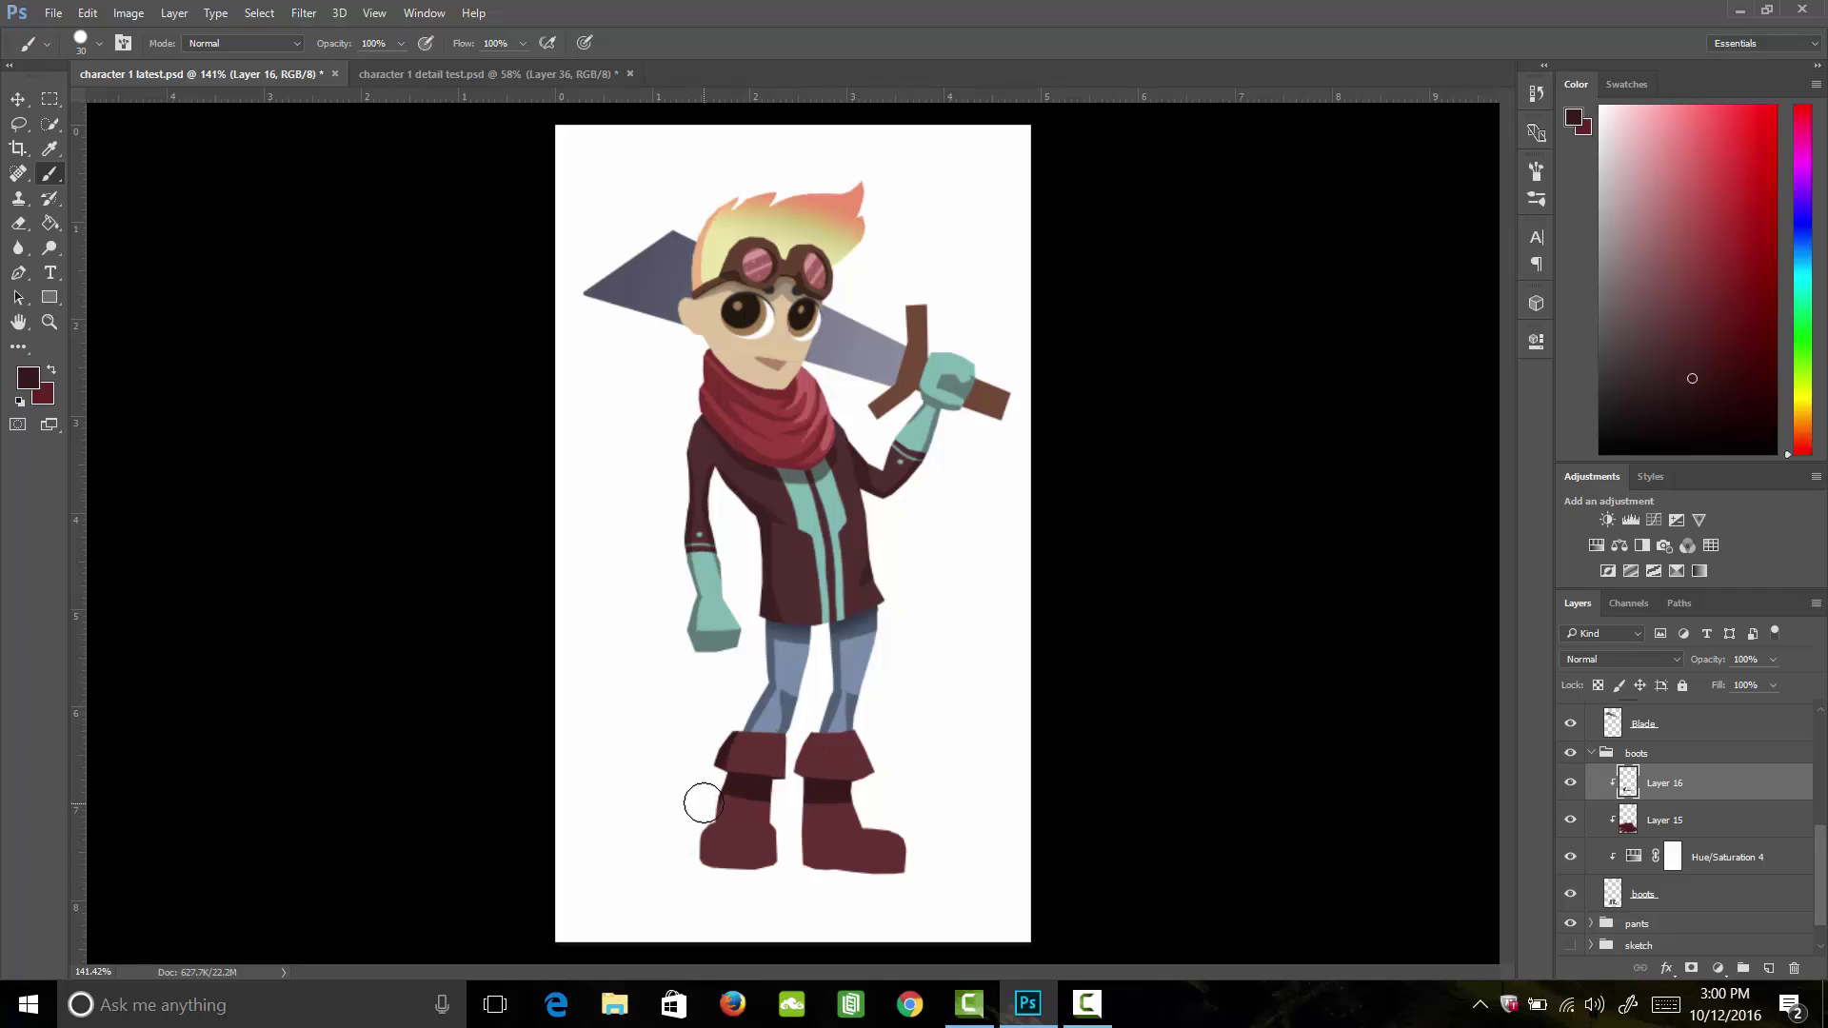
pyautogui.press('[')
pyautogui.press('[')
pyautogui.press('[')
pyautogui.moveTo(724, 786)
pyautogui.mouseDown()
pyautogui.moveTo(696, 850)
pyautogui.moveTo(707, 874)
pyautogui.moveTo(715, 822)
pyautogui.moveTo(721, 882)
pyautogui.mouseUp()
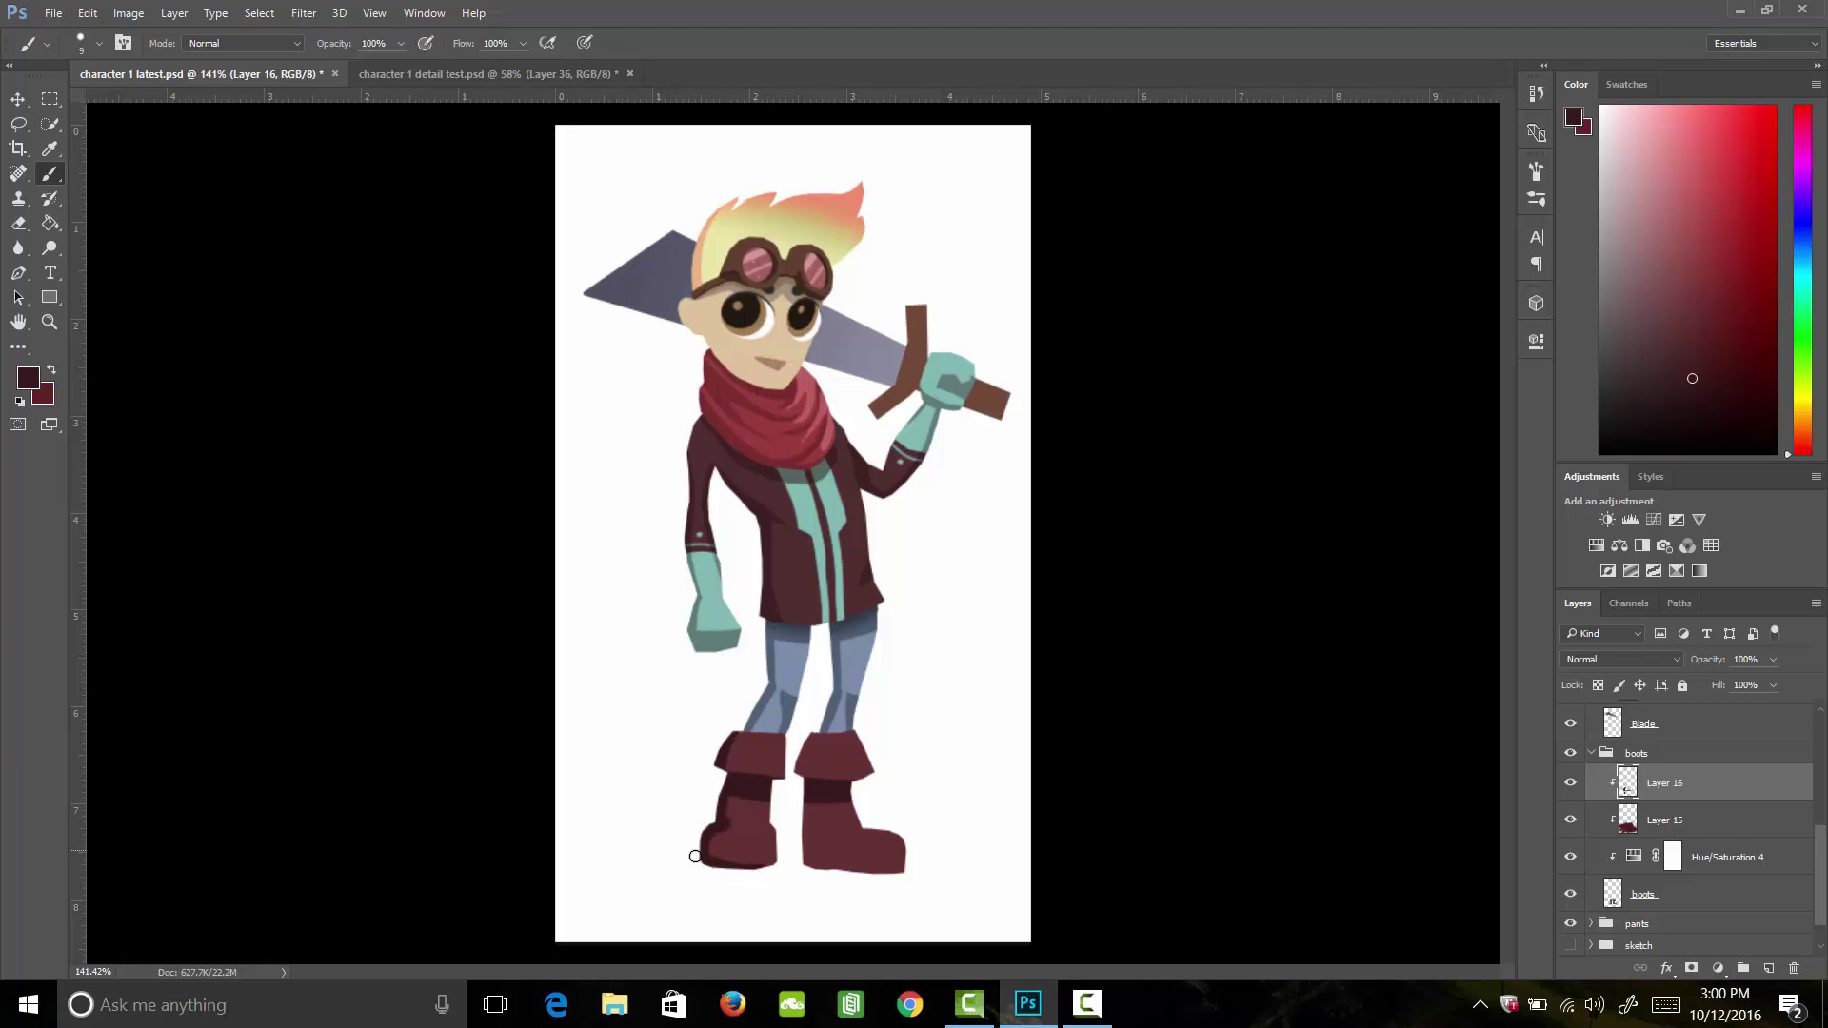
pyautogui.moveTo(706, 861); pyautogui.dragTo(782, 866)
pyautogui.moveTo(803, 784); pyautogui.dragTo(806, 865)
pyautogui.moveTo(808, 793)
pyautogui.mouseDown()
pyautogui.moveTo(816, 873)
pyautogui.moveTo(911, 880)
pyautogui.mouseUp()
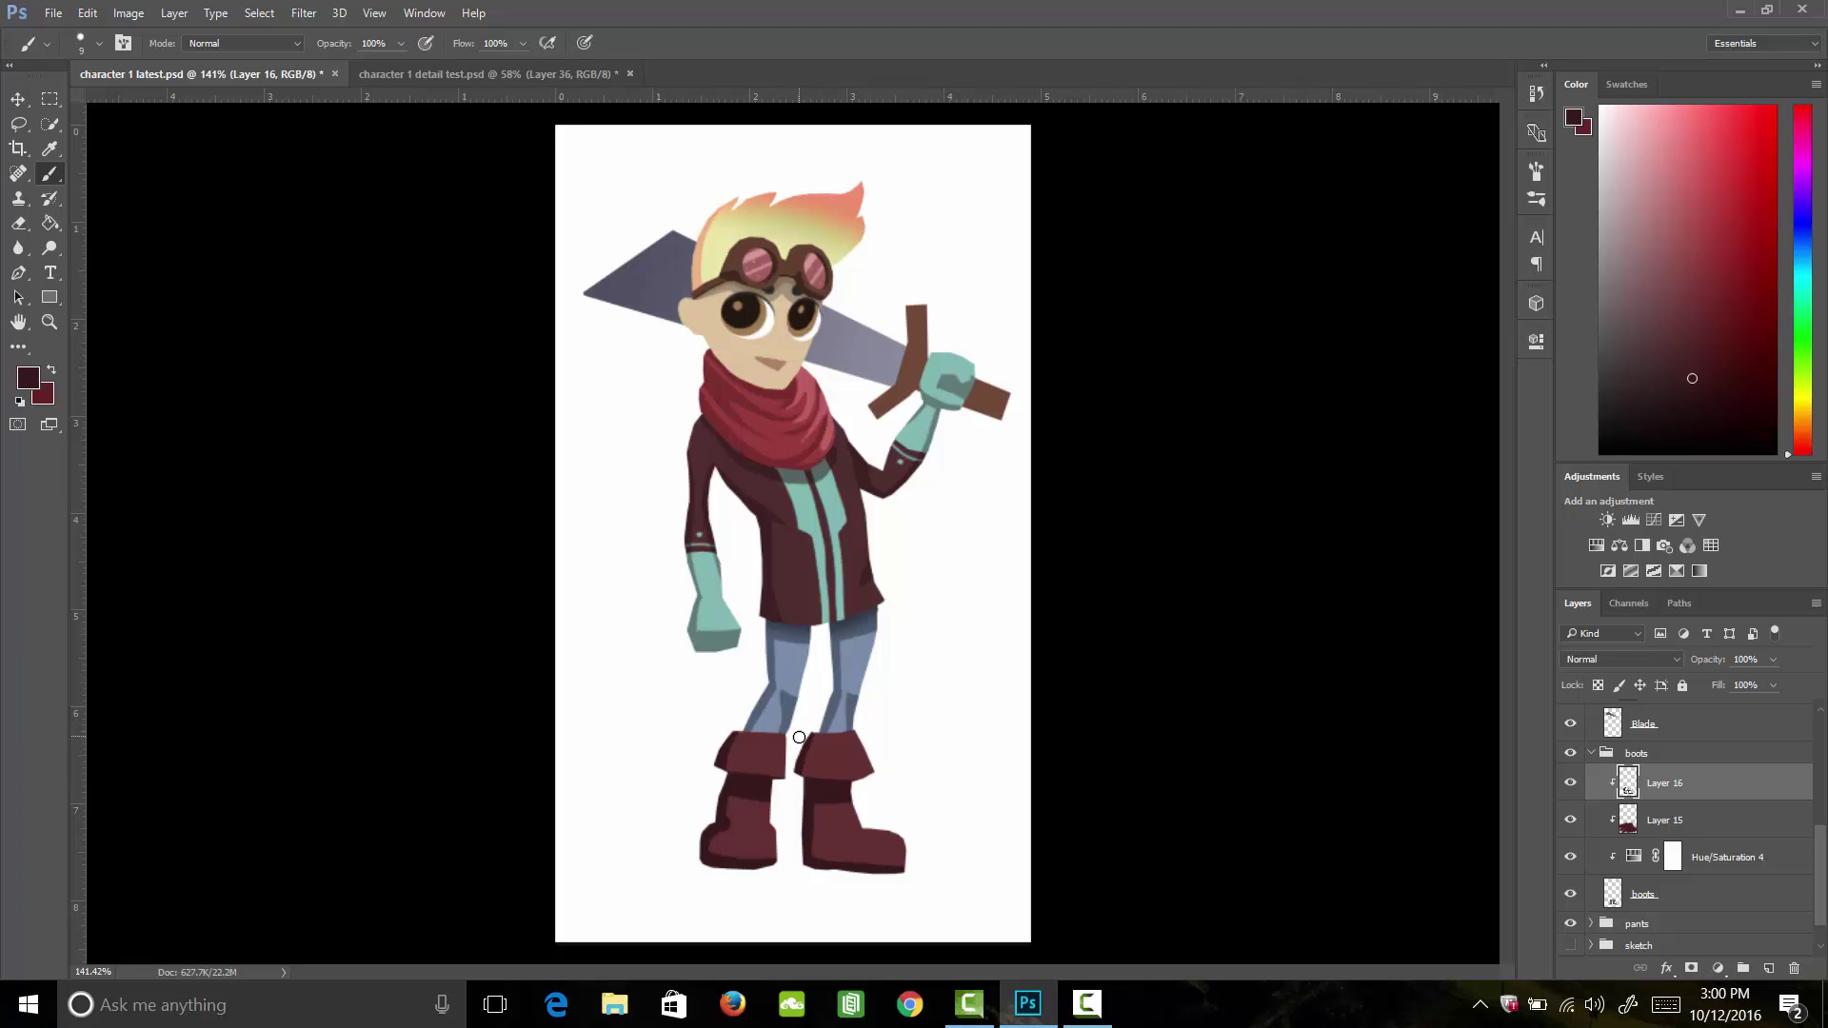
# Step: Touch up the boot shadow around the inner cuff edge with the eraser and return to the brush
pyautogui.press('e')
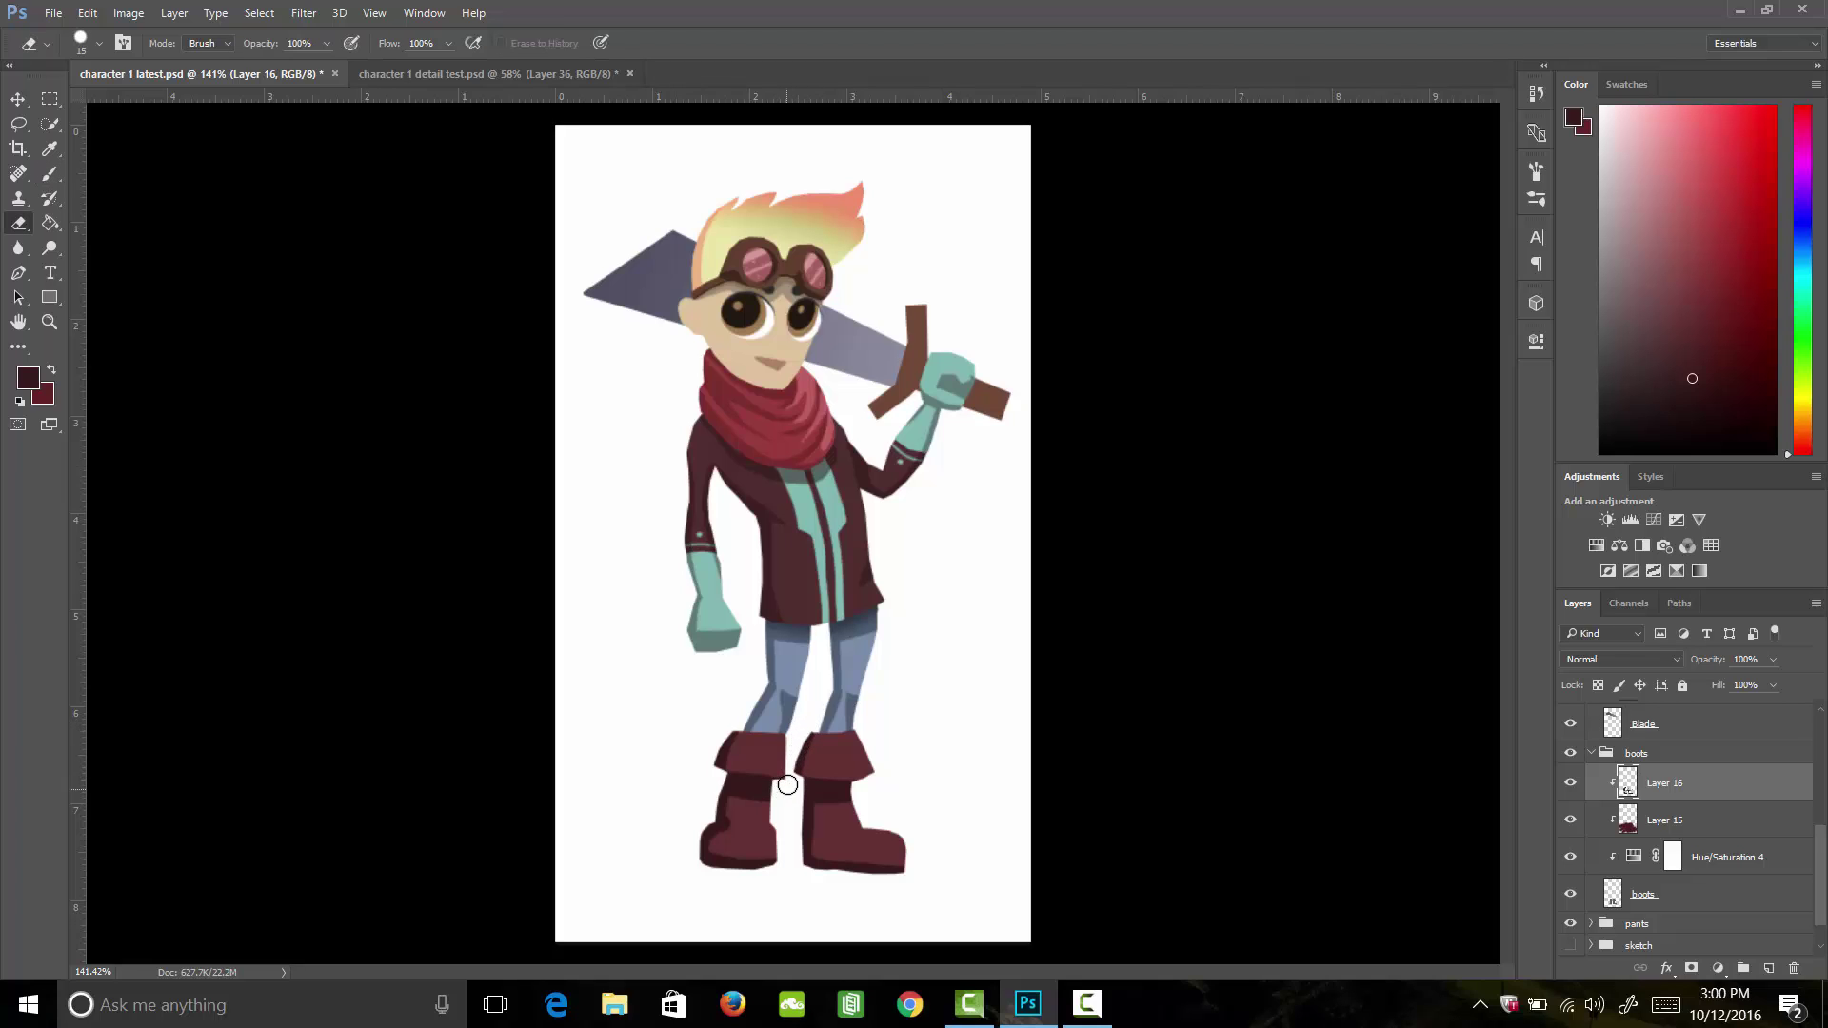
pyautogui.rightClick(786, 779)
pyautogui.click(776, 756)
pyautogui.press('b')
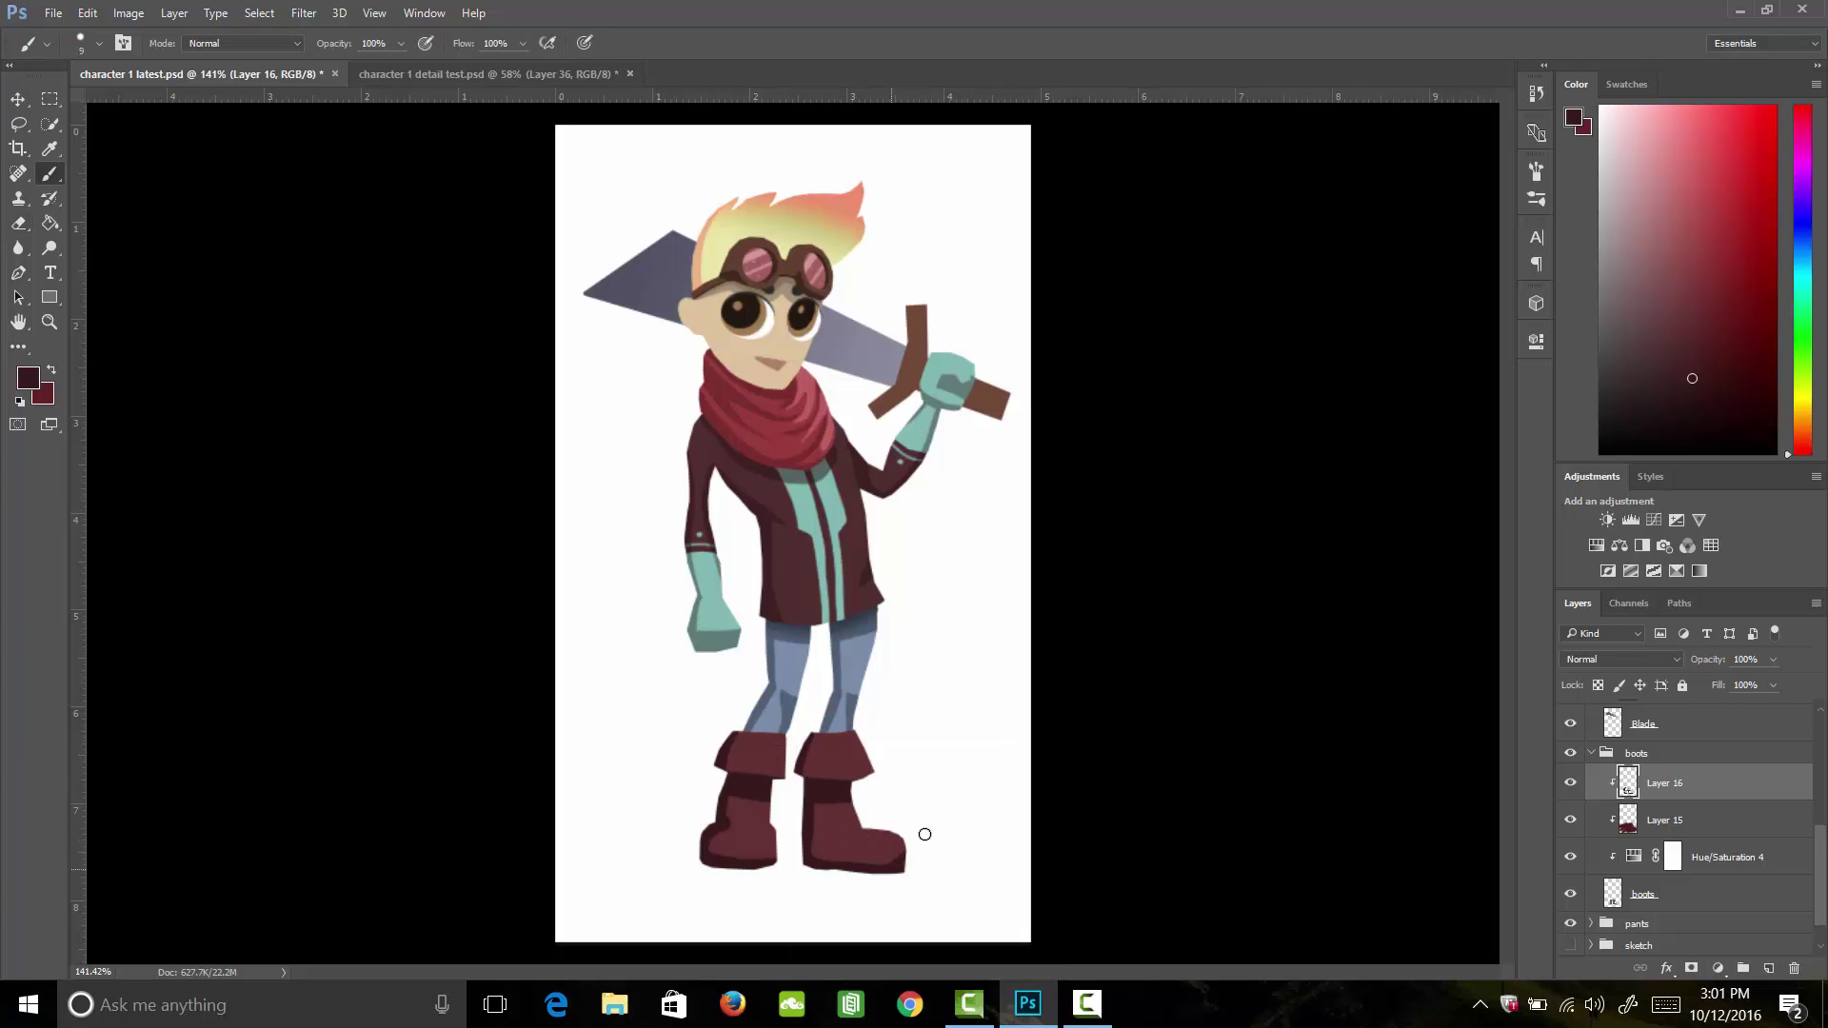
# Step: Clean up the shadow edge at the ankle of the left boot with a smaller eraser
pyautogui.press('e')
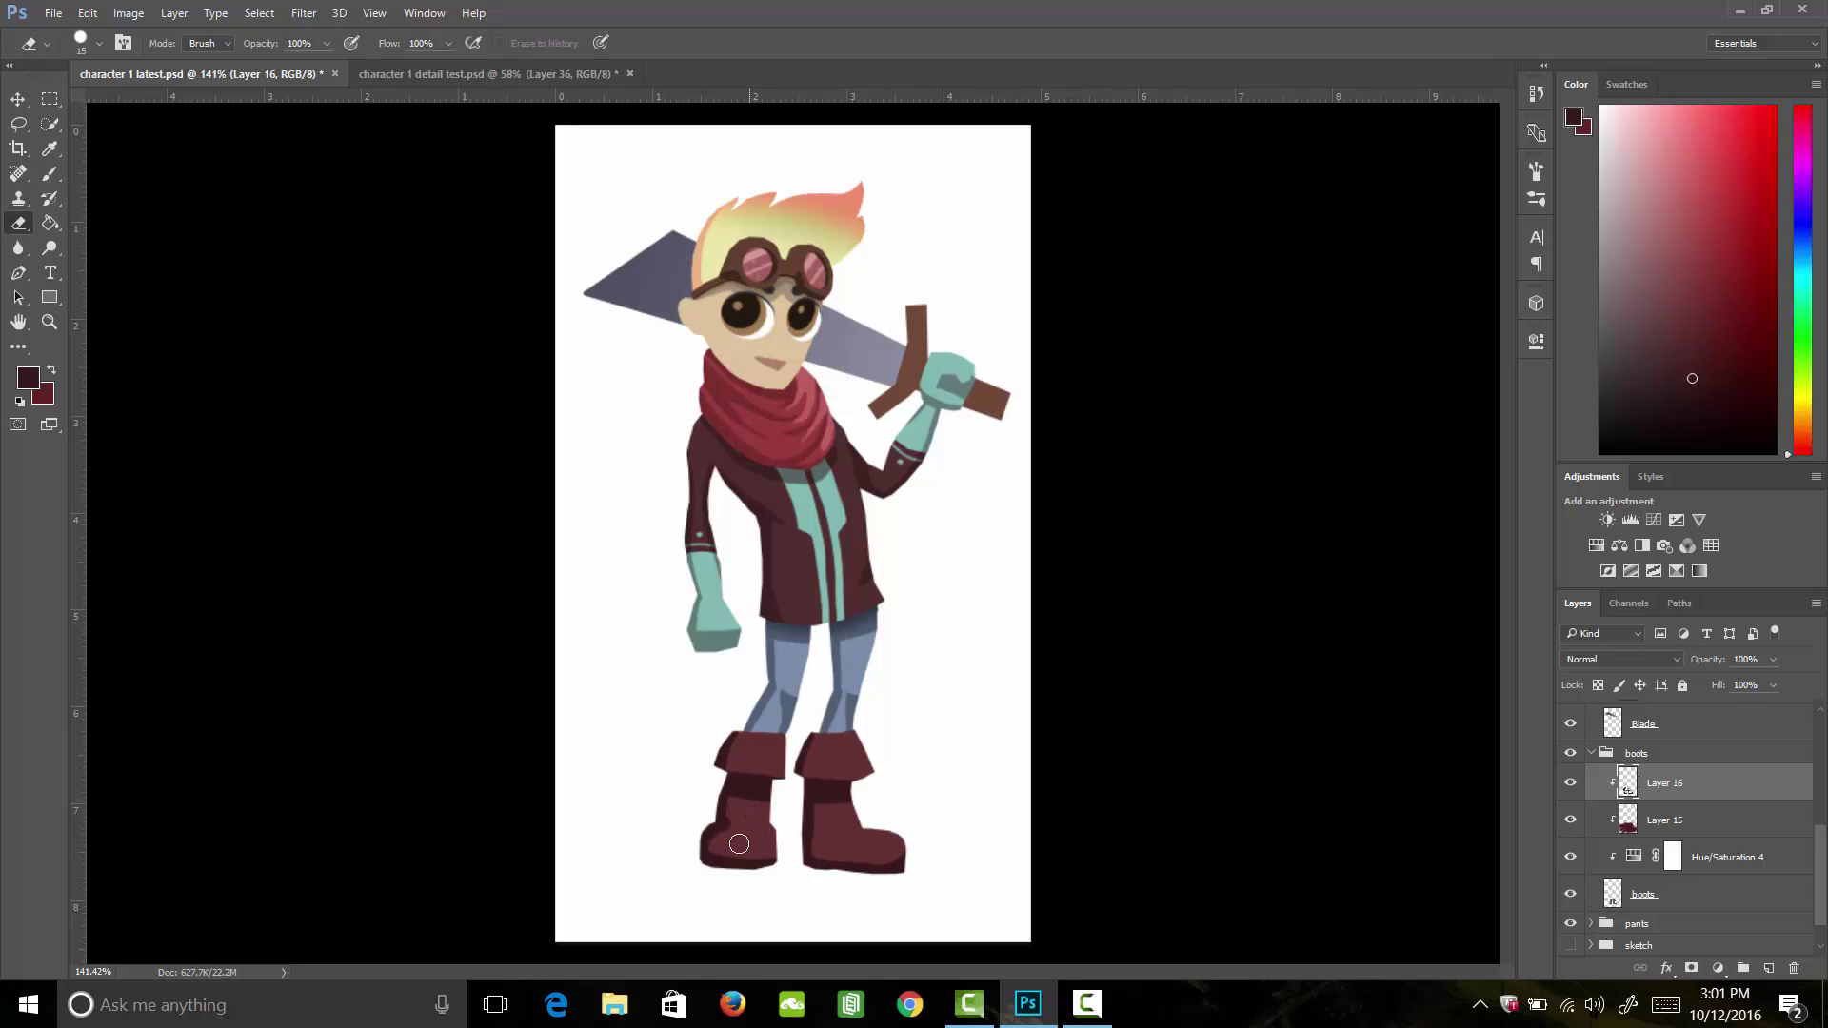
pyautogui.press('[')
pyautogui.rightClick(732, 811)
pyautogui.click(729, 819)
# Step: Lower the opacity of the boot shadow layer to 61%
pyautogui.click(1773, 659)
pyautogui.moveTo(1772, 696); pyautogui.dragTo(1731, 687)
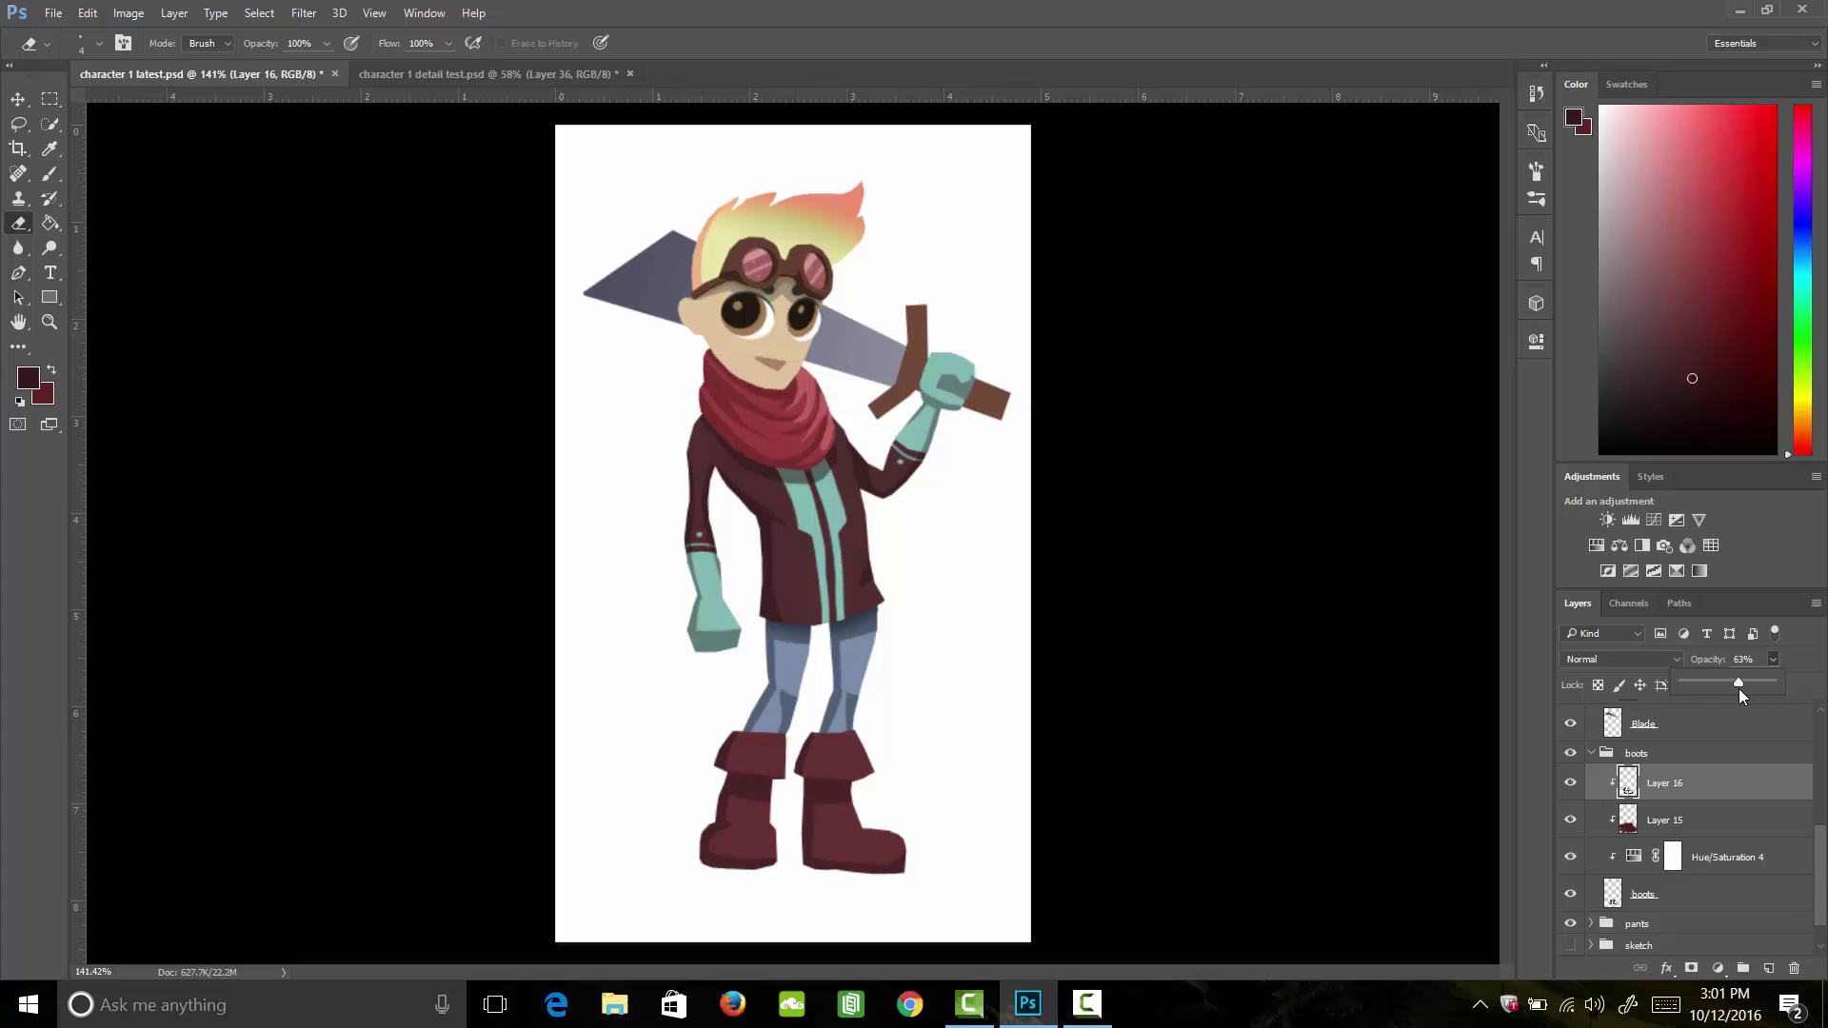
pyautogui.moveTo(1739, 689); pyautogui.dragTo(1737, 689)
pyautogui.click(1771, 658)
# Step: Load the boot shadow layer's outline as a selection and add a new clipped layer directly above it
pyautogui.keyDown('ctrl'); pyautogui.click(1628, 782); pyautogui.keyUp('ctrl')
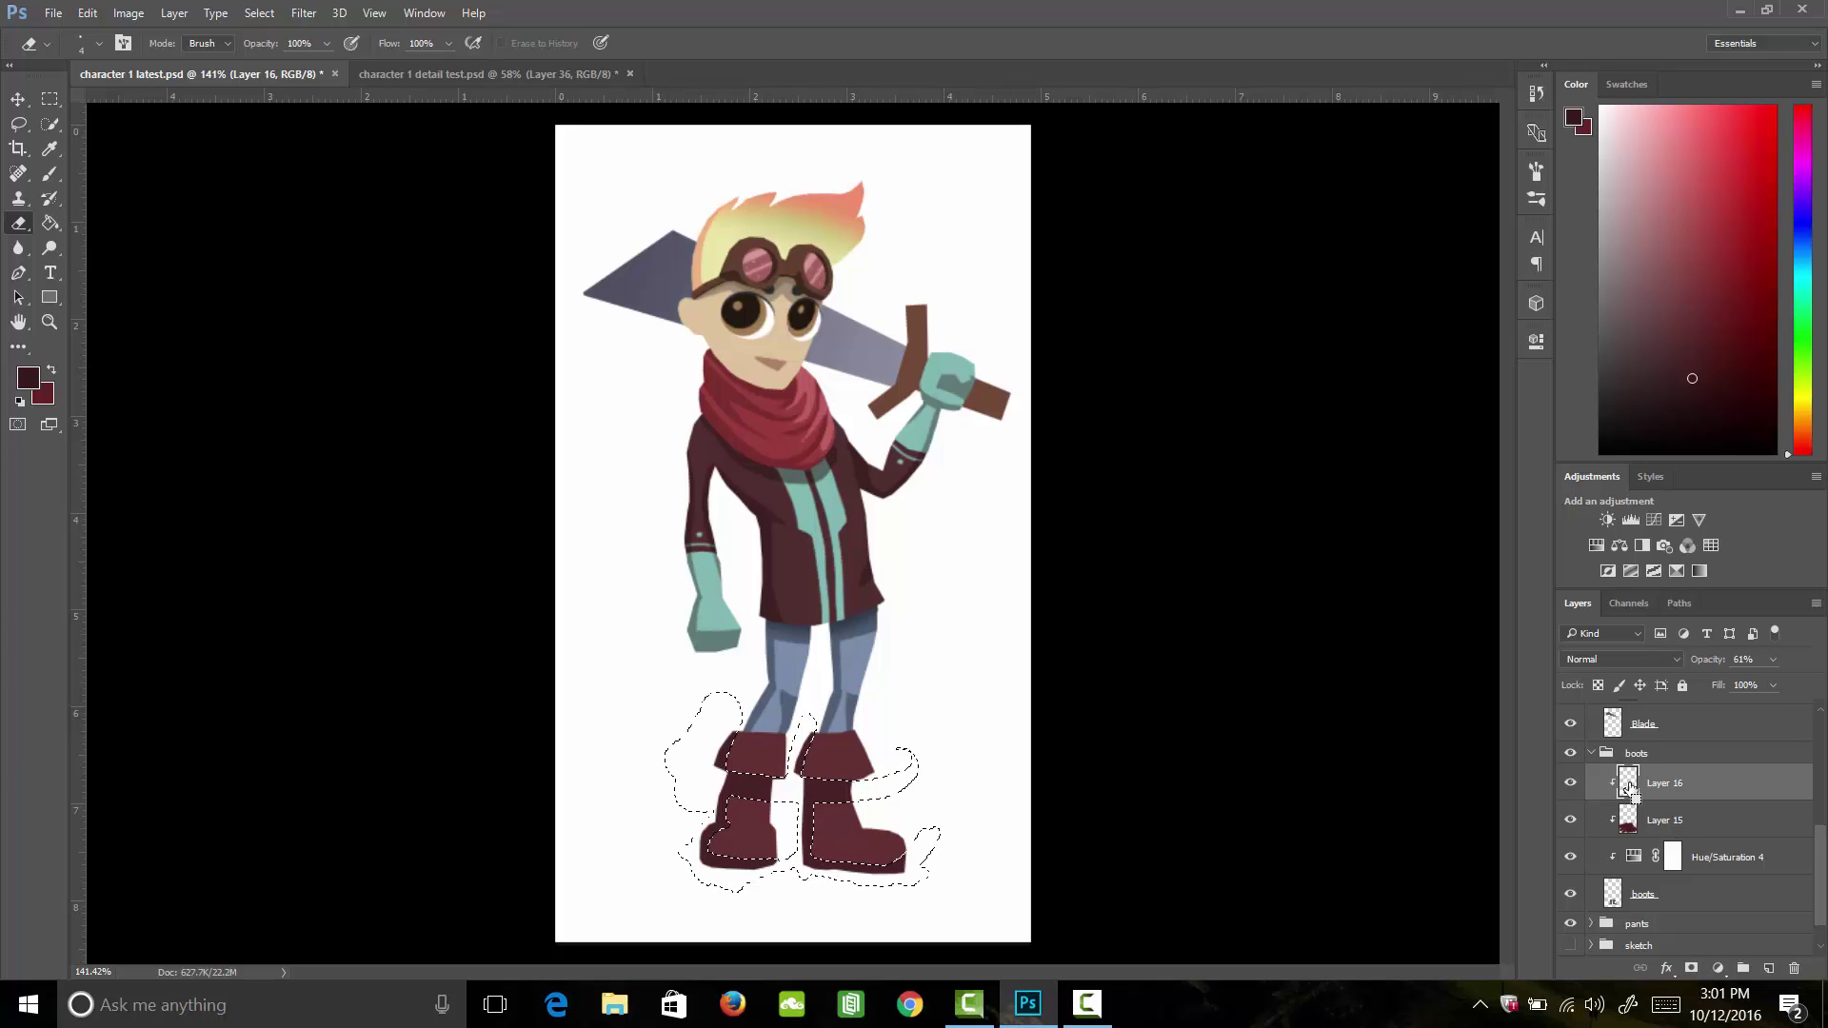
pyautogui.click(1661, 820)
pyautogui.click(1768, 968)
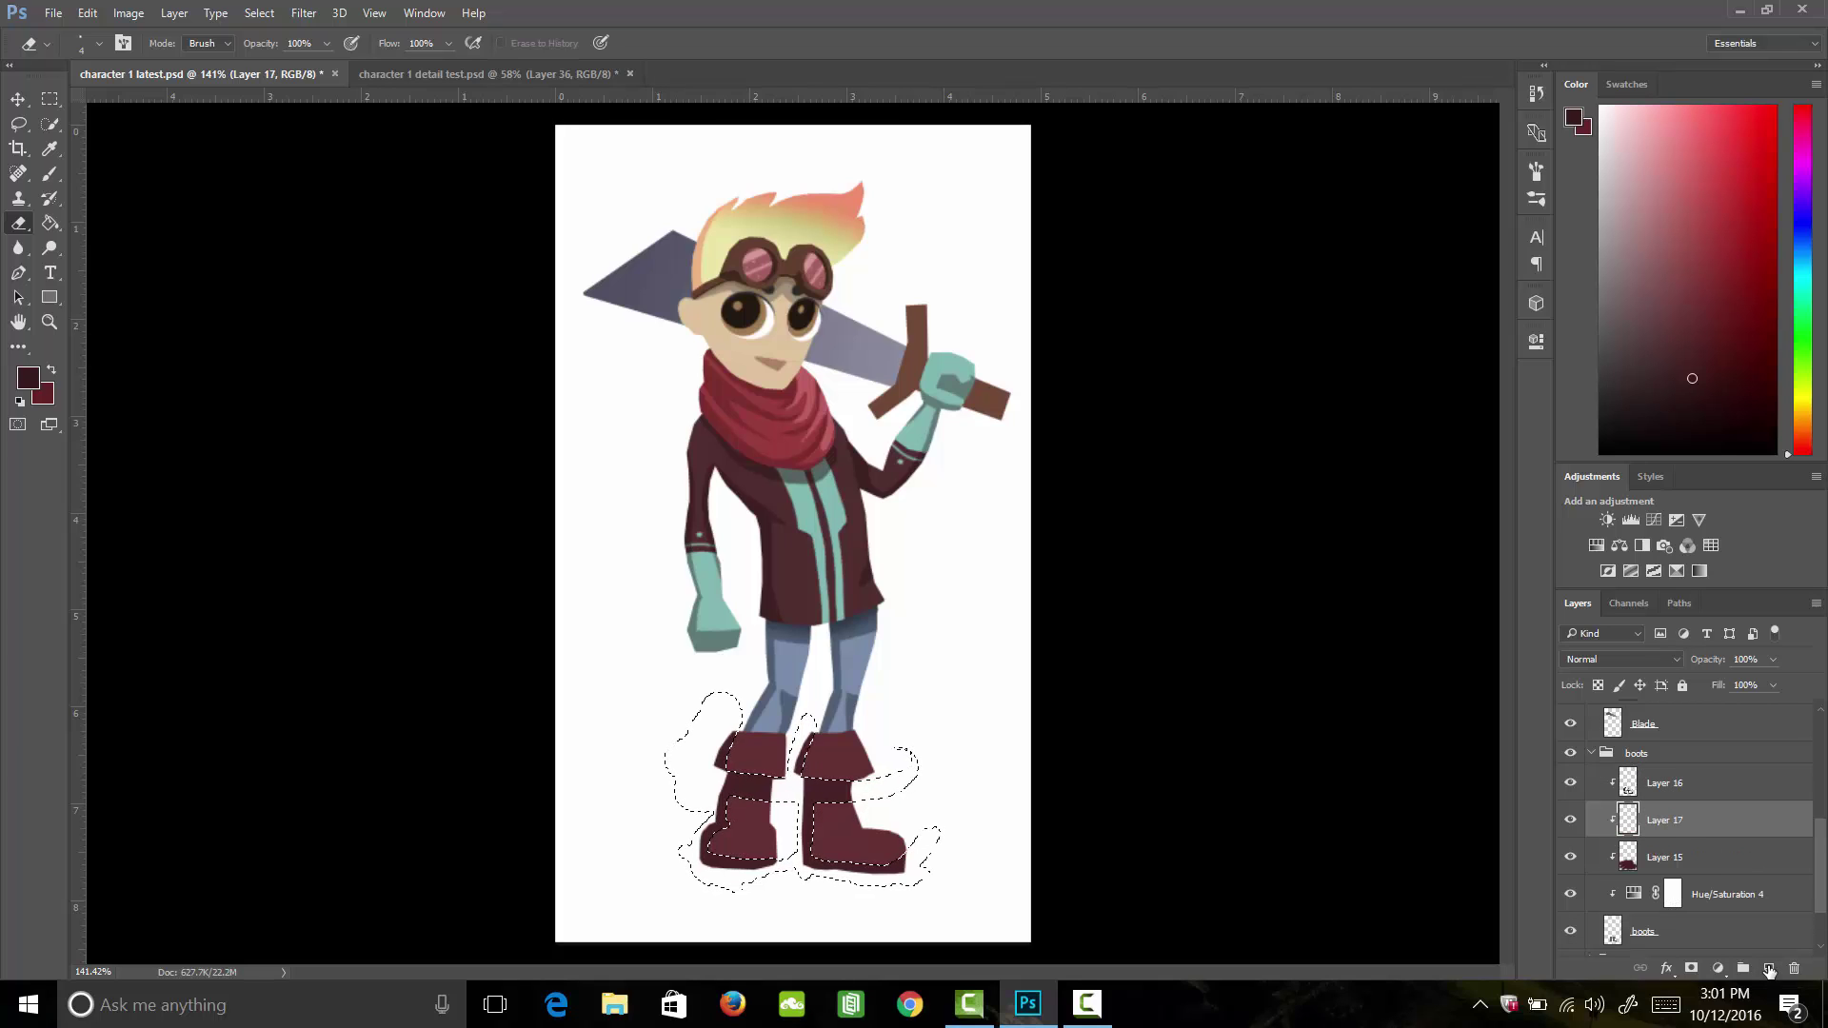
pyautogui.moveTo(1675, 820); pyautogui.dragTo(1685, 776)
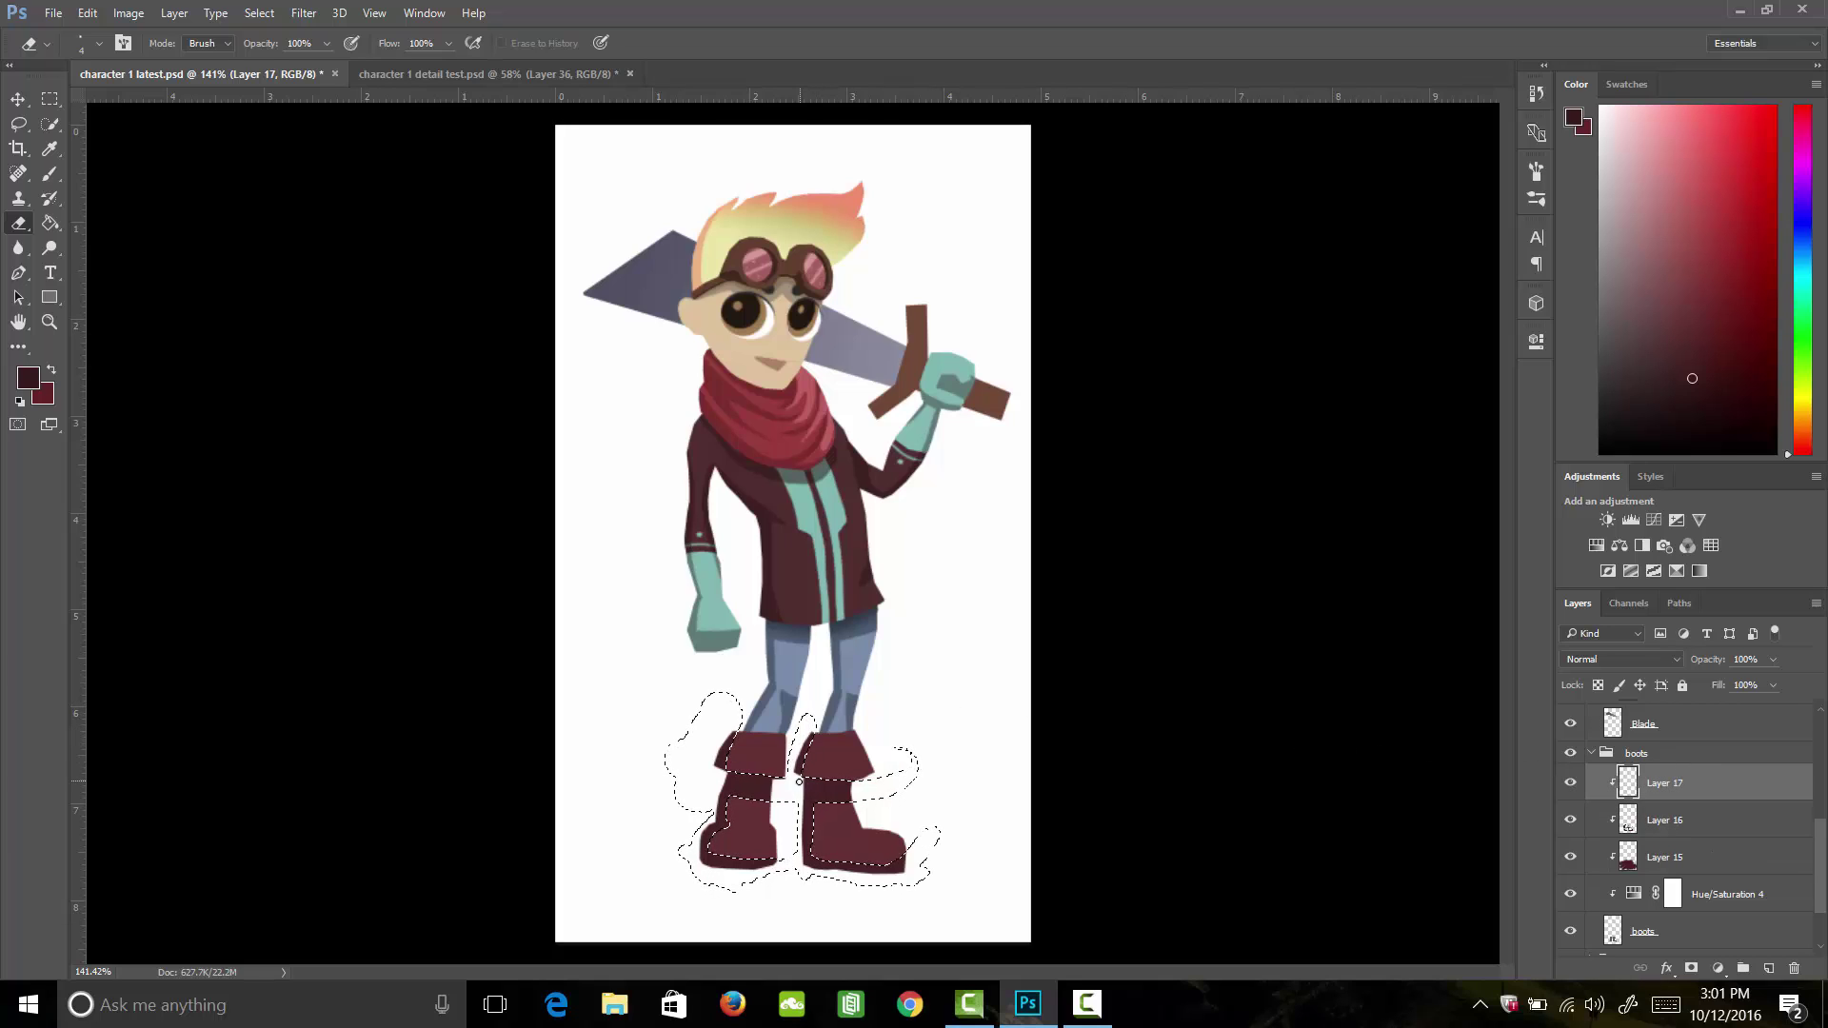
# Step: Sample the boot shadow colour and darken the foreground colour to 2d1313
pyautogui.press('i')
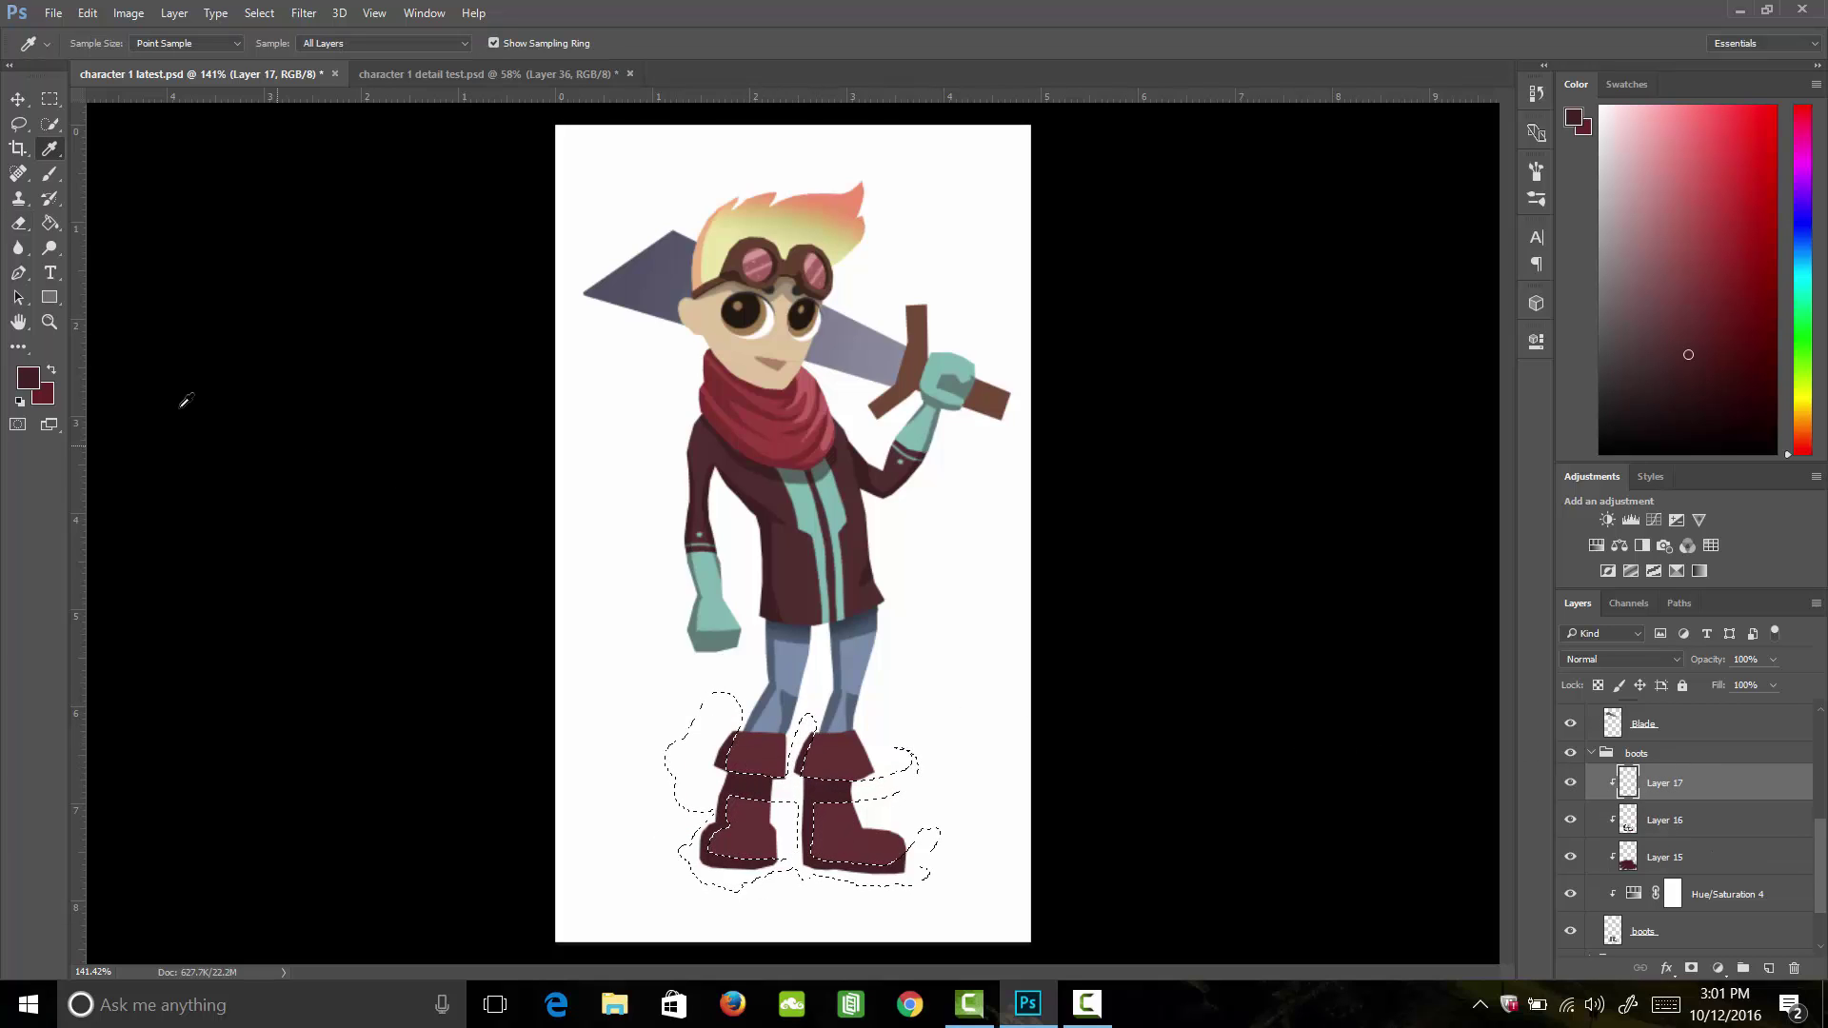
pyautogui.click(29, 378)
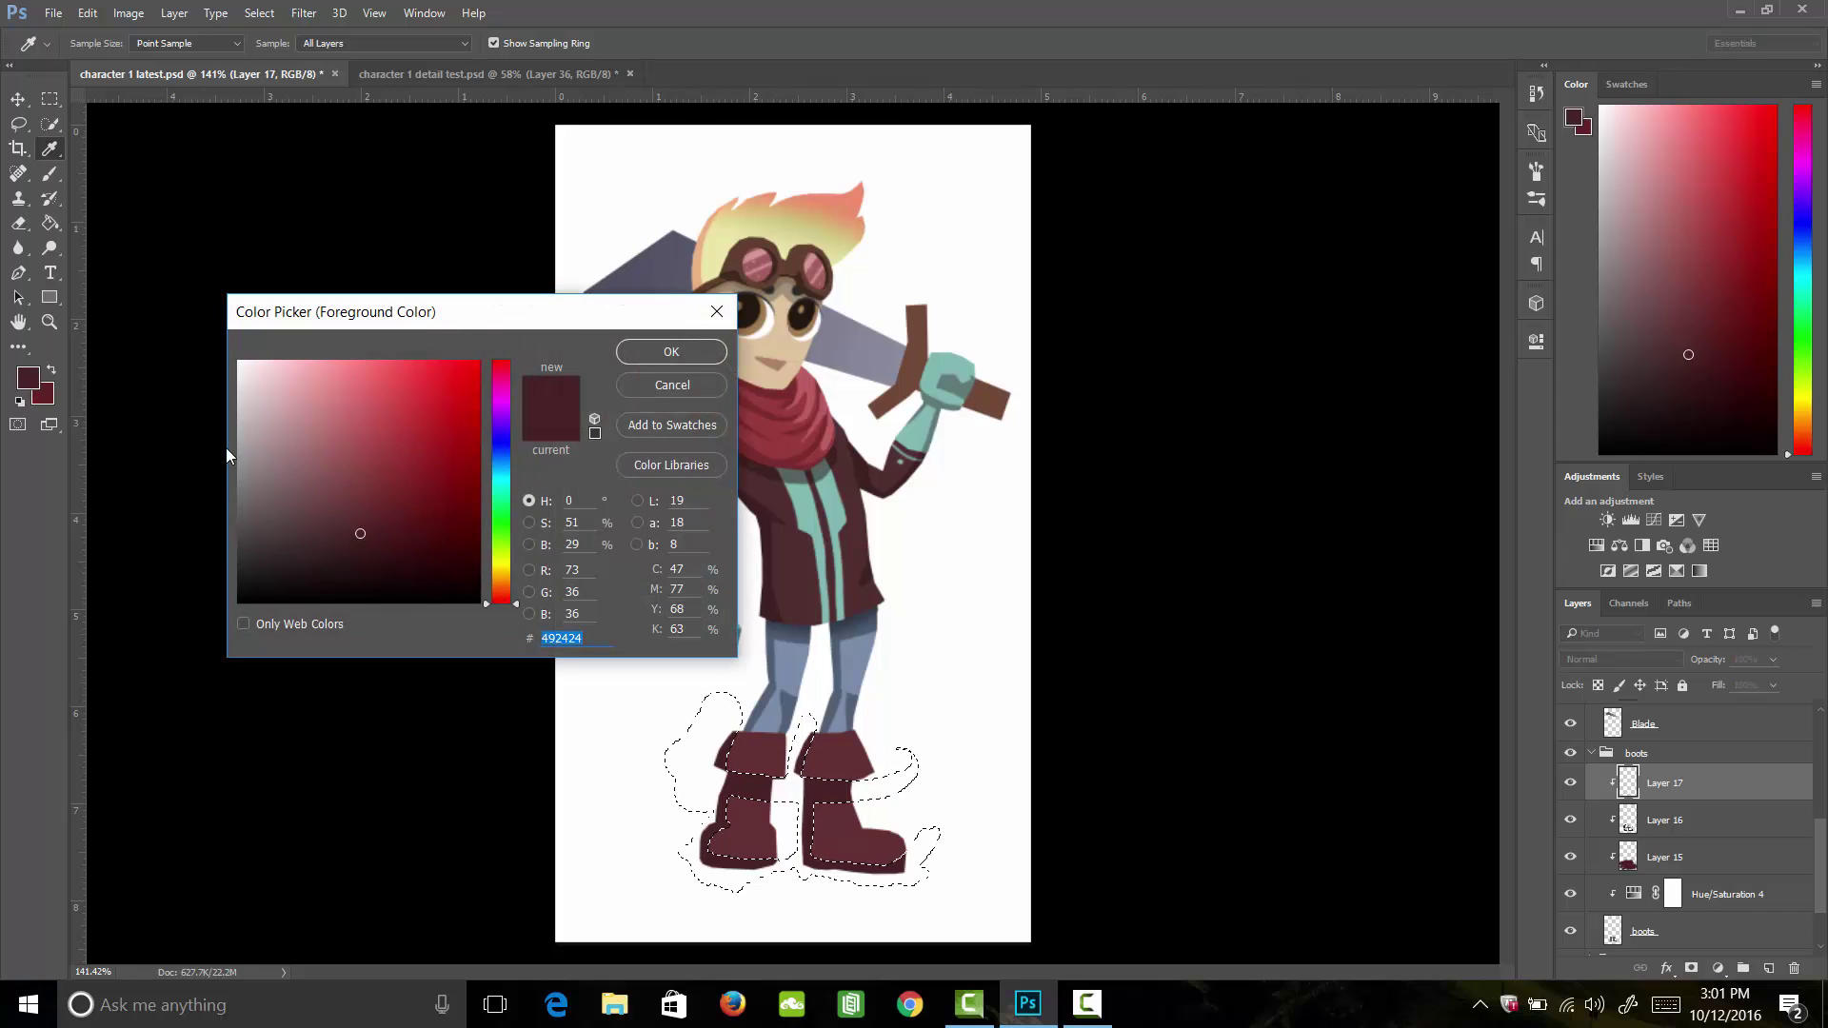
pyautogui.click(375, 560)
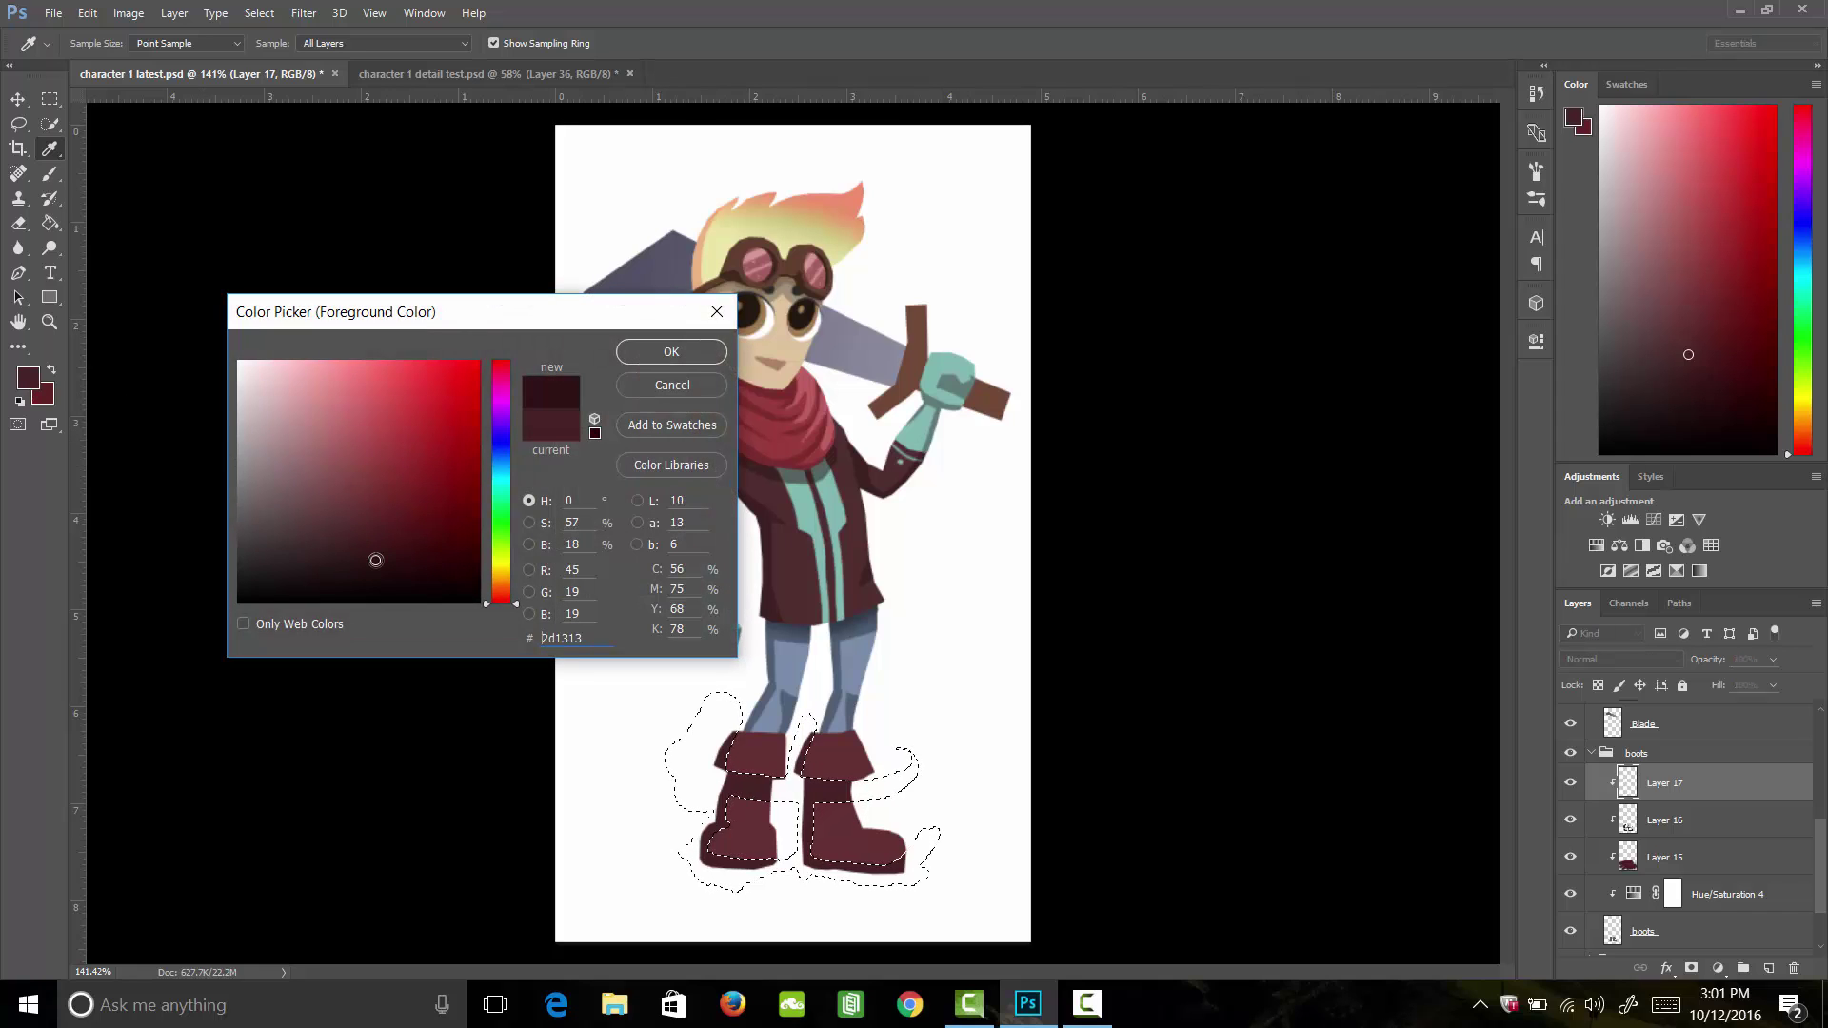
pyautogui.click(671, 353)
# Step: Paint a soft, darker shadow beneath both boot cuffs within the selection using the soft 30 px brush, and deselect
pyautogui.press('b')
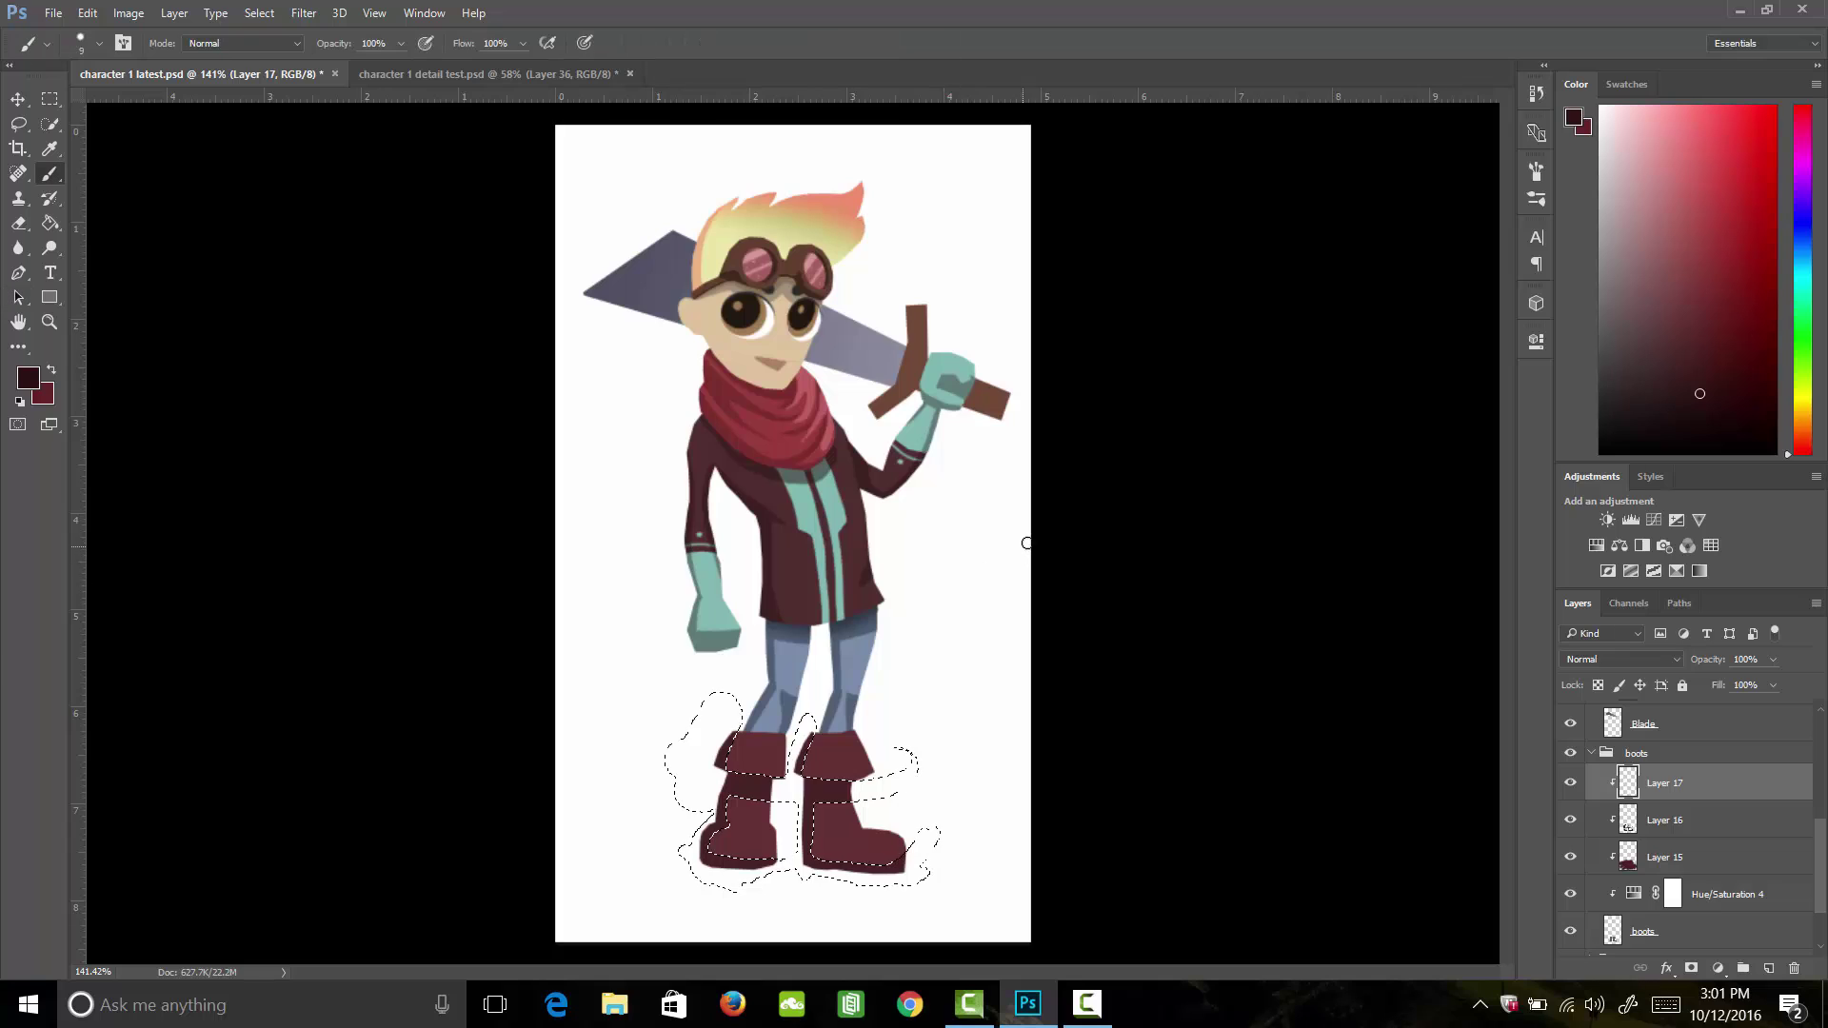
pyautogui.click(1535, 174)
pyautogui.click(1330, 202)
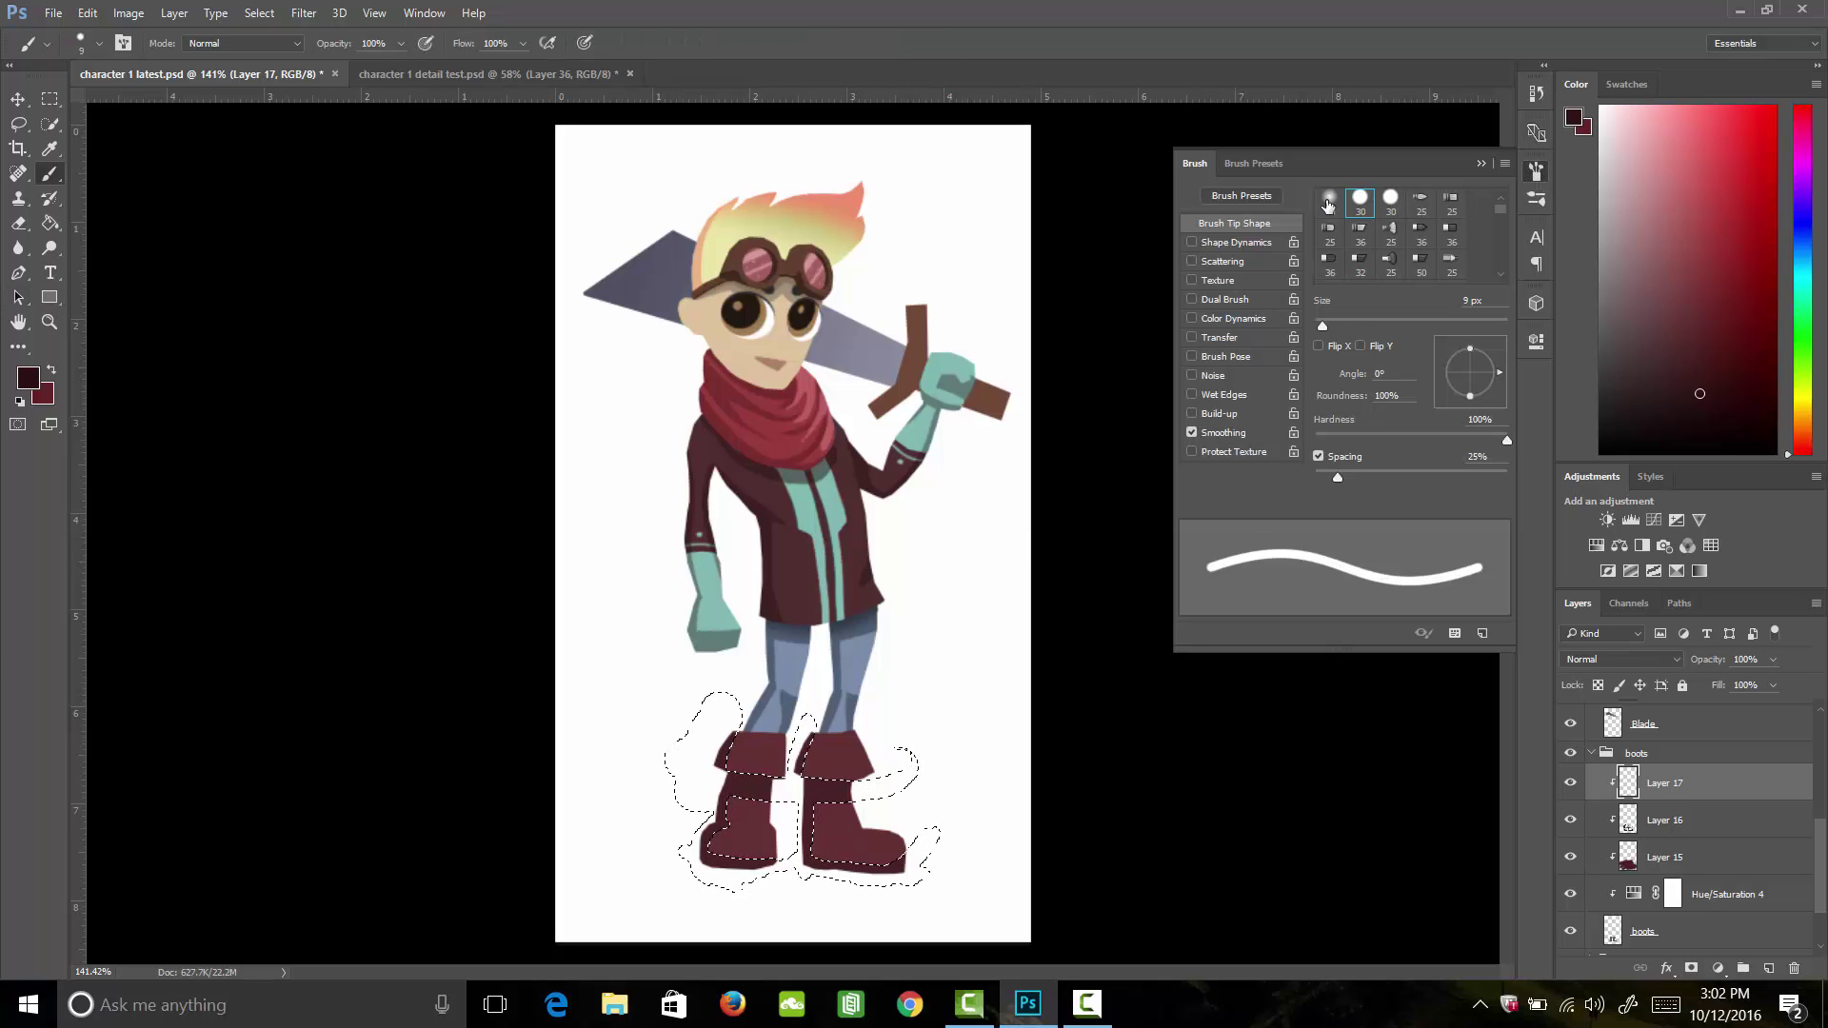
pyautogui.click(1535, 174)
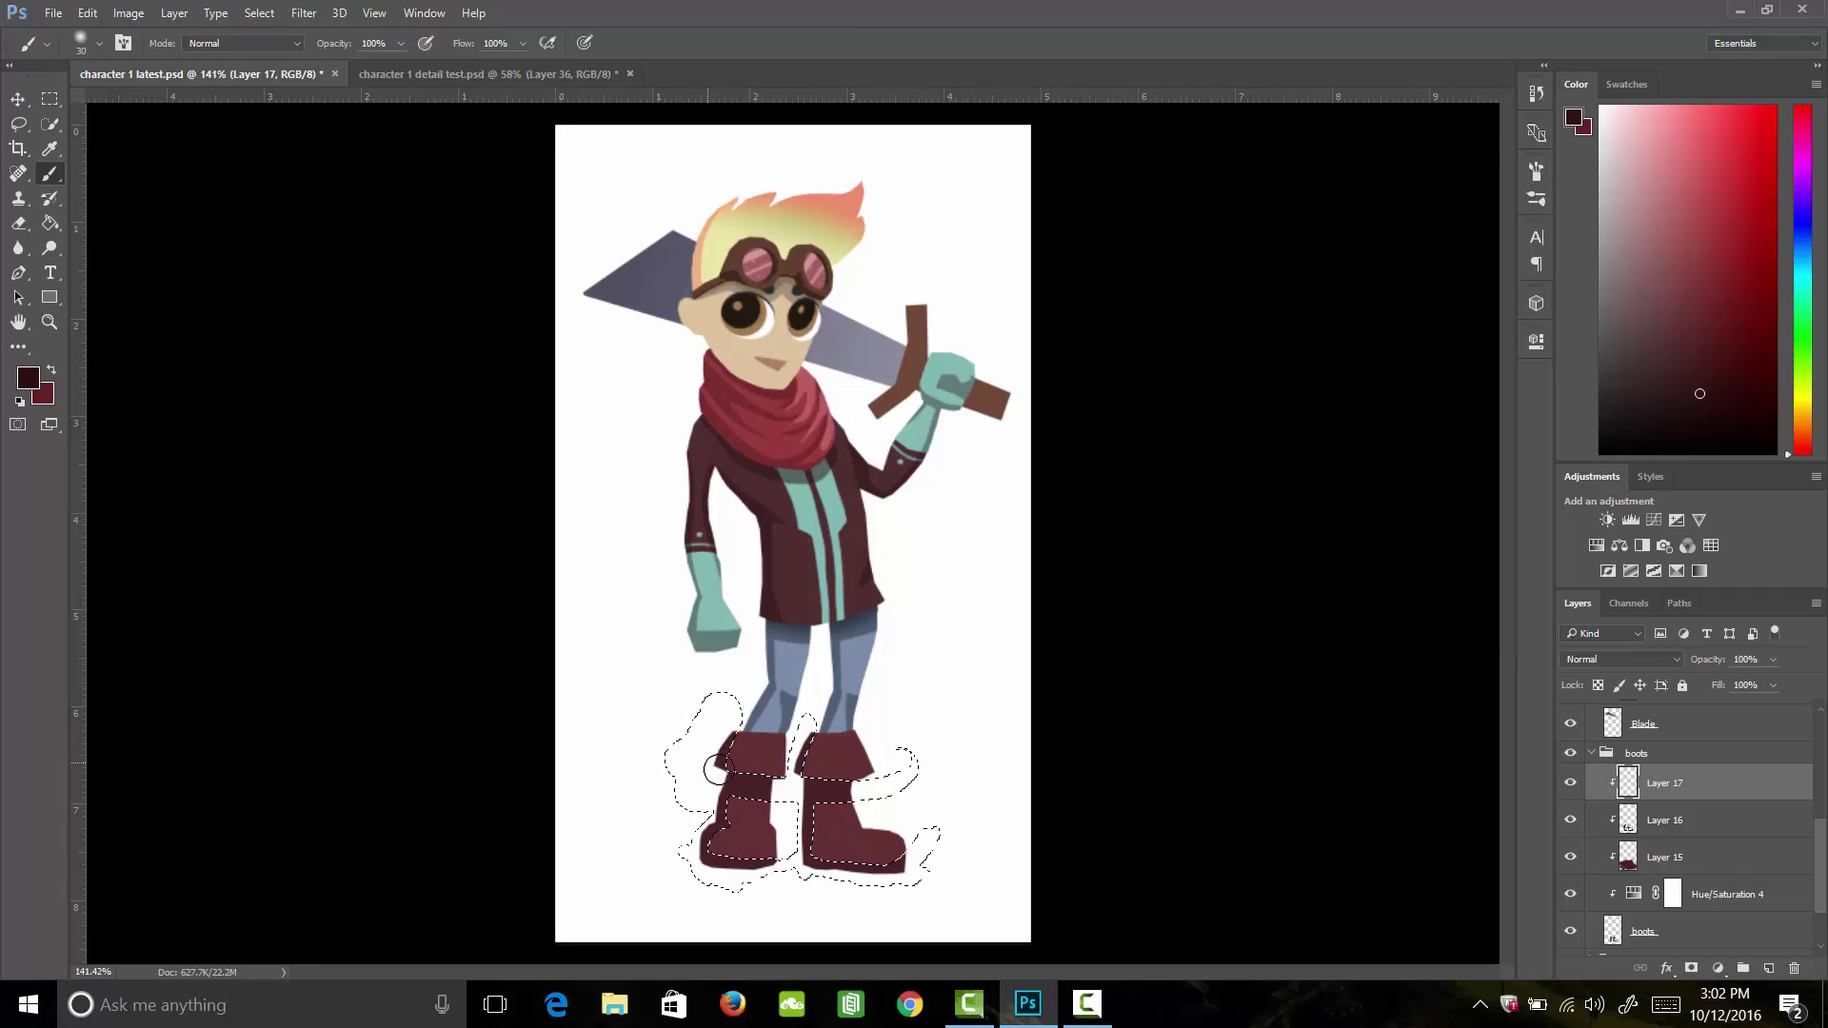
pyautogui.moveTo(888, 757)
pyautogui.mouseDown()
pyautogui.moveTo(748, 762)
pyautogui.moveTo(791, 755)
pyautogui.mouseUp()
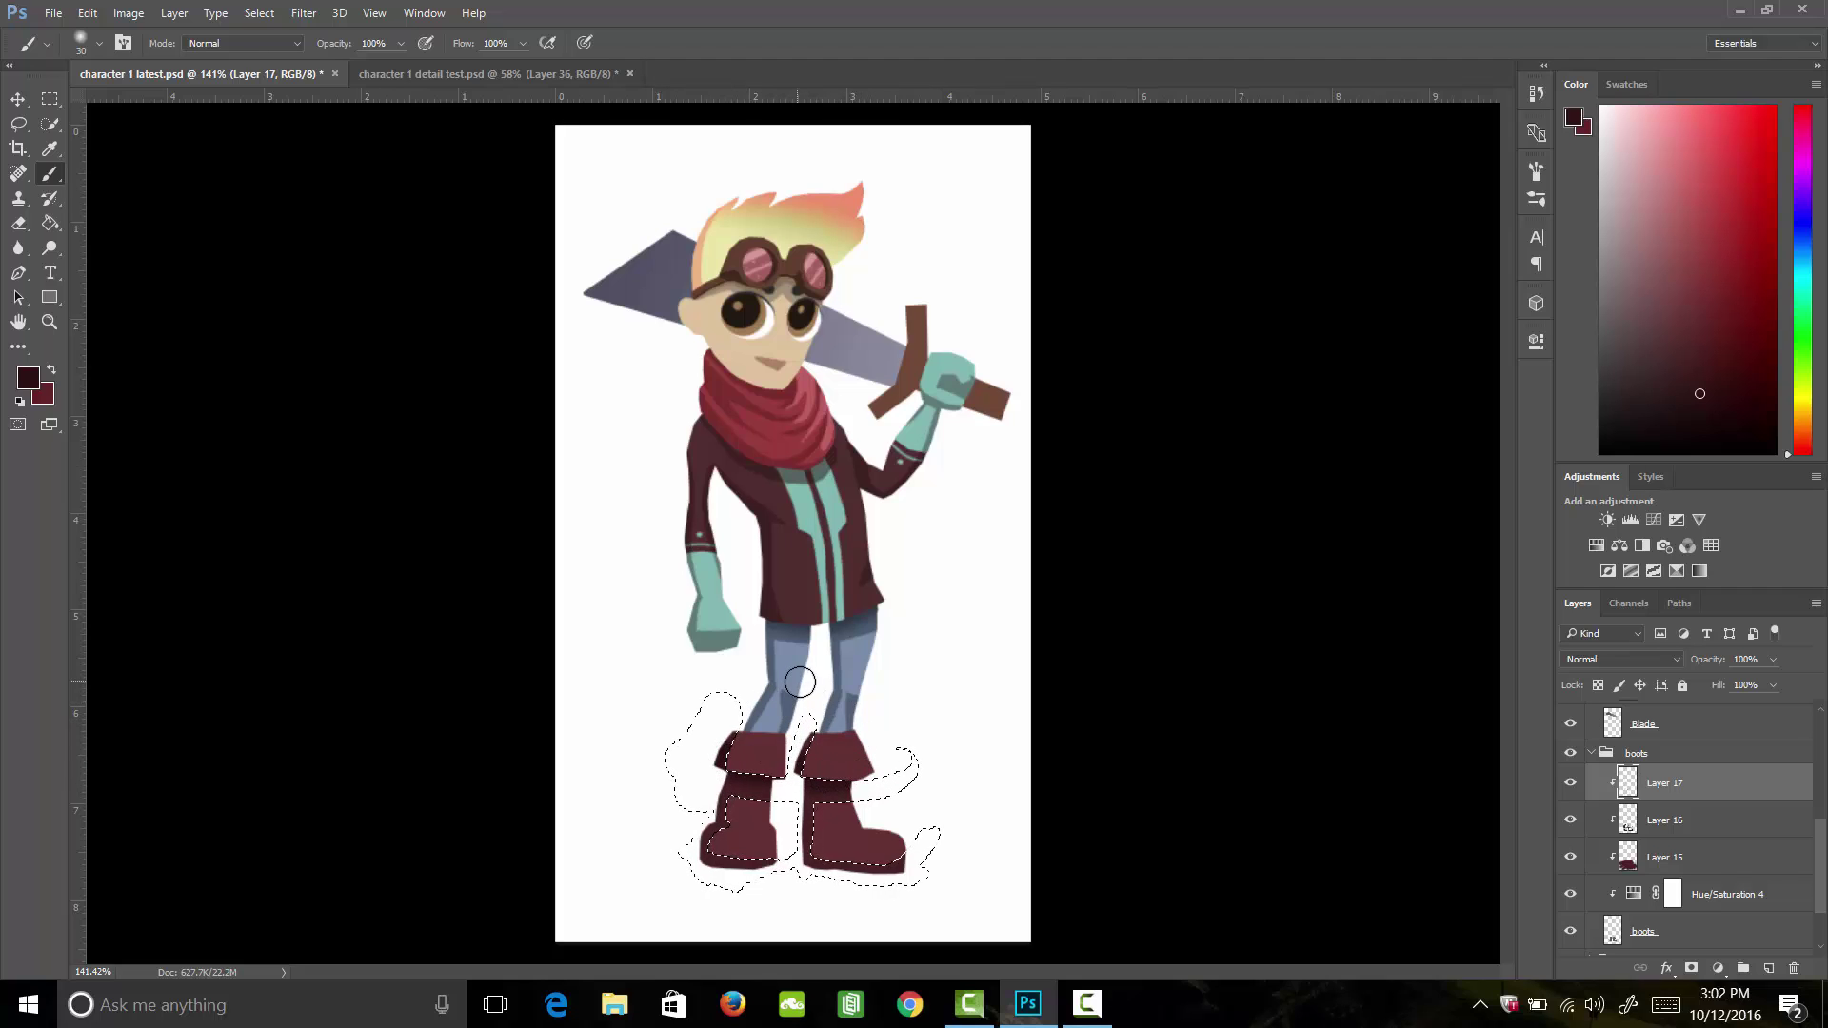
pyautogui.press('m')
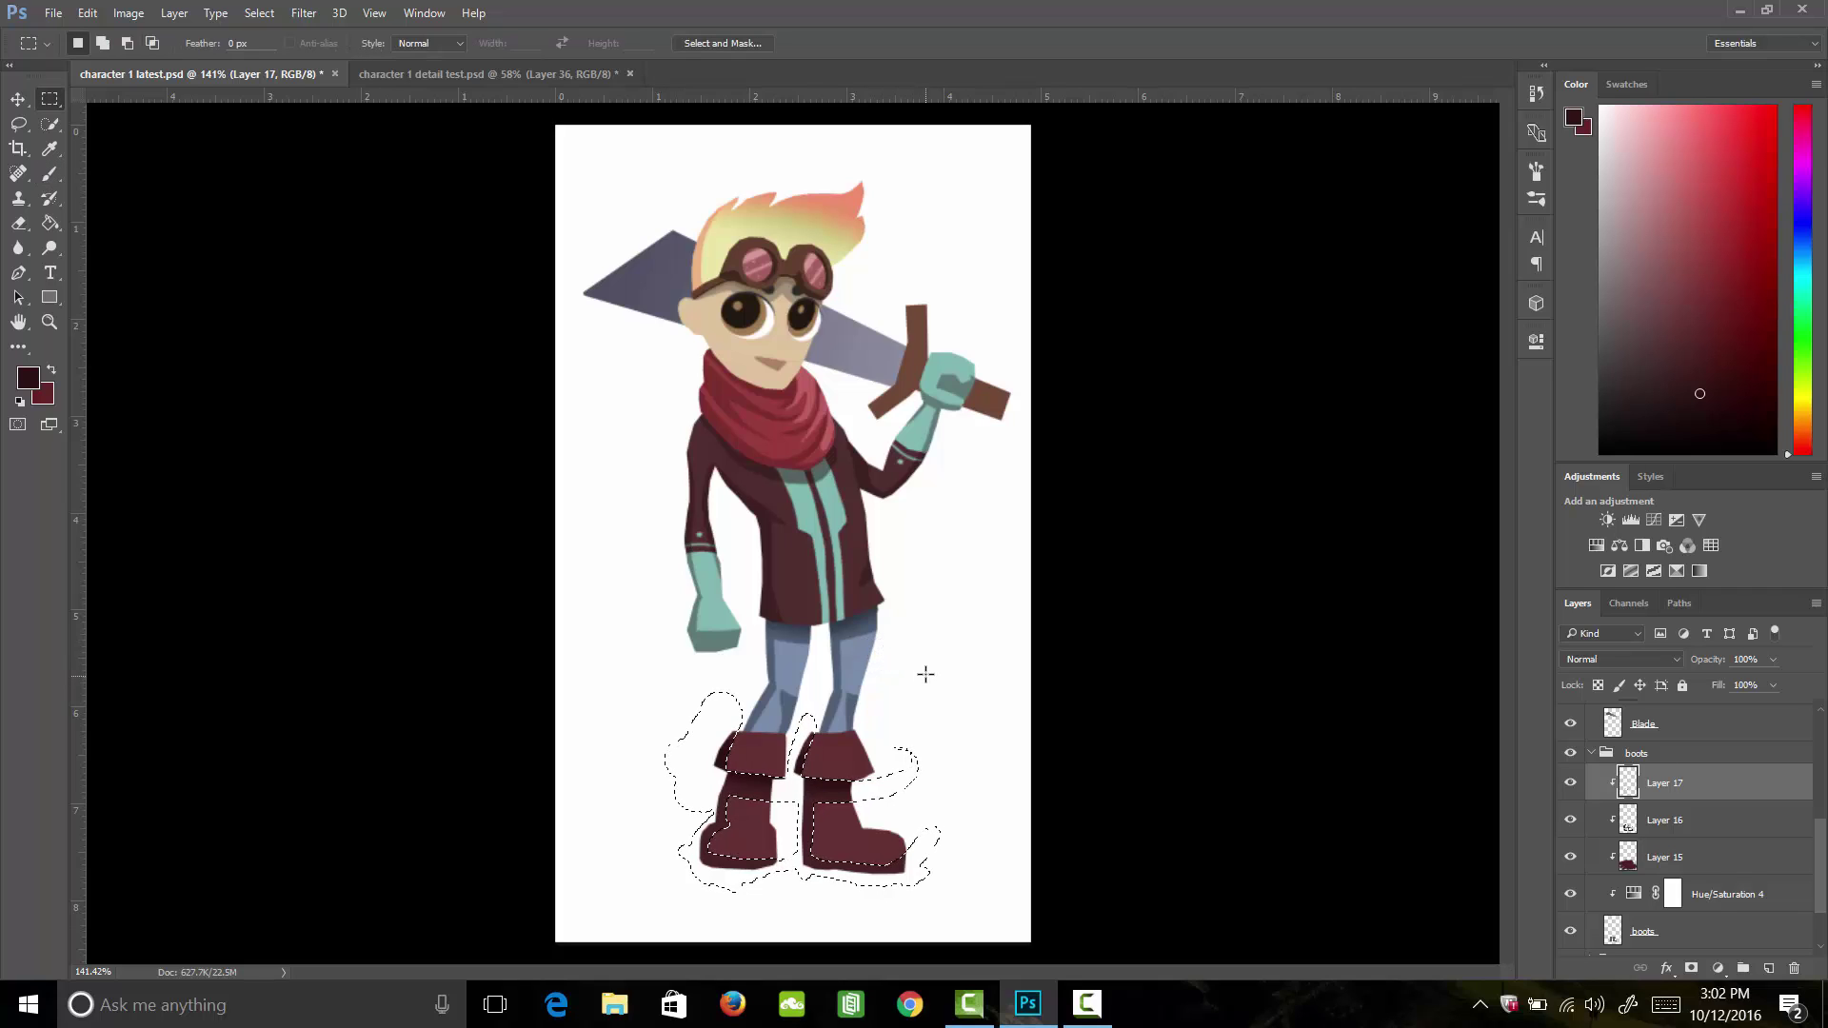
pyautogui.click(929, 676)
# Step: Sample the base red of the boot and lighten the foreground colour to 844949
pyautogui.press('e')
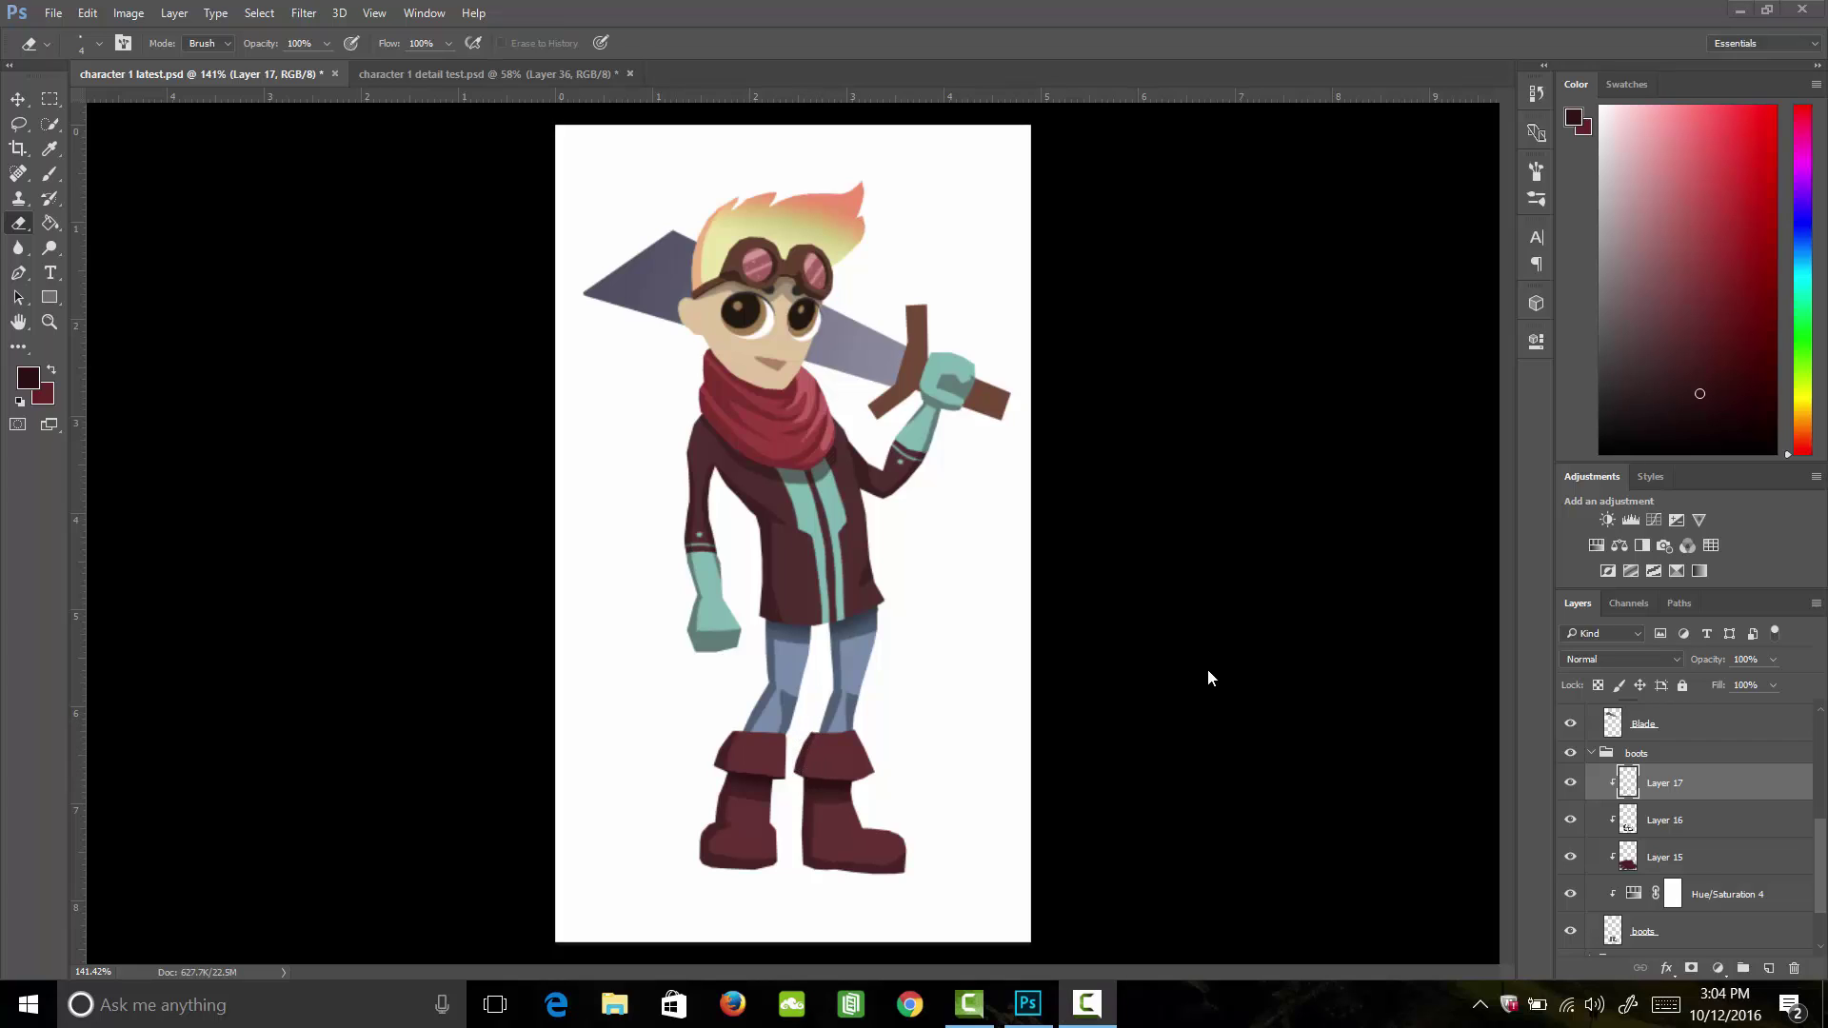
pyautogui.press('i')
pyautogui.click(843, 829)
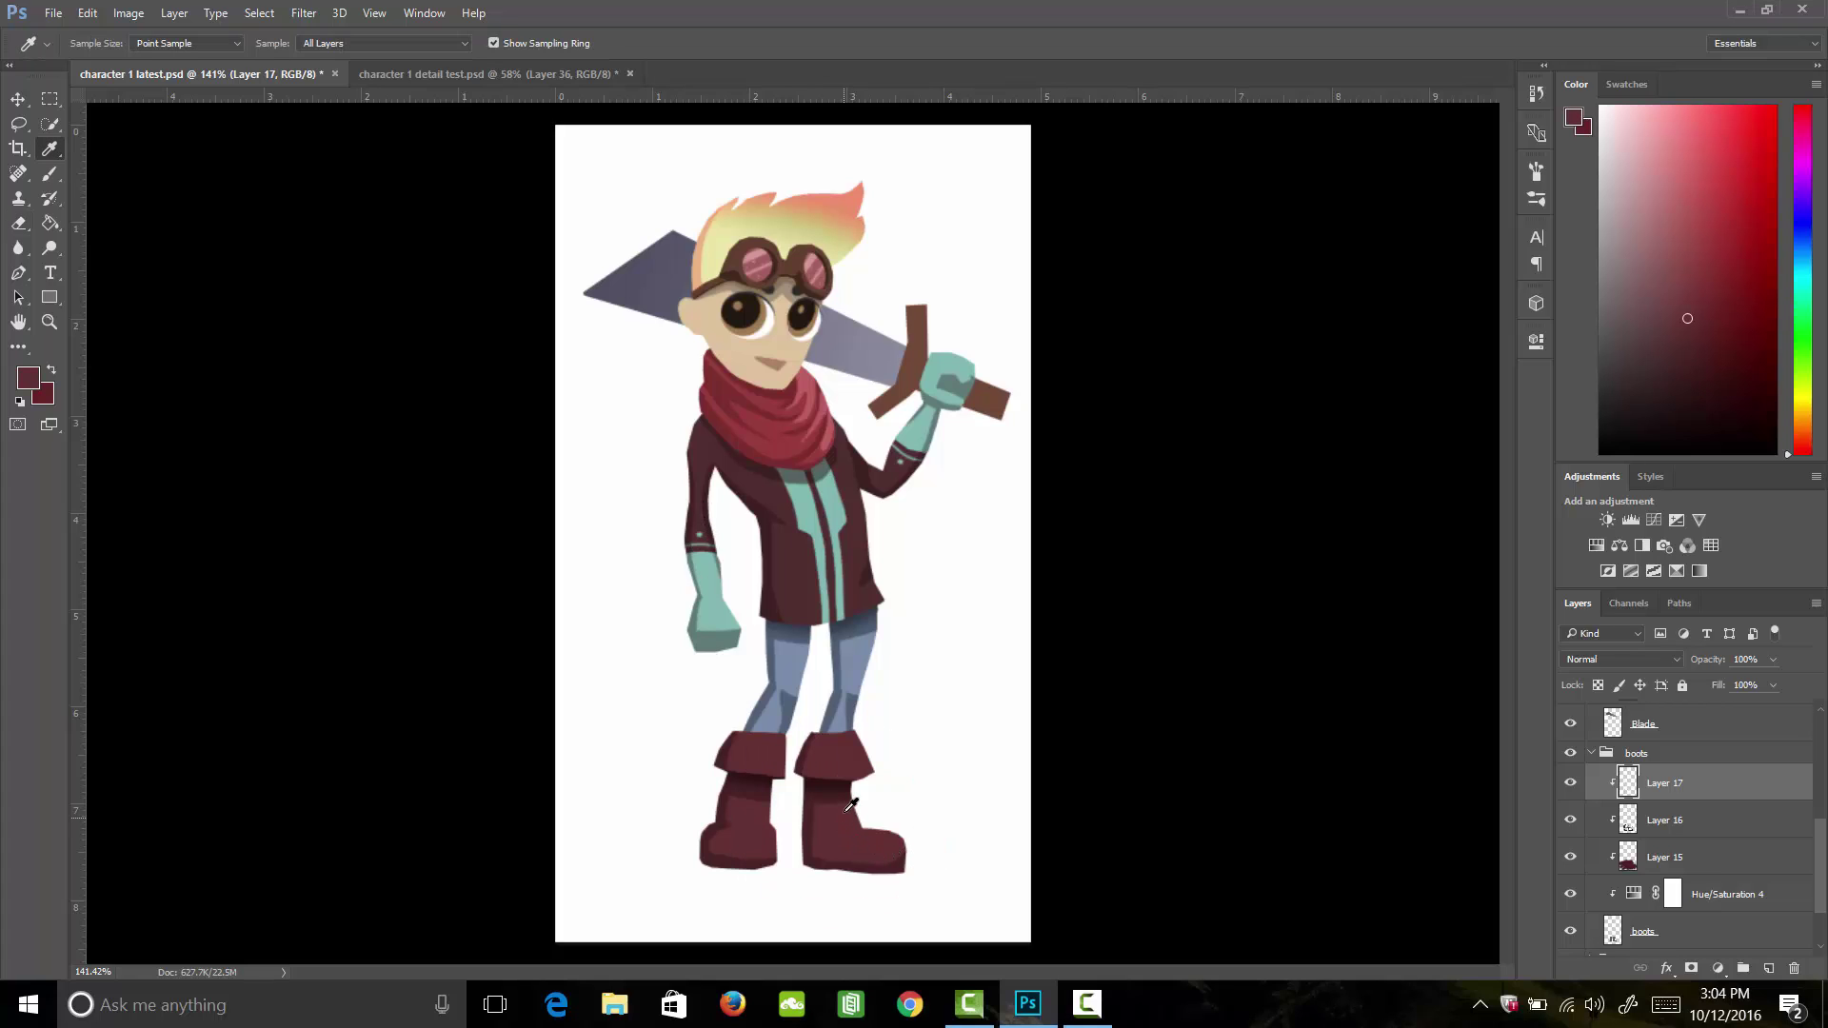
pyautogui.click(28, 378)
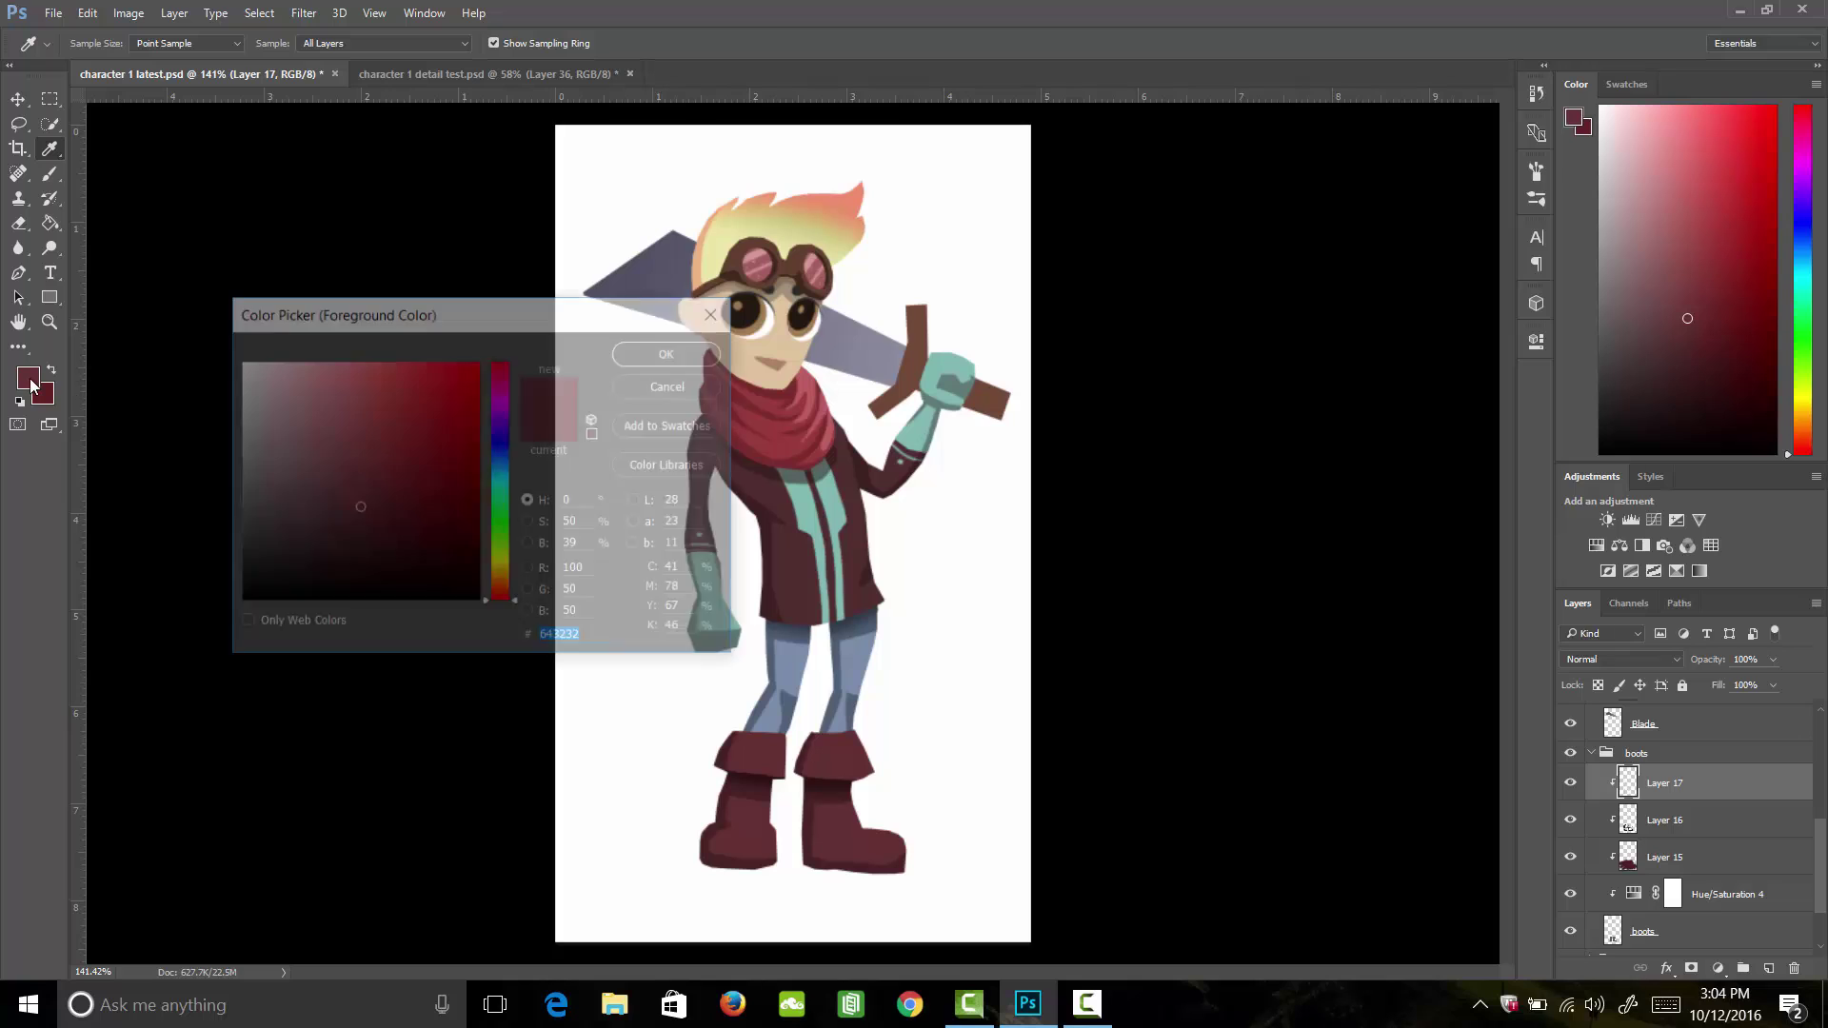
pyautogui.moveTo(339, 454); pyautogui.dragTo(346, 477)
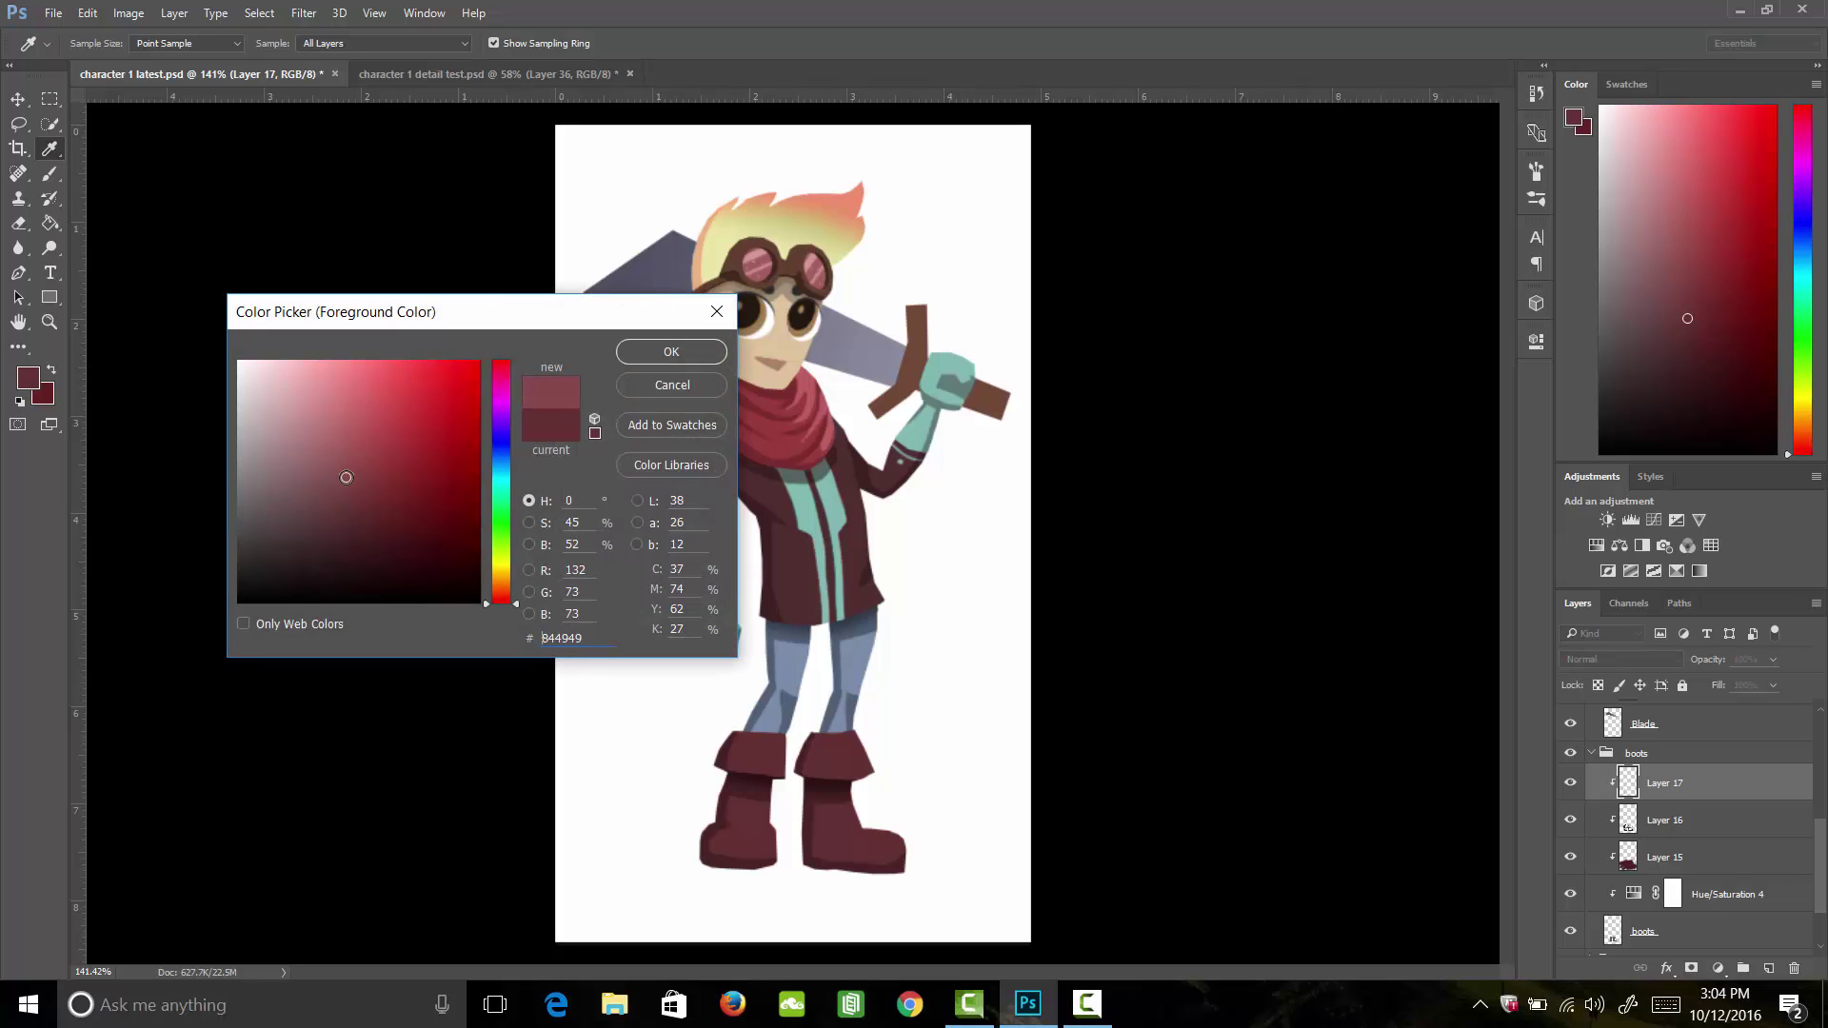
pyautogui.click(672, 352)
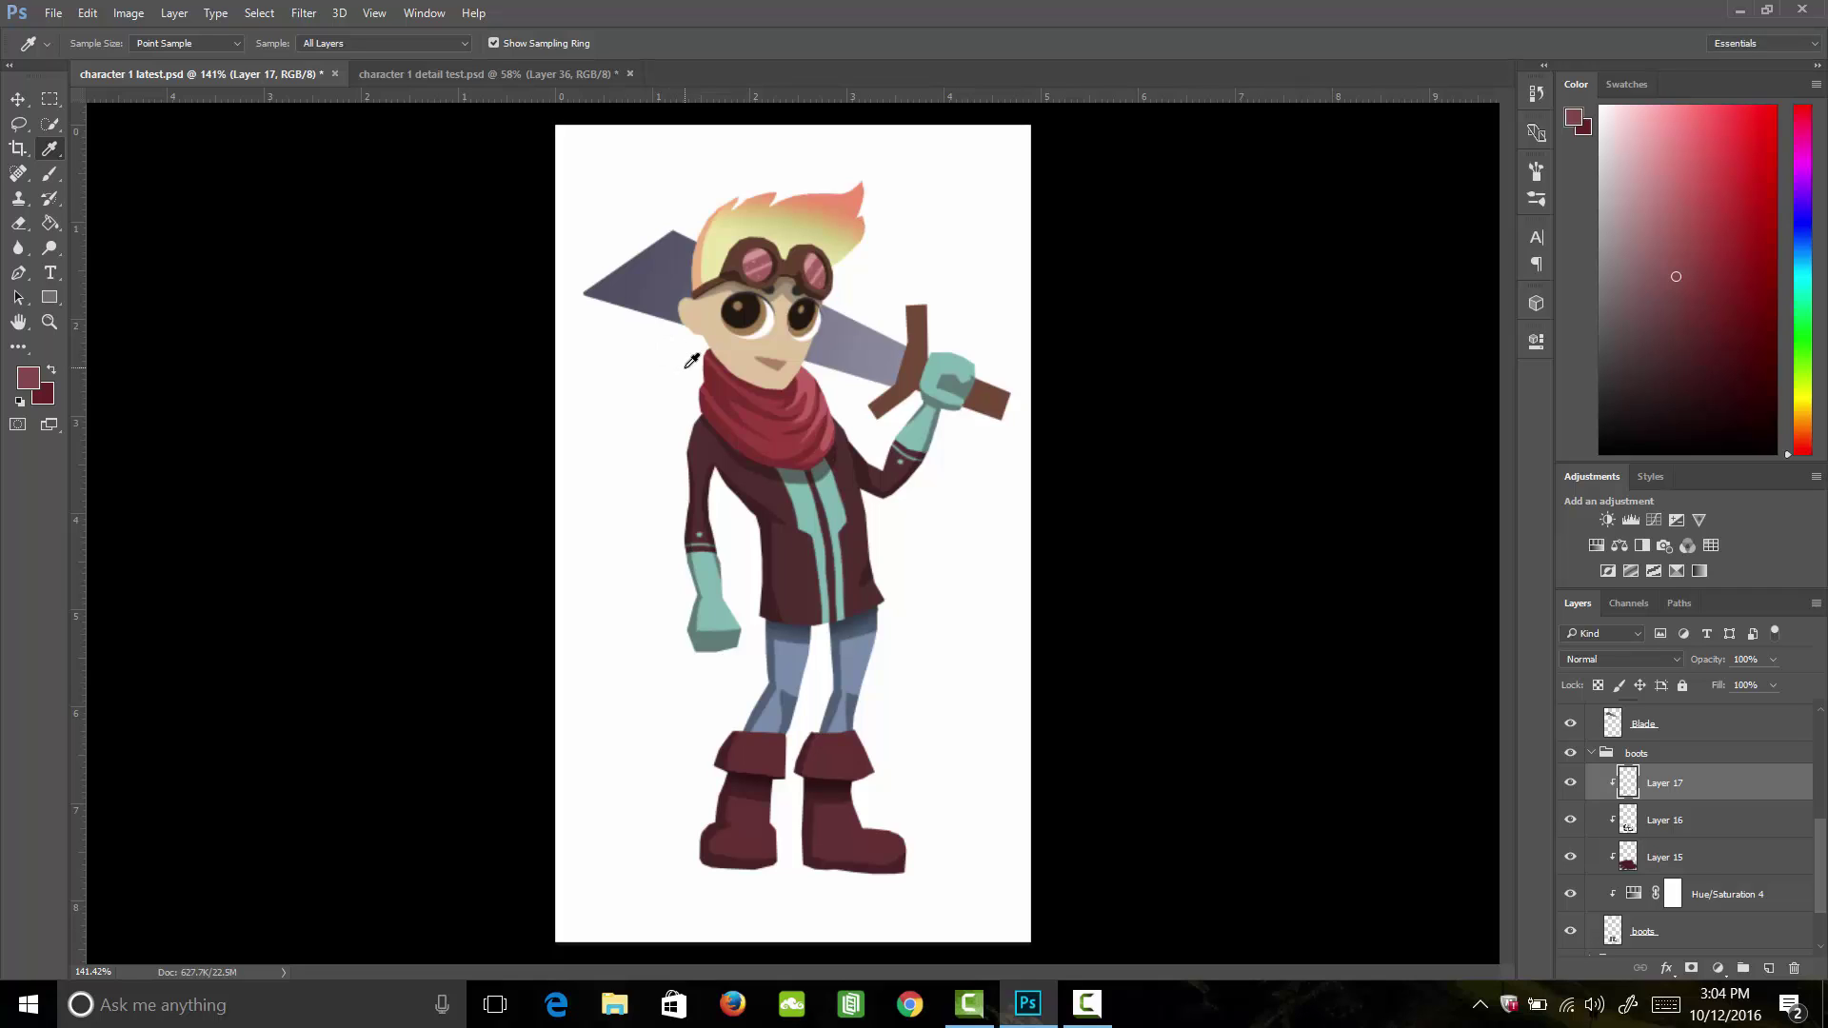
# Step: Add a new clipped layer above the other boot layers and paint highlights along both cuffs' top edges with the hard 30 px brush
pyautogui.keyDown('ctrl'); pyautogui.click(1769, 969); pyautogui.keyUp('ctrl')
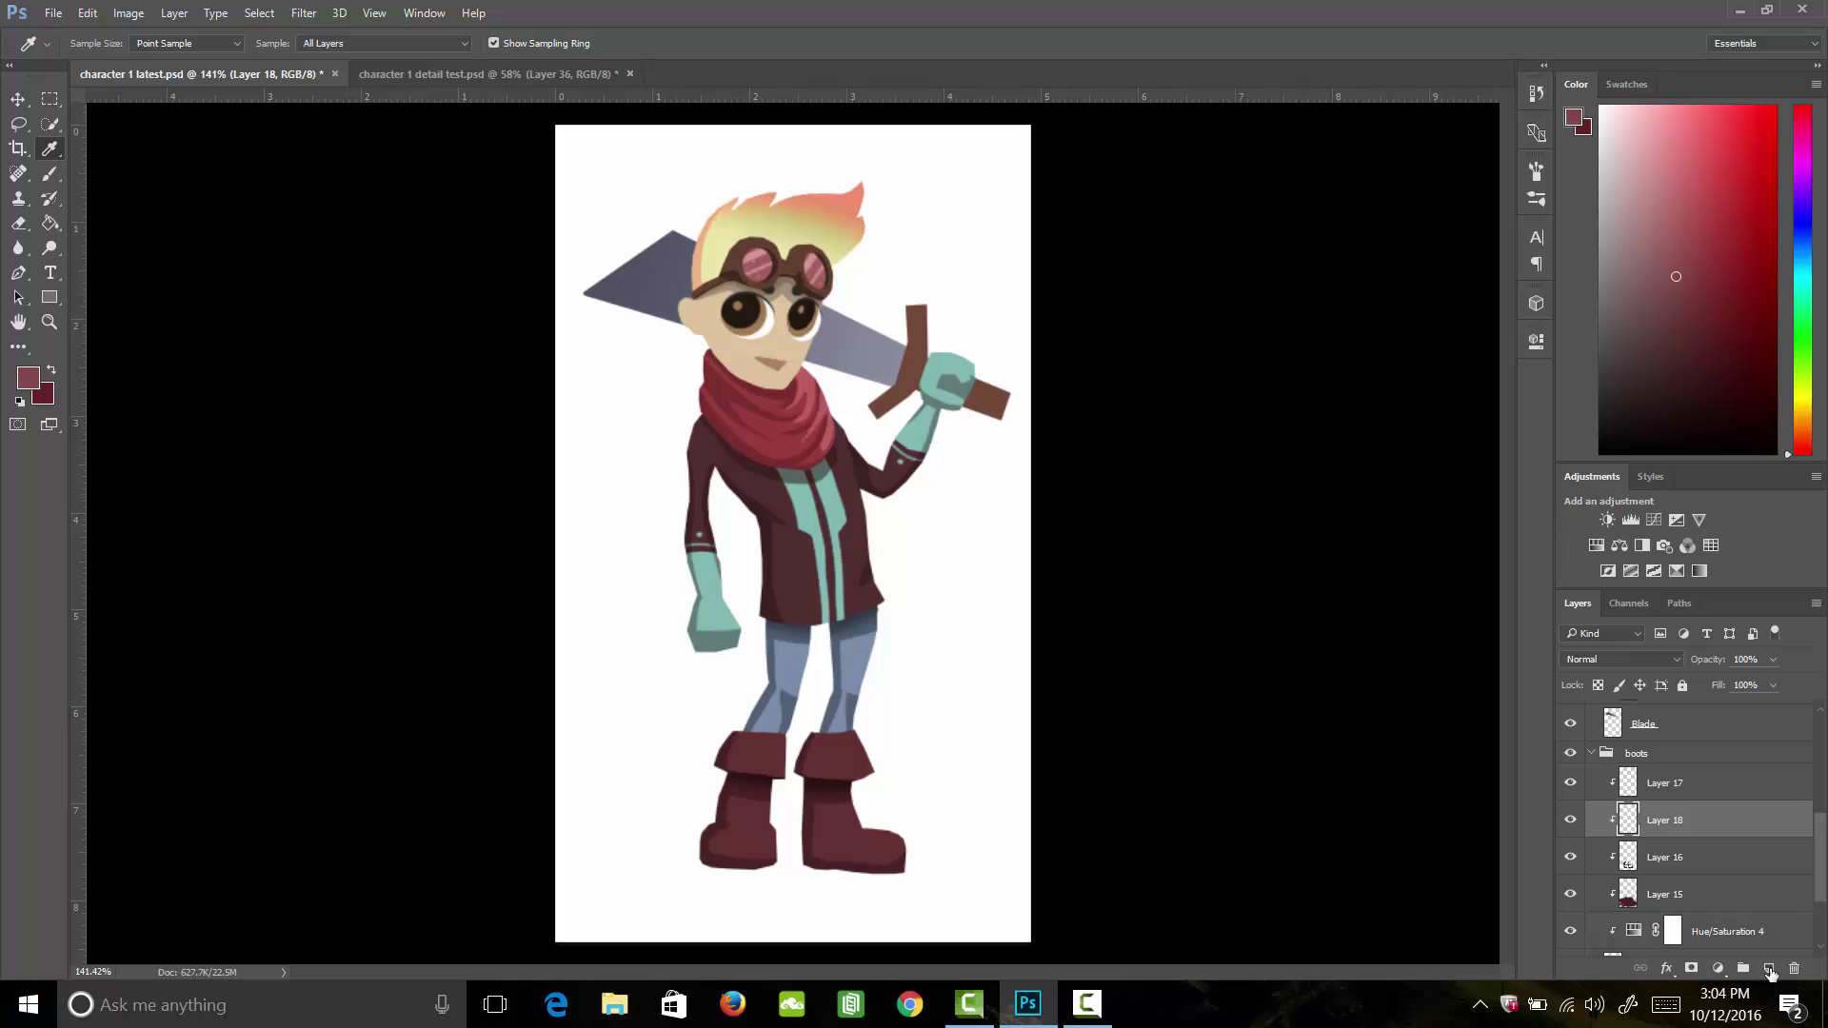
pyautogui.moveTo(1666, 817); pyautogui.dragTo(1670, 776)
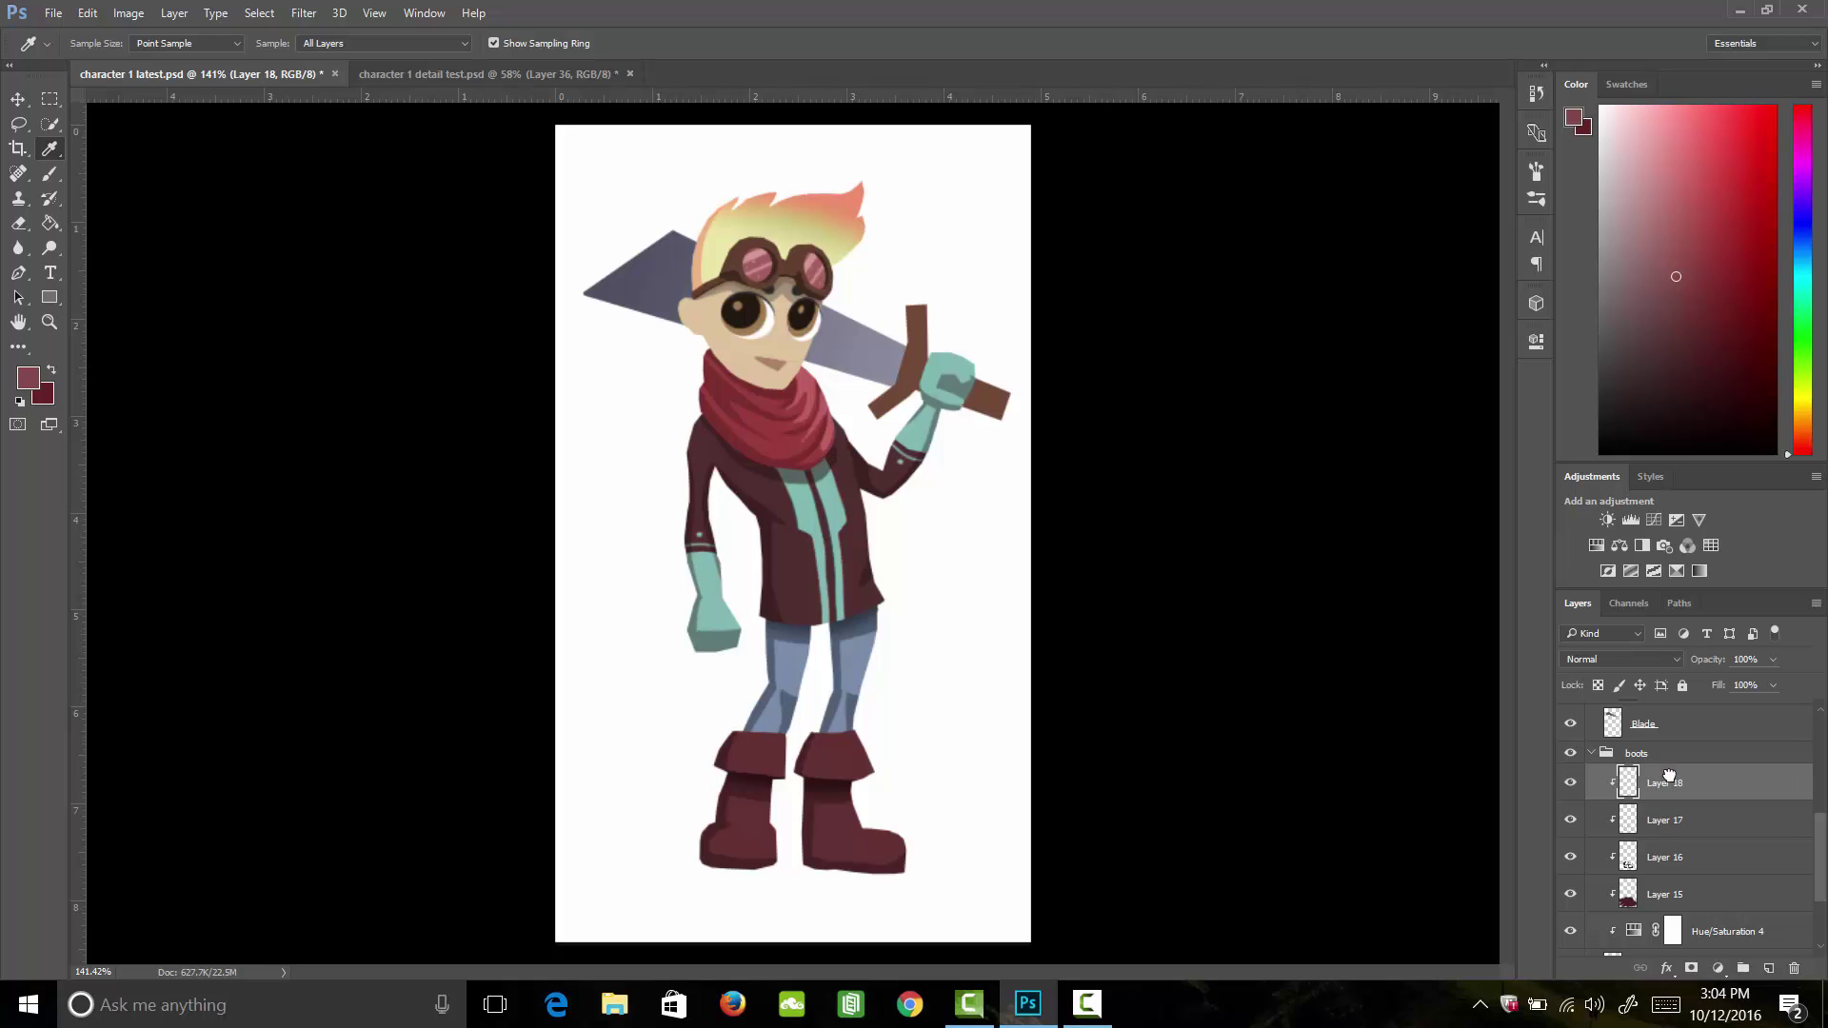
pyautogui.press('z')
pyautogui.moveTo(971, 694); pyautogui.dragTo(988, 694)
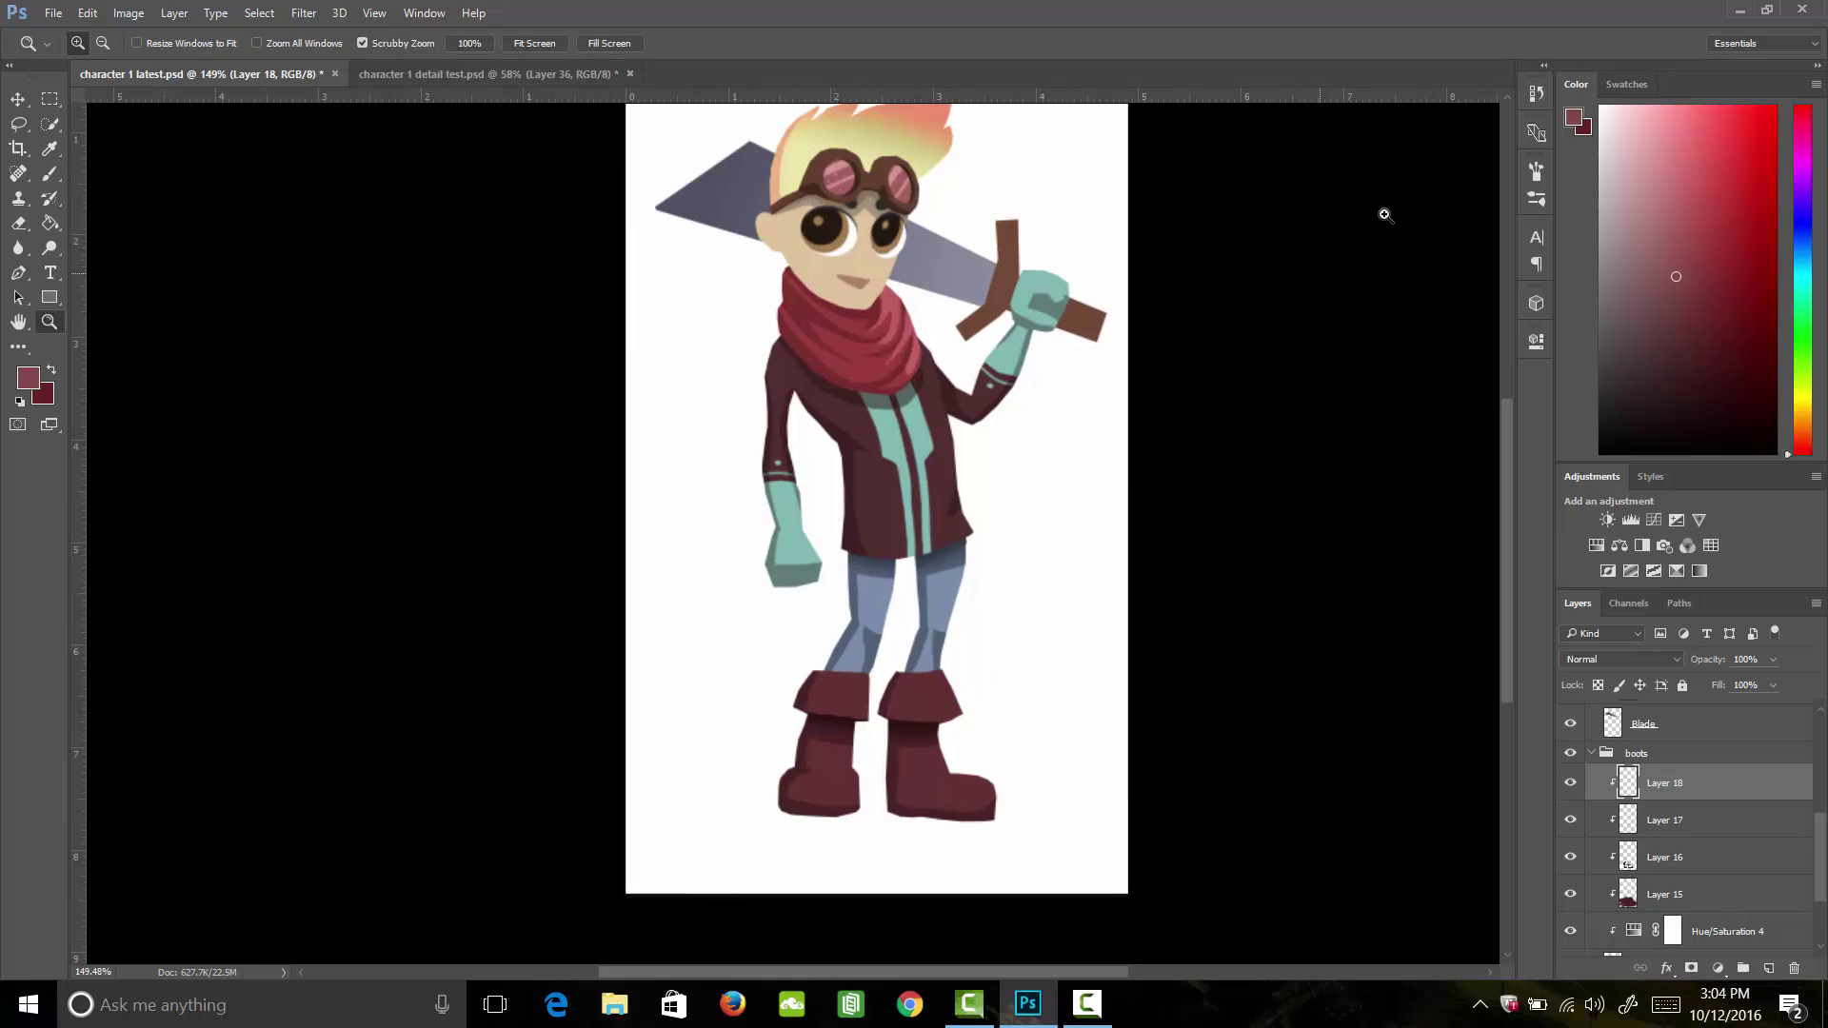
pyautogui.click(1530, 181)
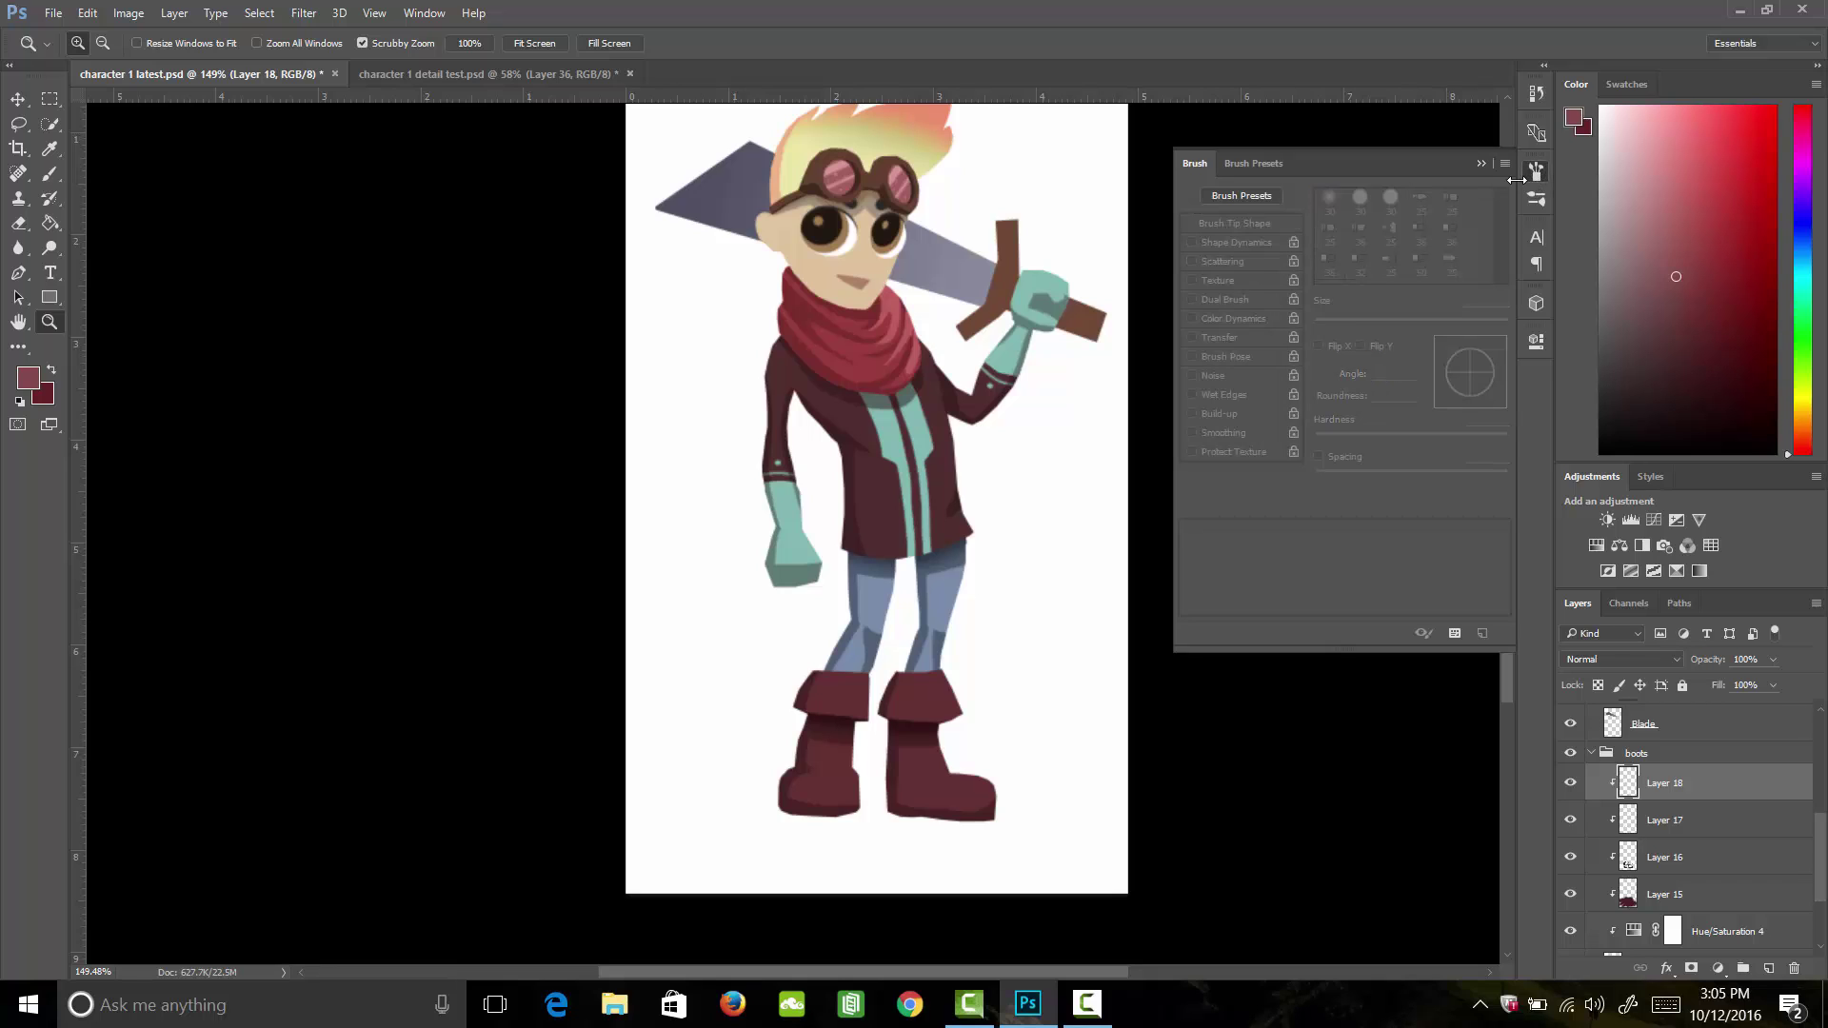
pyautogui.press('b')
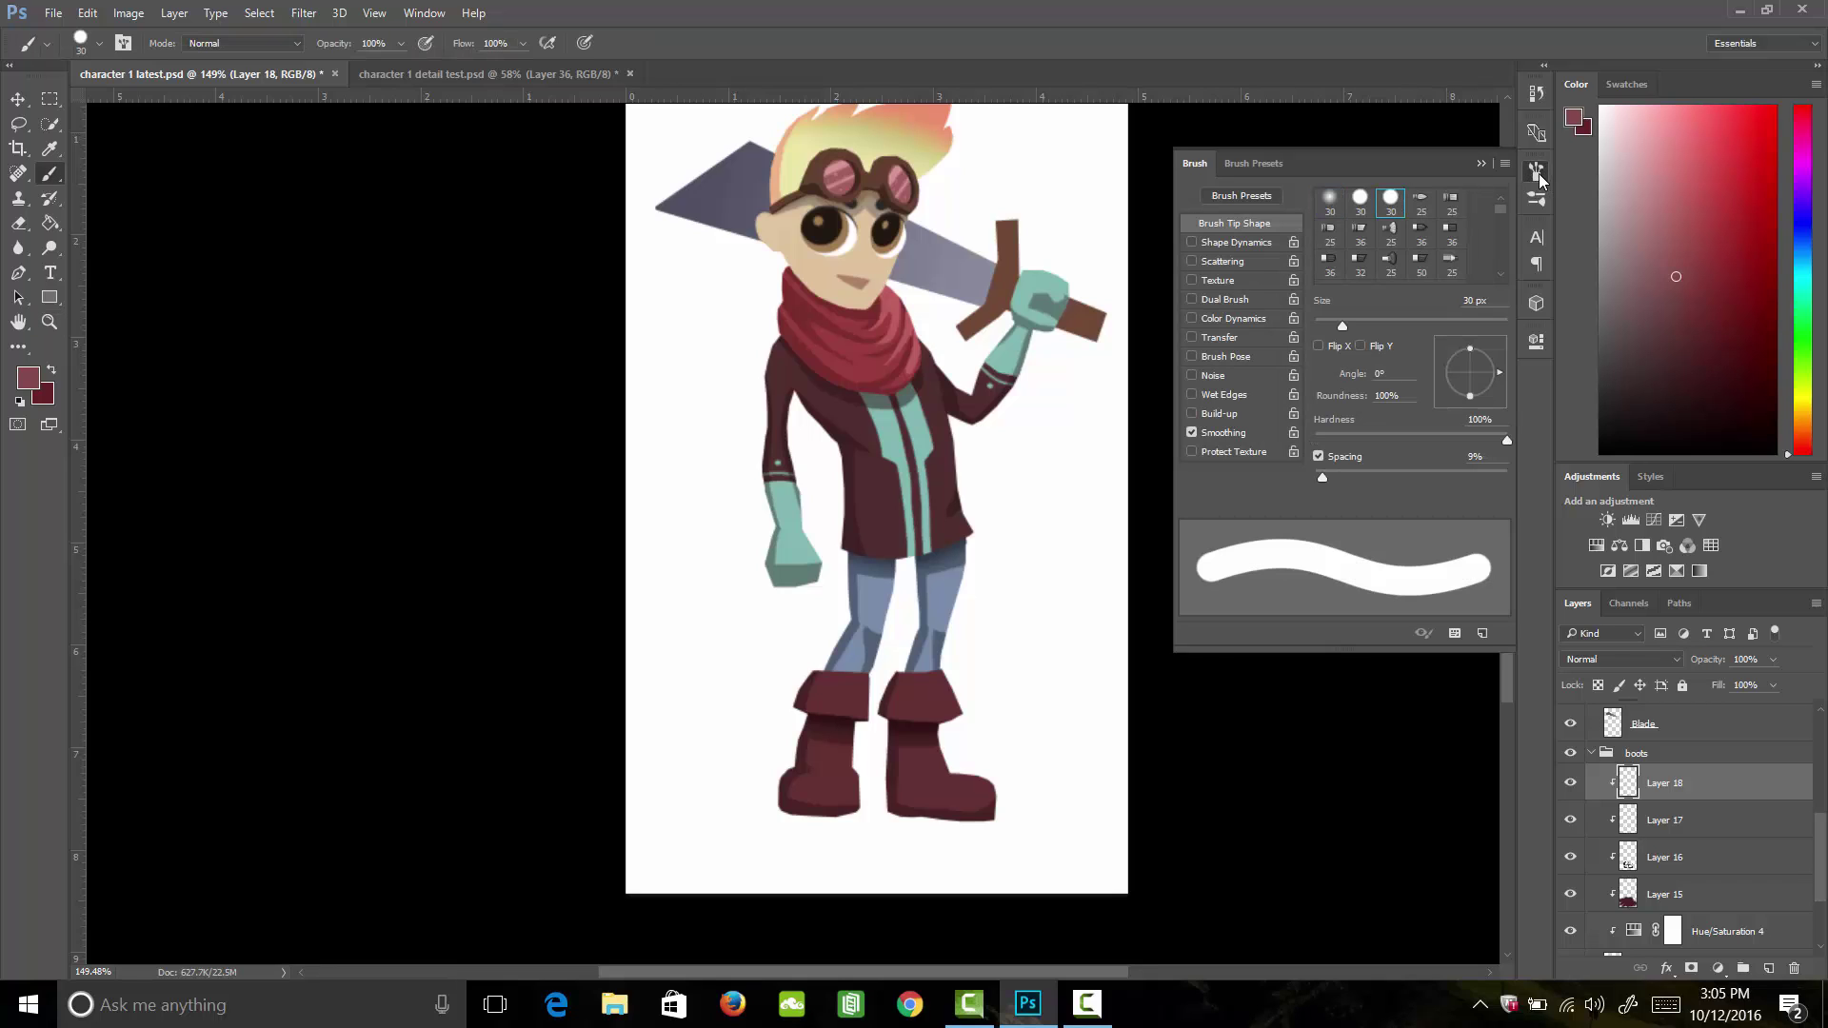
pyautogui.click(1536, 173)
pyautogui.press('z')
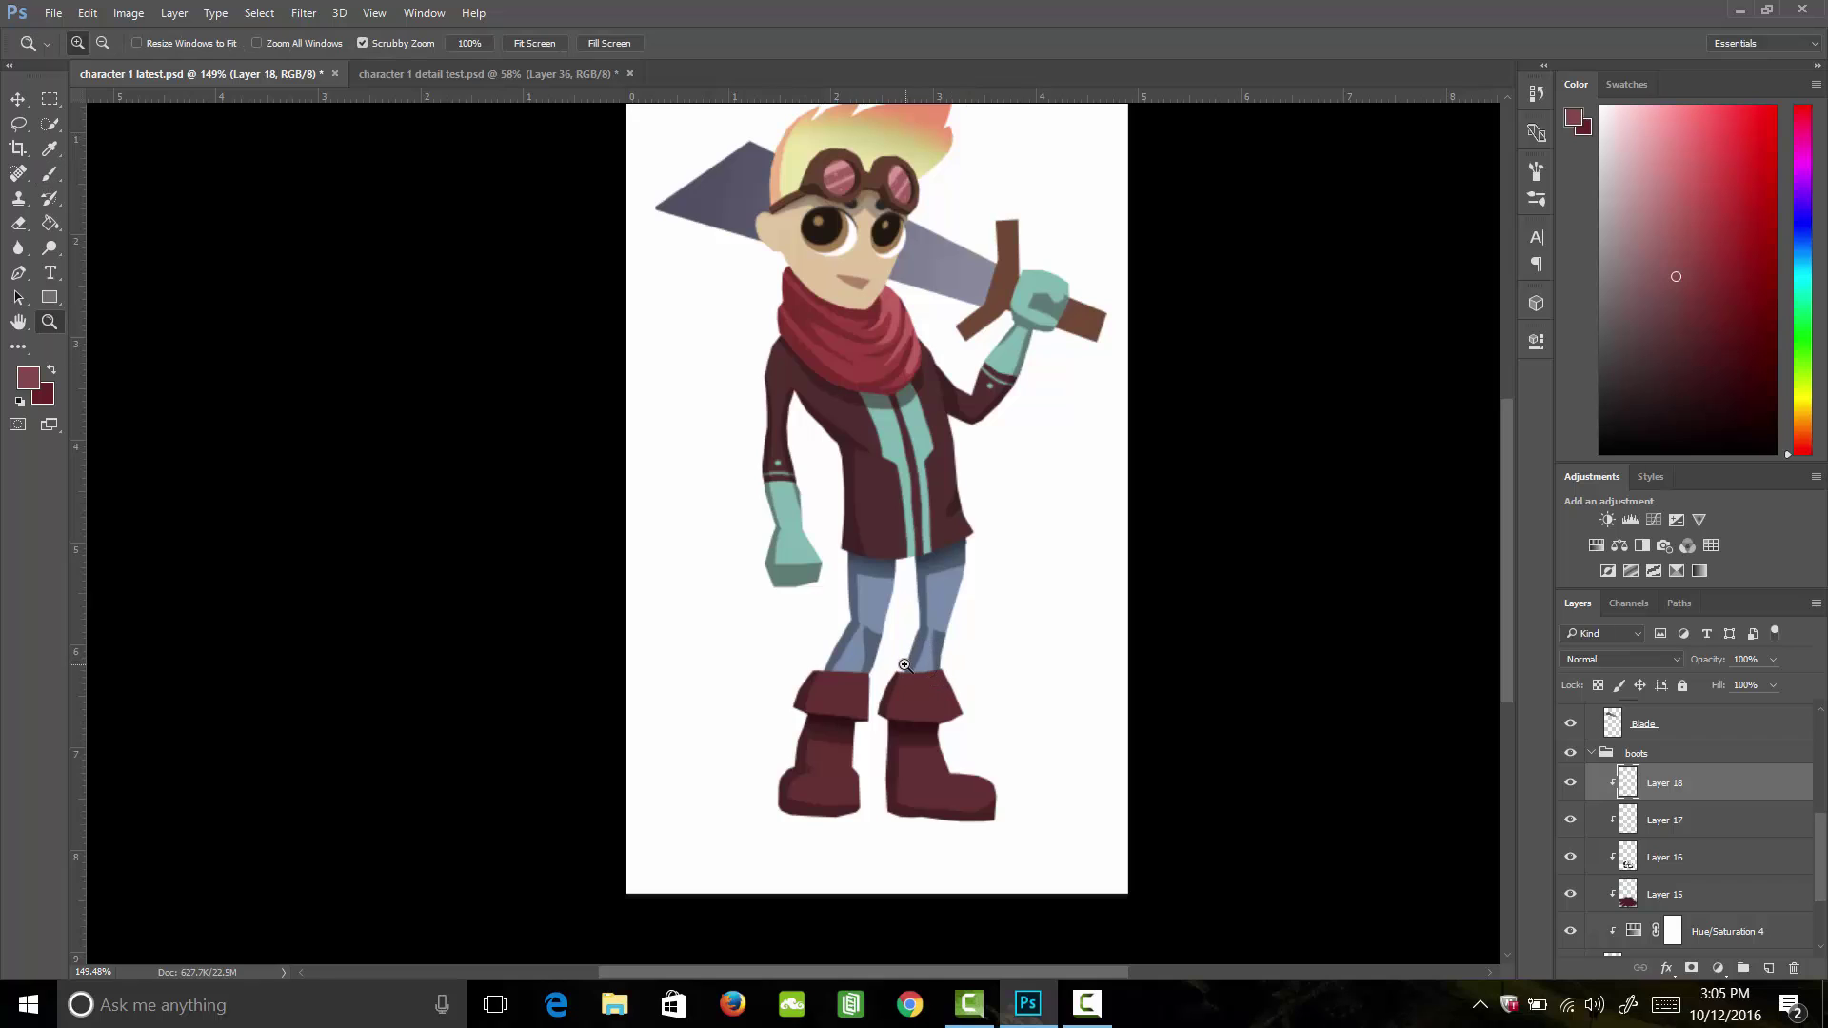
pyautogui.moveTo(900, 659); pyautogui.dragTo(966, 657)
pyautogui.press('b')
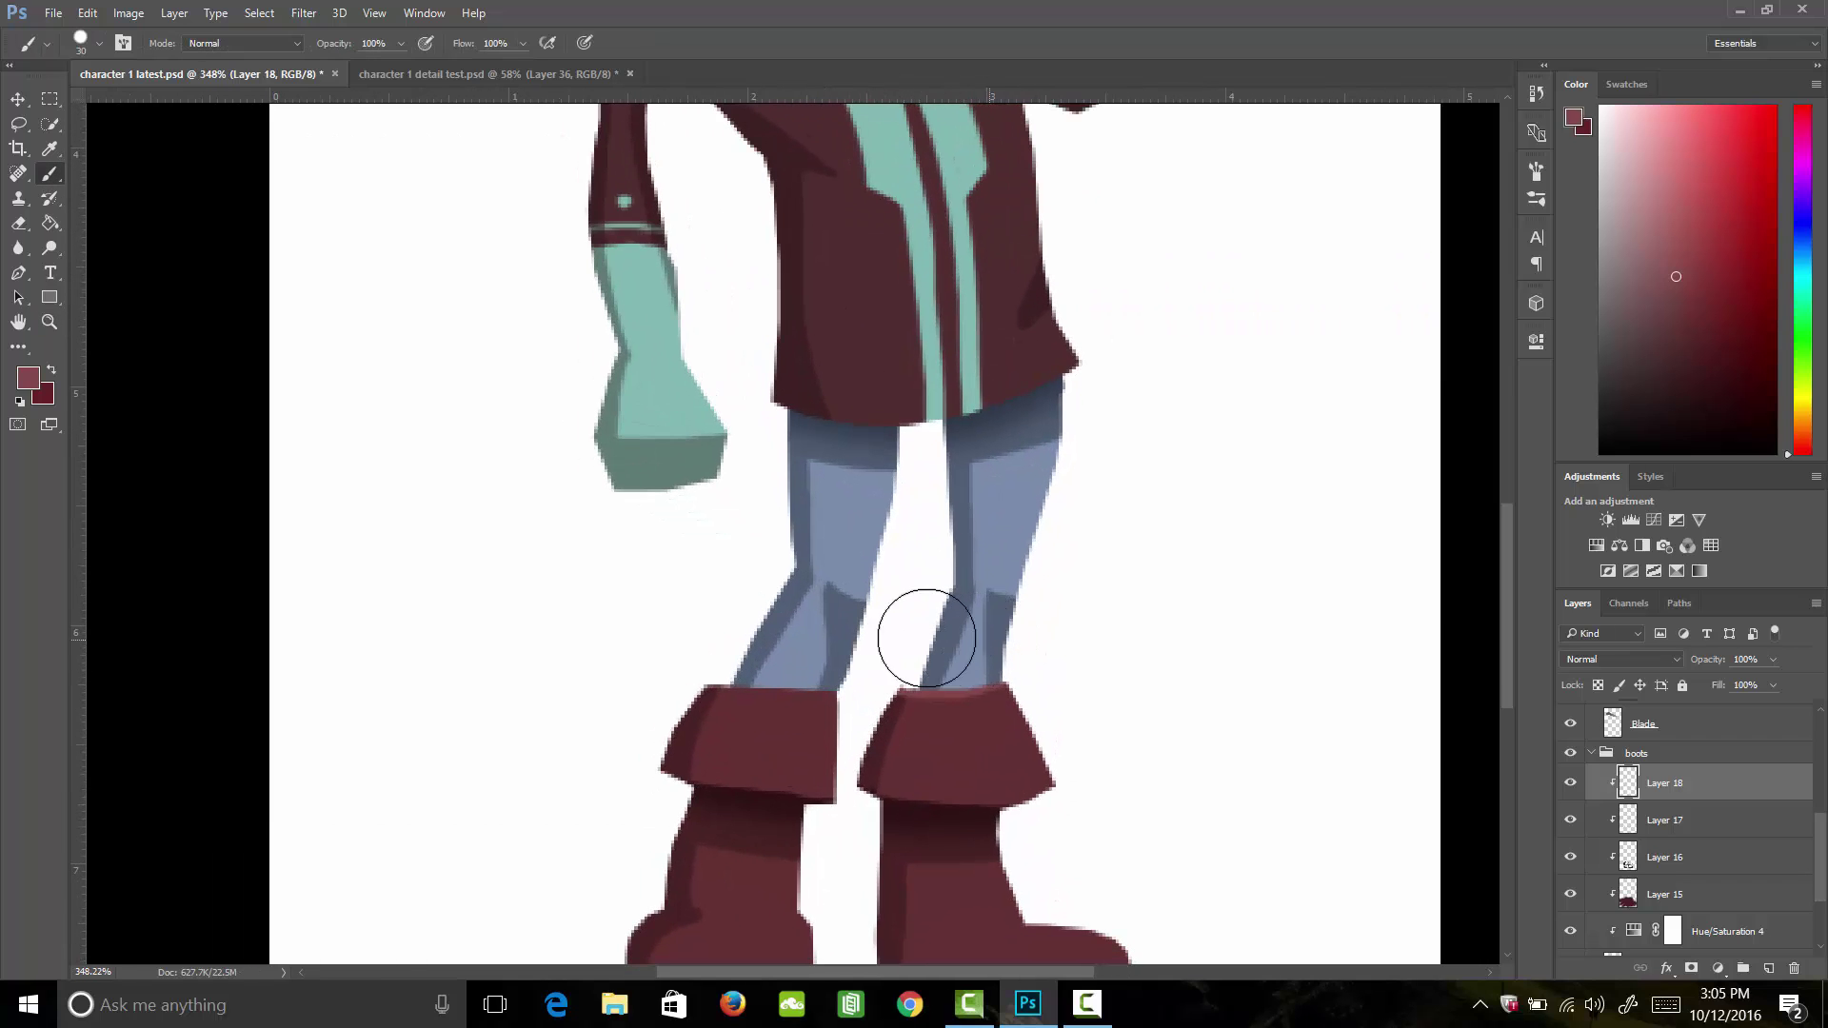
pyautogui.moveTo(918, 641)
pyautogui.mouseDown()
pyautogui.moveTo(986, 640)
pyautogui.moveTo(923, 649)
pyautogui.mouseUp()
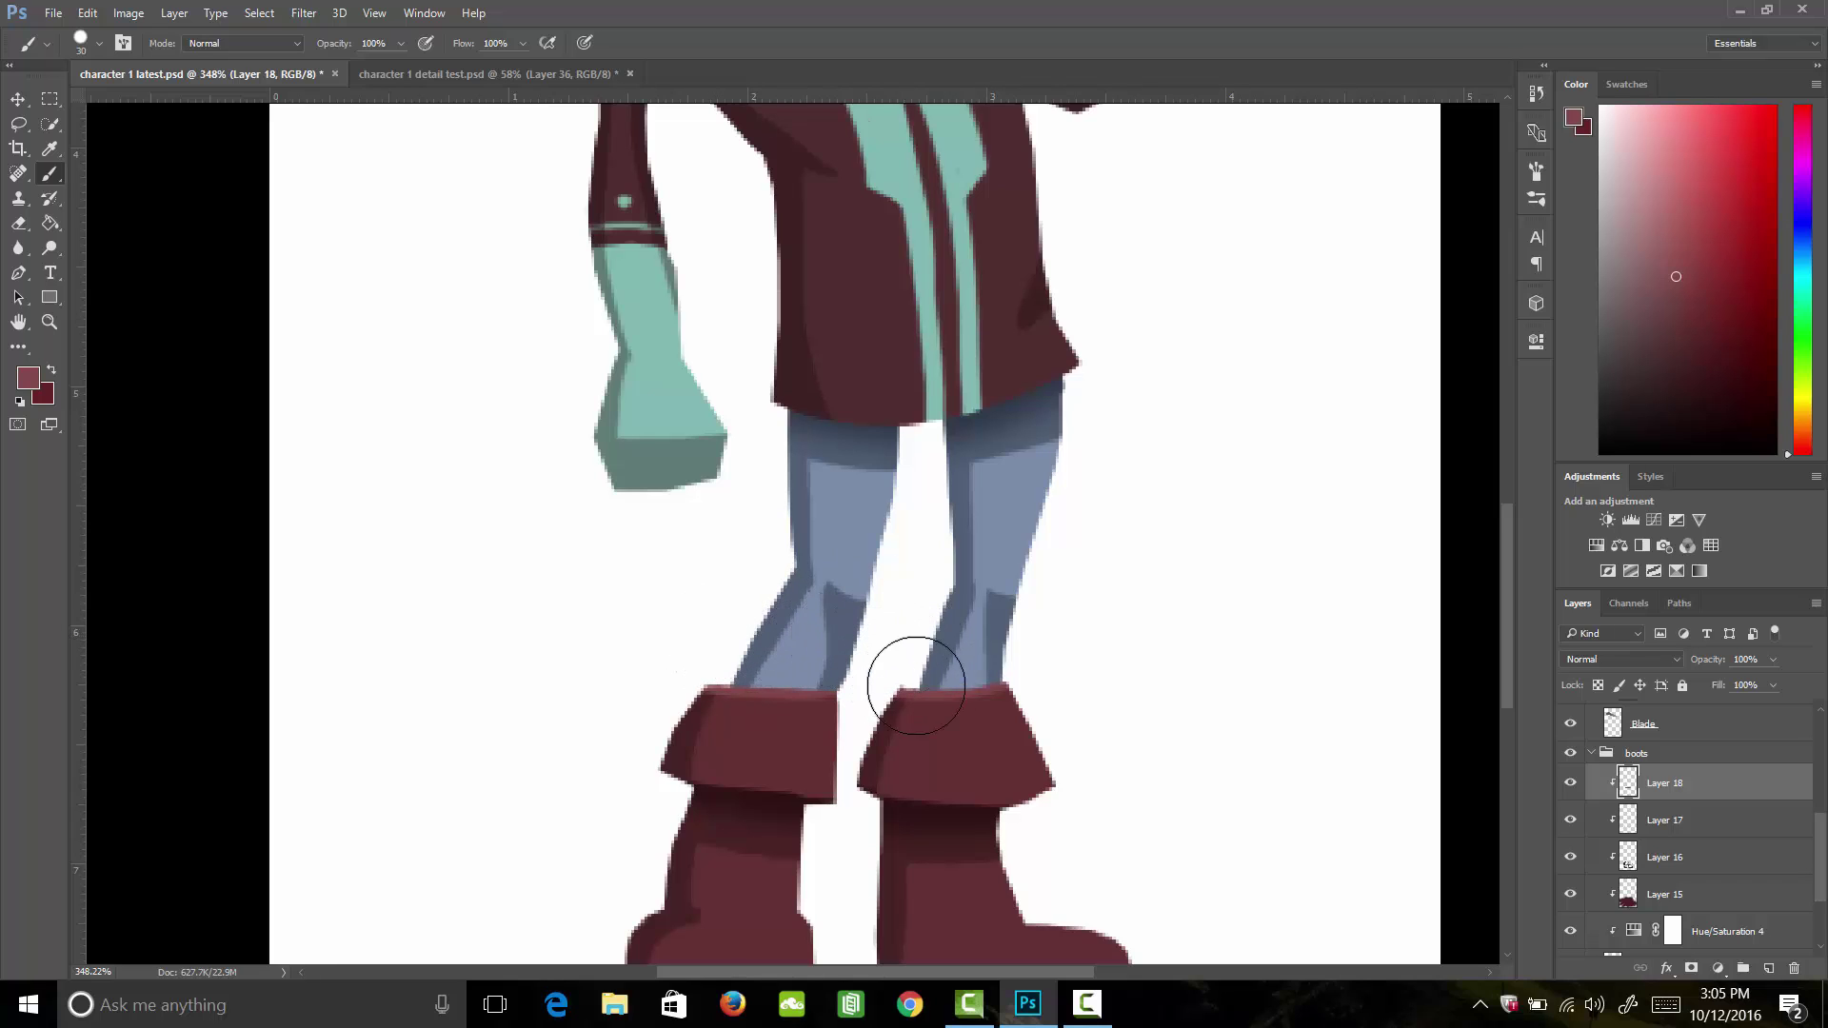
# Step: Paint thin highlights along the upper edge of both boots' feet with the brush reduced to 2 px
pyautogui.press('space')
pyautogui.moveTo(926, 685); pyautogui.dragTo(918, 661)
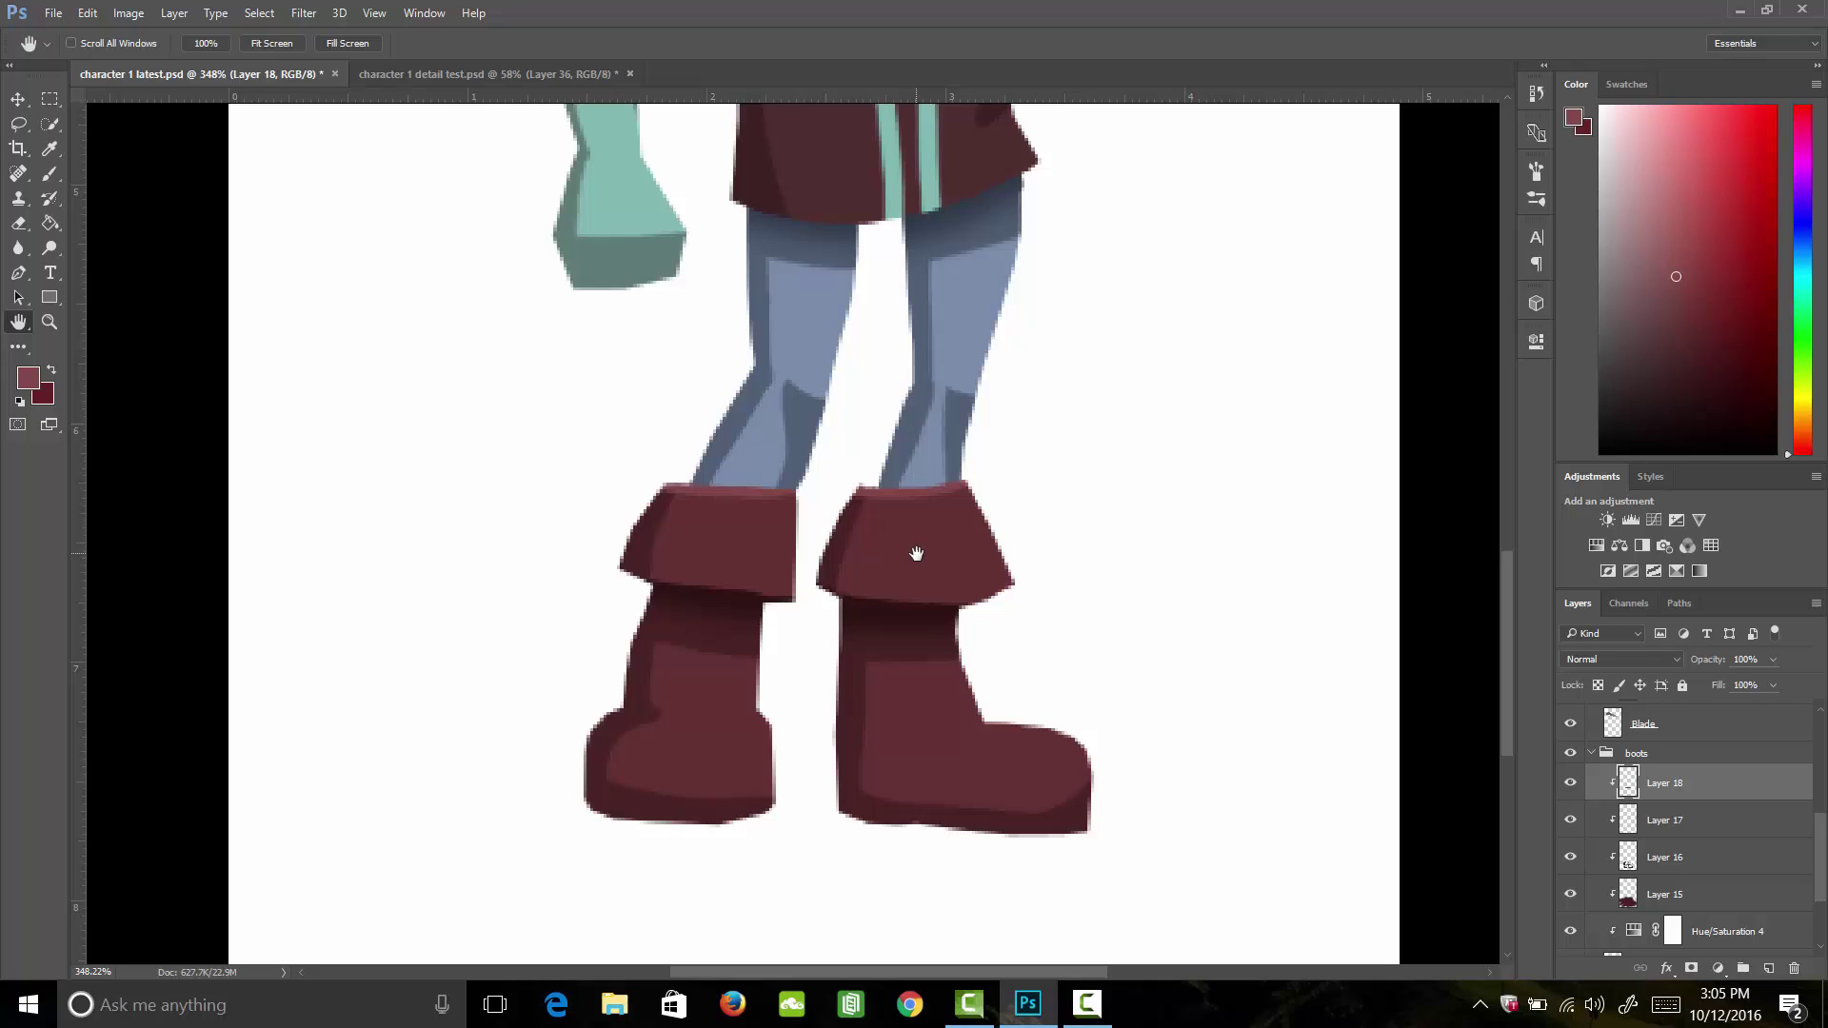
pyautogui.press('b')
pyautogui.press('[')
pyautogui.press('[')
pyautogui.press('[')
pyautogui.press('[')
pyautogui.press('[')
pyautogui.press('[')
pyautogui.press('[')
pyautogui.press('[')
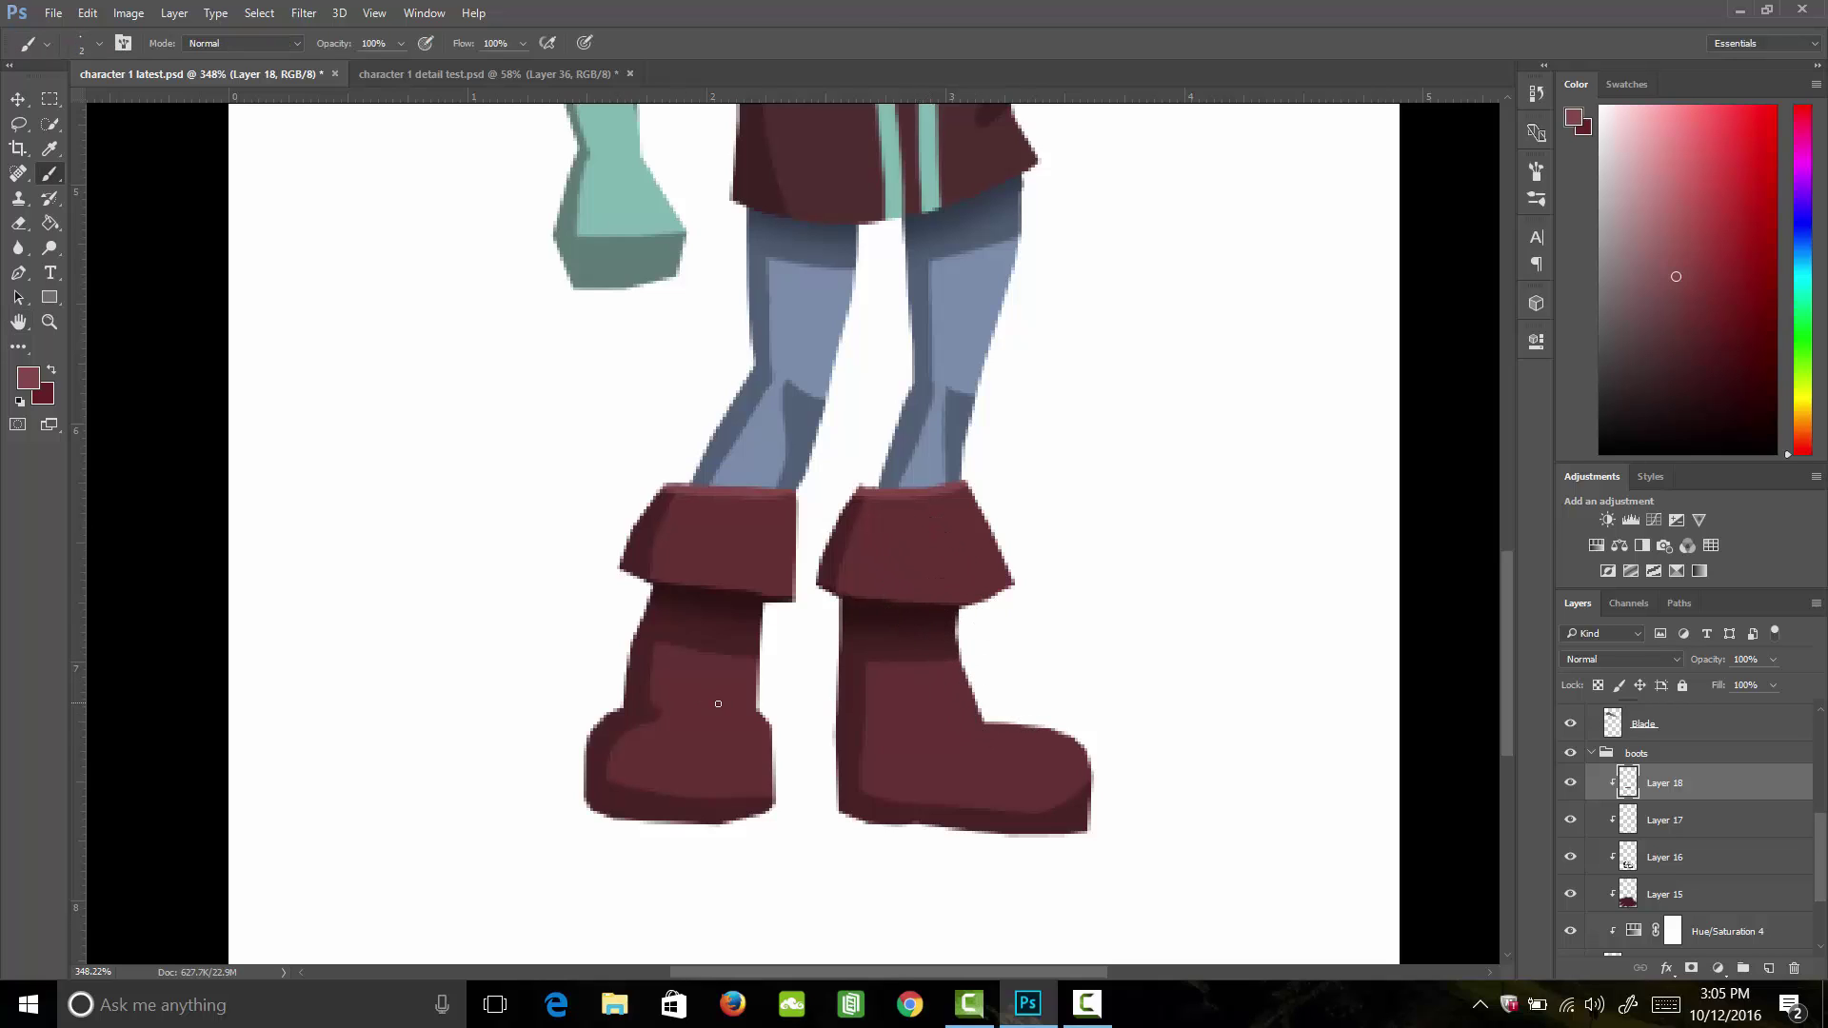
pyautogui.moveTo(694, 717); pyautogui.dragTo(716, 719)
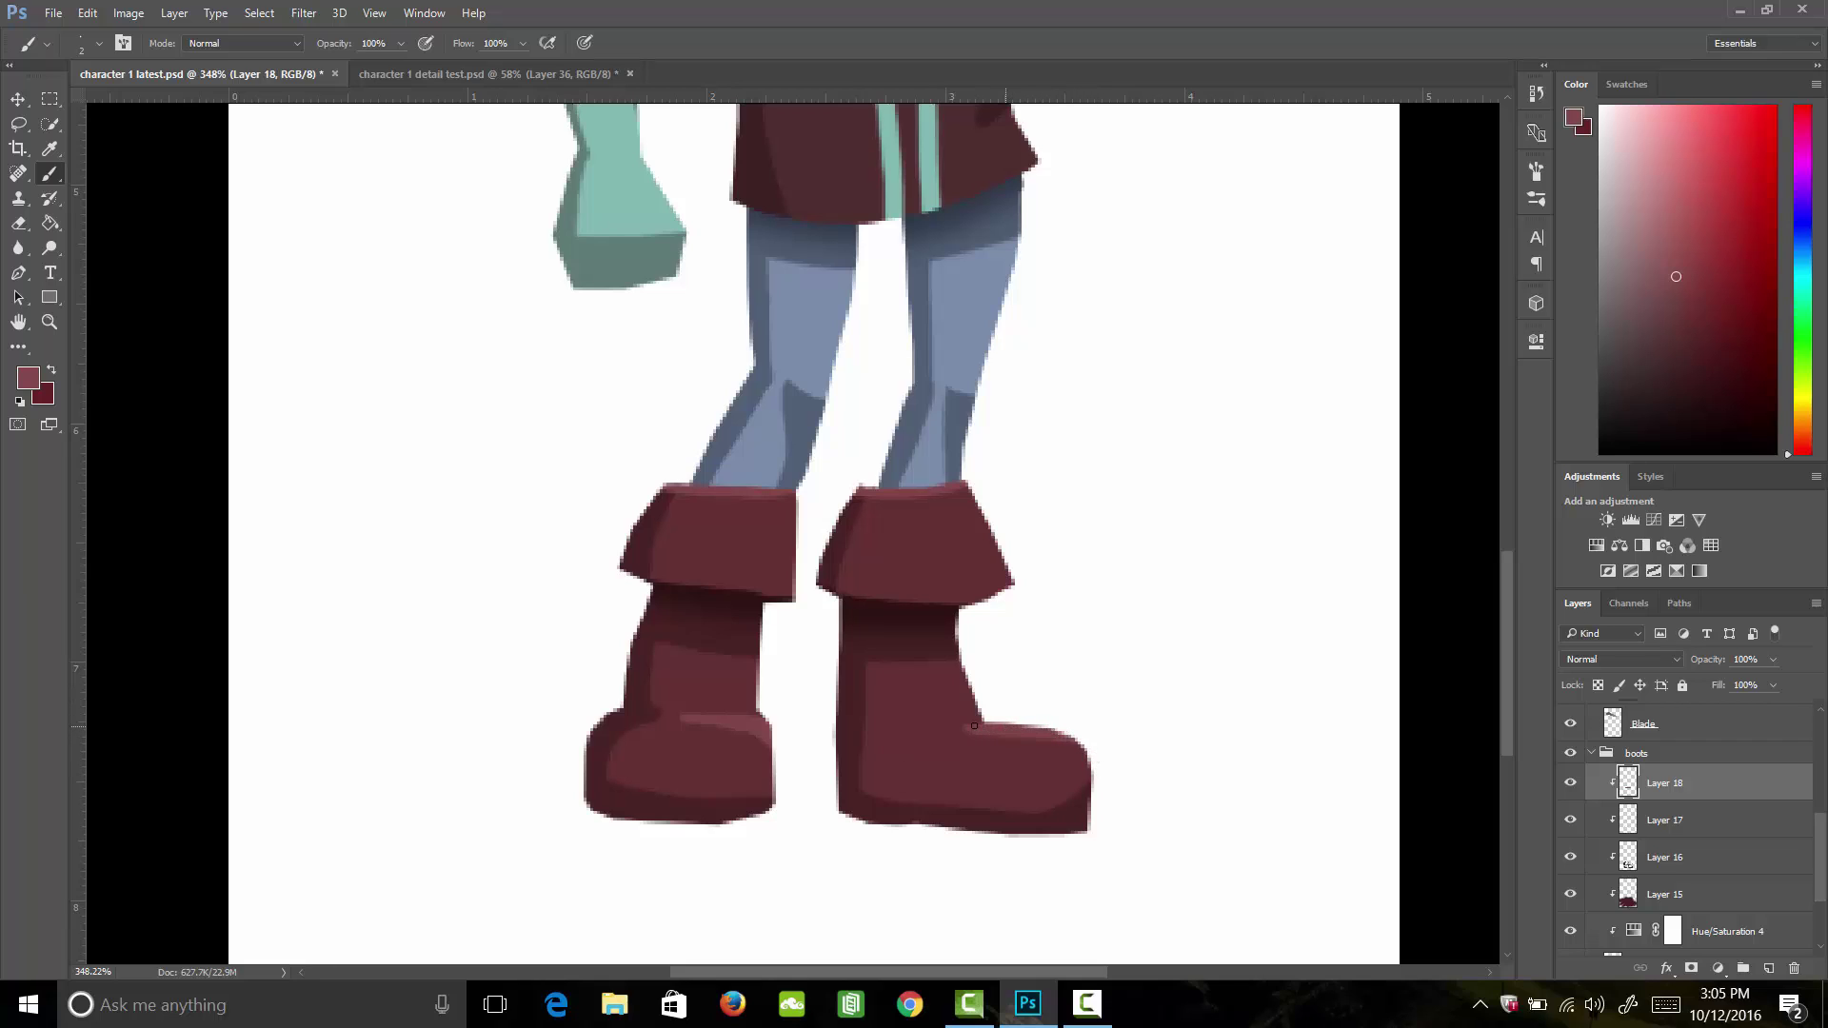
# Step: Compare the boots with and without the new highlights and rename that layer as highlight
pyautogui.hotkey('ctrl', '0')
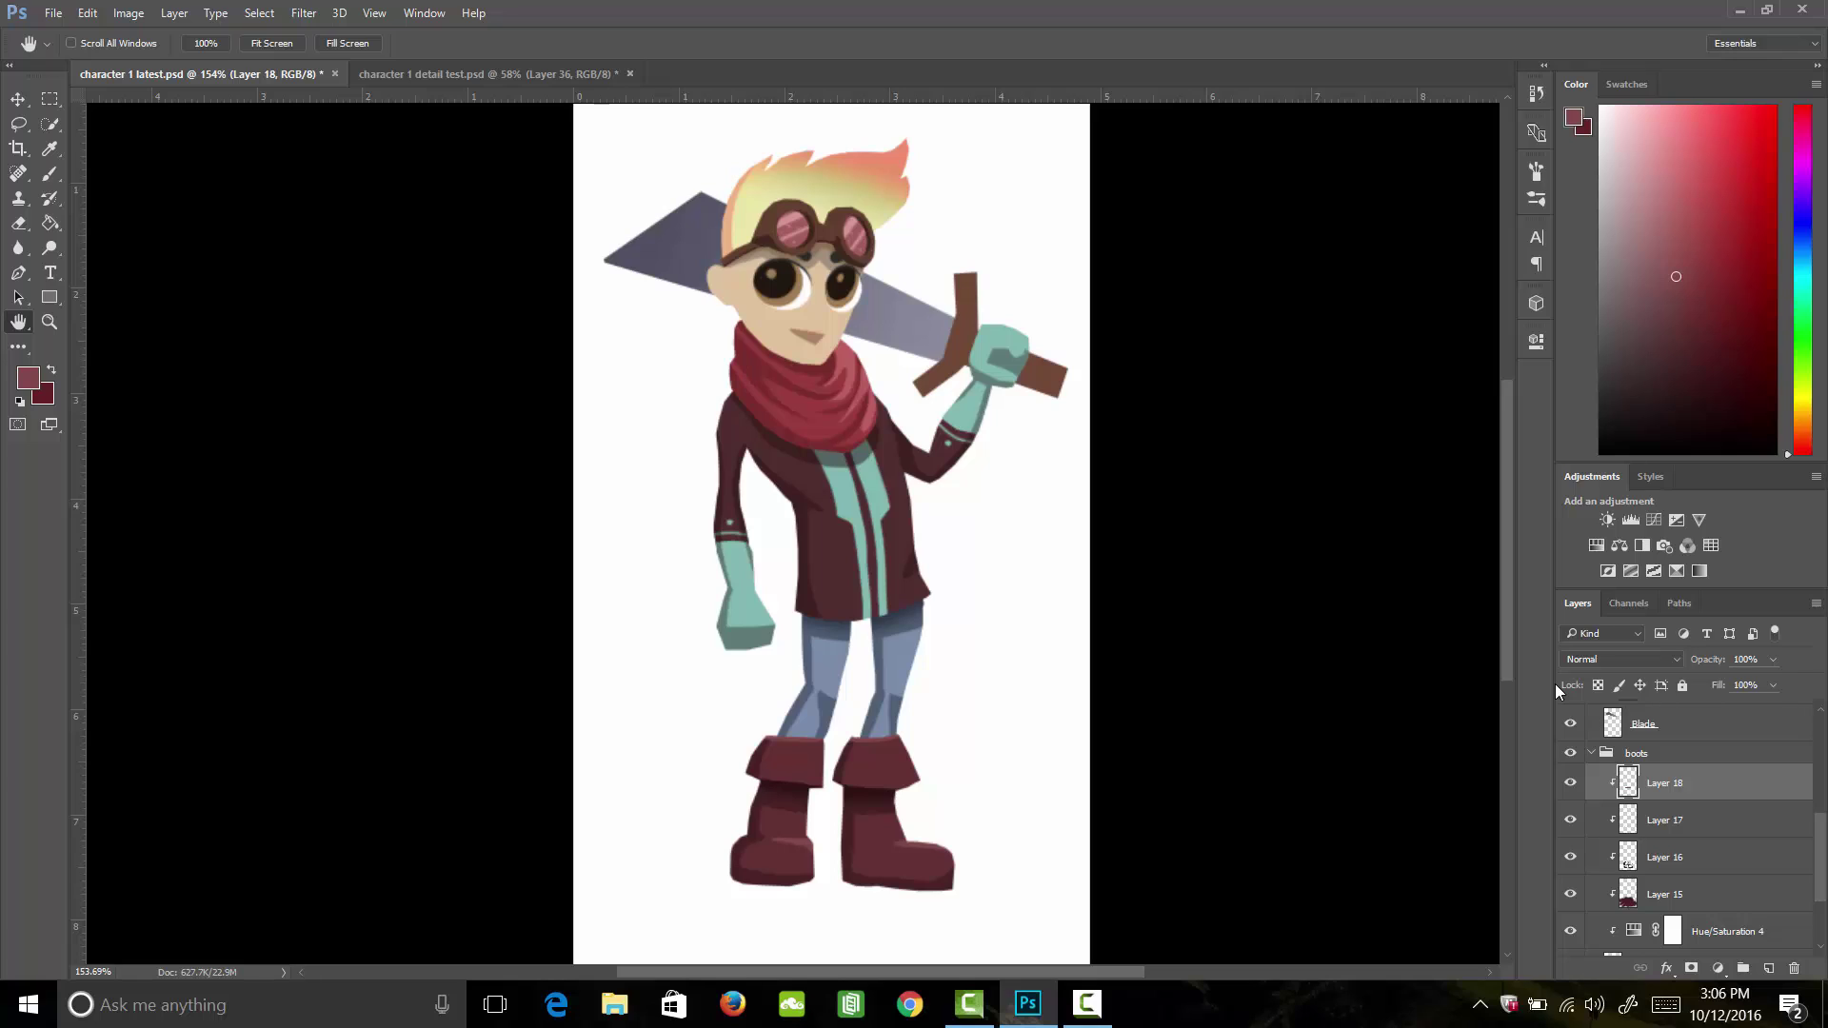
pyautogui.click(1570, 784)
pyautogui.click(1571, 784)
pyautogui.doubleClick(1668, 783)
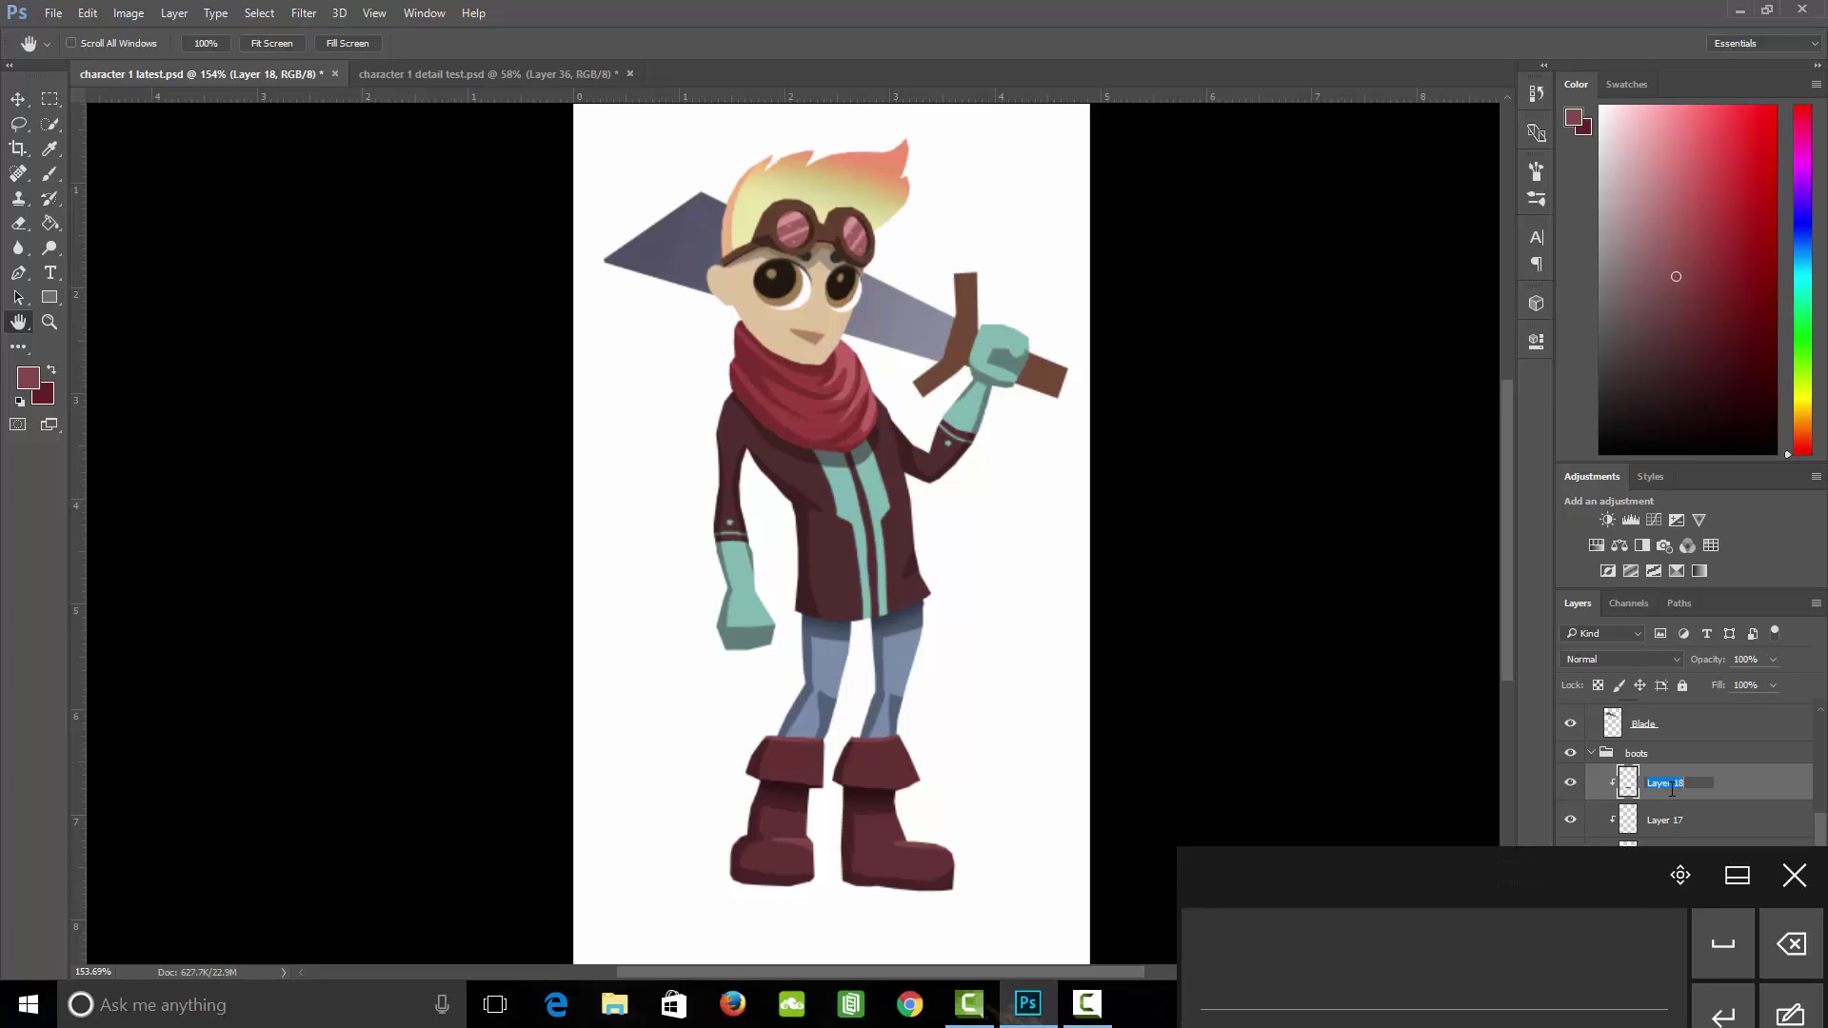
pyautogui.write('highl')
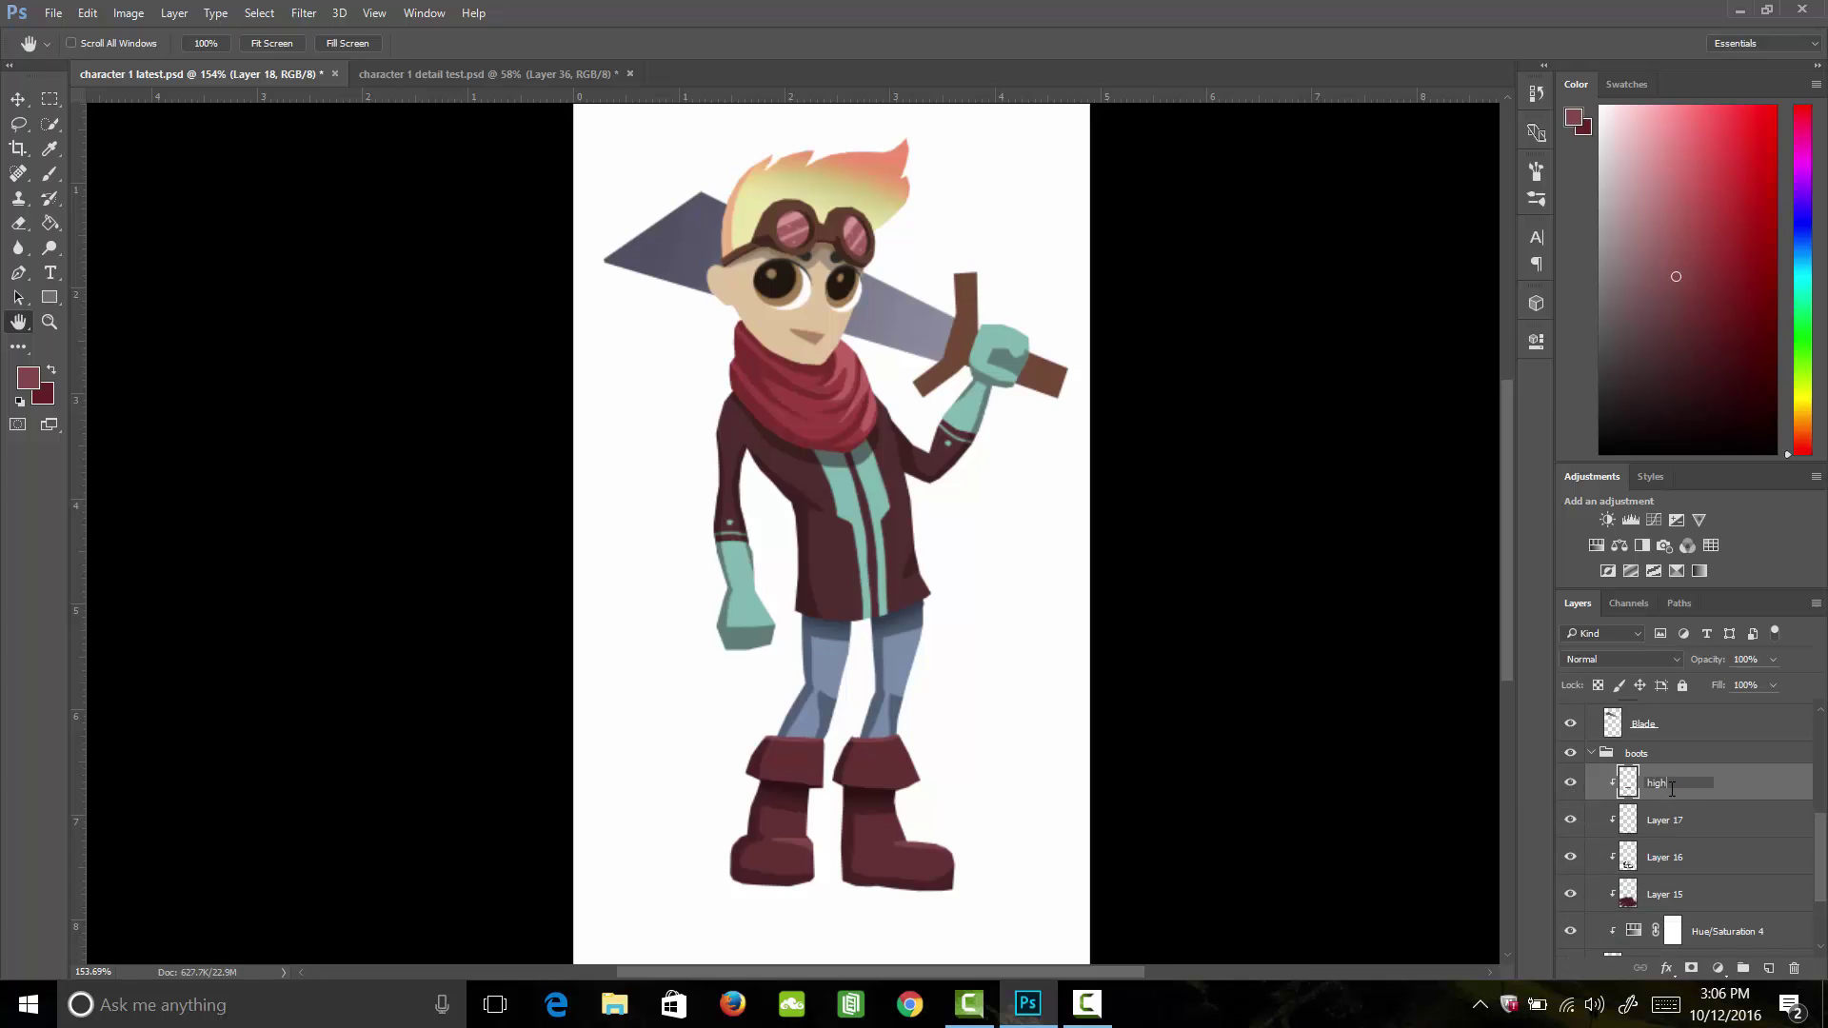
pyautogui.write('ight')
pyautogui.press('Return')
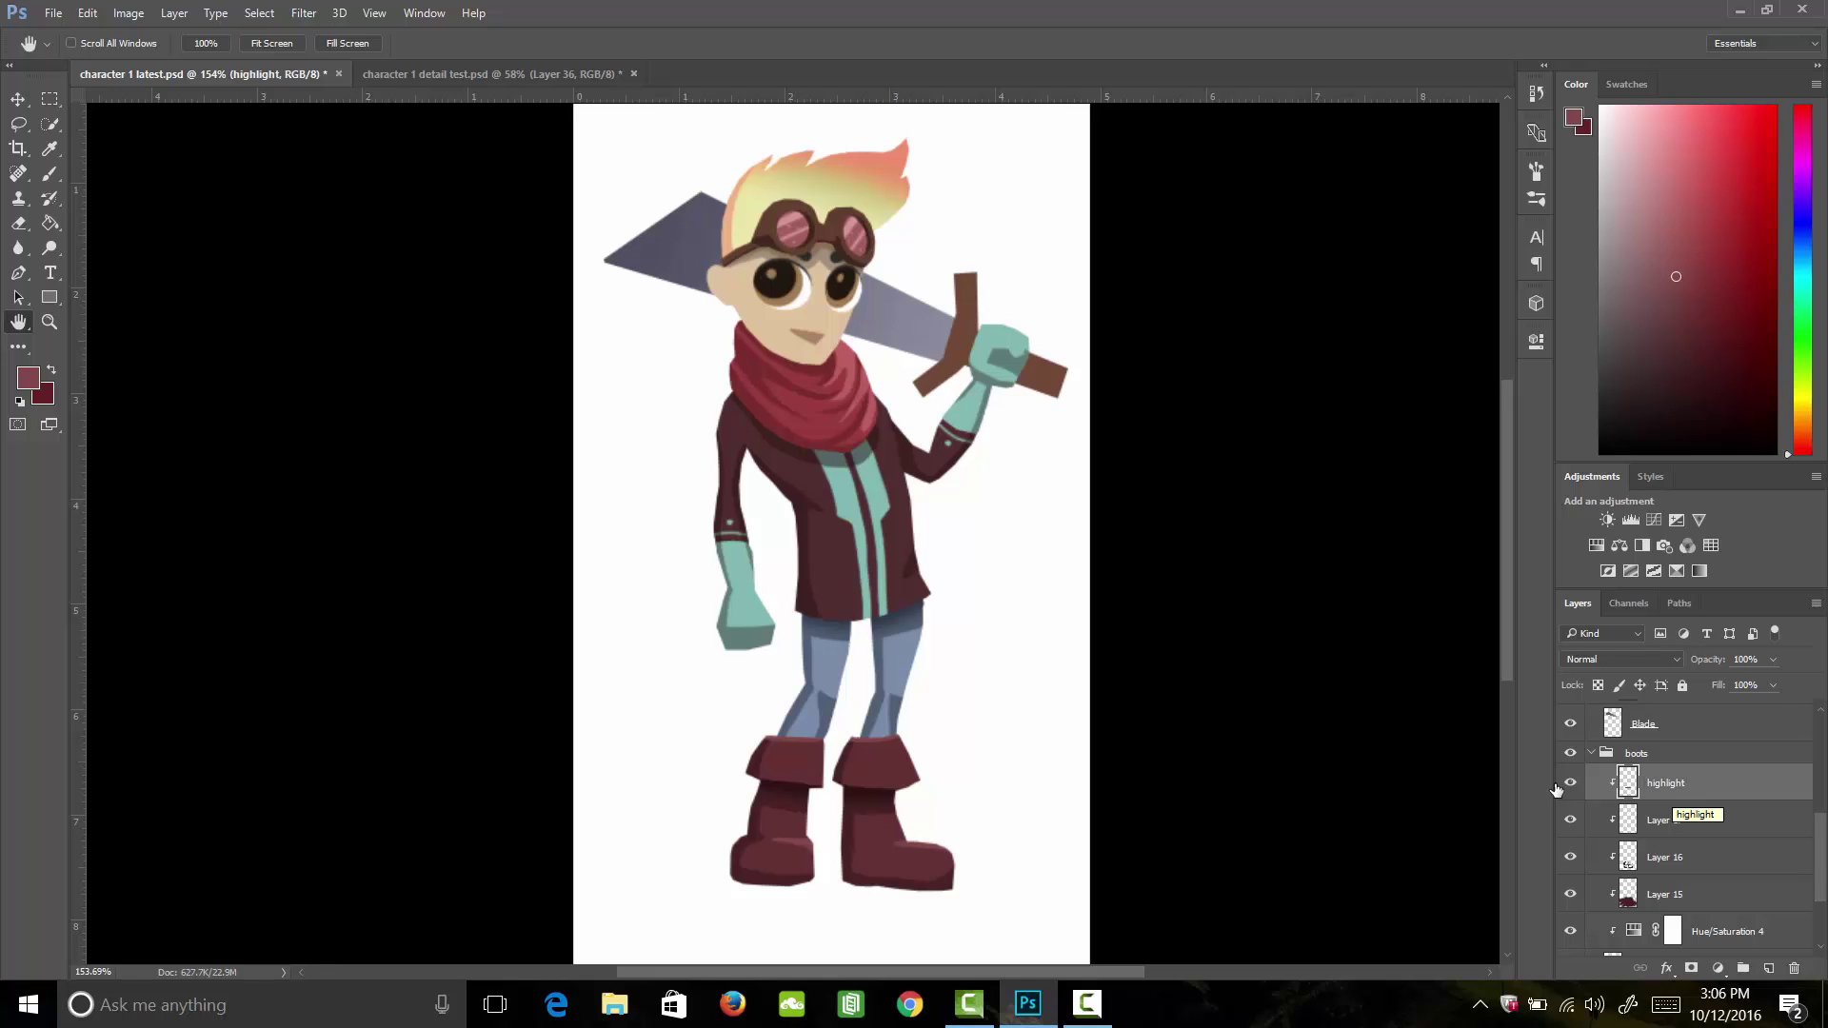
# Step: Rename Layer 17, directly below the boots' highlight layer, as shadow
pyautogui.doubleClick(1666, 820)
pyautogui.write('s')
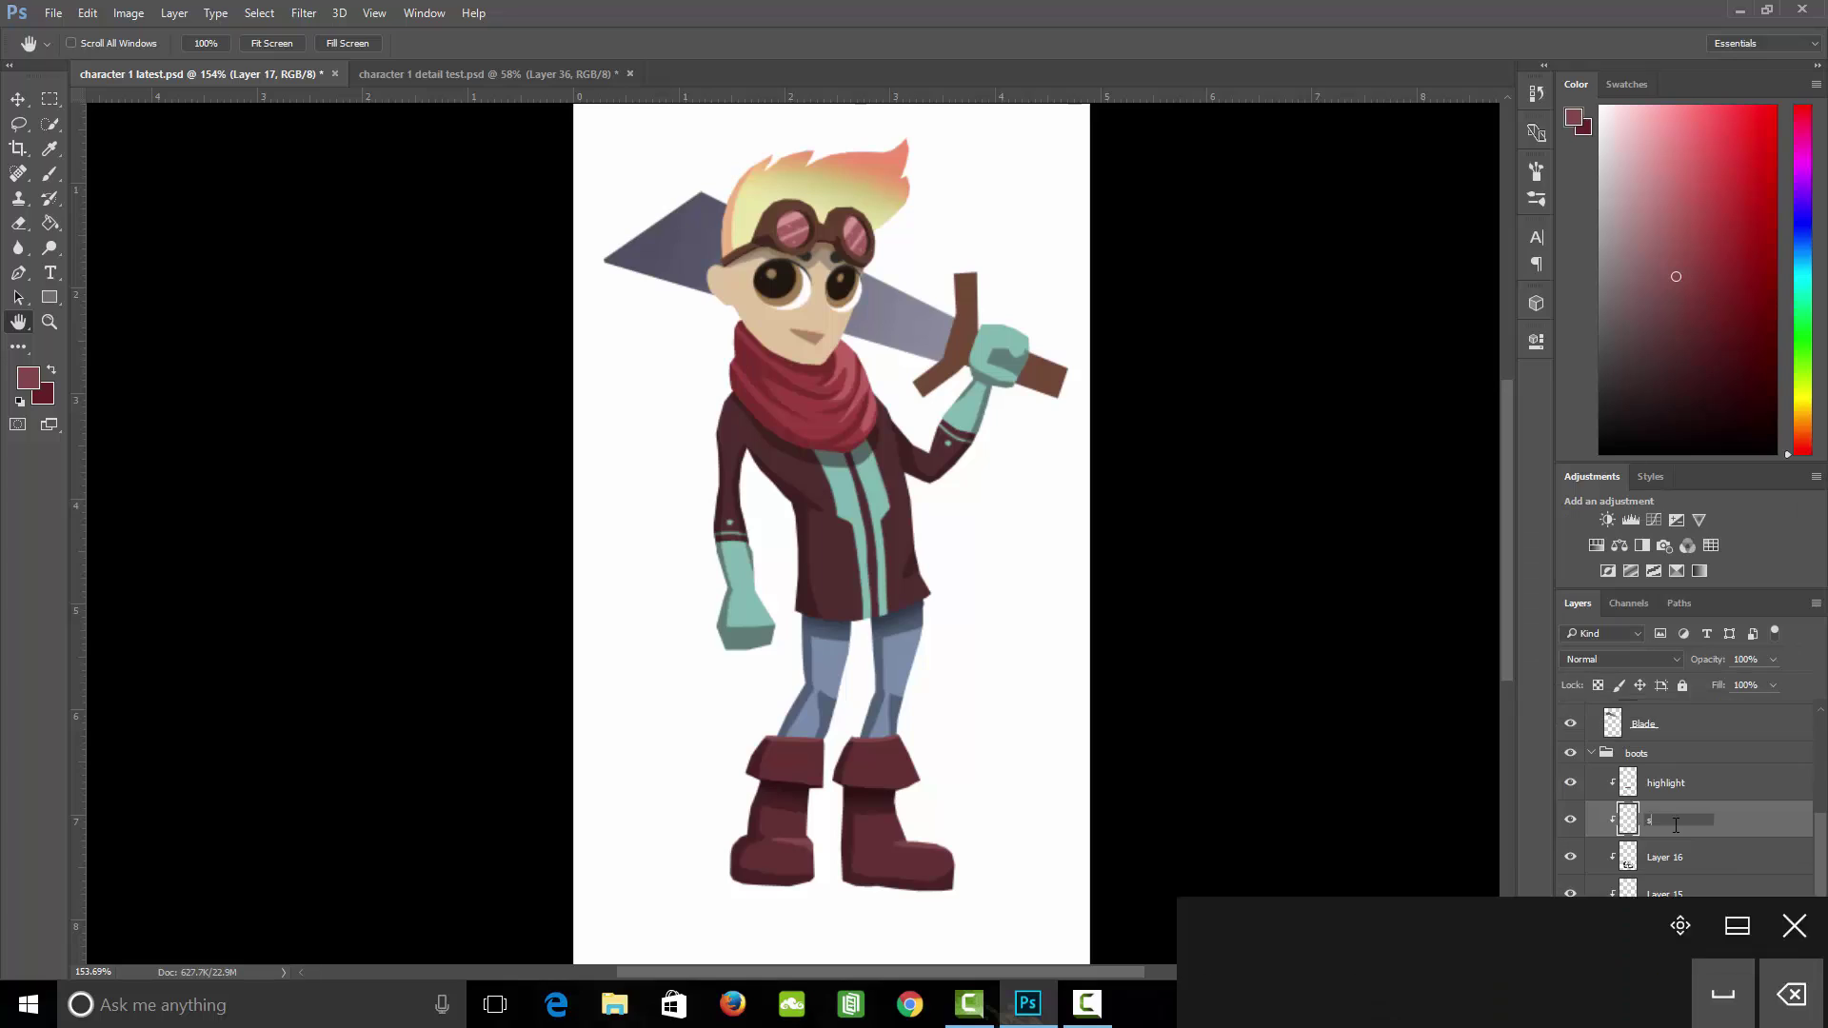
pyautogui.write('hado')
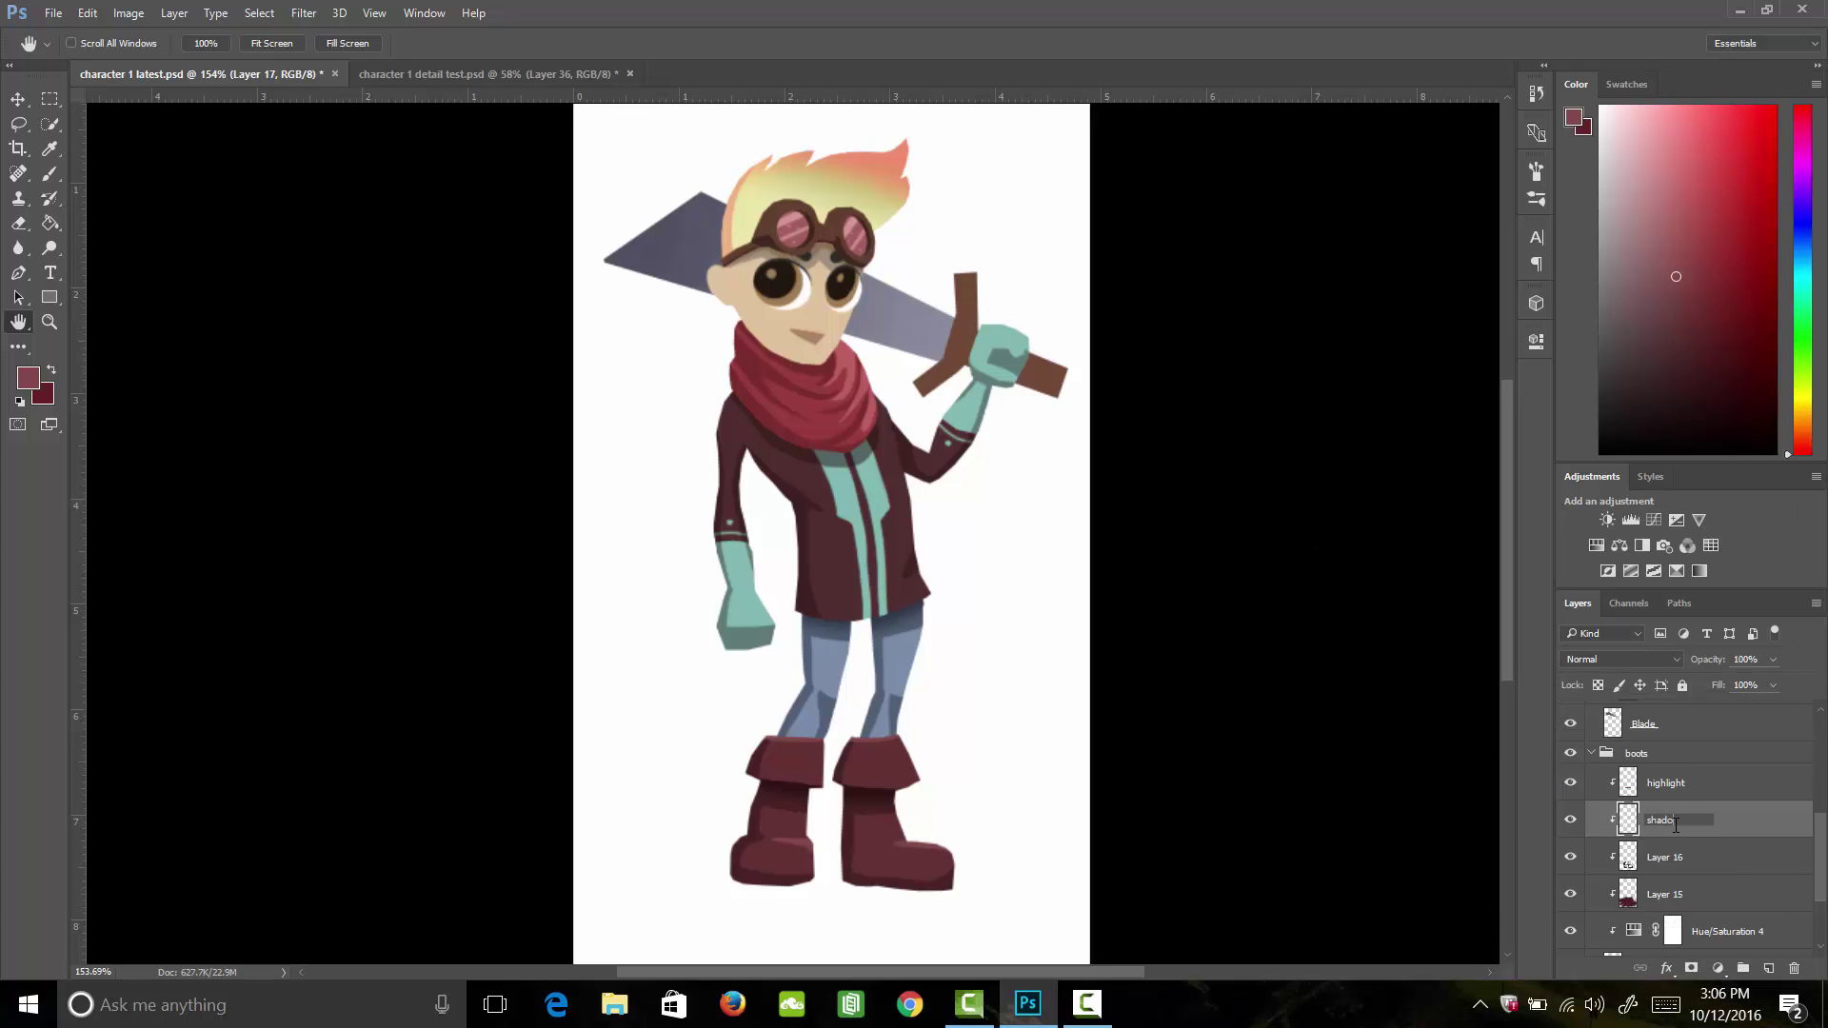
pyautogui.write('w')
pyautogui.press('Return')
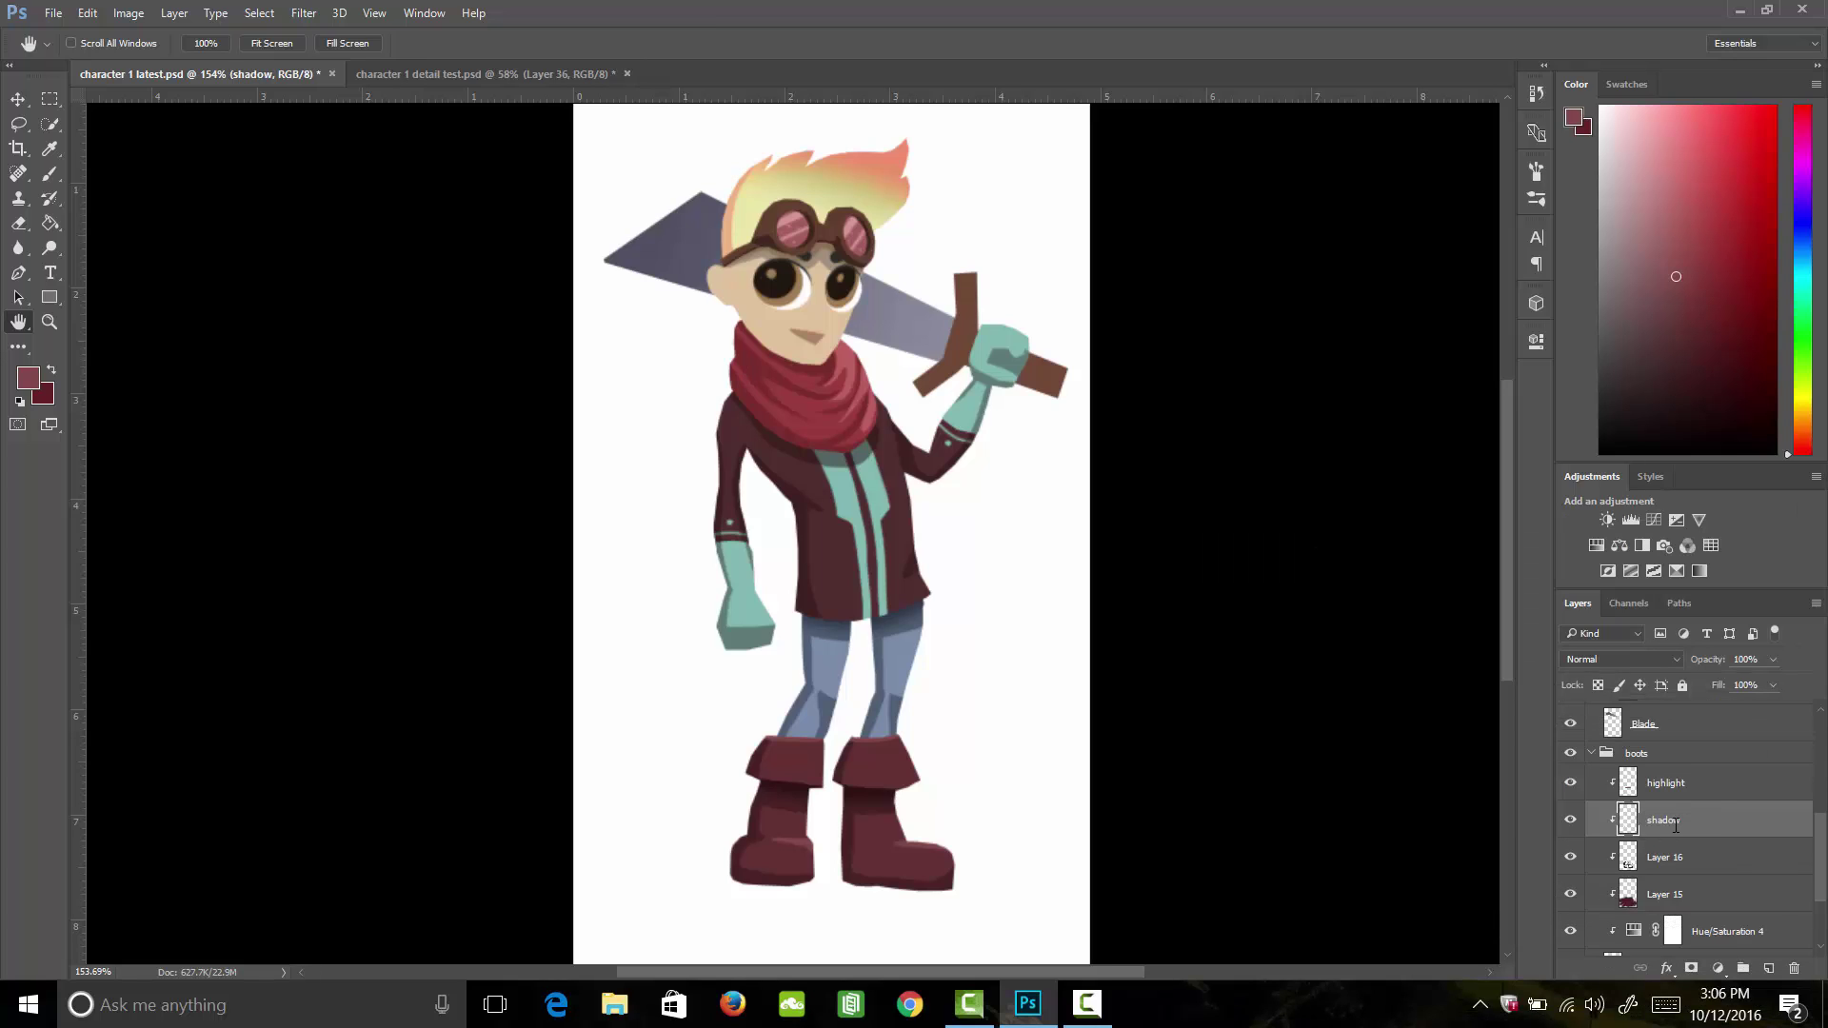
# Step: Compare the boots with and without Layer 16 and rename that layer as shadow
pyautogui.click(1568, 860)
pyautogui.click(1569, 863)
pyautogui.doubleClick(1670, 857)
pyautogui.write('s')
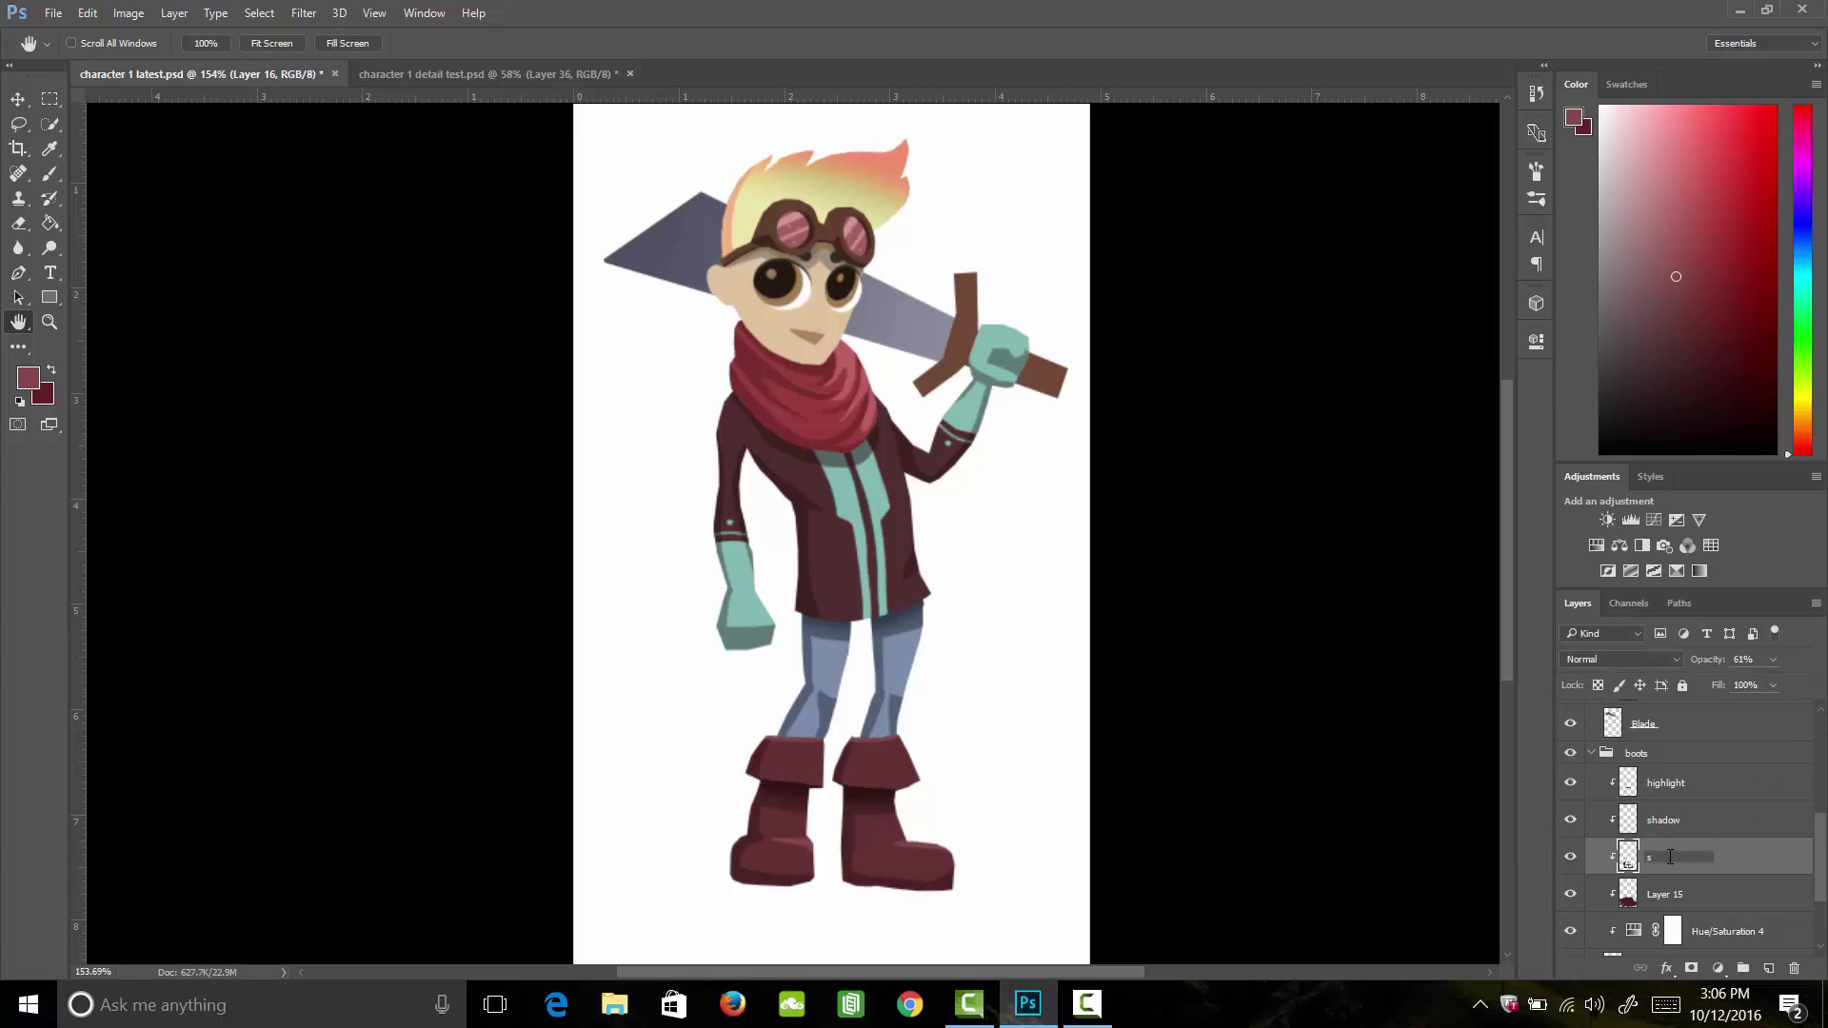
pyautogui.write('hadow')
pyautogui.press('Return')
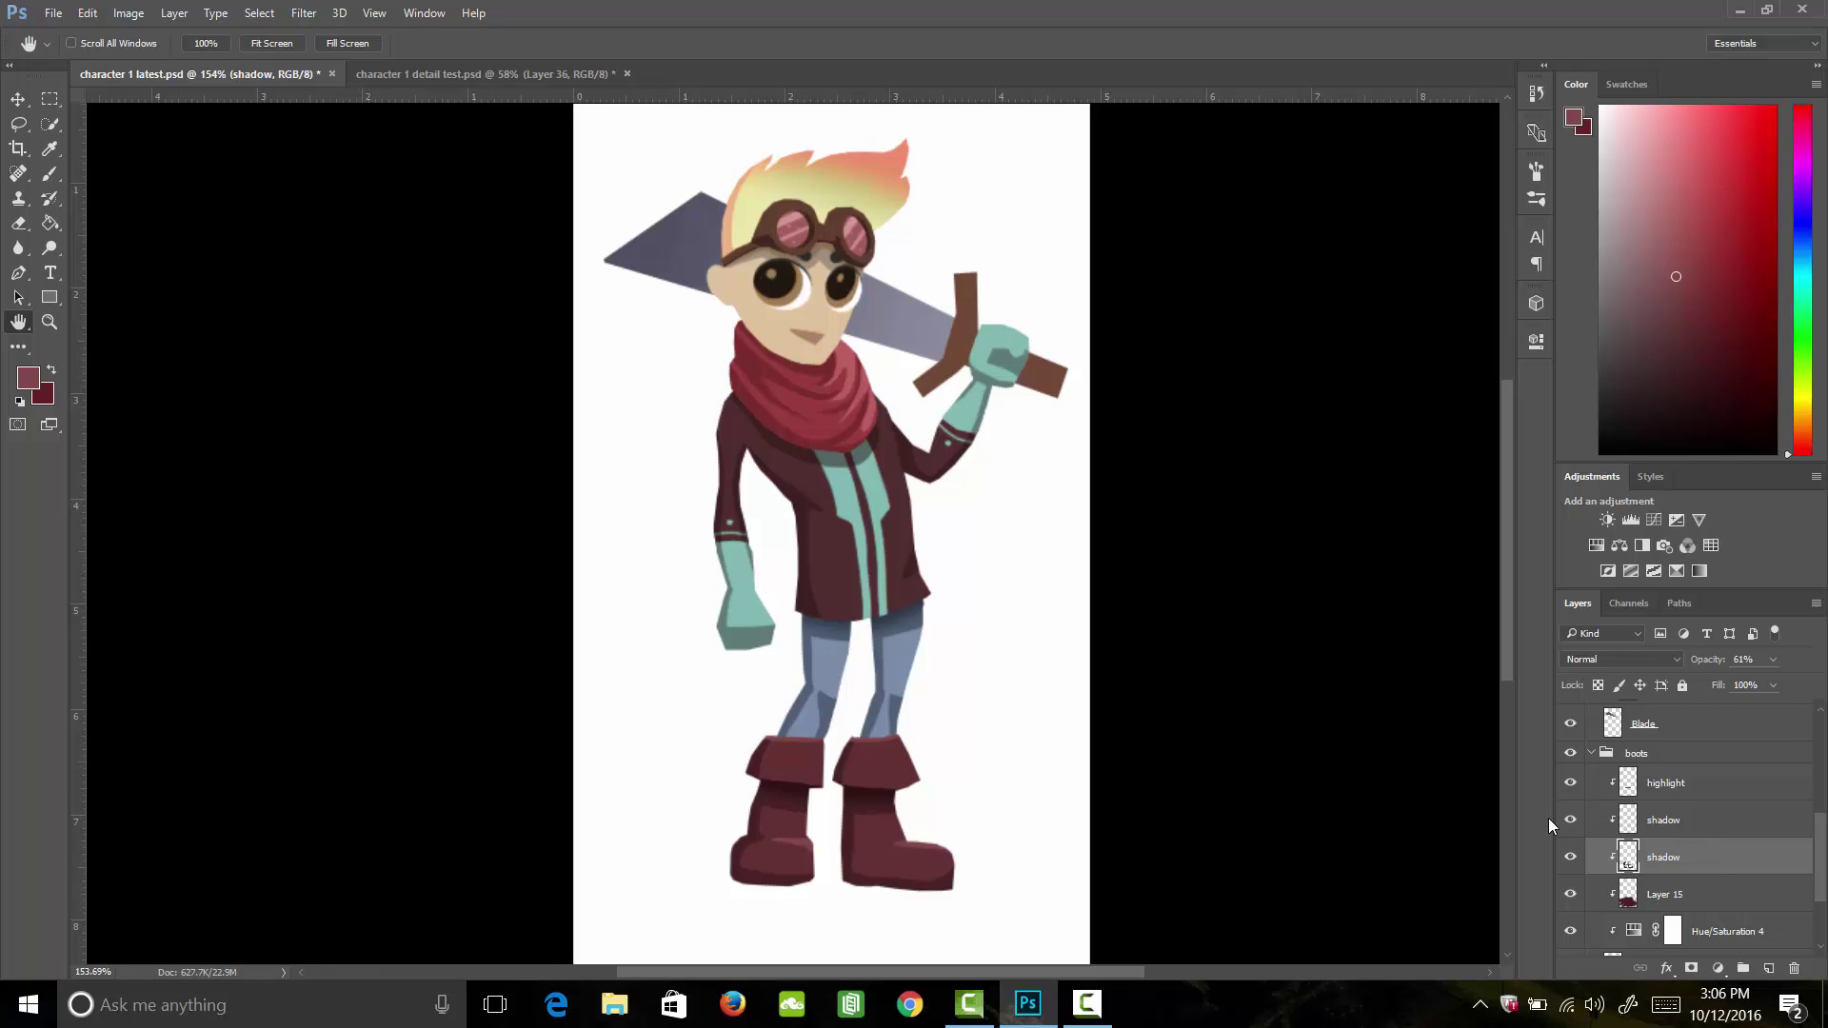
# Step: Rename Layer 15 in the boots group as color and collapse the group
pyautogui.doubleClick(1688, 893)
pyautogui.write('c')
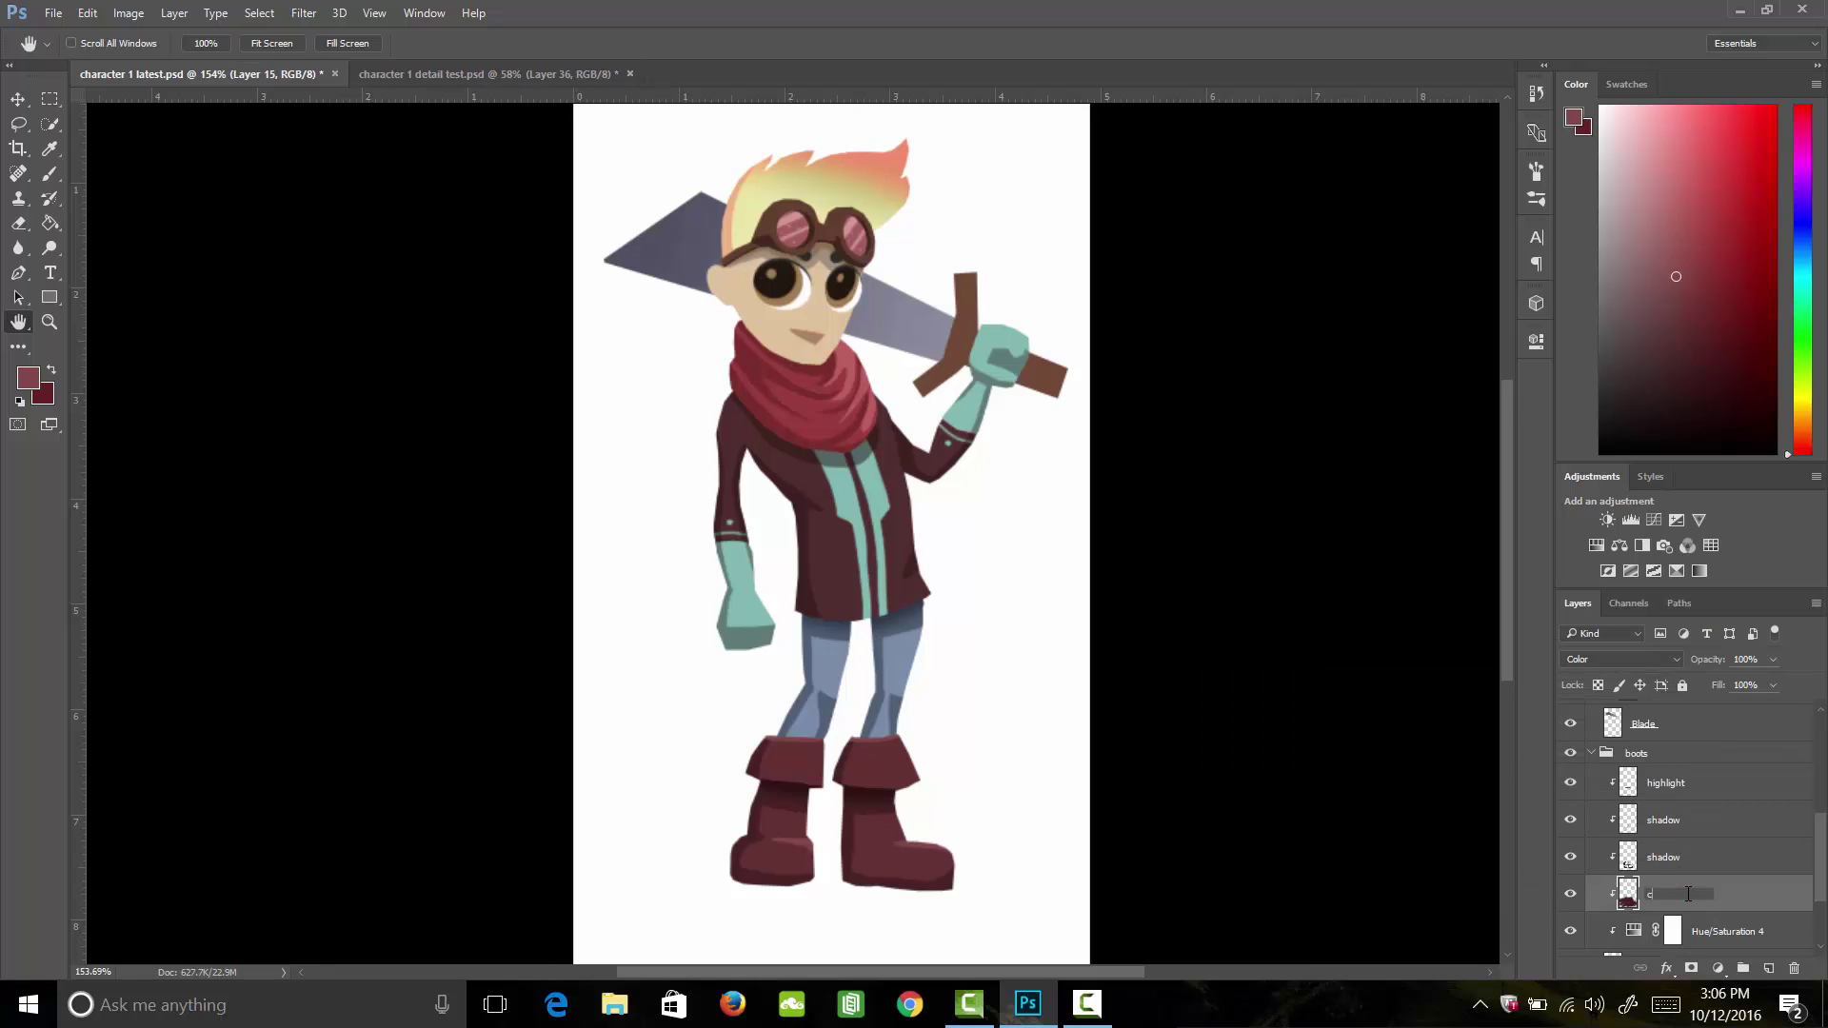
pyautogui.write('olor')
pyautogui.press('Return')
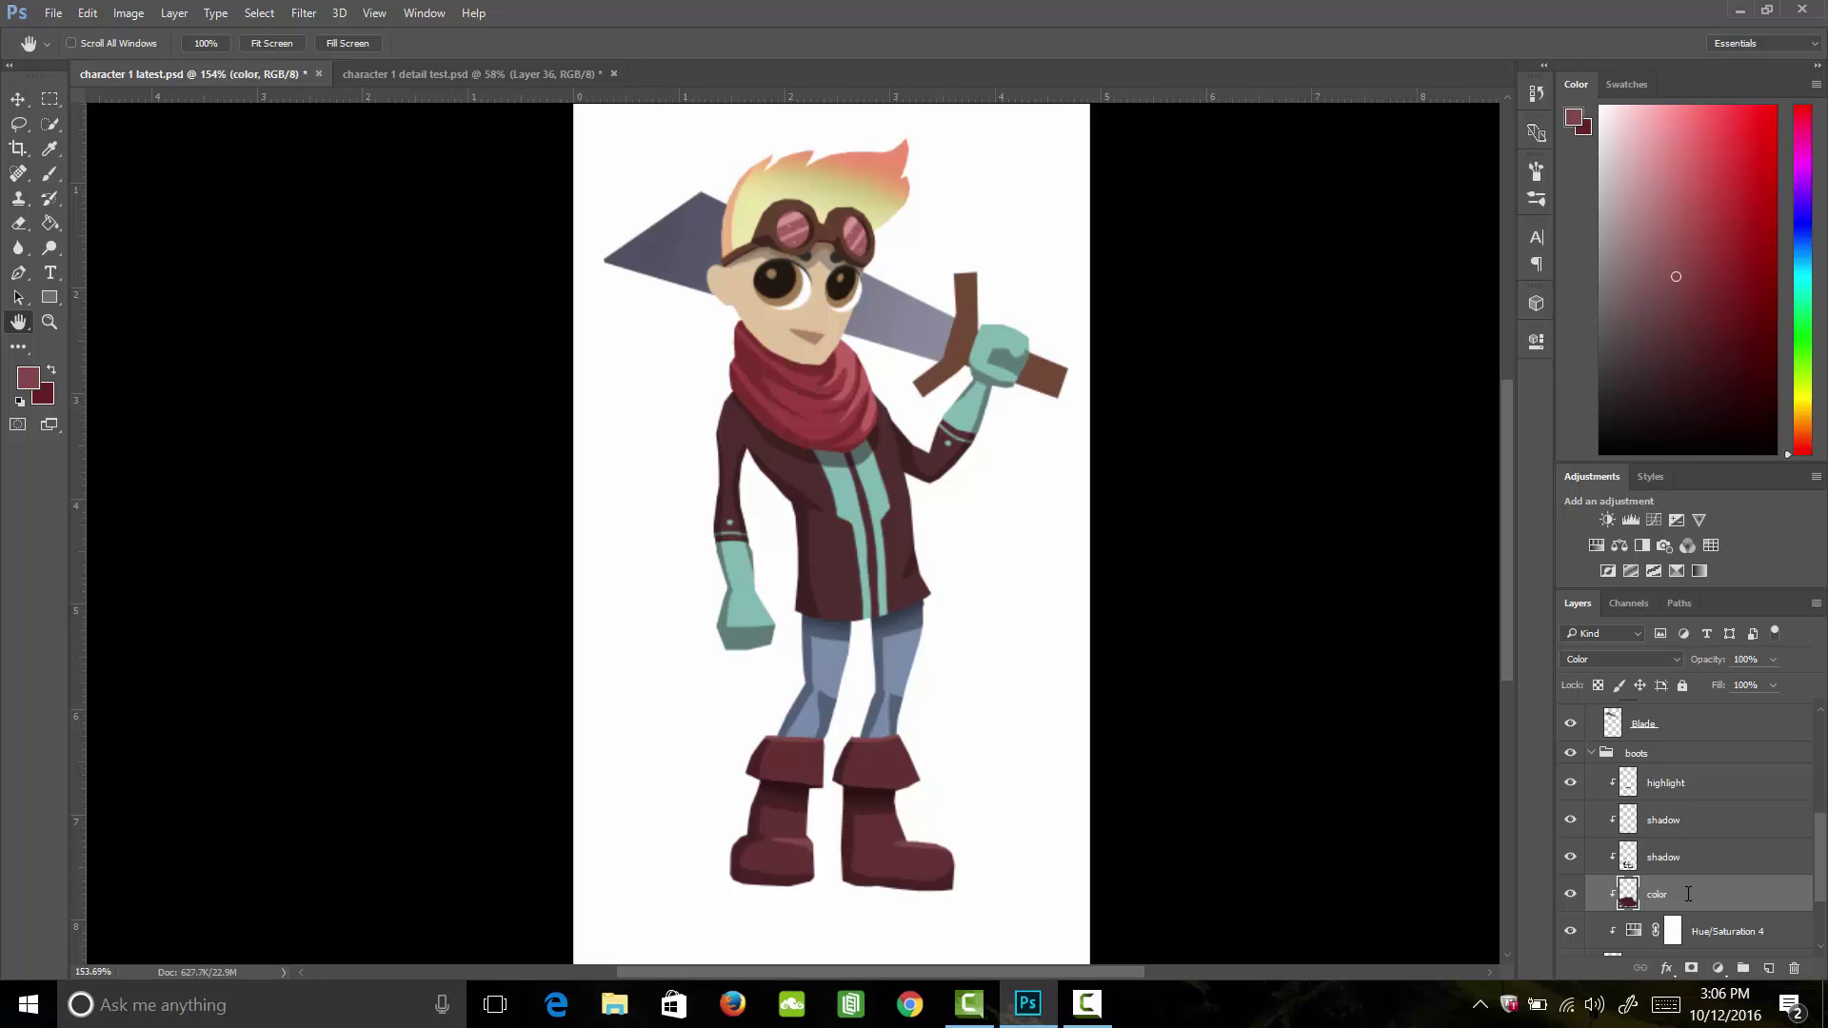
pyautogui.click(1608, 753)
pyautogui.click(1591, 753)
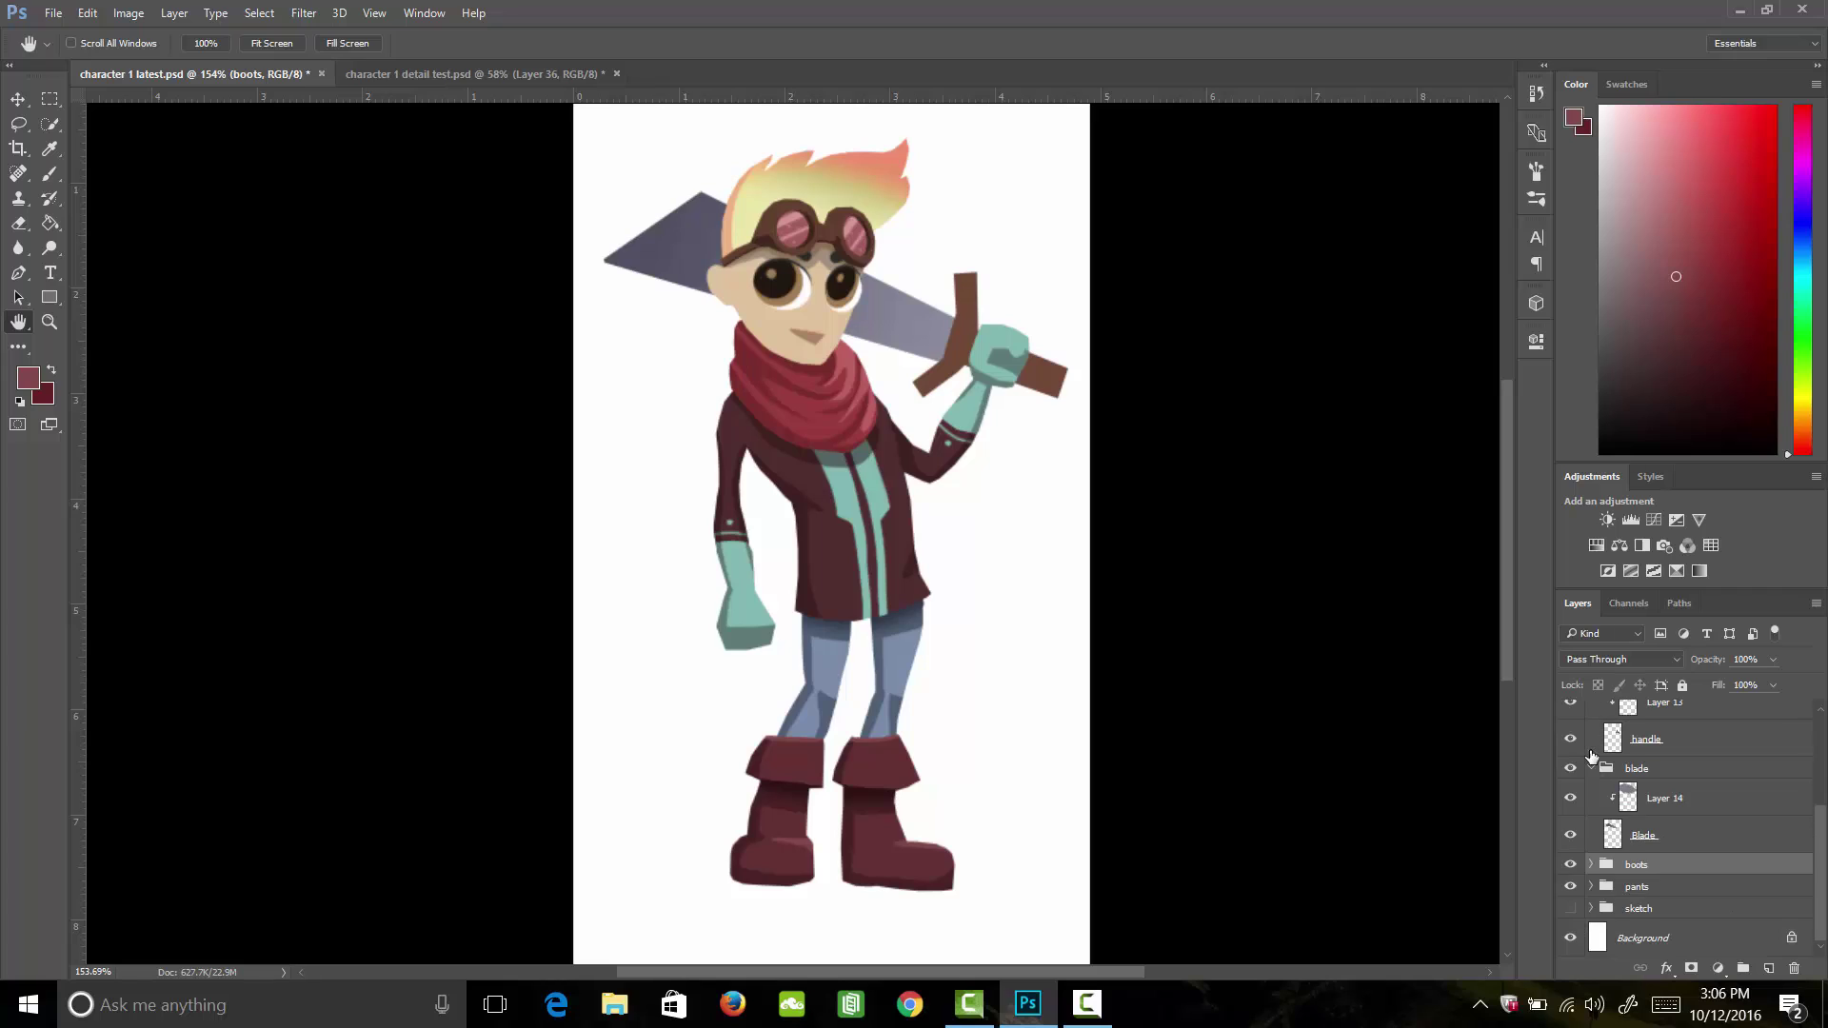
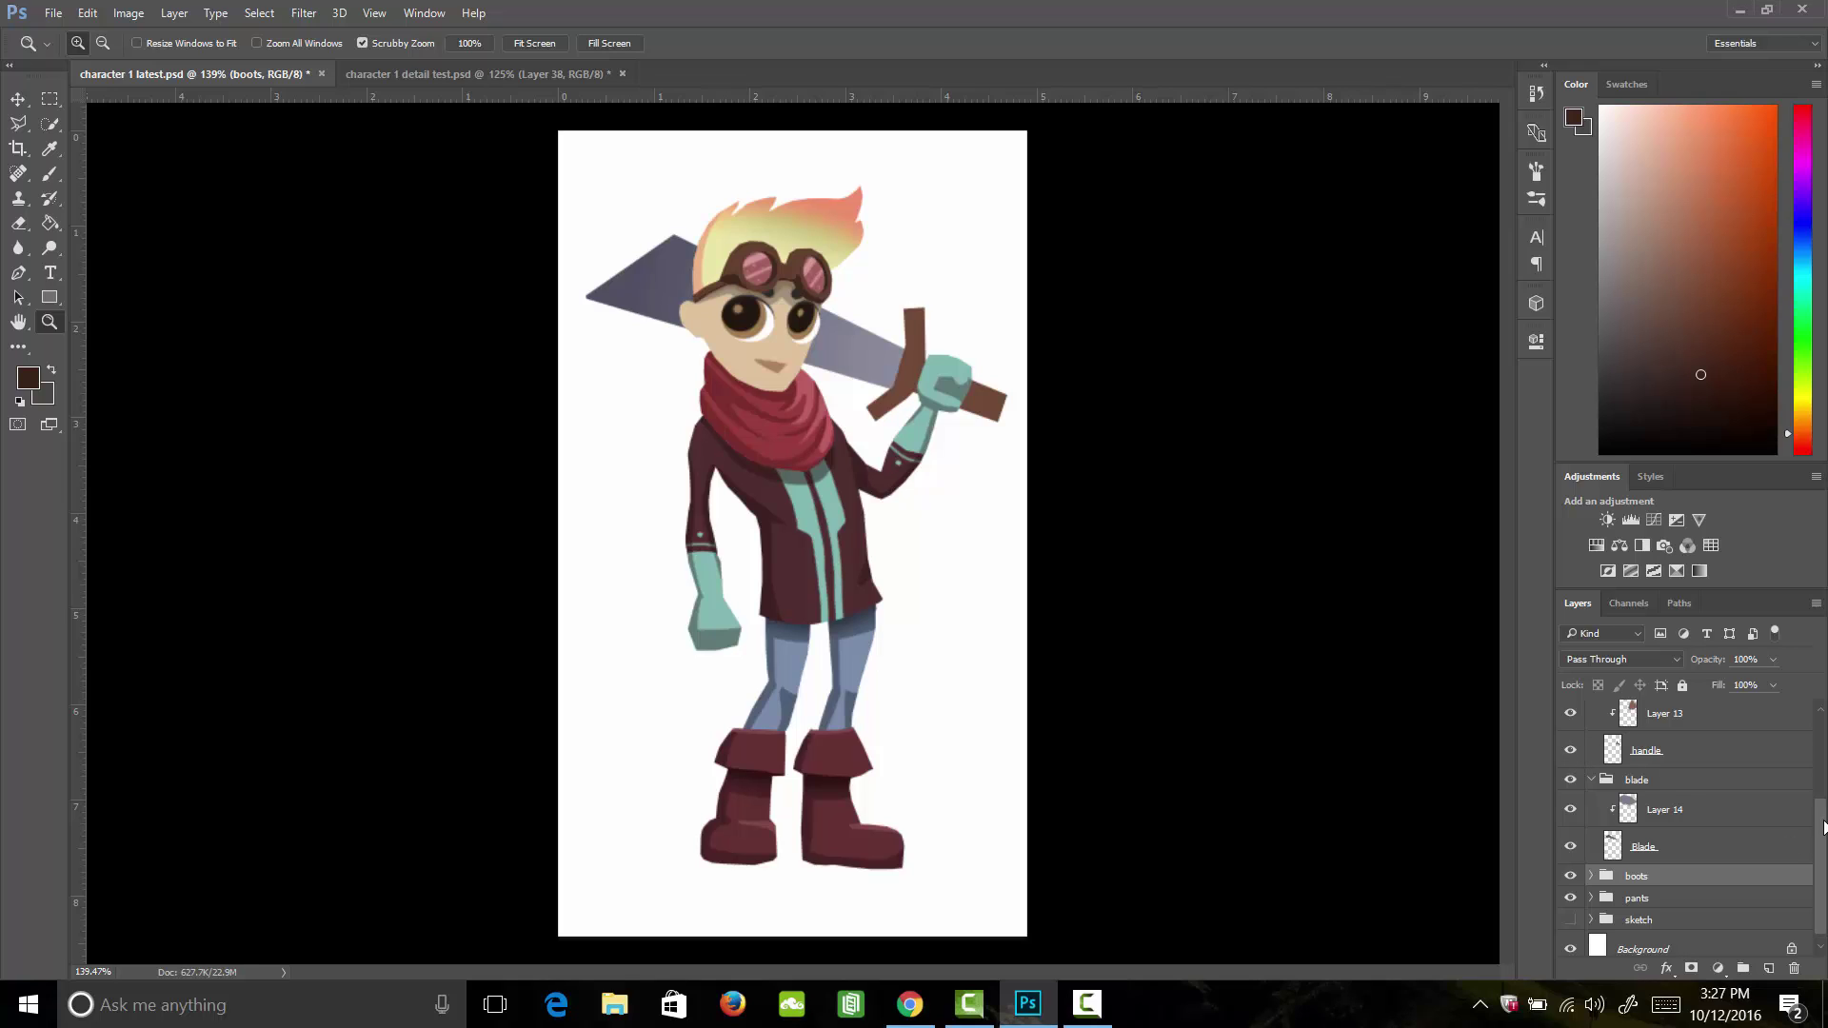
# Step: Hide the Head, hair and goggles groups to expose the whole sword blade
pyautogui.moveTo(1820, 857); pyautogui.dragTo(1824, 774)
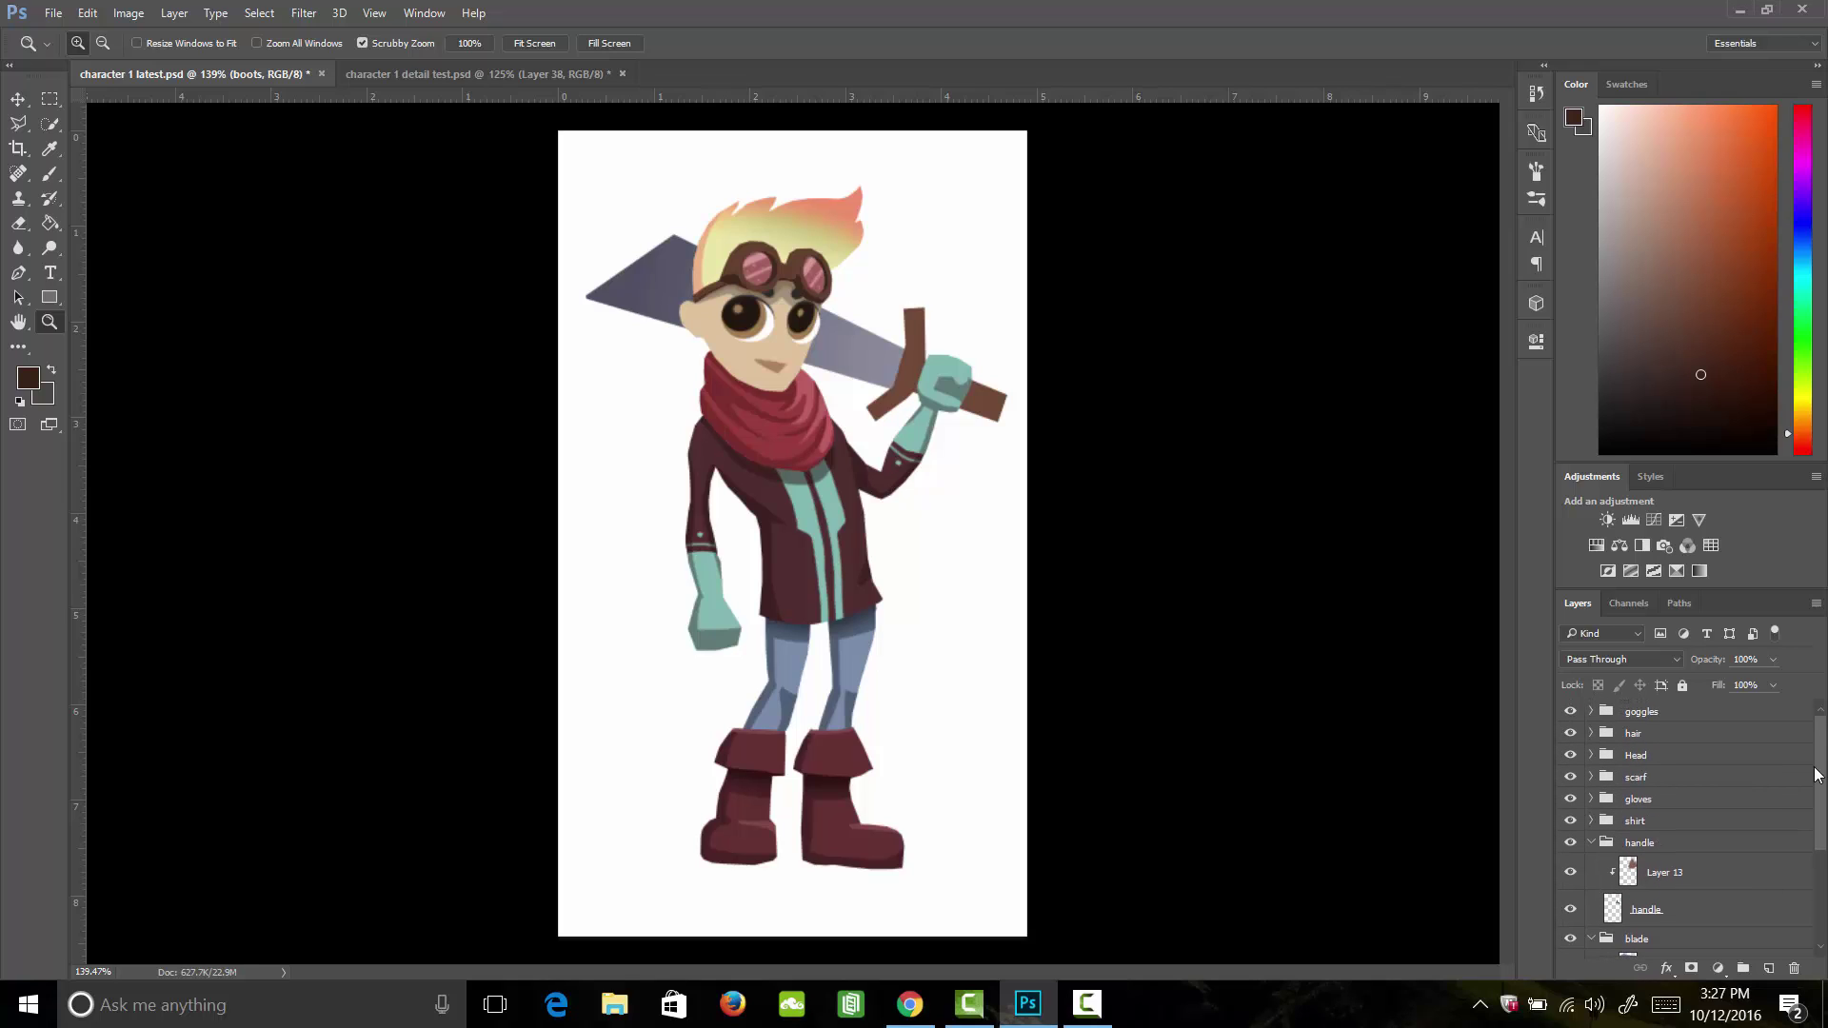
pyautogui.click(1571, 756)
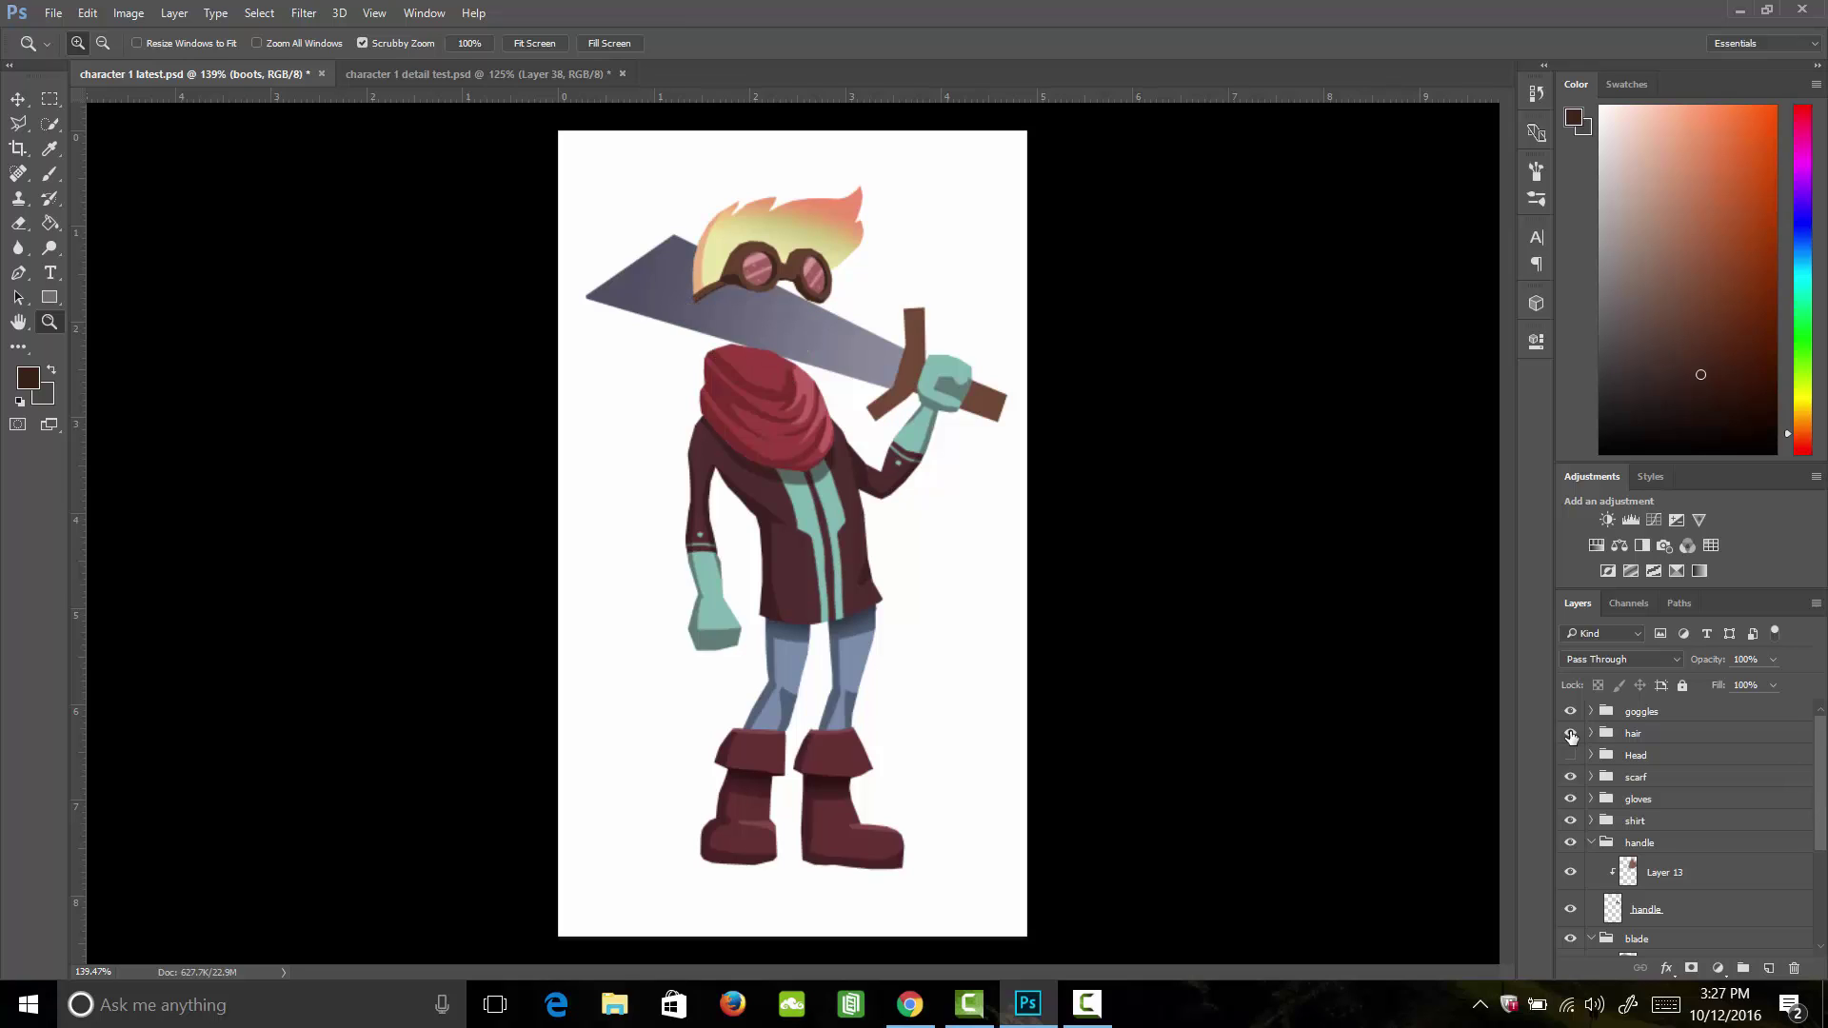
pyautogui.click(1571, 735)
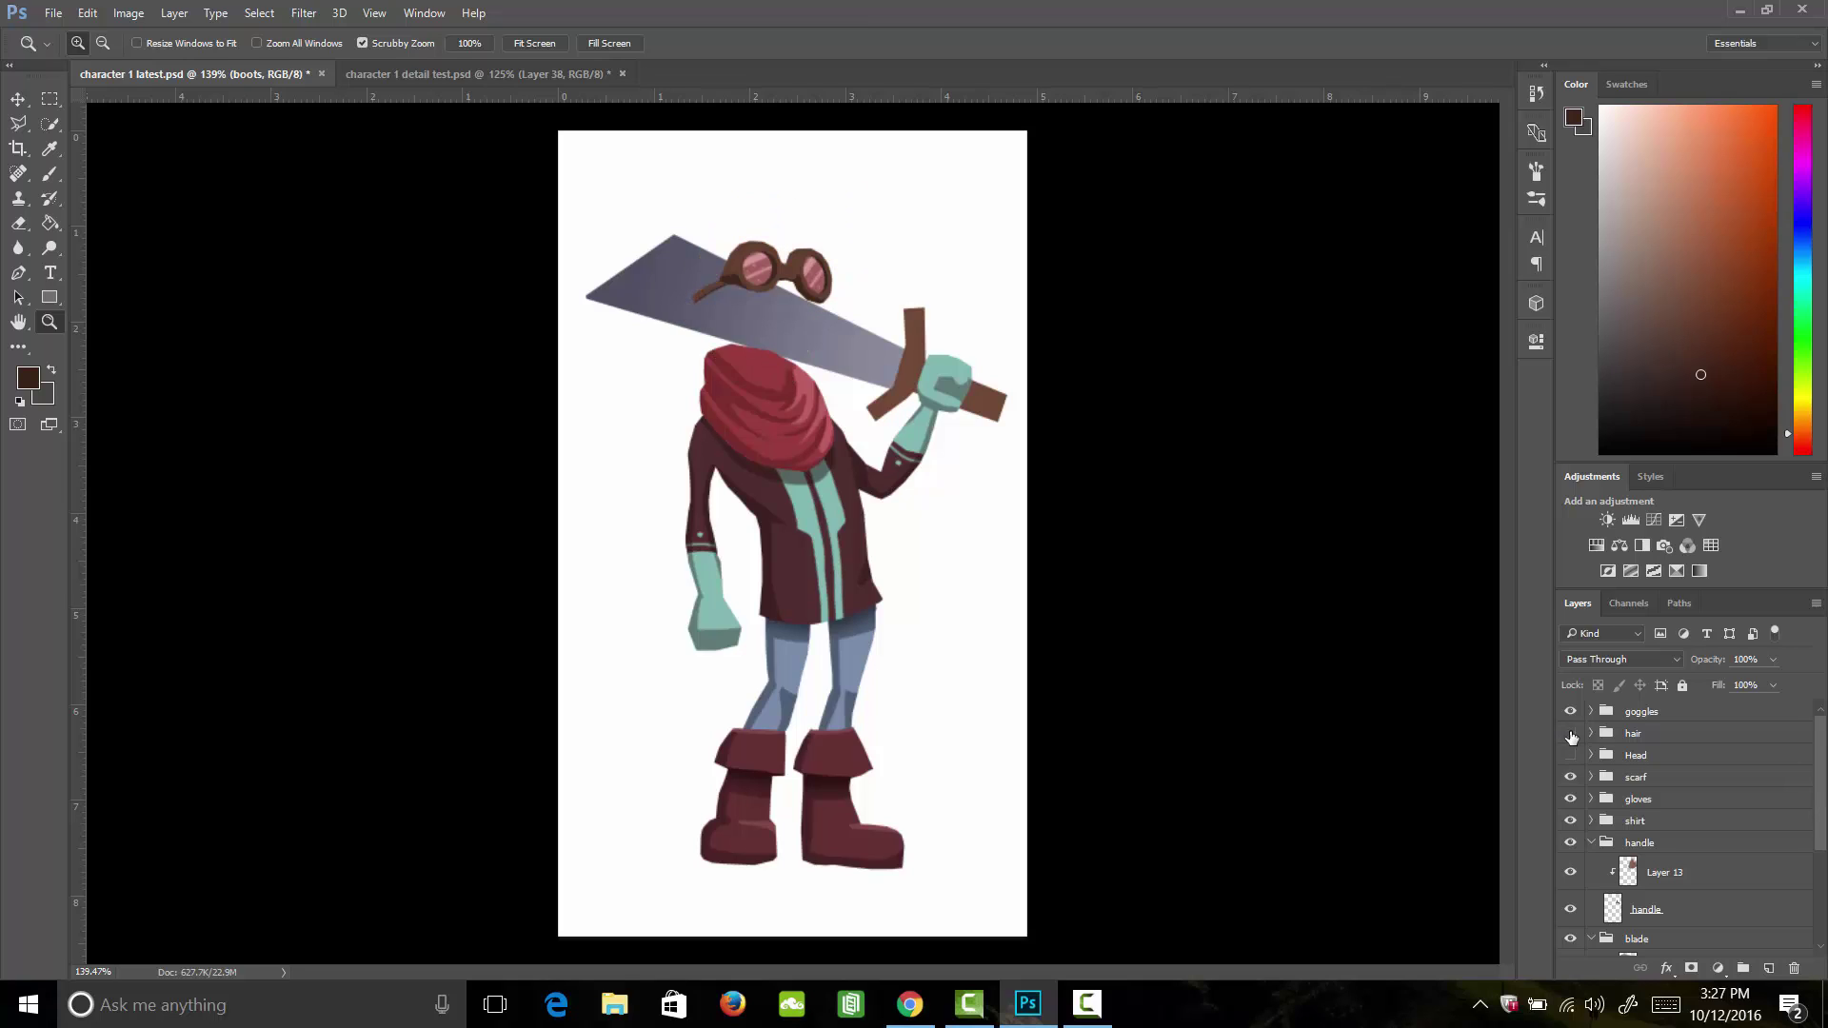
pyautogui.click(1571, 712)
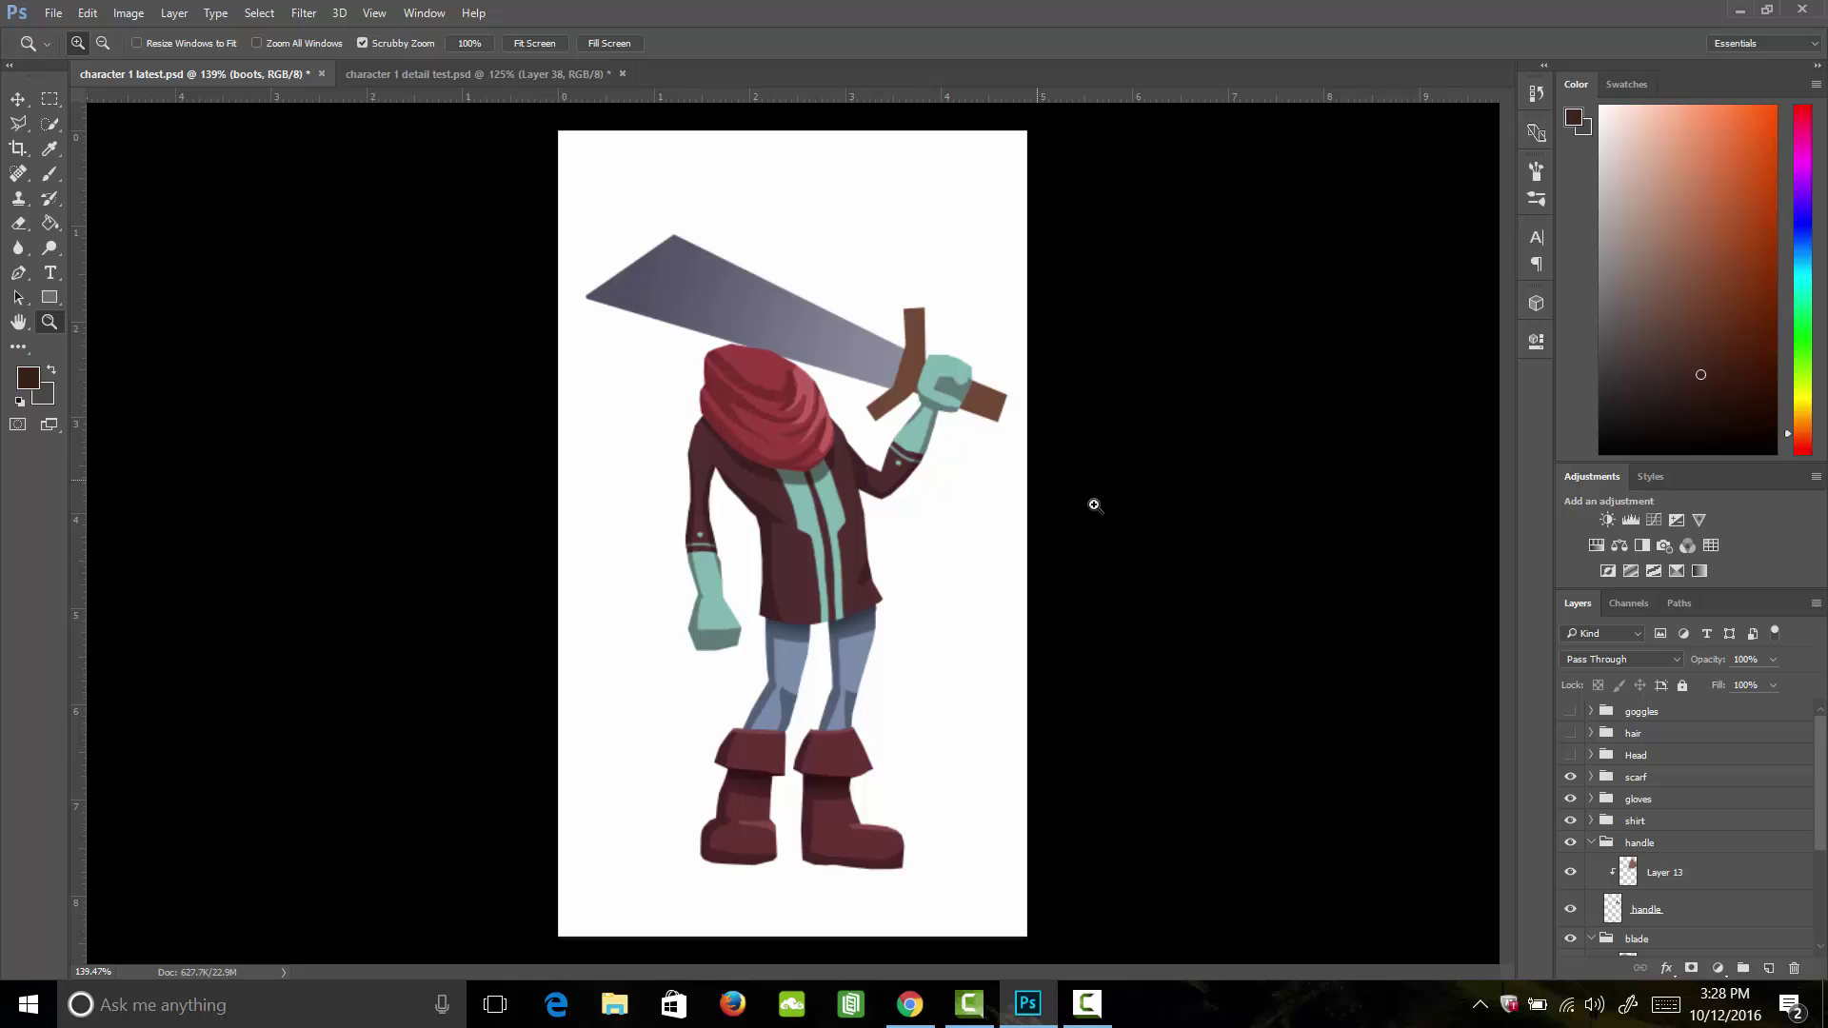
# Step: Add a new clipped layer in the blade group and place it above Layer 14
pyautogui.moveTo(1824, 772); pyautogui.dragTo(1817, 827)
pyautogui.click(1650, 931)
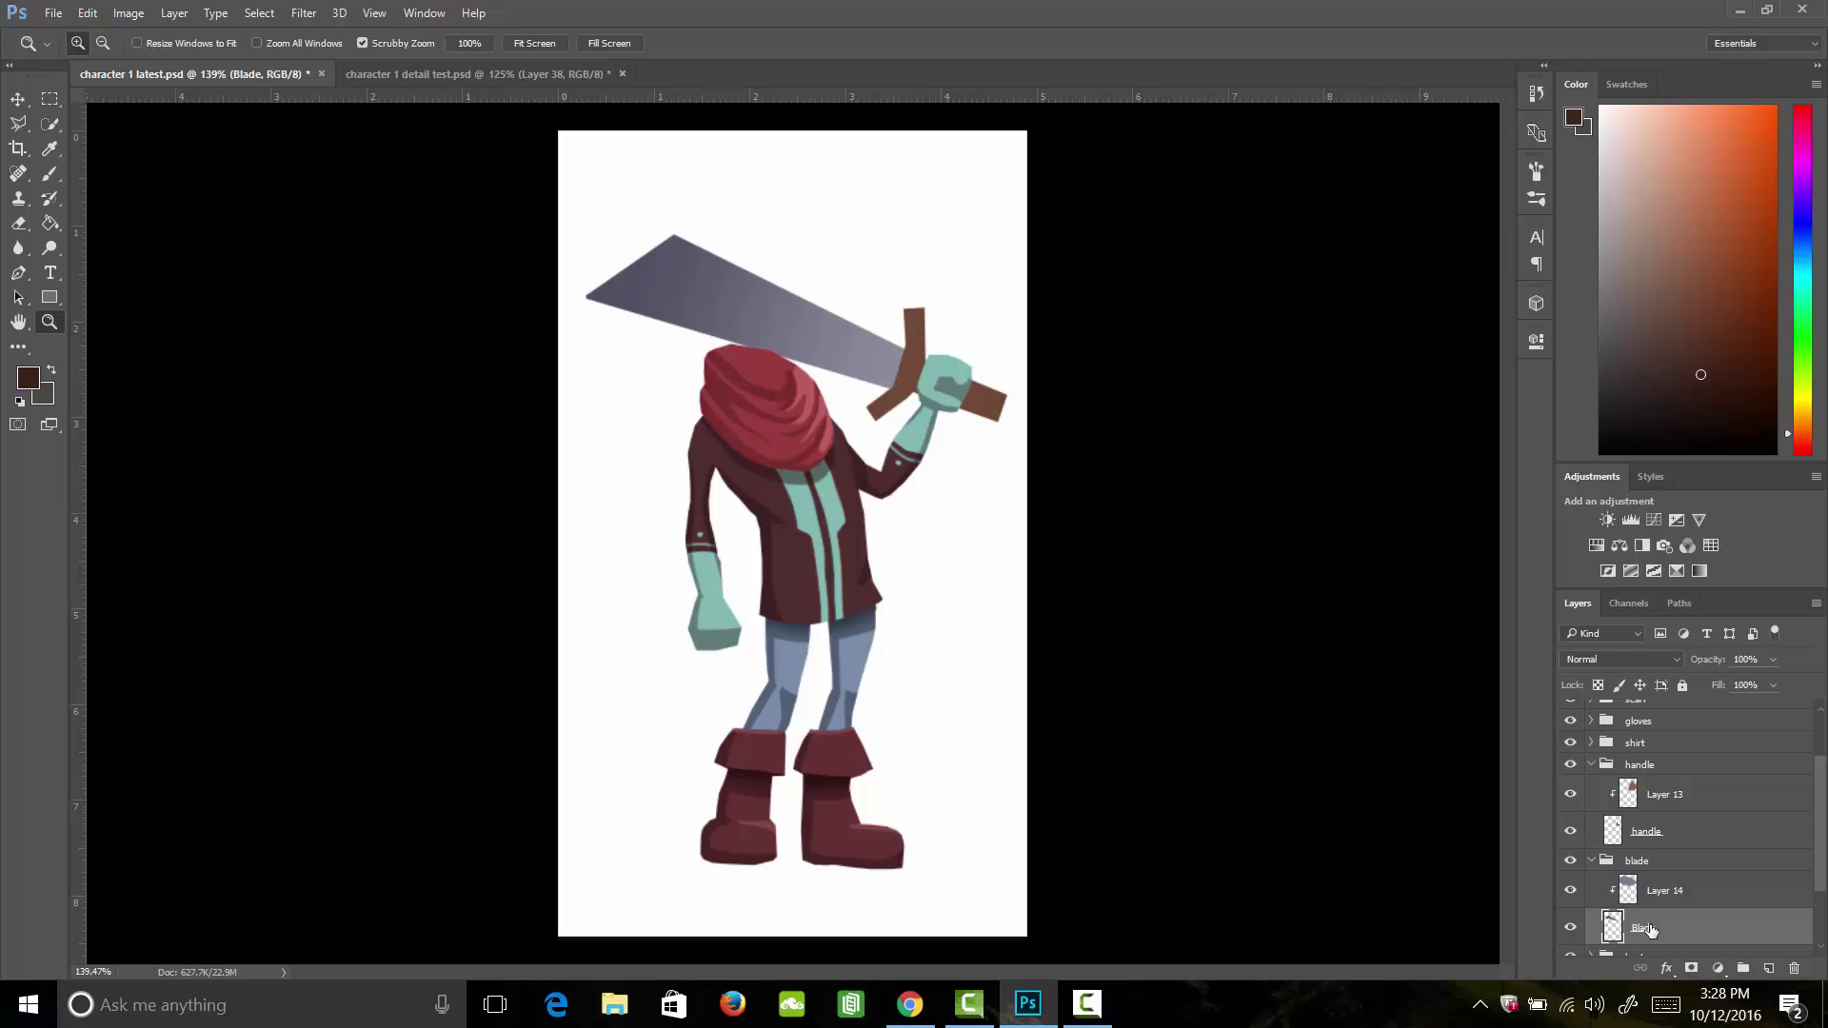
pyautogui.click(1767, 968)
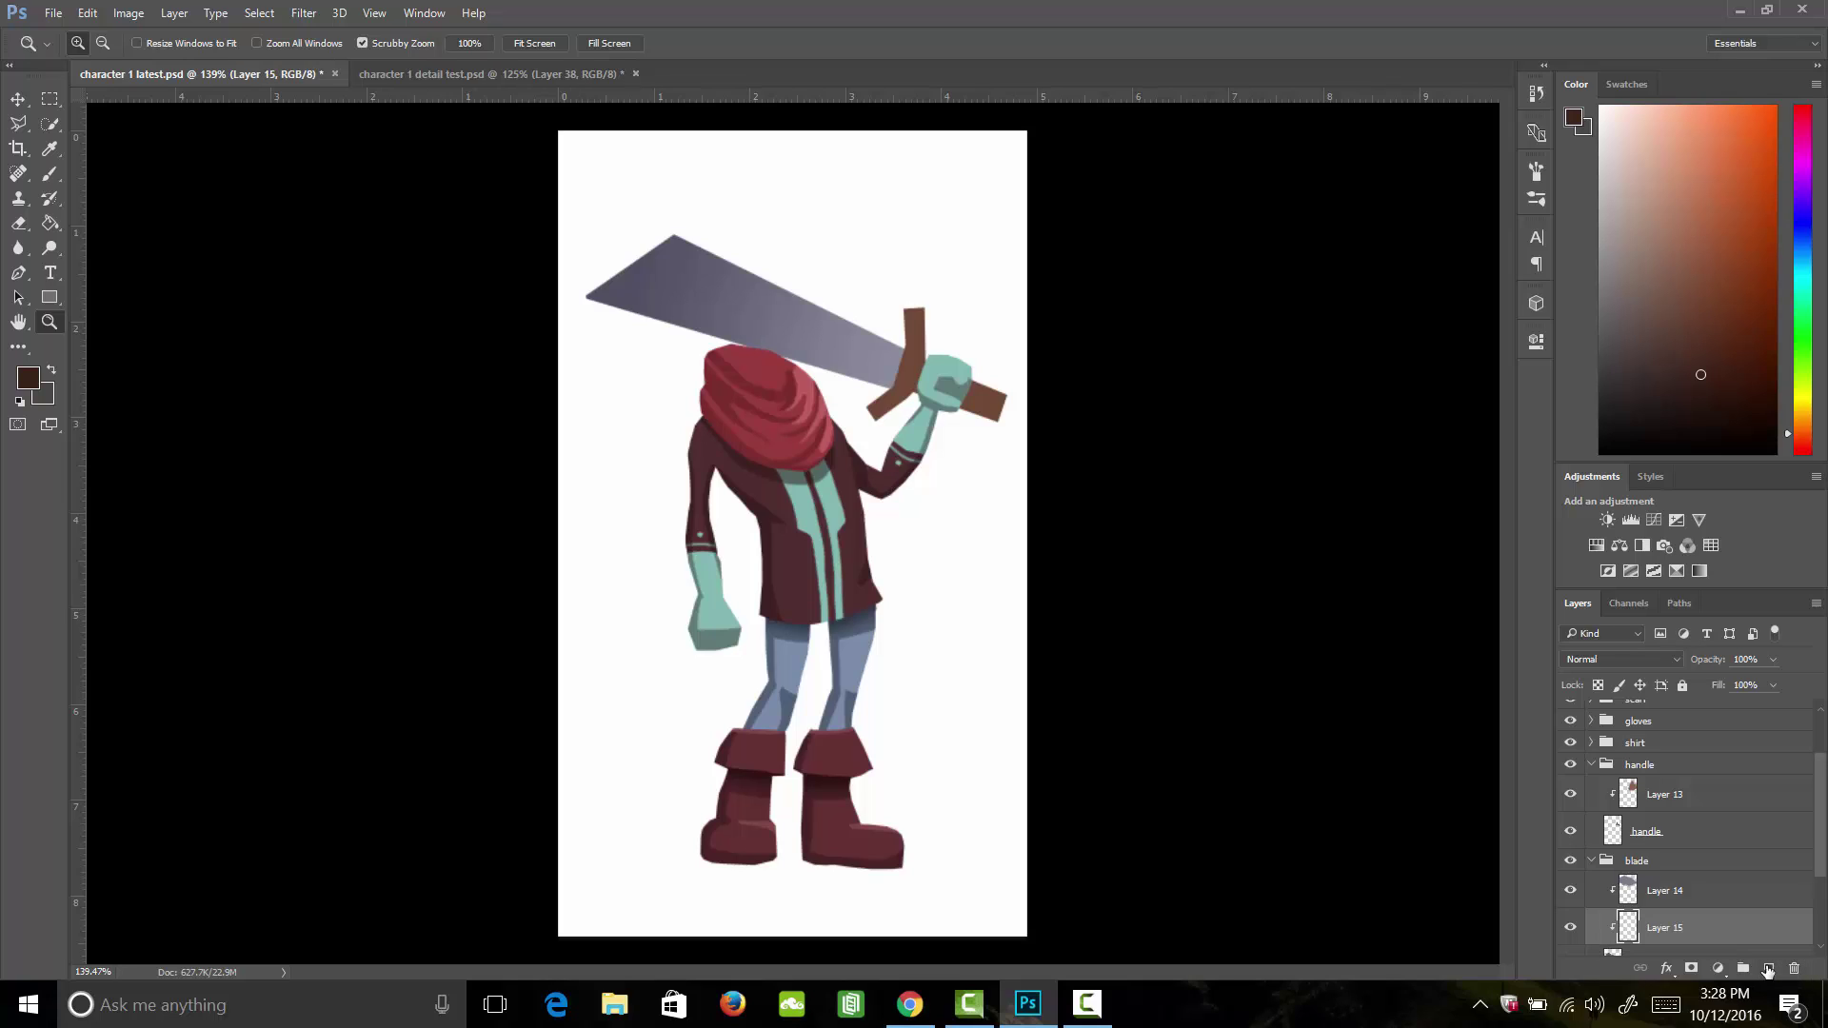
pyautogui.moveTo(1668, 927); pyautogui.dragTo(1675, 876)
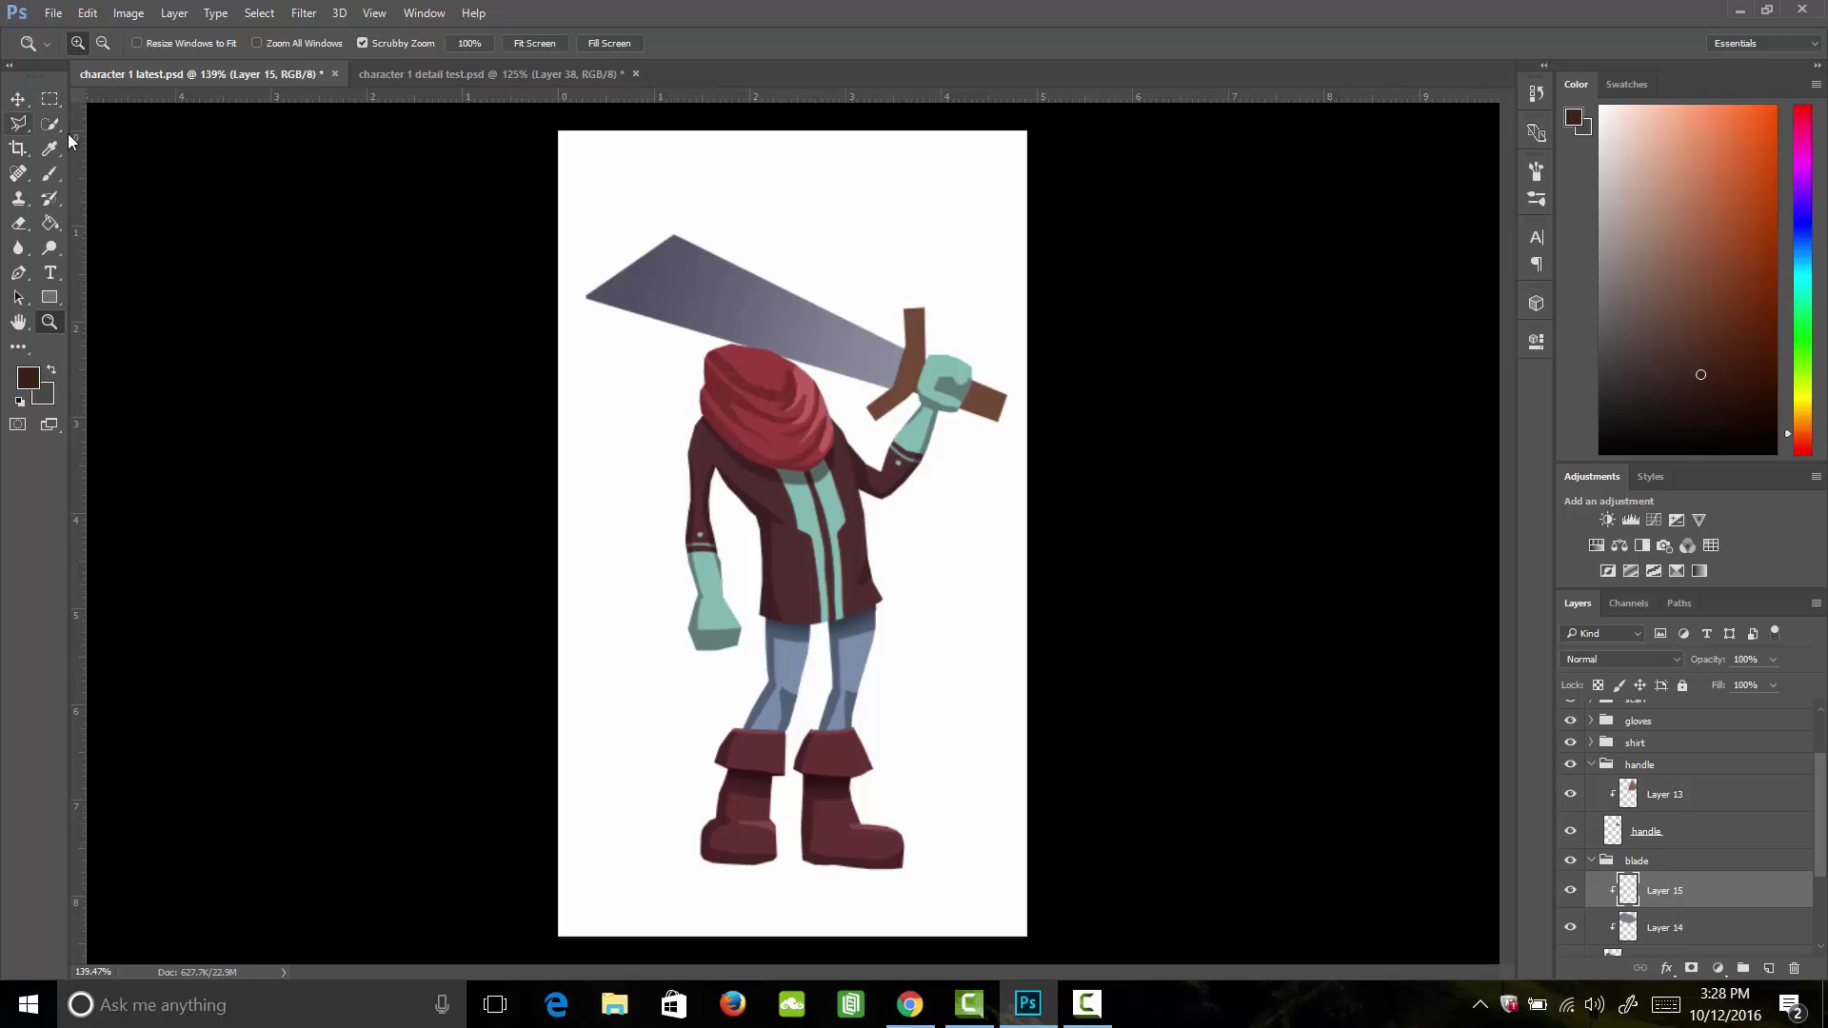
# Step: Select a narrow strip along the blade's upper edge, from the tip corner to the handle, with the Polygonal Lasso
pyautogui.click(20, 126)
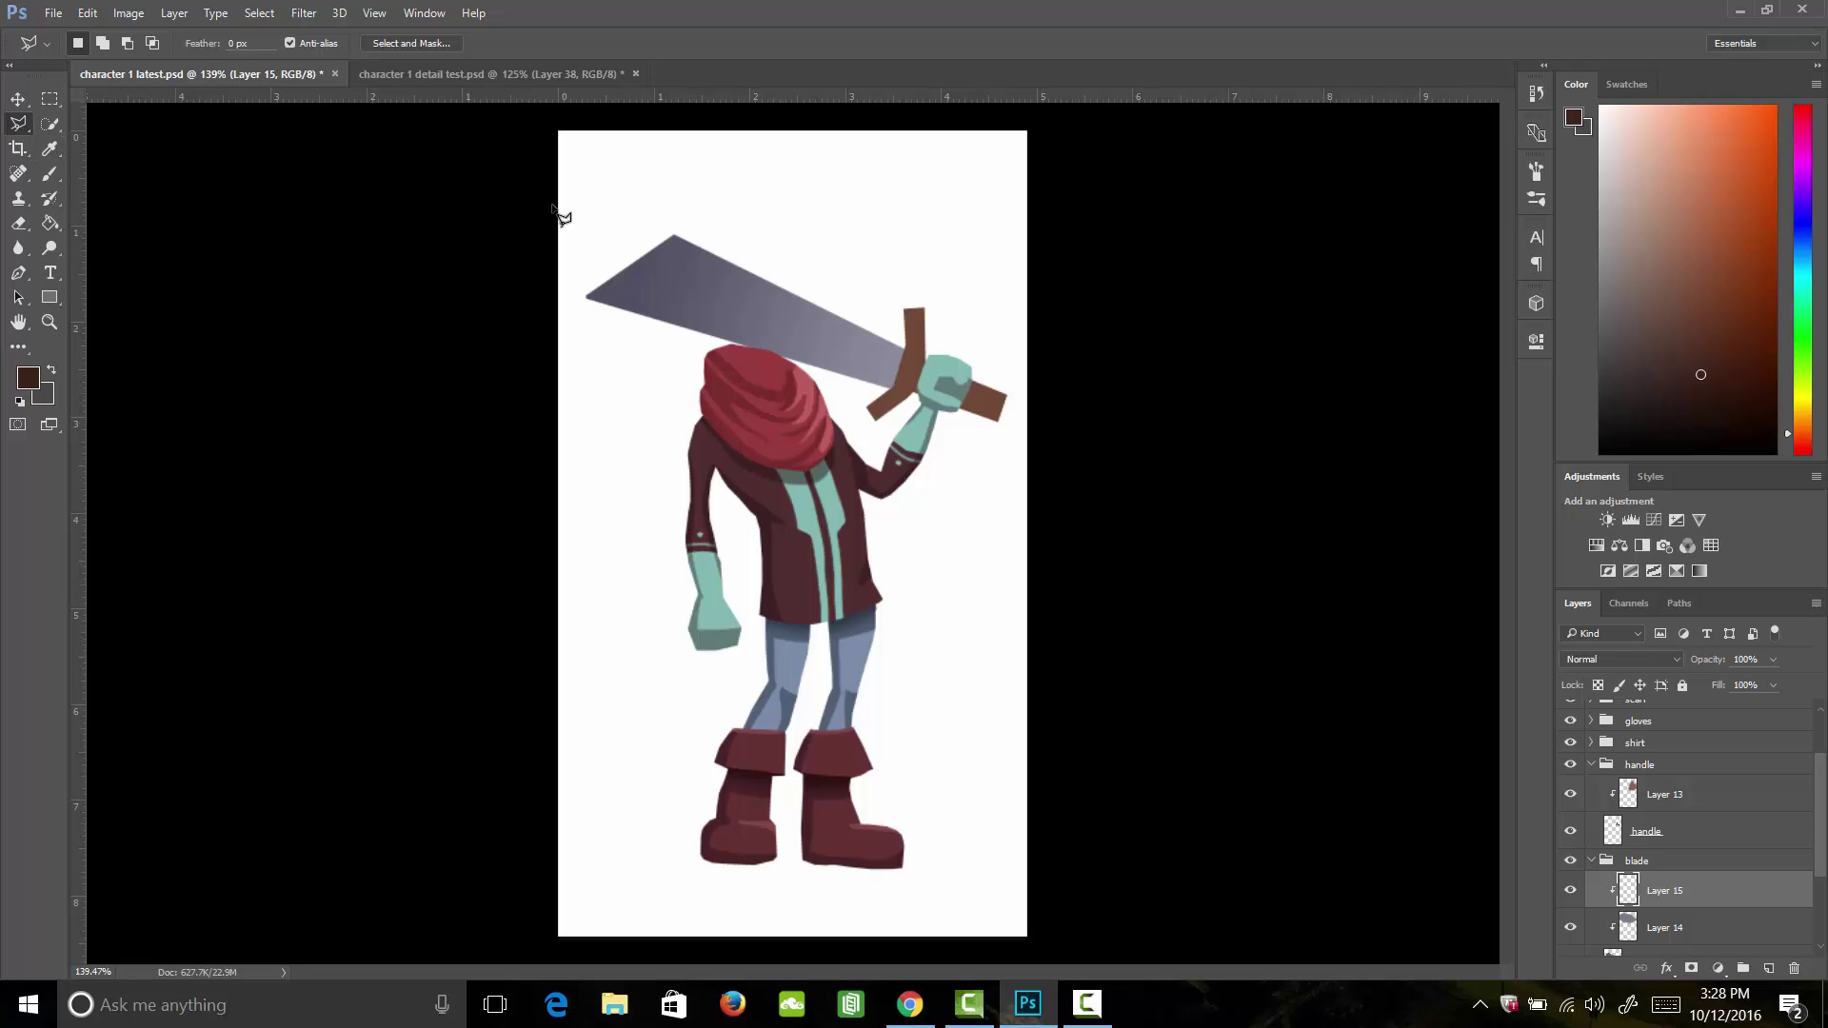
pyautogui.click(683, 254)
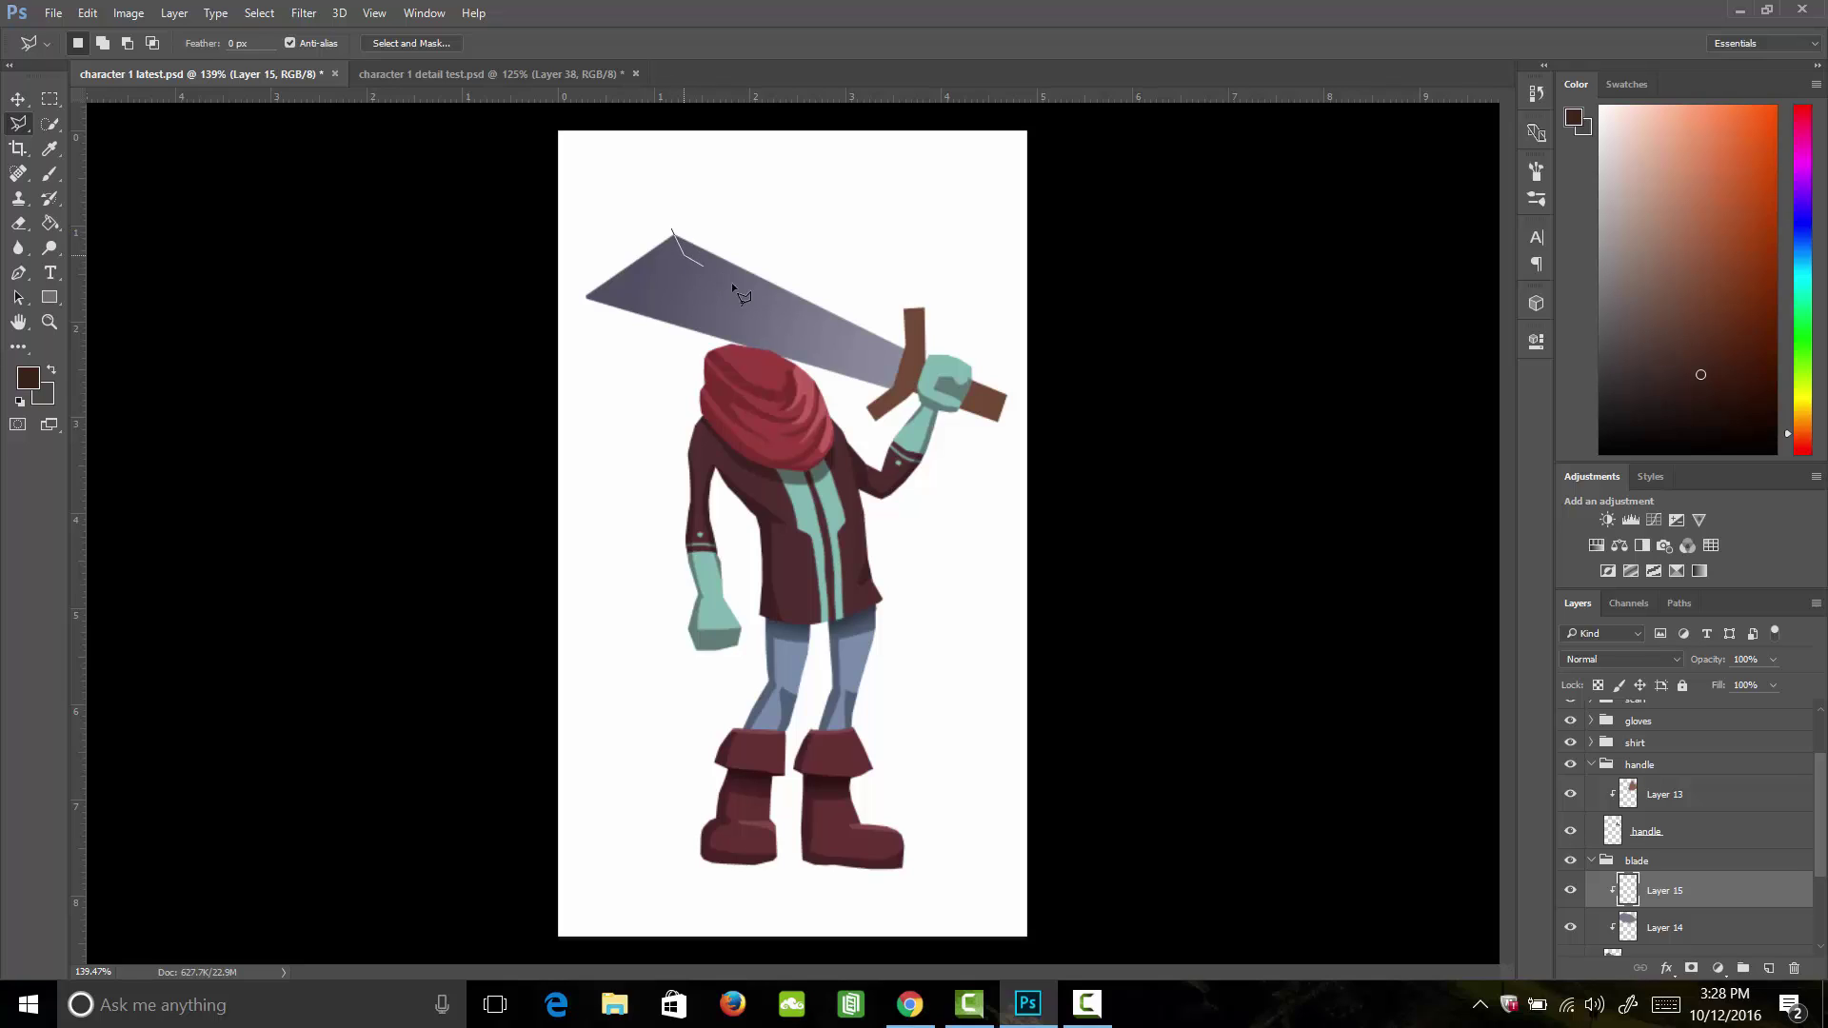
pyautogui.click(911, 359)
pyautogui.click(918, 345)
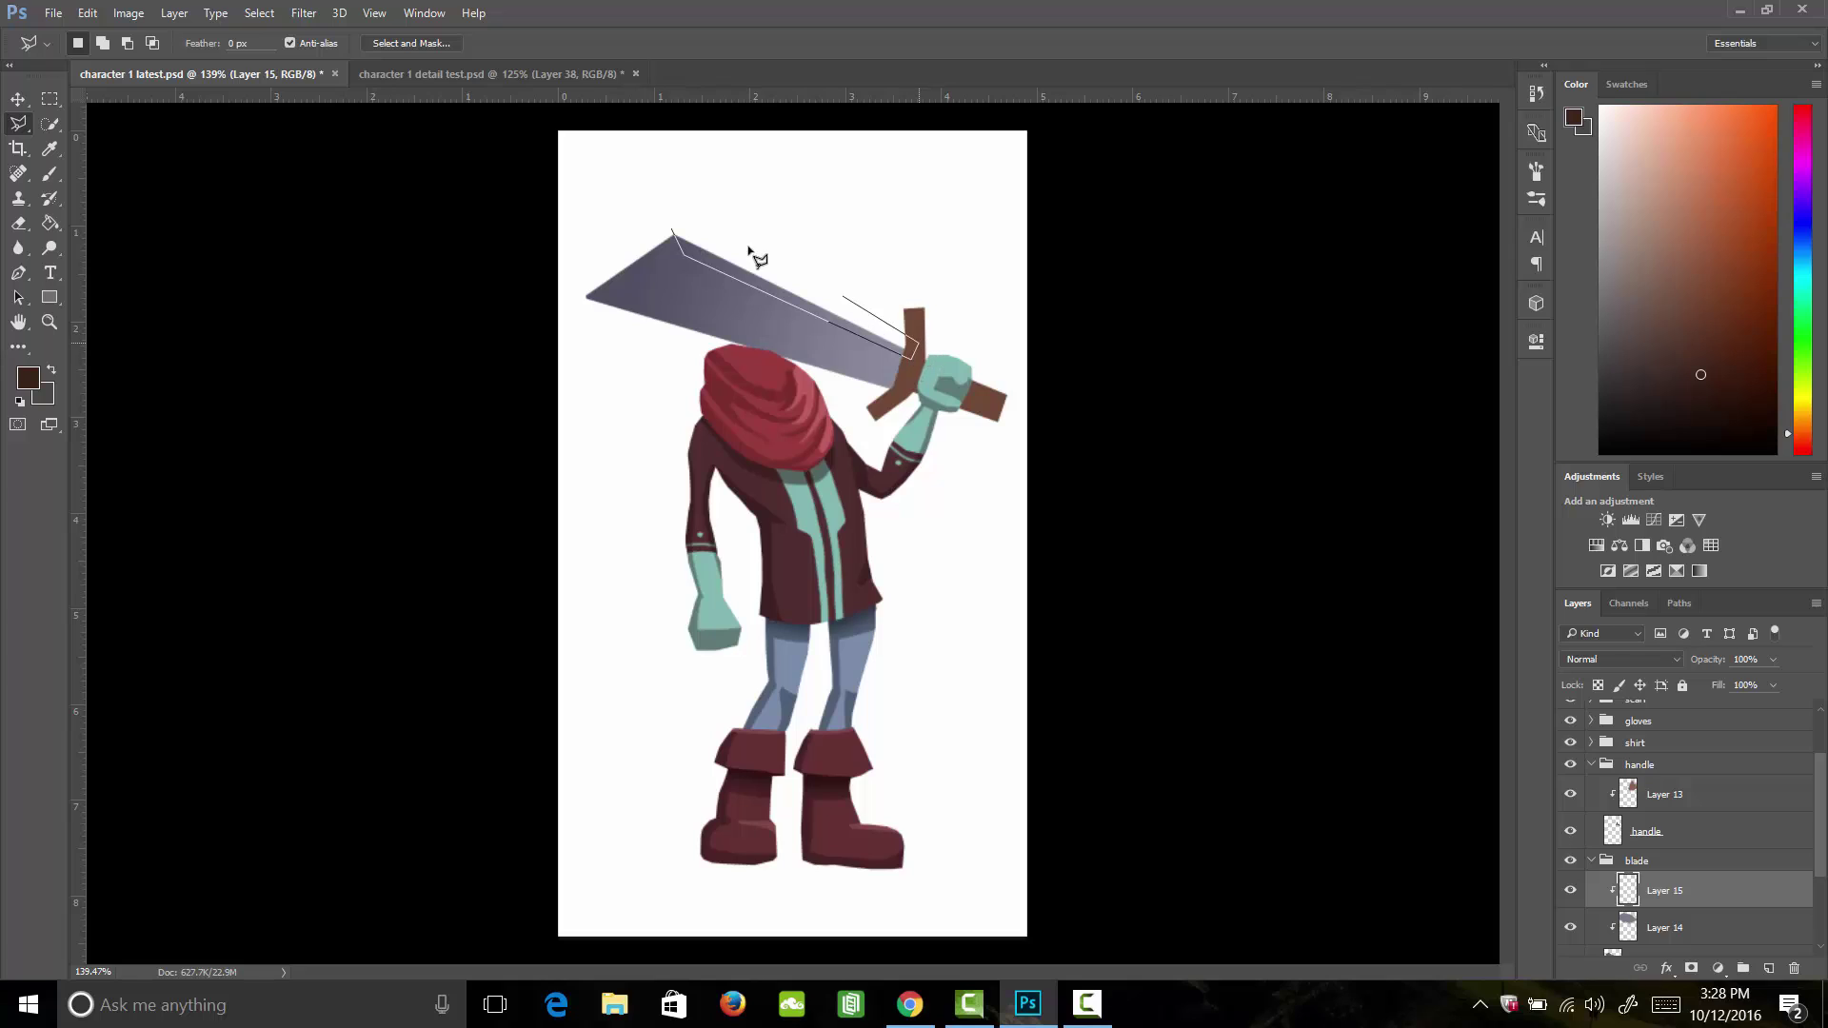
pyautogui.click(676, 230)
# Step: Set the foreground colour to white and fill the selected strip of the blade with the Paint Bucket
pyautogui.click(28, 378)
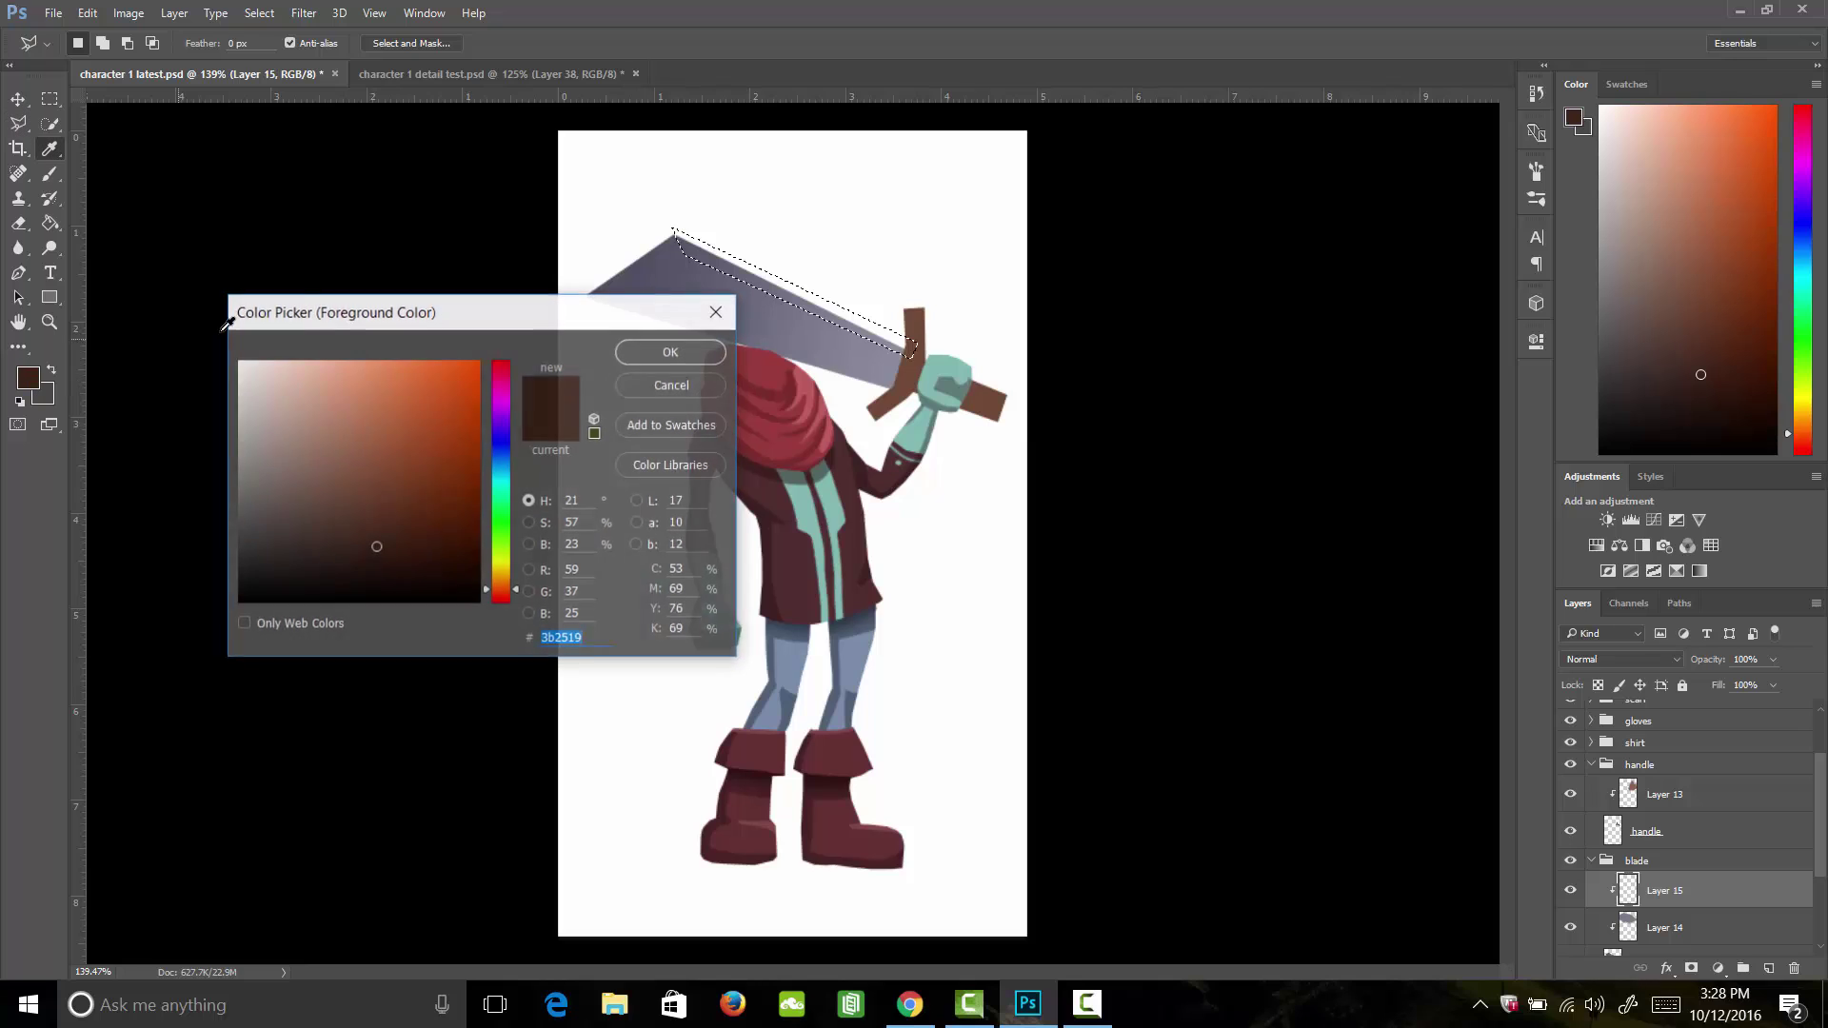
pyautogui.moveTo(252, 376); pyautogui.dragTo(237, 339)
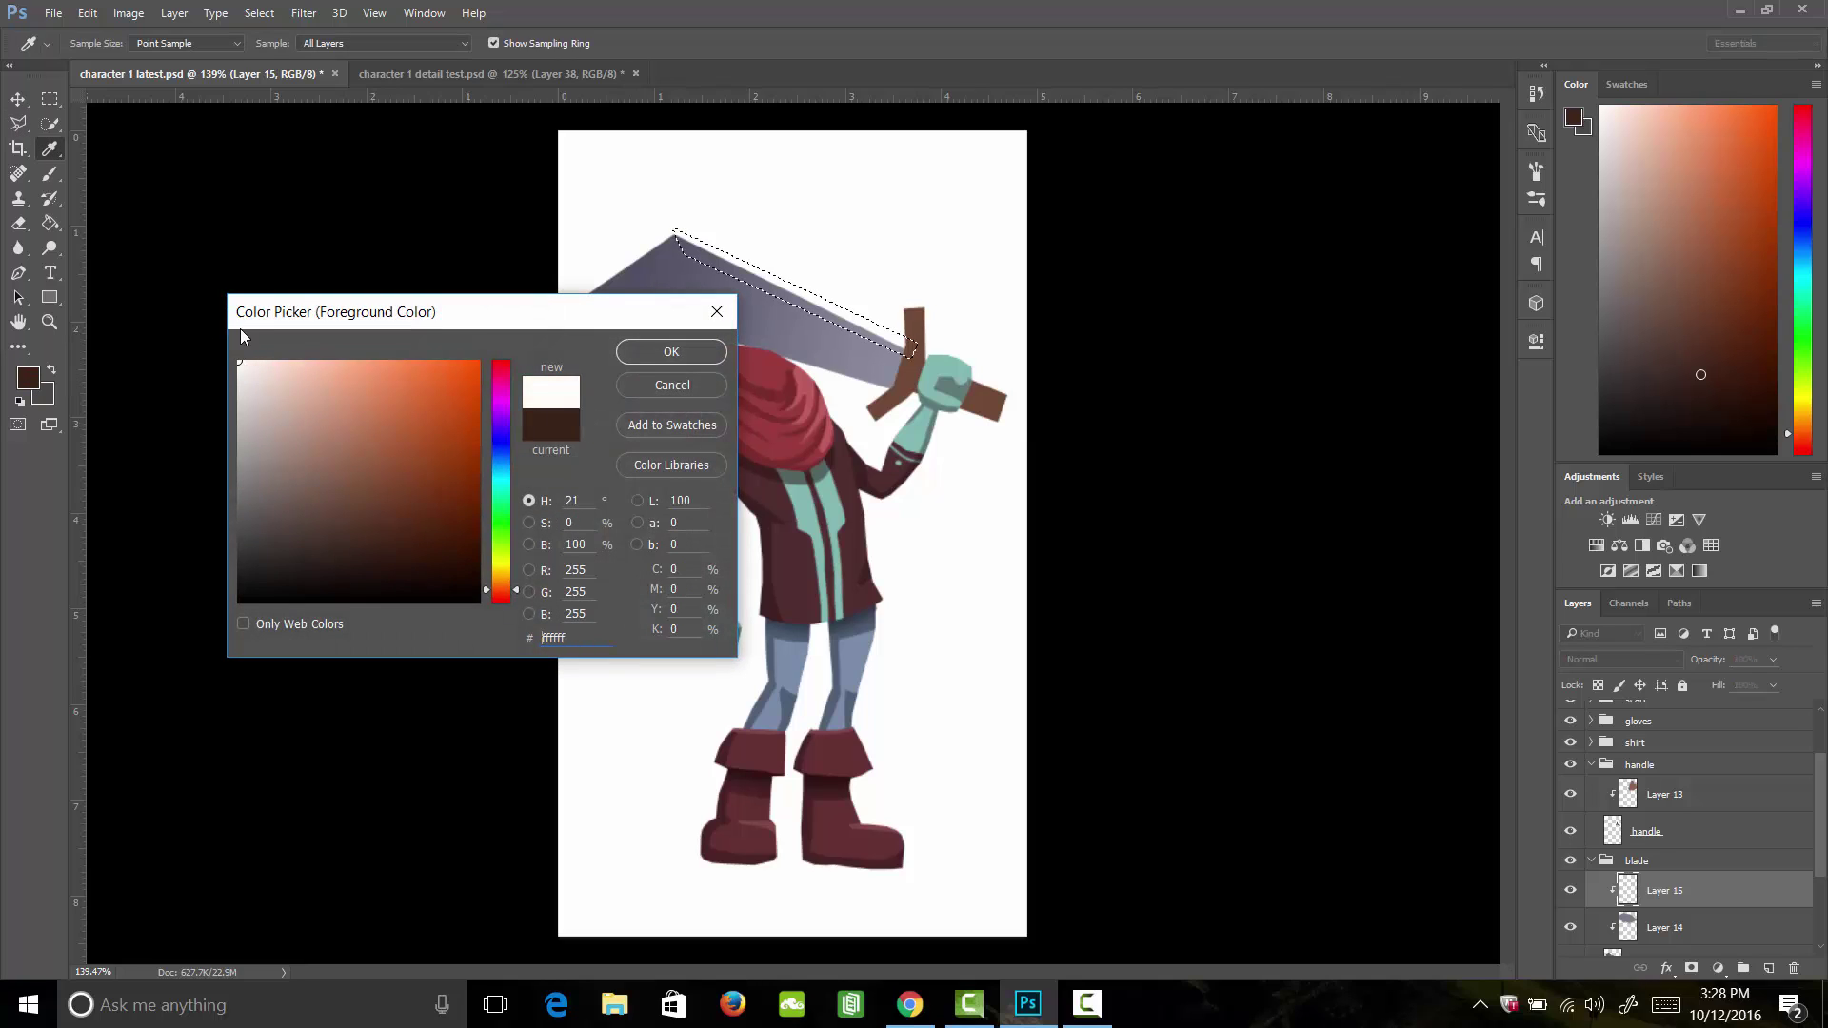
pyautogui.click(636, 358)
pyautogui.press('g')
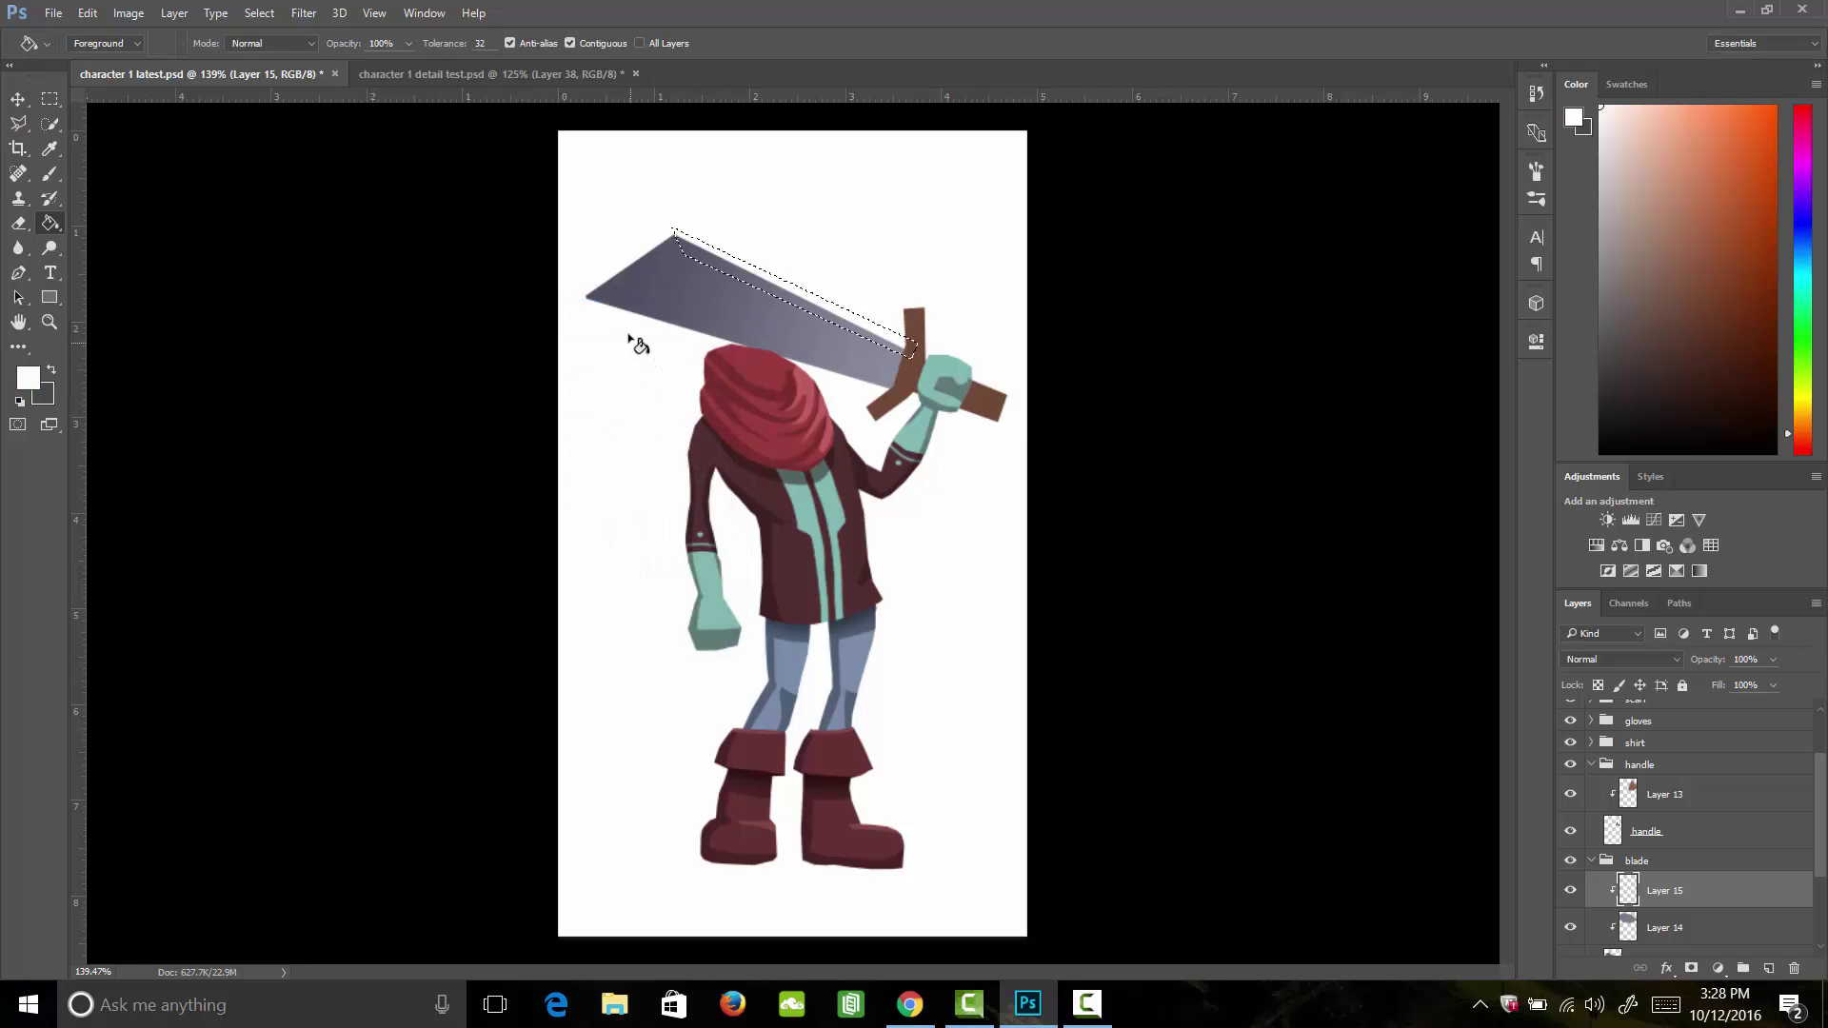
pyautogui.click(769, 296)
# Step: Set the blade edge layer to Overlay blending at 54% opacity and deselect the strip
pyautogui.press('m')
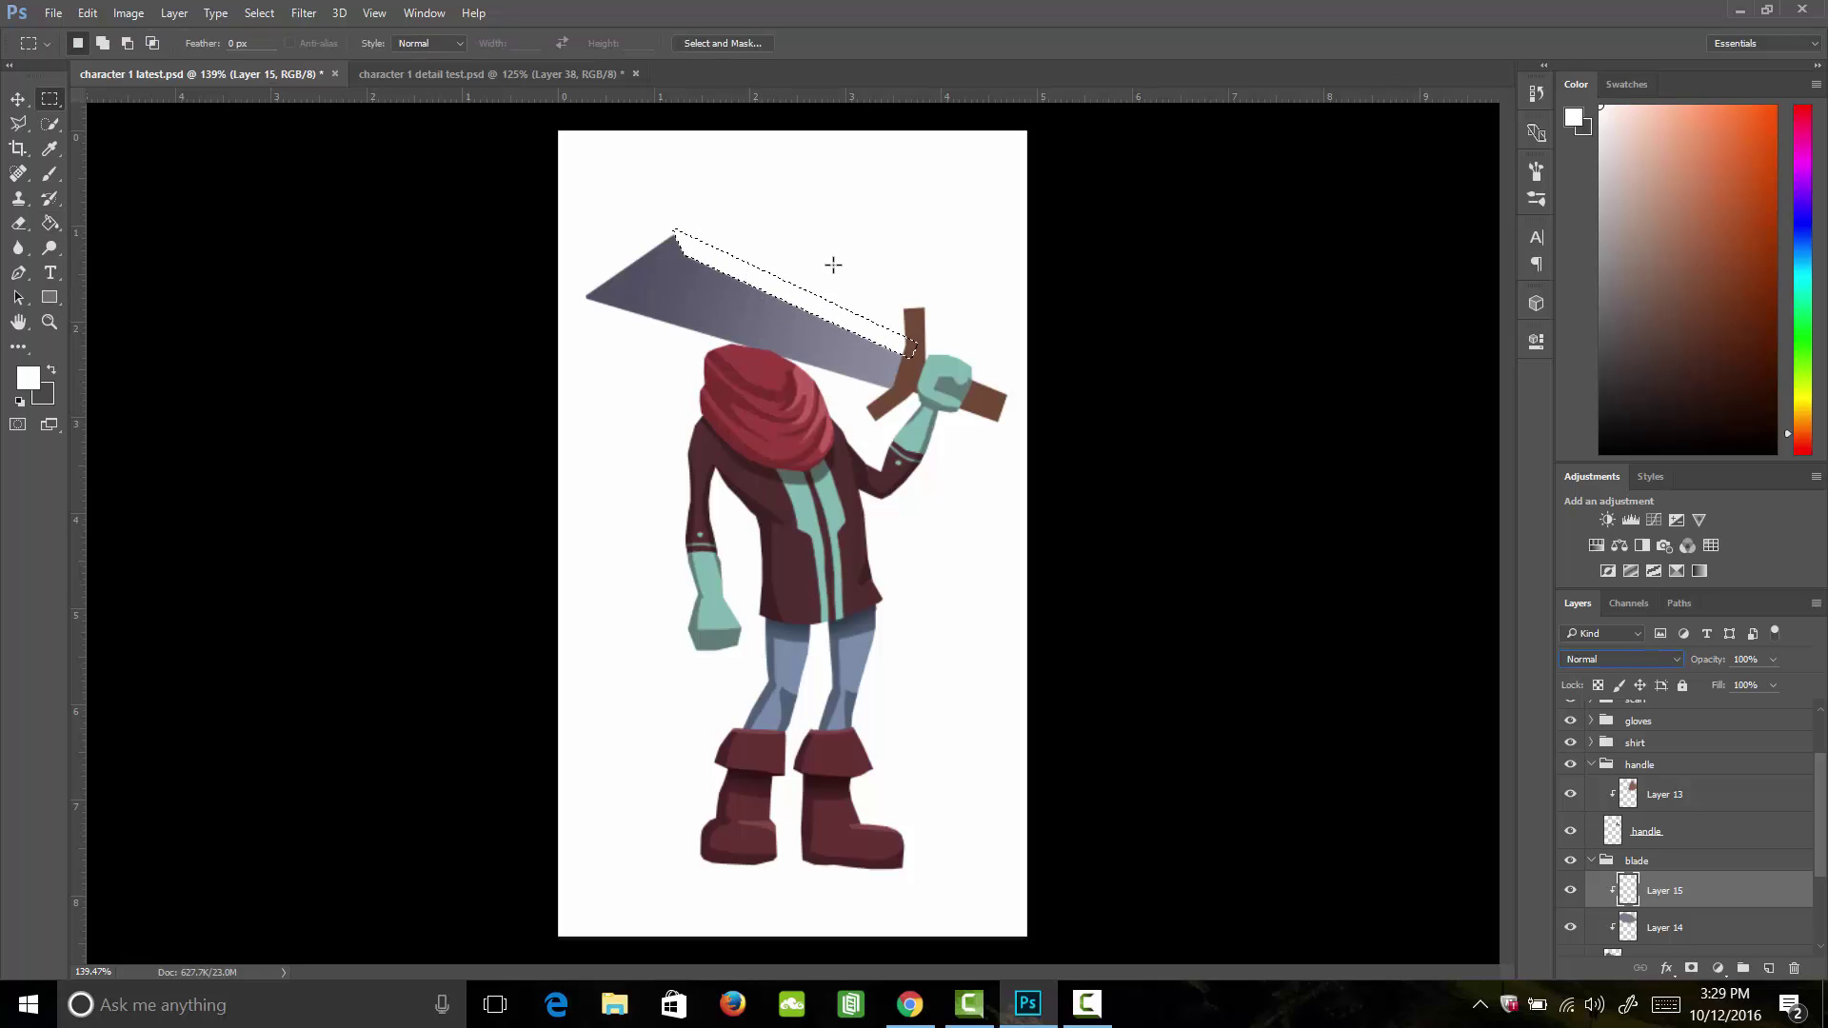
pyautogui.click(1639, 660)
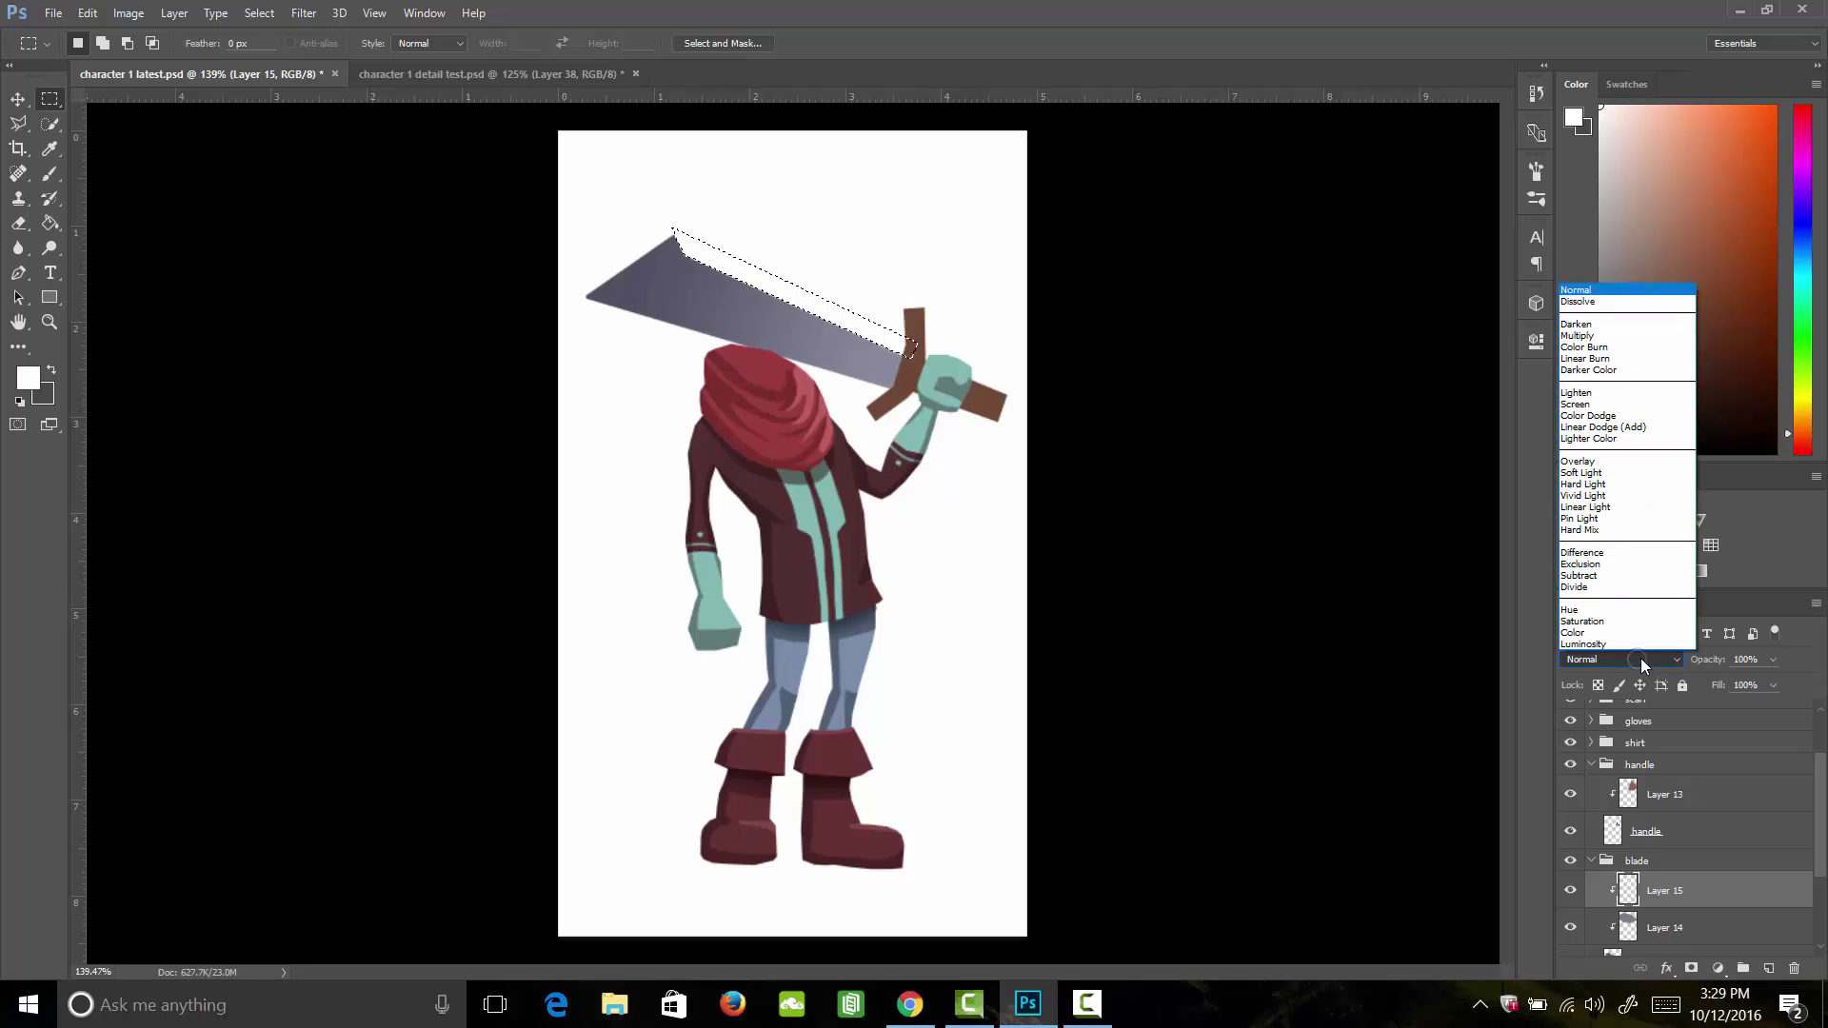
pyautogui.click(1609, 462)
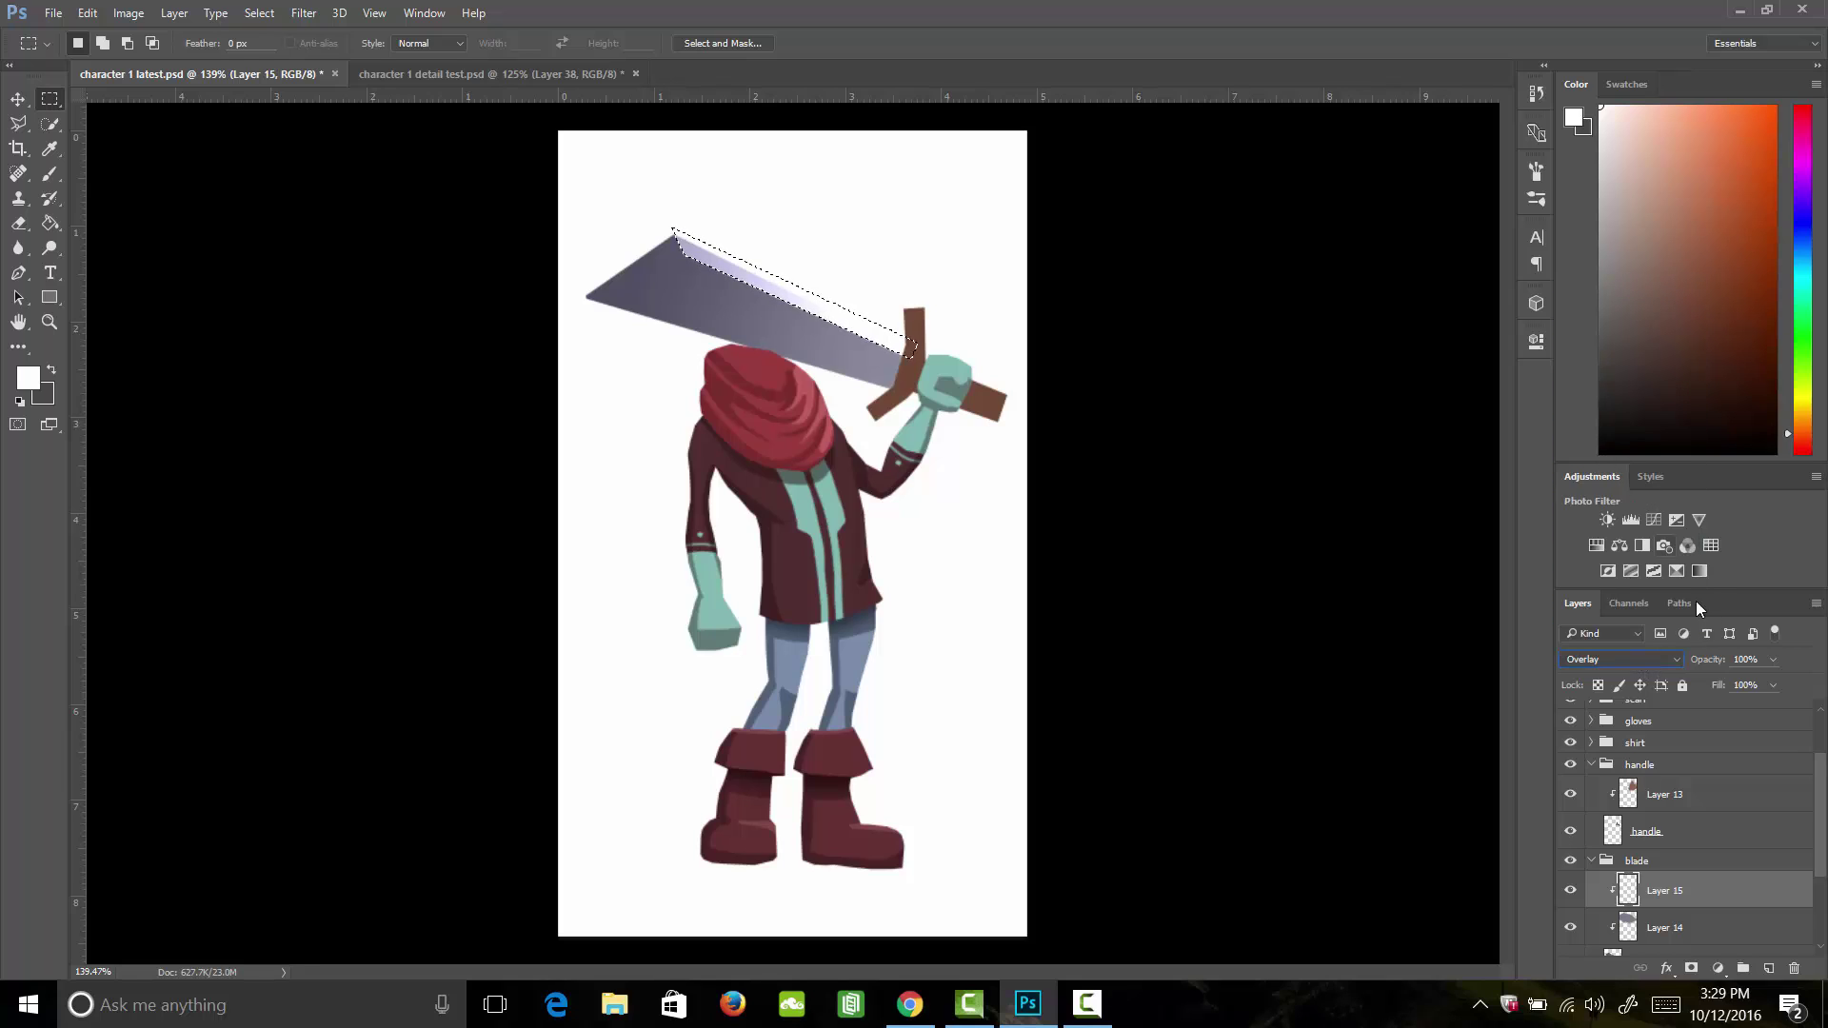
pyautogui.click(1773, 659)
pyautogui.moveTo(1775, 669); pyautogui.dragTo(1730, 683)
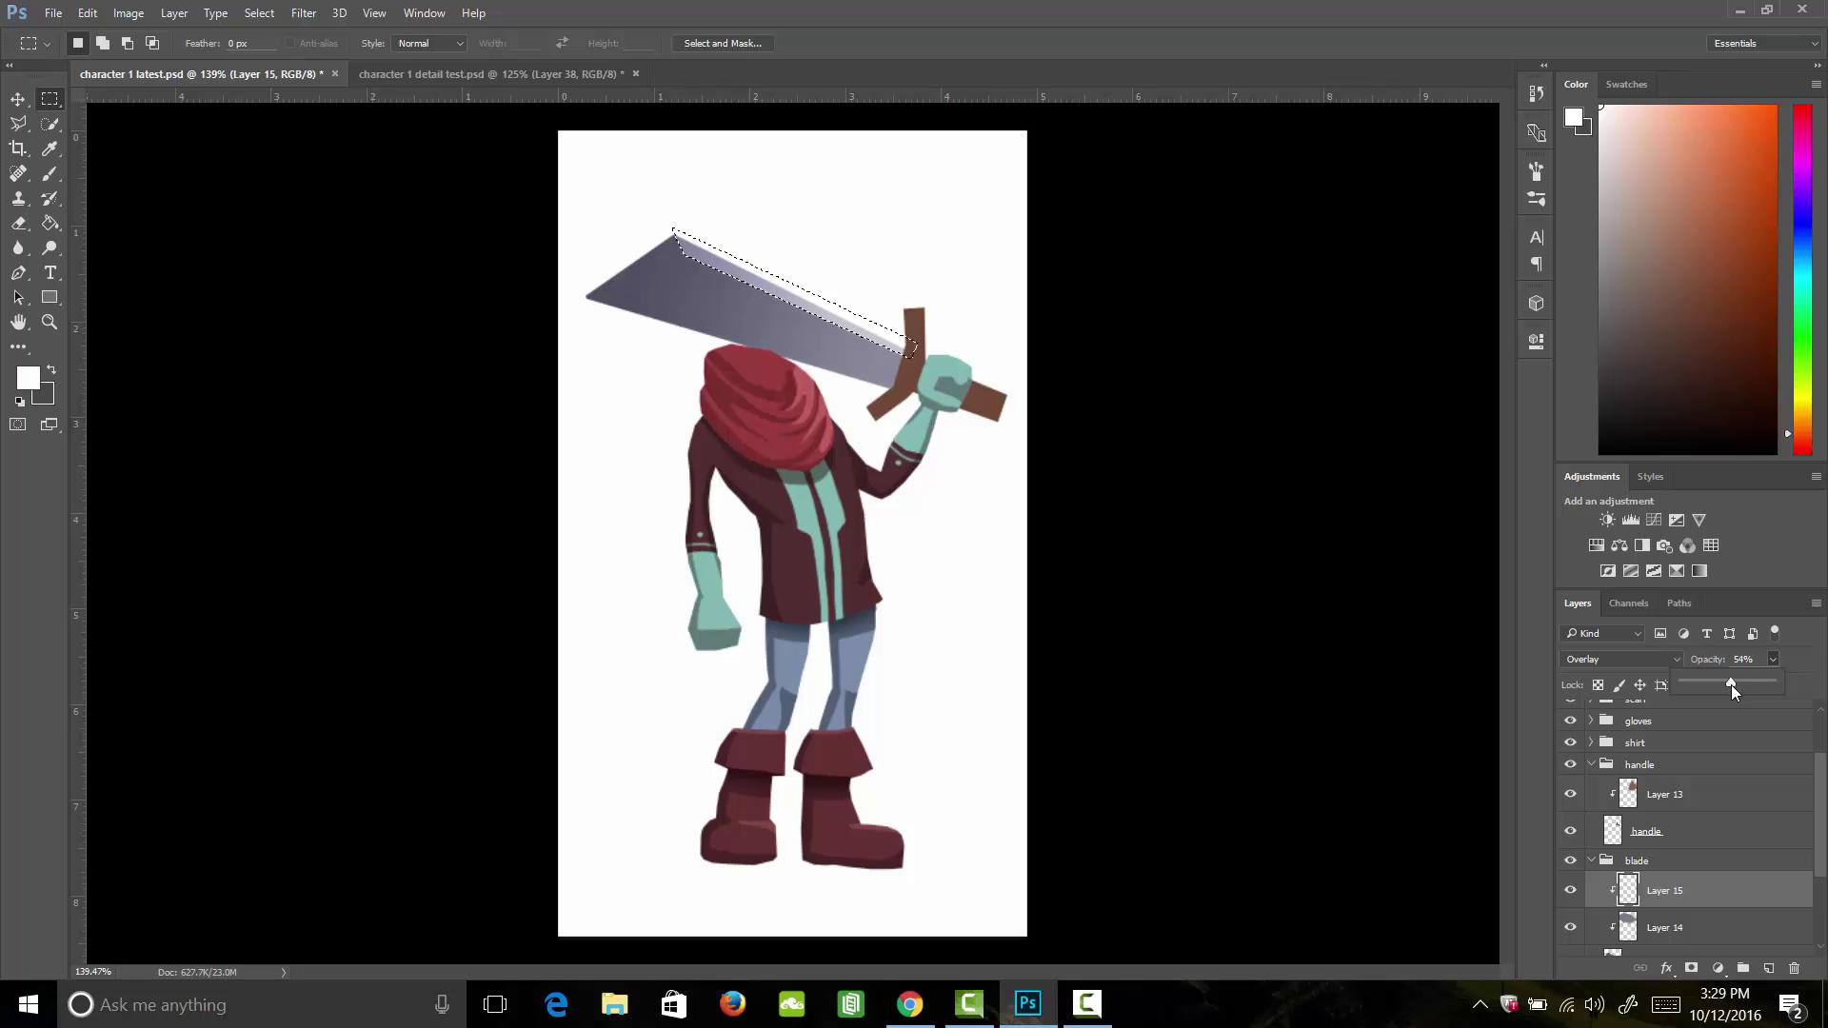
pyautogui.click(1773, 660)
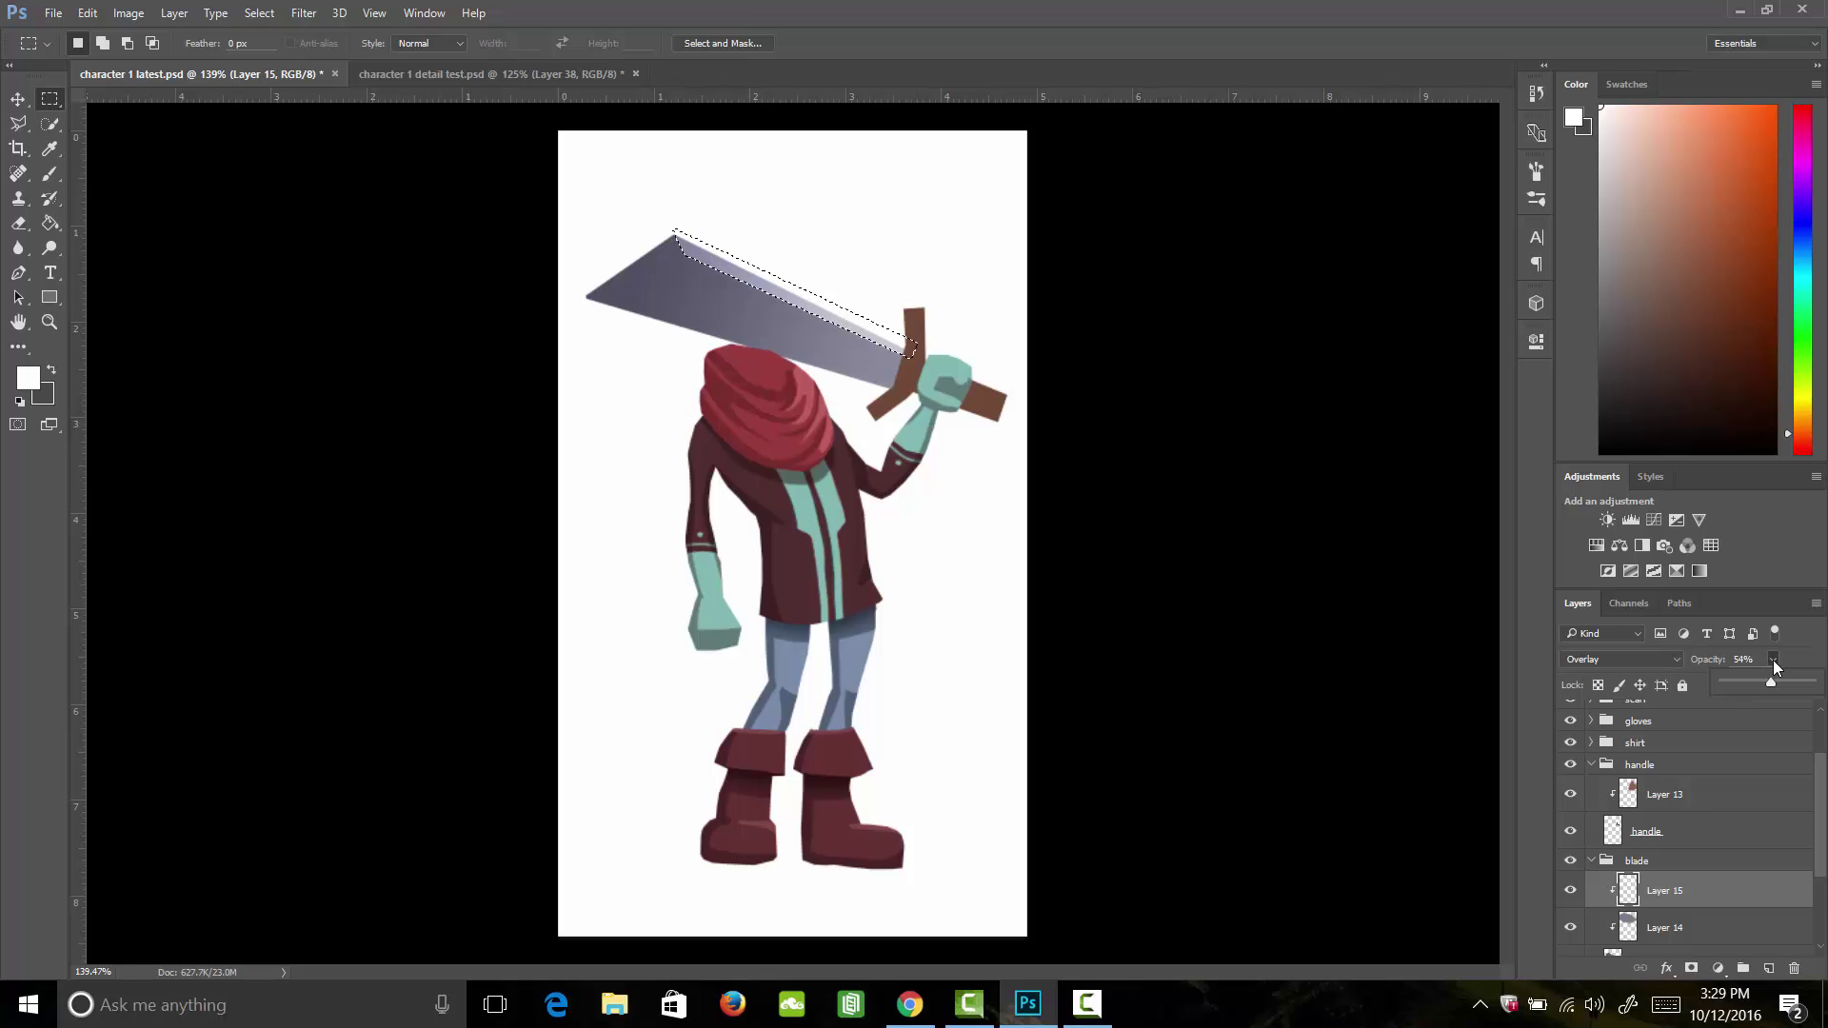
pyautogui.click(864, 218)
pyautogui.click(864, 218)
# Step: Select the bevel along the blade's slanted tip edge with the Polygonal Lasso, meeting the highlight strip's corner
pyautogui.press('l')
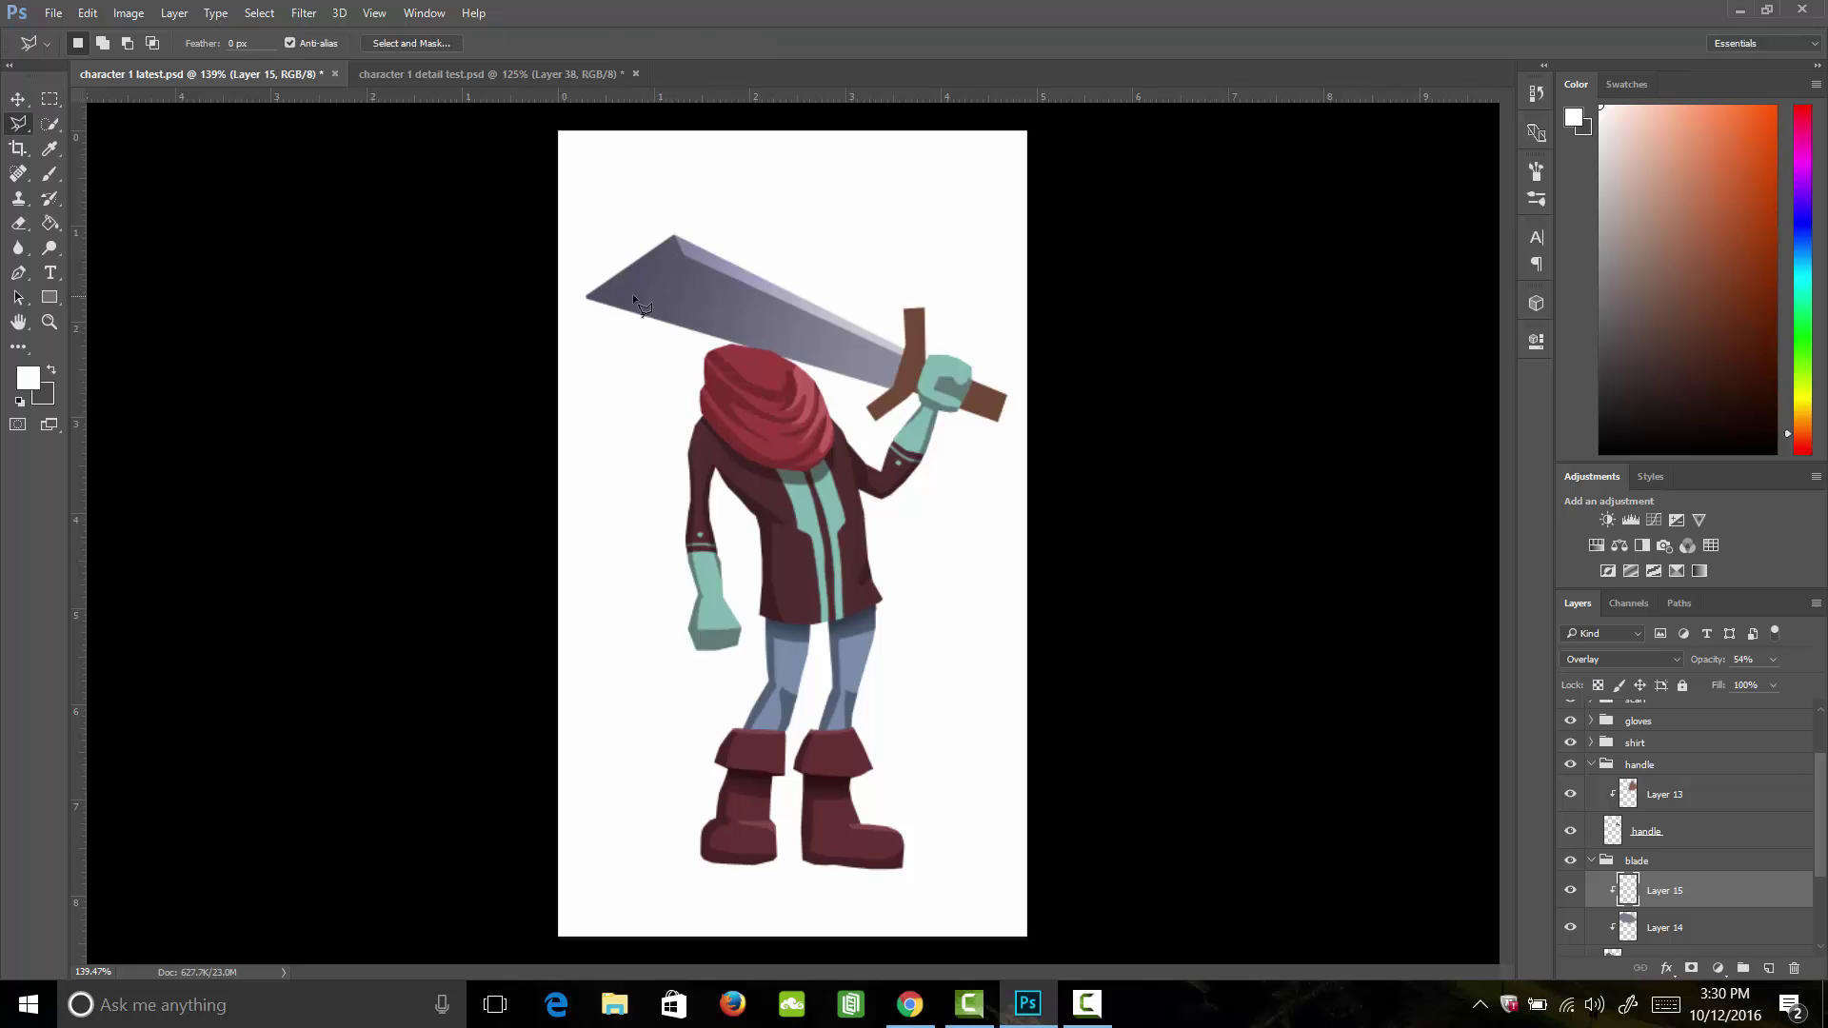
pyautogui.click(683, 255)
pyautogui.click(594, 314)
pyautogui.click(560, 283)
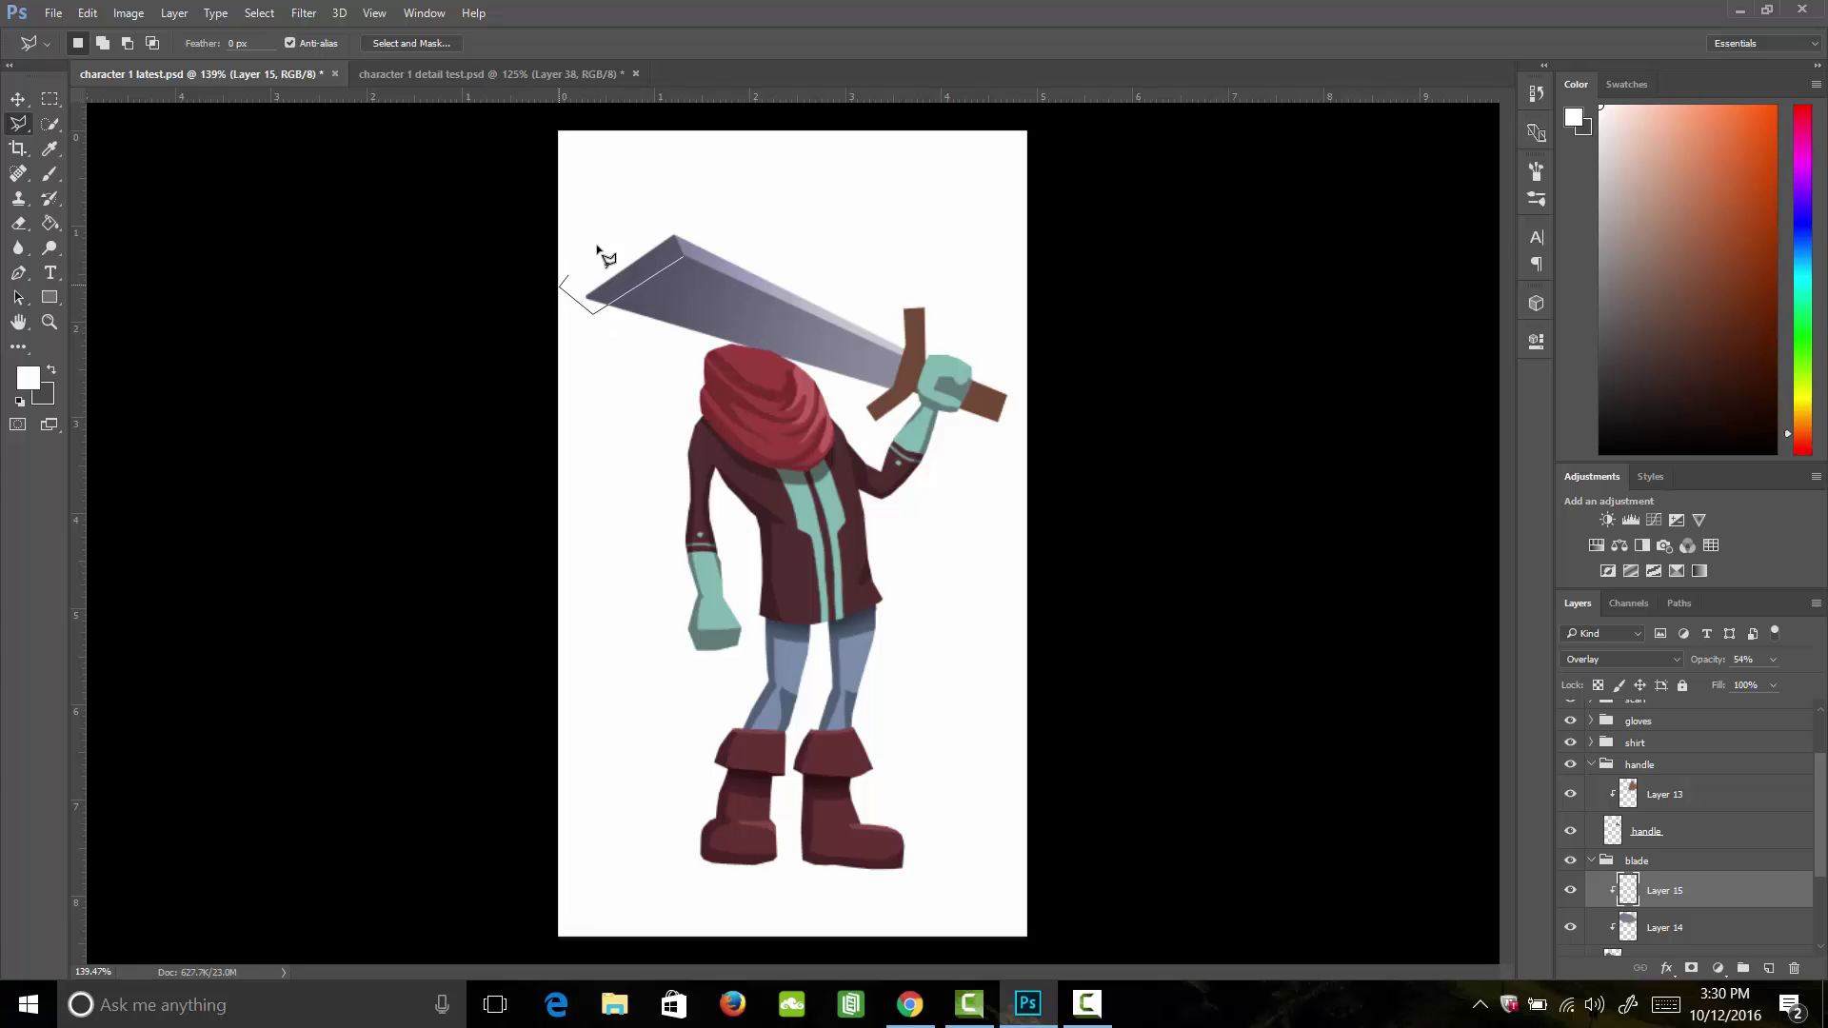
pyautogui.click(652, 203)
pyautogui.click(675, 235)
pyautogui.click(684, 258)
# Step: Set the foreground colour to dark grey 343434, fill the selected tip bevel with it, and deselect
pyautogui.click(28, 378)
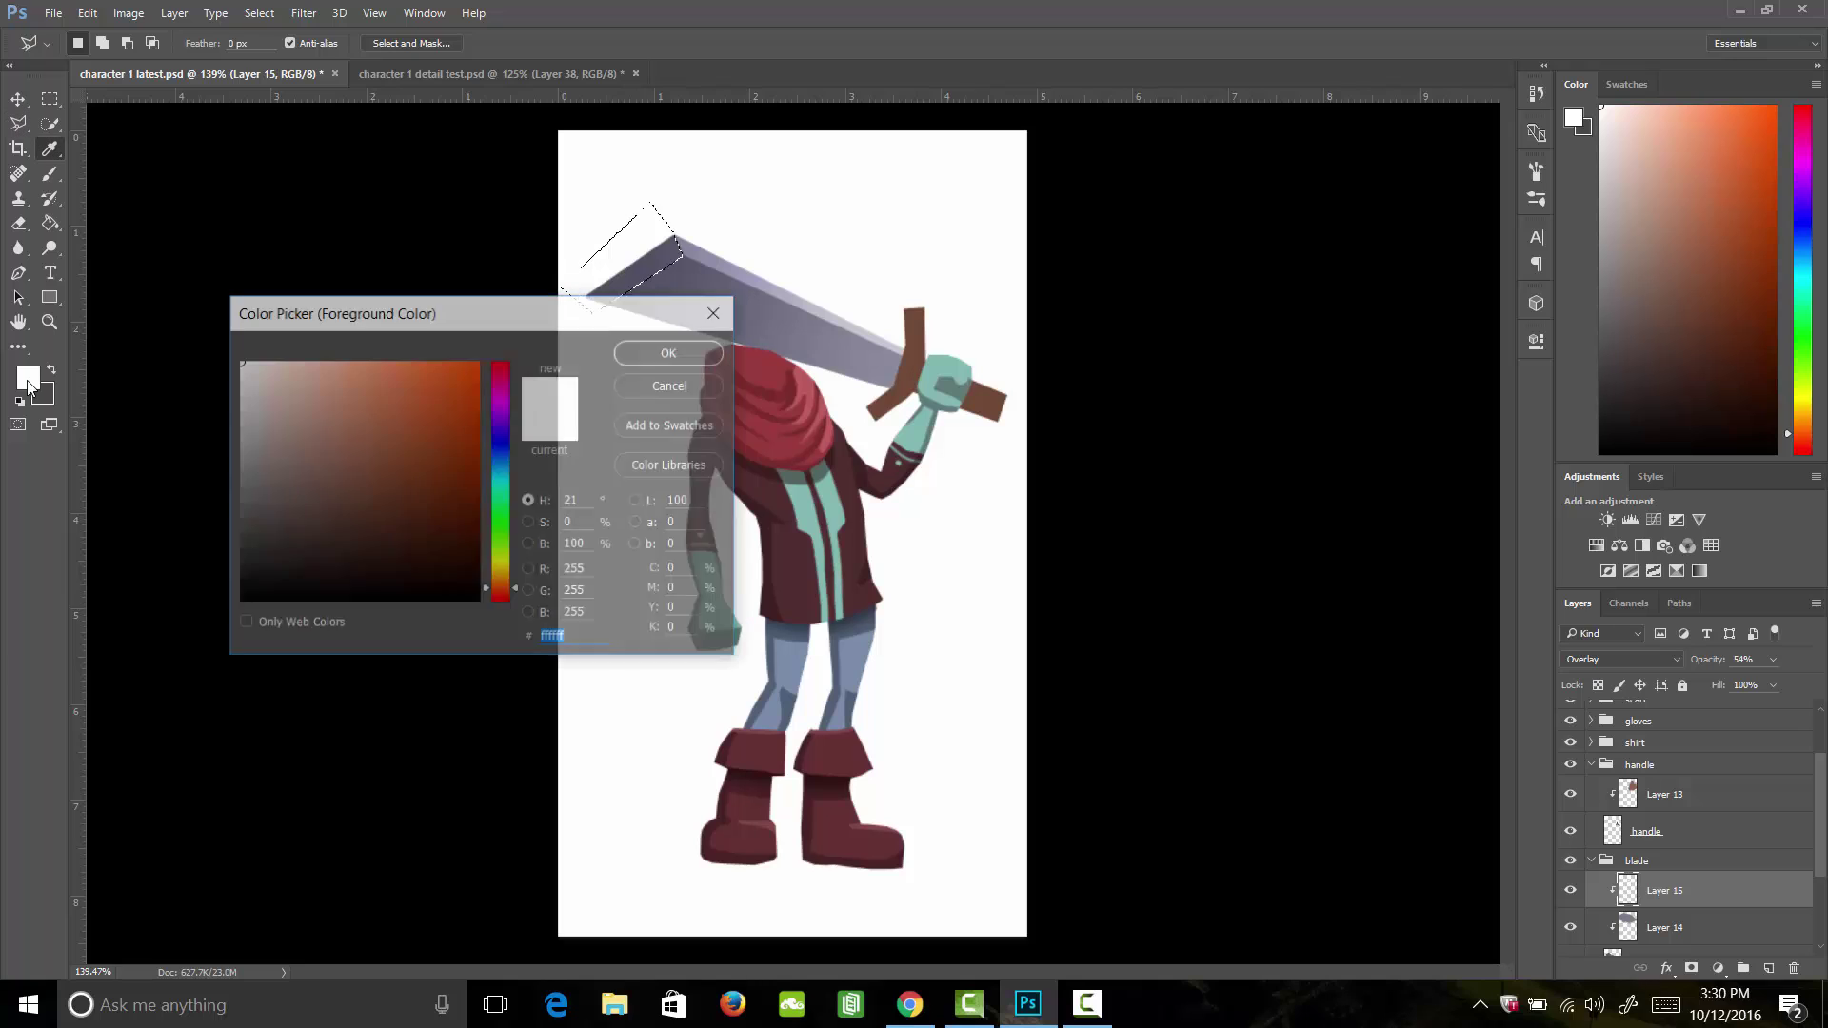
pyautogui.moveTo(235, 447); pyautogui.dragTo(230, 553)
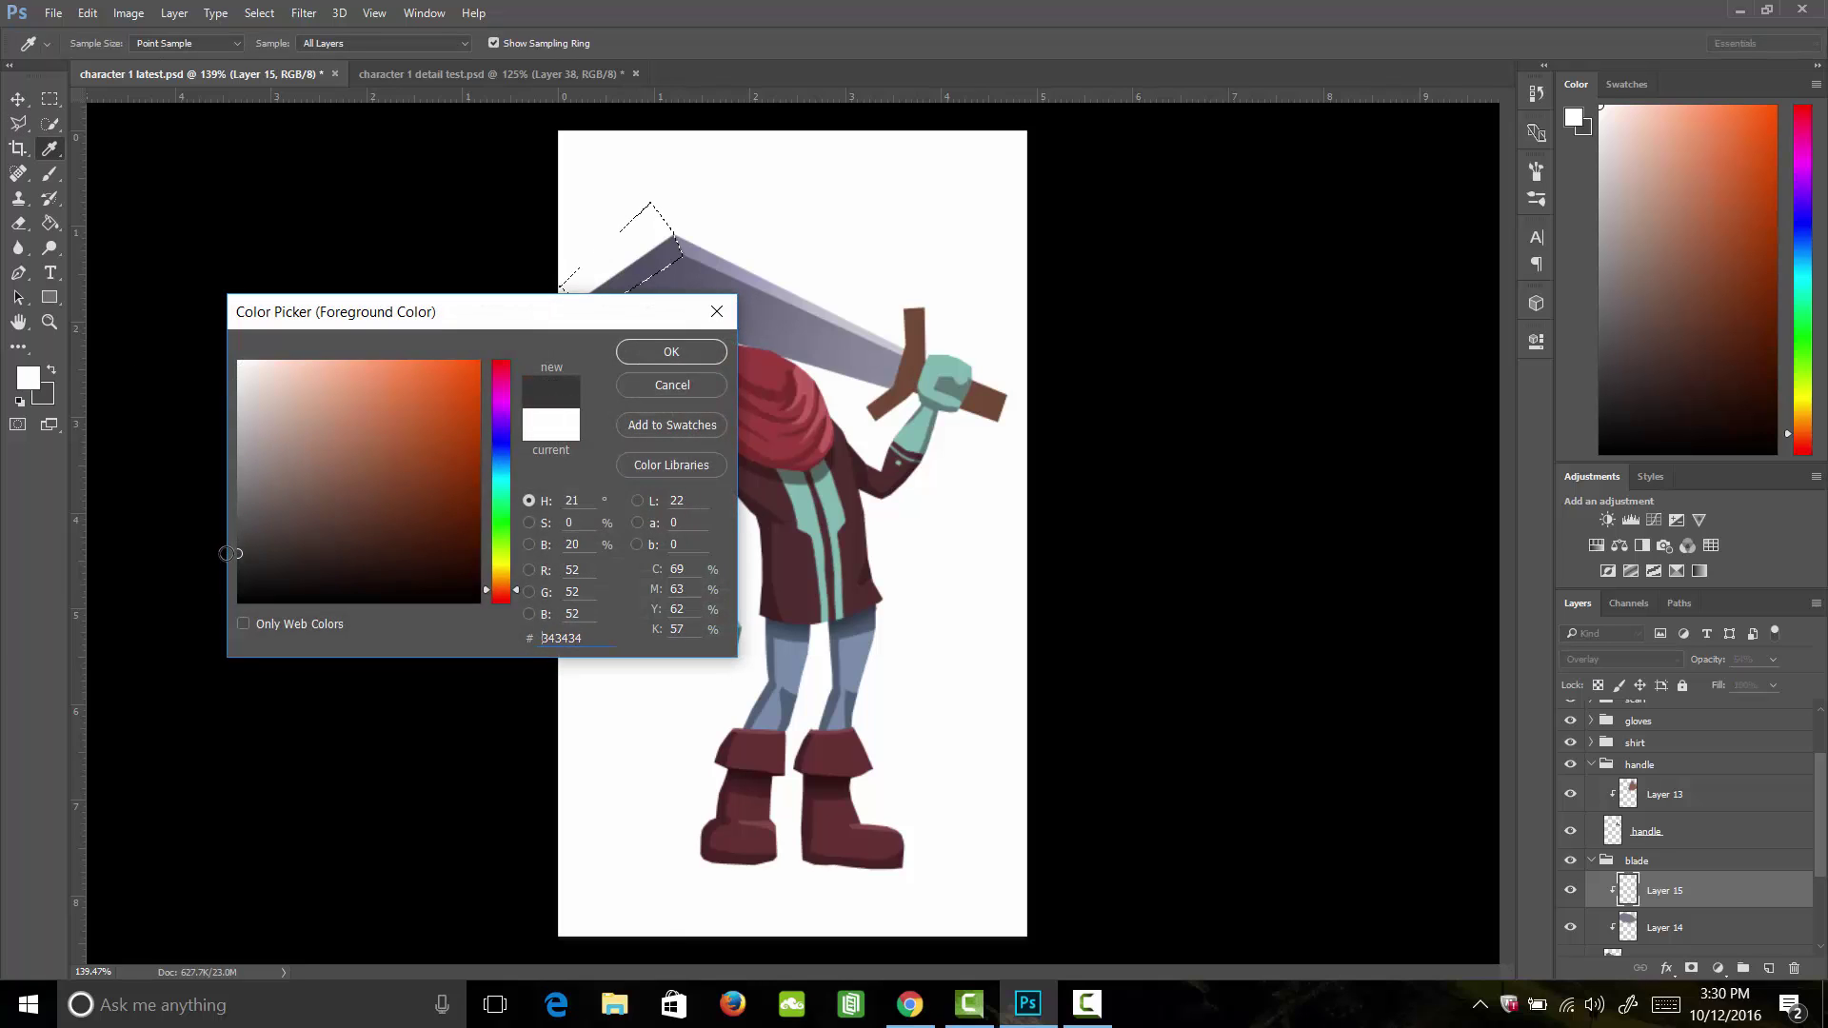
pyautogui.click(678, 351)
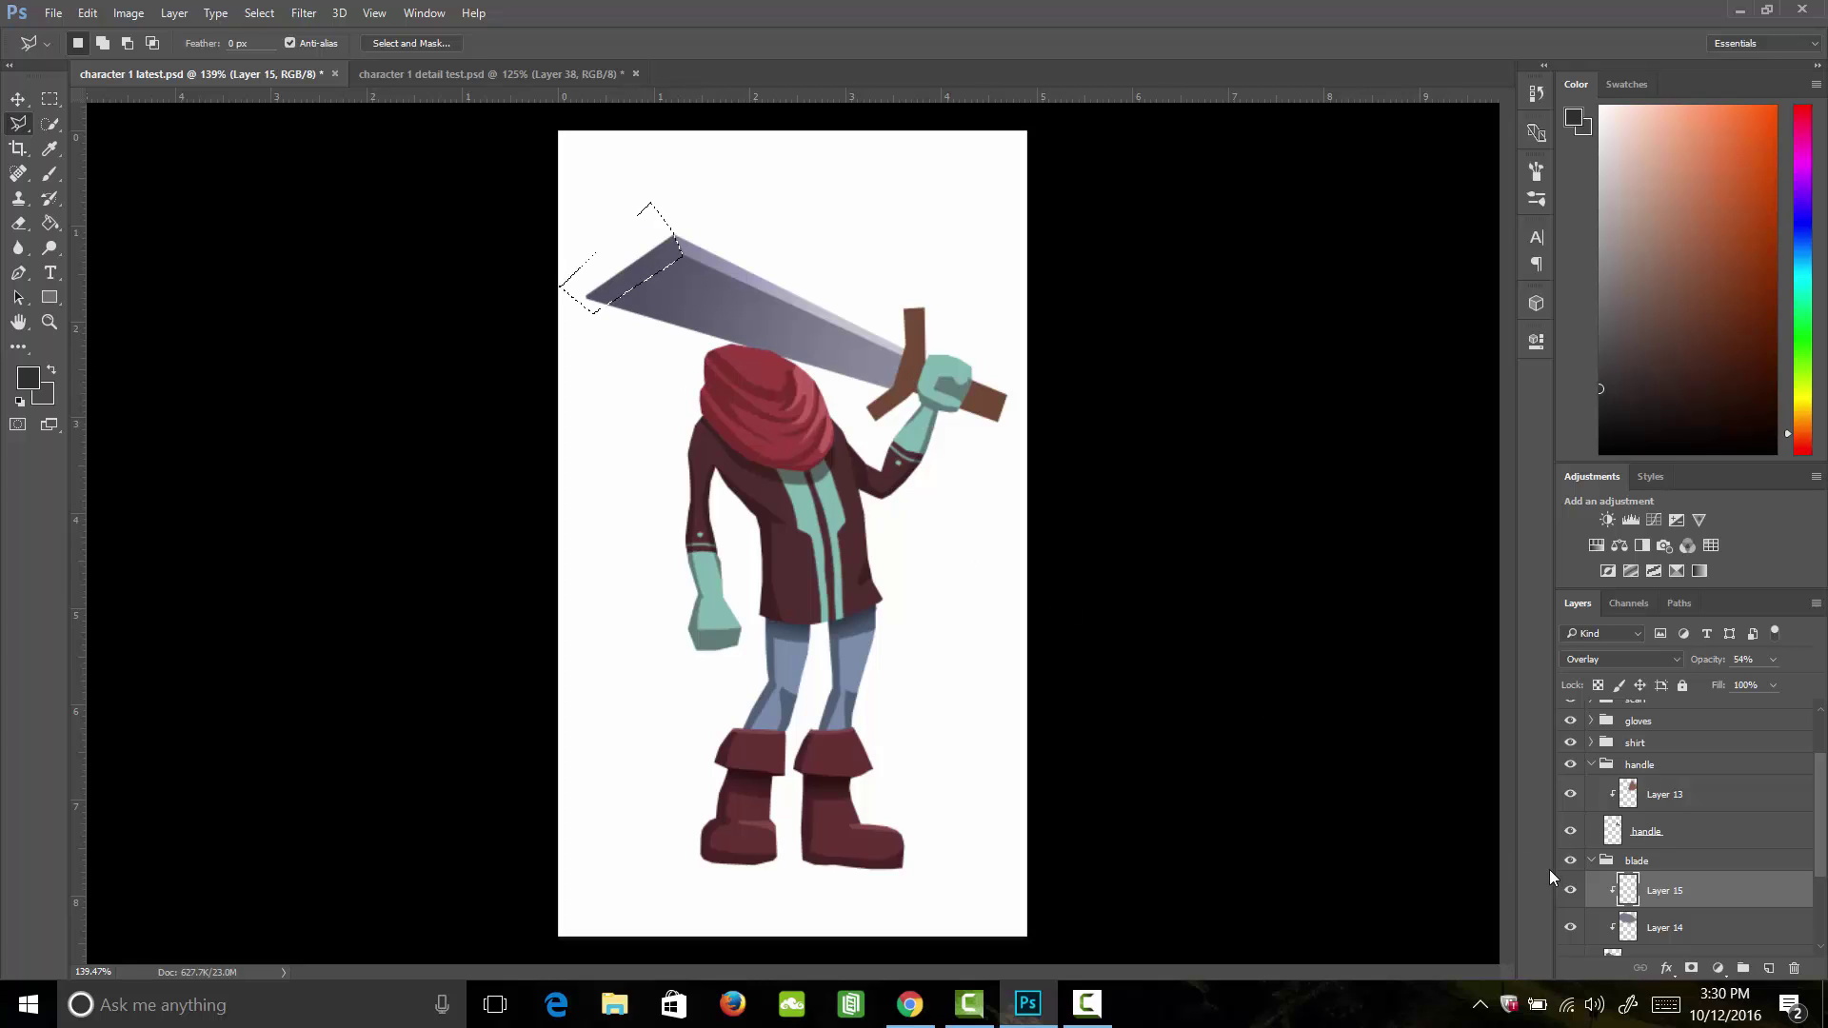
pyautogui.press('g')
pyautogui.click(647, 284)
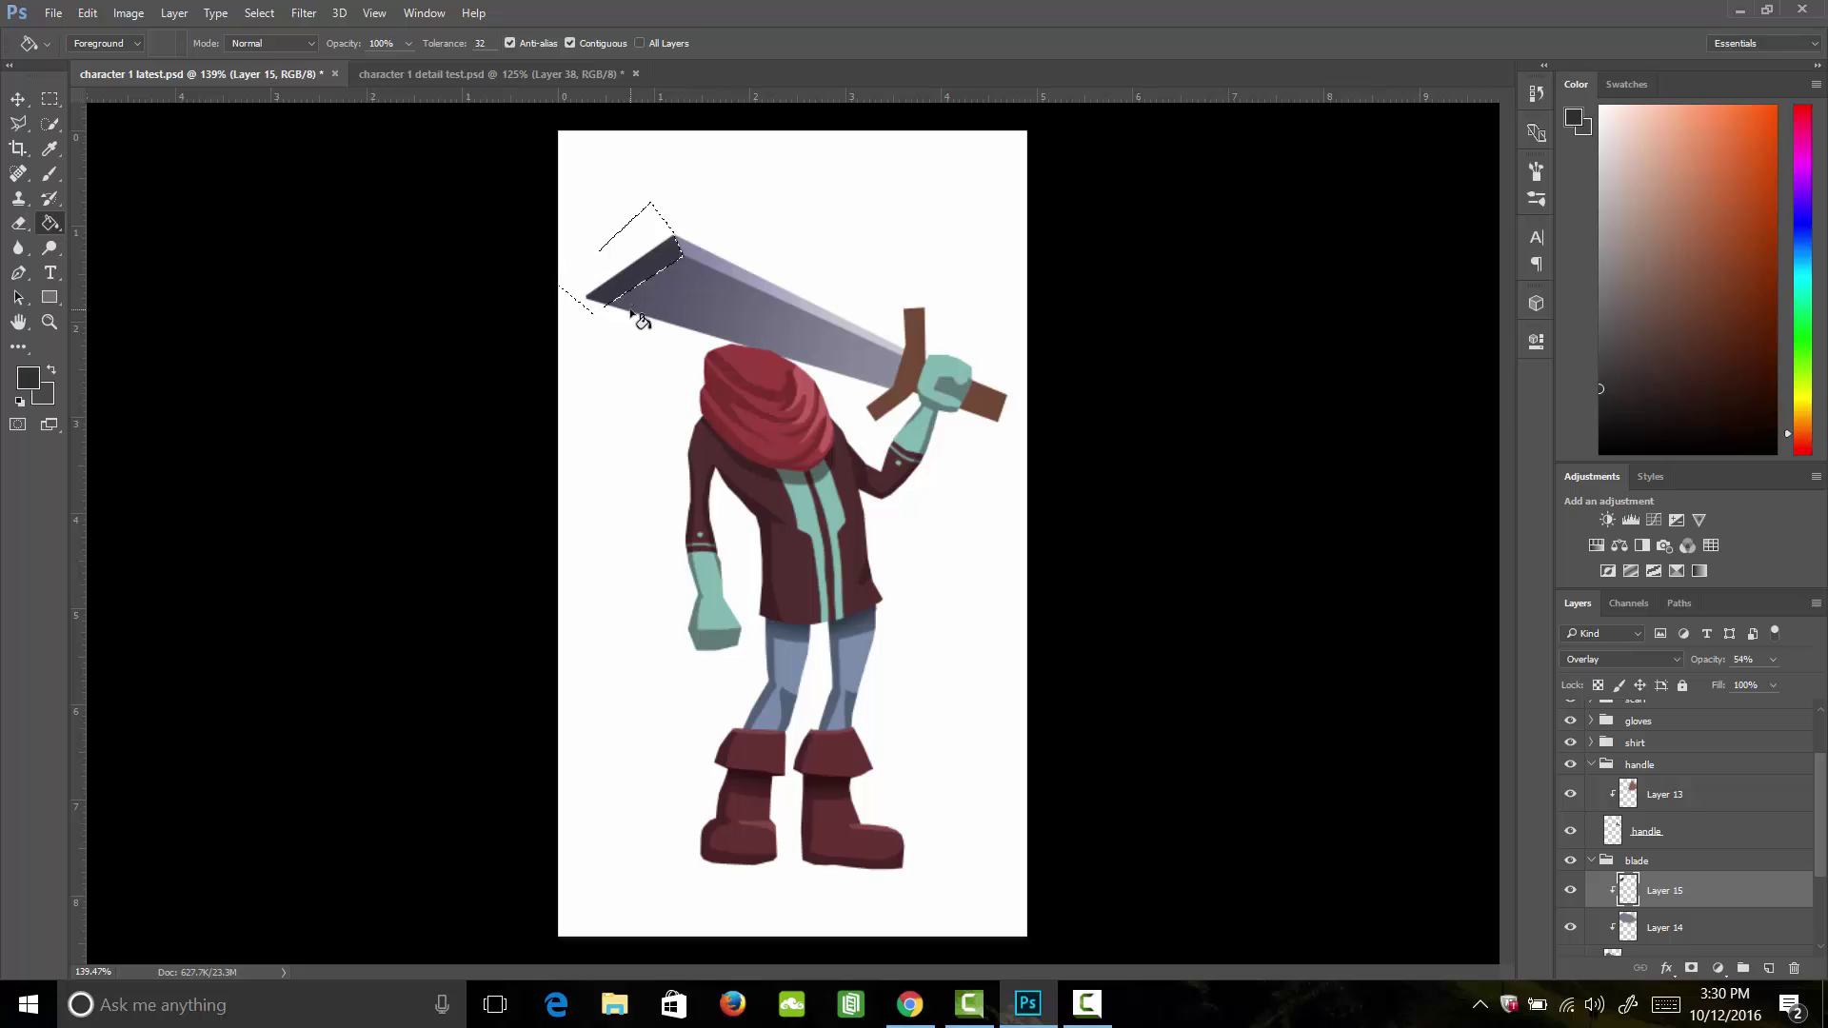
pyautogui.press('m')
pyautogui.click(626, 342)
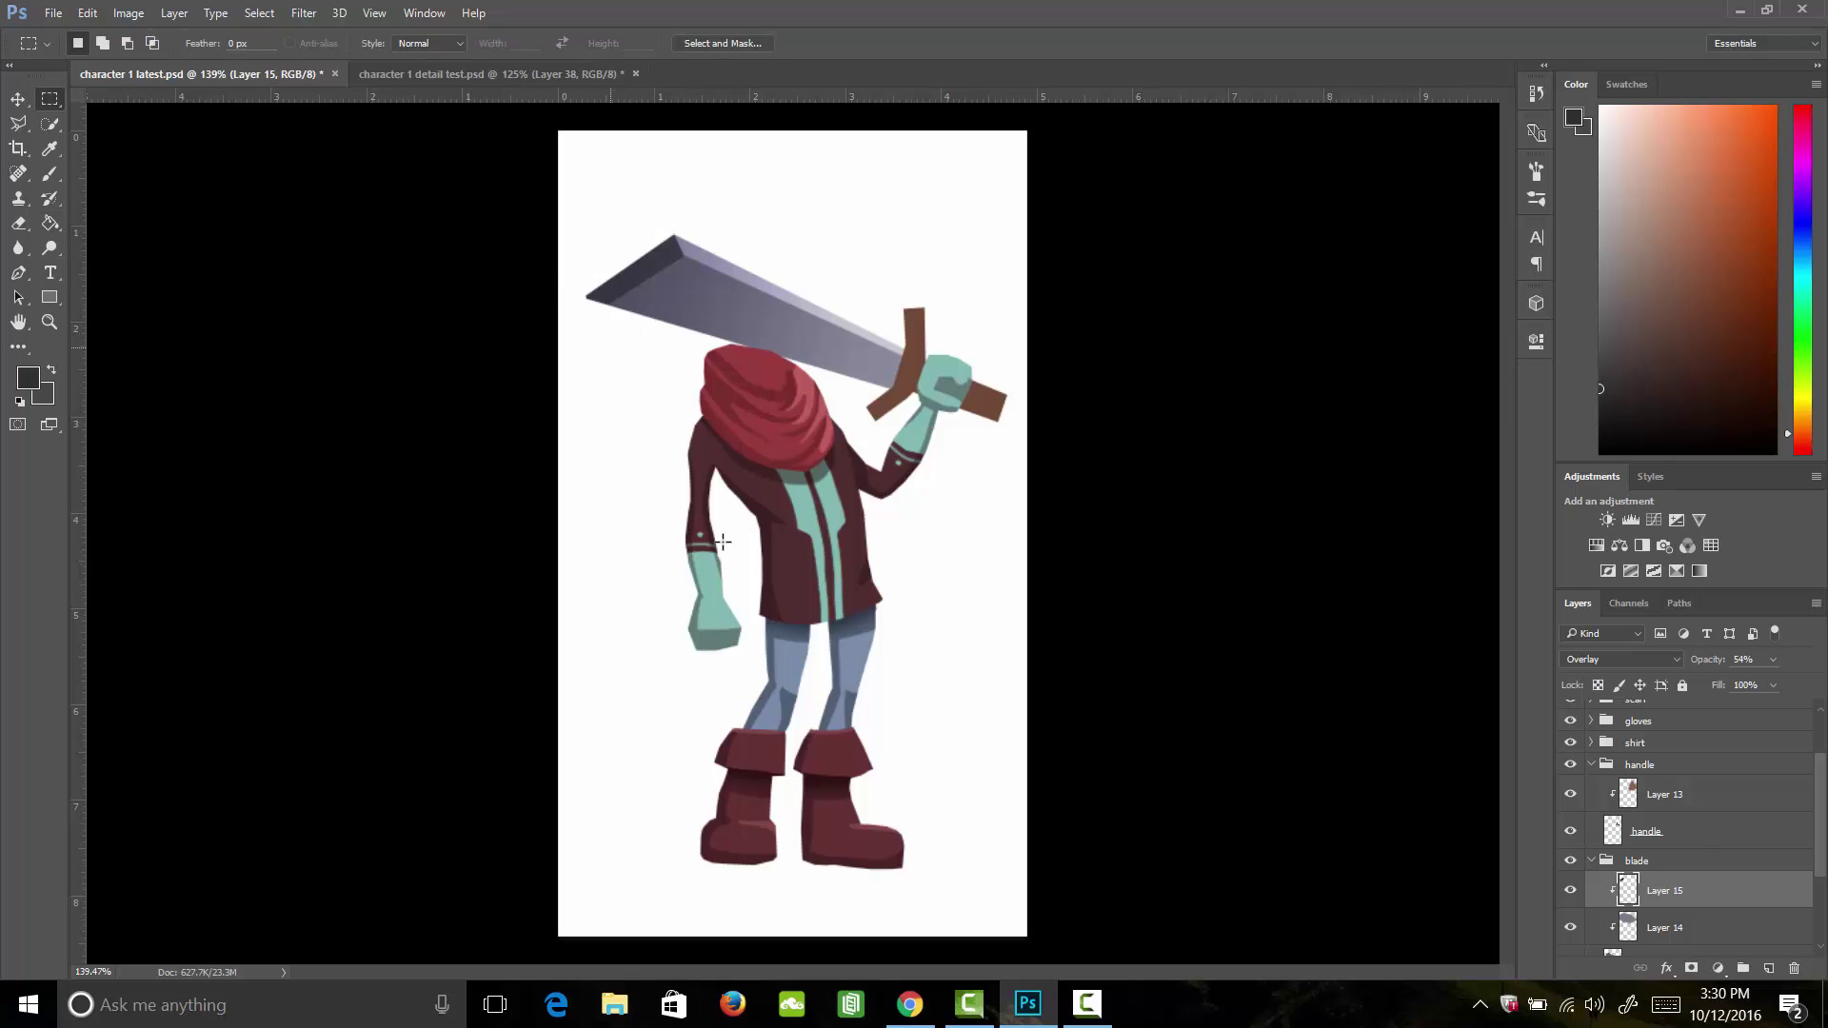
# Step: Add a new clipped layer beneath the blade edge layer and choose the soft round 30 px brush
pyautogui.keyDown('ctrl'); pyautogui.click(1767, 969); pyautogui.keyUp('ctrl')
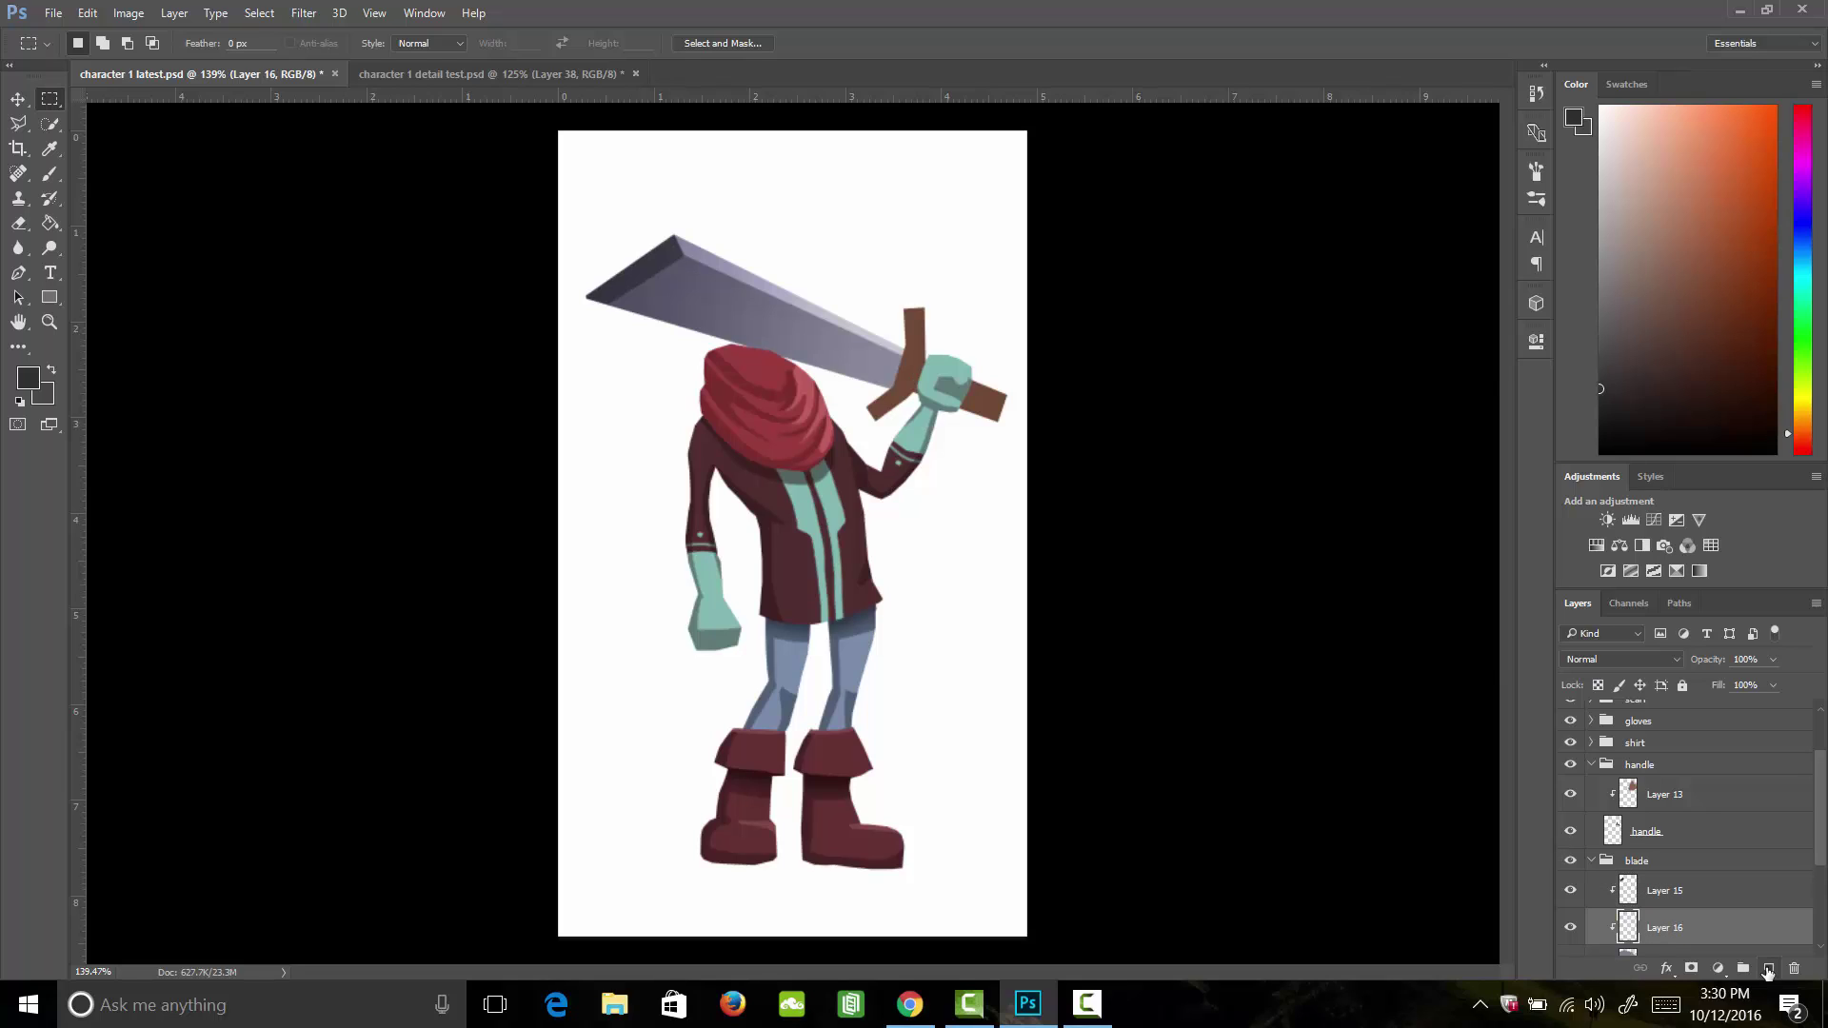
pyautogui.press('b')
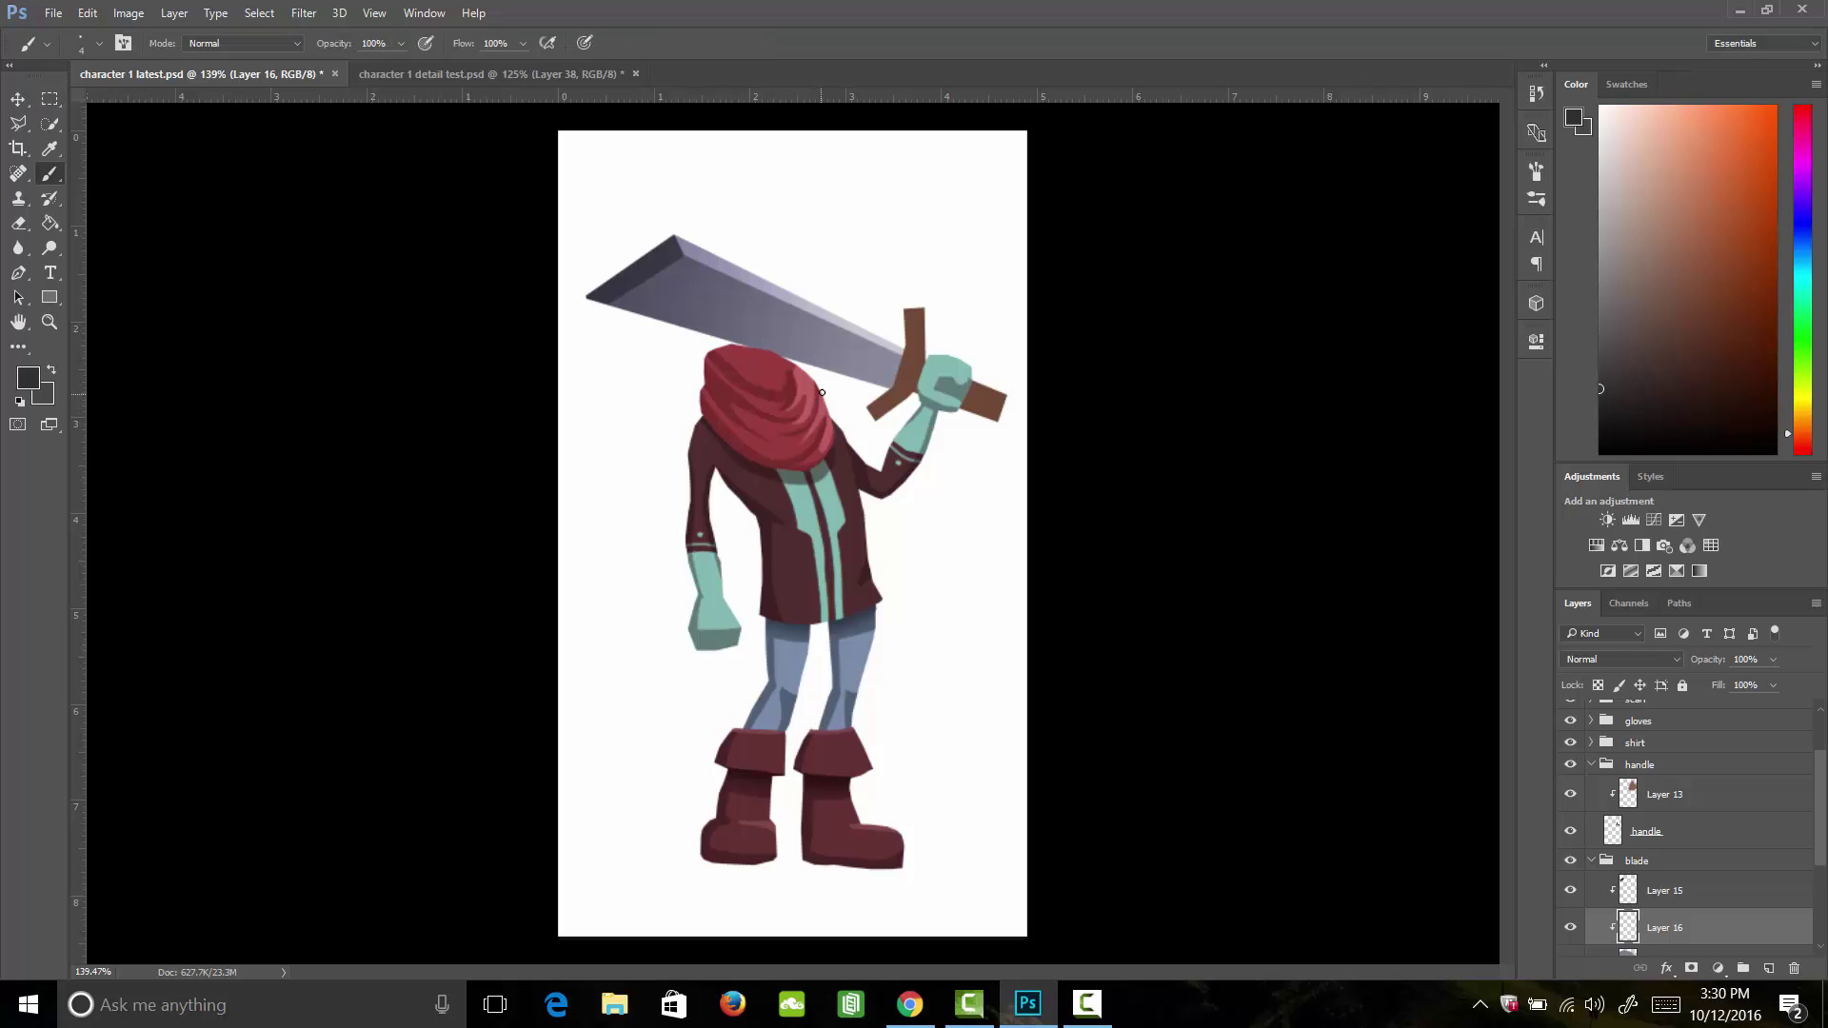
pyautogui.click(1536, 172)
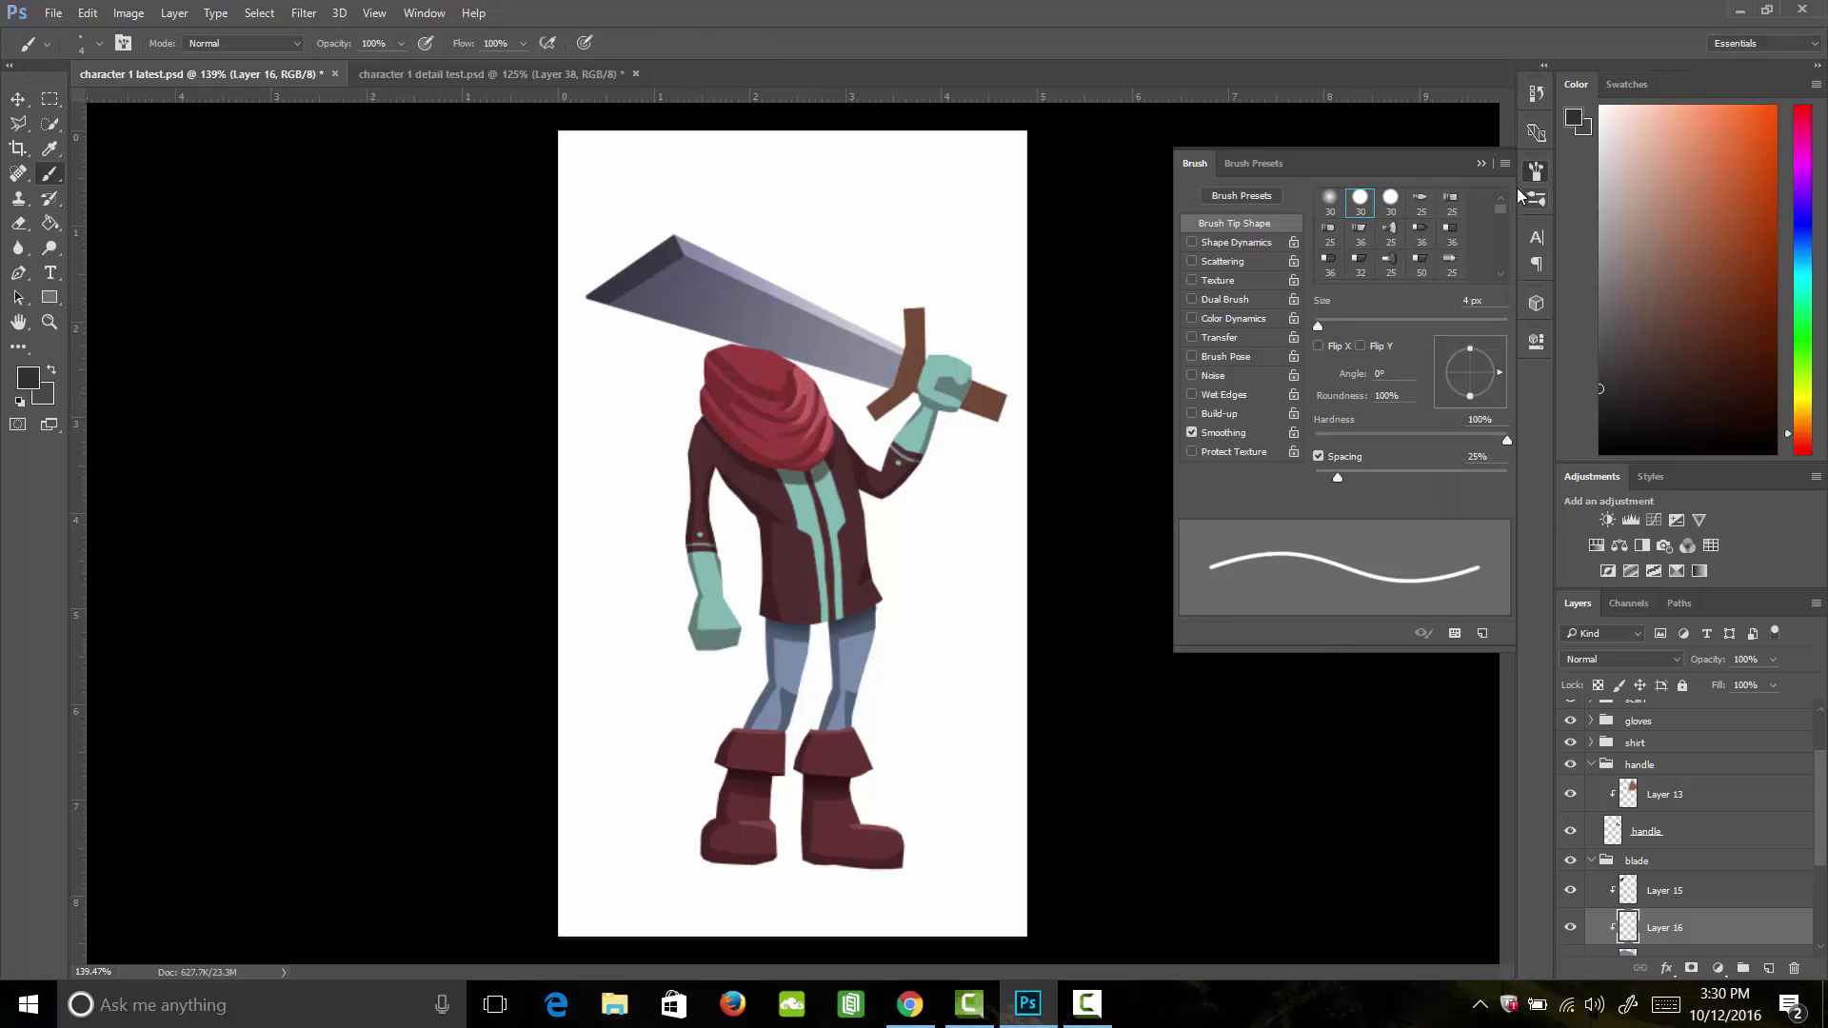
pyautogui.click(1536, 176)
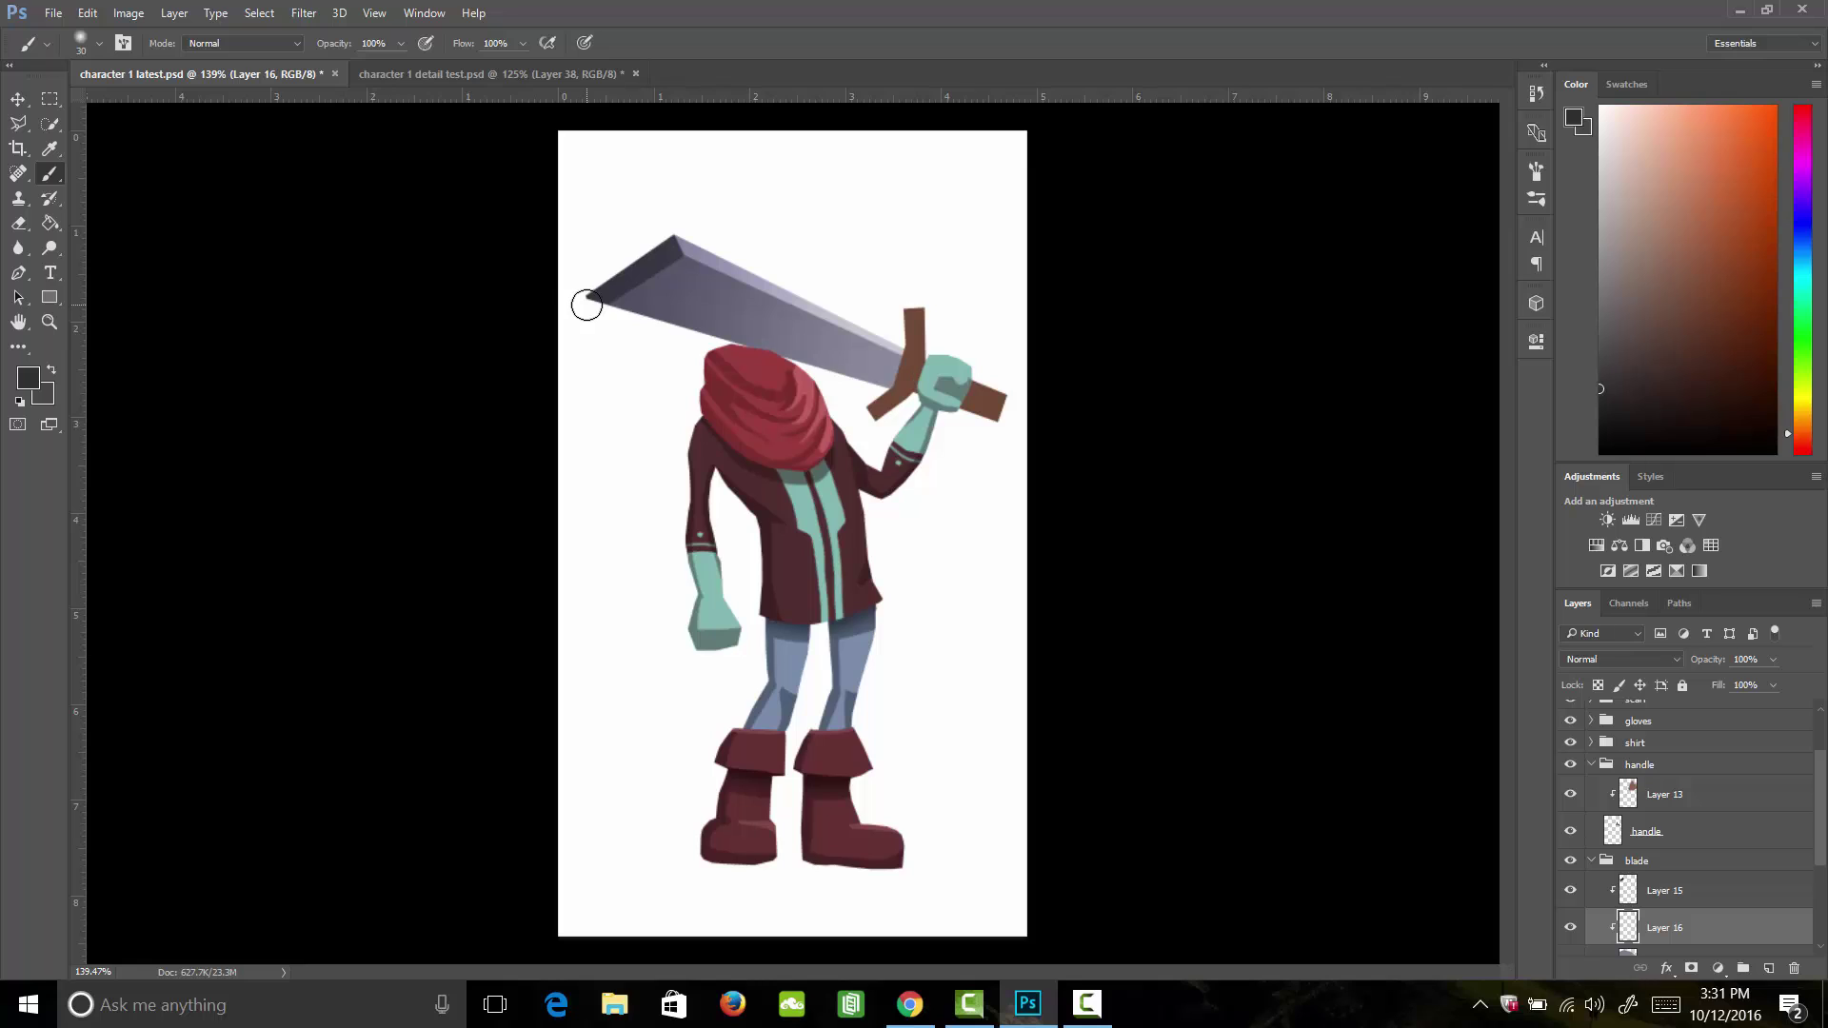
# Step: Enlarge the brush to 80 px, softly shade the blade in dark grey, and set the shading layer's opacity to 62%
pyautogui.press(']')
pyautogui.press(']')
pyautogui.press(']')
pyautogui.press(']')
pyautogui.press(']')
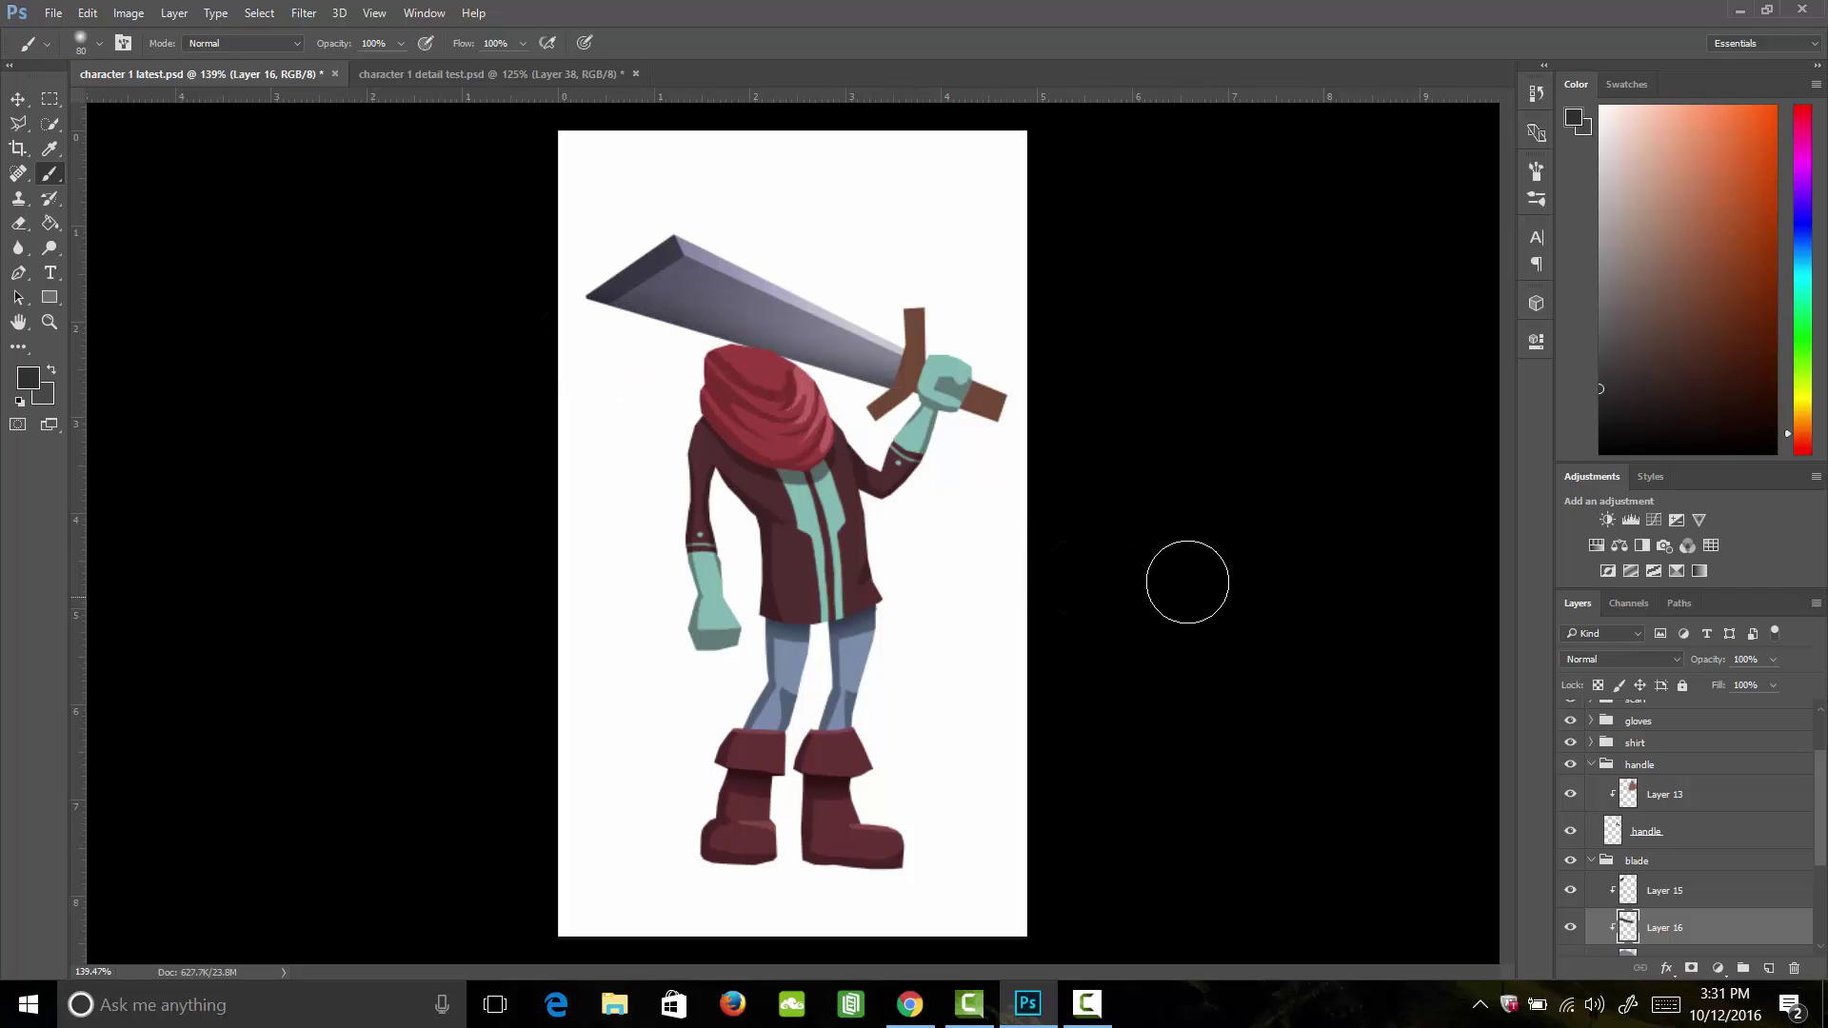
pyautogui.click(1773, 660)
pyautogui.moveTo(1741, 682); pyautogui.dragTo(1736, 683)
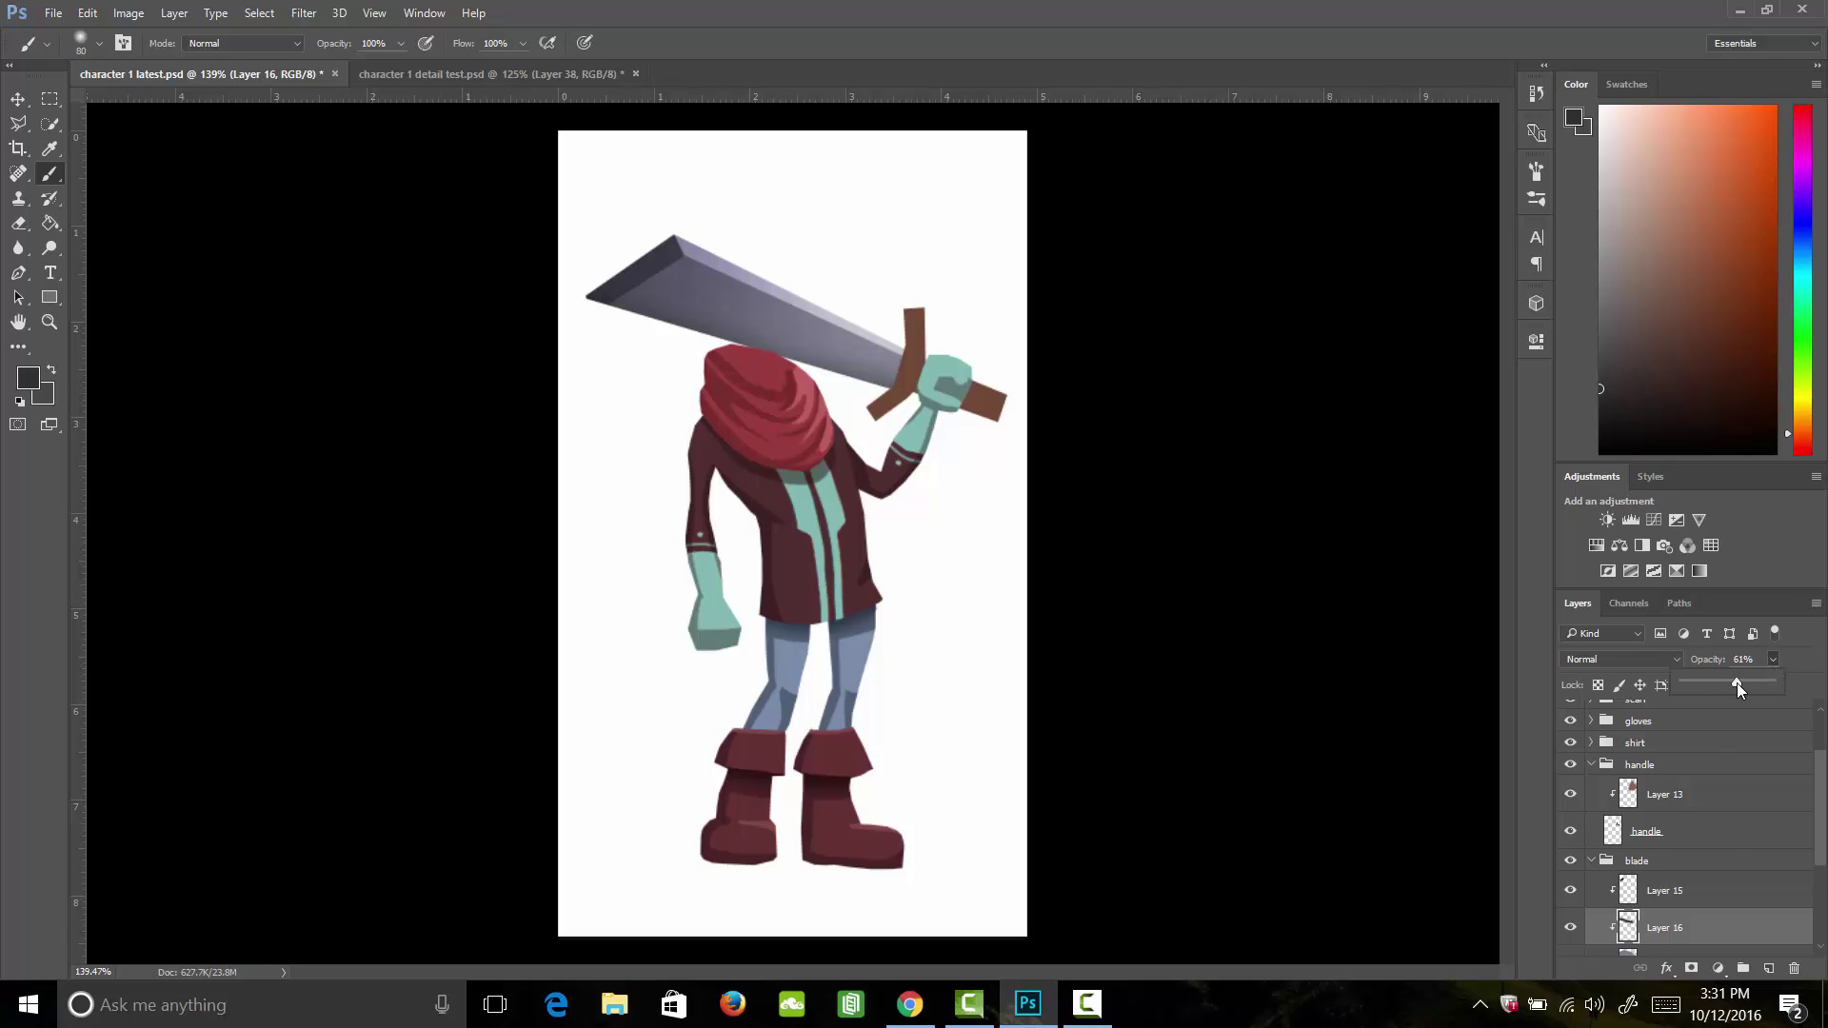
# Step: Paint a soft white ffffff highlight on the blade near the guard on a new clipped layer, and lower that layer's opacity
pyautogui.click(31, 380)
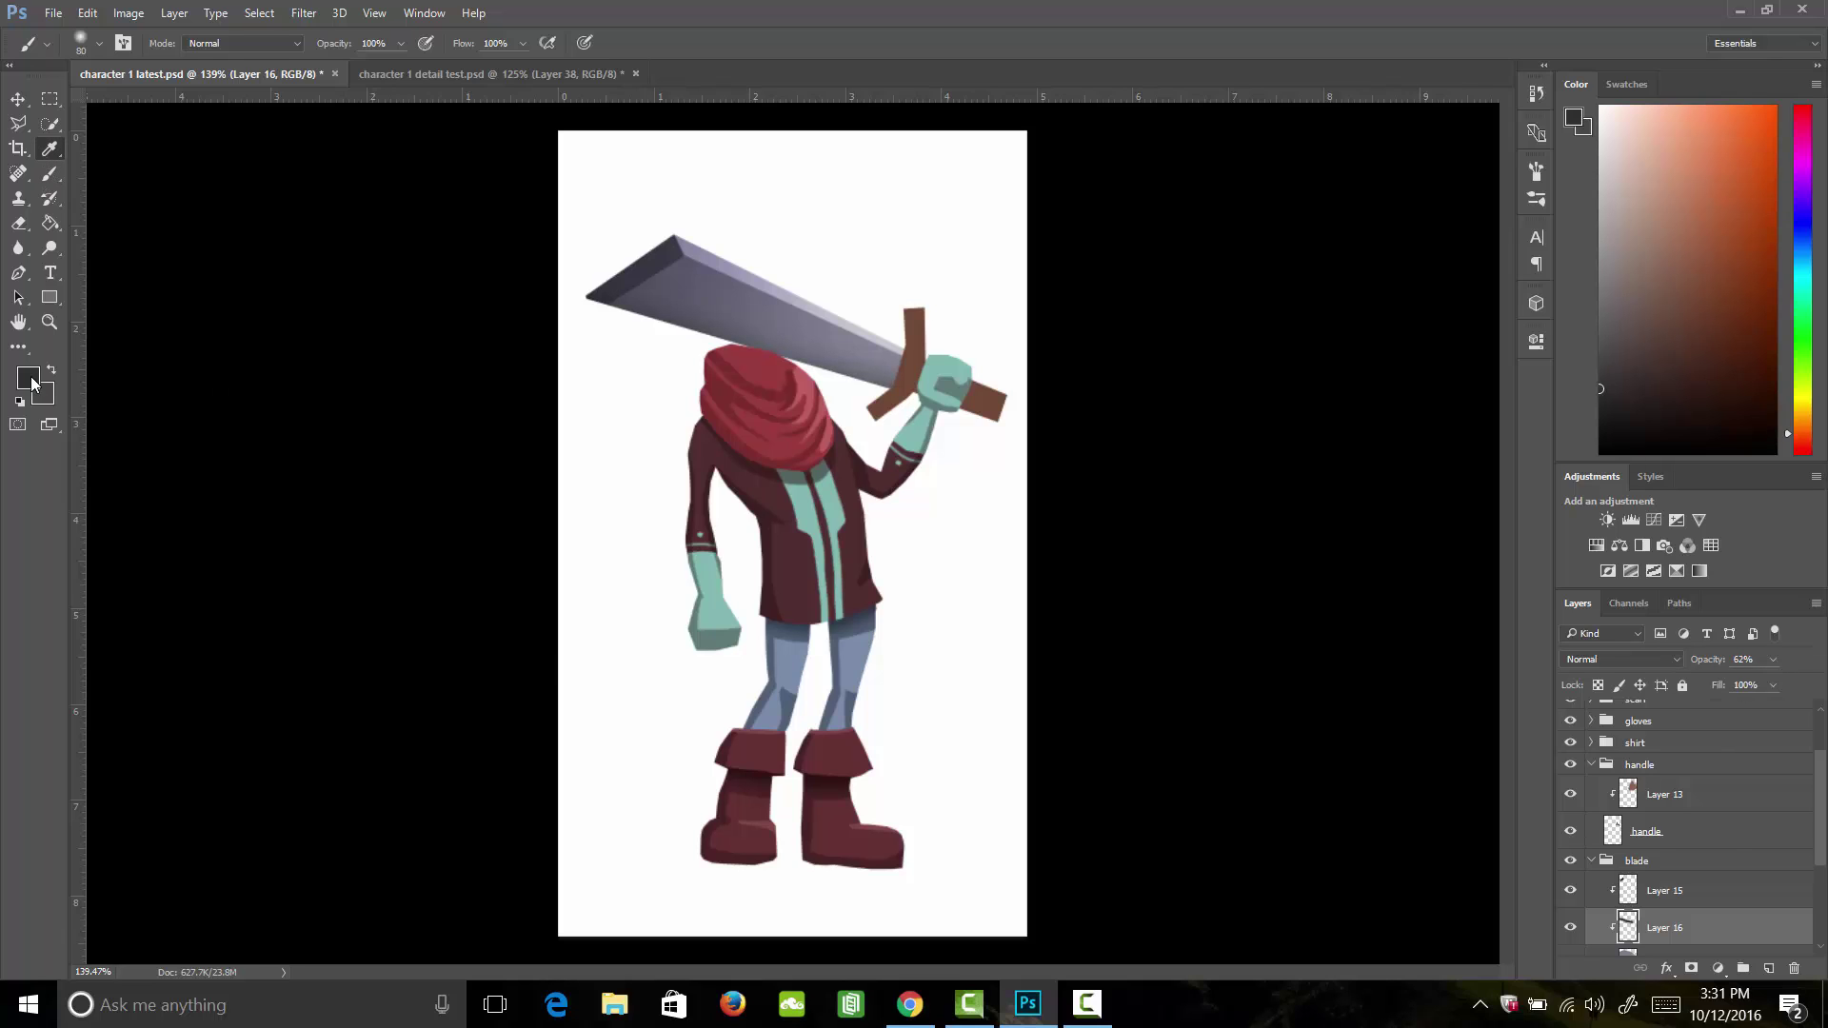
pyautogui.moveTo(238, 433); pyautogui.dragTo(227, 338)
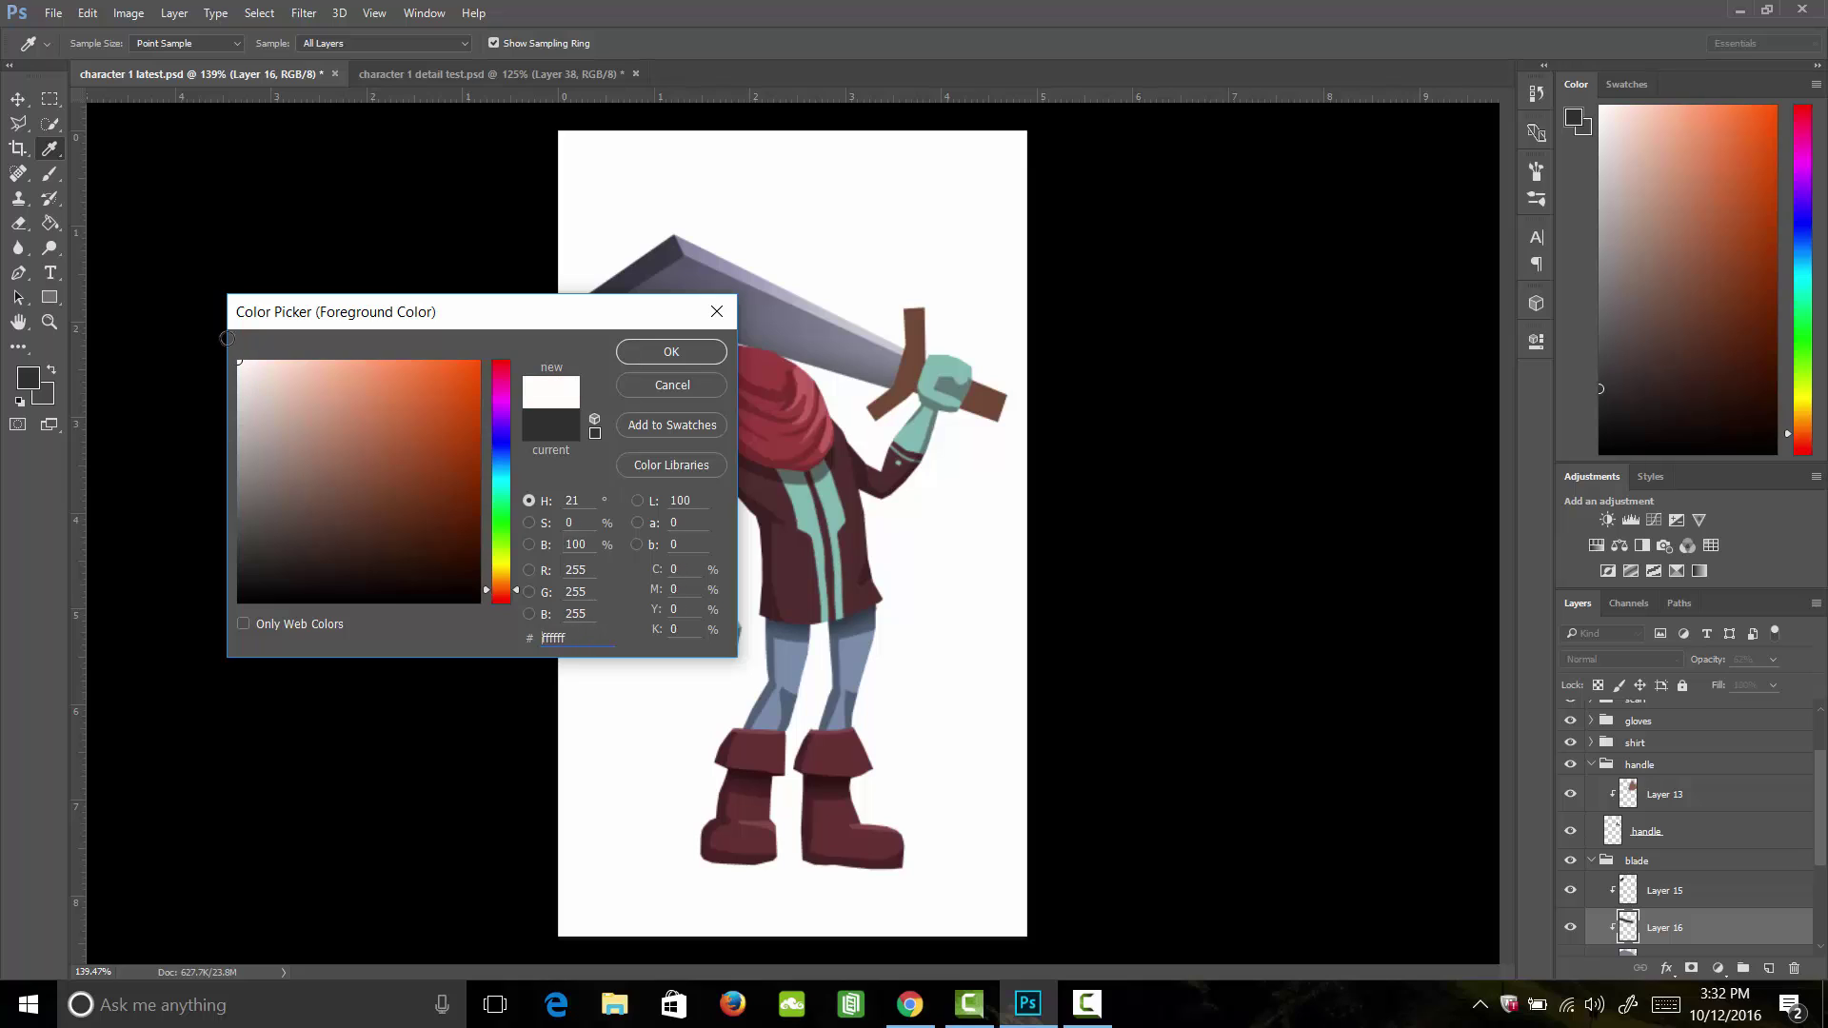
pyautogui.click(669, 352)
pyautogui.press('b')
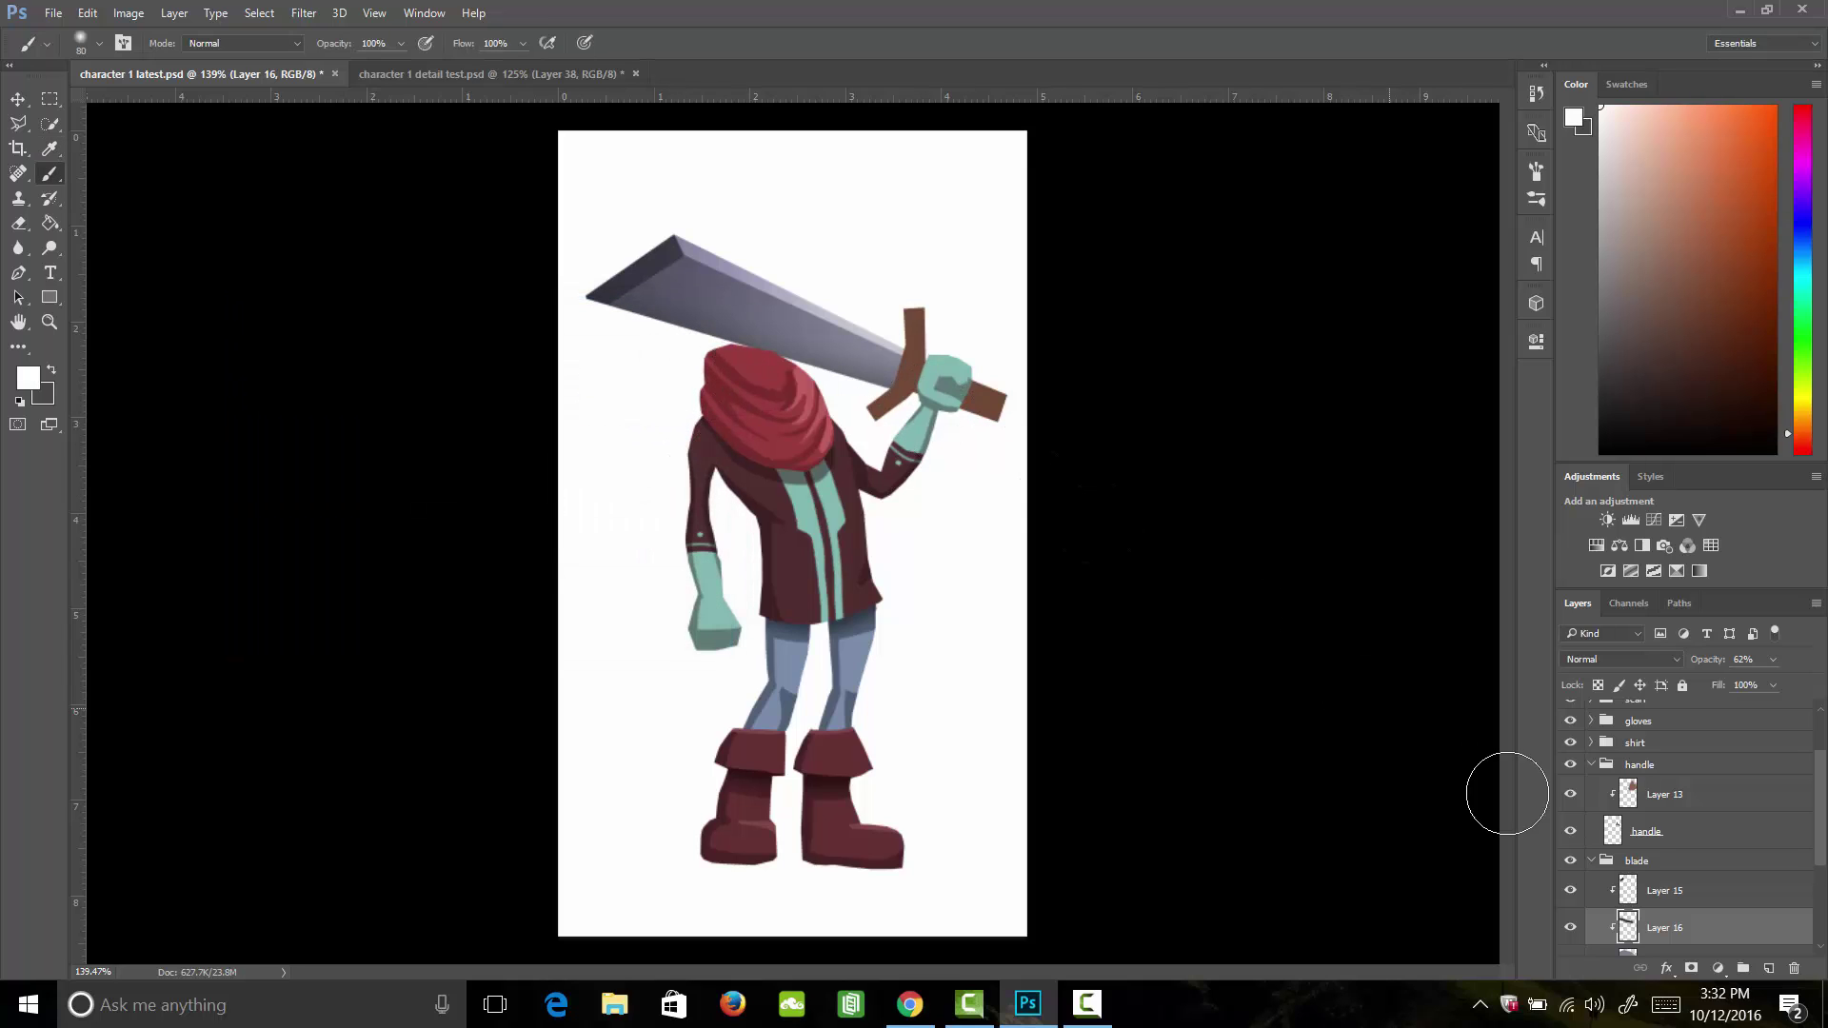
pyautogui.click(1768, 969)
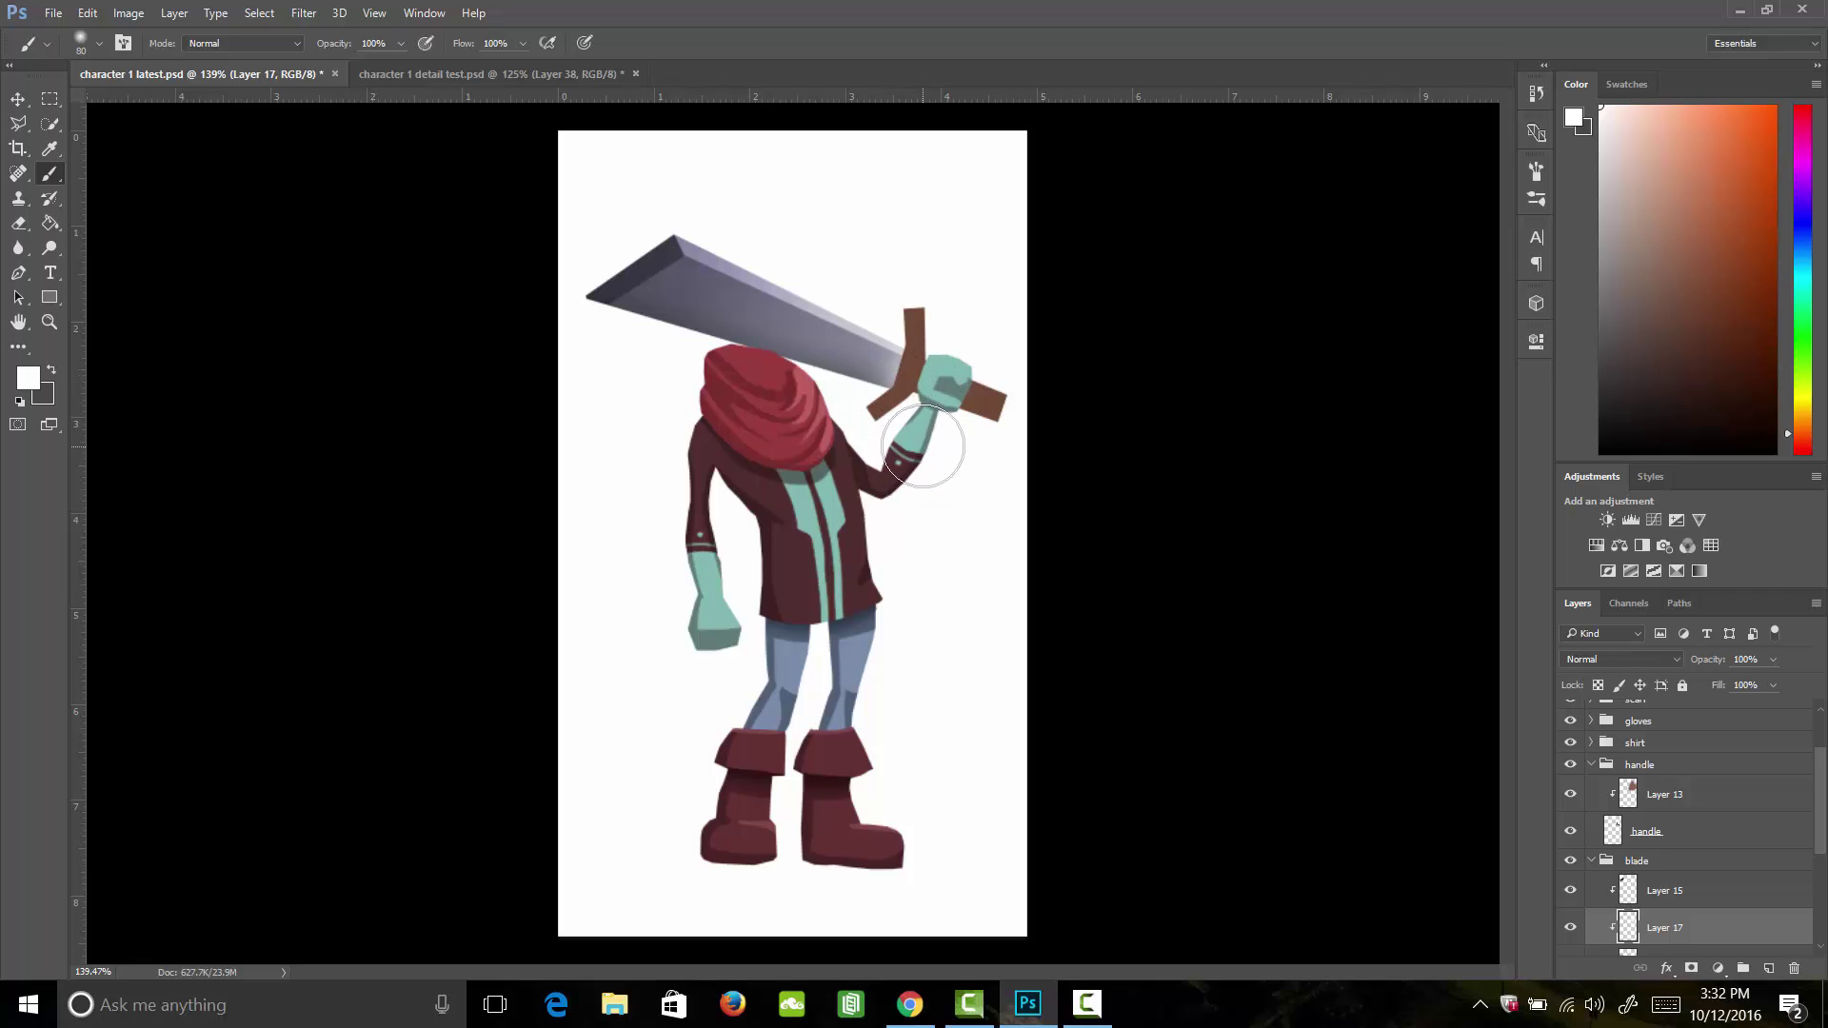
pyautogui.click(1773, 659)
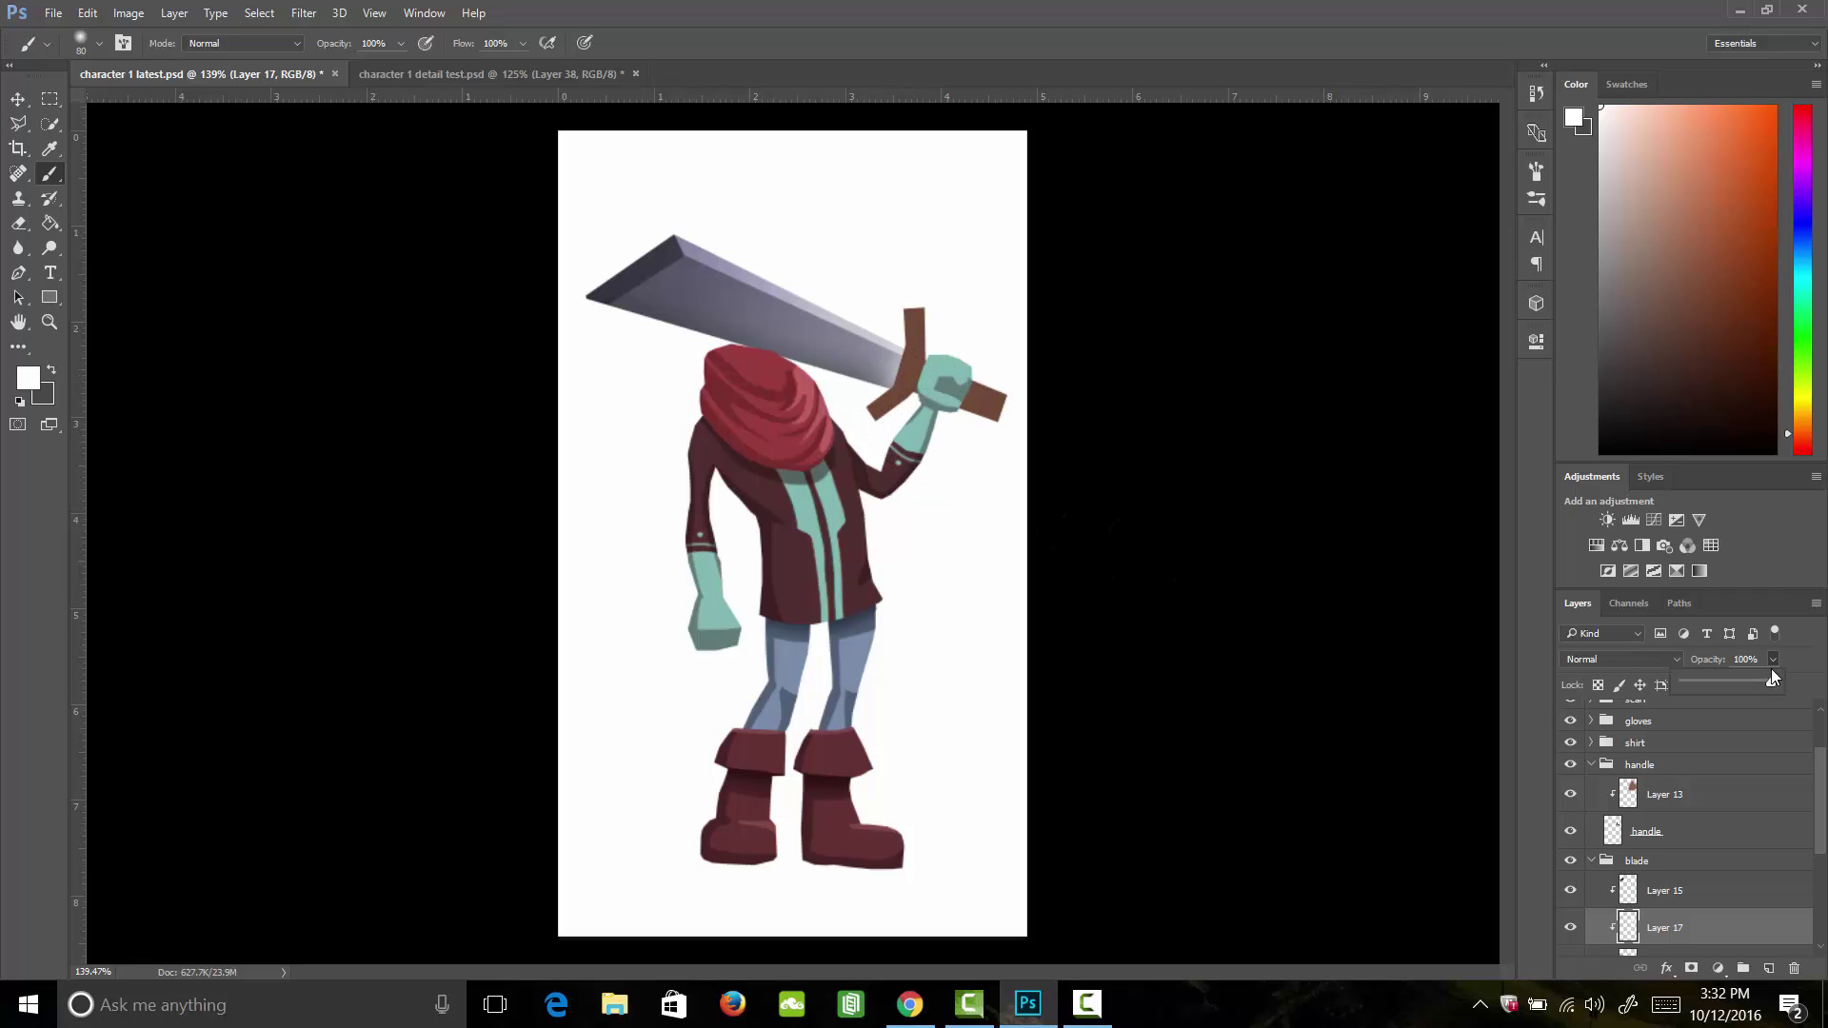
pyautogui.moveTo(1775, 682); pyautogui.dragTo(1740, 684)
# Step: Duplicate the Blade layer together with its four clipped layers, Layer 14 to Layer 17
pyautogui.moveTo(1821, 788); pyautogui.dragTo(1818, 828)
pyautogui.click(1714, 786)
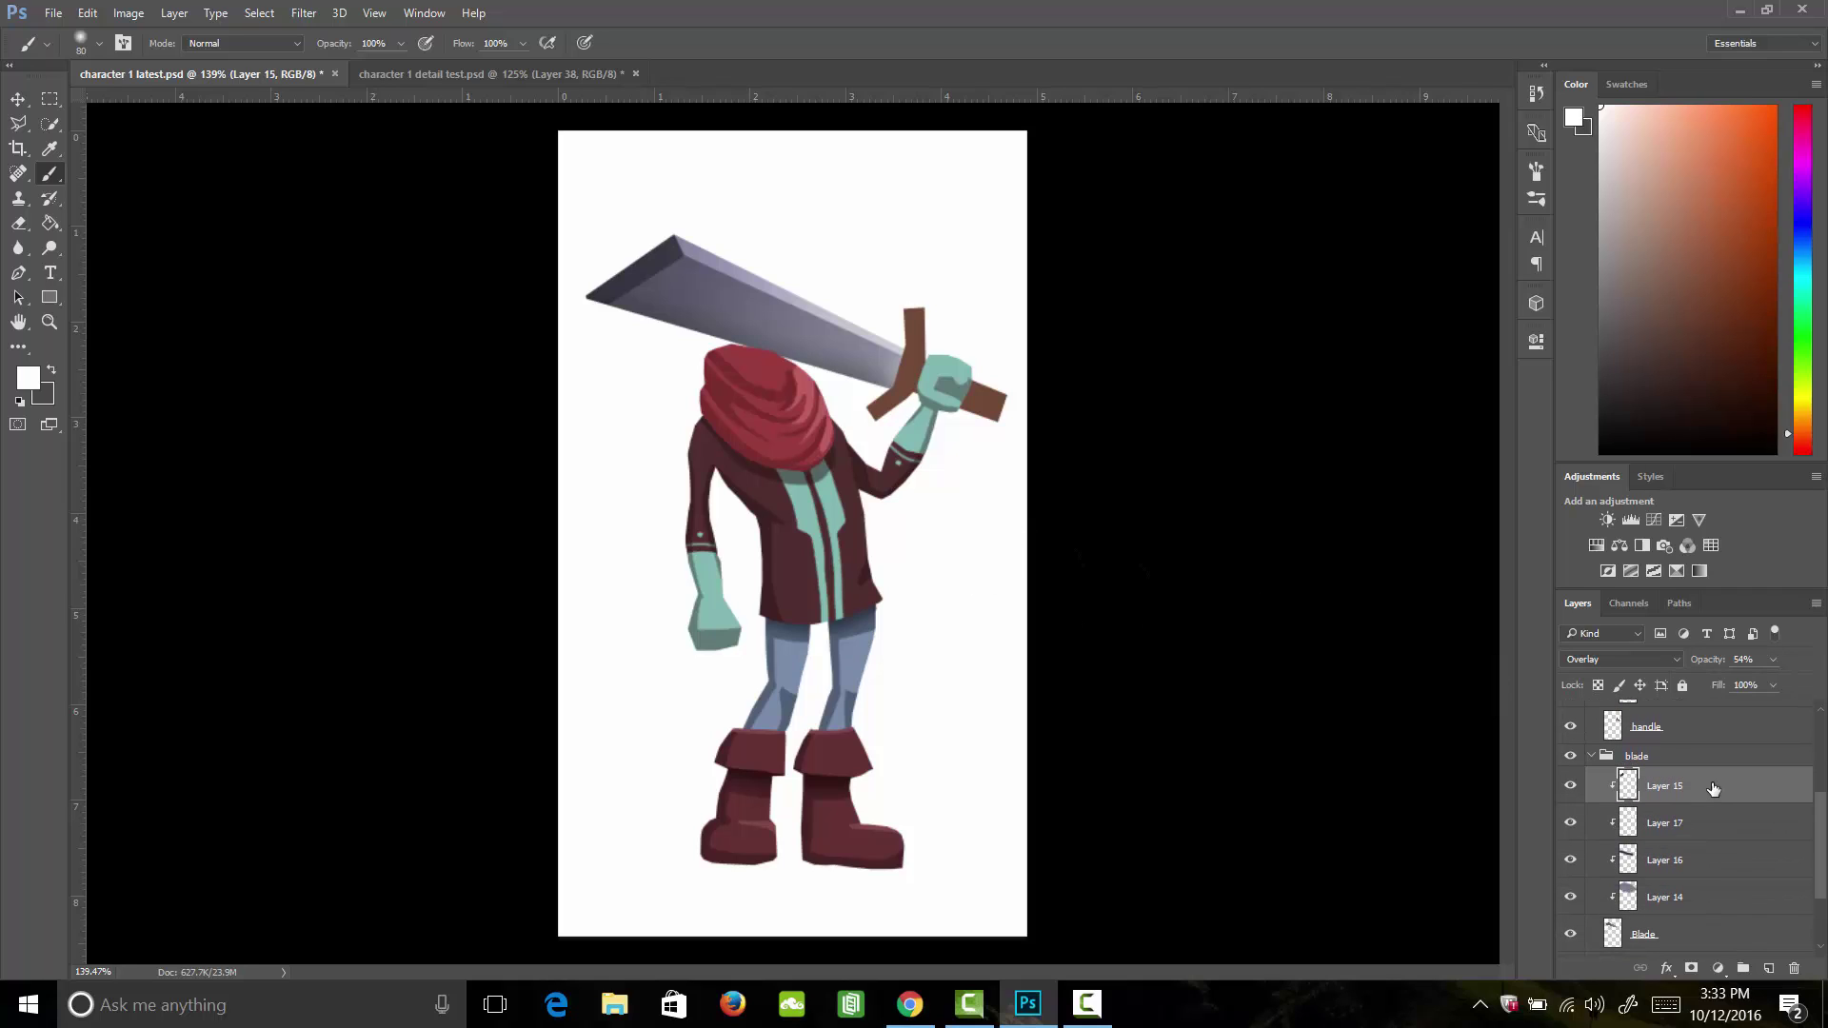
pyautogui.keyDown('shift'); pyautogui.click(1683, 936); pyautogui.keyUp('shift')
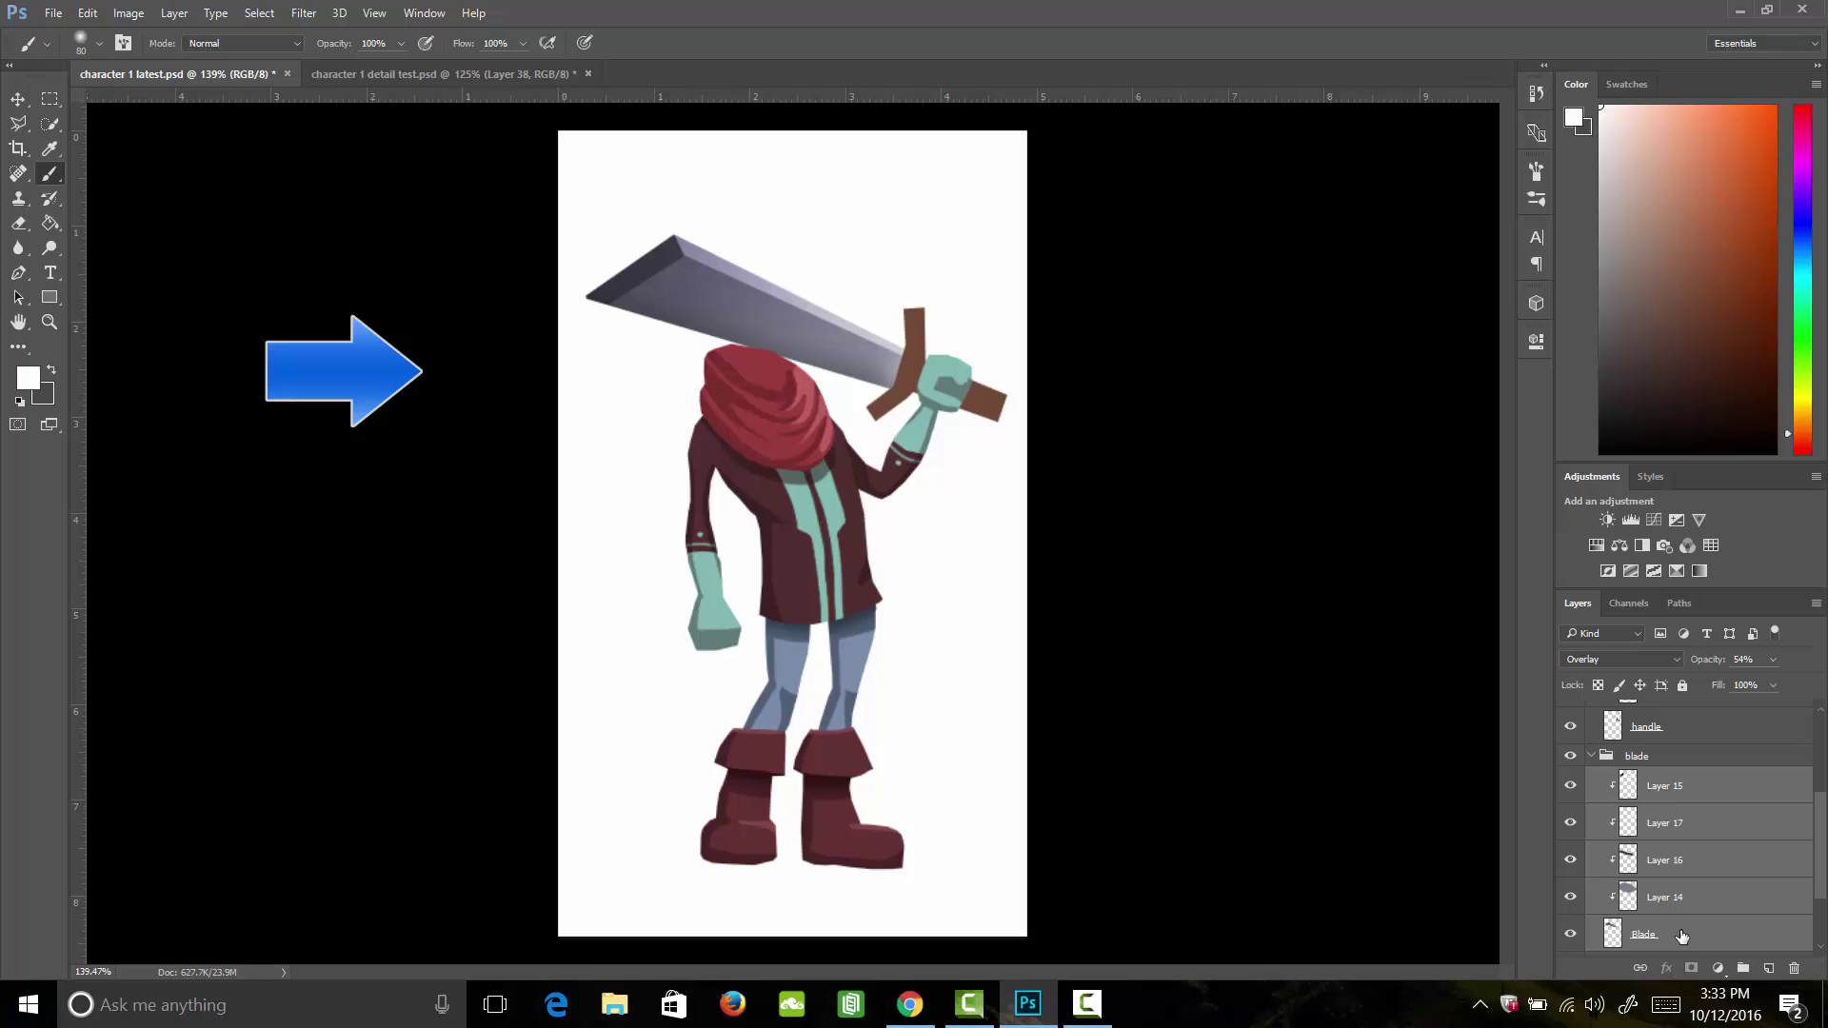
pyautogui.hotkey('ctrl', 'j')
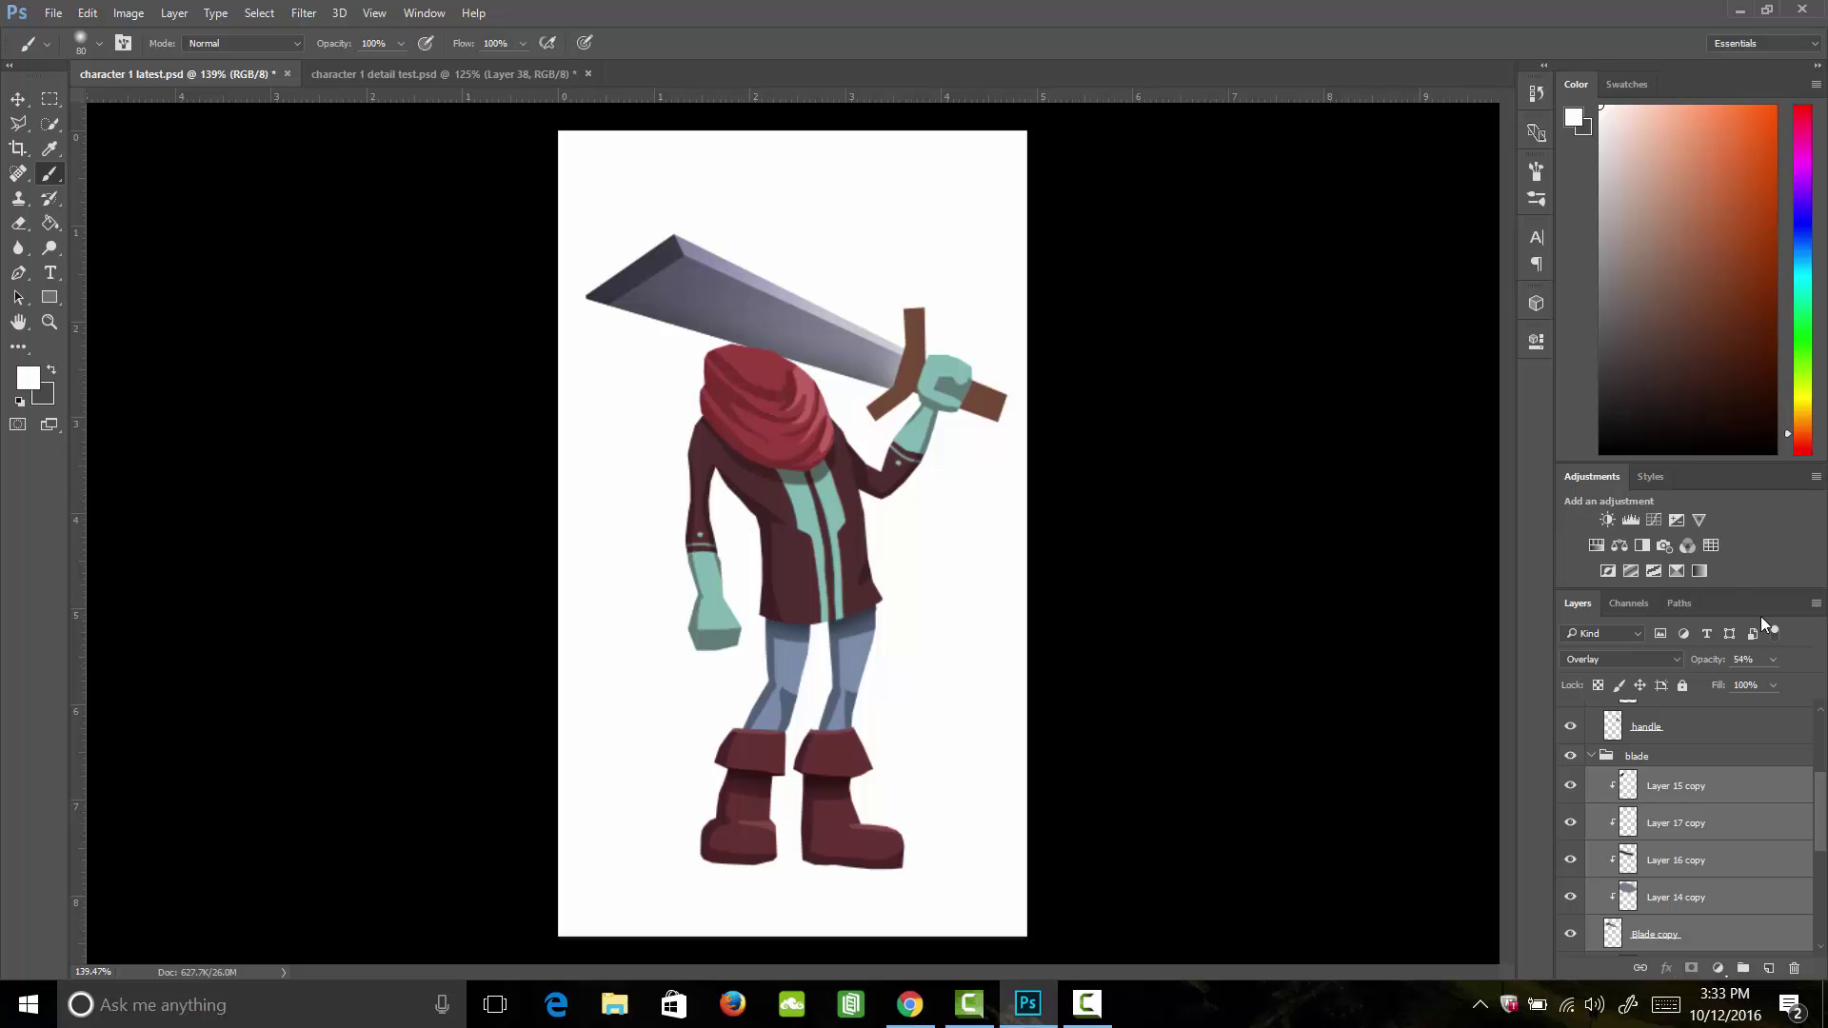
# Step: Group the duplicated blade layers and name the group "layers"
pyautogui.moveTo(1823, 803); pyautogui.dragTo(1815, 858)
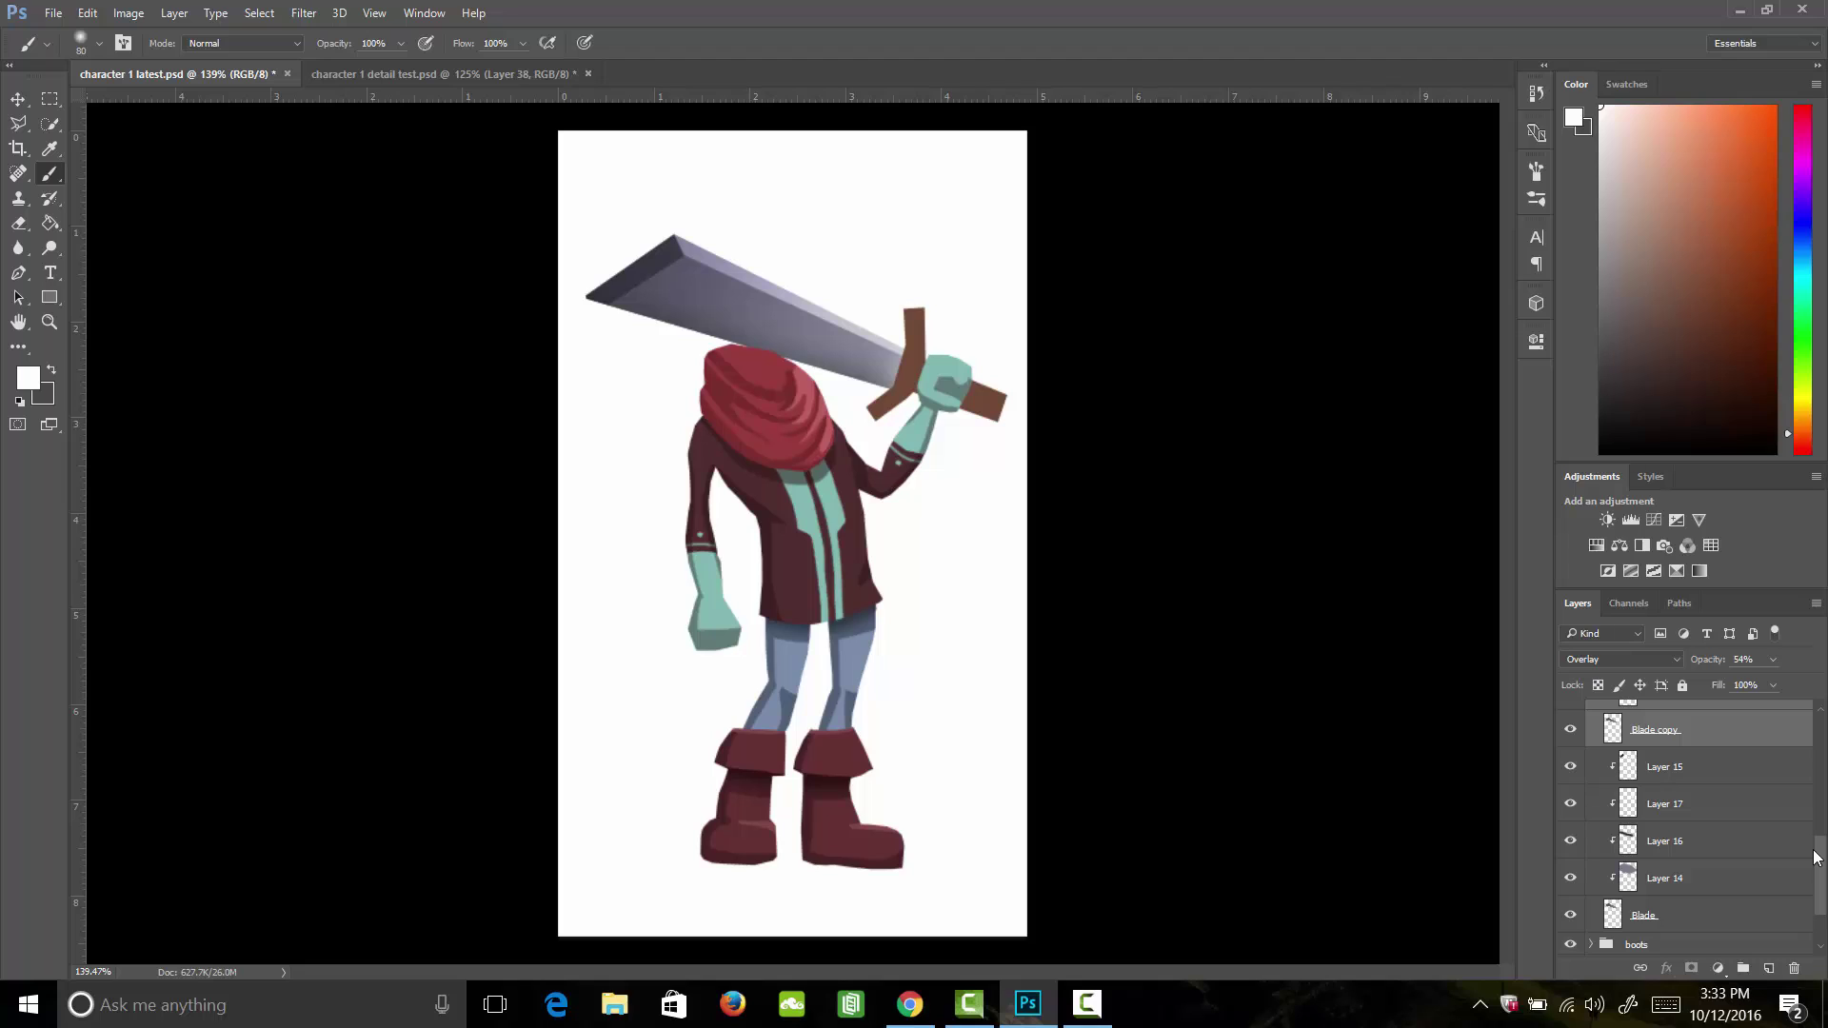
pyautogui.moveTo(1822, 882); pyautogui.dragTo(1822, 838)
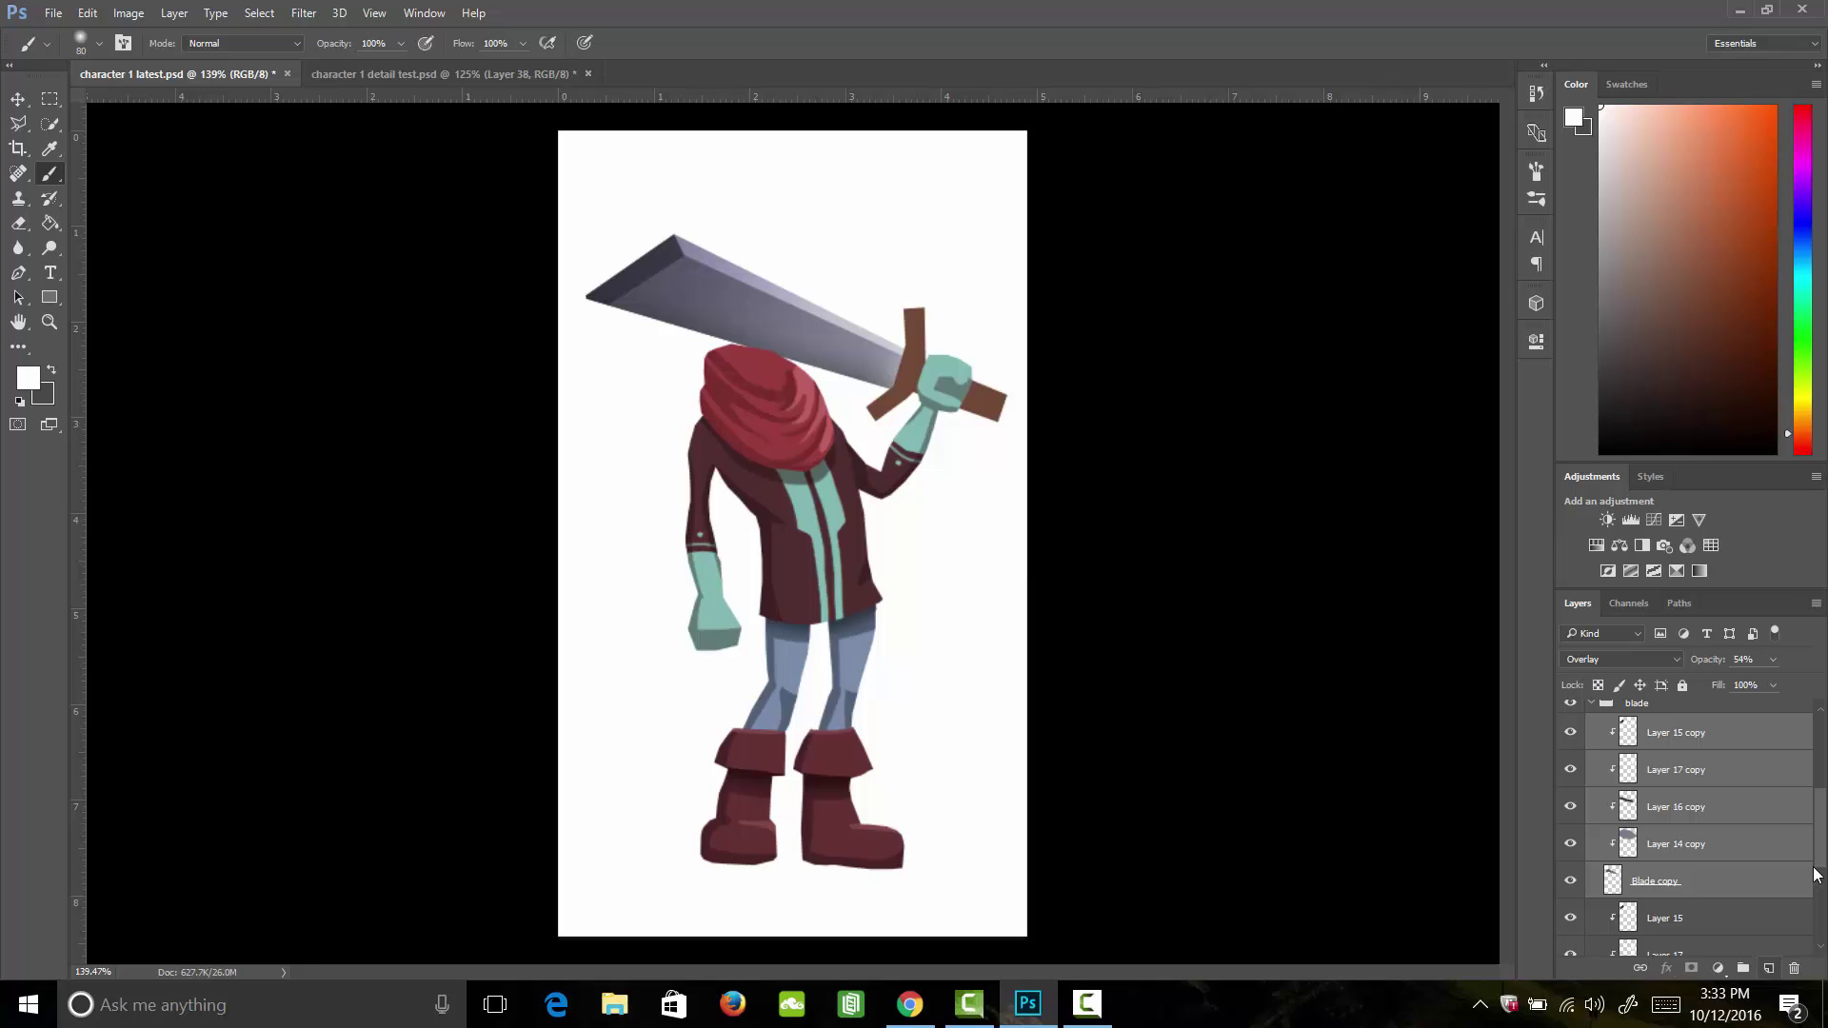
pyautogui.click(1743, 969)
pyautogui.doubleClick(1668, 726)
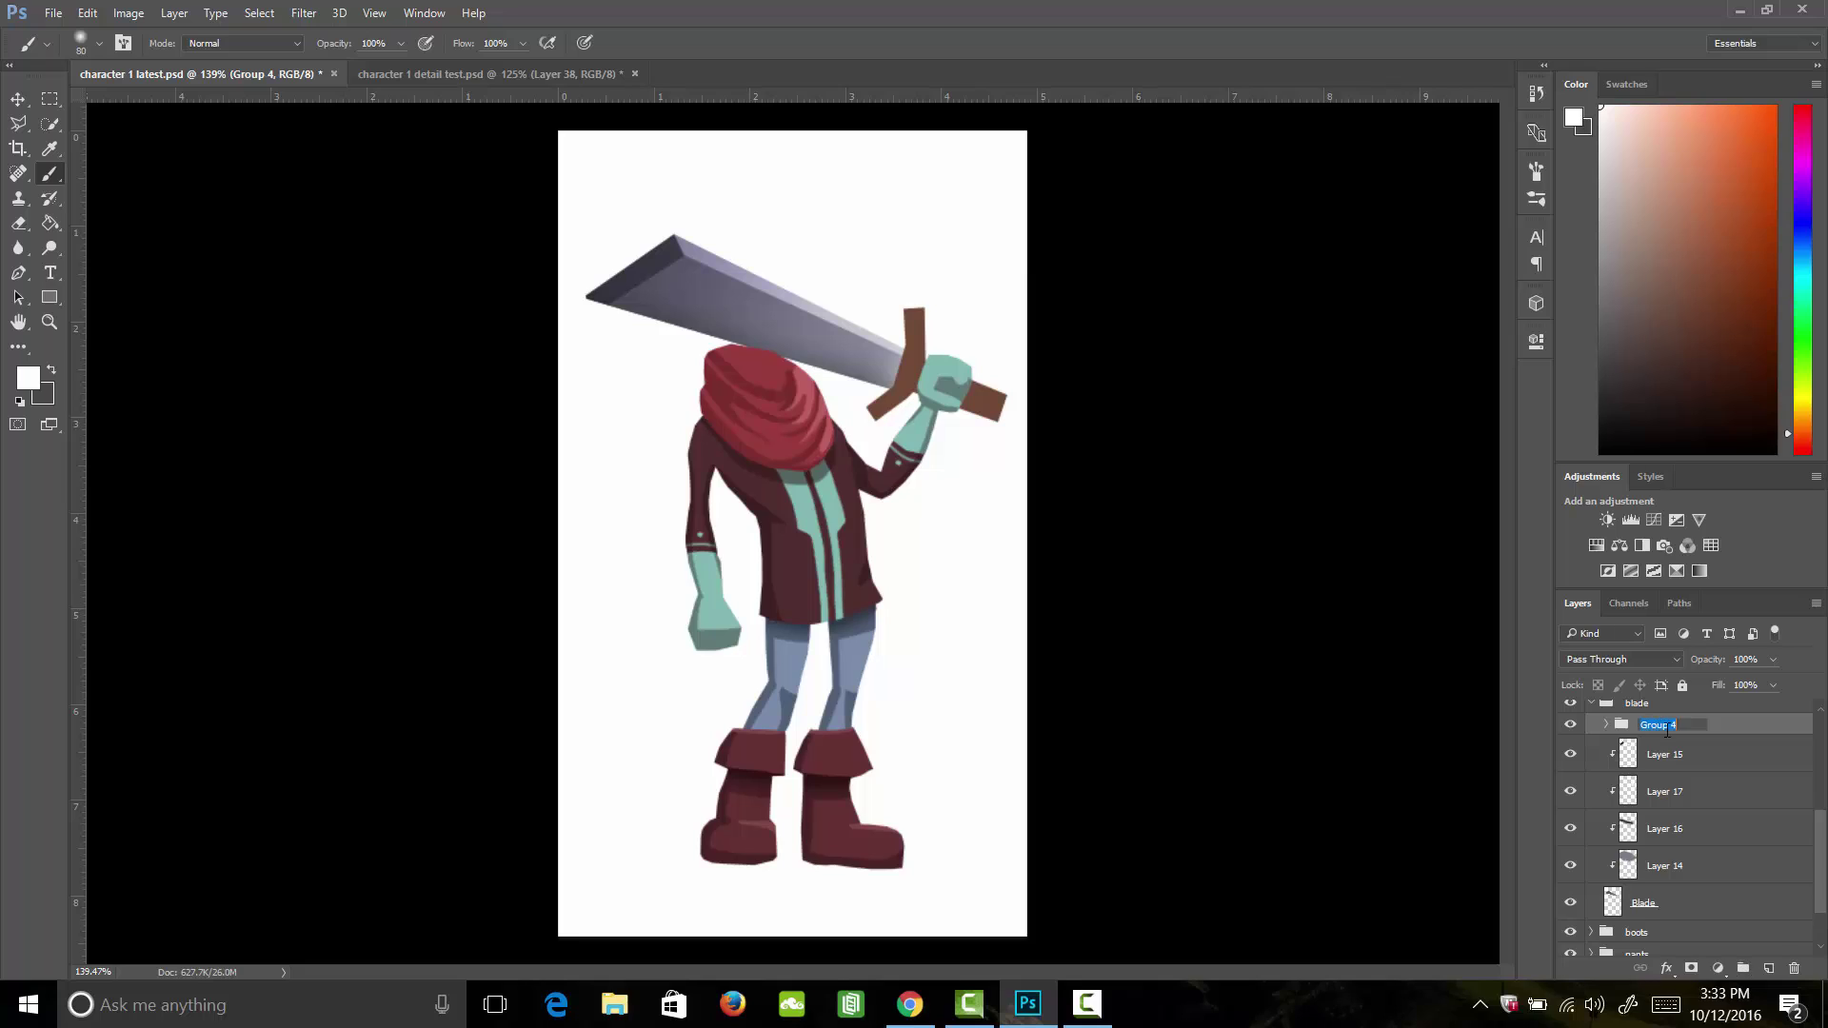
pyautogui.write('layers')
pyautogui.press('Return')
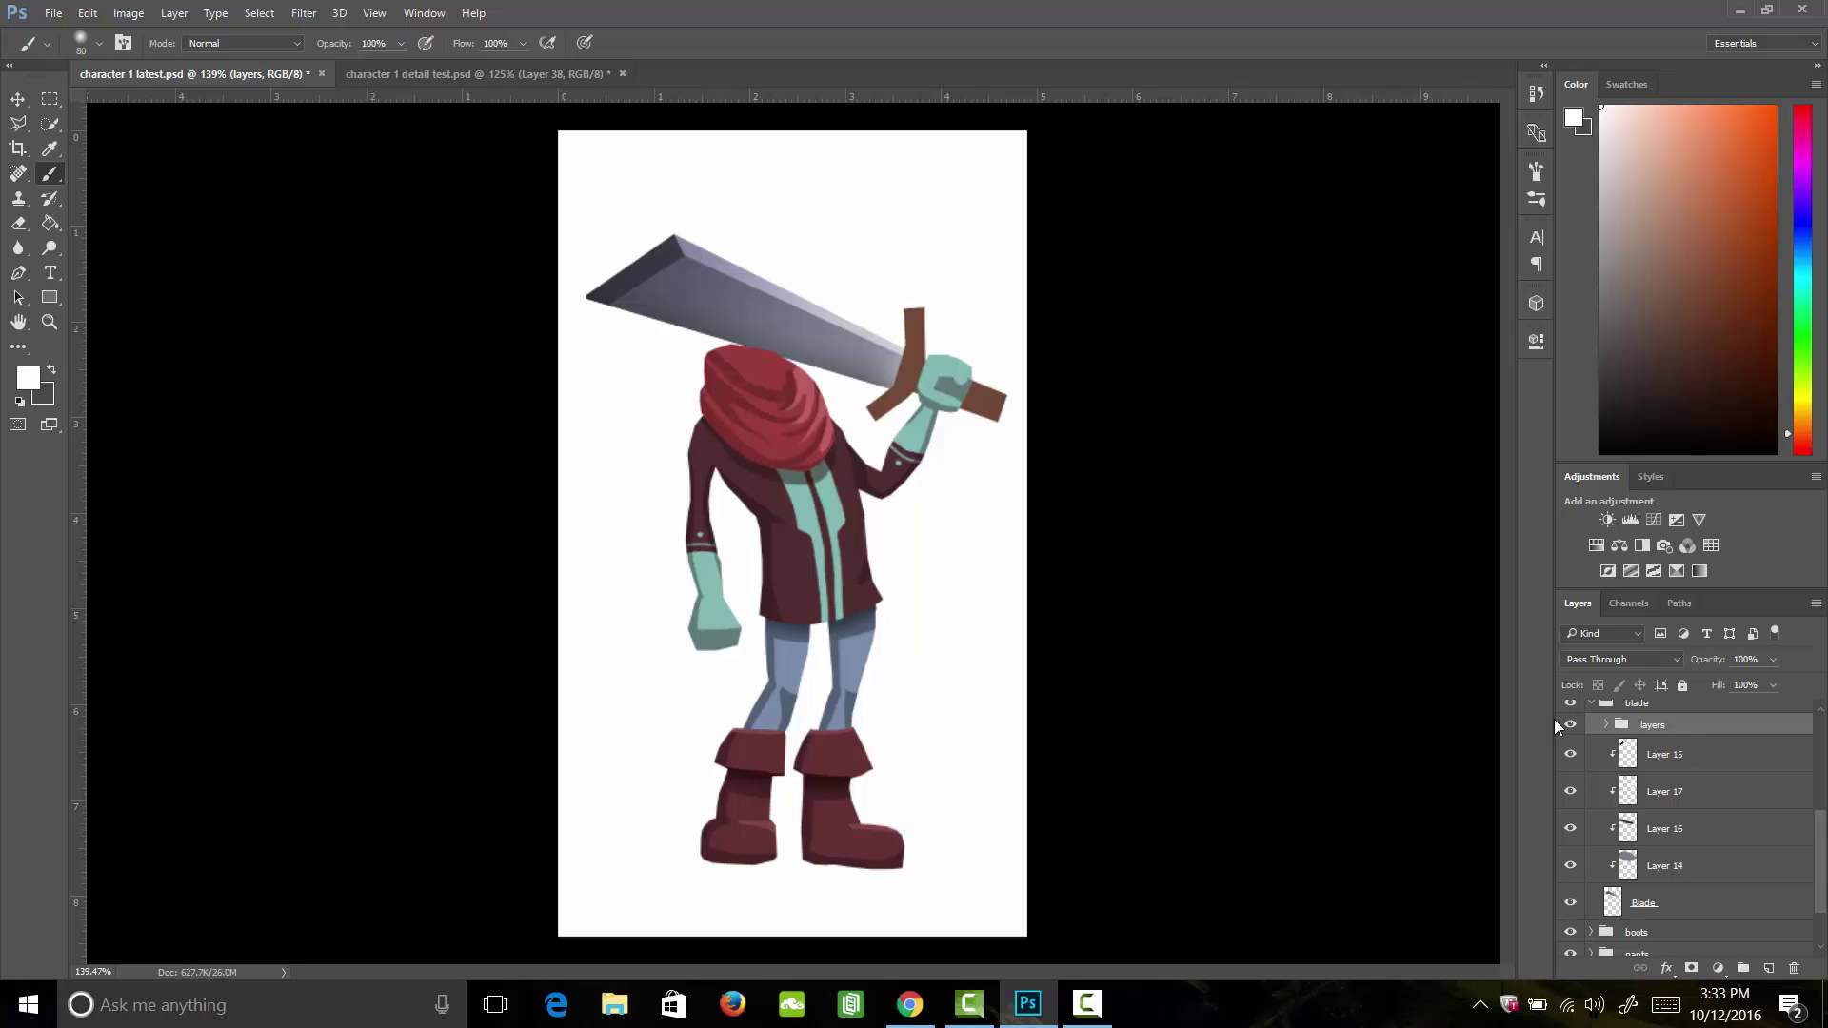
# Step: Merge the original Blade layer and its clipped layers into one layer, and hide the "layers" backup group
pyautogui.click(1675, 759)
pyautogui.keyDown('shift'); pyautogui.click(1675, 913); pyautogui.keyUp('shift')
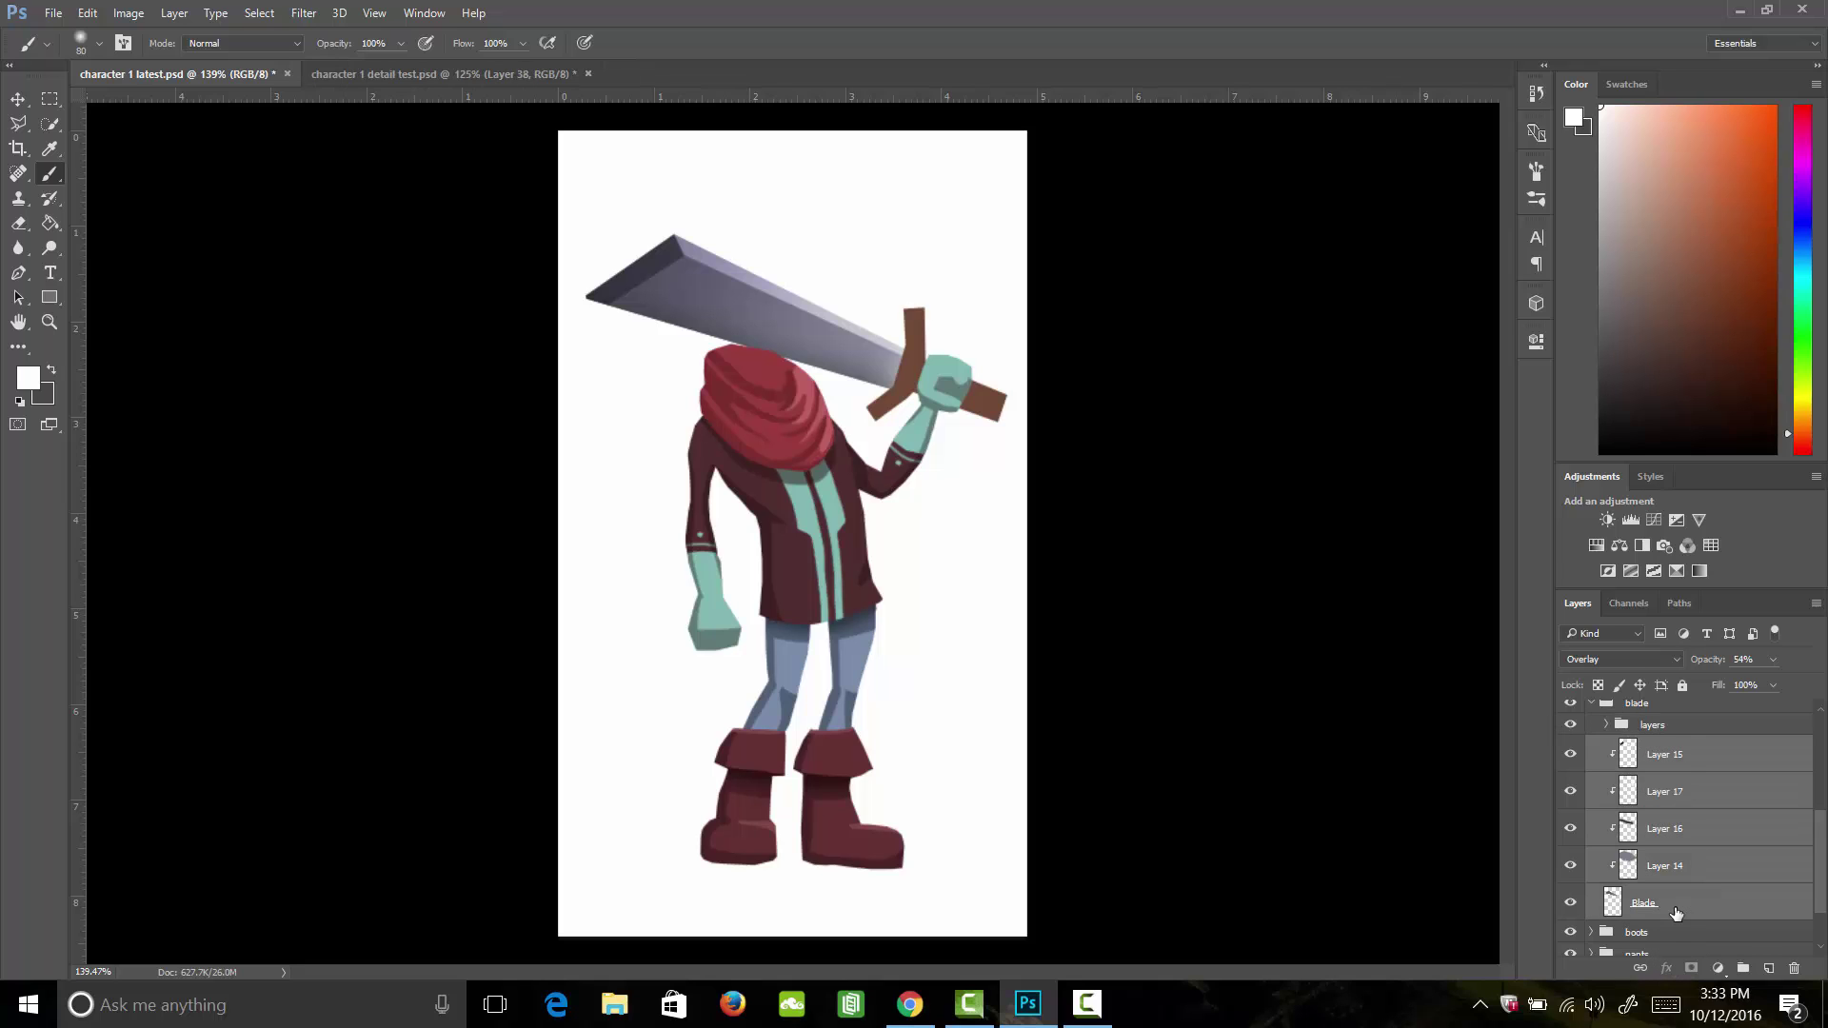
pyautogui.rightClick(1676, 912)
pyautogui.click(1272, 789)
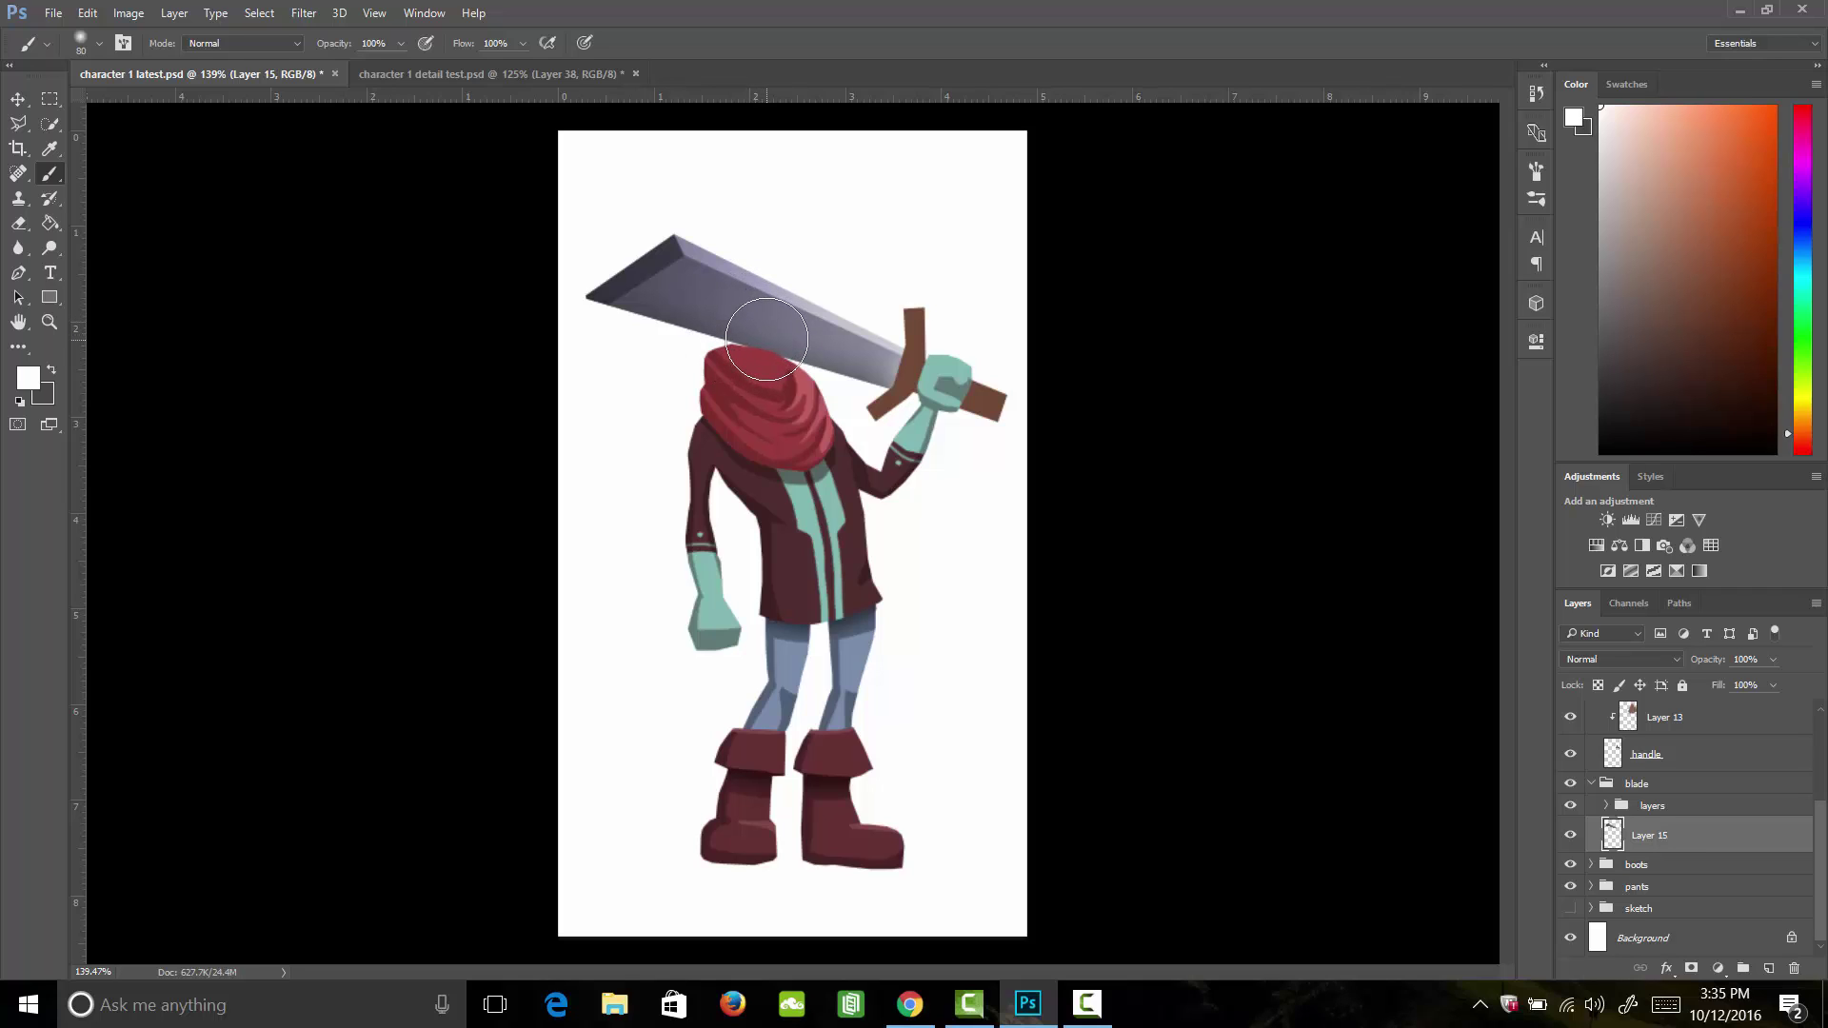
pyautogui.click(1569, 808)
# Step: Cut small jagged notches out of the merged blade's tip and long edges using Polygonal Lasso selections
pyautogui.press('l')
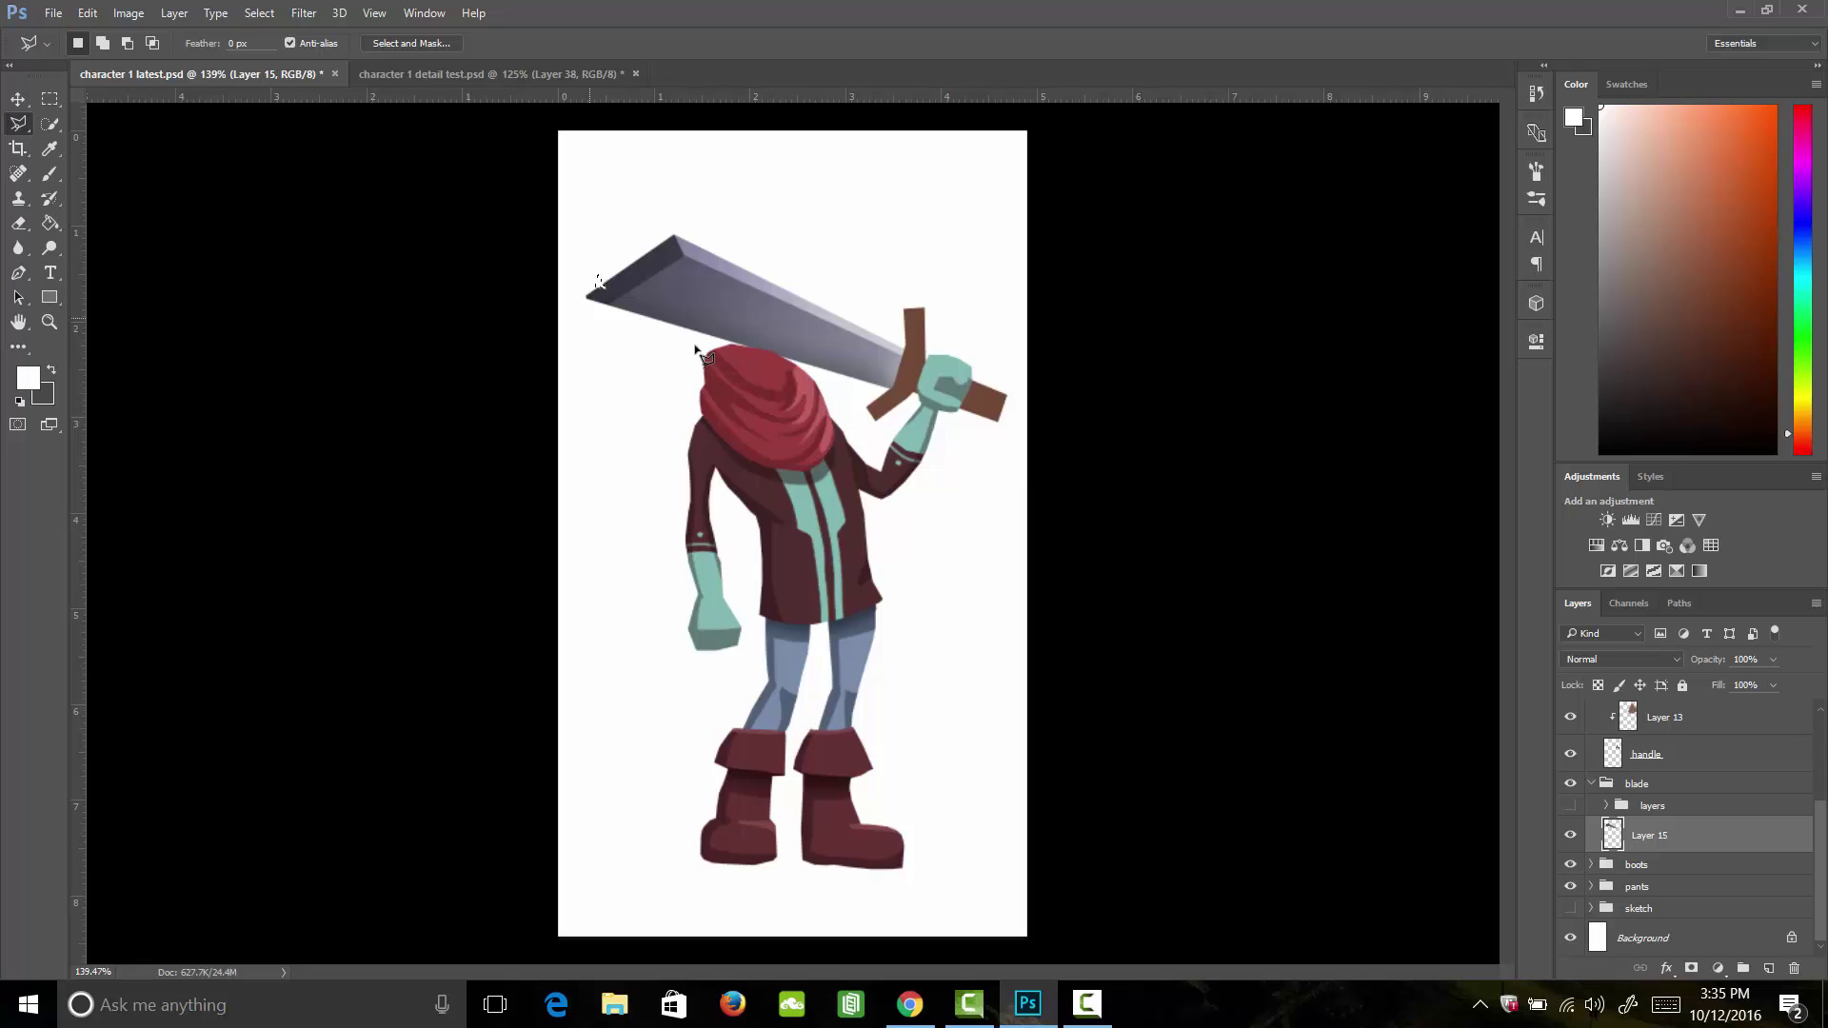
pyautogui.press('Delete')
pyautogui.click(607, 250)
pyautogui.click(799, 289)
pyautogui.press('m')
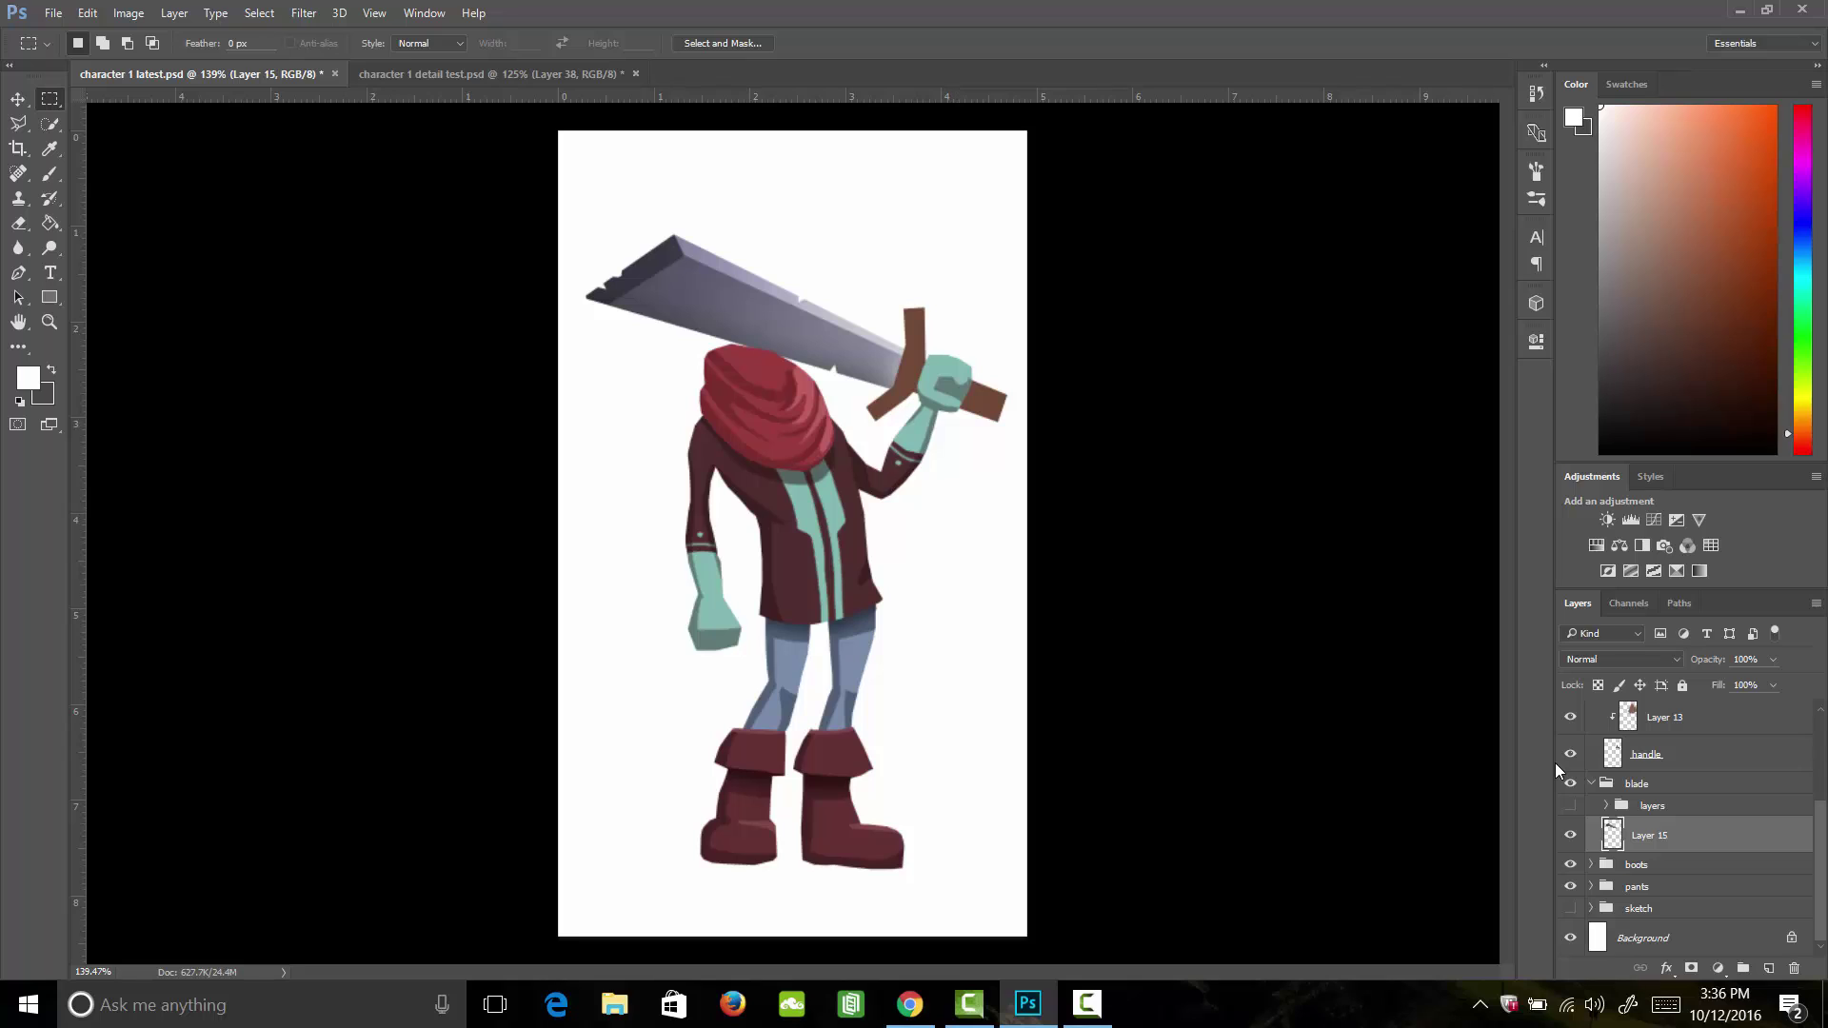
# Step: Show the Head, hair and goggles groups again and collapse the blade group
pyautogui.scroll(5, 1822, 857)
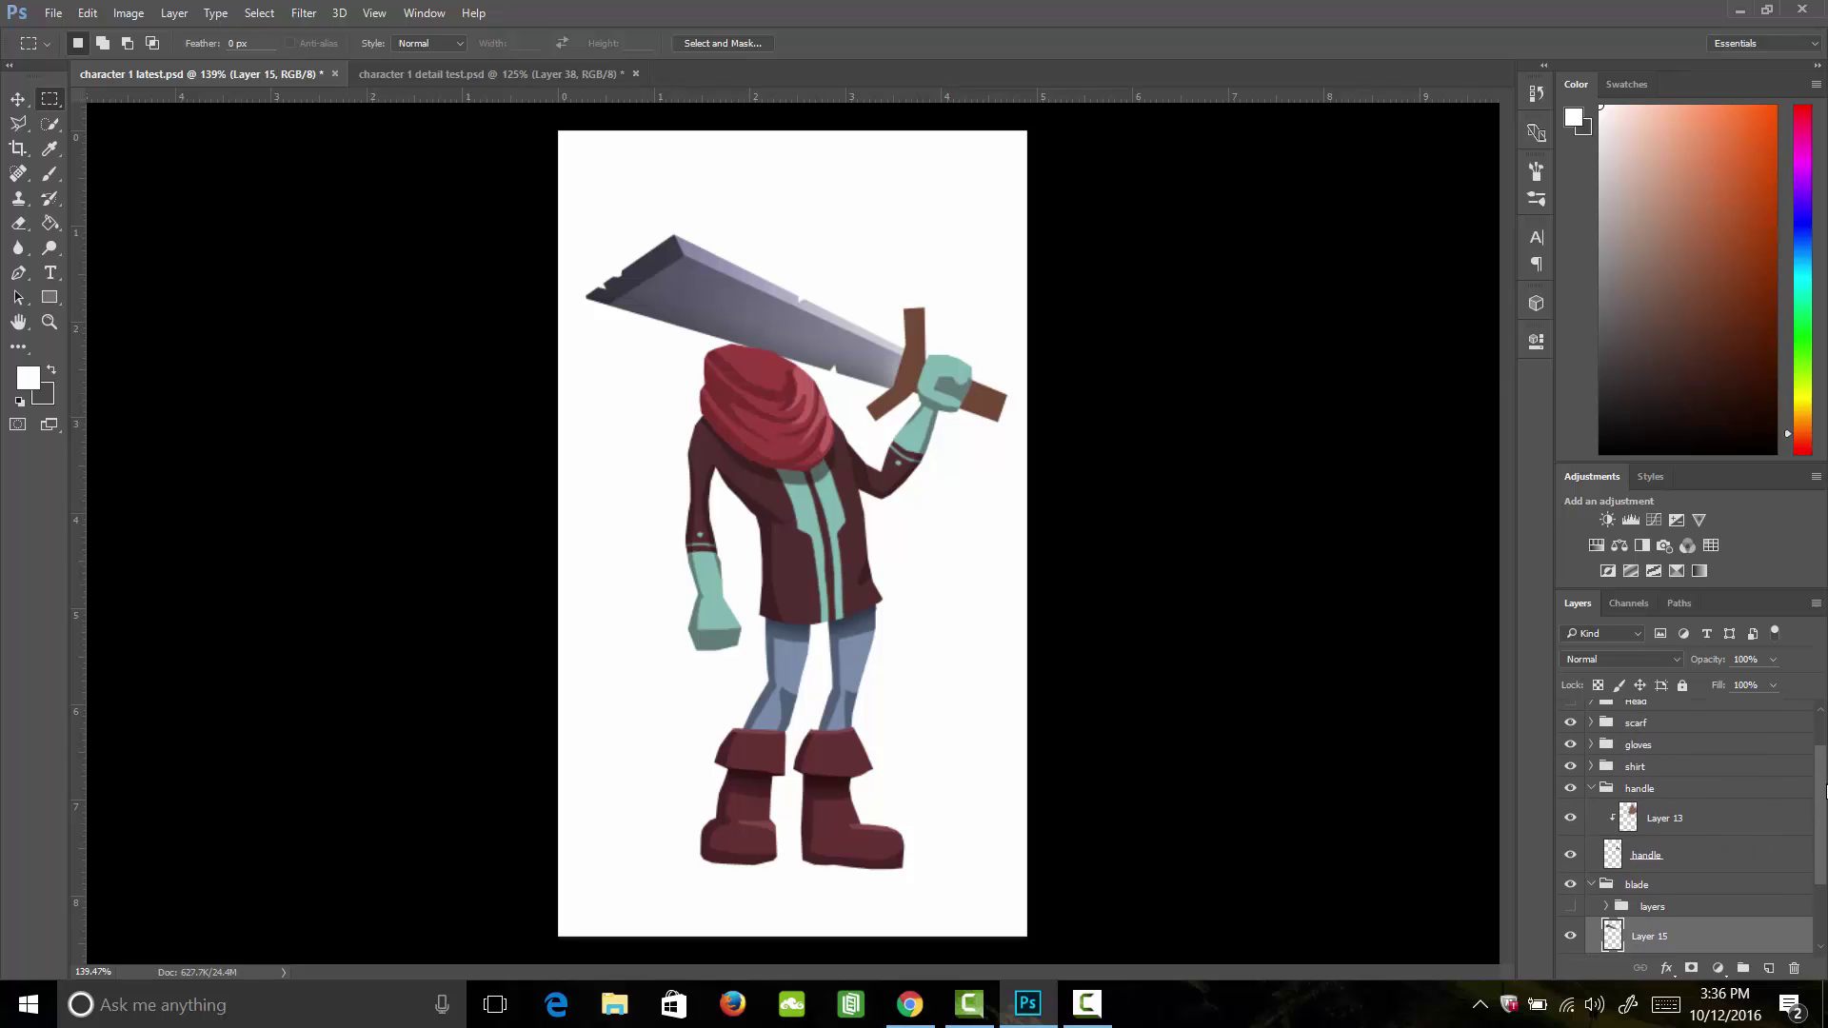
pyautogui.moveTo(1570, 757); pyautogui.dragTo(1572, 713)
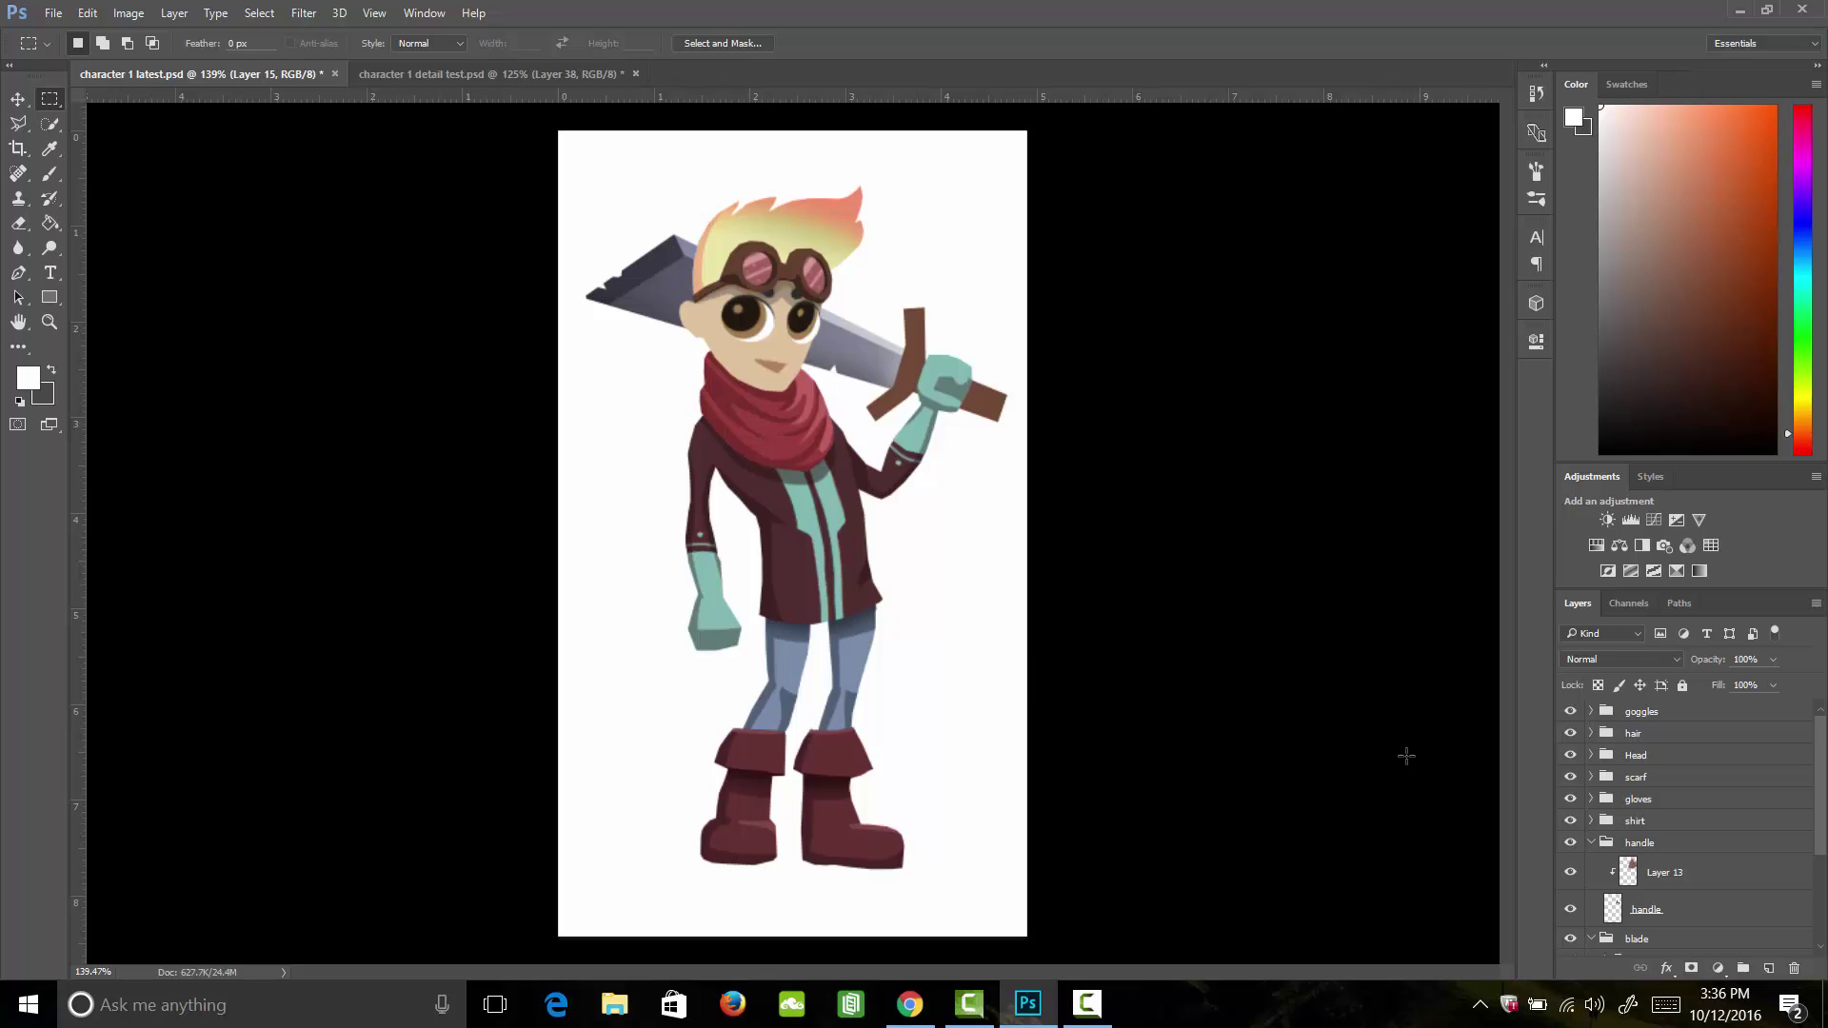
pyautogui.moveTo(1819, 793)
pyautogui.mouseDown()
pyautogui.moveTo(1825, 878)
pyautogui.moveTo(1816, 745)
pyautogui.moveTo(1816, 869)
pyautogui.mouseUp()
pyautogui.click(1591, 783)
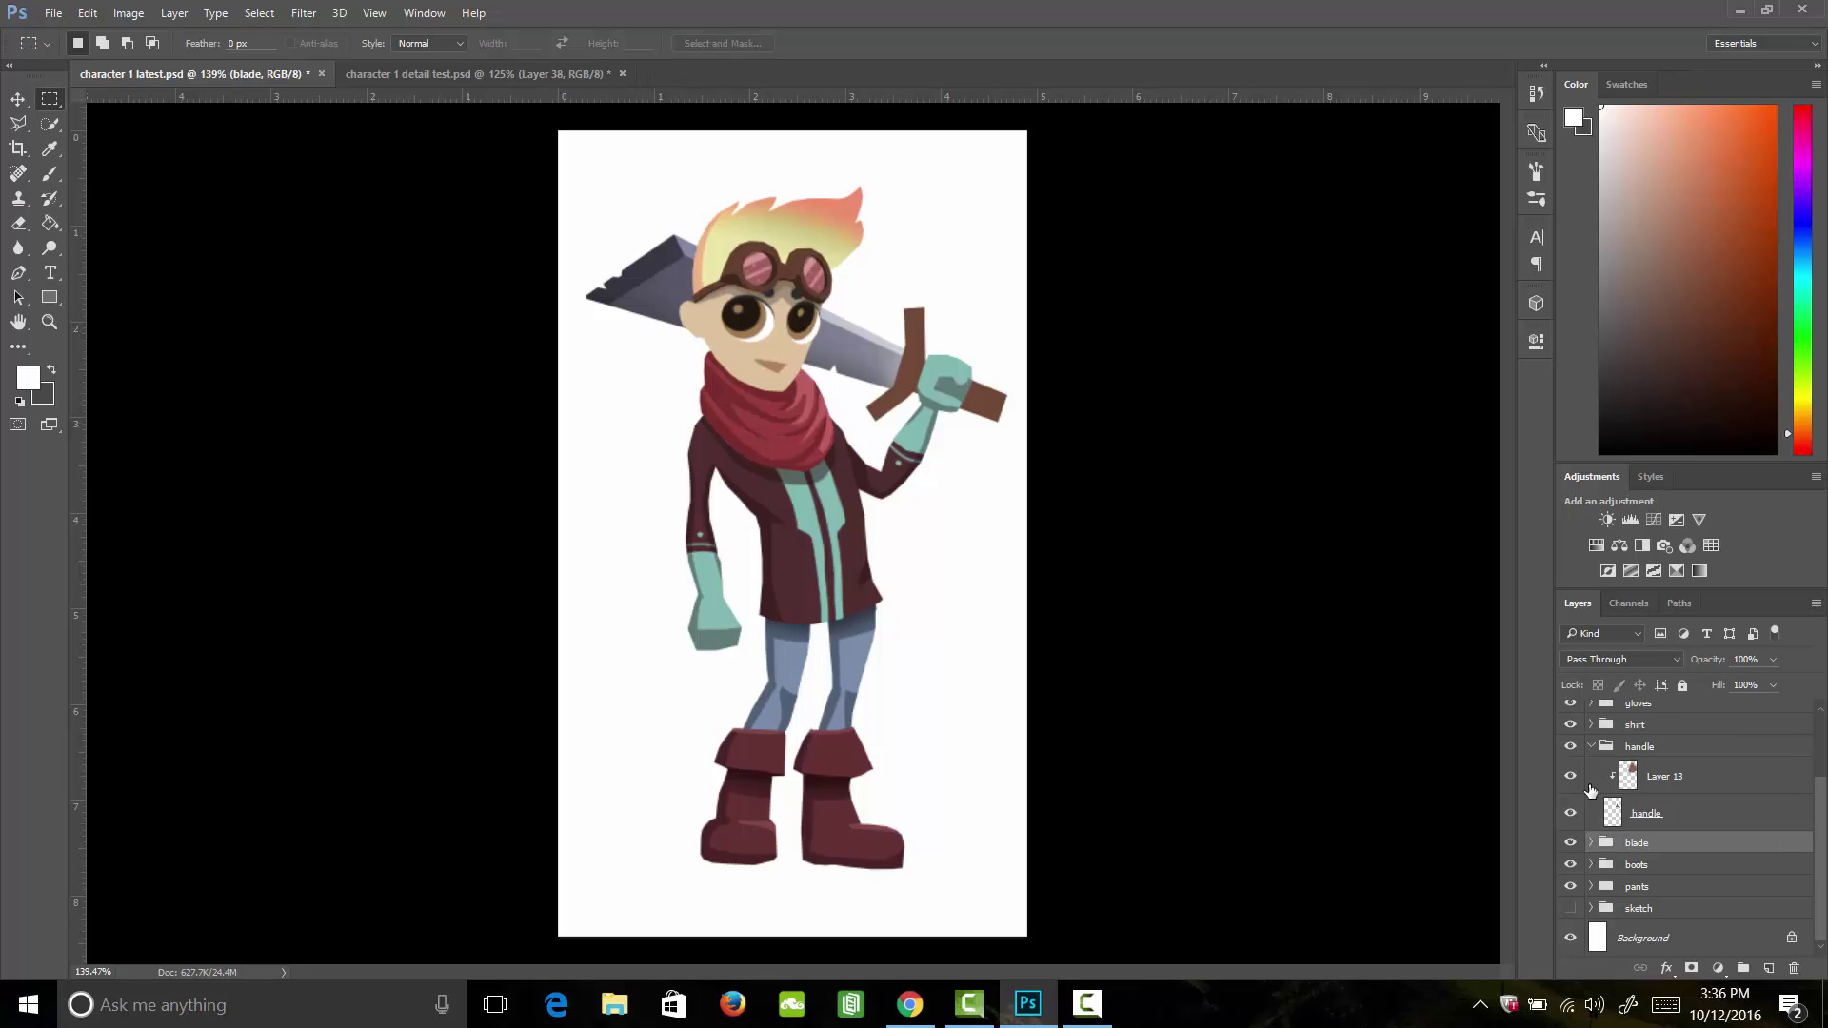
# Step: Add a new clipped layer in the handle group and place it above Layer 13
pyautogui.click(1653, 815)
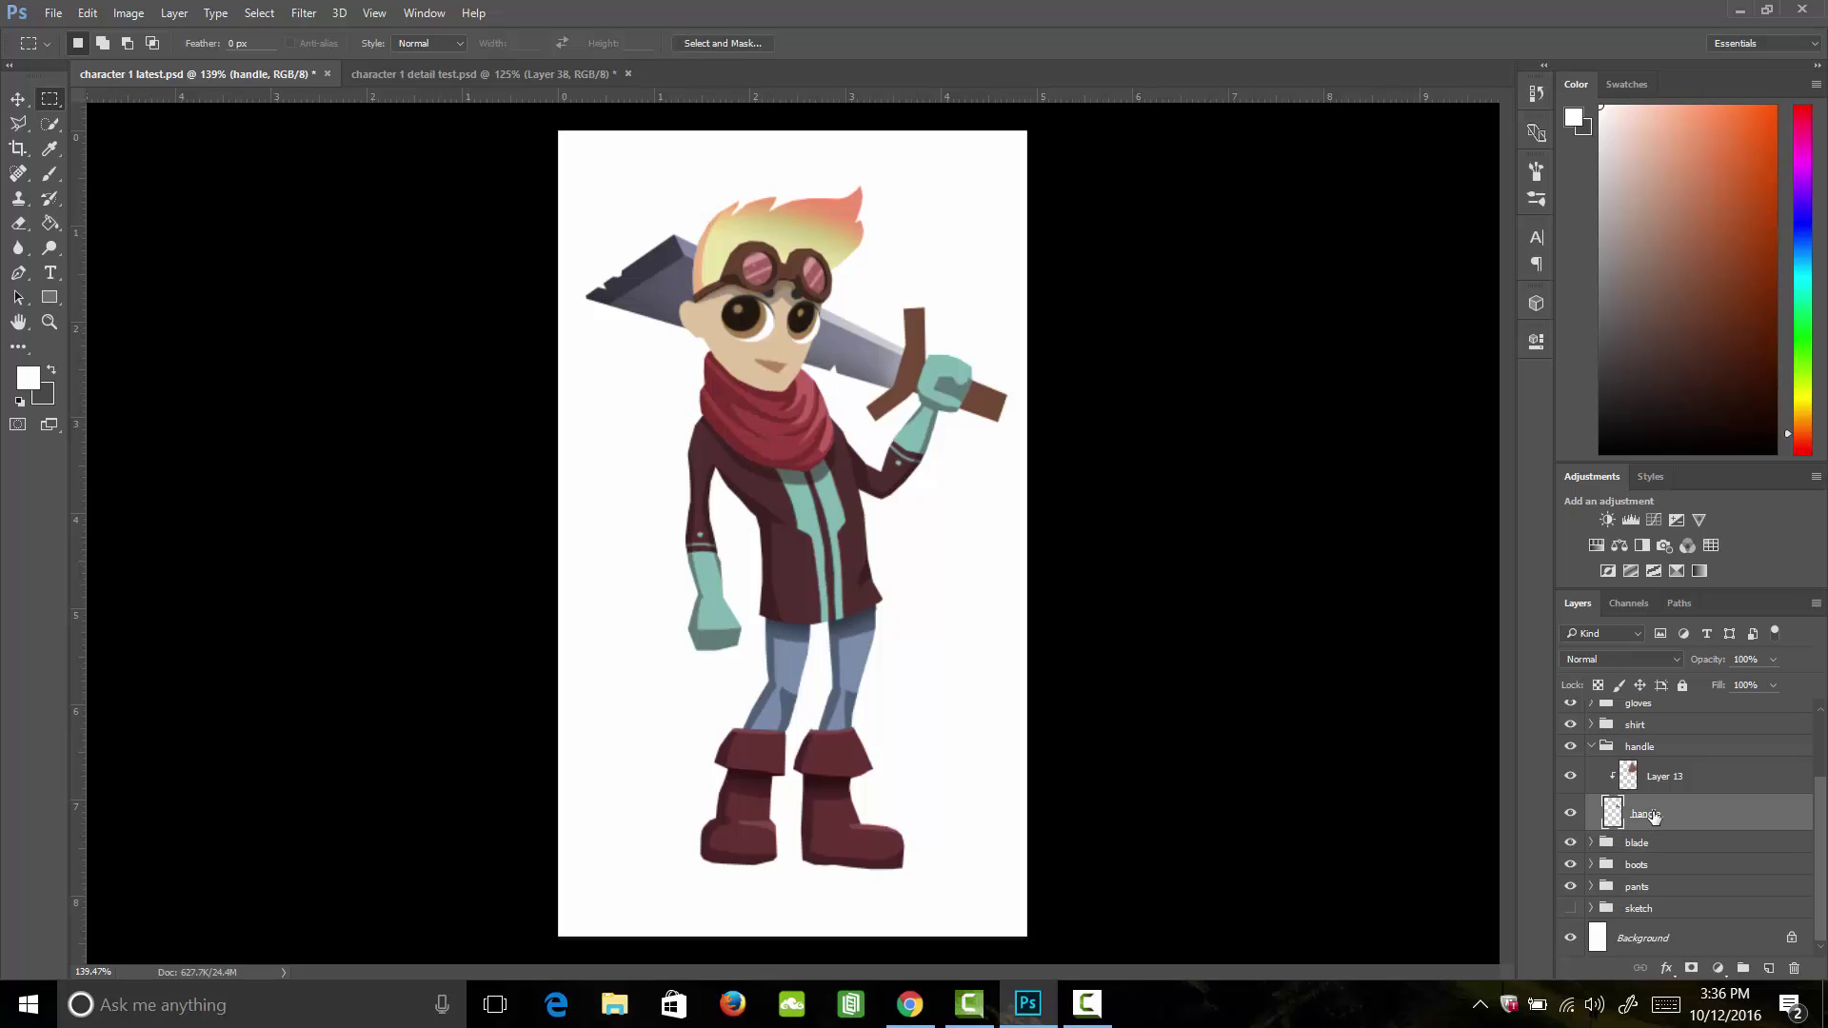
pyautogui.click(1769, 969)
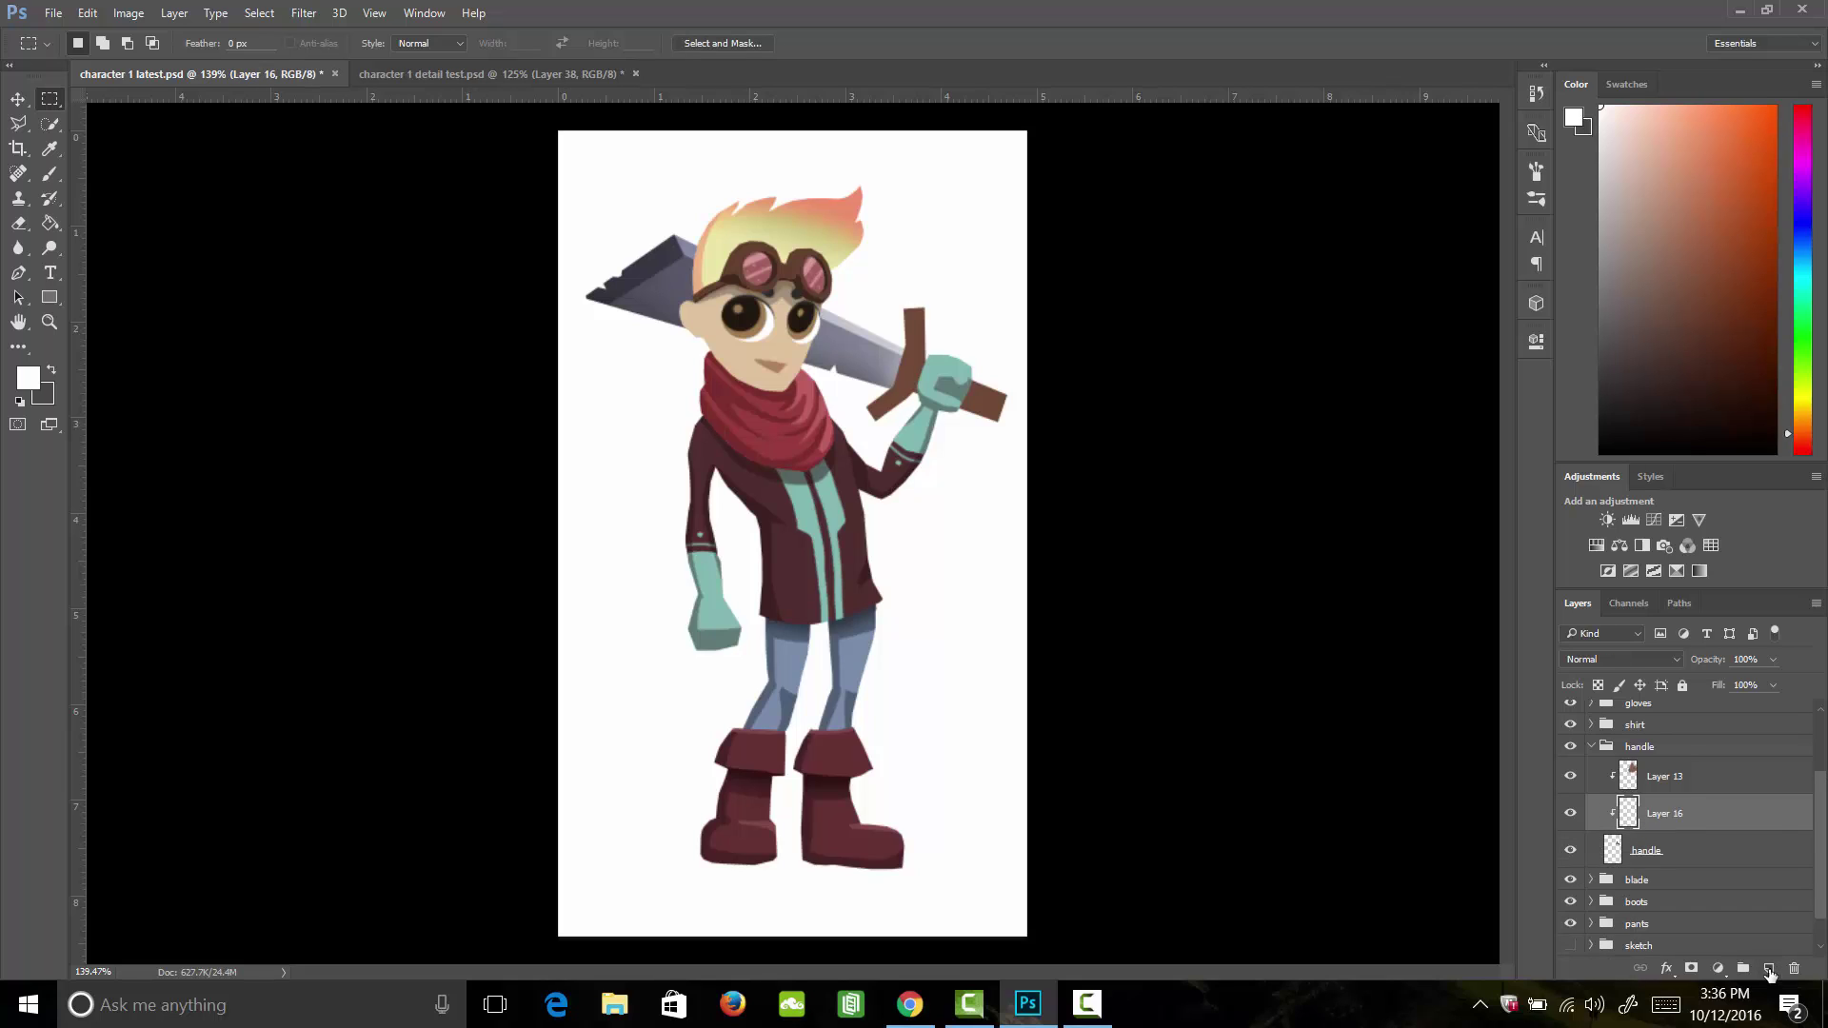
pyautogui.moveTo(1676, 813); pyautogui.dragTo(1683, 761)
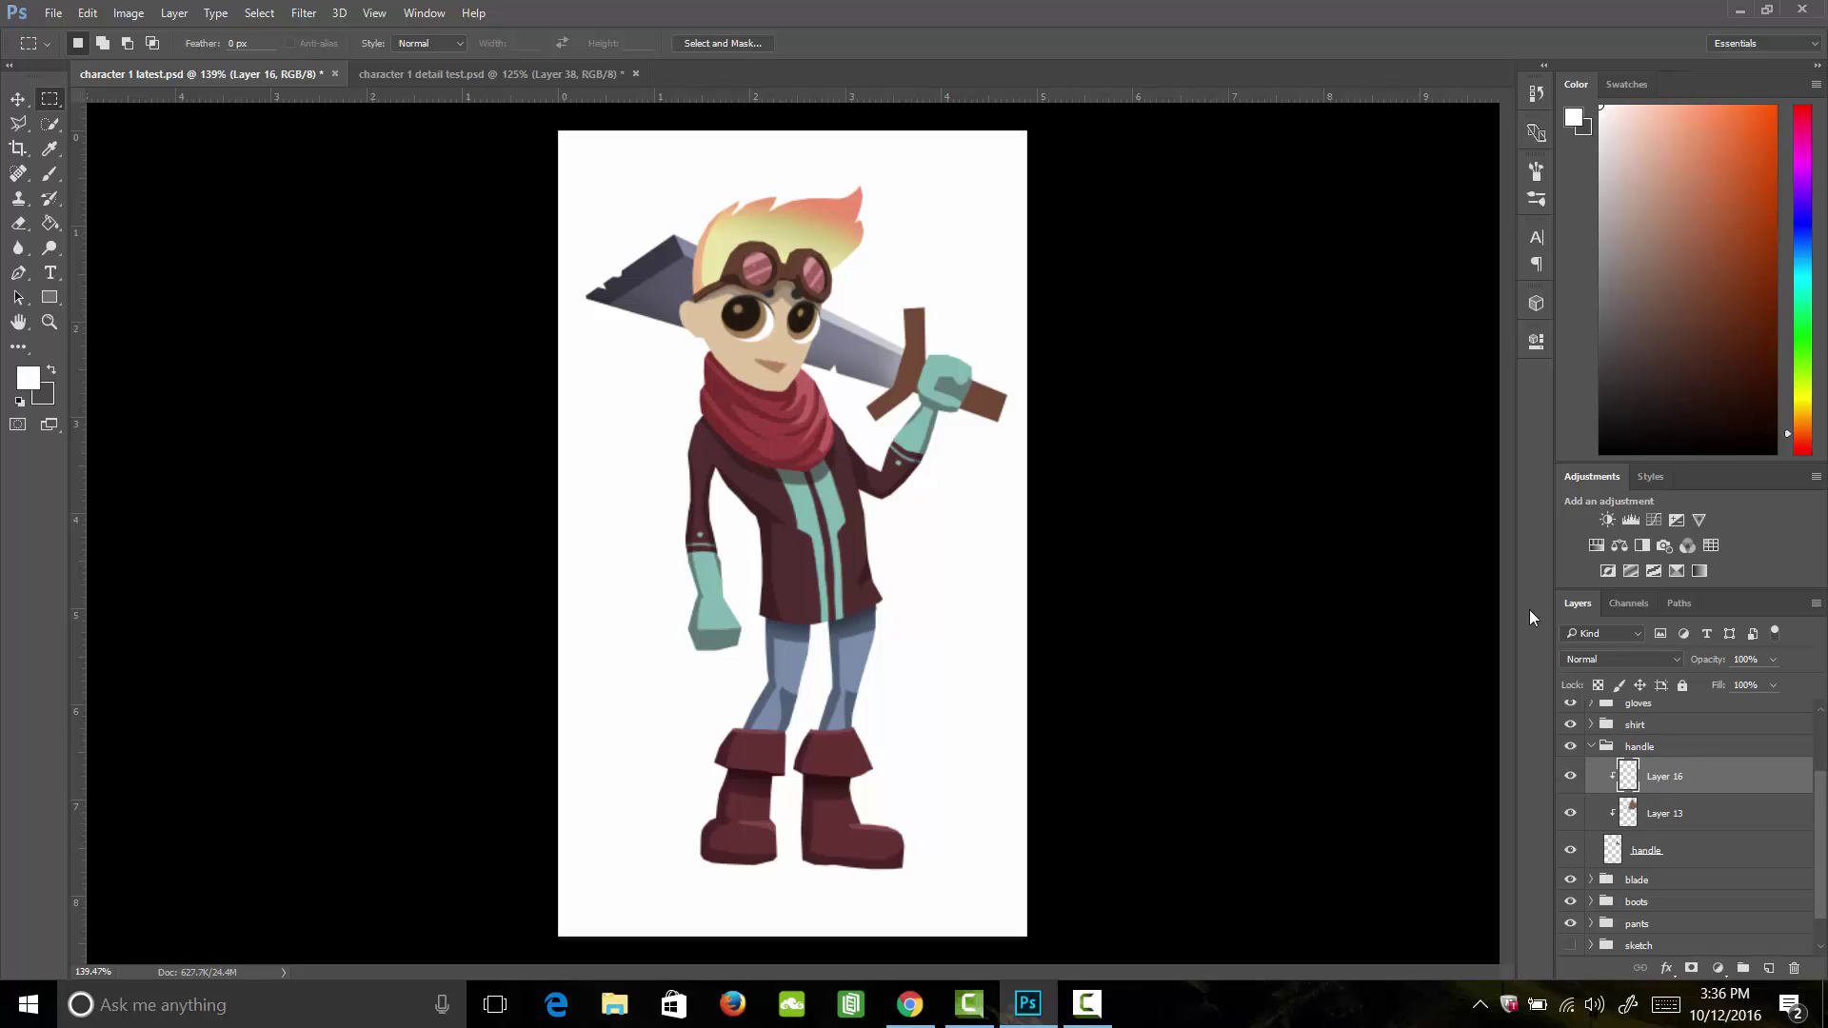
# Step: Sample the sword handle's brown and set the foreground colour to a darker shade of it
pyautogui.press('z')
pyautogui.moveTo(914, 367); pyautogui.dragTo(1010, 366)
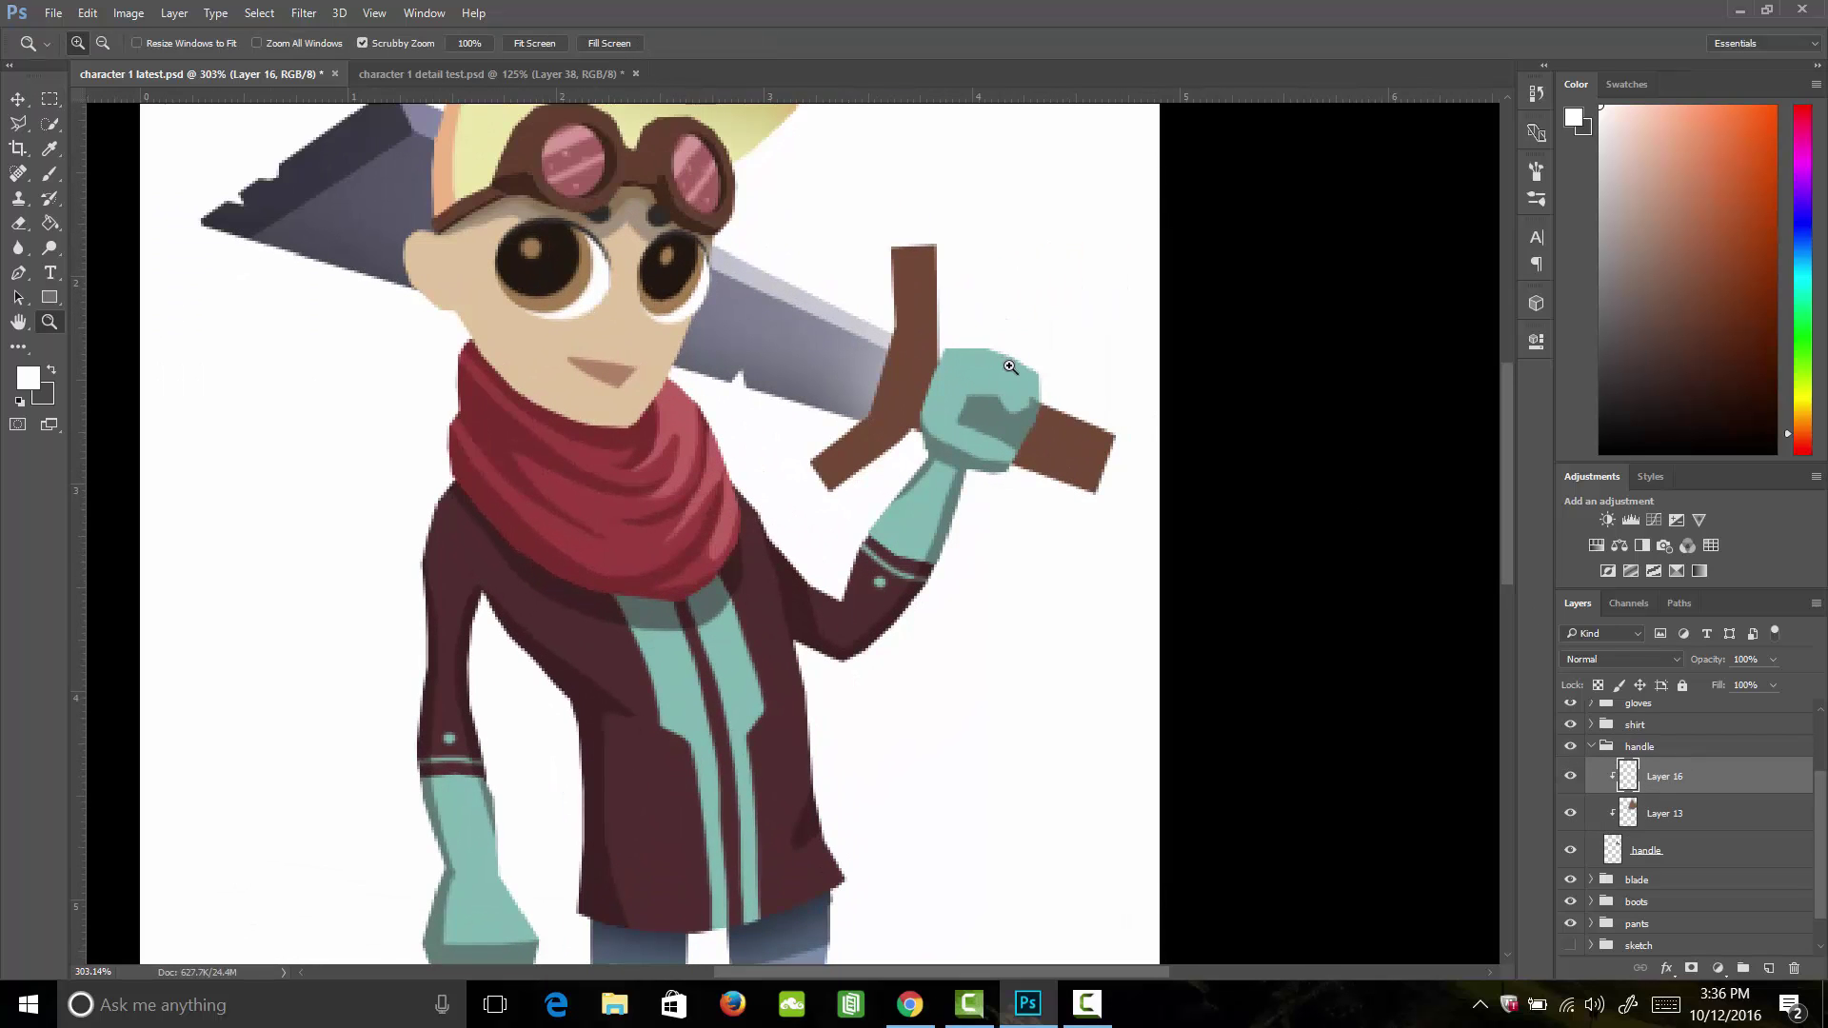
pyautogui.press('i')
pyautogui.click(920, 343)
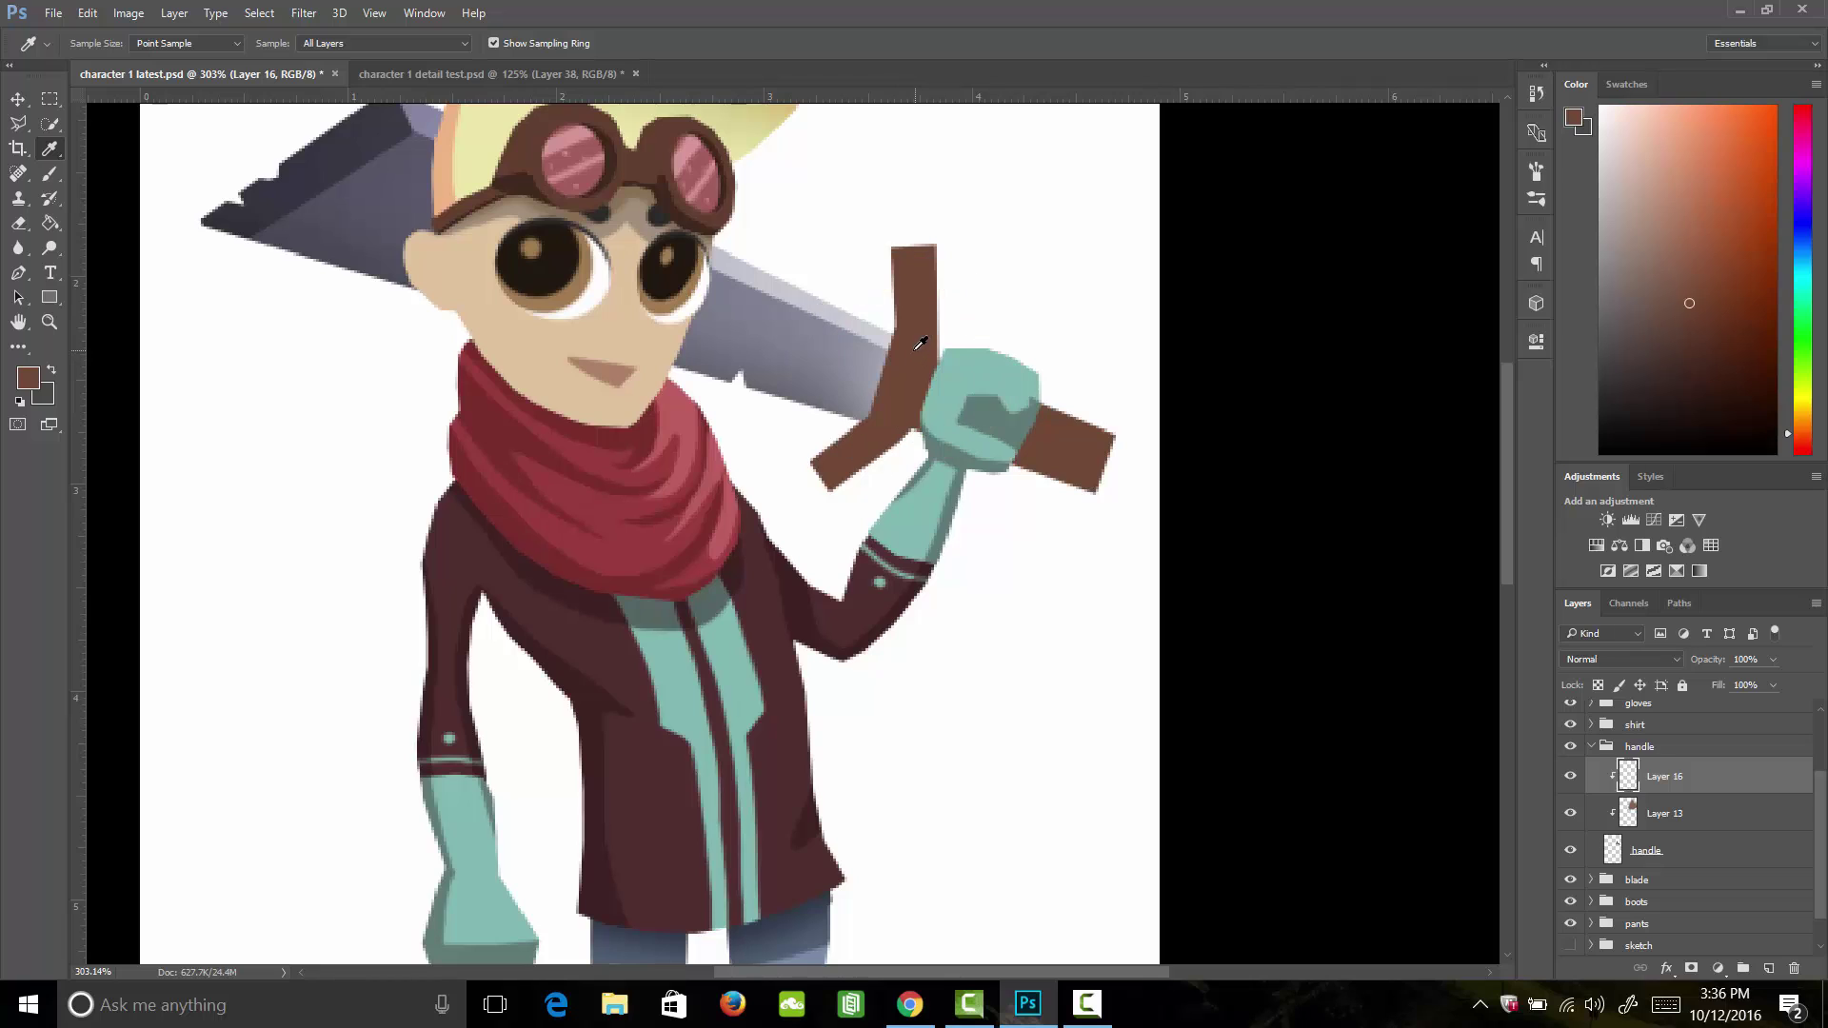
pyautogui.click(28, 379)
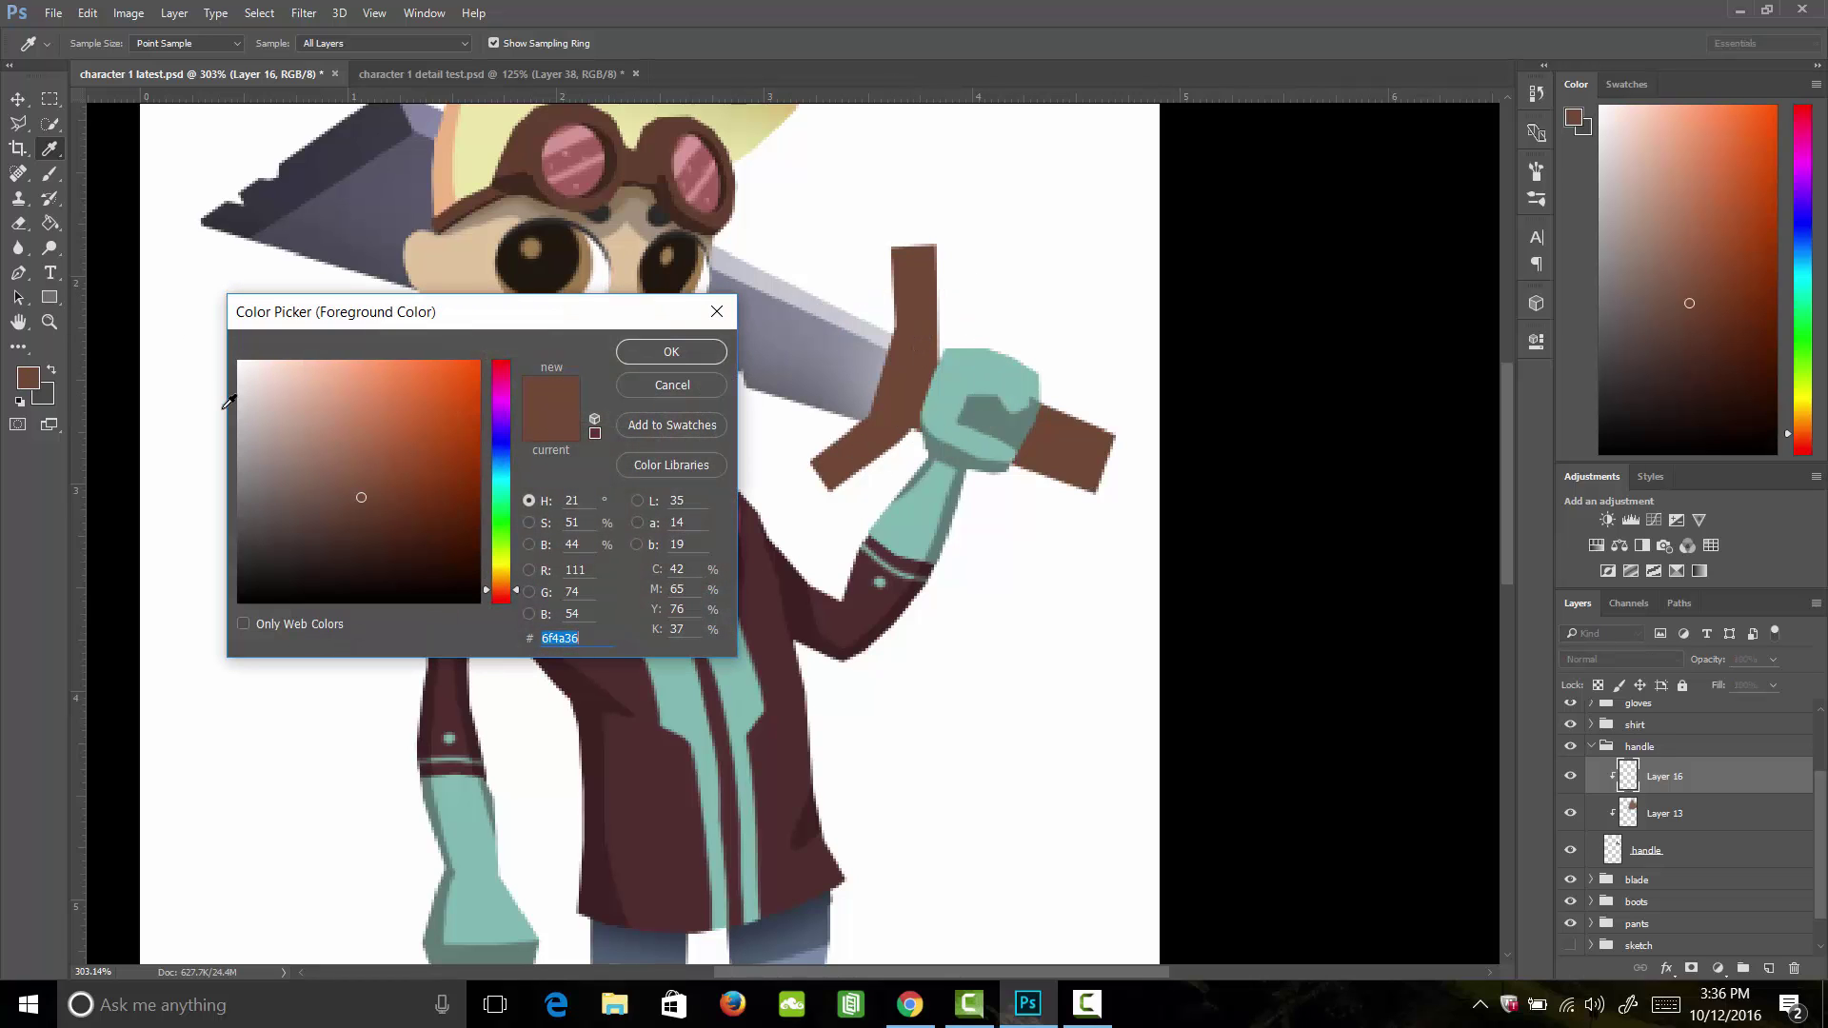
pyautogui.click(369, 538)
pyautogui.click(671, 352)
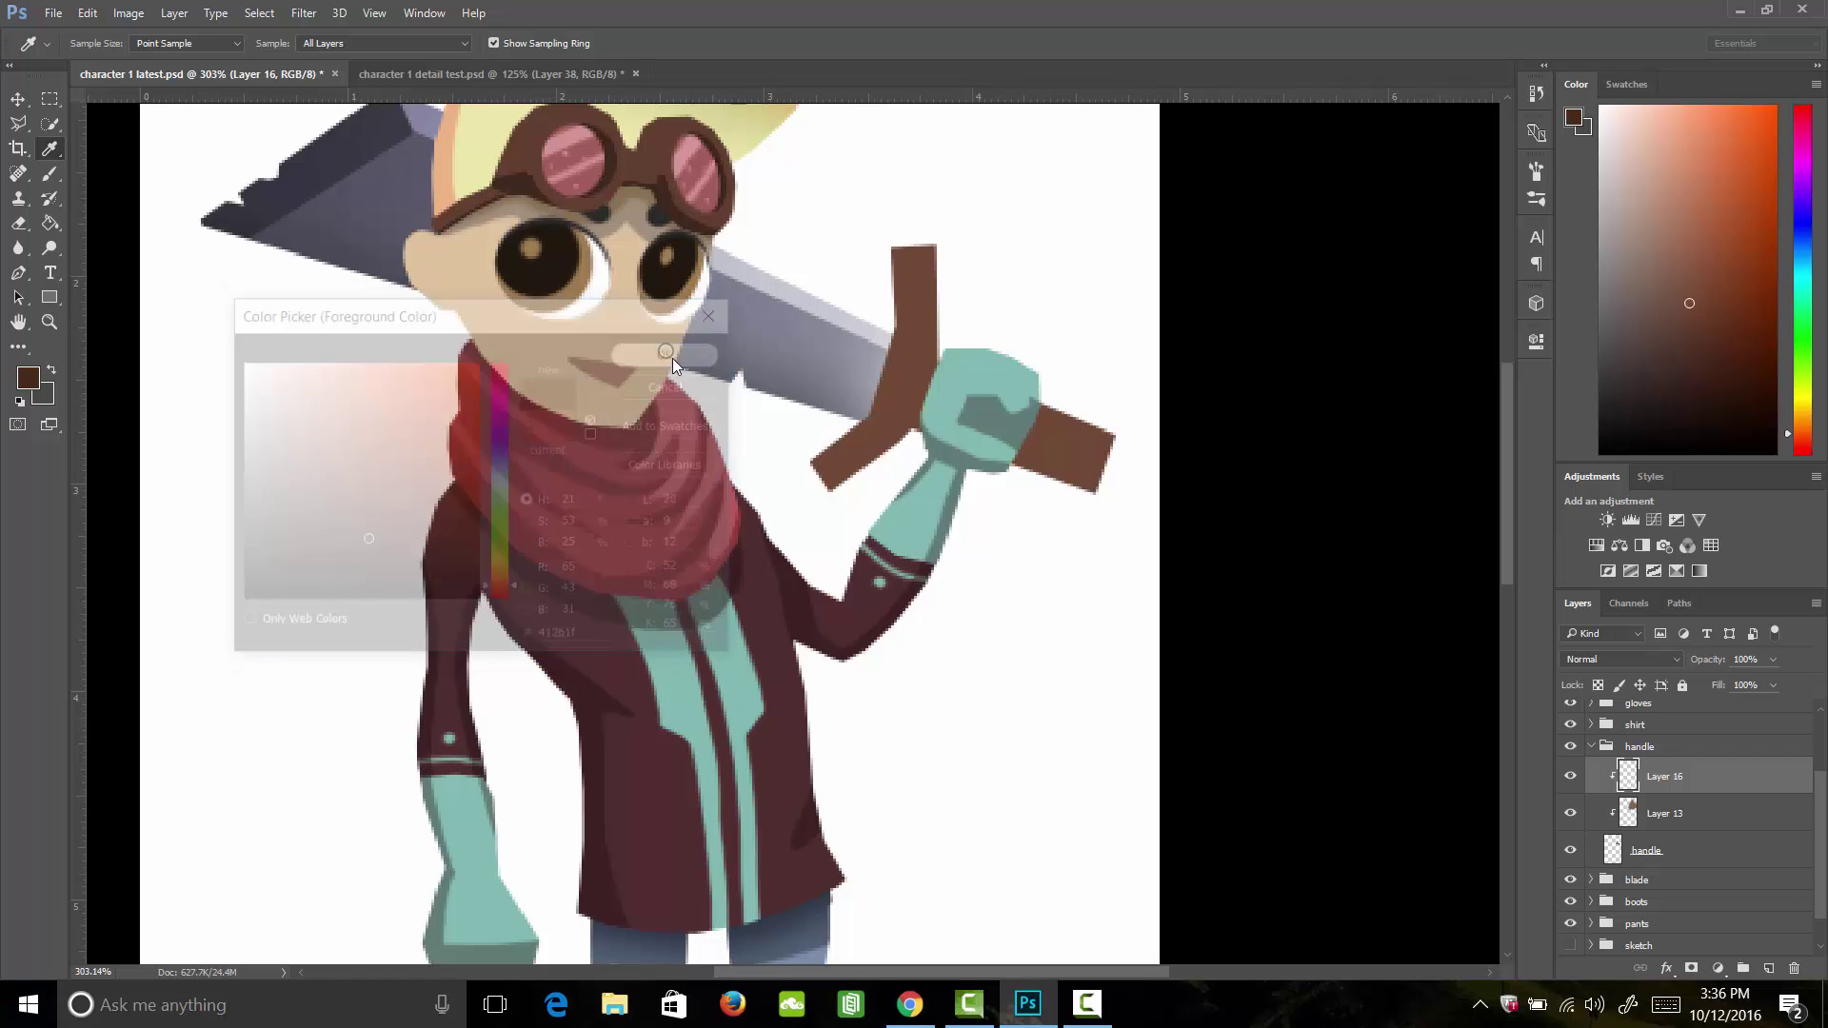
# Step: Switch to the hard round 30 px brush for painting on the new handle layer
pyautogui.press('b')
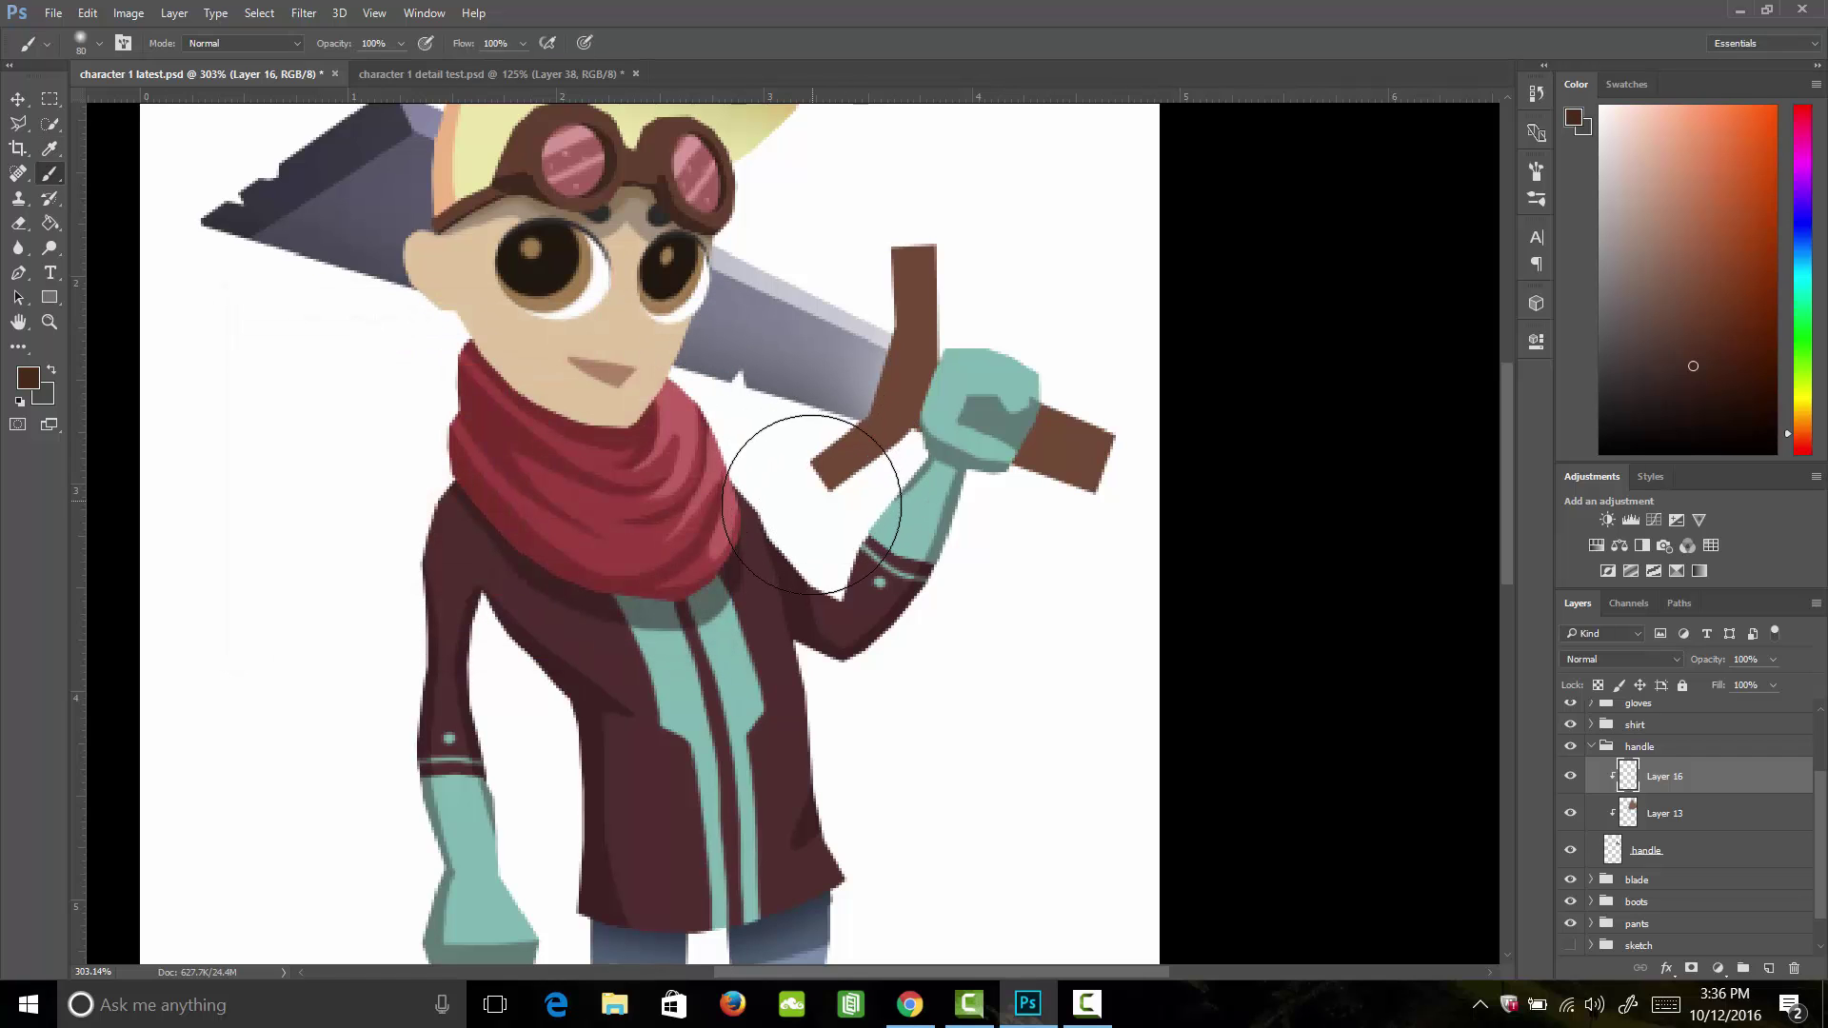
pyautogui.click(1535, 173)
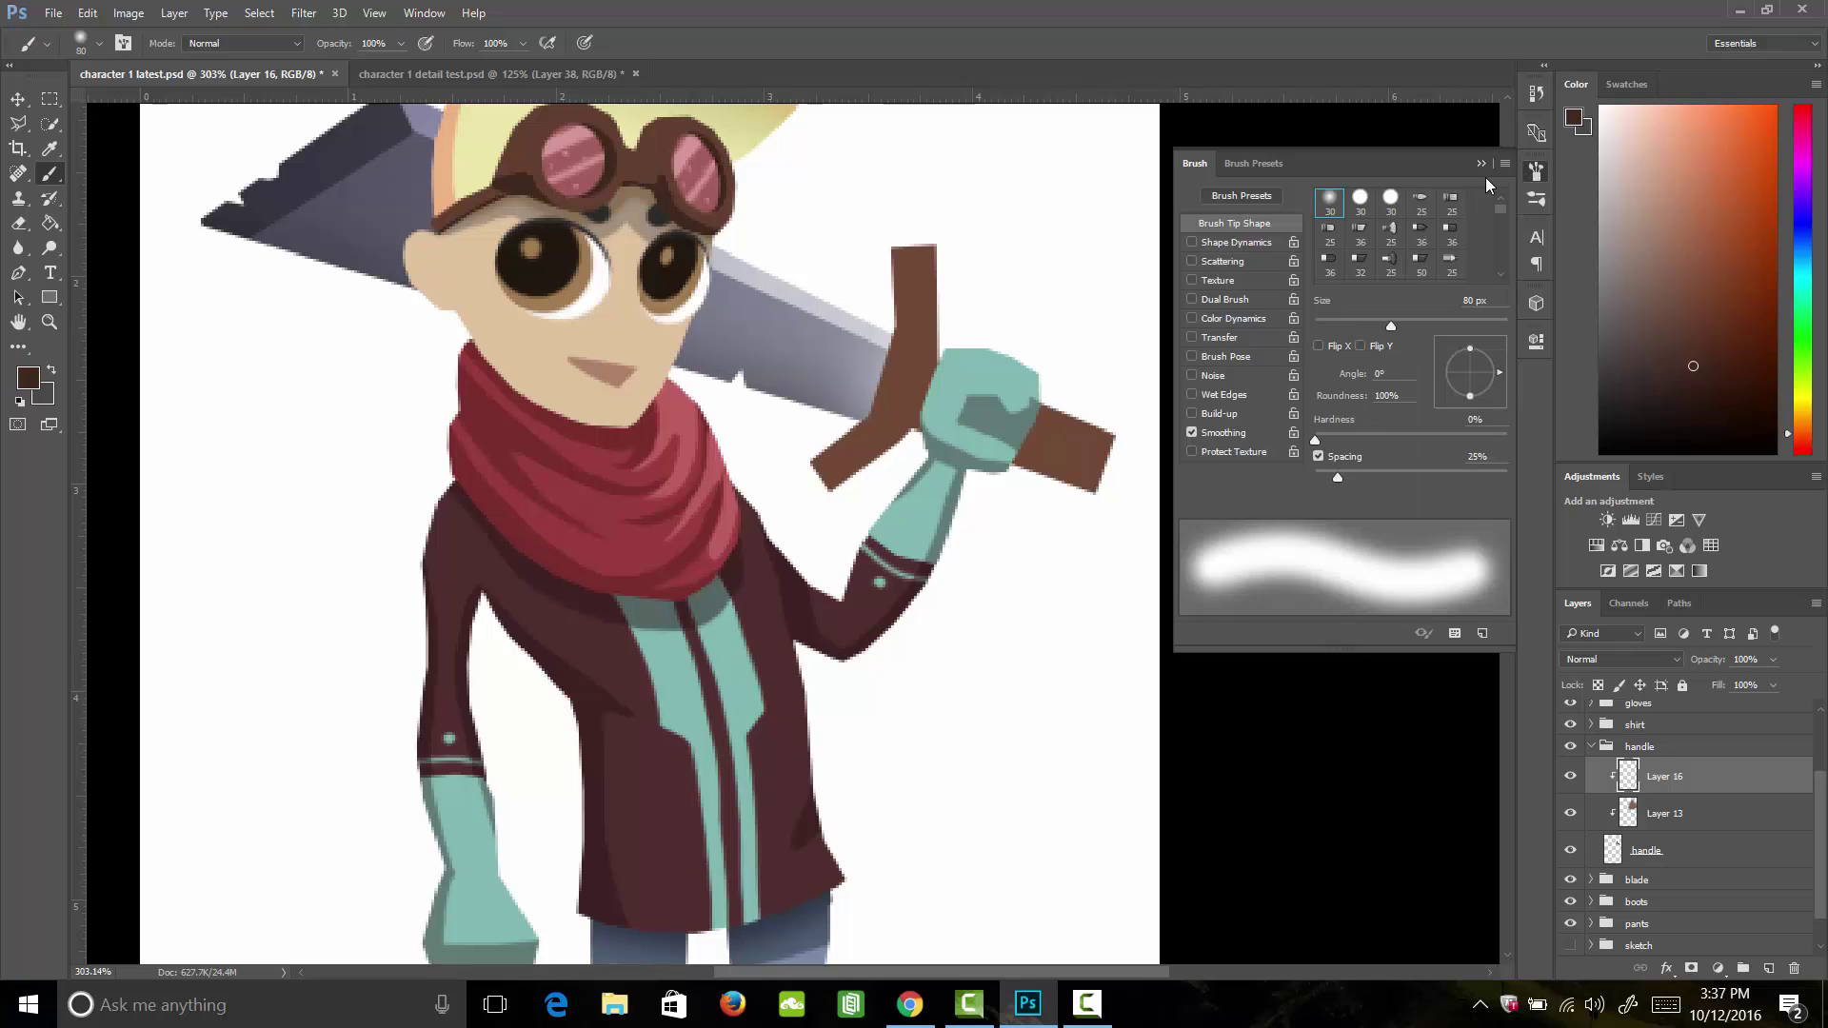
pyautogui.click(1535, 173)
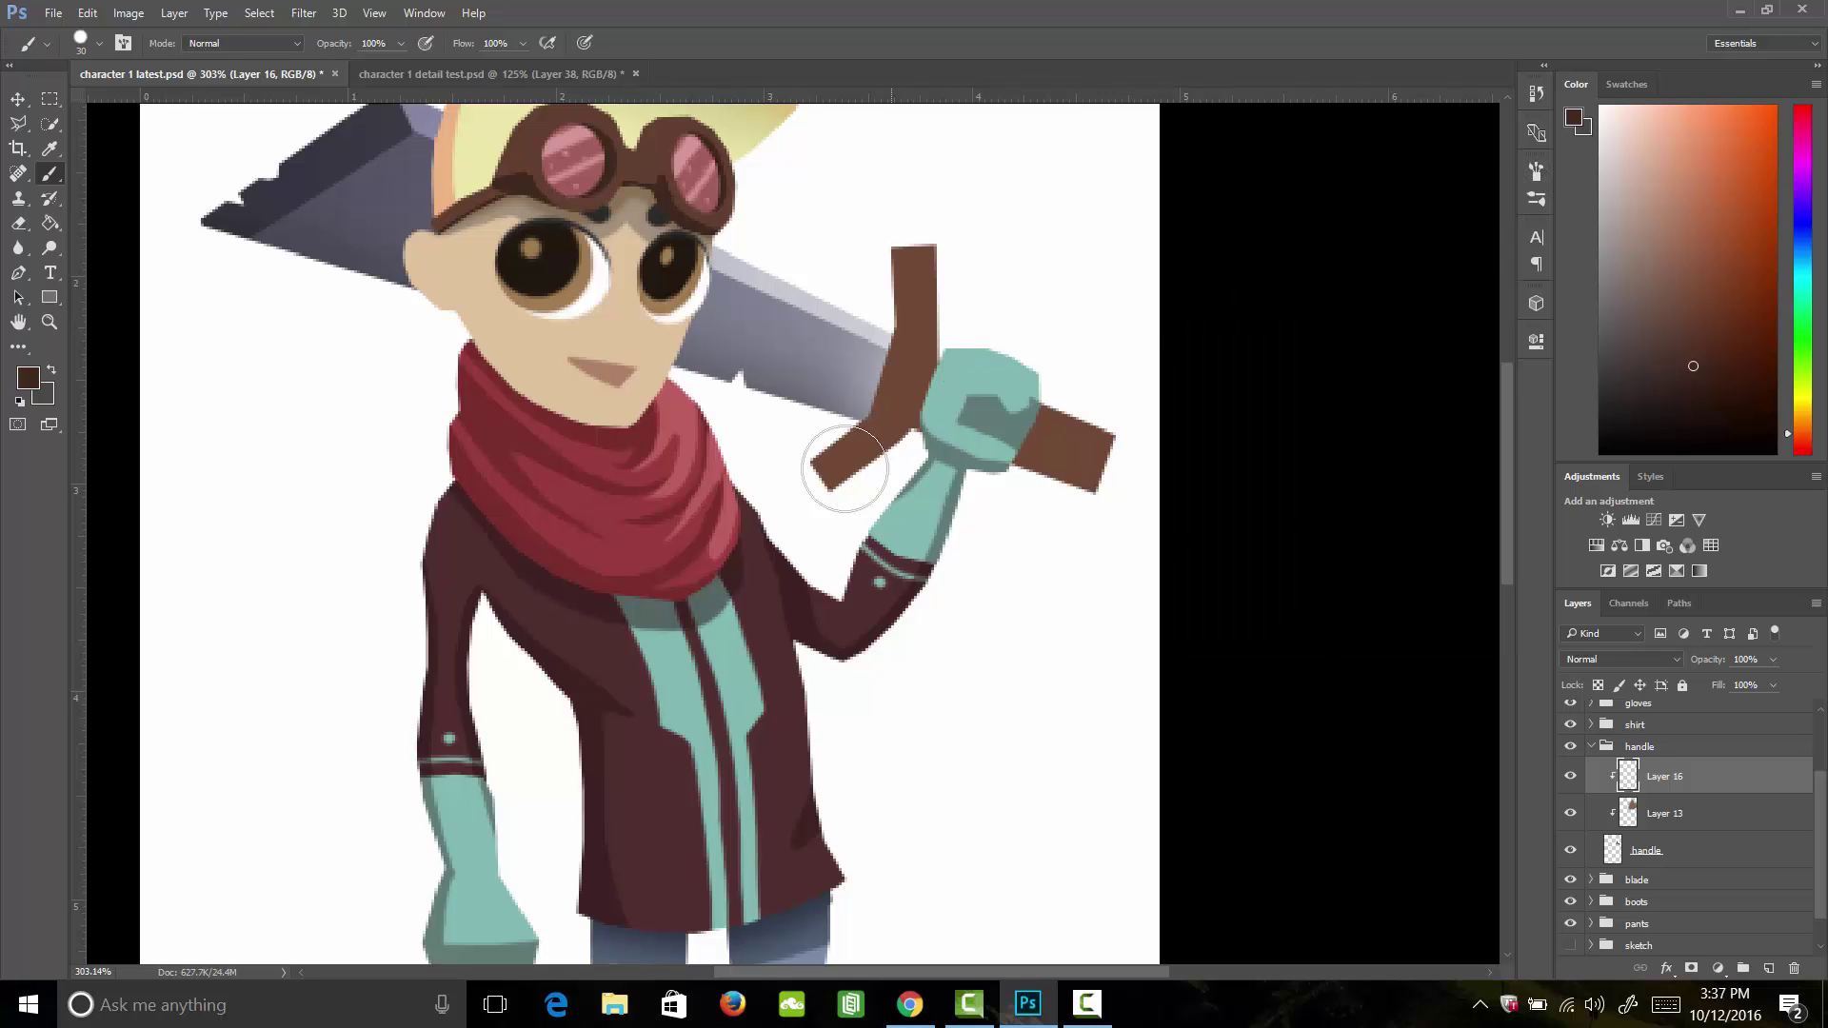
# Step: With the brush reduced to 10 px, paint dark shading under the lower crossguard arm and grip, plus a round dark spot at the guard's centre
pyautogui.press('[')
pyautogui.press('[')
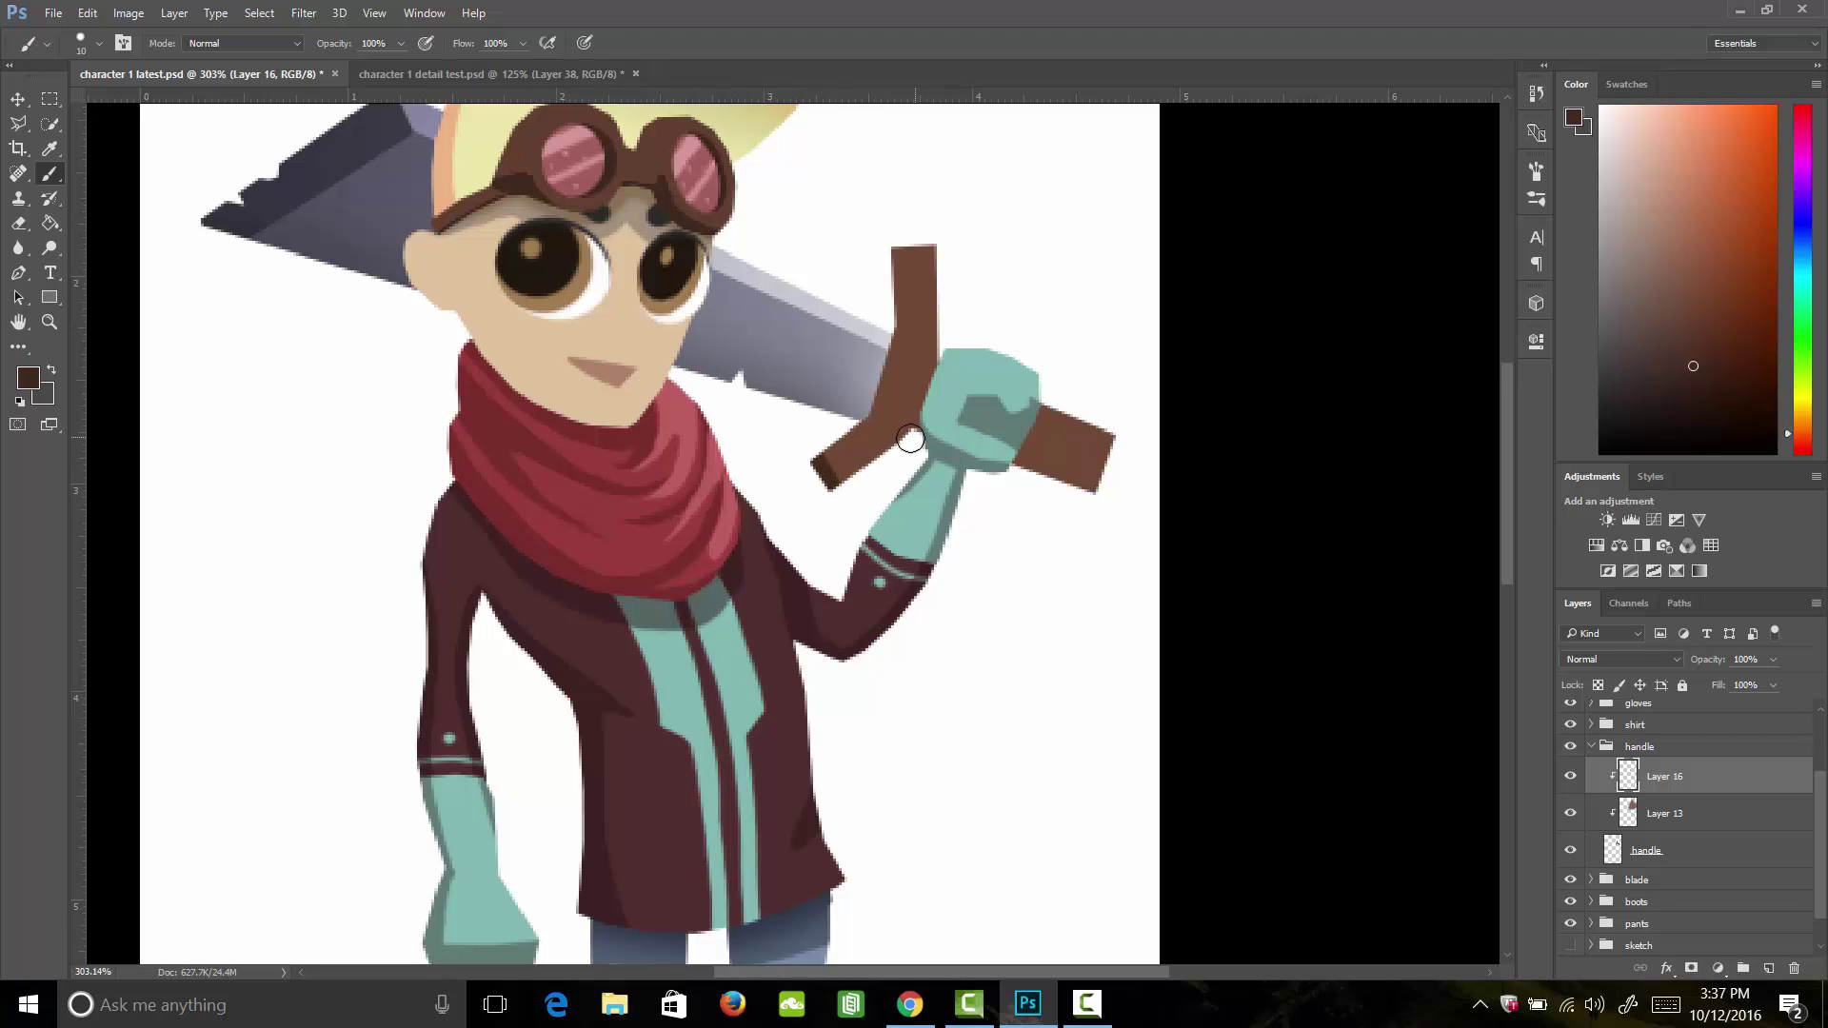
pyautogui.moveTo(922, 430); pyautogui.dragTo(838, 489)
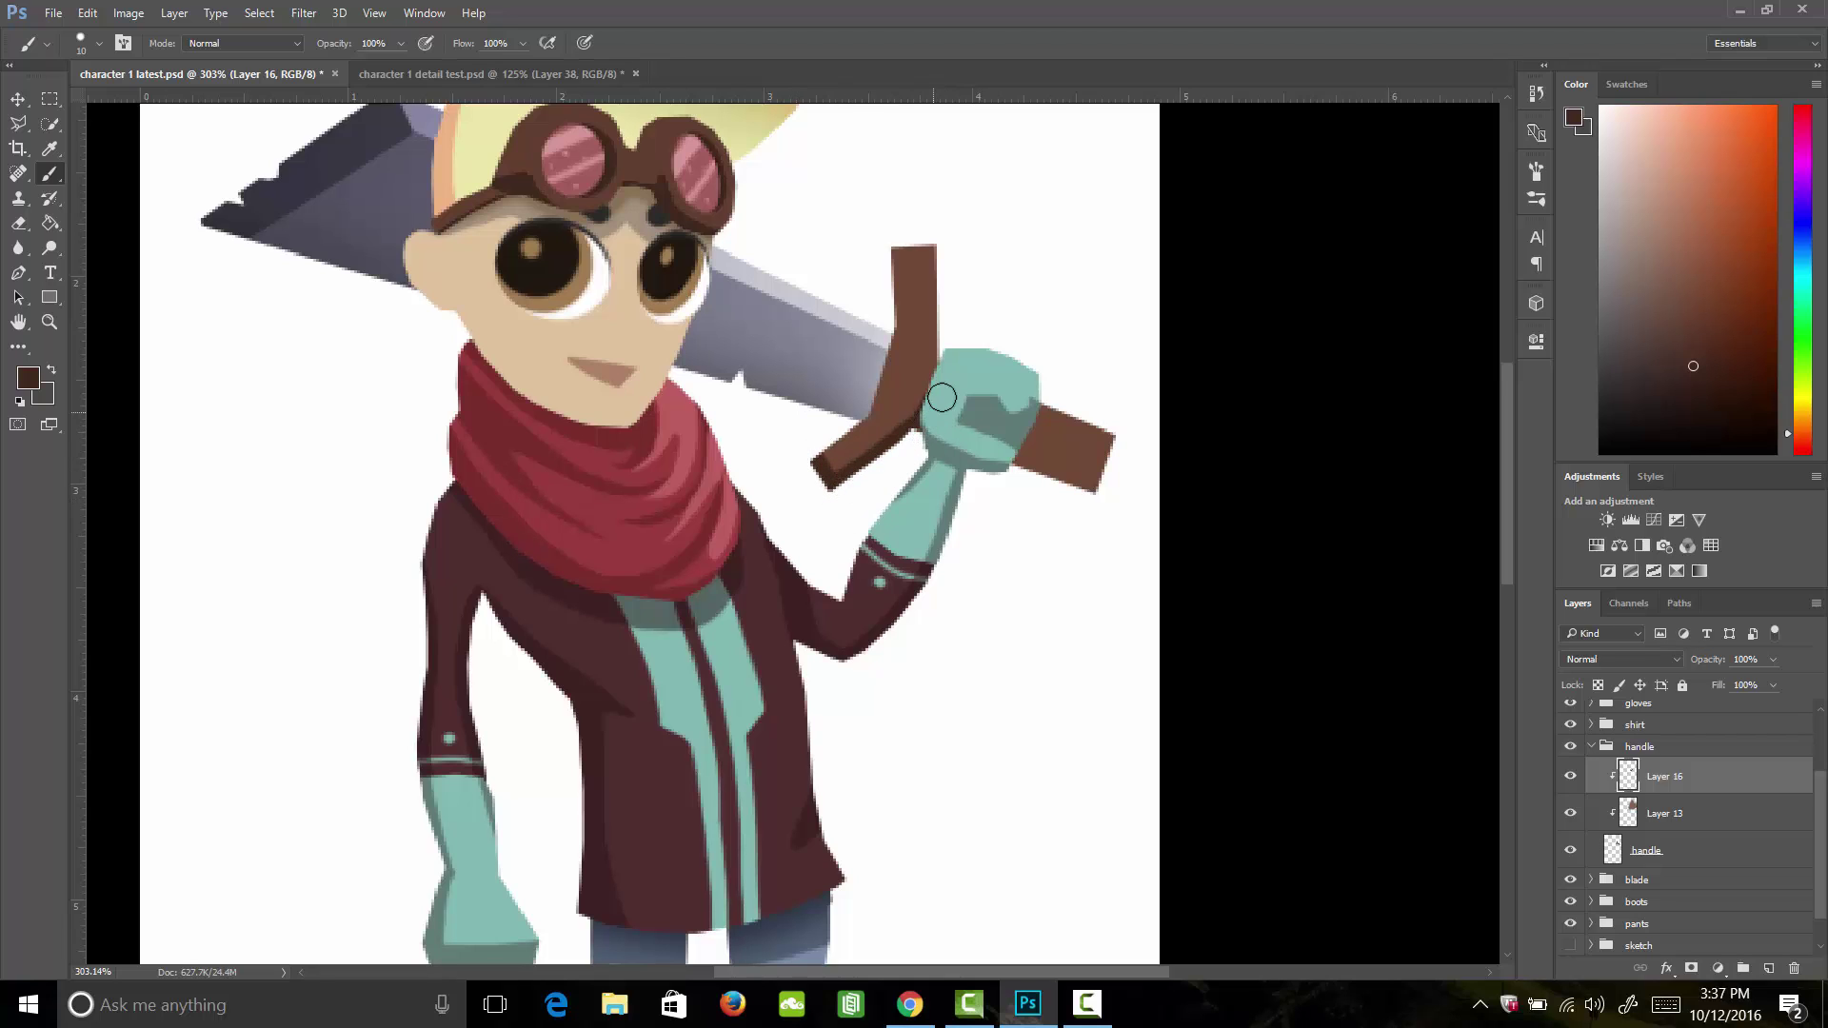
pyautogui.moveTo(1008, 469)
pyautogui.mouseDown()
pyautogui.moveTo(1094, 522)
pyautogui.moveTo(993, 464)
pyautogui.moveTo(1104, 514)
pyautogui.moveTo(997, 463)
pyautogui.moveTo(1116, 502)
pyautogui.moveTo(1002, 460)
pyautogui.mouseUp()
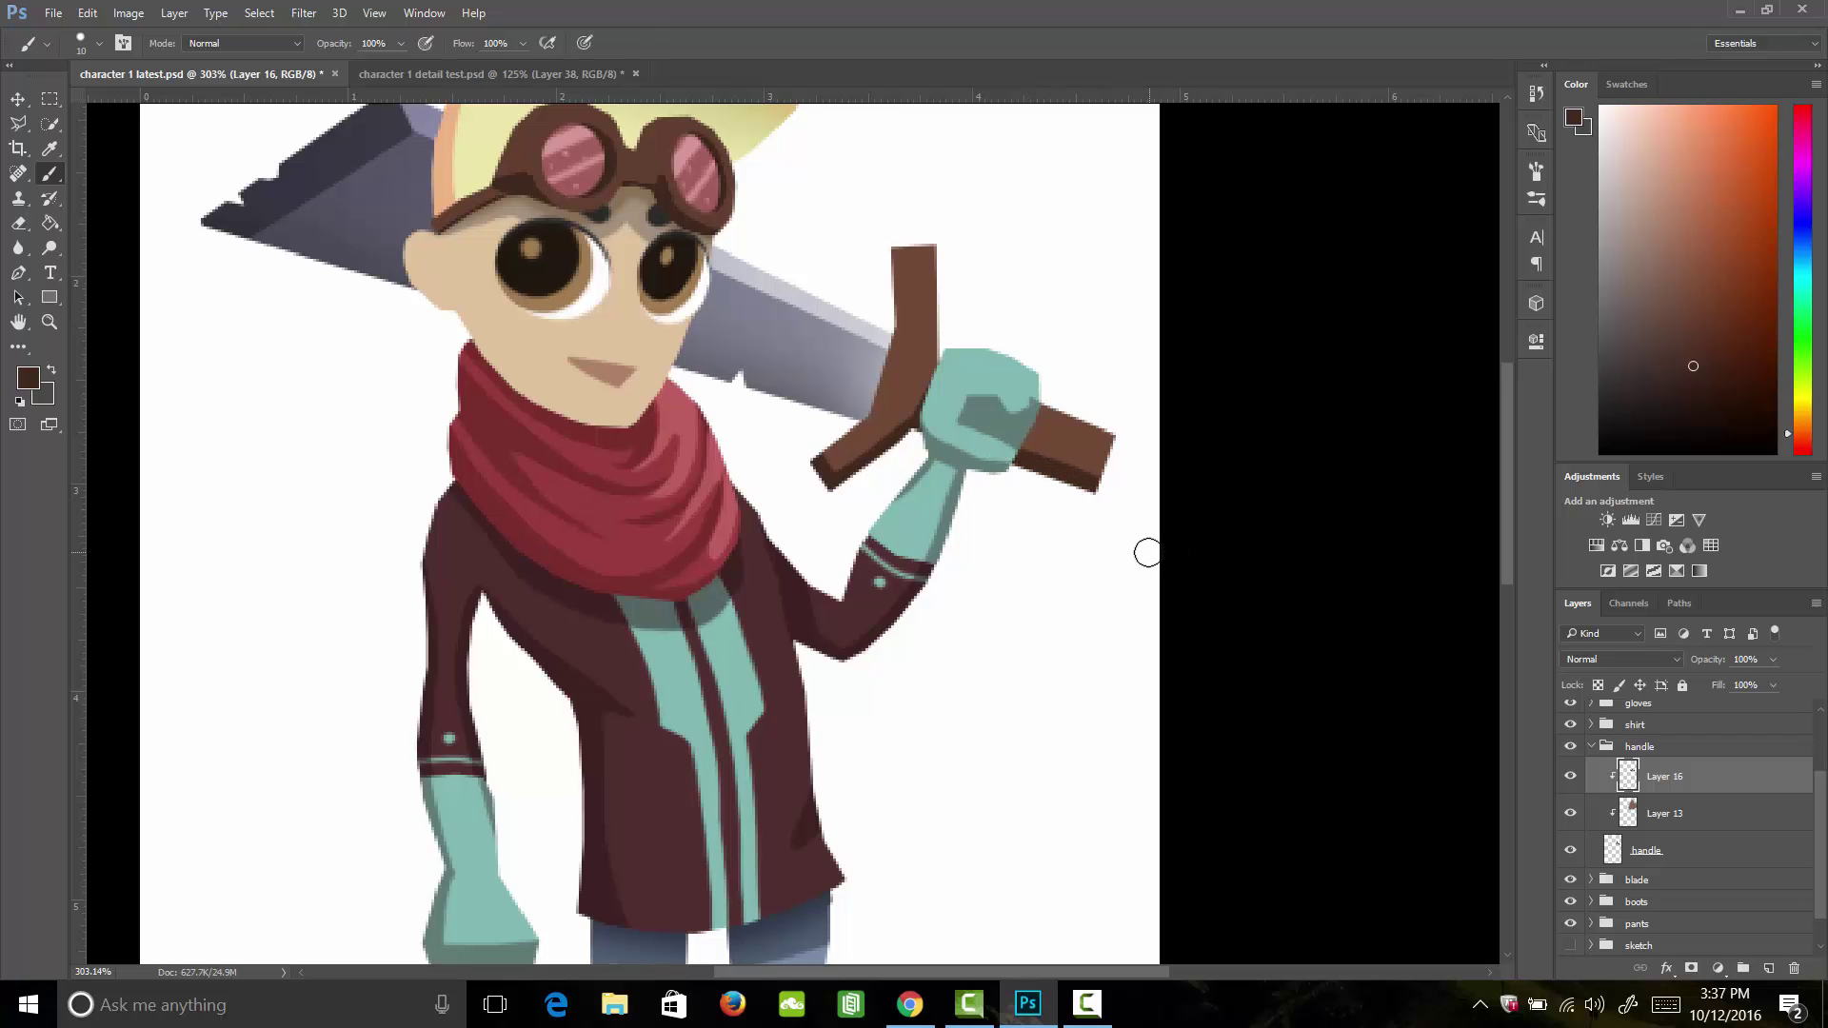
pyautogui.click(902, 384)
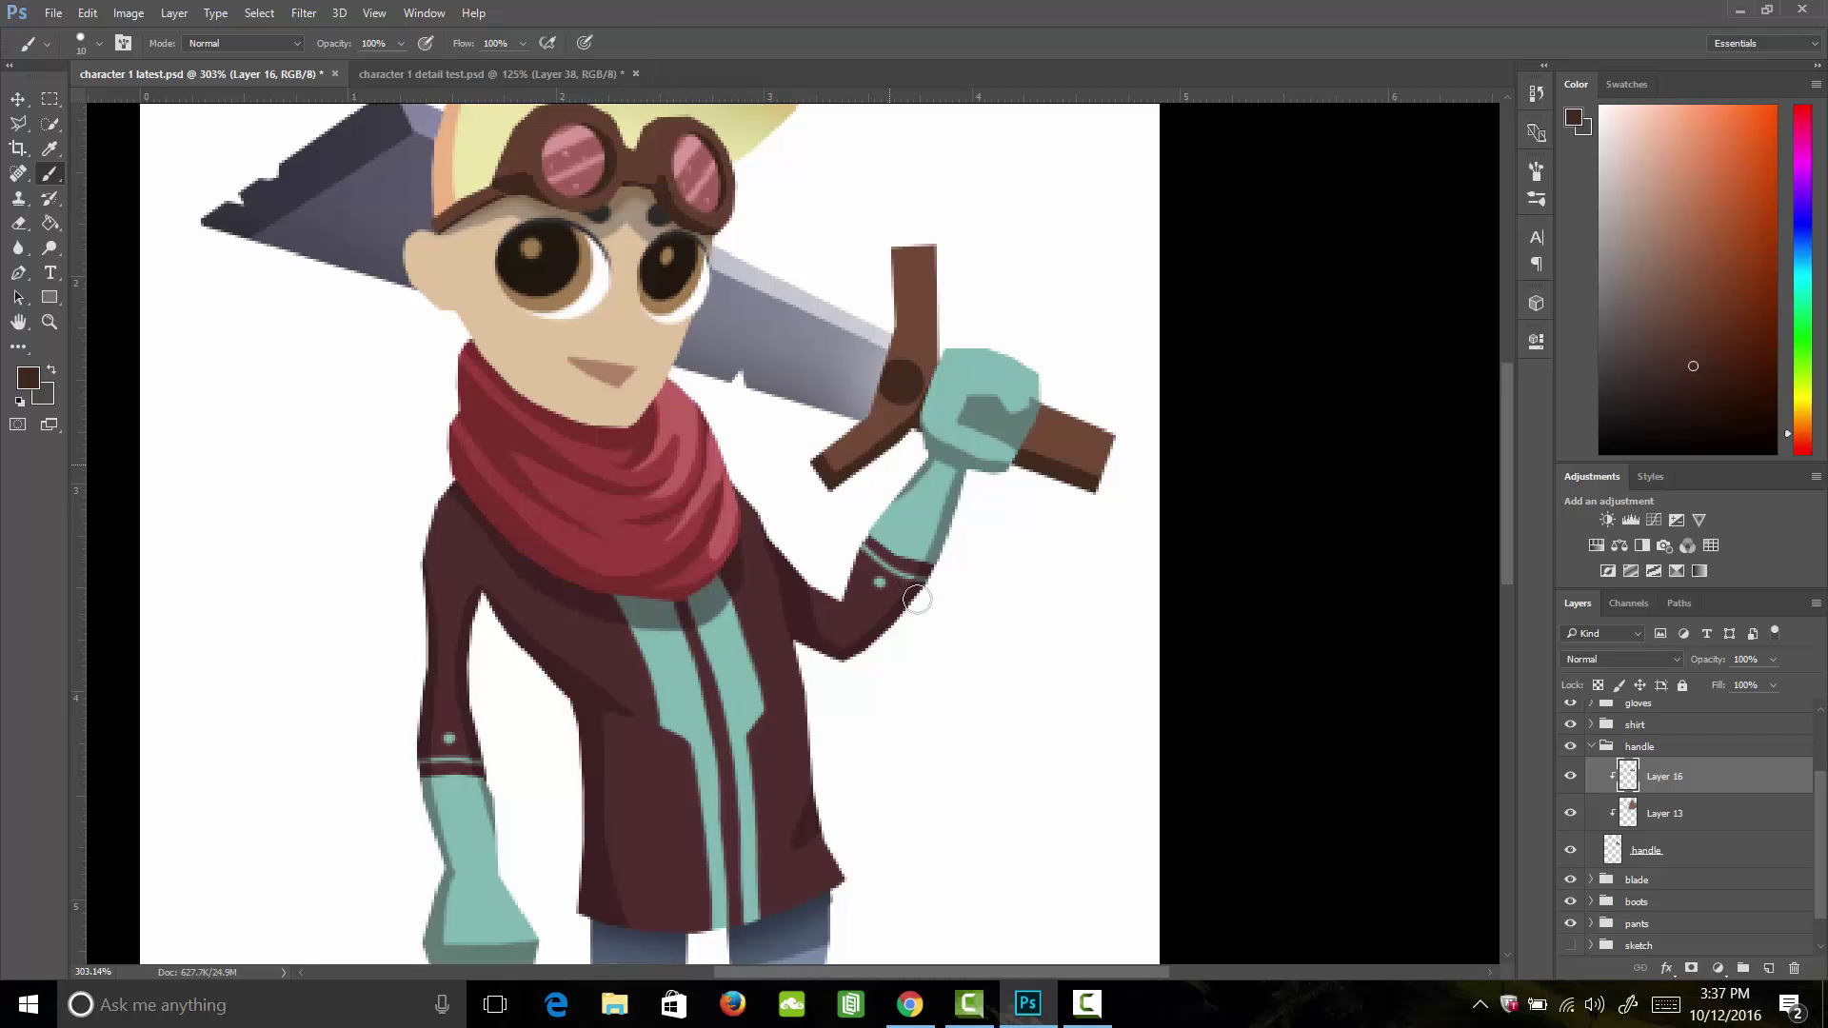
# Step: Add another clipped layer in the handle group and place it above Layer 16
pyautogui.click(1673, 816)
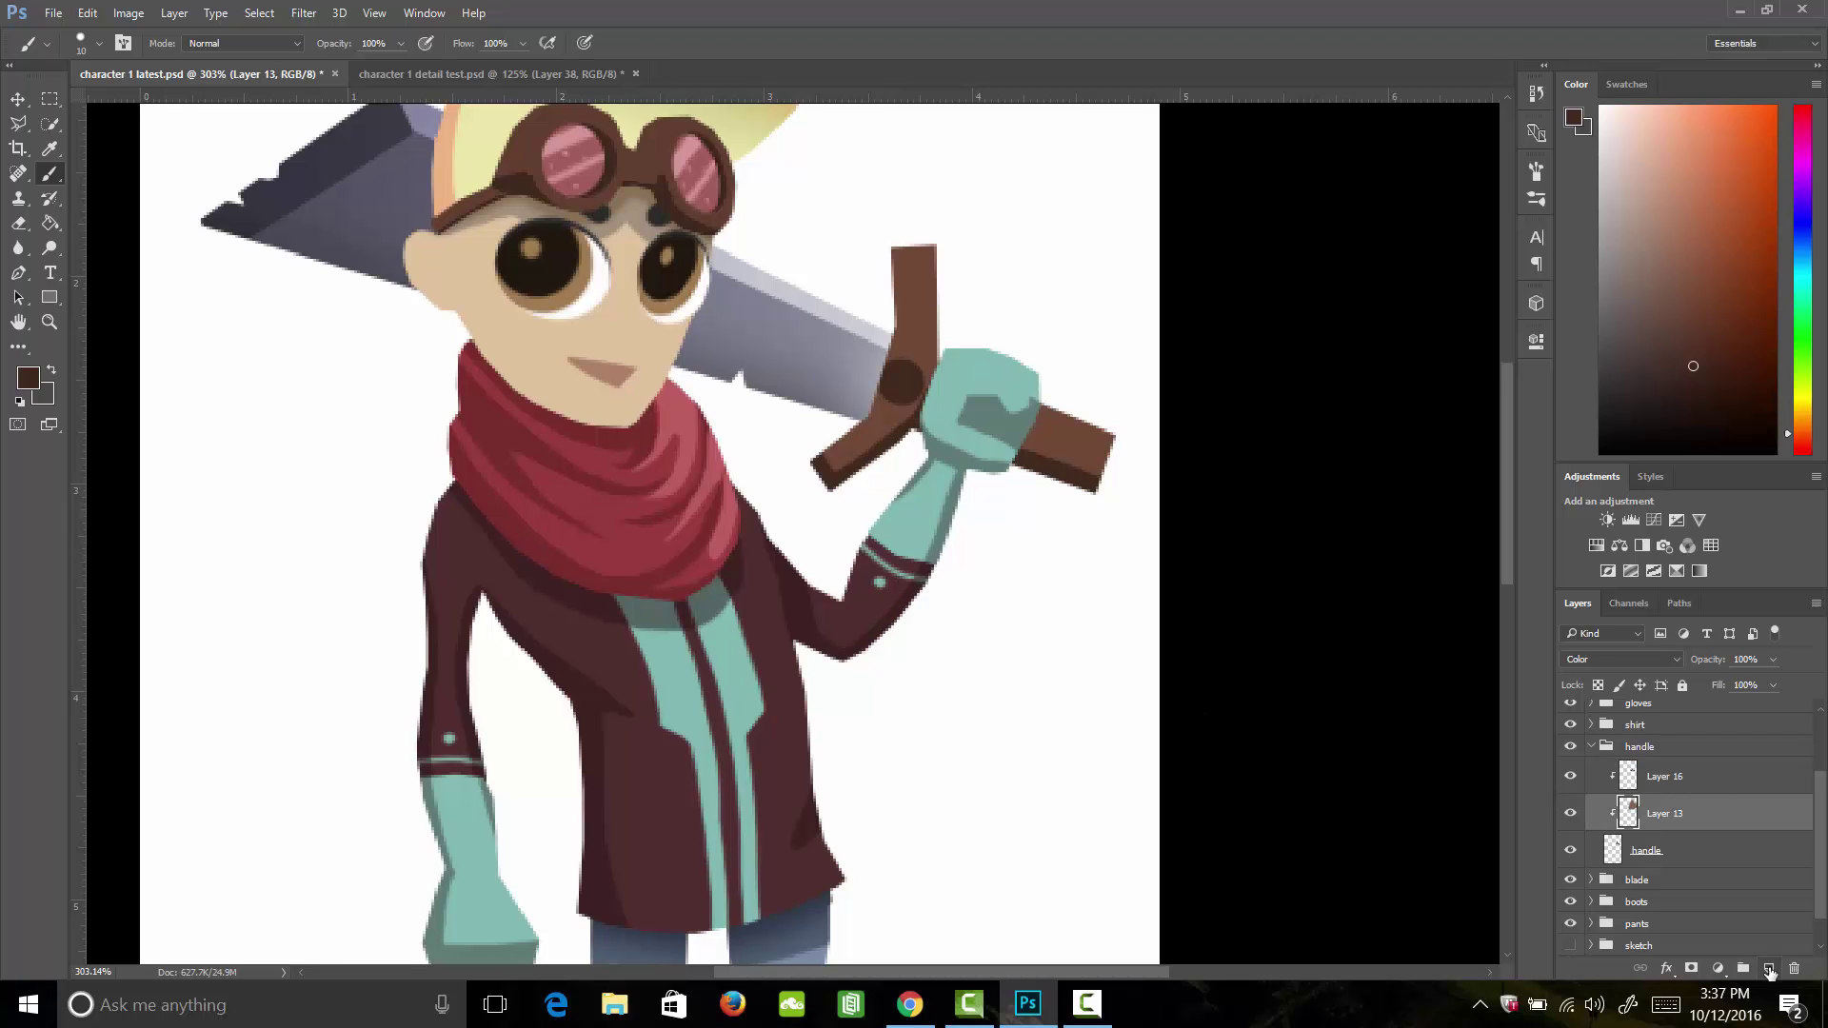
pyautogui.click(1768, 968)
pyautogui.moveTo(1664, 814); pyautogui.dragTo(1659, 769)
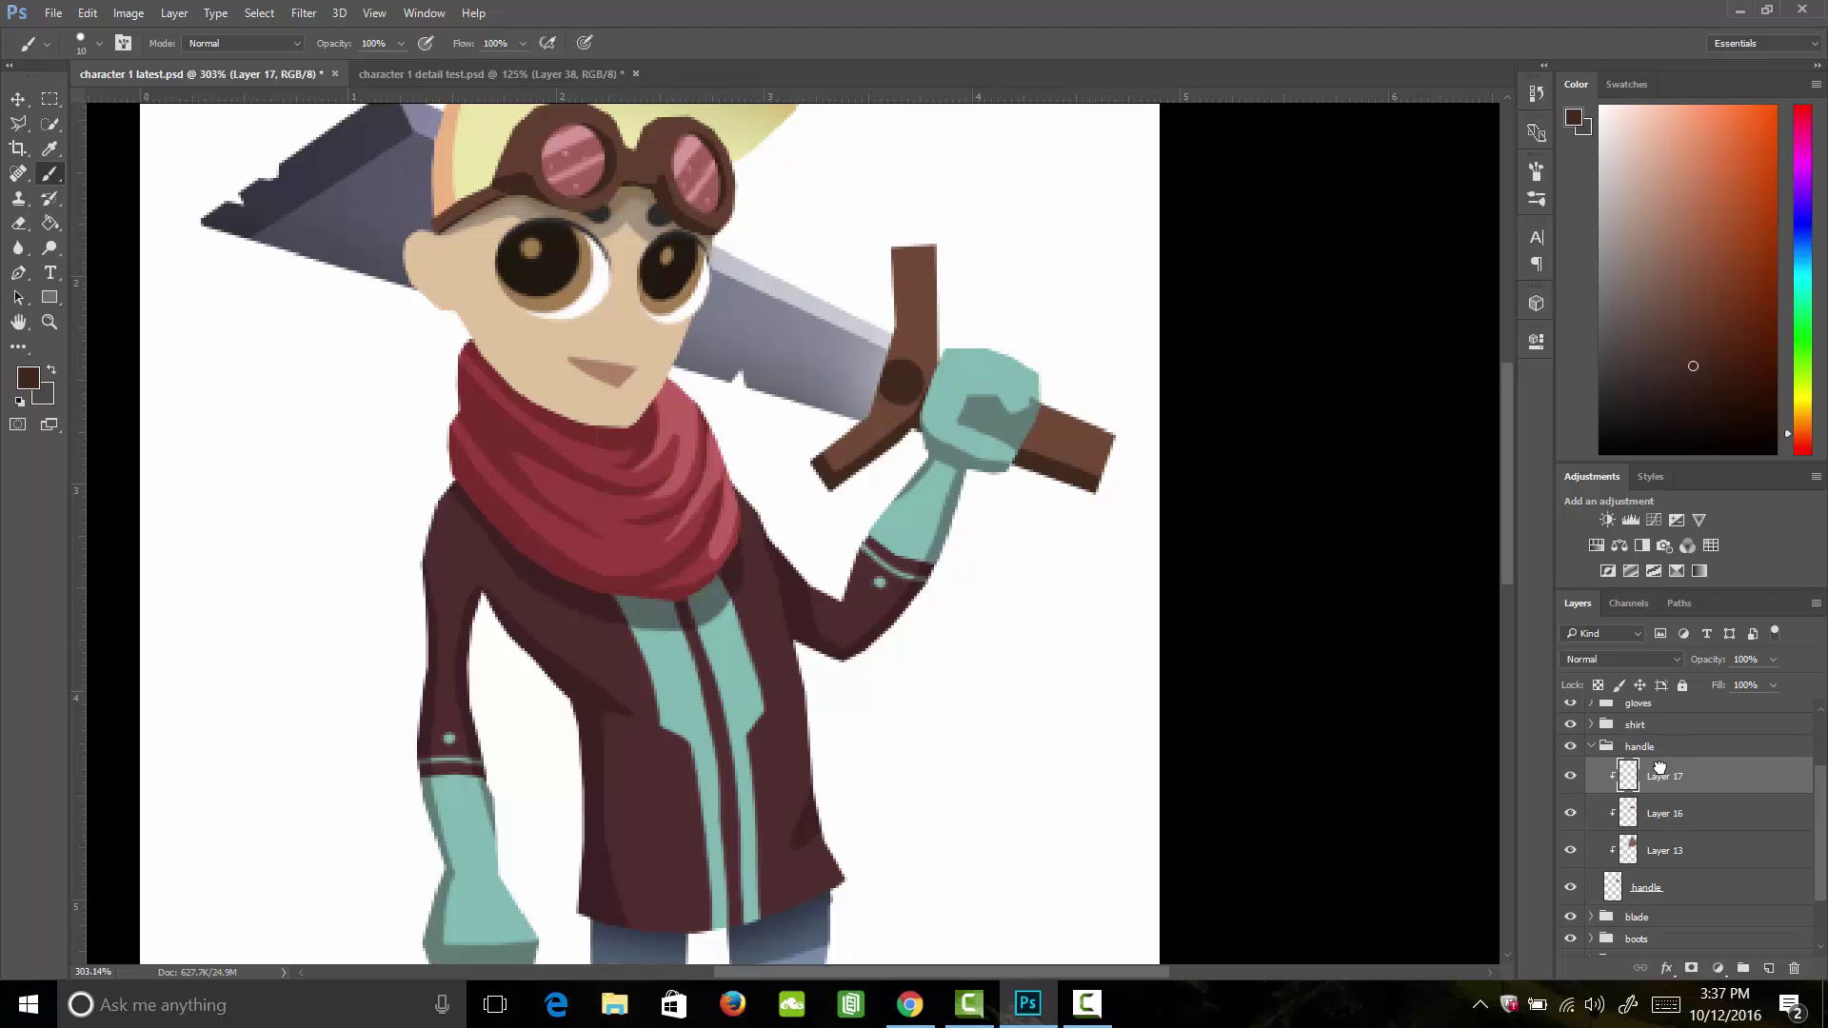
# Step: Sample the grip's brown and set the foreground colour to a lighter, less saturated shade of it
pyautogui.press('i')
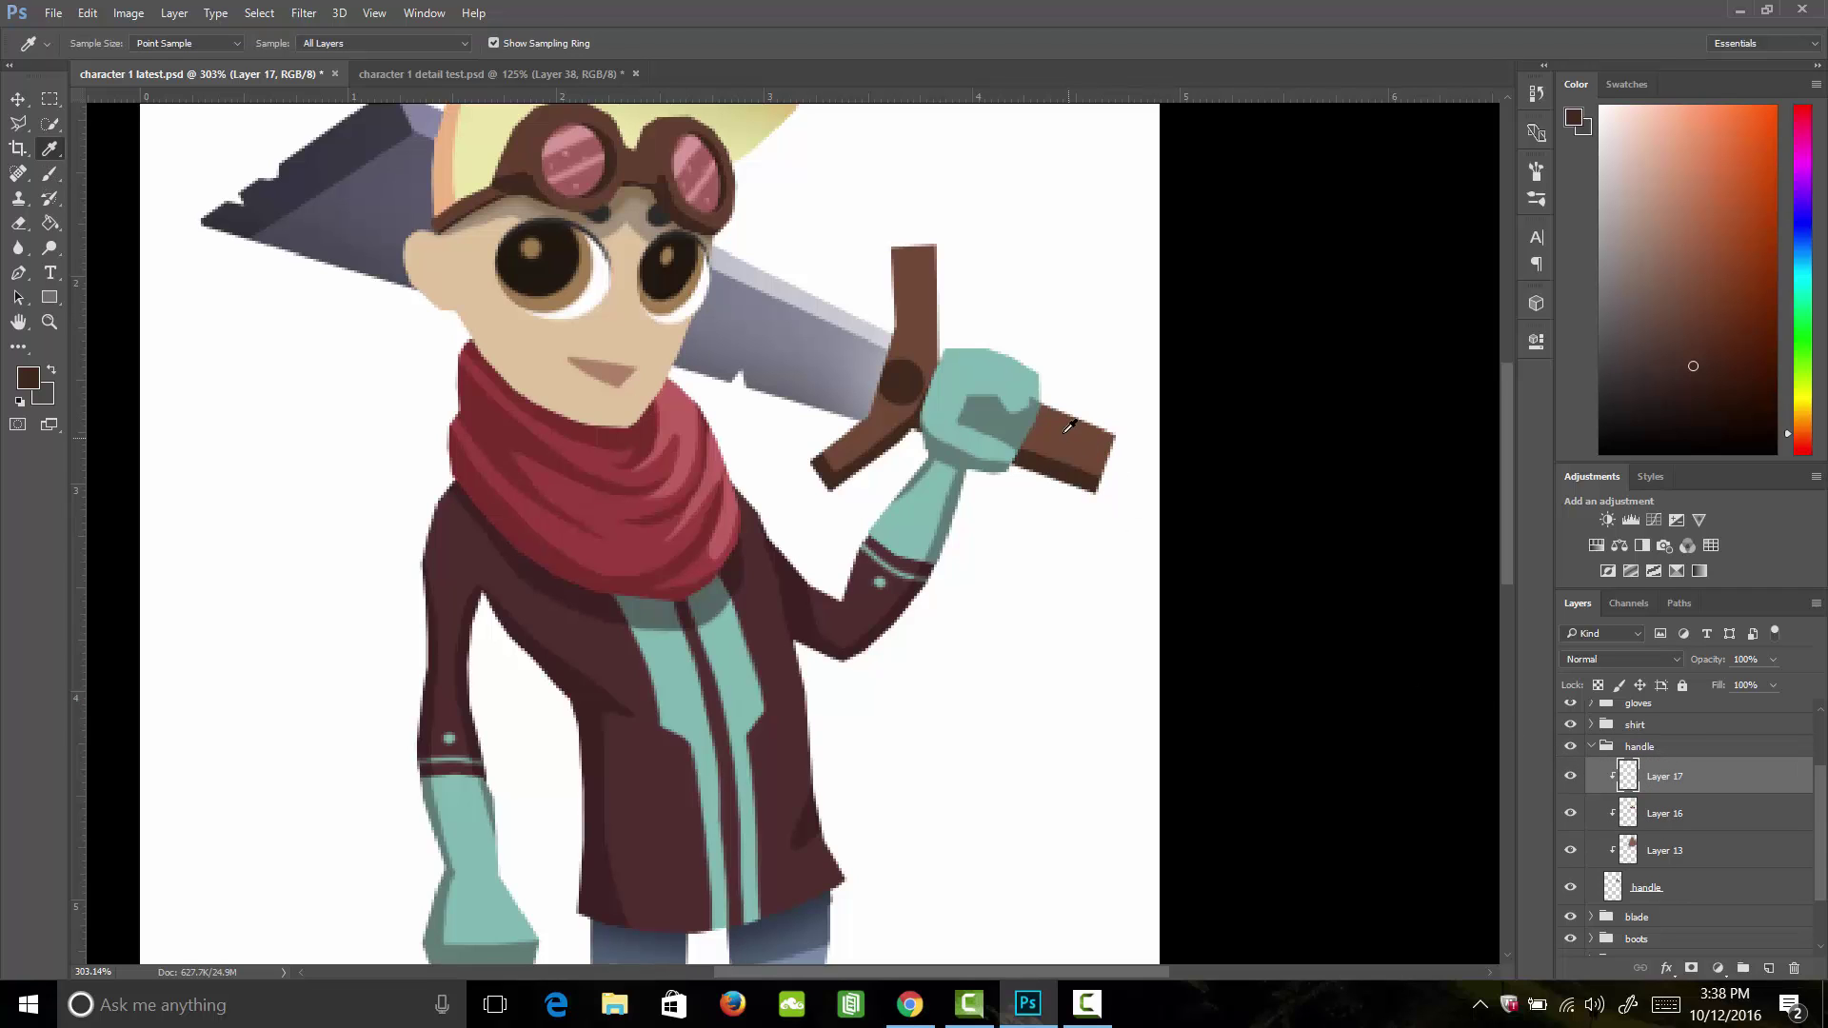
pyautogui.click(1067, 425)
pyautogui.click(29, 378)
pyautogui.moveTo(358, 473); pyautogui.dragTo(344, 456)
pyautogui.click(675, 352)
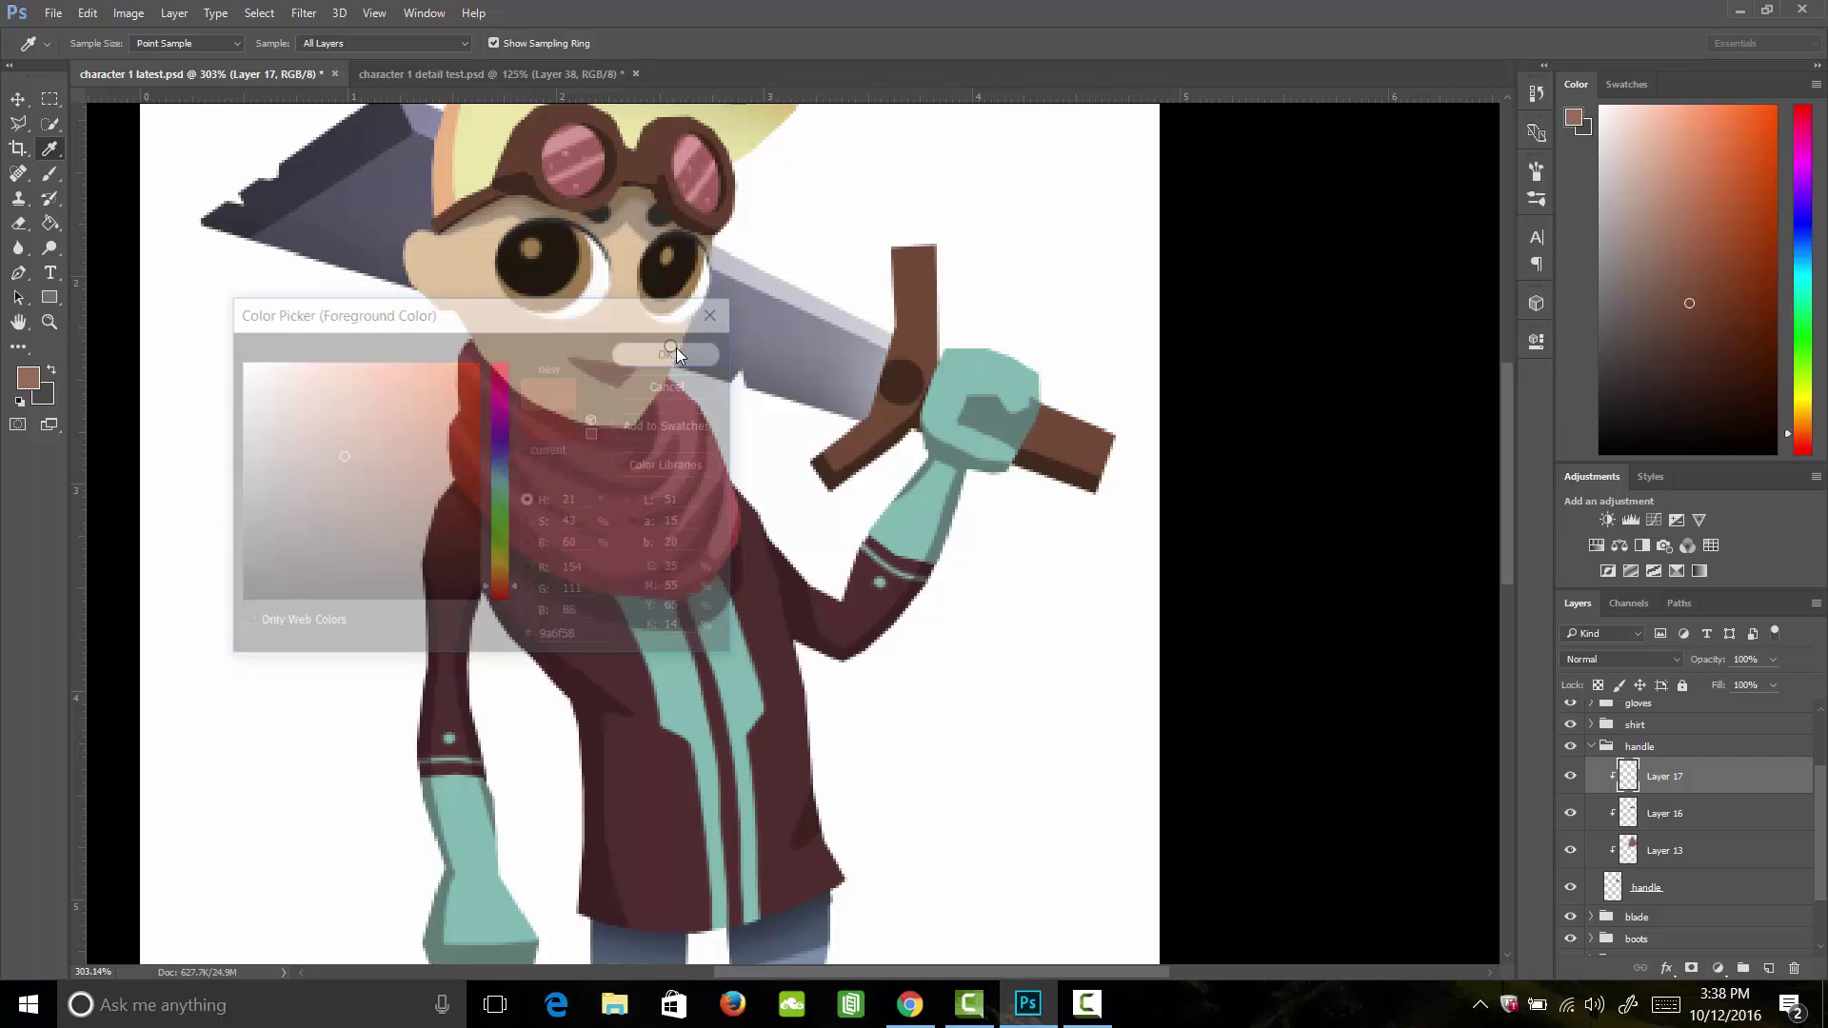
# Step: Paint light brown highlights on the tip of the upper crossguard arm and along the grip's upper edge
pyautogui.press('b')
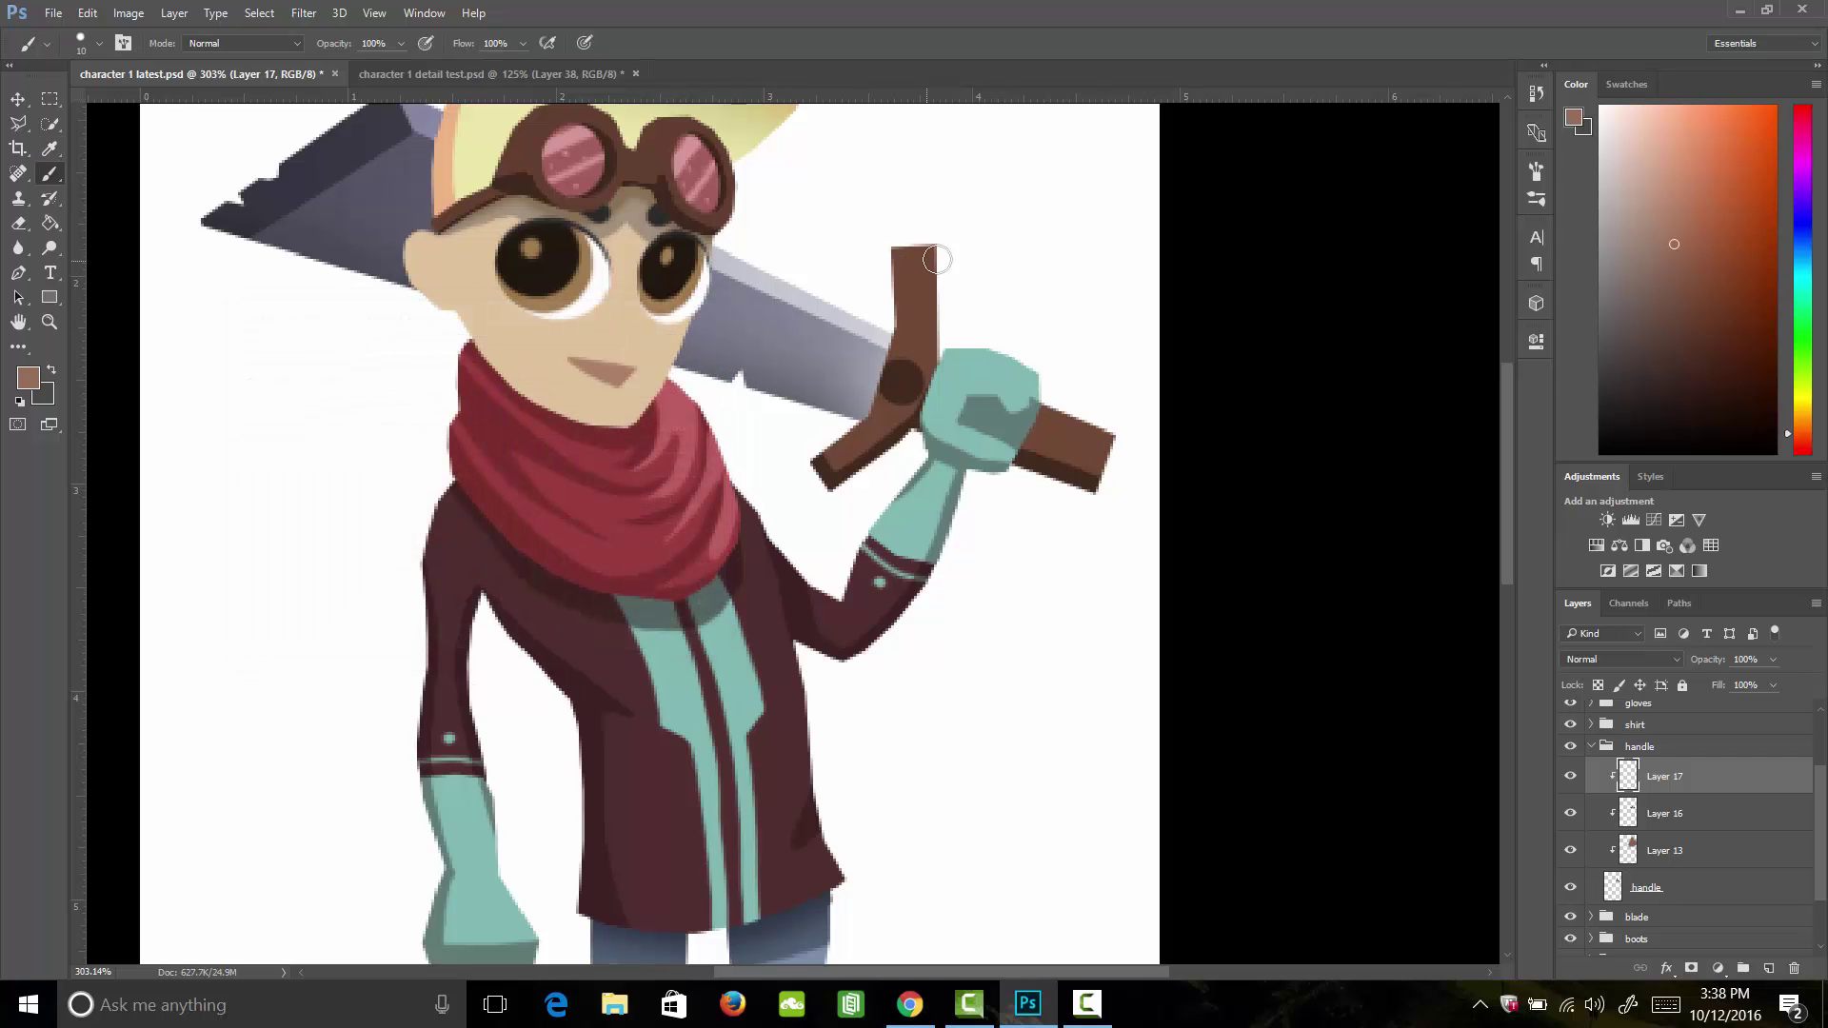
pyautogui.moveTo(942, 243); pyautogui.dragTo(865, 244)
pyautogui.moveTo(1121, 428); pyautogui.dragTo(1037, 404)
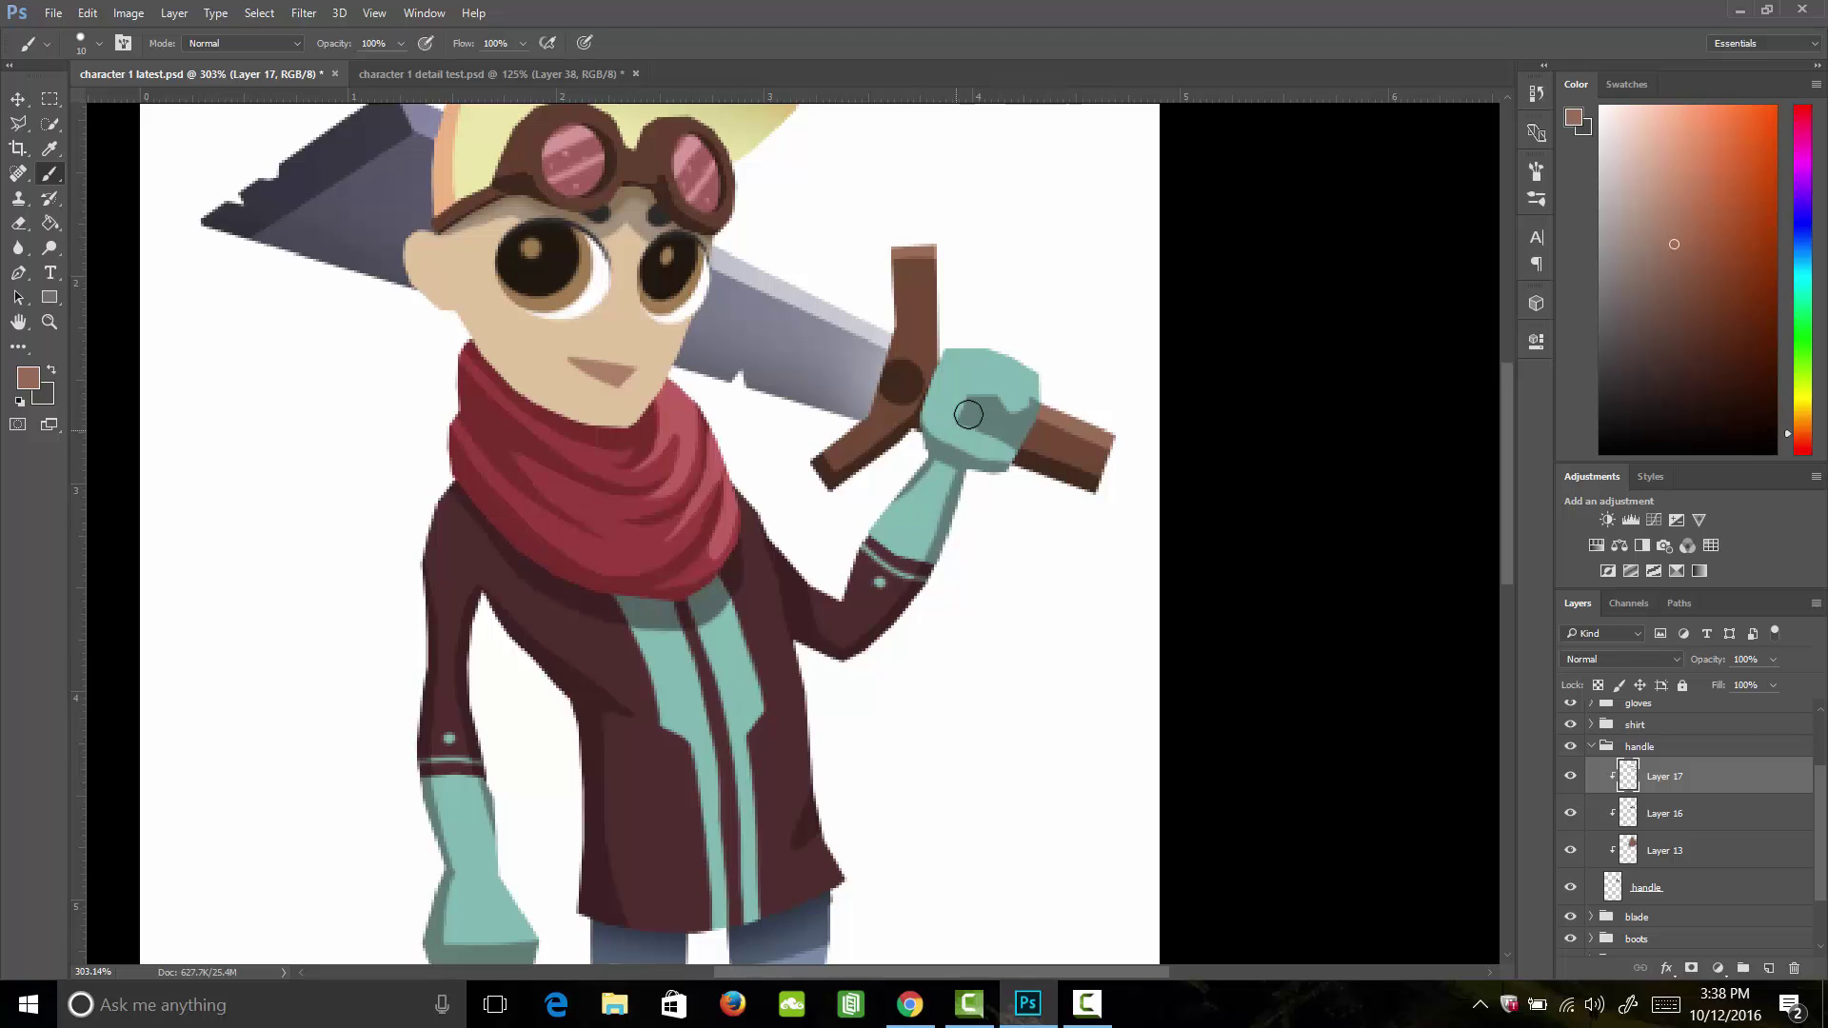
pyautogui.click(905, 382)
# Step: On a new unclipped layer above Layer 17, paint a round gem at the crossguard's centre in the glove's shadow teal
pyautogui.click(1768, 968)
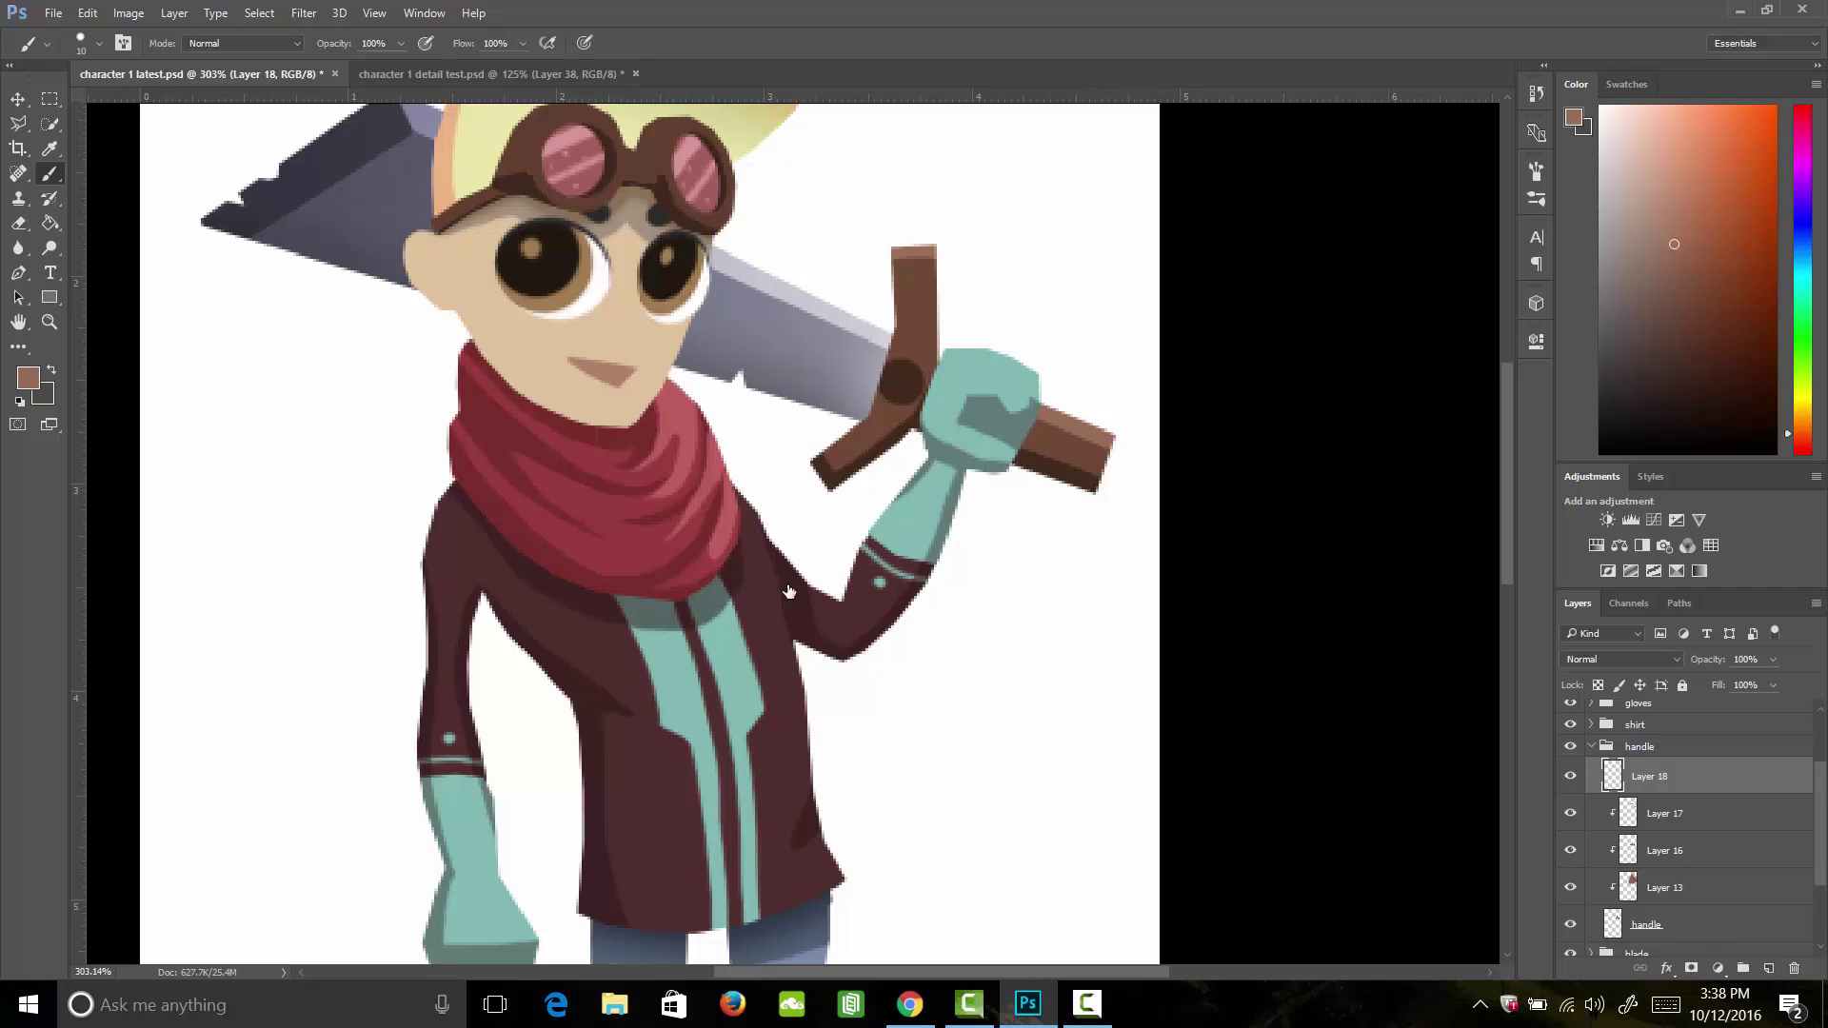
pyautogui.press('i')
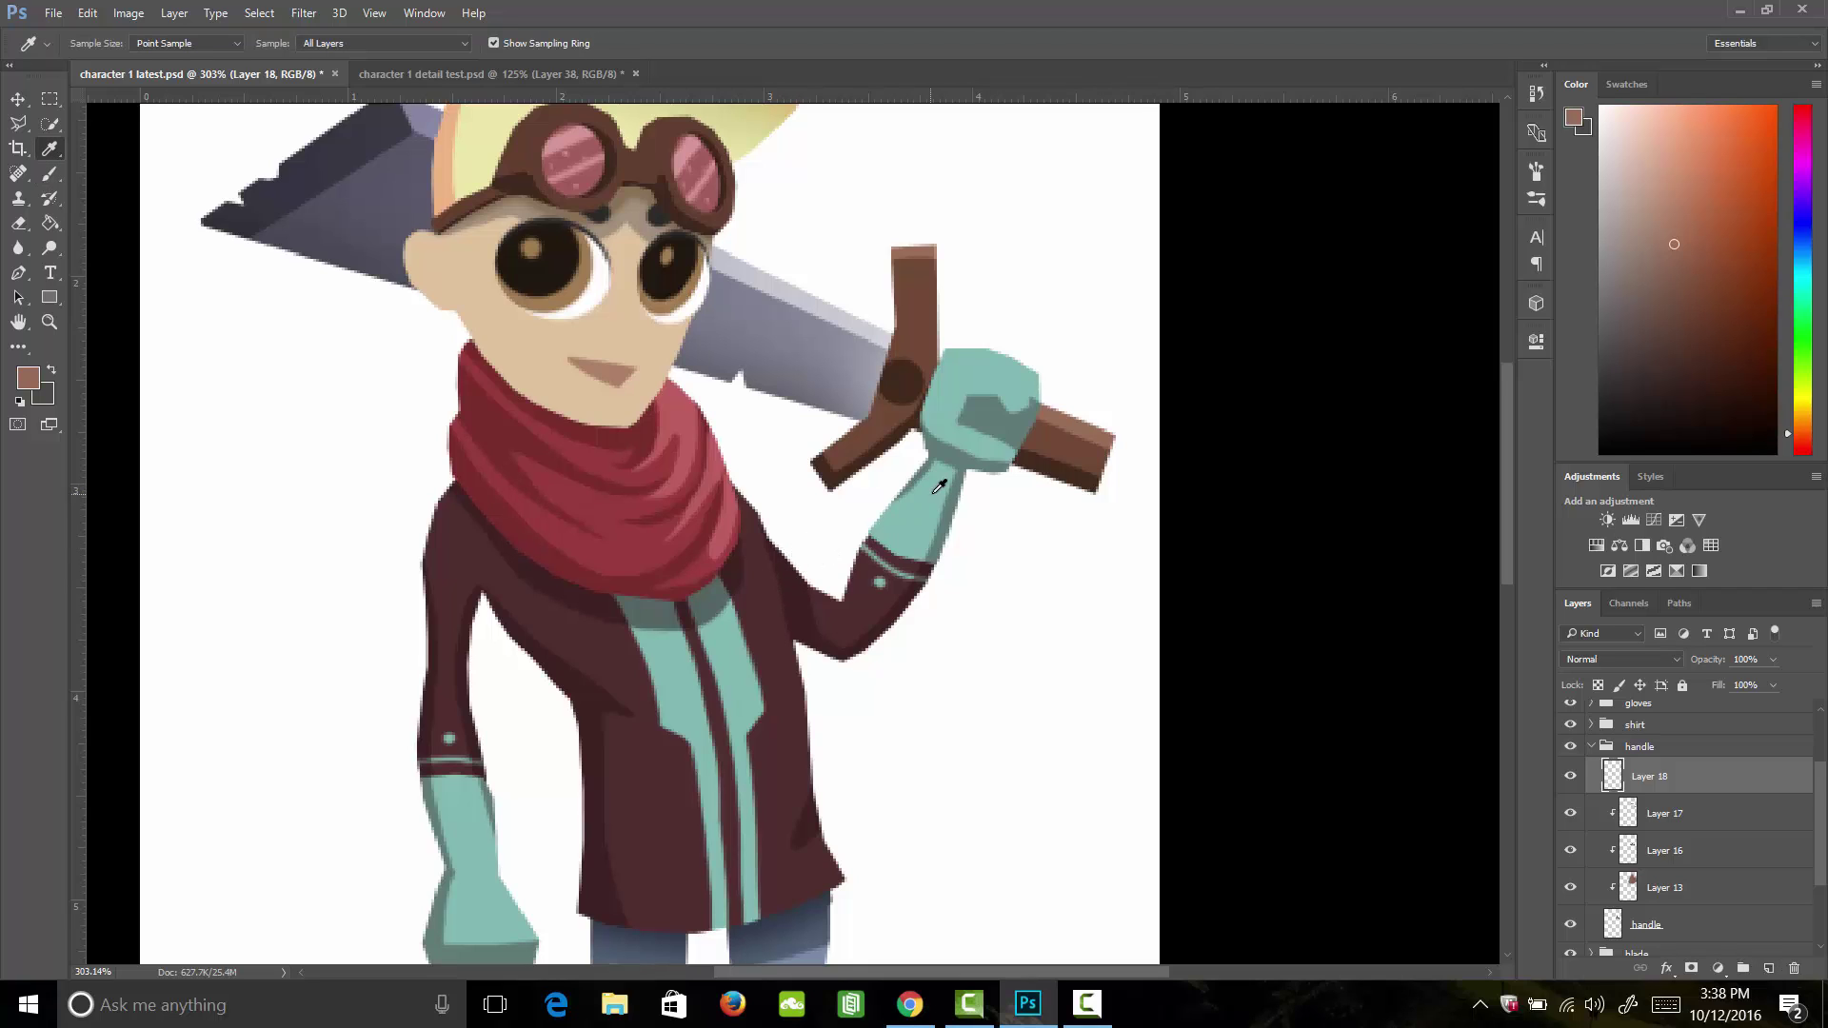
pyautogui.click(992, 407)
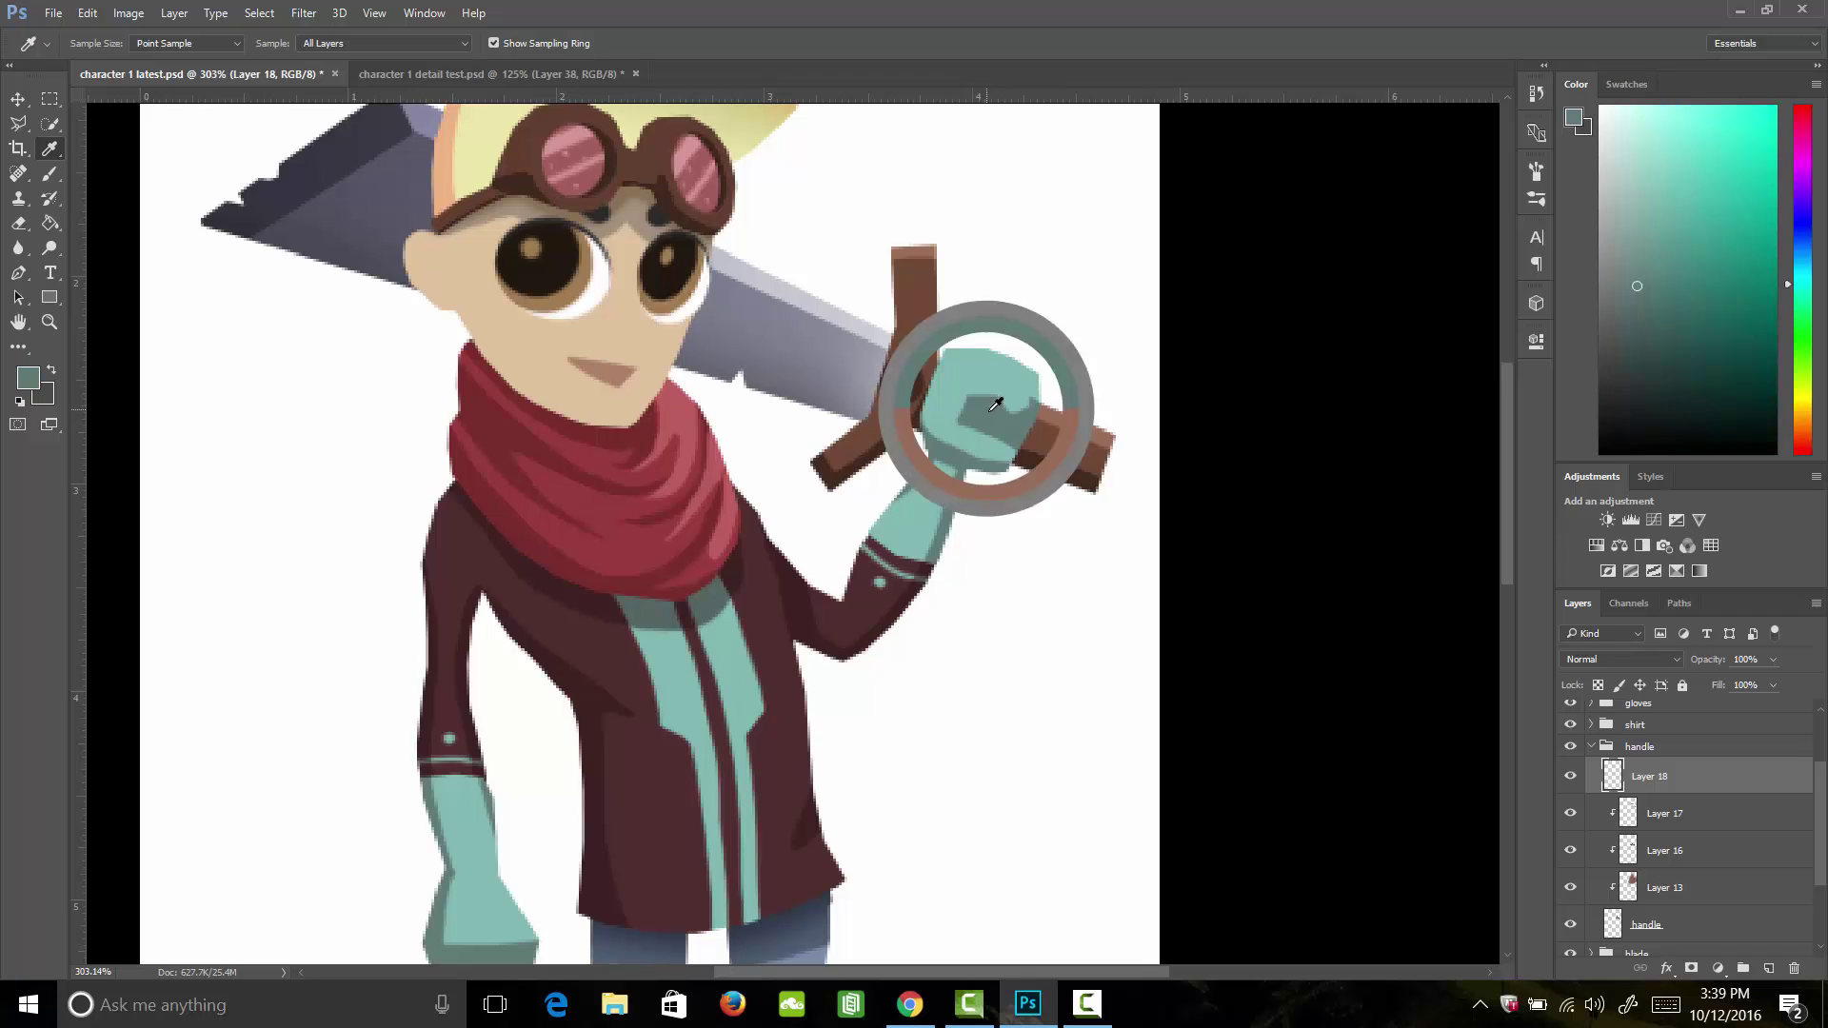
pyautogui.press('b')
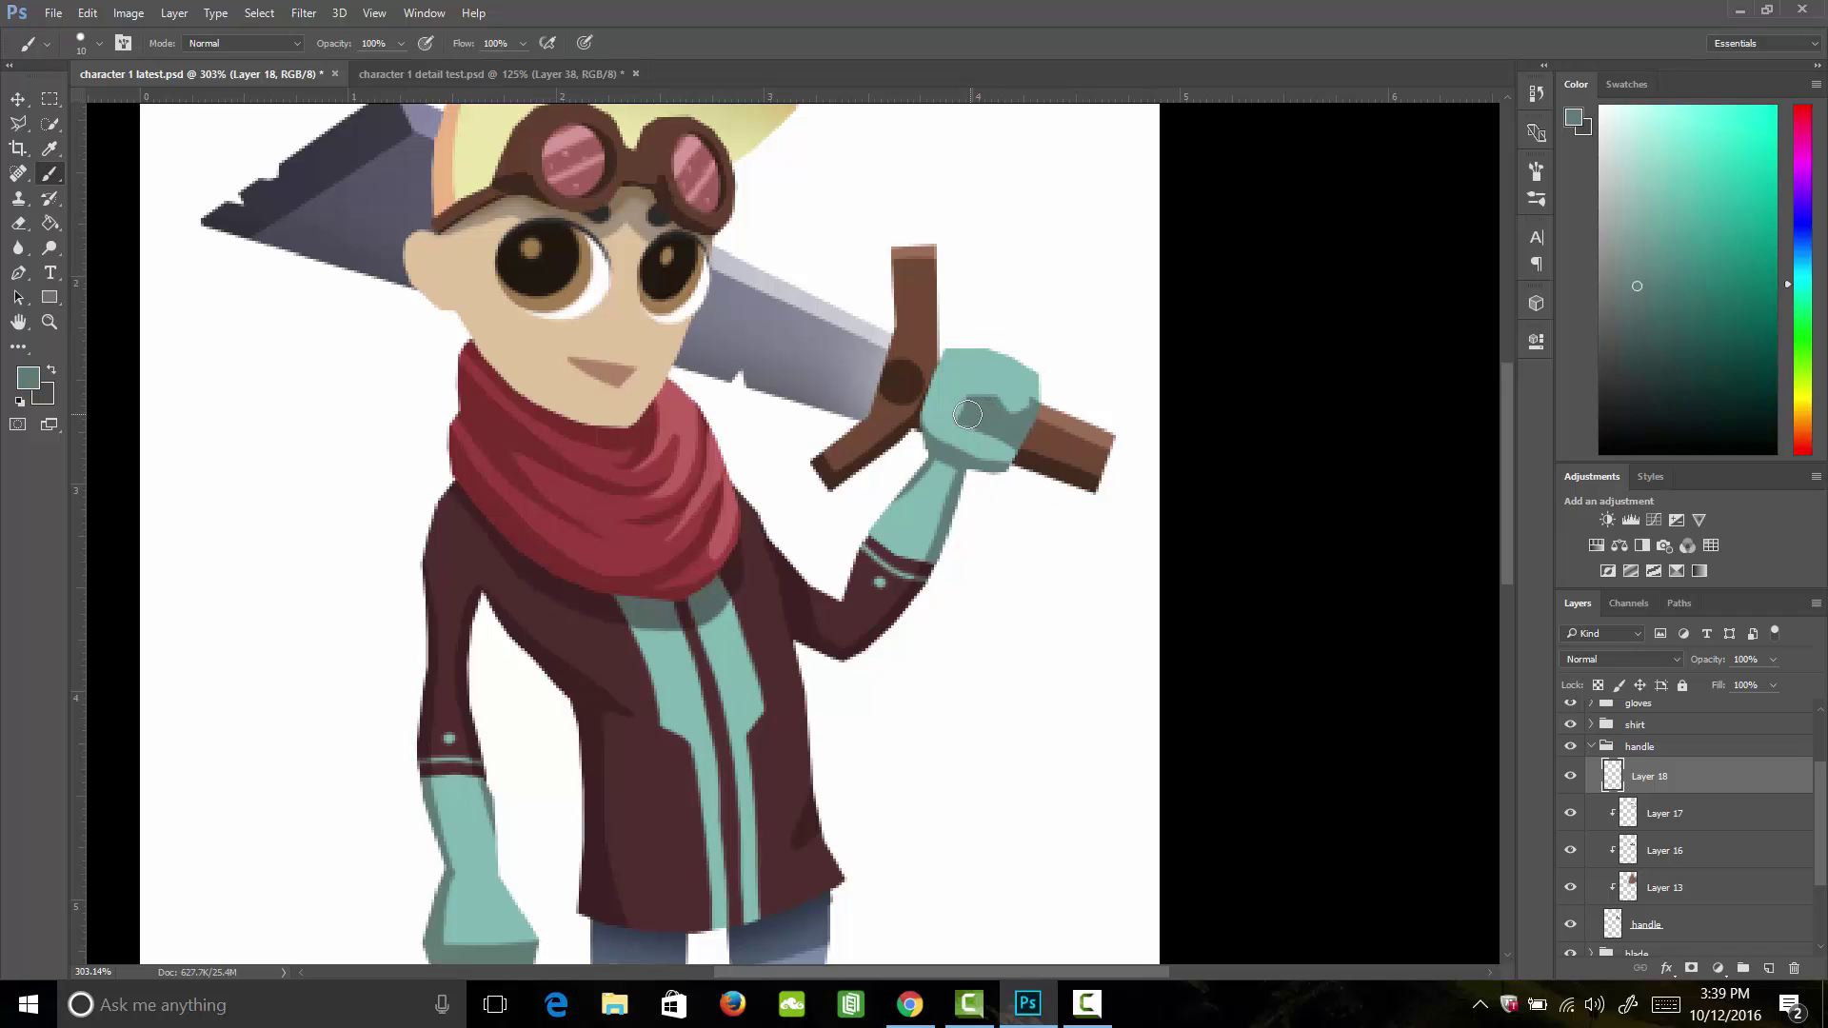
pyautogui.click(899, 373)
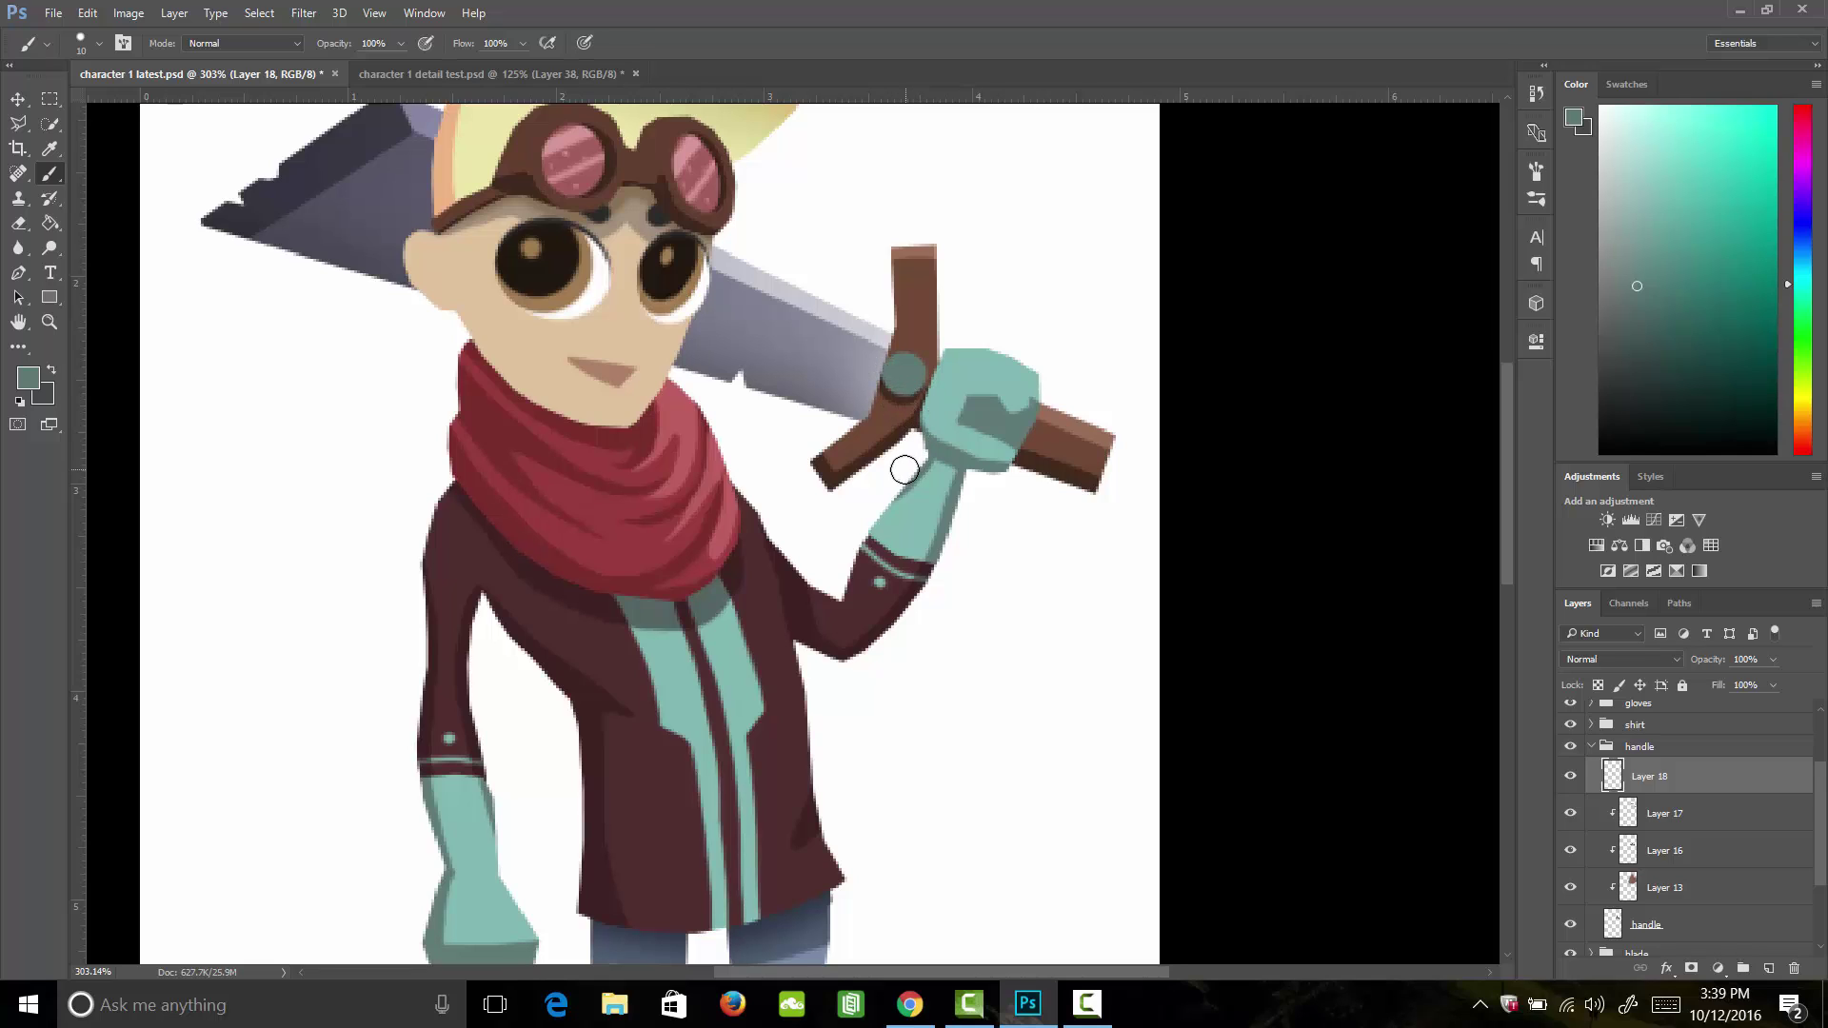
# Step: Paint a lighter centre inside the gem using the glove's main teal sampled from the hand
pyautogui.press('i')
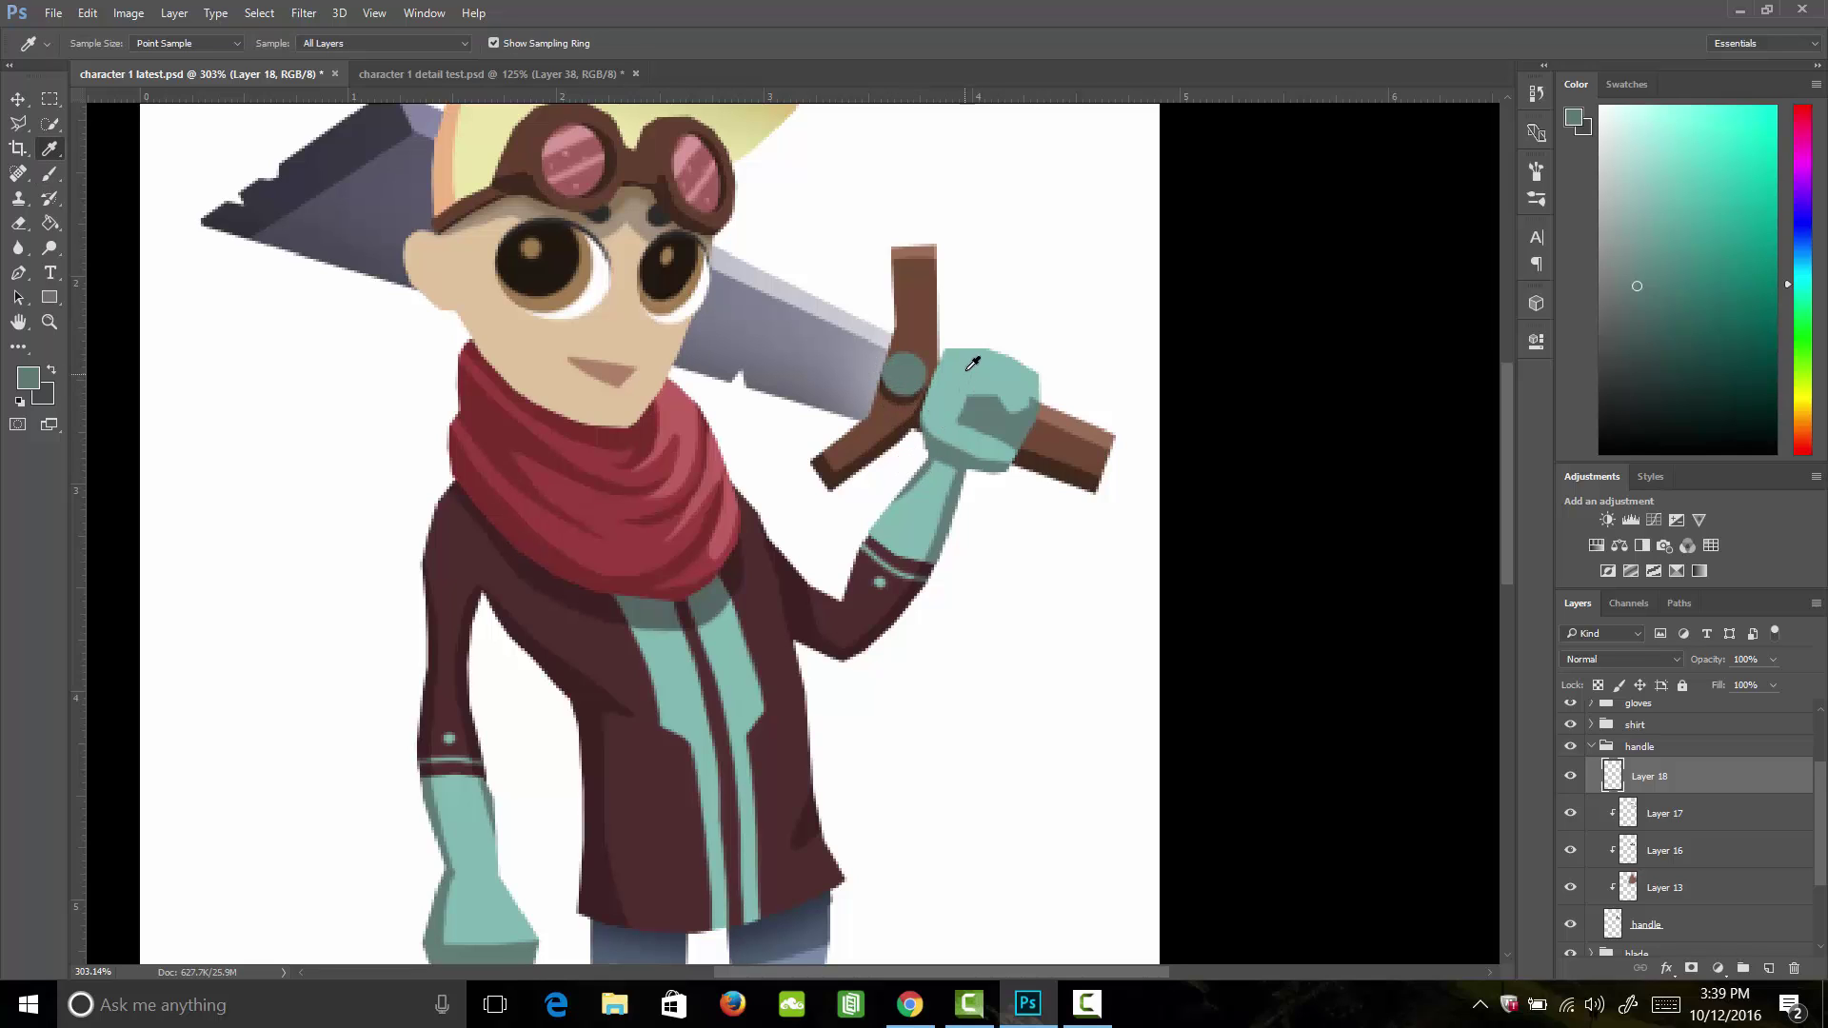
pyautogui.click(972, 366)
pyautogui.press('b')
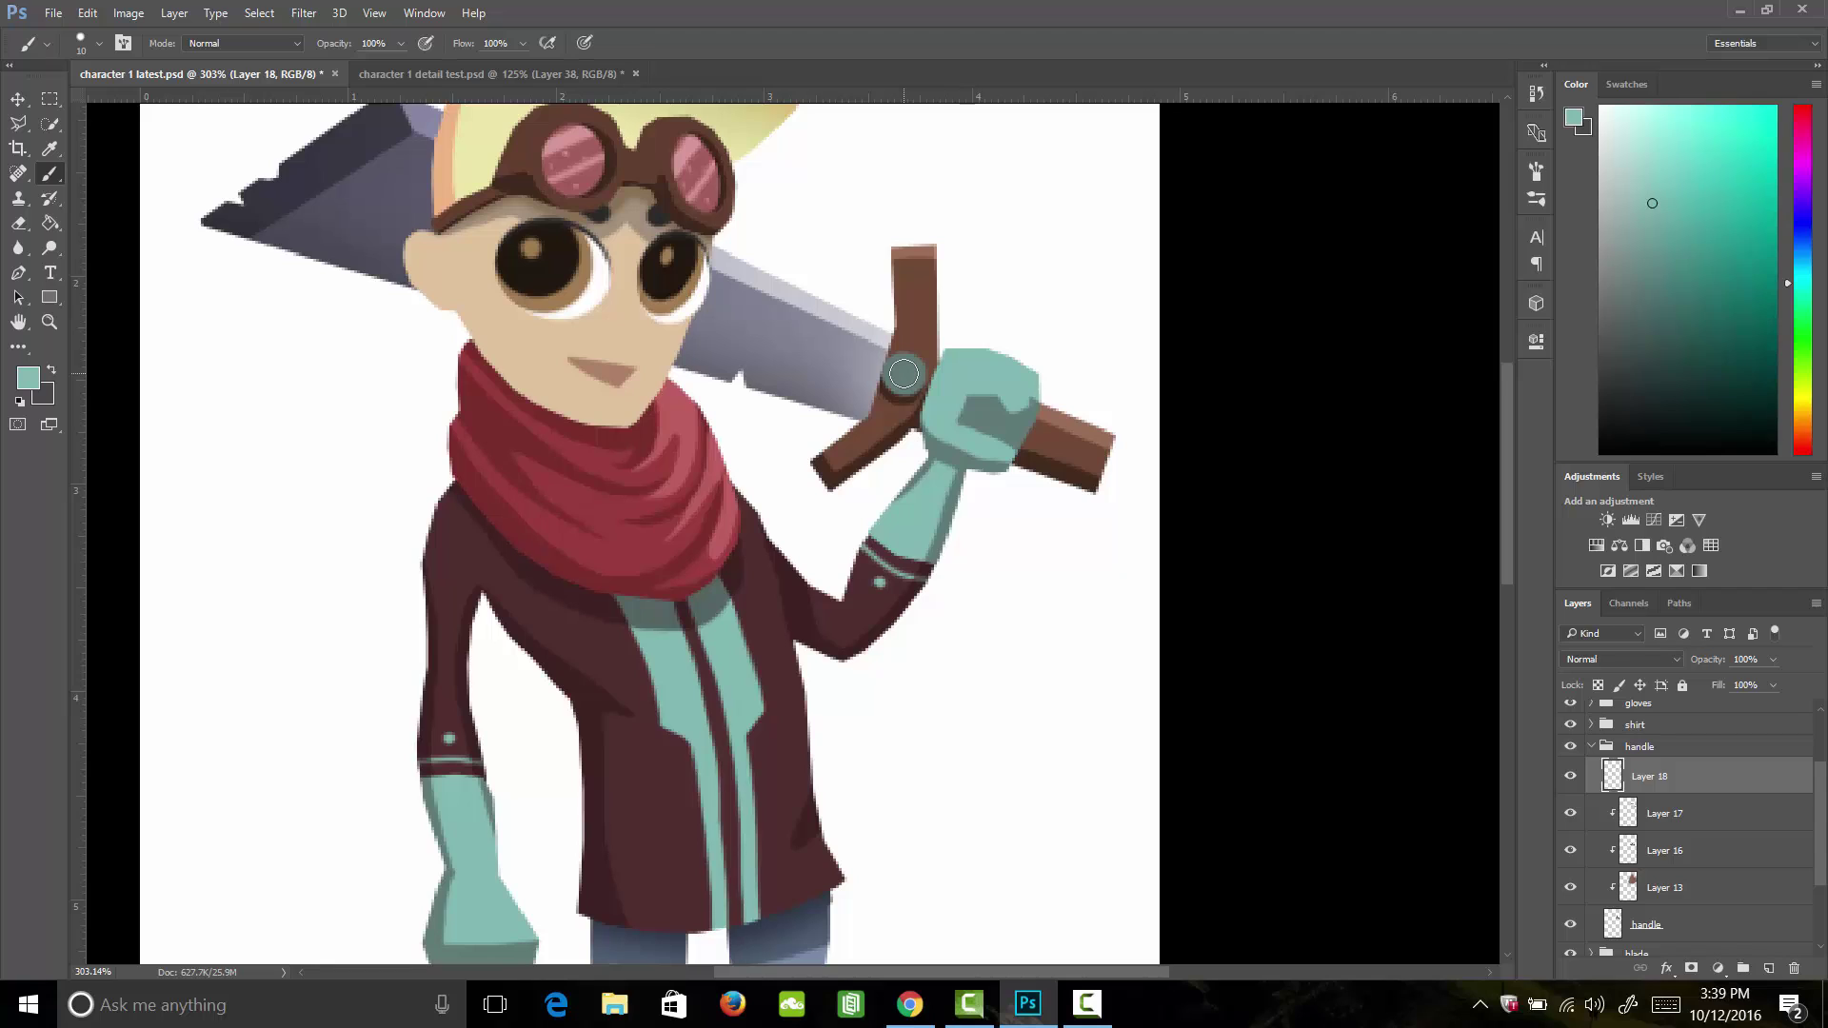
pyautogui.click(904, 374)
# Step: Set the foreground colour to pale teal 9febe1 and add a tiny highlight to the gem with a 4 px brush
pyautogui.press('[')
pyautogui.press('[')
pyautogui.press('[')
pyautogui.press('[')
pyautogui.press('[')
pyautogui.press('[')
pyautogui.click(28, 378)
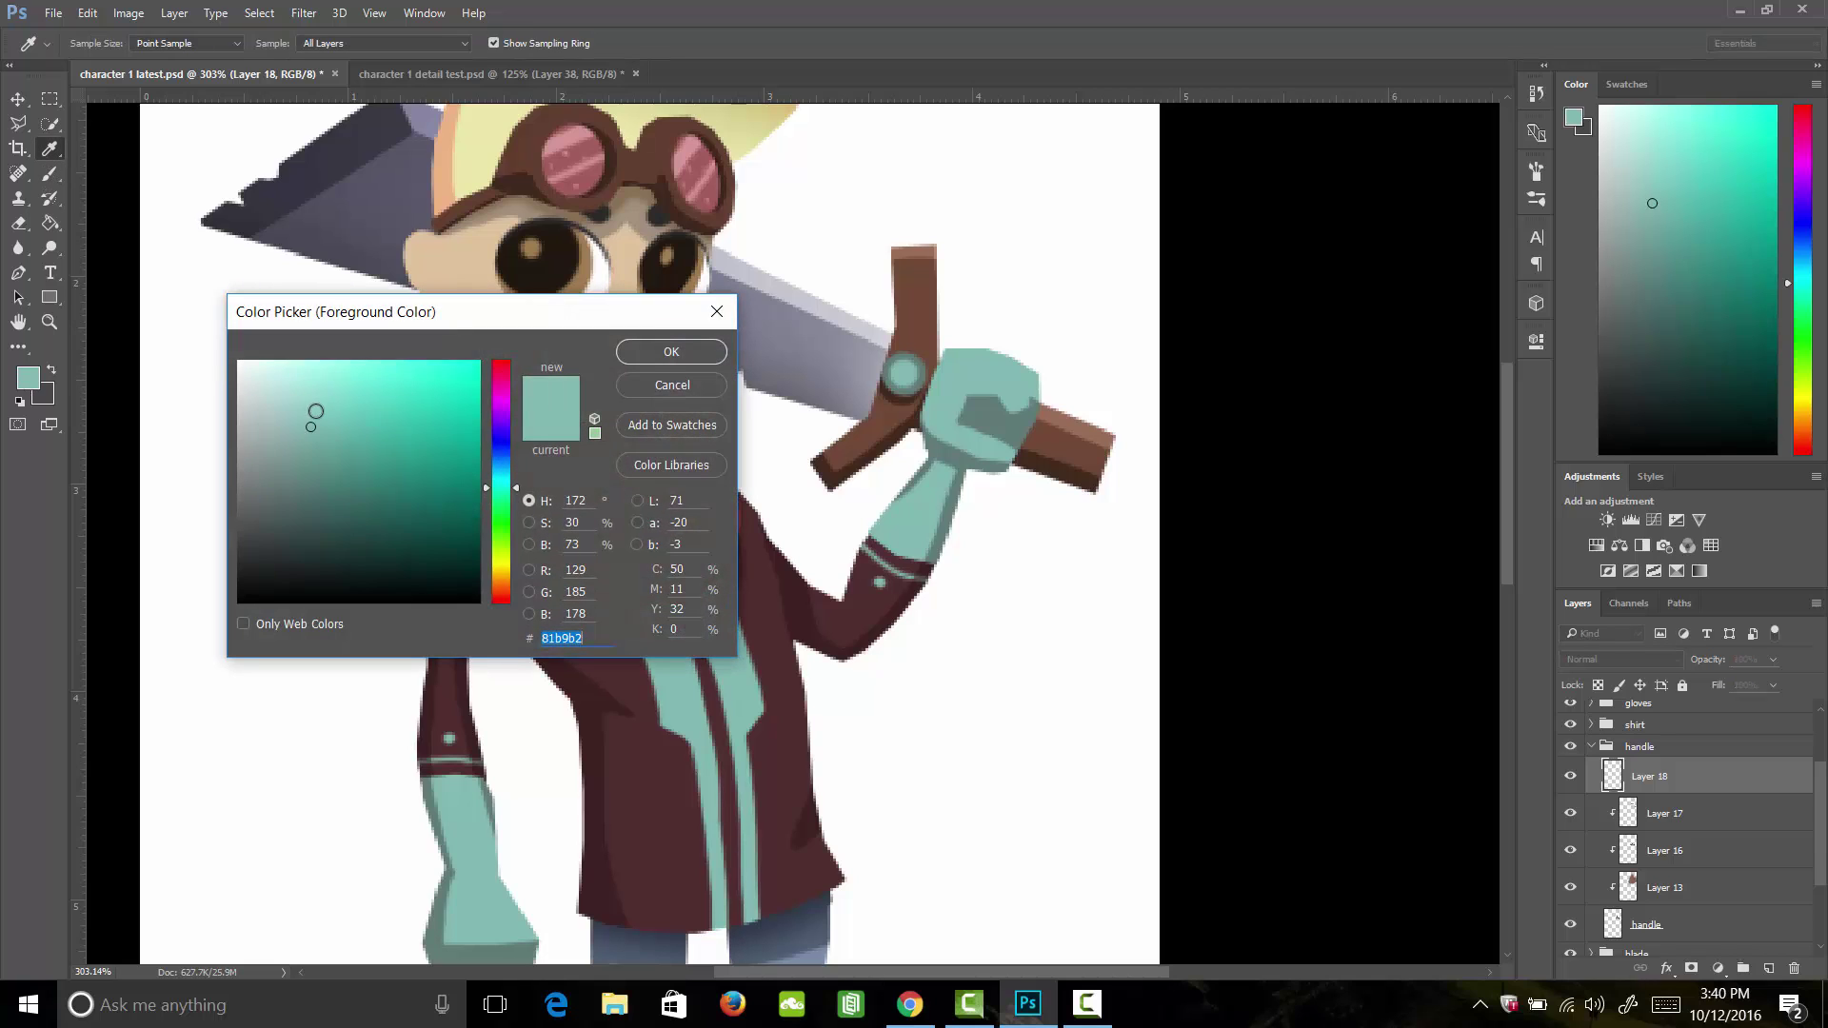
pyautogui.moveTo(316, 411); pyautogui.dragTo(317, 380)
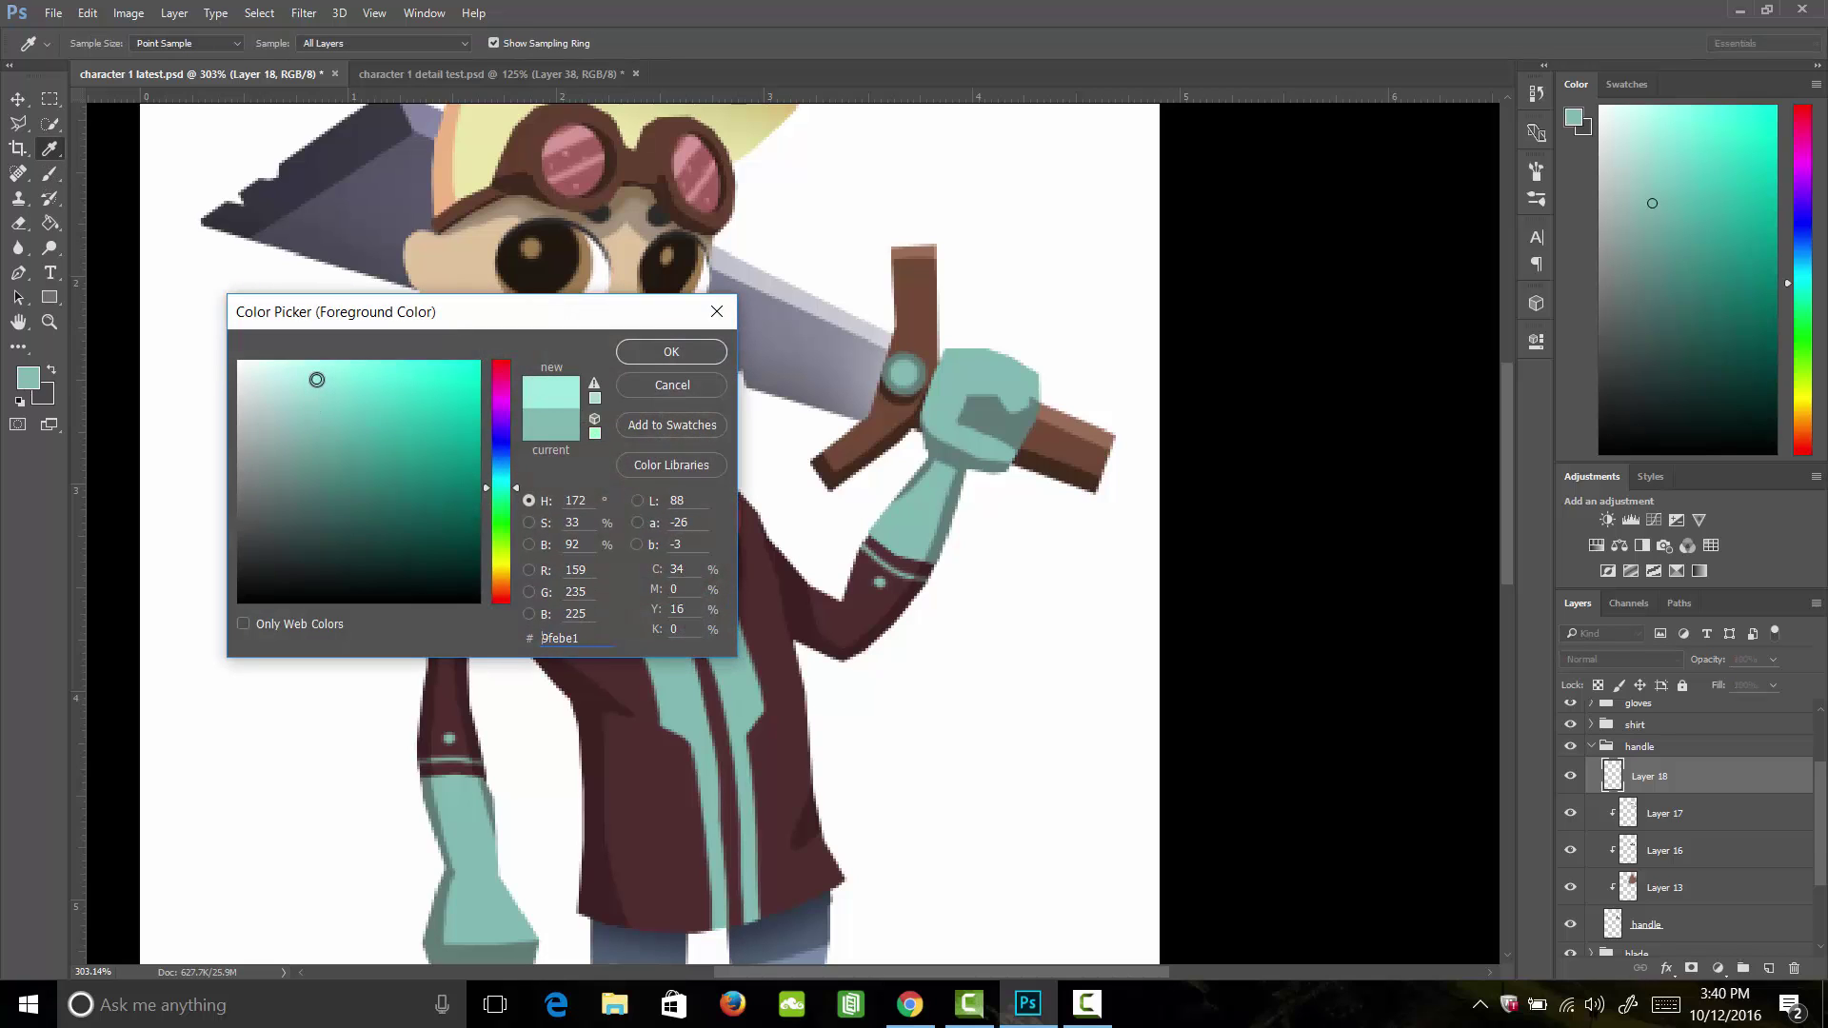
pyautogui.click(637, 358)
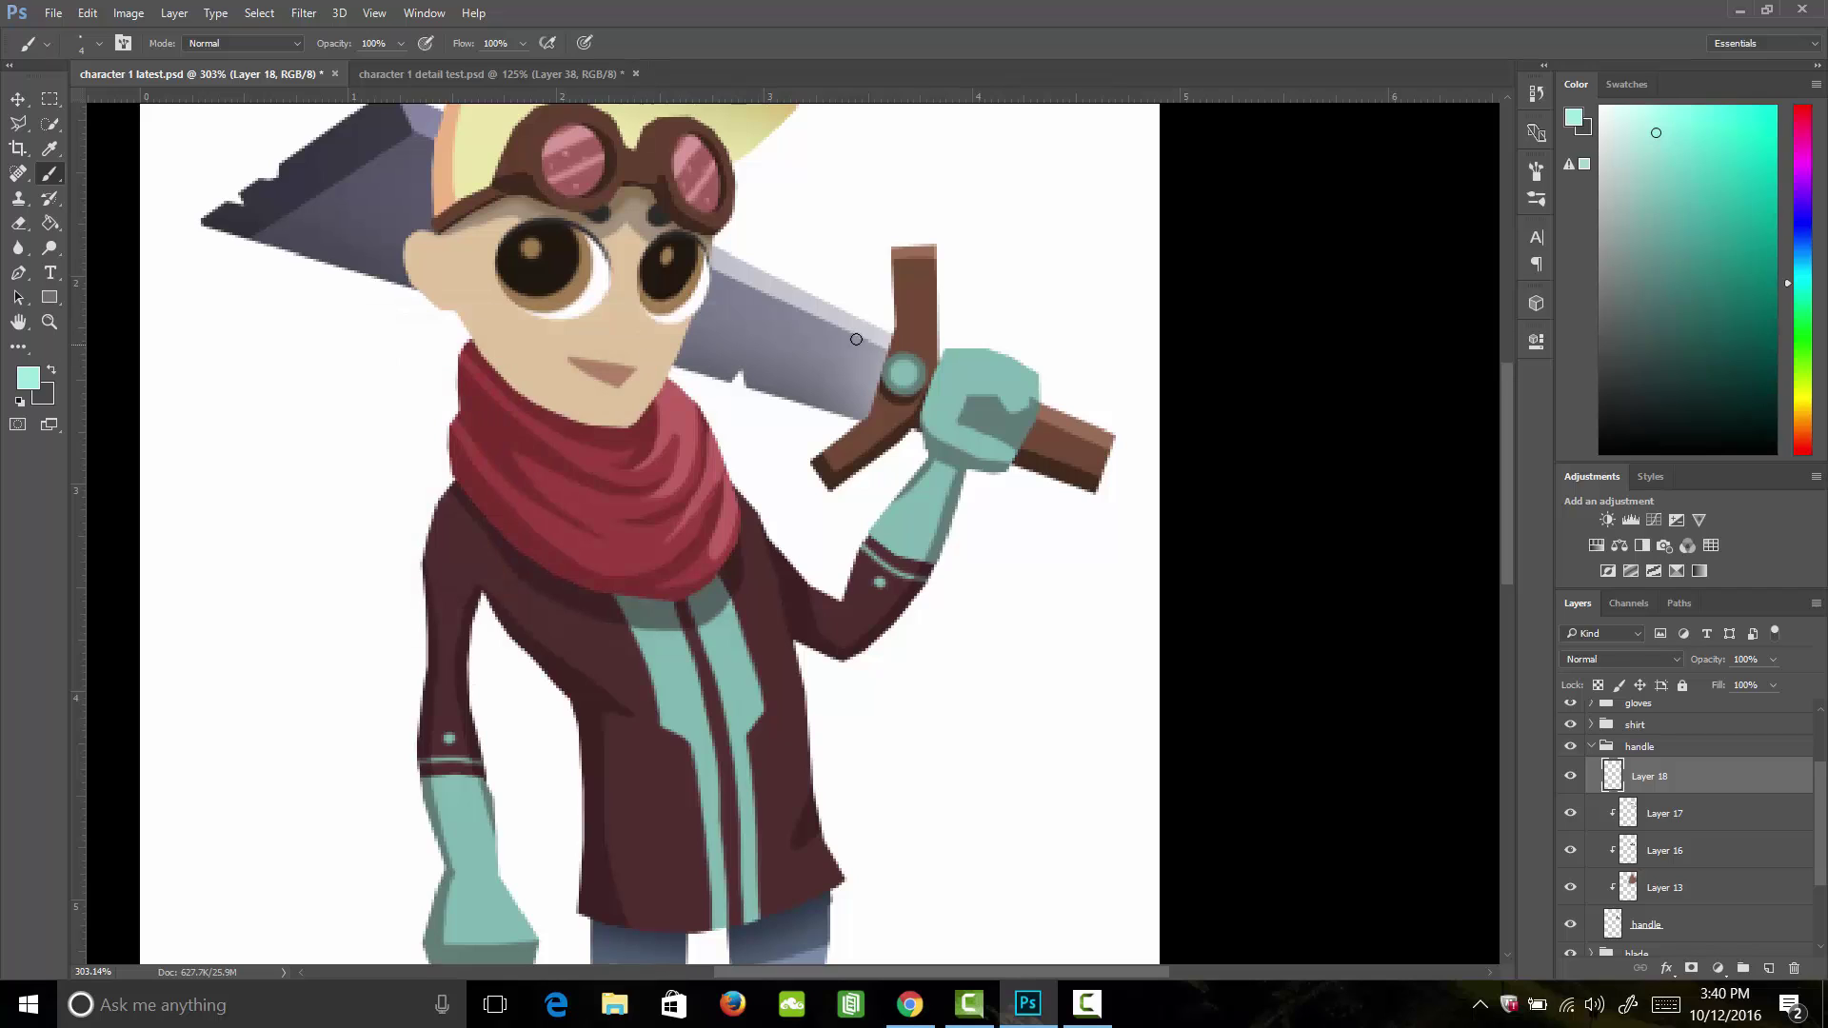
pyautogui.click(901, 366)
pyautogui.press('z')
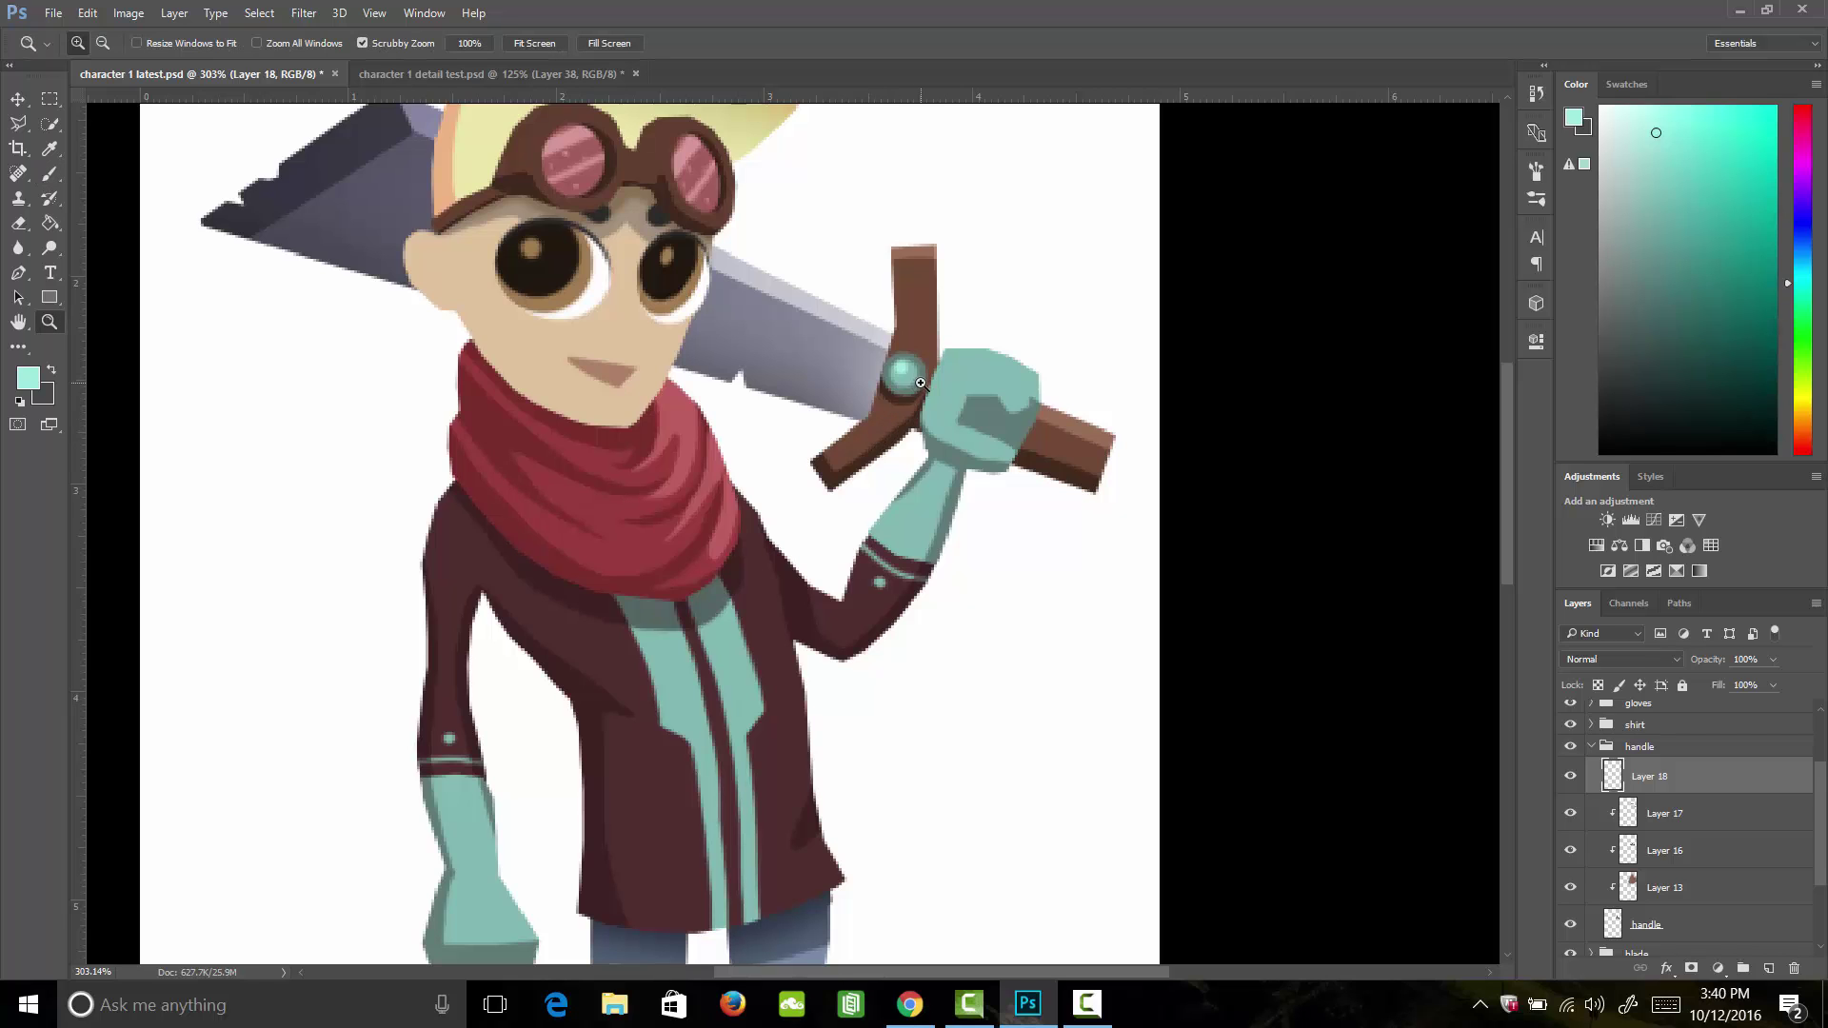
pyautogui.moveTo(886, 433); pyautogui.dragTo(866, 460)
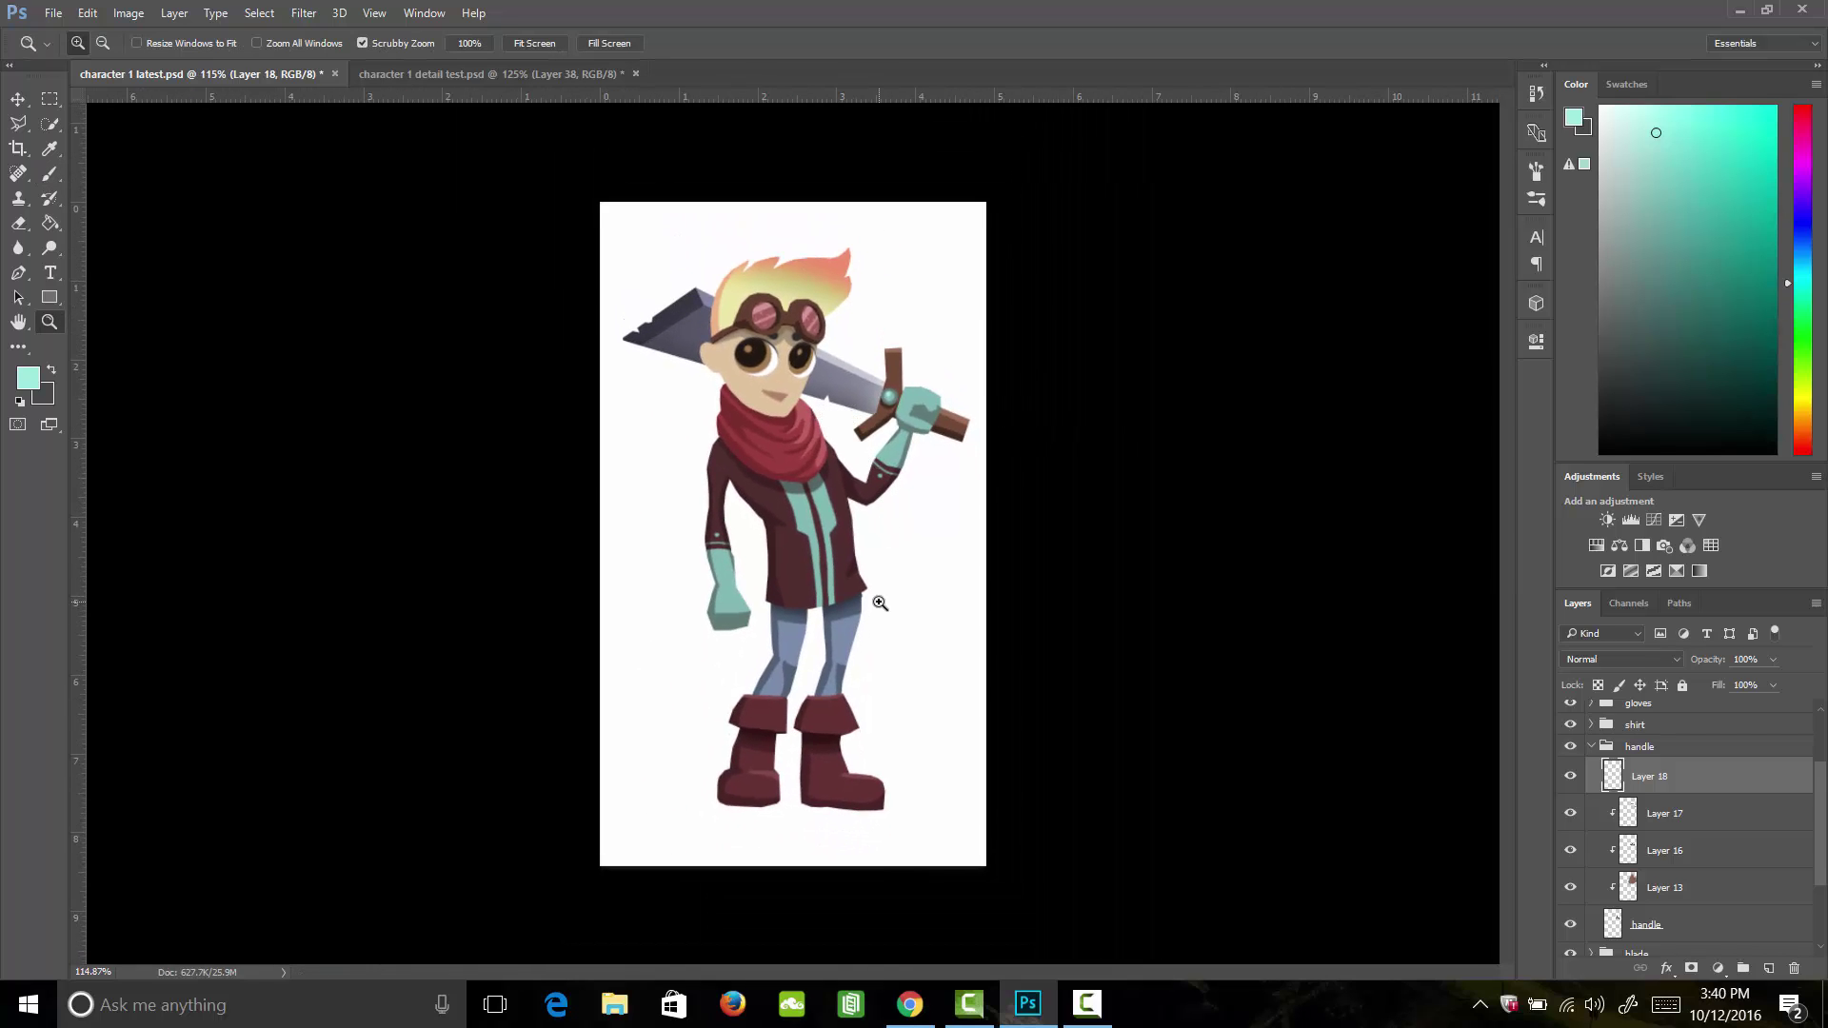